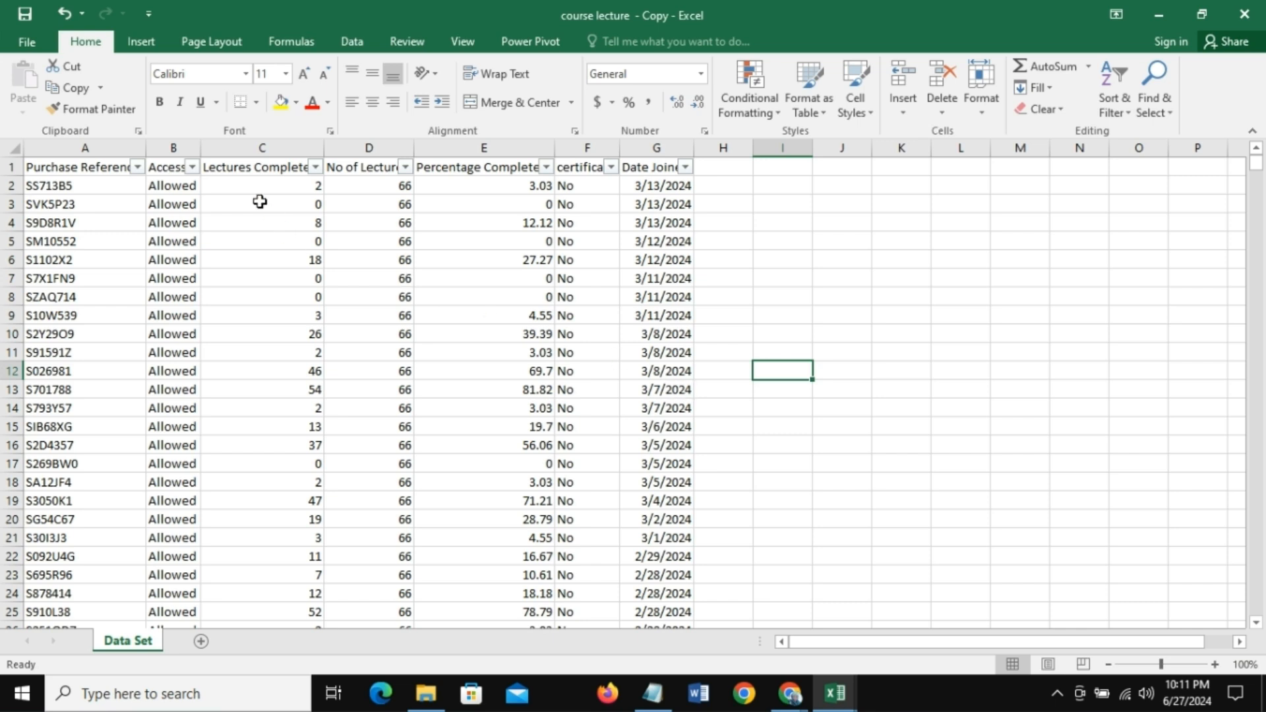
Step: Review the Access, Lectures Completed, No of Lectures, certificate and Date Joined columns of the Data Set sheet
left_click(272, 149)
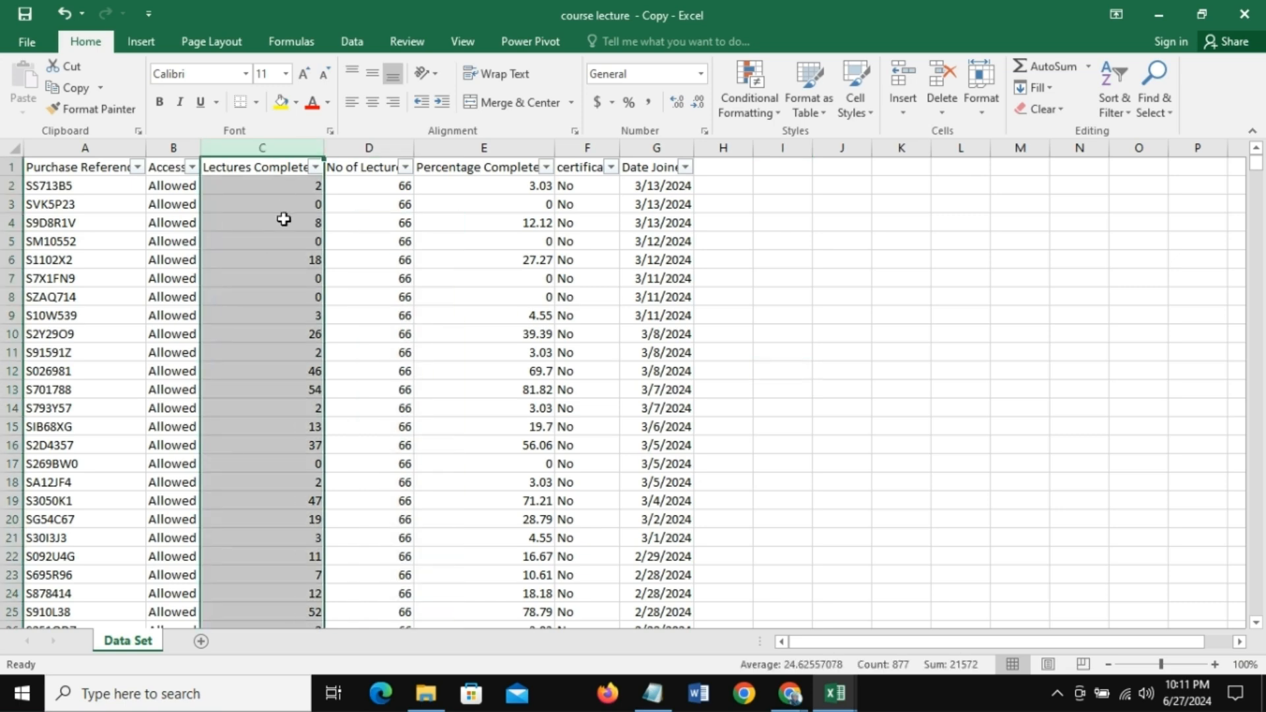
left_click(661, 139)
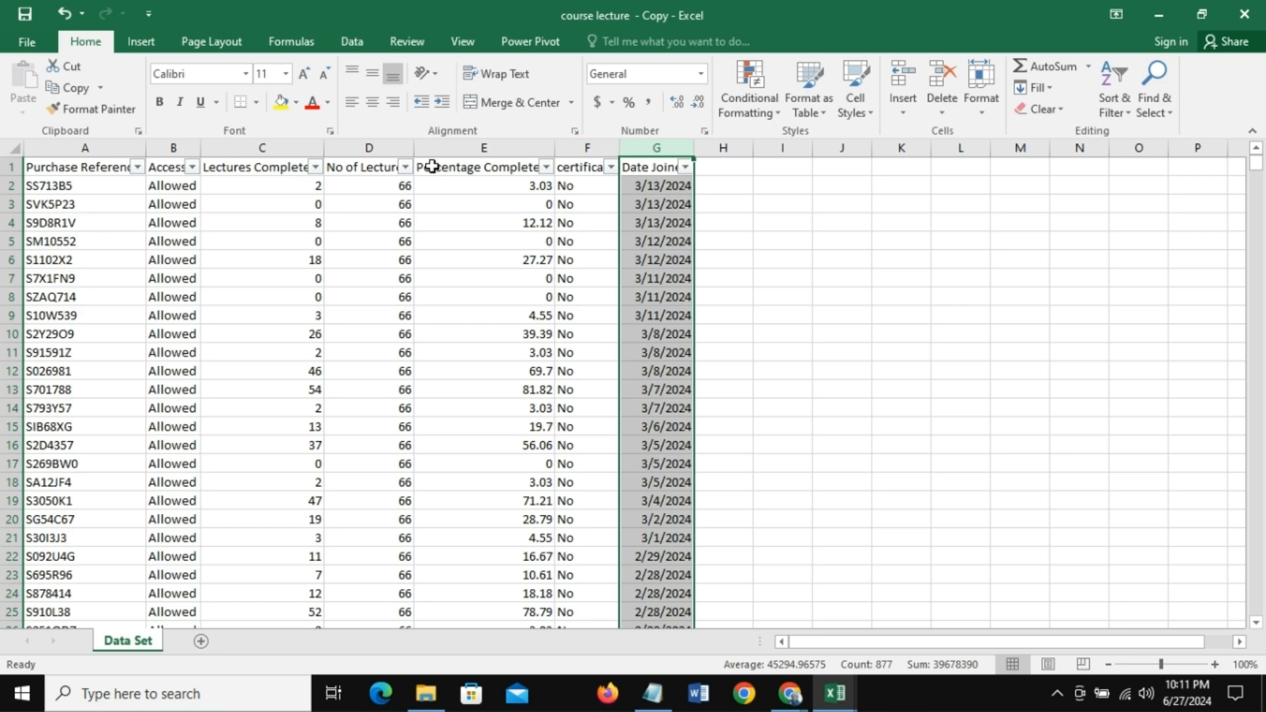
left_click(370, 147)
left_click(282, 148)
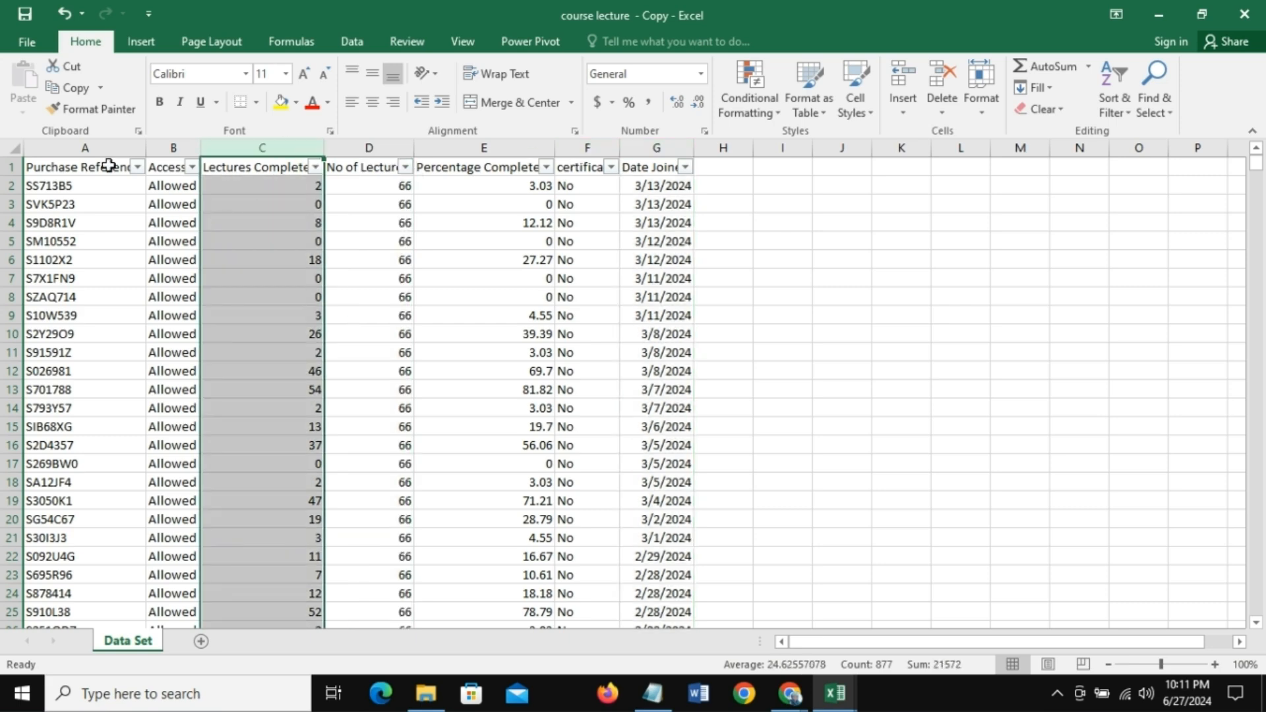
left_click(174, 148)
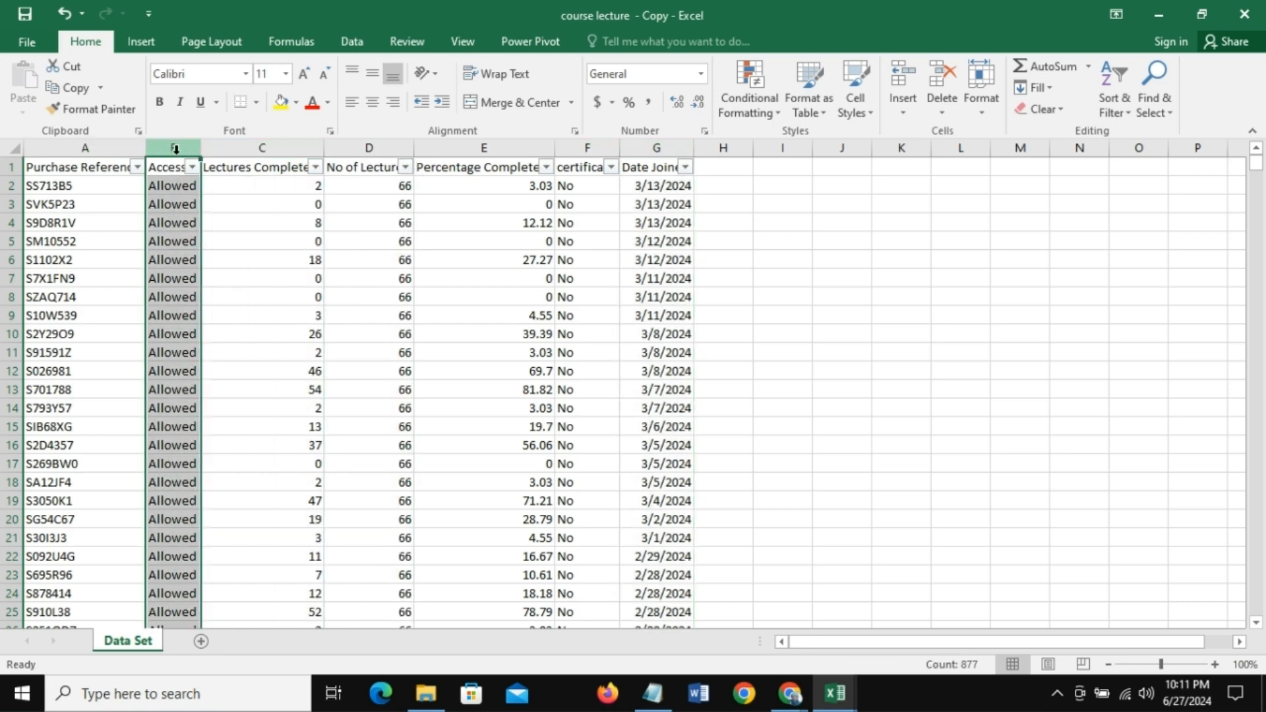
left_click(259, 145)
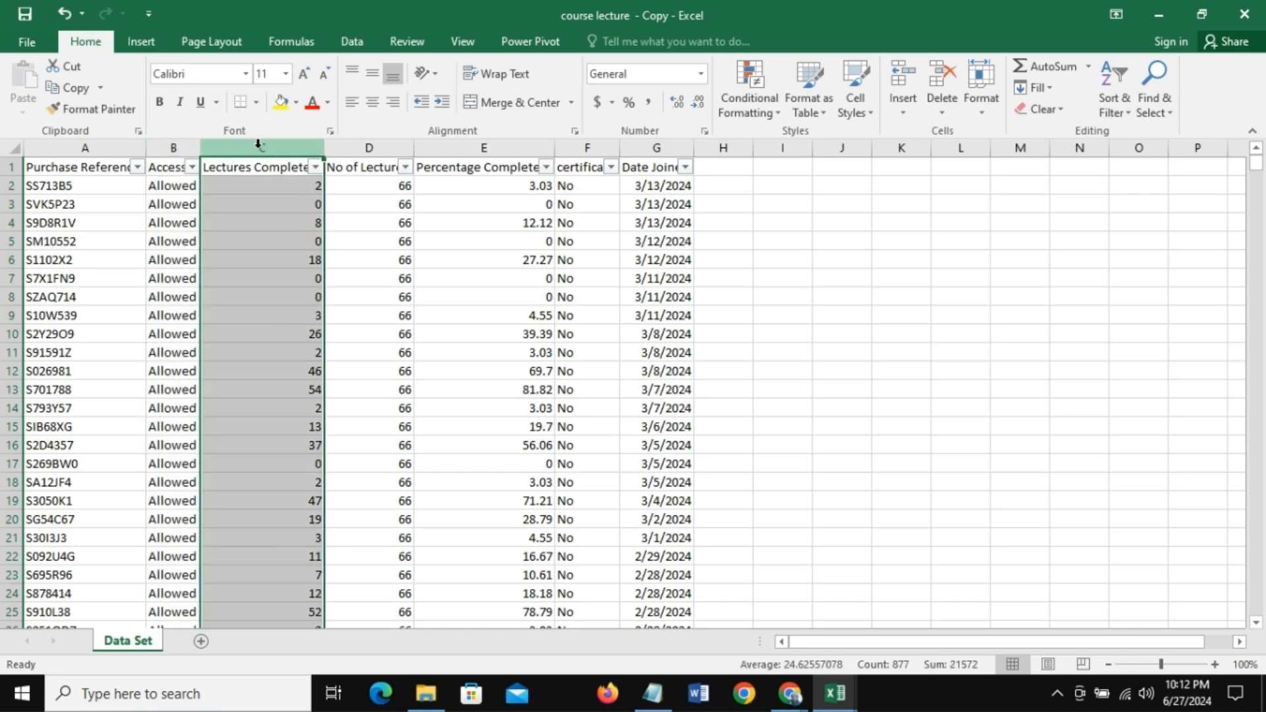
left_click(587, 147)
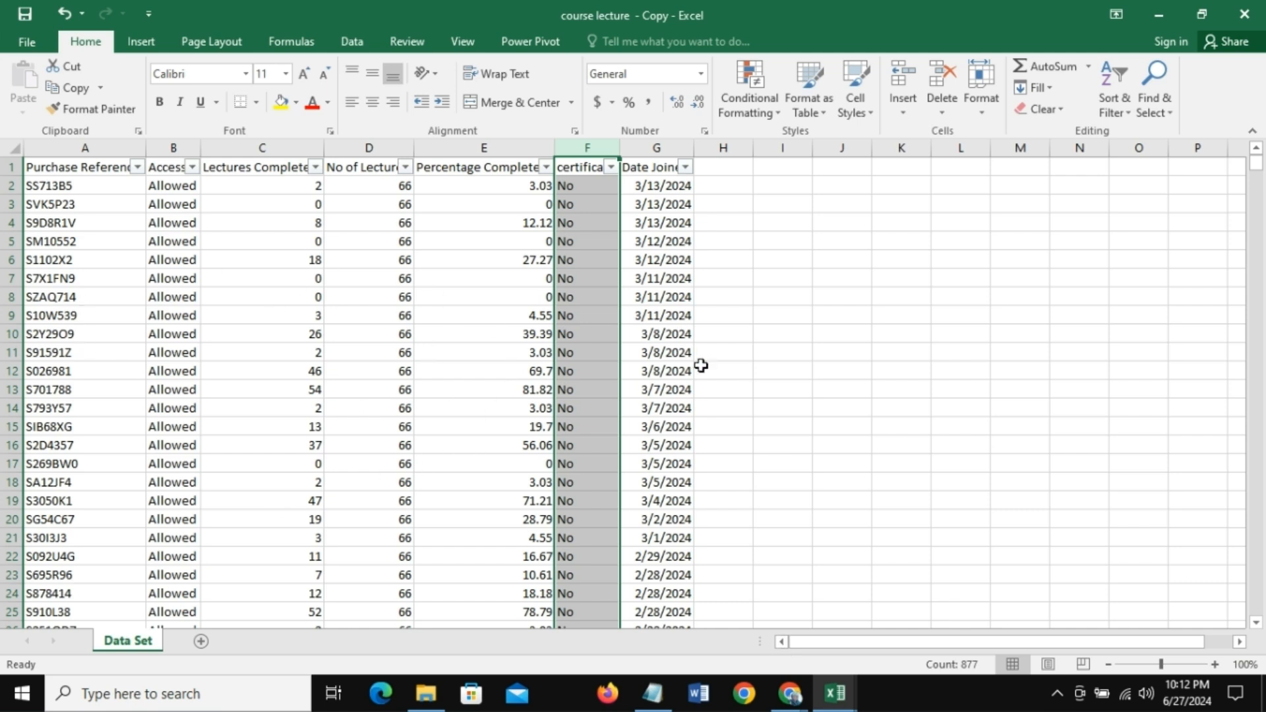
left_click(663, 369)
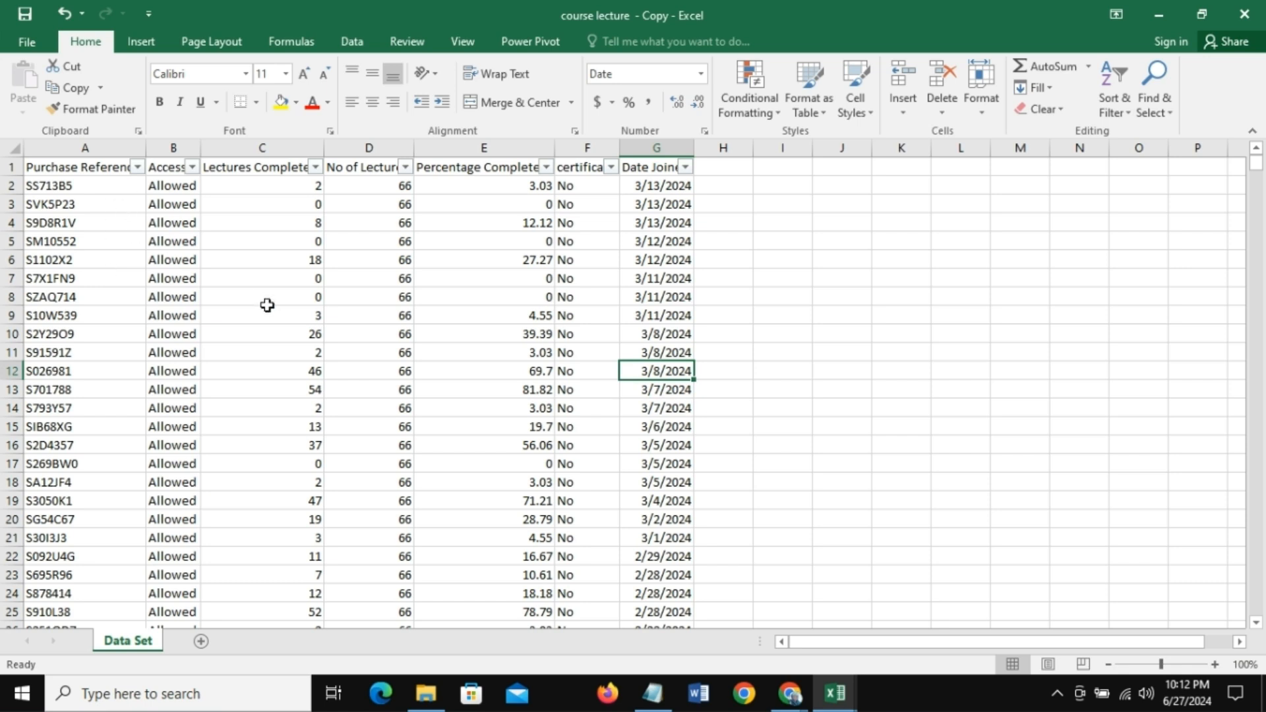
left_click(832, 331)
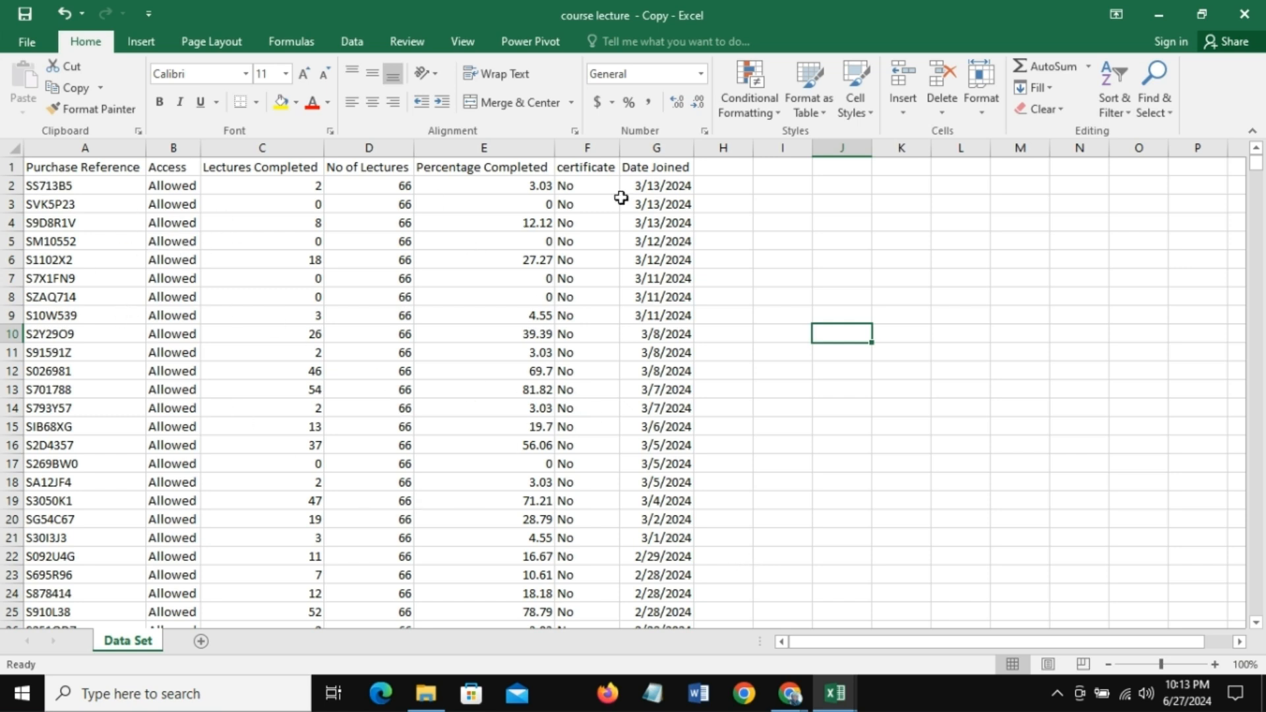
Step: Examine the Purchase Reference column's header and its first entries as a candidate for a unique identifier
left_click(112, 151)
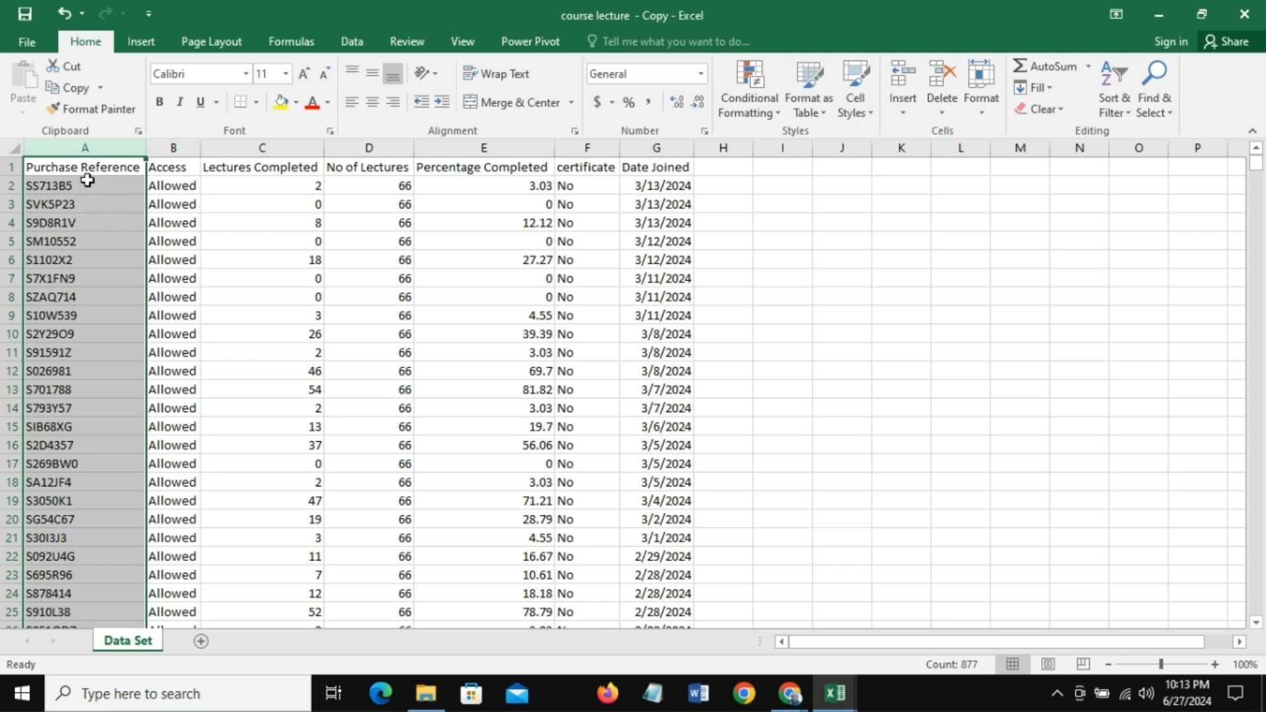
left_click(85, 166)
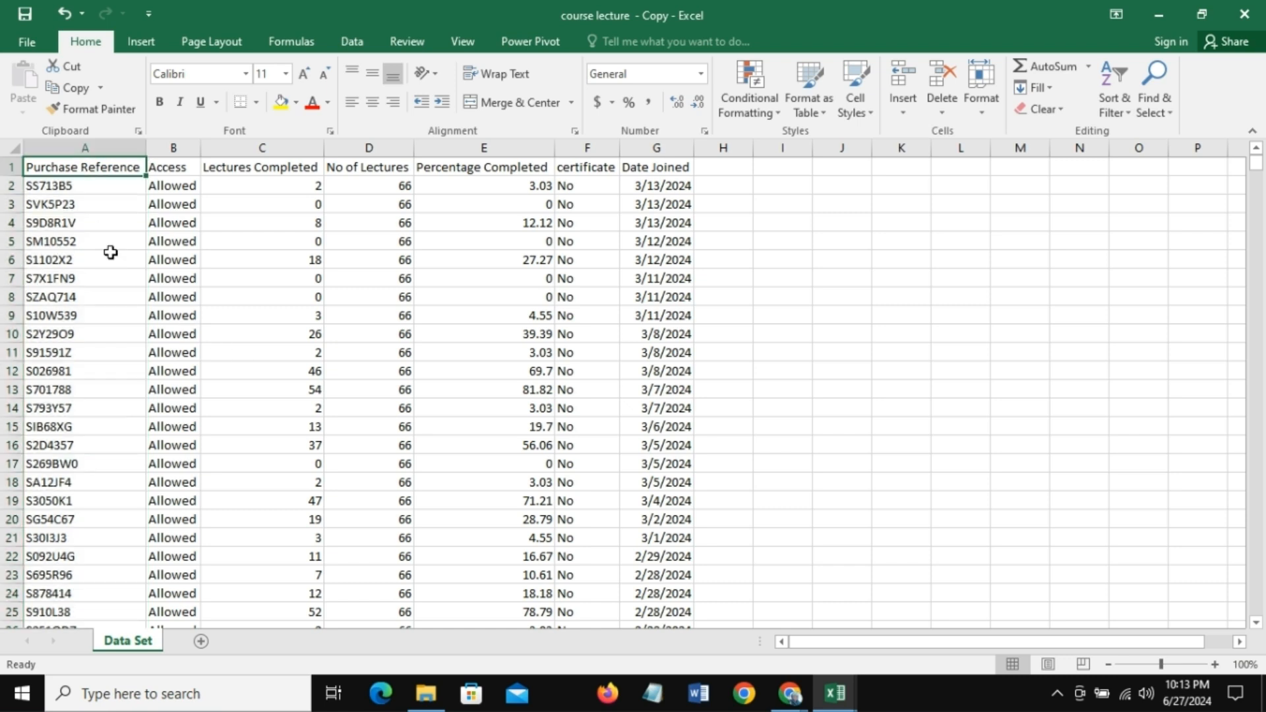
key("ctrl+5")
left_click(57, 186)
key("ctrl+z")
left_click(62, 204)
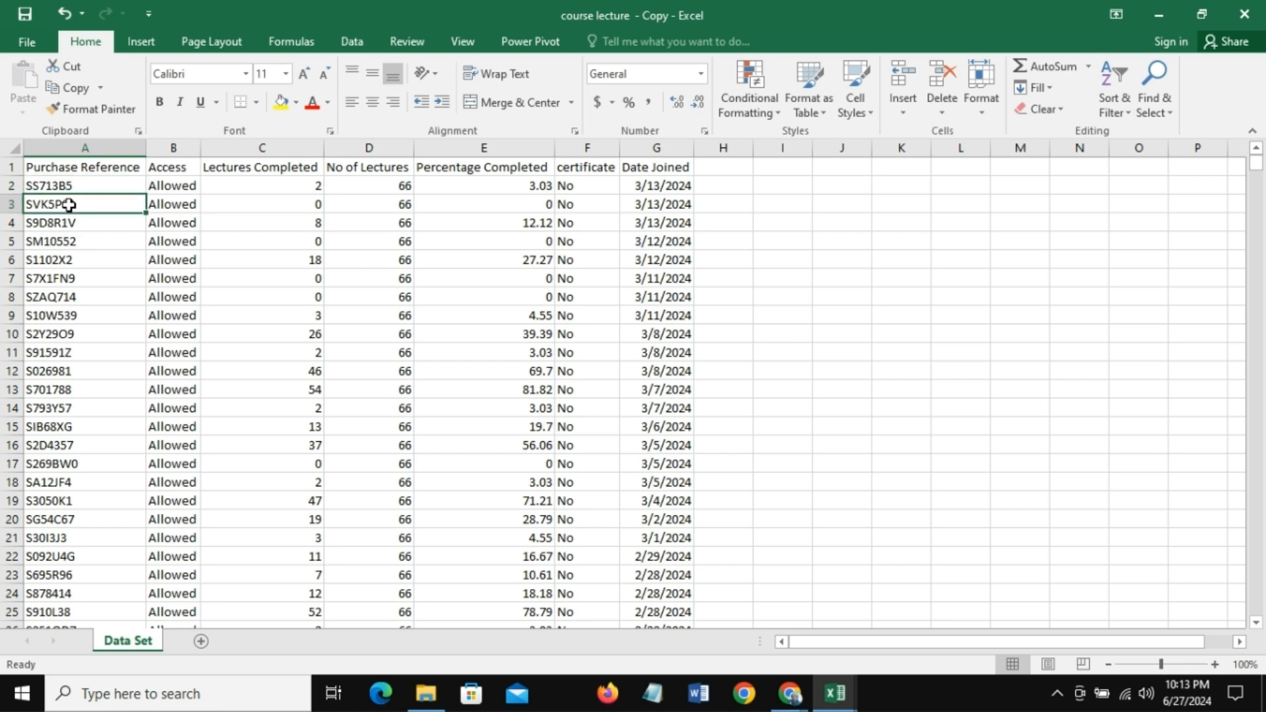
left_click(64, 185)
left_click(70, 204)
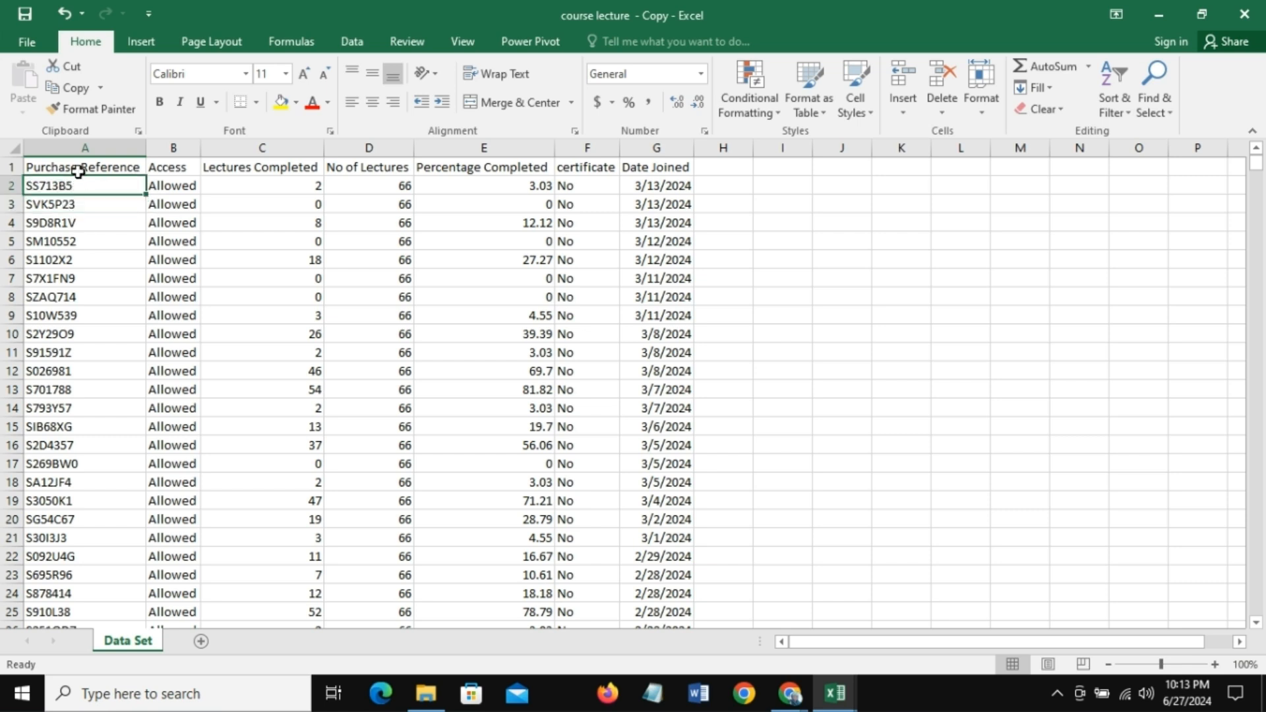
left_click(85, 147)
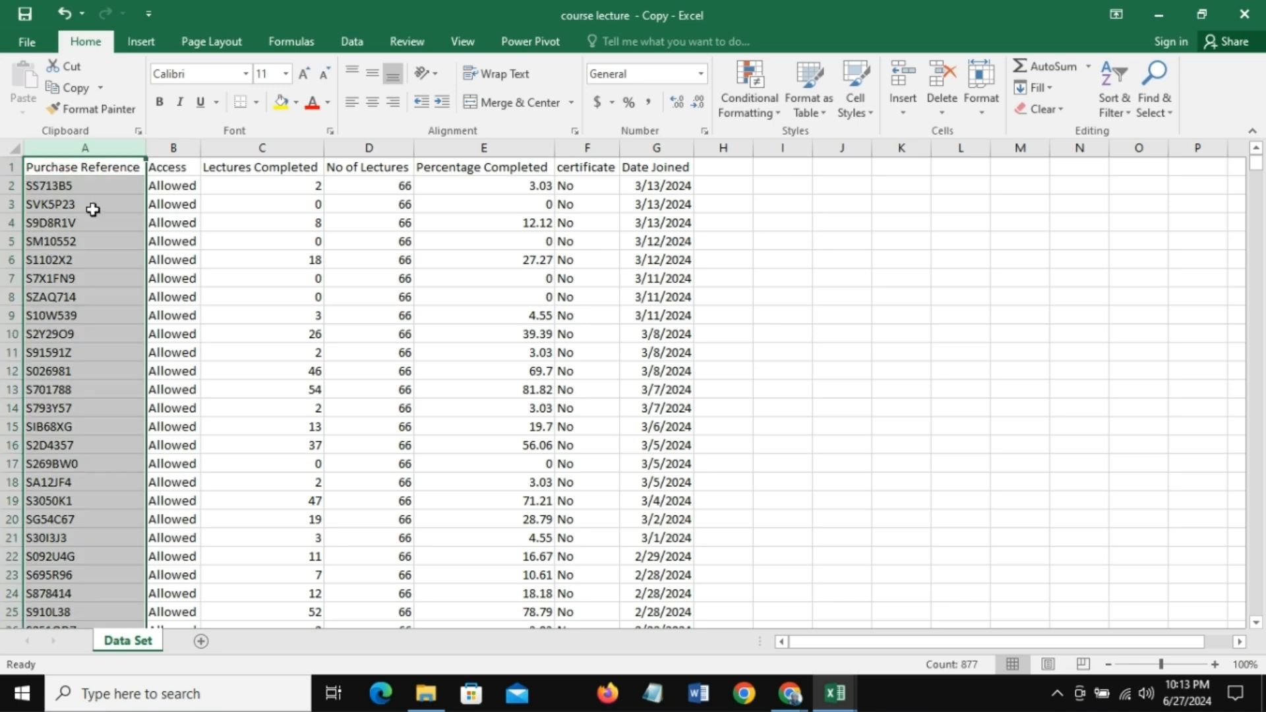
left_click(104, 167)
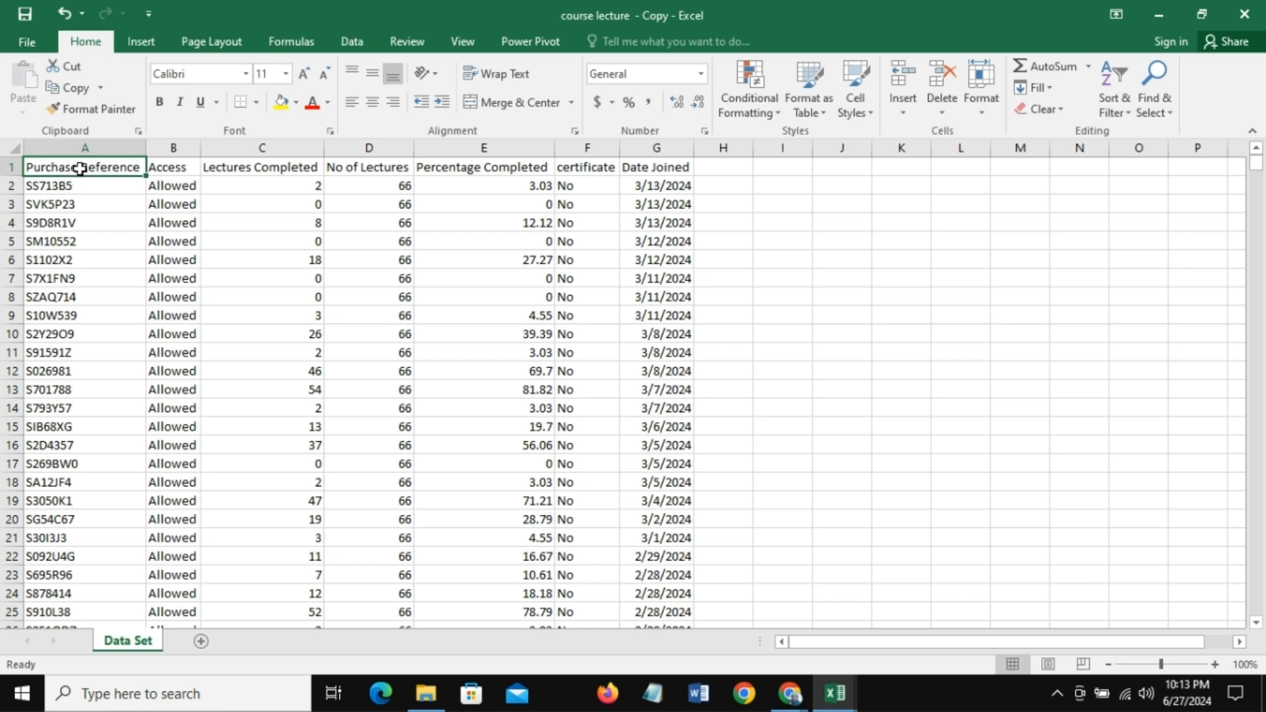
Step: Apply a conditional formatting rule to the Purchase Reference column that marks duplicate values with Light Red Fill with Dark Red Text
left_click(86, 142)
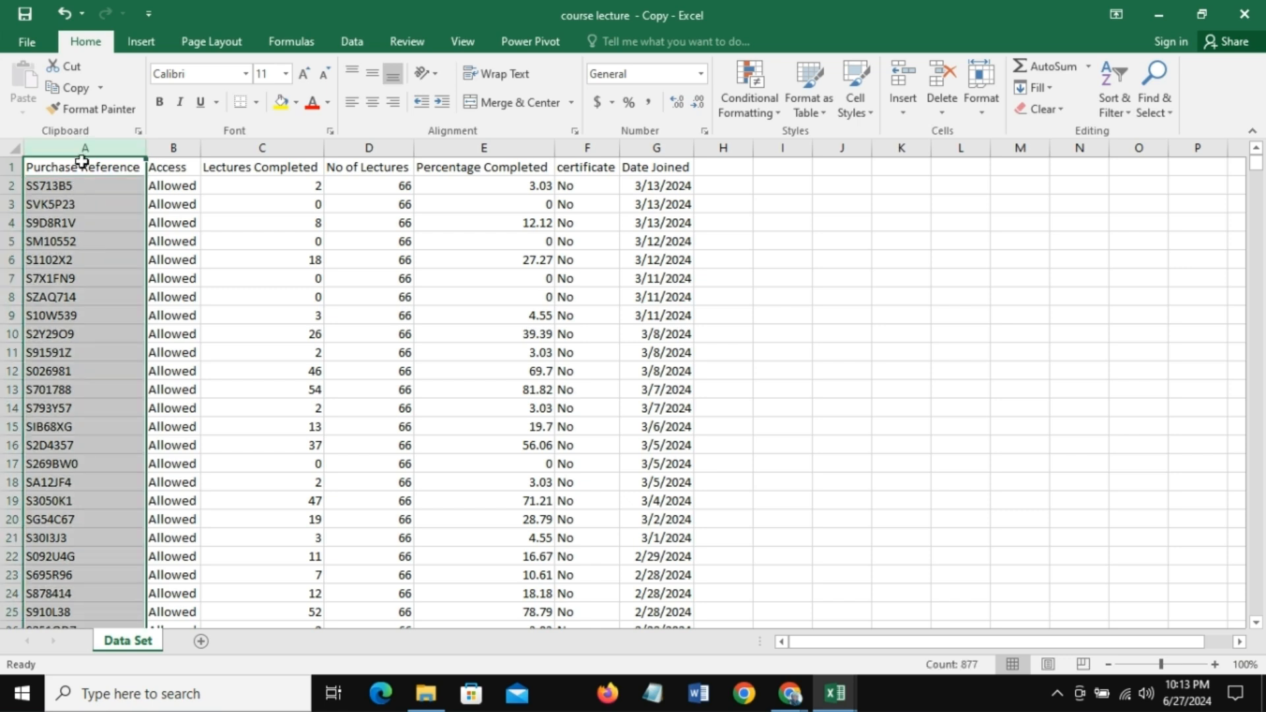
left_click(781, 117)
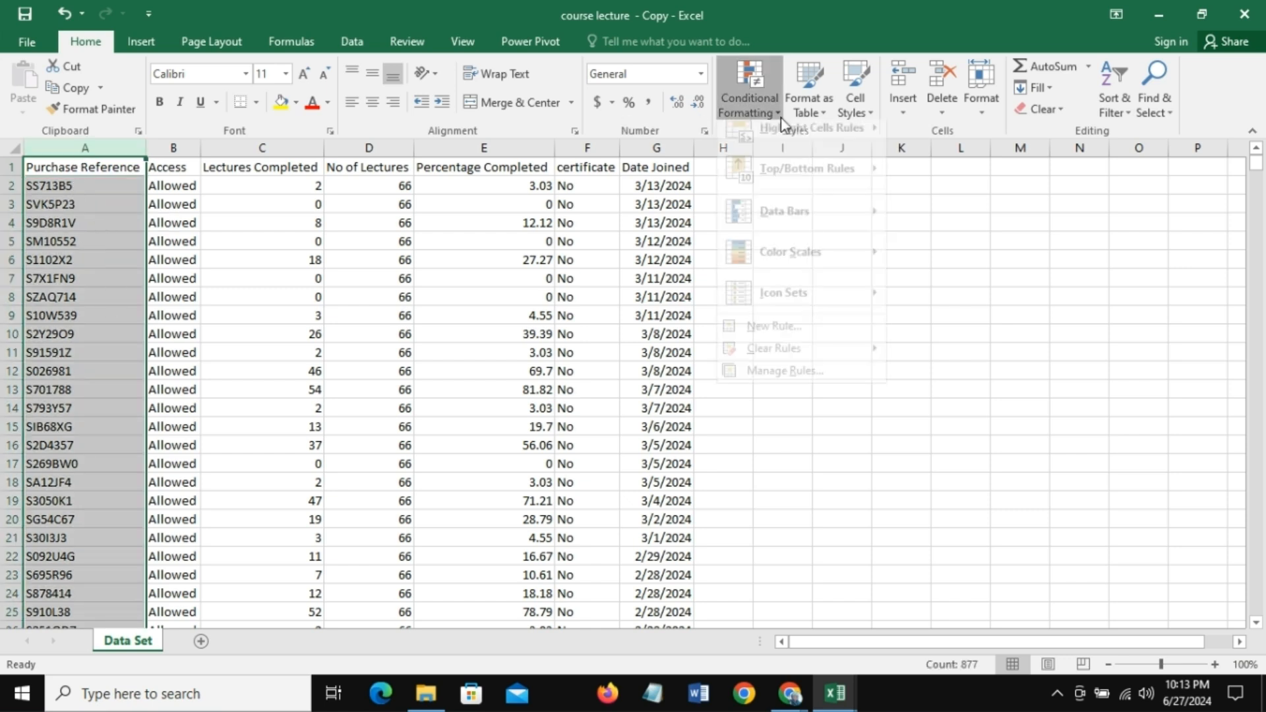
mouse_move(842, 158)
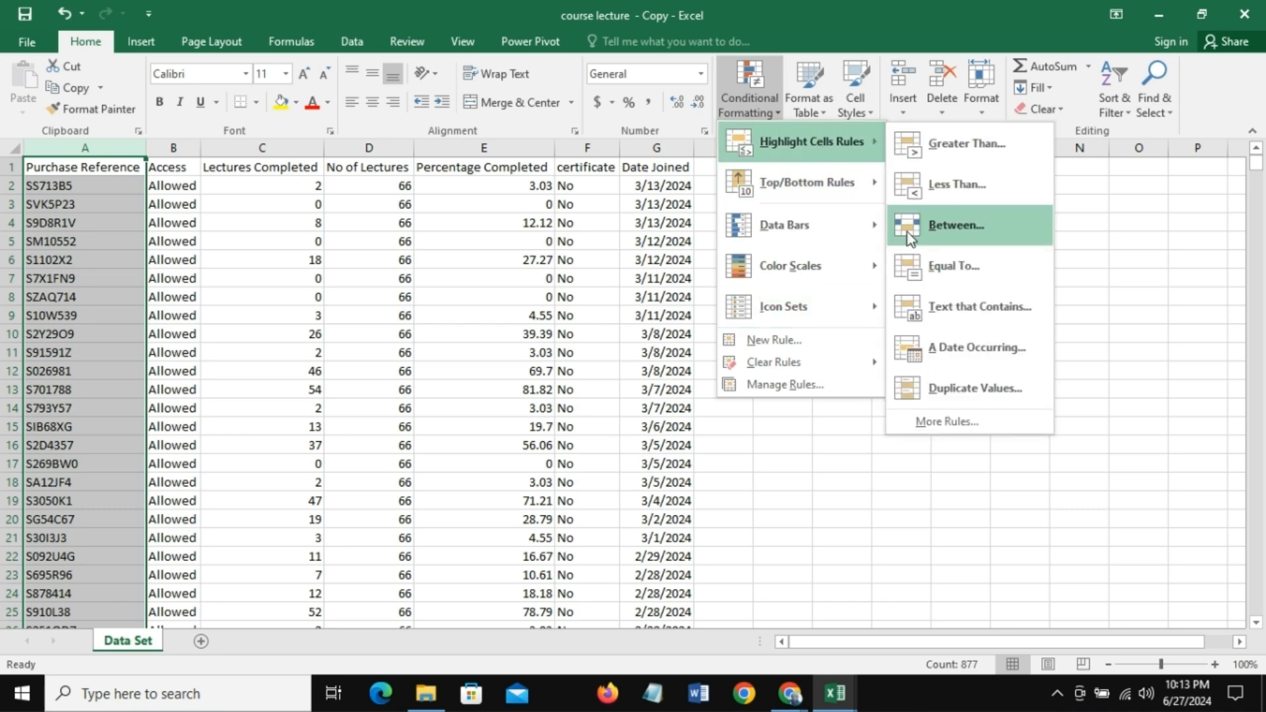
left_click(955, 389)
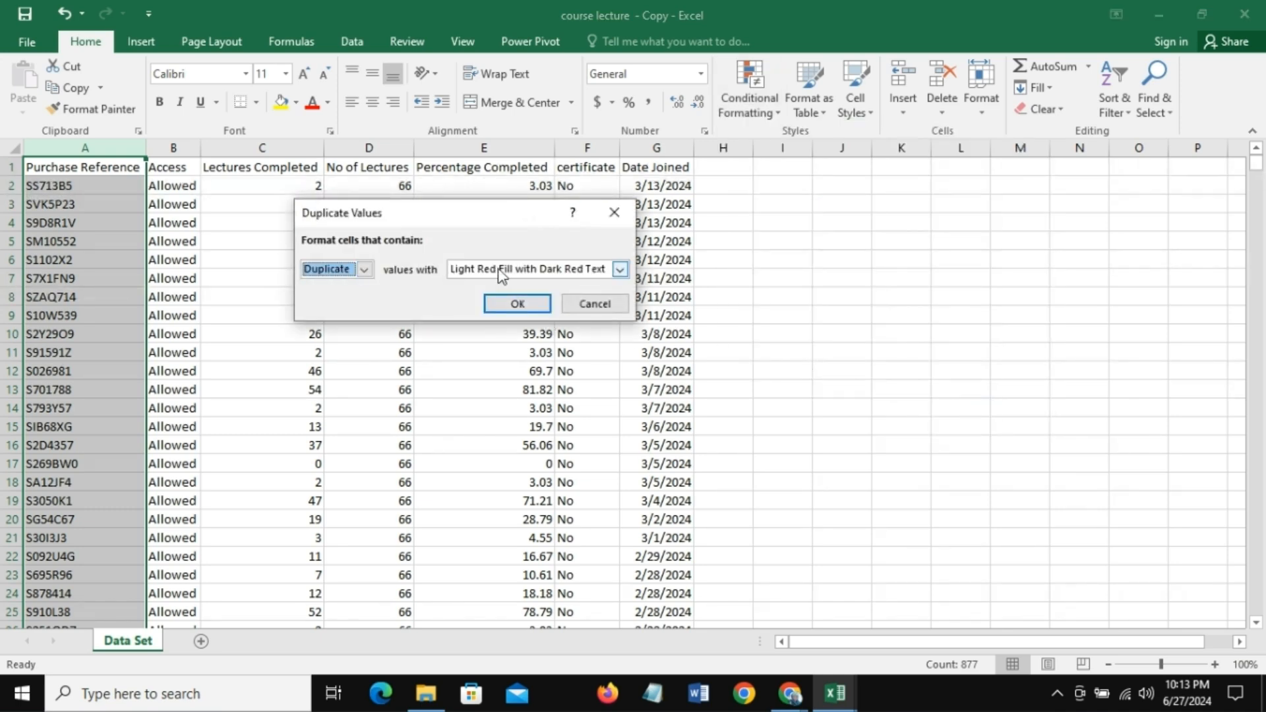
left_click(517, 304)
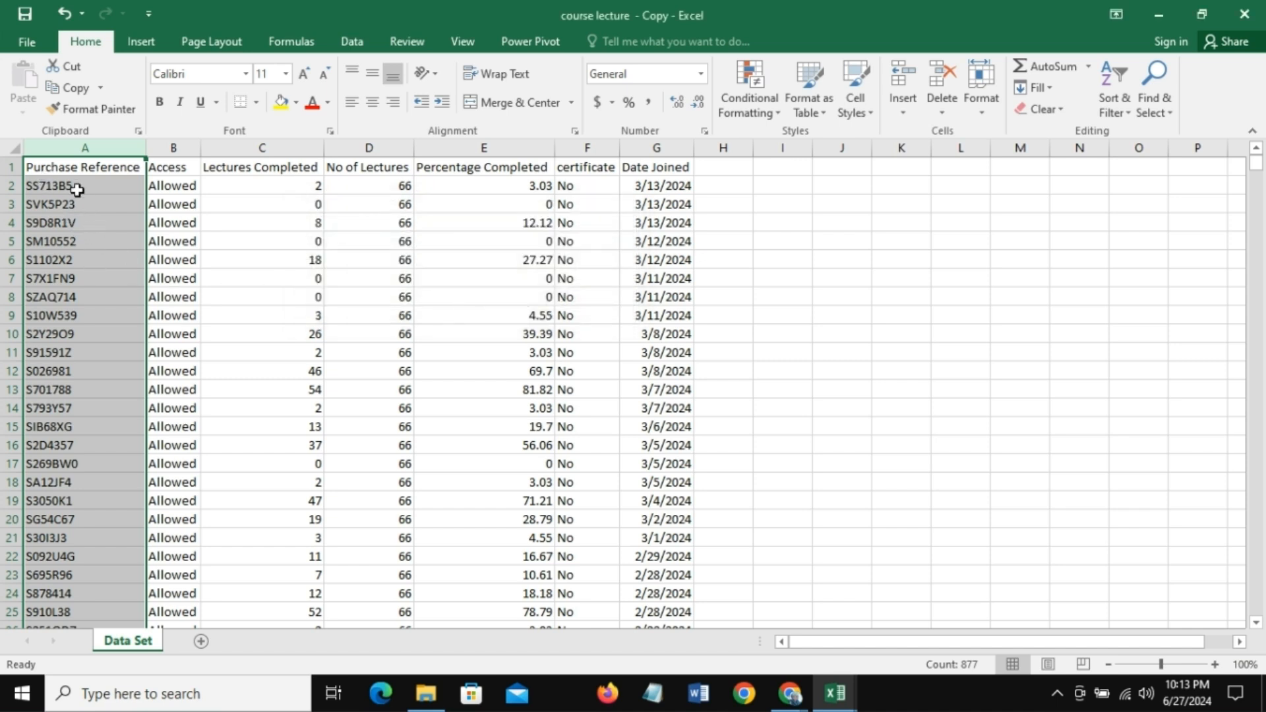
left_click(63, 335)
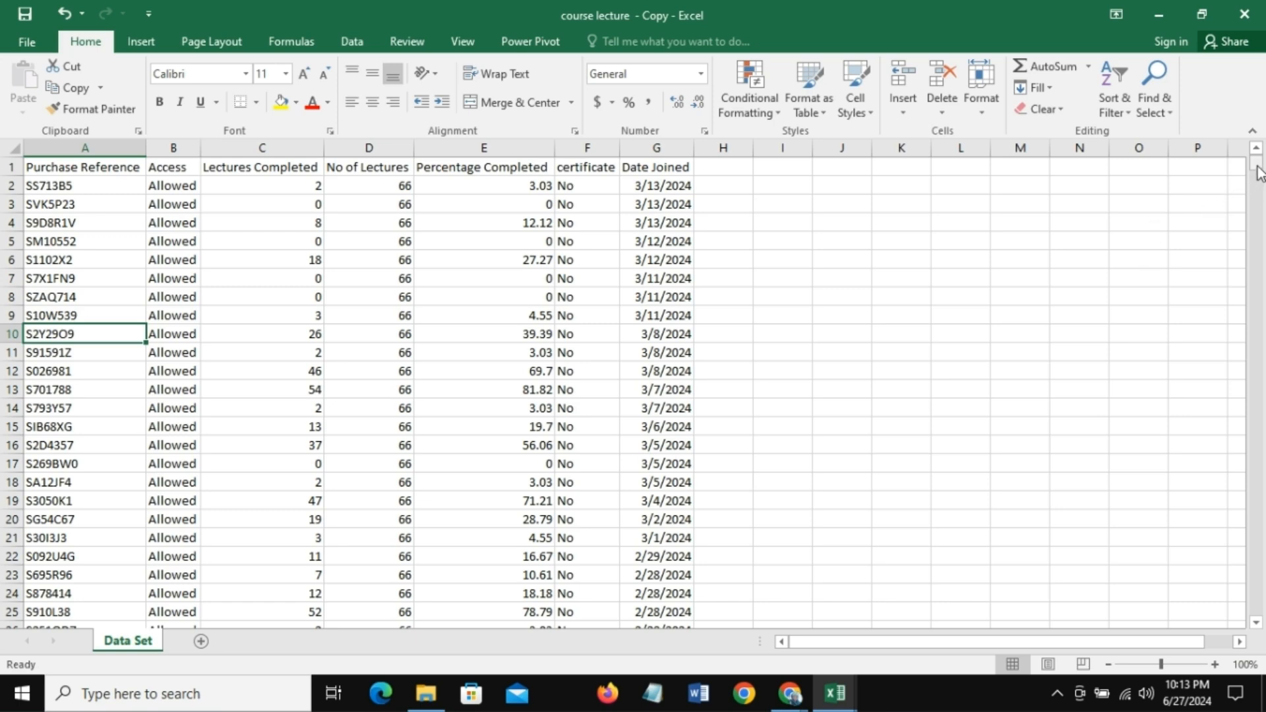
mouse_move(1257, 164)
left_mouse_down()
mouse_move(1263, 625)
mouse_move(1263, 165)
left_mouse_up()
Step: Inspect the Purchase Reference column for cells marked as duplicates, including the entries in A2:A18
left_click(92, 137)
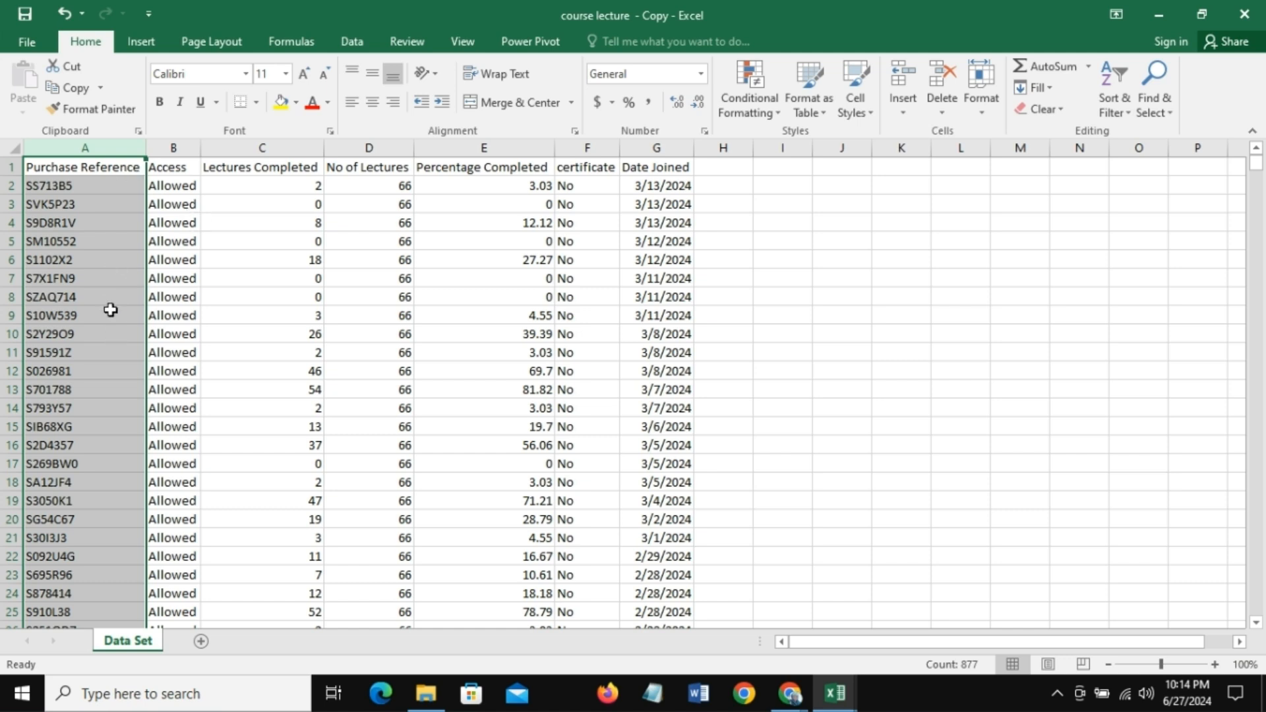
left_click(93, 296)
left_click(93, 353)
left_click(97, 462)
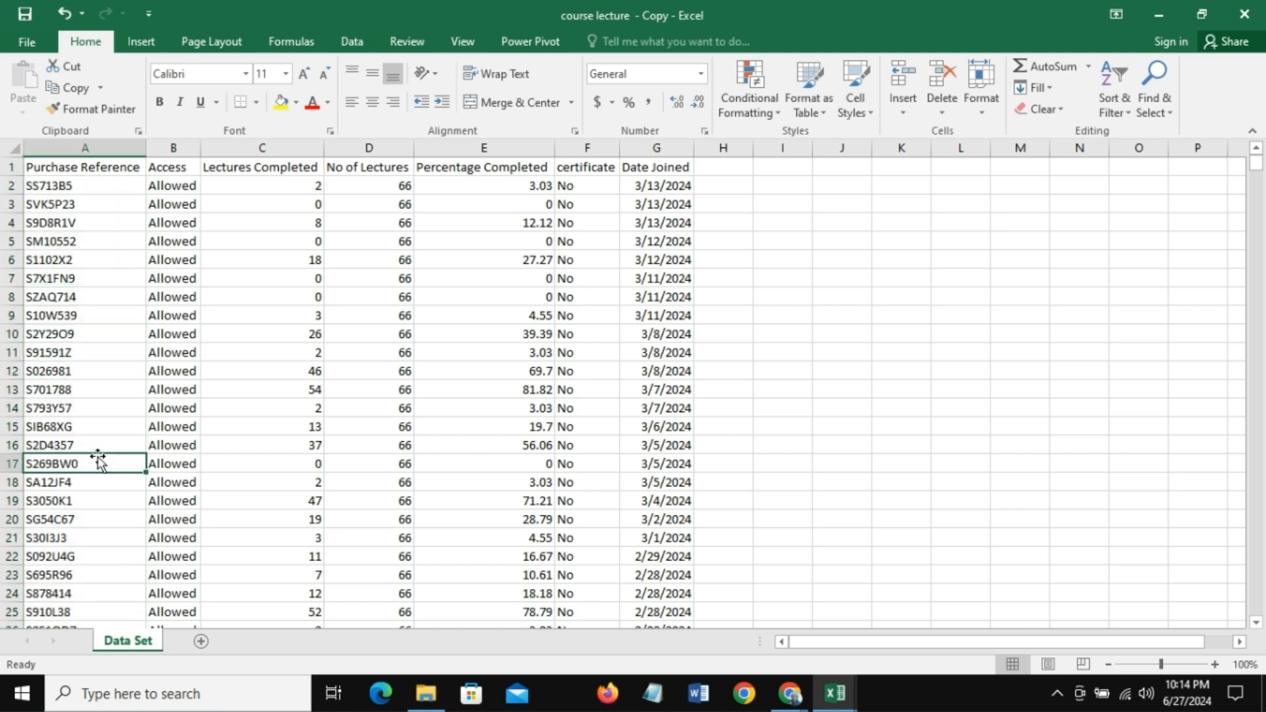
left_click(62, 243)
left_click(79, 441)
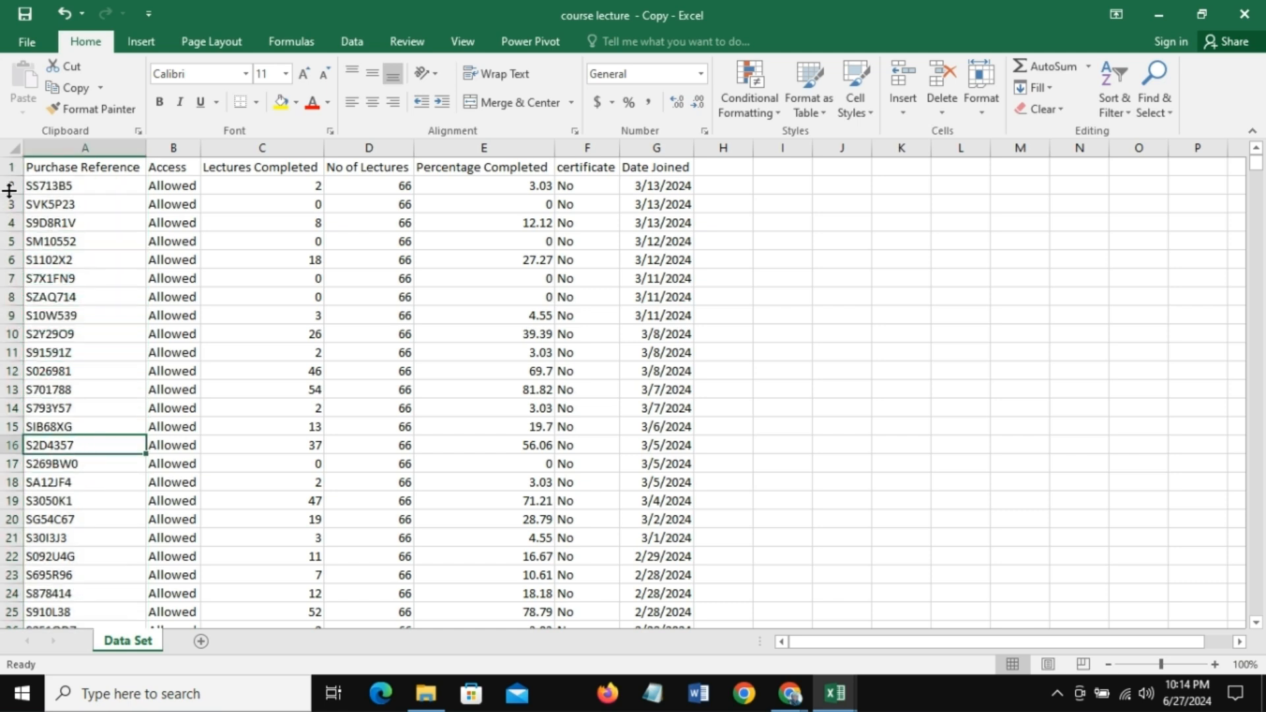
left_click(63, 190)
left_click_drag(63, 191, 56, 480)
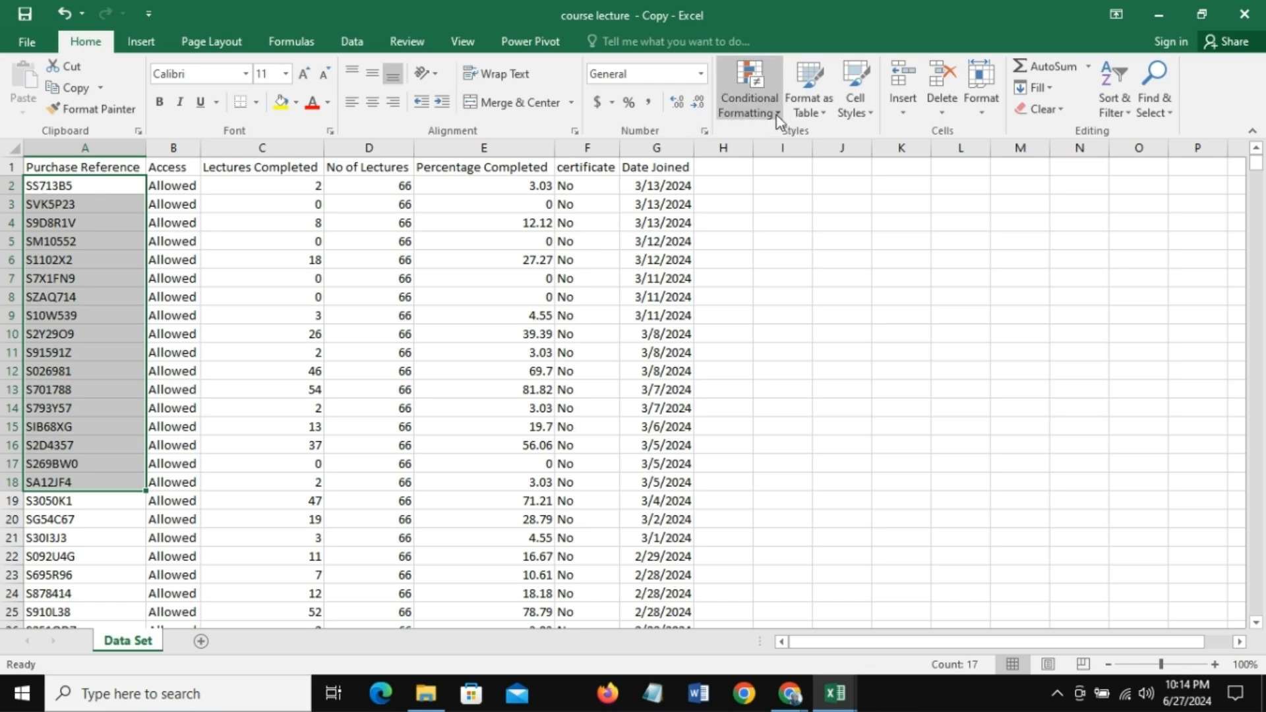
left_click(69, 148)
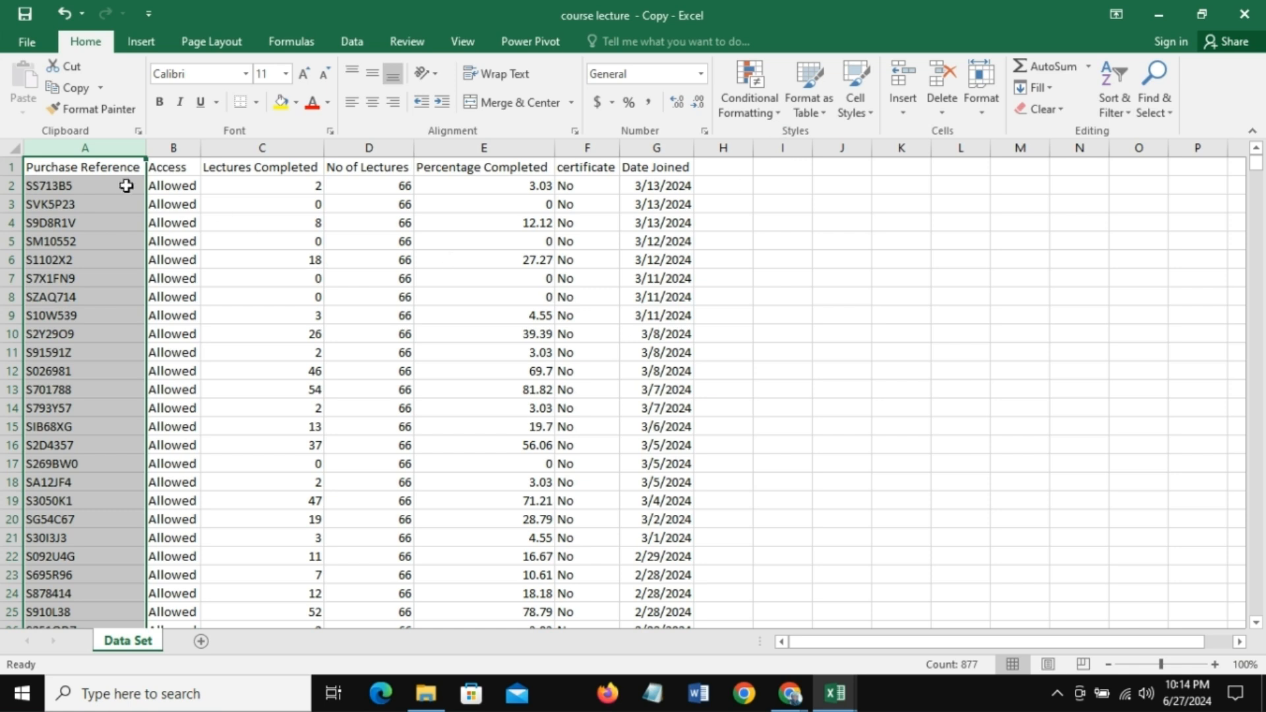
left_click(63, 167)
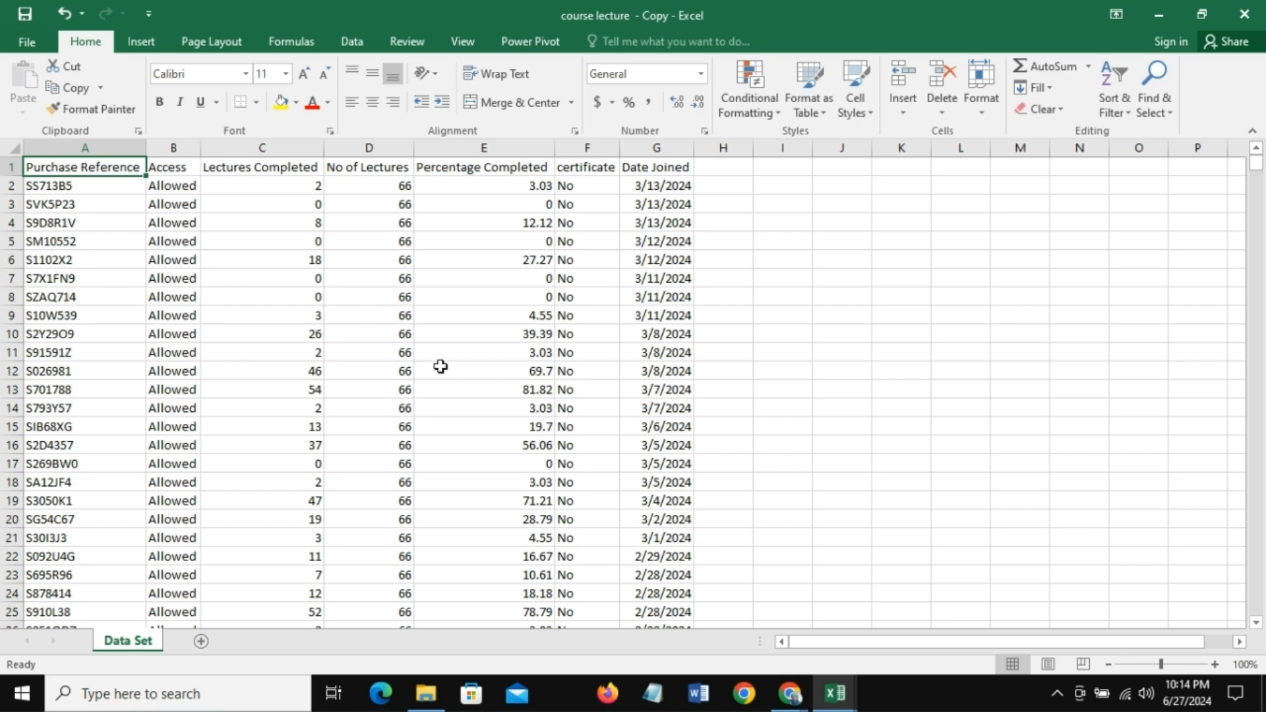
Step: Switch to Notepad and write the note "PURCHASE REF = PRI KEY" in the empty document
left_click(655, 694)
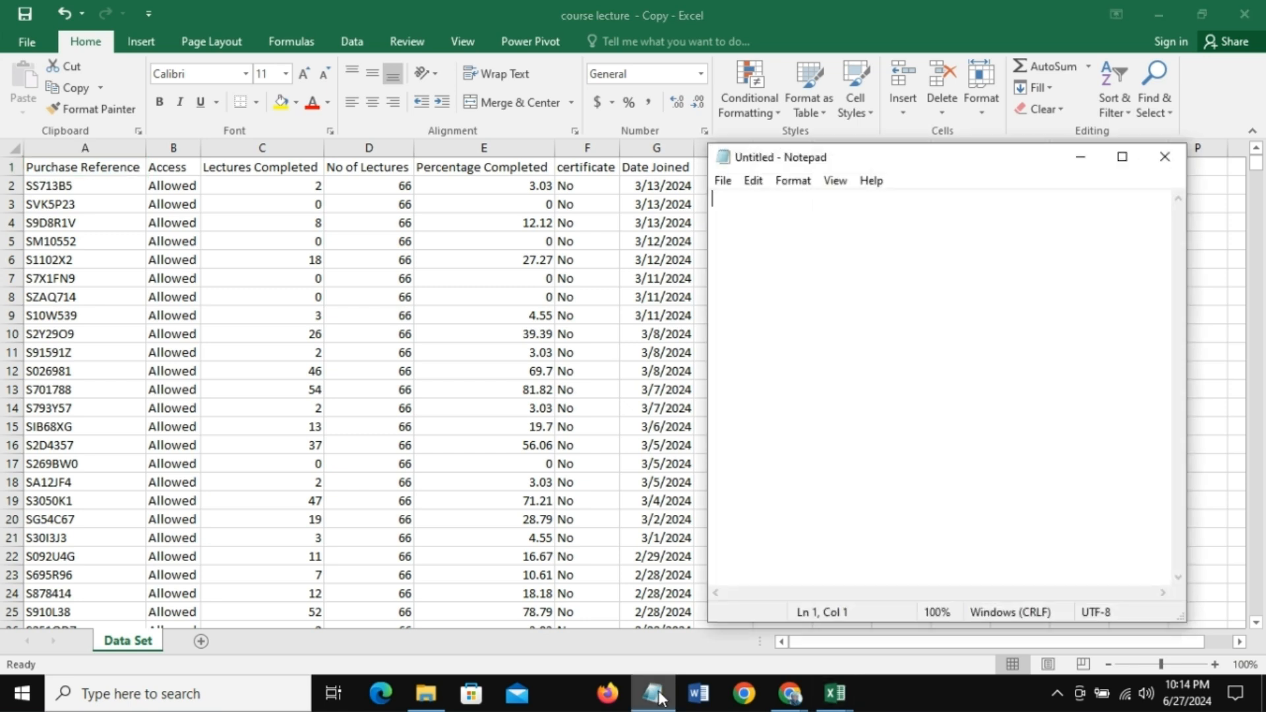
mouse_move(938, 160)
left_mouse_down()
mouse_move(1015, 182)
mouse_move(956, 161)
left_mouse_up()
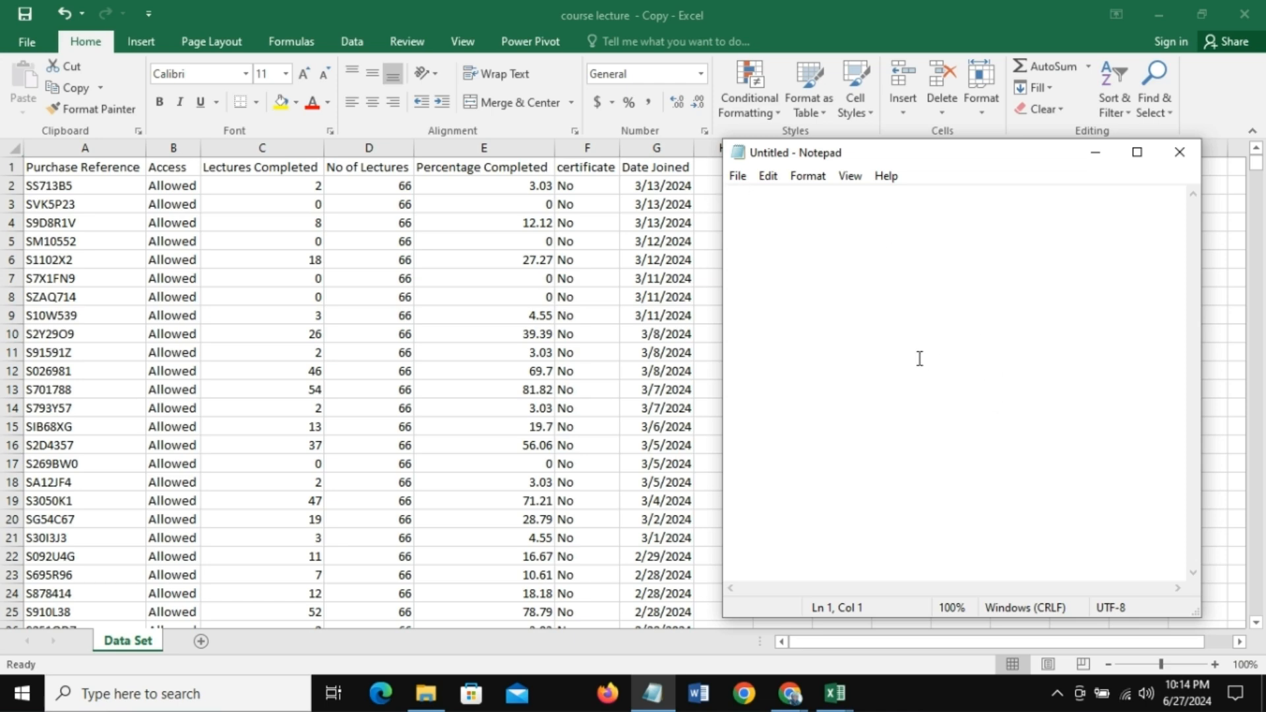
type("P")
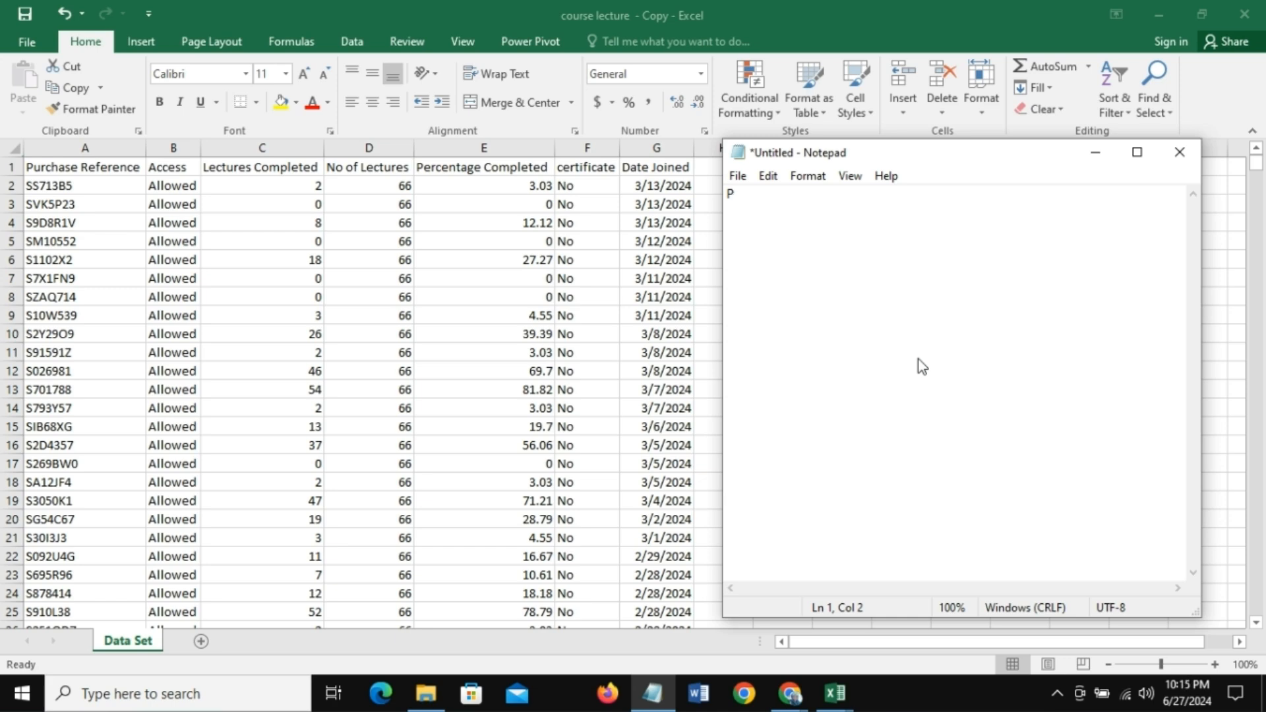
type("URCHASE REF")
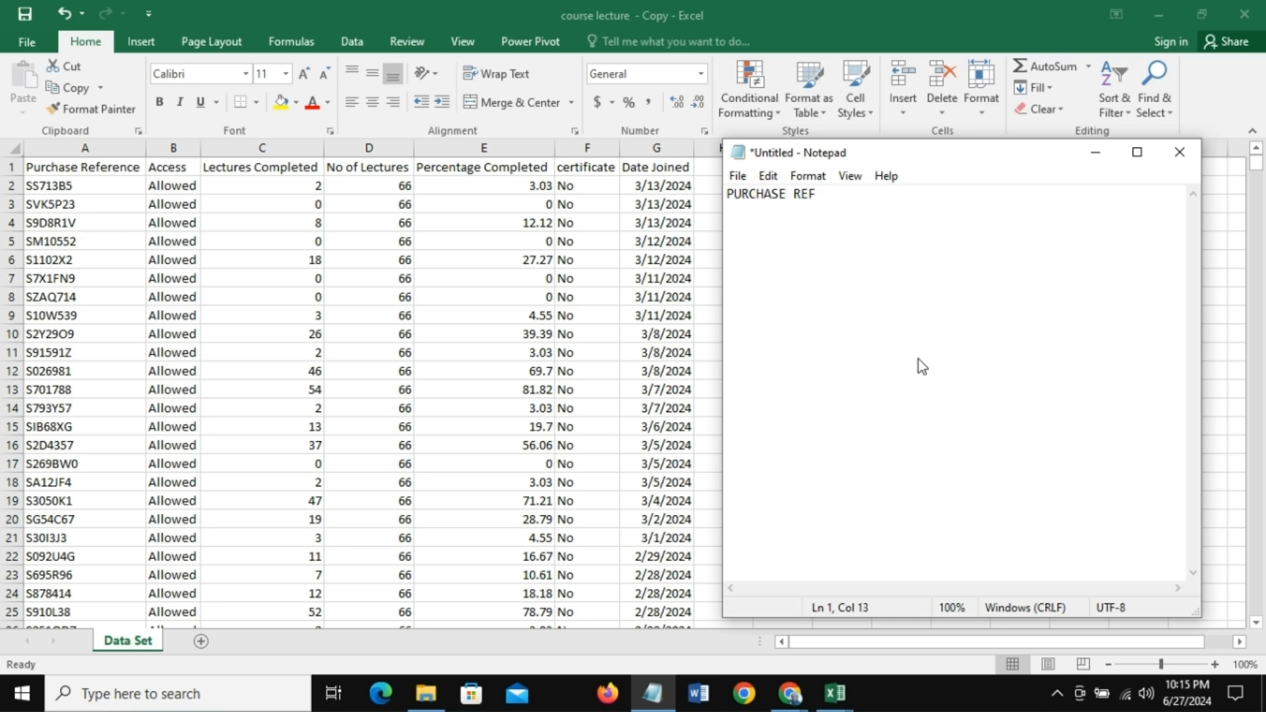
type(" = PRI KEY")
Step: Return to the Excel workbook and select all Purchase Reference entries from A2 down to look through them
left_click(105, 175)
left_click(102, 190)
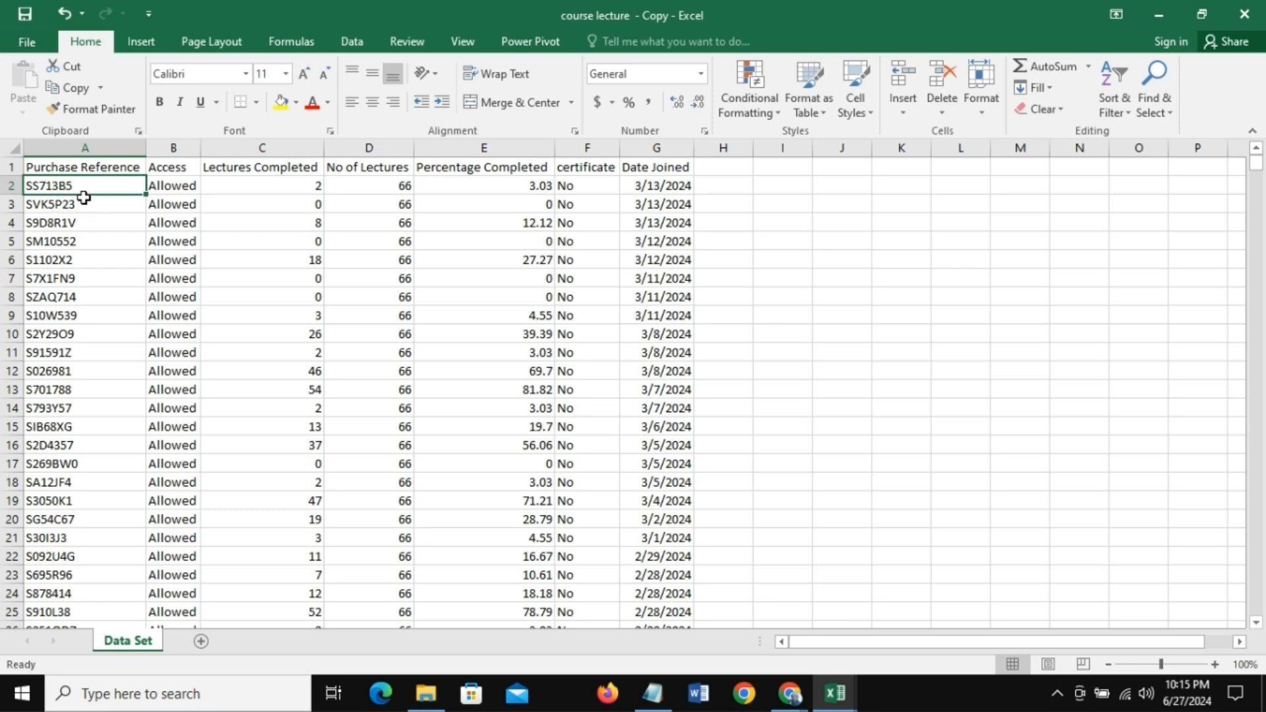
left_click(69, 146)
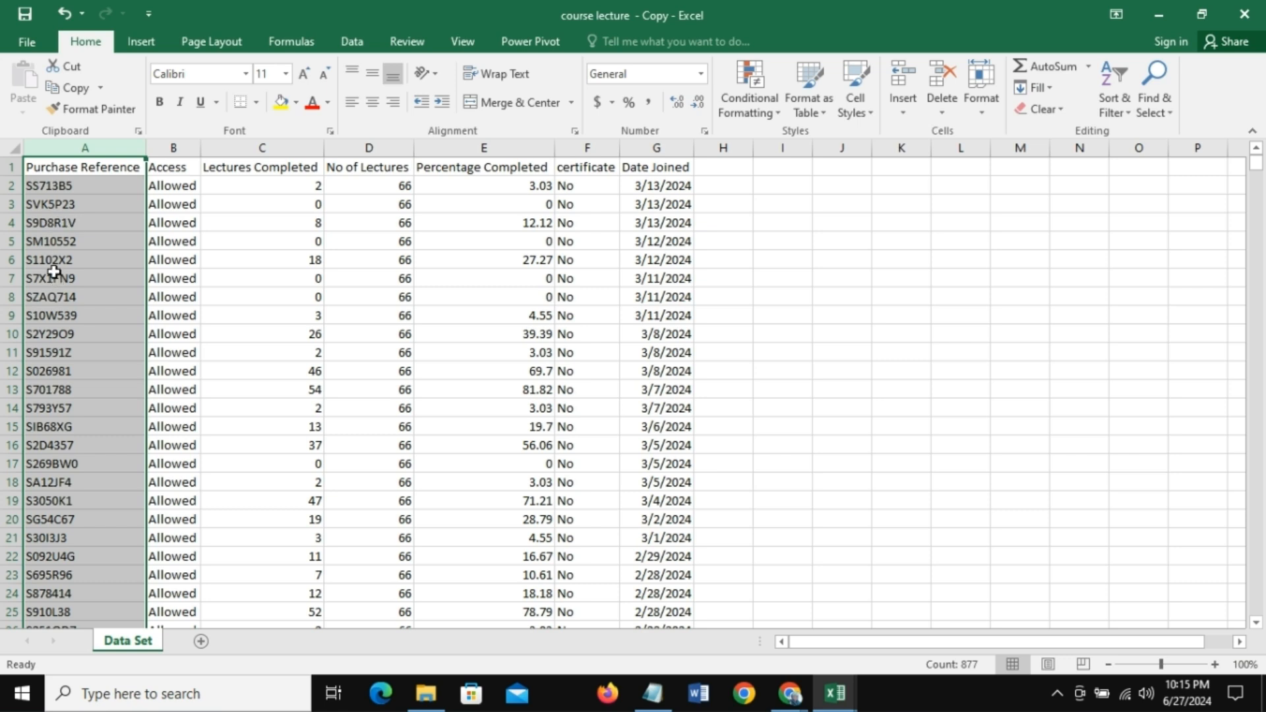
left_click(71, 187)
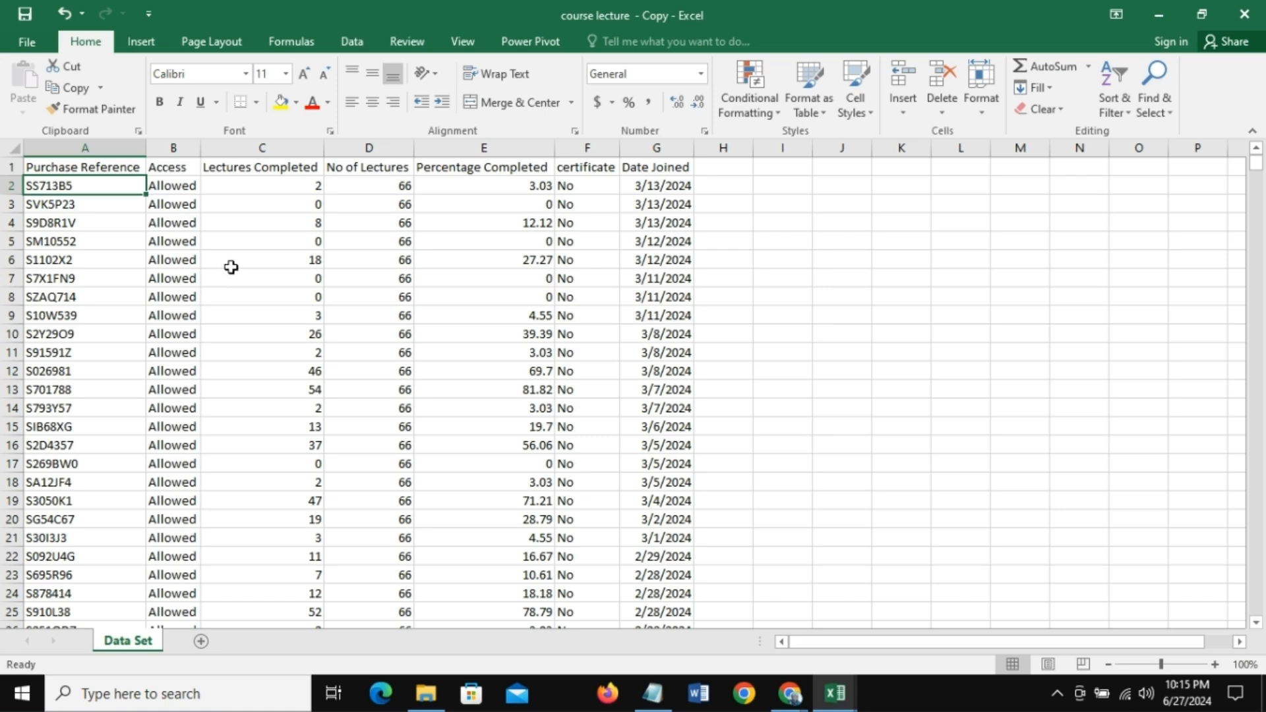
key("ctrl+shift+Down")
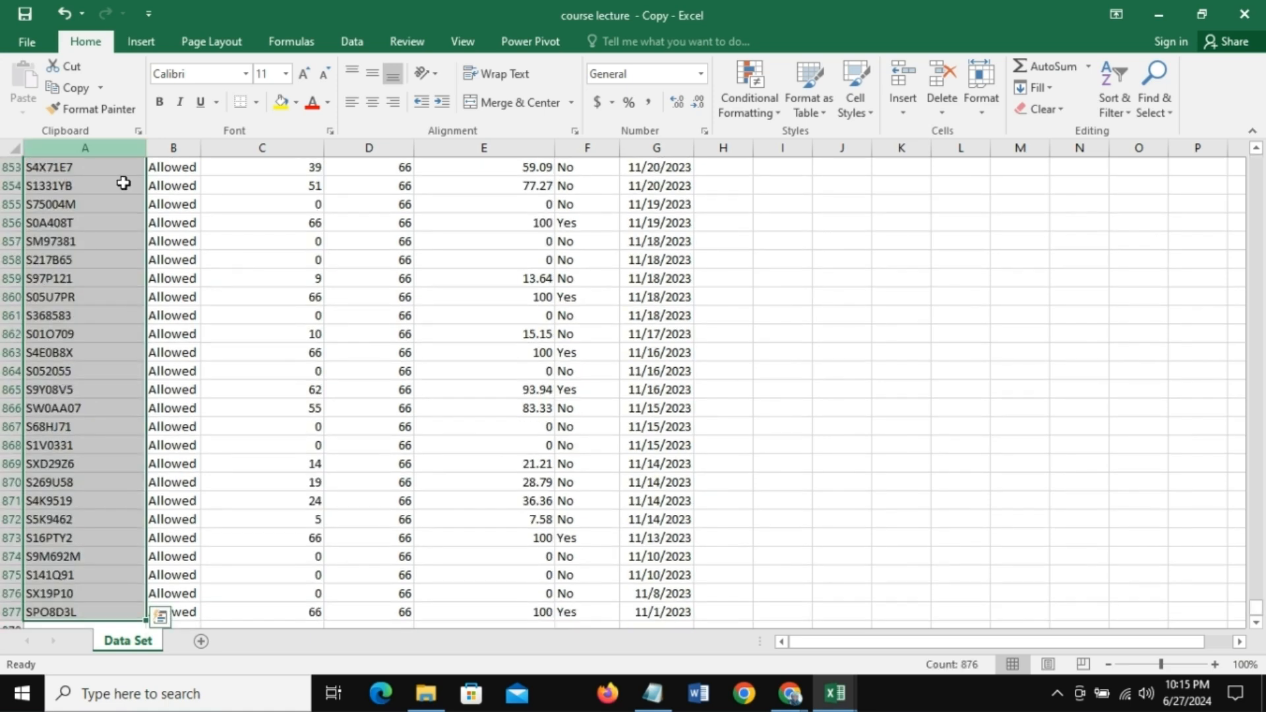
left_click_drag(1256, 611, 1261, 404)
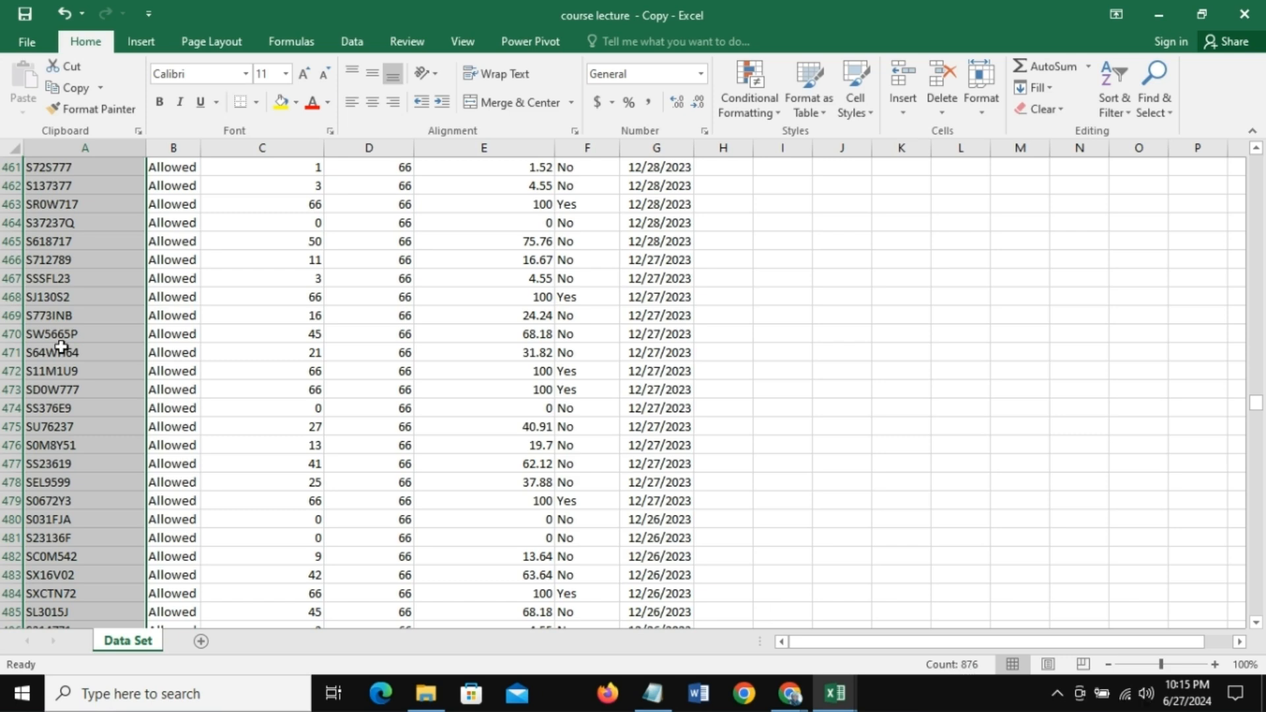
Step: Switch to Notepad and add the line "NO. OF PURCHASE = 876" below the primary key note
scroll(1260, 326, "up", 9)
left_click_drag(1258, 328, 1264, 145)
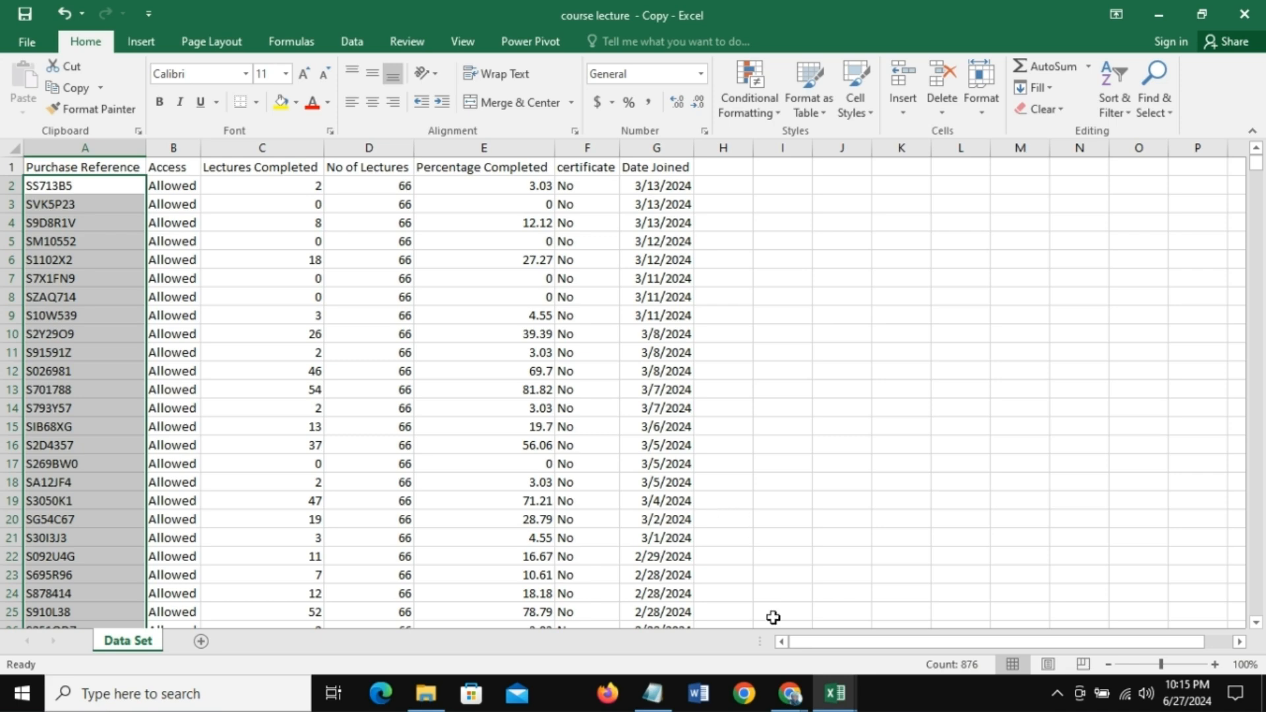
left_click(650, 694)
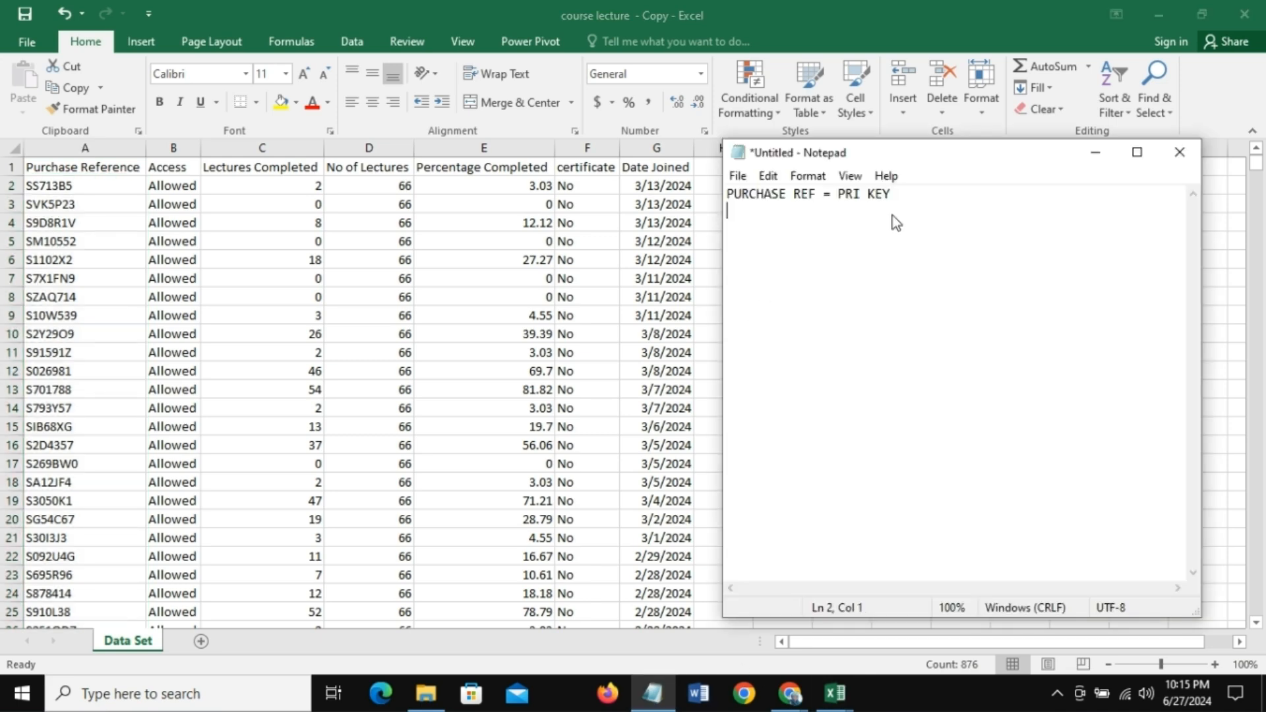
type("NO. OF PURCHASE =")
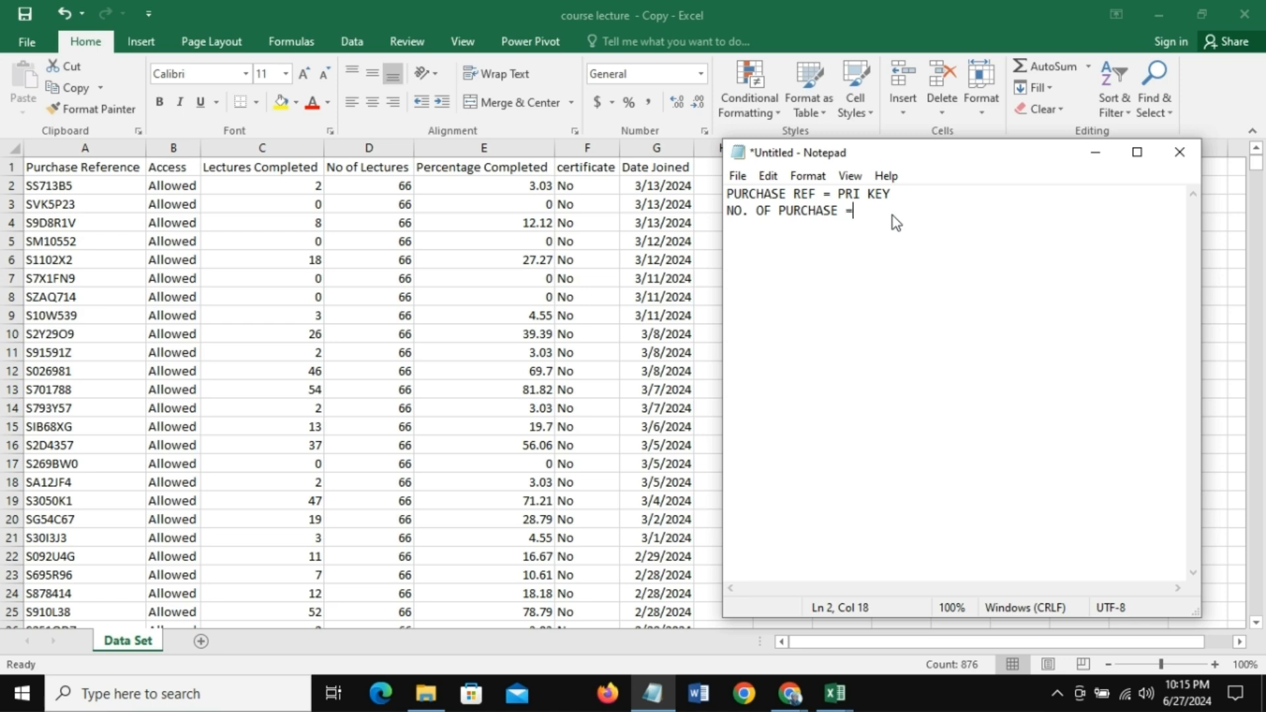
type(" 876")
key("Return")
Step: Turn on filtering for the Excel data set's header row and check the distinct values in the Access filter list
left_click(159, 171)
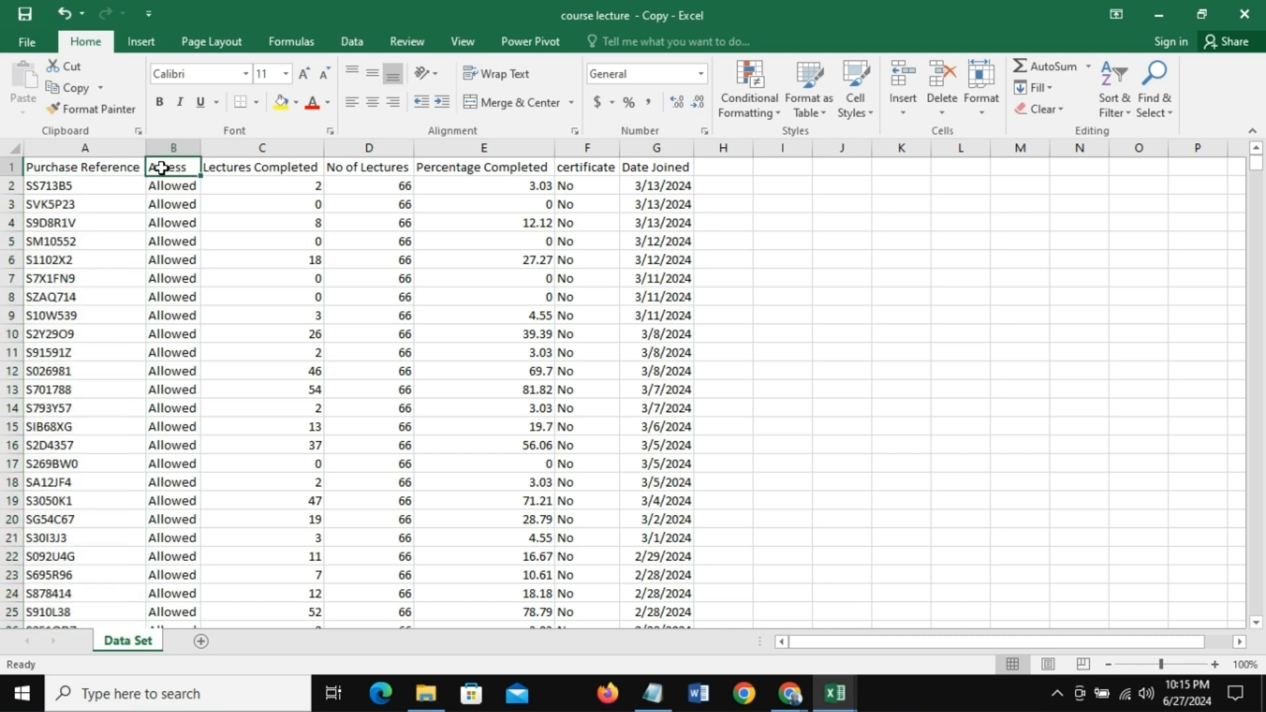
left_click(1130, 118)
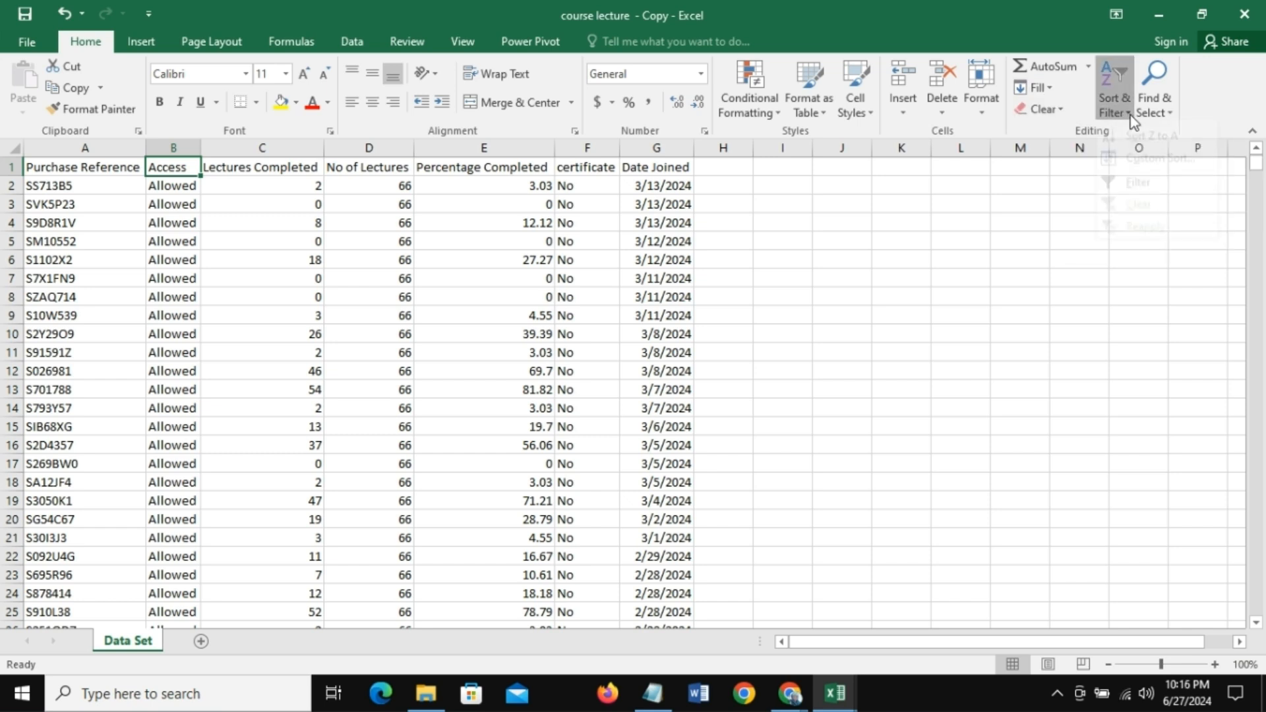
left_click(1147, 202)
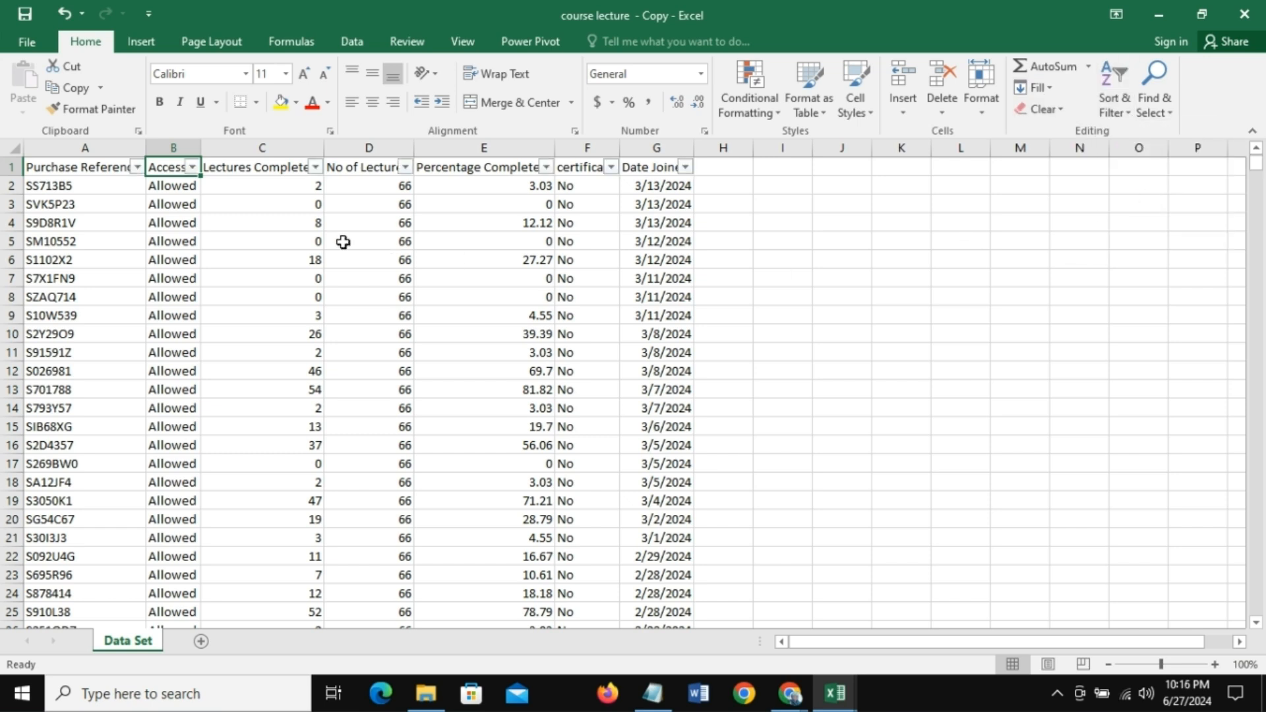
left_click(192, 168)
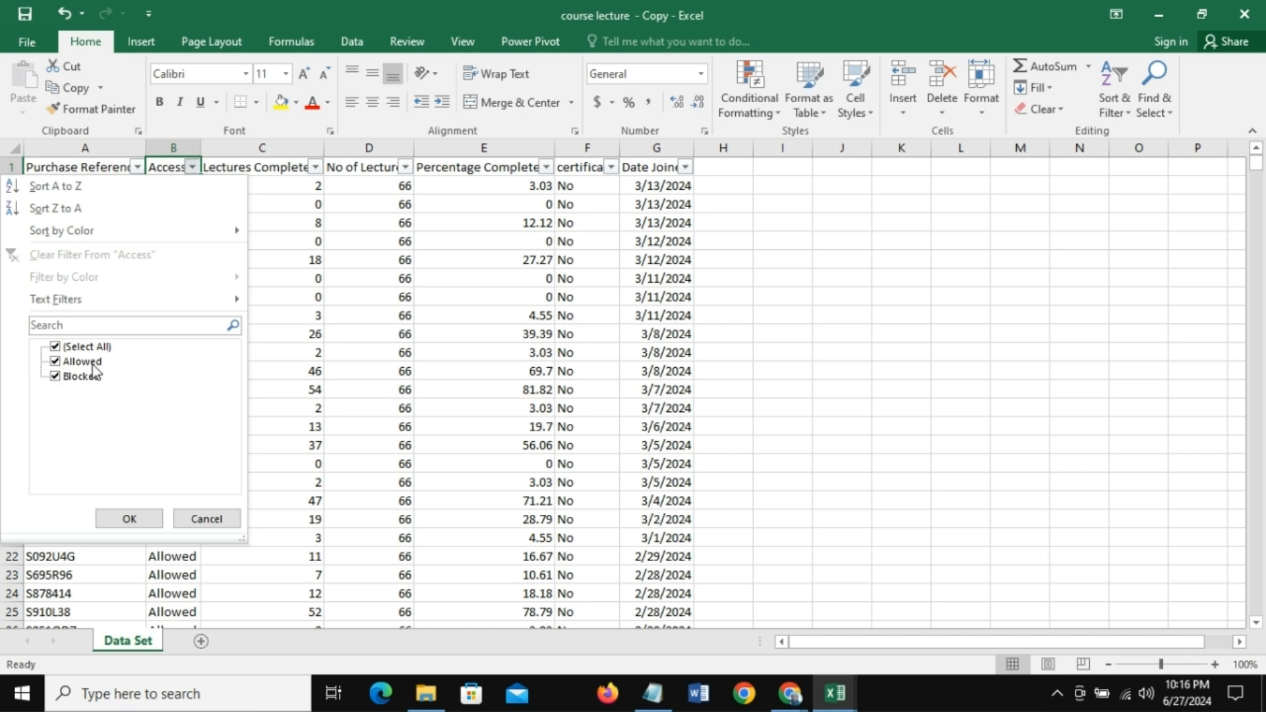
left_click(206, 519)
Step: Switch to Notepad and add the line "ACCESS = ALLOWED & BLOCKED" to the notes
left_click(652, 693)
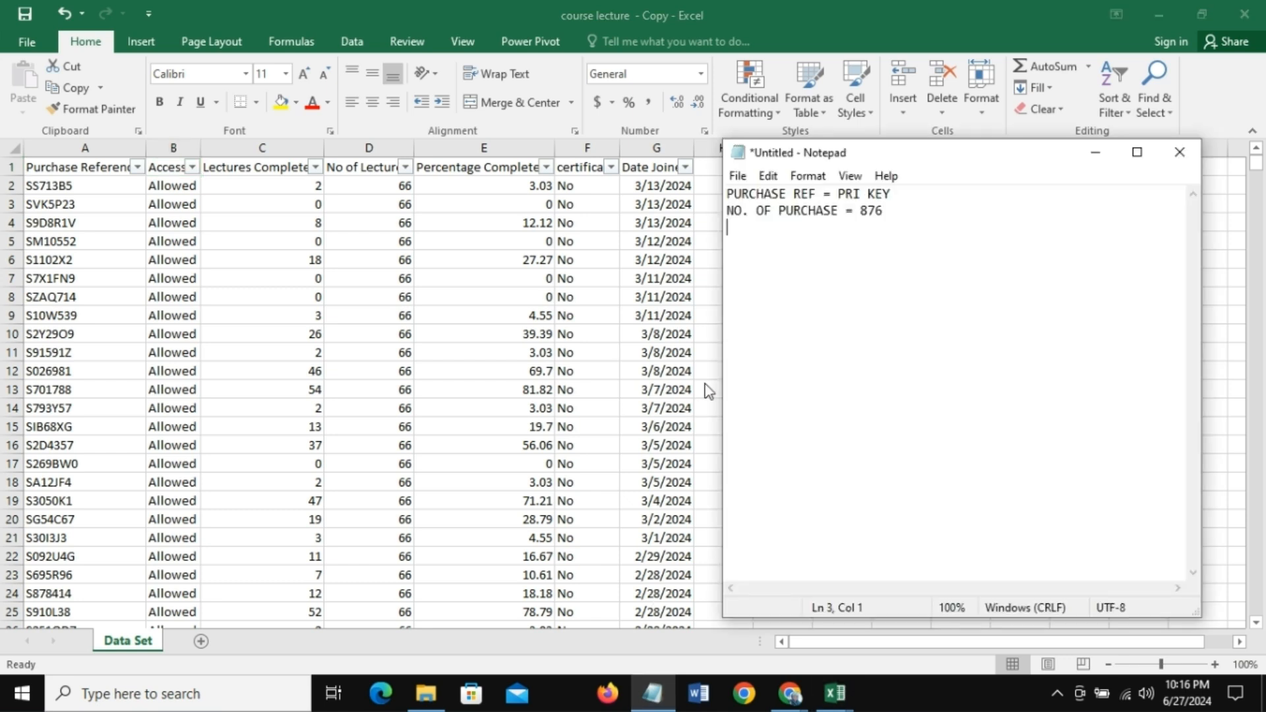
type("ACEE")
key("BackSpace")
type("CESS = ALLOW")
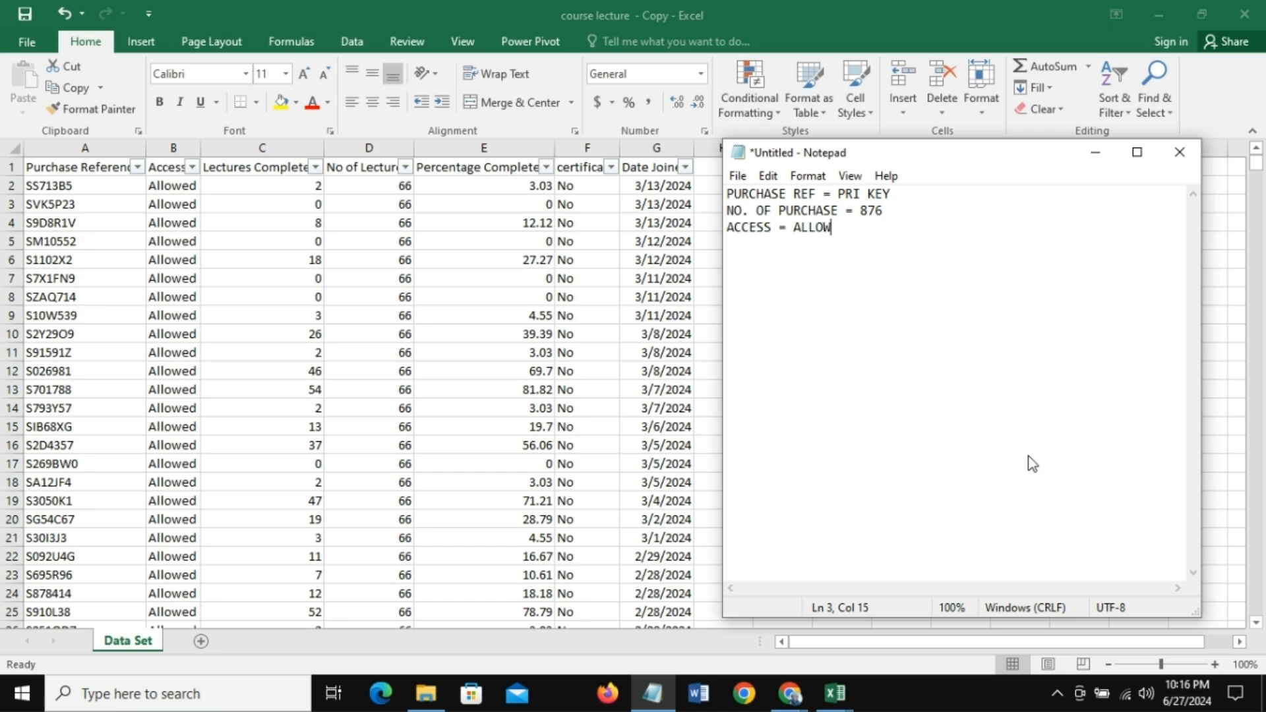
type("ED & BLOCKED")
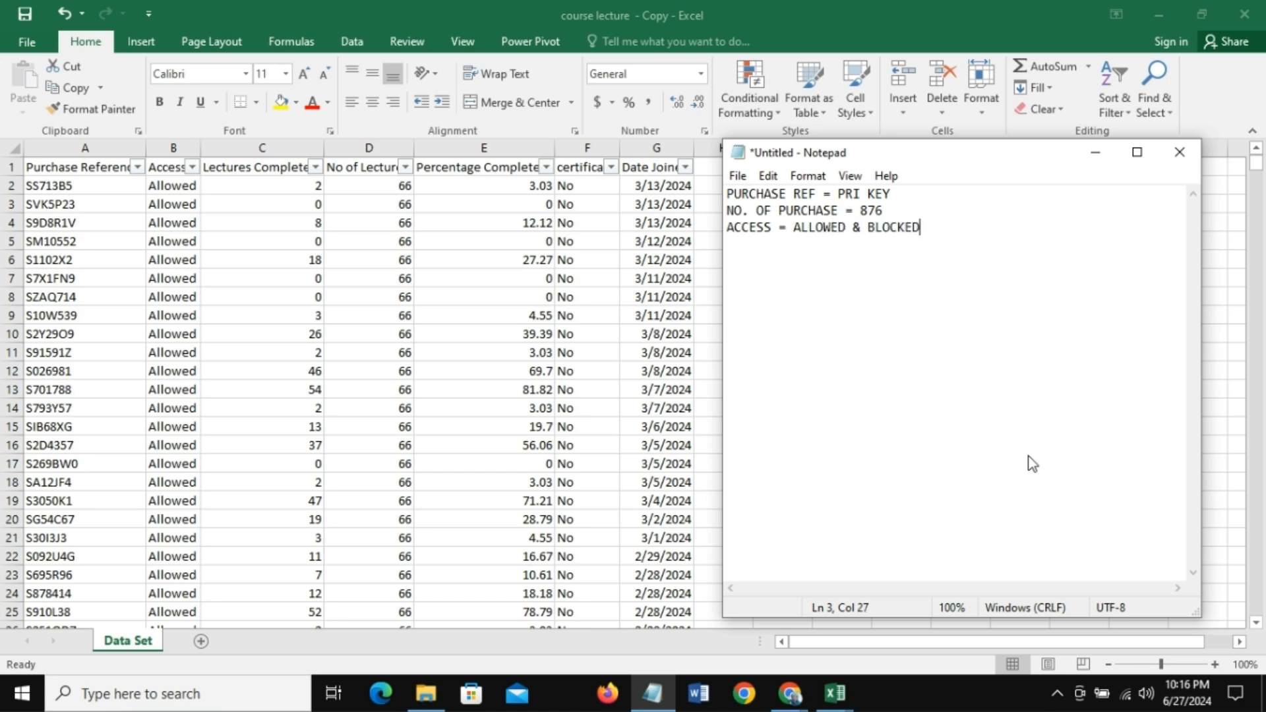
key("Return")
Step: Return to Excel and review the Lectures Completed filter list from its lowest to its highest value
left_click(316, 167)
left_click(316, 167)
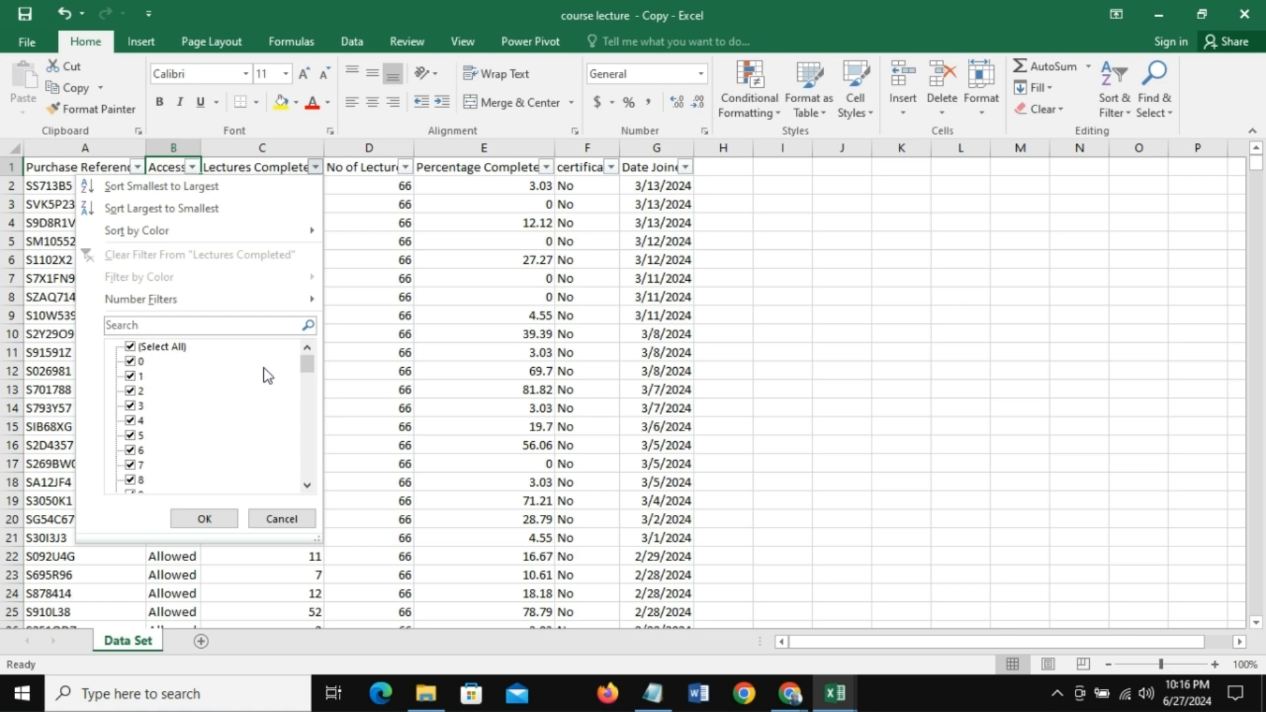
left_click_drag(307, 367, 307, 468)
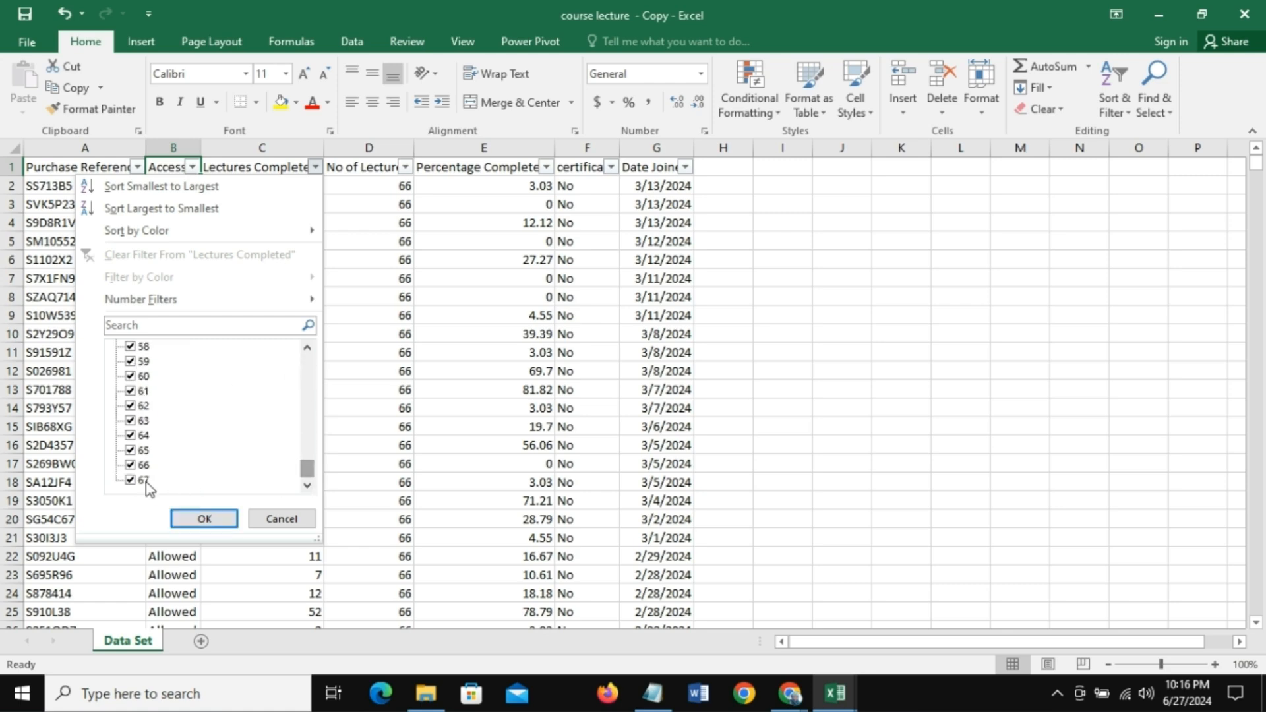
left_click(282, 519)
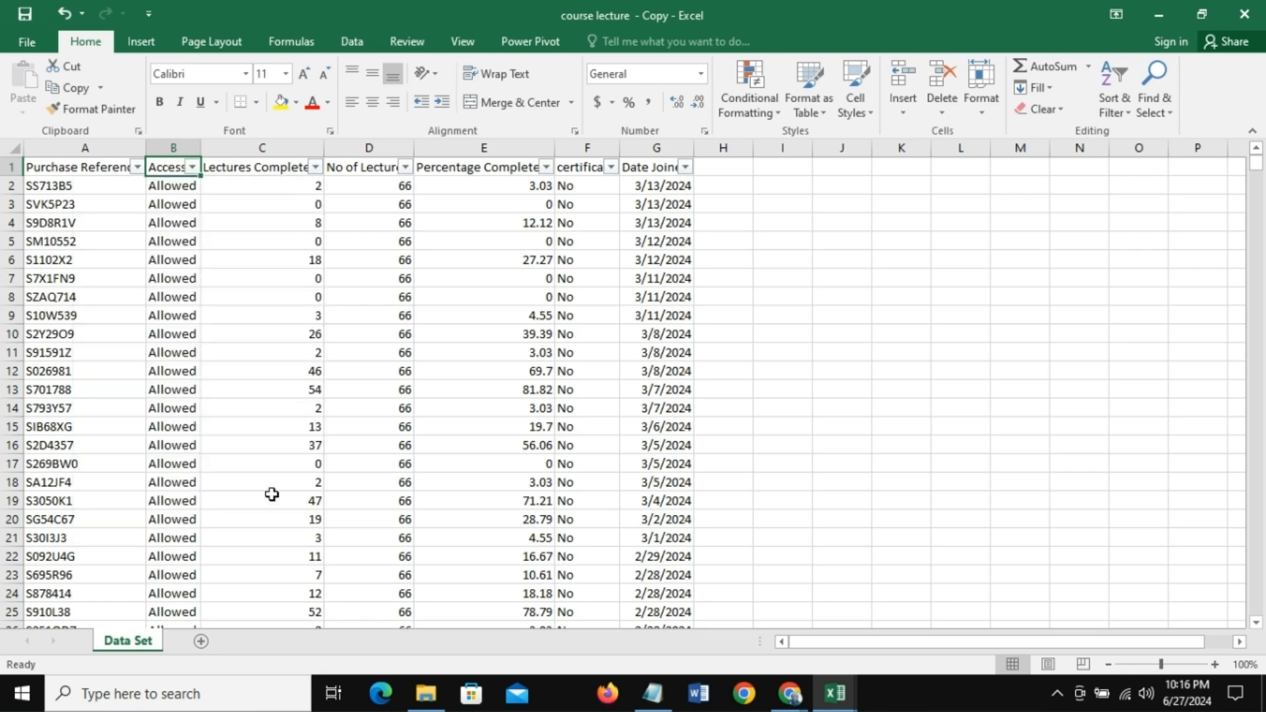
Step: Look through the first Lectures Completed entries in C2:C6
left_click(285, 168)
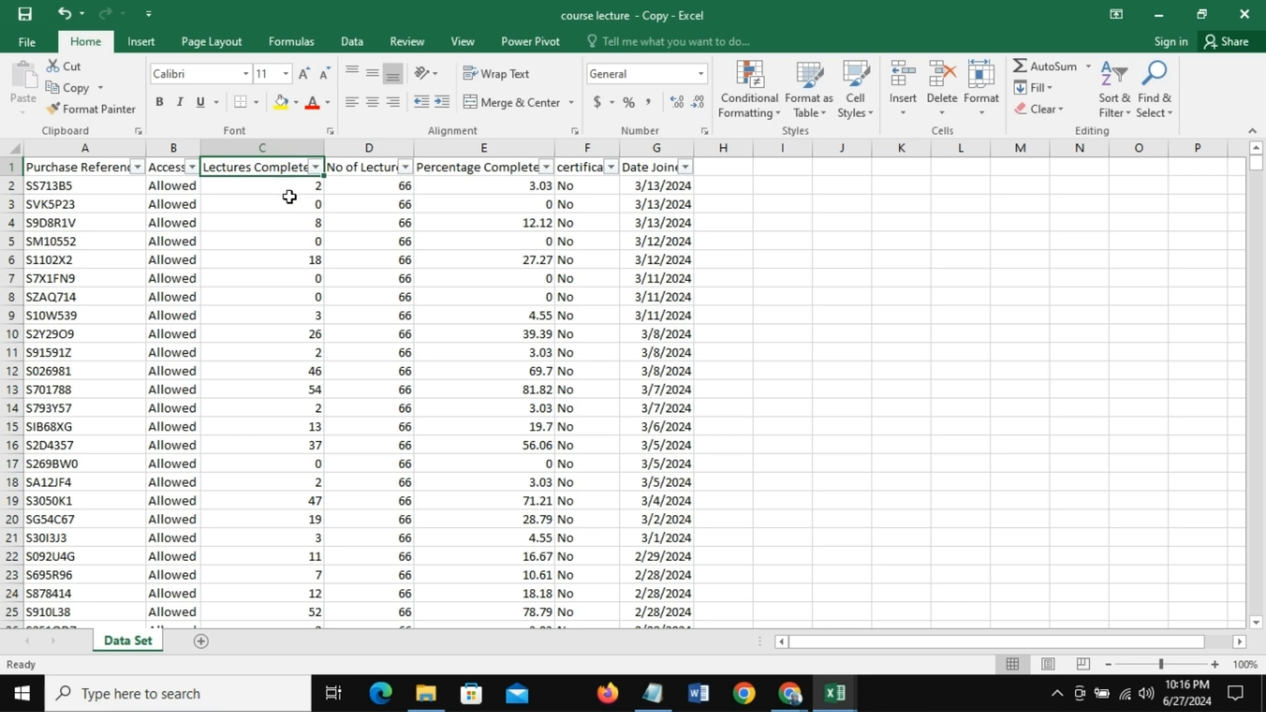
left_click(289, 187)
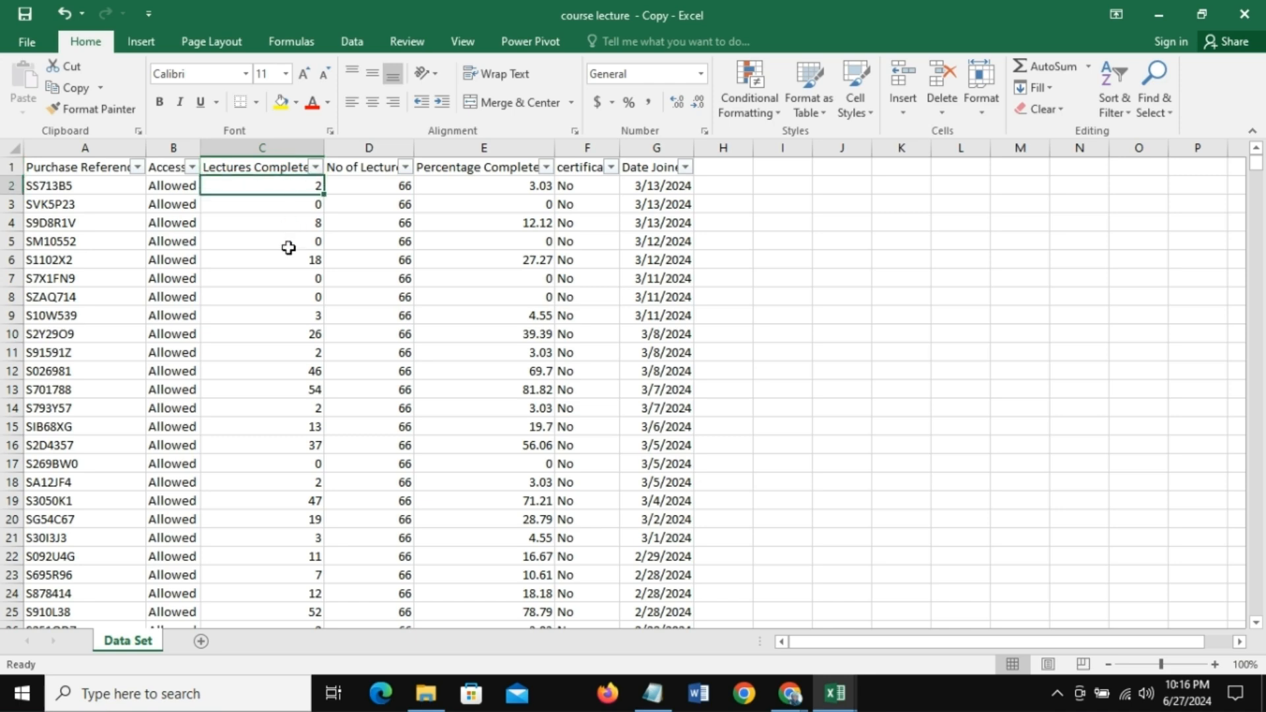
left_click(285, 202)
left_click(284, 224)
left_click(285, 241)
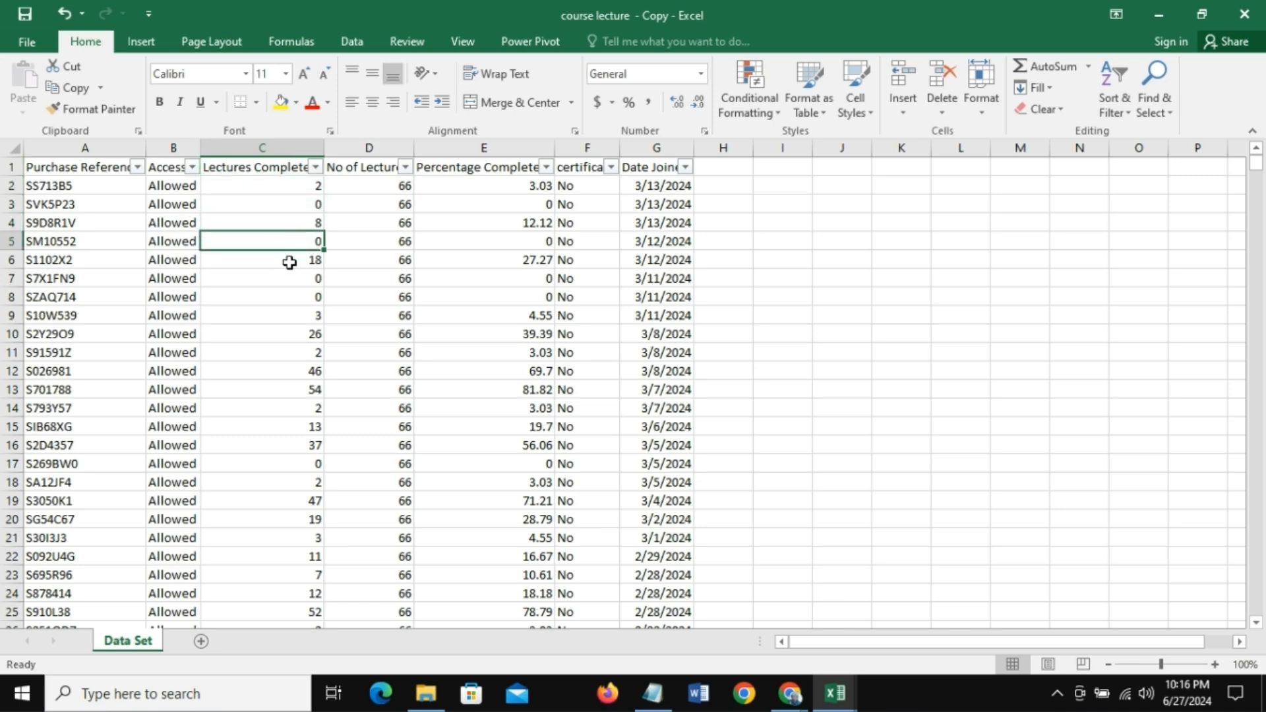
left_click(287, 260)
Step: Compare the values in the No of Lectures filter list with the highest value in the Lectures Completed filter list
left_click(360, 167)
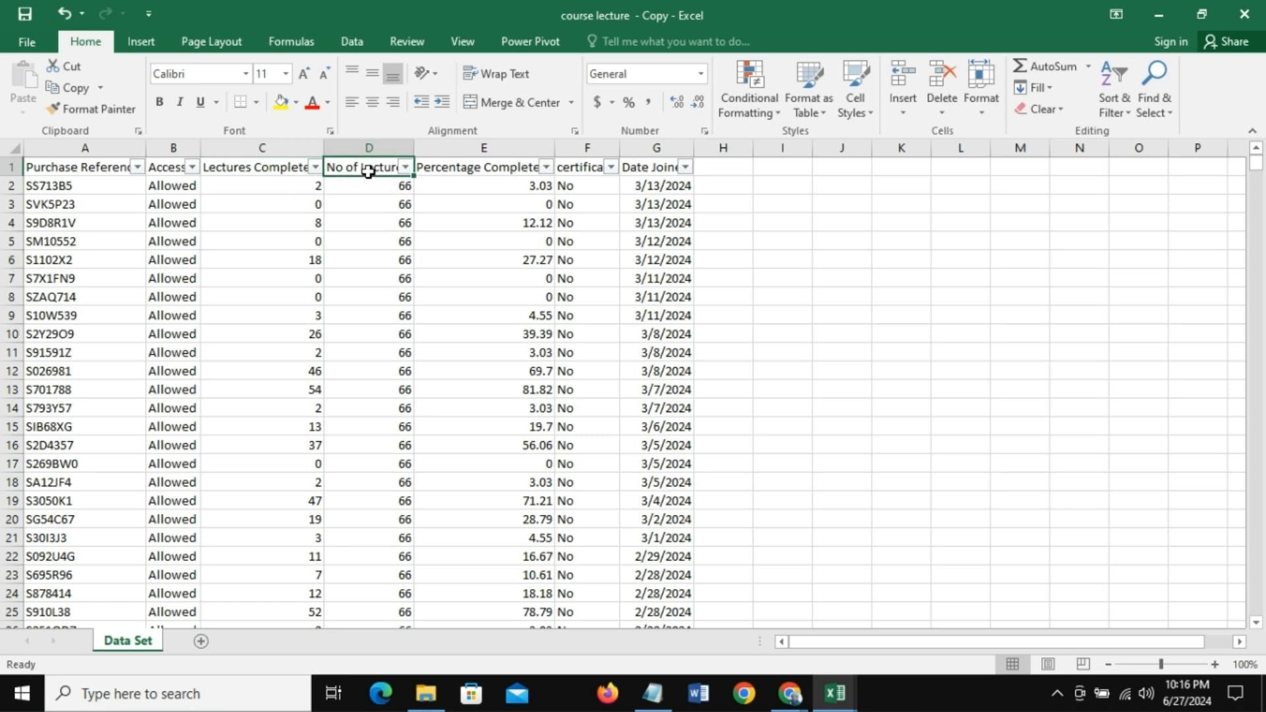
left_click(405, 169)
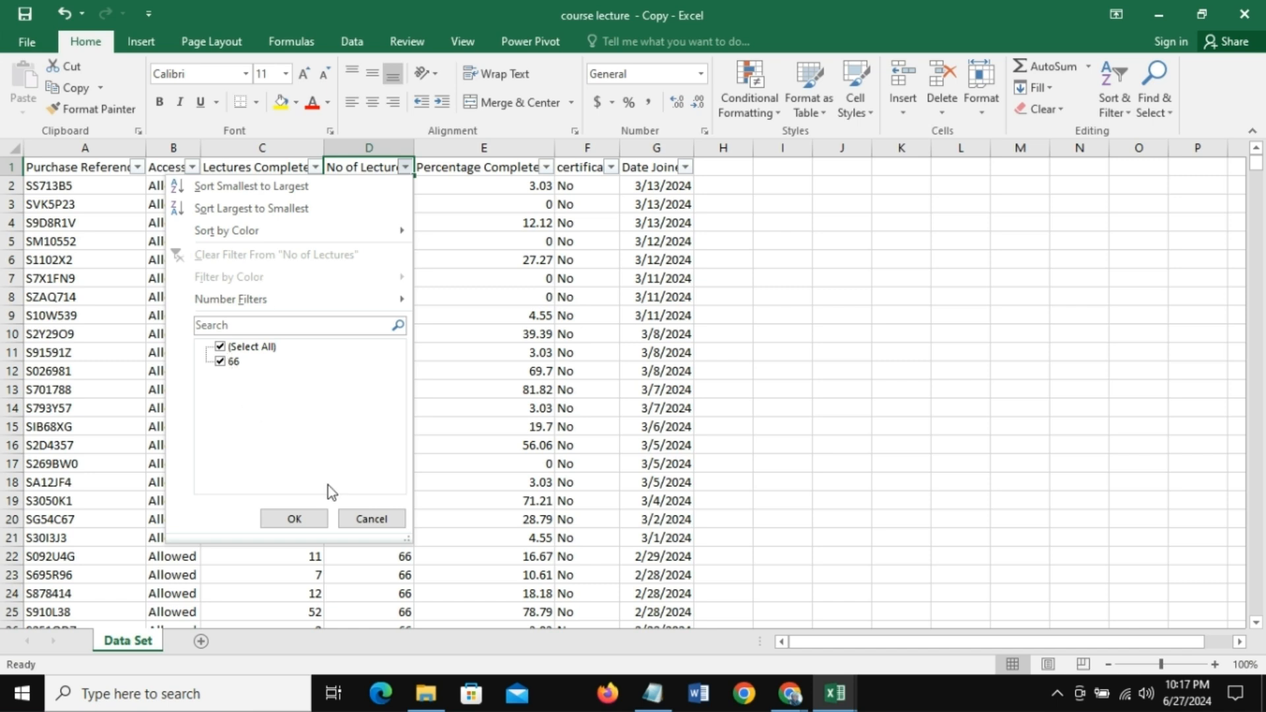
left_click(370, 520)
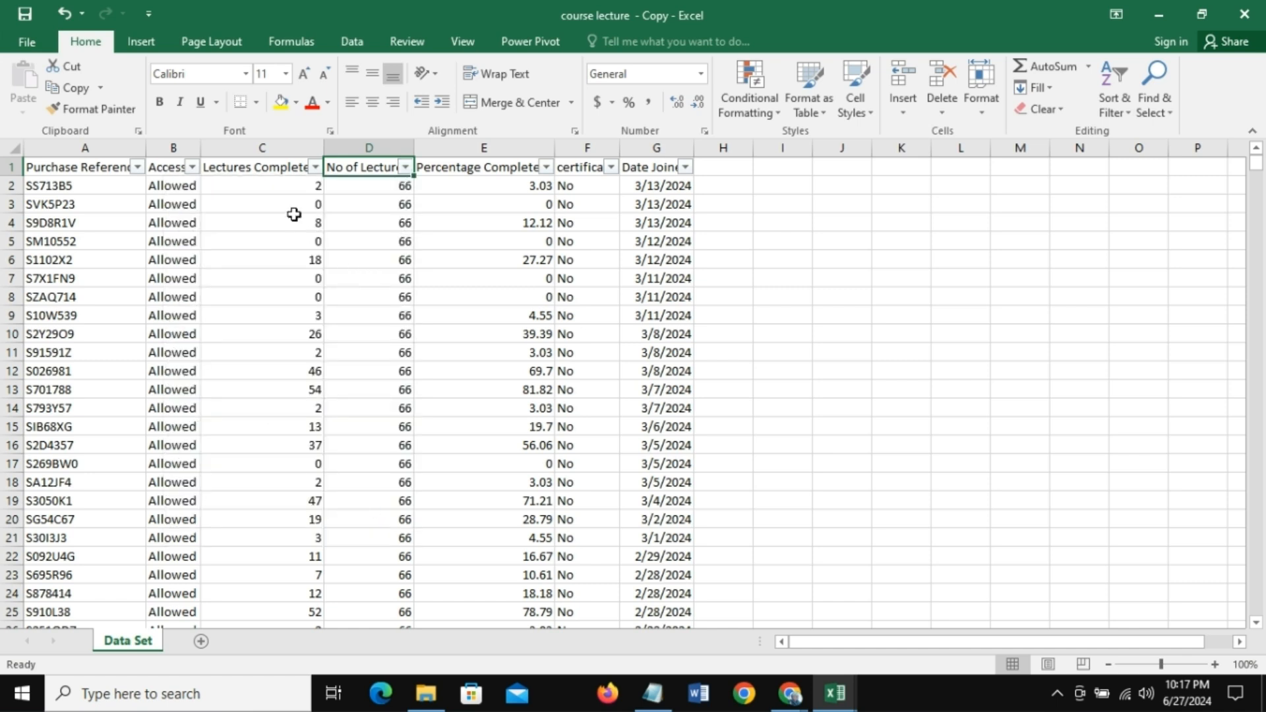
left_click(253, 166)
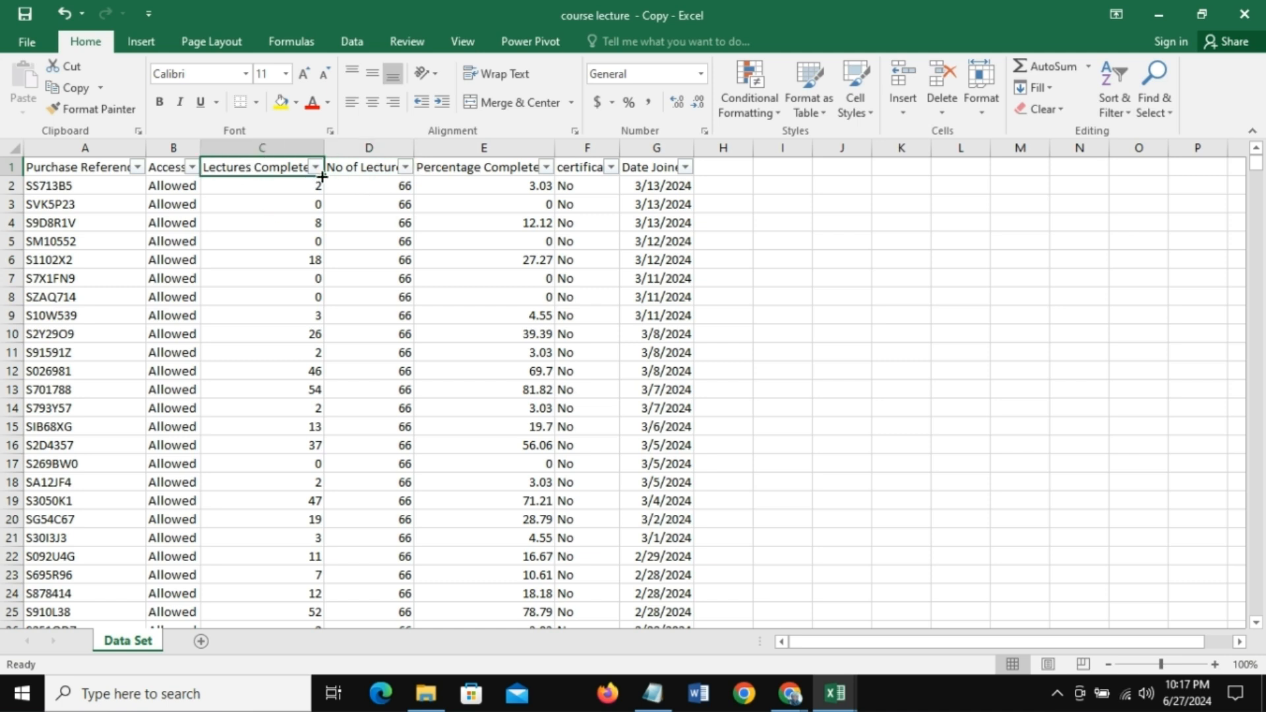
left_click(406, 169)
left_click(468, 301)
left_click(316, 168)
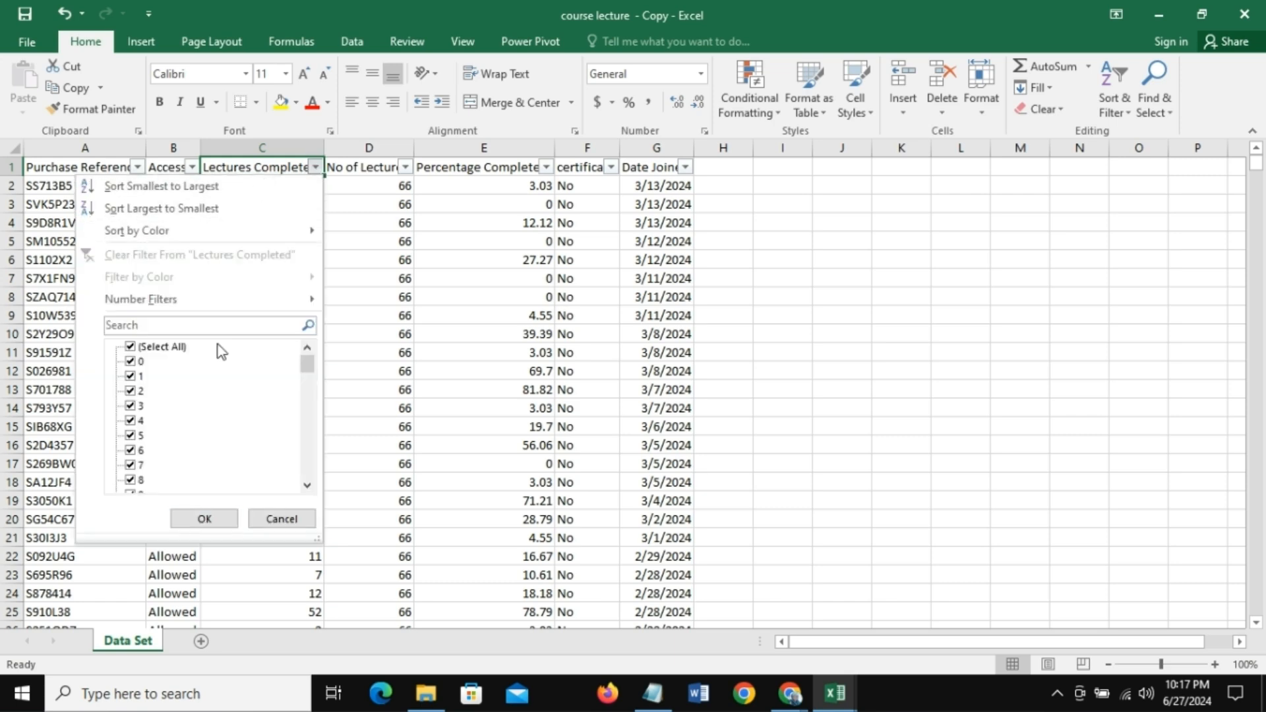
left_click_drag(308, 367, 321, 495)
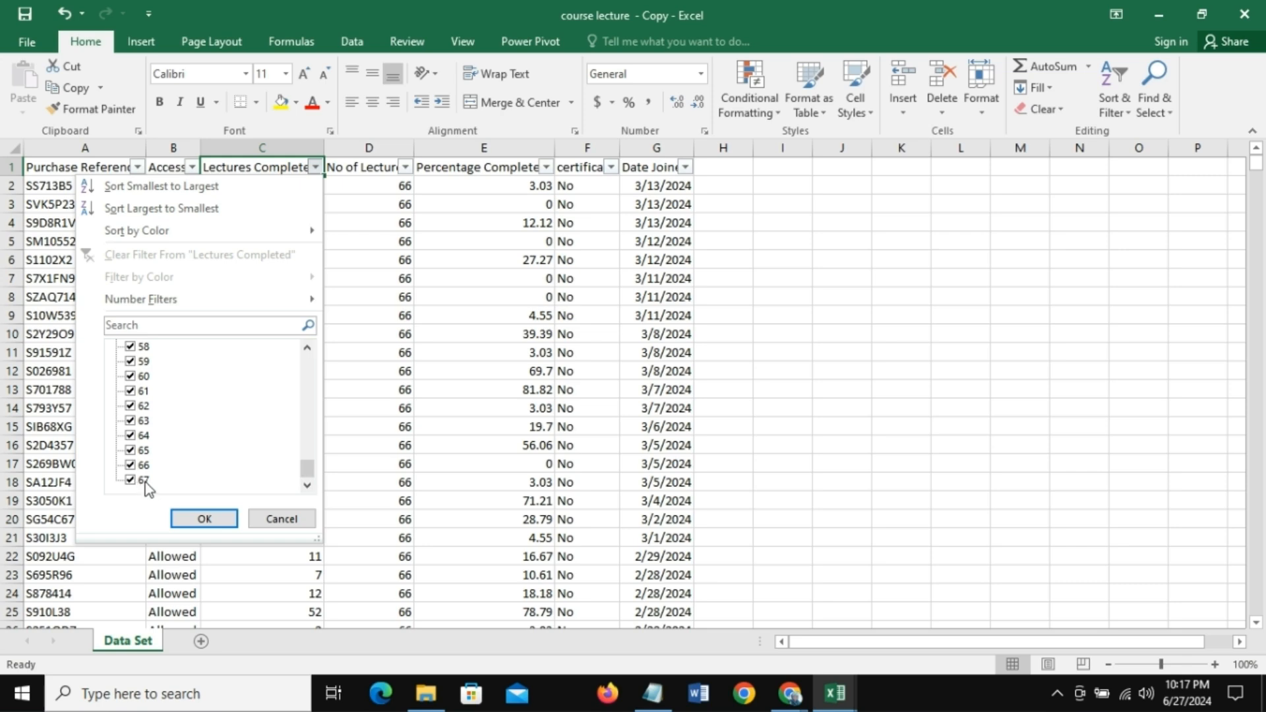
left_click(282, 519)
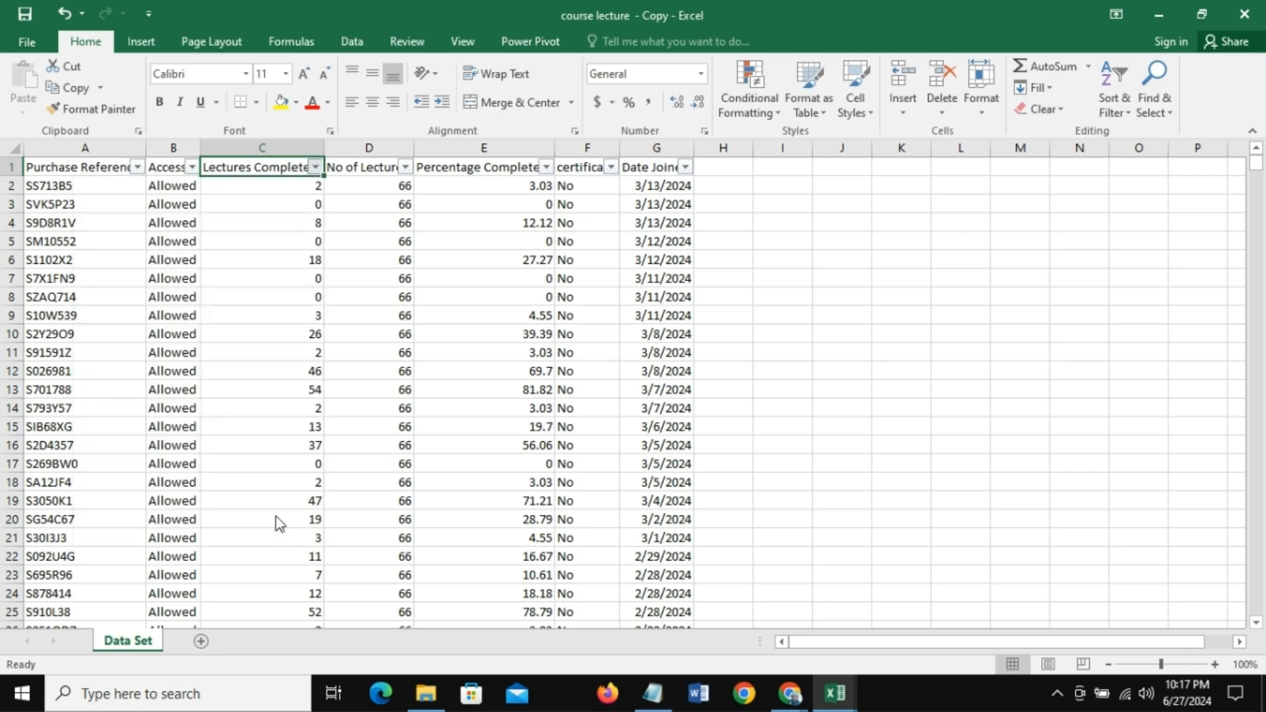
Step: Switch to Notepad and add the line "LECTURE COMPLETED = 0-67 (SUPPOSED TO STOP AT 66)"
left_click(652, 693)
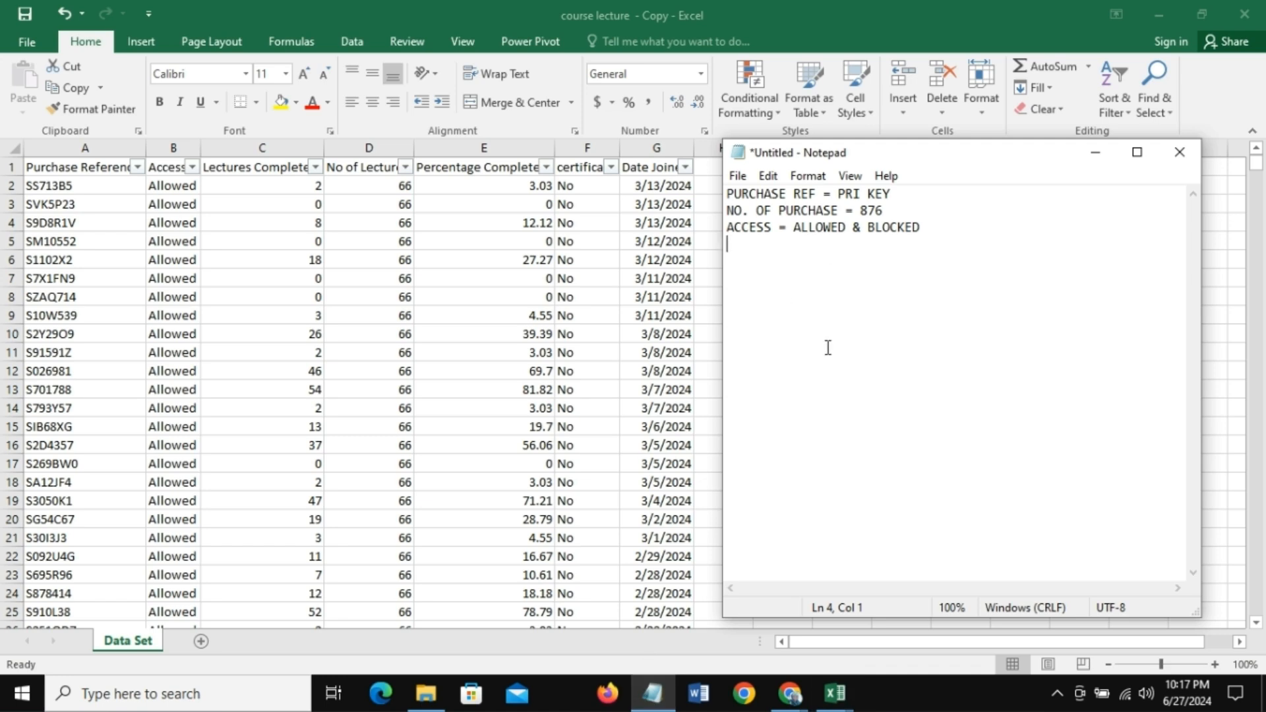
type("LECTURE COM")
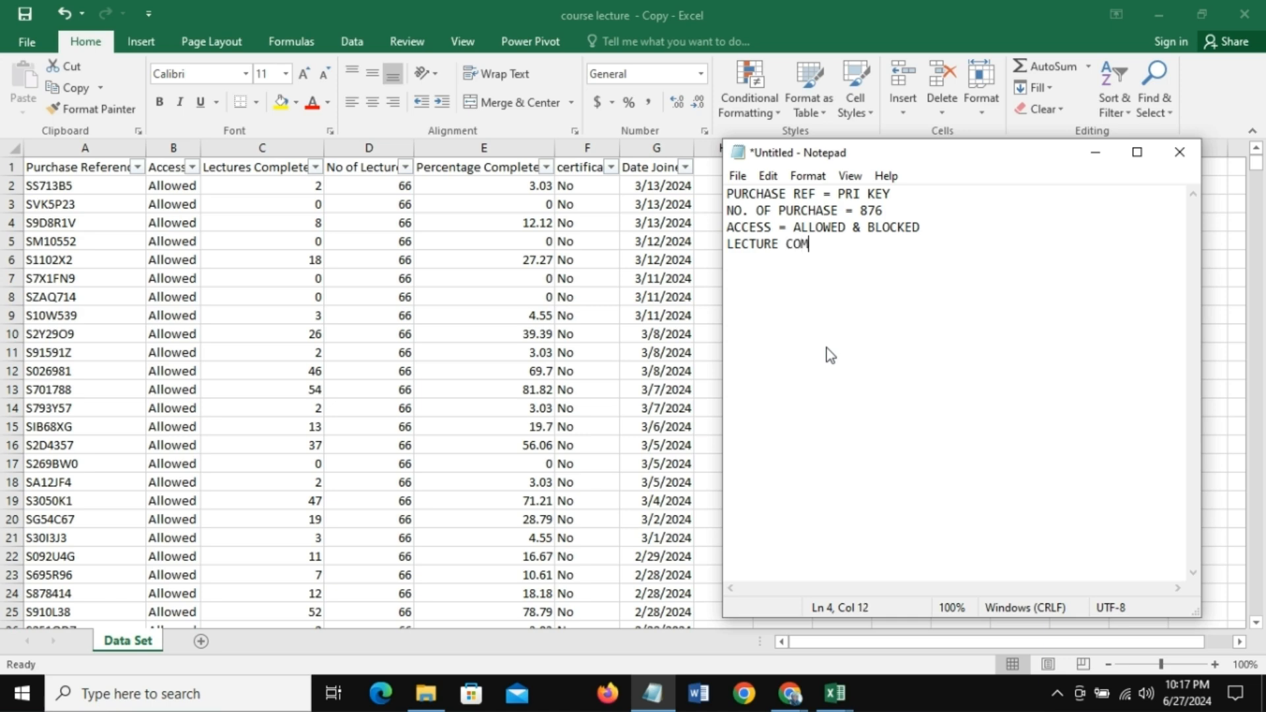
type("PLETED = 0-67 (")
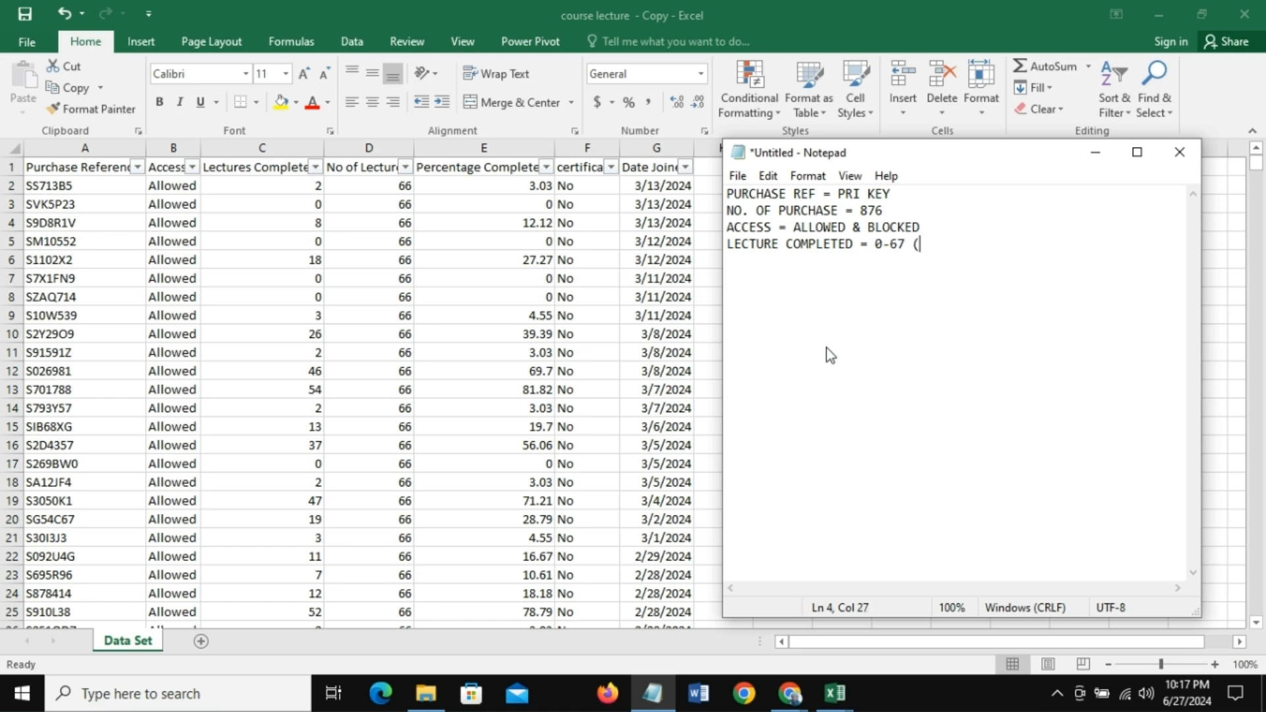
type("SUPPOSED TO STO")
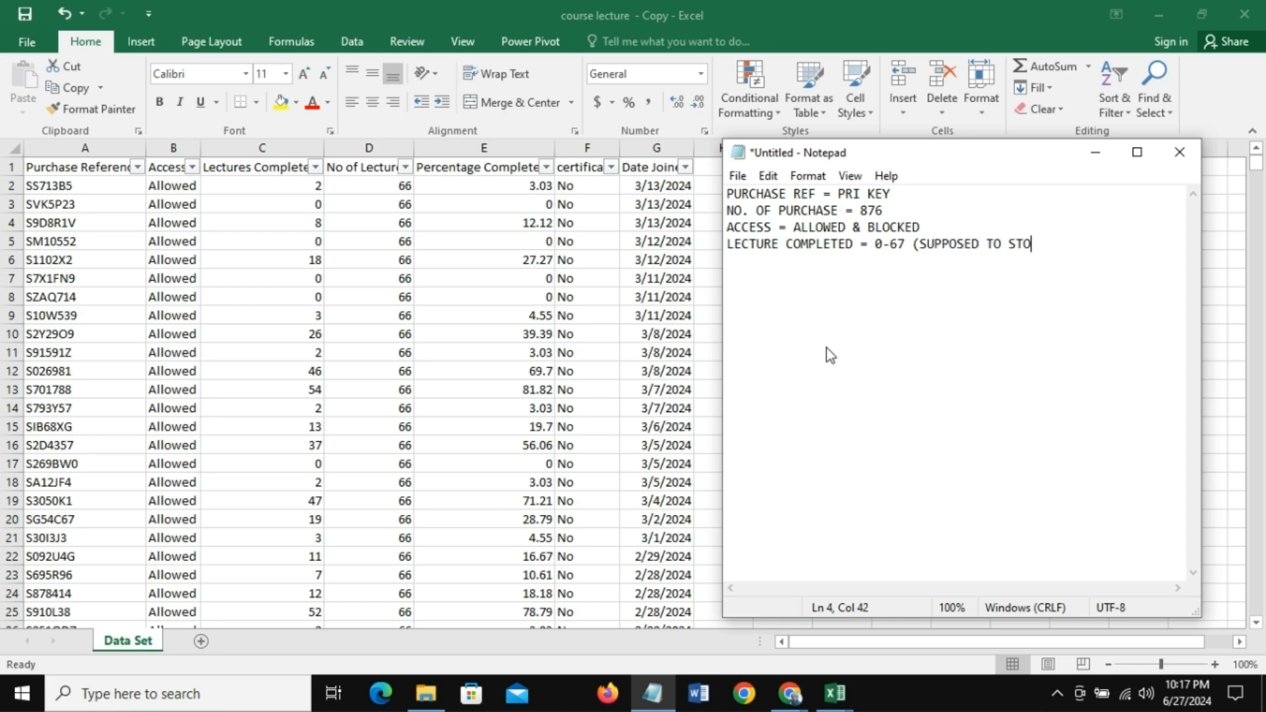
type("P AT 66)")
key("Return")
Step: Add the line "NO. OF LECTURES = 66" to the notes
type("NO")
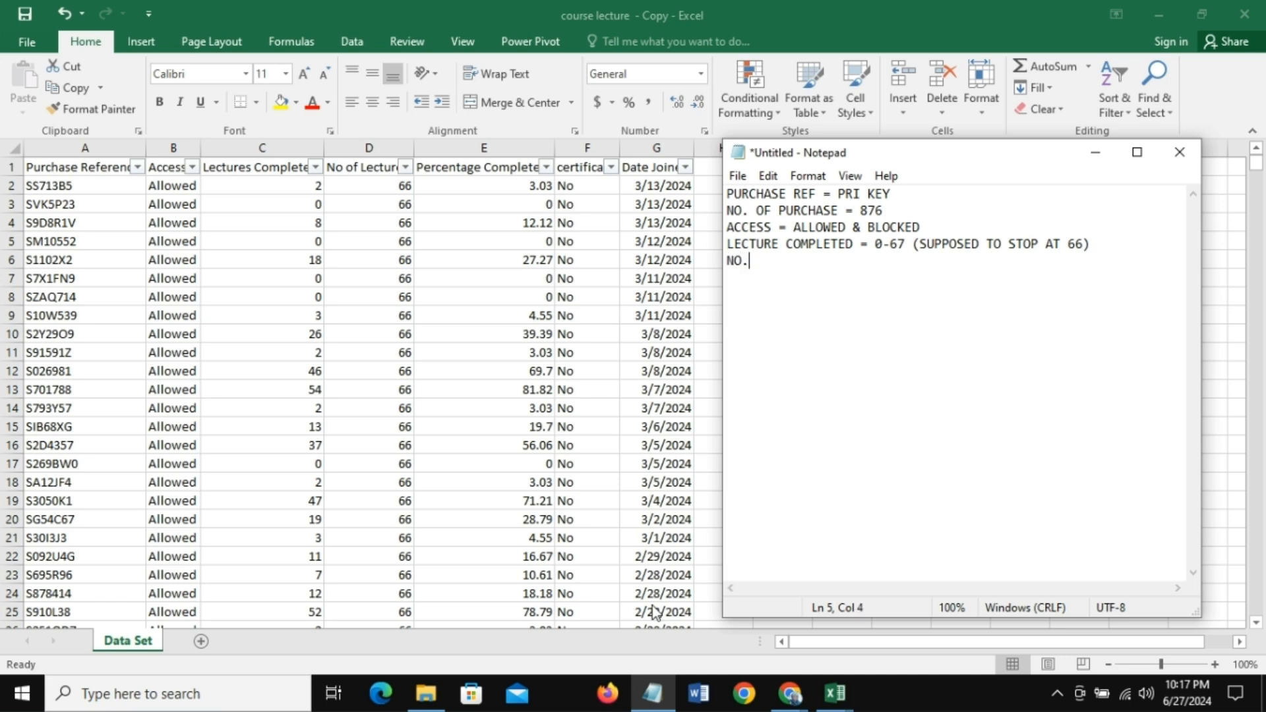
type(". OF LECTURES")
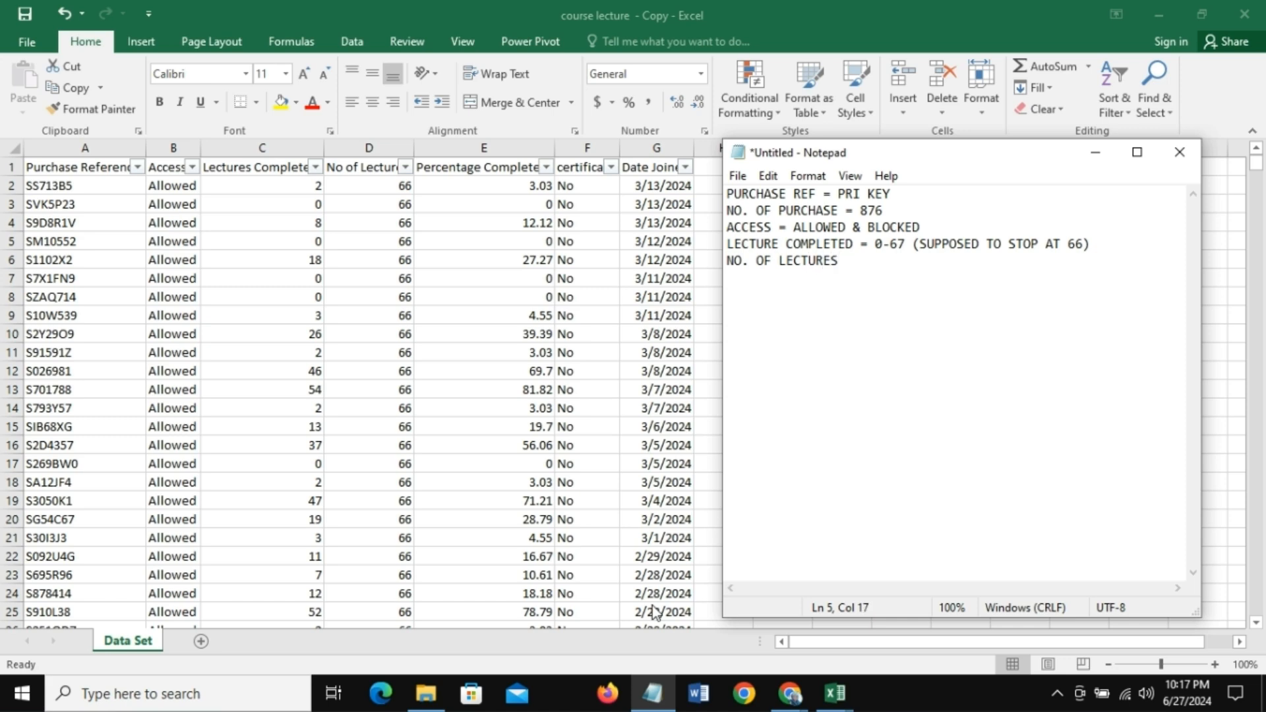
type(" = 66")
Step: Return to Excel and review the Percentage Completed filter list from its lowest to its highest value
left_click(547, 167)
left_click(547, 166)
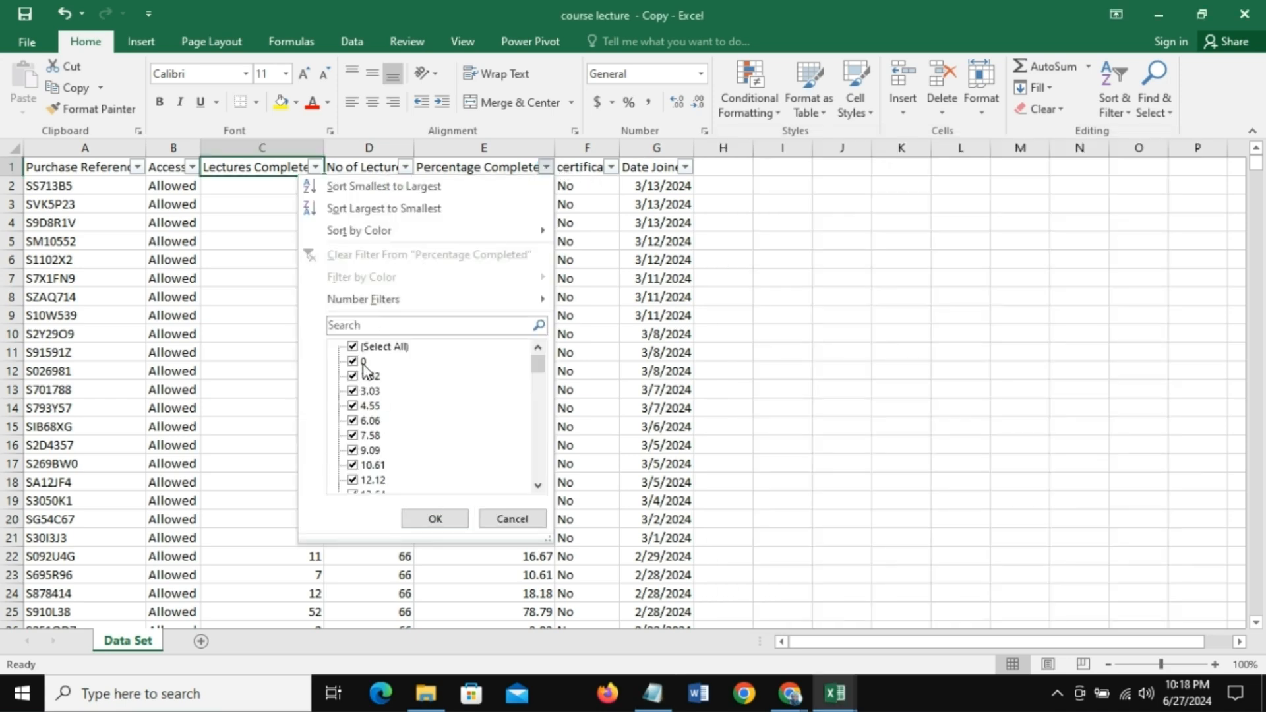
left_click_drag(535, 366, 533, 500)
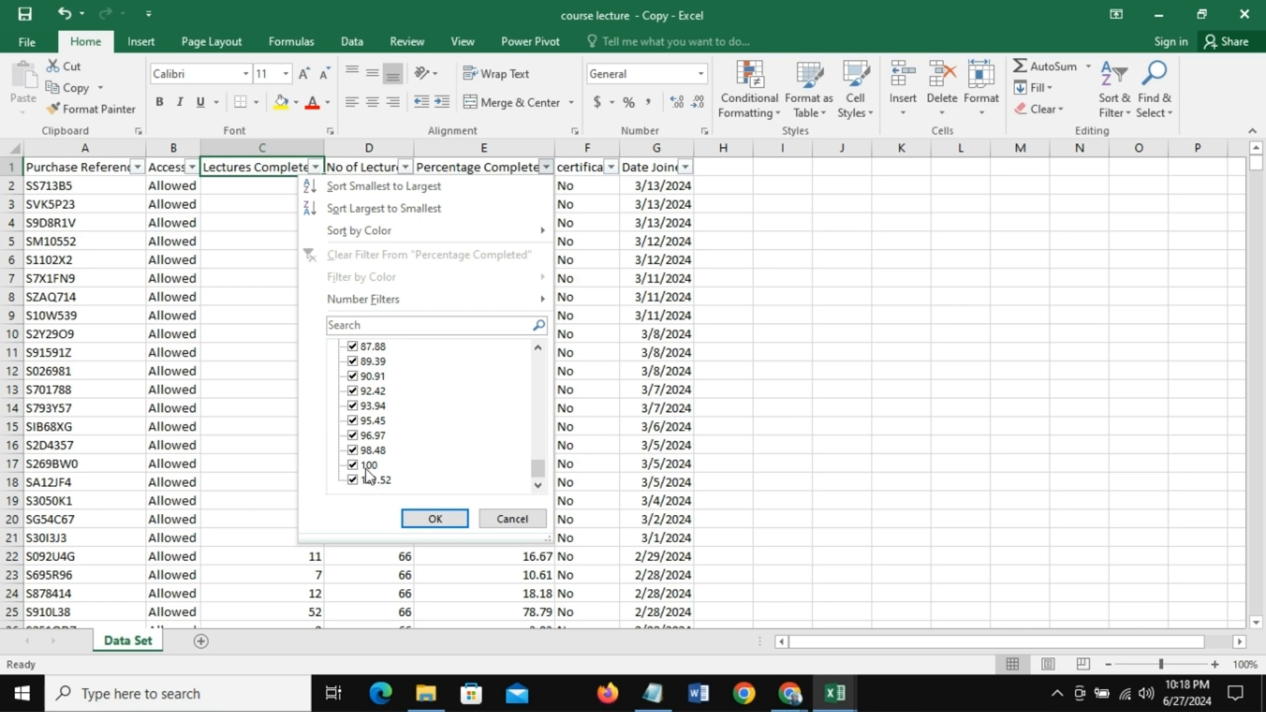
left_click(531, 521)
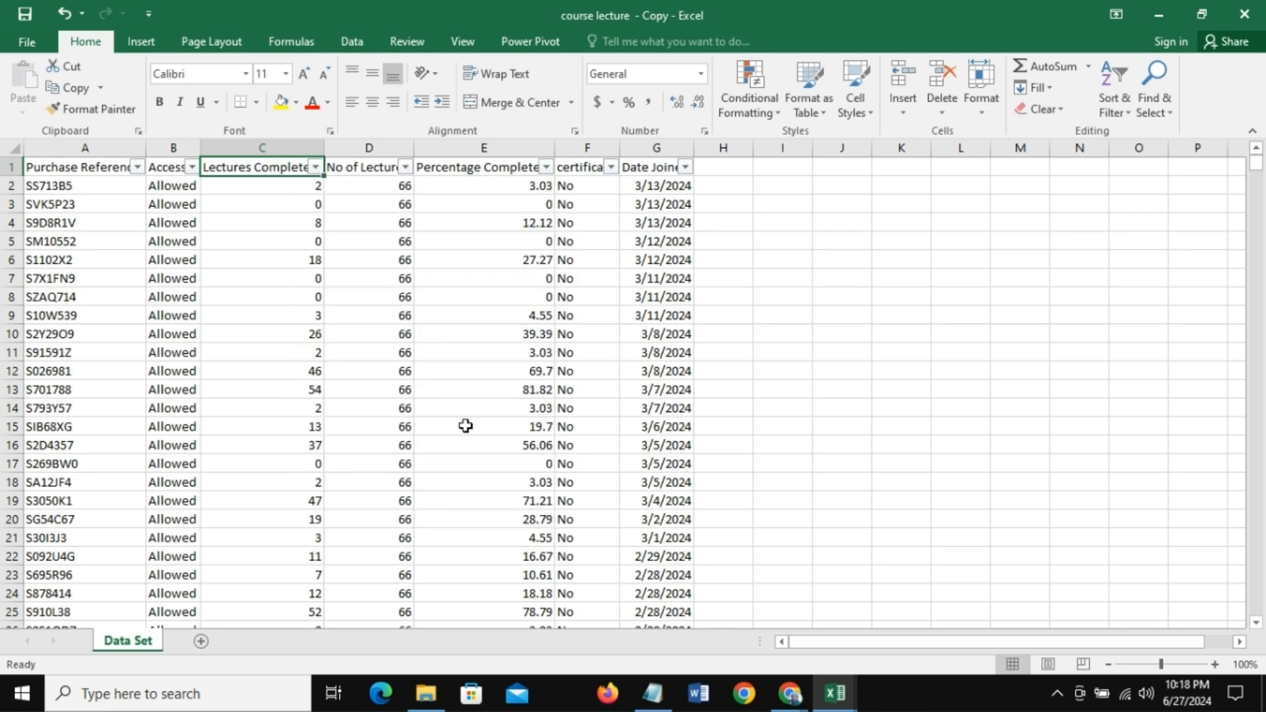
Step: Switch to Notepad and add the line "% COMPLETED 0-101.52 (SUPPOSED TO STOP AT 100%)", reusing the wording of the lecture completed note
left_click(653, 694)
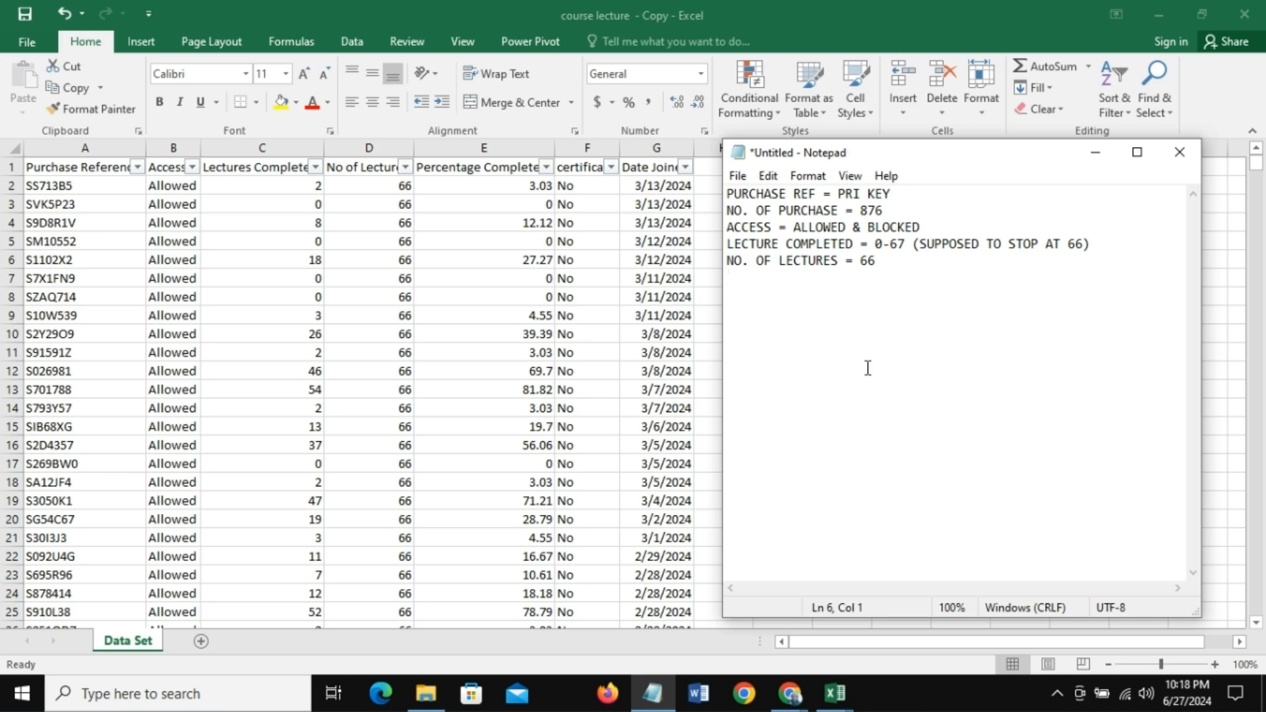
type("% COMPLETED")
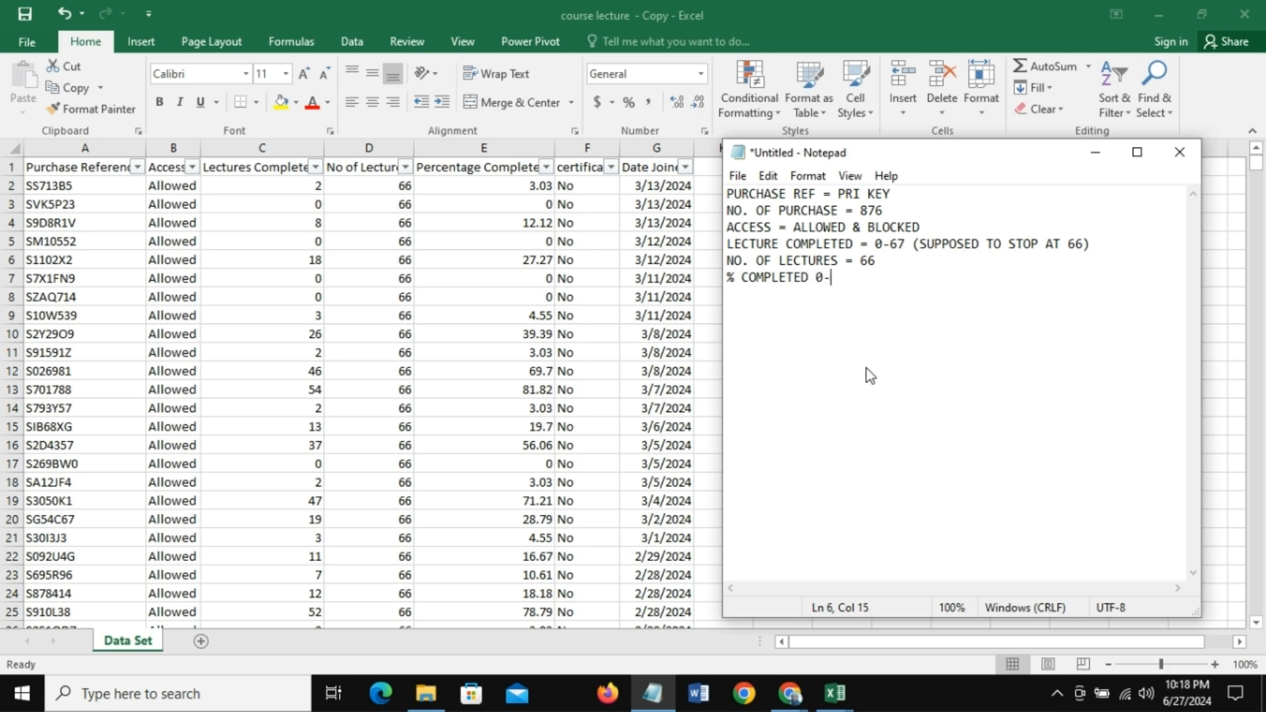
type("0-101.52 (")
left_click_drag(918, 244, 1097, 253)
key("ctrl+c")
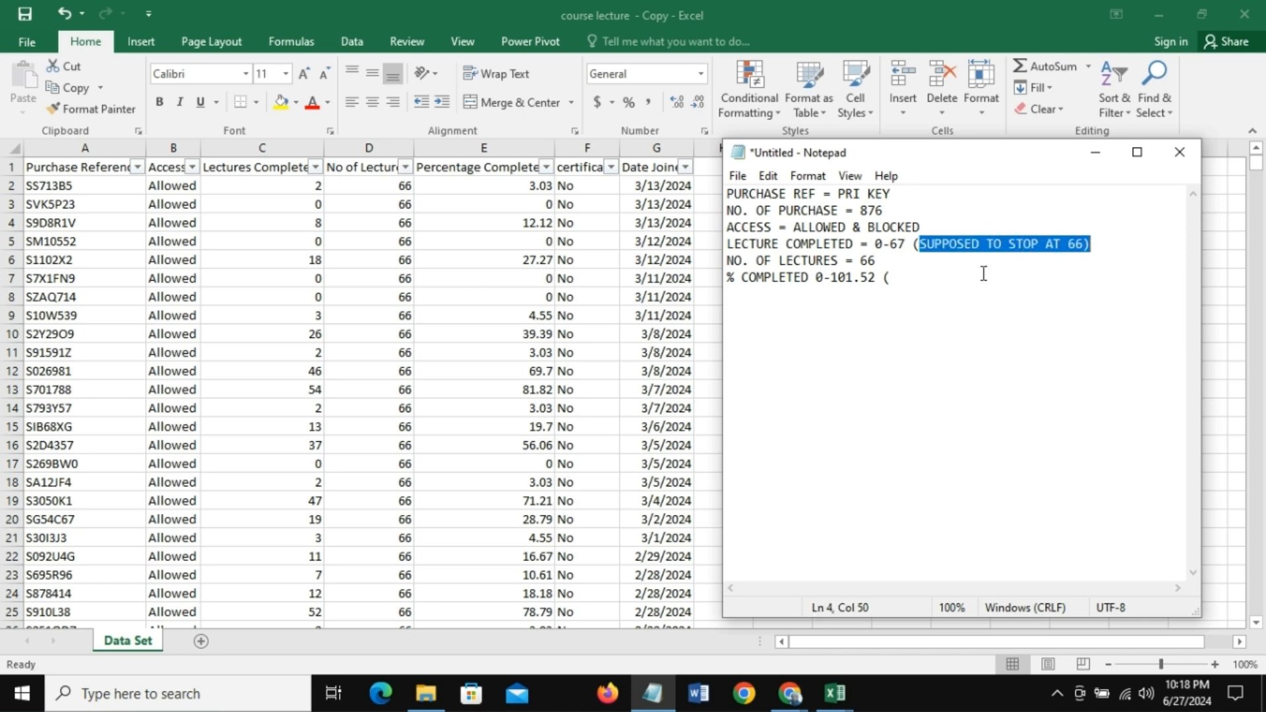
left_click(904, 279)
key("ctrl+v")
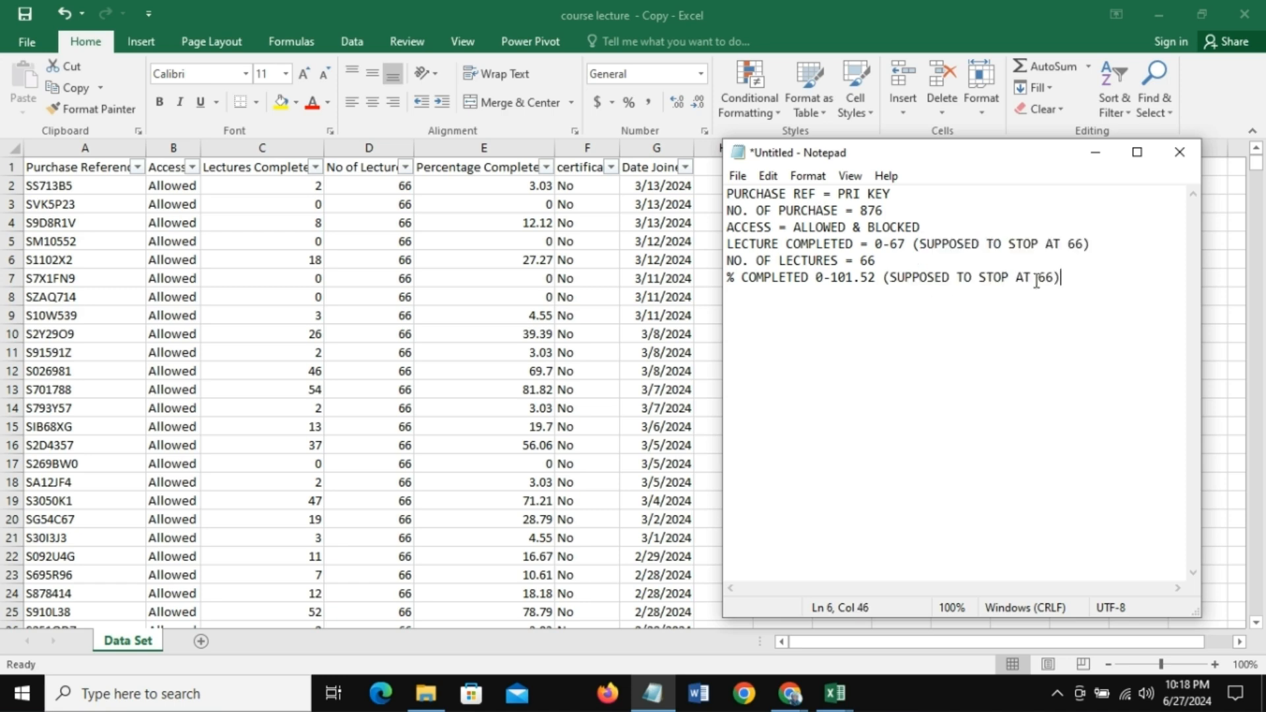
key("BackSpace")
key("BackSpace")
key("BackSpace")
type("100%)")
key("Return")
Step: Return to Excel and review the values in the certificate filter list
left_click(612, 167)
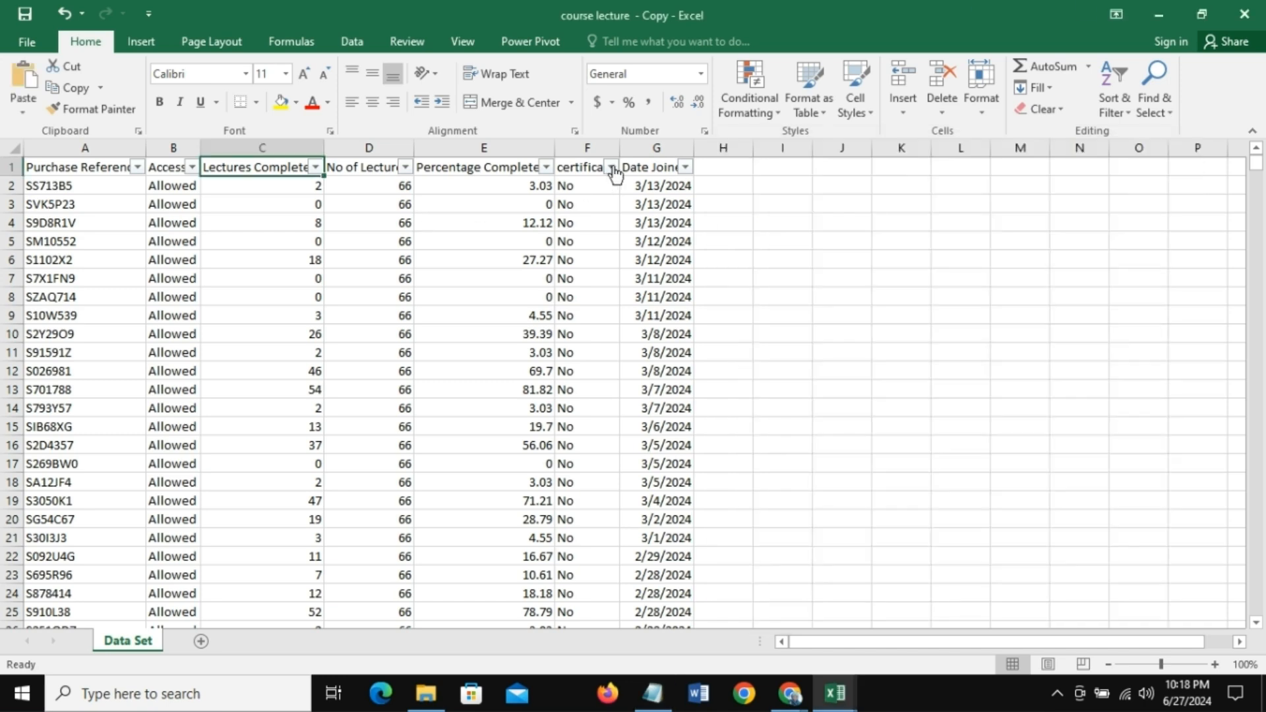
left_click(612, 167)
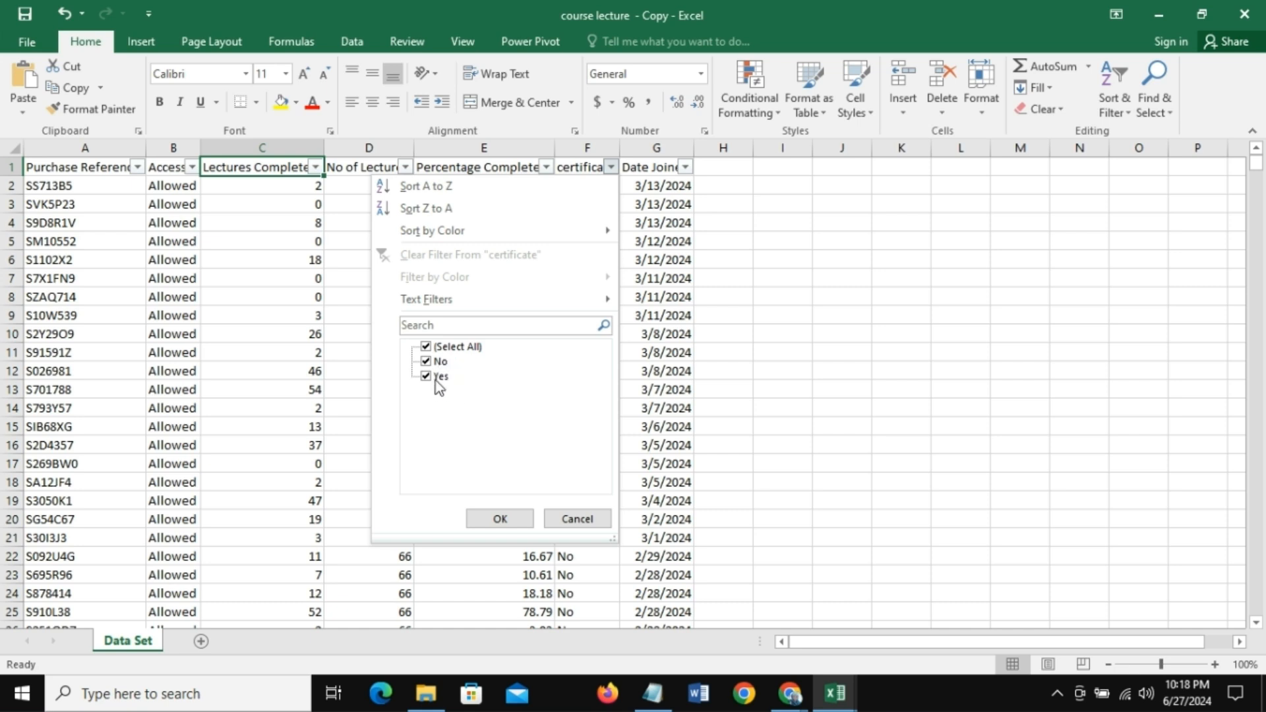
left_click(569, 521)
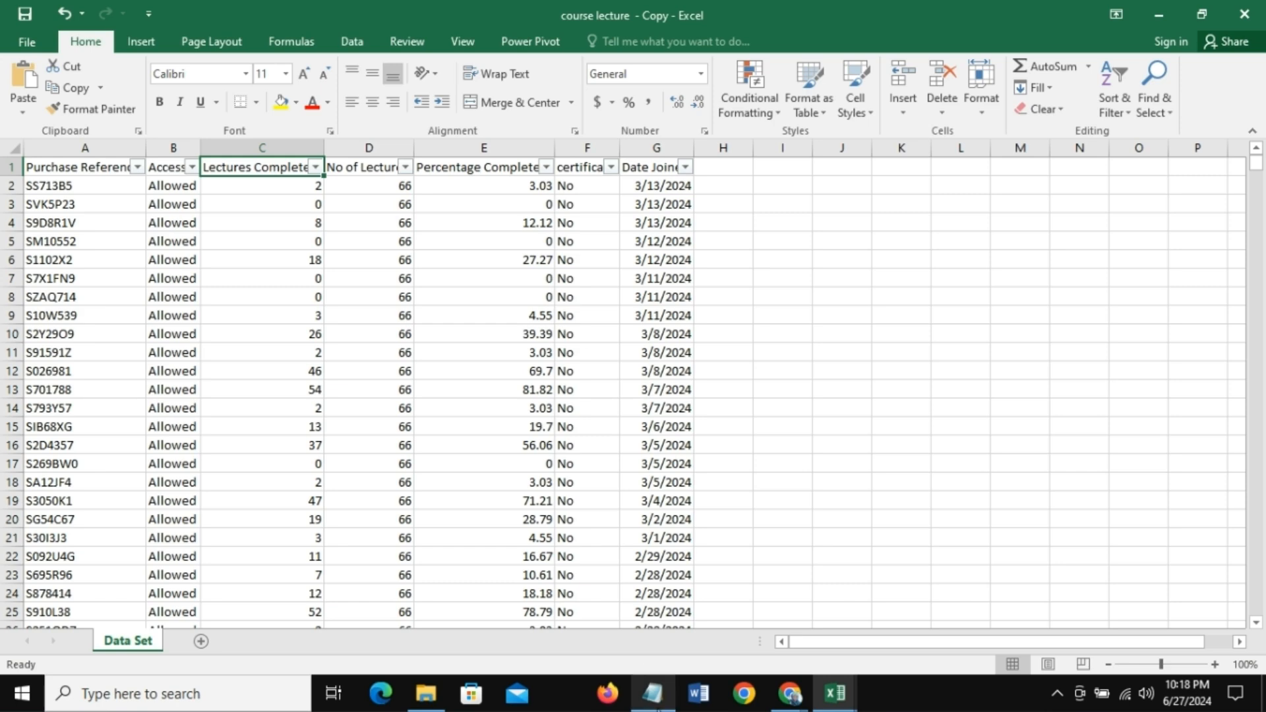
Step: Switch to Notepad and add the line "CERTIFICATE = NO/YES"
left_click(653, 693)
type("CE")
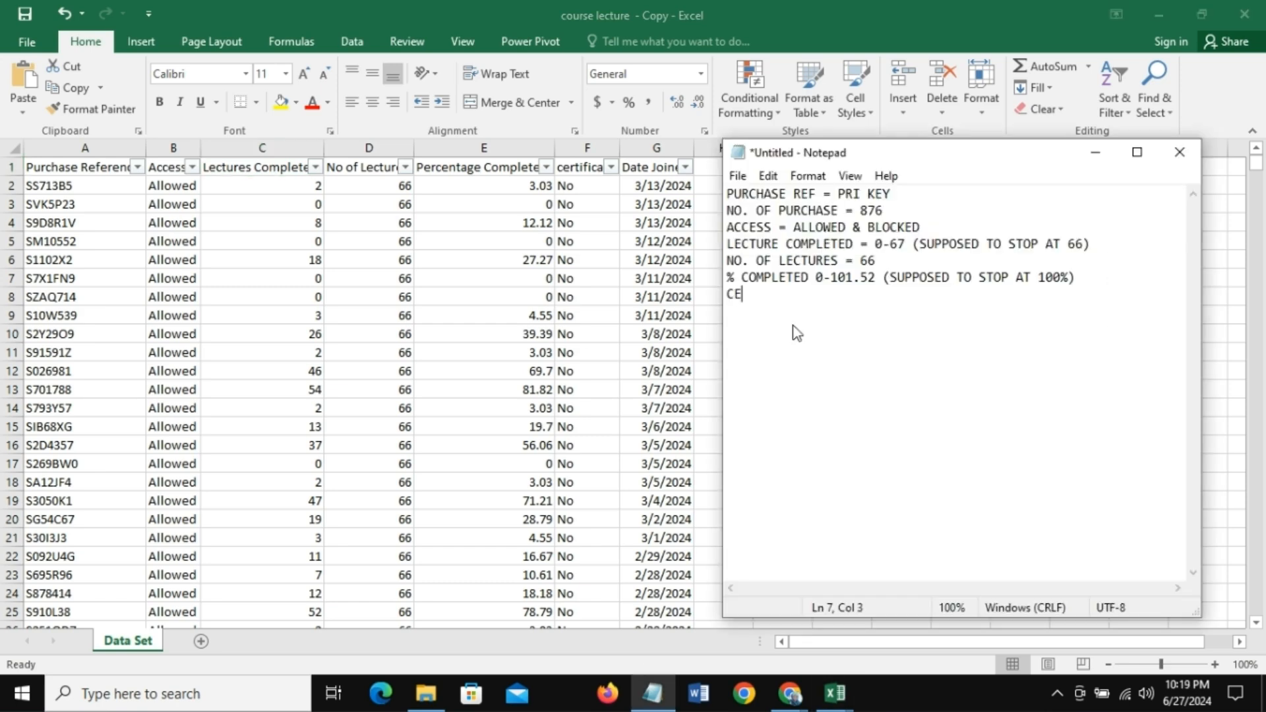
type("RTIFICATE")
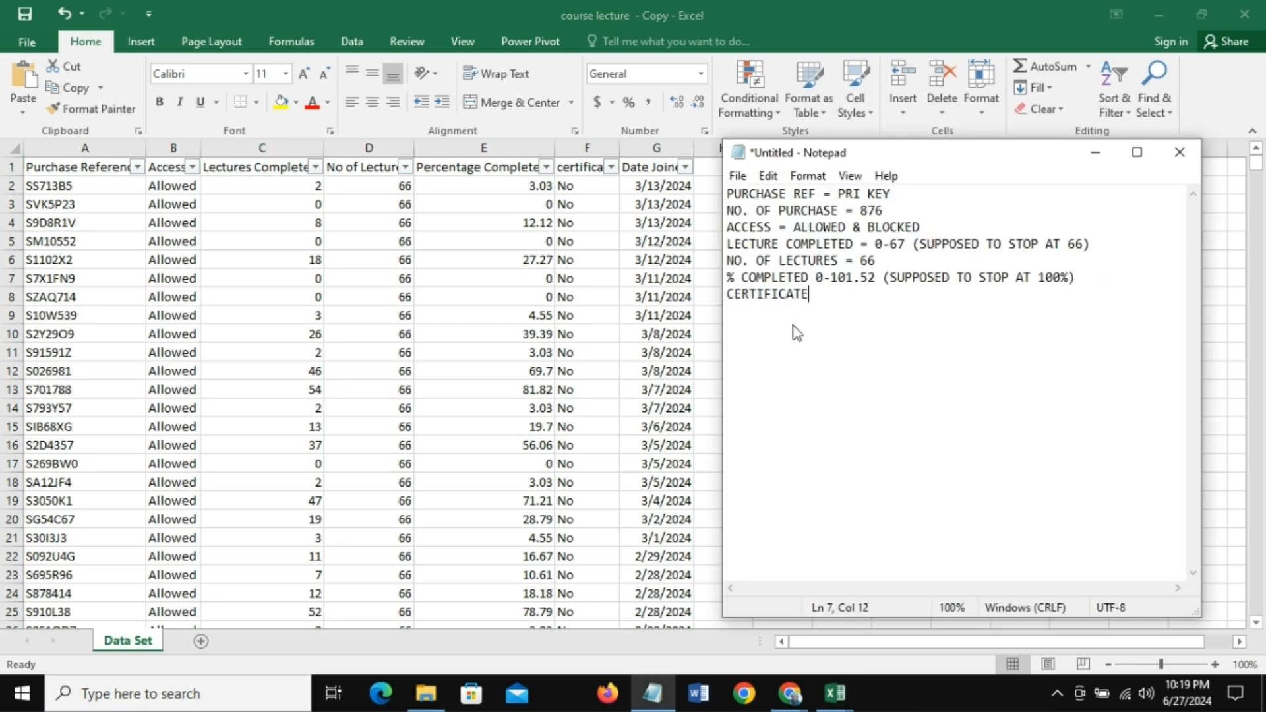
type(" = NO/YES")
key("Return")
Step: Return to Excel and review the months under 2024 and 2023 in the Date Joined filter list
left_click(612, 168)
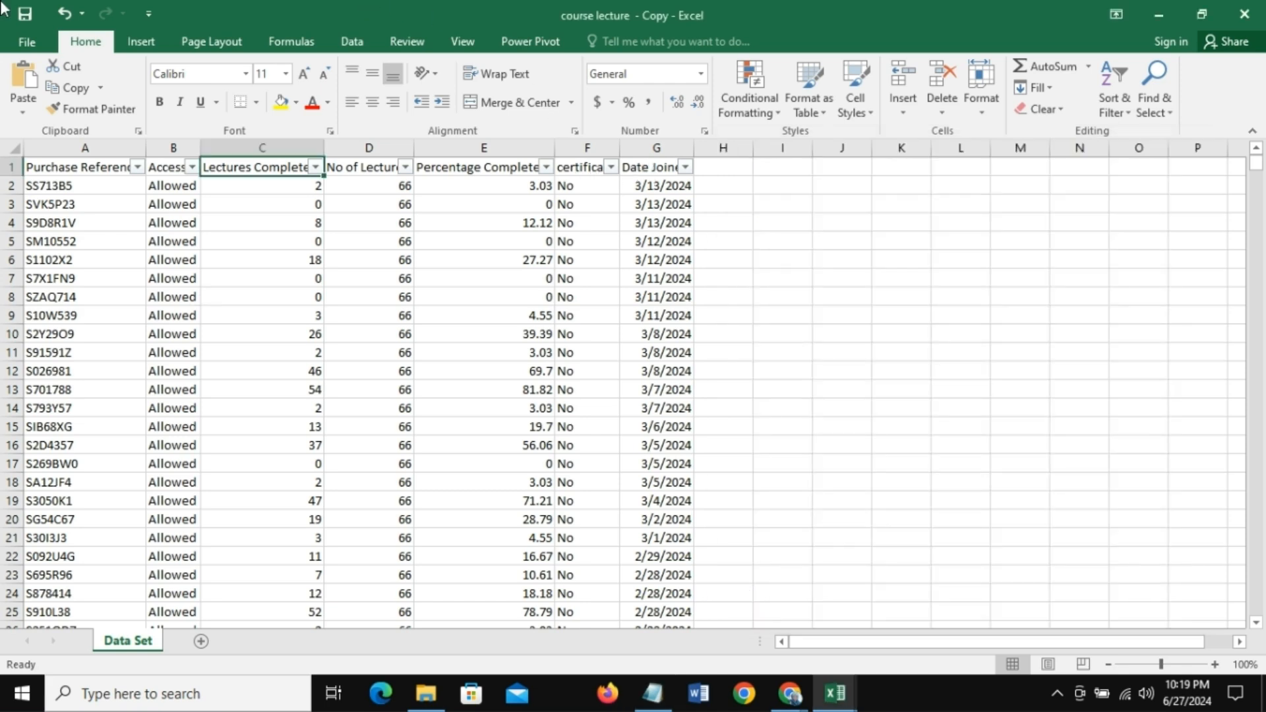
left_click(686, 167)
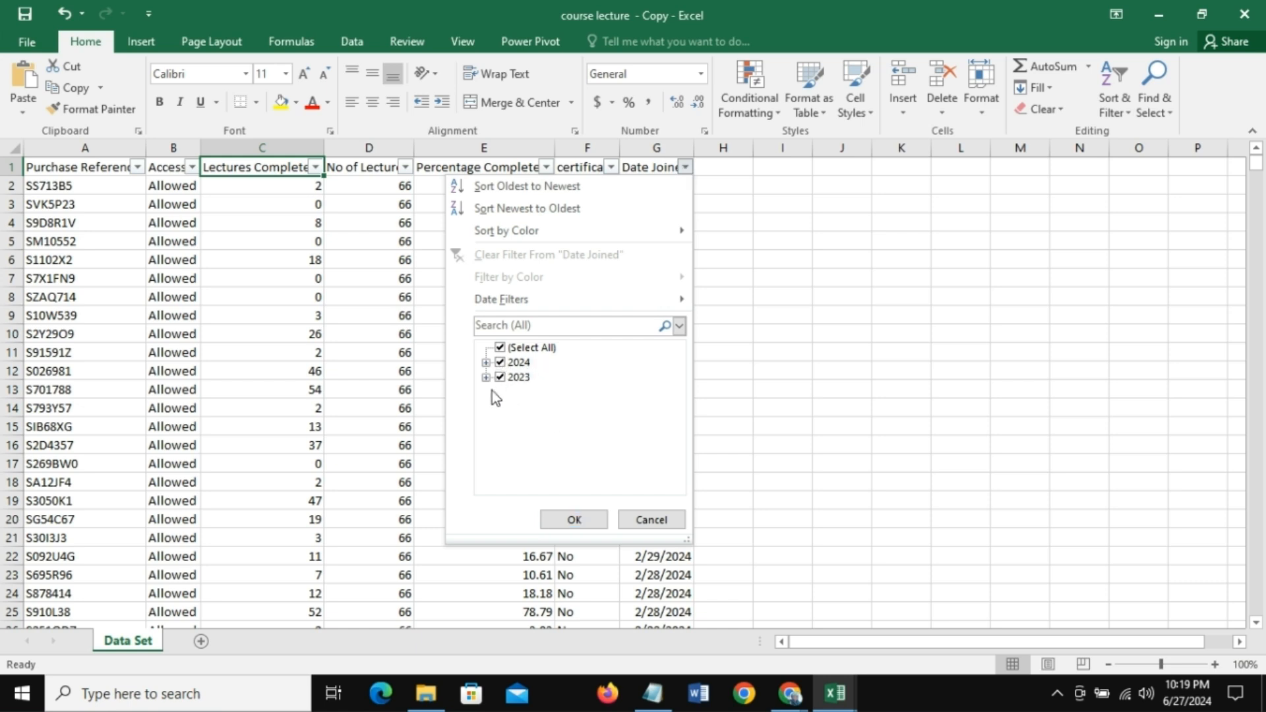
left_click(486, 362)
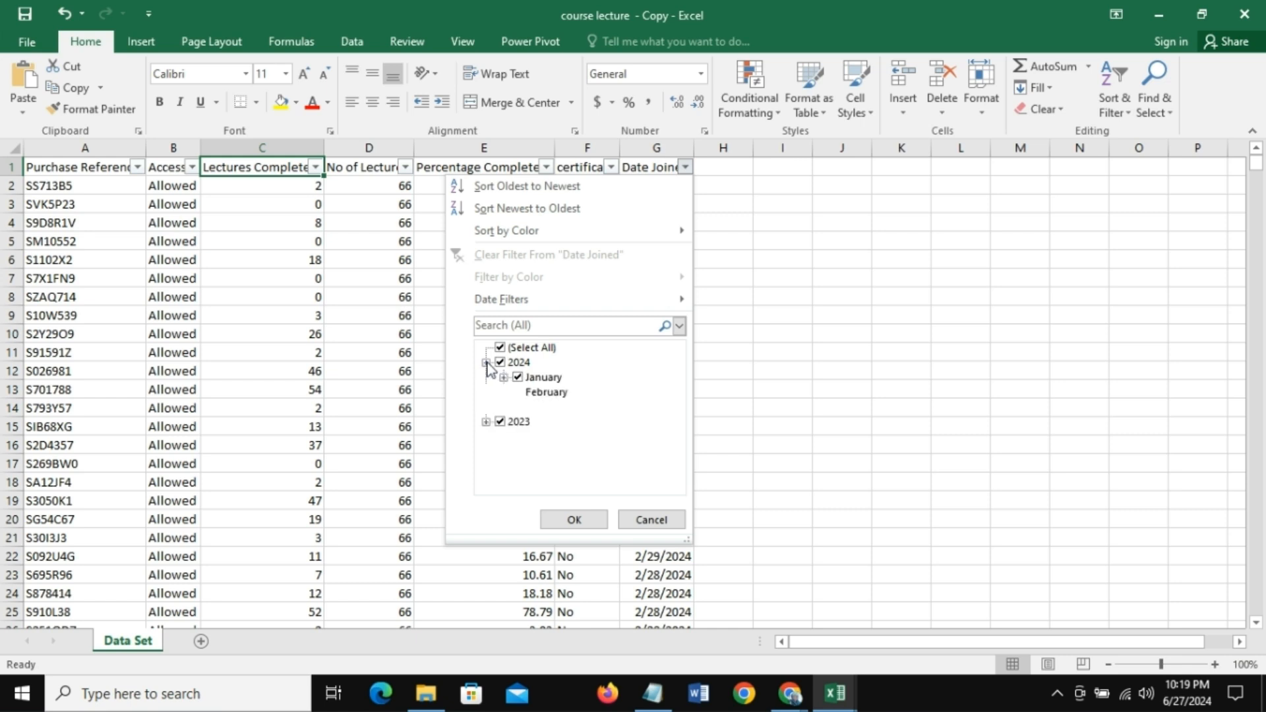
left_click(486, 421)
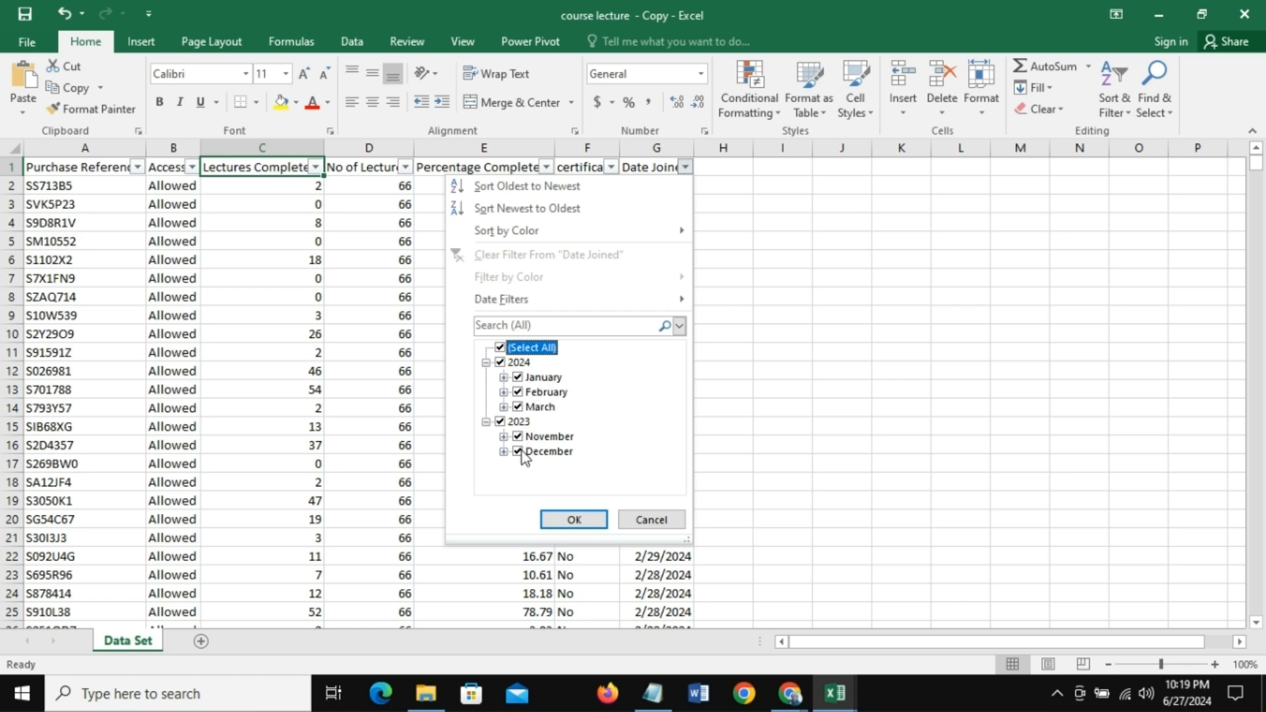
left_click(653, 519)
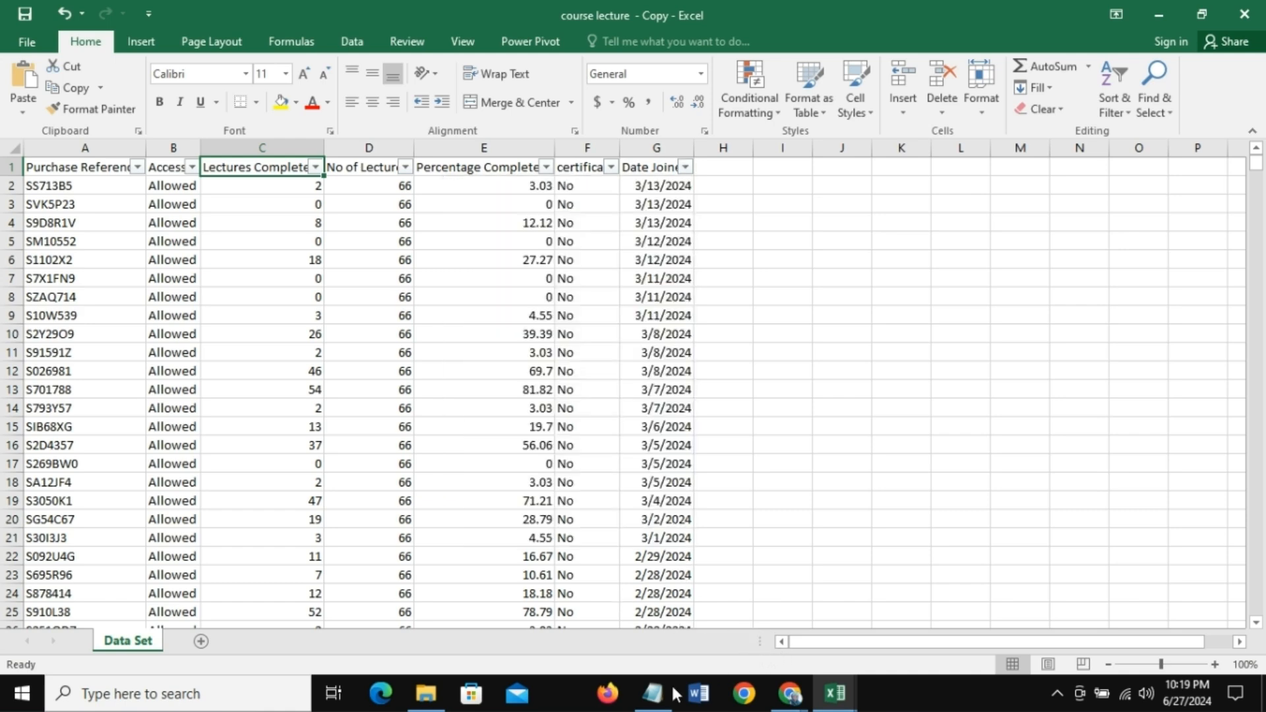
Step: Switch to Notepad and add the line "DATE JOINED = 2023 & 2024"
left_click(649, 699)
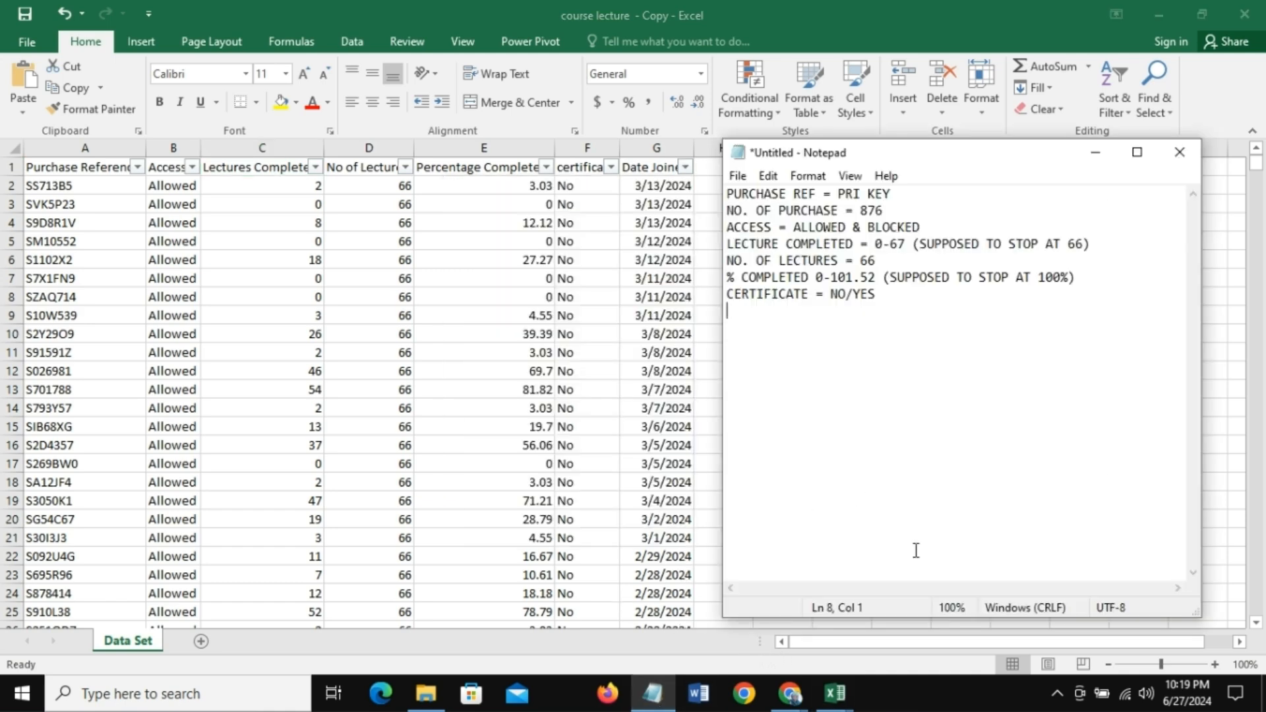
type("DATE JOINED (")
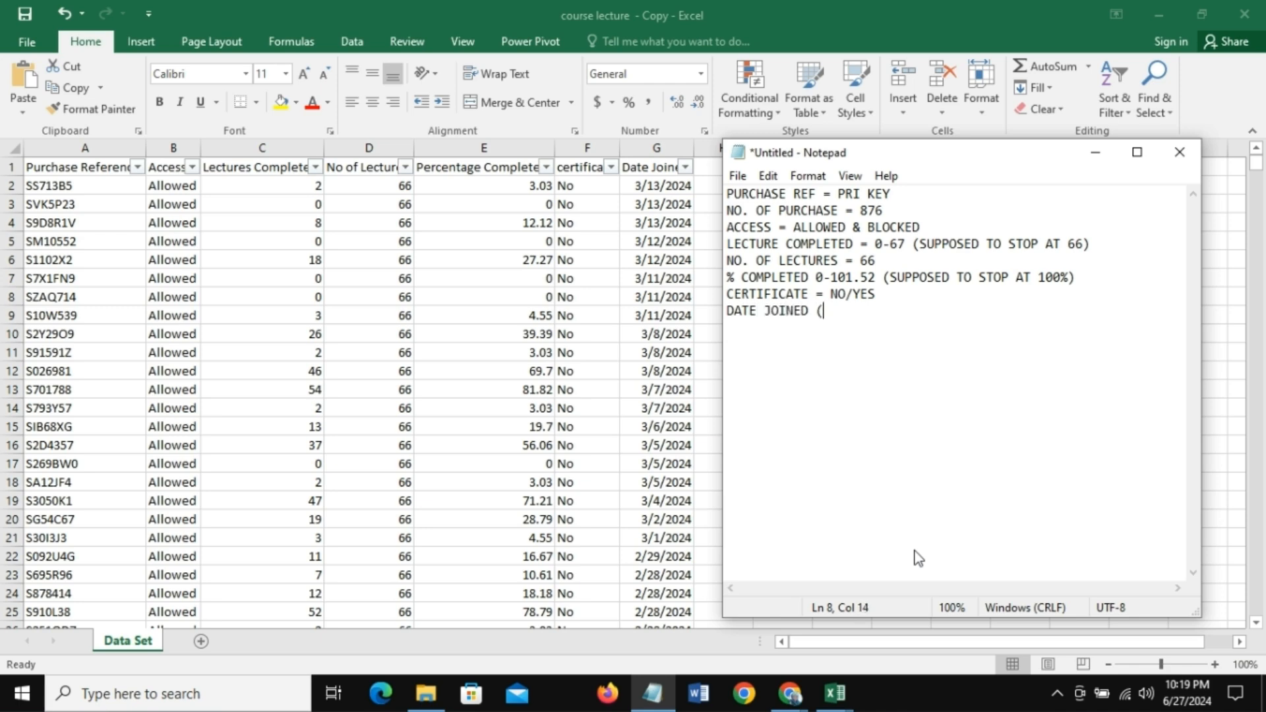
type("2023")
key("BackSpace")
key("BackSpace")
key("BackSpace")
key("BackSpace")
key("BackSpace")
type("= 2023 & 2024")
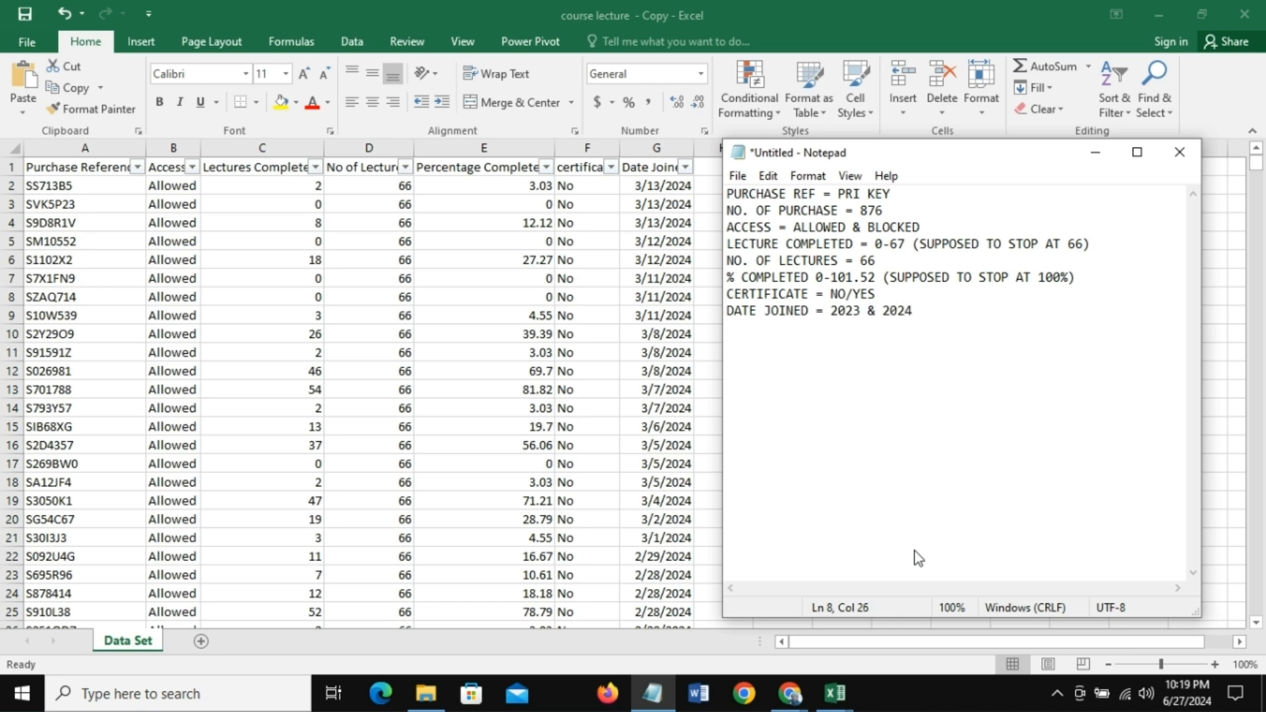
Step: Add the month ranges "(NOV-DEC)" after 2023 and "(JAN-MAR)" after 2024 in the date joined note, followed by a blank line
type(" (JAN-MAR)")
left_click(861, 310)
type("(NO")
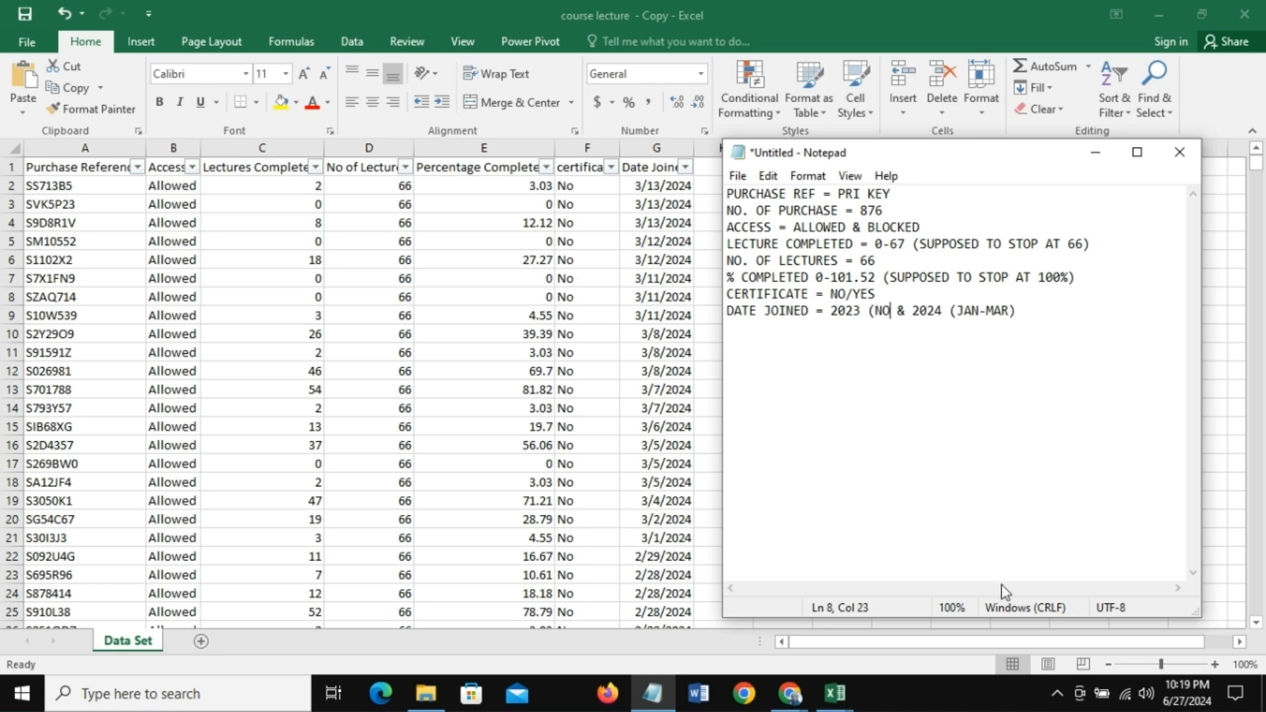
type("V")
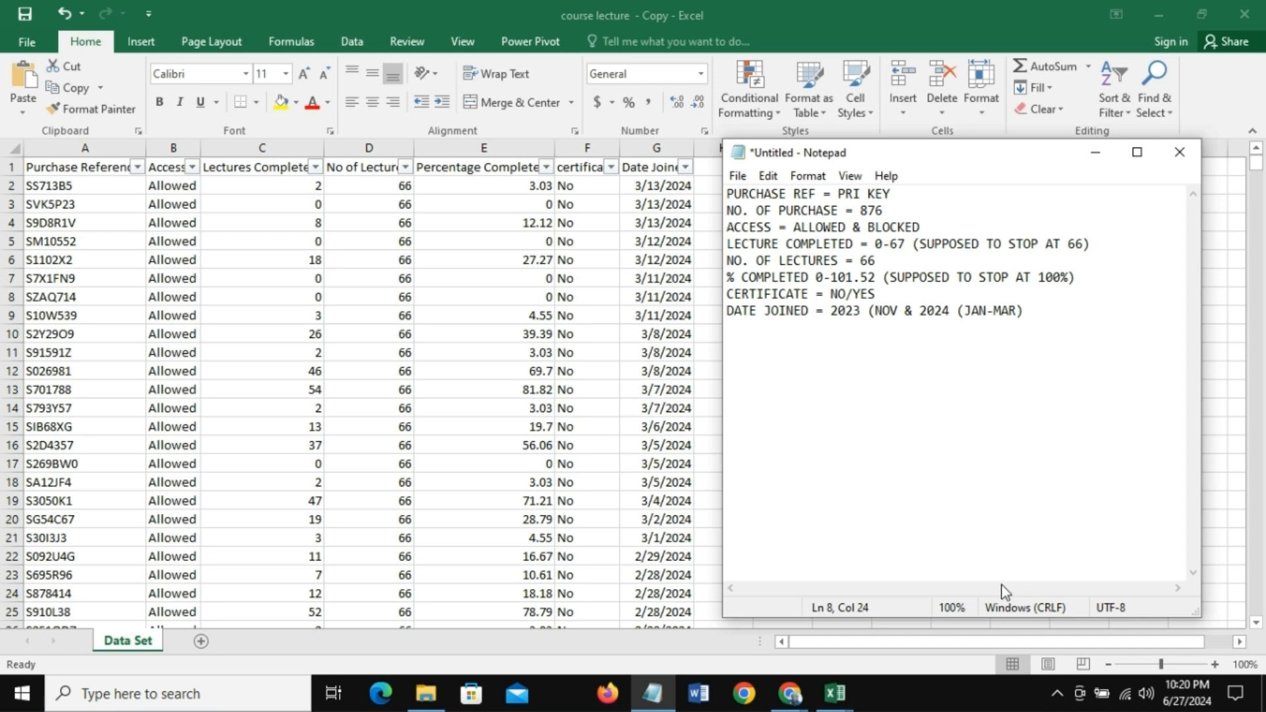
type("-DEC")
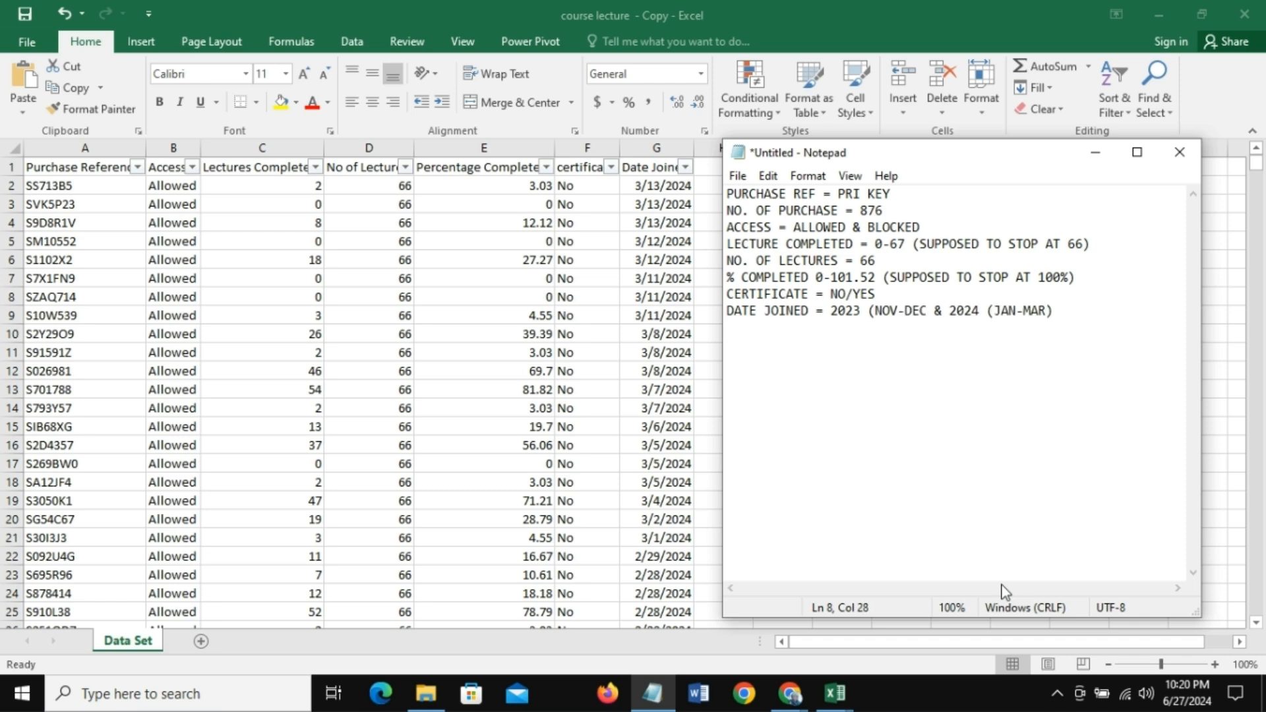
type(")")
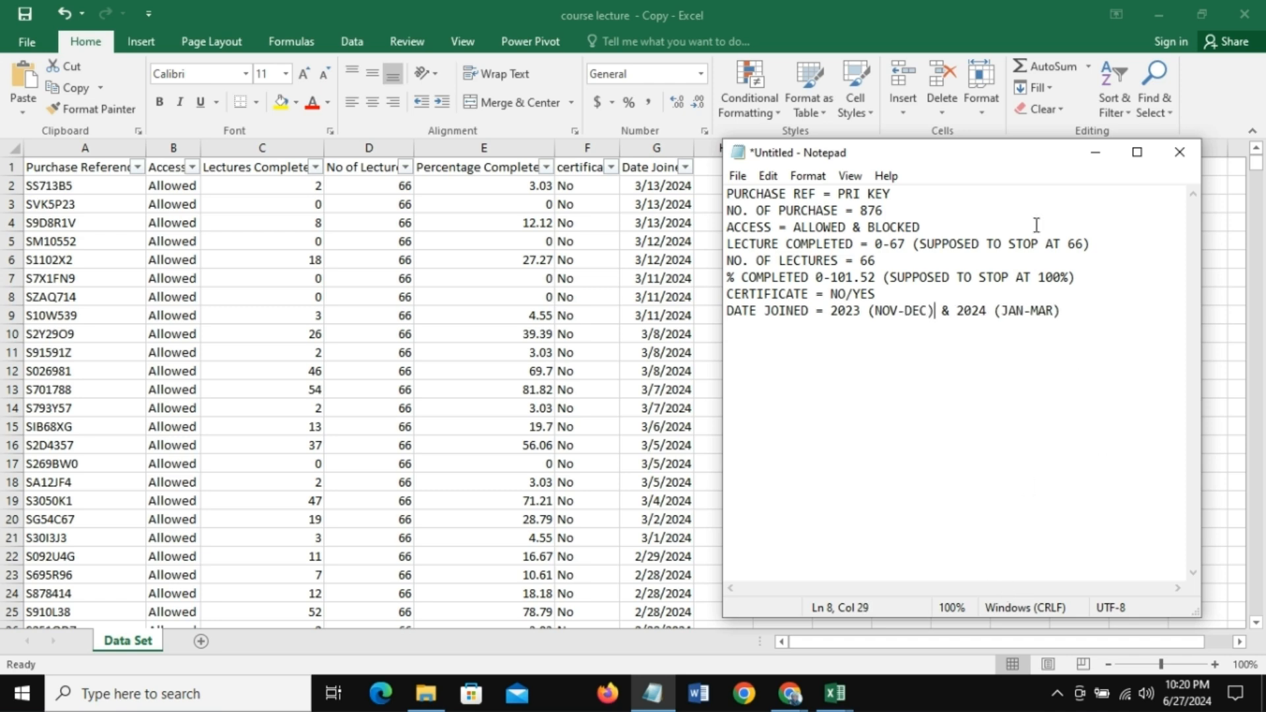
type(" & 2024 (JAN-MAR)")
key("Return")
key("Return")
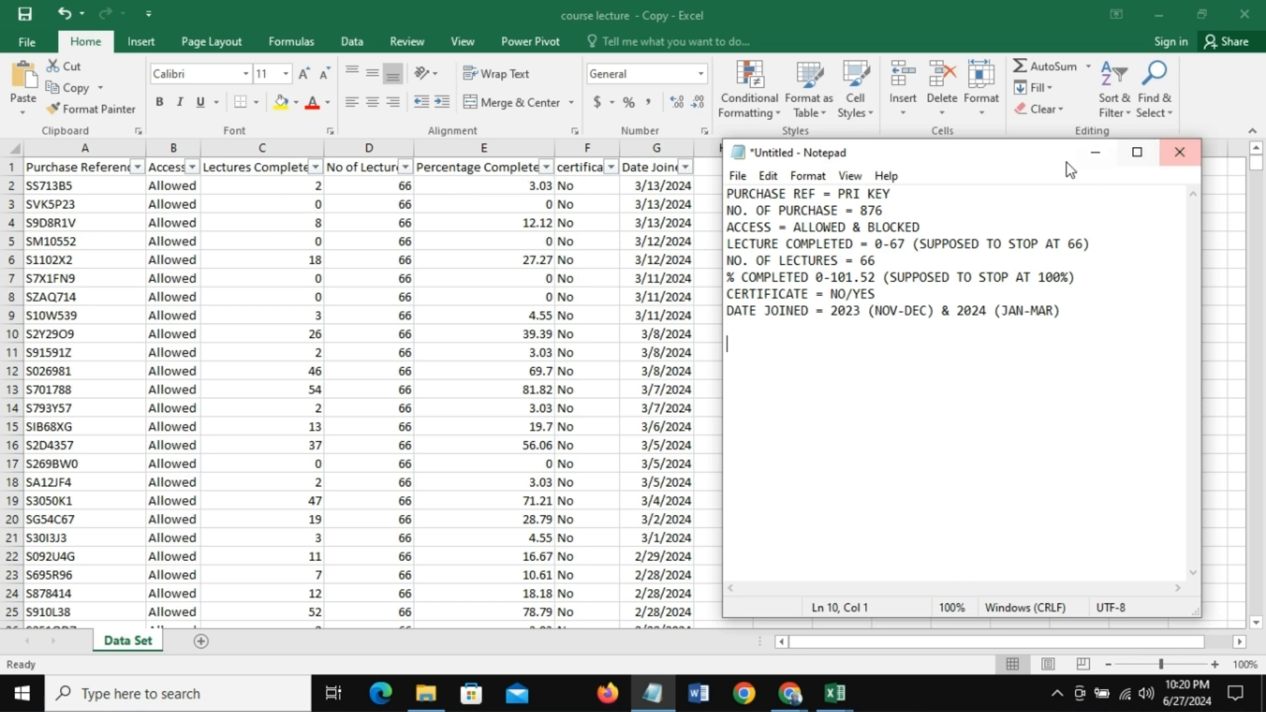
Step: Return to Excel and examine the Lectures Completed column and its filter list
left_click(1095, 159)
left_click(262, 149)
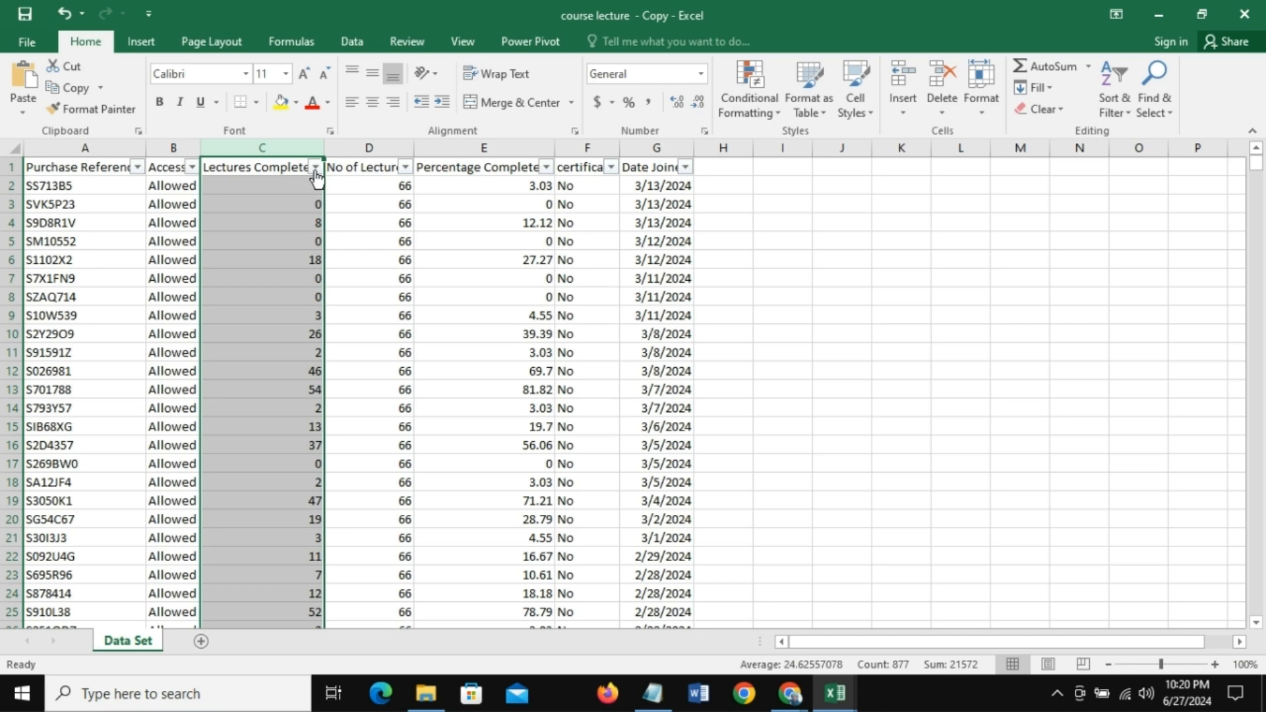
left_click(315, 166)
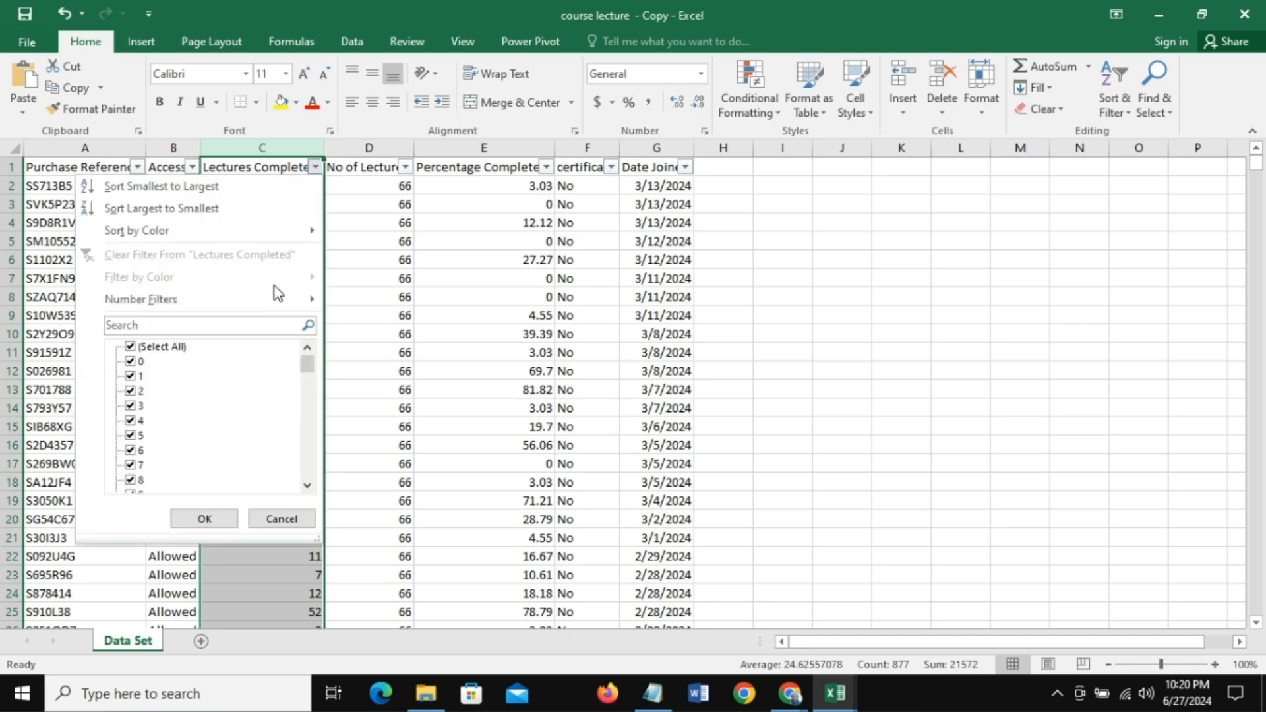
left_click(274, 519)
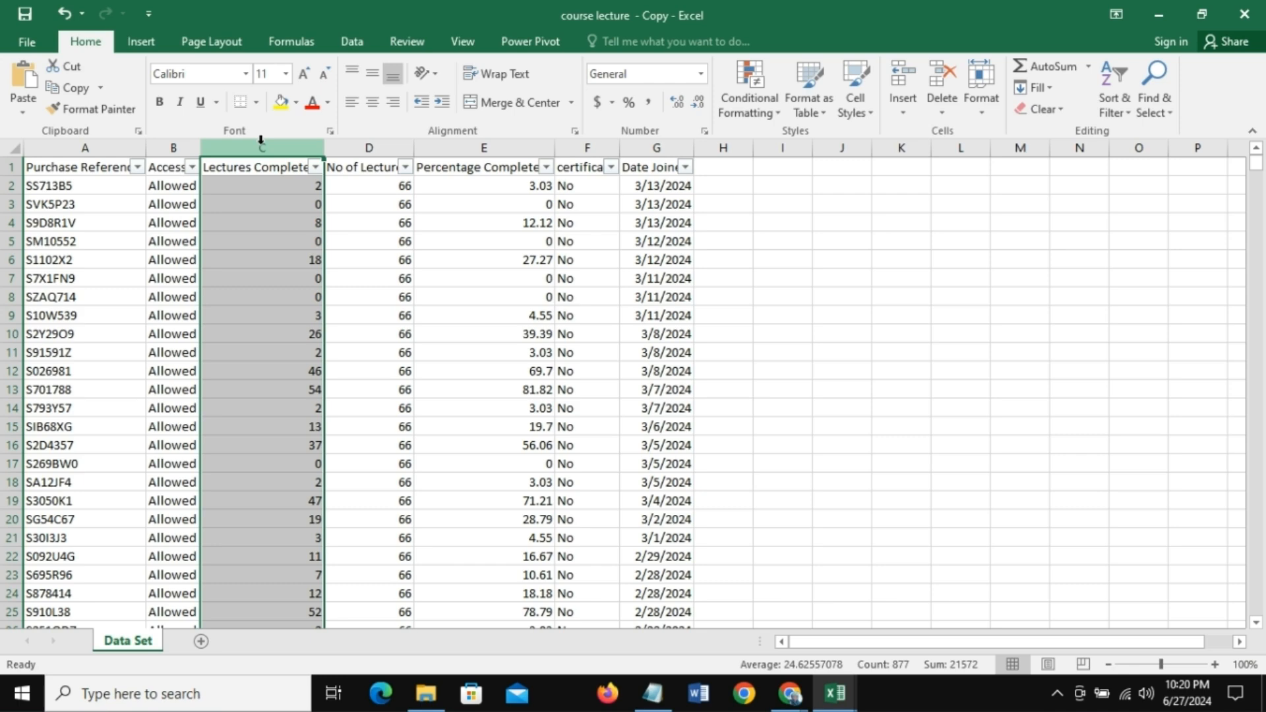
left_click(285, 222)
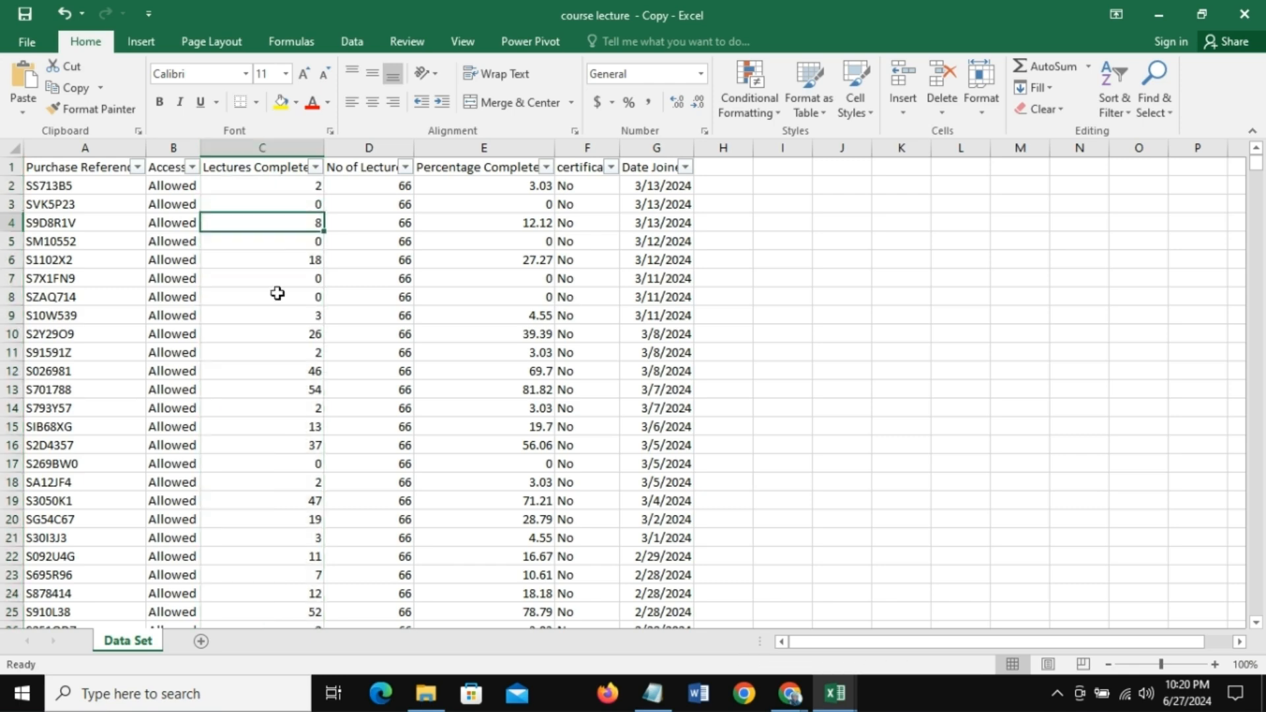
left_click(282, 148)
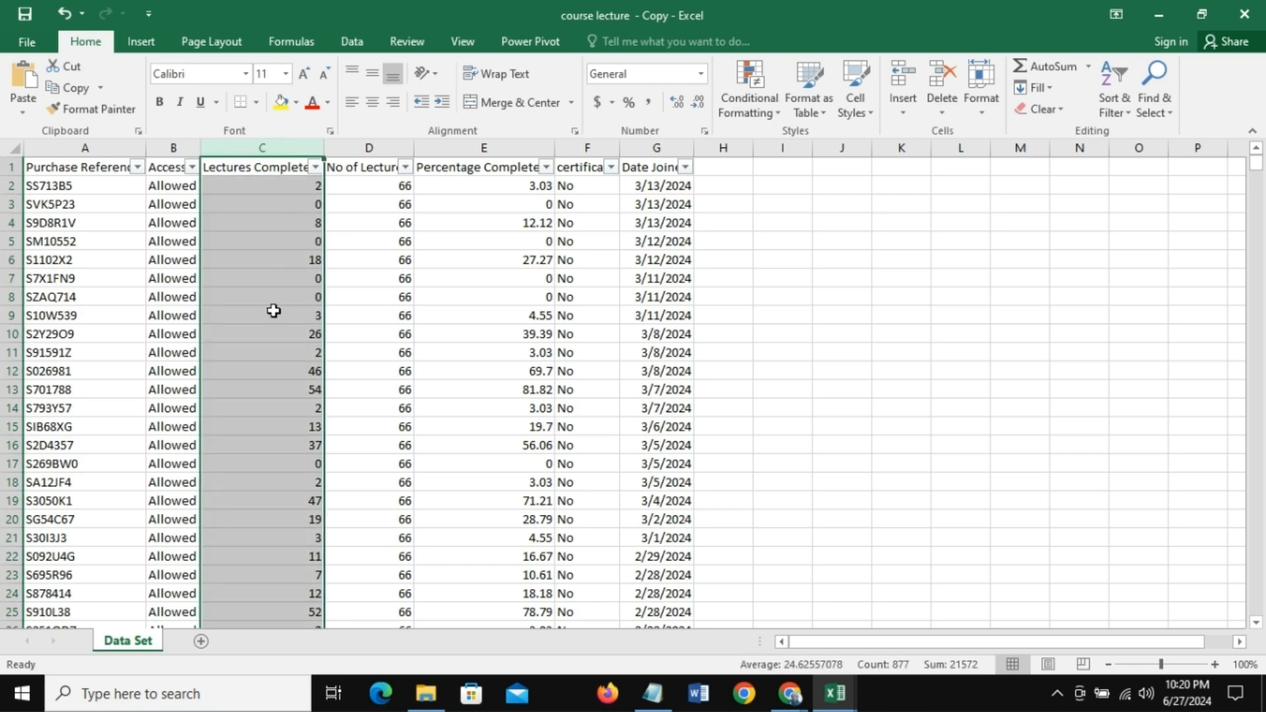
Step: Switch to Notepad and start a "LECT. RANGE" section with the line "FAR FROM COMPLETION = 0-19"
left_click(652, 694)
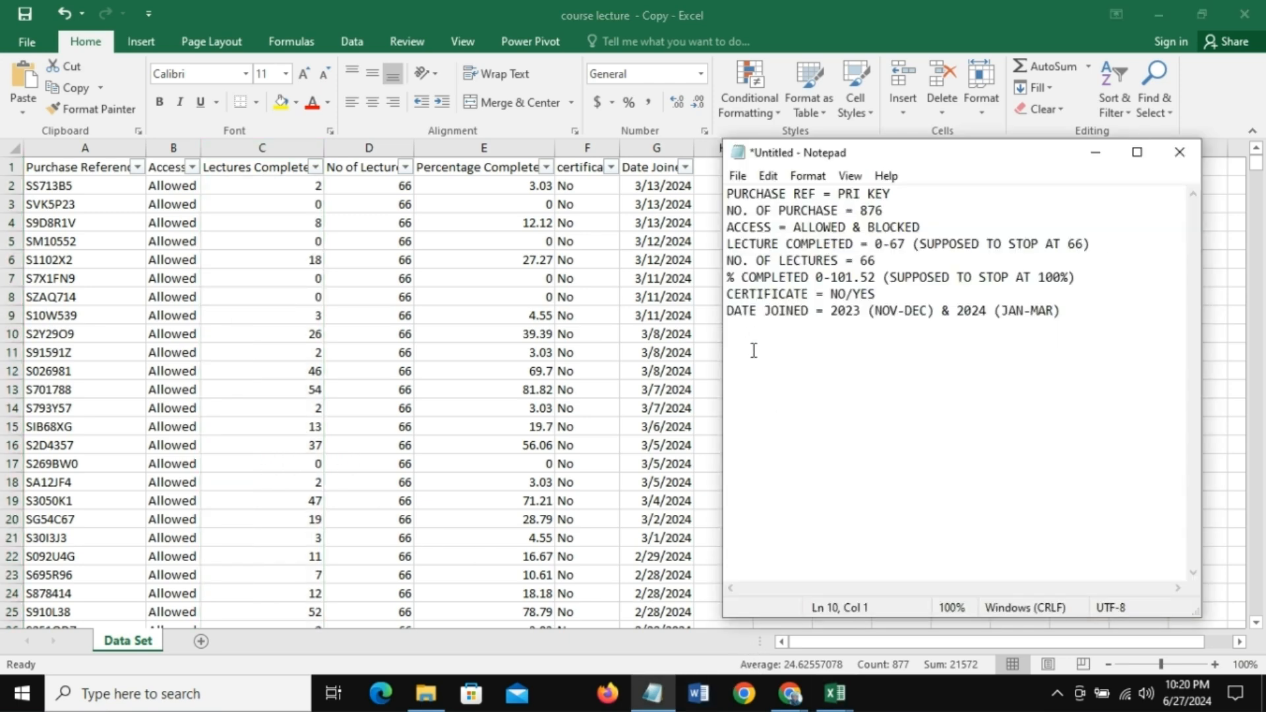
key("Return")
type("LECT. RANGE")
key("Return")
type("FAR FROM COMPL")
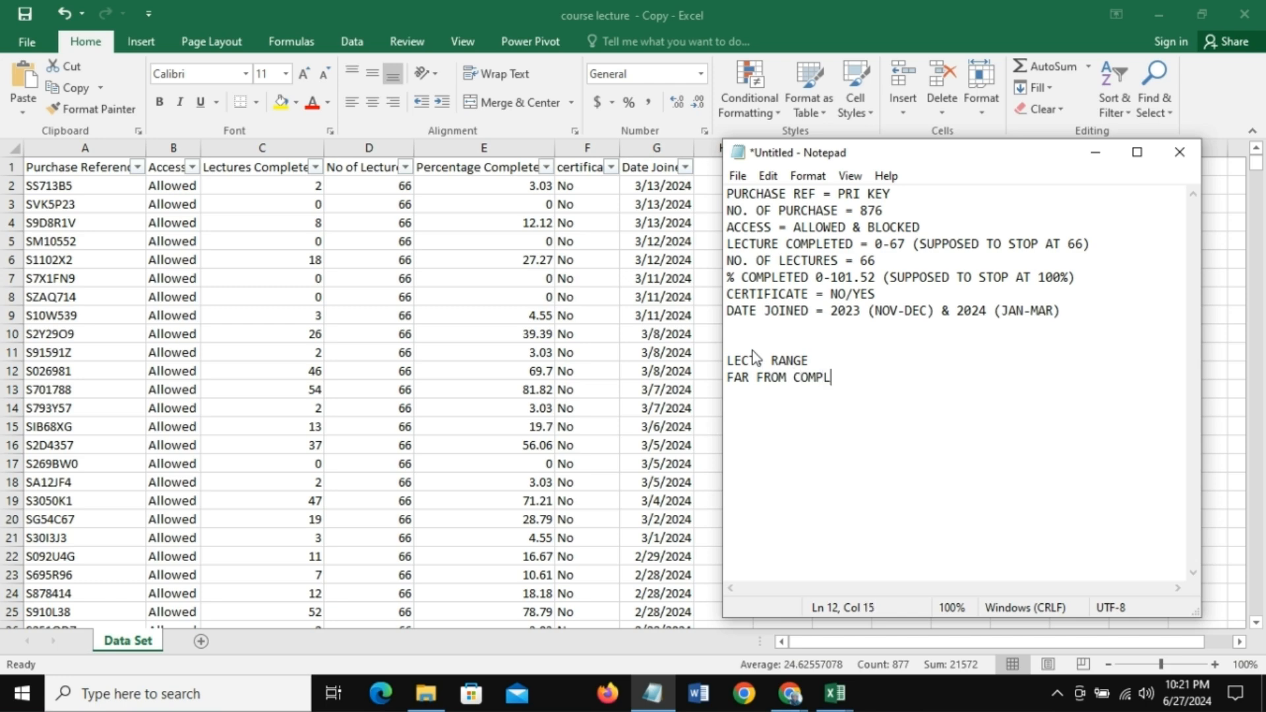
type("ETION")
type("= 0-19")
key("Return")
Step: Add the line "AVERAGE COMPLETION = 20-39" to the lecture range section
type("AVERAGE ")
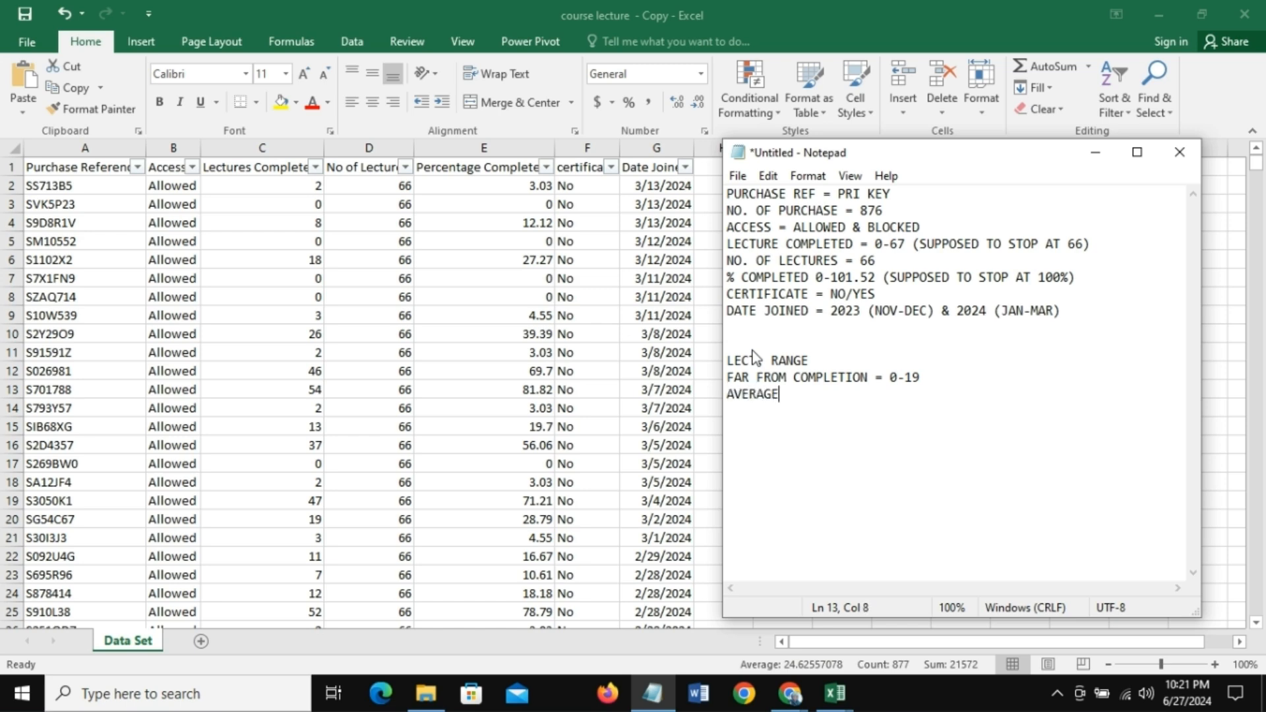
type("COMPLETION = ")
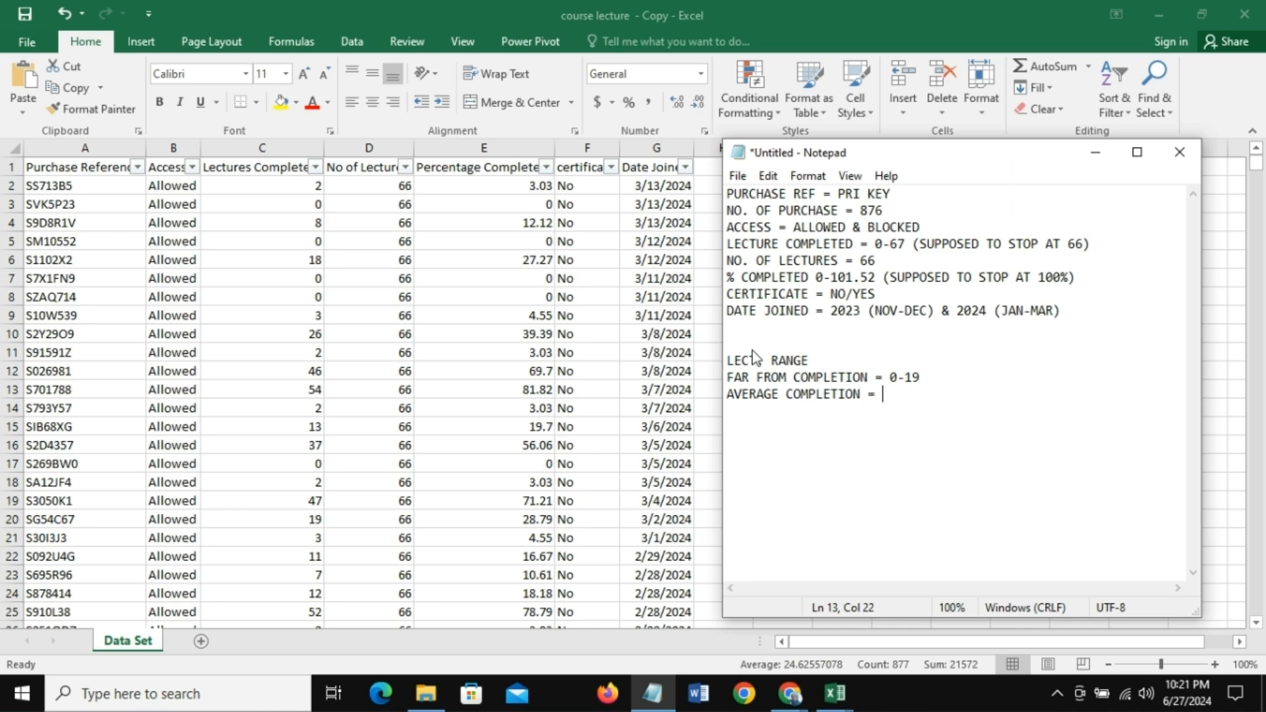
type("20-39")
key("Return")
Step: Add the line "CLOSE TO COMPLETION = 40-65" to the lecture range section
type("CLOSE TO ")
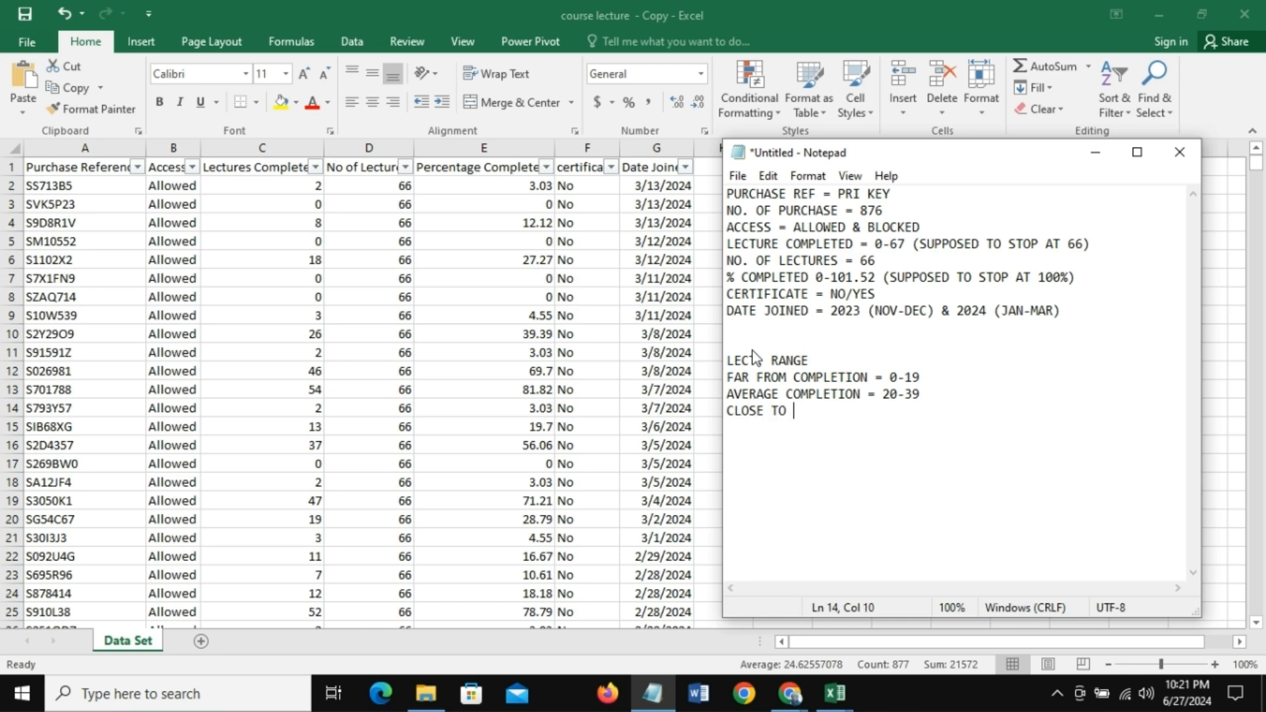
type("COMPLETION")
type("= 40")
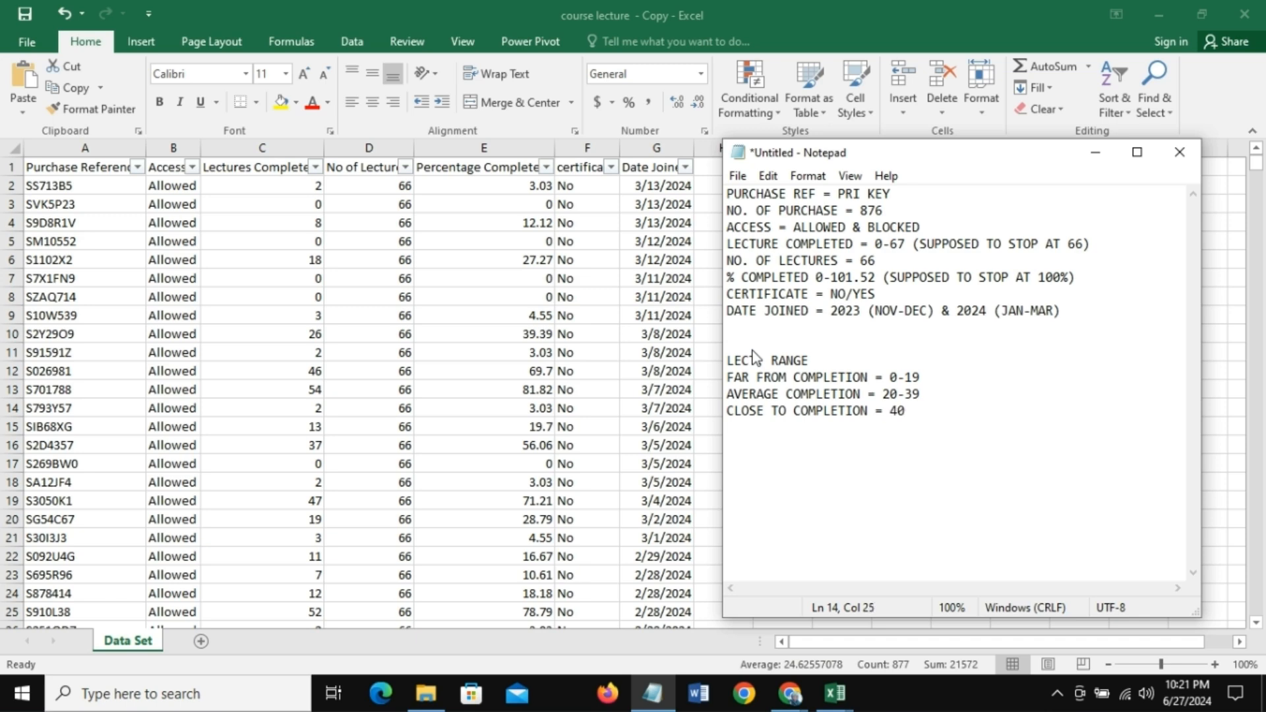
type("-")
type("64")
key("Return")
key("BackSpace")
key("BackSpace")
type("5")
key("Return")
Step: Add a COMPLETION entry of 66 to the lecture range section, and return to the data set in Excel
type("COMPLETION ")
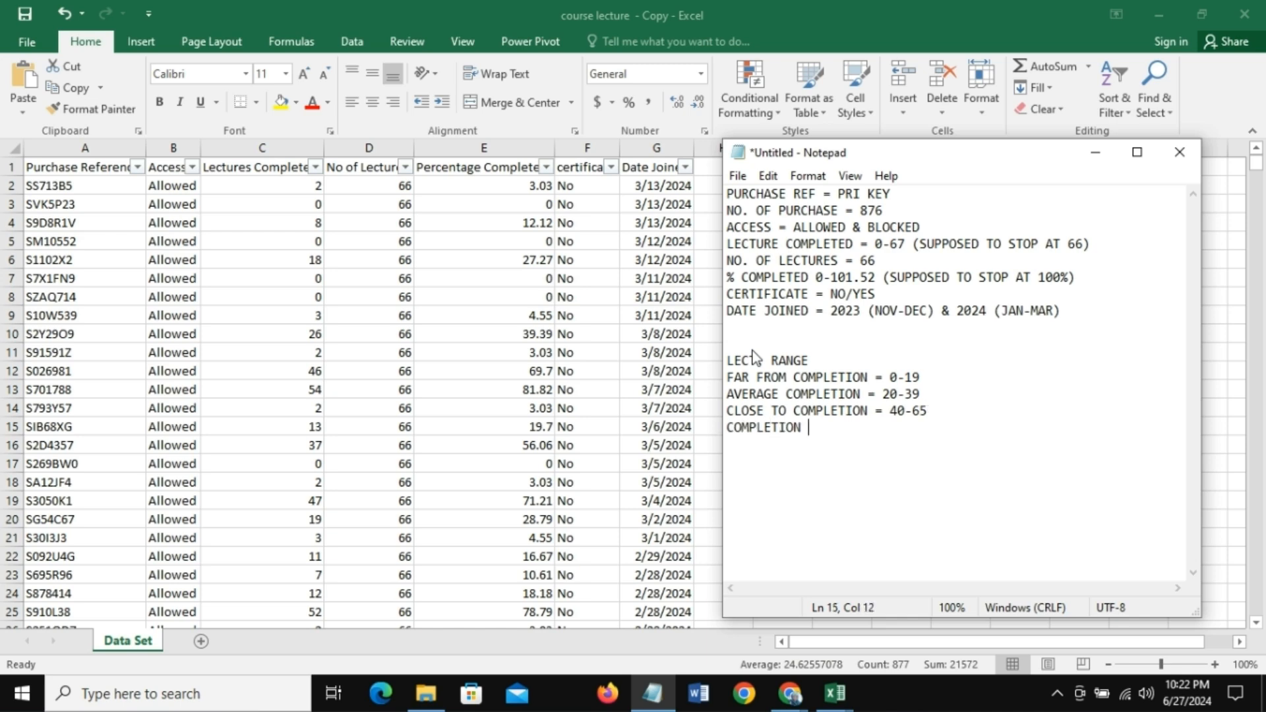
type("=66")
key("Left")
key("Left")
left_click(1093, 157)
left_click(427, 359)
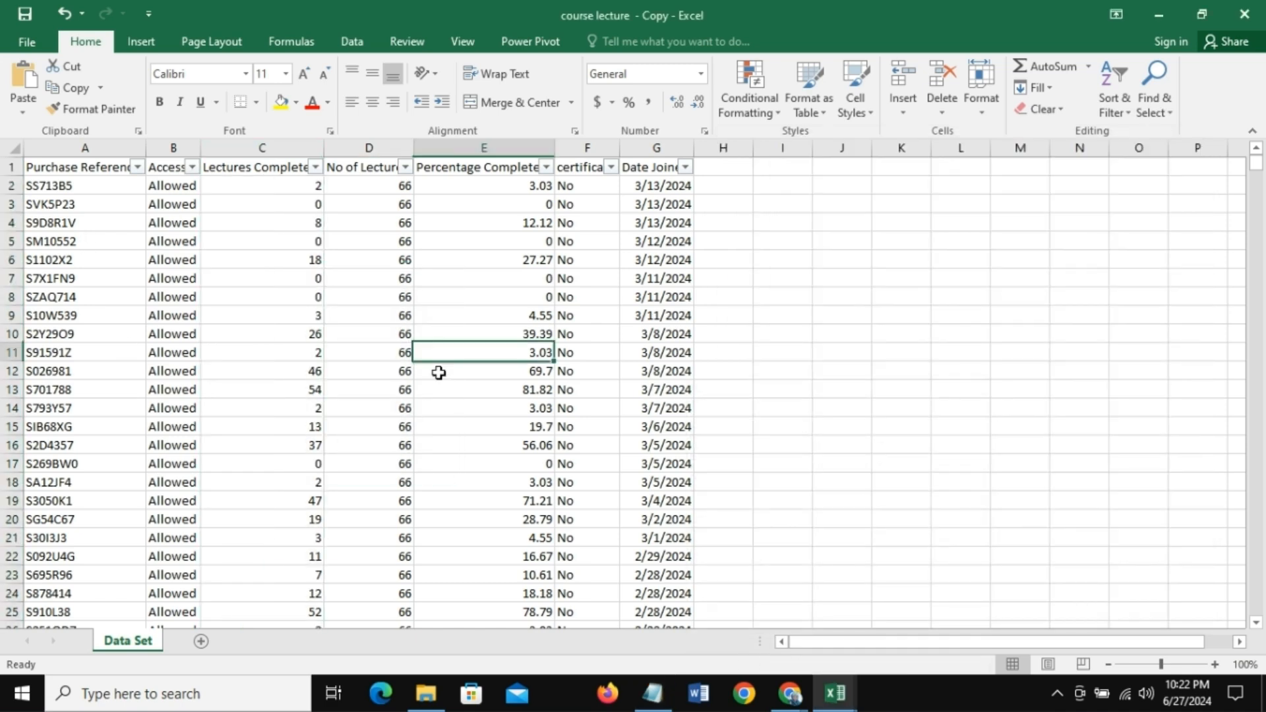
Step: Turn off the filter on the header row of the course lecture data set
left_click(79, 169)
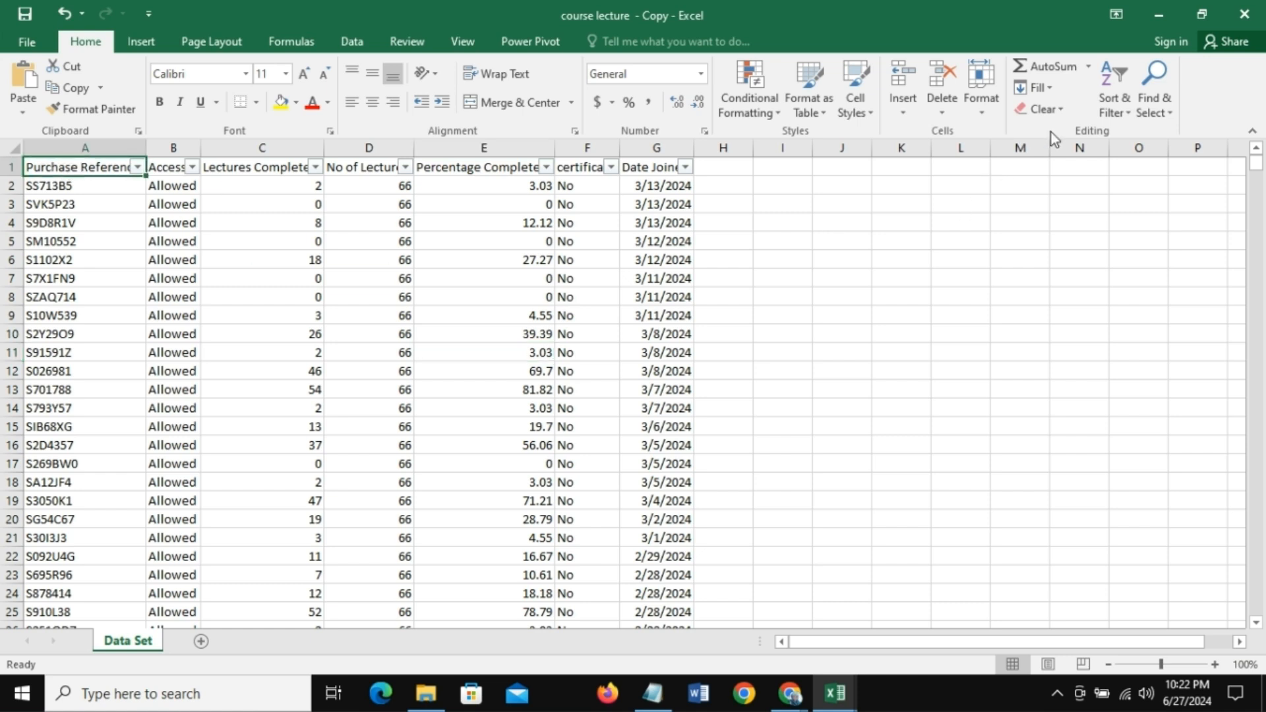
left_click(1115, 99)
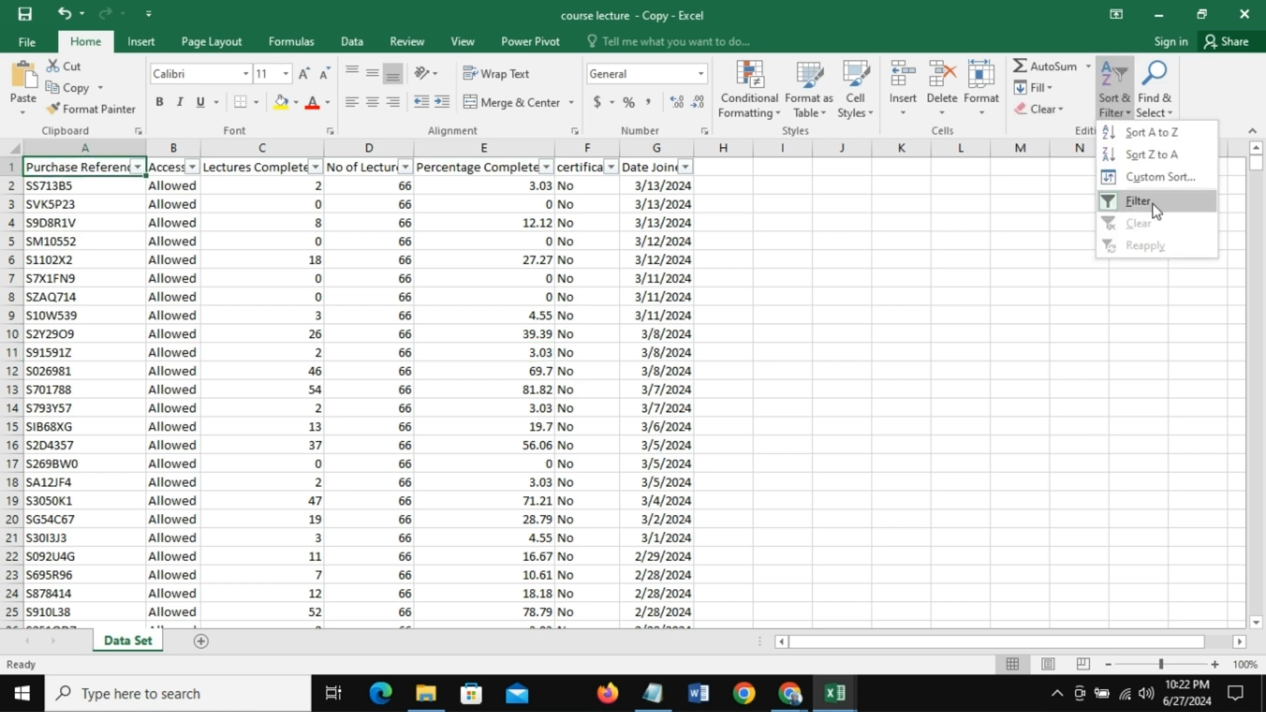
left_click(1152, 204)
left_click(335, 282)
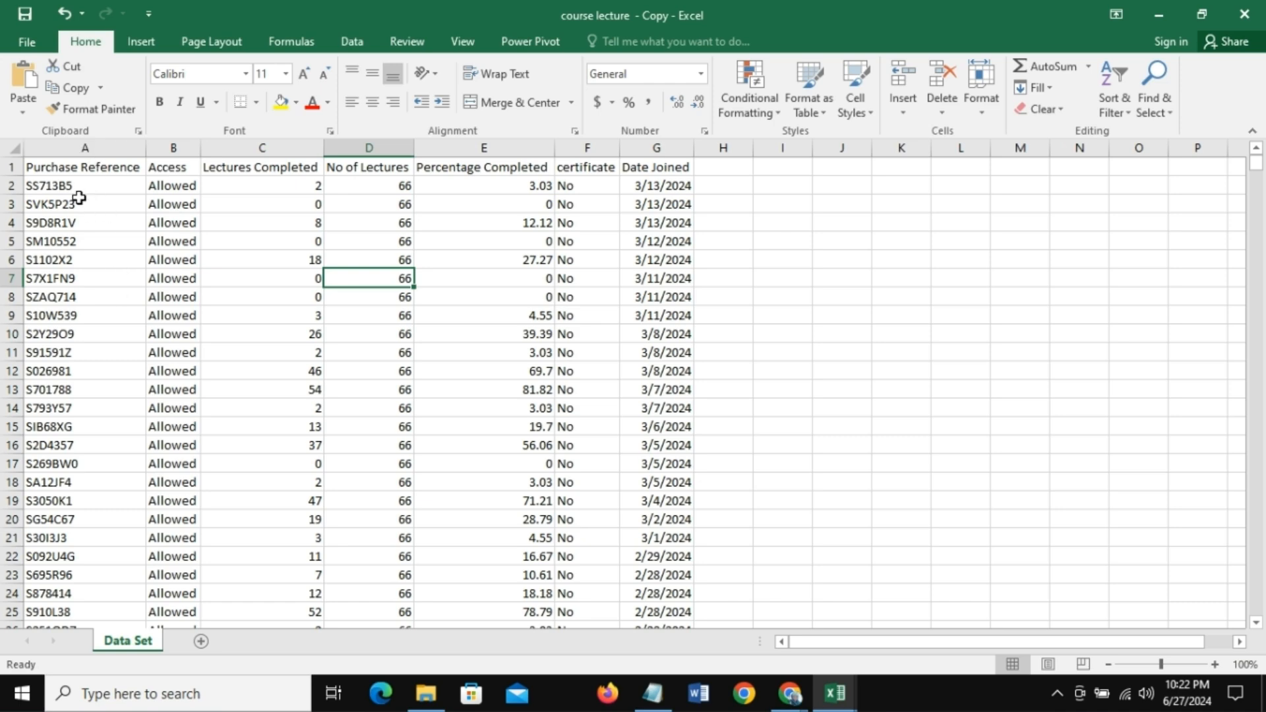
left_click_drag(66, 168, 657, 520)
left_click(791, 330)
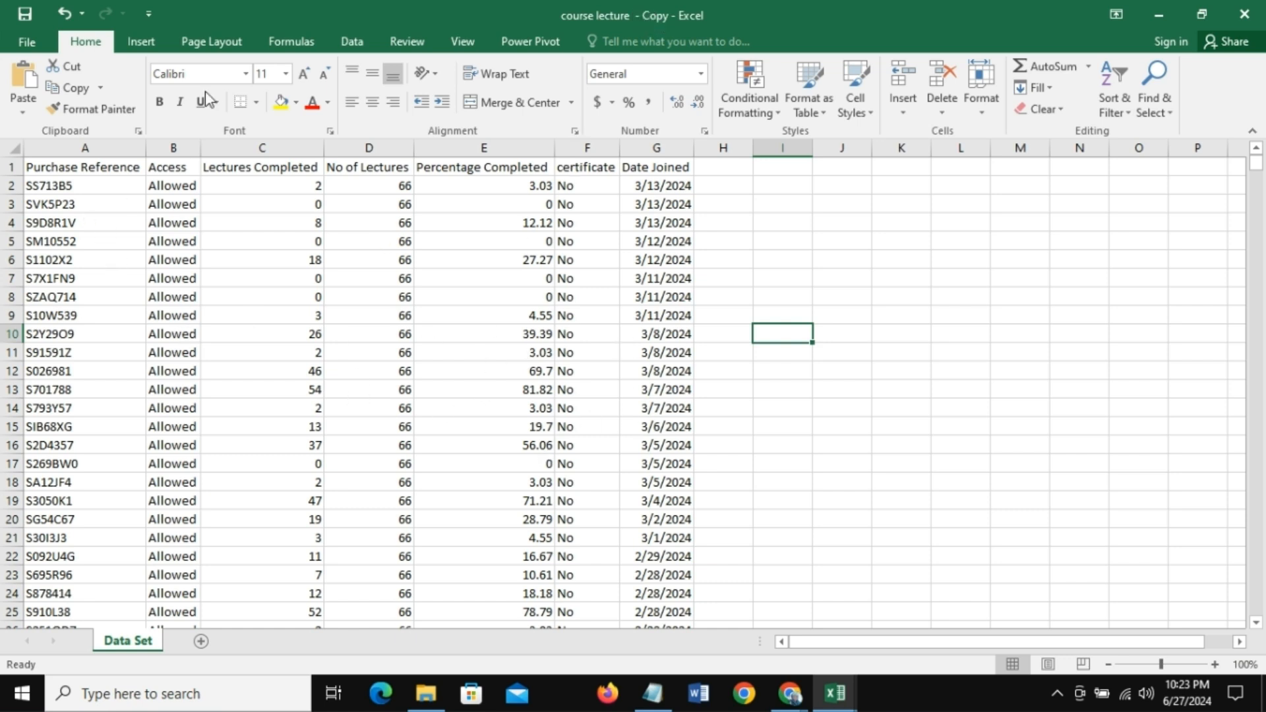
left_click(415, 423)
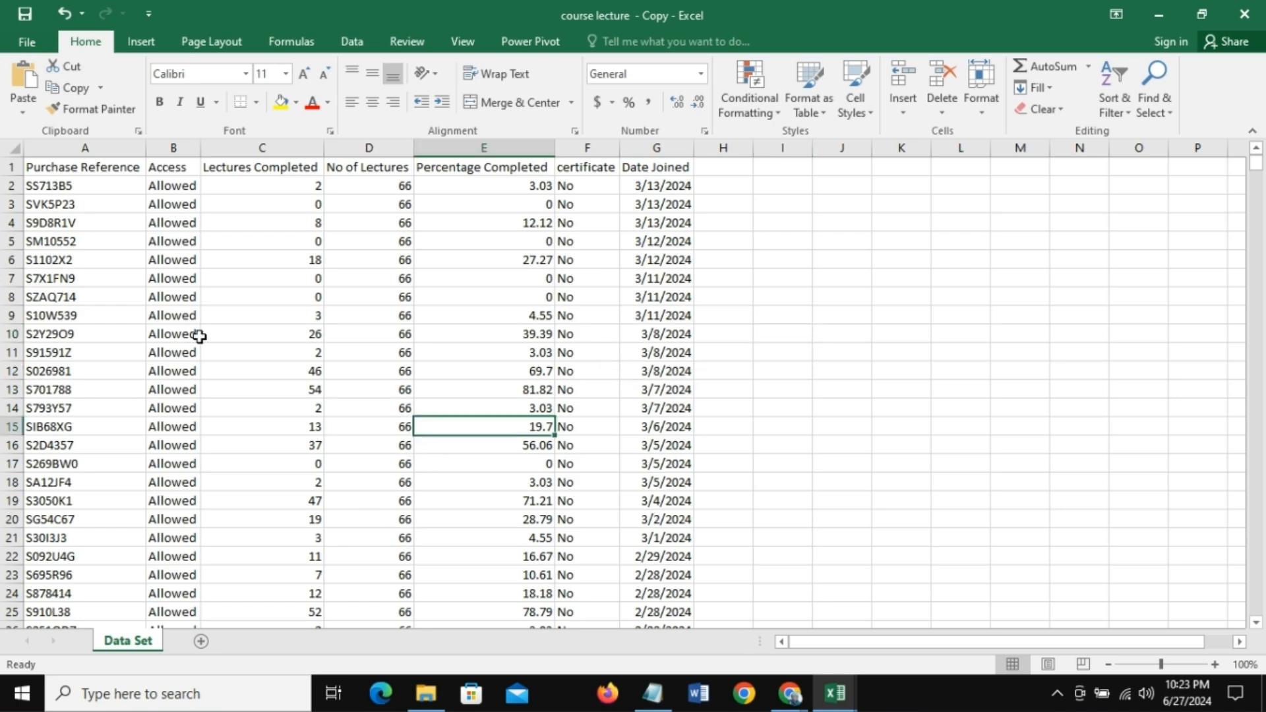
Step: Create a new query from the workbook "course lecture - Copy" in the MY FILE folder's "files for raw dataset" subfolder
left_click(353, 42)
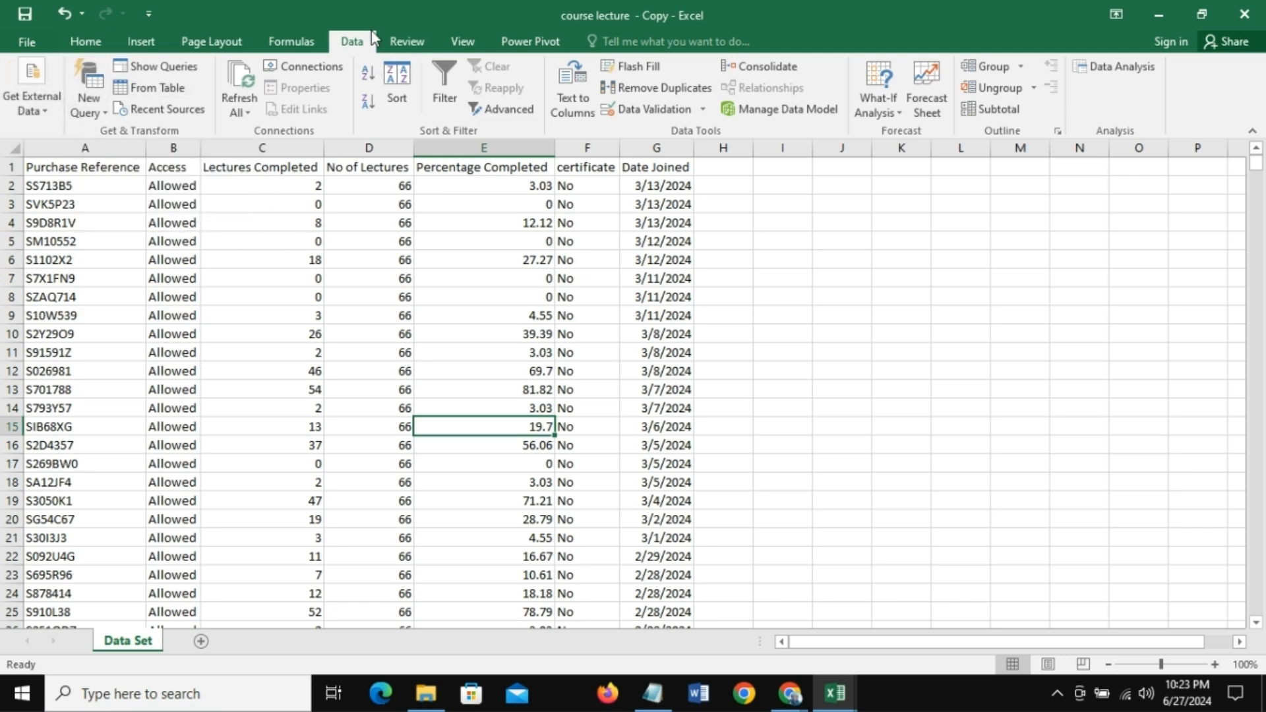
left_click(104, 112)
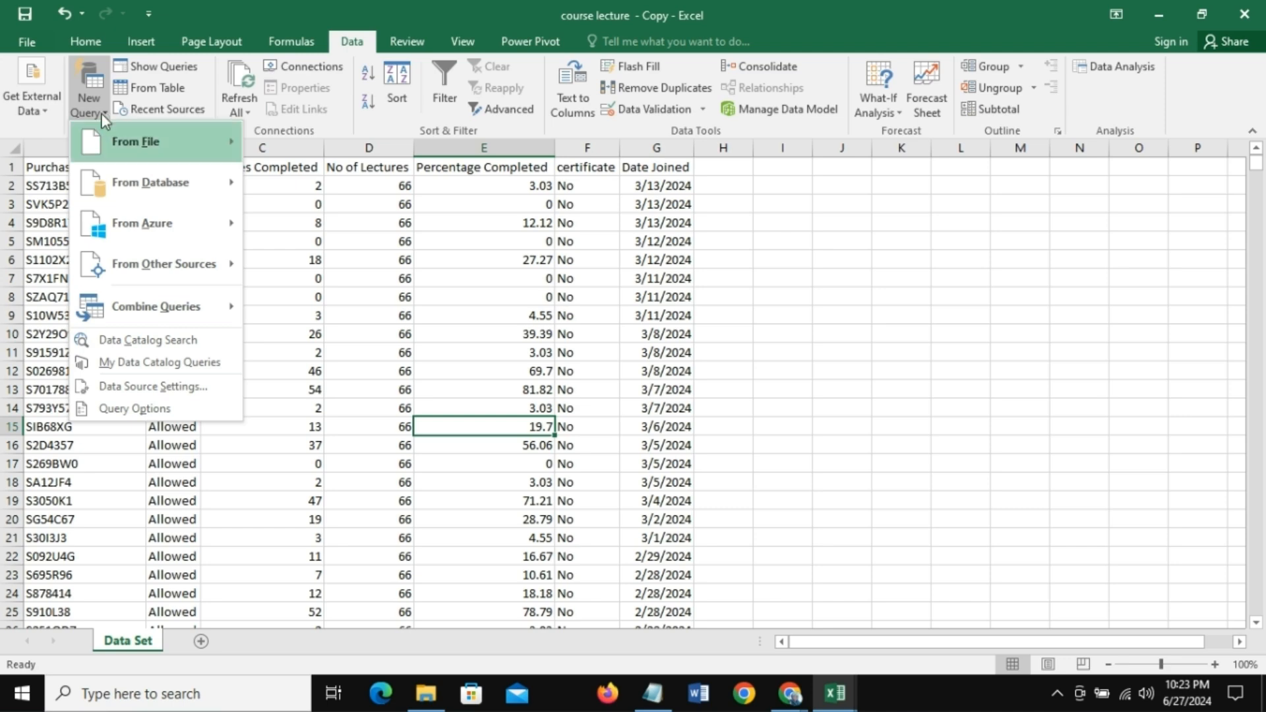
mouse_move(105, 122)
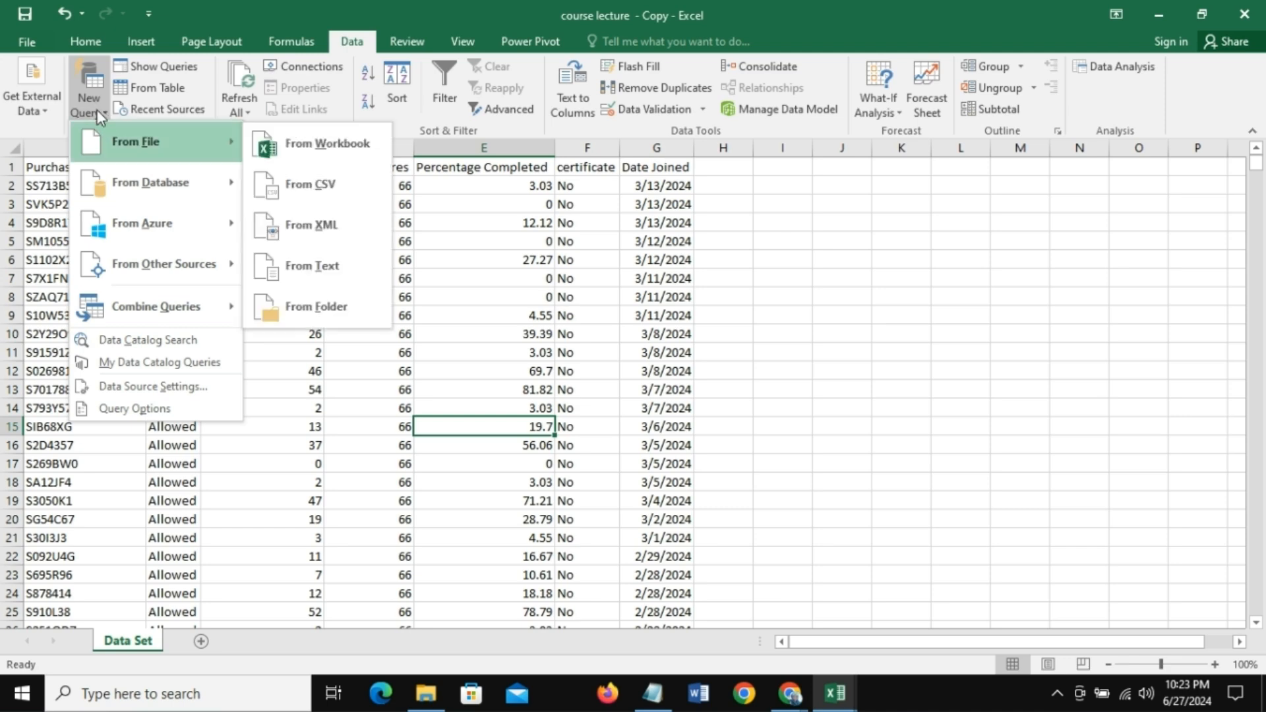
left_click(307, 145)
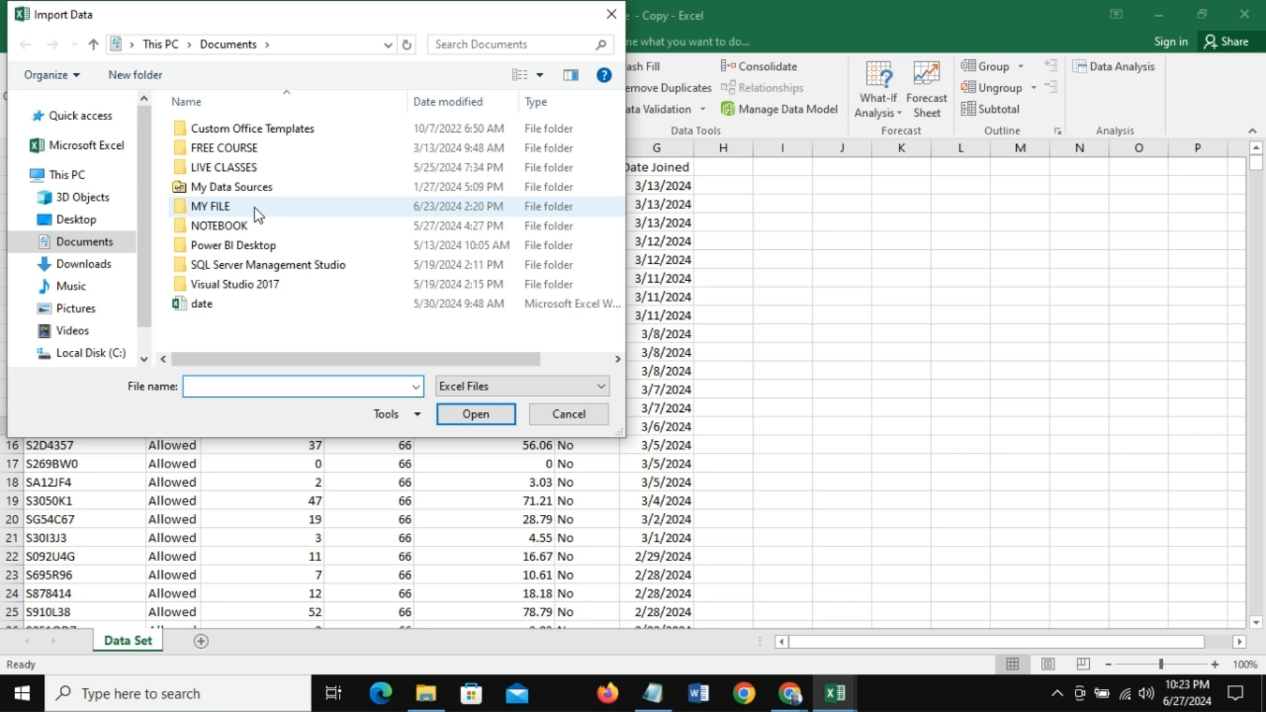
double_click(255, 208)
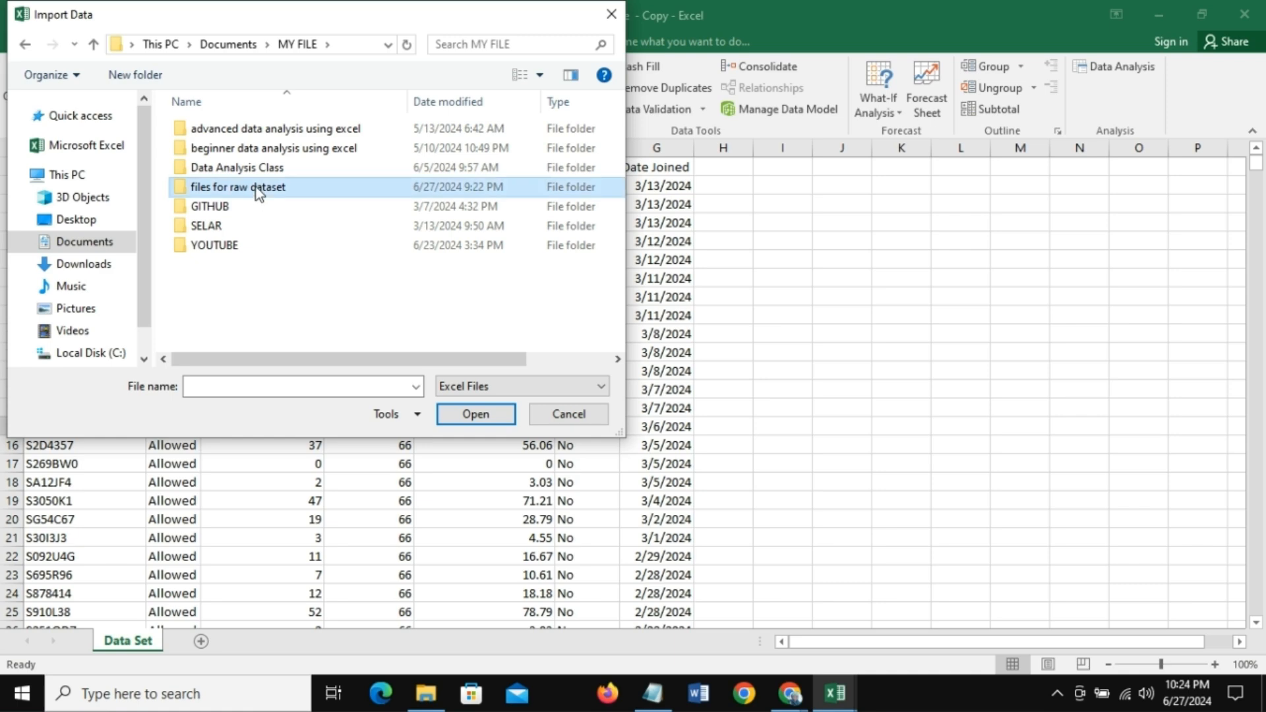
double_click(256, 188)
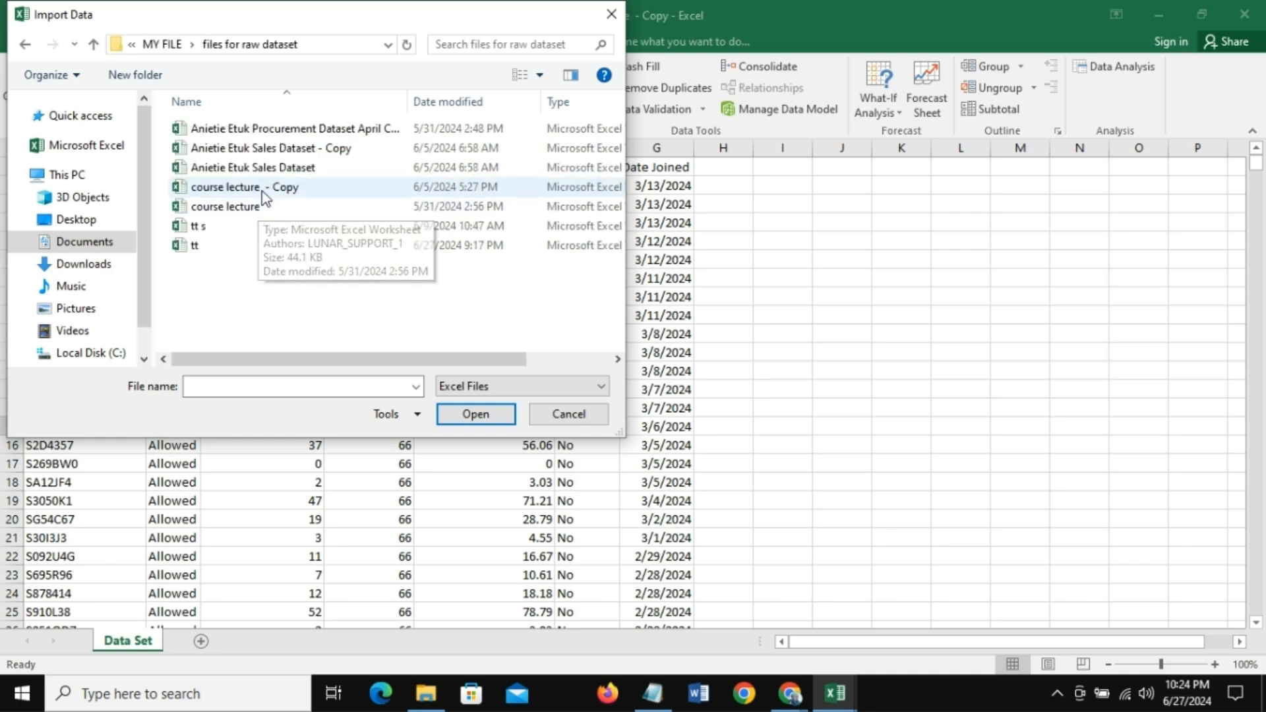
left_click(273, 190)
left_click(490, 418)
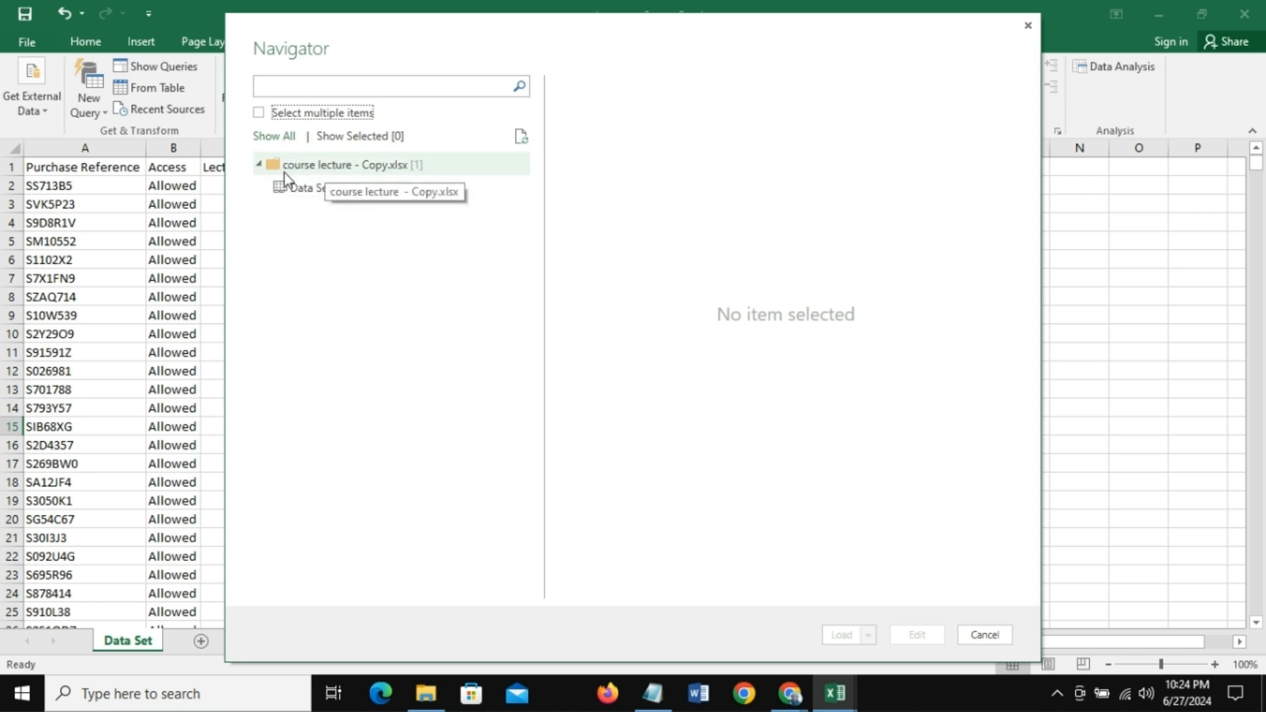
Step: Preview the Data Set sheet's columns, open it for editing in the Query Editor, and refresh its preview
left_click(315, 187)
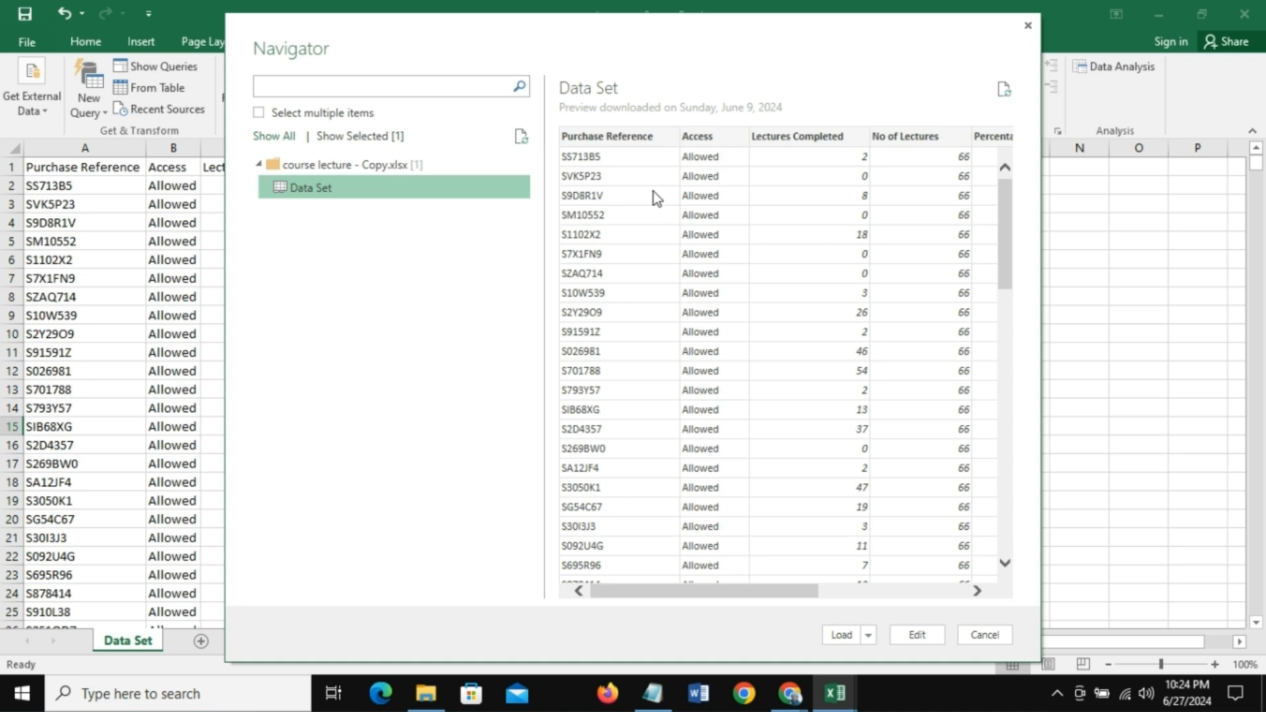
left_click_drag(788, 592, 963, 615)
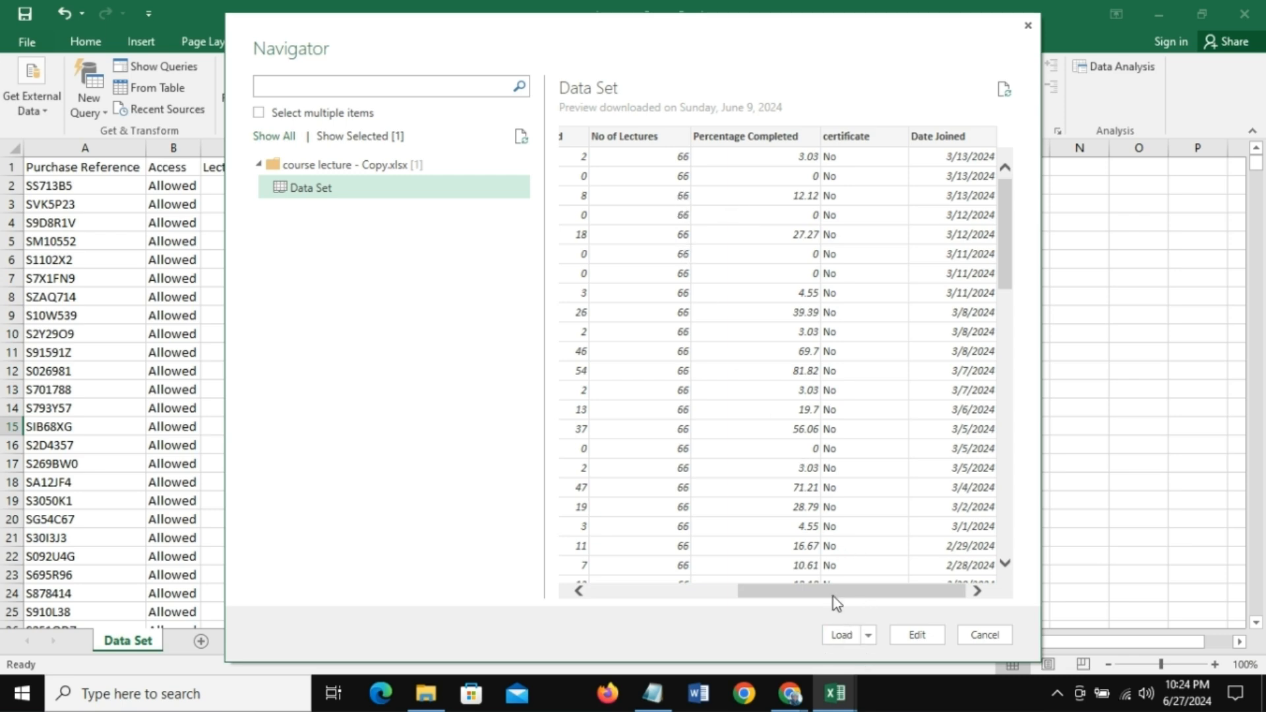
left_click(913, 635)
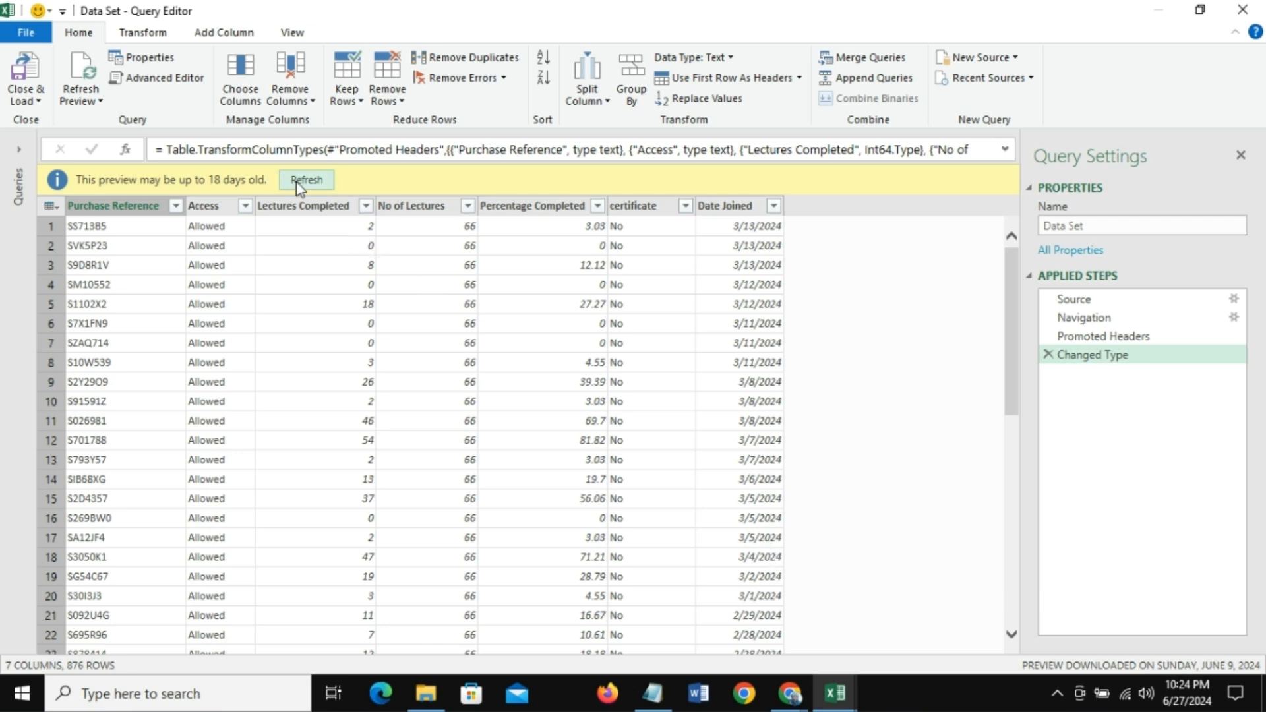
left_click(305, 180)
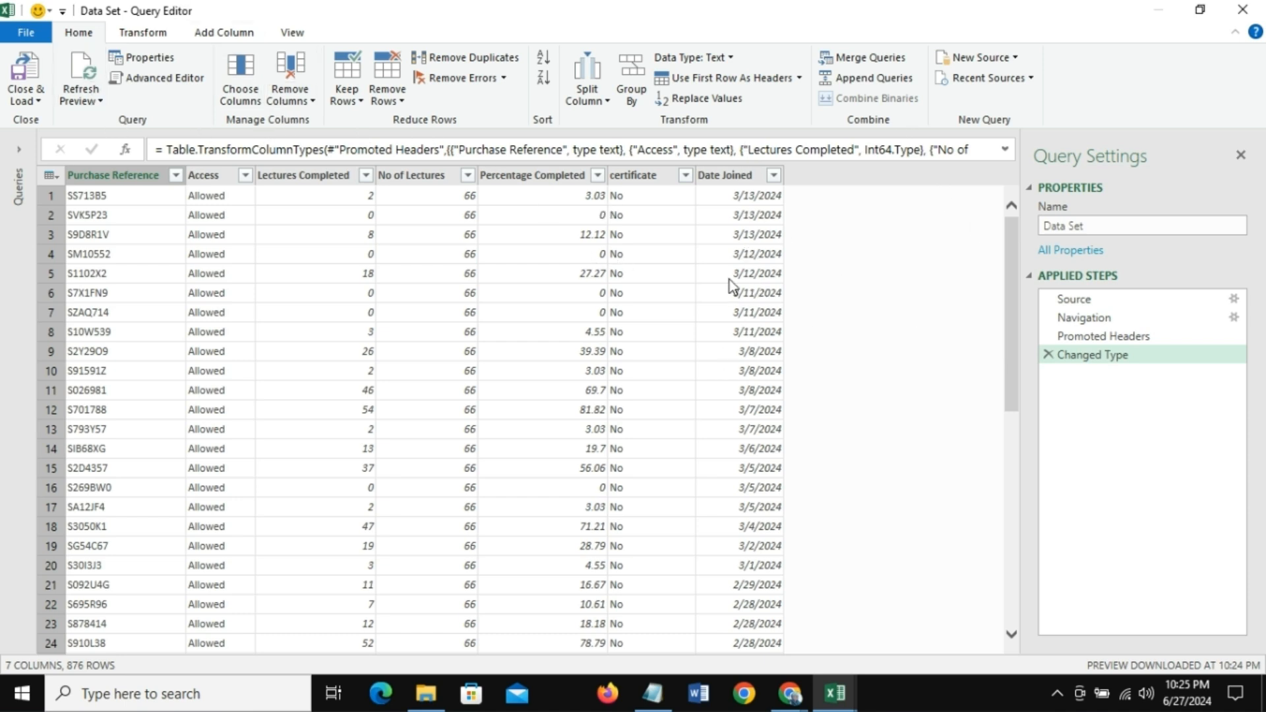
left_click(143, 34)
left_click(67, 38)
left_click(139, 30)
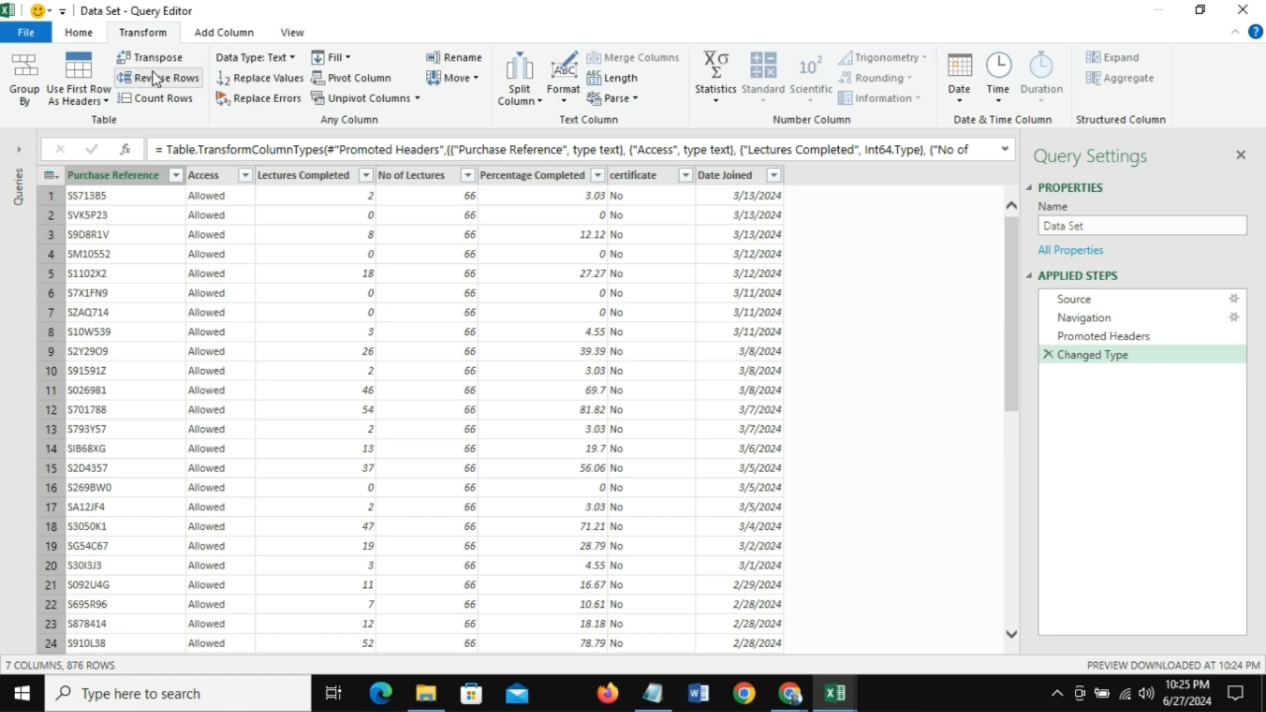
left_click(231, 34)
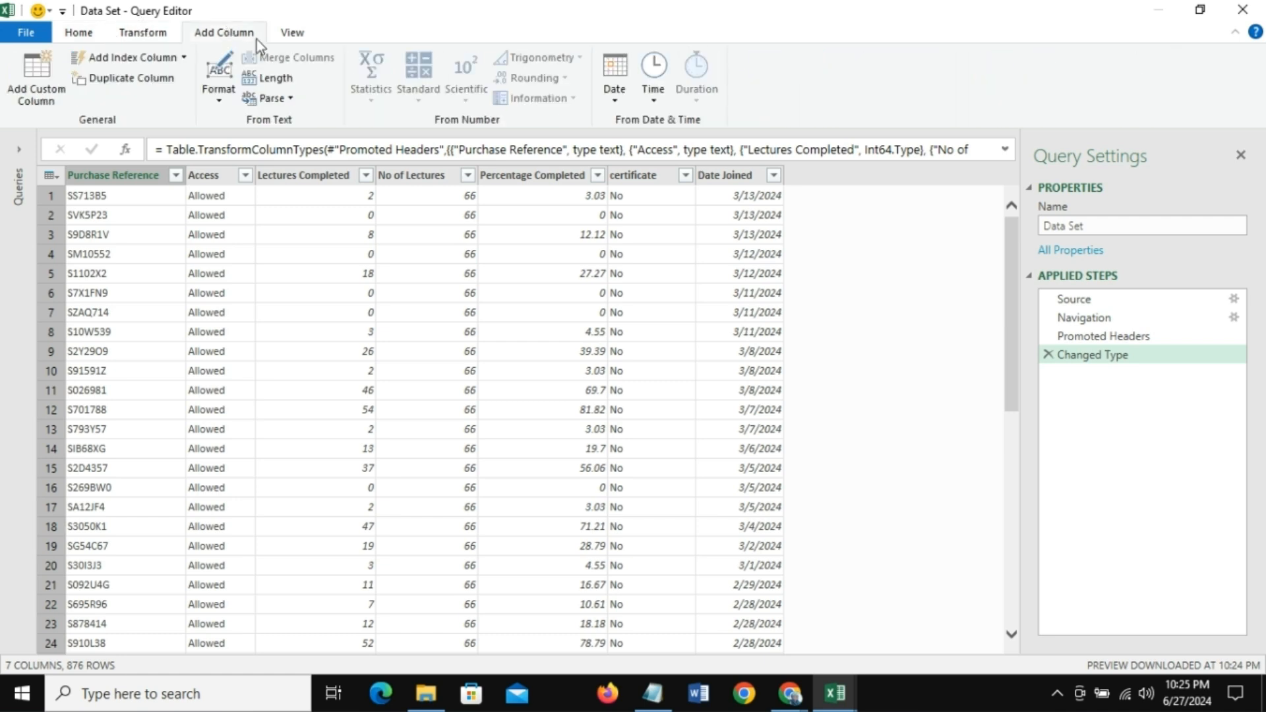
left_click(96, 33)
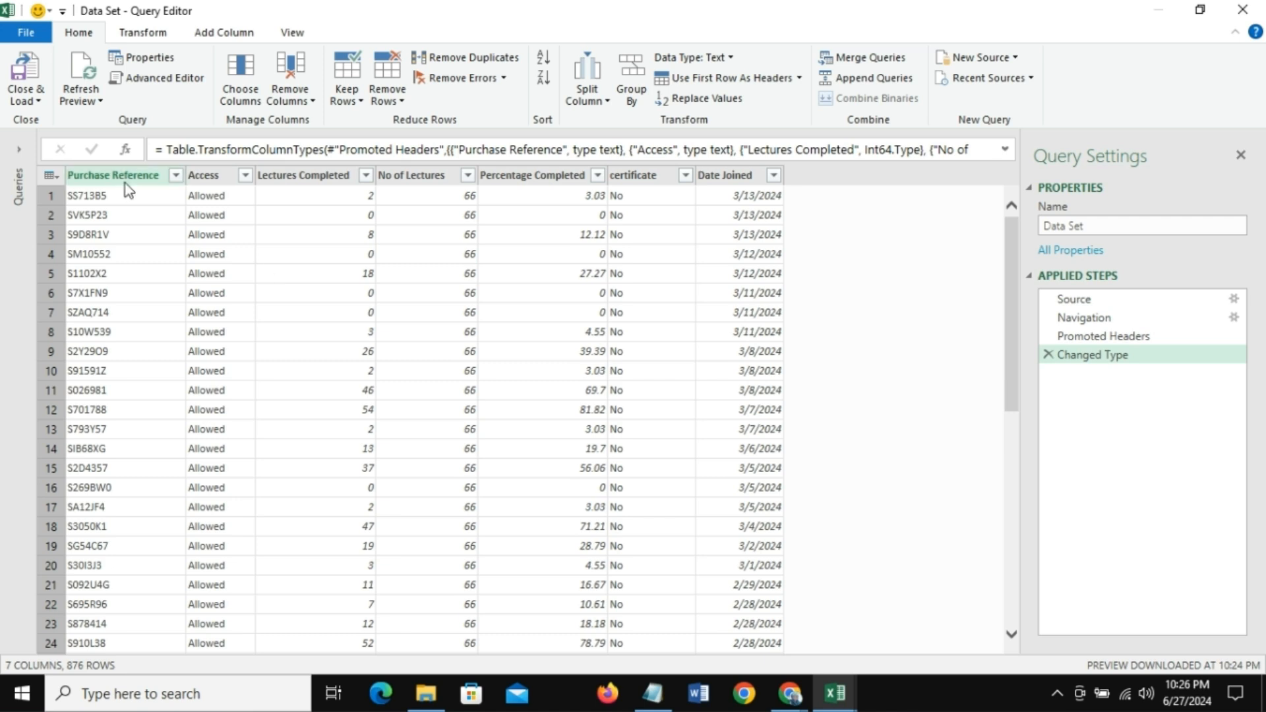
Step: Compare the Purchase Reference, Access and Lectures Completed columns with the Notepad notes, and examine the filter values of Lectures Completed
left_click(651, 691)
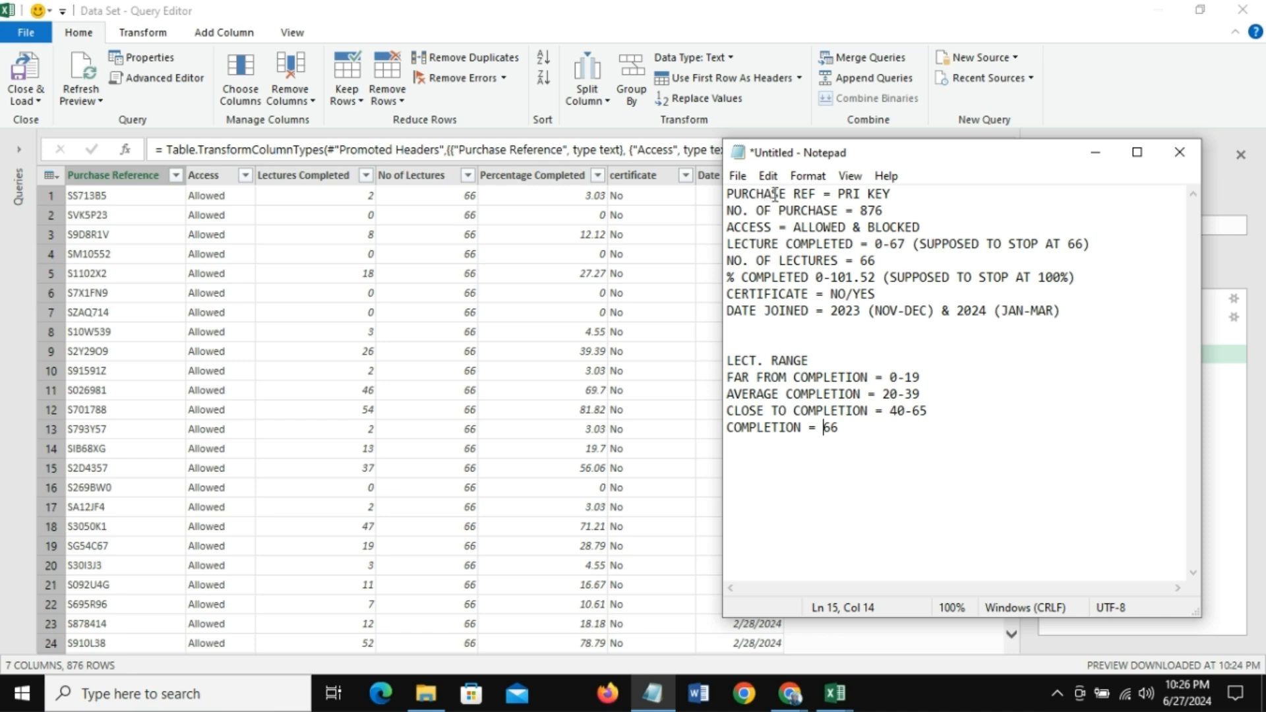
left_click(117, 179)
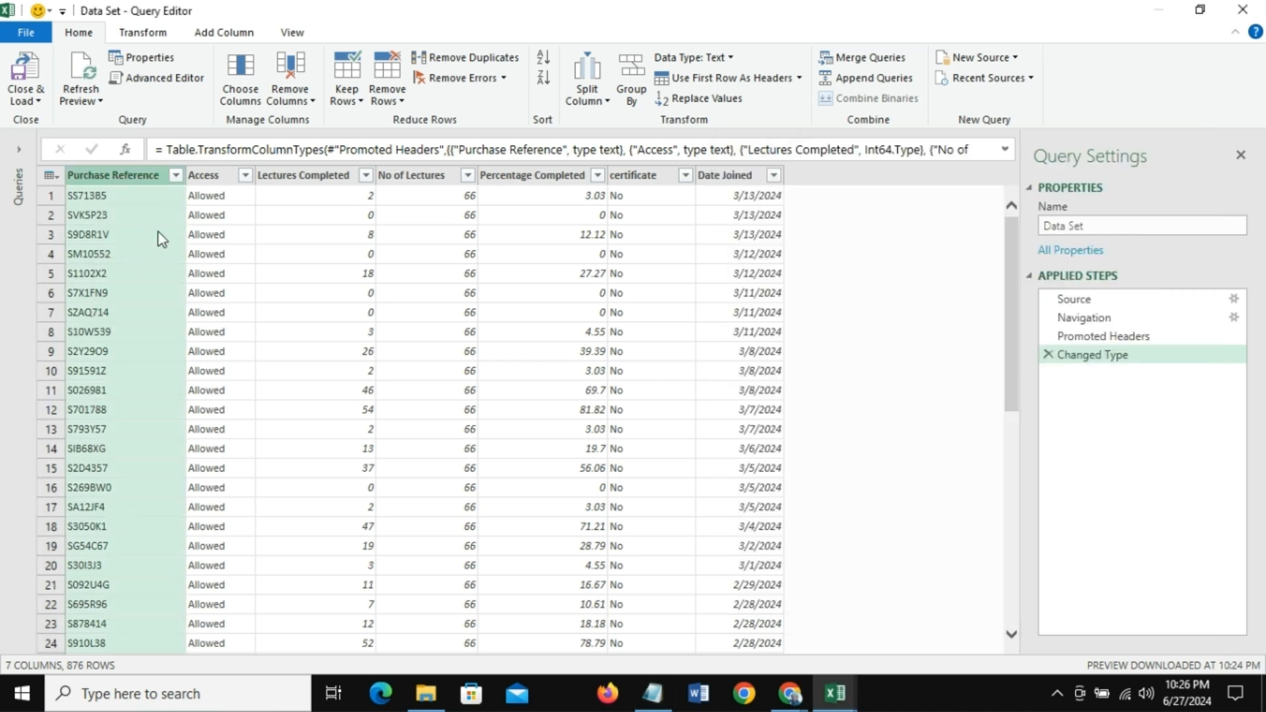
left_click(212, 173)
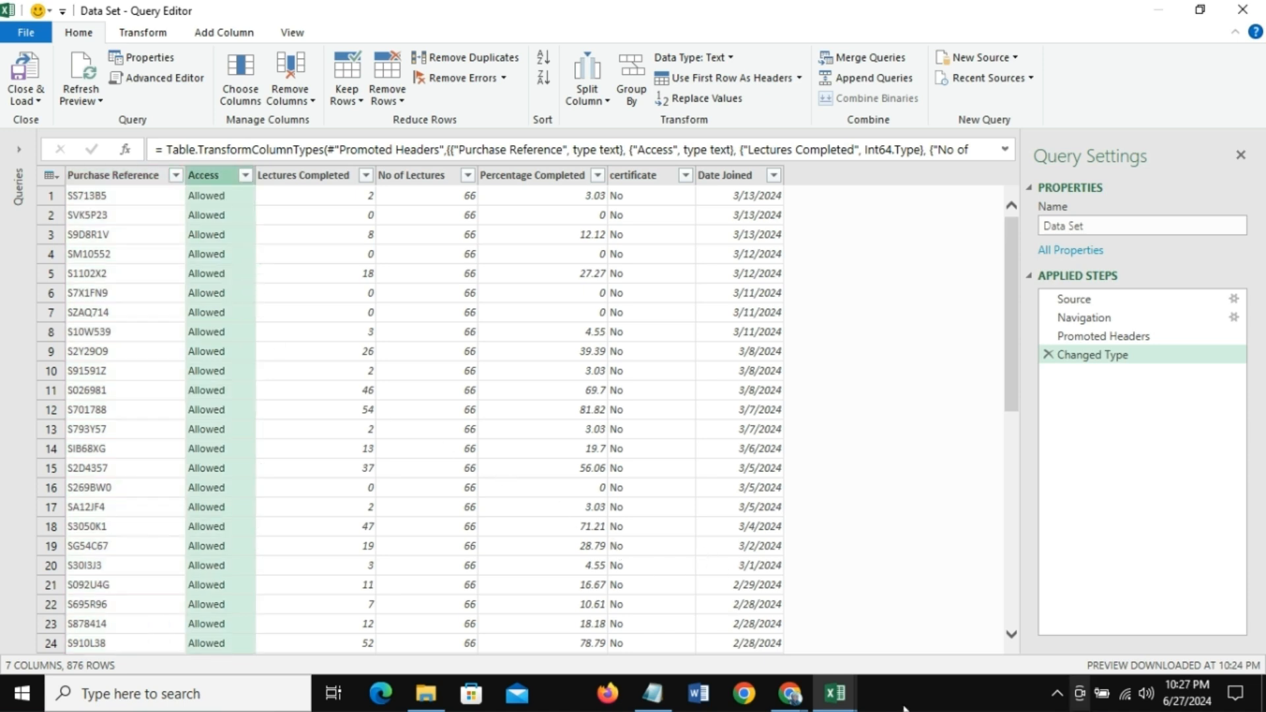
left_click(652, 696)
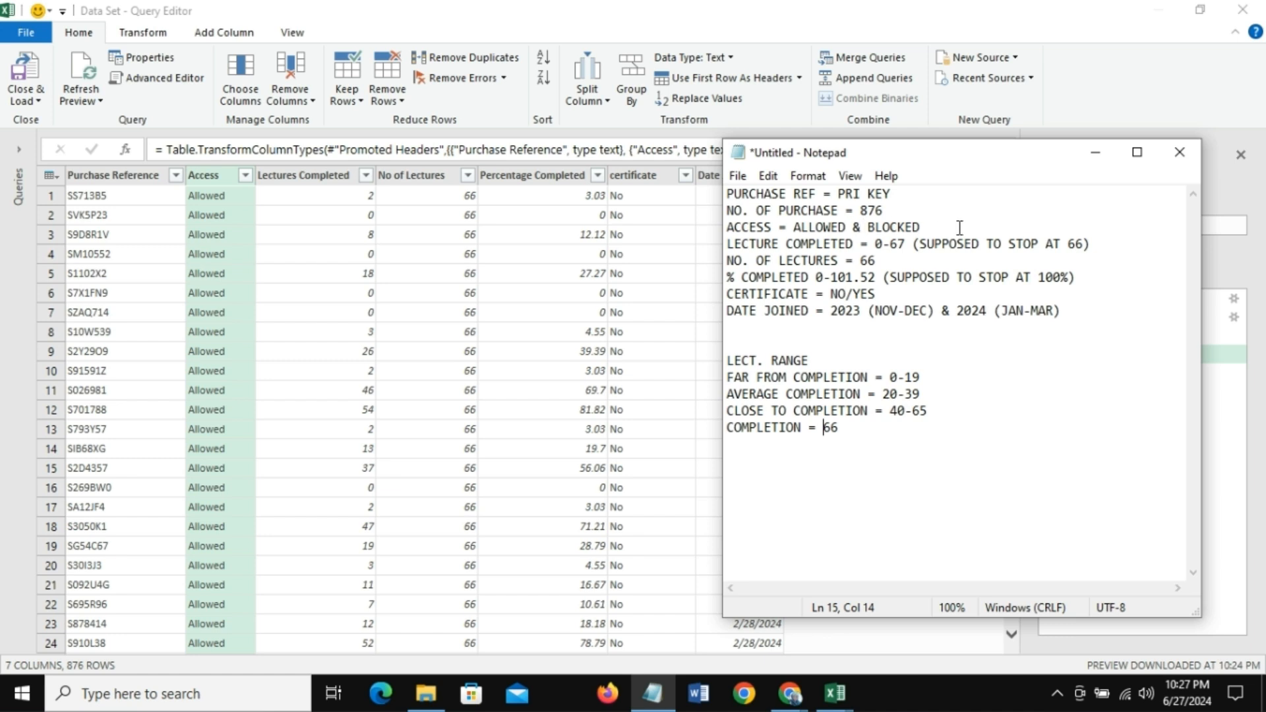
left_click(315, 177)
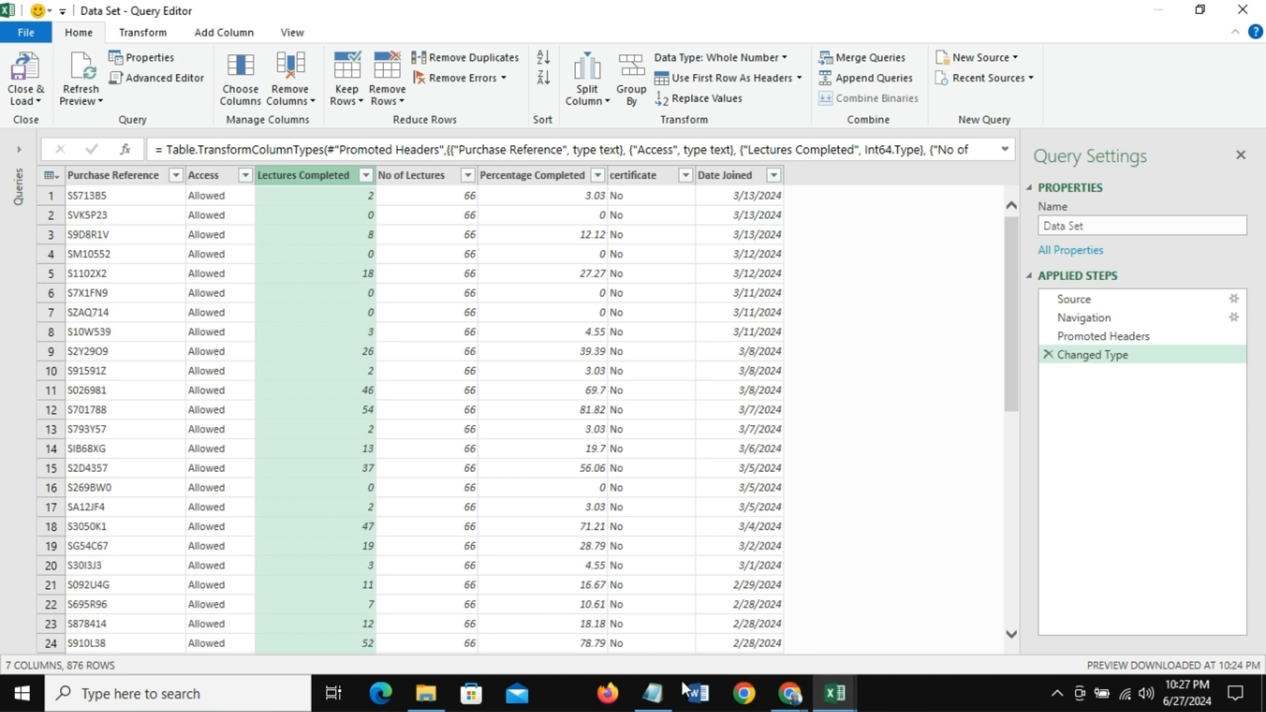
left_click(652, 693)
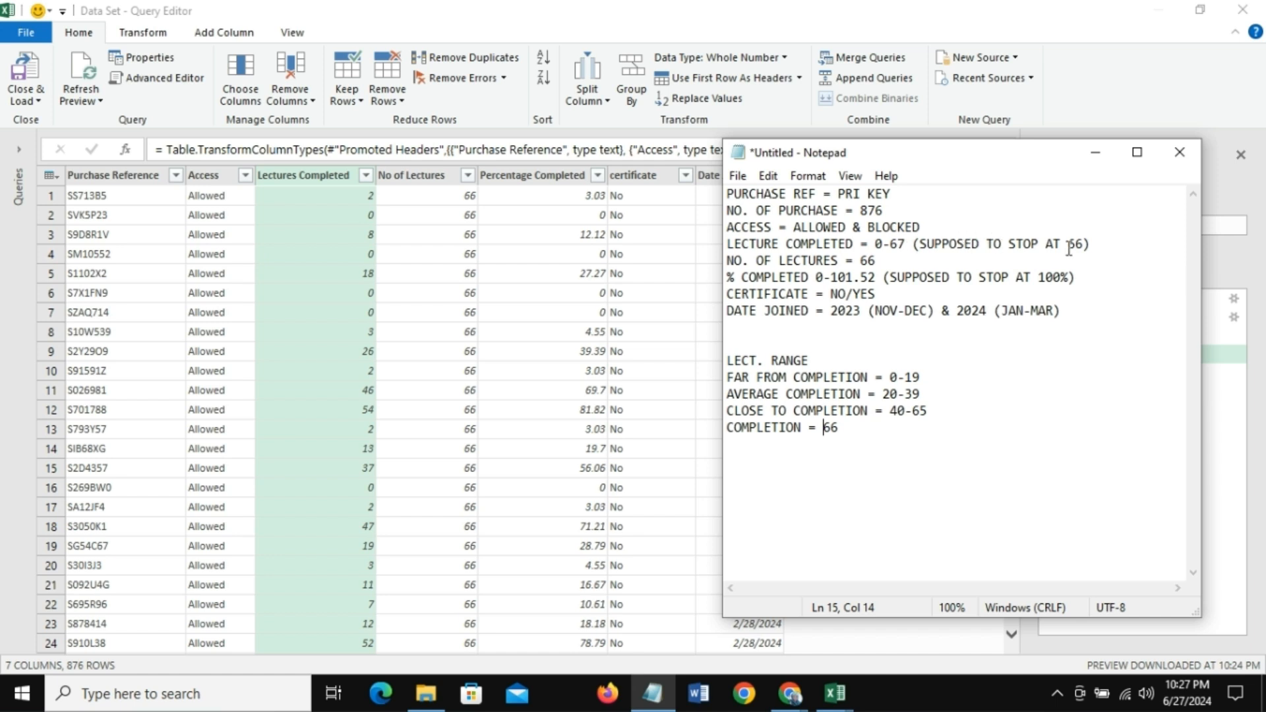
left_click(1098, 154)
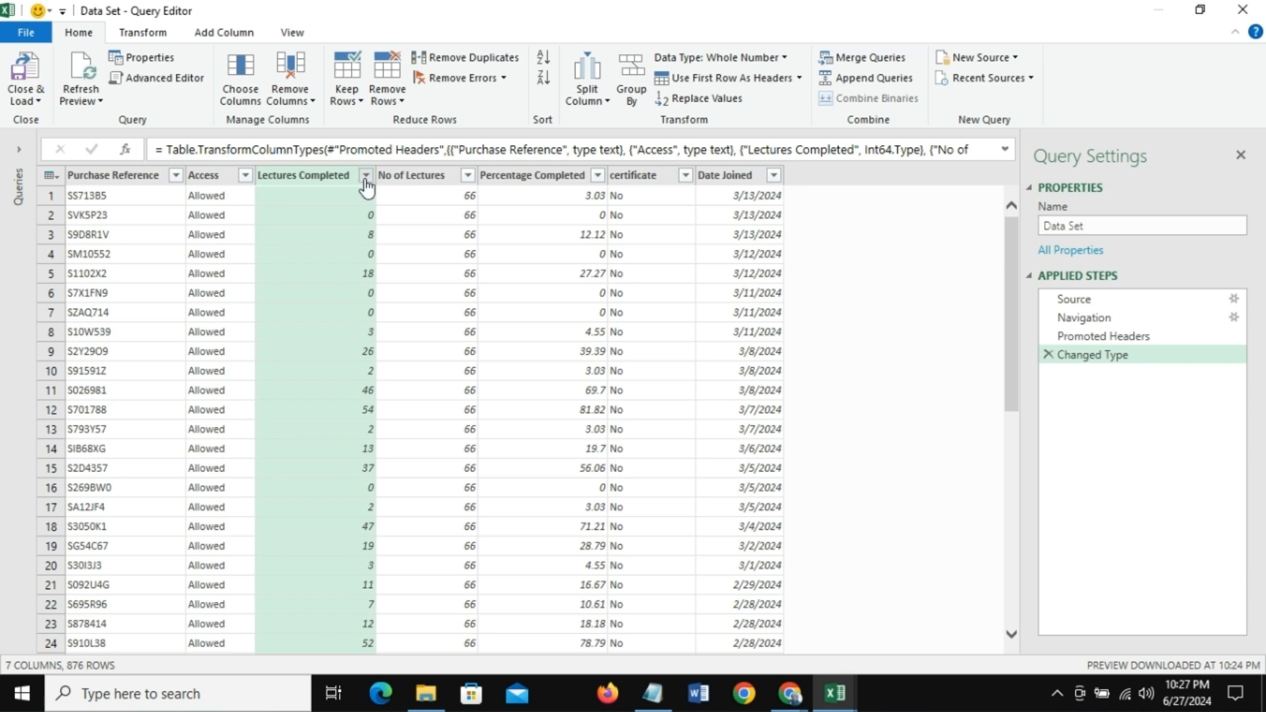
left_click(366, 176)
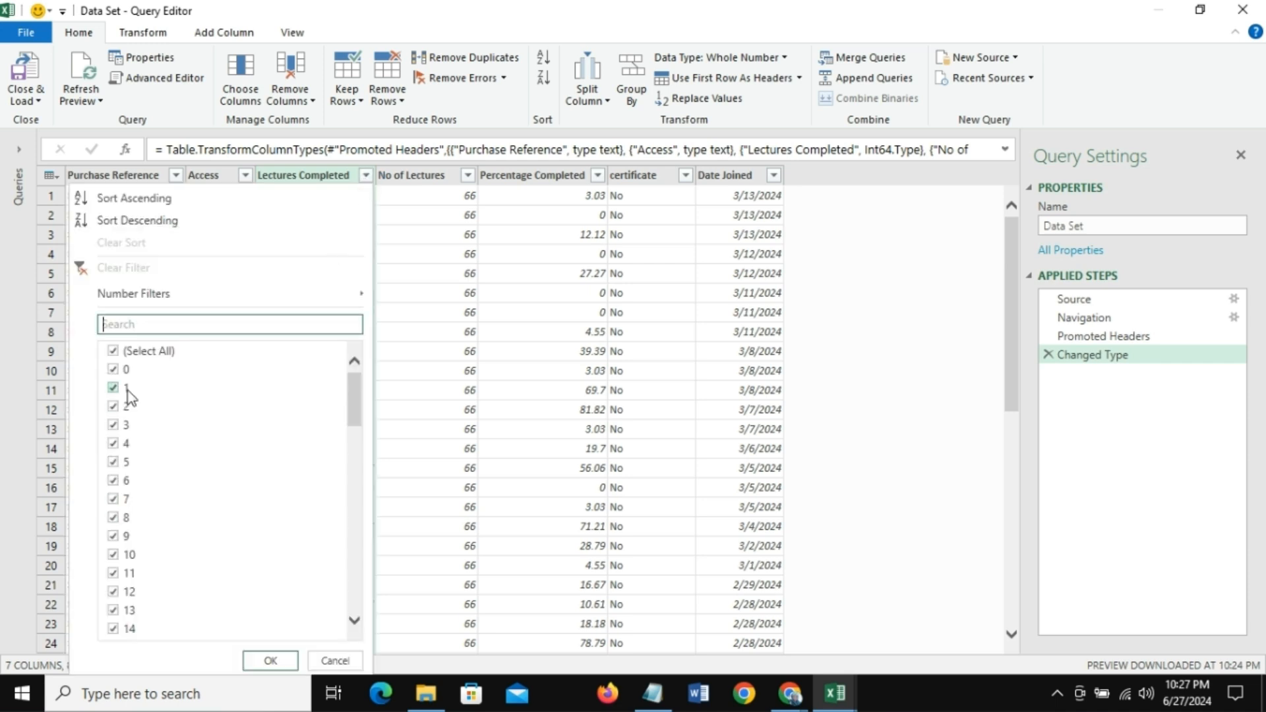
left_click_drag(355, 415, 362, 608)
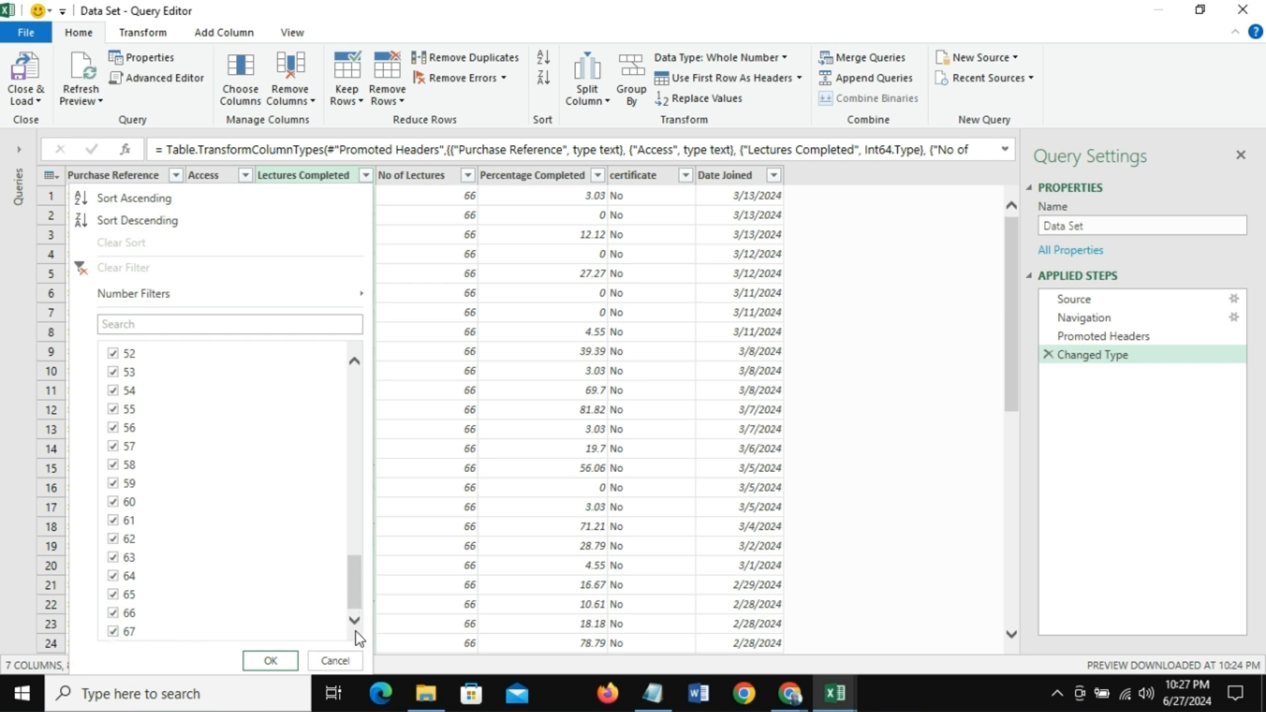
left_click(331, 661)
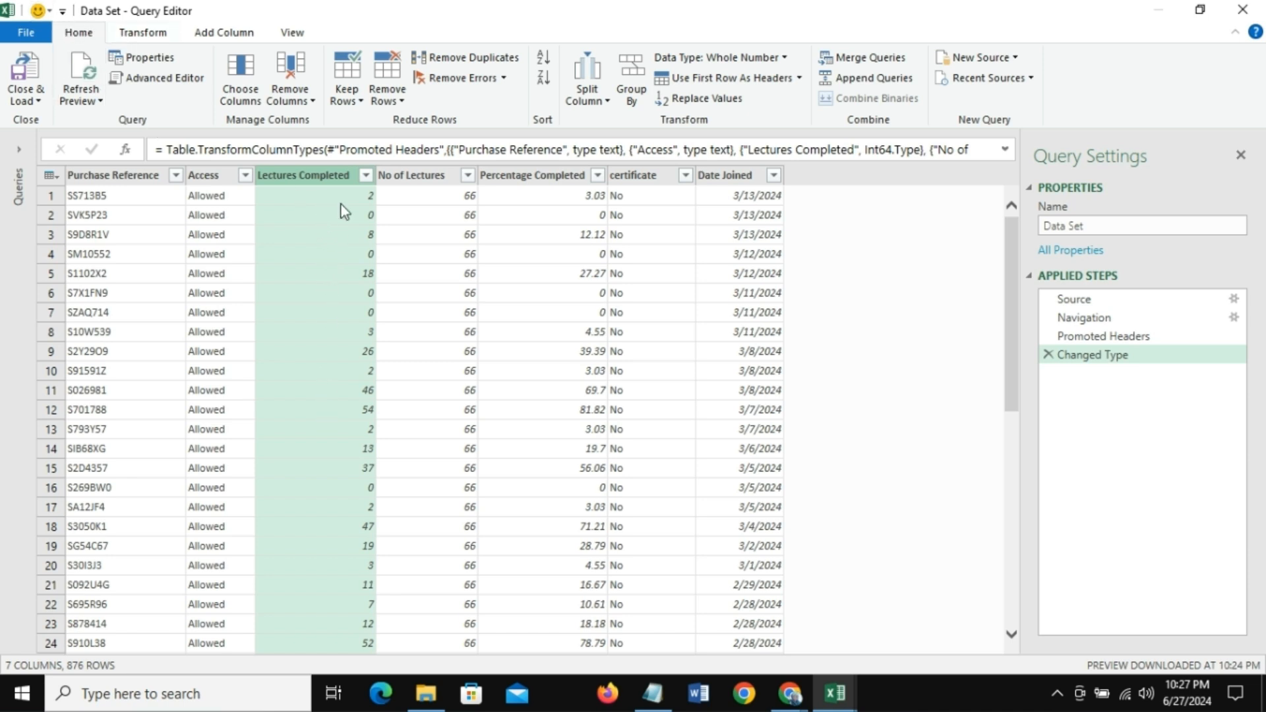
Step: Replace the value 67 with 66 in the Lectures Completed column, and check the end of its filter value list
right_click(325, 176)
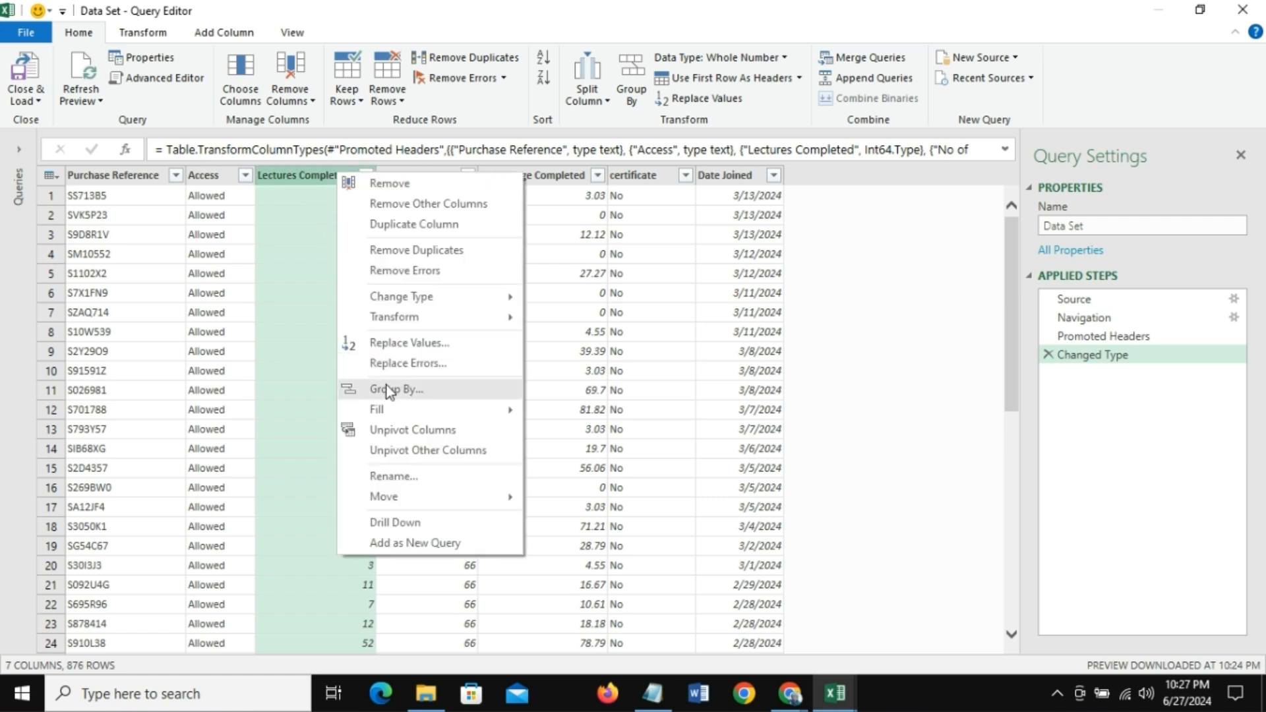
left_click(408, 345)
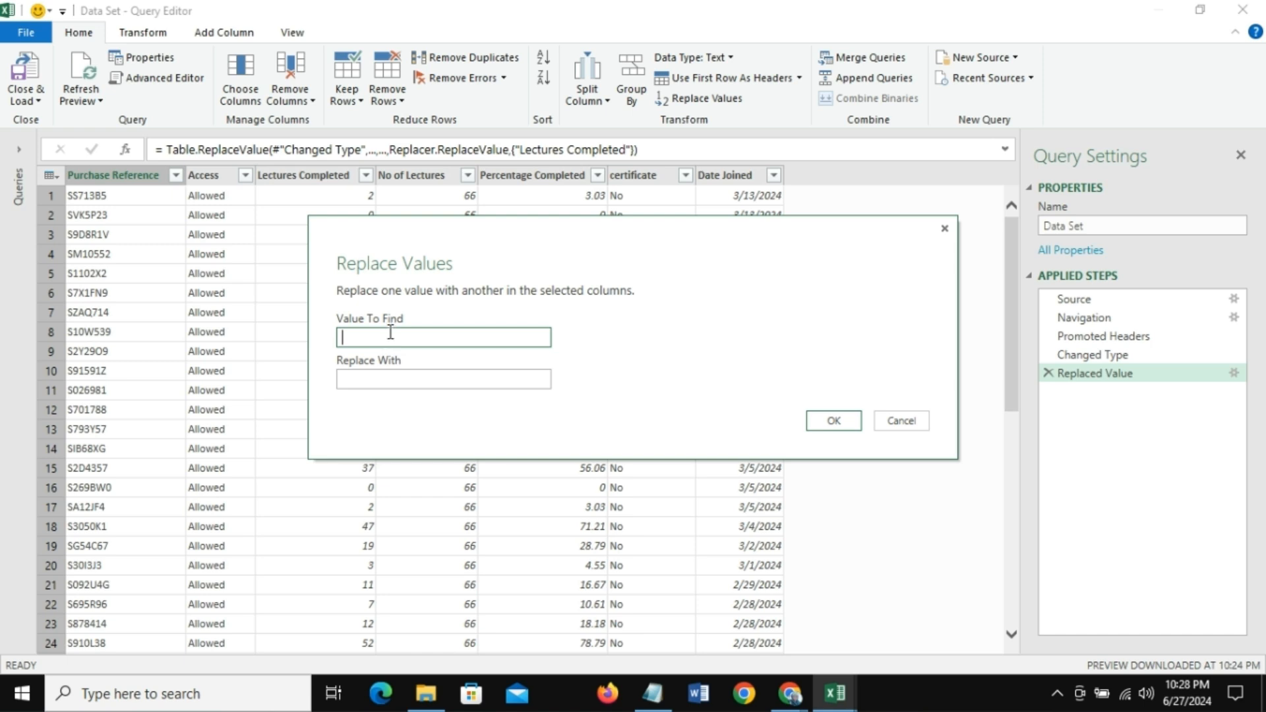
type("67")
left_click(373, 382)
type("66")
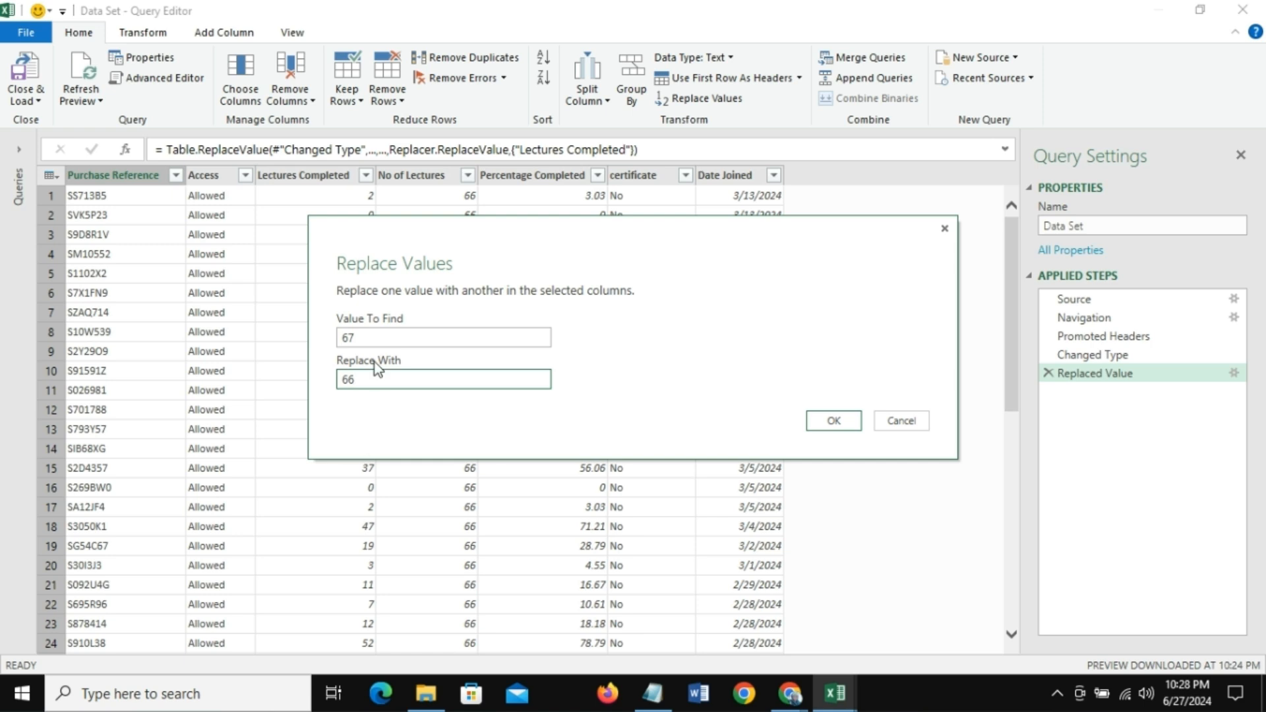
left_click(834, 421)
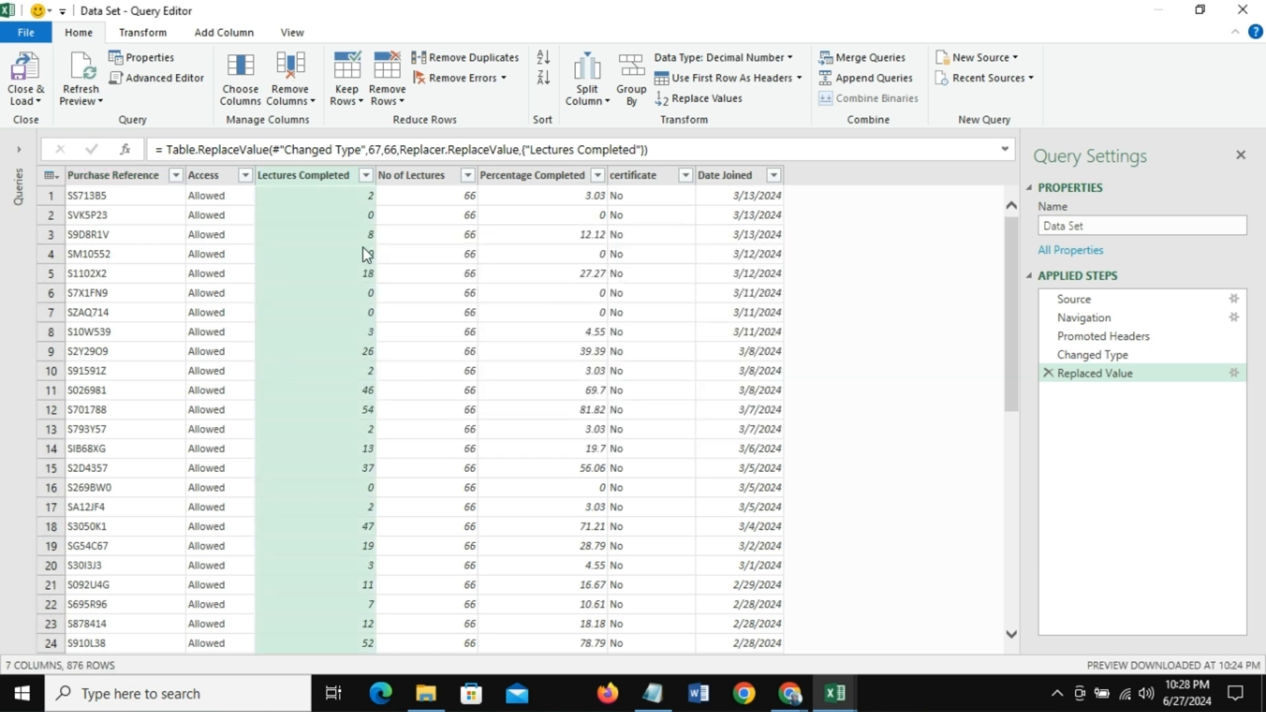
left_click(366, 176)
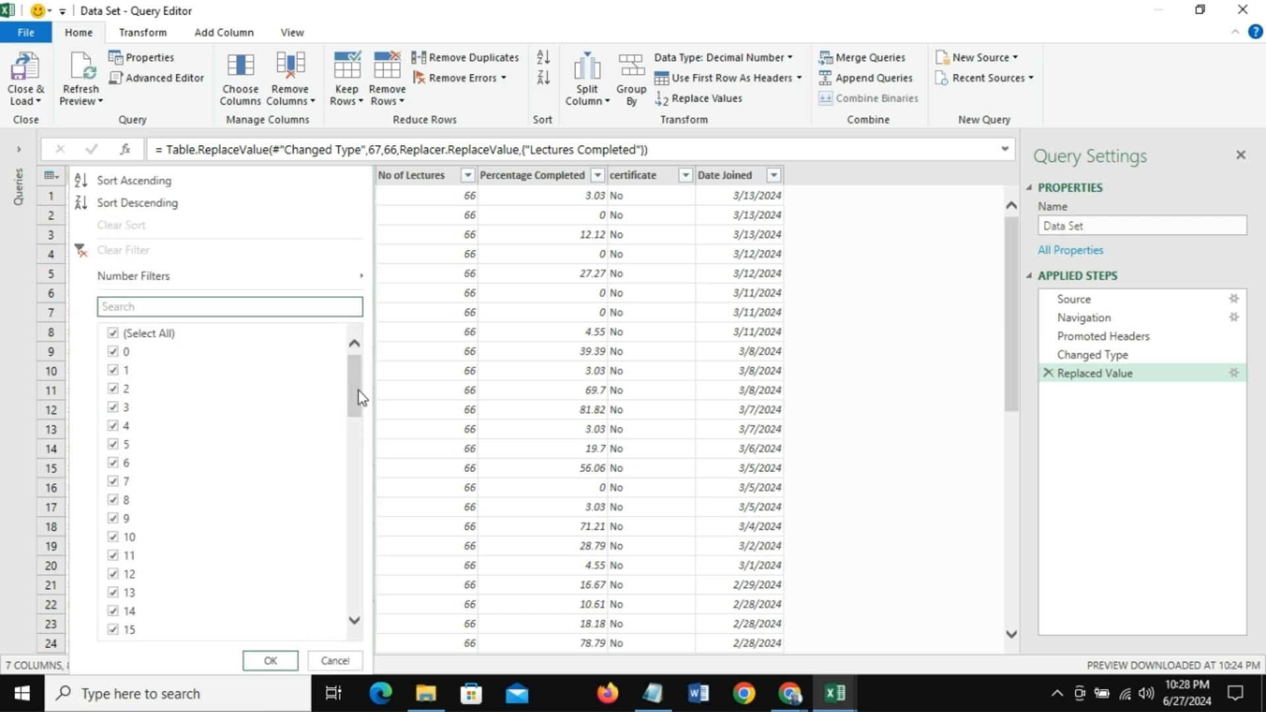
left_click_drag(359, 390, 364, 620)
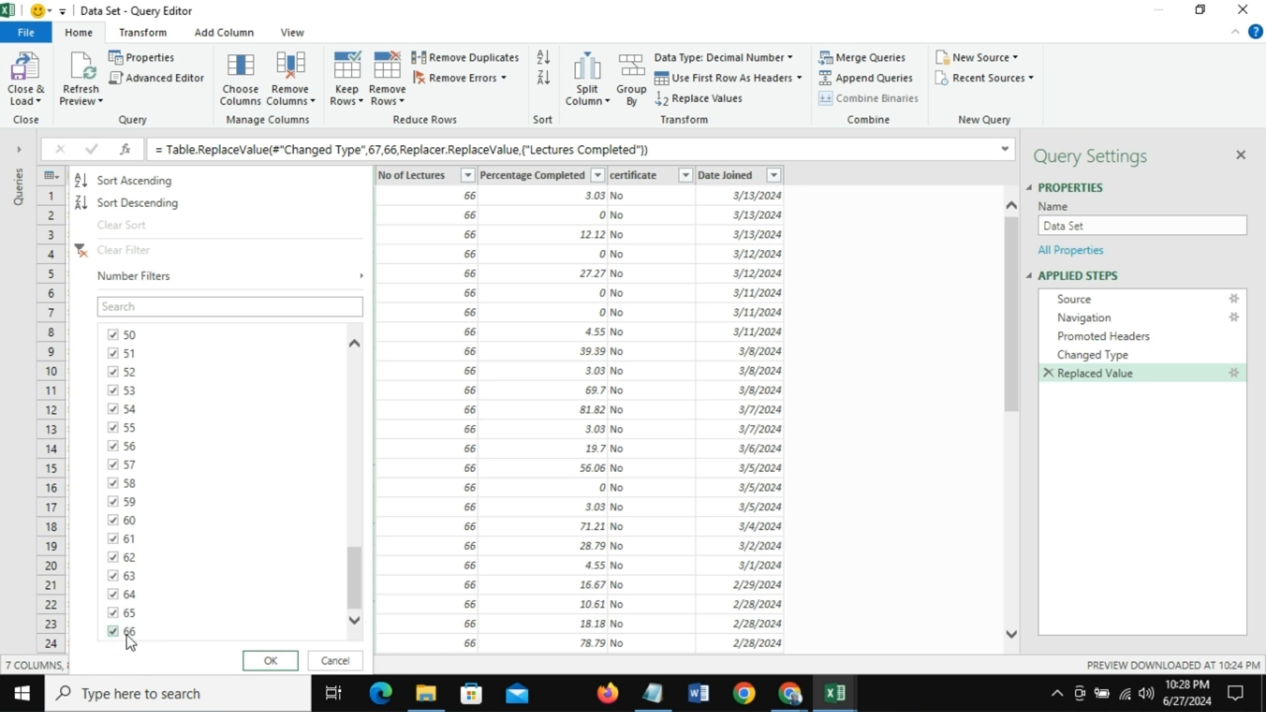
Step: Replace the value 101.52 with 100 in the Percentage Completed column, and check the end of its filter value list
left_click(335, 661)
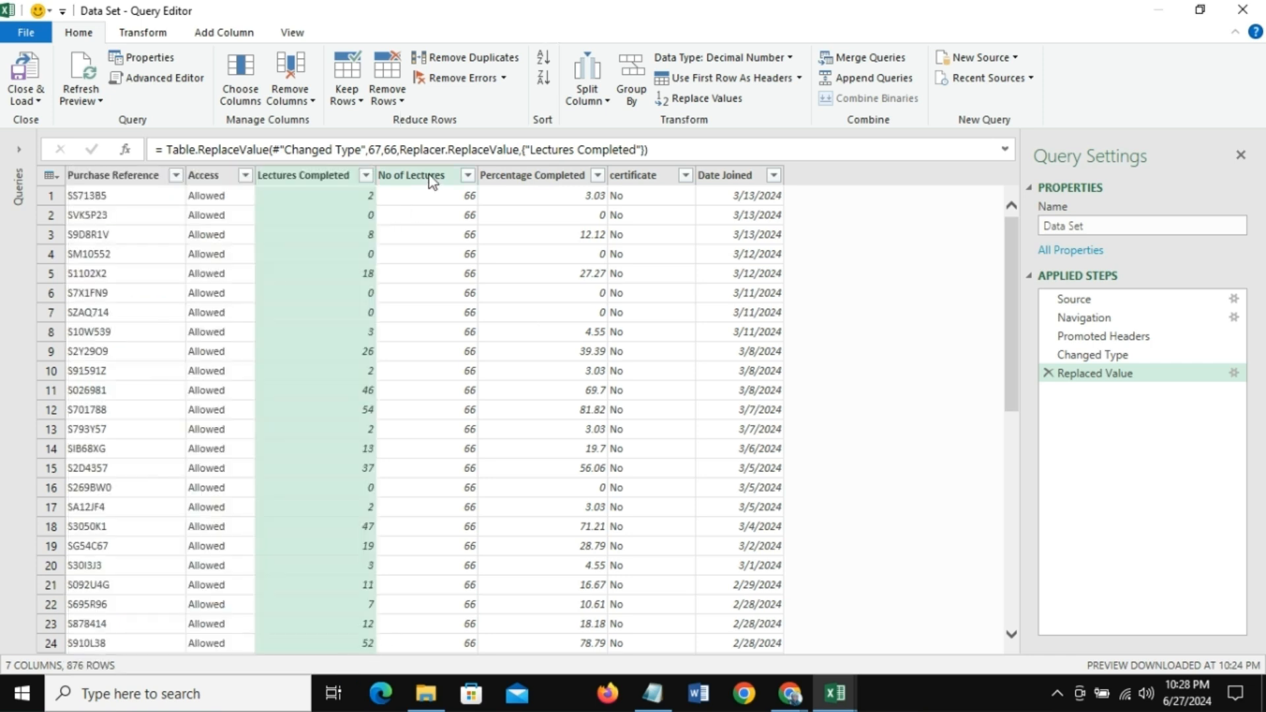
left_click(551, 176)
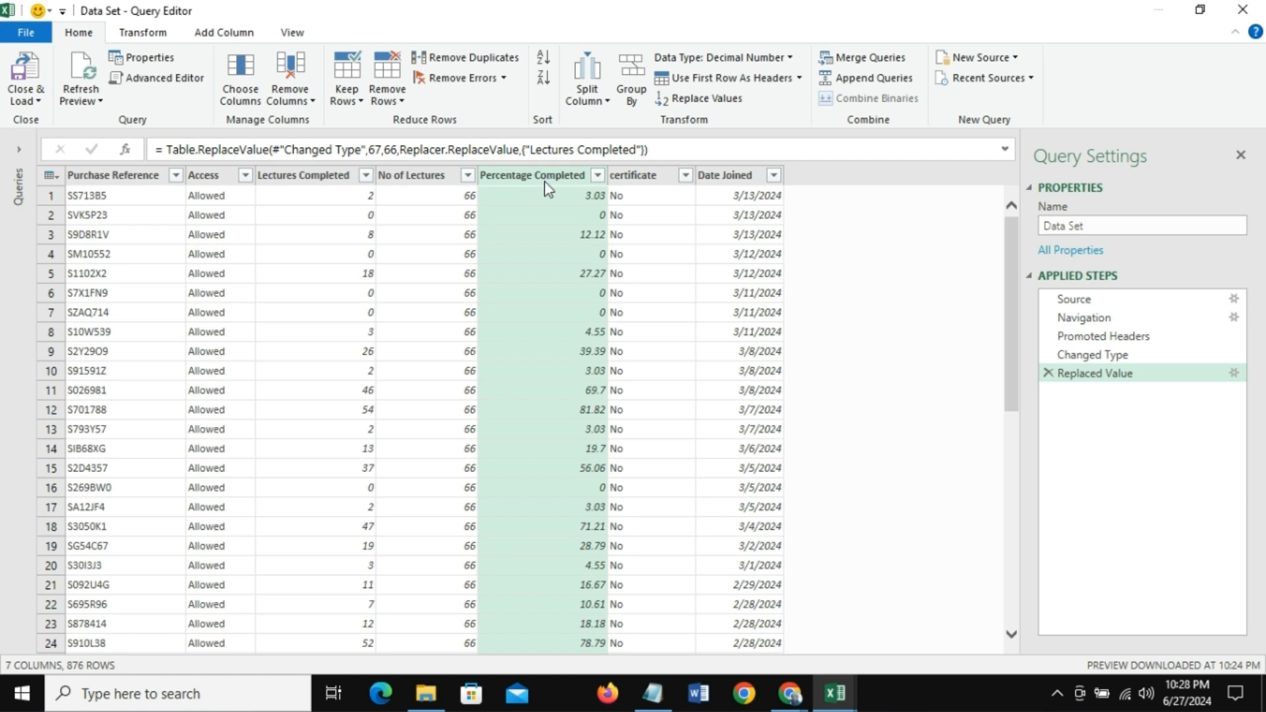
right_click(546, 189)
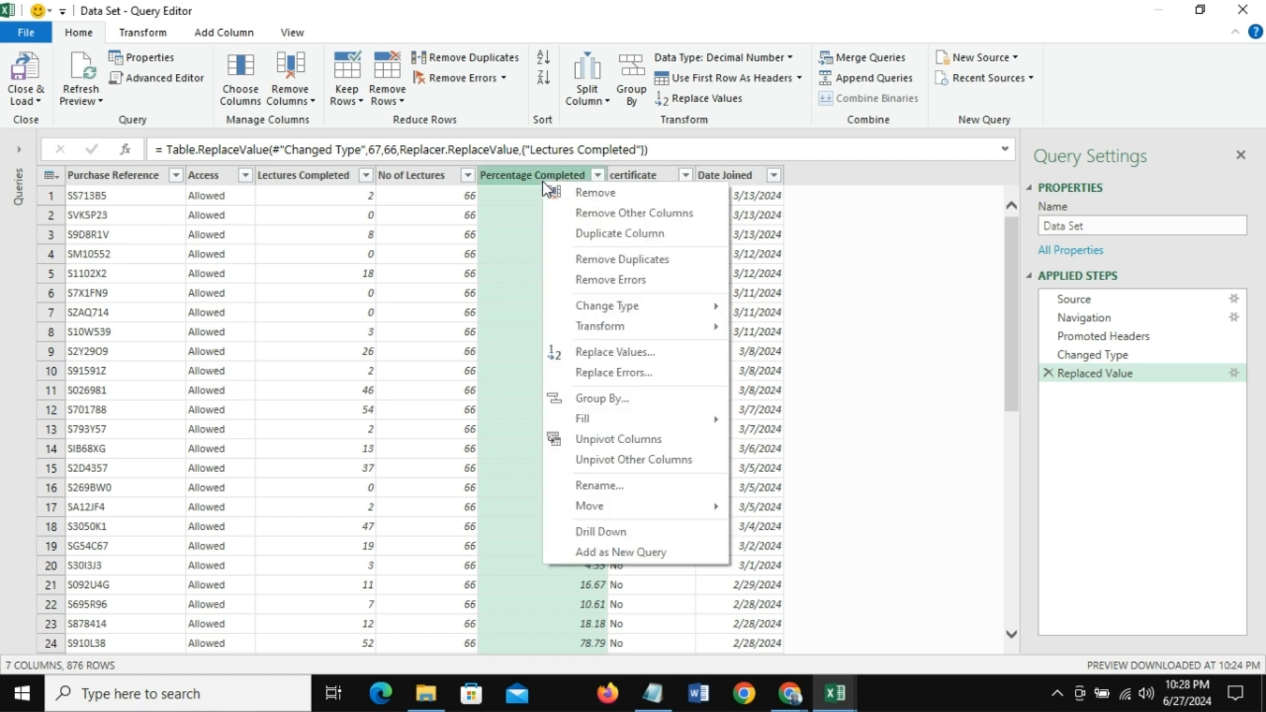
left_click(610, 351)
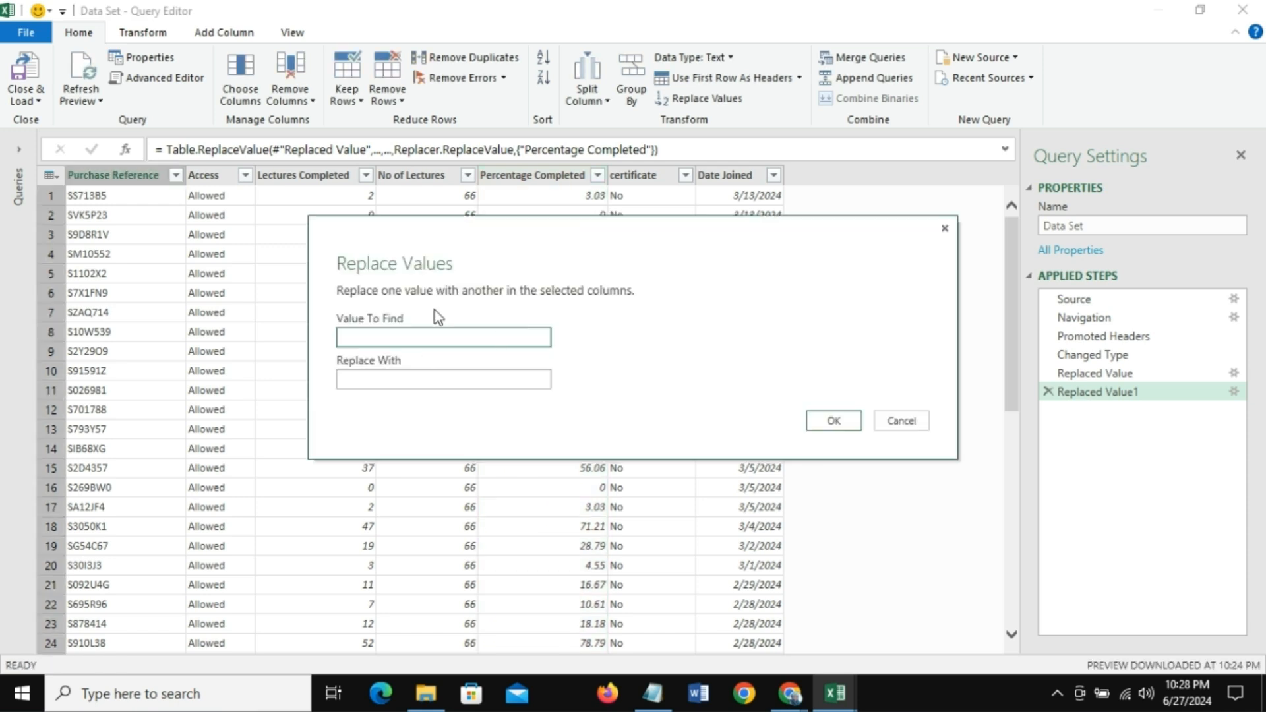
type("101.52")
left_click(396, 384)
type("100")
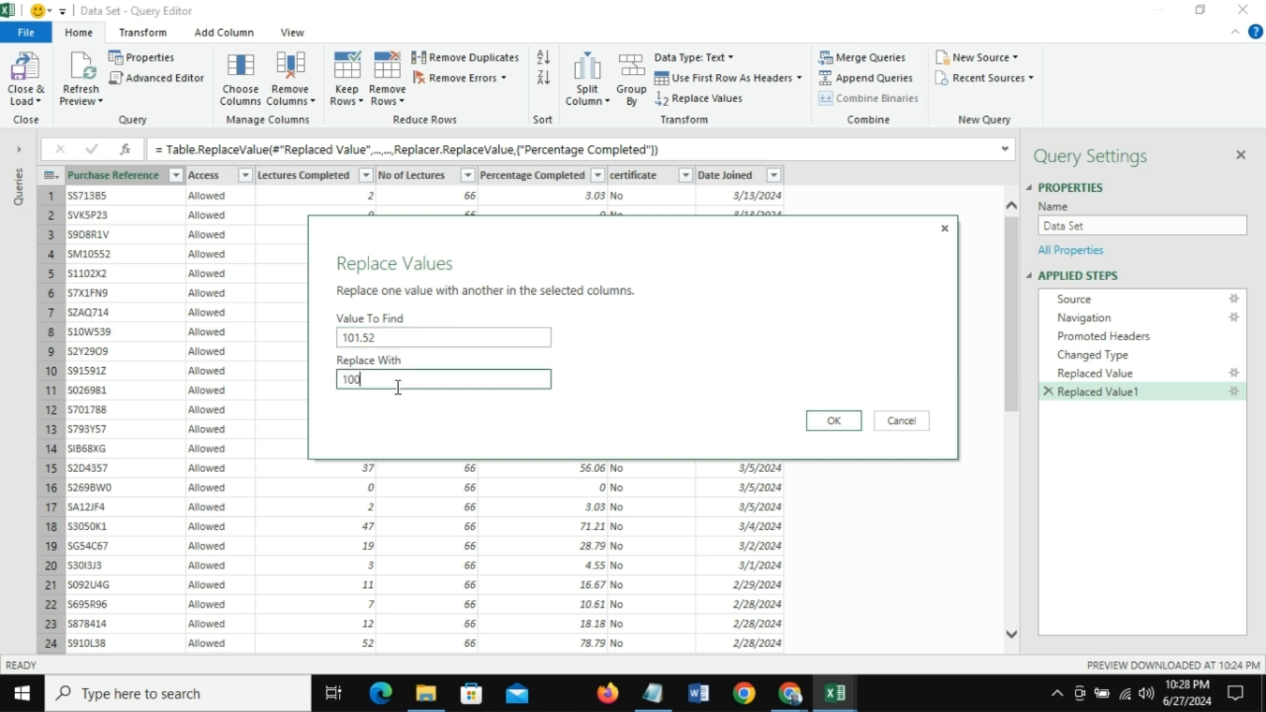
left_click(818, 425)
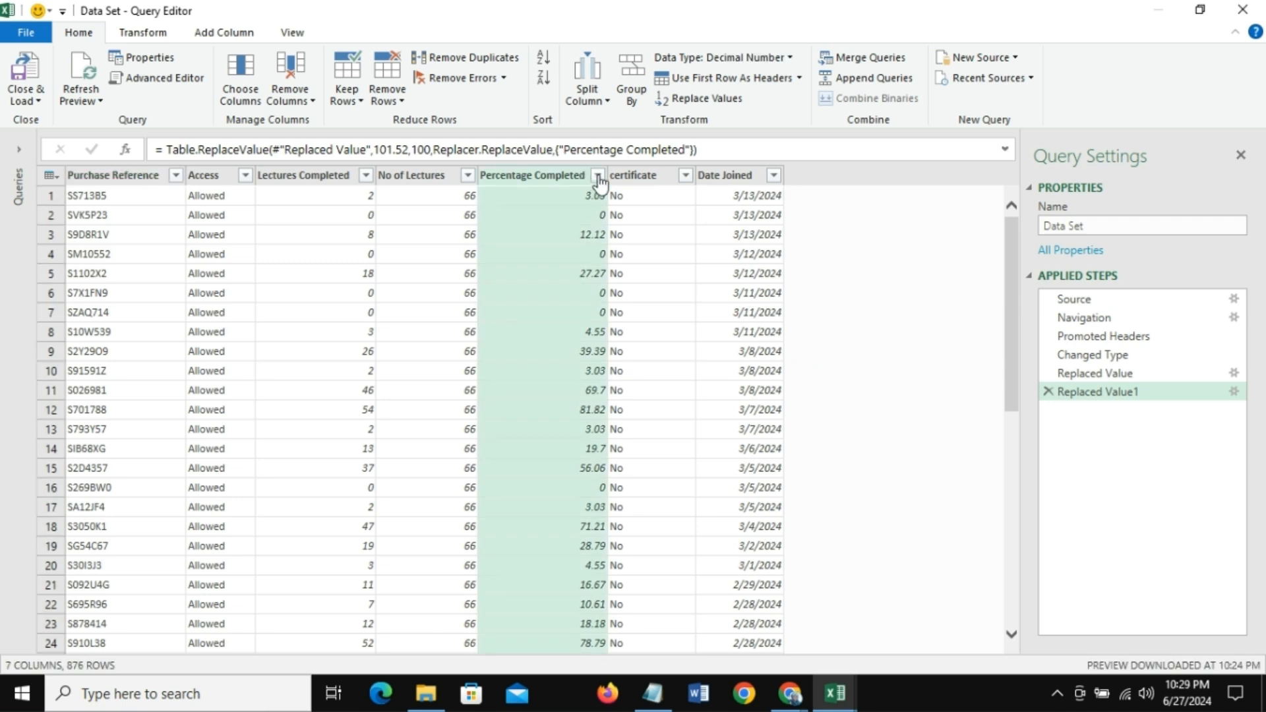
left_click(599, 175)
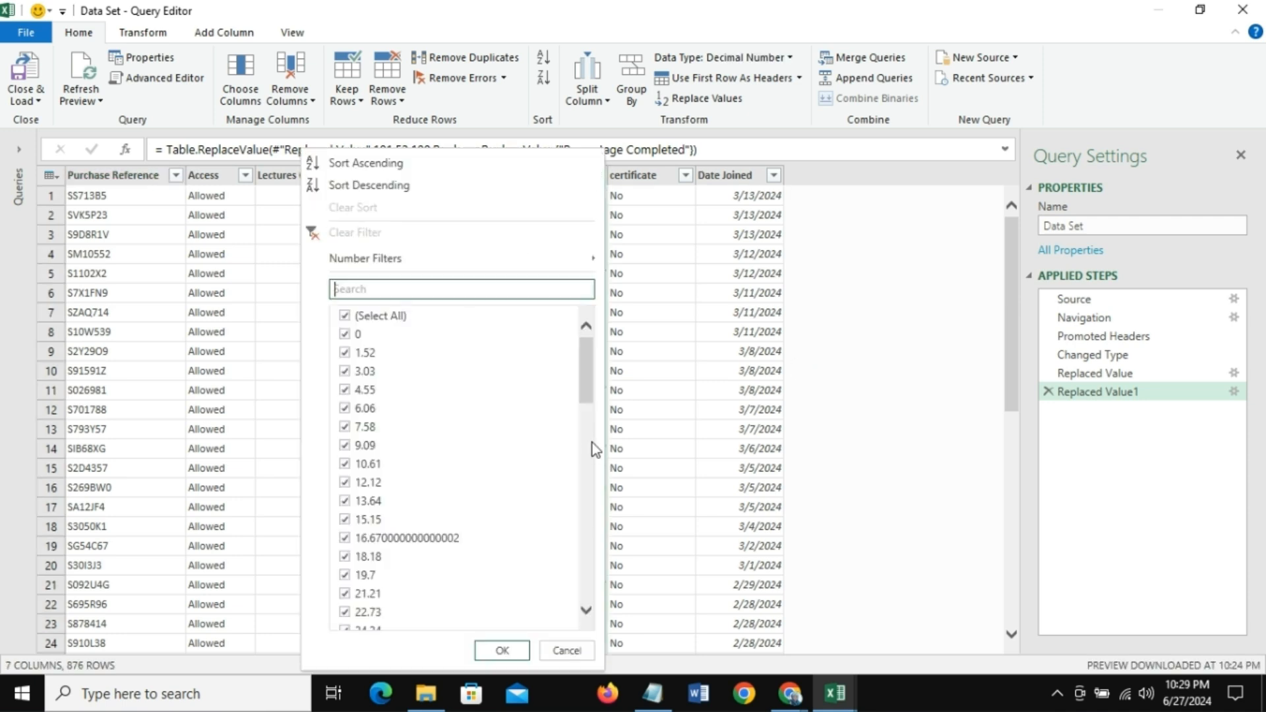
left_click_drag(585, 390, 589, 620)
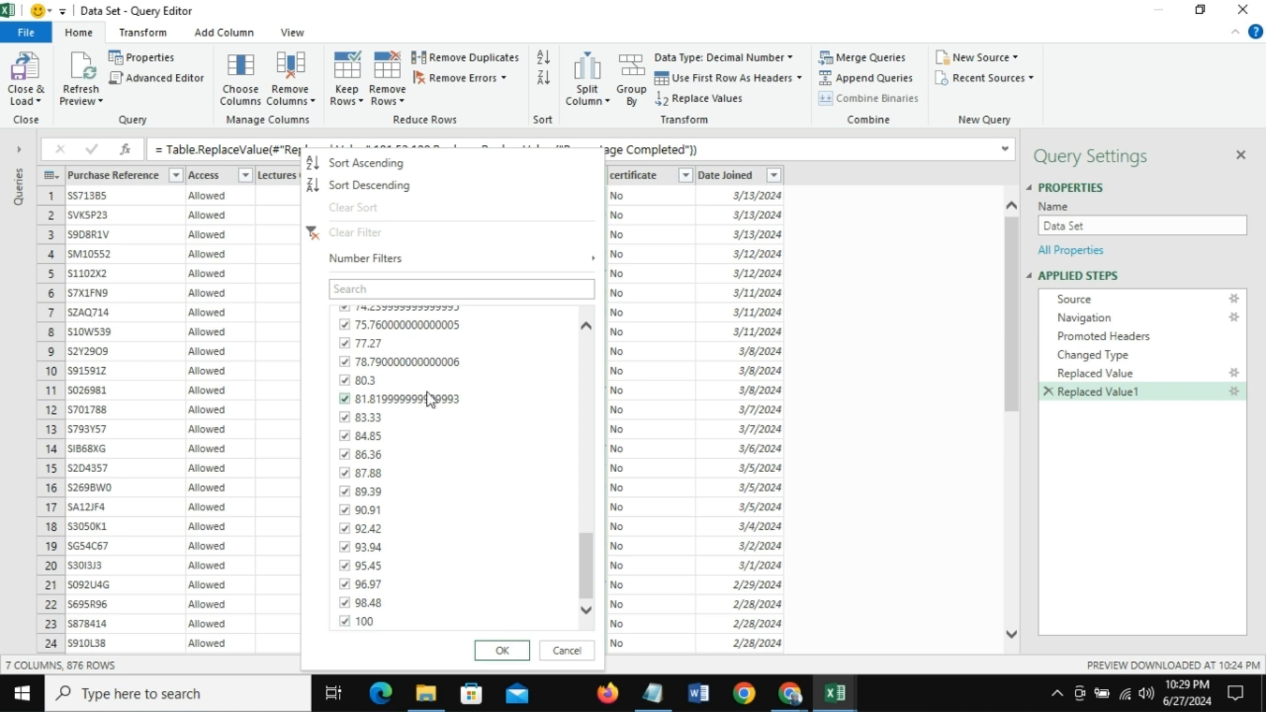
left_click(658, 559)
Step: Review the certificate and Date Joined columns, and the two applied value replacements with the columns they affect
left_click(656, 178)
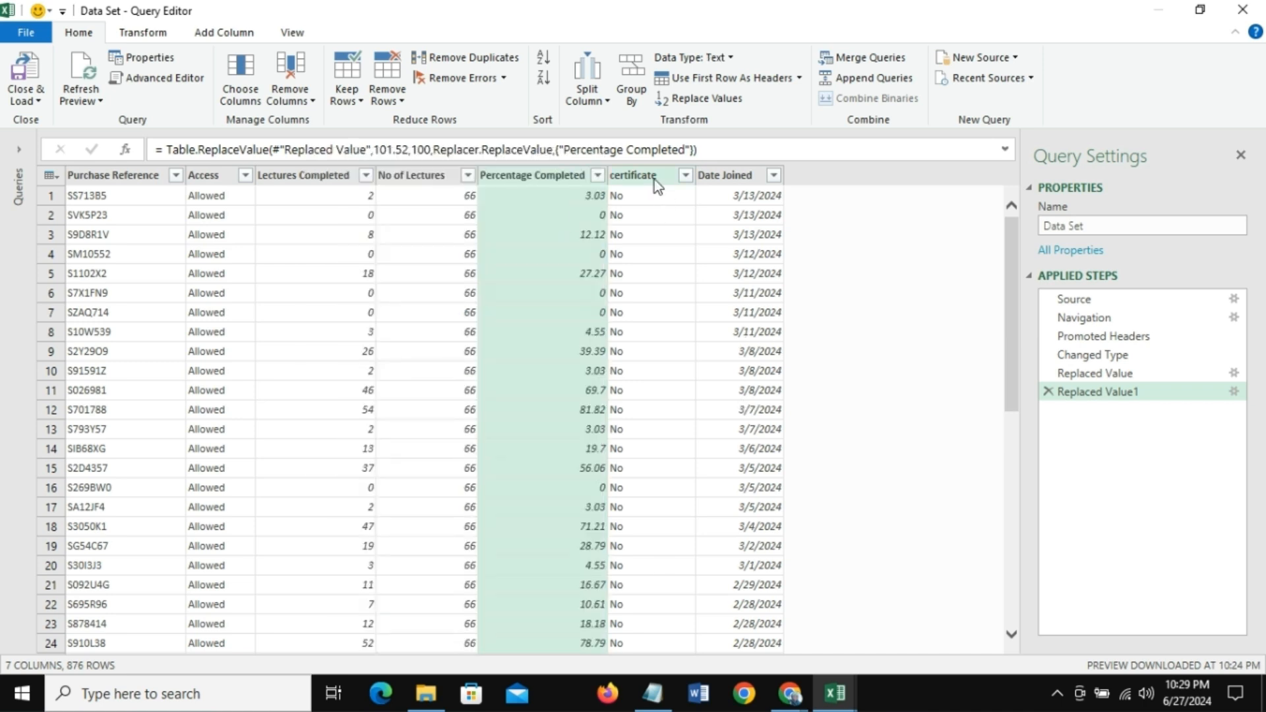
left_click(750, 175)
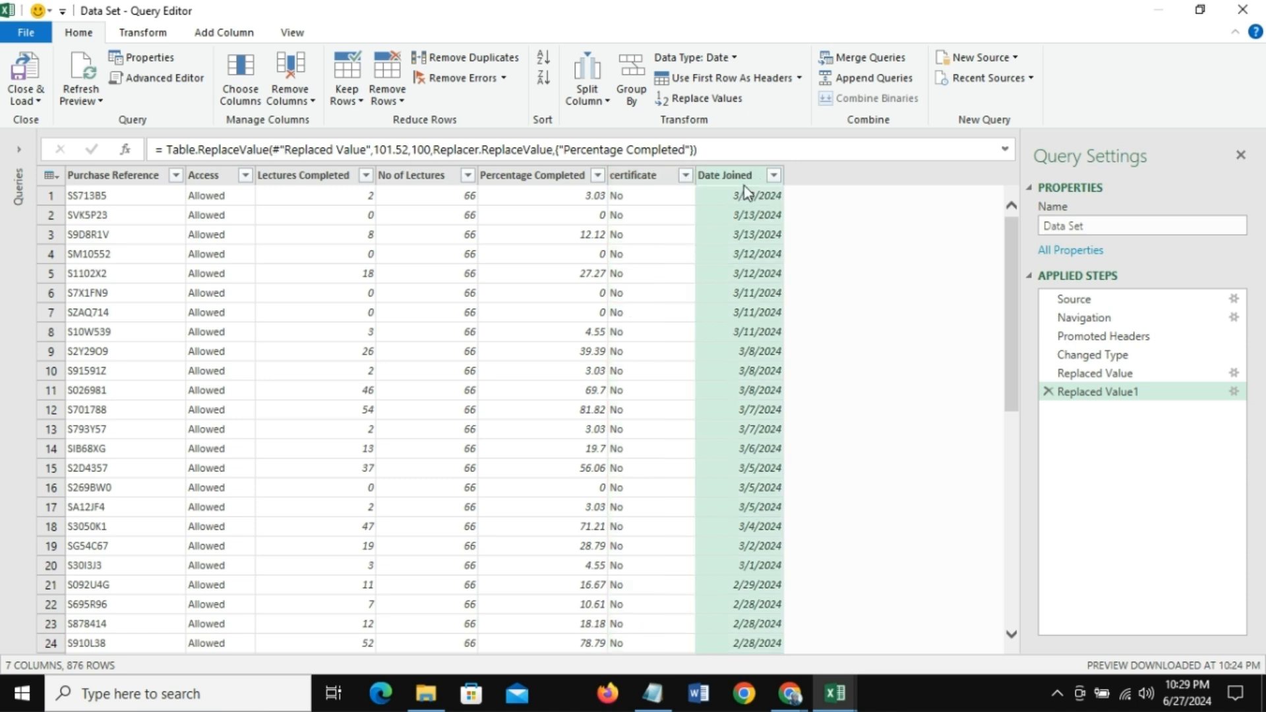
left_click(1108, 373)
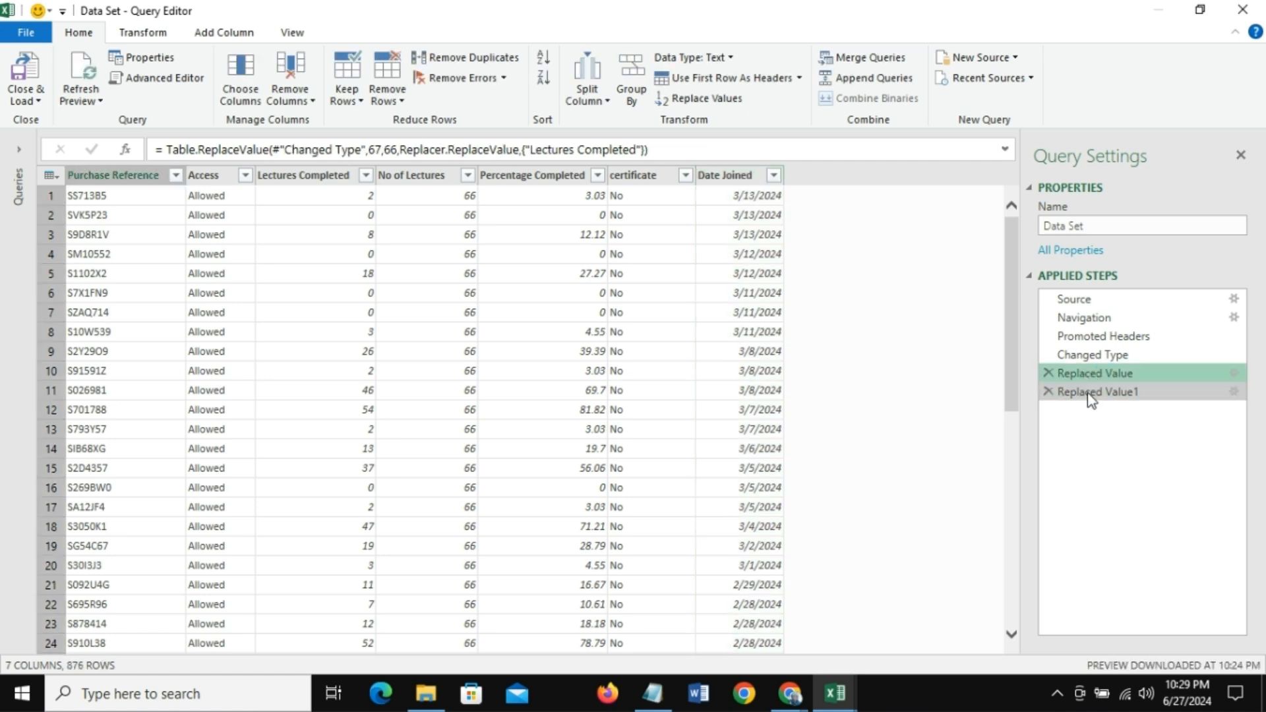
left_click(1092, 394)
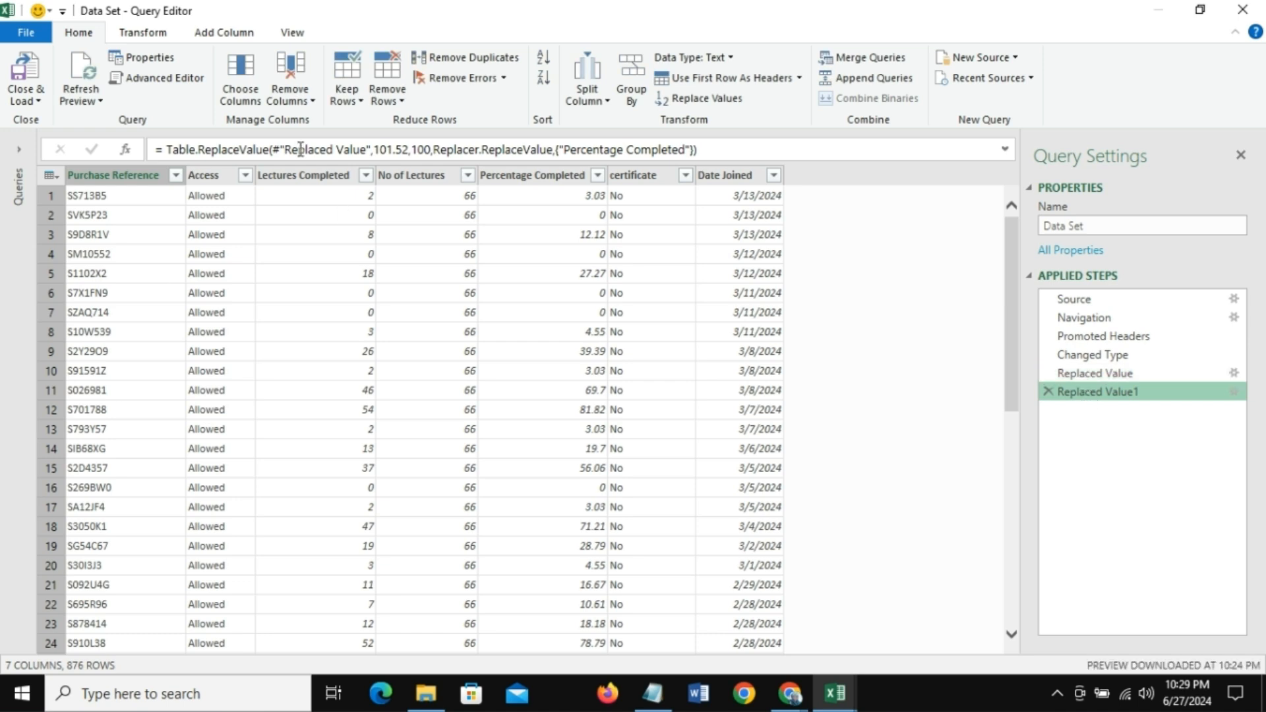
left_click(307, 176)
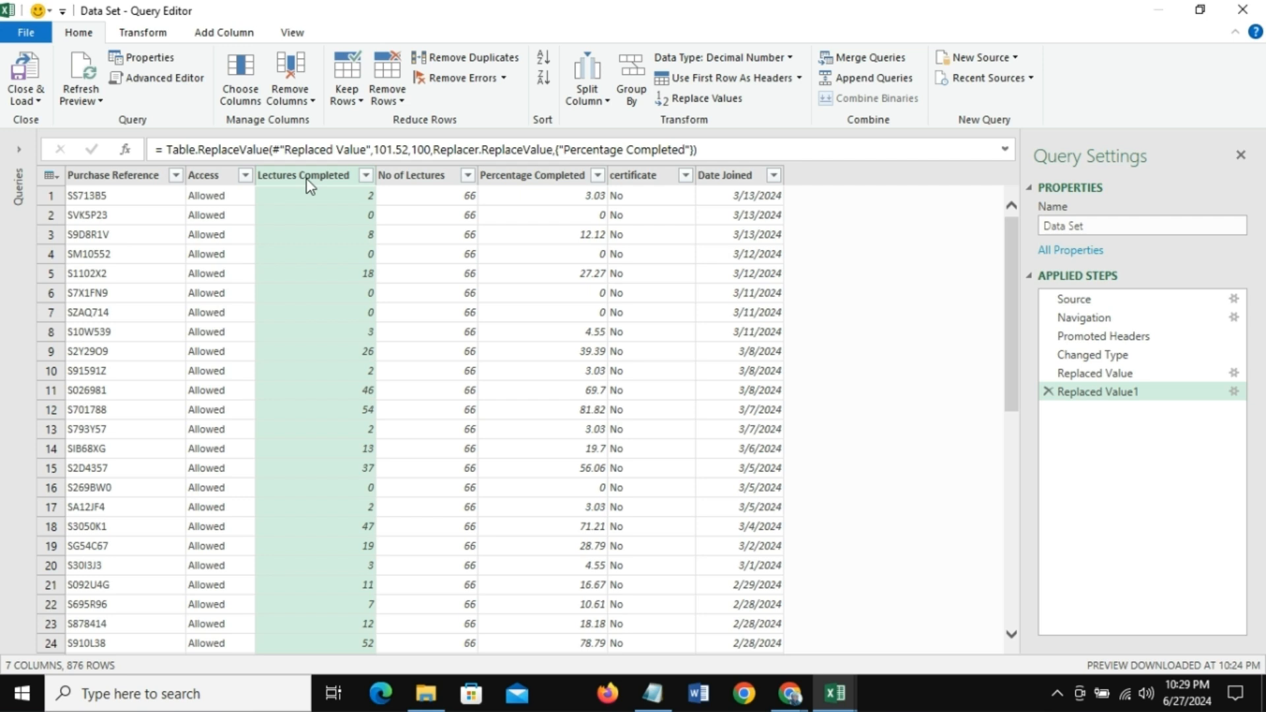
left_click(540, 179)
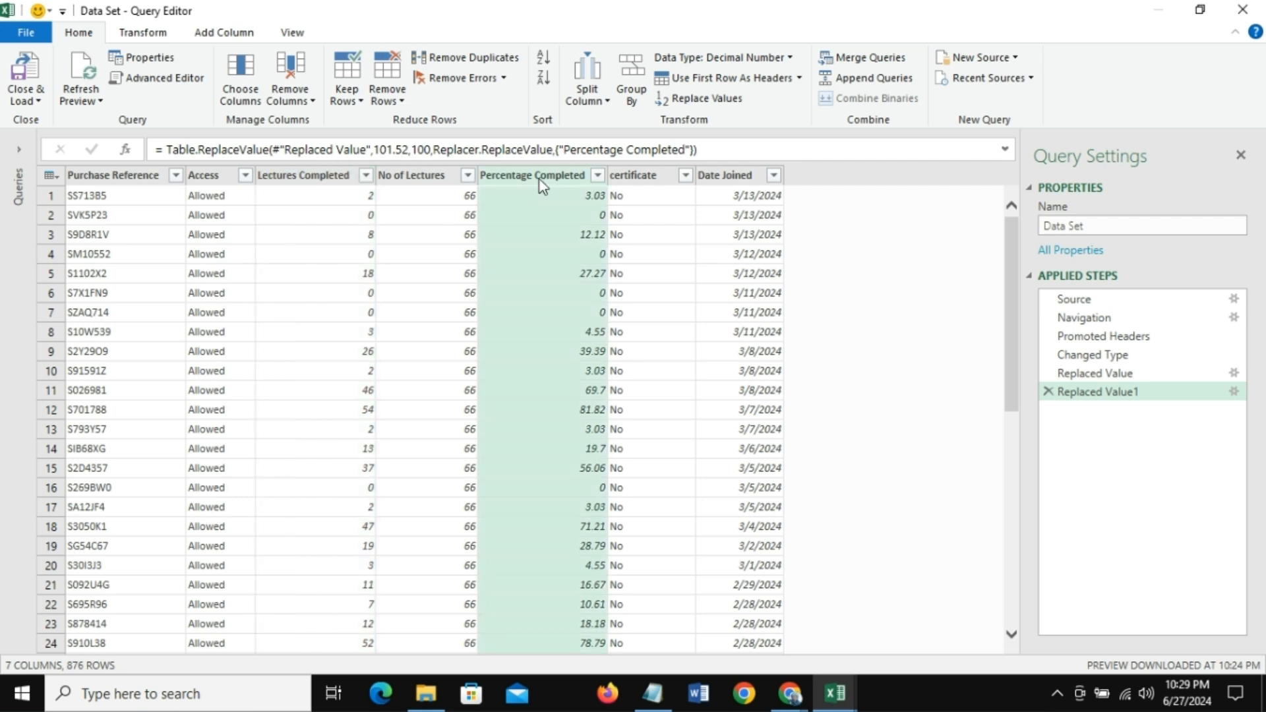
Step: Add a Year column extracted from the Date Joined column, and compare it with the original dates
left_click(726, 177)
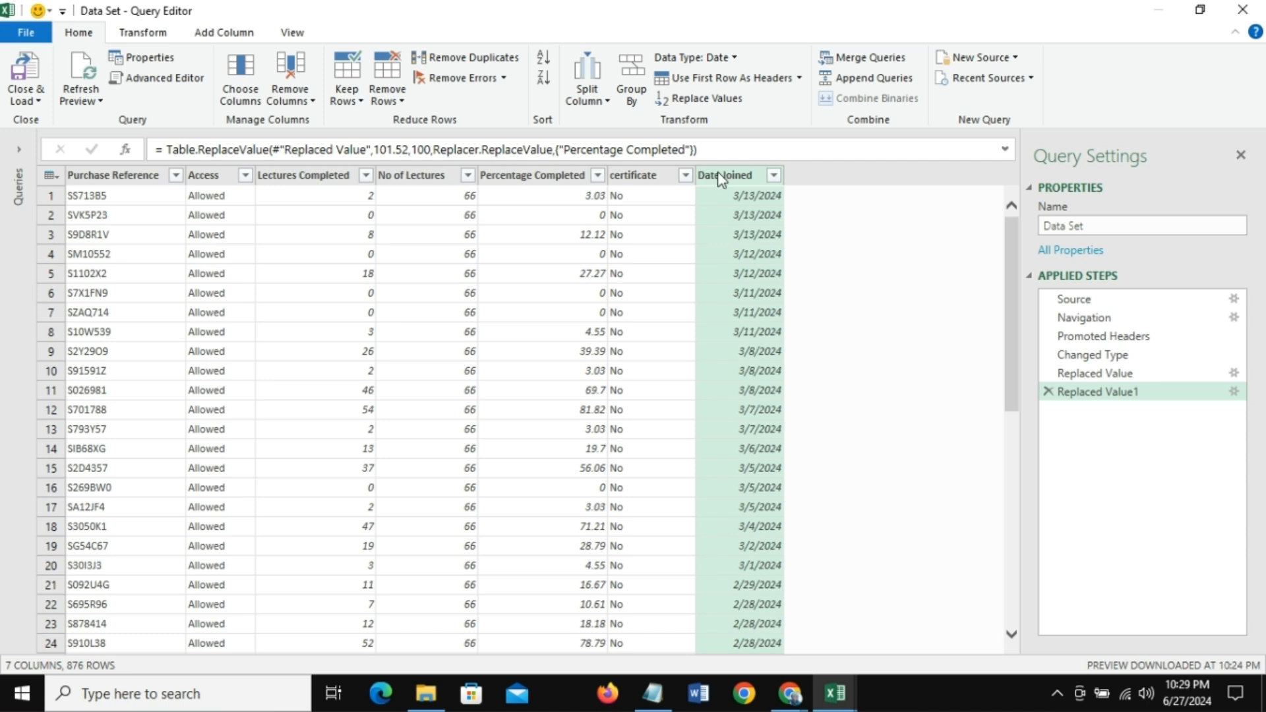
left_click(224, 33)
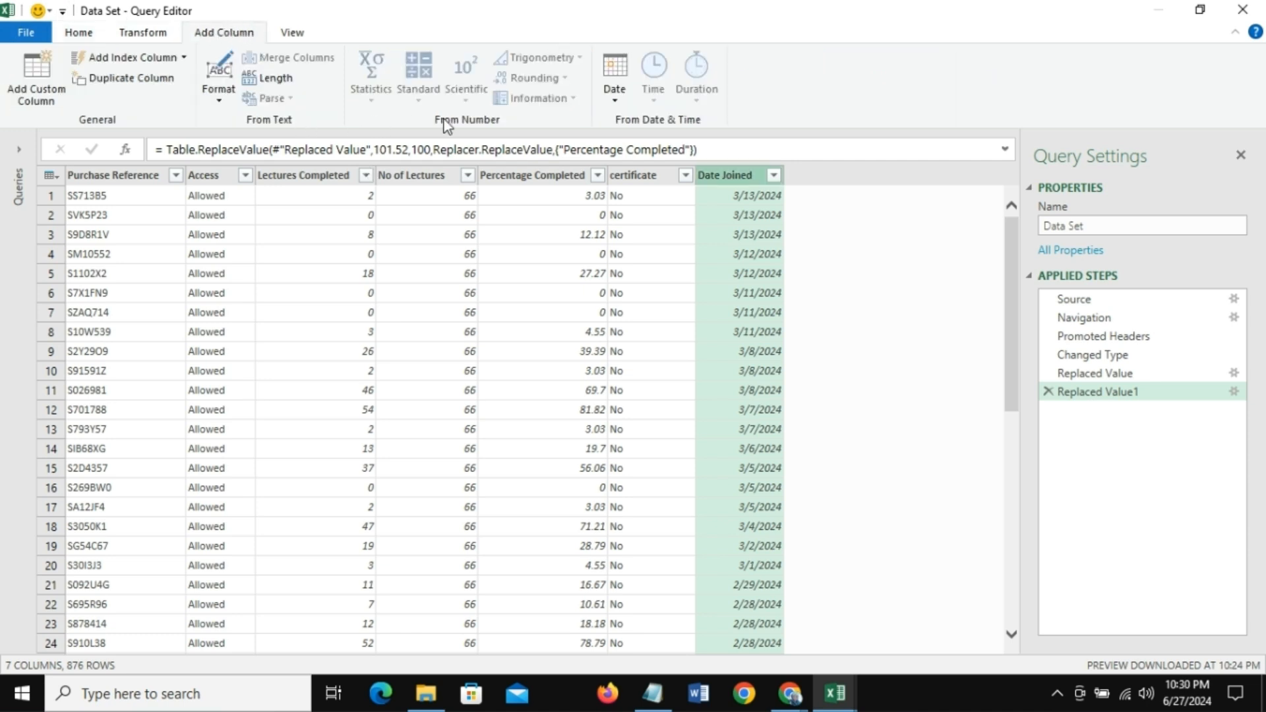
left_click(615, 100)
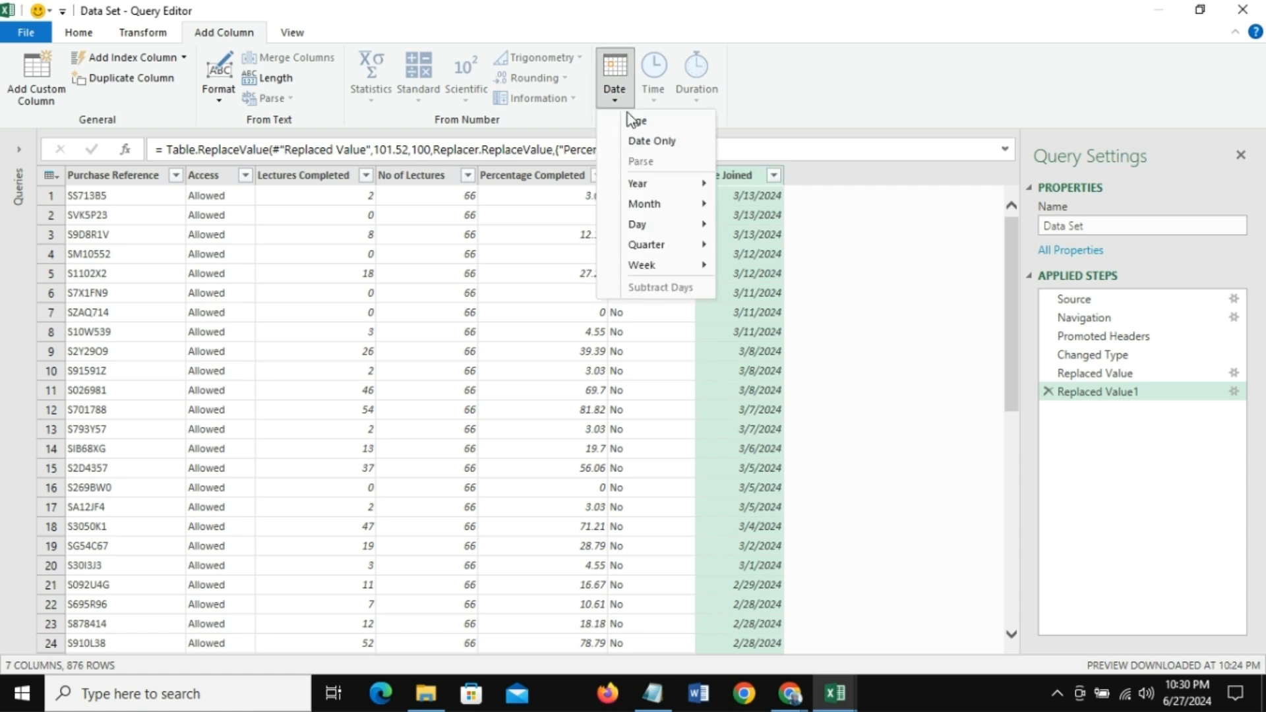
mouse_move(643, 187)
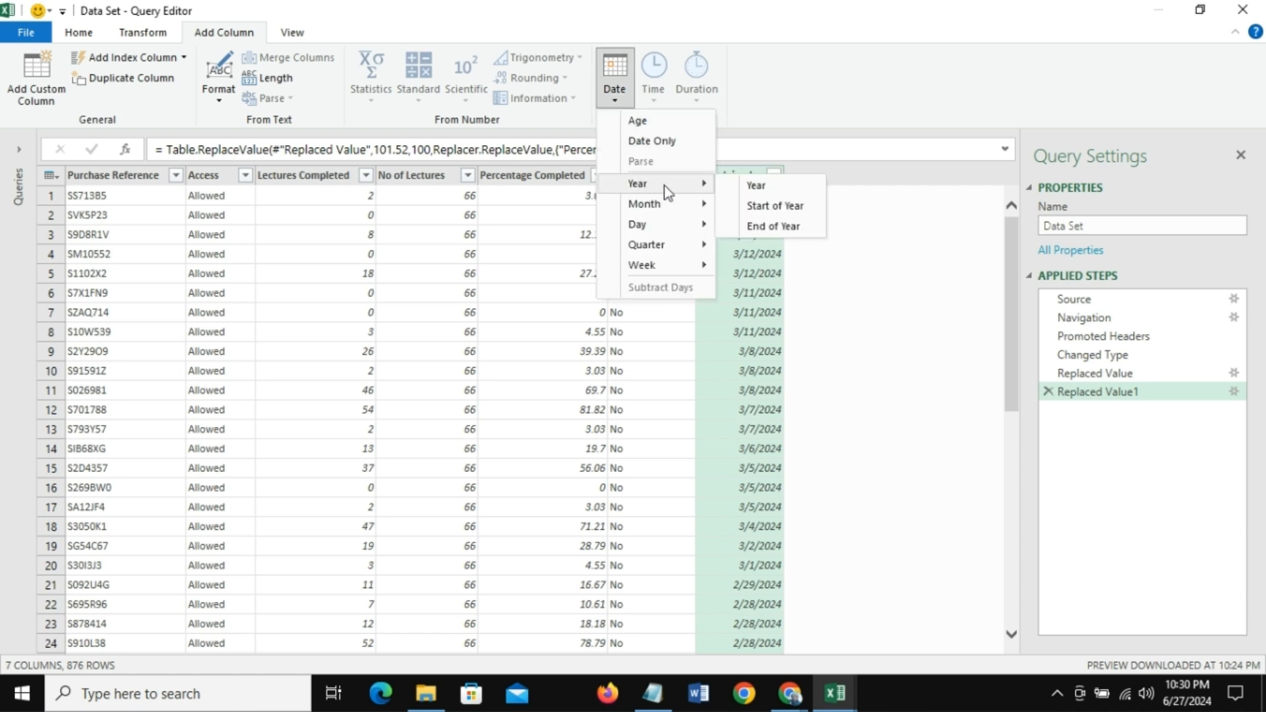
left_click(758, 186)
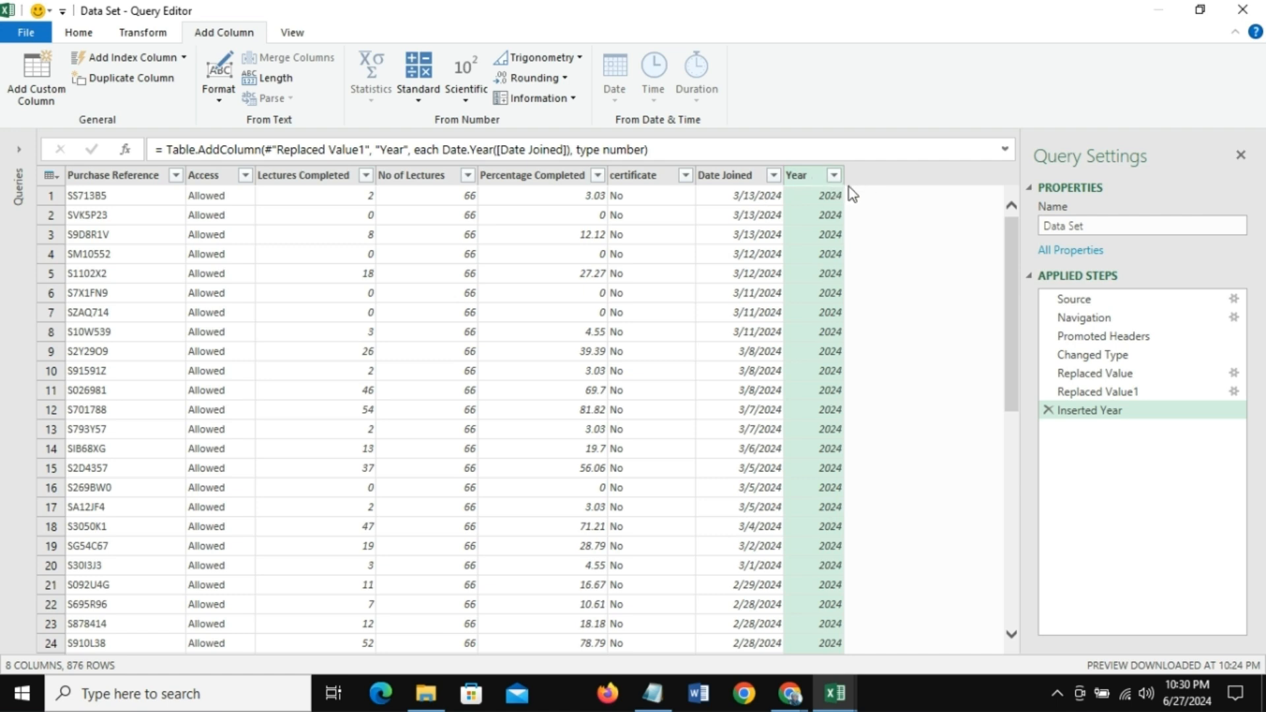
left_click(733, 177)
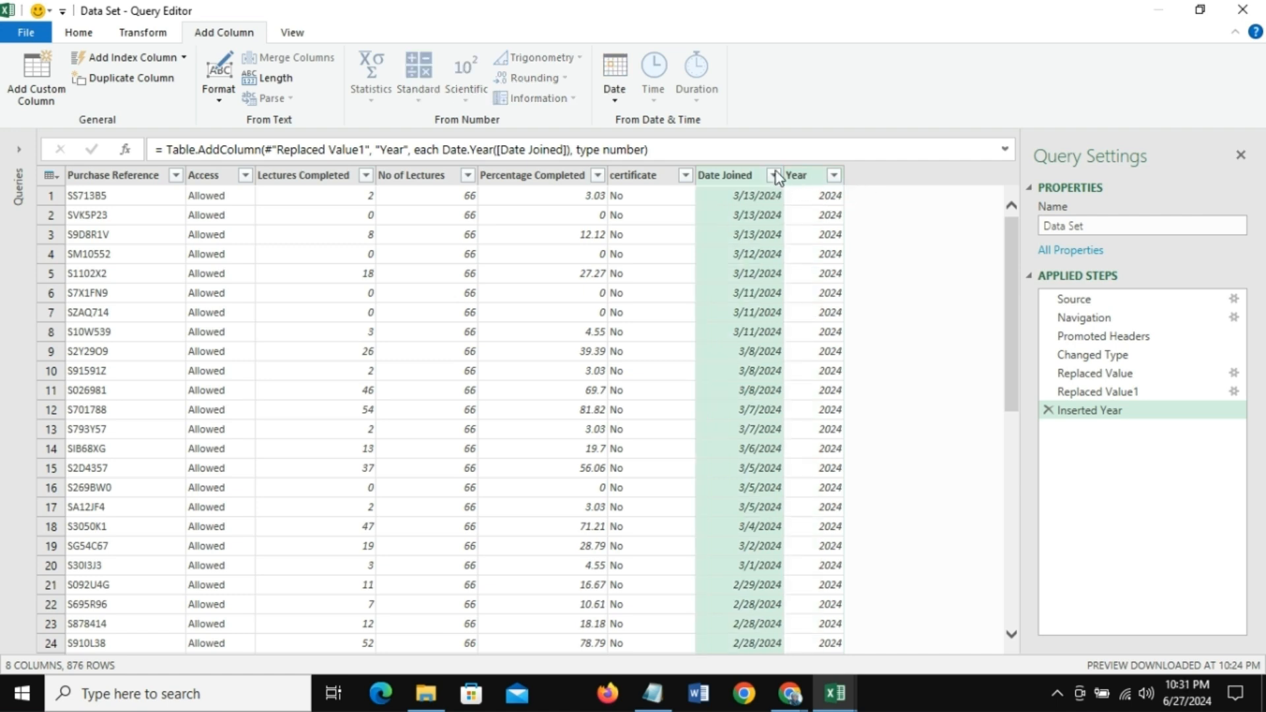
left_click(811, 176)
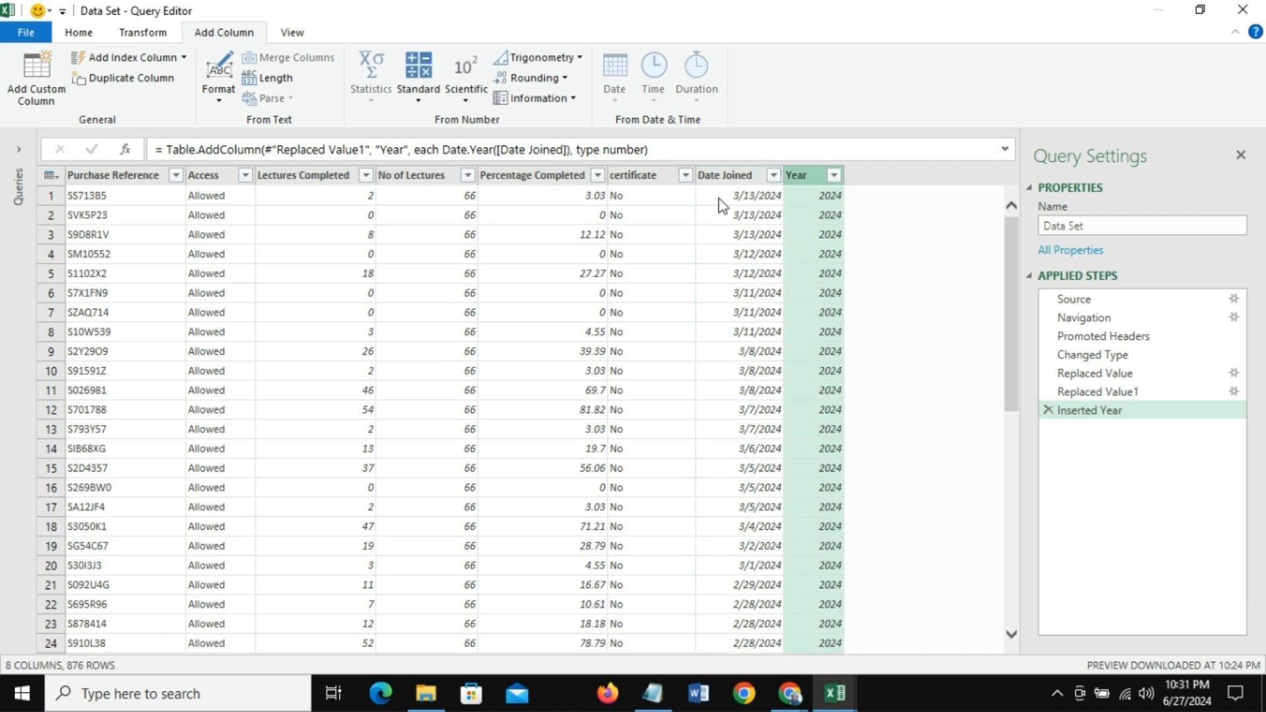
left_click(711, 181)
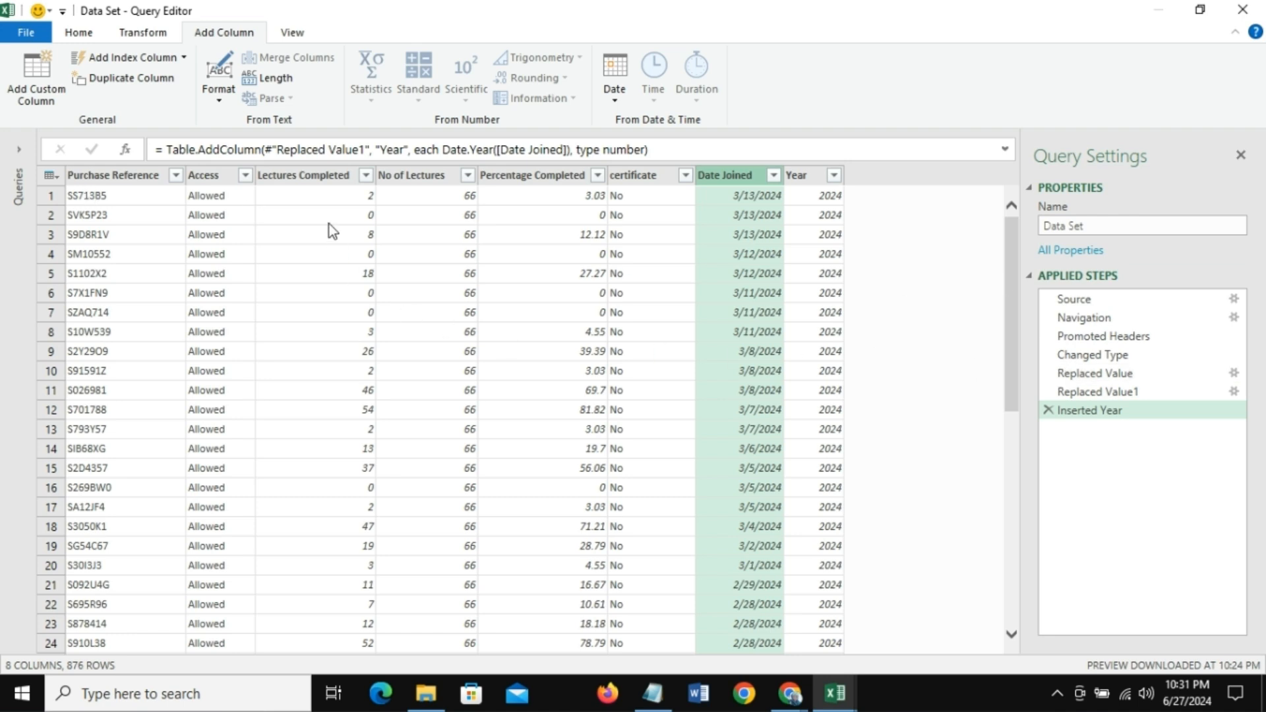
left_click(820, 175)
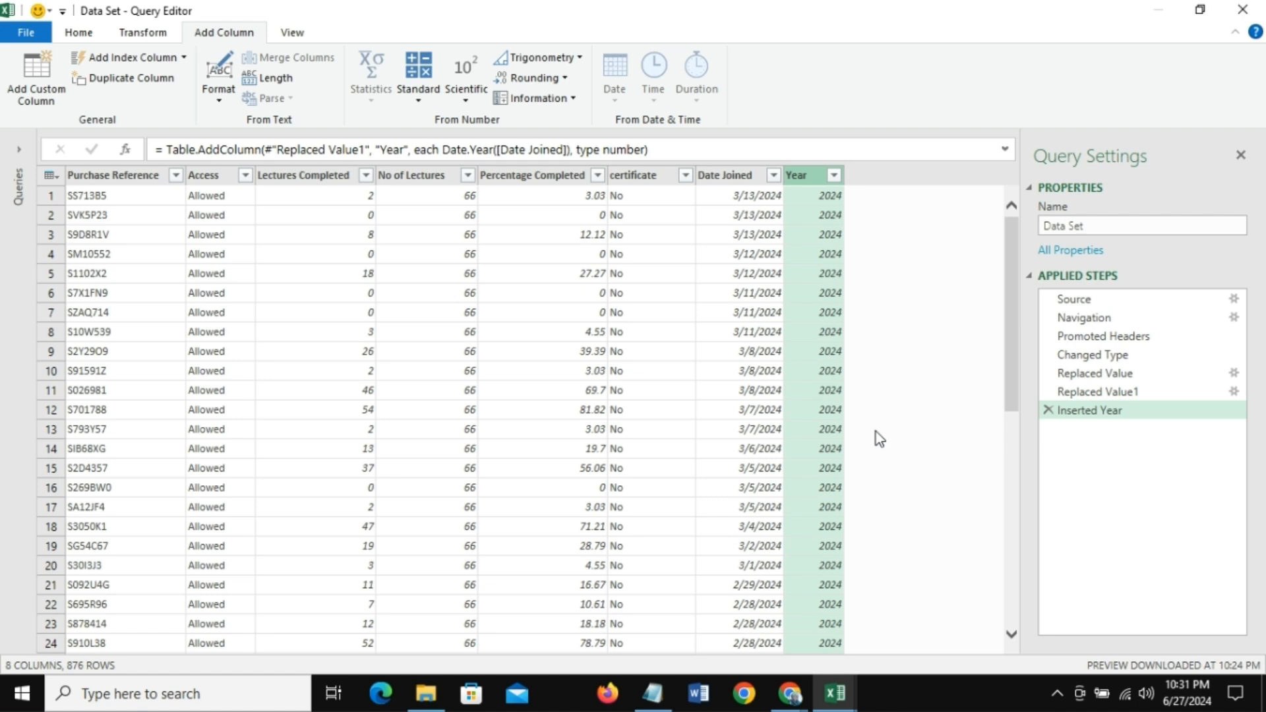
Step: Close the Query Editor and load the cleaned Data Set query into a worksheet table, dismissing the Workbook Queries pane
left_click(79, 33)
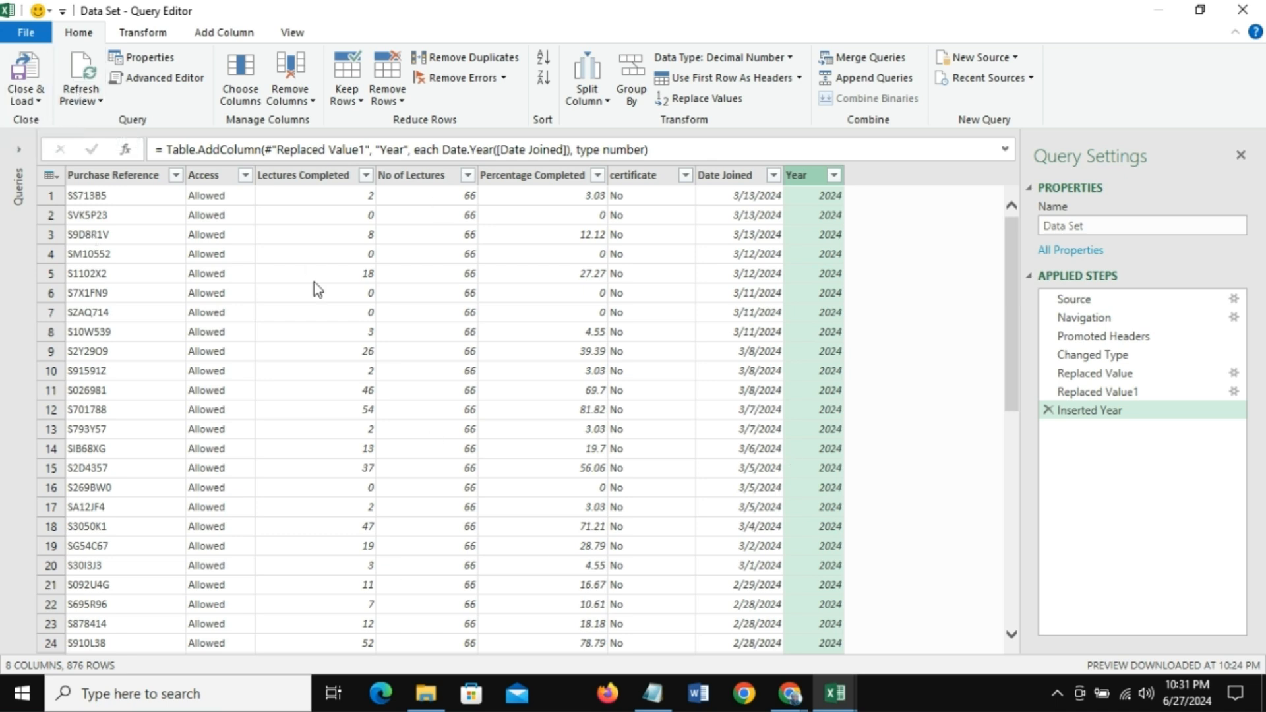
left_click(38, 101)
left_click(59, 122)
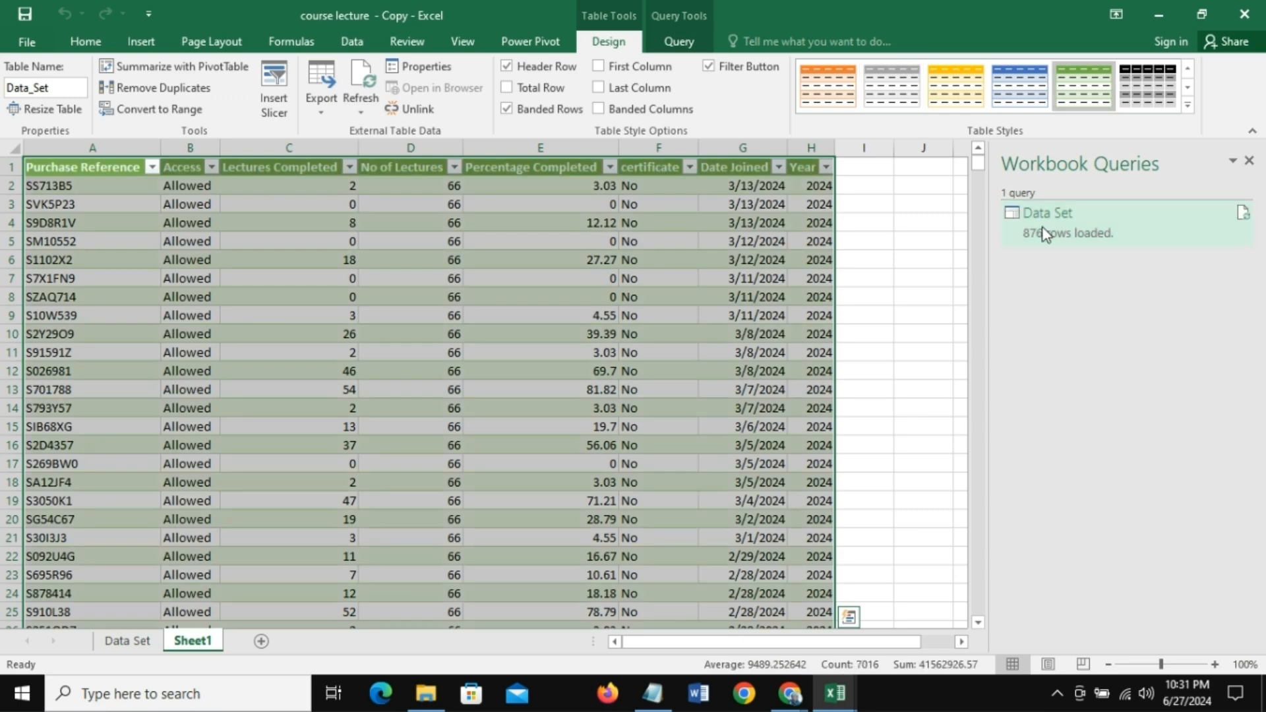
left_click(353, 263)
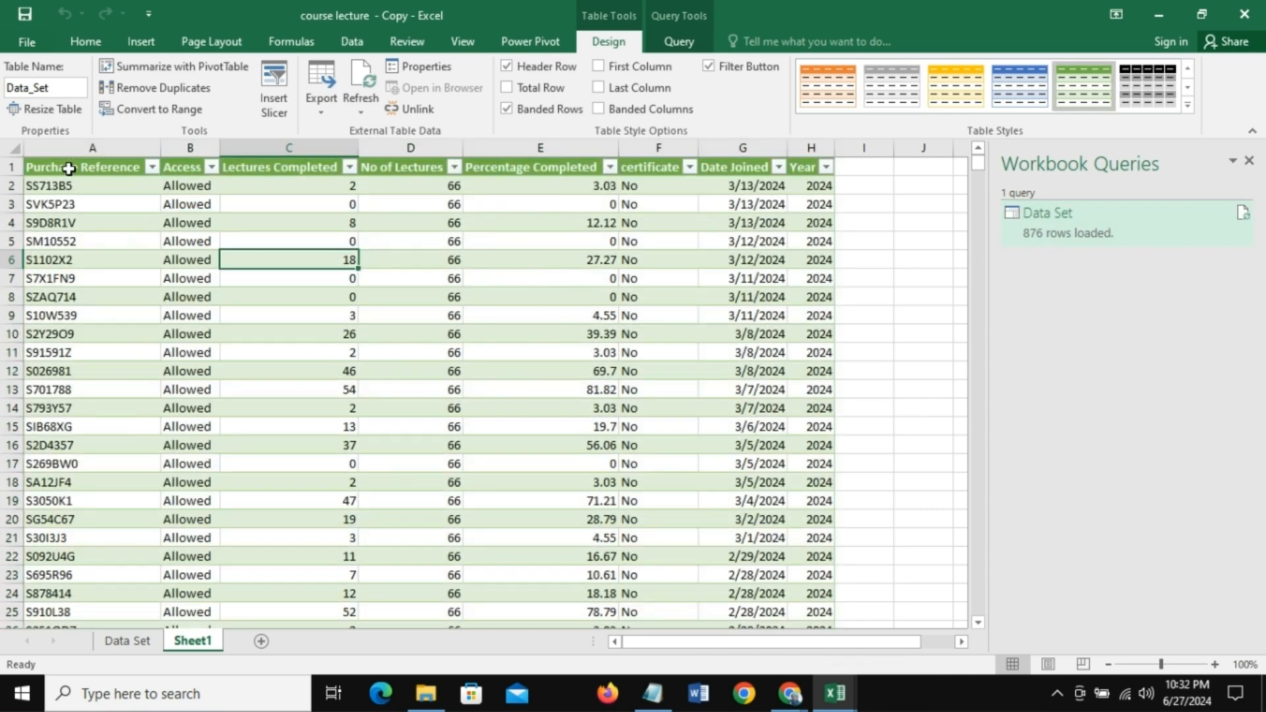
left_click_drag(68, 168, 793, 428)
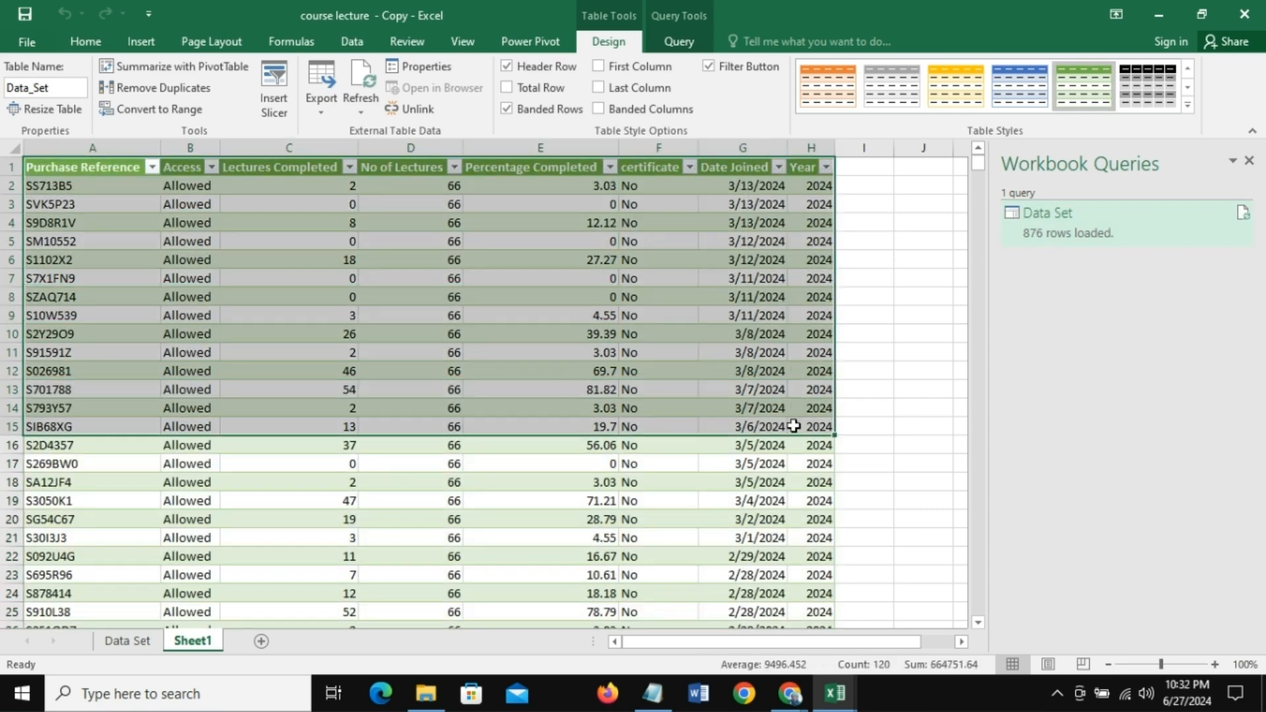
left_click(308, 514)
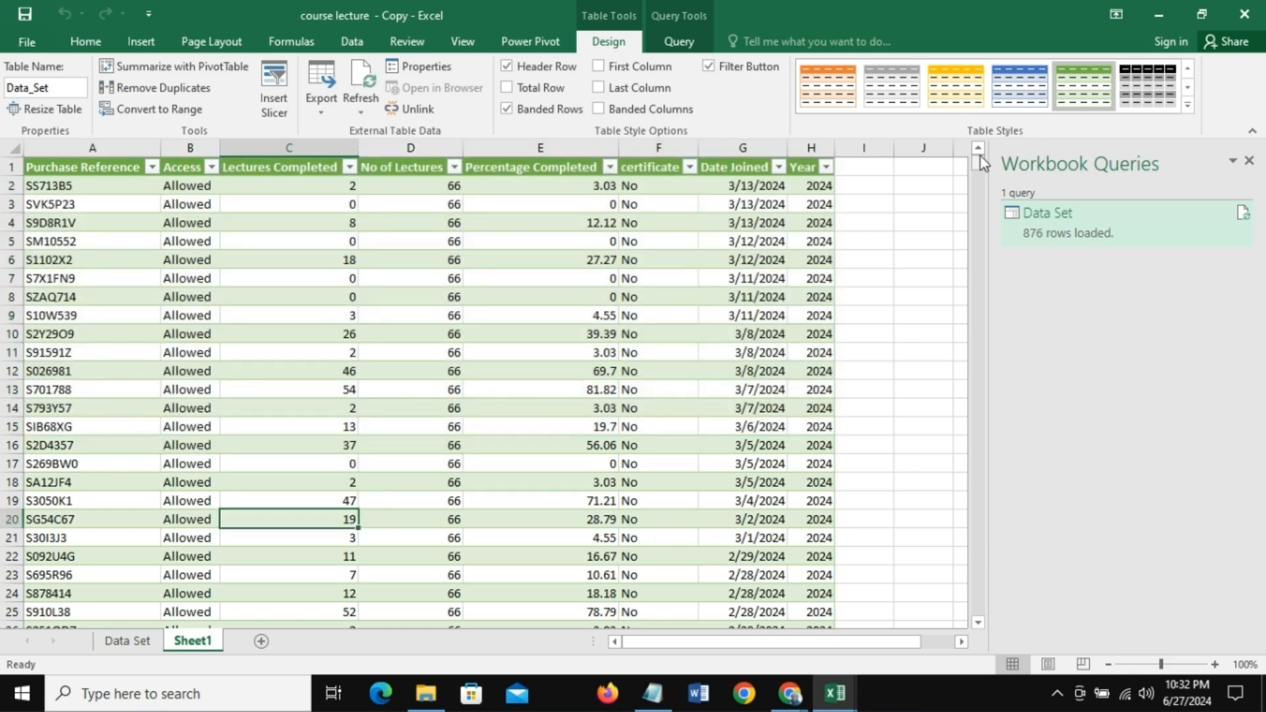
left_click(1249, 161)
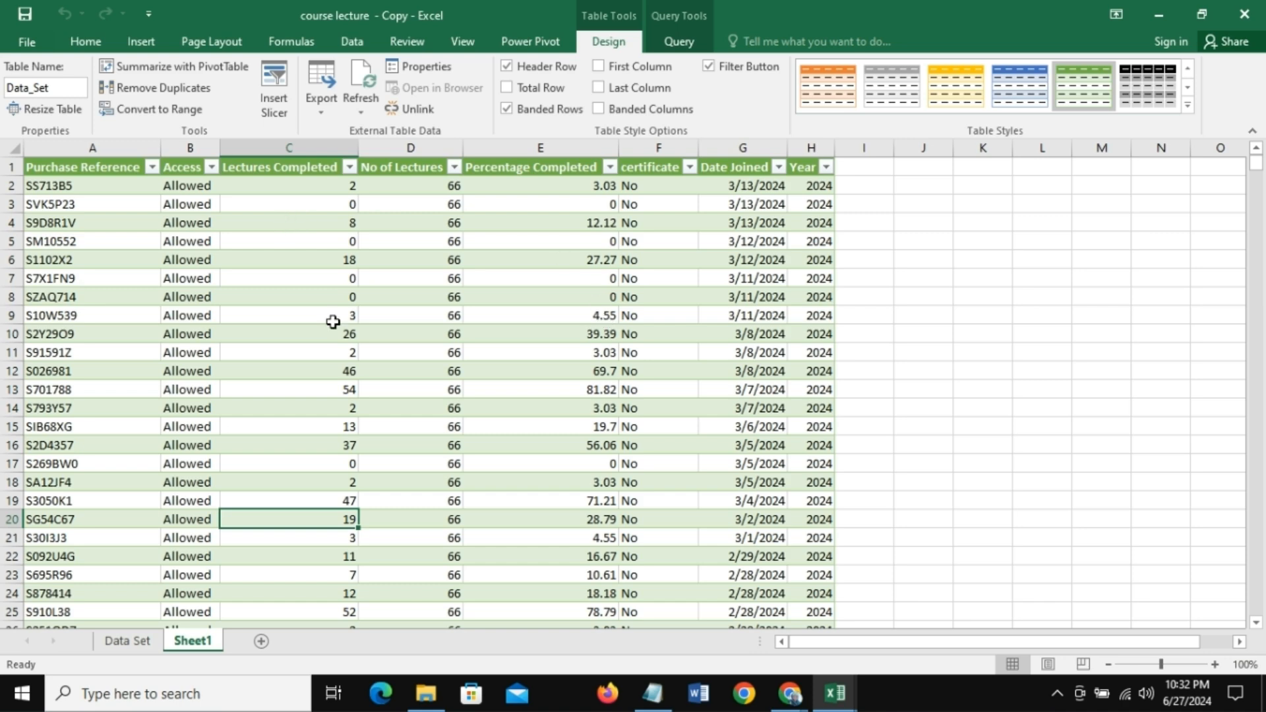
left_click(519, 359)
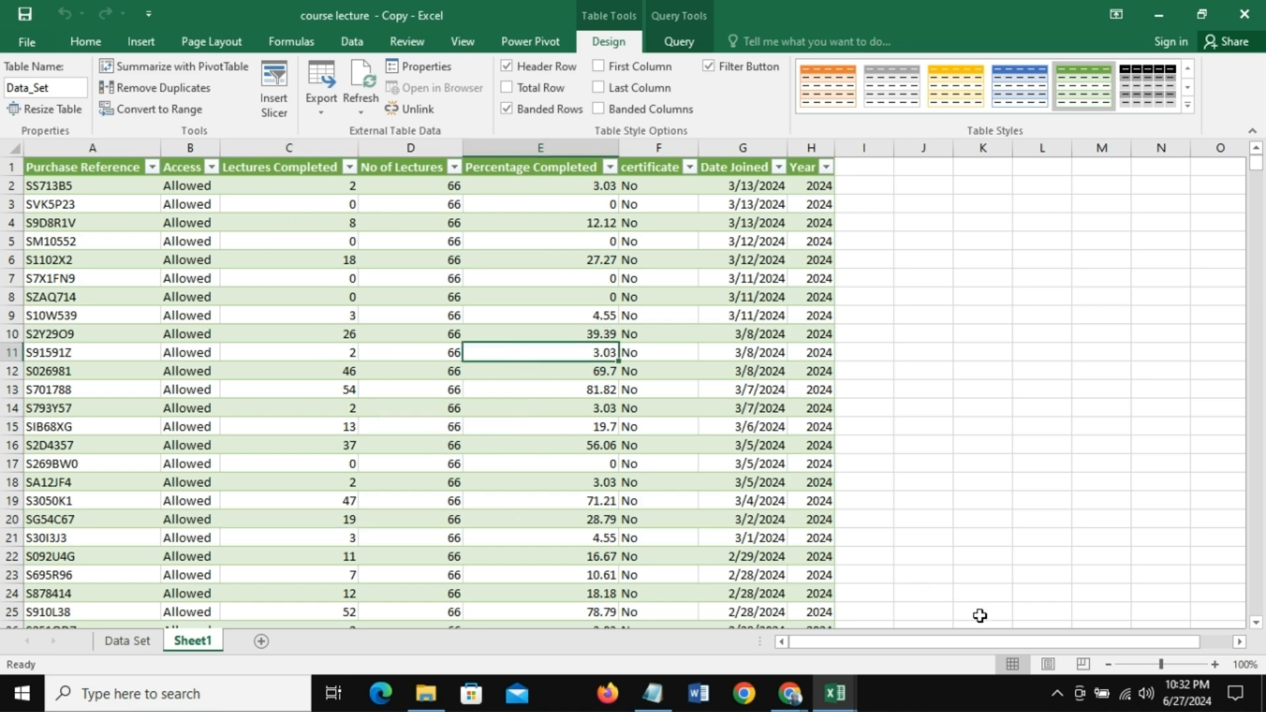
Step: Rename Sheet1, which holds the loaded query table, as "Course Dataset"
left_click(69, 227)
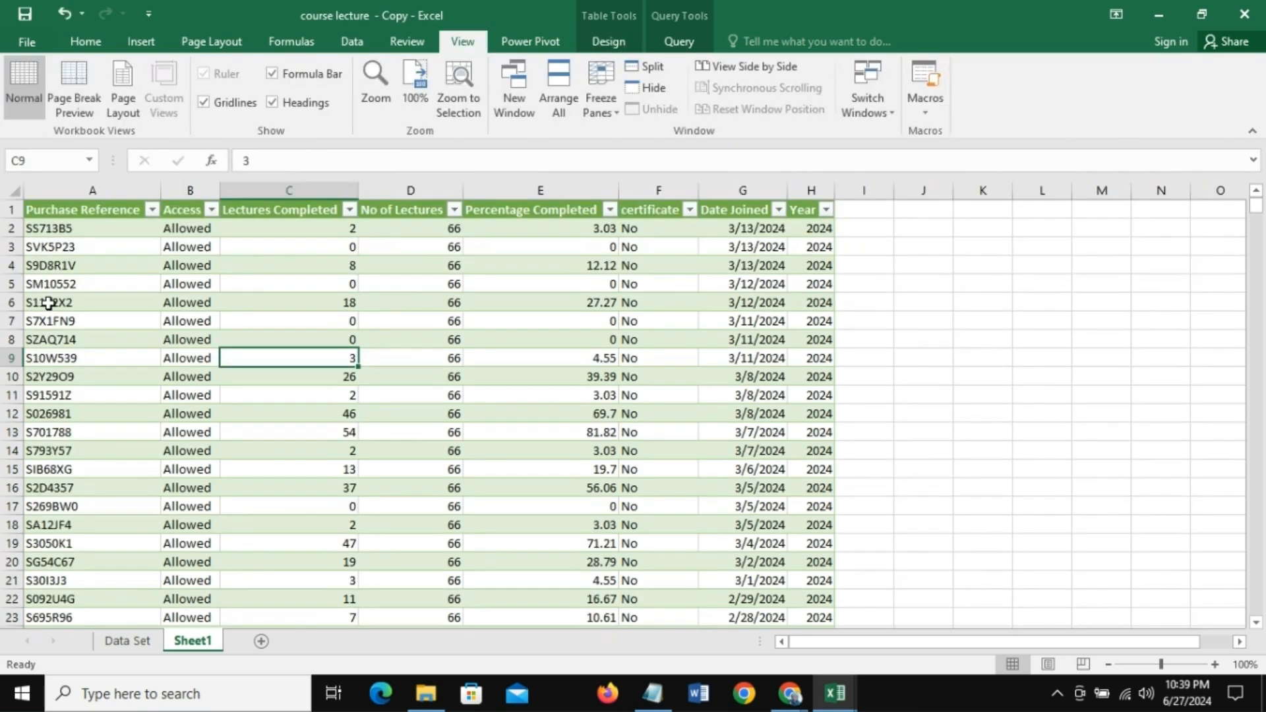
double_click(193, 642)
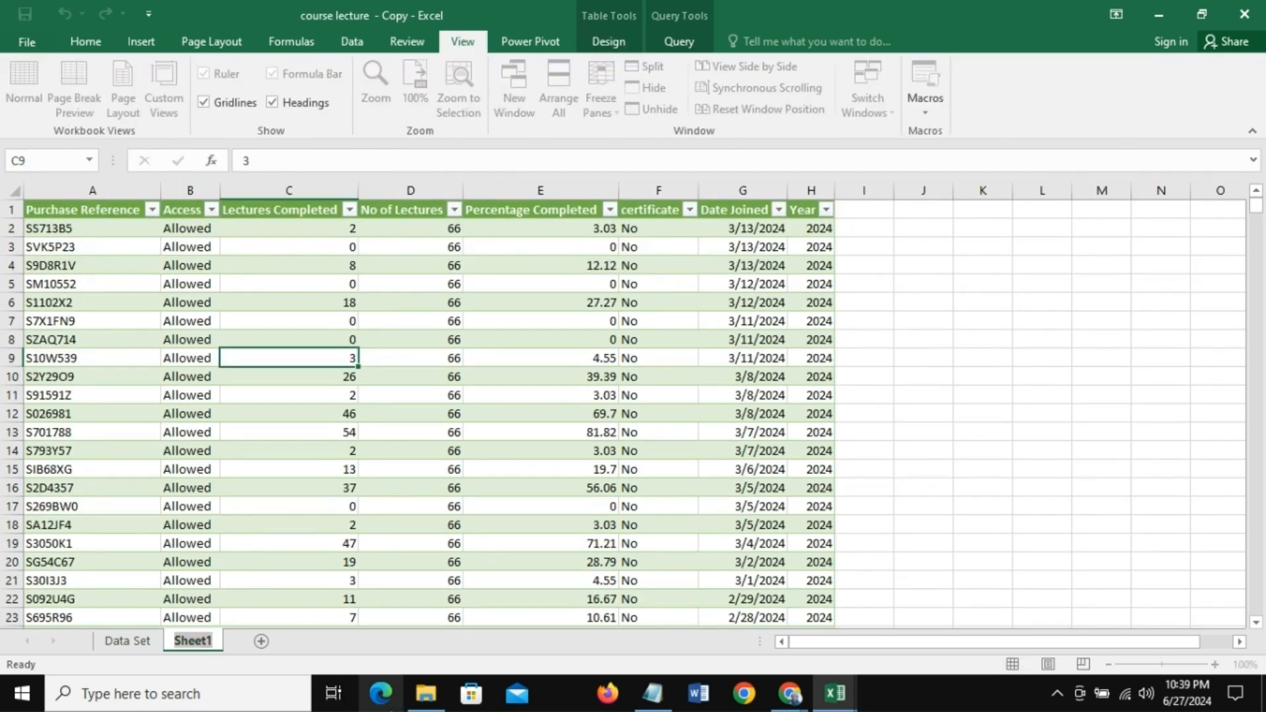
type("ACT")
key("BackSpace")
key("BackSpace")
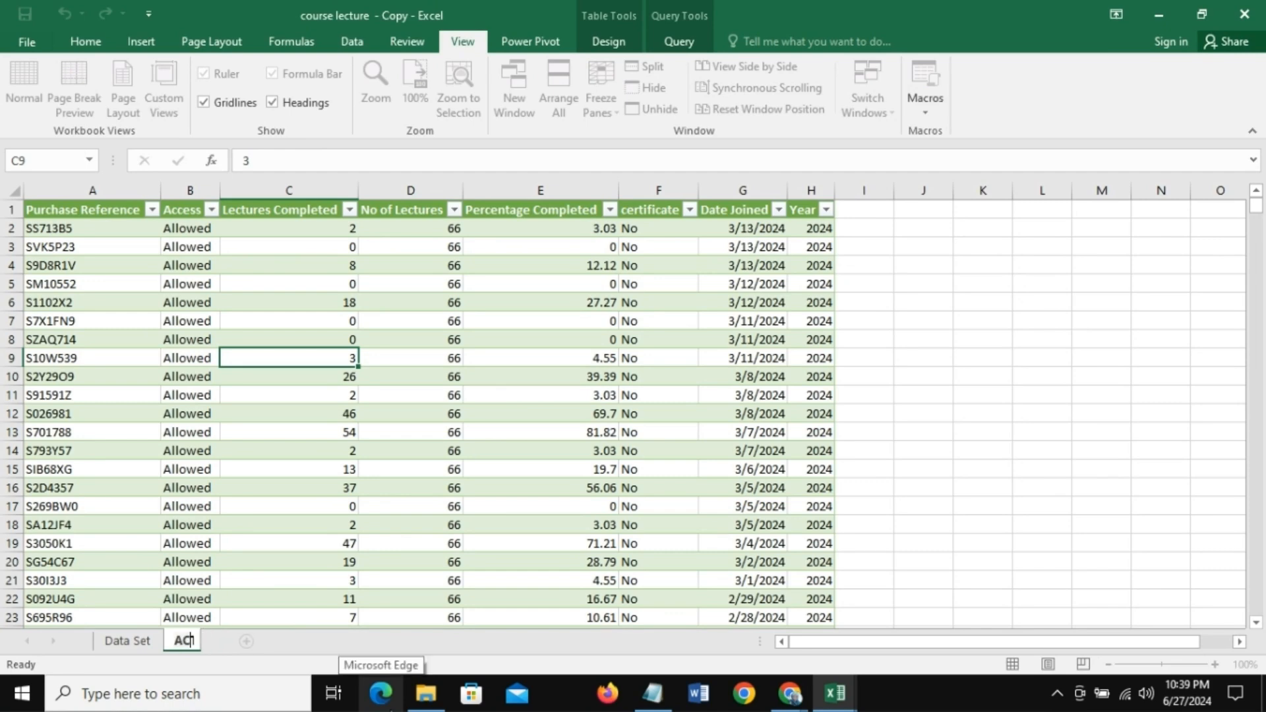
key("BackSpace")
type("Cour")
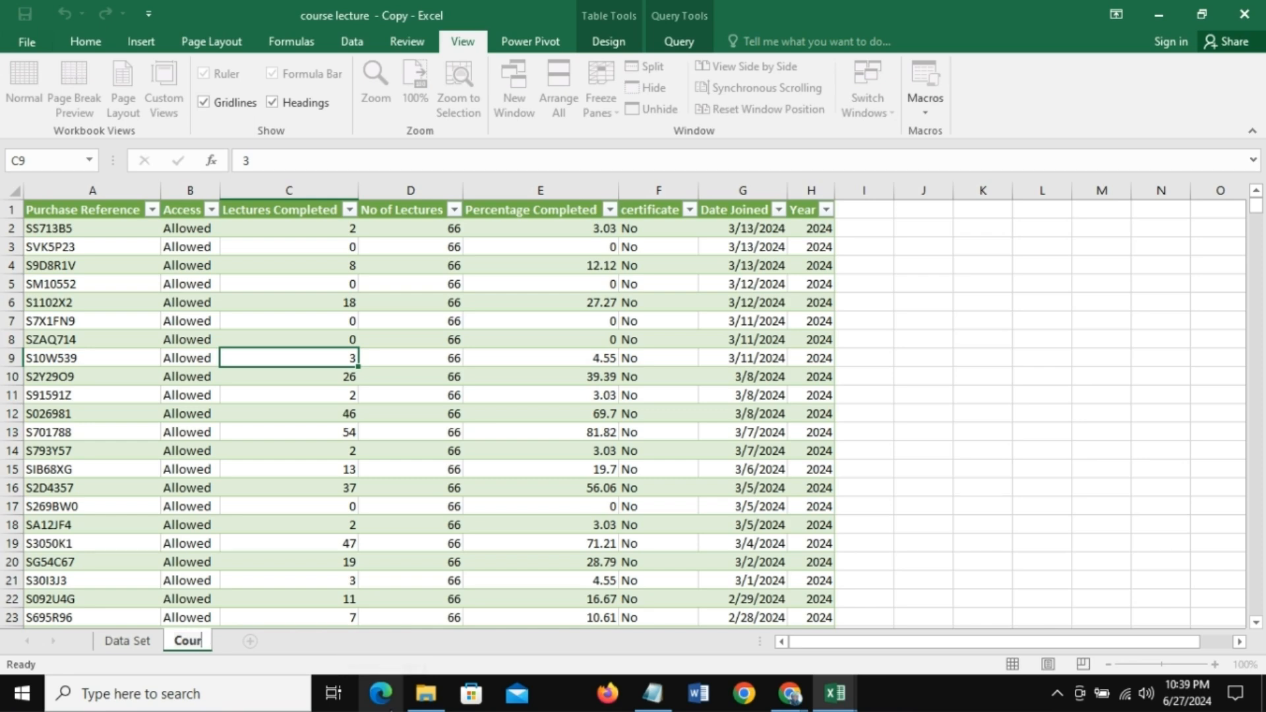
type("se Dataset")
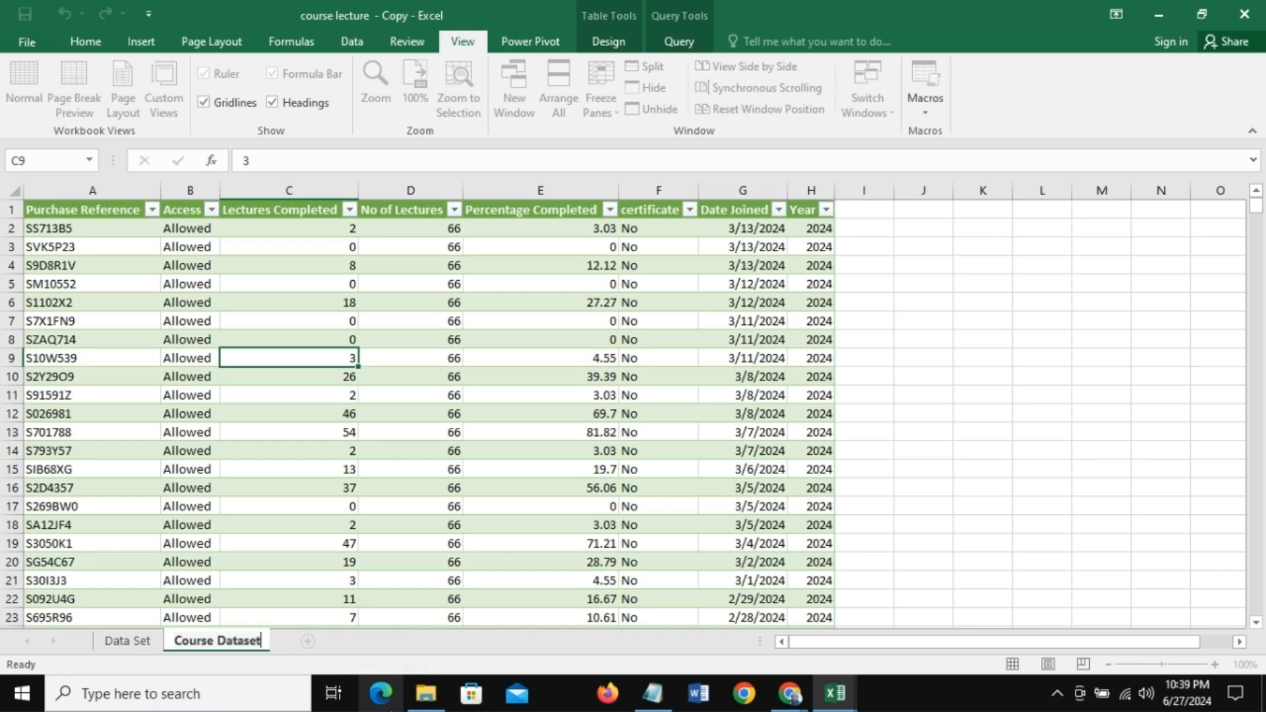
Step: Commit the sheet name, and create a PivotTable from the Data_Set table on a new worksheet, adding the data to the Data Model
key("Return")
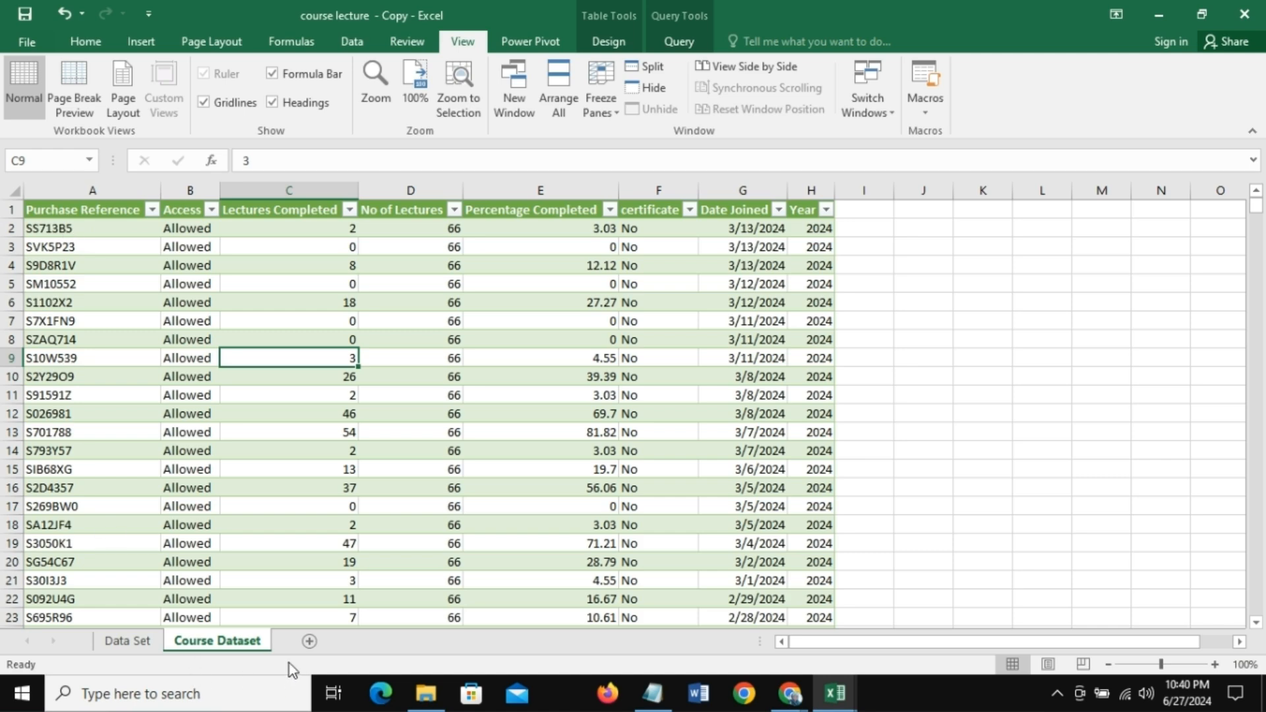
left_click(63, 228)
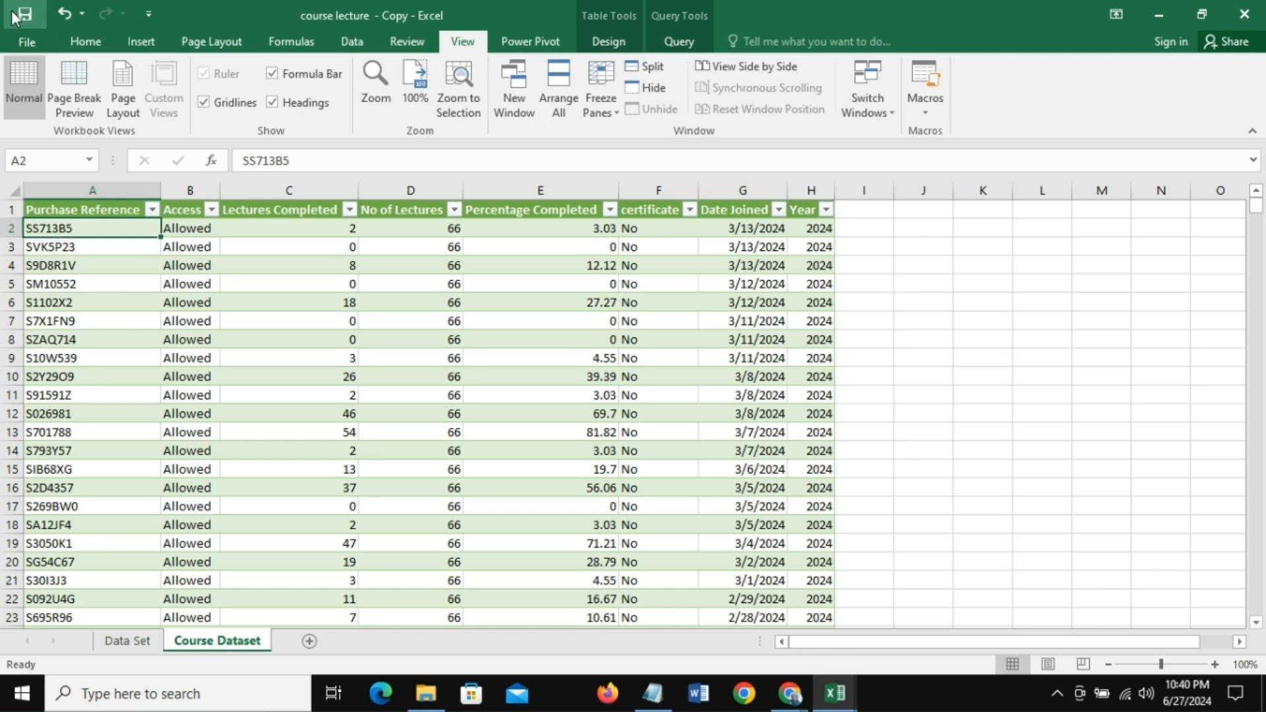
left_click(93, 41)
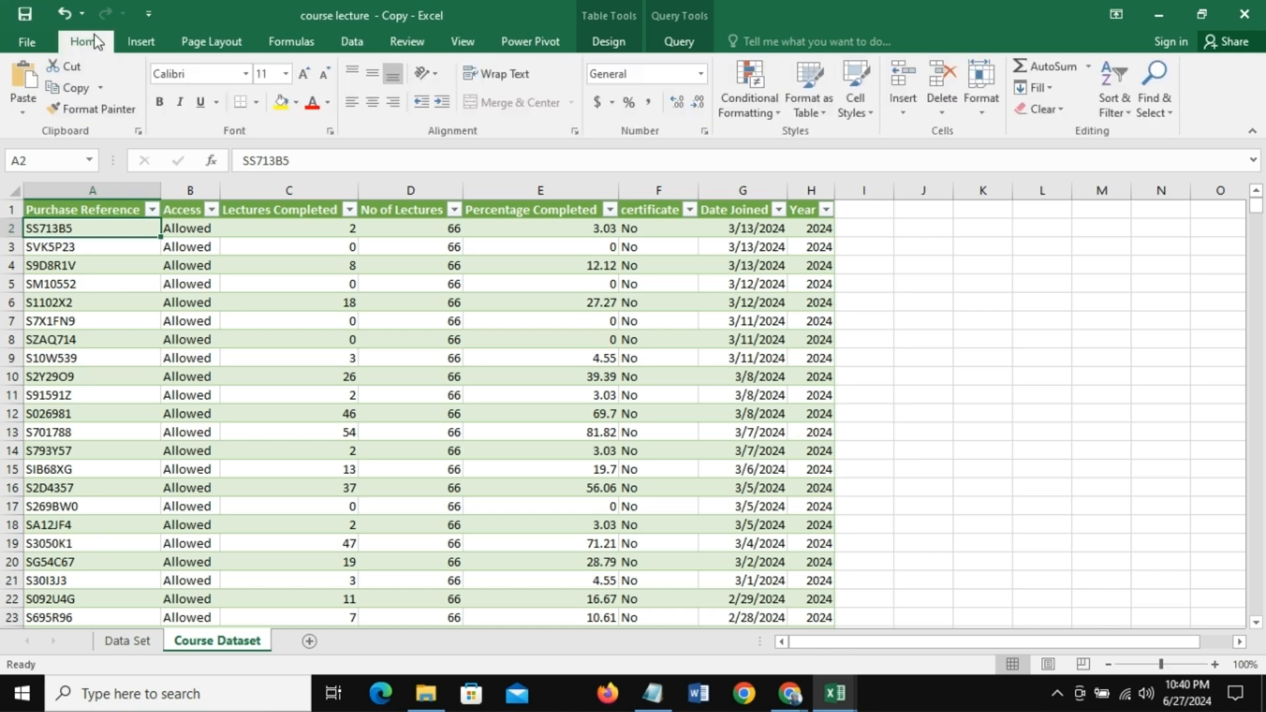
left_click(141, 39)
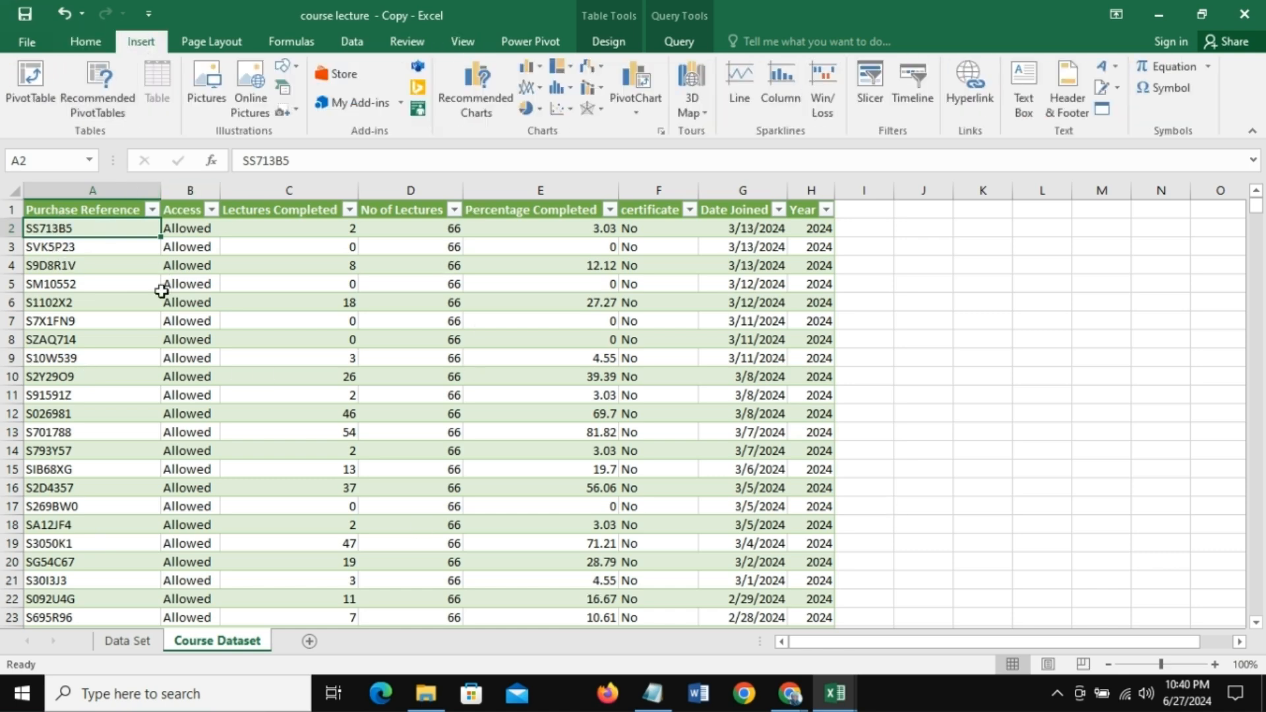
left_click(89, 317)
left_click(70, 244)
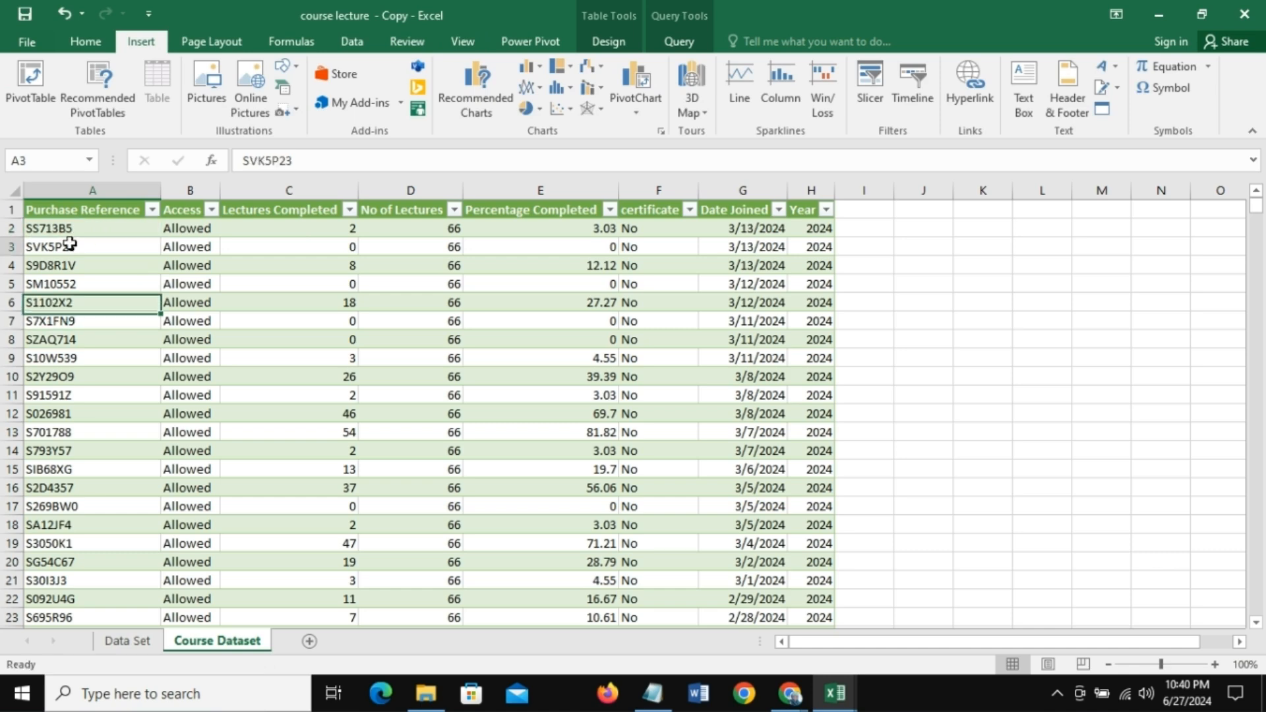
left_click(18, 89)
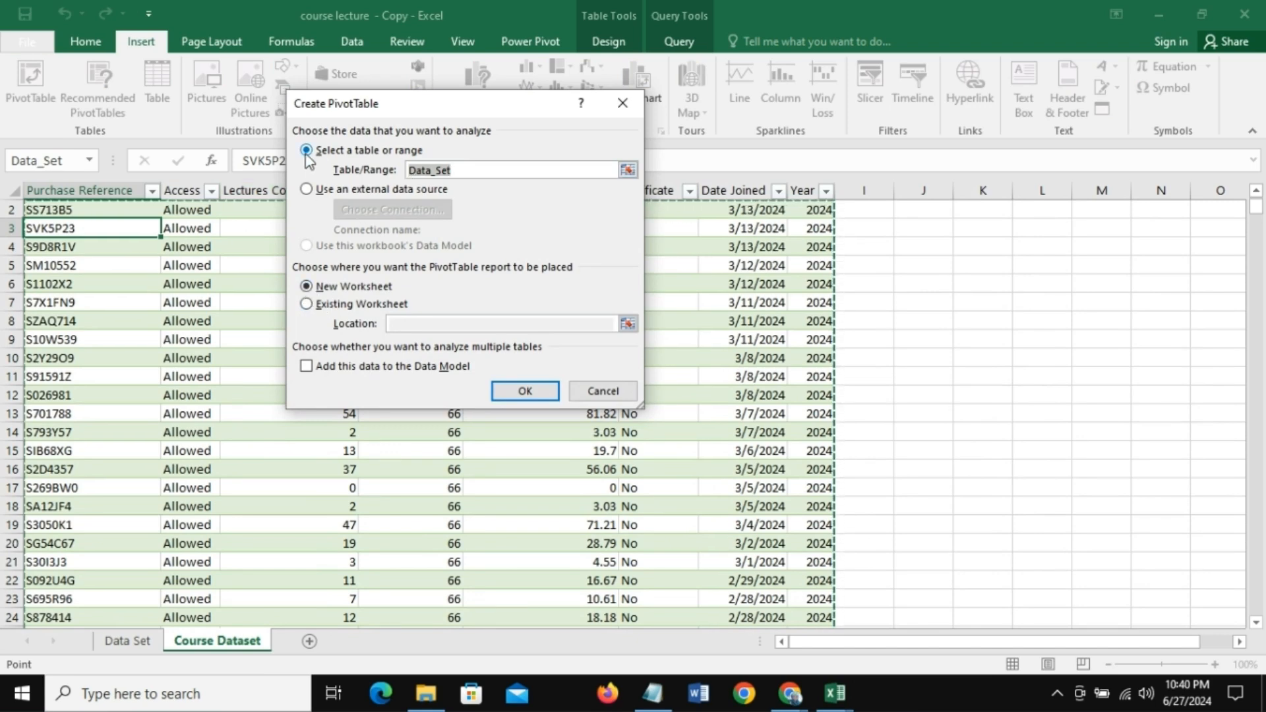
left_click(307, 367)
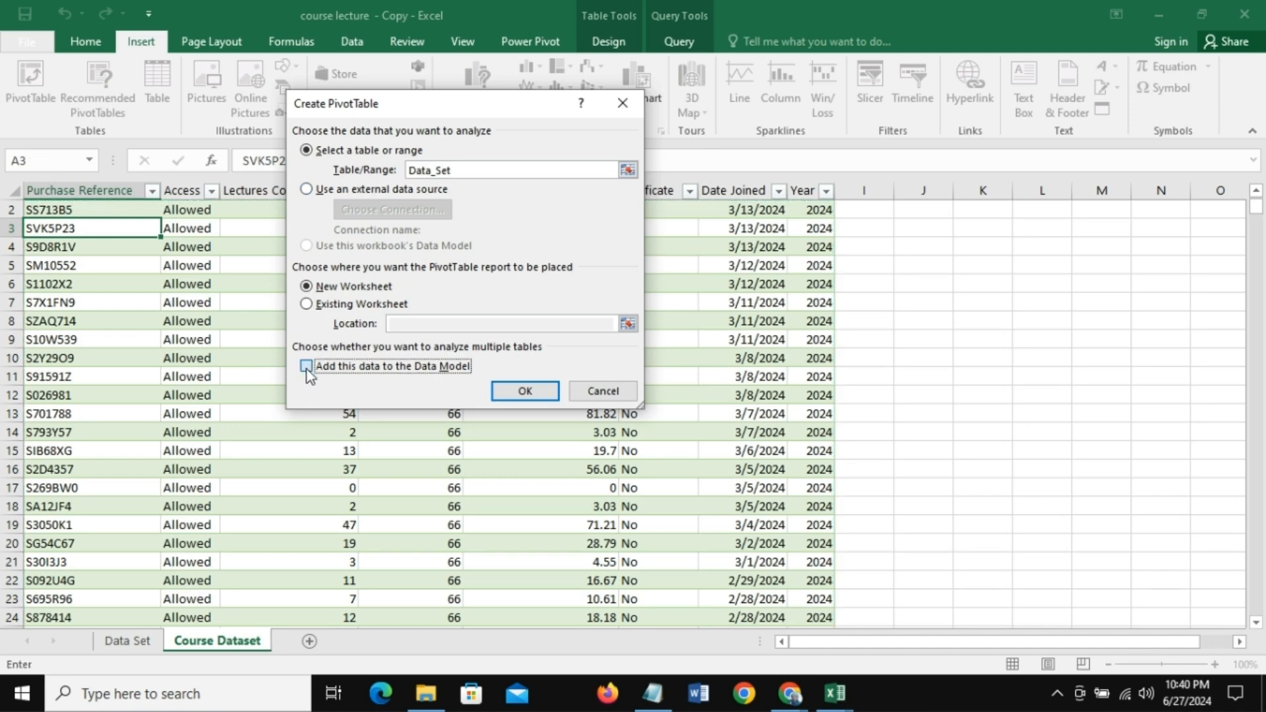
left_click(526, 391)
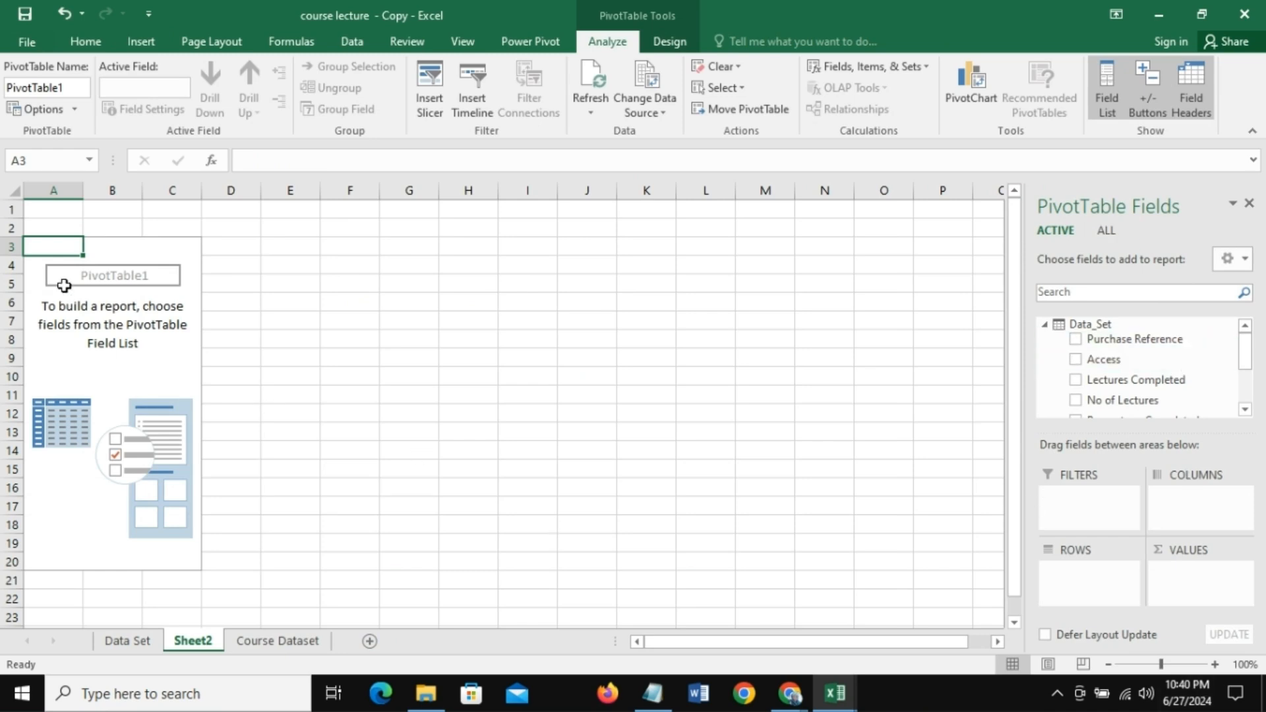
Step: Add Purchase Reference to the values of the empty PivotTable in A3 as a count
left_click(64, 224)
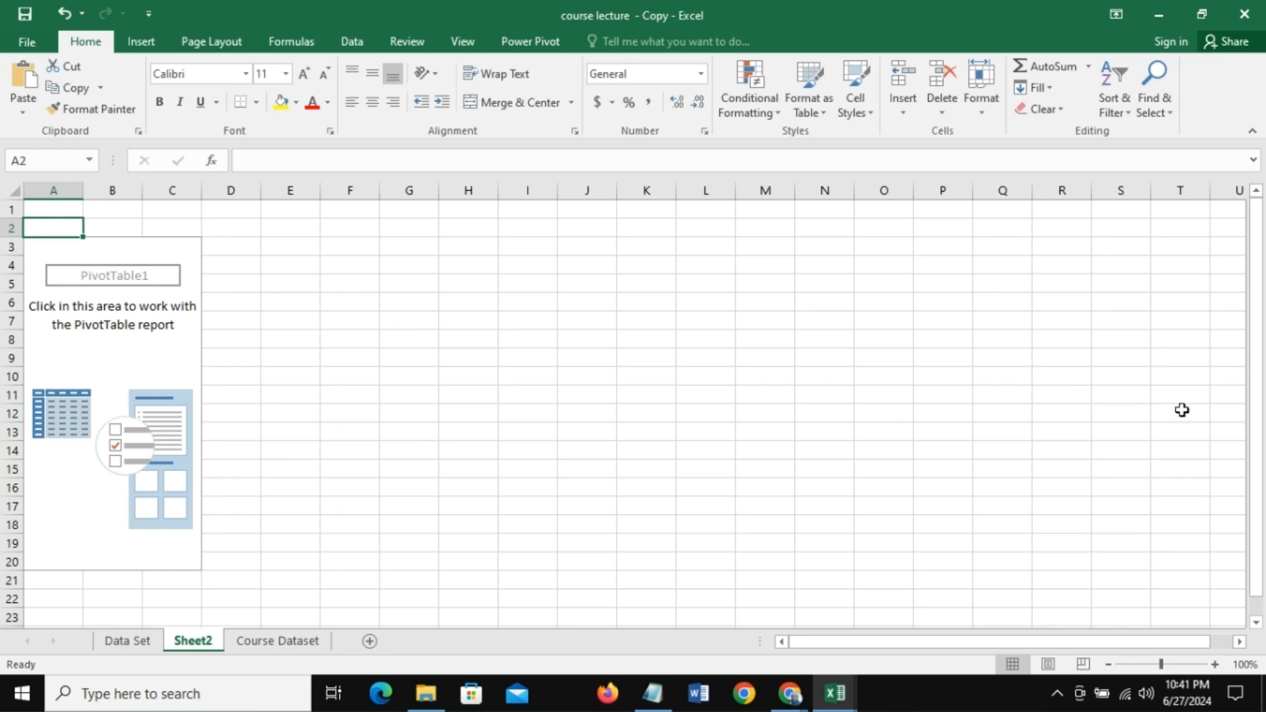
left_click(49, 249)
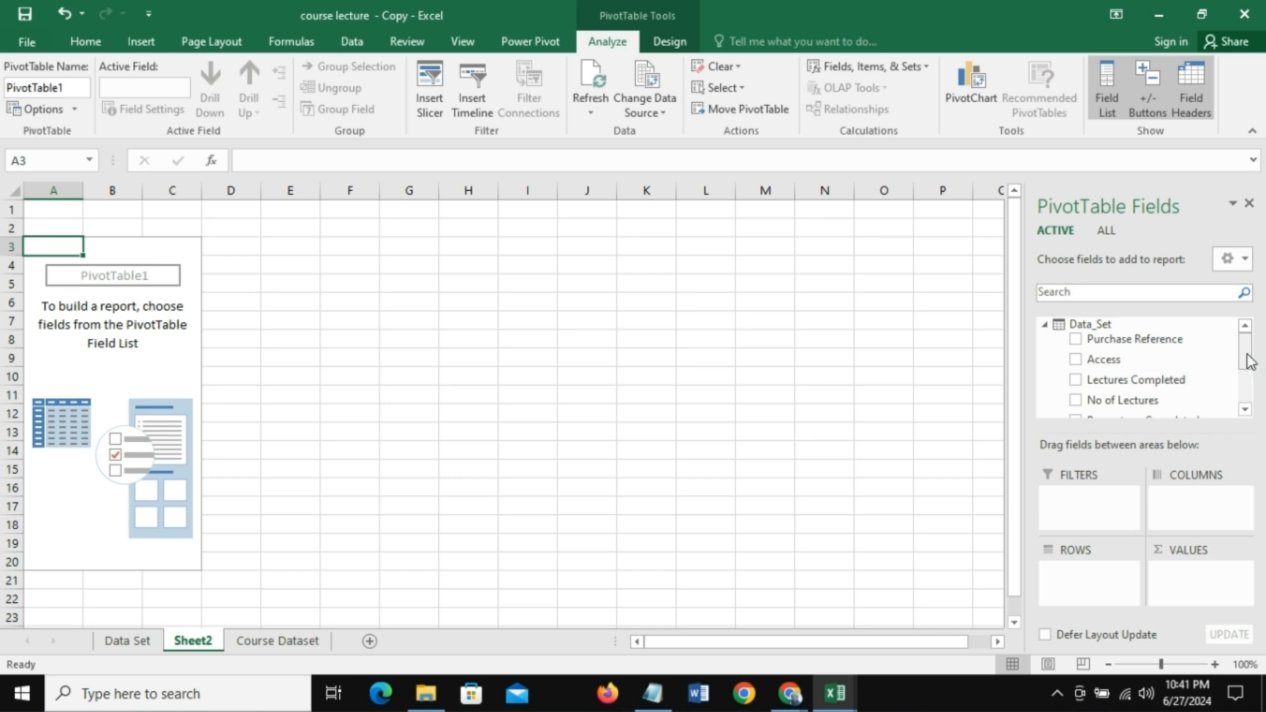
mouse_move(1248, 362)
left_mouse_down()
mouse_move(1248, 395)
mouse_move(1250, 359)
left_mouse_up()
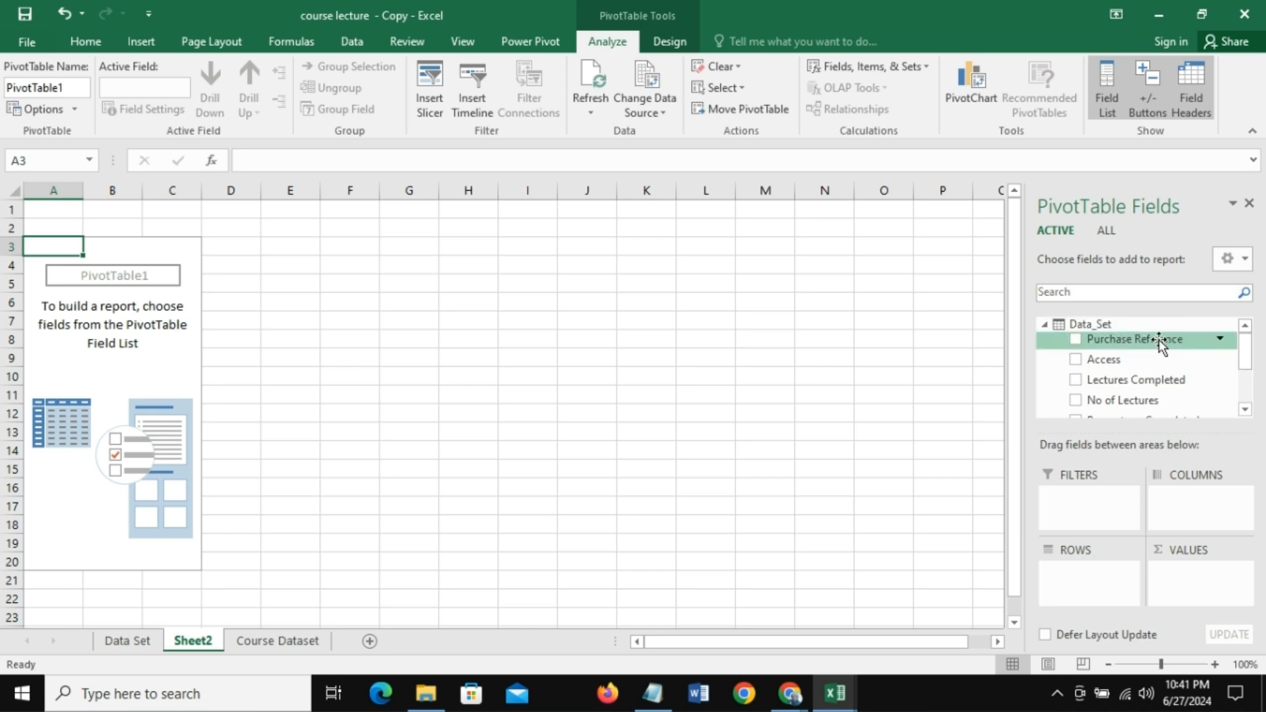
left_click_drag(1147, 340, 1204, 585)
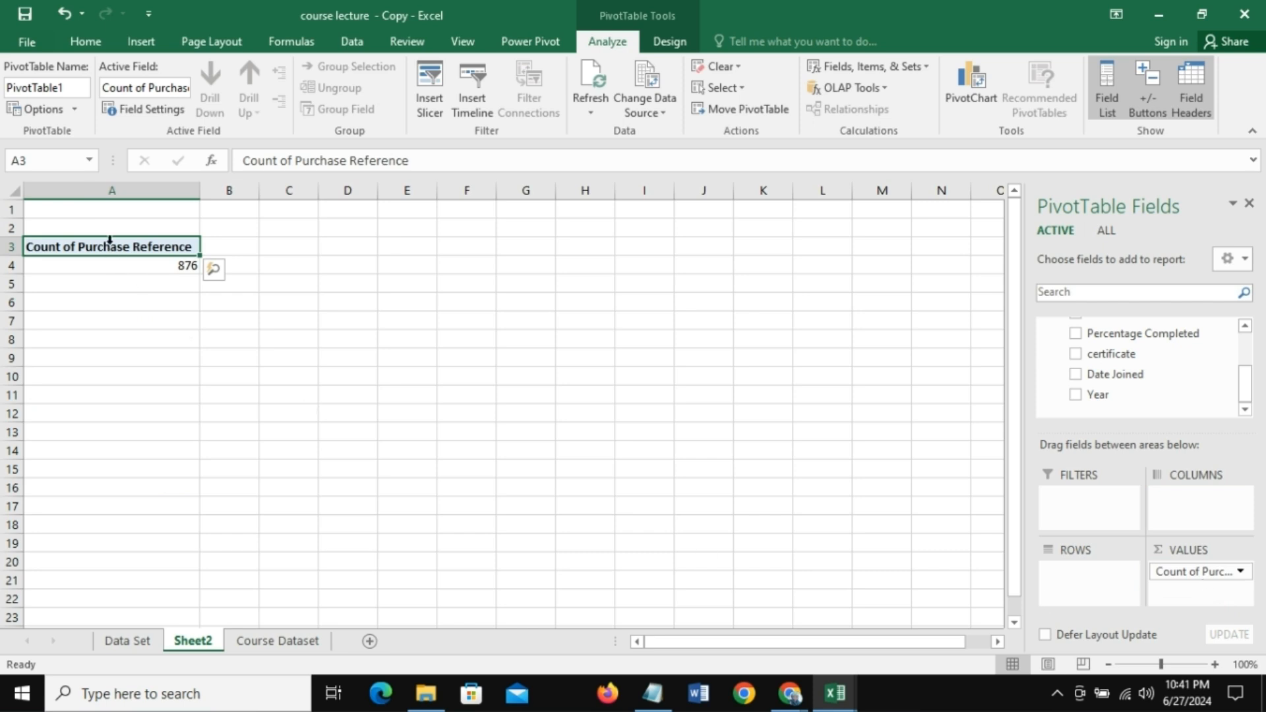
left_click(145, 271)
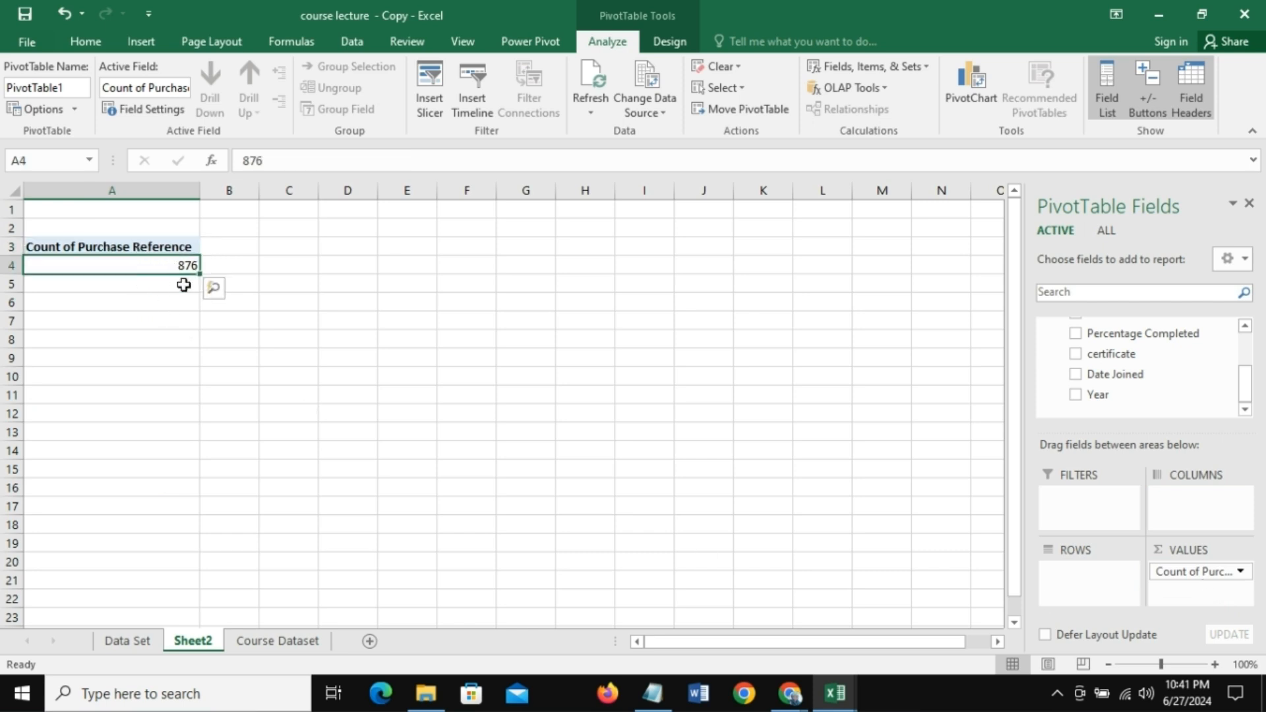
left_click(170, 250)
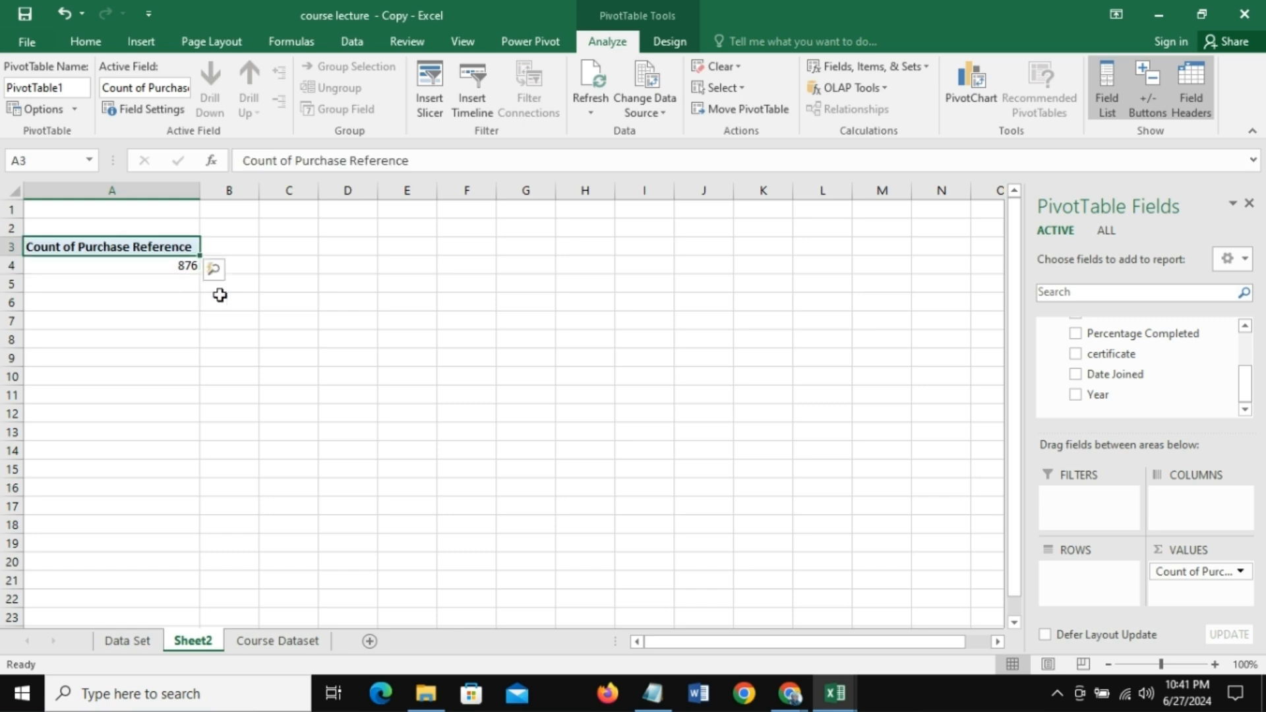
left_click(182, 263)
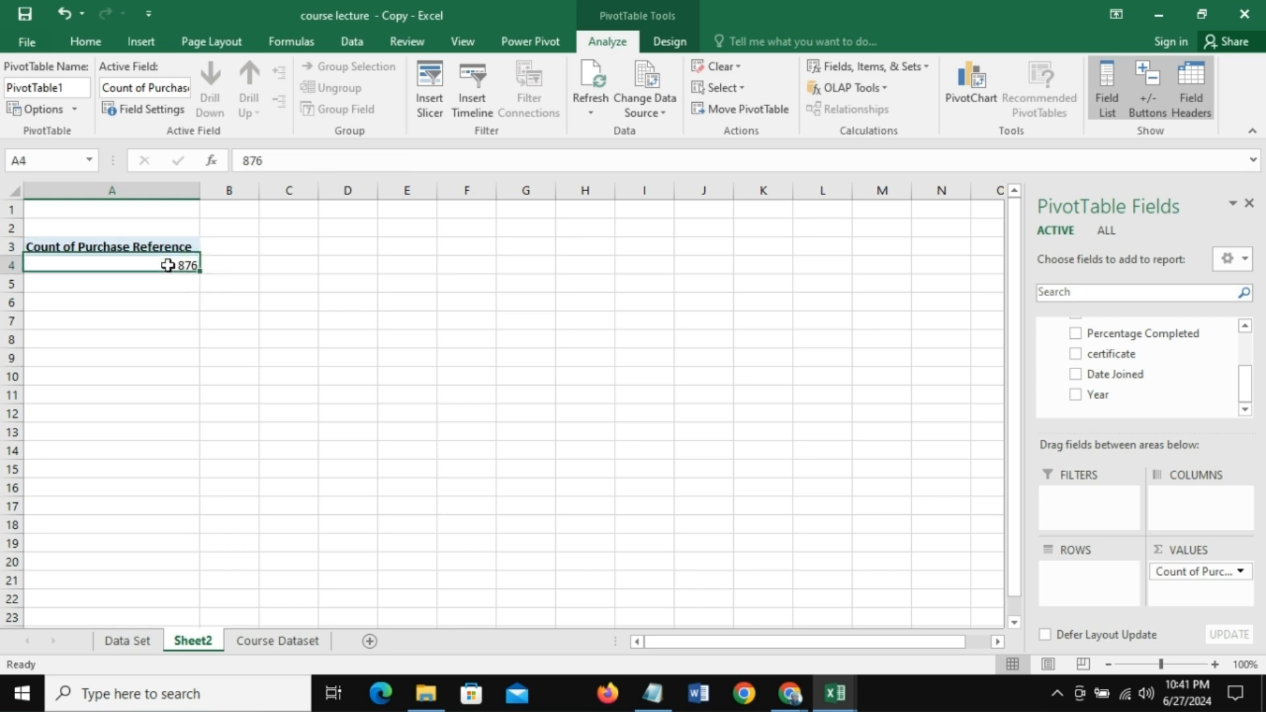
Step: Copy the Purchase Reference PivotTable from A3:A4 to B3, and remove the Purchase Reference count from the copy
left_click(239, 246)
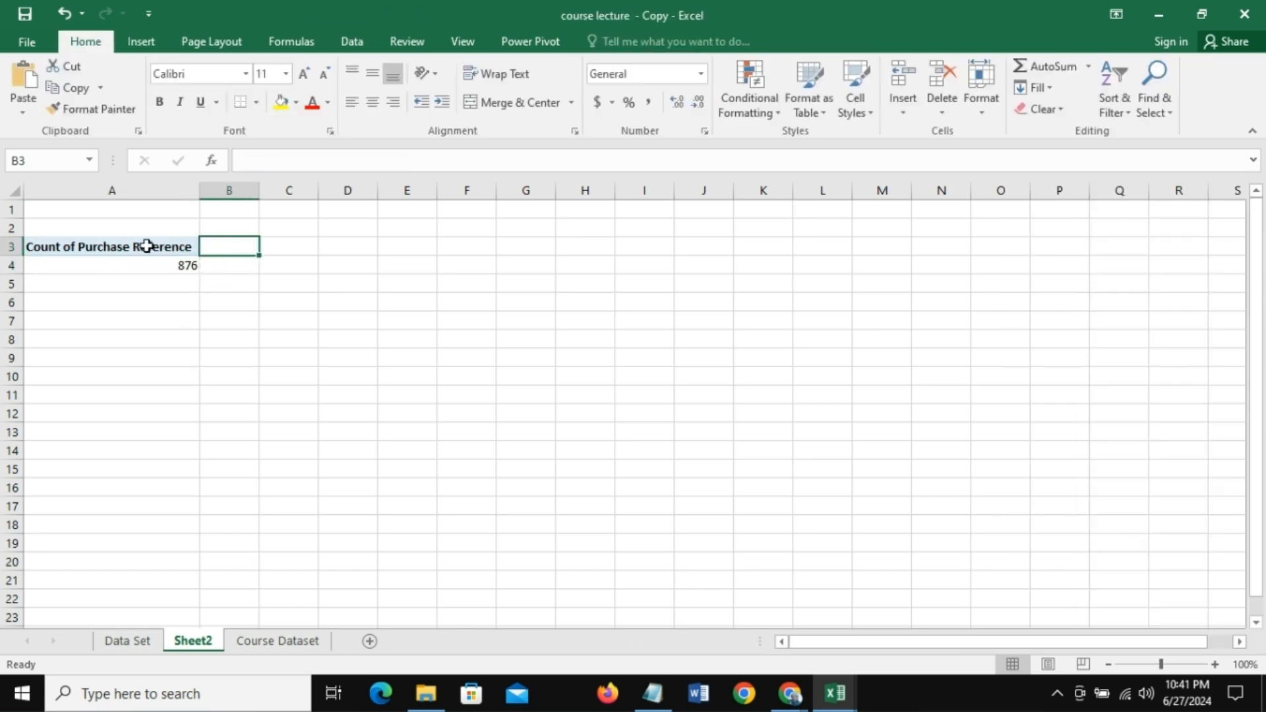
left_click(147, 246)
left_click_drag(159, 246, 163, 262)
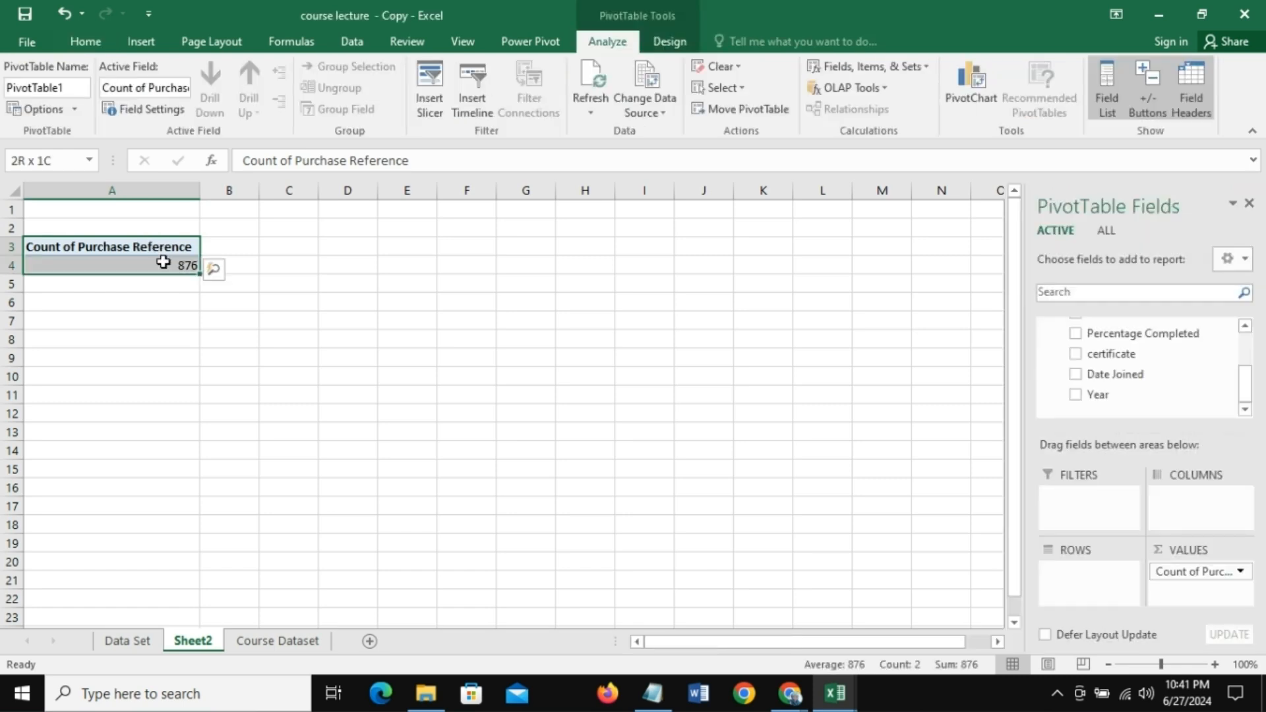
key("ctrl+c")
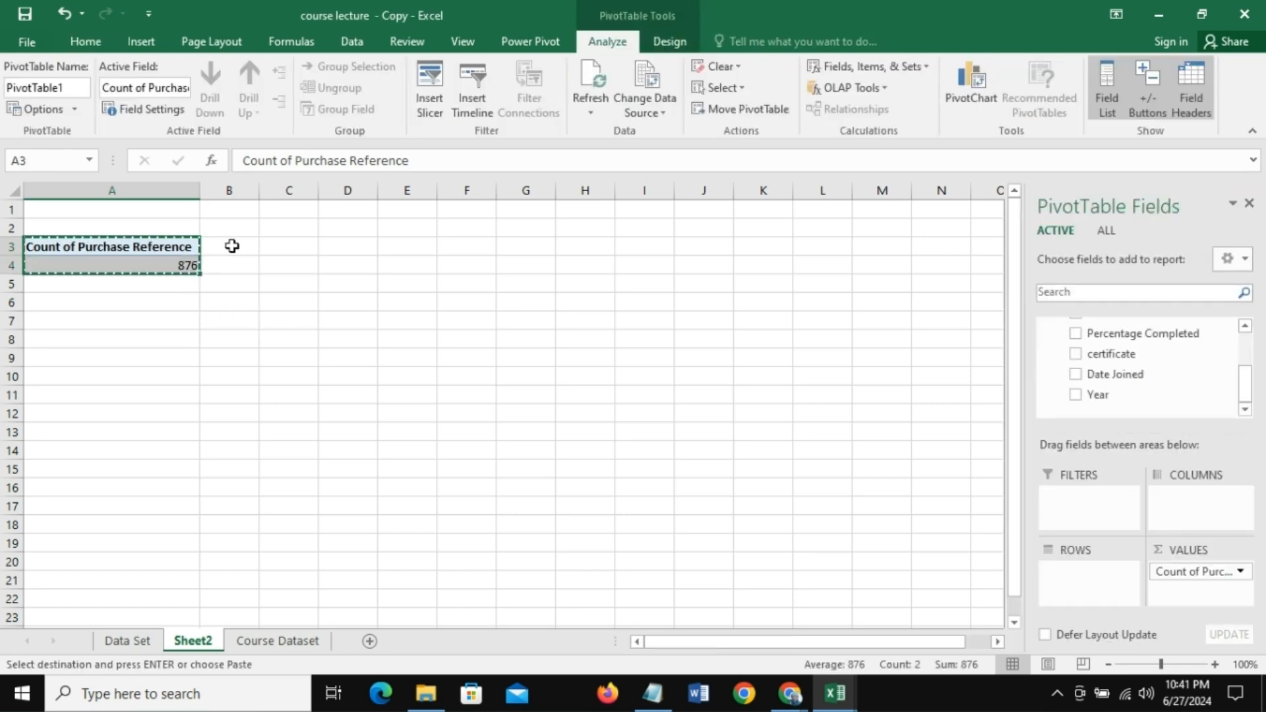
left_click(232, 246)
key("ctrl+v")
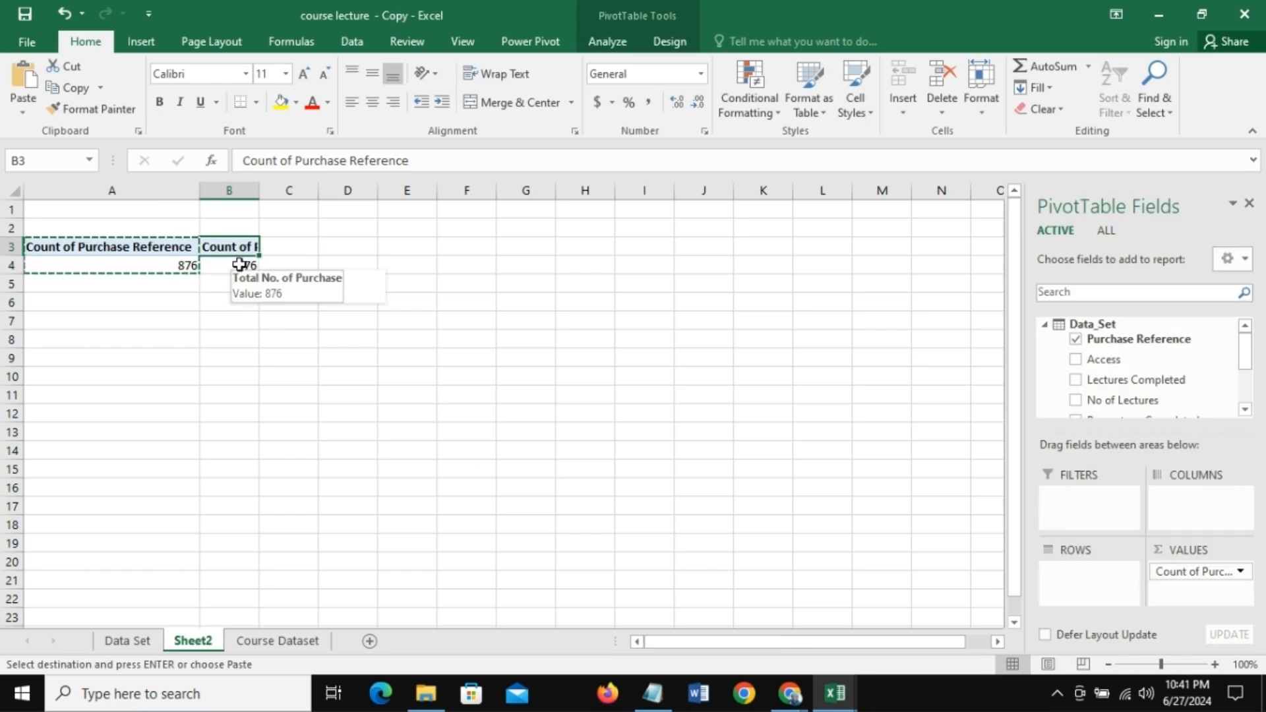
left_click(241, 266)
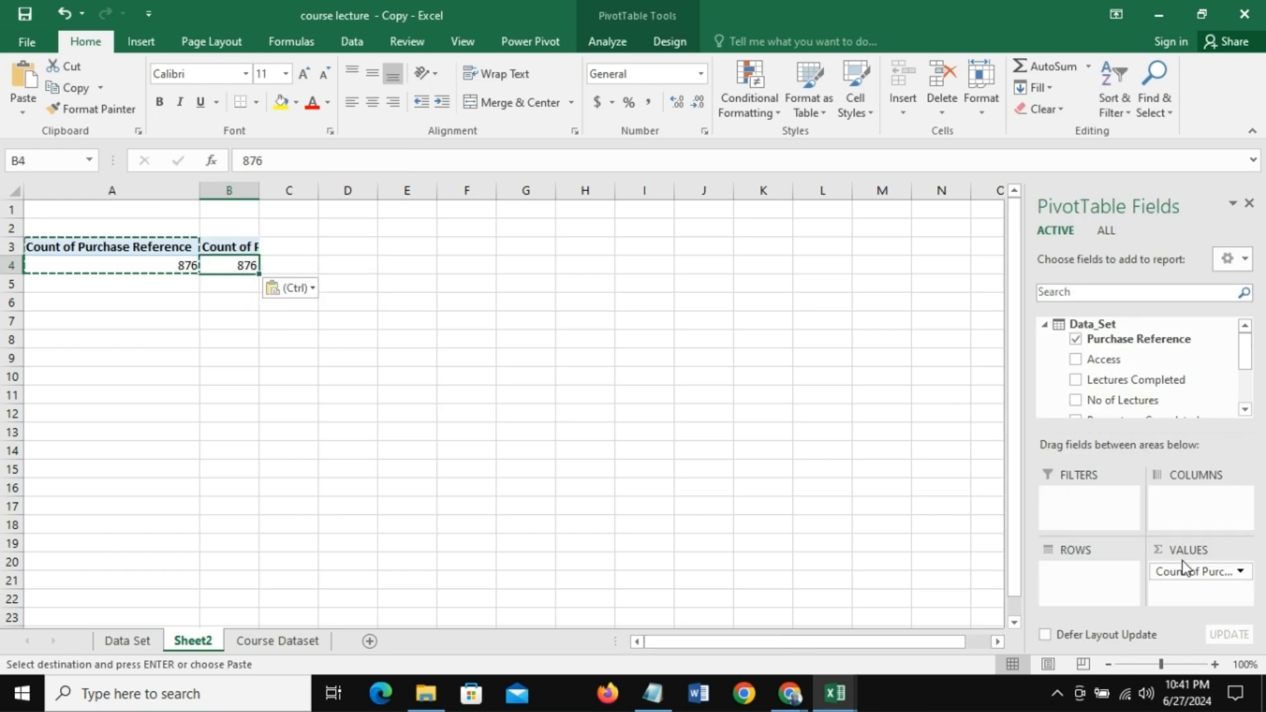
left_click_drag(1197, 571, 844, 536)
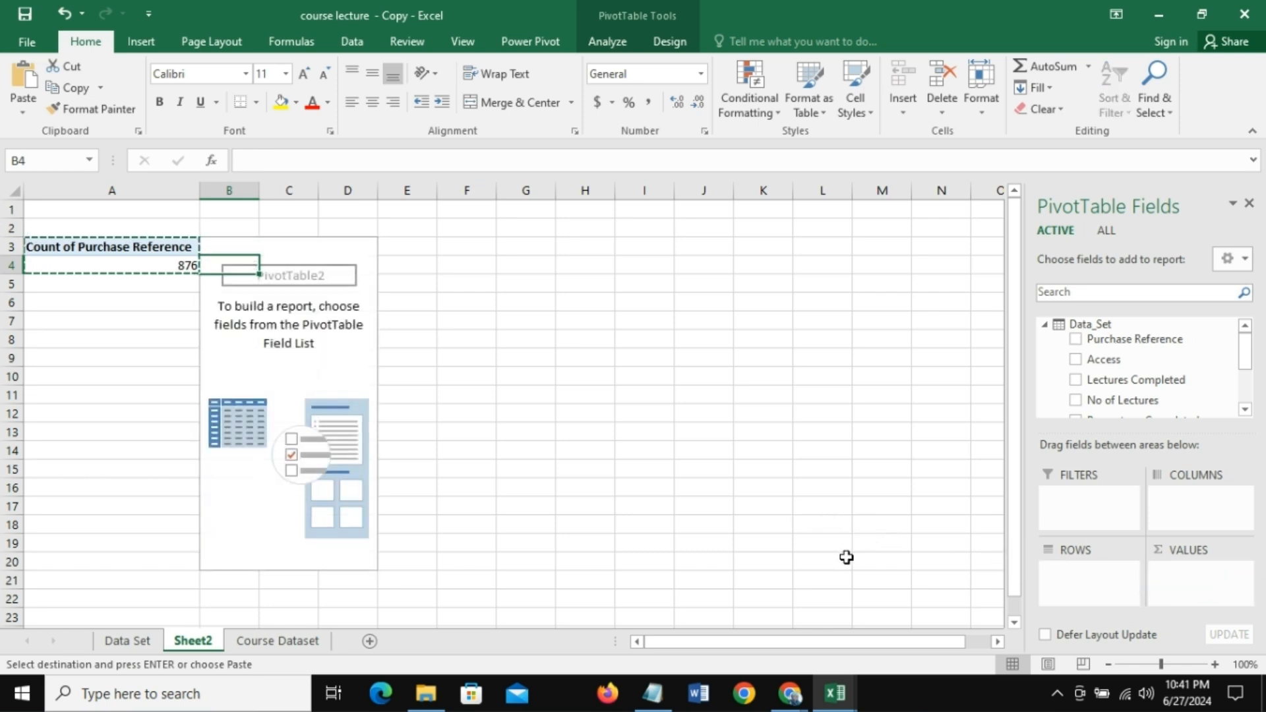
Step: Add Lectures Completed to the values of the empty PivotTable copy in B3
left_click(228, 248)
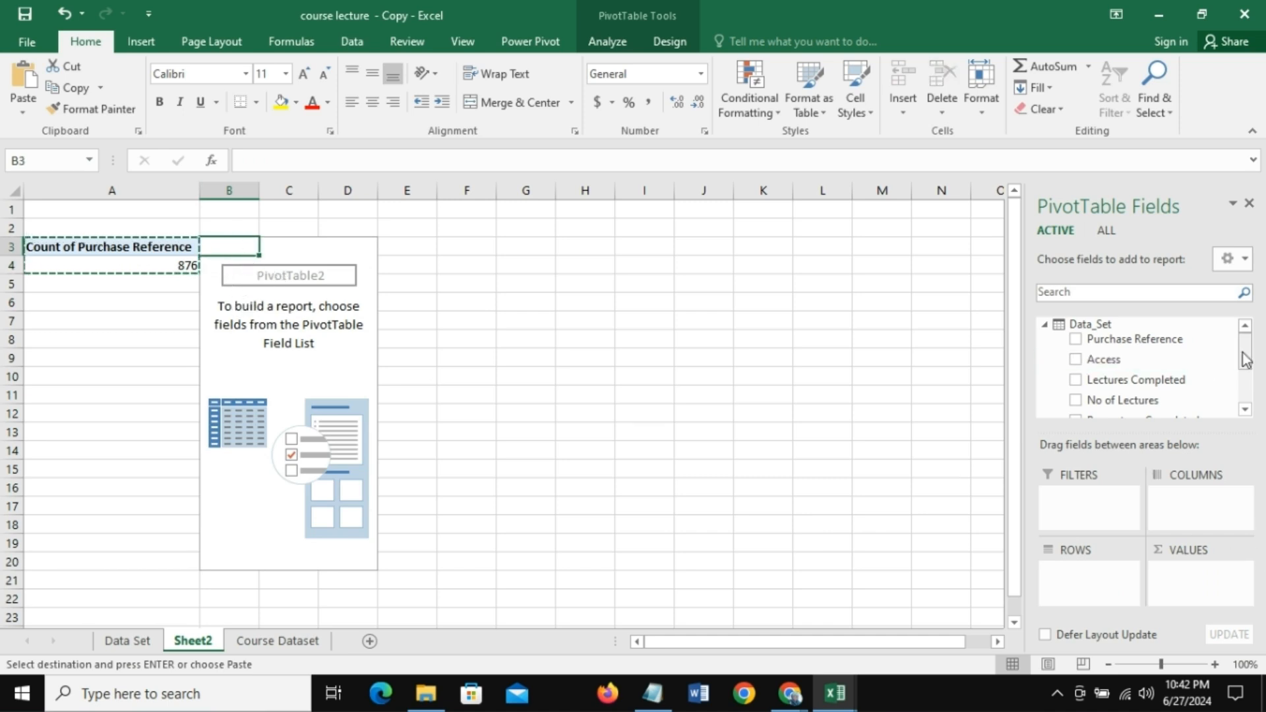
scroll(1245, 359, "down", 1)
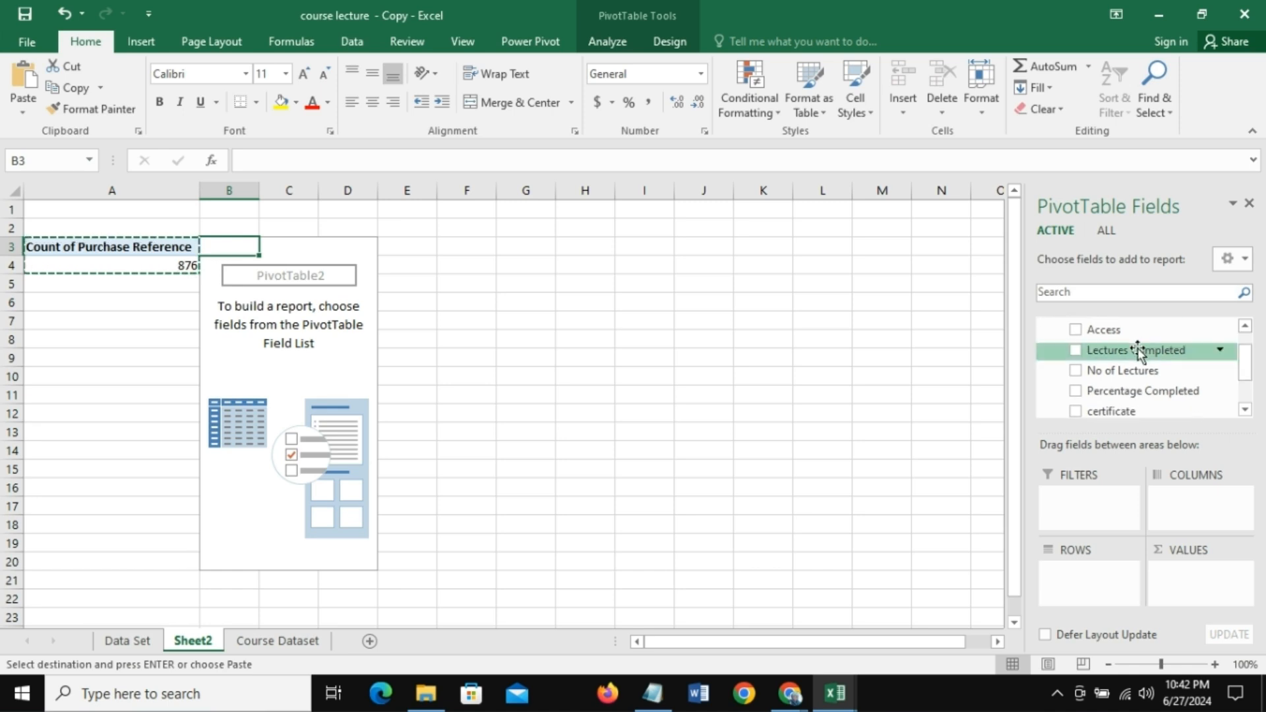
mouse_move(1139, 349)
left_mouse_down()
mouse_move(1157, 387)
mouse_move(1175, 524)
mouse_move(1215, 594)
mouse_move(1200, 584)
left_mouse_up()
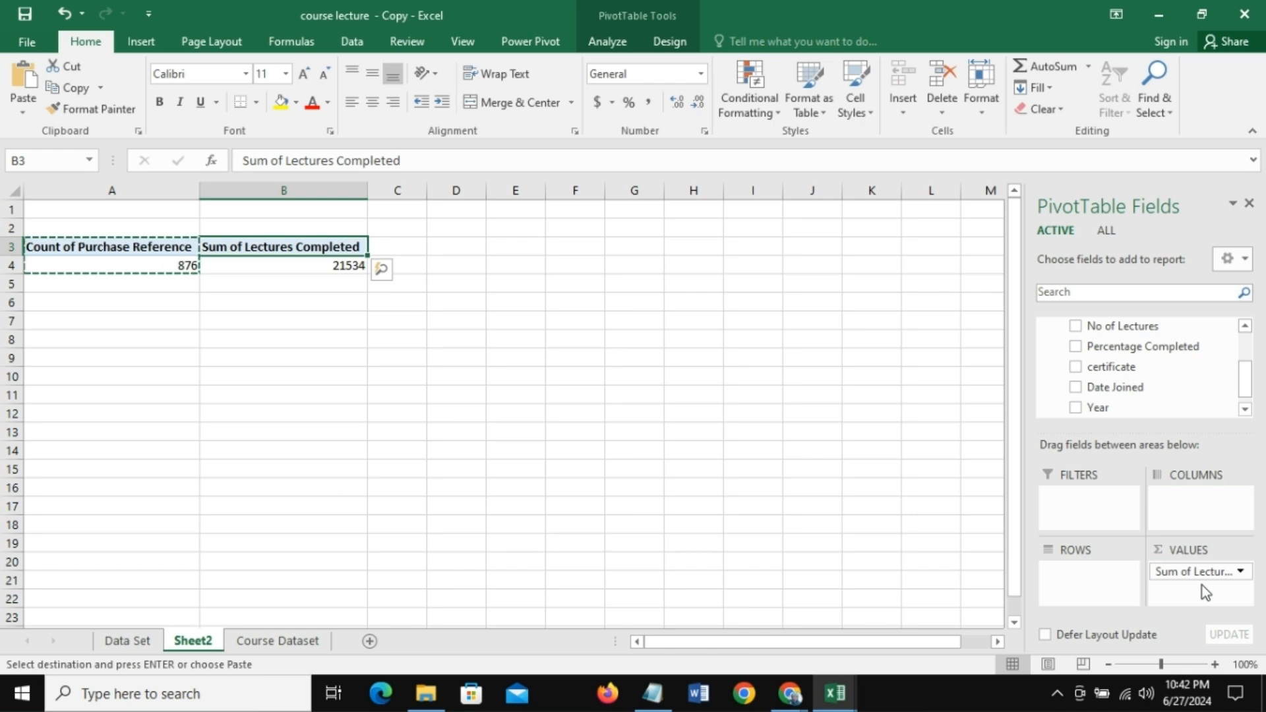
Step: Summarize the Lectures Completed value field by Average and give it the Number format
left_click(1241, 572)
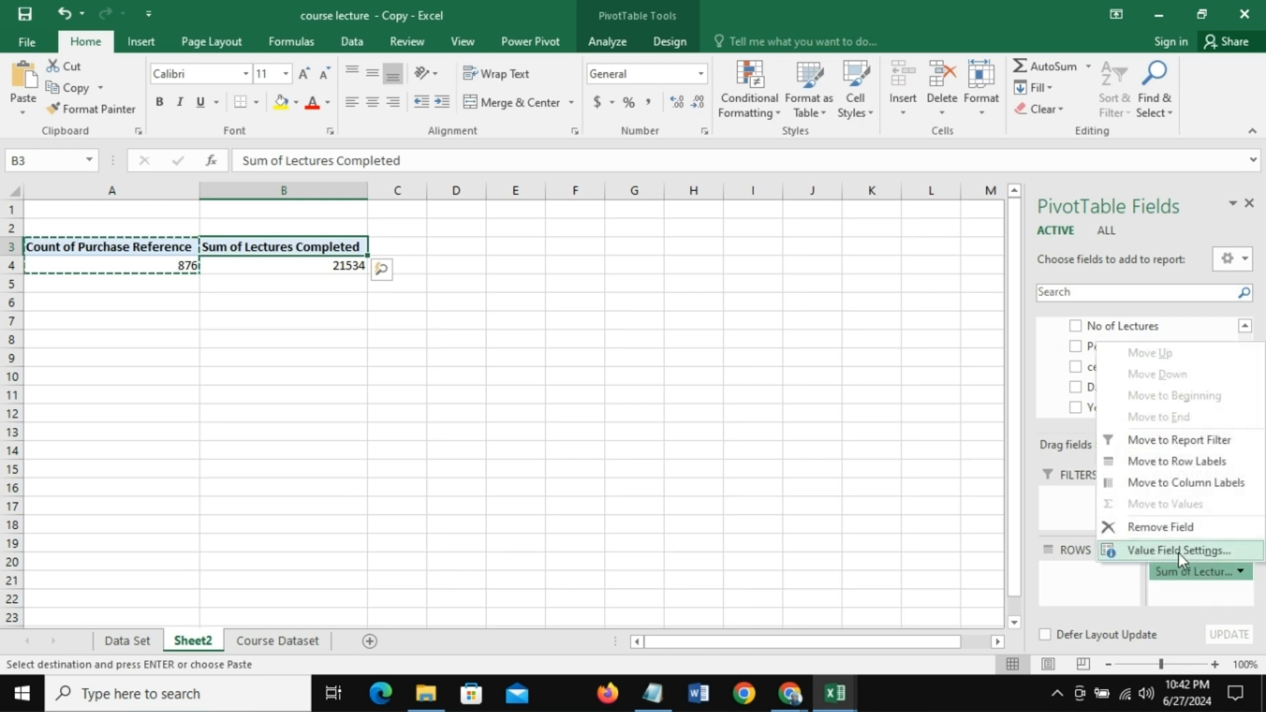
left_click(1147, 551)
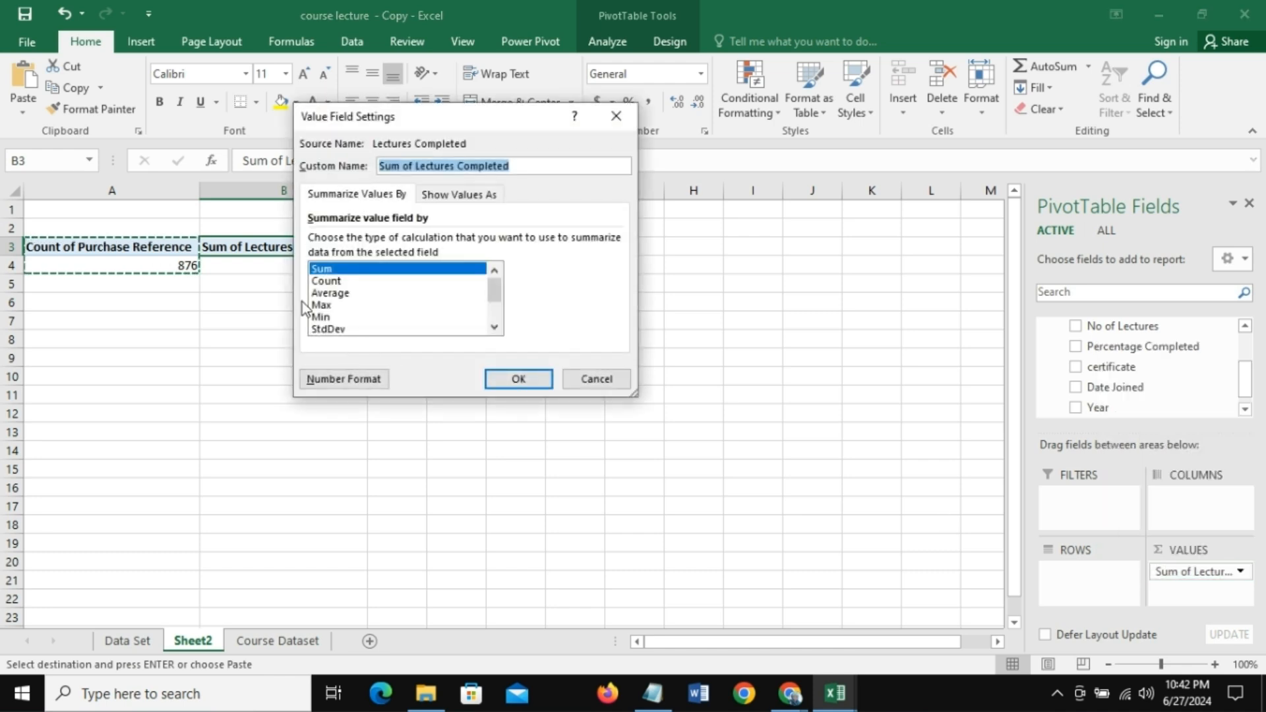
left_click(327, 294)
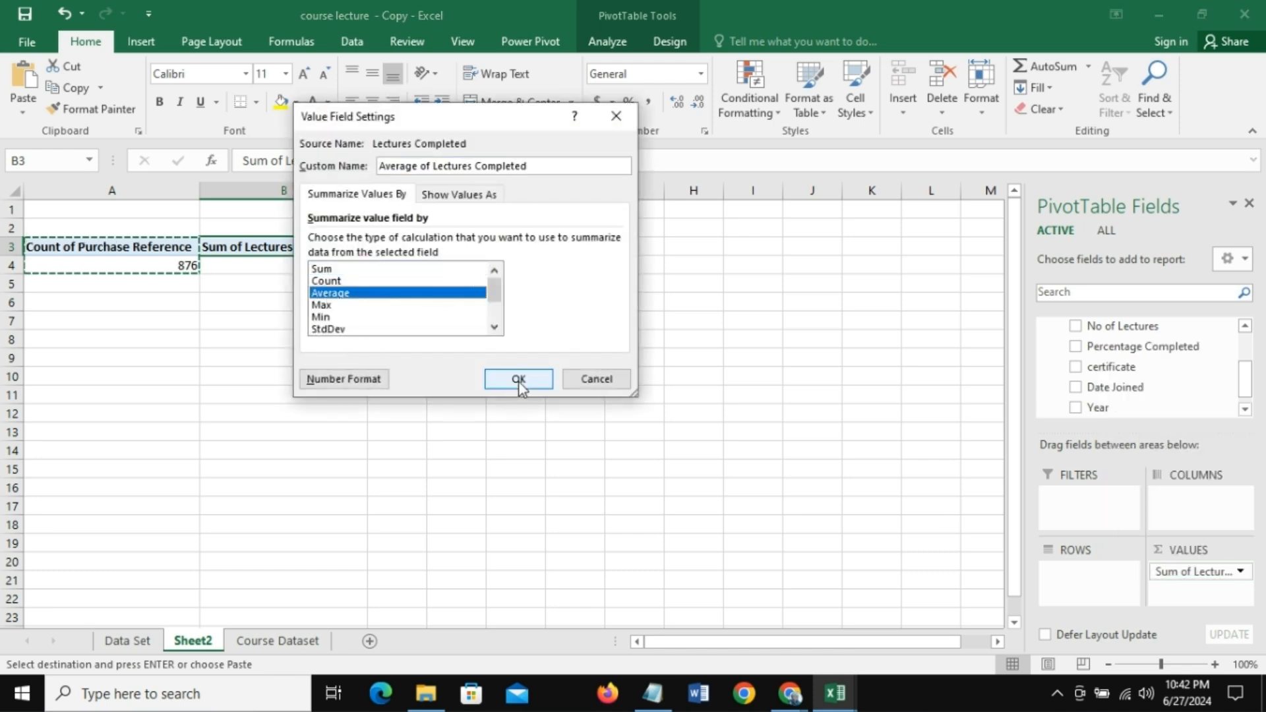
left_click(343, 379)
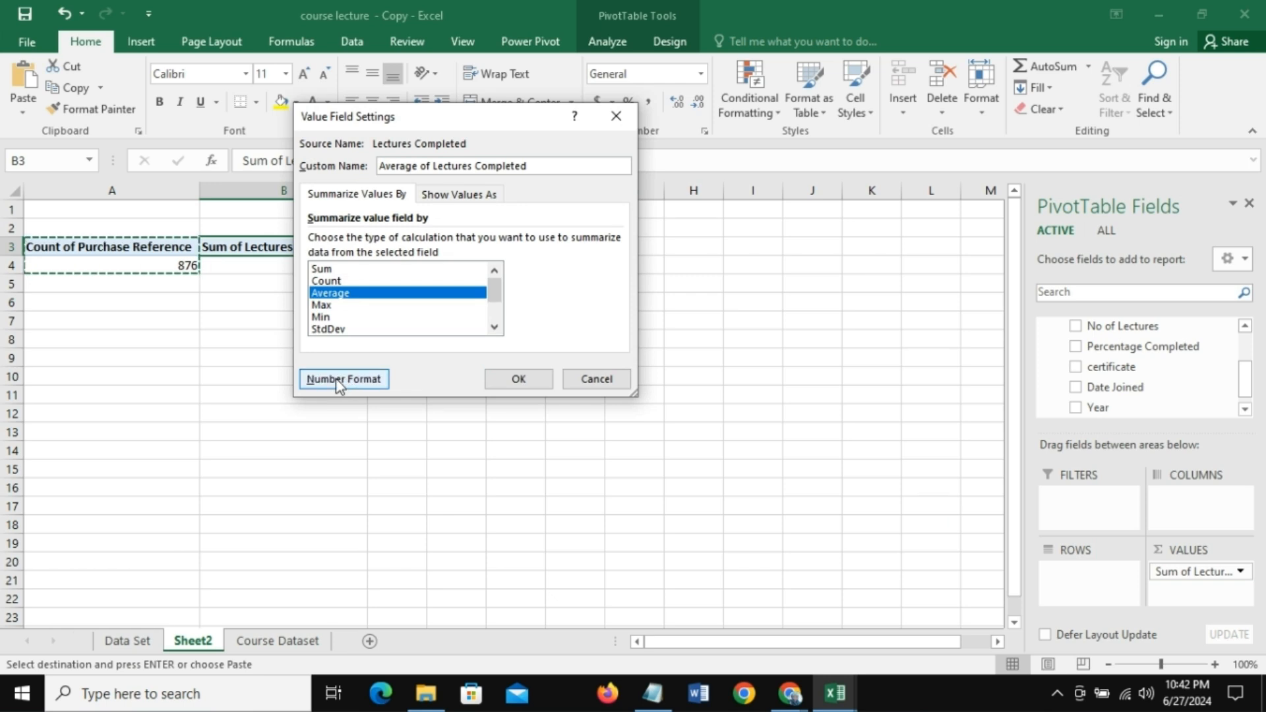
left_click(338, 382)
left_click(239, 134)
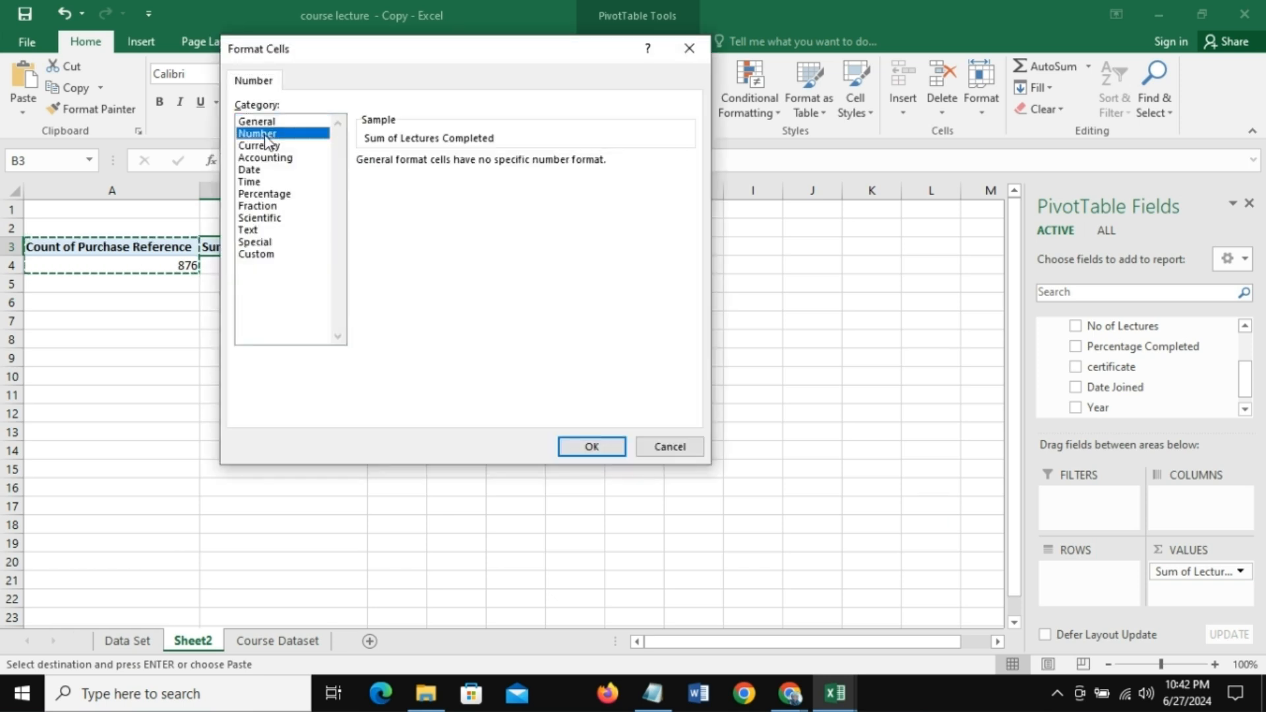
left_click(594, 447)
left_click(517, 380)
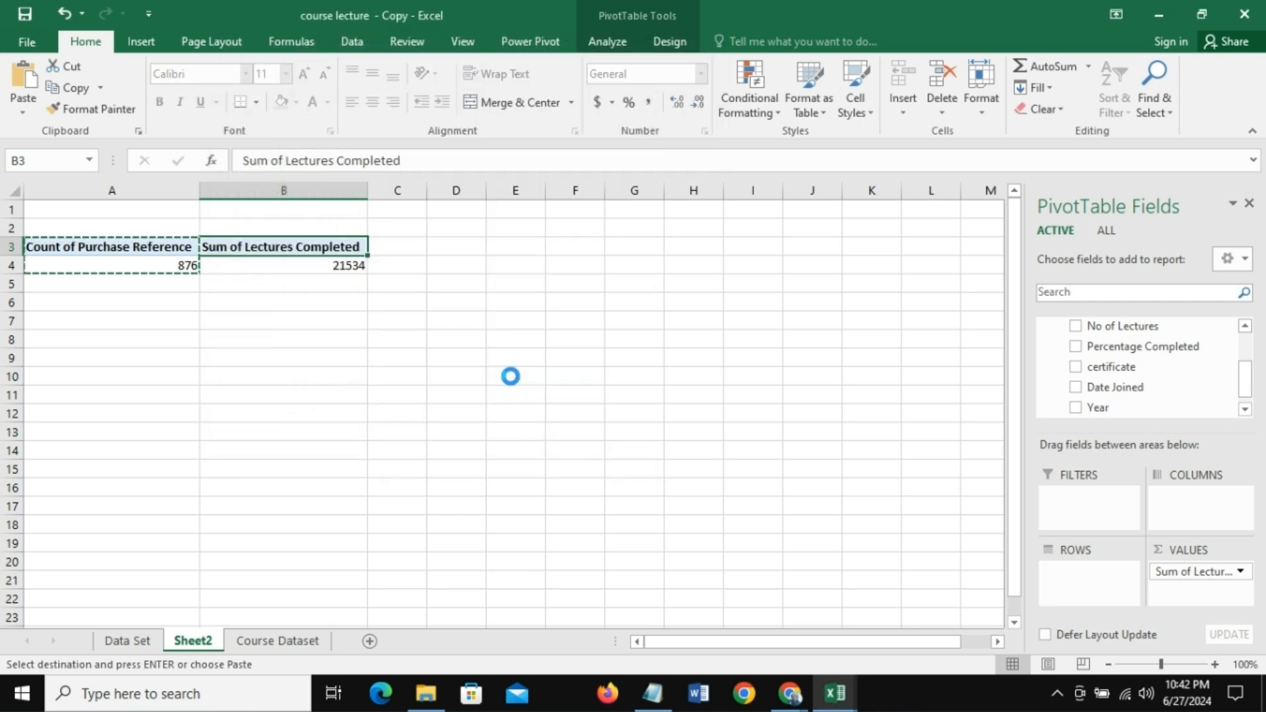
left_click(347, 265)
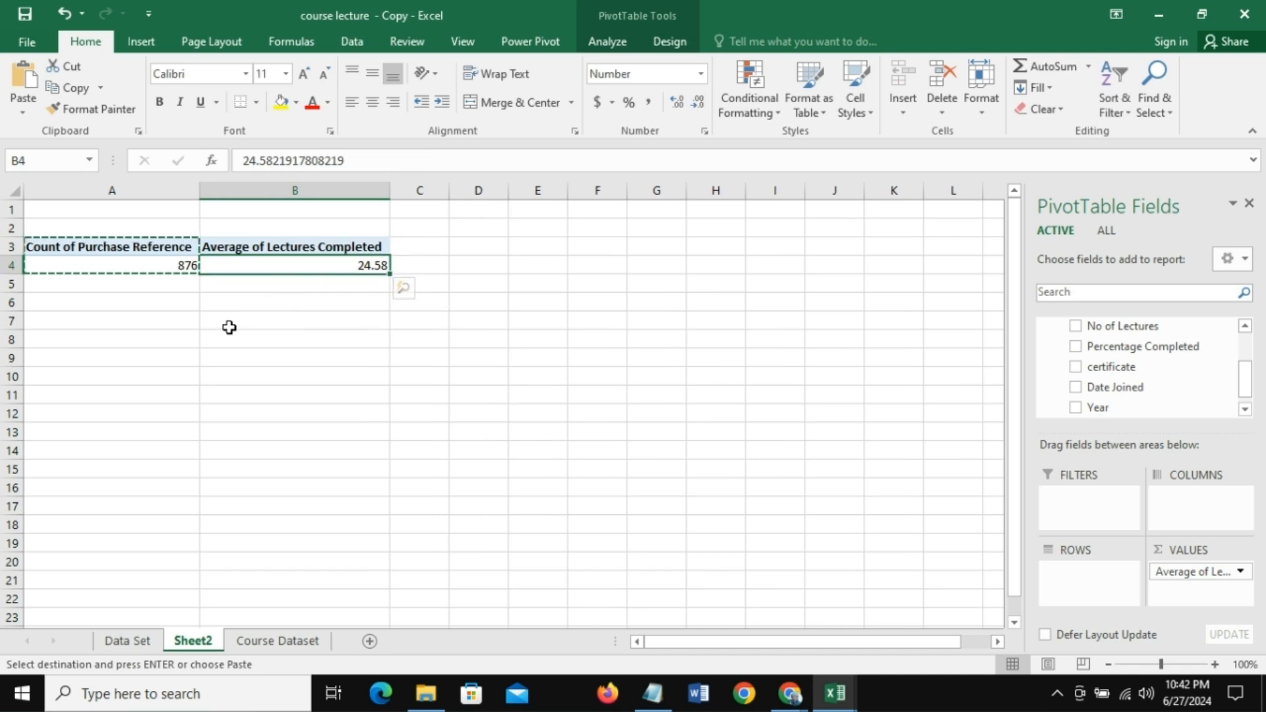
Step: Clear the pending copy outline around A3:A4 and select the Count of Purchase Reference header
left_click_drag(228, 326, 231, 339)
left_click_drag(98, 246, 304, 271)
left_click(443, 321)
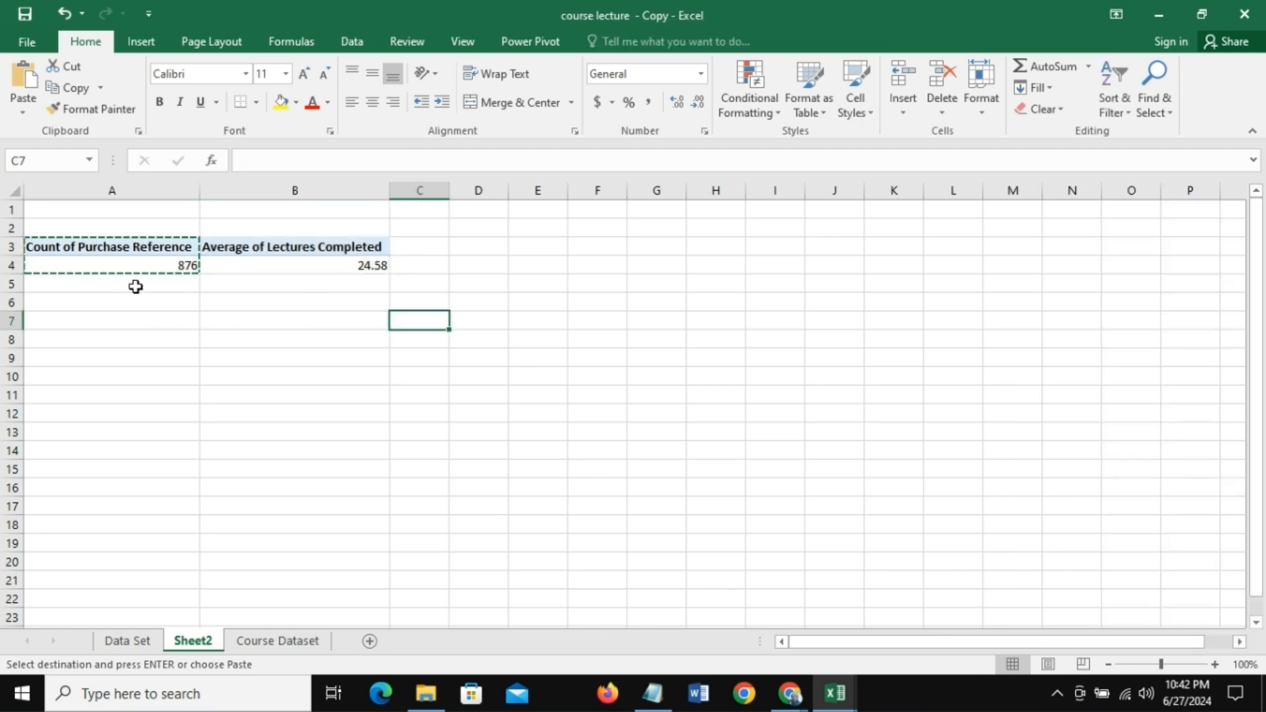
left_click(165, 303)
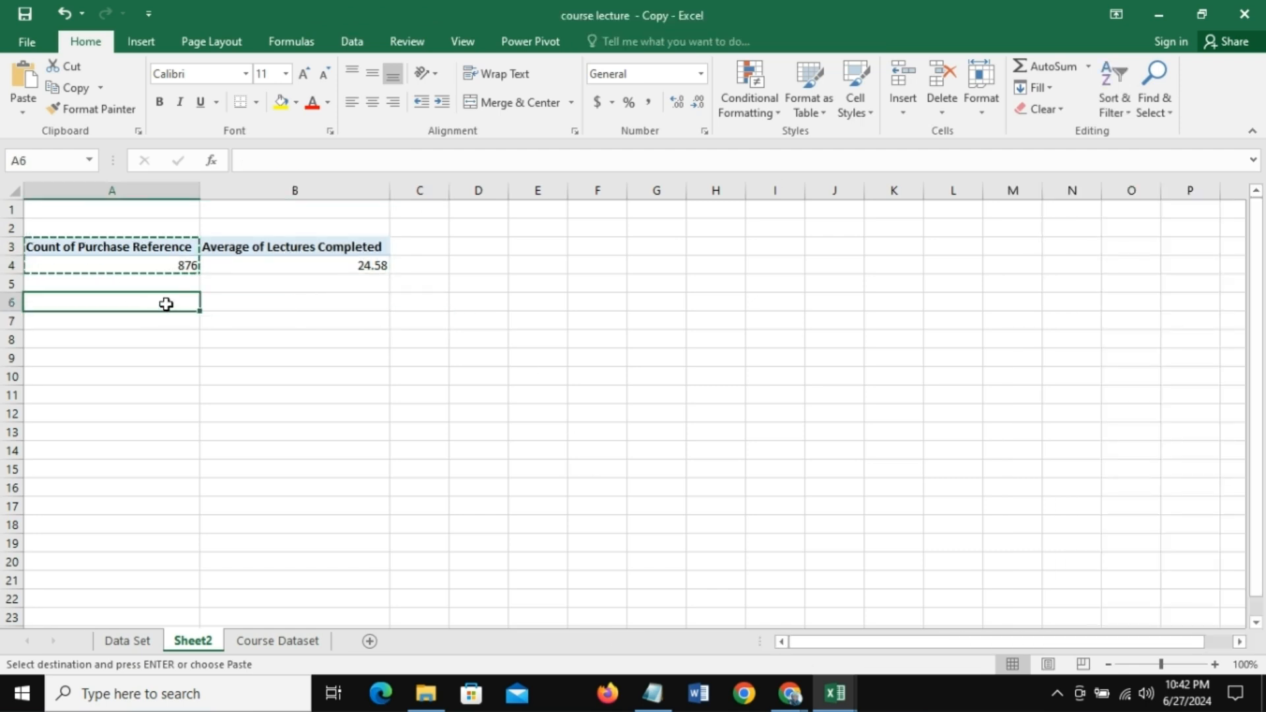
left_click(160, 252)
left_click(174, 314)
key("Escape")
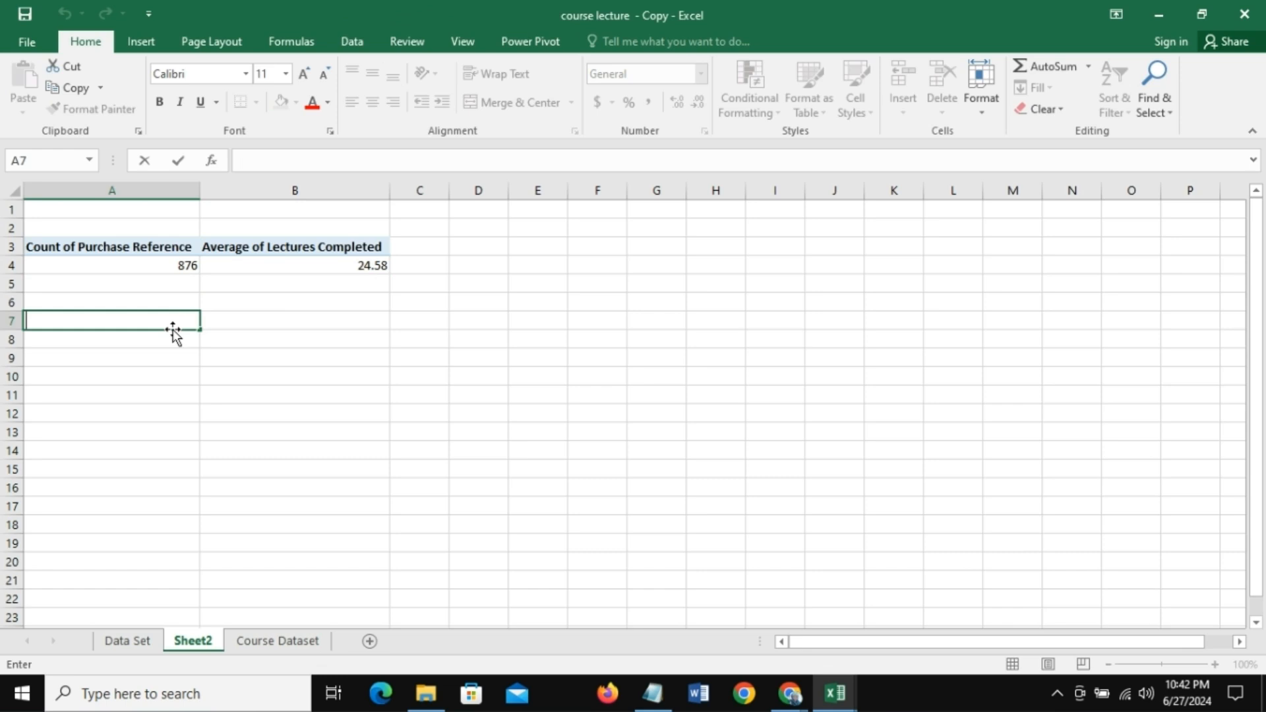
left_click(170, 283)
left_click(143, 245)
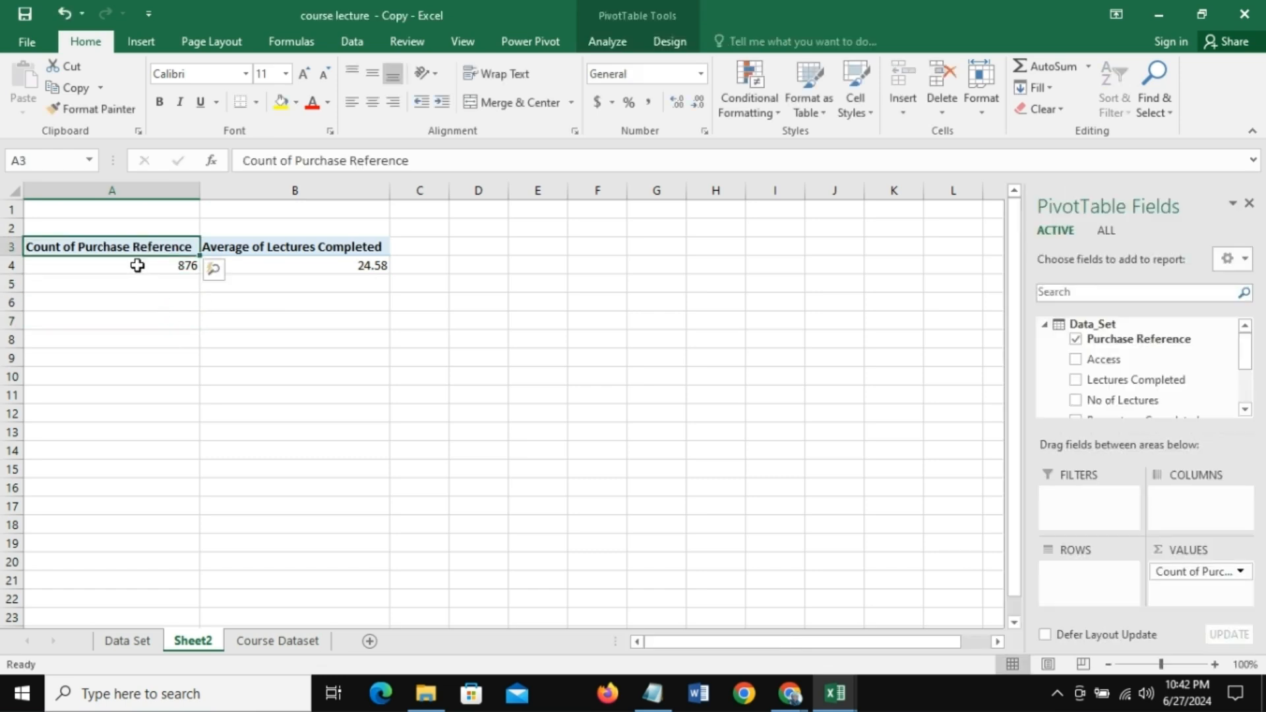
Step: Reference the Count of Purchase Reference header in A6 with =A3 and fill the formula through A6:B7
left_click(137, 271)
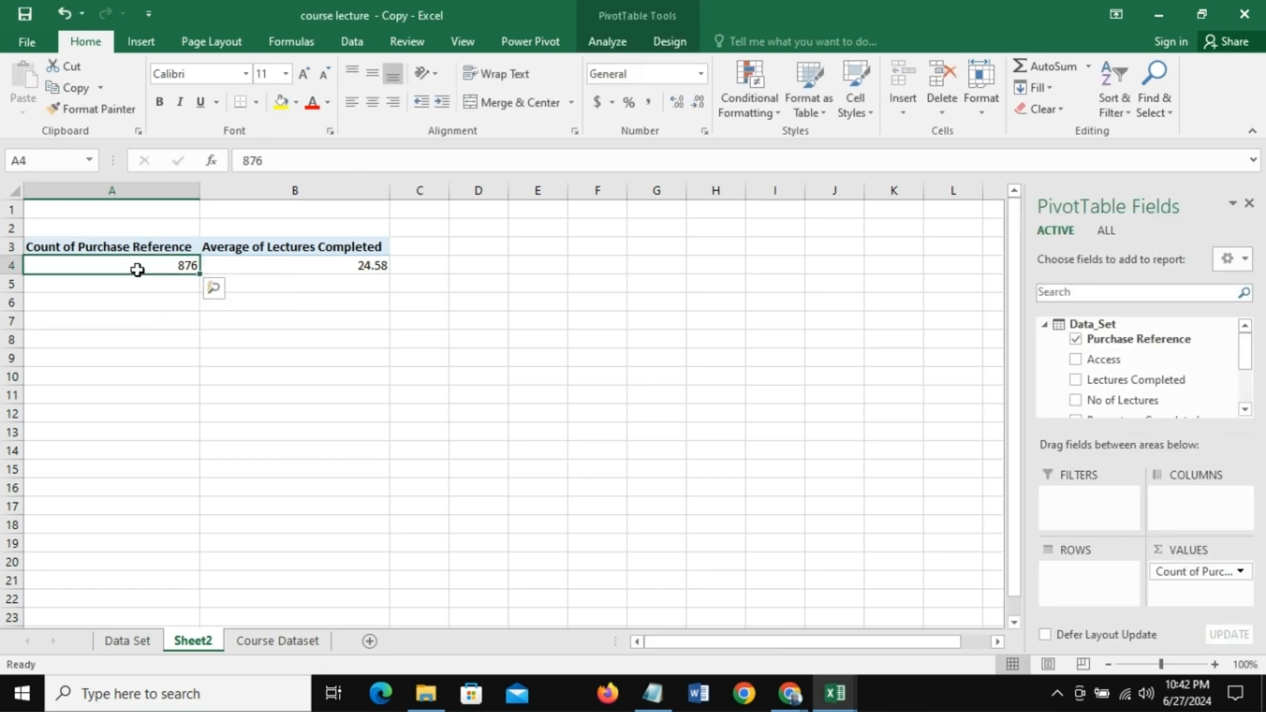
left_click(139, 248)
left_click(143, 296)
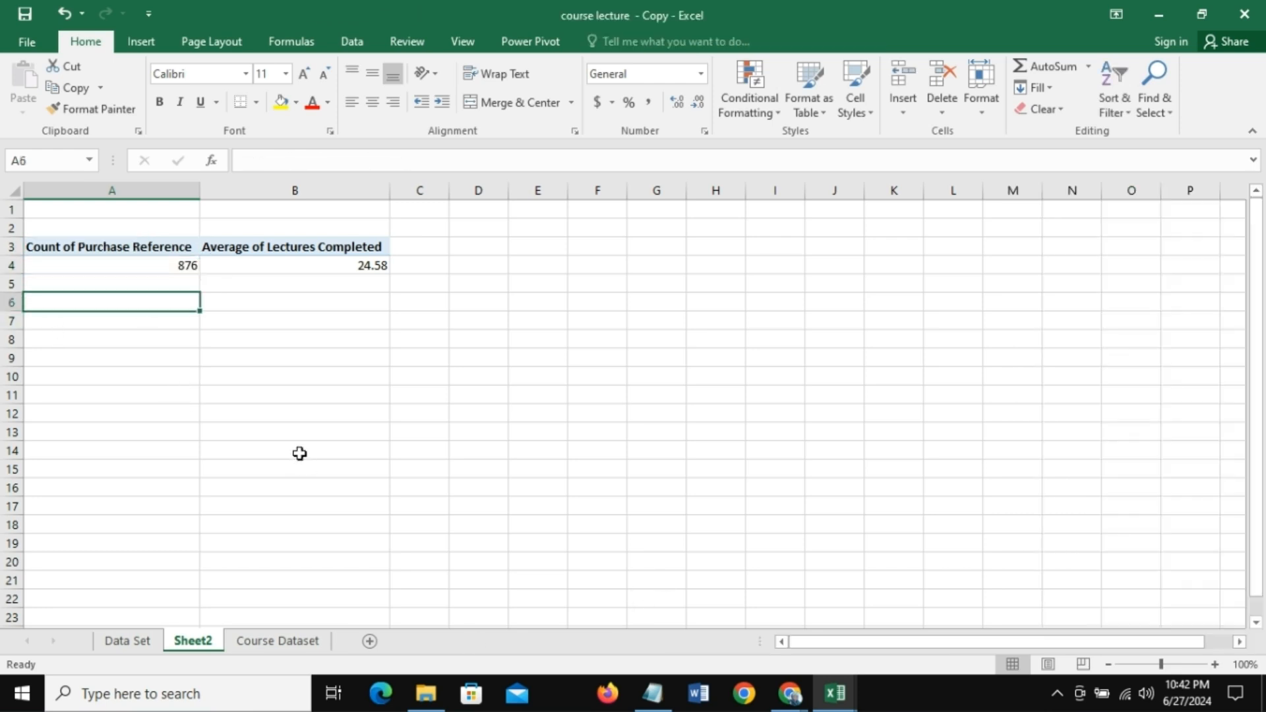
type("=")
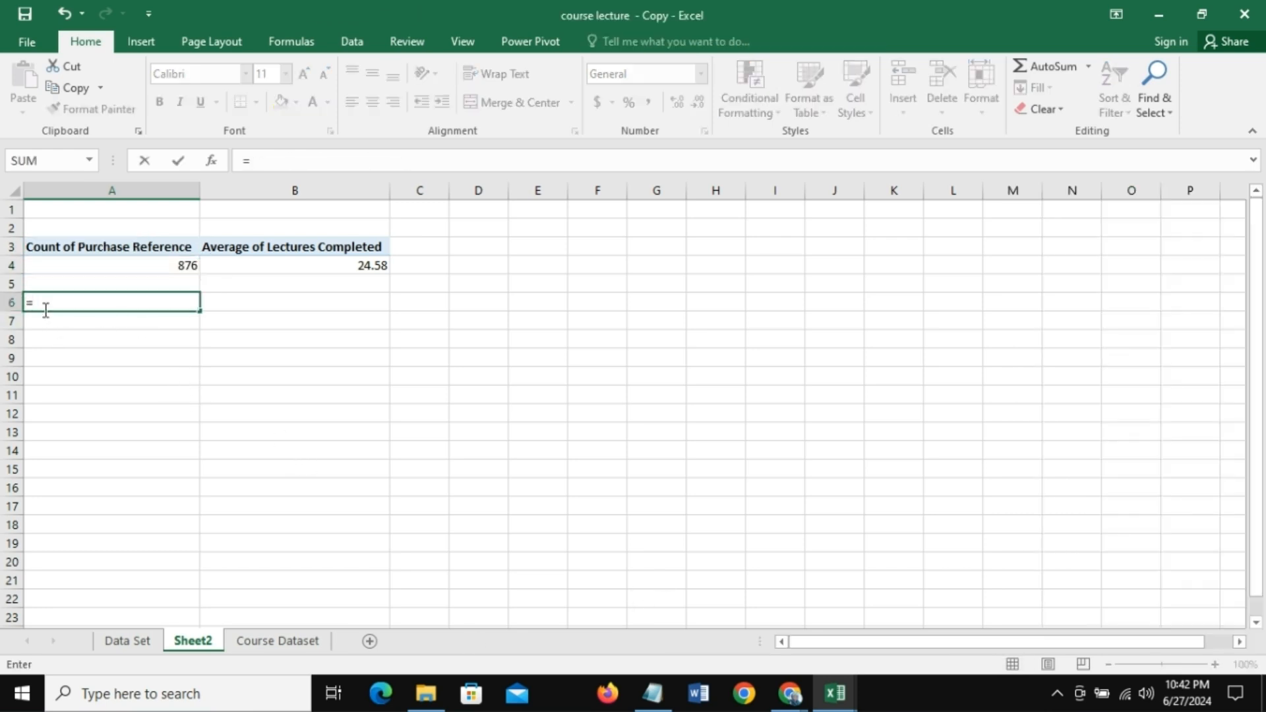
left_click(64, 248)
key("Return")
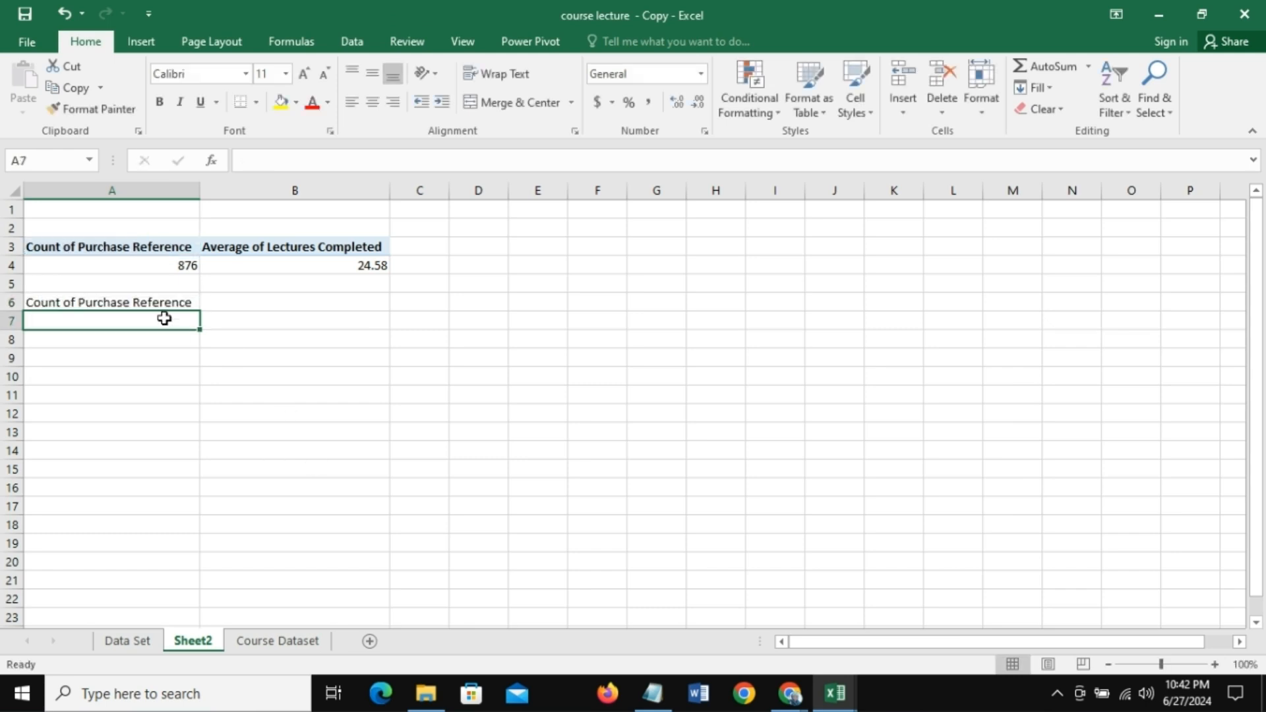
left_click(154, 298)
left_click_drag(200, 311, 336, 330)
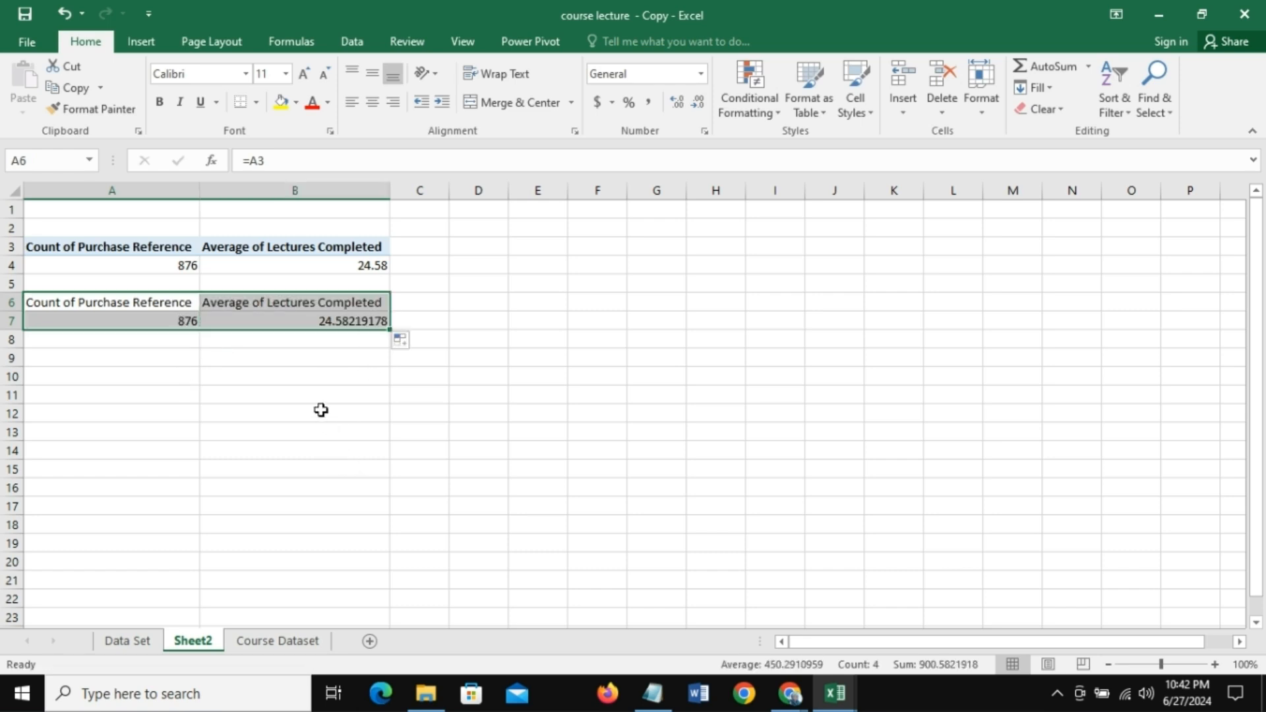
Step: Format the linked average of lectures completed in B7 as a Number with 2 decimal places
left_click(345, 322)
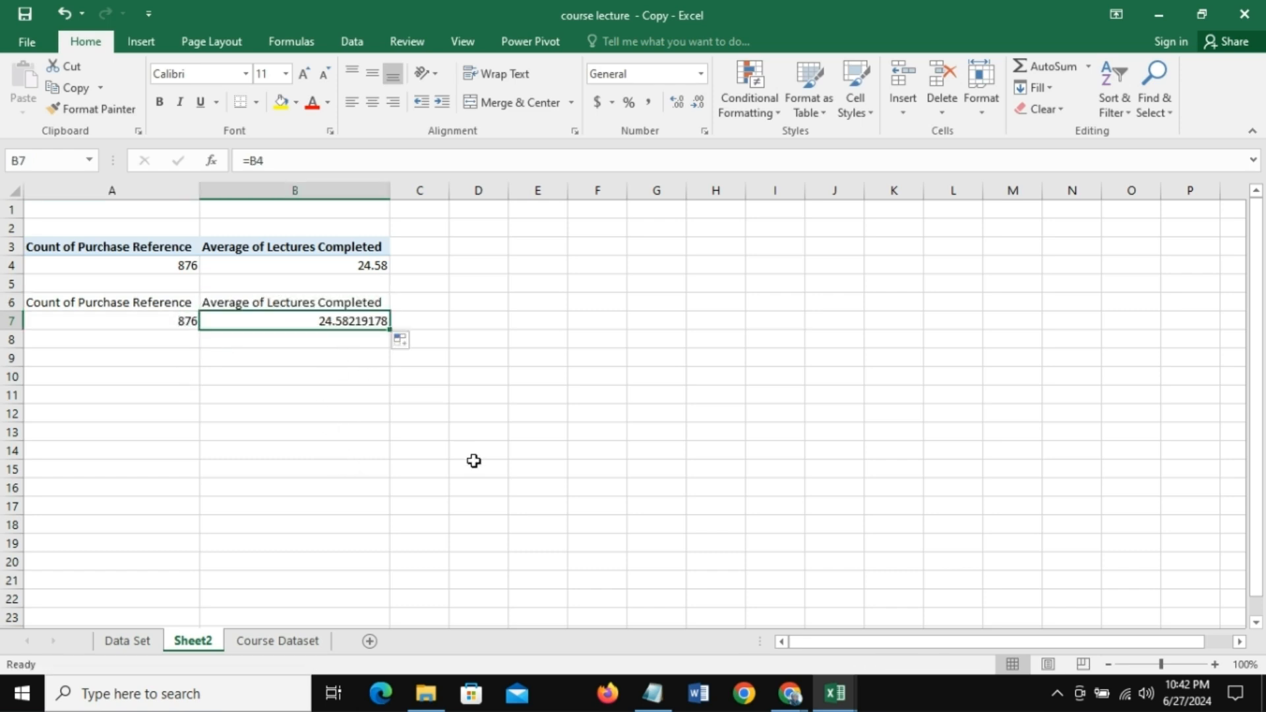
left_click(701, 77)
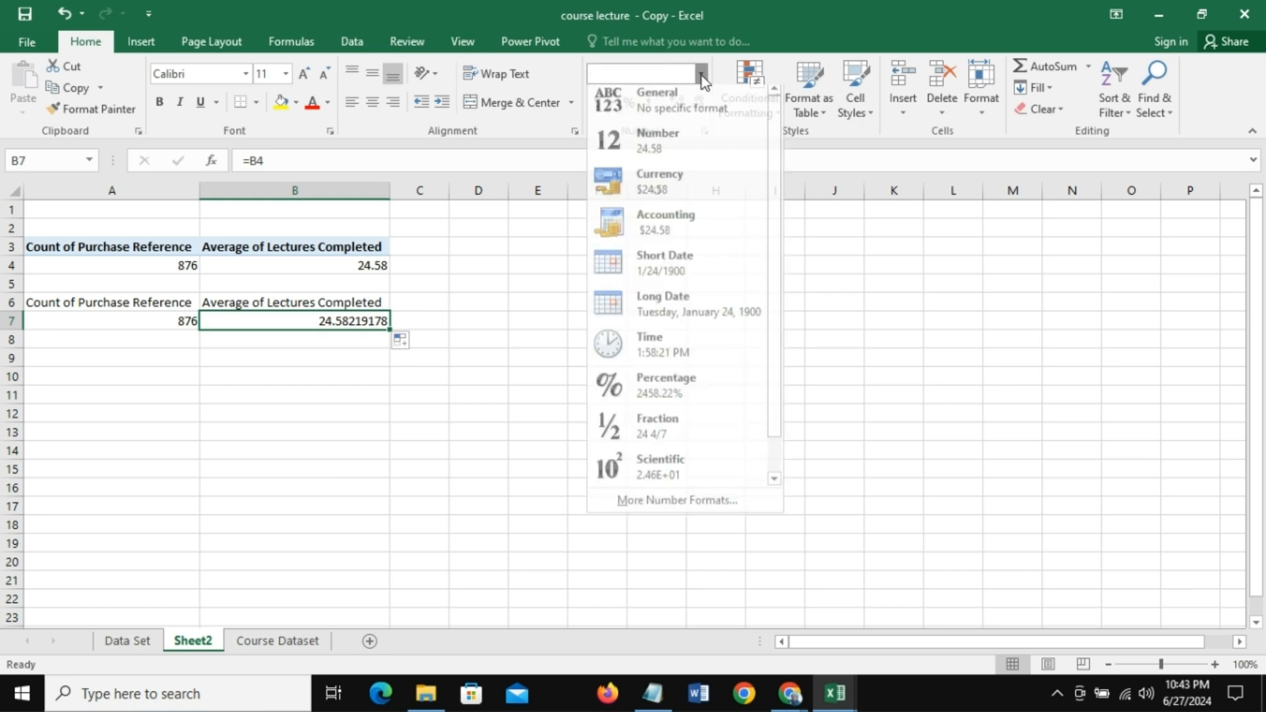
left_click(686, 113)
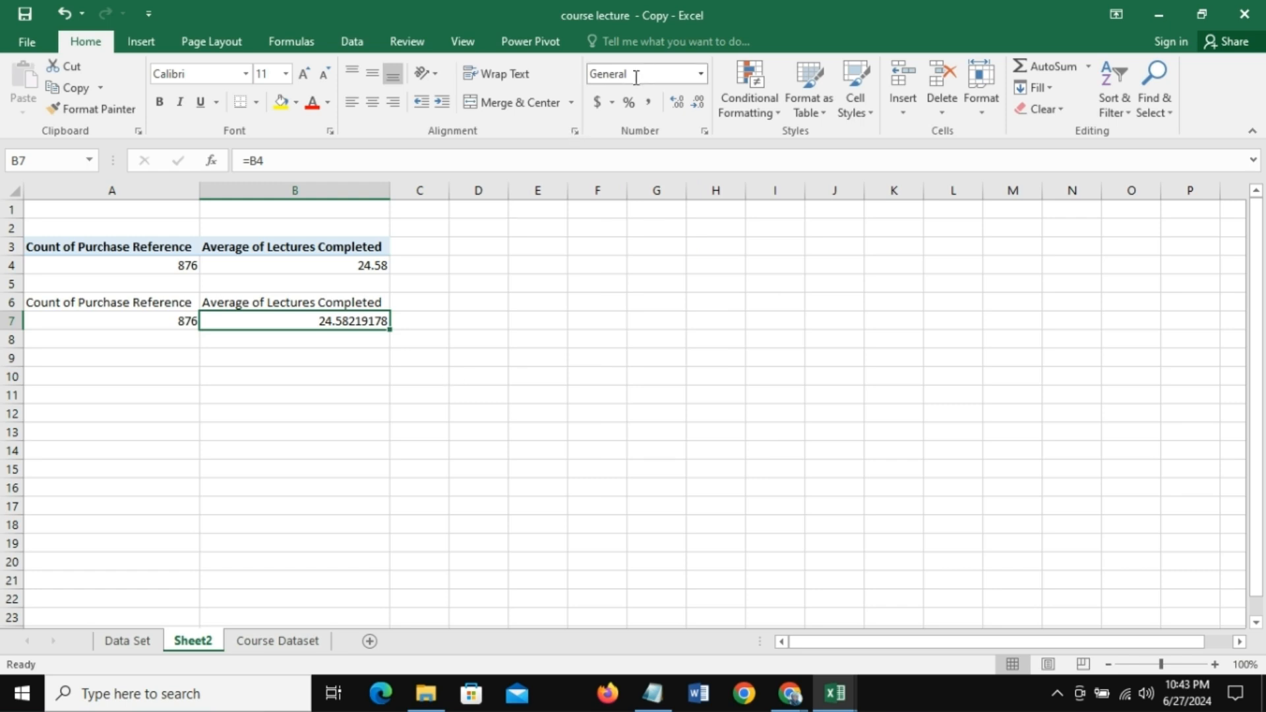
left_click(702, 75)
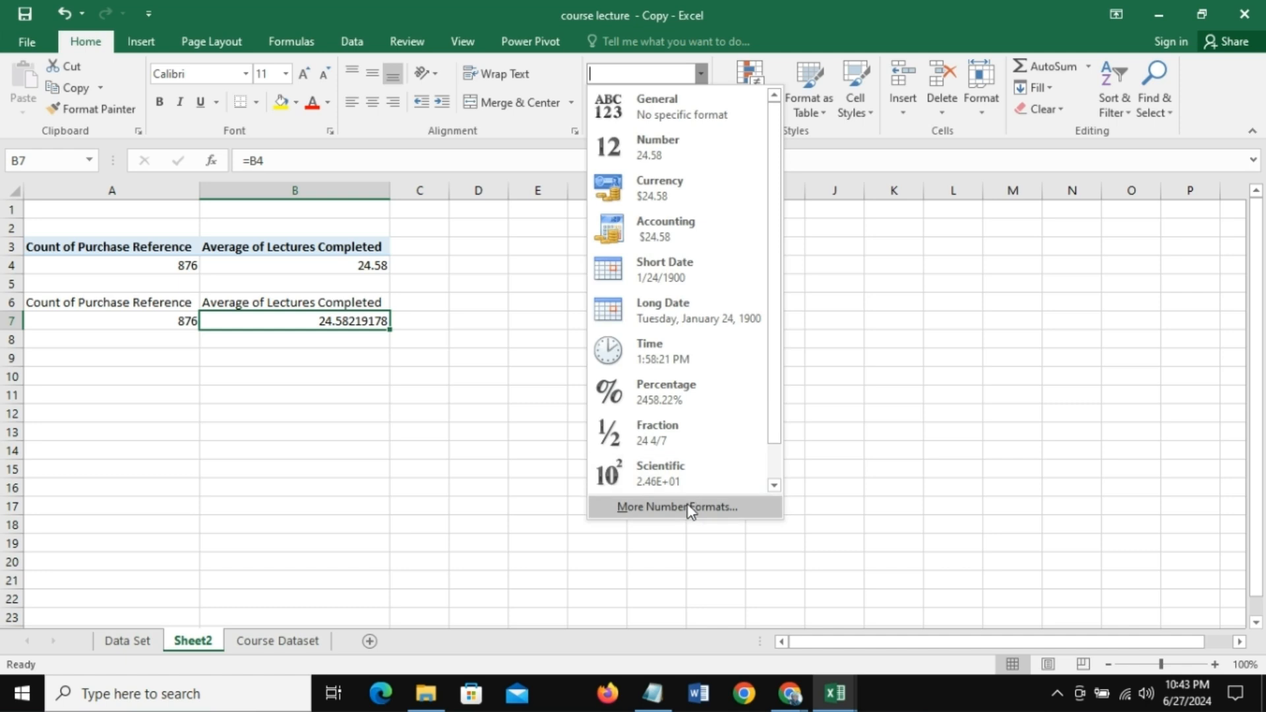
left_click(689, 508)
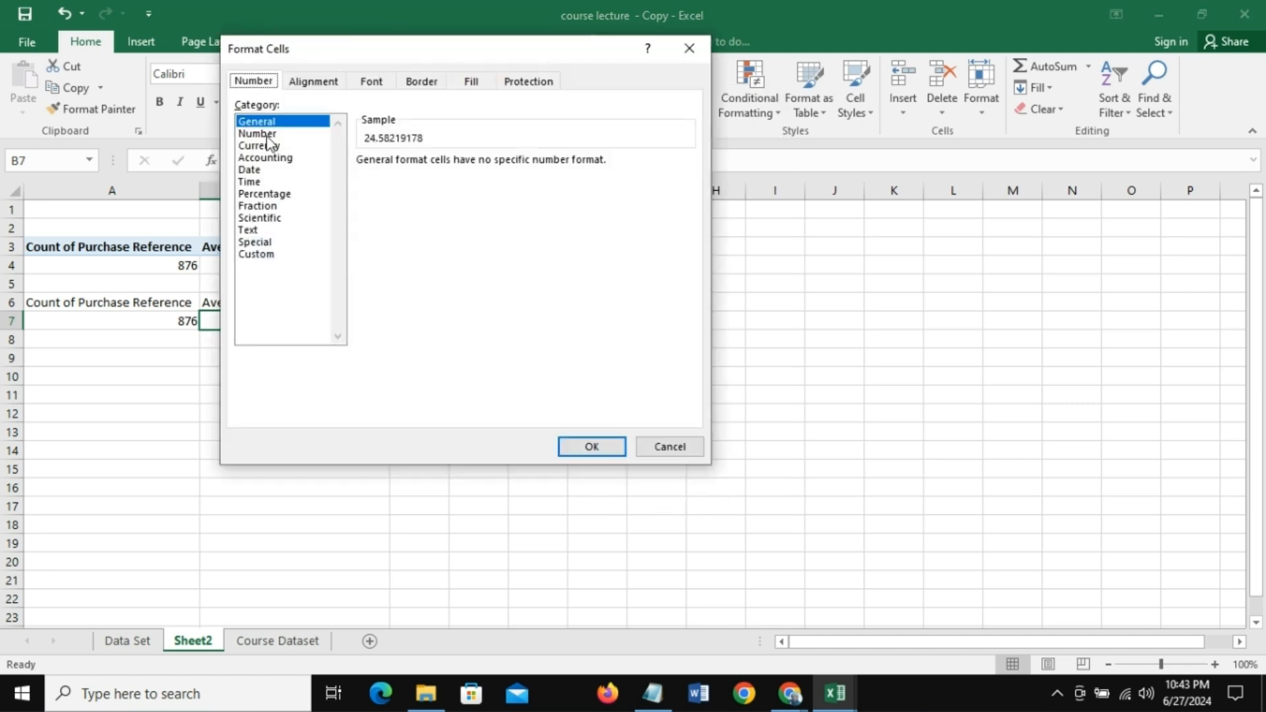
left_click(267, 134)
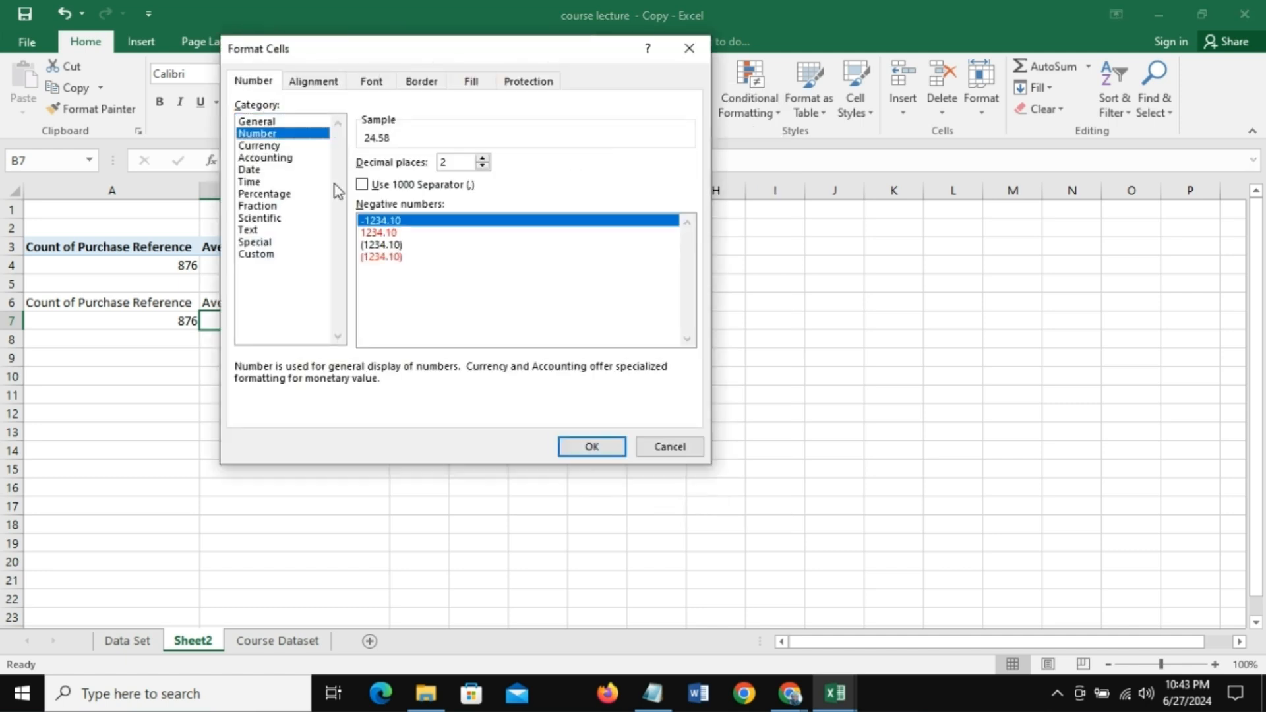
left_click(597, 452)
left_click_drag(348, 361, 359, 397)
left_click(235, 517)
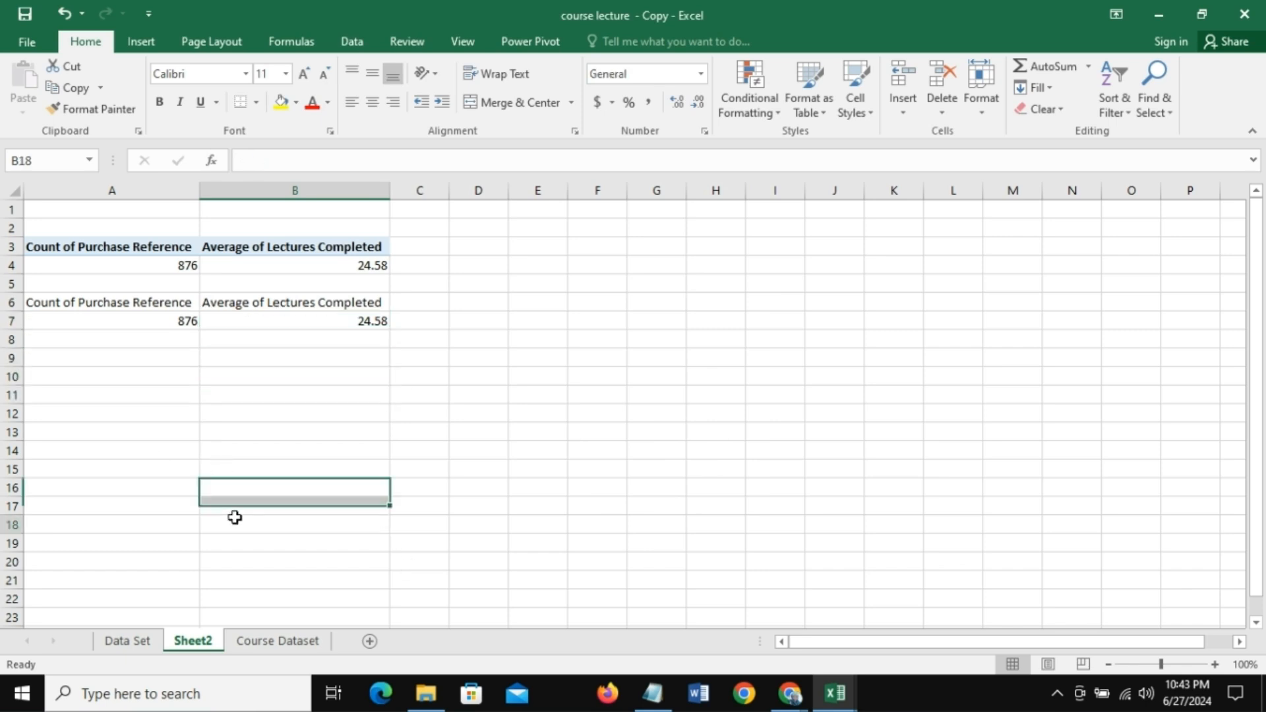
Step: Select the linked summary in A6:B7 and rename Sheet2 as KPI
left_click_drag(138, 303, 231, 320)
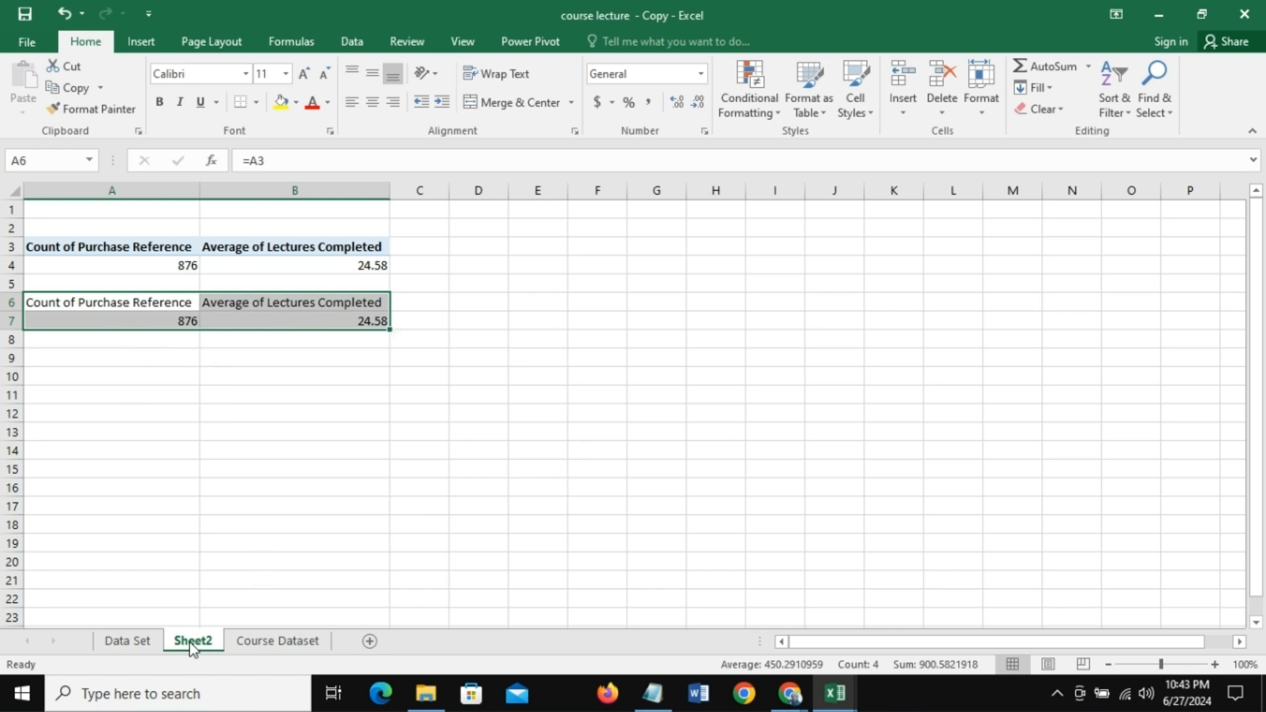
left_click(652, 693)
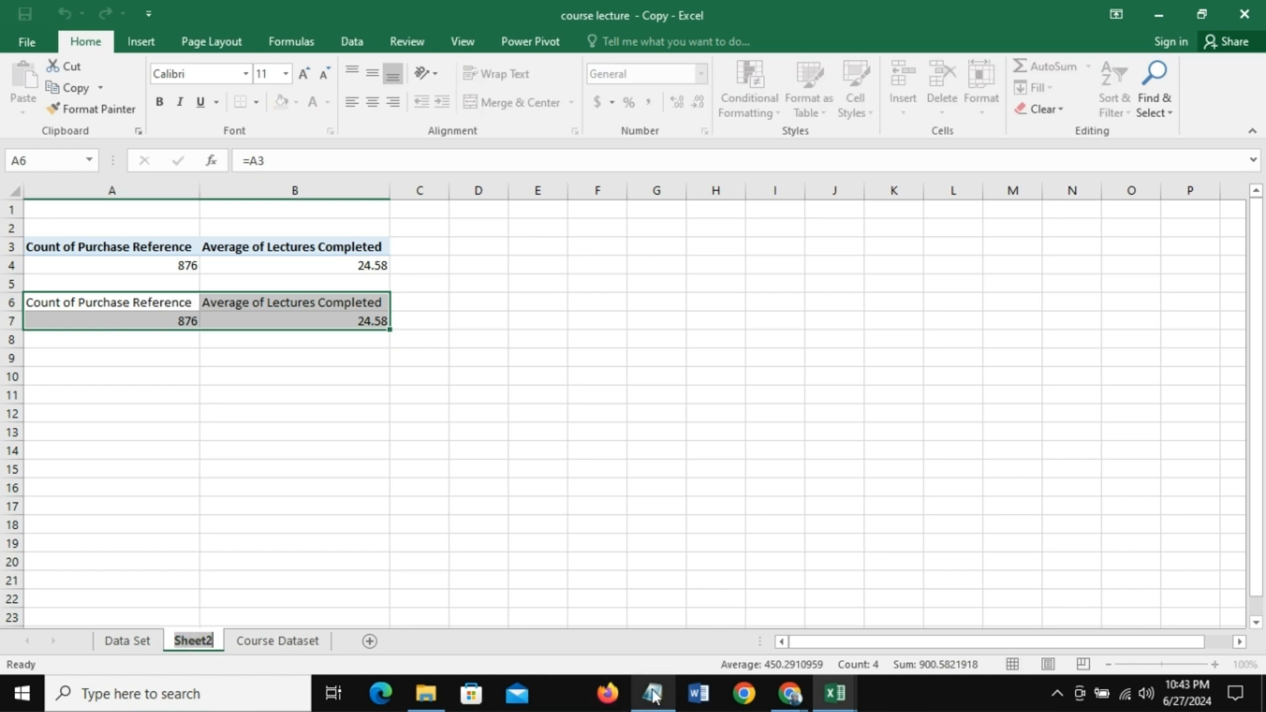
type("KPI")
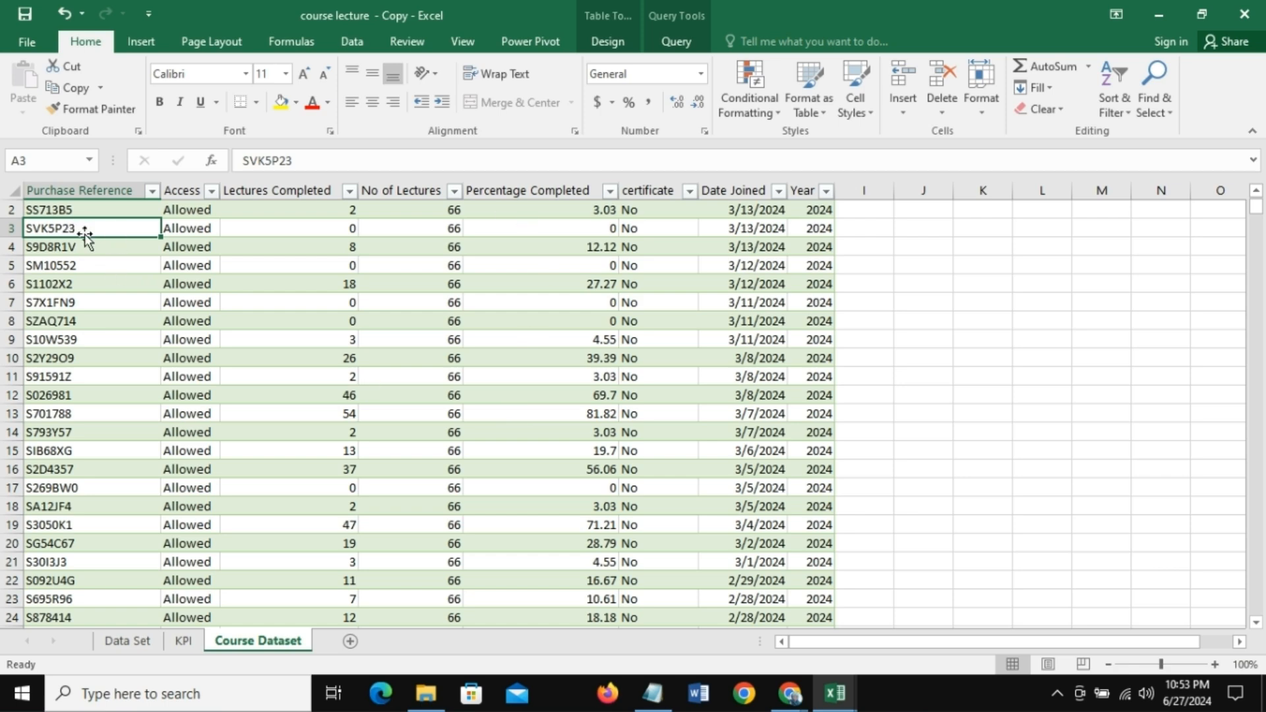
Step: Create a PivotTable from the Data_Set table on a new worksheet, adding the data to the Data Model
left_click(141, 41)
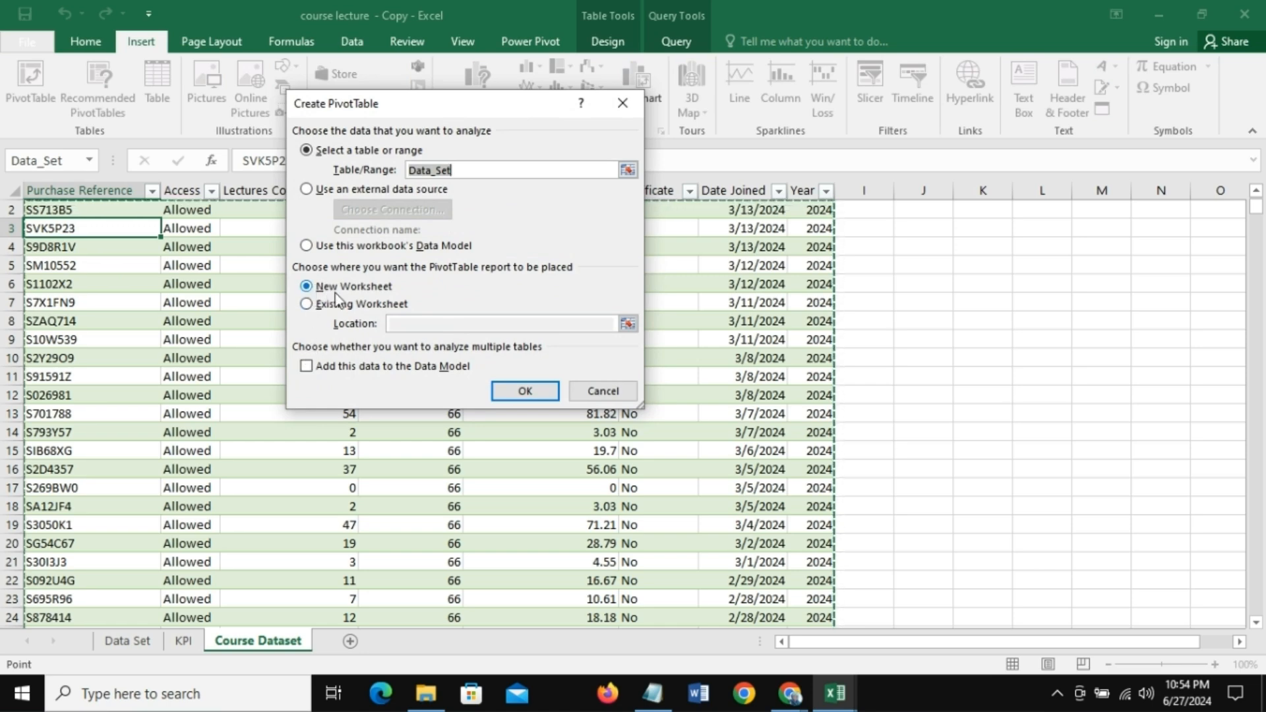
left_click(306, 366)
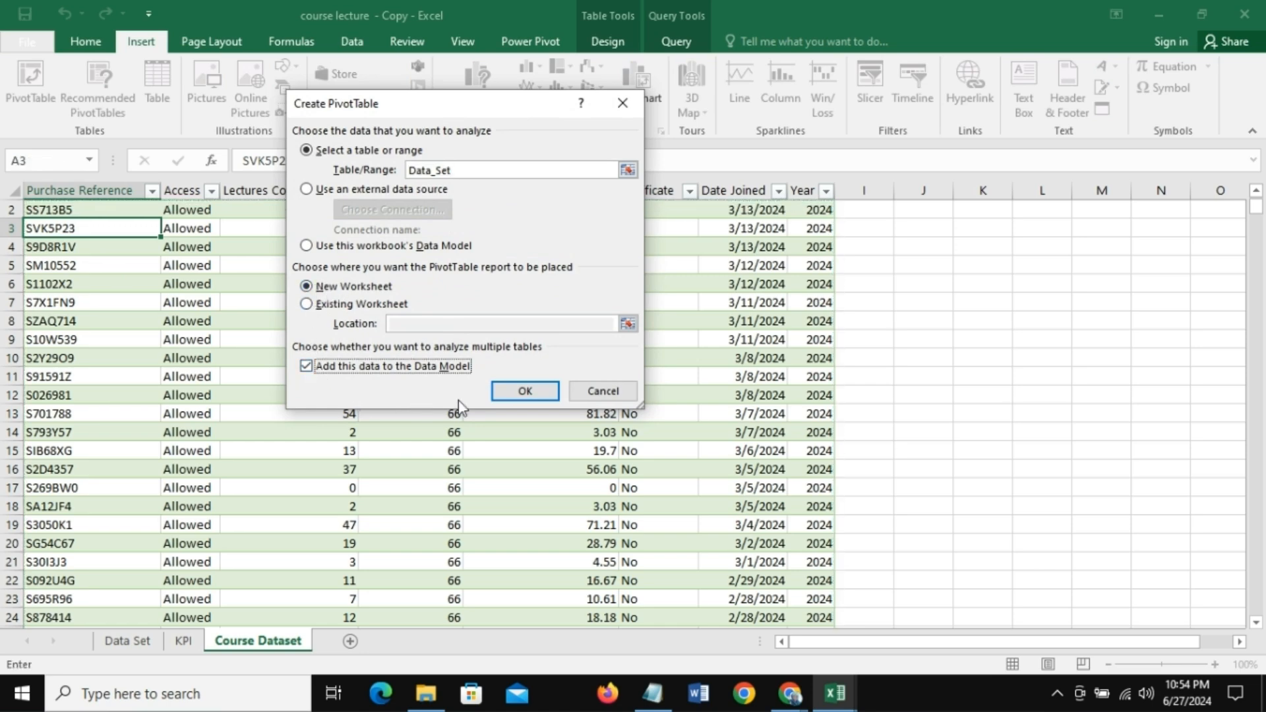
left_click(527, 393)
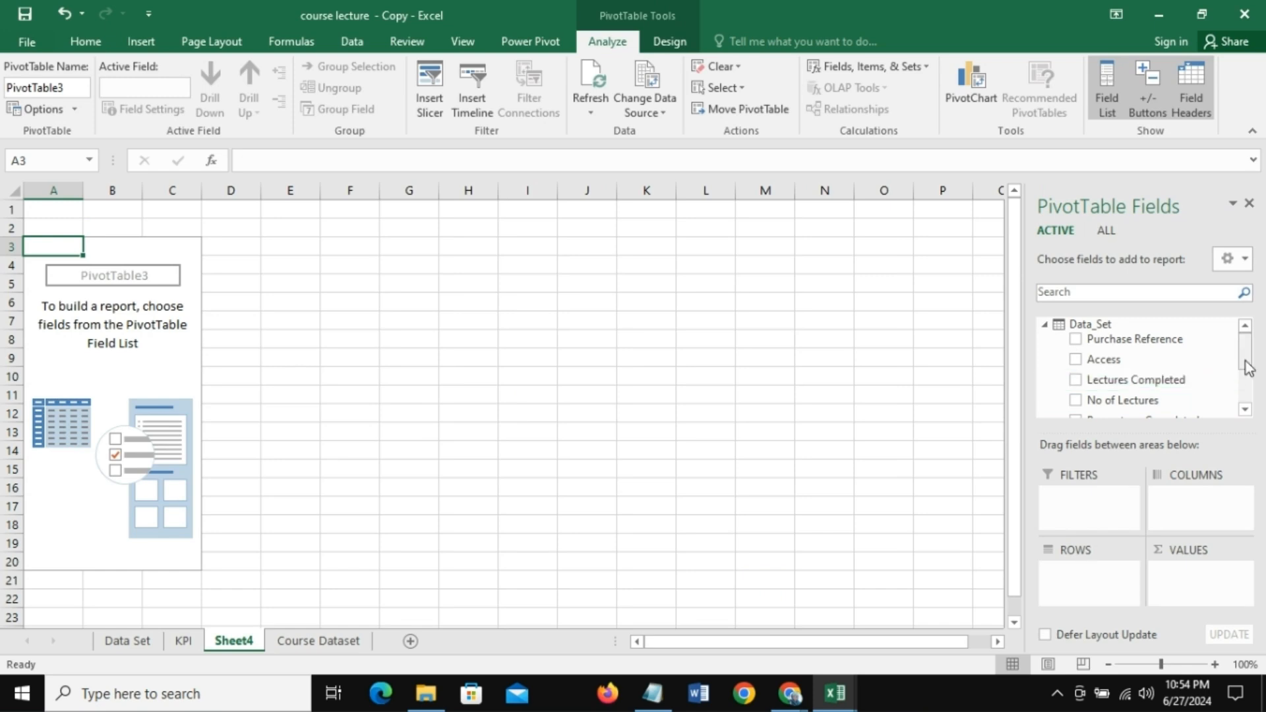
Step: Add the Lectures Completed field to the values of the new PivotTable
scroll(1247, 368, "down", 2)
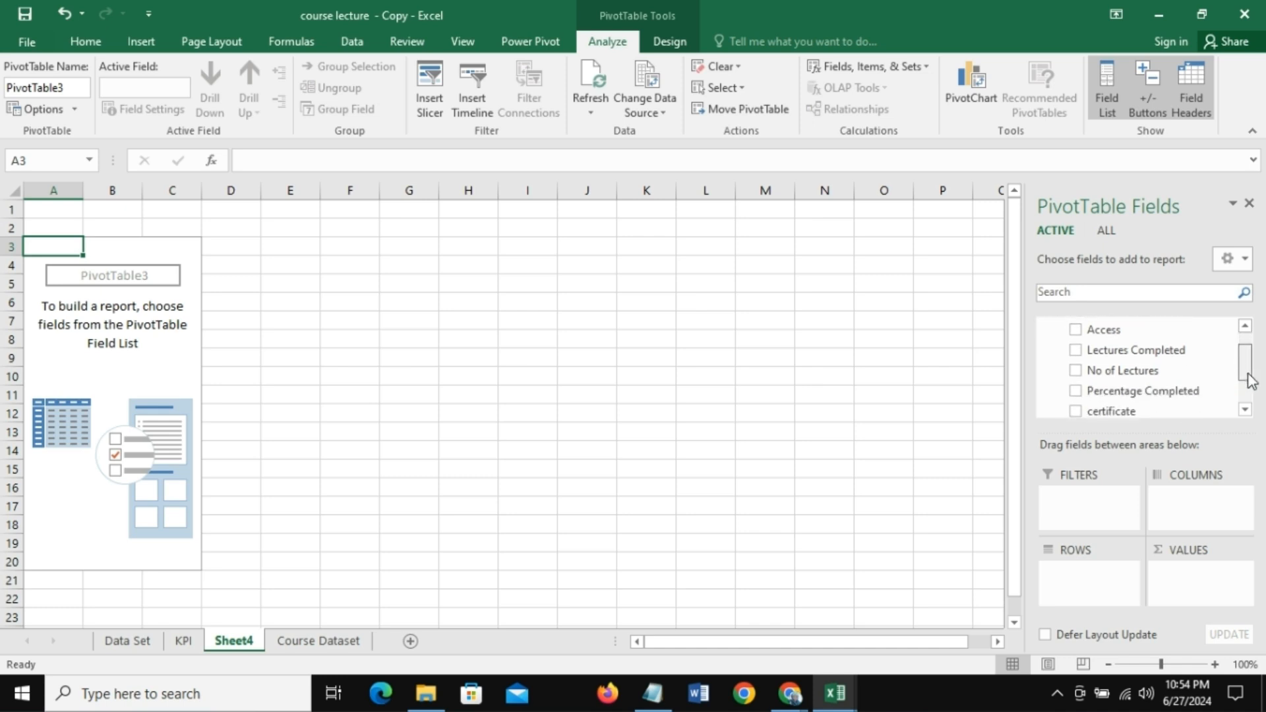
left_click_drag(1128, 339, 1201, 588)
left_click_drag(1208, 589, 1207, 588)
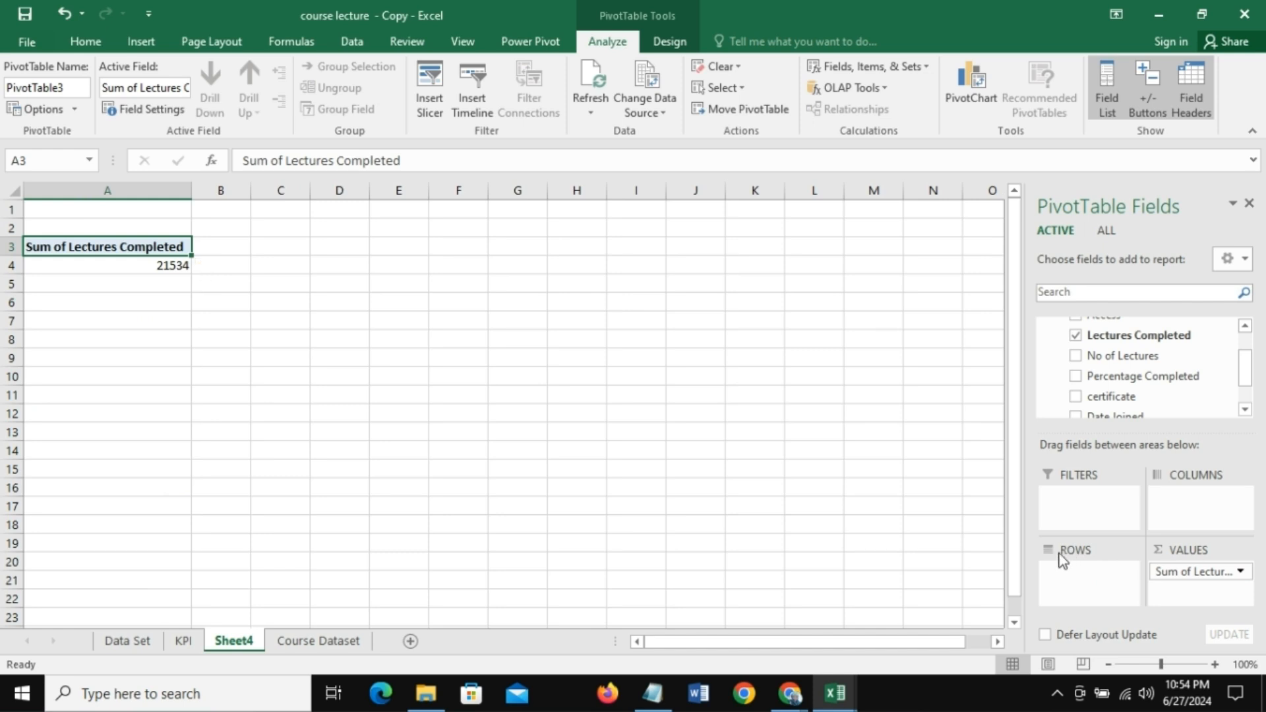
left_click_drag(1244, 376, 1245, 380)
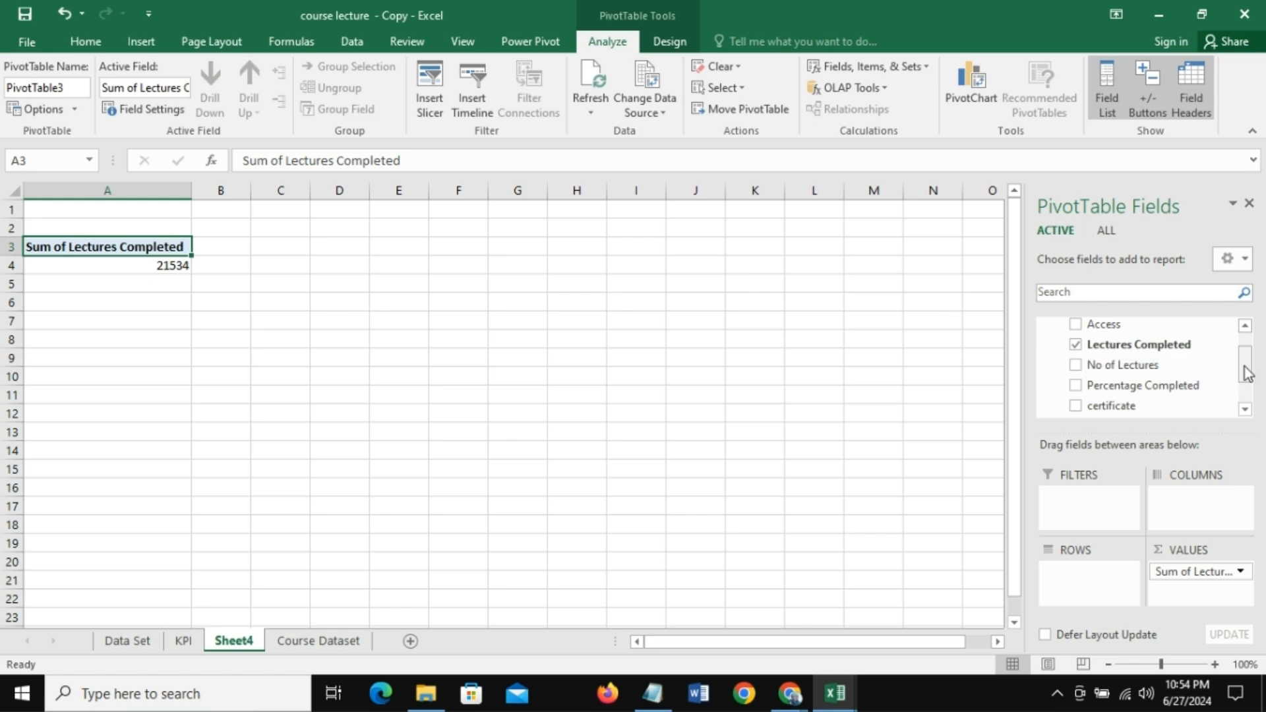
mouse_move(1245, 371)
left_mouse_down()
mouse_move(1247, 359)
mouse_move(1247, 404)
mouse_move(1247, 369)
left_mouse_up()
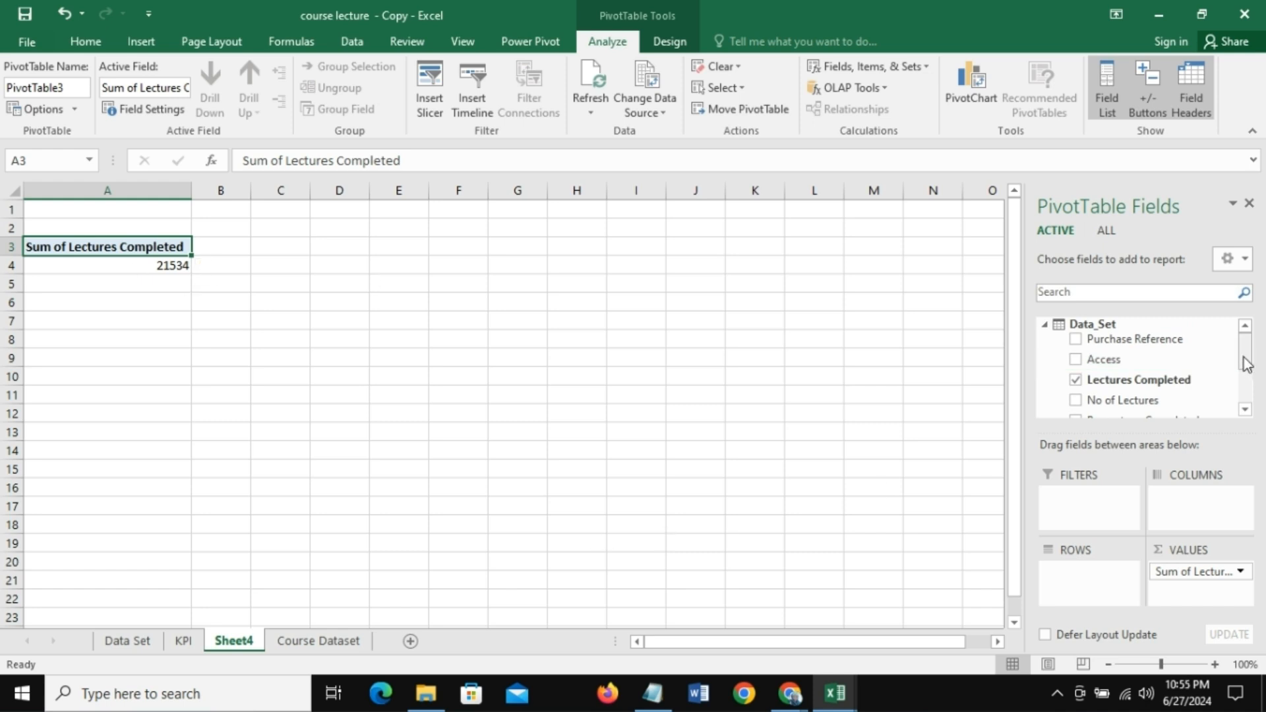
mouse_move(1243, 362)
left_mouse_down()
mouse_move(1247, 403)
mouse_move(1251, 343)
left_mouse_up()
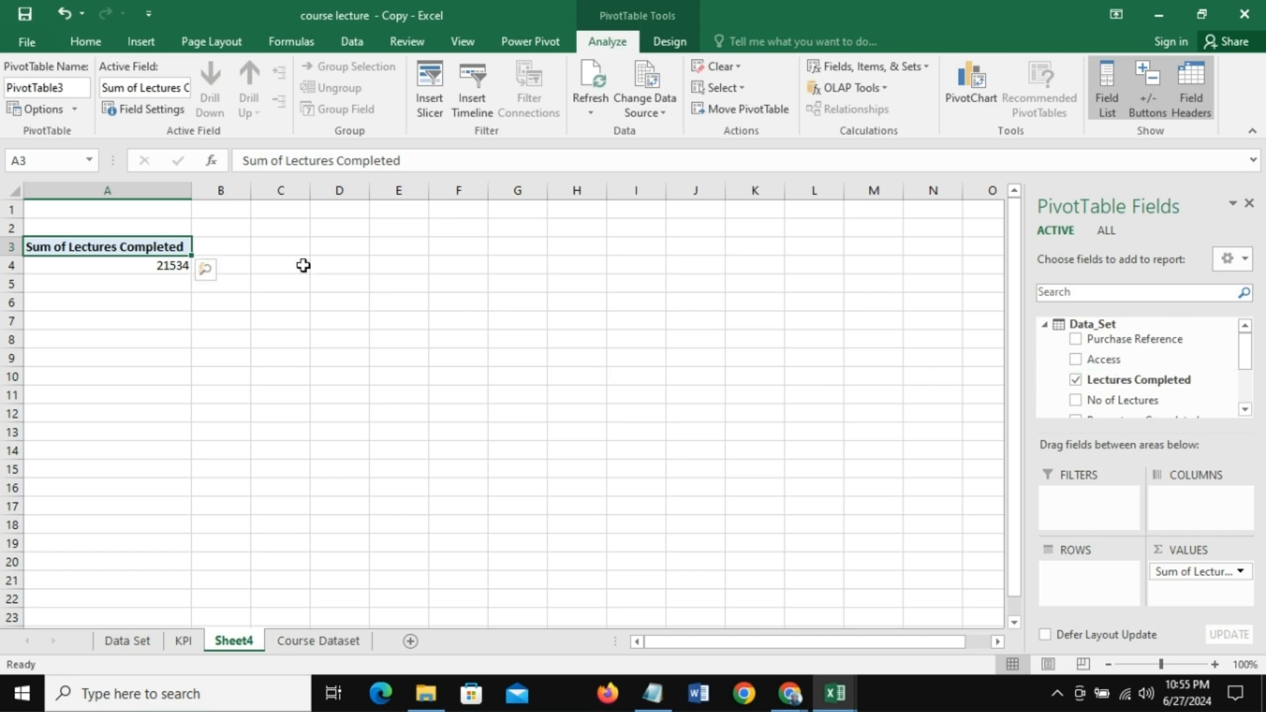
left_click(135, 268)
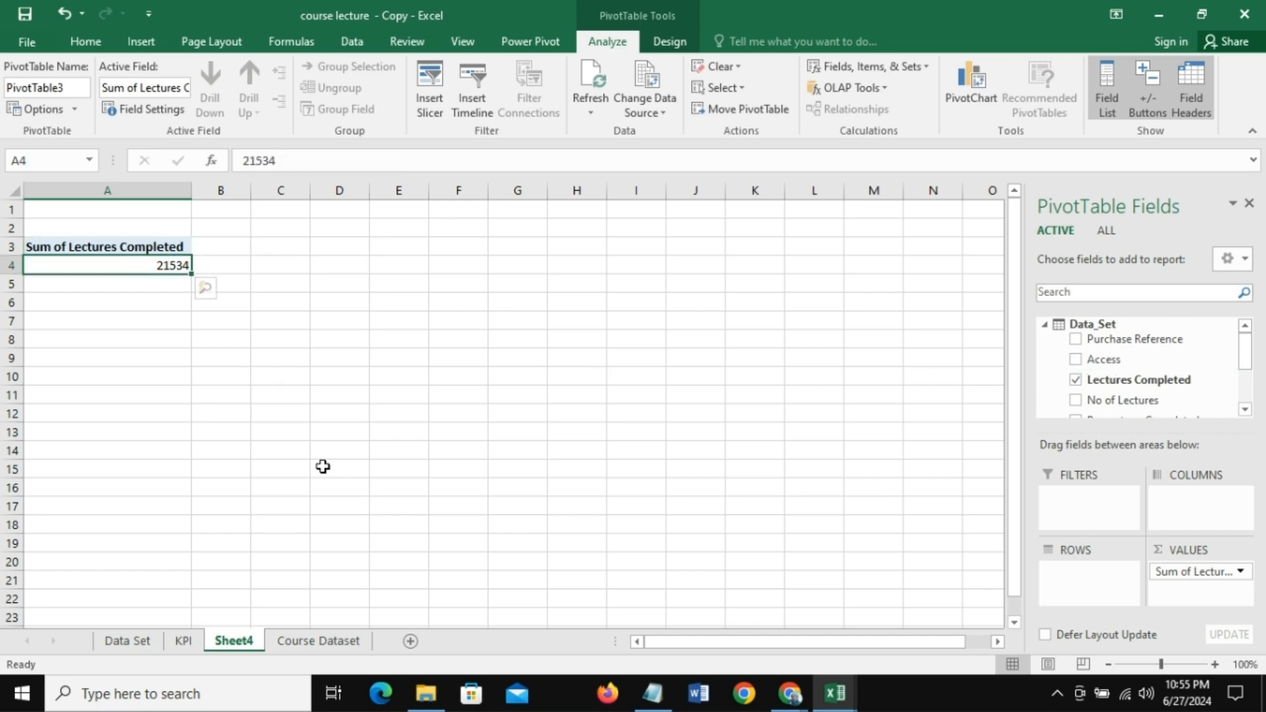
Step: Open the query behind the Course Dataset sheet's table for editing in the Query Editor
left_click(338, 643)
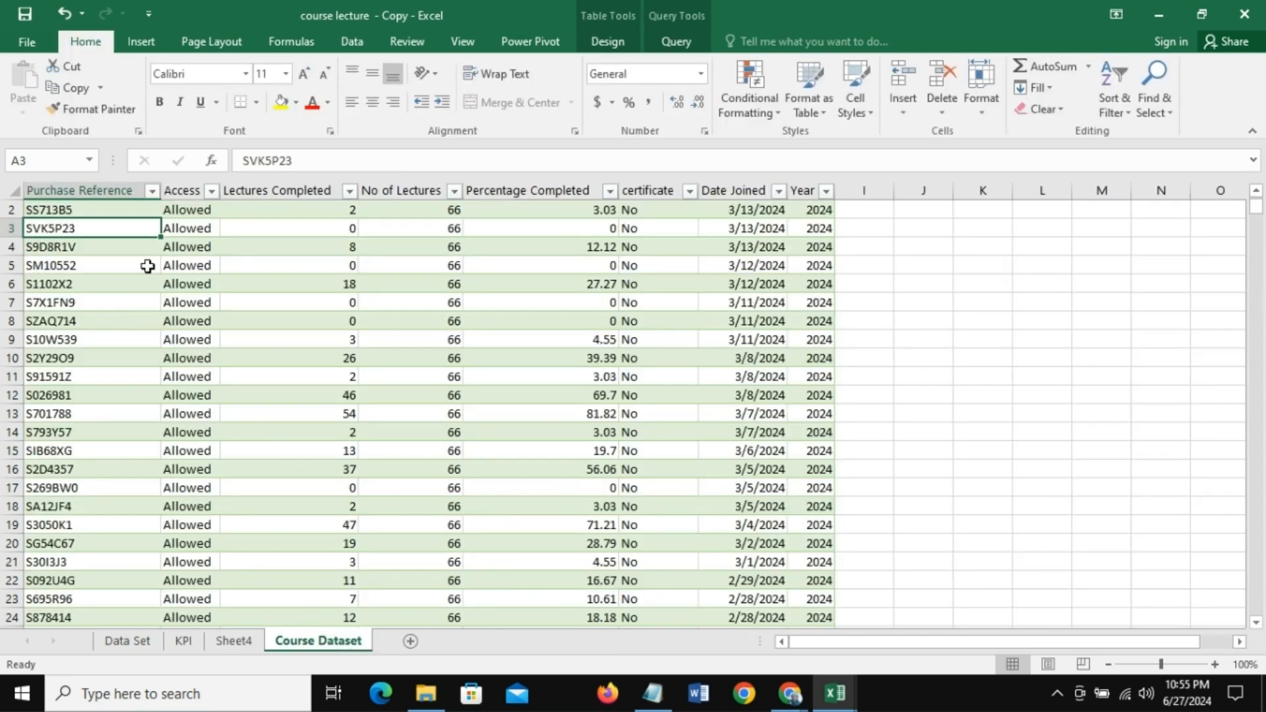
left_click(348, 42)
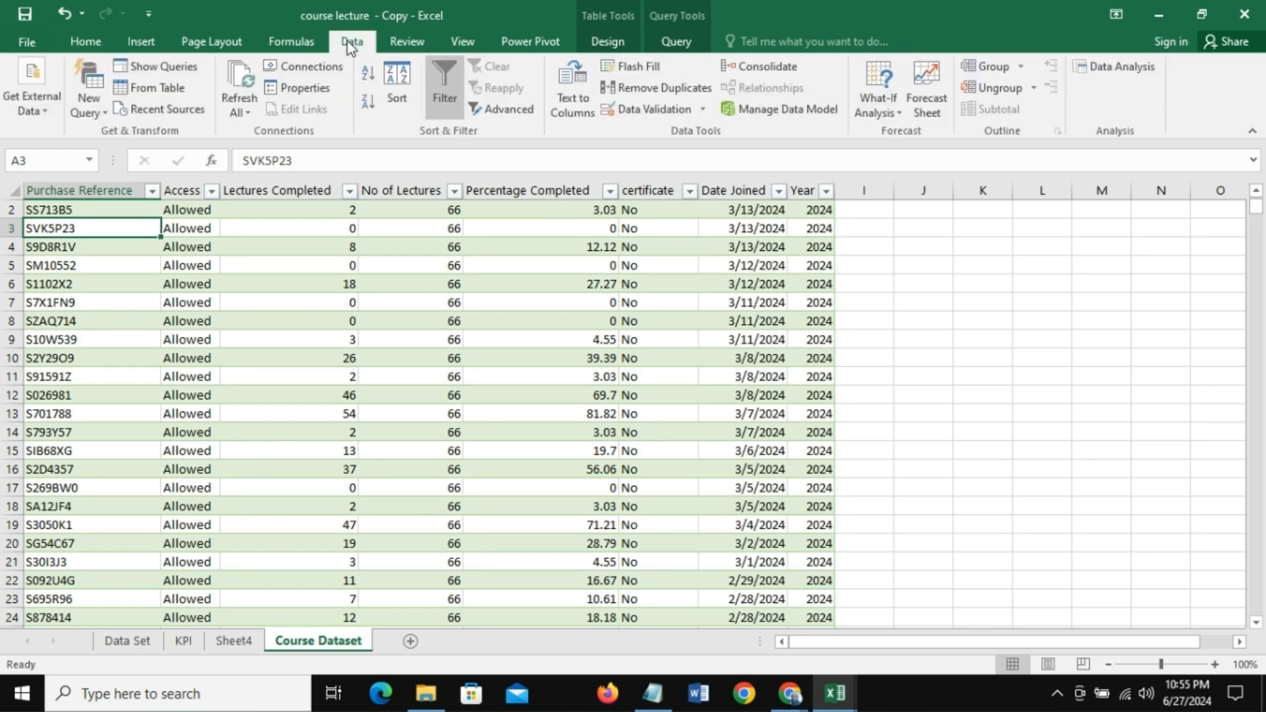
left_click(678, 42)
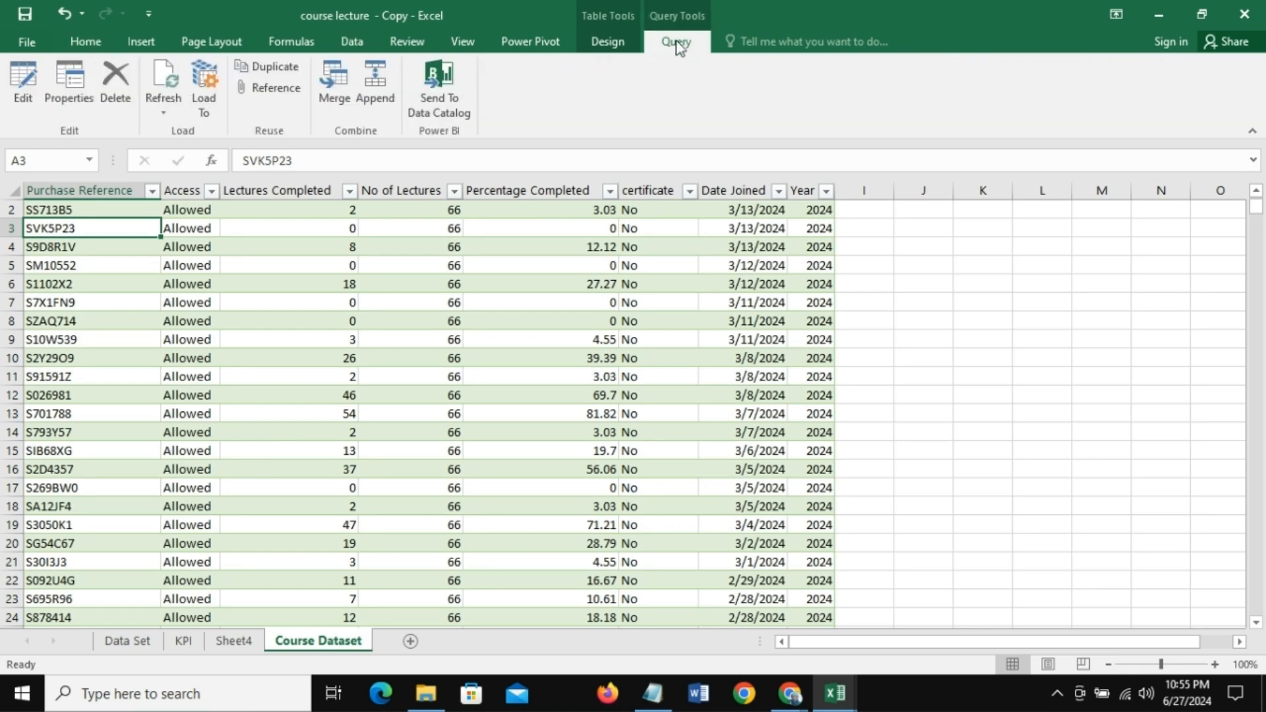
left_click(23, 89)
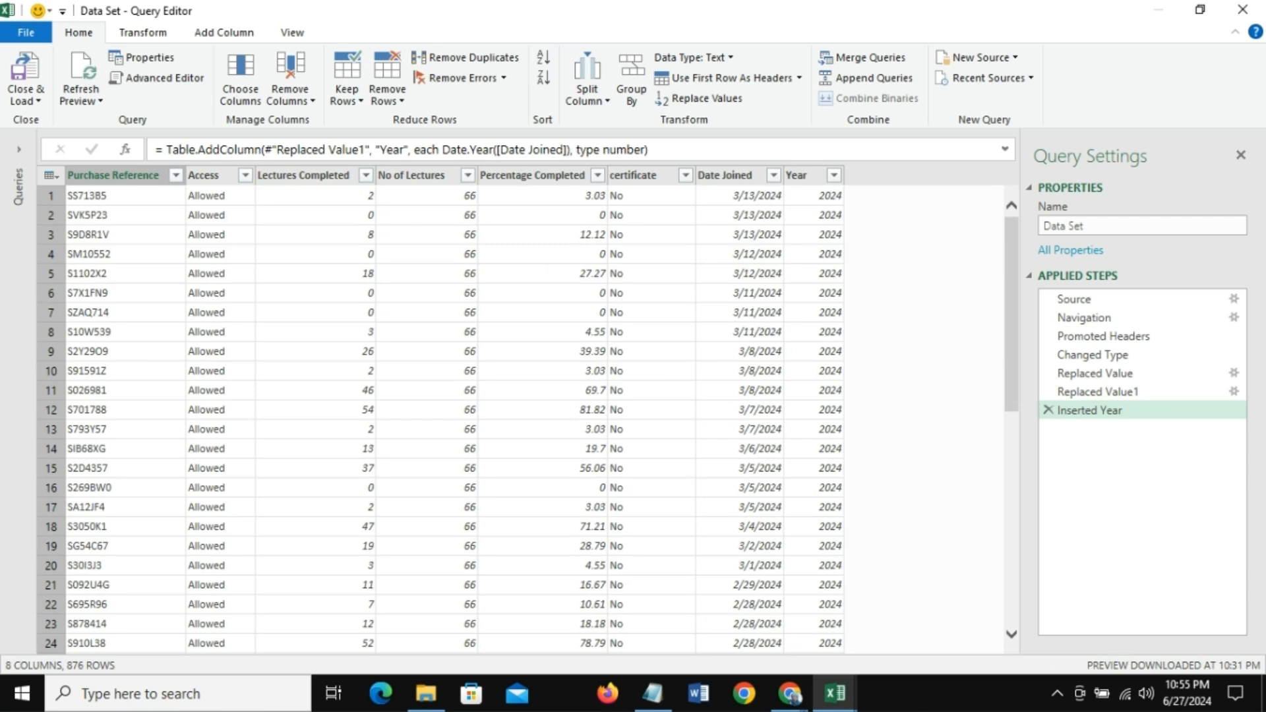
Step: Switch to the Notepad notes, review the LECT. RANGE completion categories, and return to the Query Editor
left_click(652, 694)
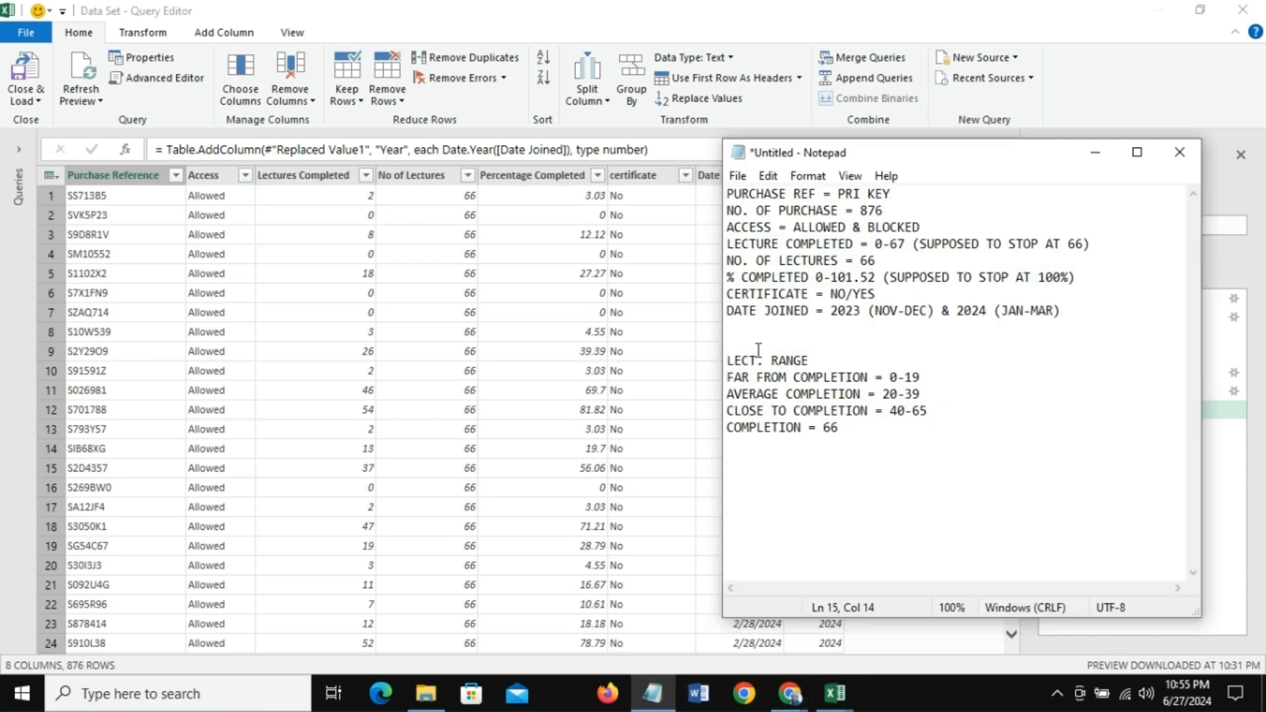
left_click(733, 360)
left_click_drag(736, 356, 933, 449)
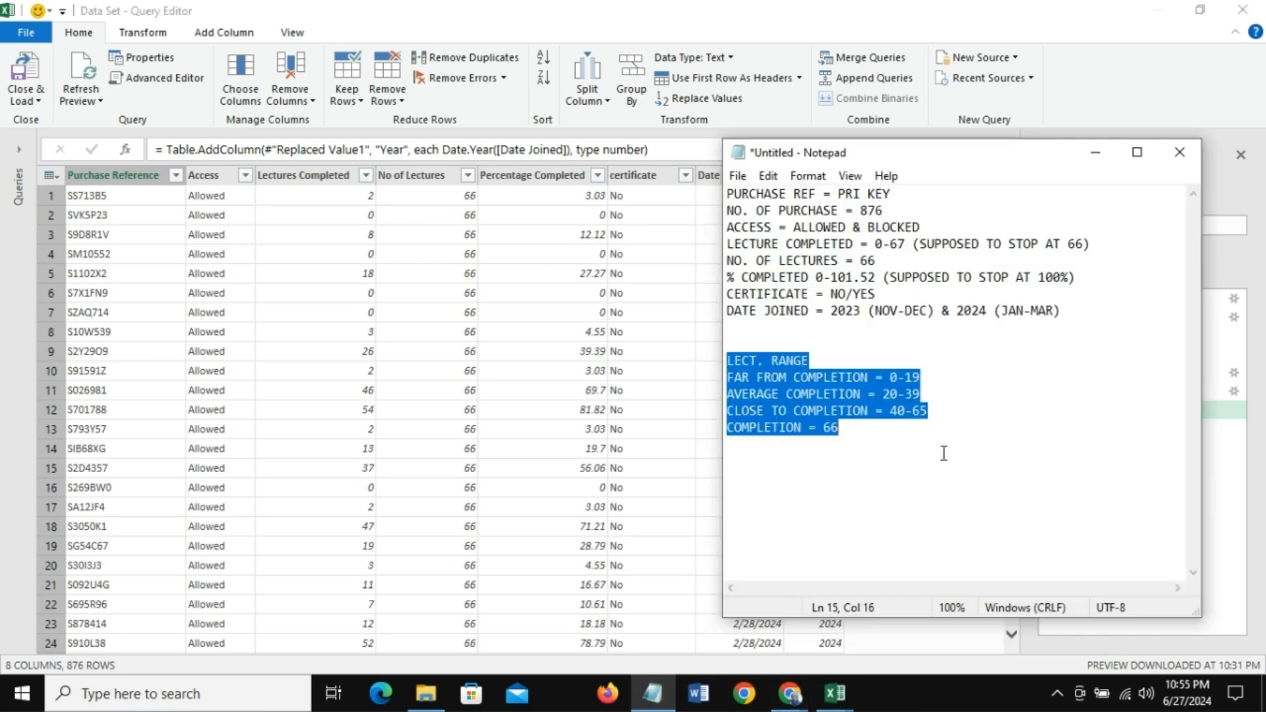
left_click(923, 500)
left_click(1097, 149)
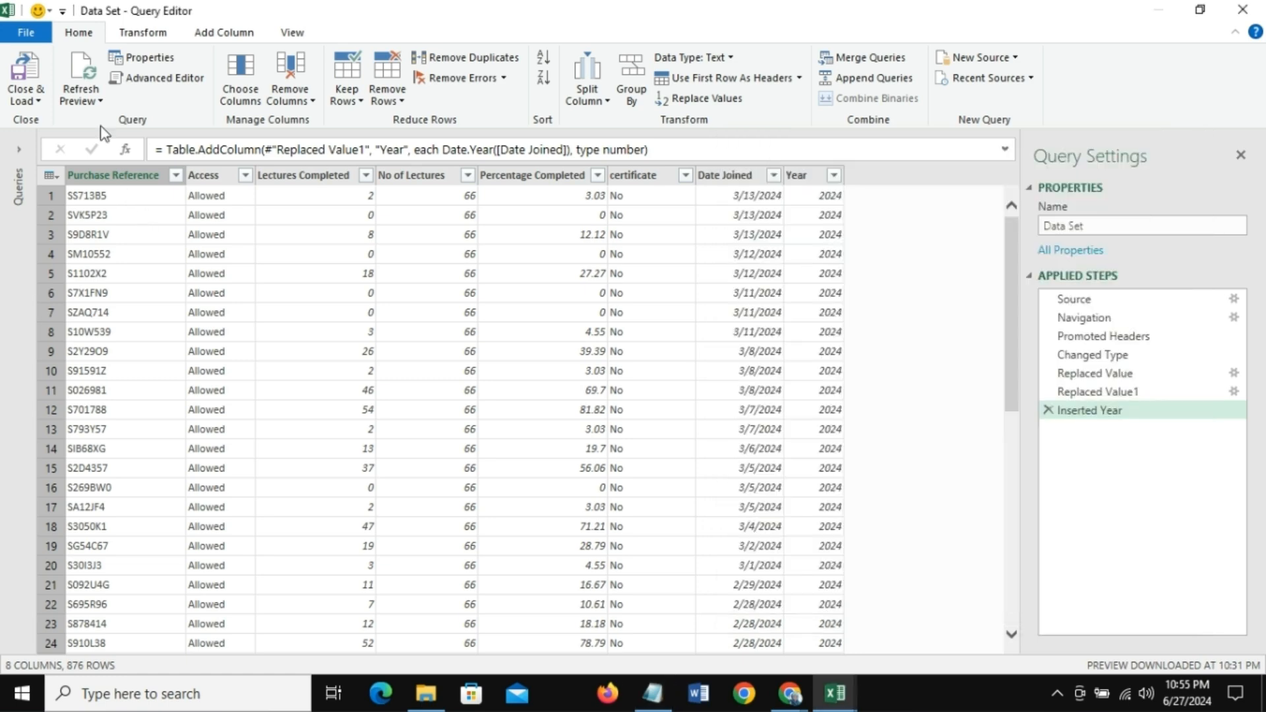
Step: Start a custom column in the Data Set query and name it Lect. Range
left_click(215, 37)
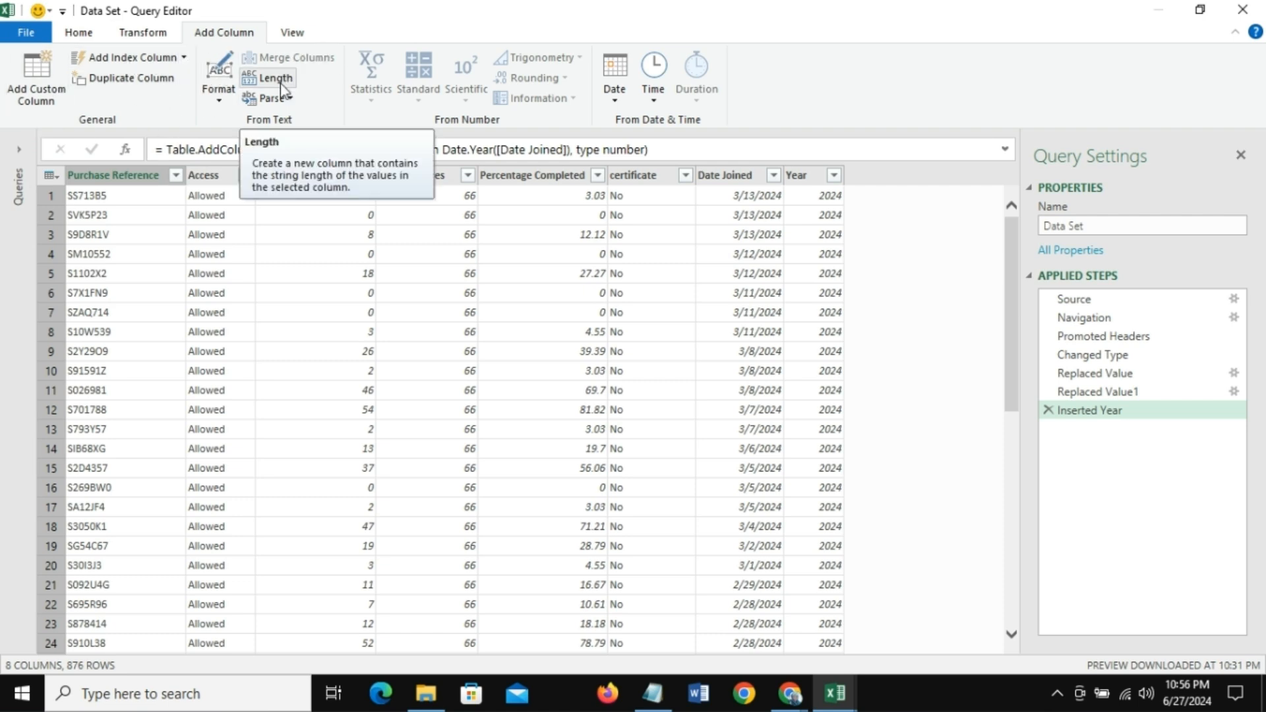
left_click(43, 71)
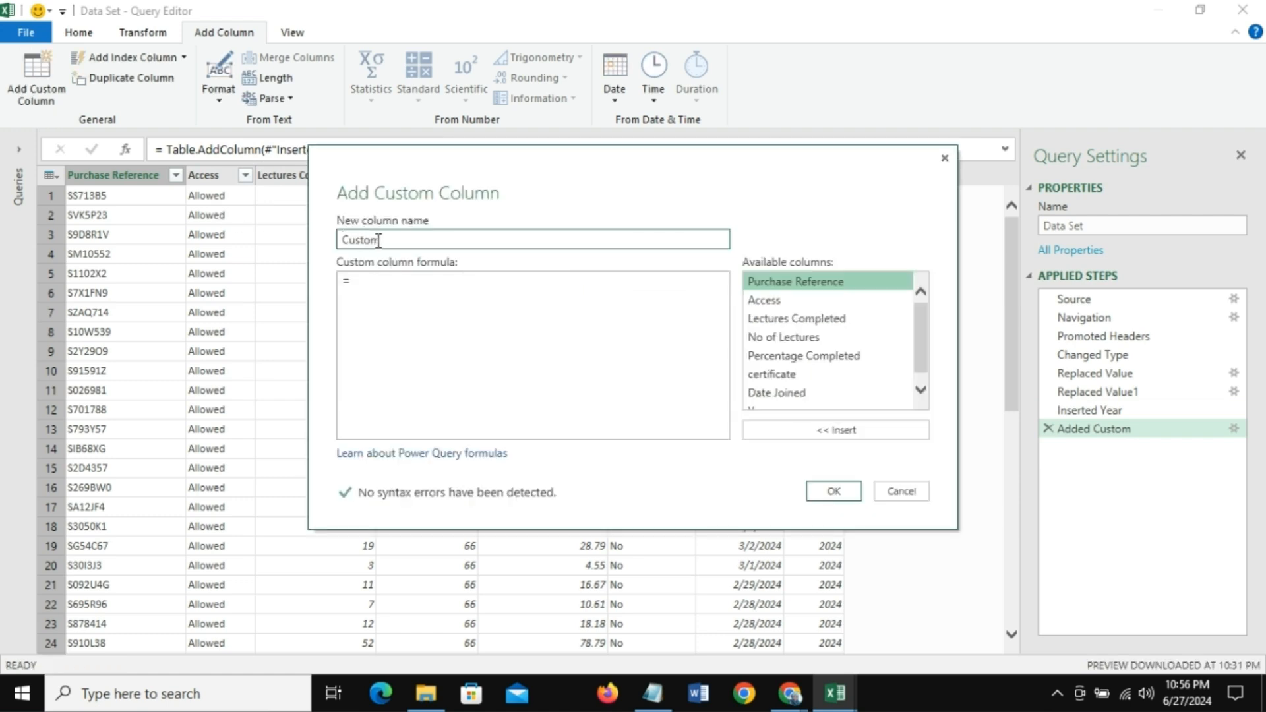
double_click(373, 239)
type("Lect. Range")
Step: Begin the custom column formula with a condition returning "Far from Completion" when Lectures Completed is <=19
left_click(394, 285)
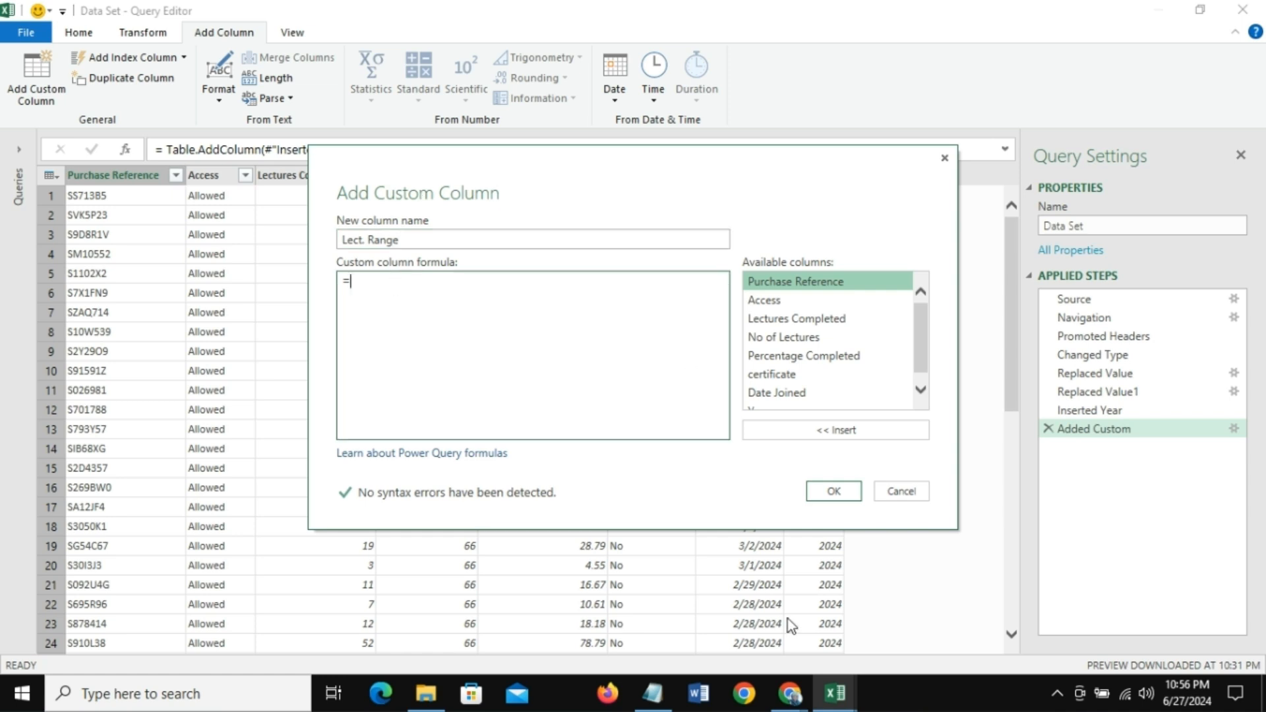
type("if")
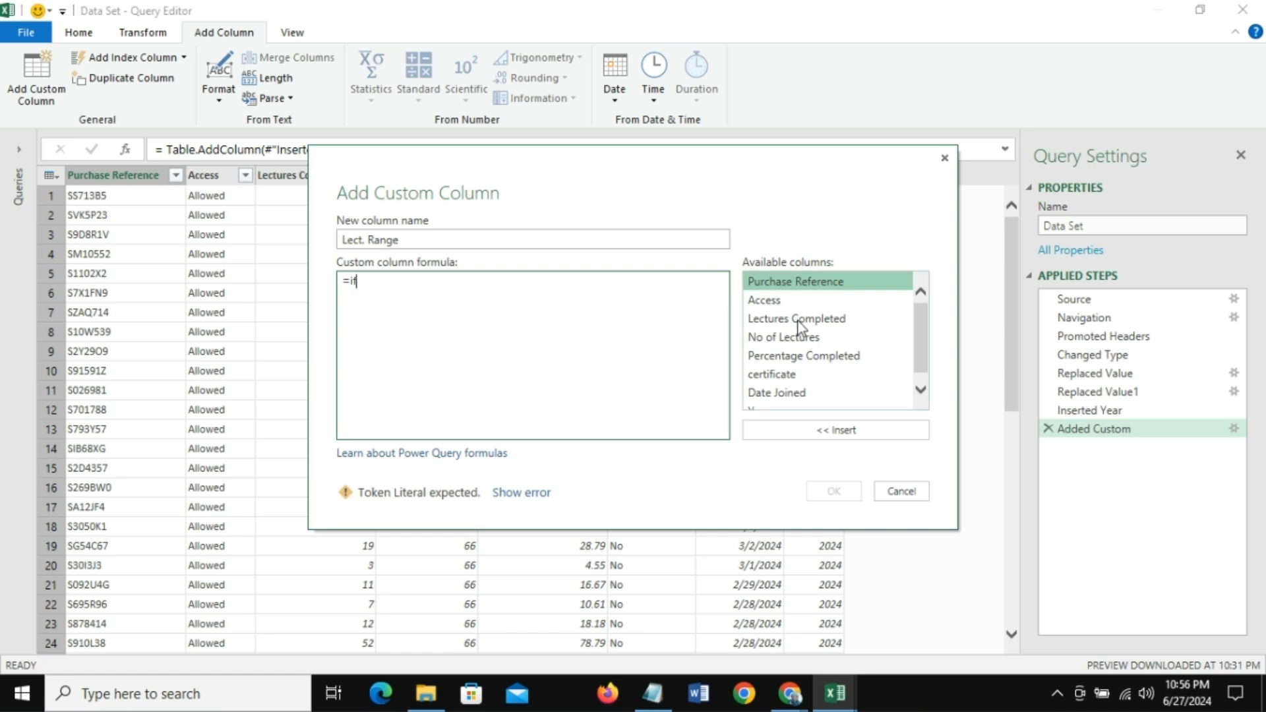
left_click_drag(796, 320, 830, 326)
left_click(797, 319)
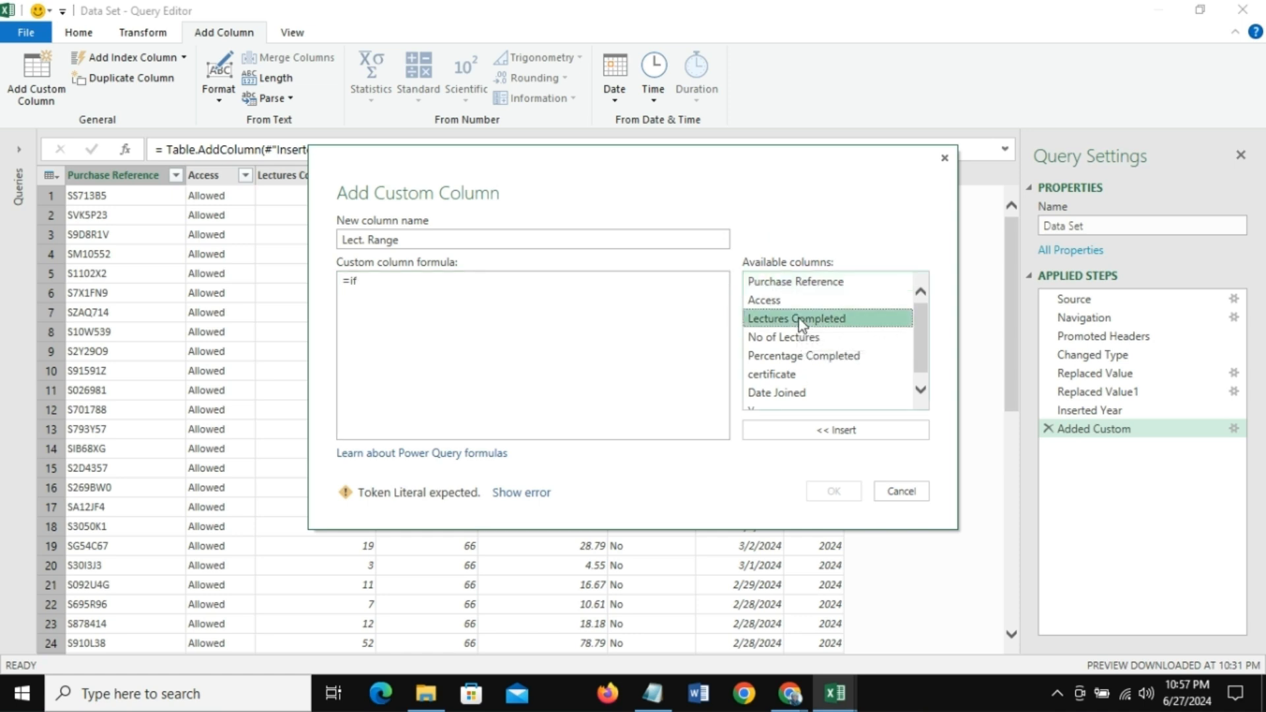
left_click(833, 430)
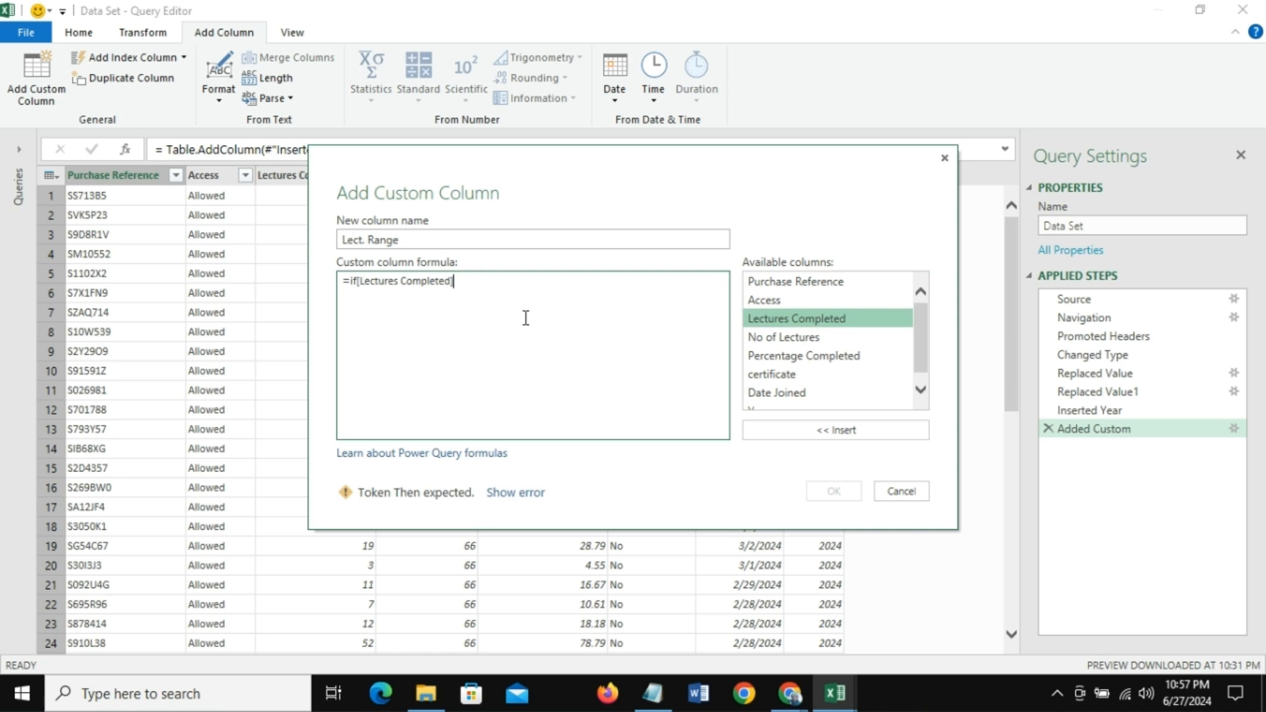
type("<=")
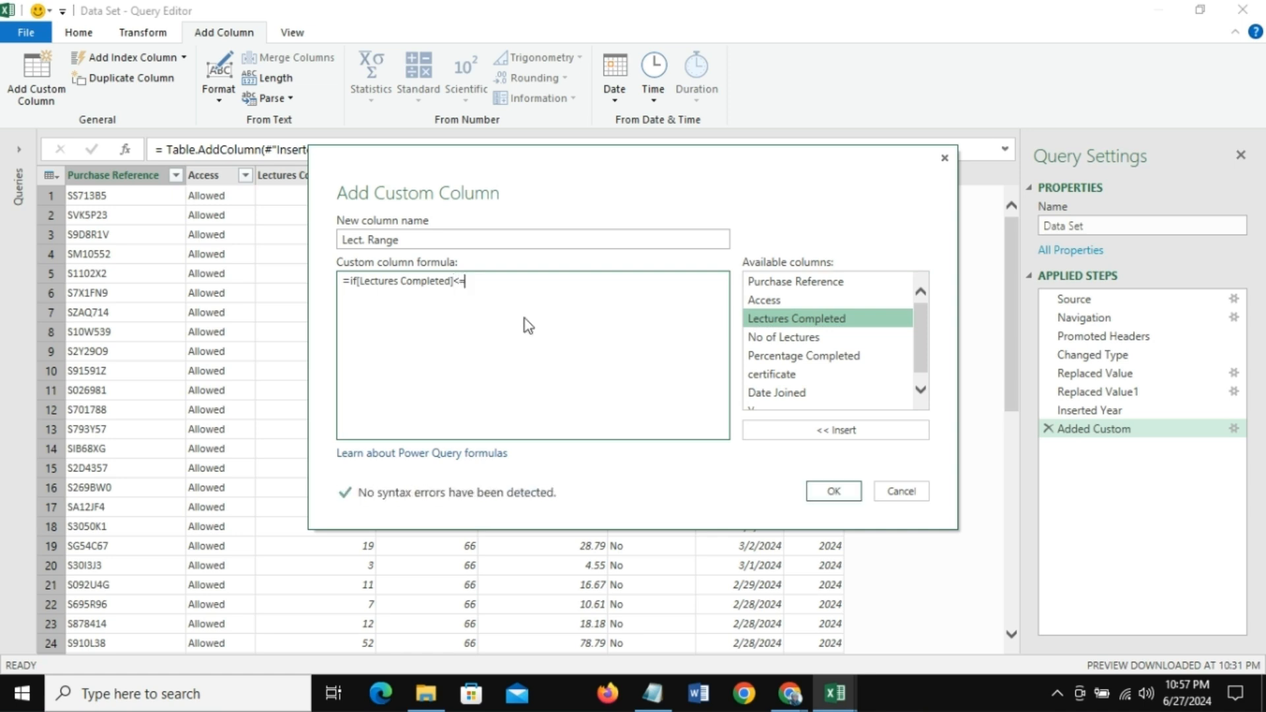
type("19")
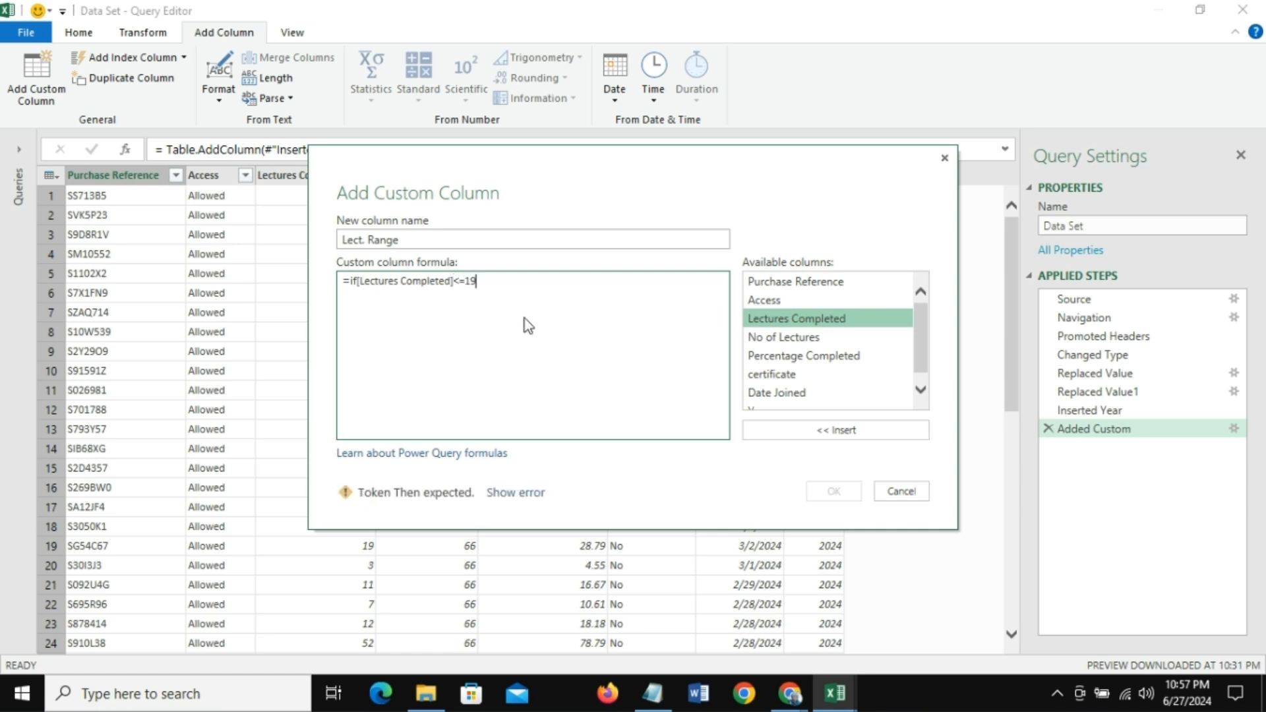
type(" then")
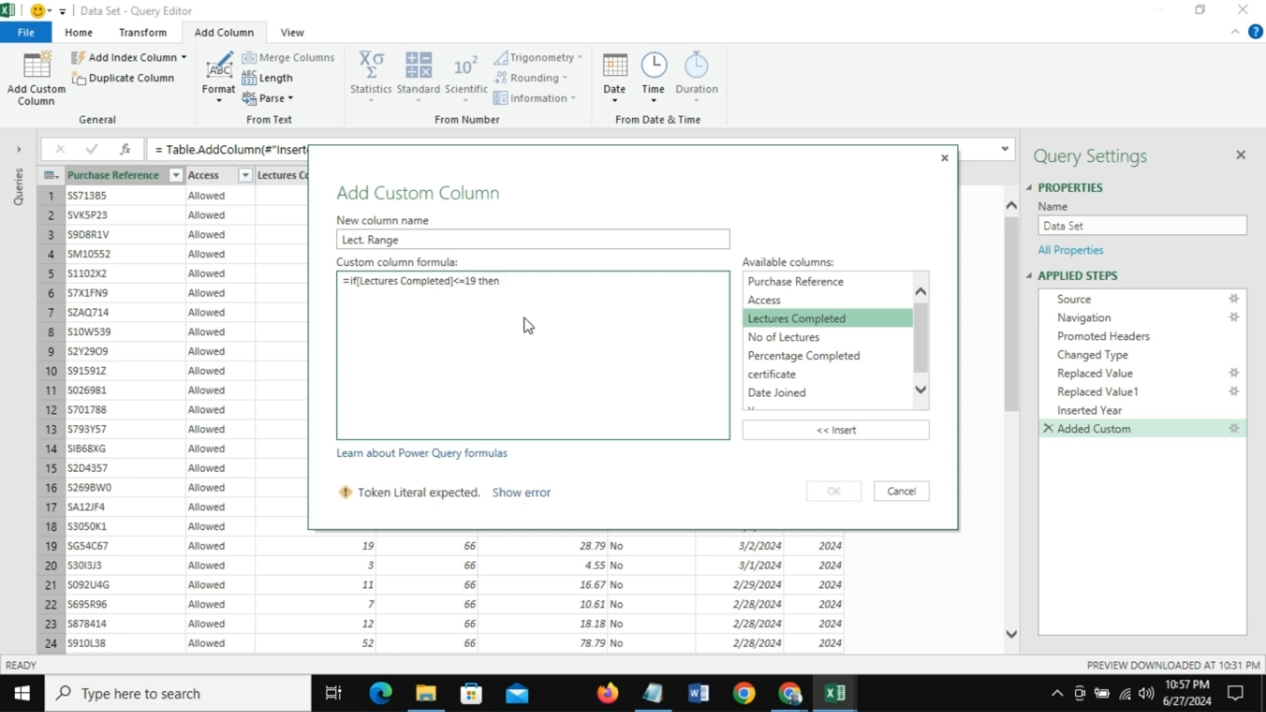
type(" \"")
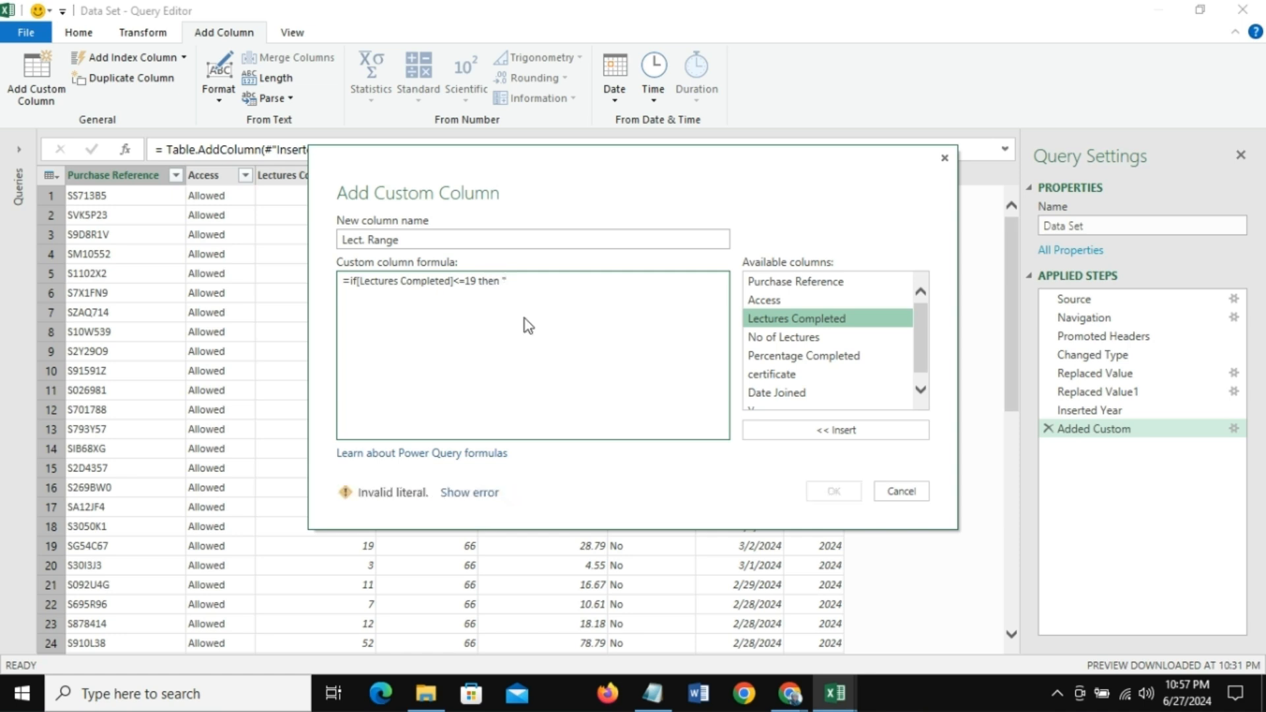
type("Far from ")
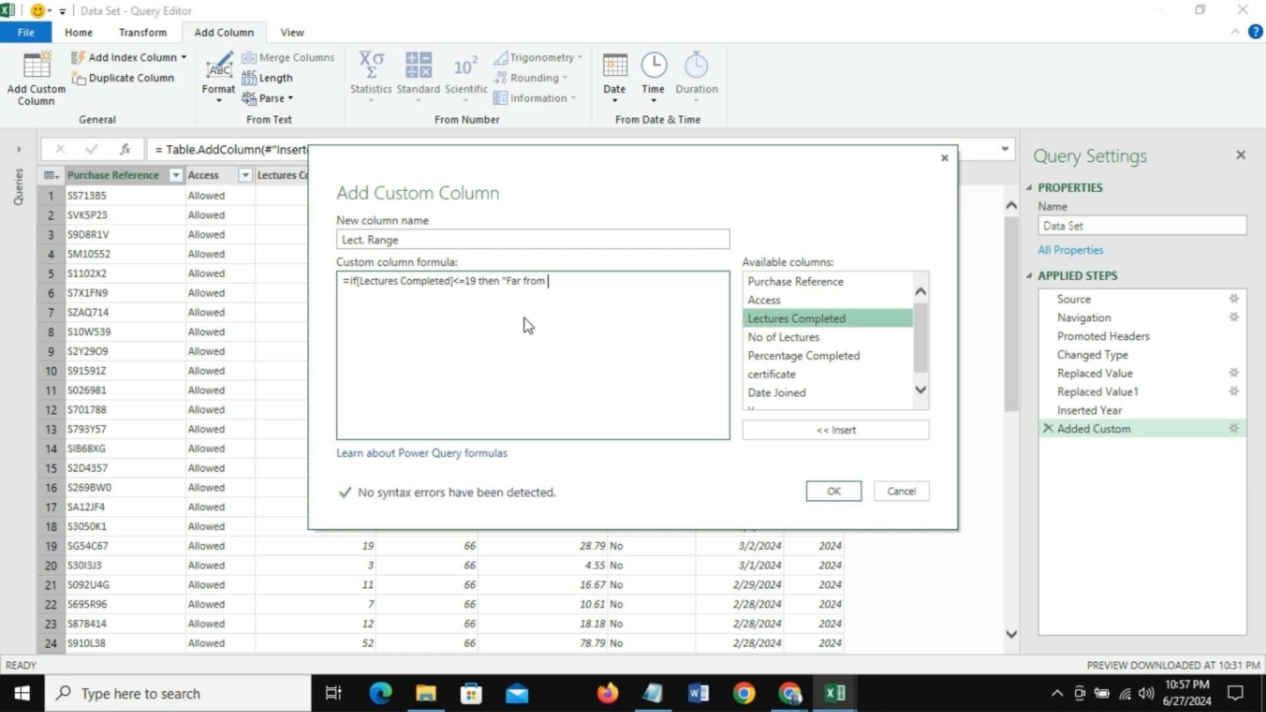
type("Completion\"")
Step: Add an else if clause to the formula returning "Average Completion" when Lectures Completed is <=39
key("Return")
type("else if")
left_click(834, 430)
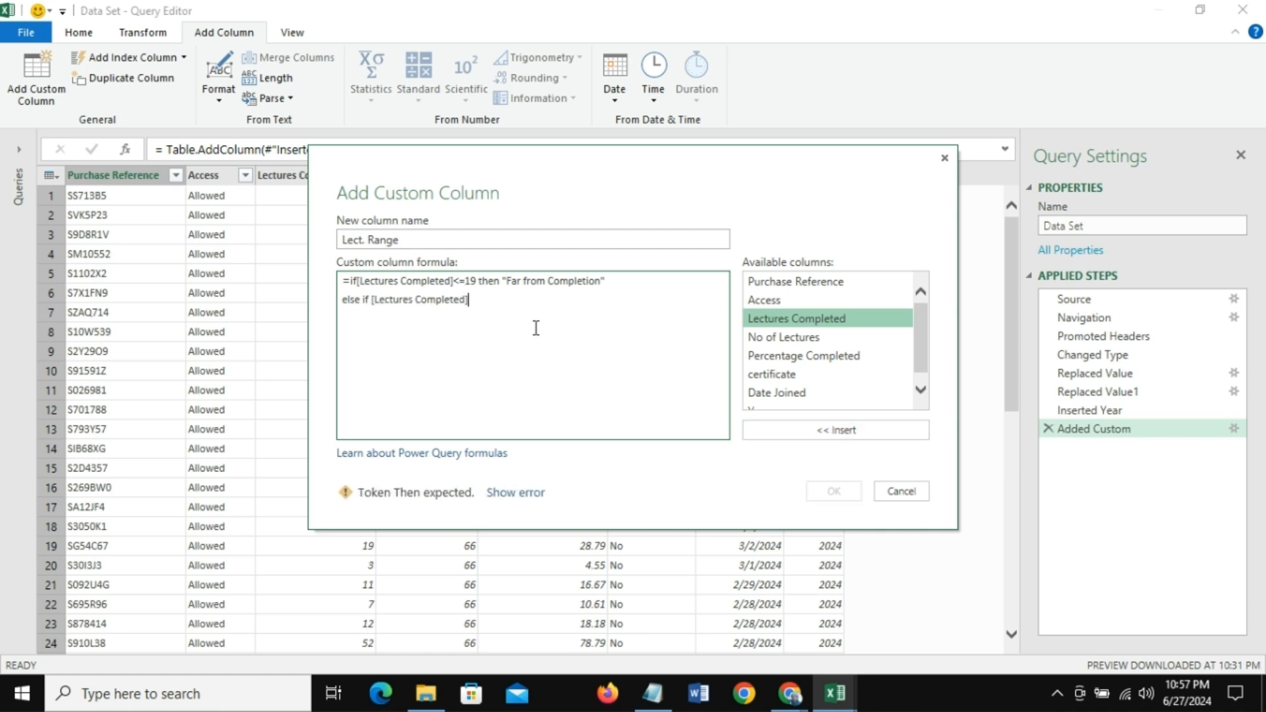
type("<")
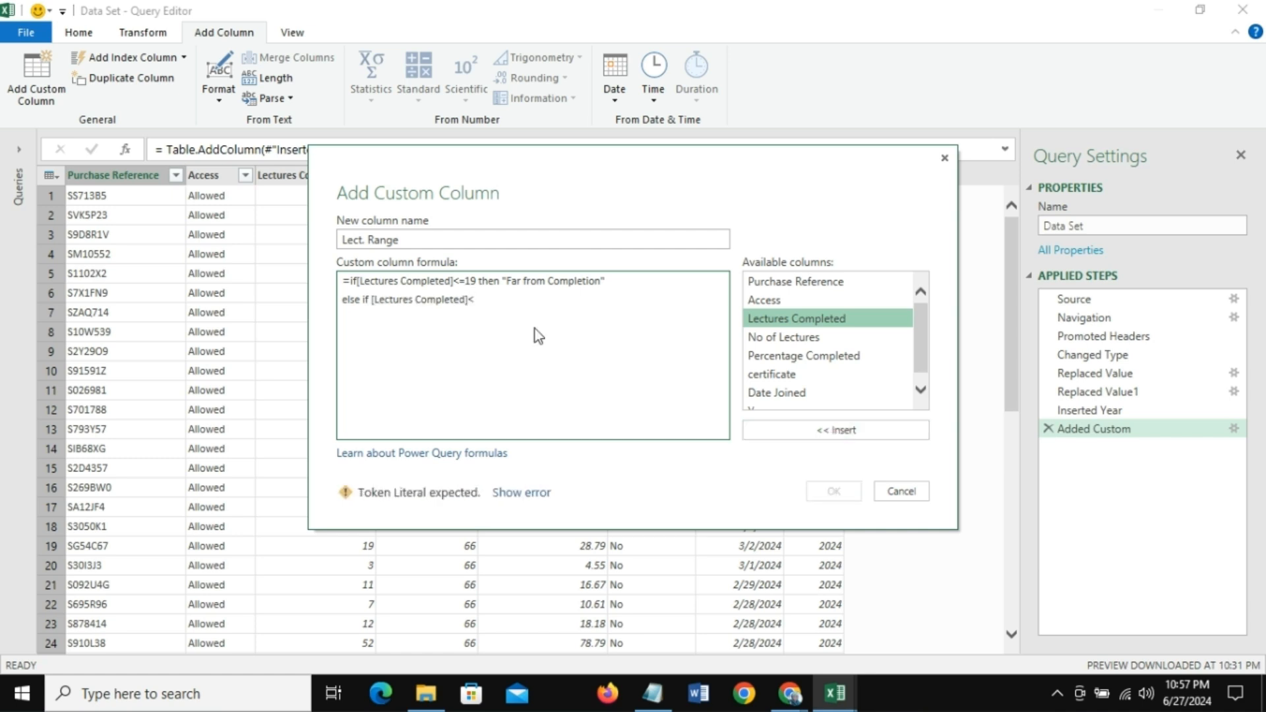
type("=39")
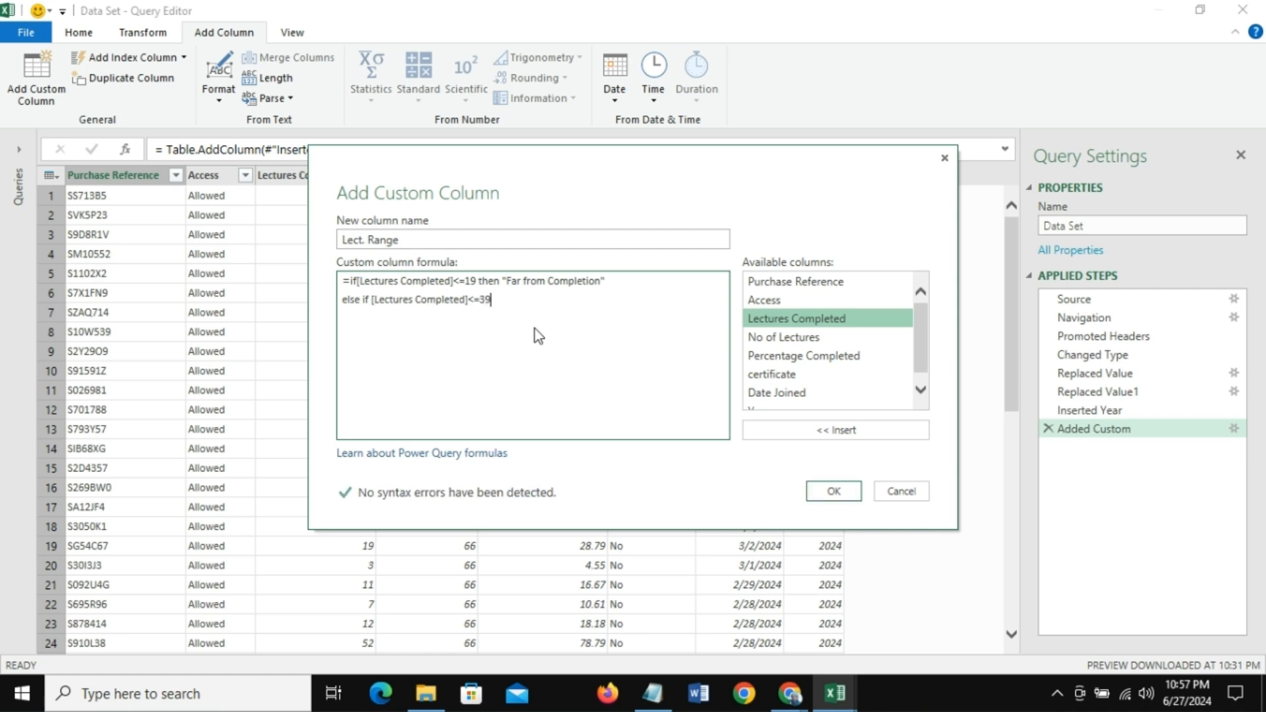
type(" then \"Average Completion\"")
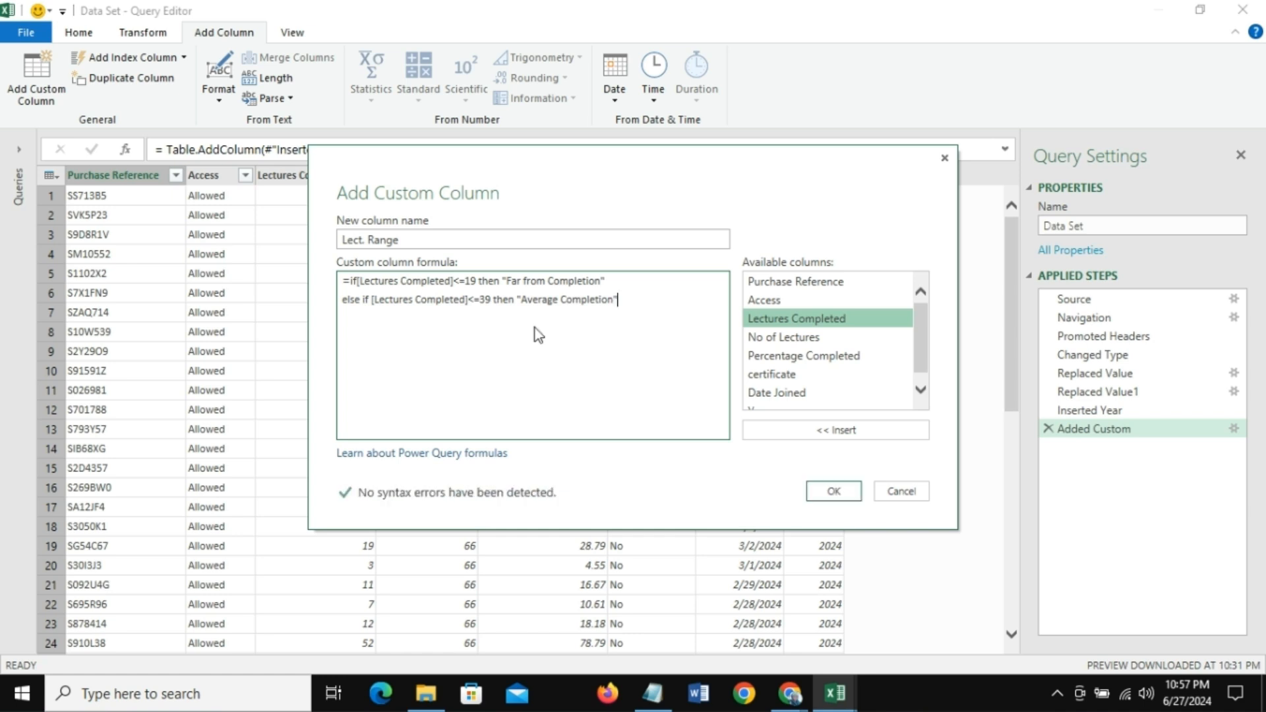
Step: Add another else if clause returning "Close to Completion" when Lectures Completed is <=65
key("Return")
type("else if")
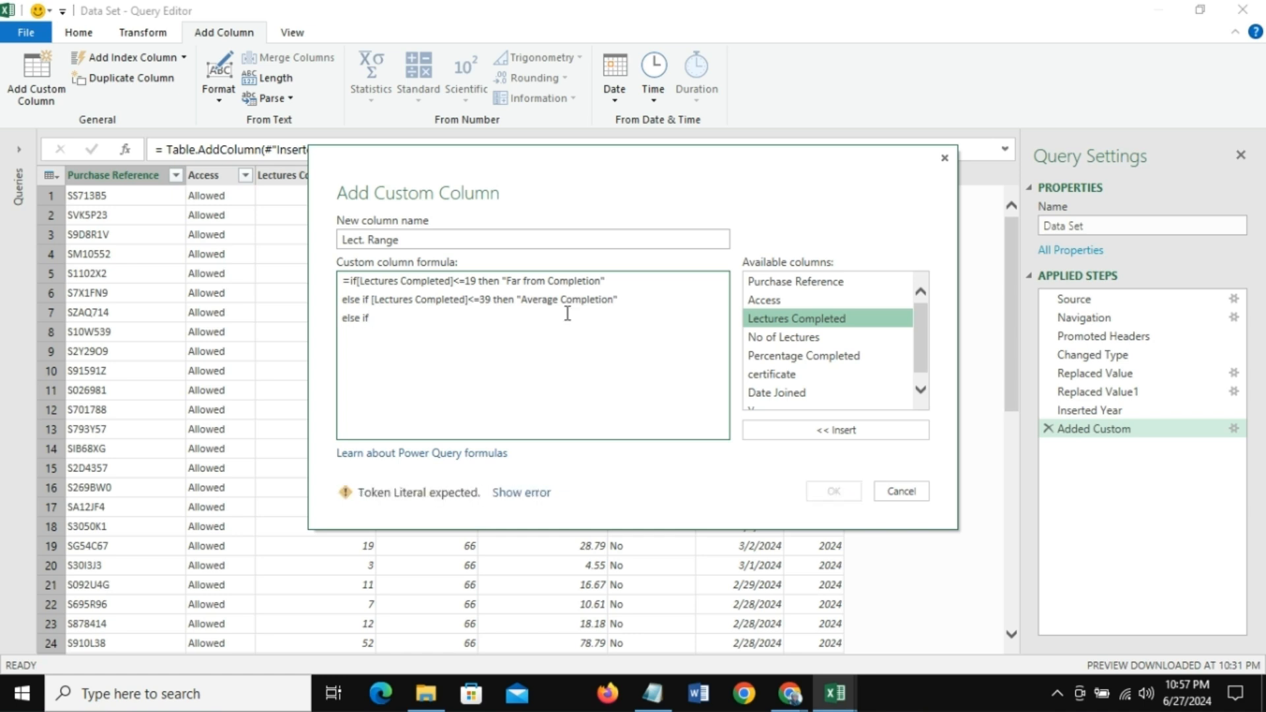
left_click(850, 437)
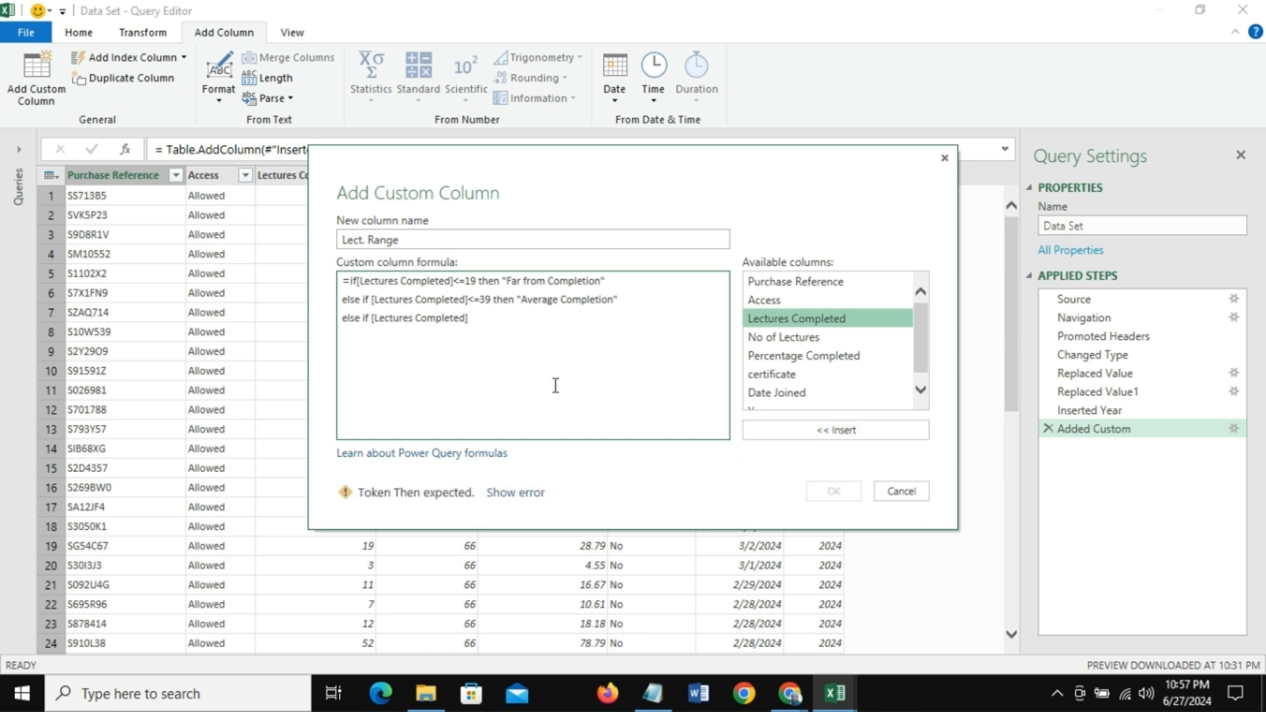
type("<")
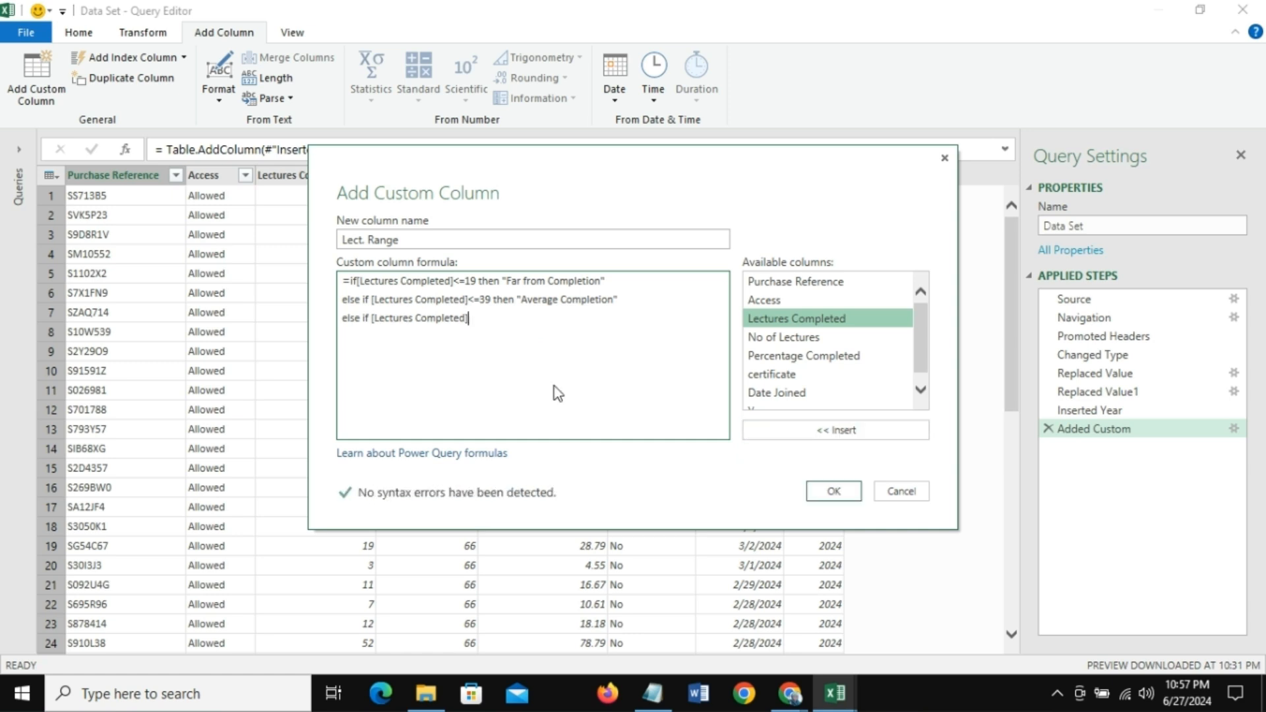
type("=")
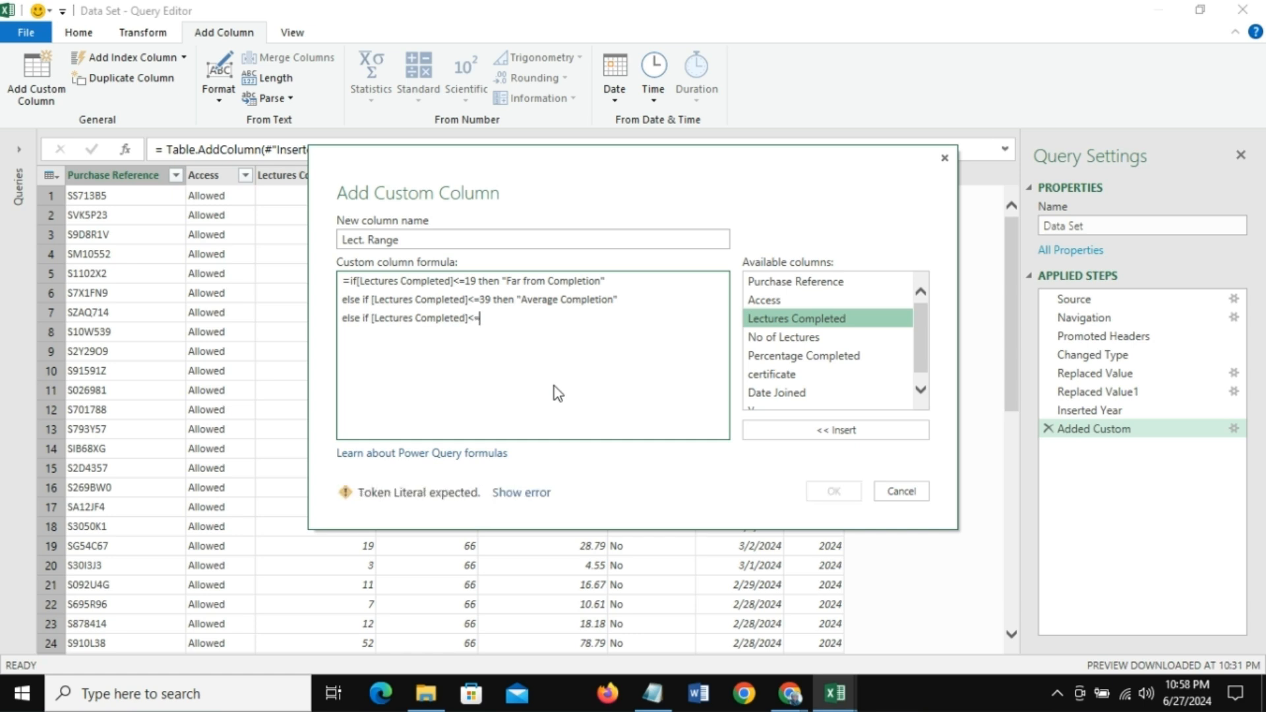
type("65 ")
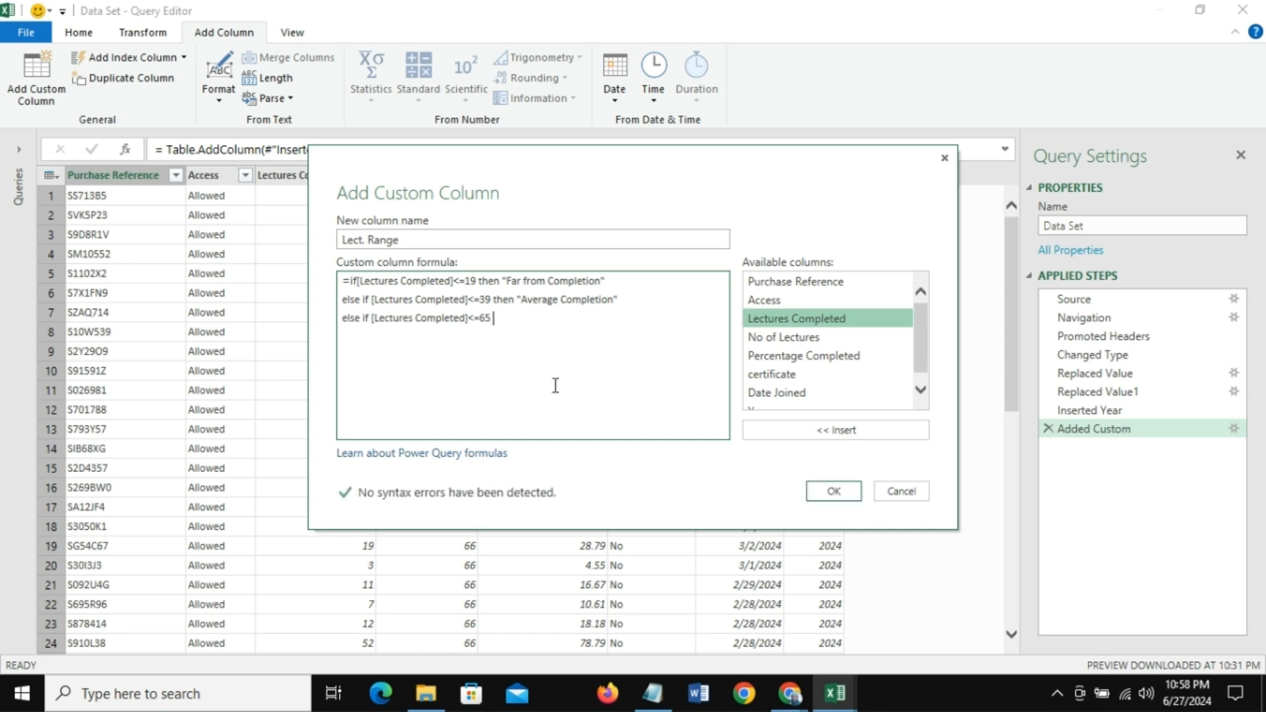
type("then")
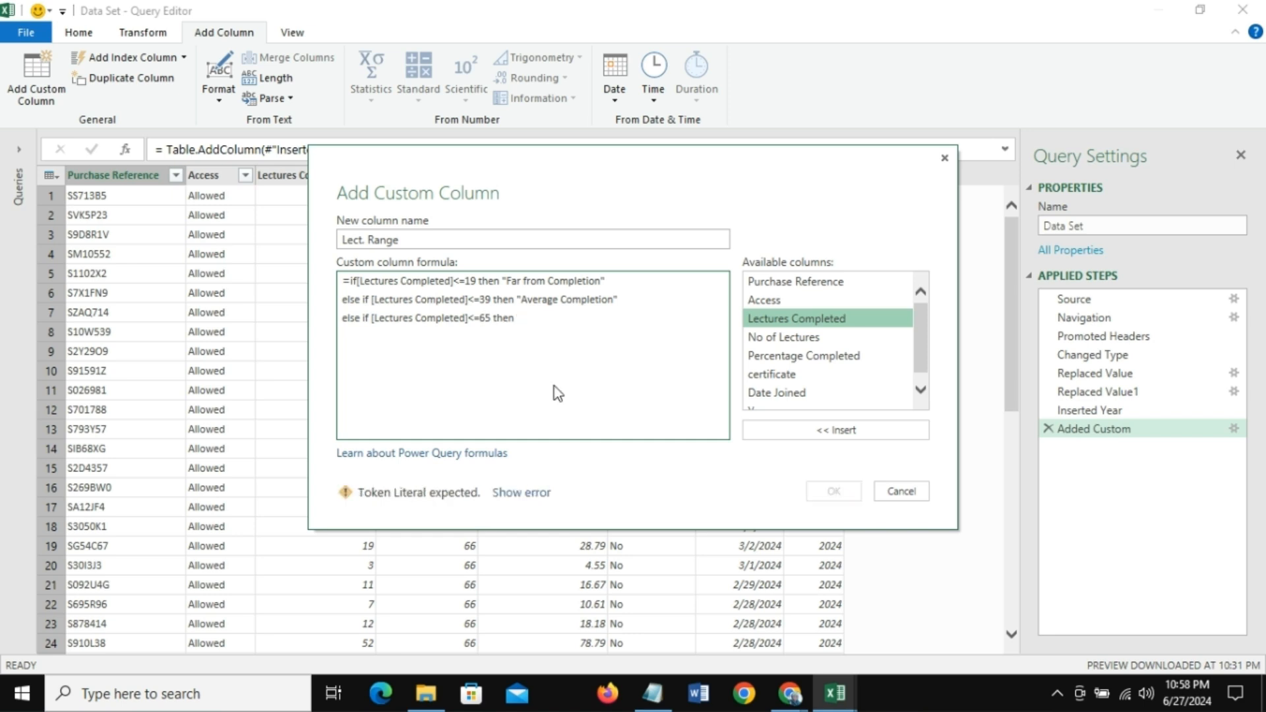
type(" \"Close to C")
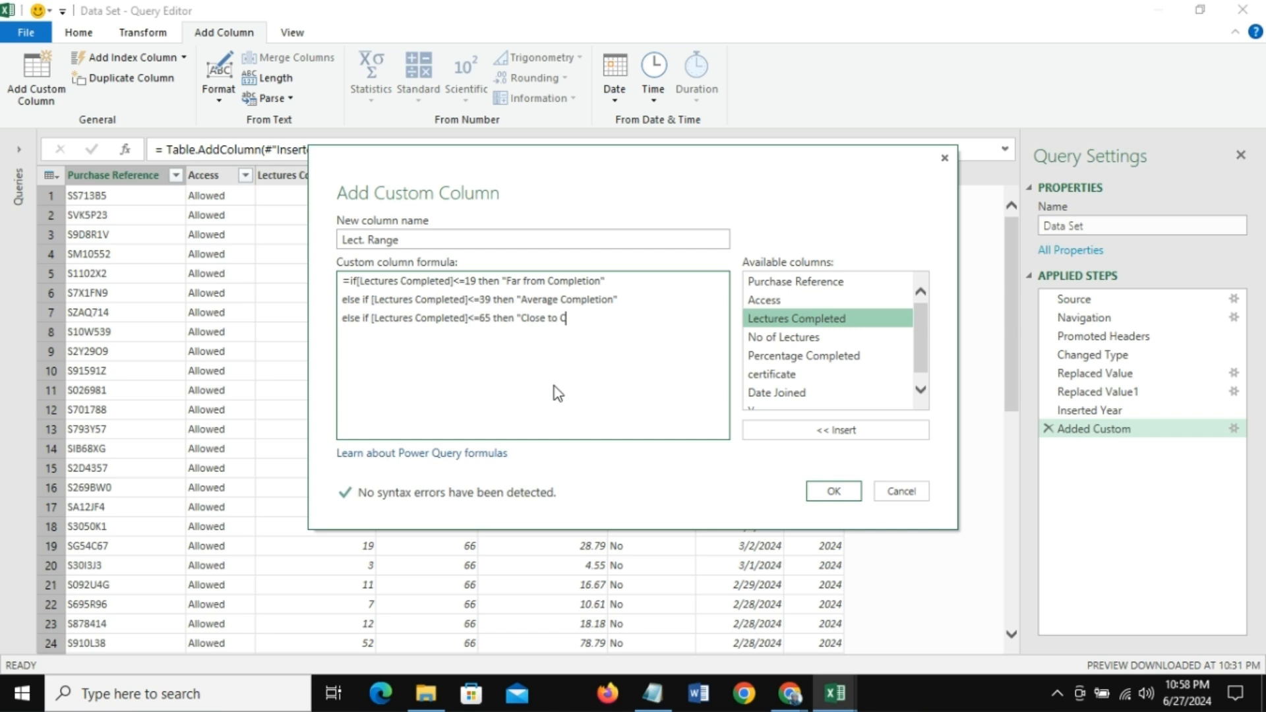
type("ompletion\"")
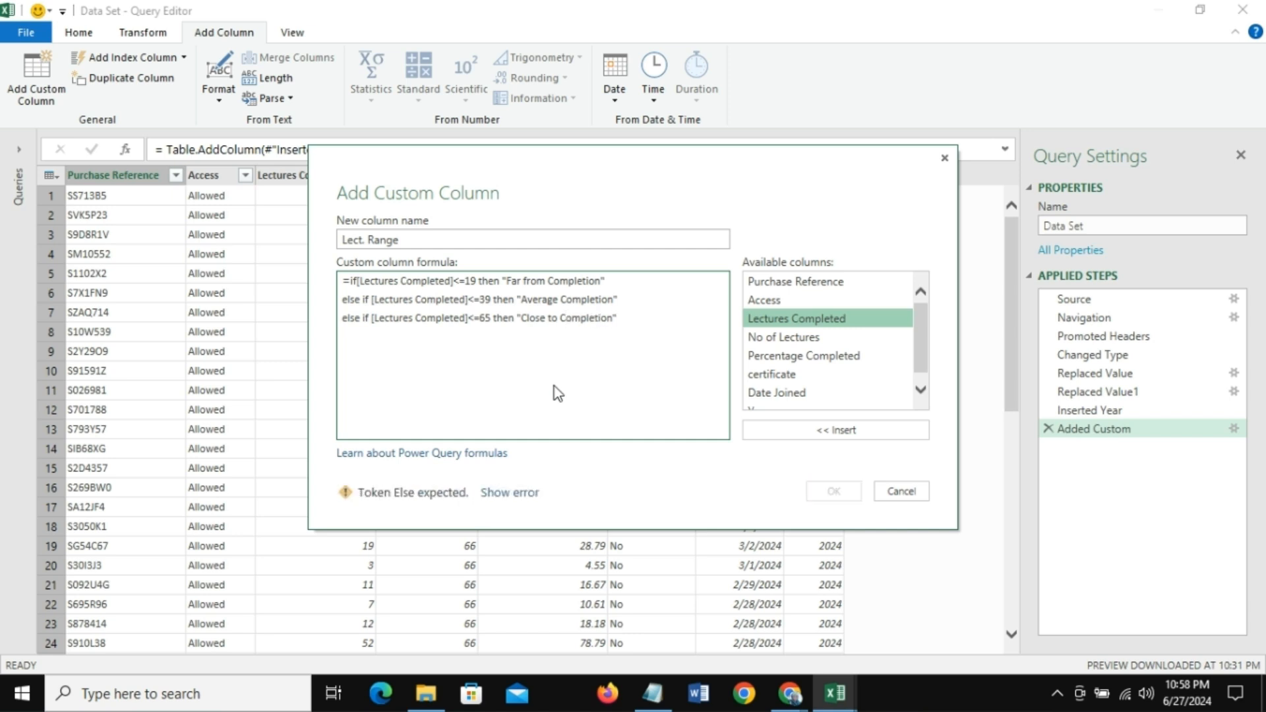
Step: Finish the formula with else "Completion" and create the Lect. Range column
key("Return")
type("else")
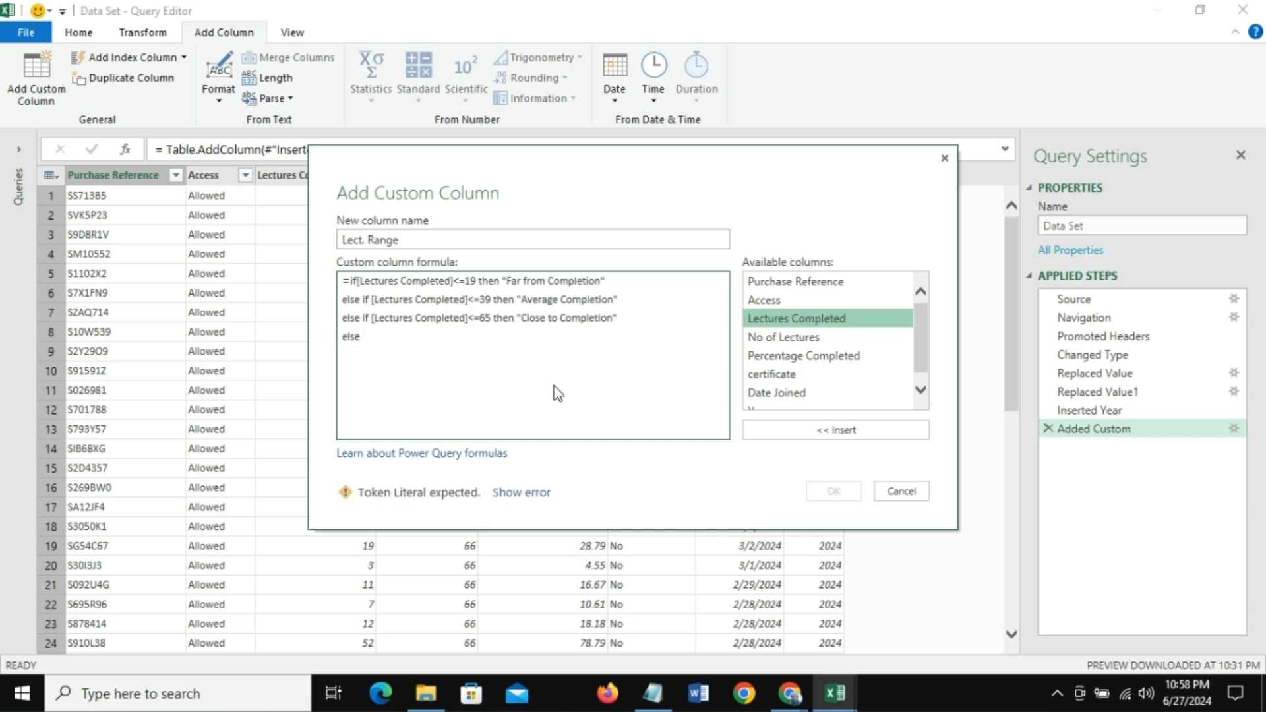
type(" \"")
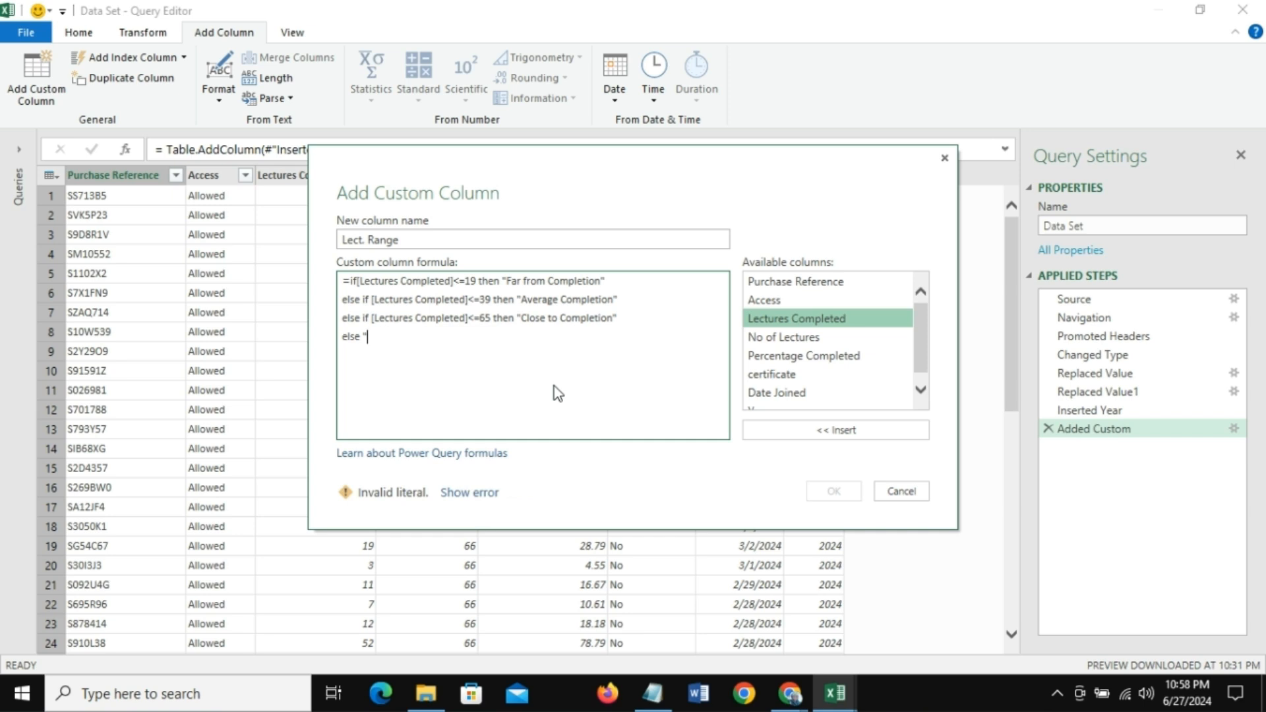
type("Completion\"")
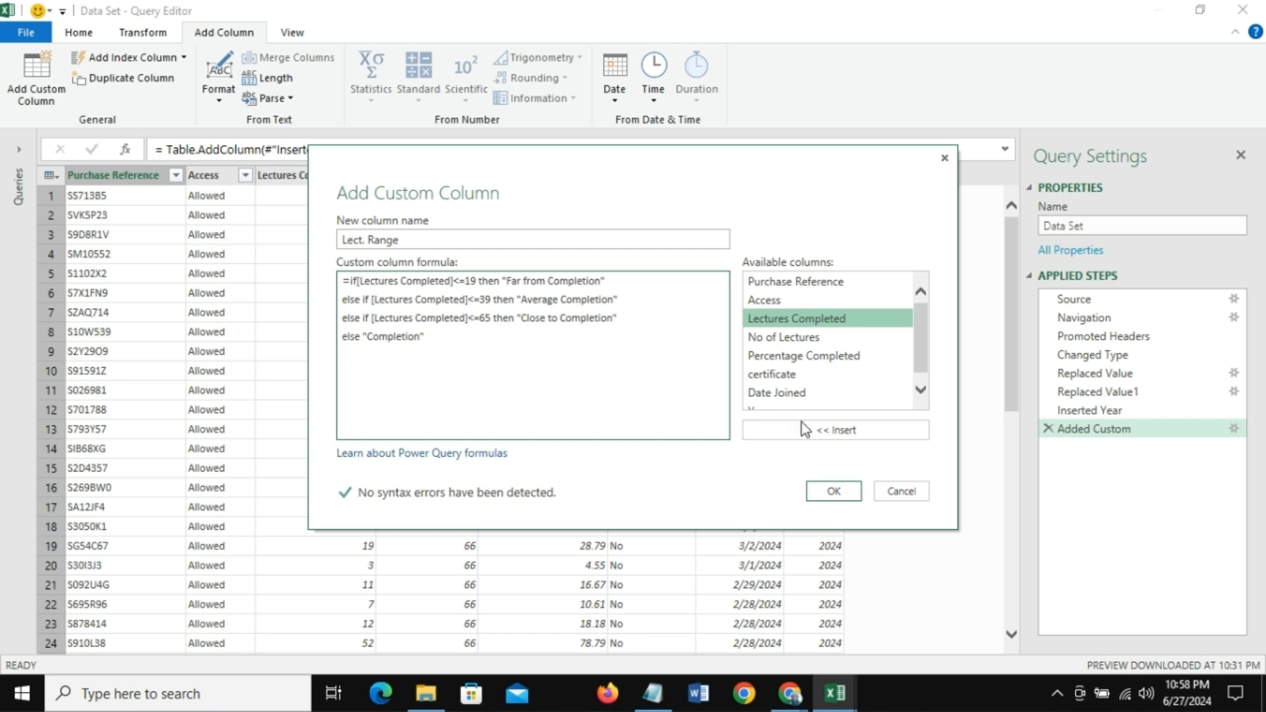
left_click(834, 493)
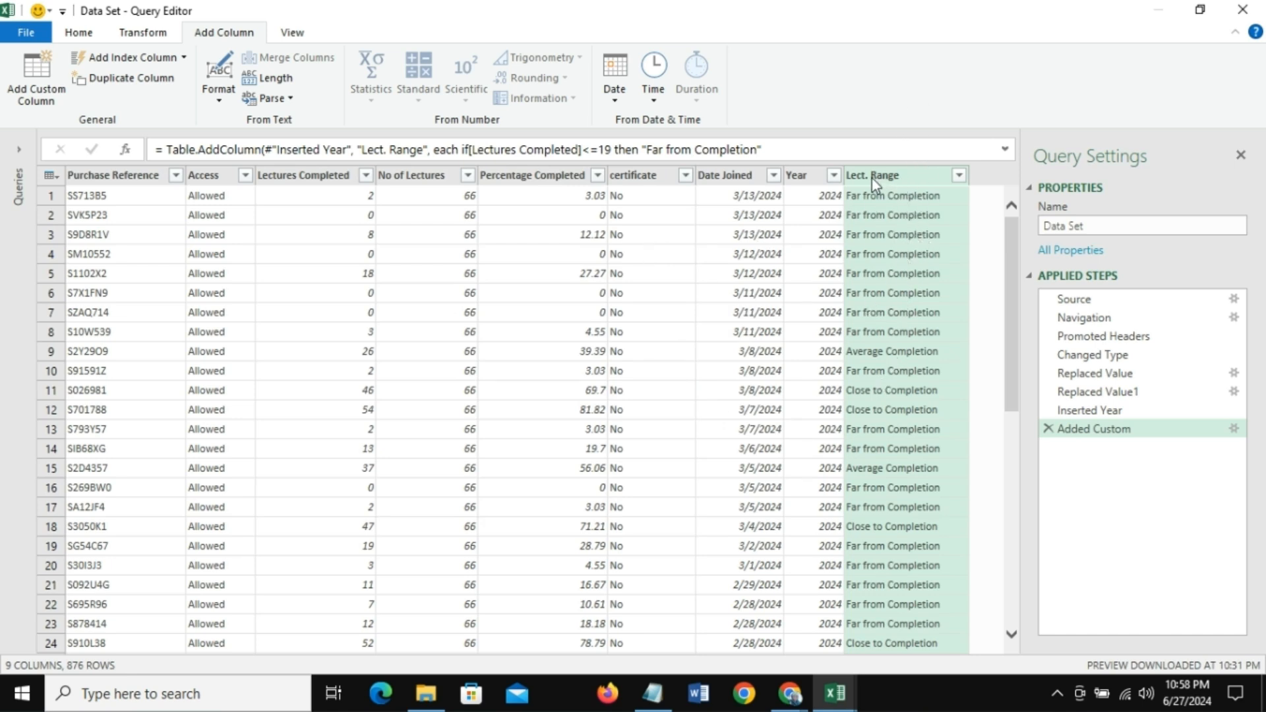
Step: Compare the Lectures Completed values in rows 1 and 9 with their Lect. Range categories
left_click(310, 194)
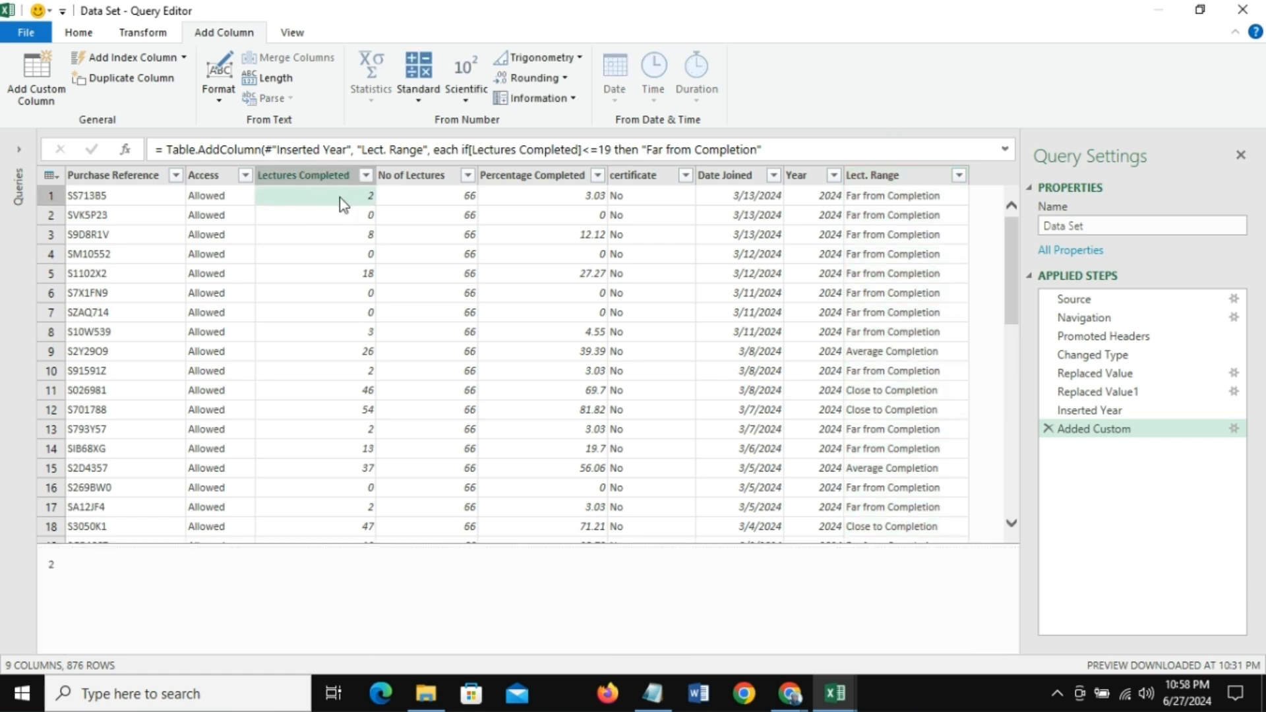
left_click(857, 195)
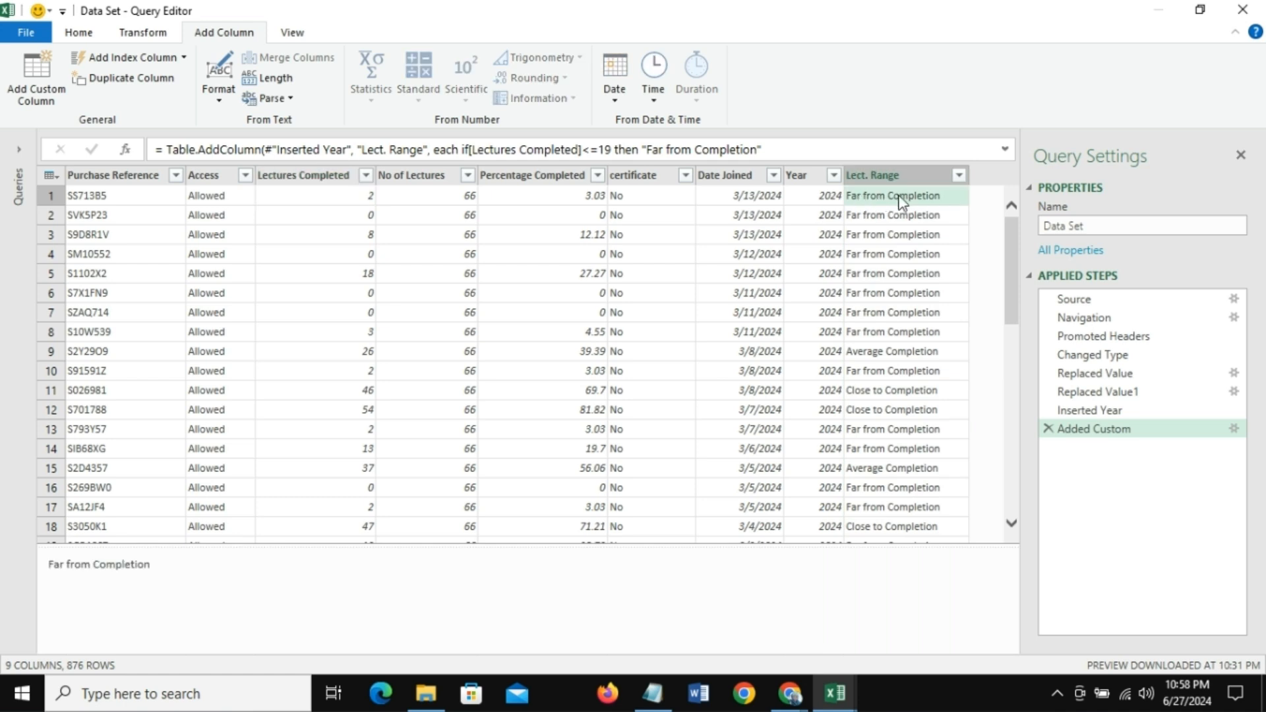
left_click(315, 195)
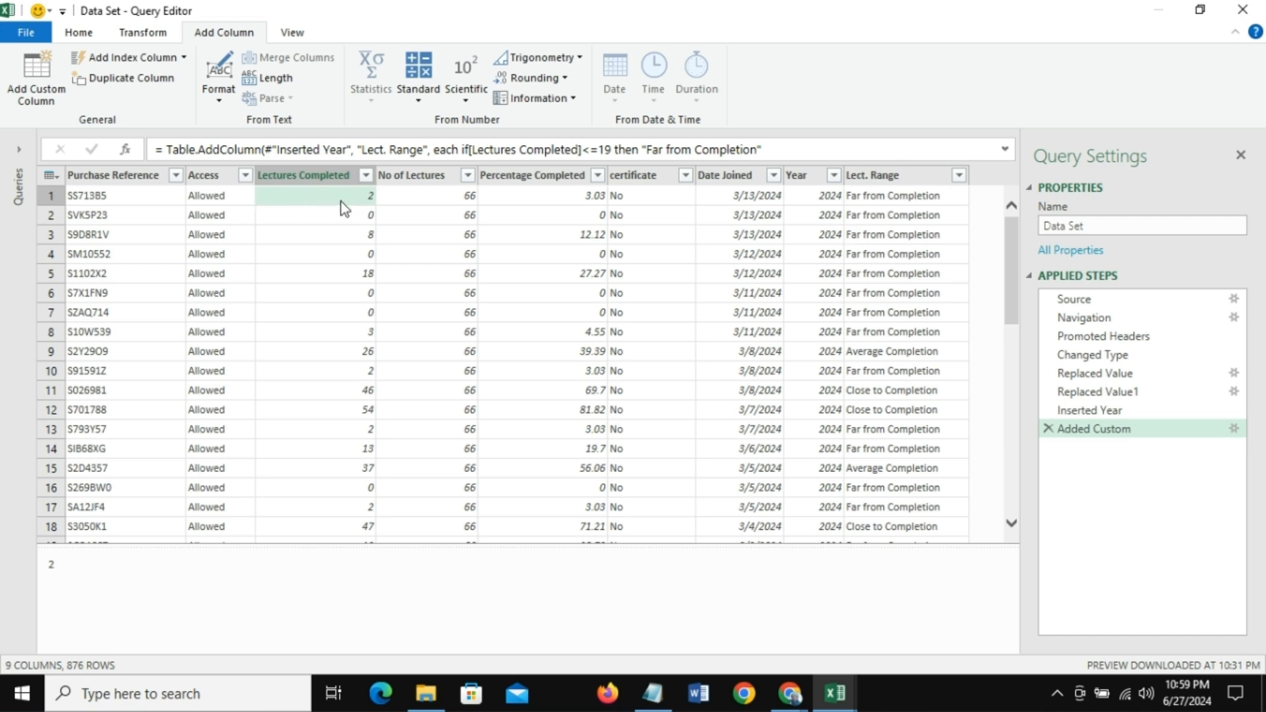
left_click(881, 198)
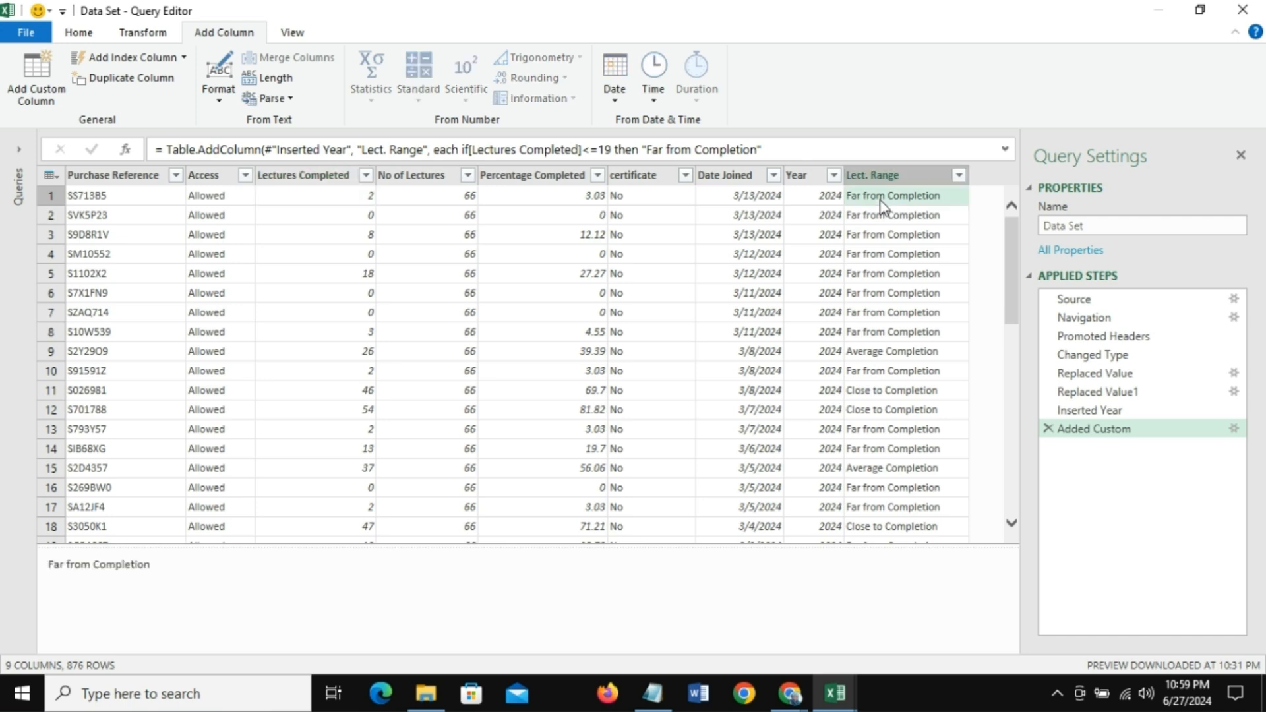
left_click(867, 355)
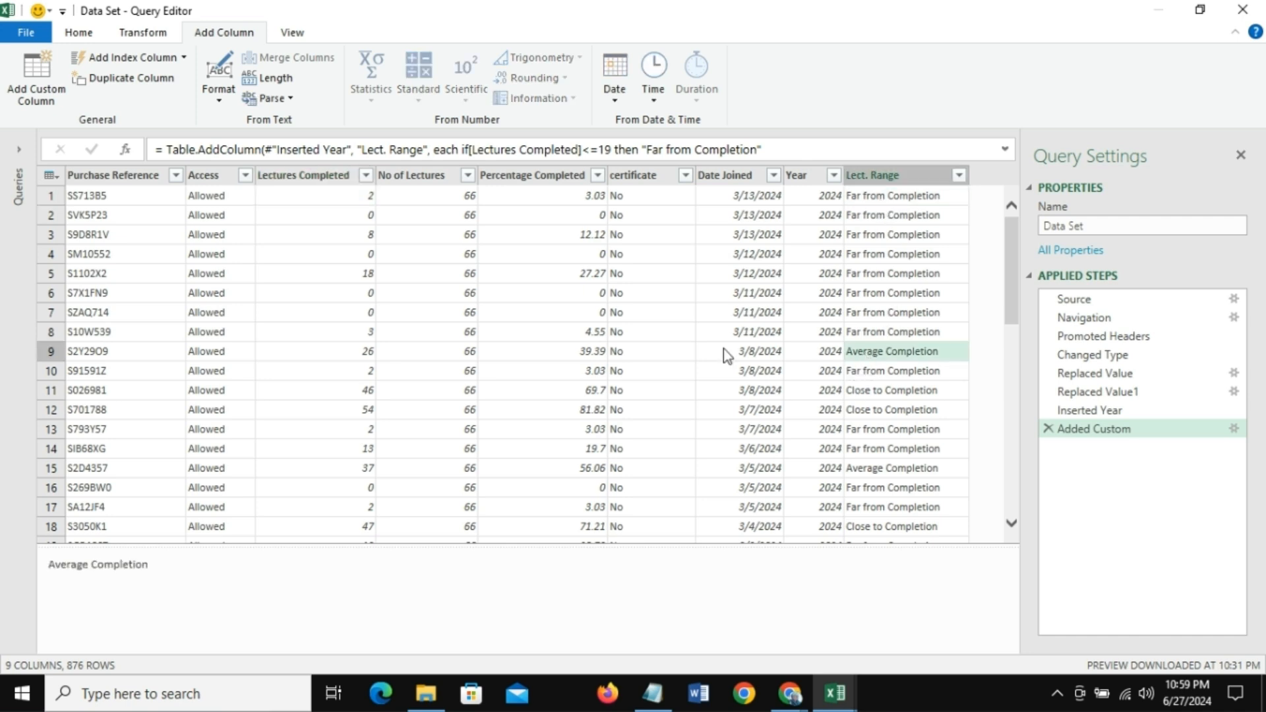
left_click(345, 354)
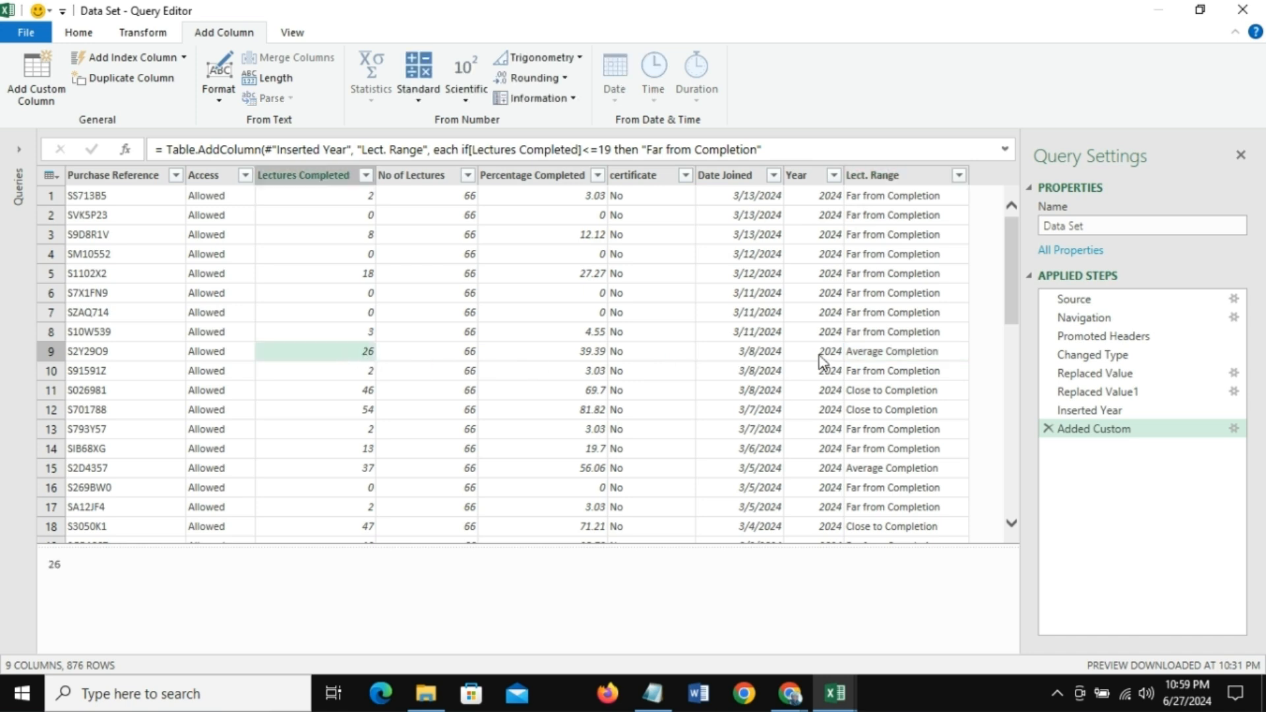
left_click(887, 353)
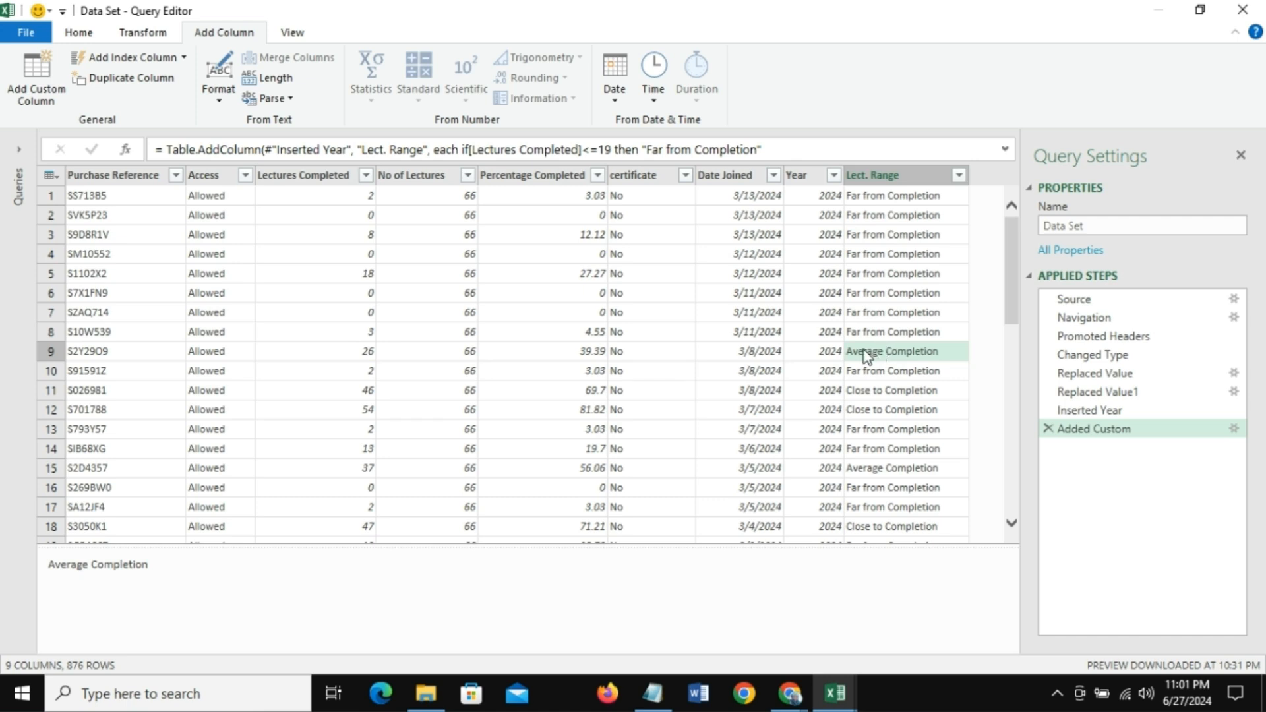
left_click(887, 175)
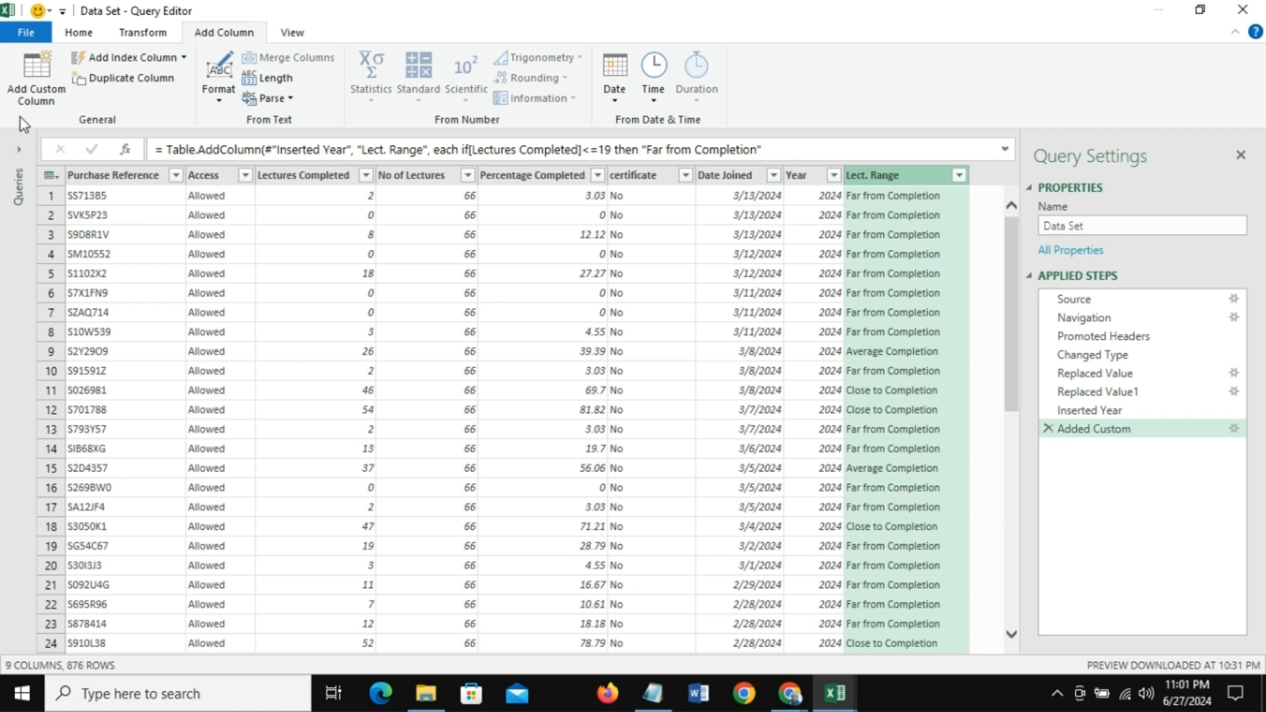
Step: Close the query editor and load the data with the Lect. Range column into the Course Dataset sheet
left_click(81, 34)
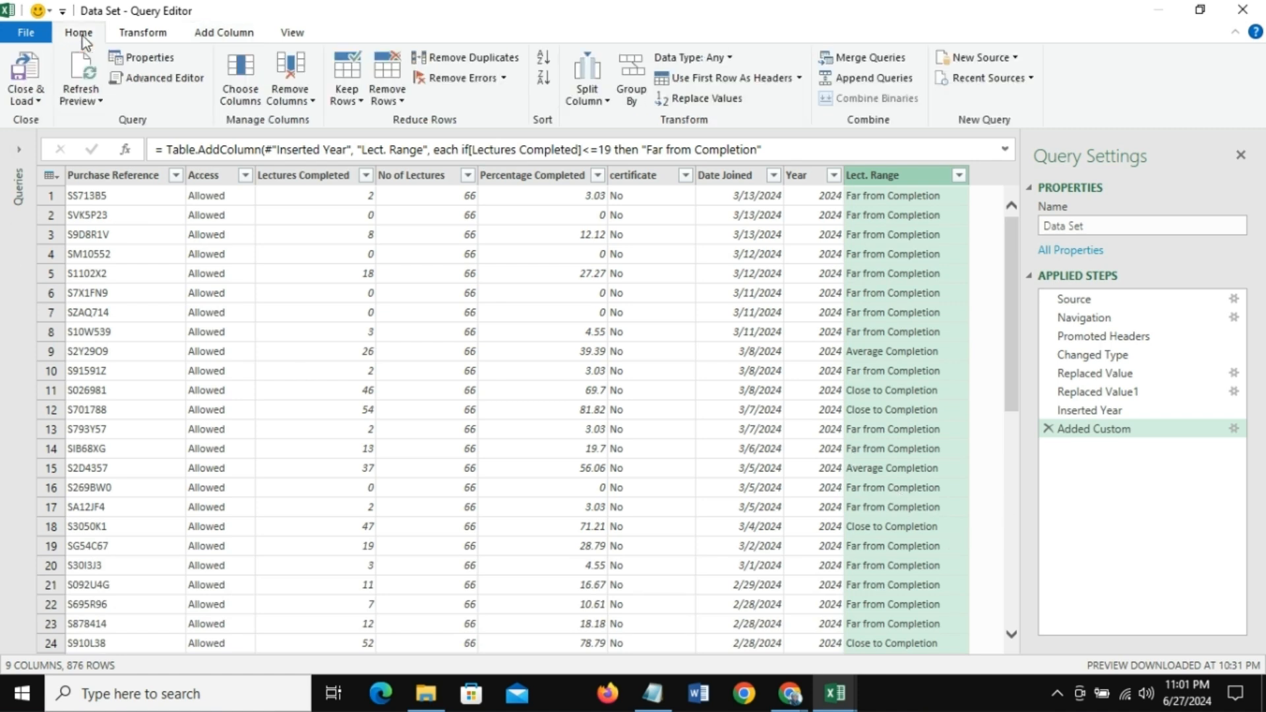
left_click(38, 100)
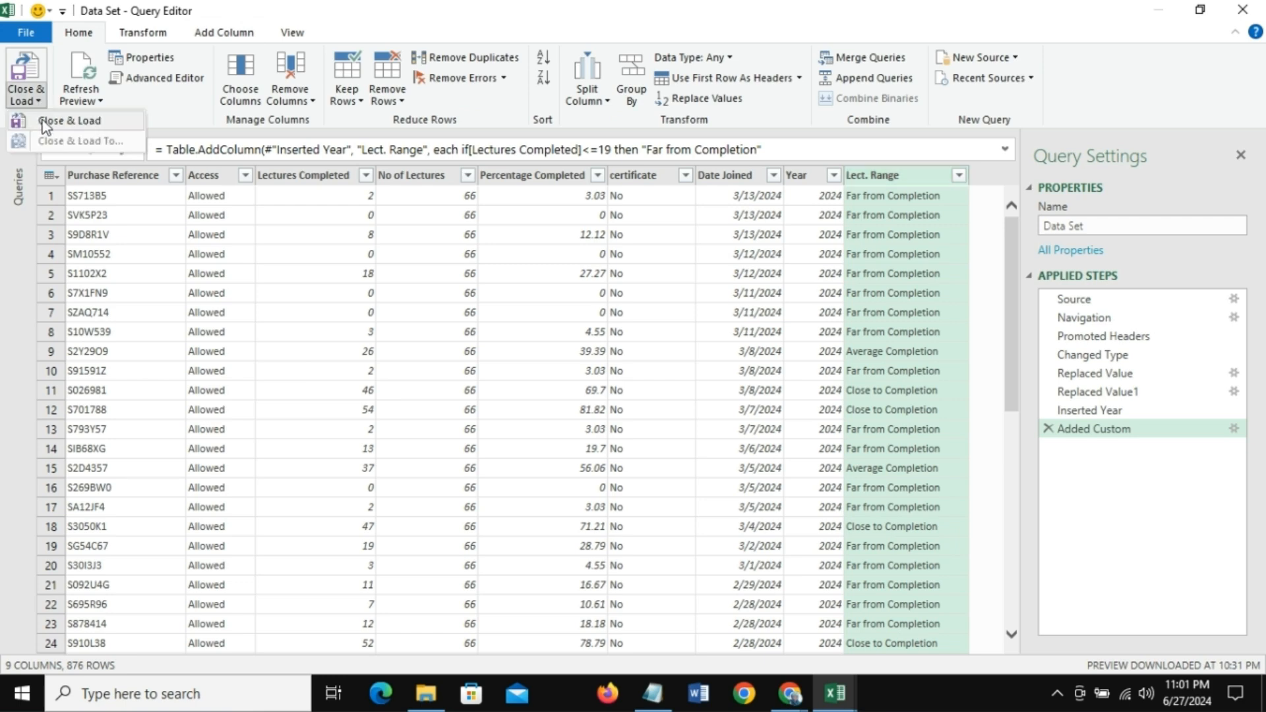
left_click(62, 121)
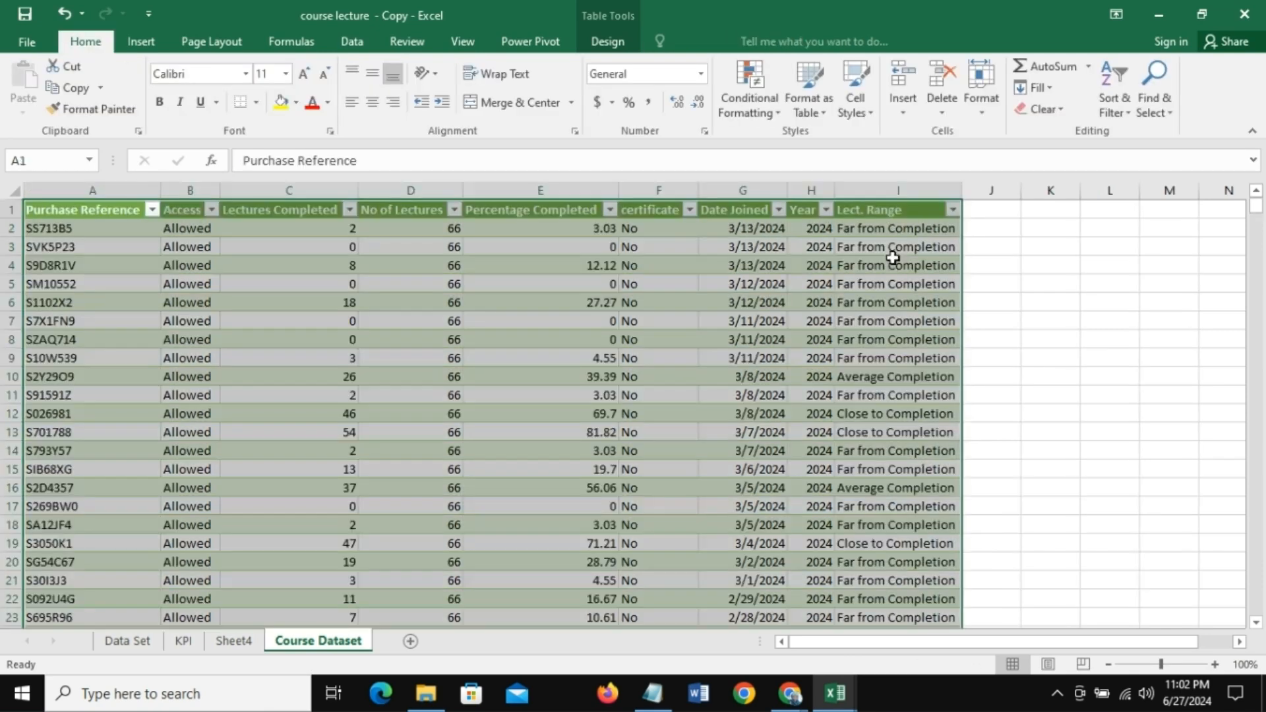
left_click(887, 338)
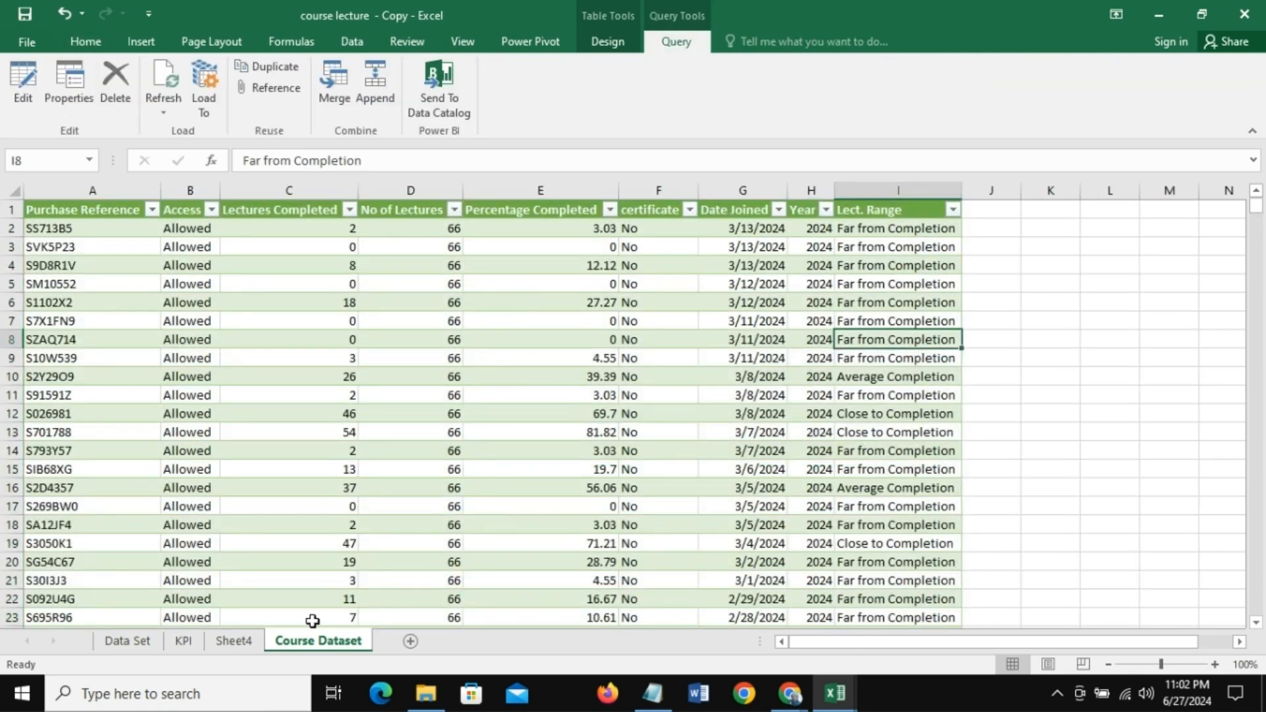
left_click(85, 43)
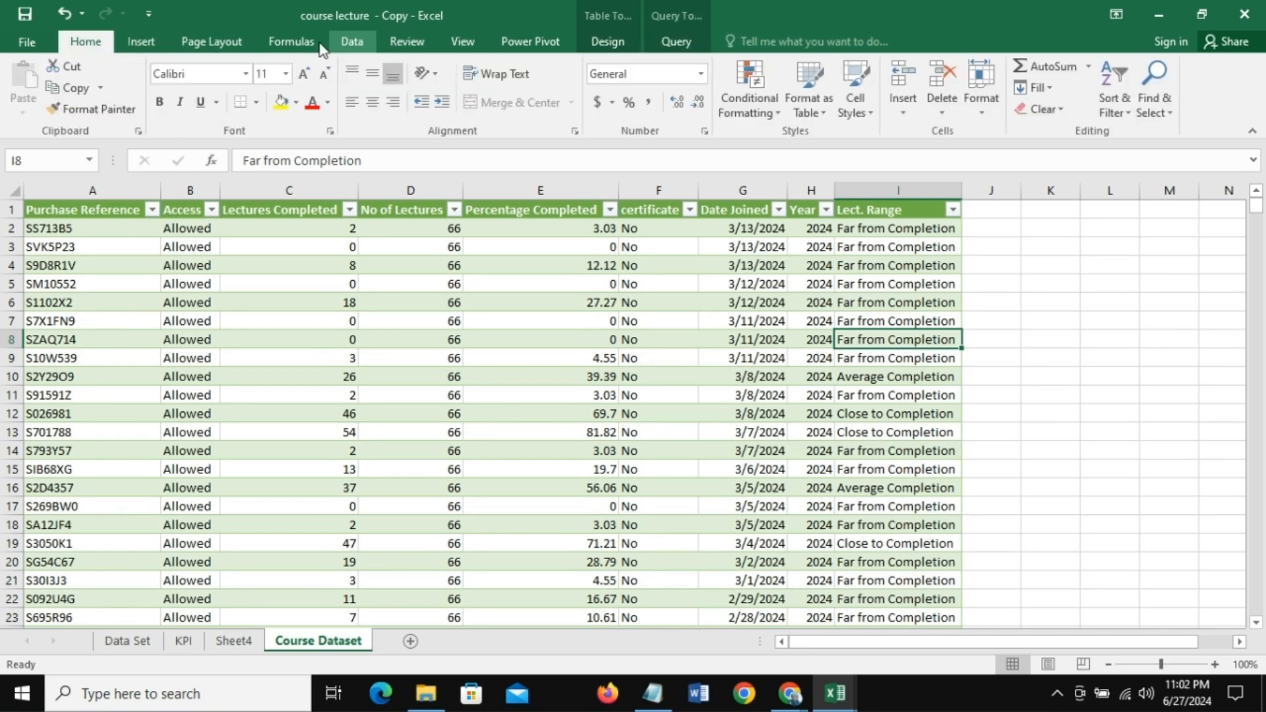
Step: Refresh all workbook data connections from Sheet4 so the PivotTable source includes the Lect. Range column
left_click(235, 641)
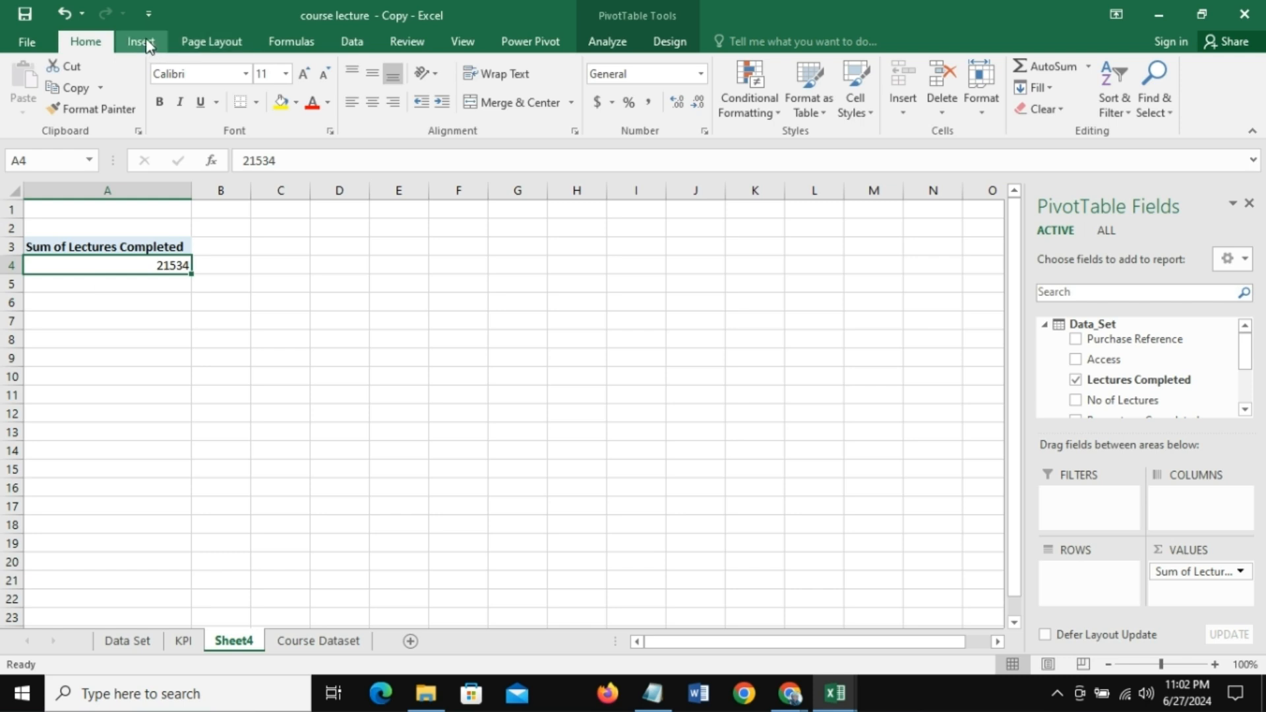
left_click(406, 43)
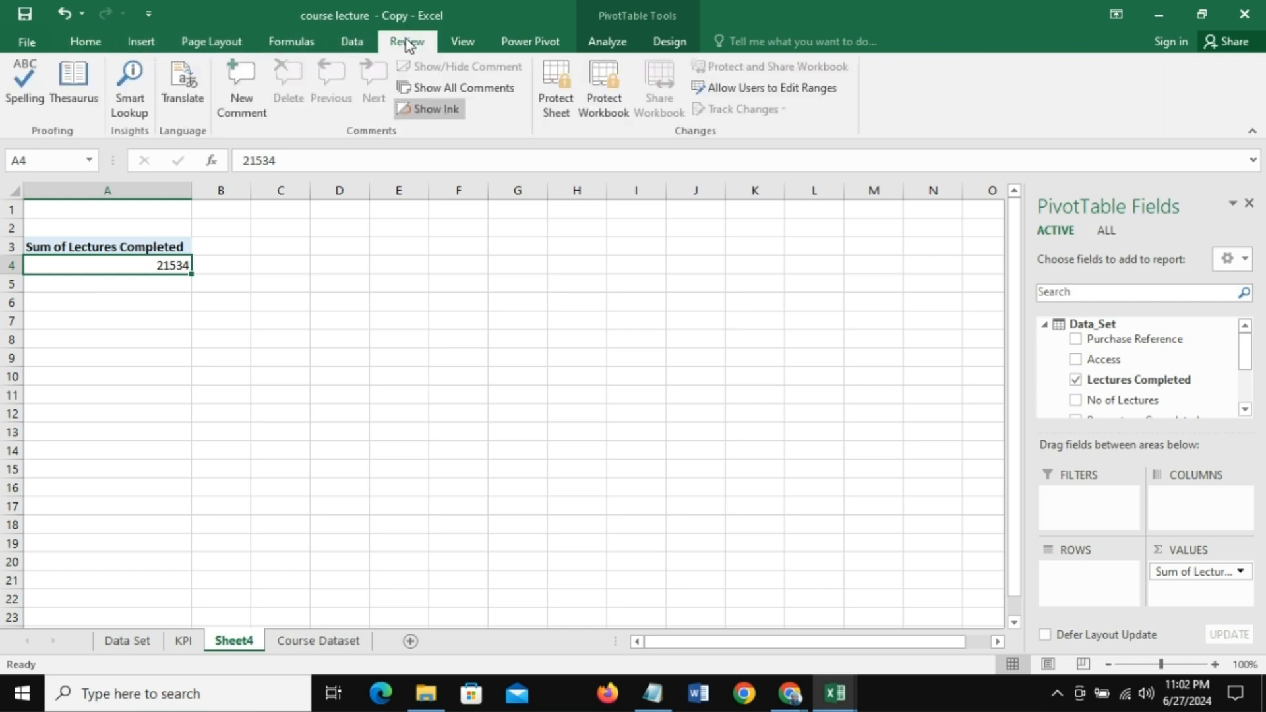
left_click(476, 41)
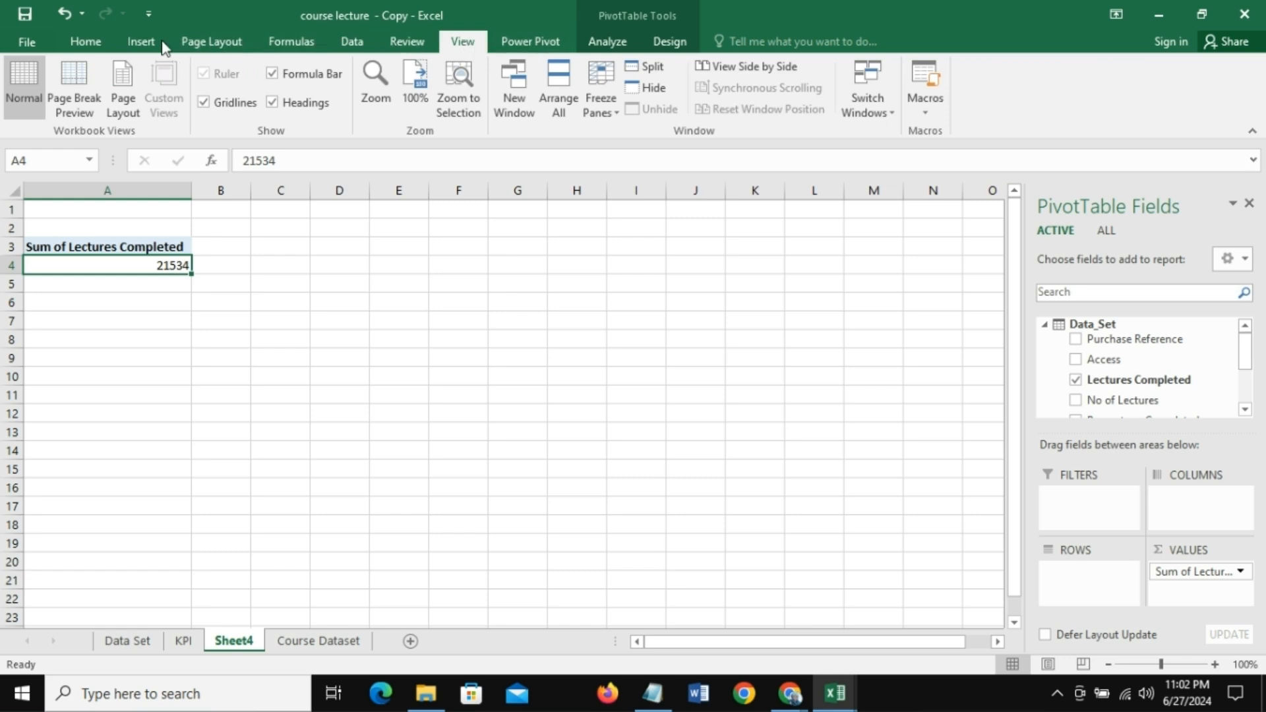
left_click(142, 43)
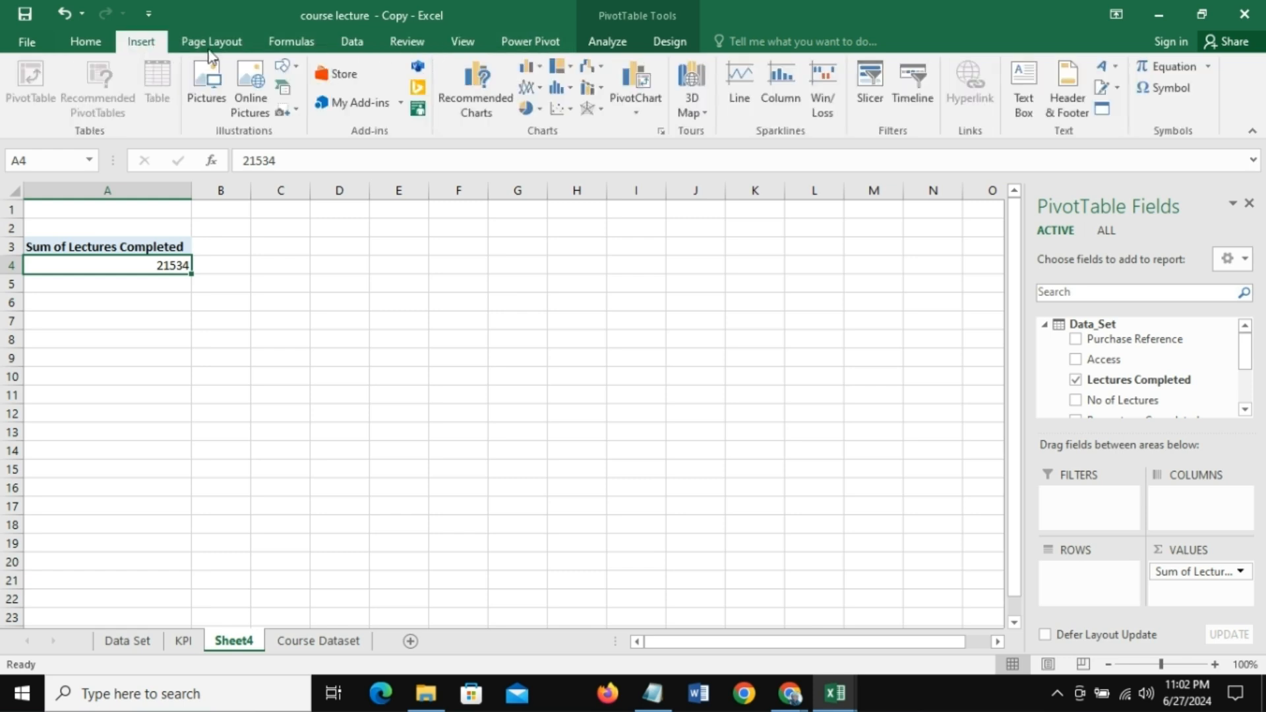
left_click(287, 43)
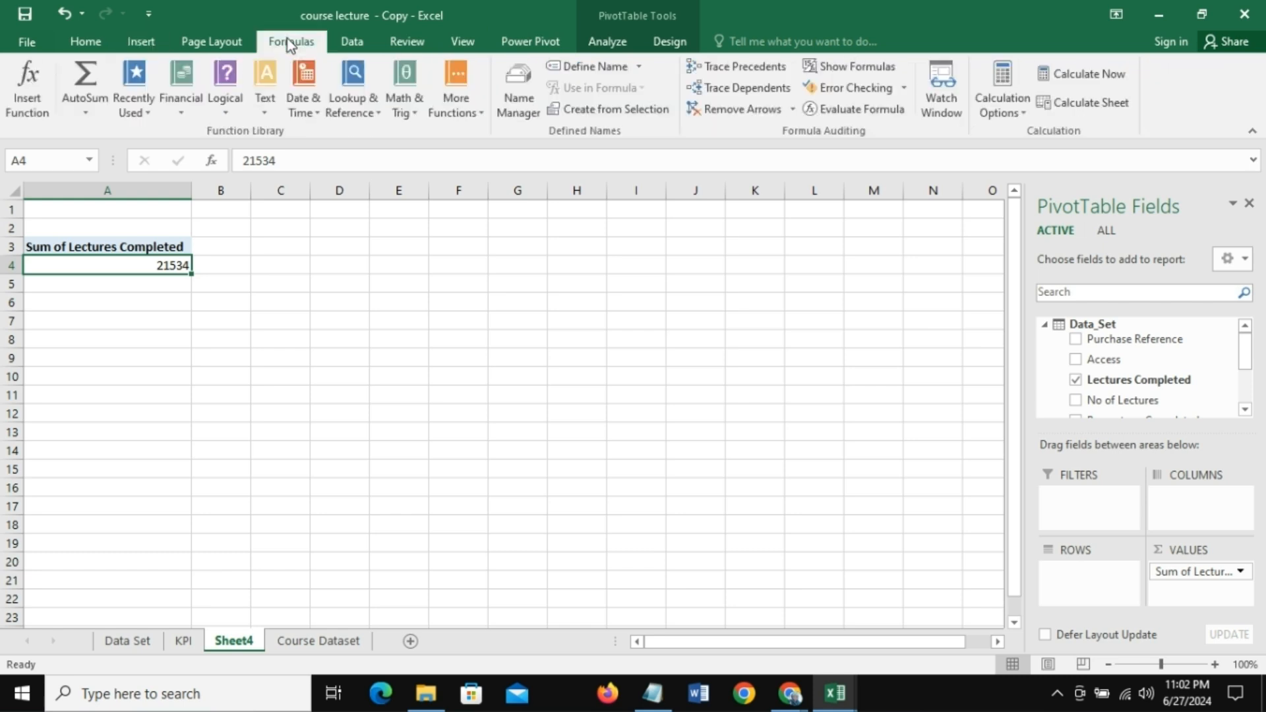
left_click(337, 42)
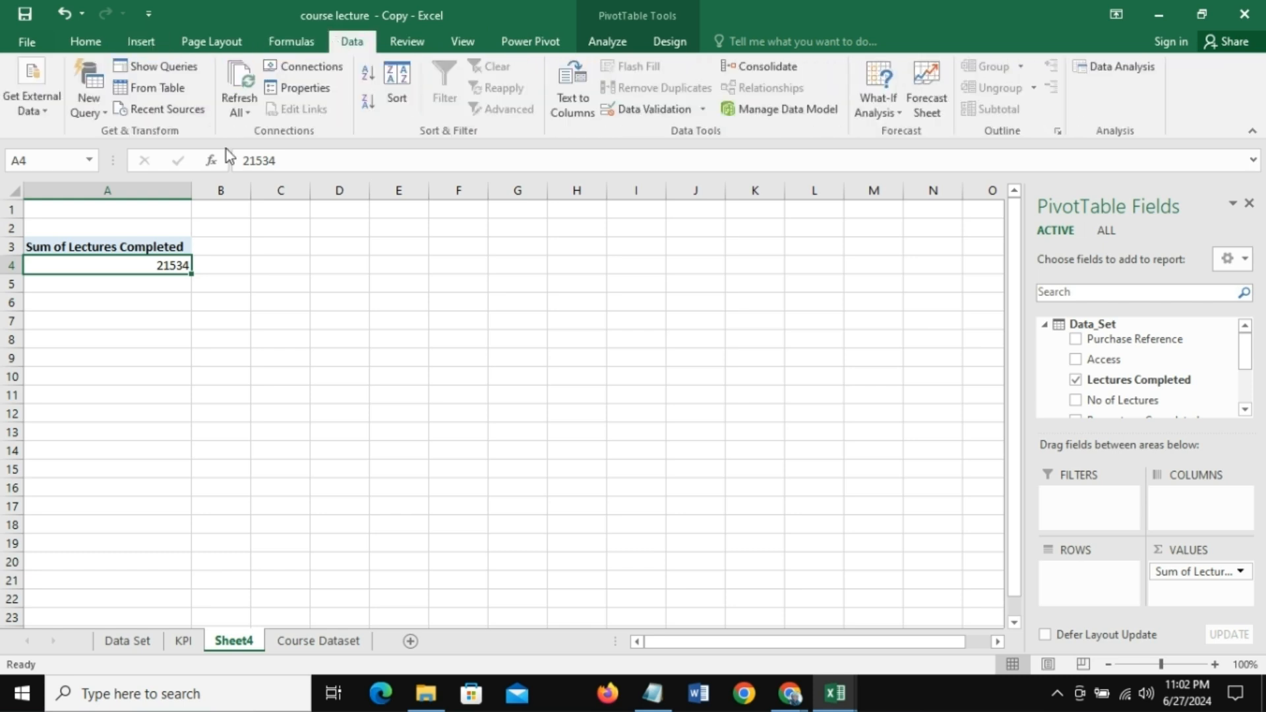
left_click(247, 113)
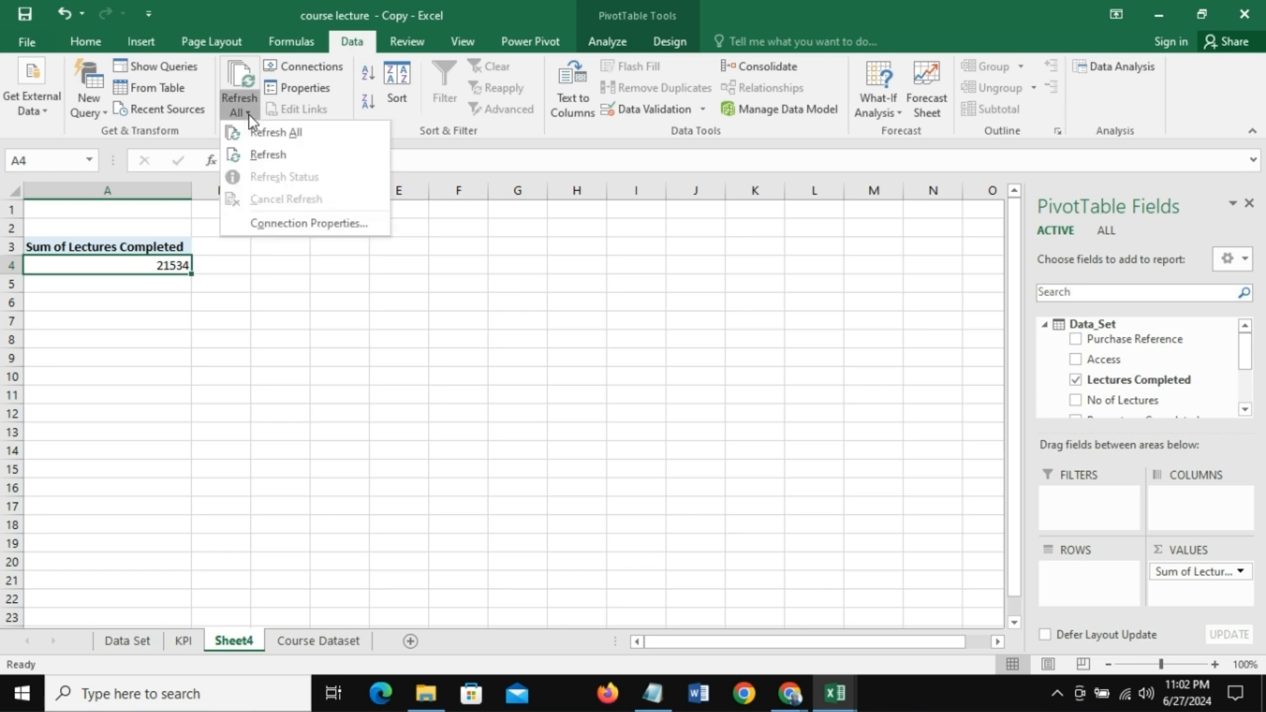
left_click(294, 135)
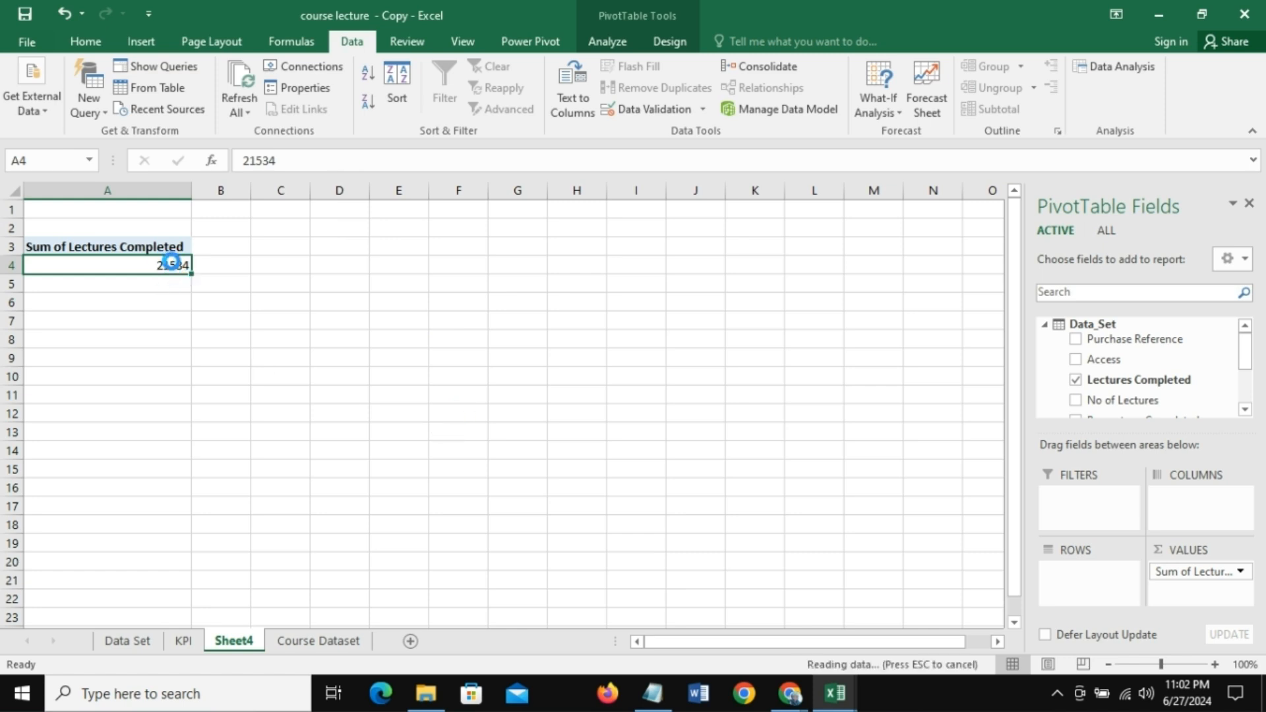
key("ctrl+Page_Down")
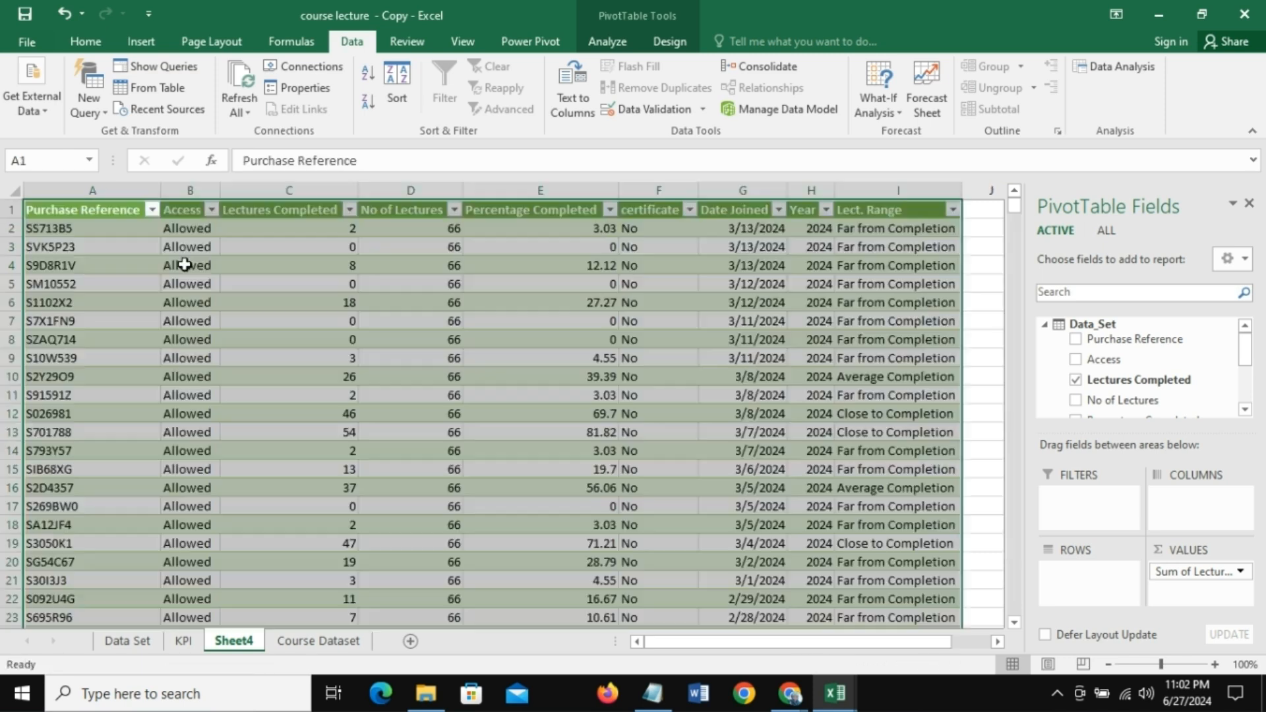
left_click(254, 365)
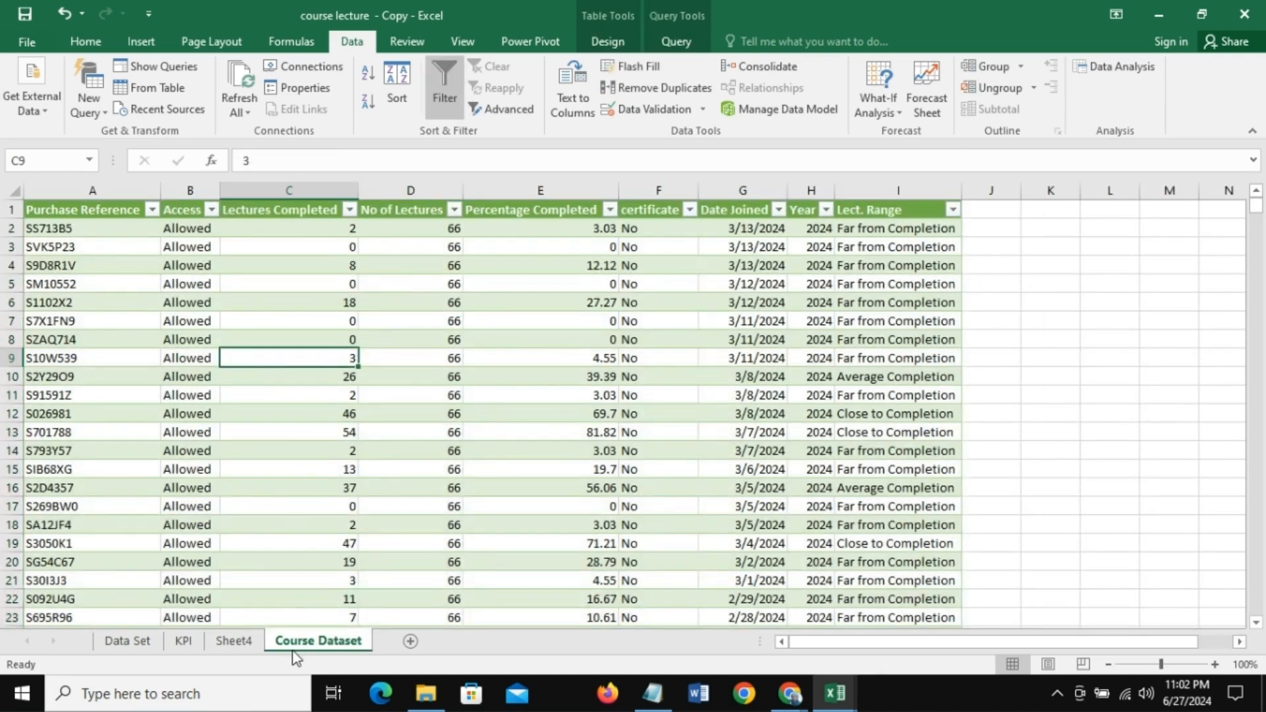
Step: Add the Lect. Range field to the rows of the PivotTable on Sheet4
left_click(233, 640)
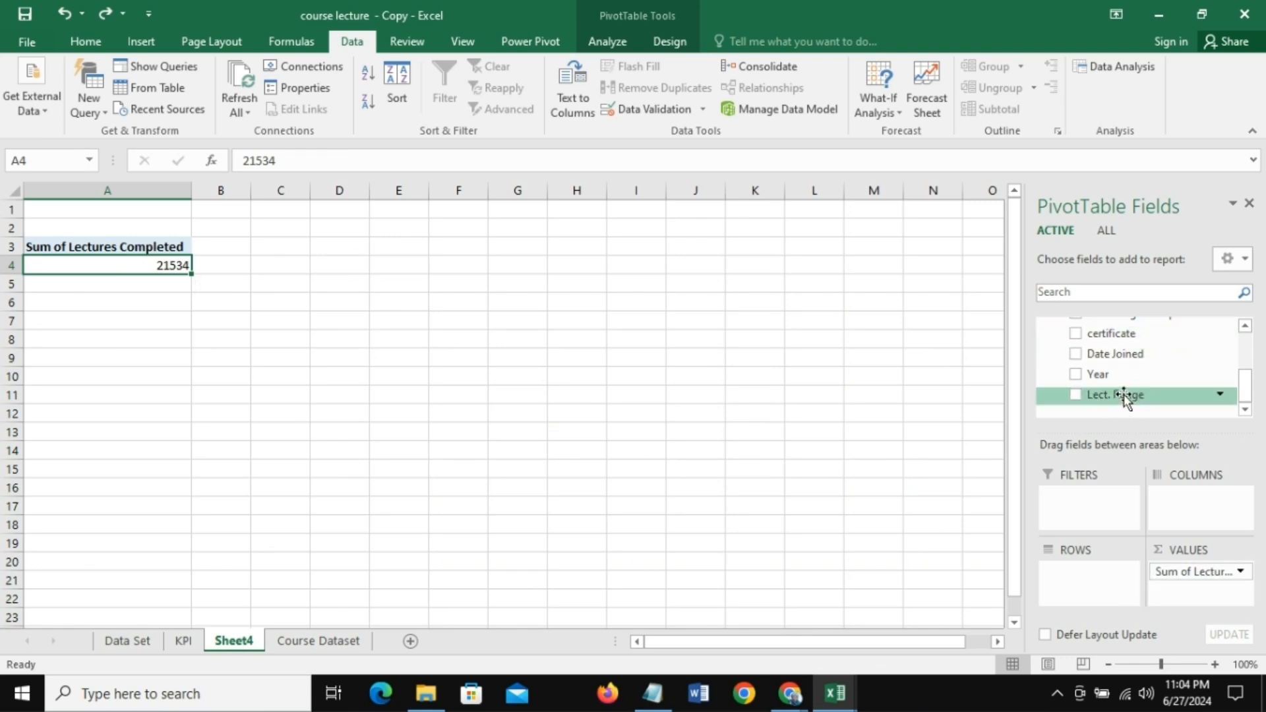
left_click_drag(1124, 398, 1084, 587)
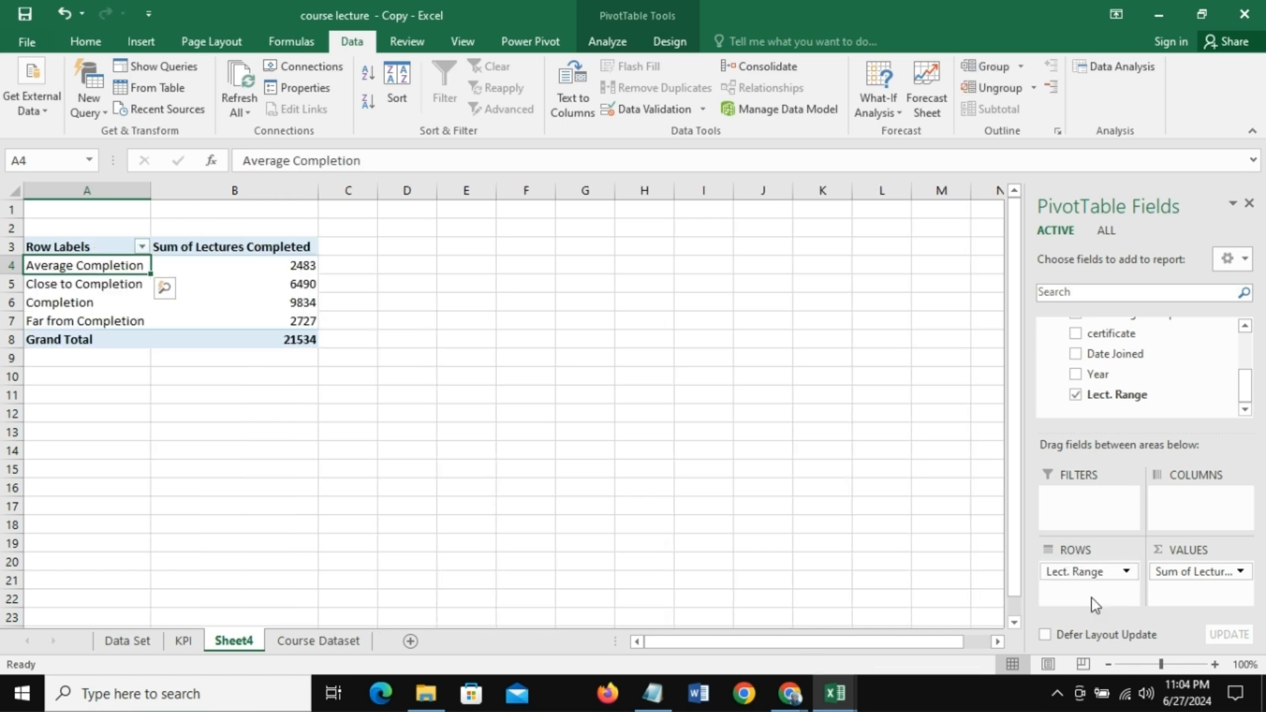
left_click(233, 263)
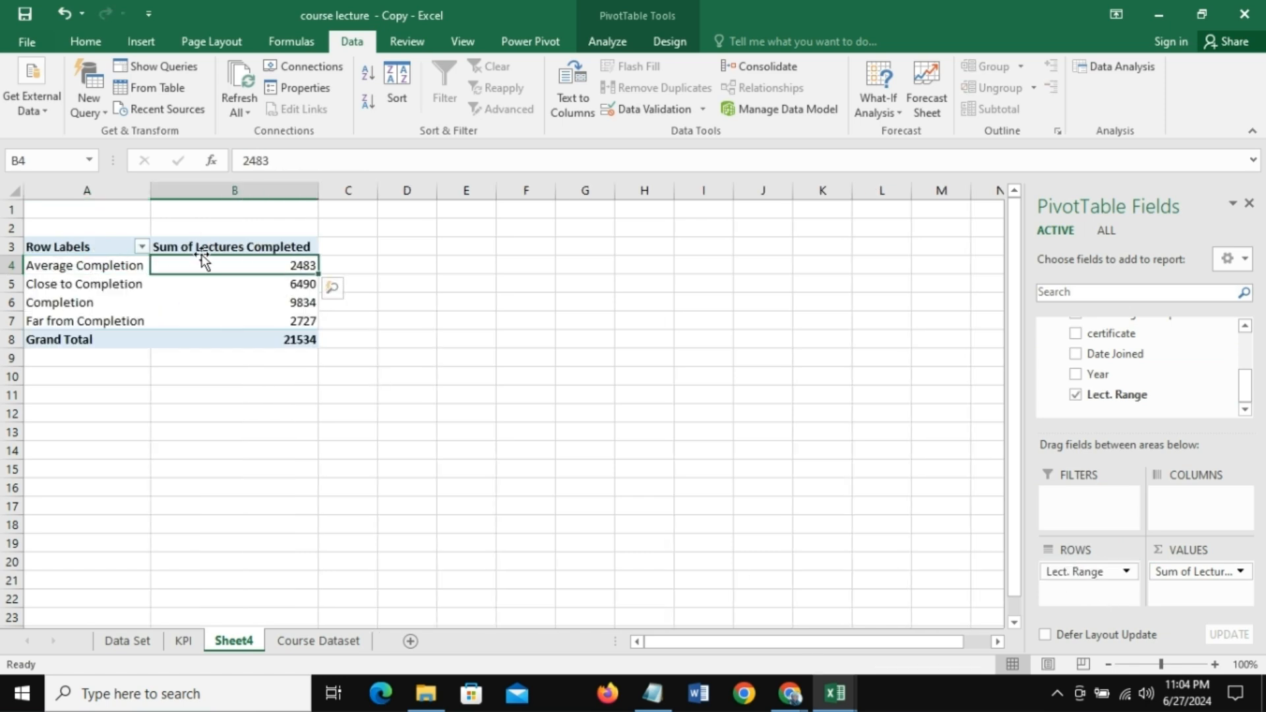
Step: Summarize the Lectures Completed value field by Count instead of Sum
left_click(1238, 572)
left_click(1178, 551)
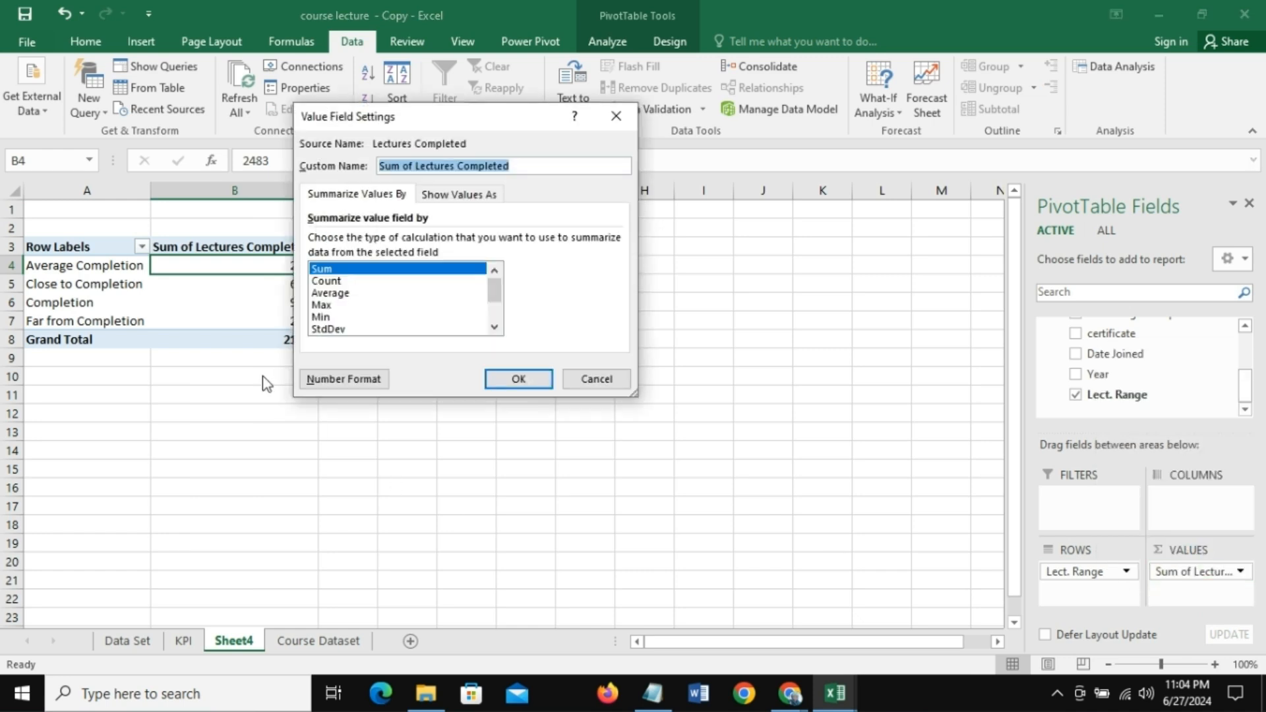
left_click(327, 281)
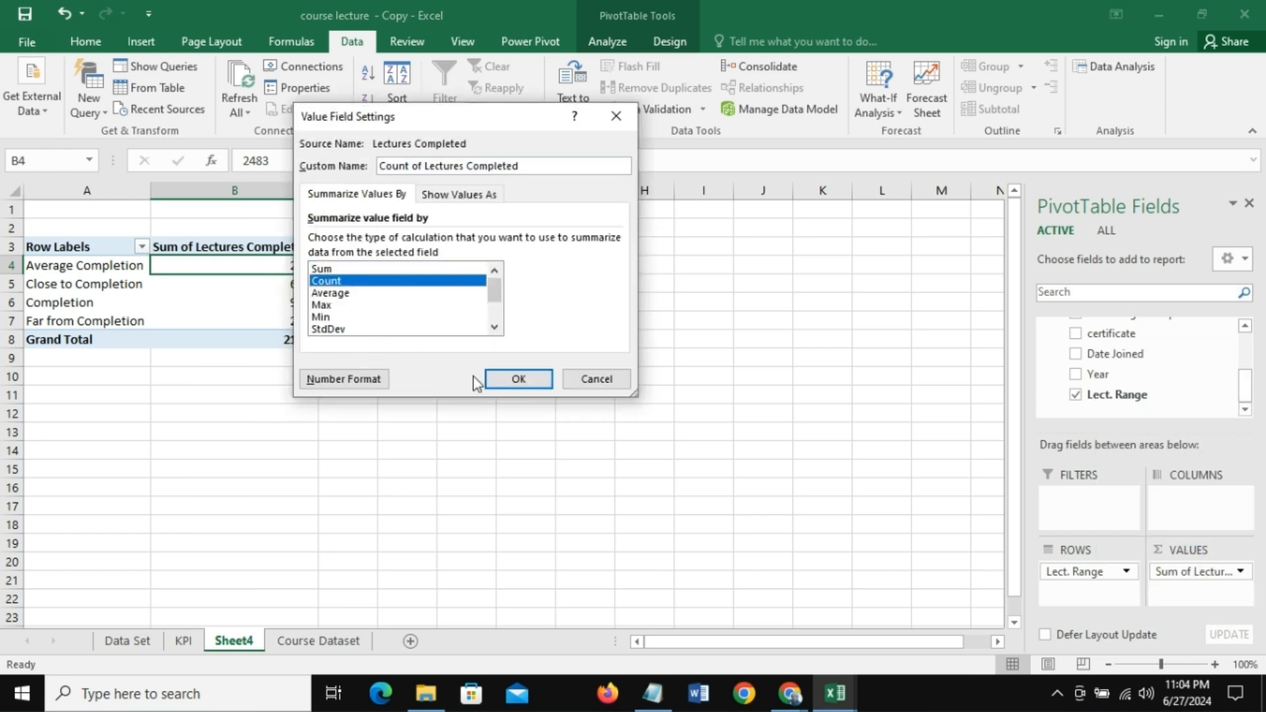
left_click(519, 379)
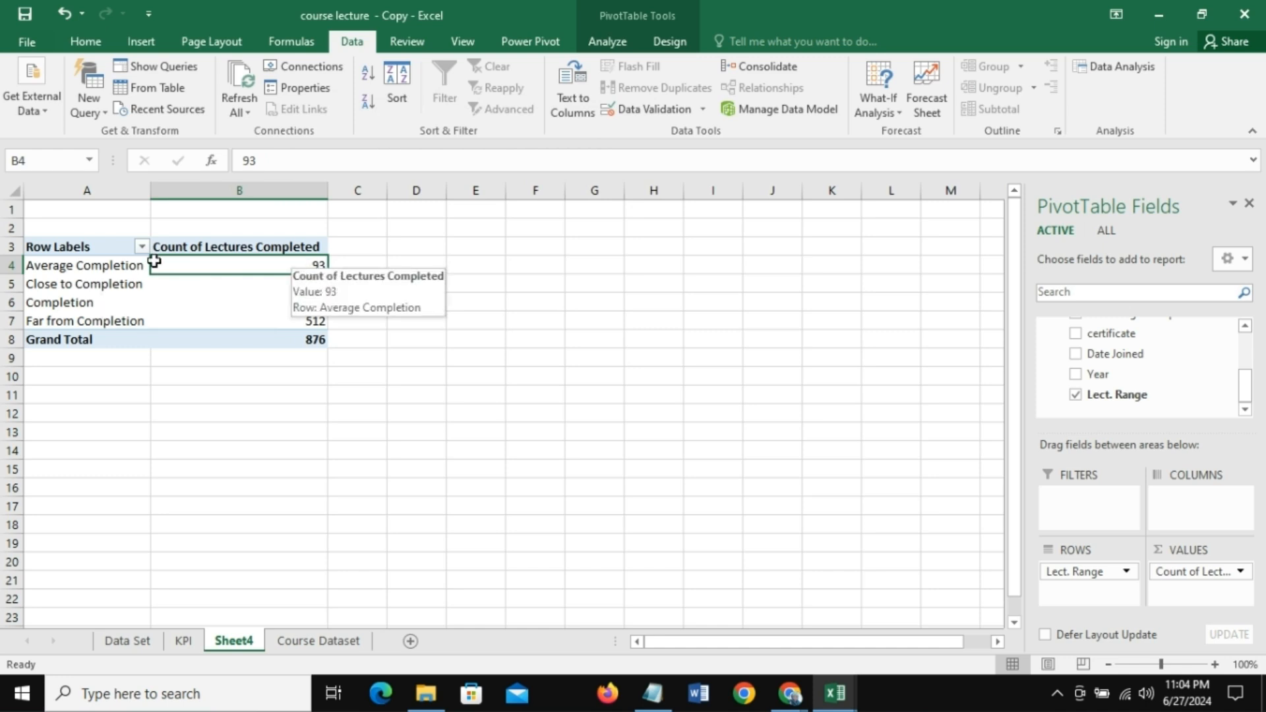
Step: Examine the count of lectures completed for each Lect. Range category in the PivotTable
left_click(107, 272)
left_click(304, 283)
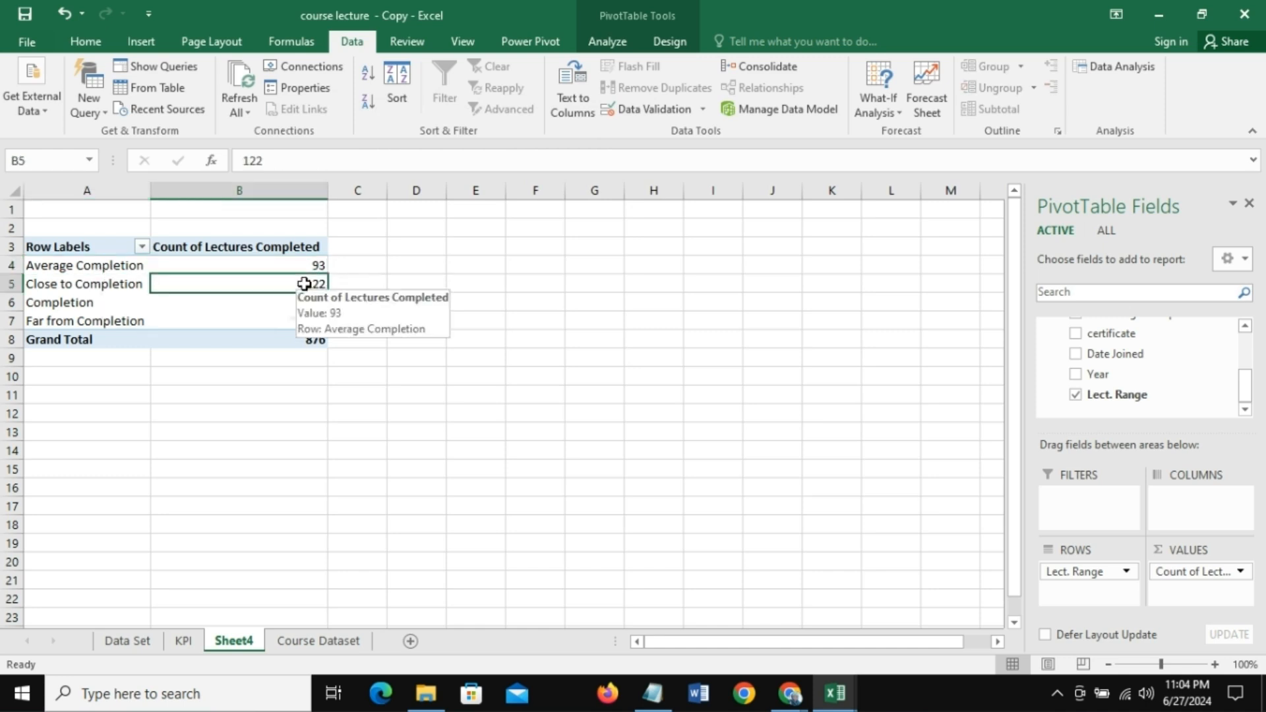
left_click(109, 284)
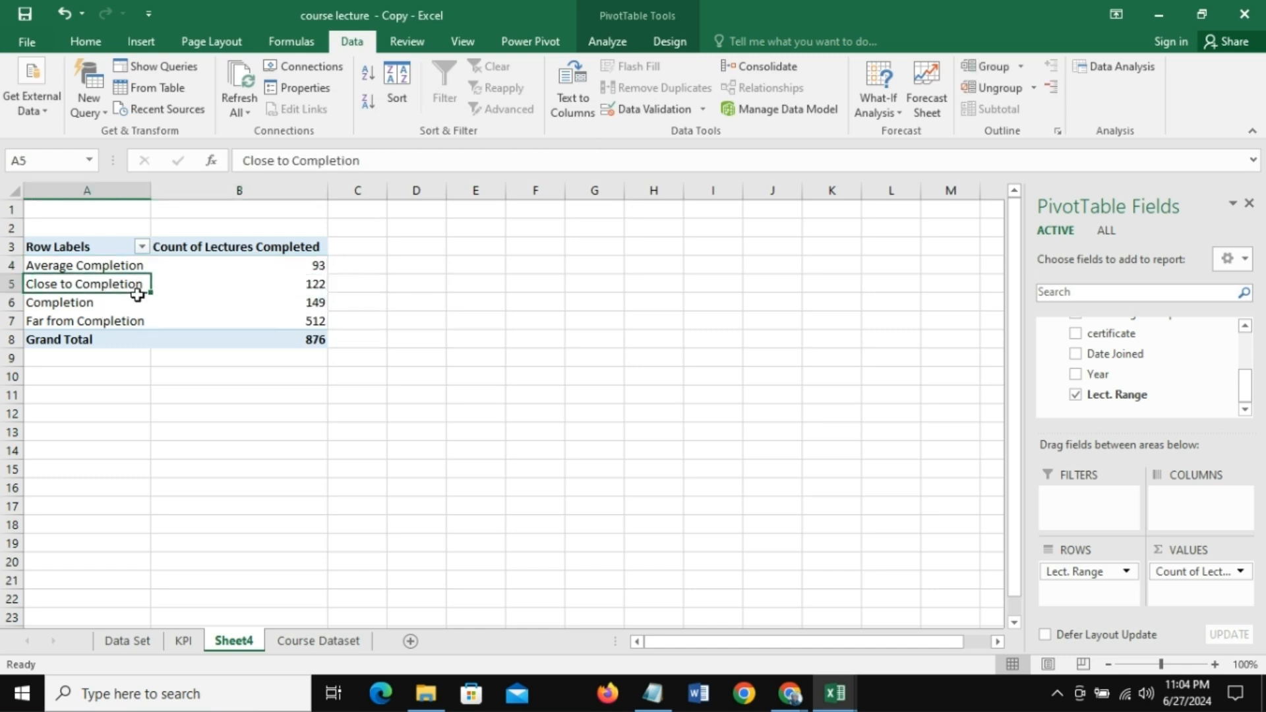
left_click(281, 304)
left_click(103, 303)
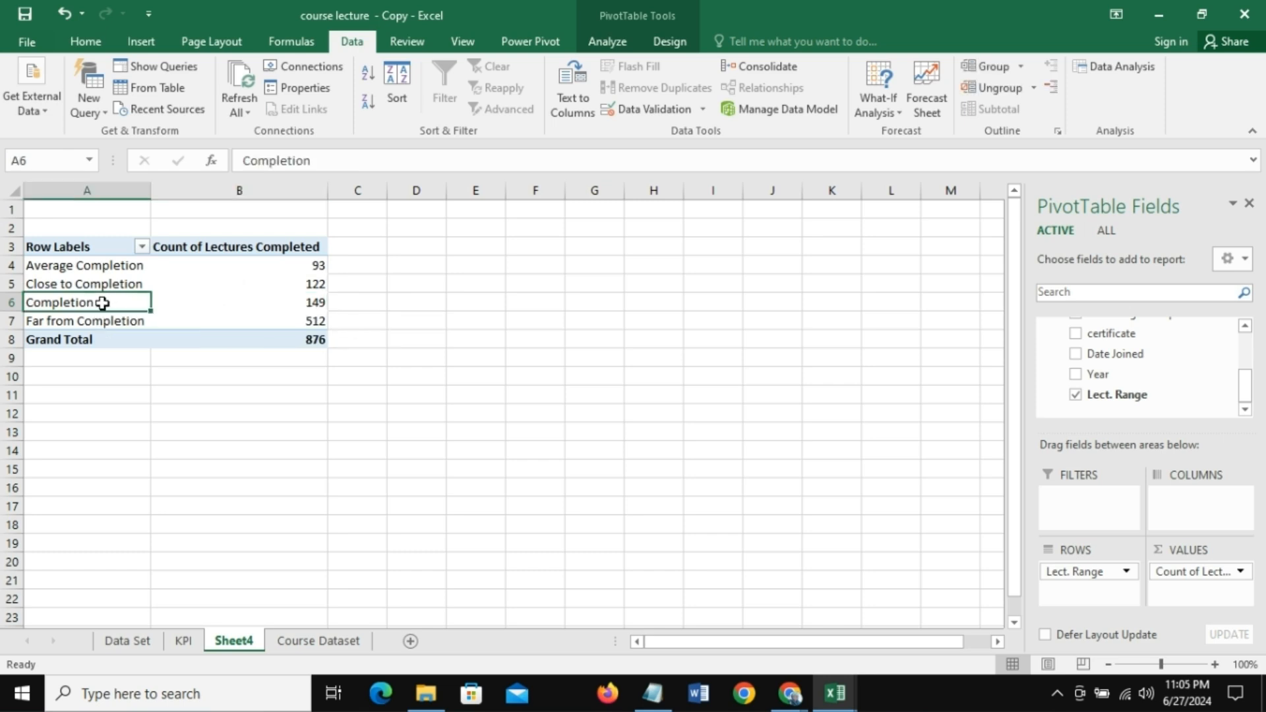
left_click(287, 321)
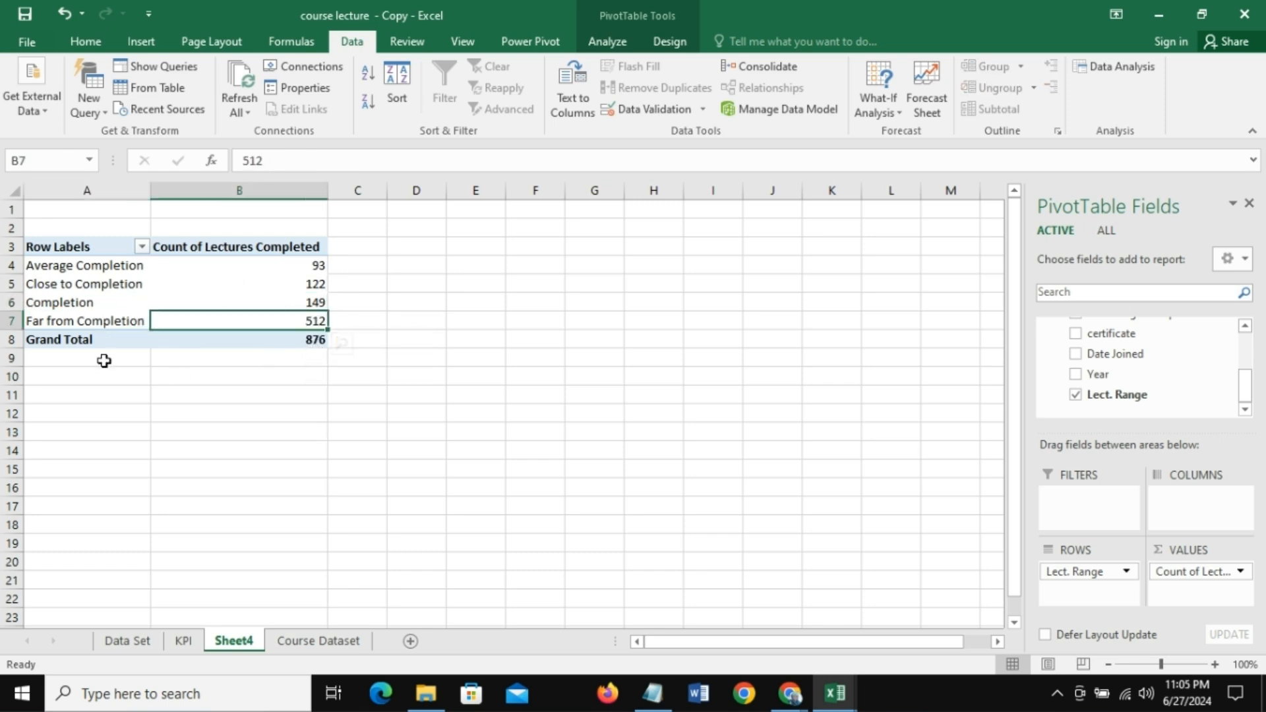
left_click(81, 321)
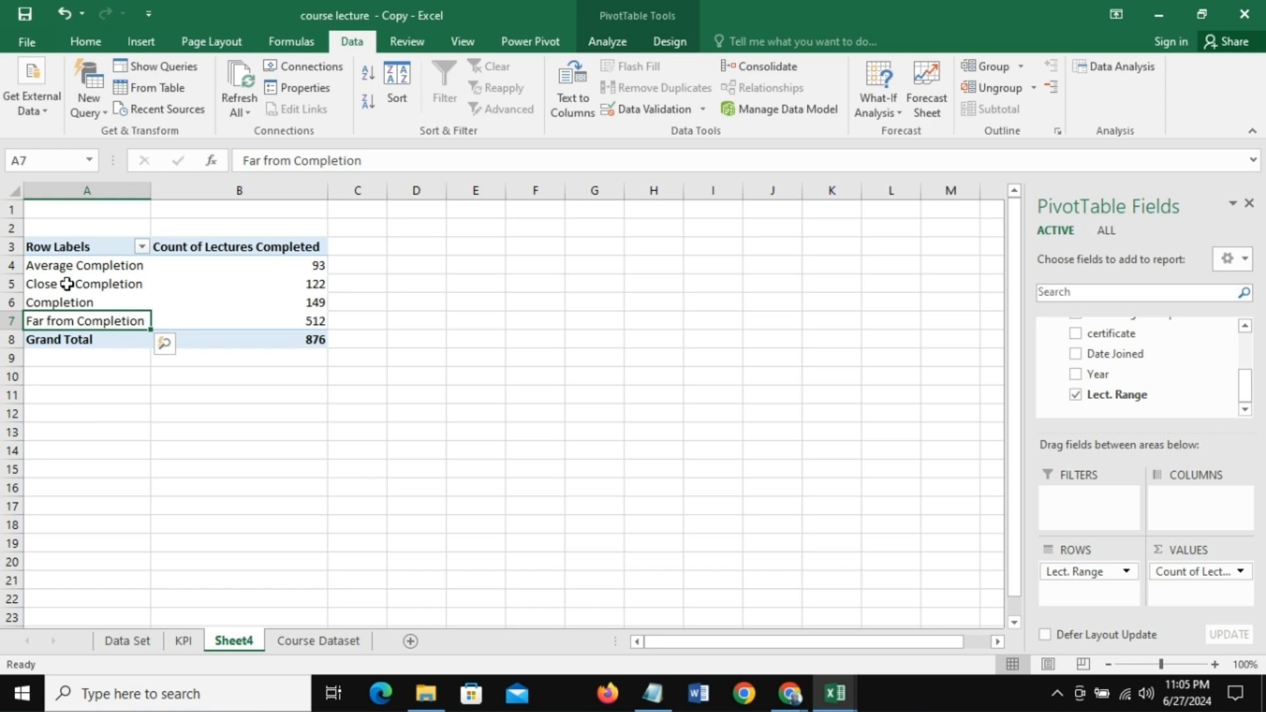
Step: Enter the formula =A3 in cell A11 to reference the PivotTable's Row Labels header
left_click(77, 394)
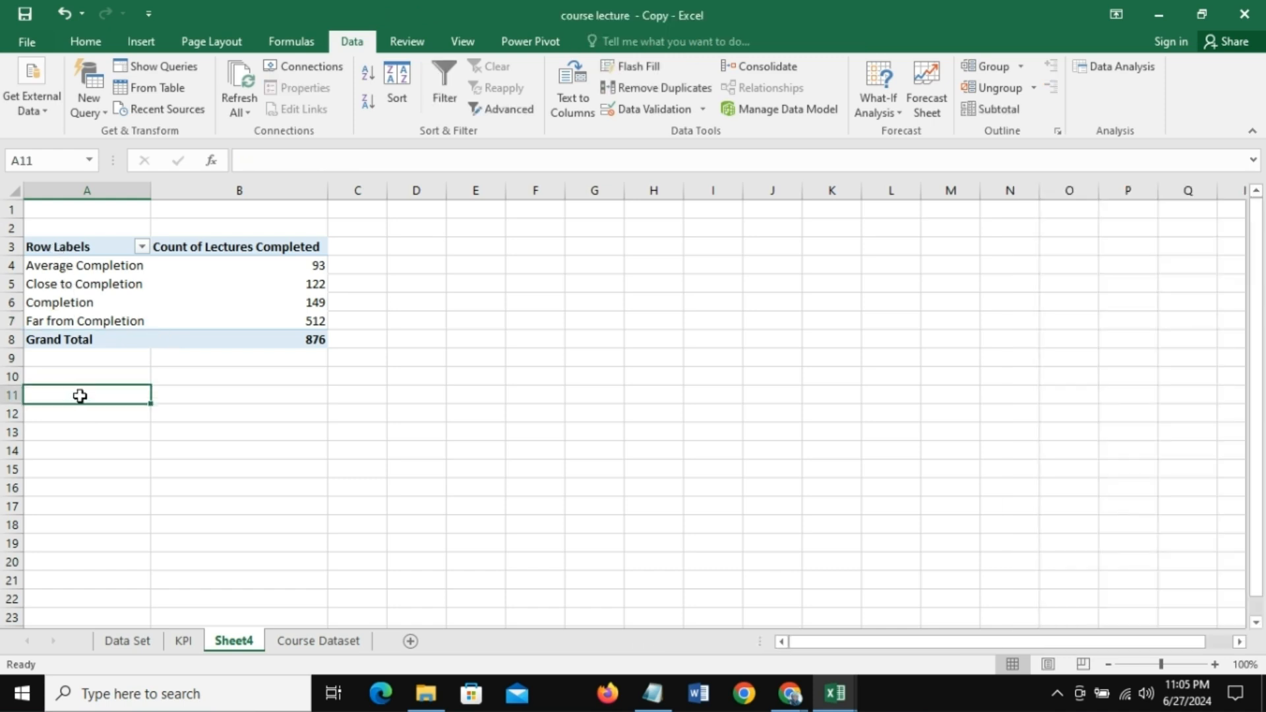
type("=")
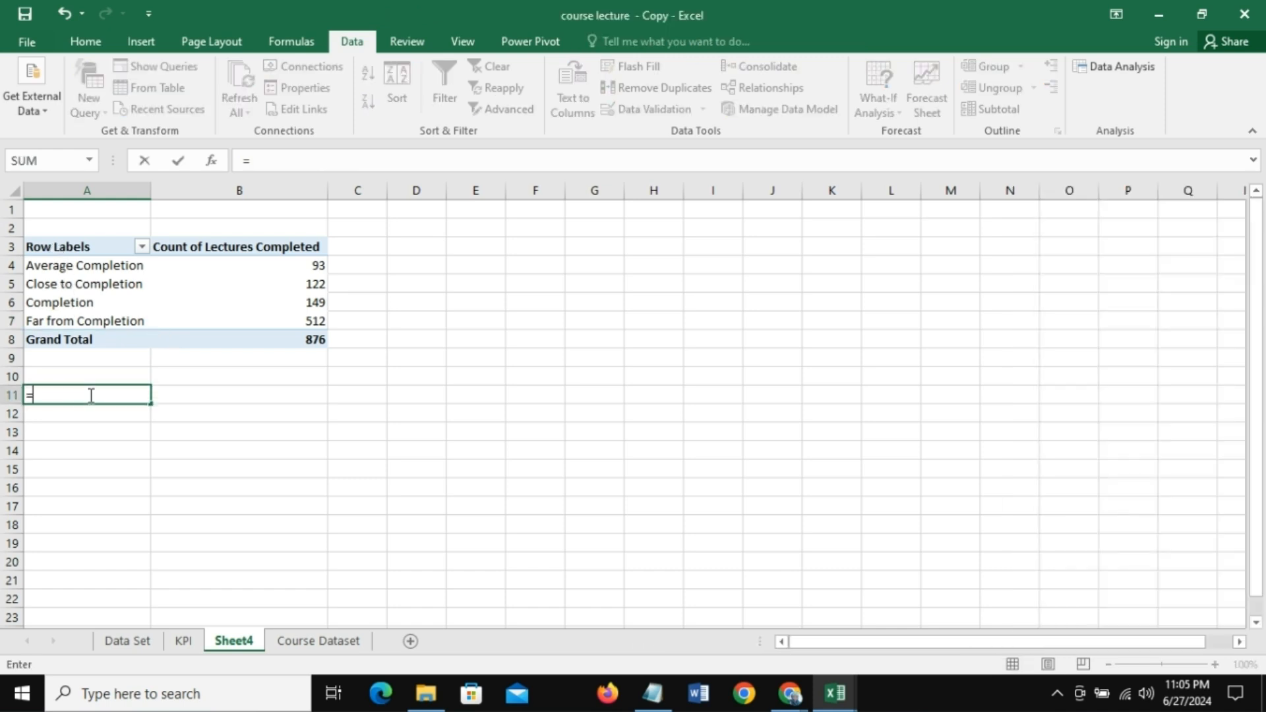
left_click(73, 247)
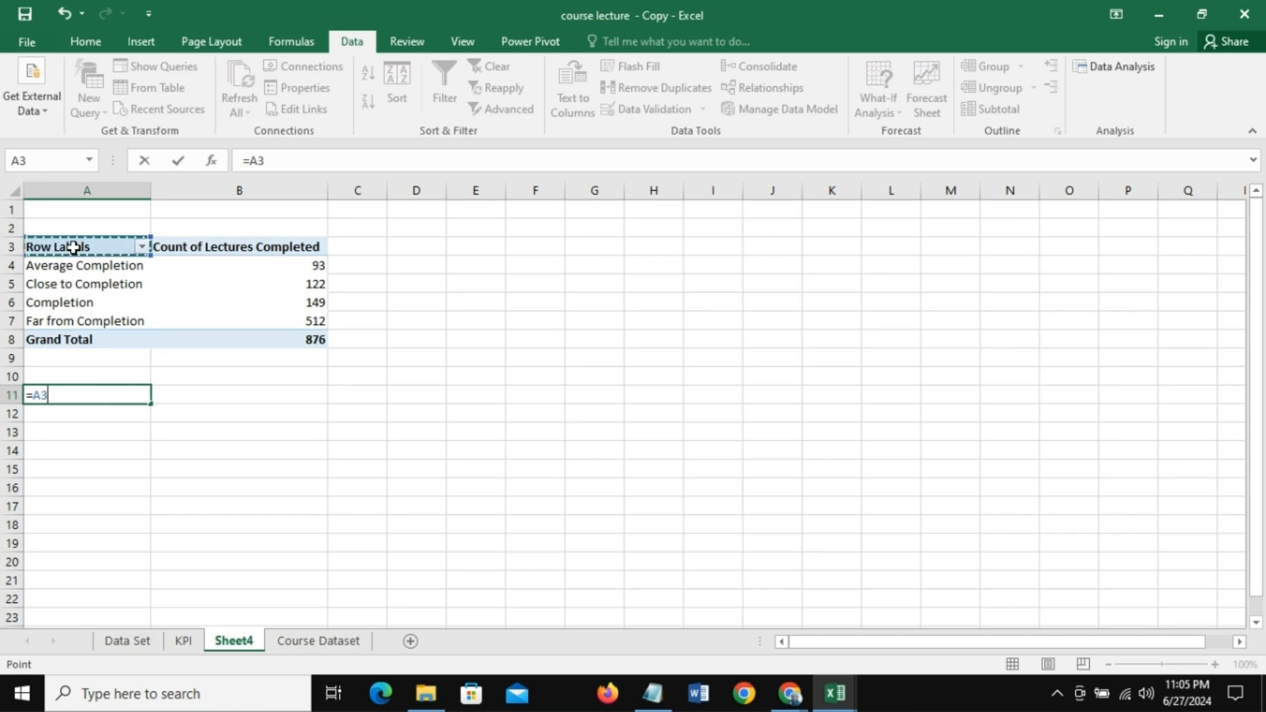
key("Return")
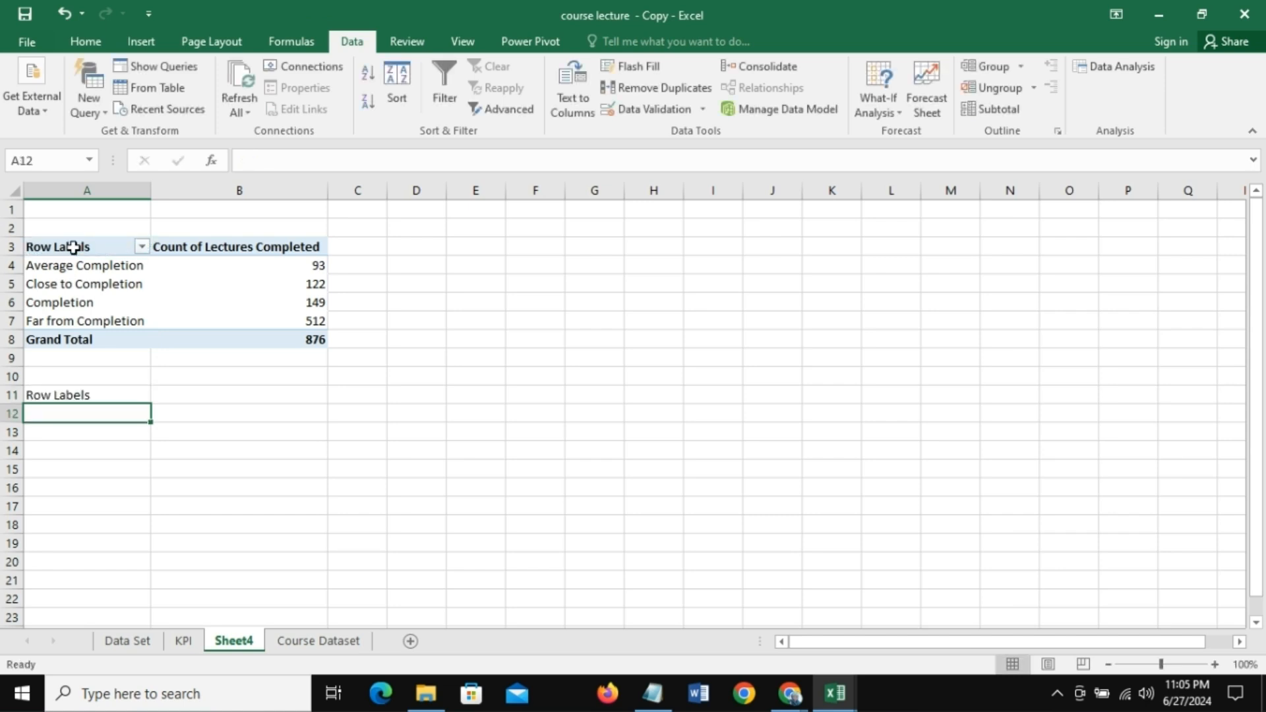
Step: Fill the A11 formula down to row 15 and across to column B to mirror the PivotTable in A11:B15
left_click(122, 397)
left_click_drag(151, 405, 155, 476)
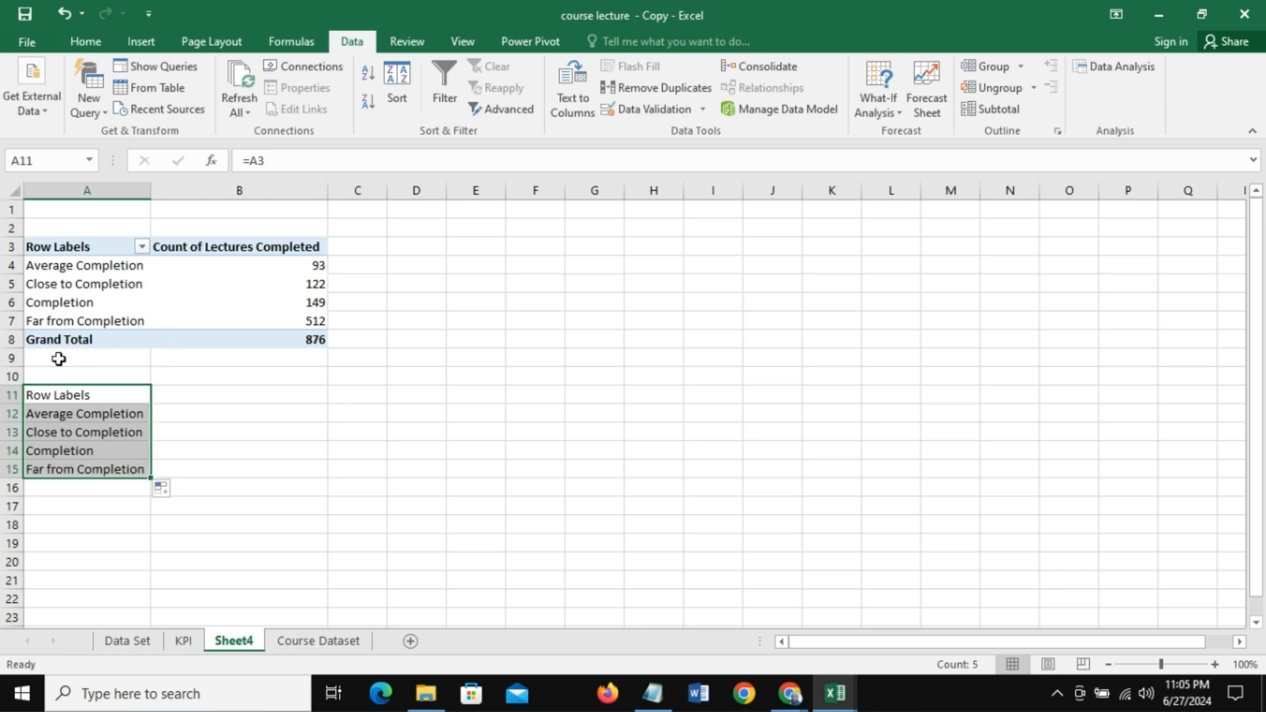
left_click_drag(152, 476, 282, 475)
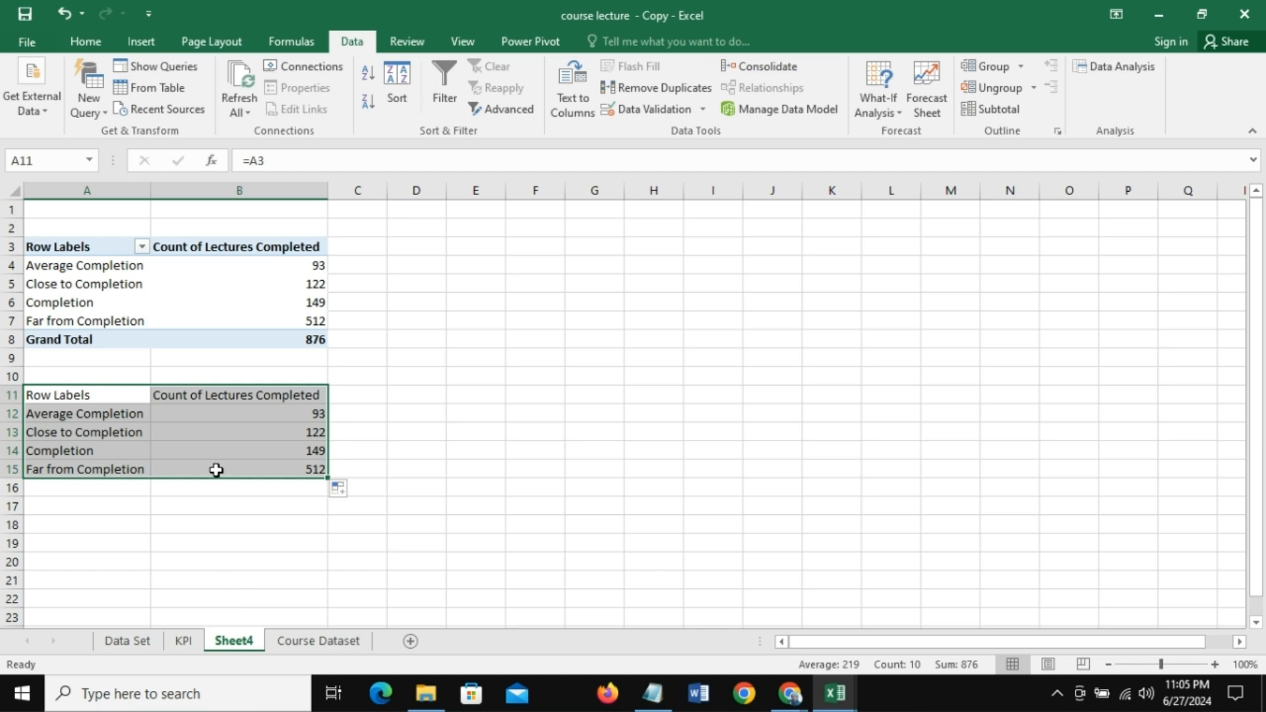
left_click(271, 446)
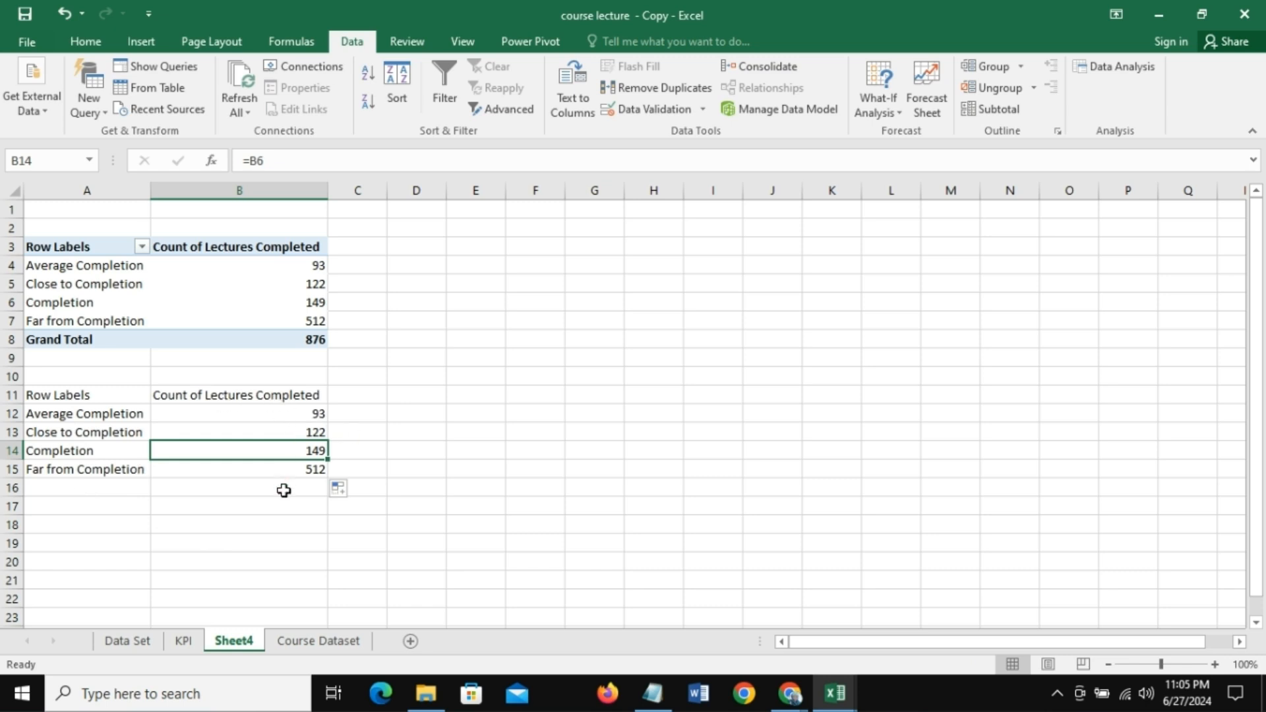
left_click(512, 445)
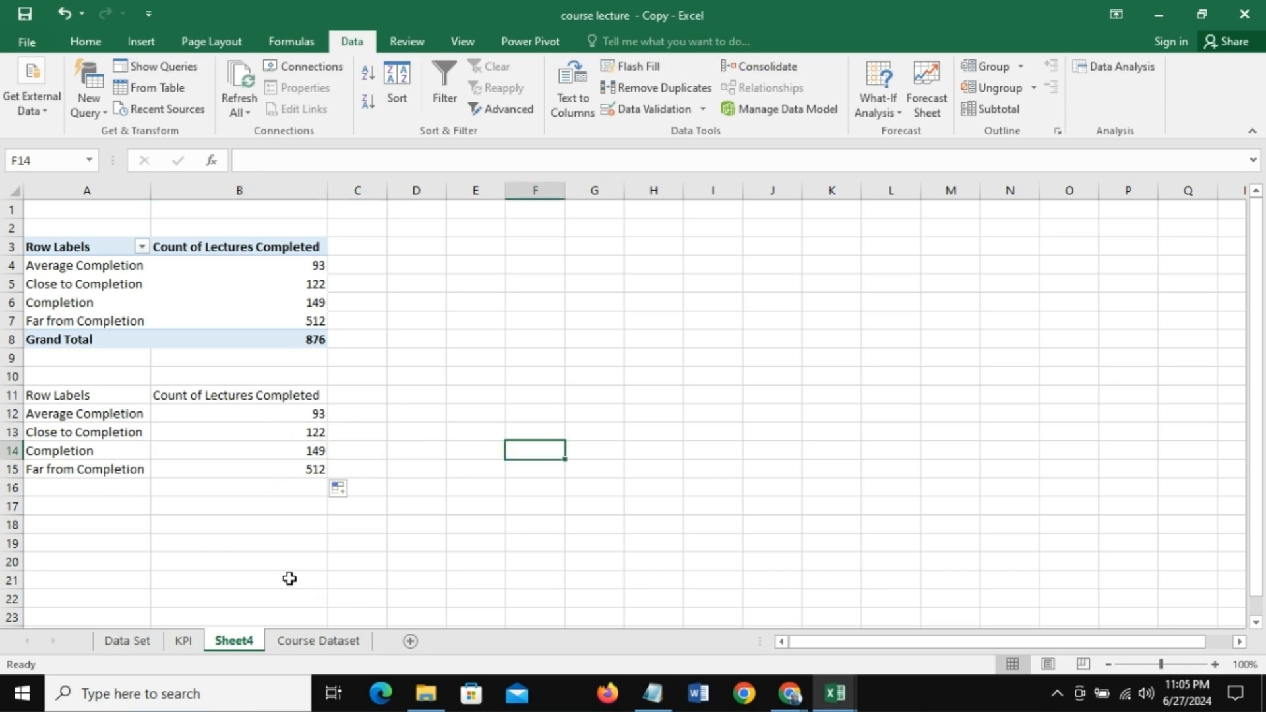
Step: Rename the Sheet4 worksheet as Completion Status
double_click(238, 644)
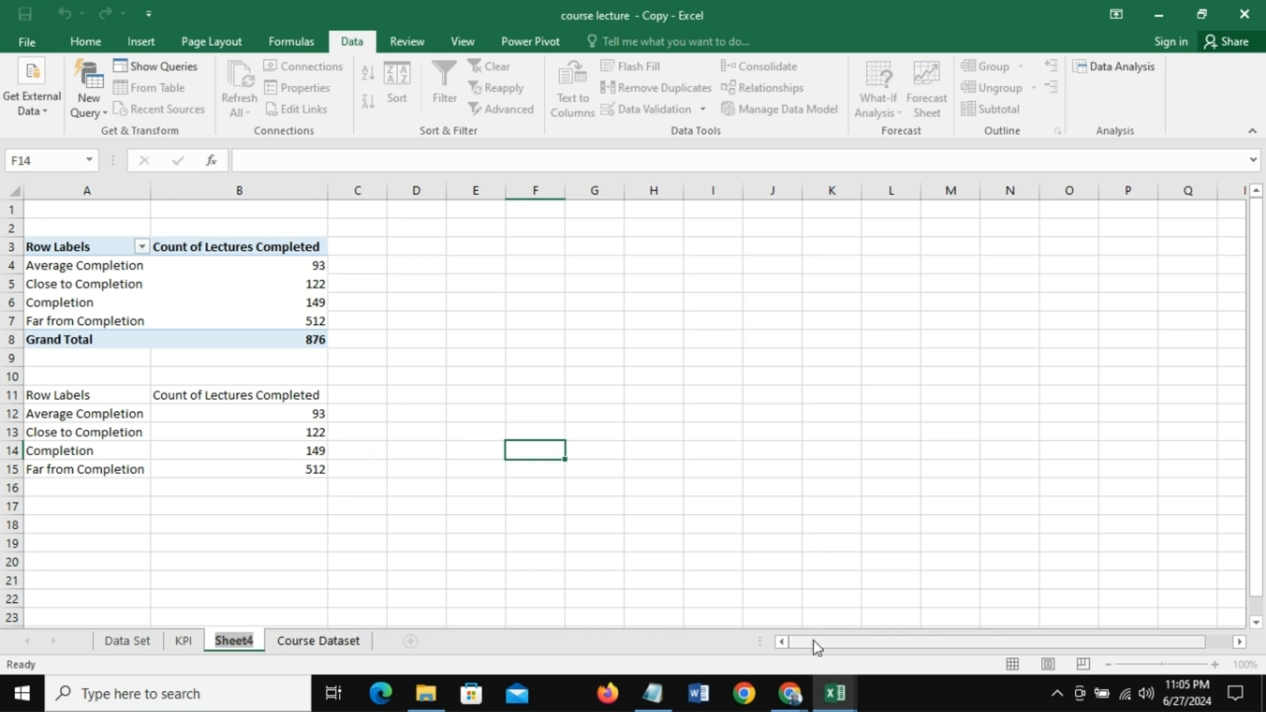
type("Comp")
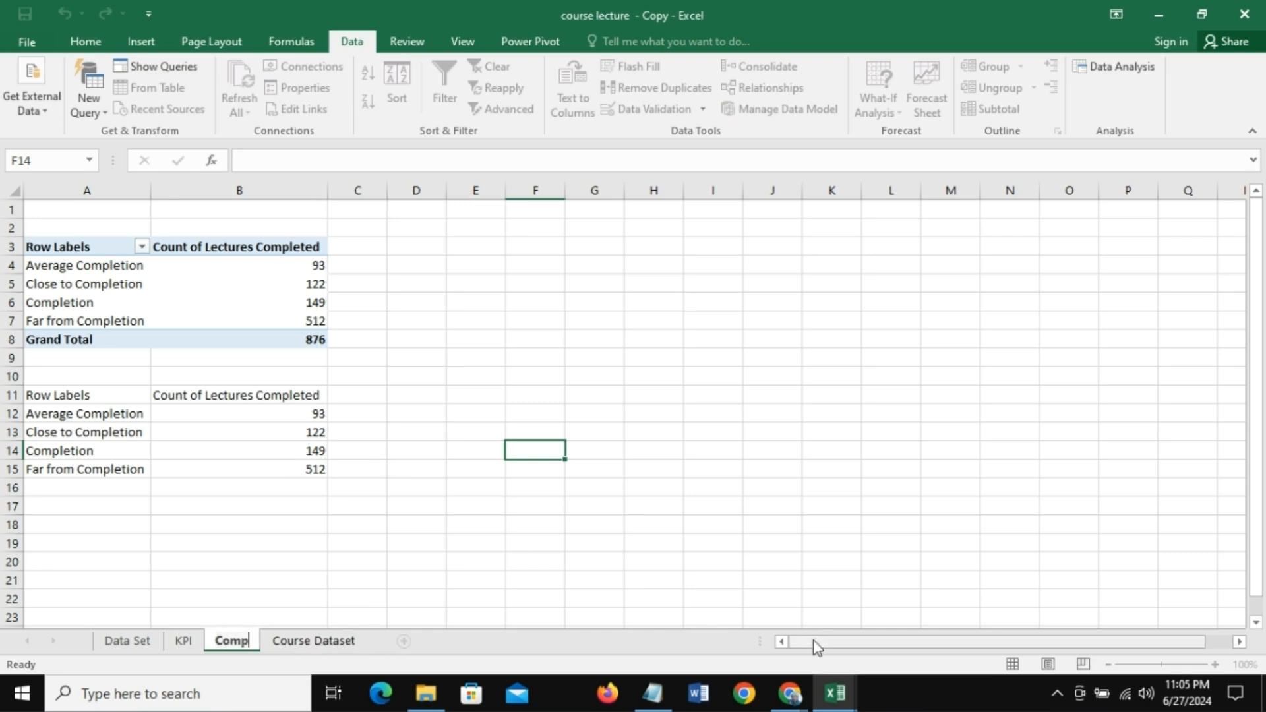
type("letion St")
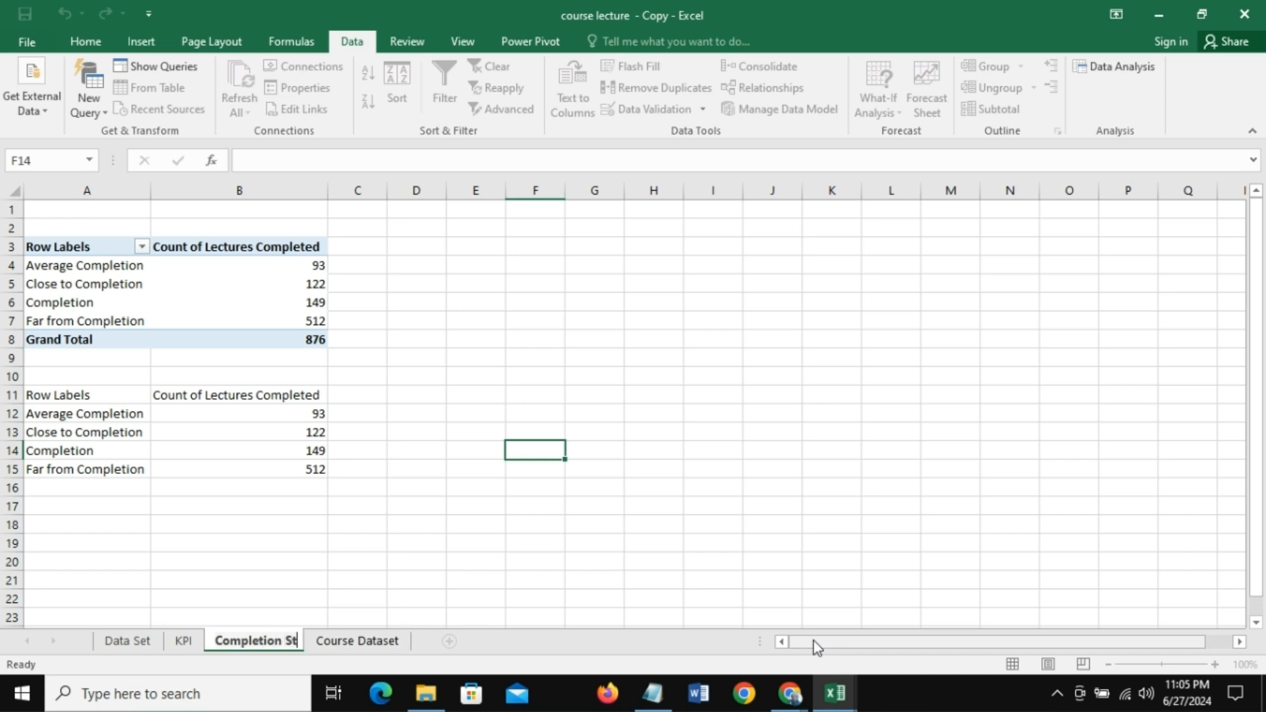
type("atus")
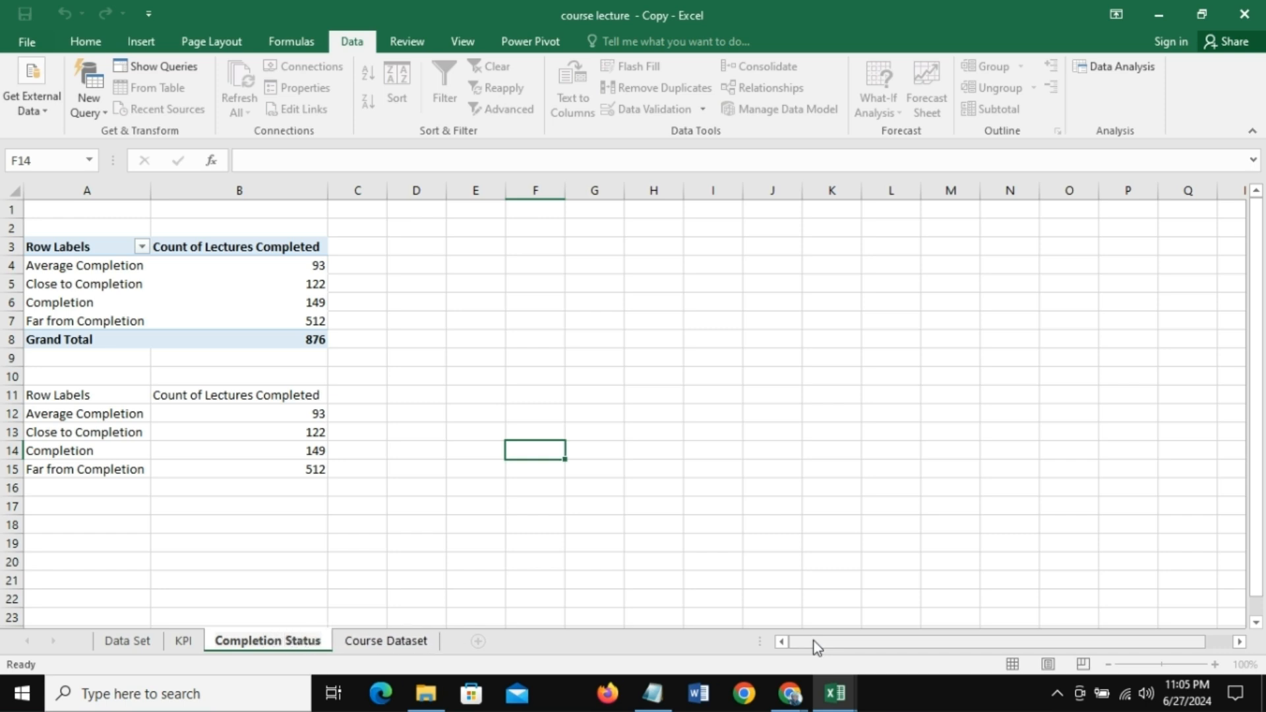
key("Return")
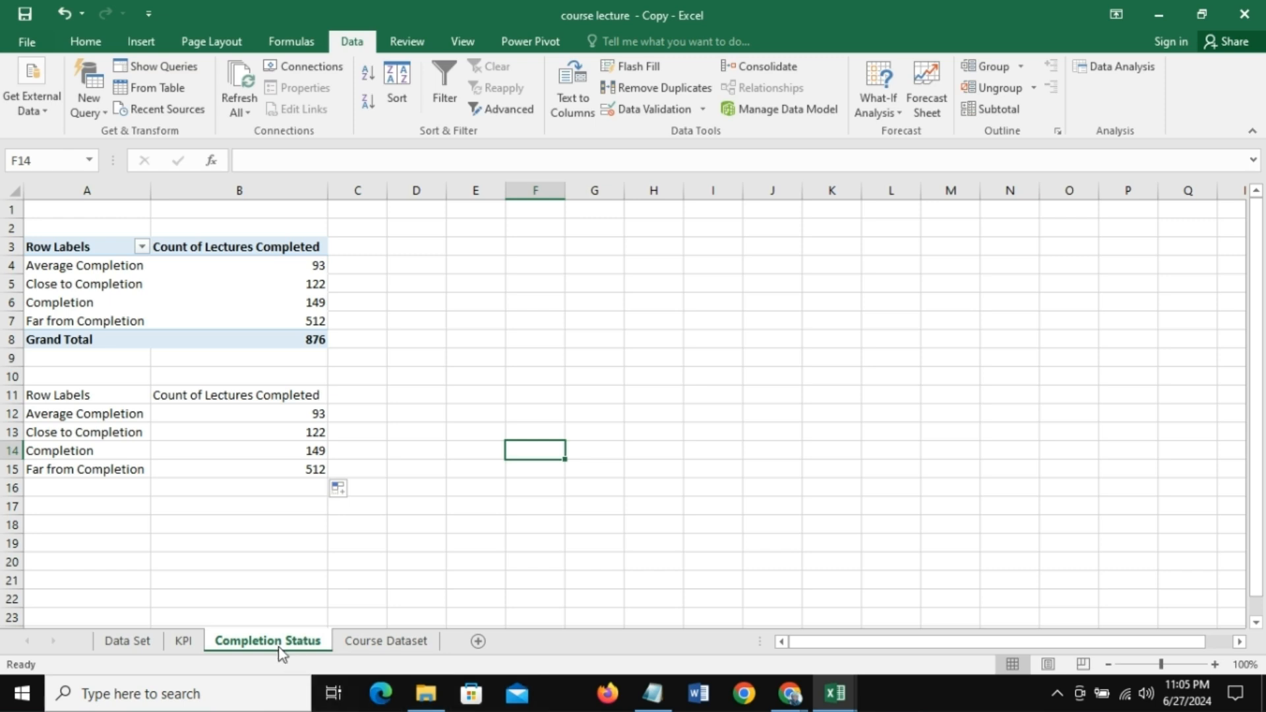
left_click(183, 641)
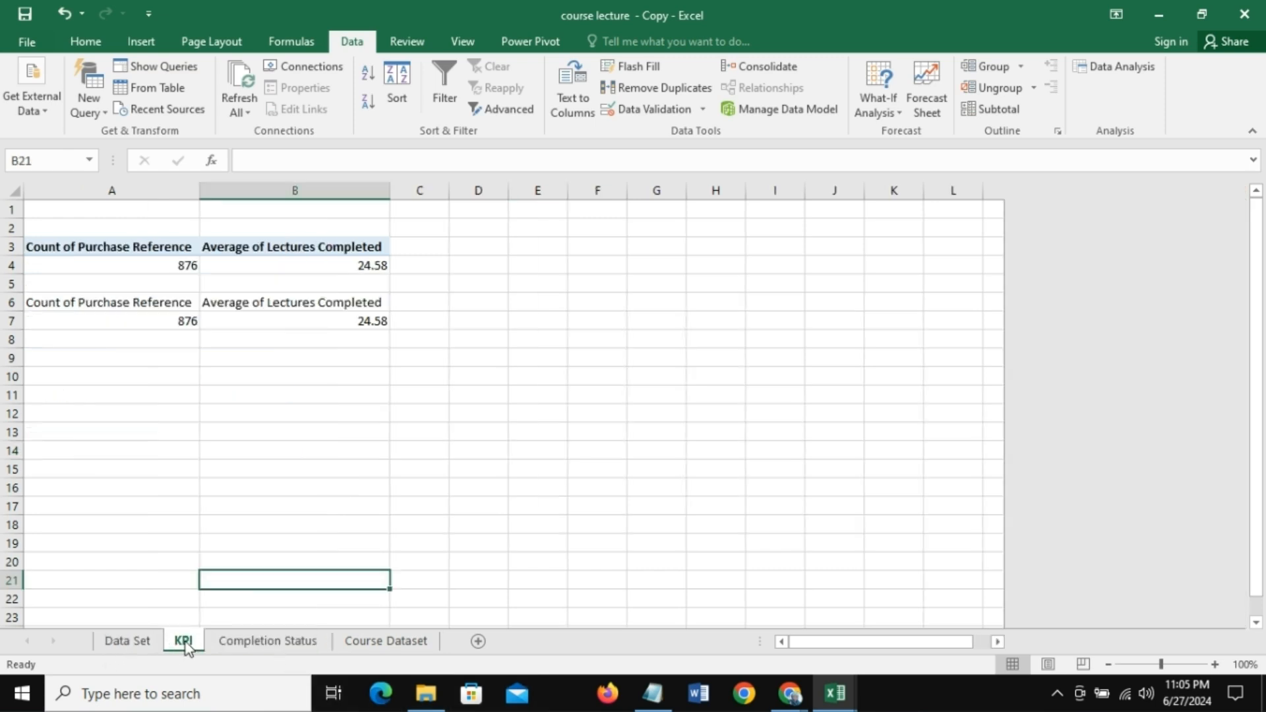
left_click(251, 641)
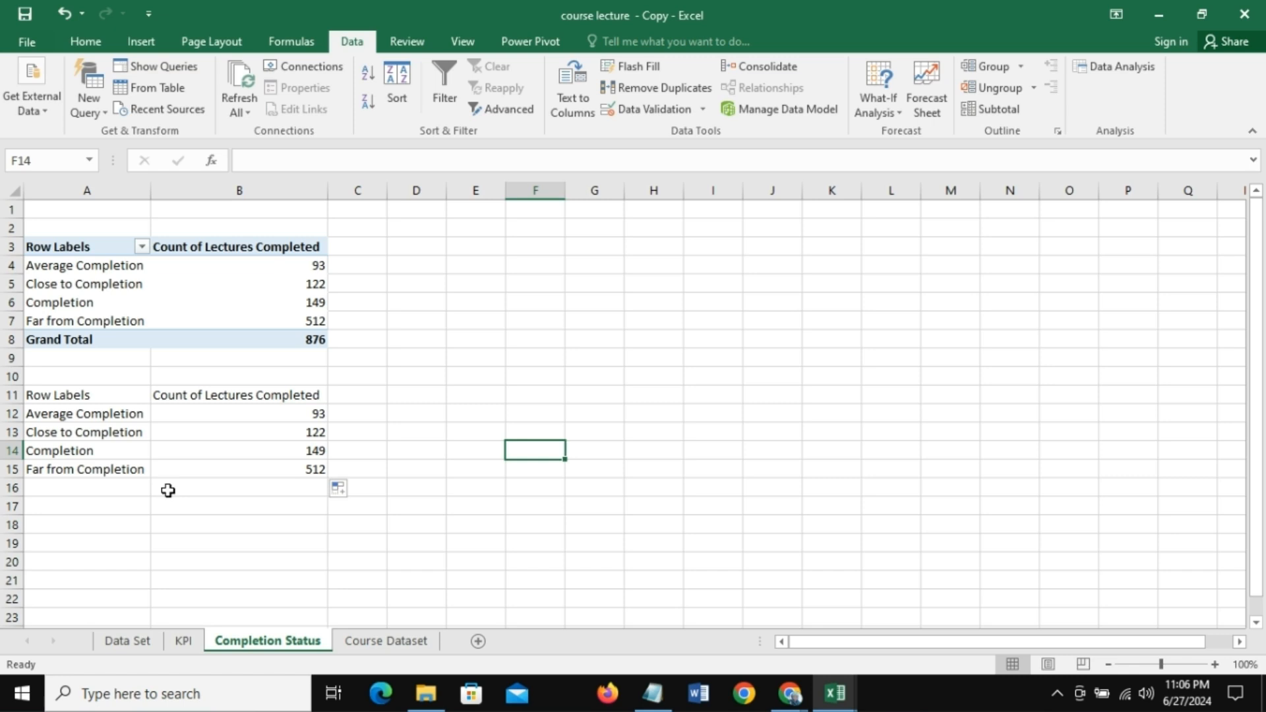
left_click(183, 648)
left_click(113, 645)
left_click(213, 643)
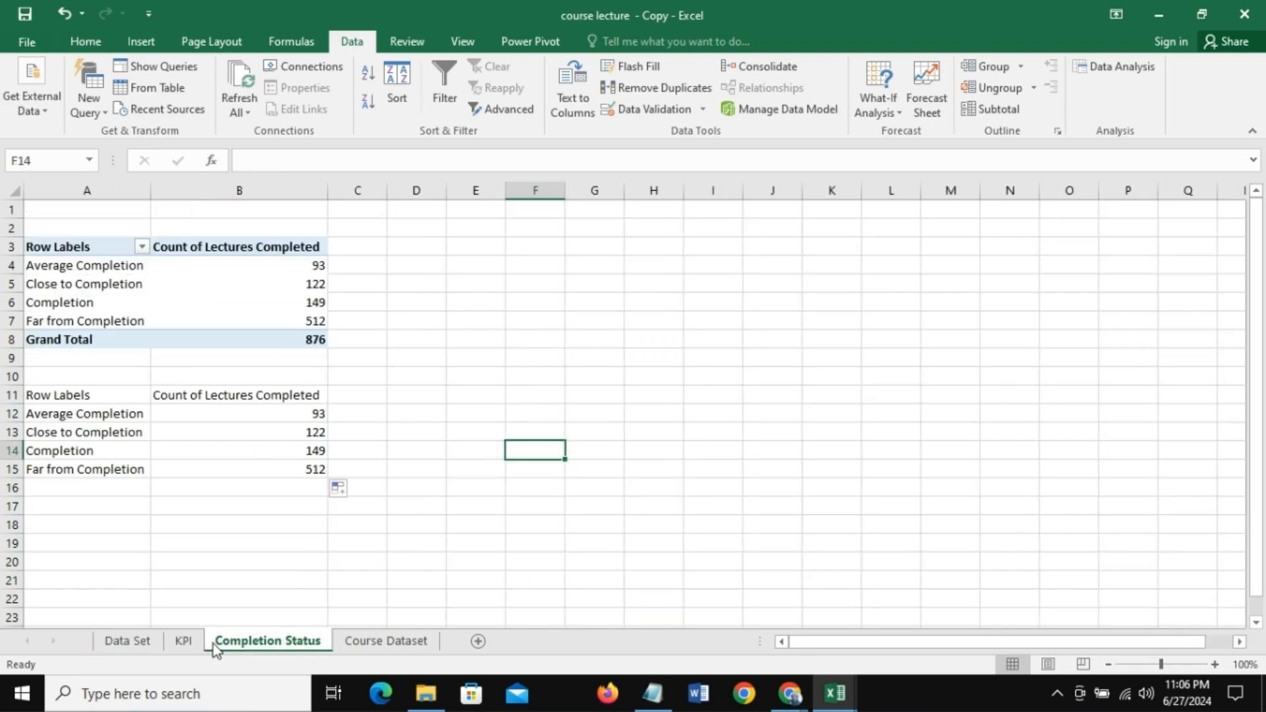
Step: Color the Data Set sheet's tab with the orange theme color
left_click(121, 641)
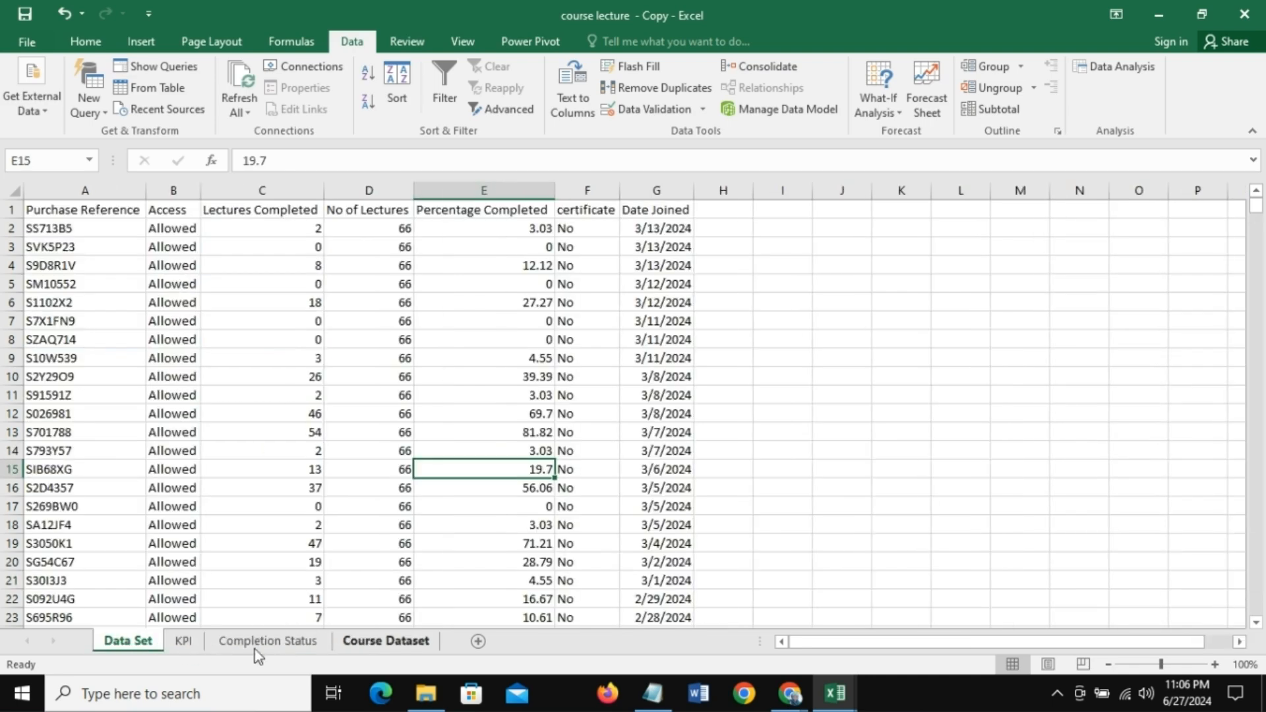
right_click(129, 644)
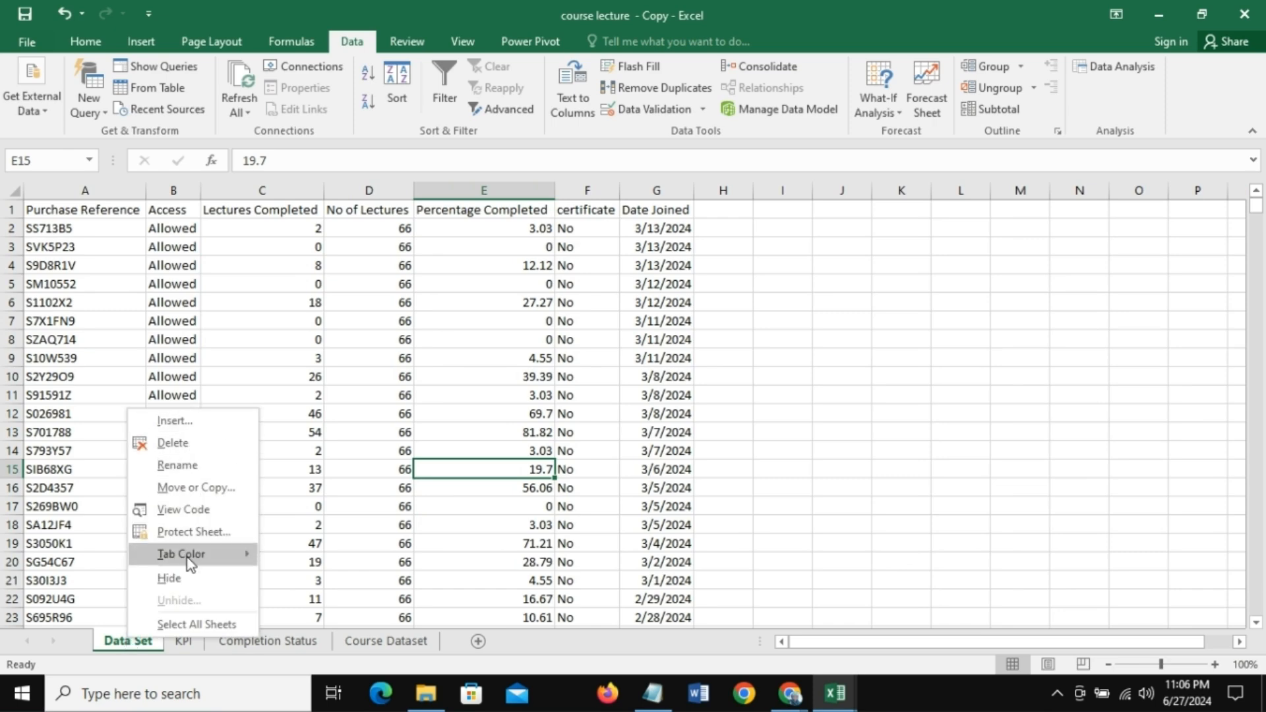
mouse_move(189, 562)
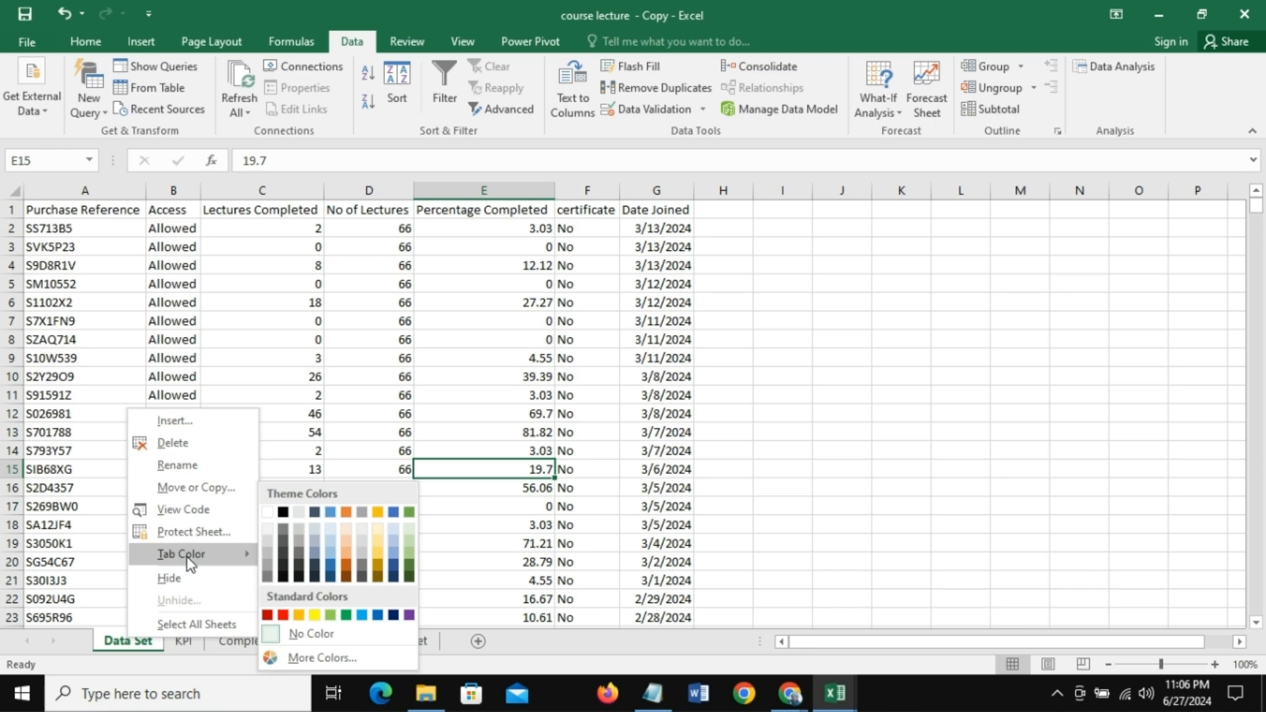
left_click(349, 512)
Step: Color the KPI sheet's tab with the green theme color
left_click(186, 645)
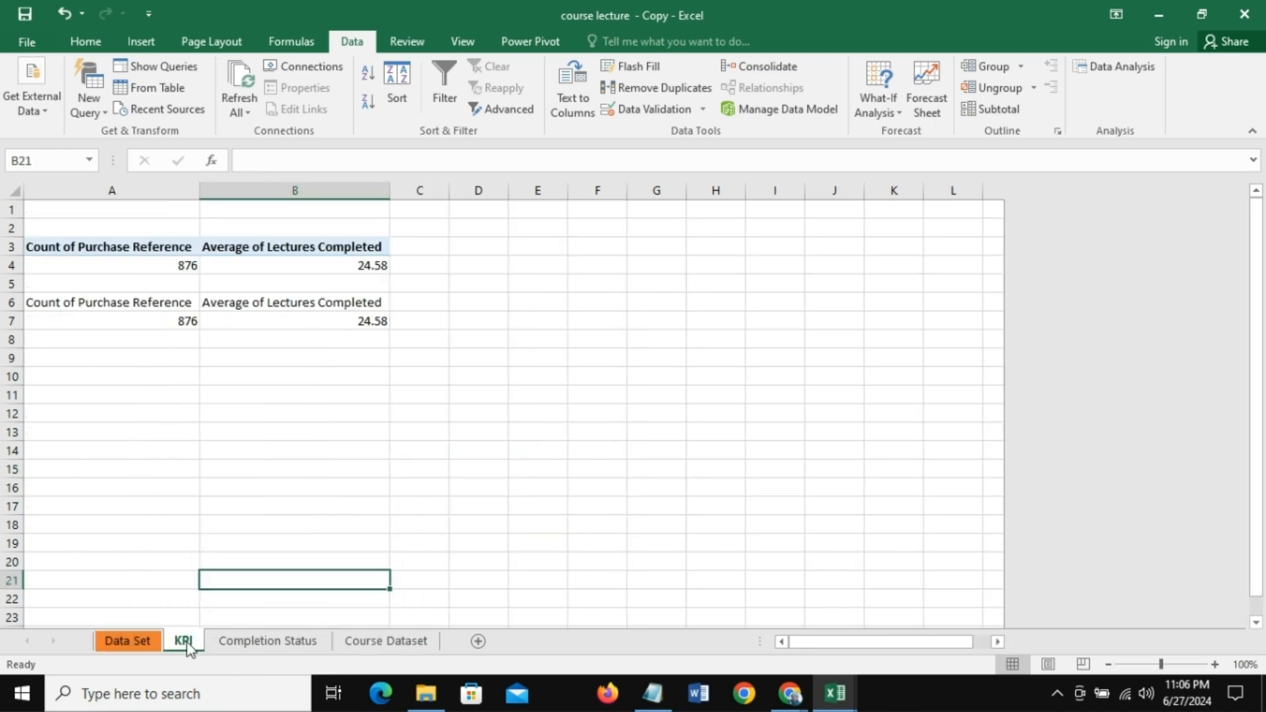
right_click(186, 644)
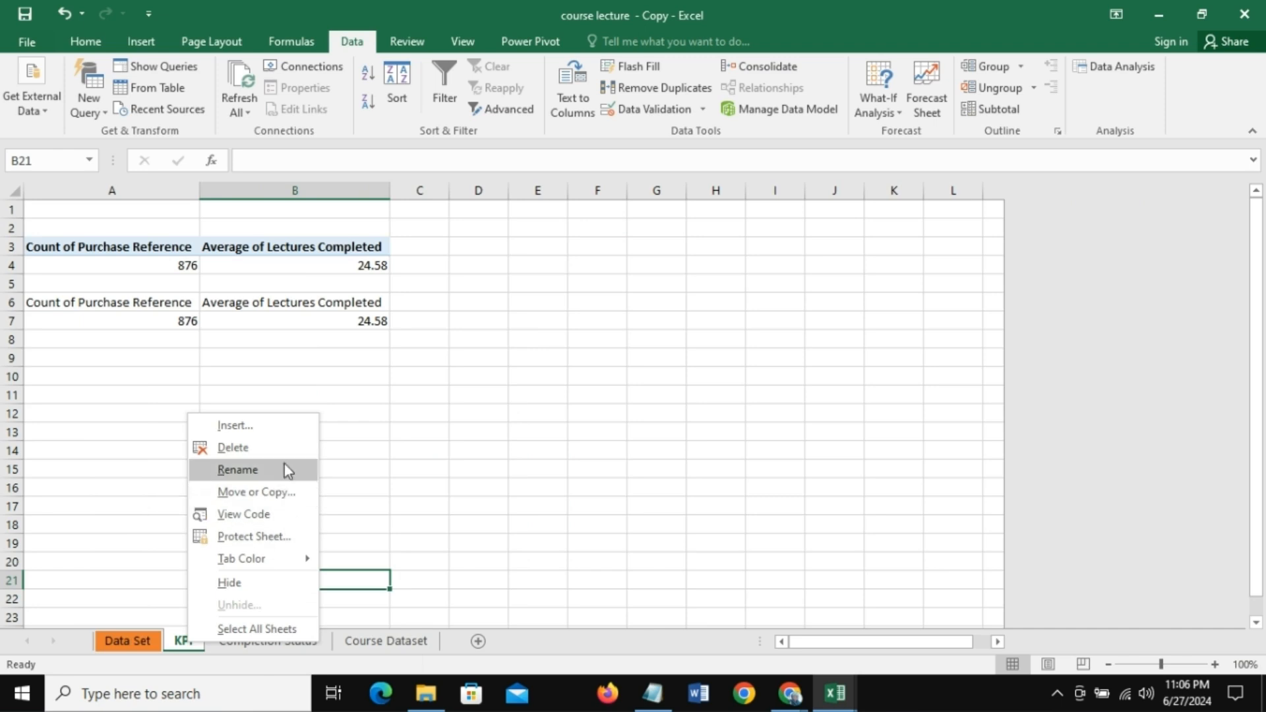
mouse_move(290, 565)
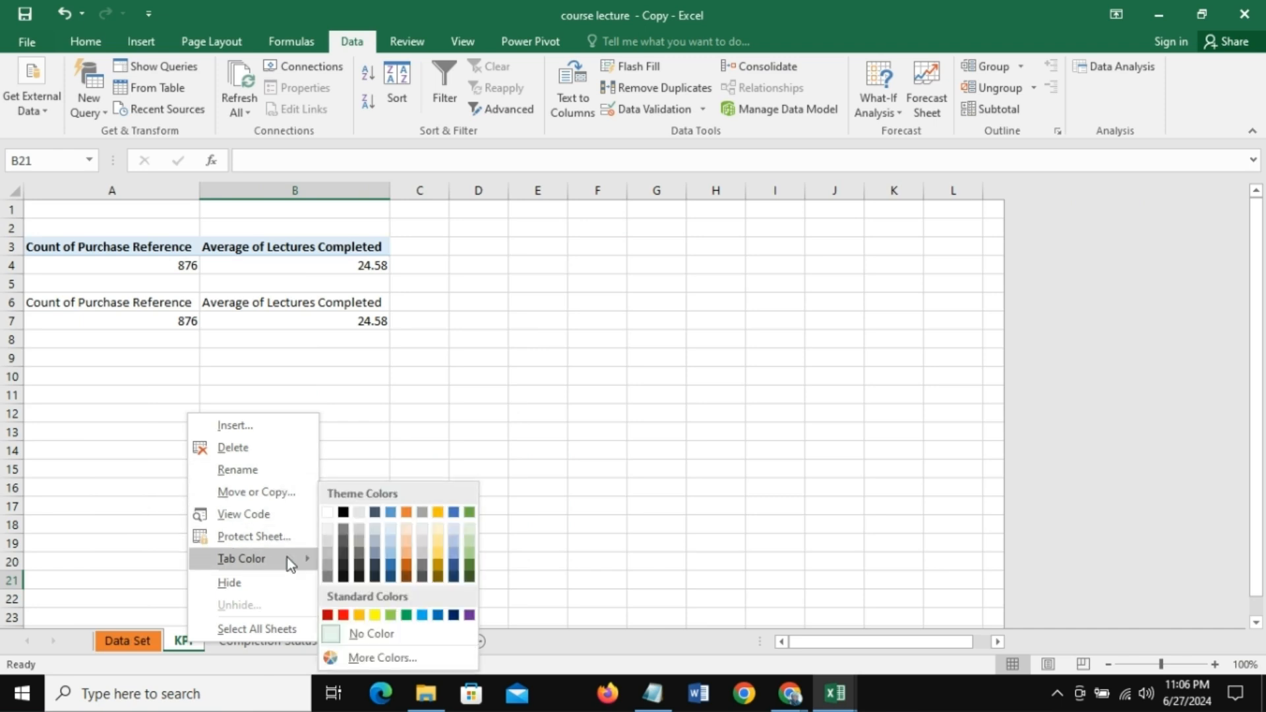
left_click(471, 513)
Step: Color the Completion Status sheet's tab with the standard purple
left_click(278, 635)
right_click(279, 635)
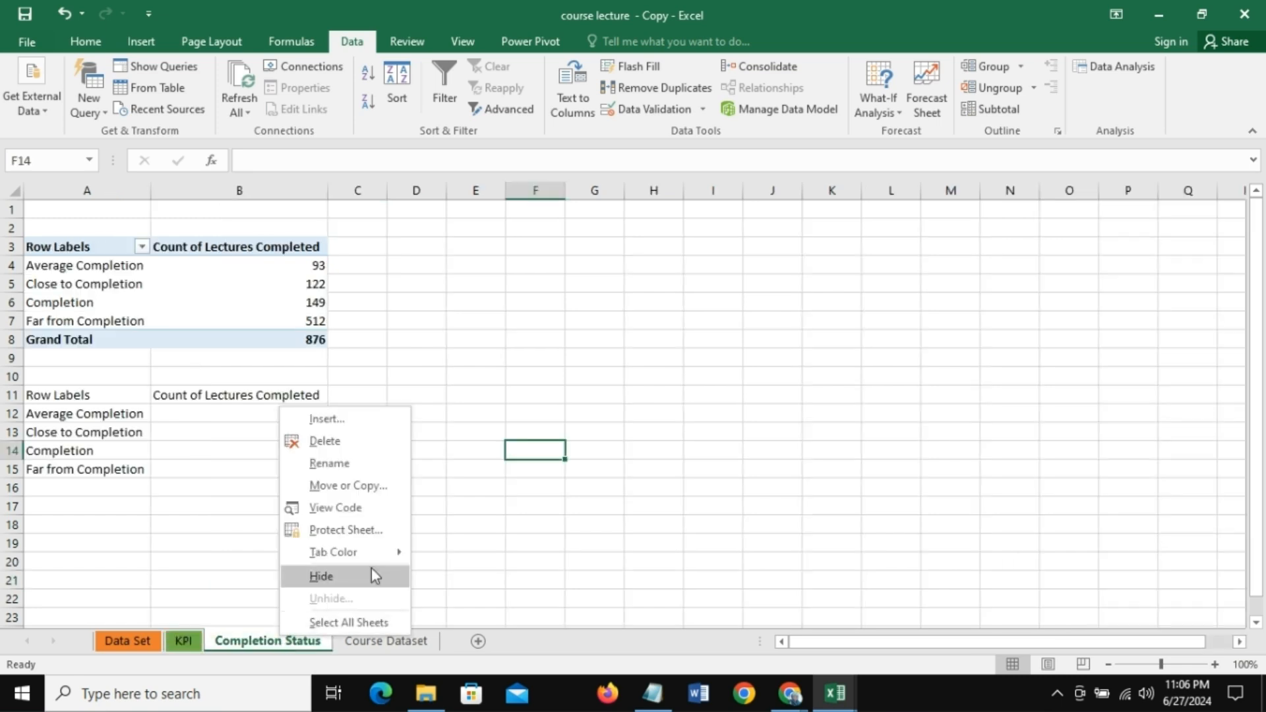
mouse_move(378, 555)
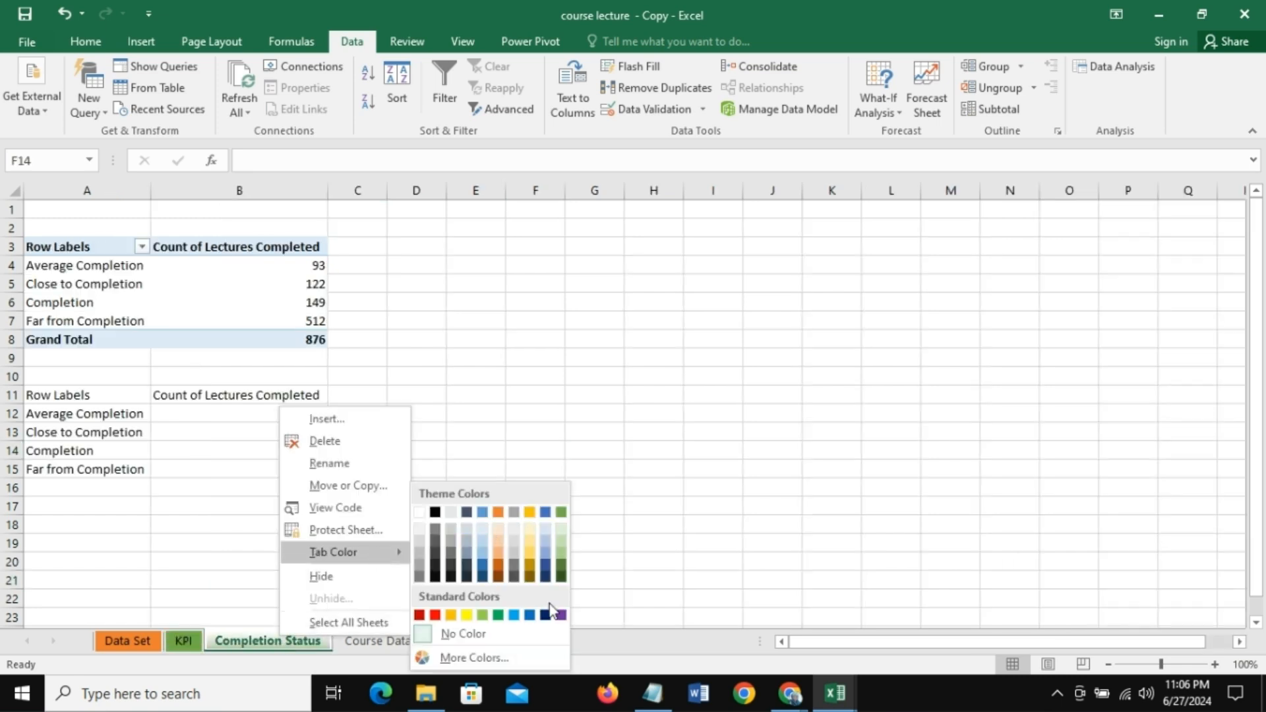
left_click(561, 617)
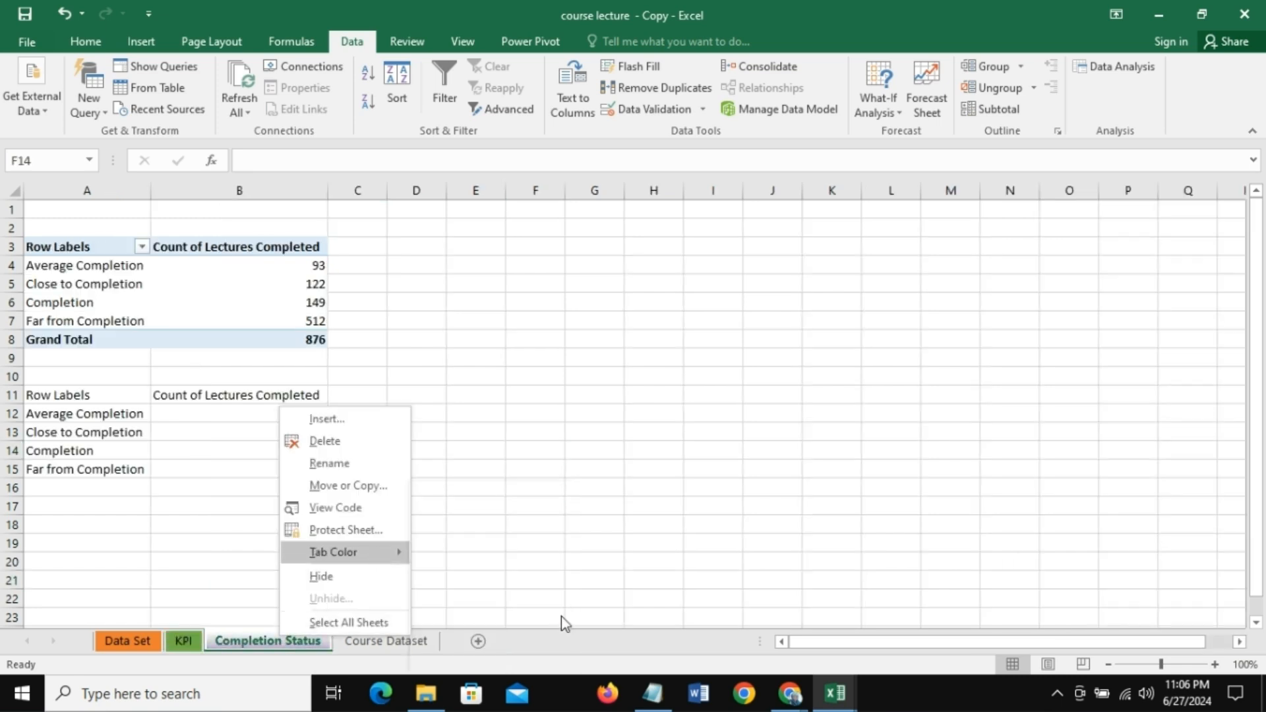
Step: Color the Course Dataset sheet's tab black and check it from the Completion Status sheet
left_click(400, 643)
right_click(400, 642)
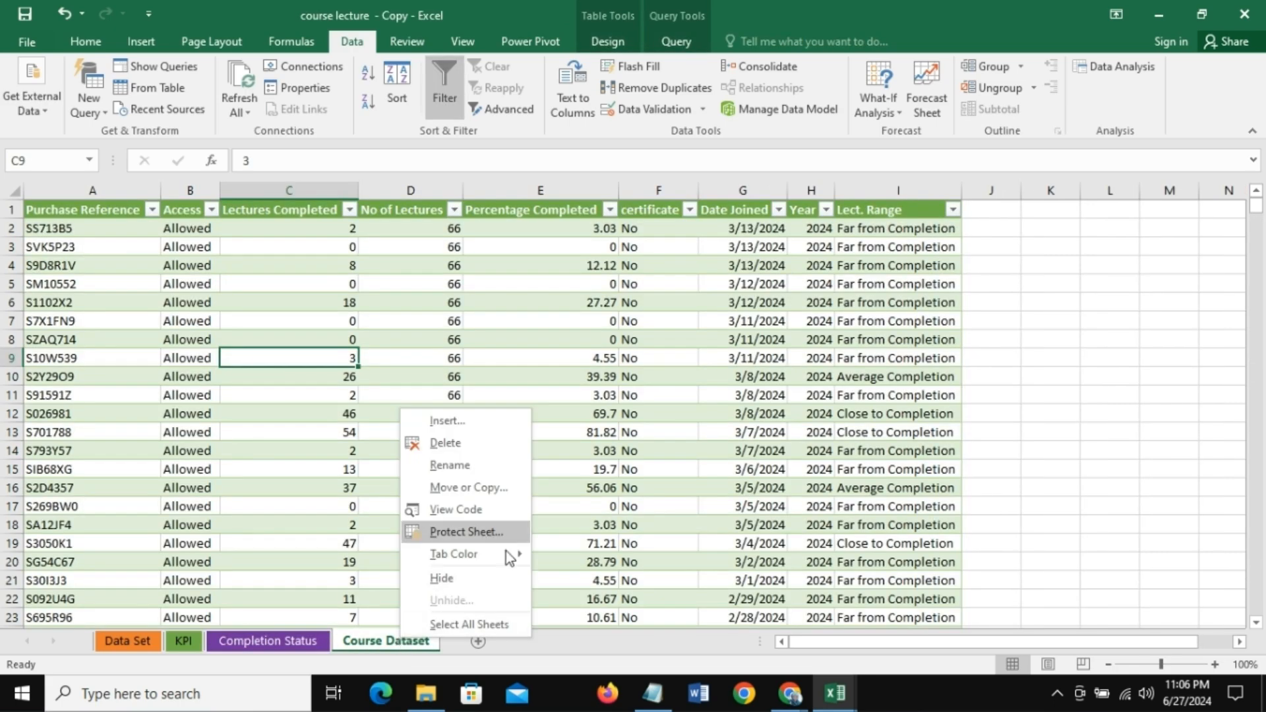
mouse_move(505, 552)
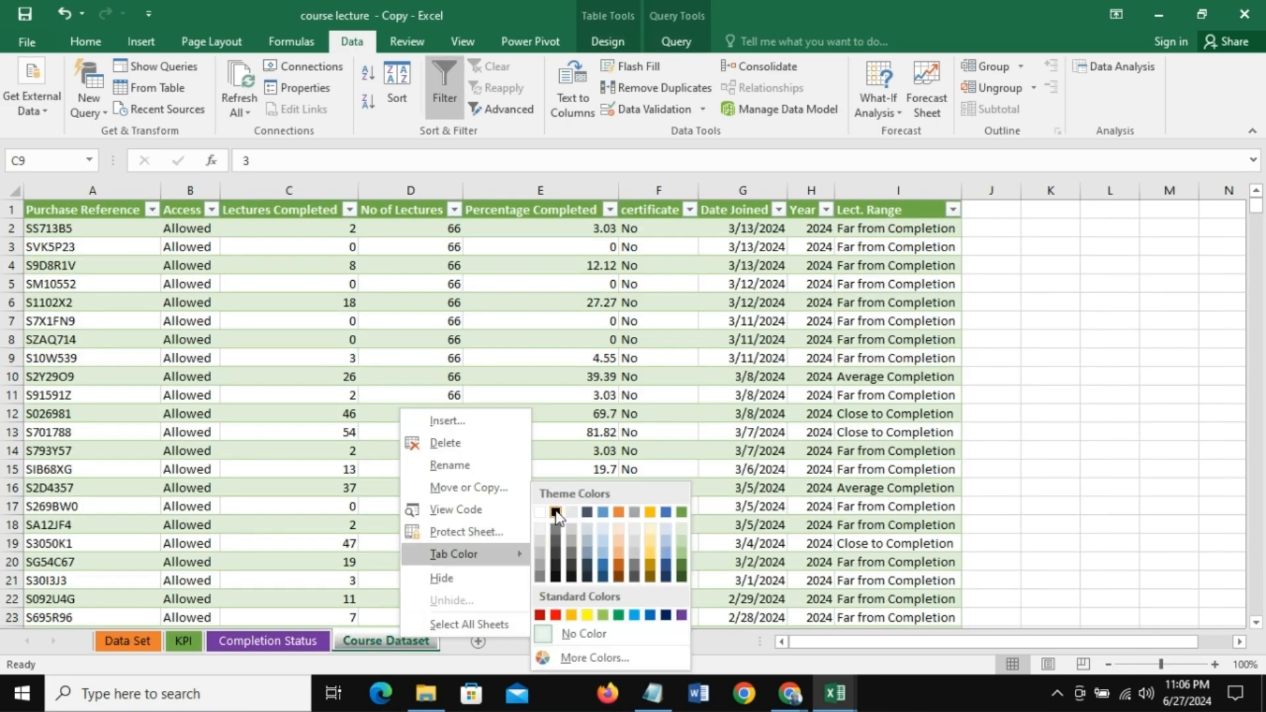
left_click(343, 598)
left_click(288, 547)
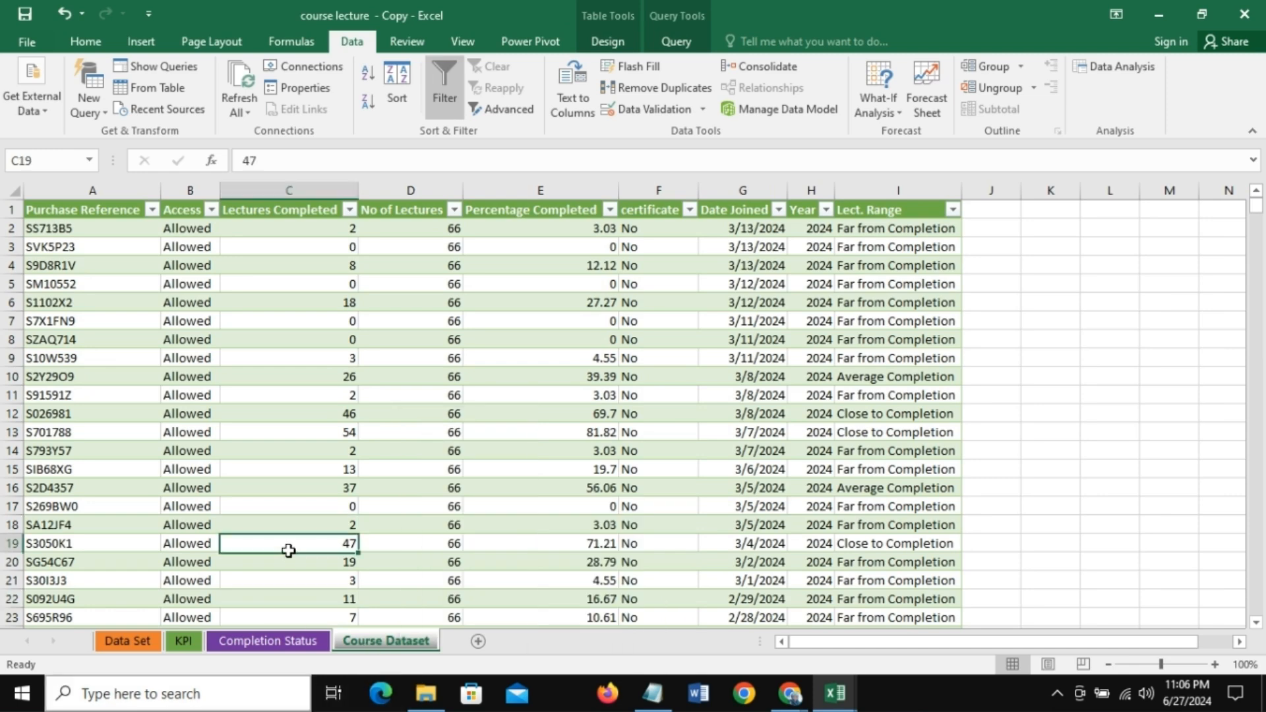
left_click(265, 641)
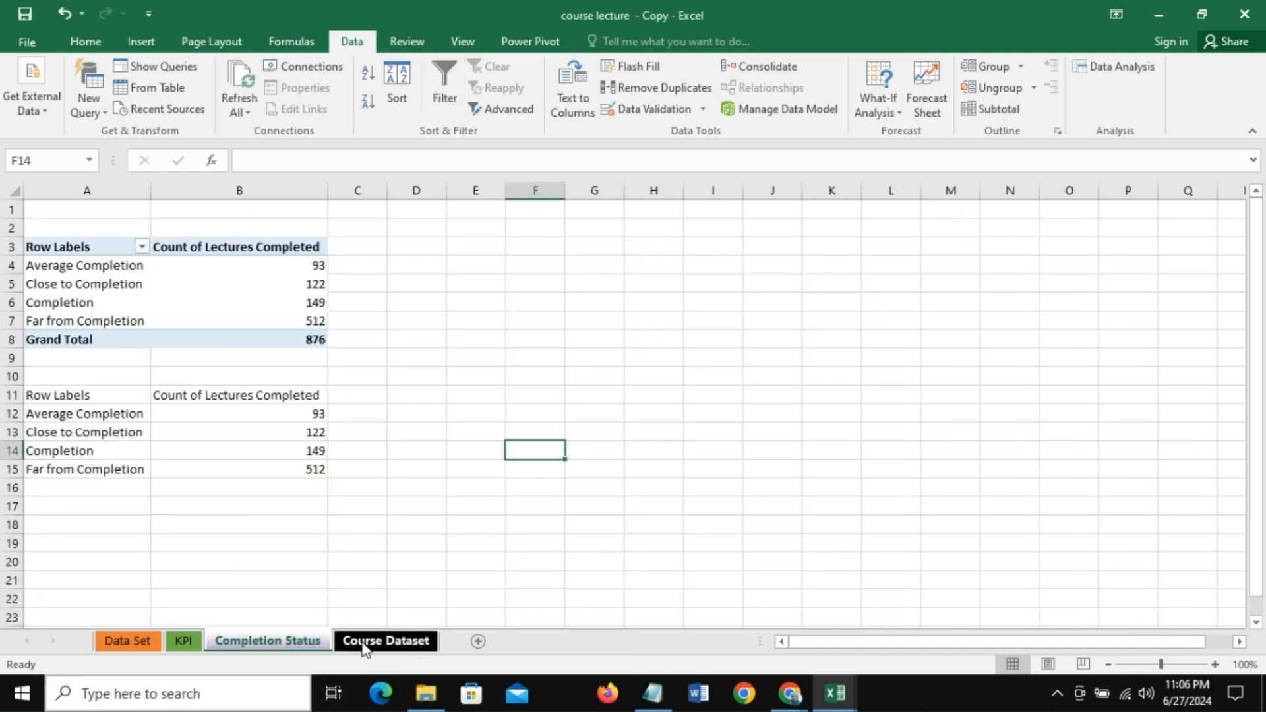
left_click(362, 643)
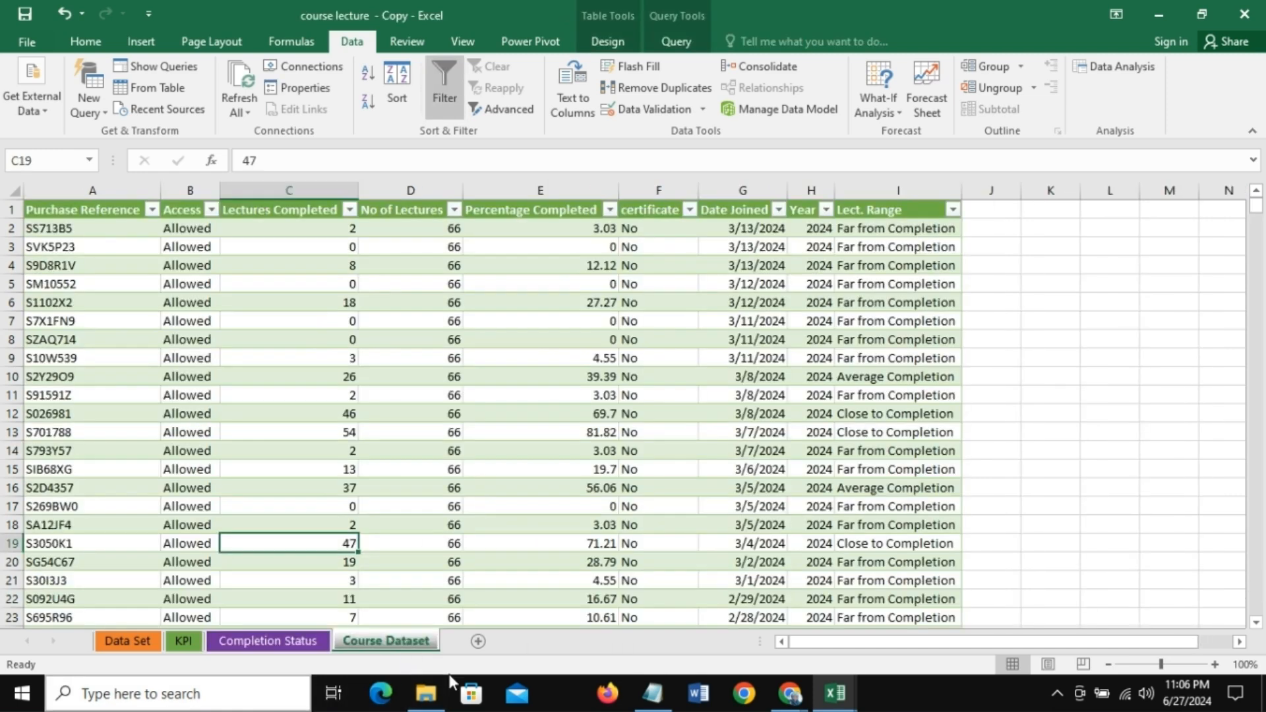
Step: Create a PivotTable from the Data_Set table on a new worksheet, adding the data to the Data Model
left_click(60, 233)
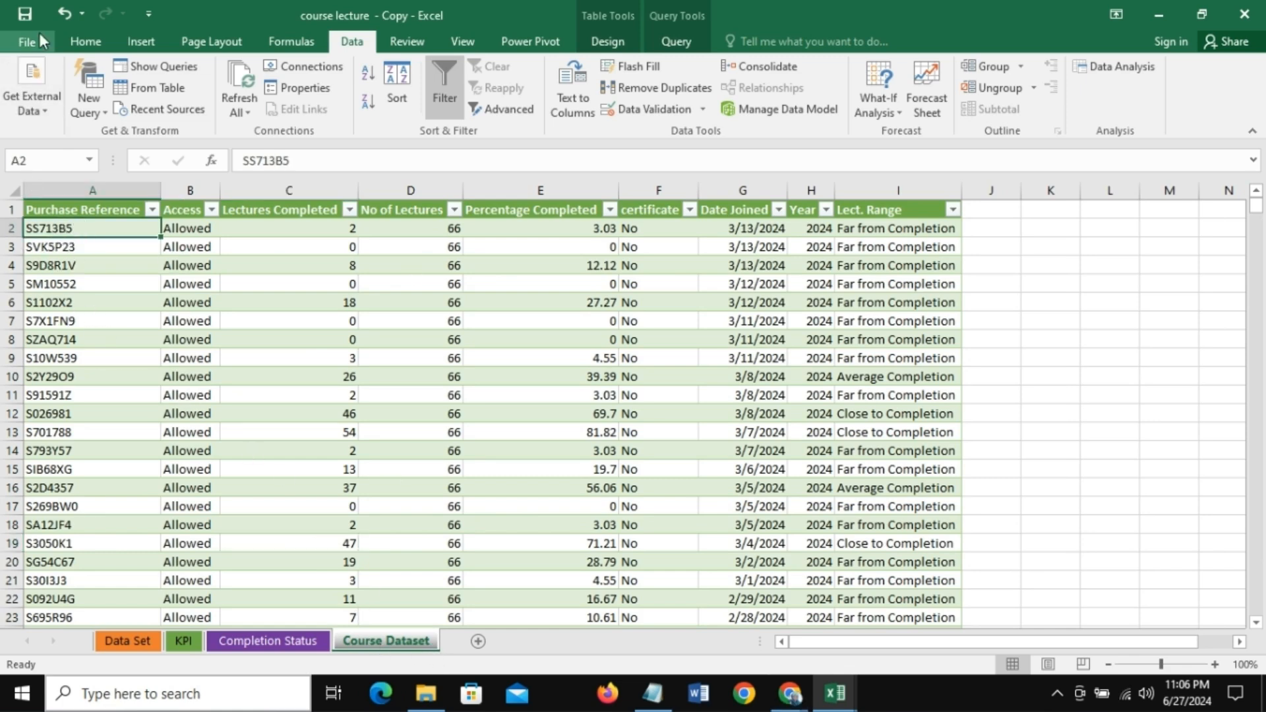
left_click(140, 42)
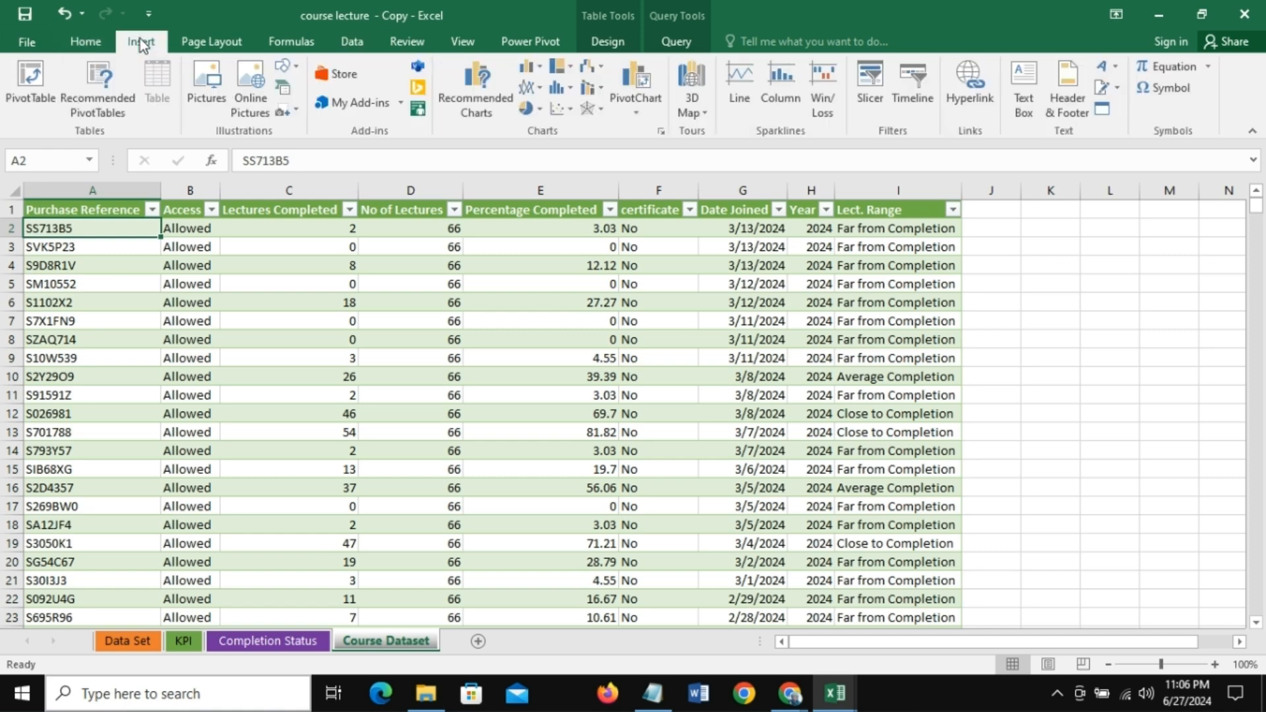
left_click(46, 87)
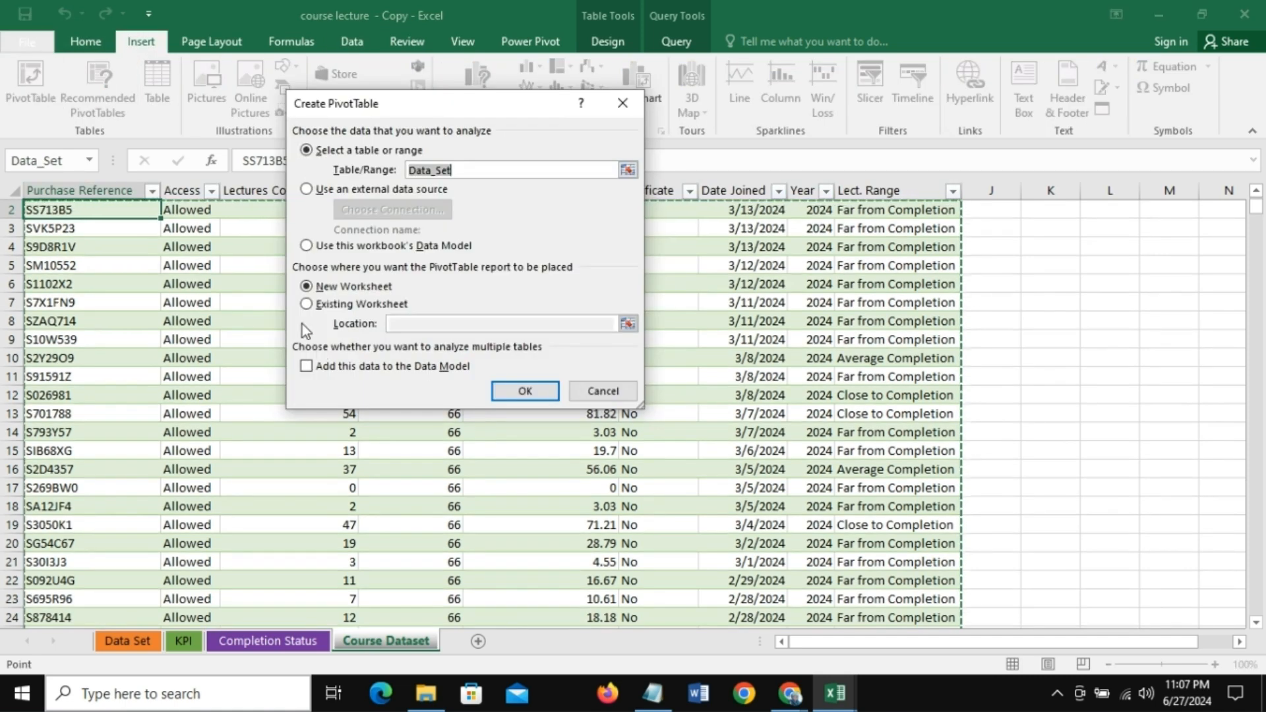
left_click(306, 366)
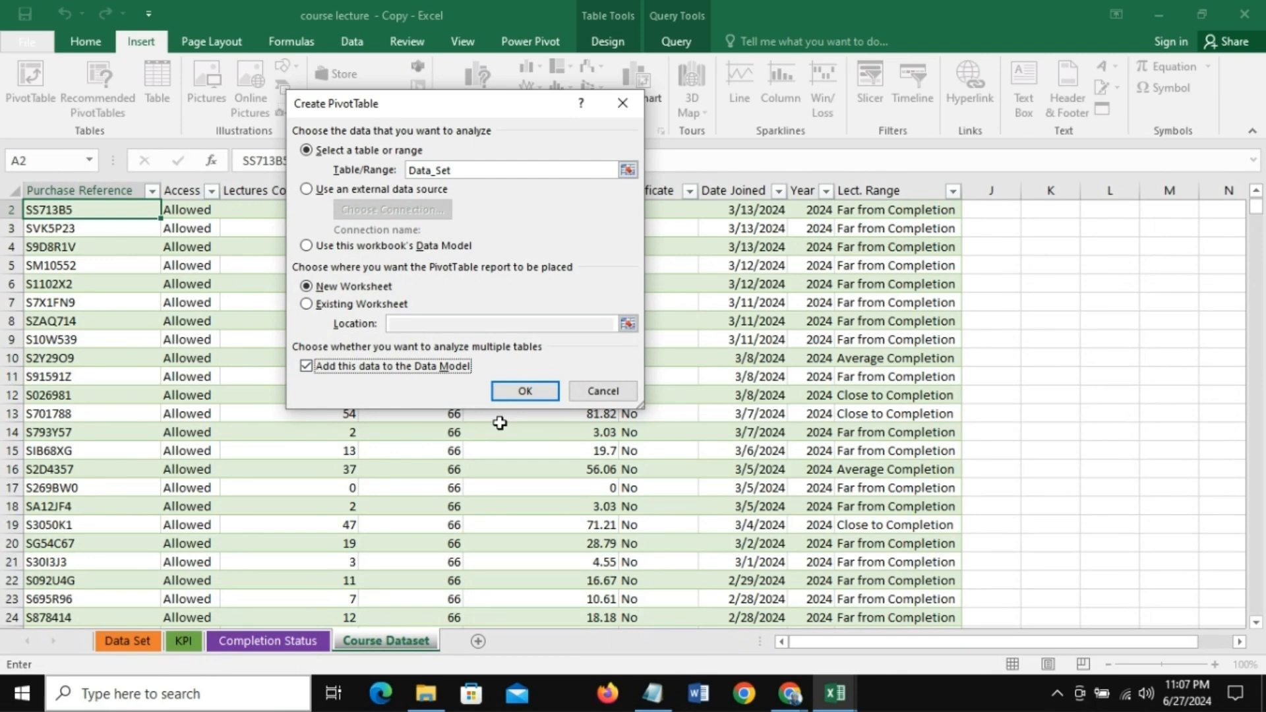
left_click(525, 392)
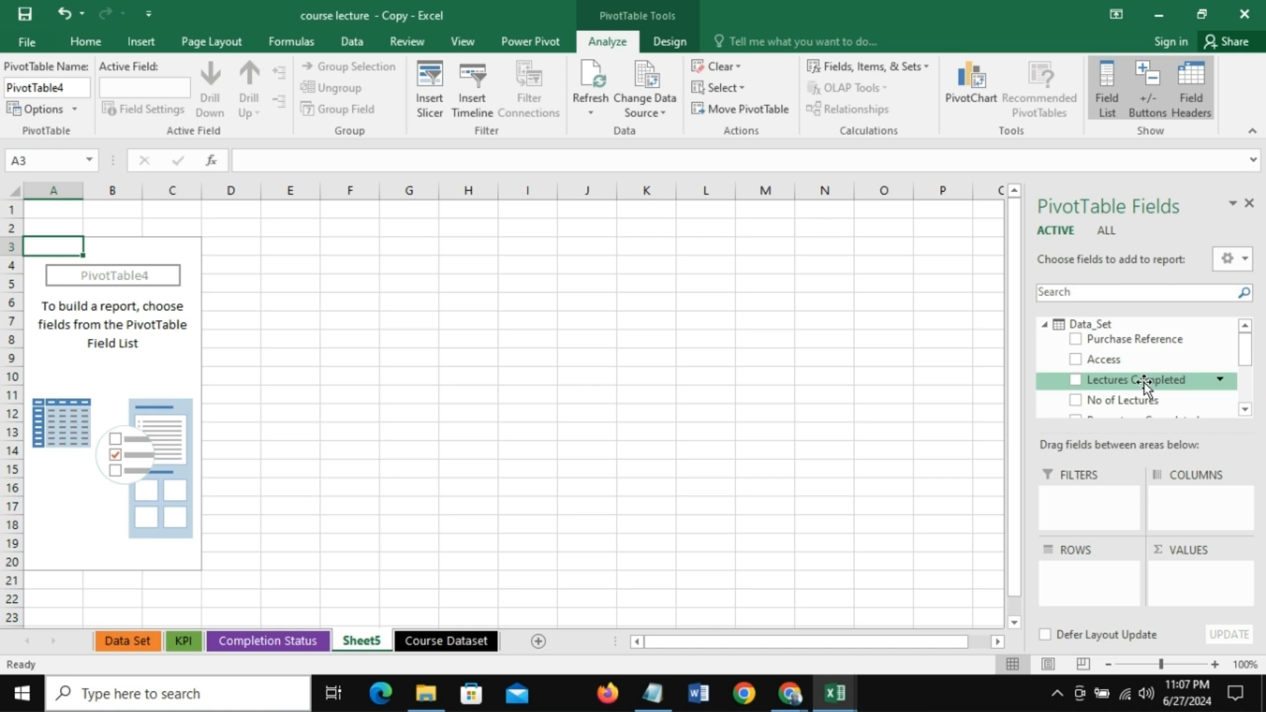
Step: Lay out the PivotTable with Lectures Completed as values, Lect. Range as rows and certificate as columns
left_click_drag(1144, 385, 1204, 585)
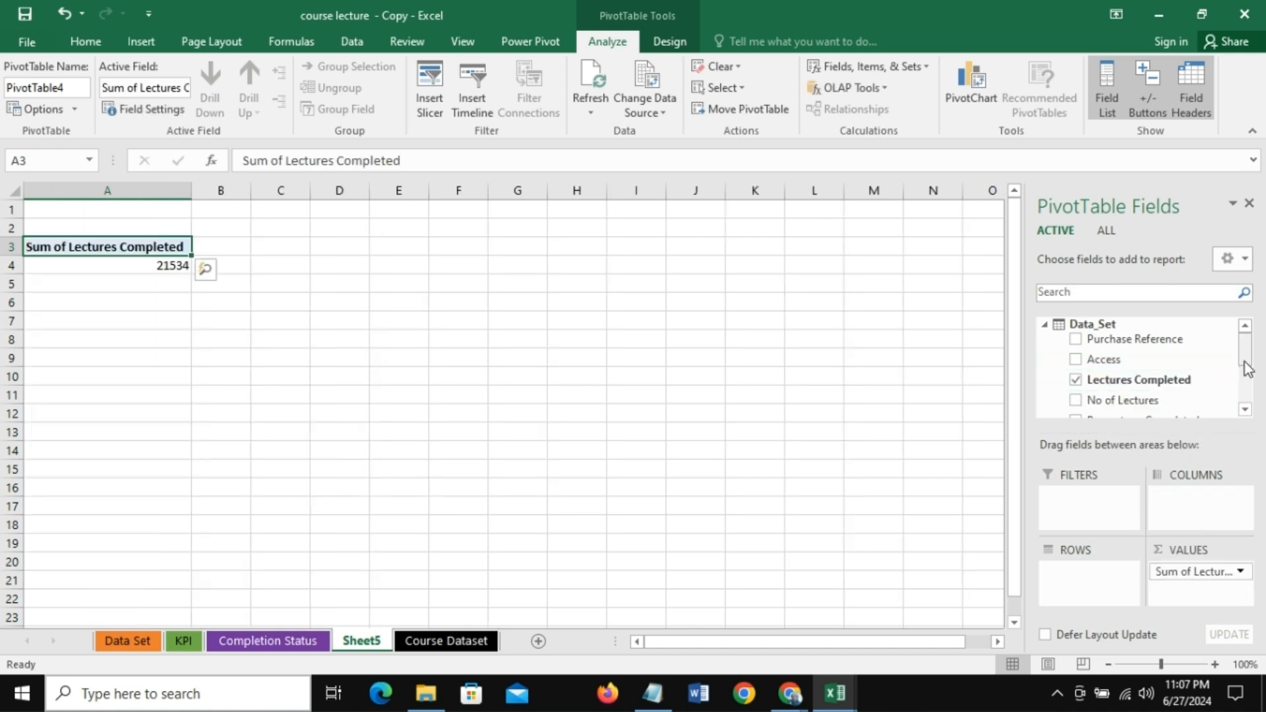
scroll(1250, 404, "down", 3)
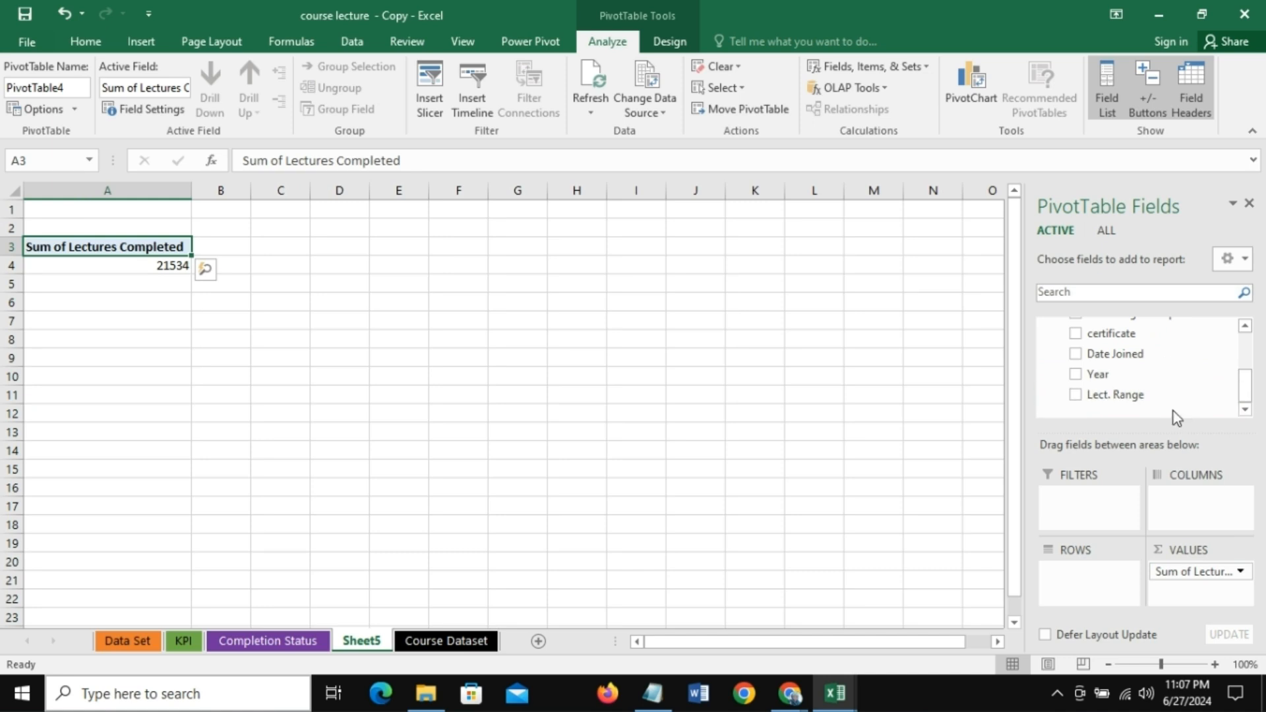
left_click_drag(1144, 395, 1098, 587)
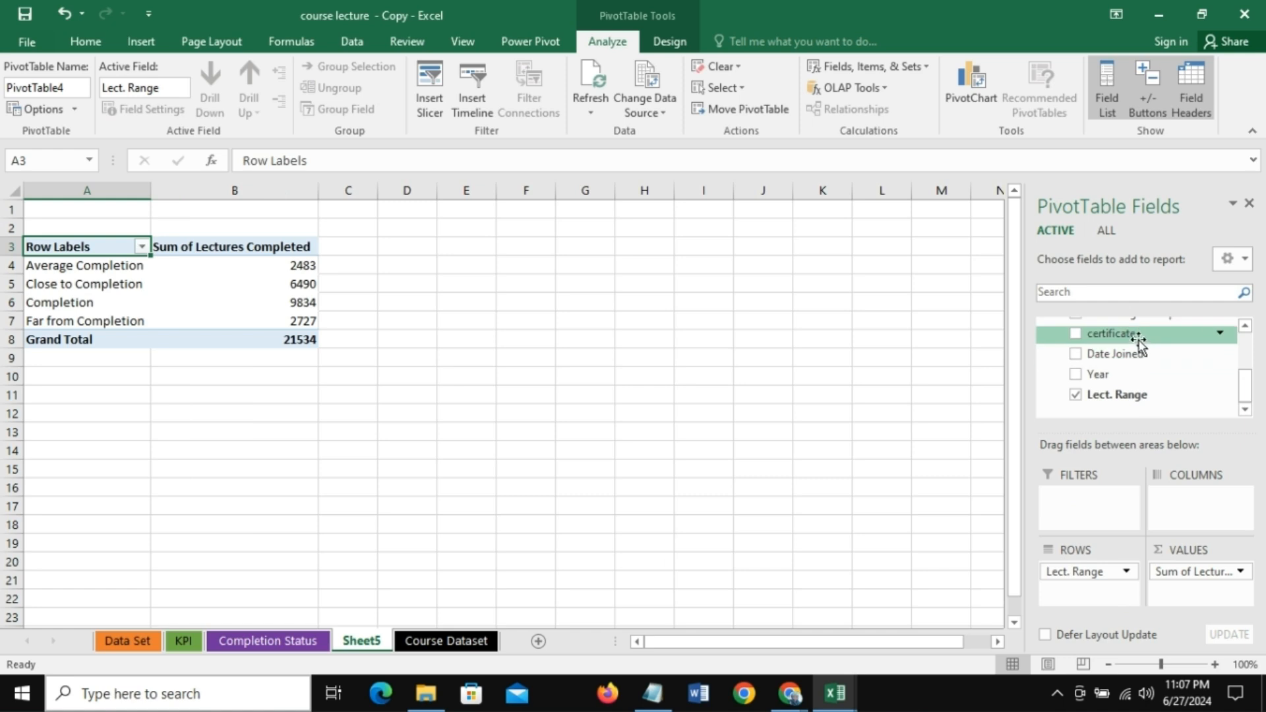
left_click_drag(1139, 339, 1194, 499)
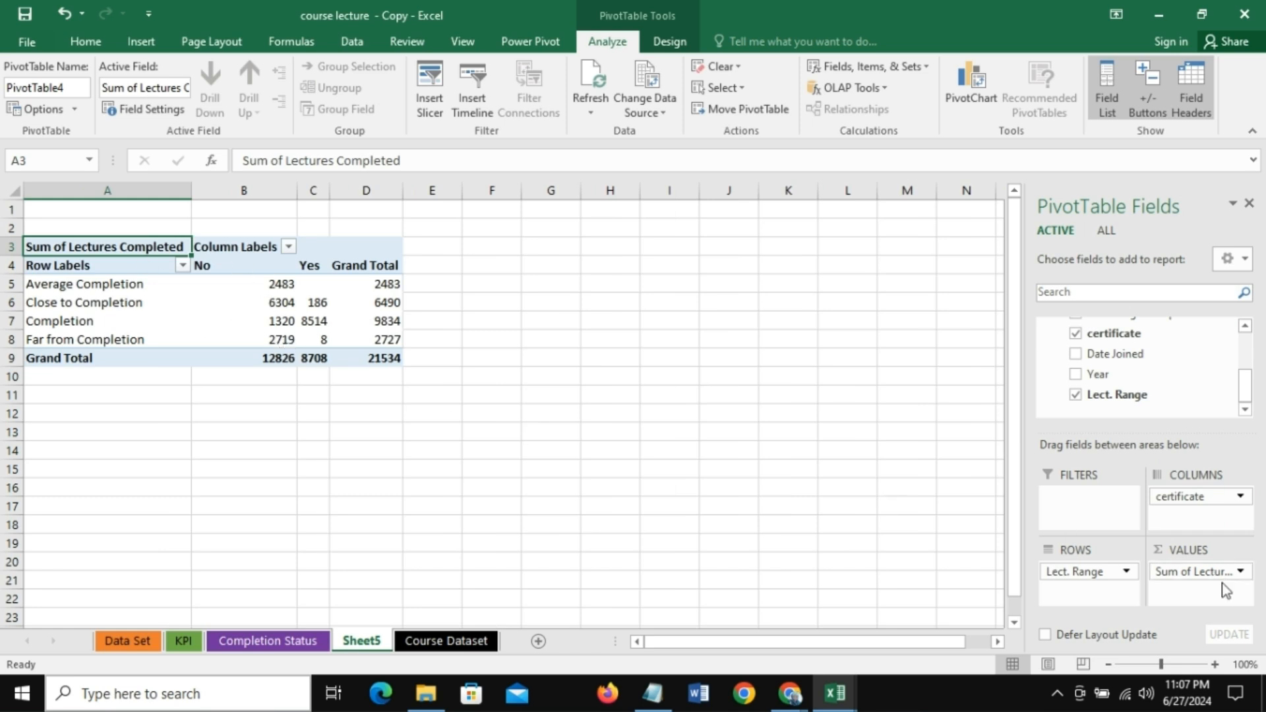
Step: Change the Lectures Completed value field in the certificate PivotTable to summarize by Count
left_click(1241, 572)
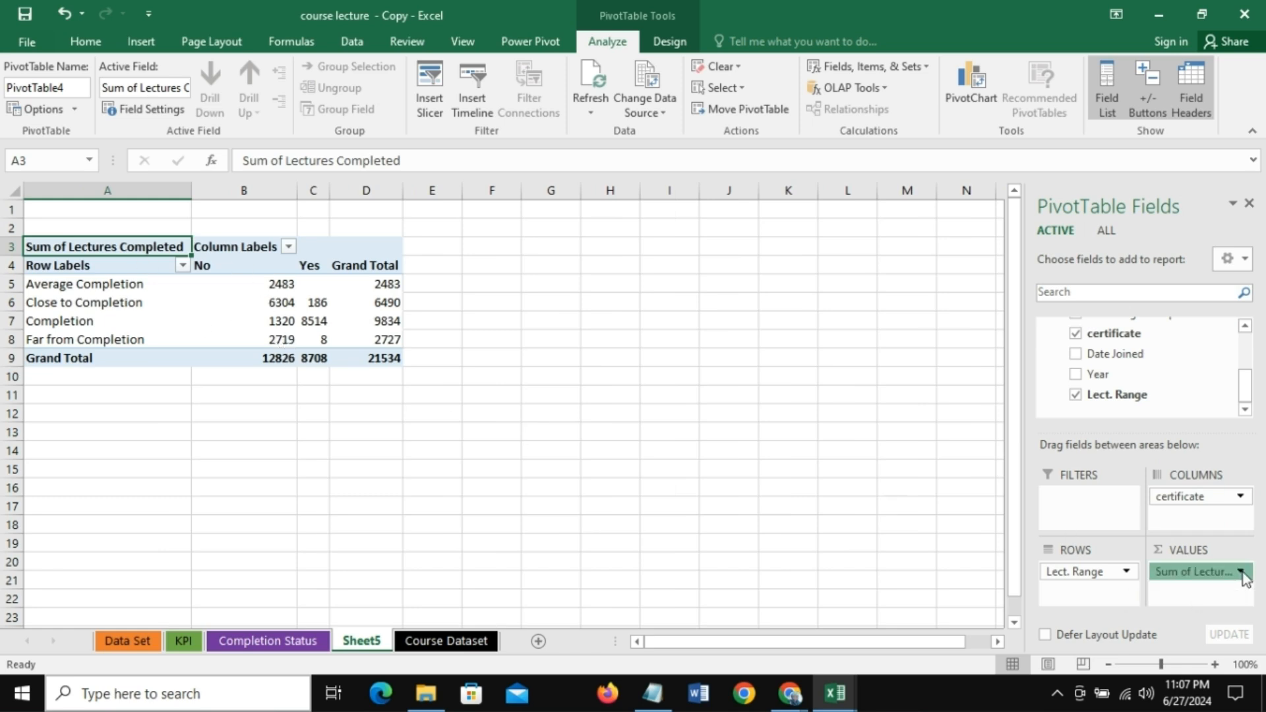
left_click(1195, 551)
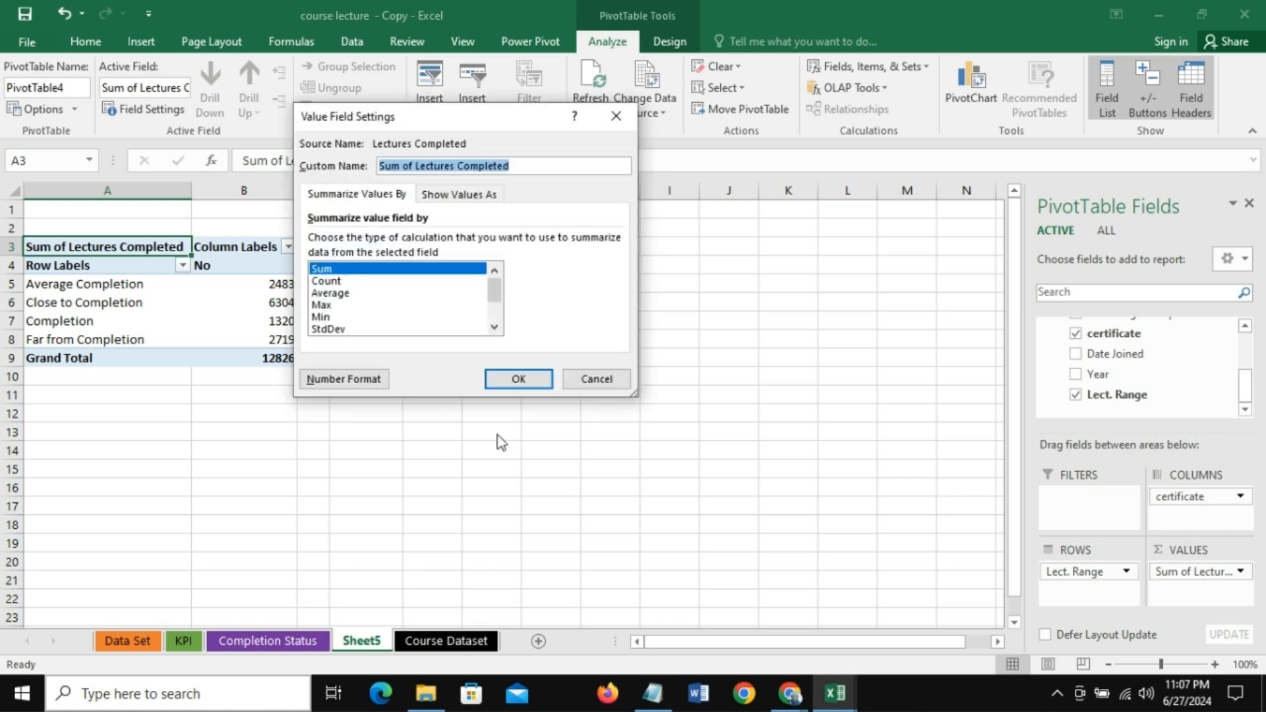
left_click(333, 281)
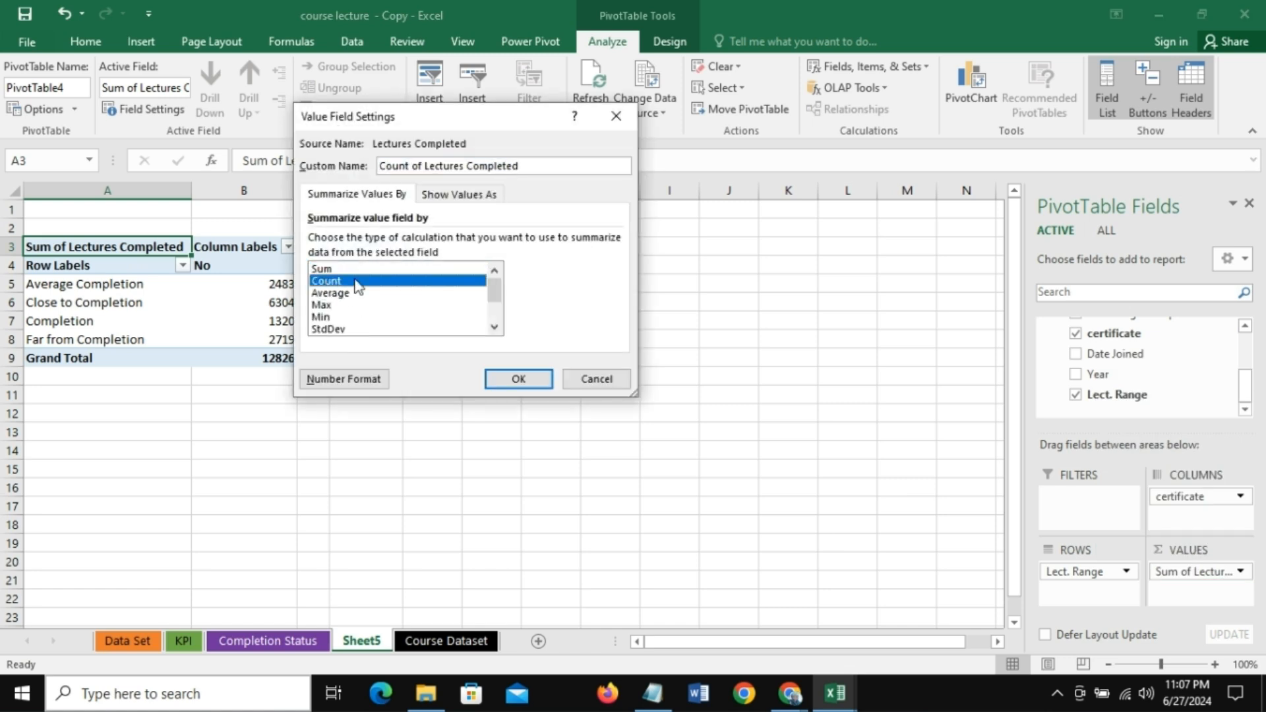
left_click(519, 380)
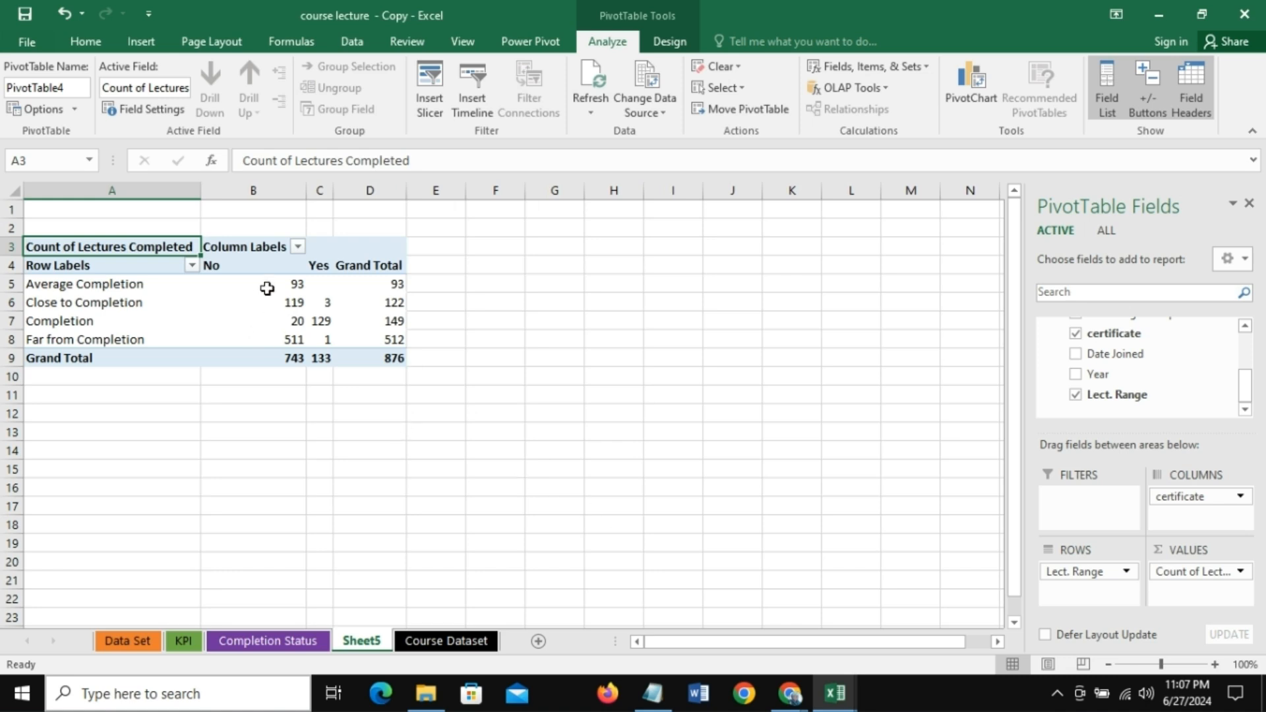
Step: Examine the No, Yes and Grand Total counts for each completion range in the certificate PivotTable
left_click(227, 265)
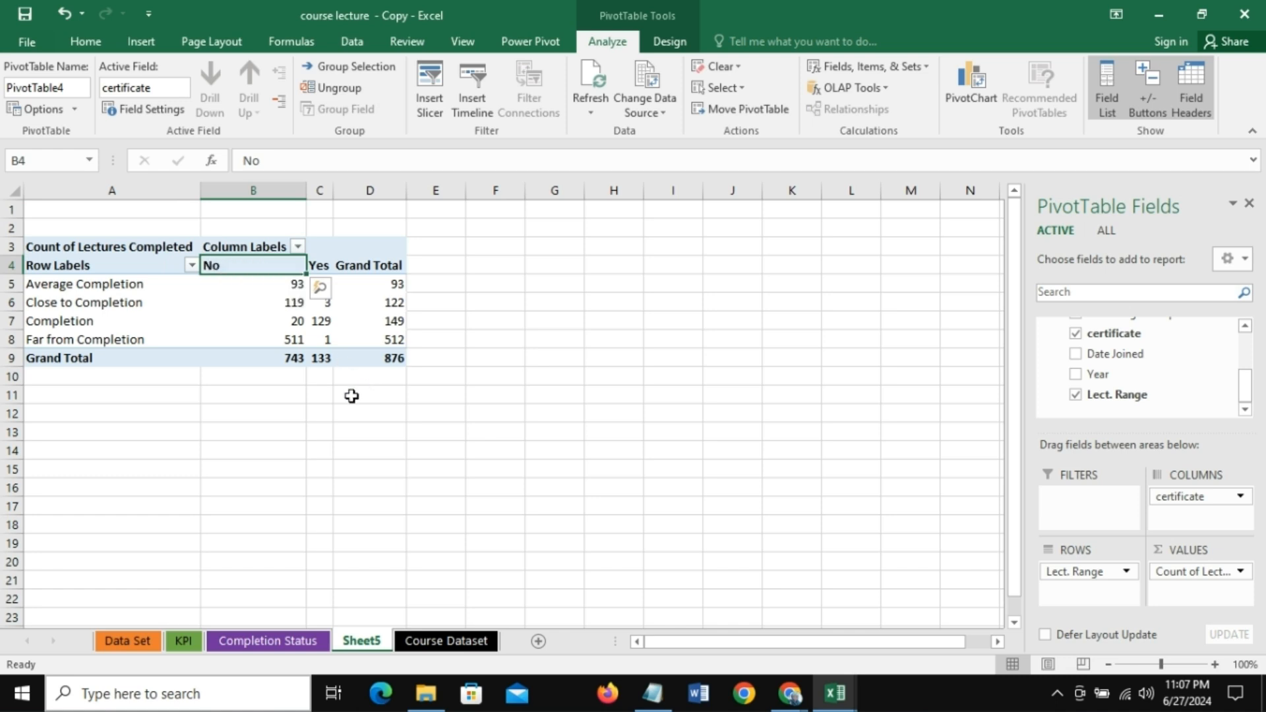
left_click(268, 282)
left_click_drag(268, 306, 270, 340)
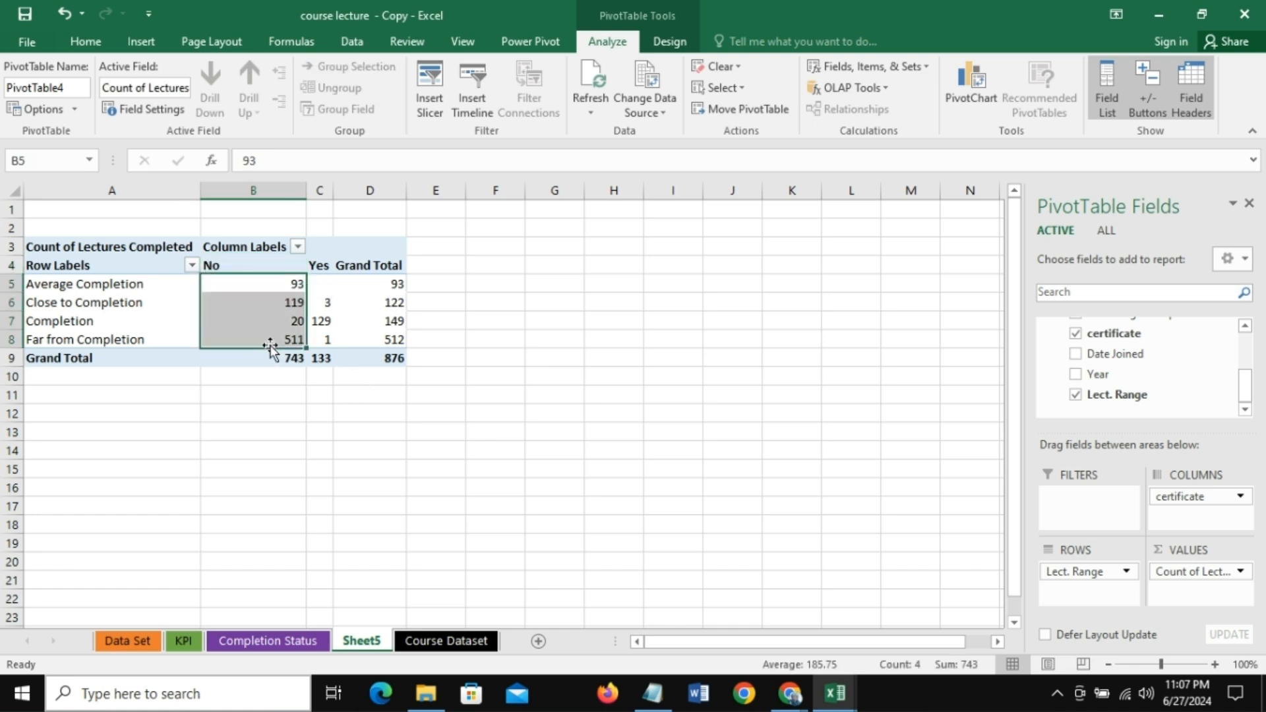
left_click_drag(326, 284, 326, 339)
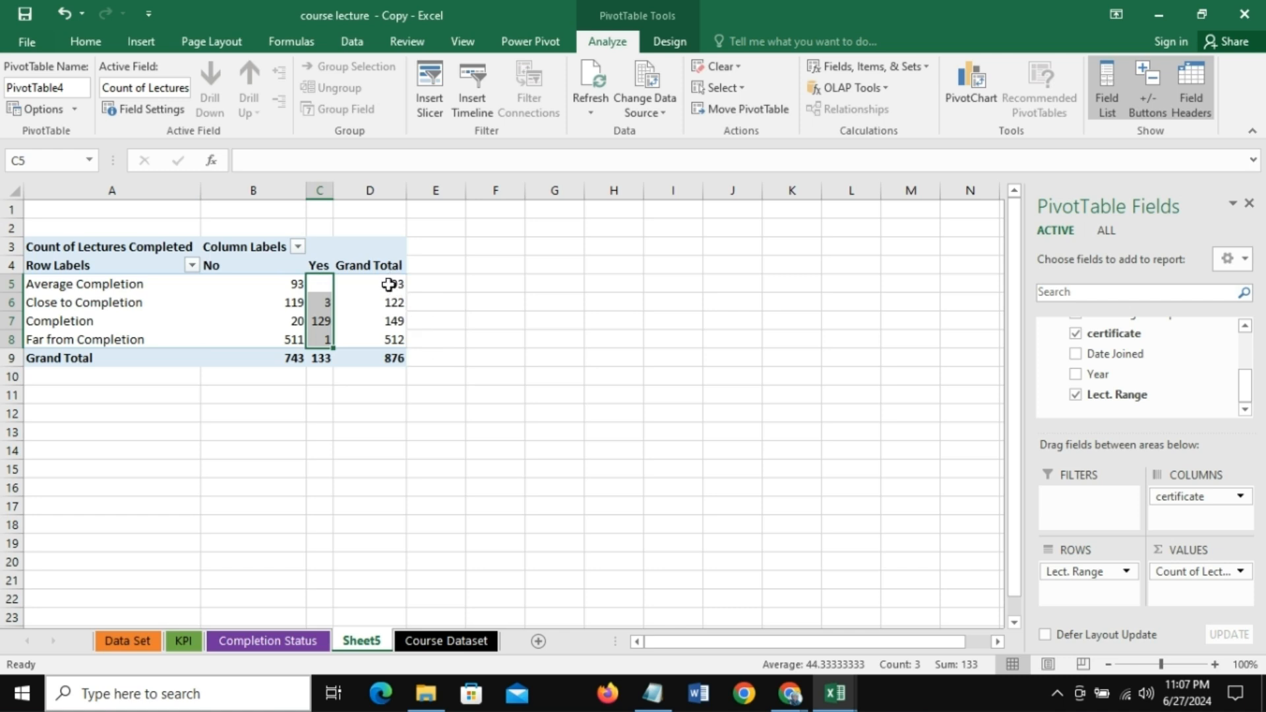
mouse_move(379, 281)
left_click_drag(382, 283, 383, 339)
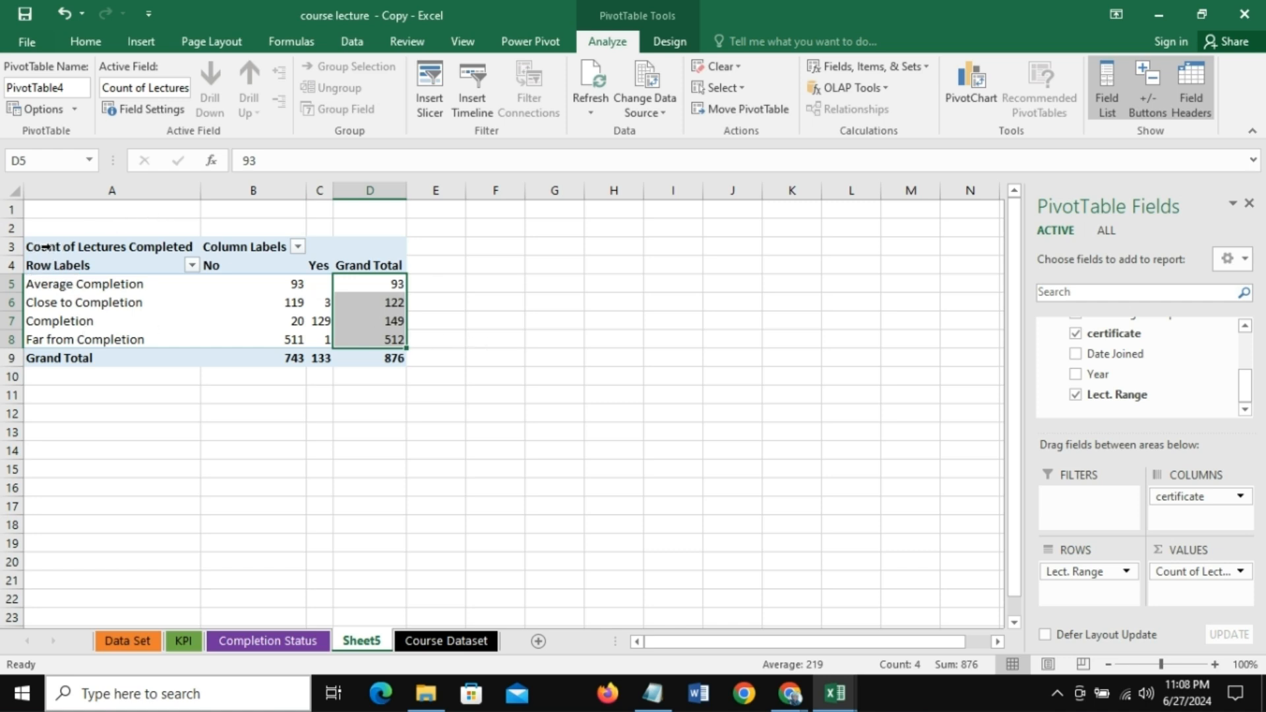
Step: Build a linked table in A12:C16 by entering =A4 in A12 and filling it down to row 16 and across to column C
left_click(76, 409)
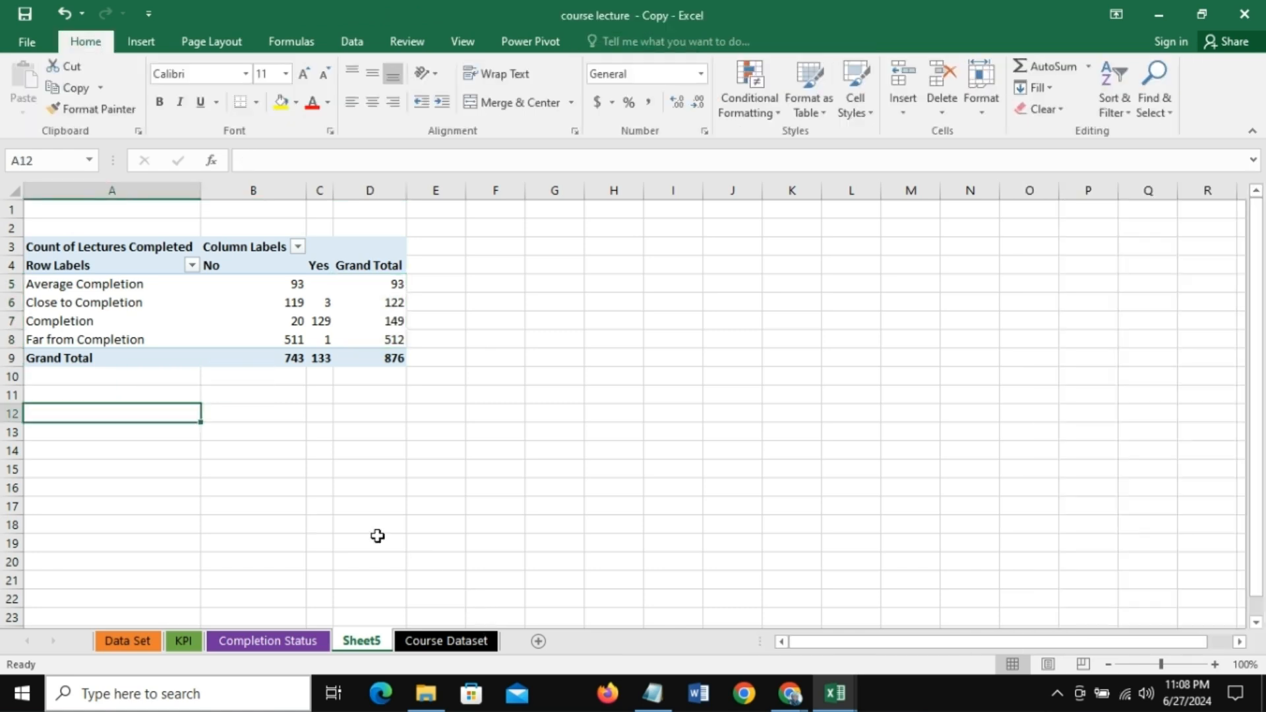
type("=")
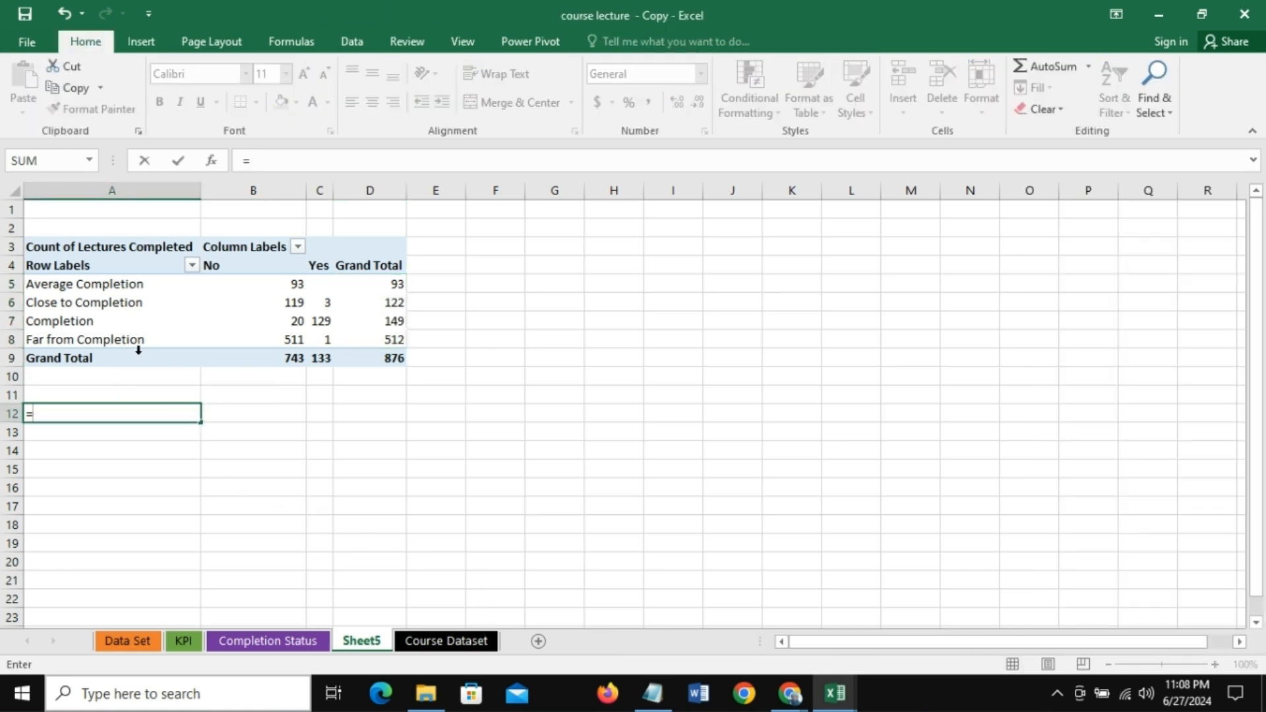
left_click(86, 263)
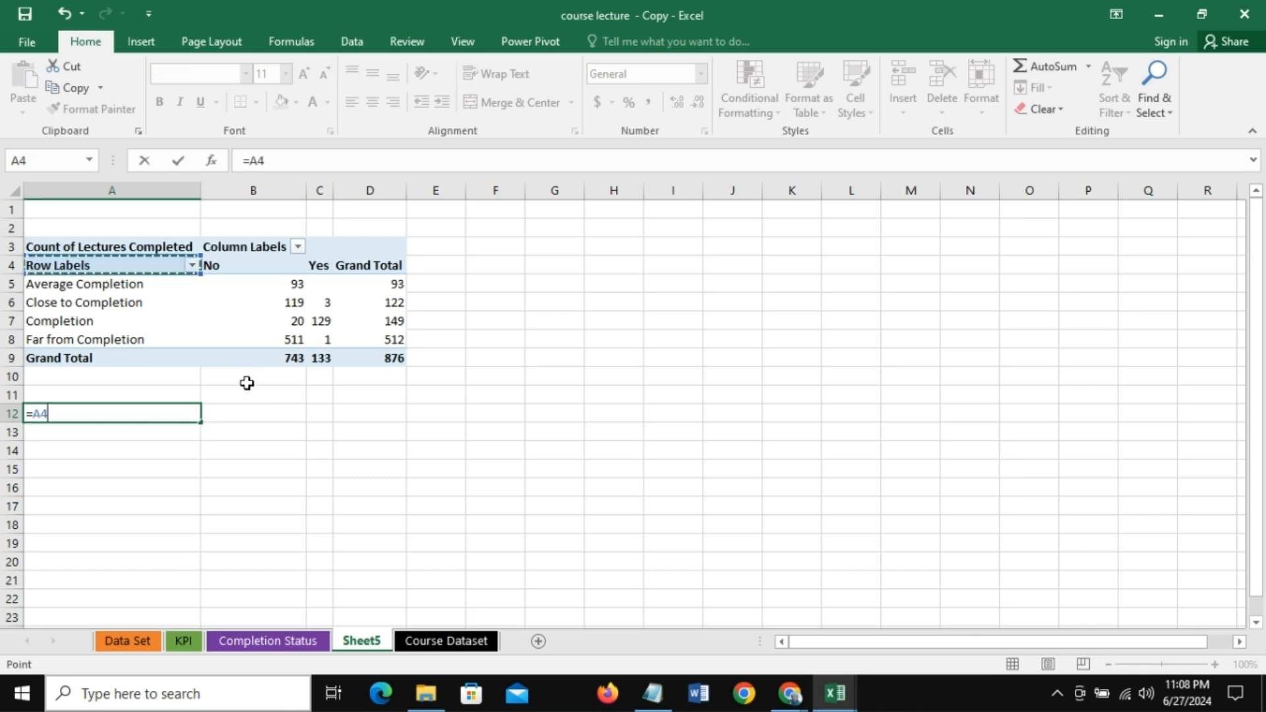
key("ctrl+Return")
left_click_drag(200, 422, 200, 499)
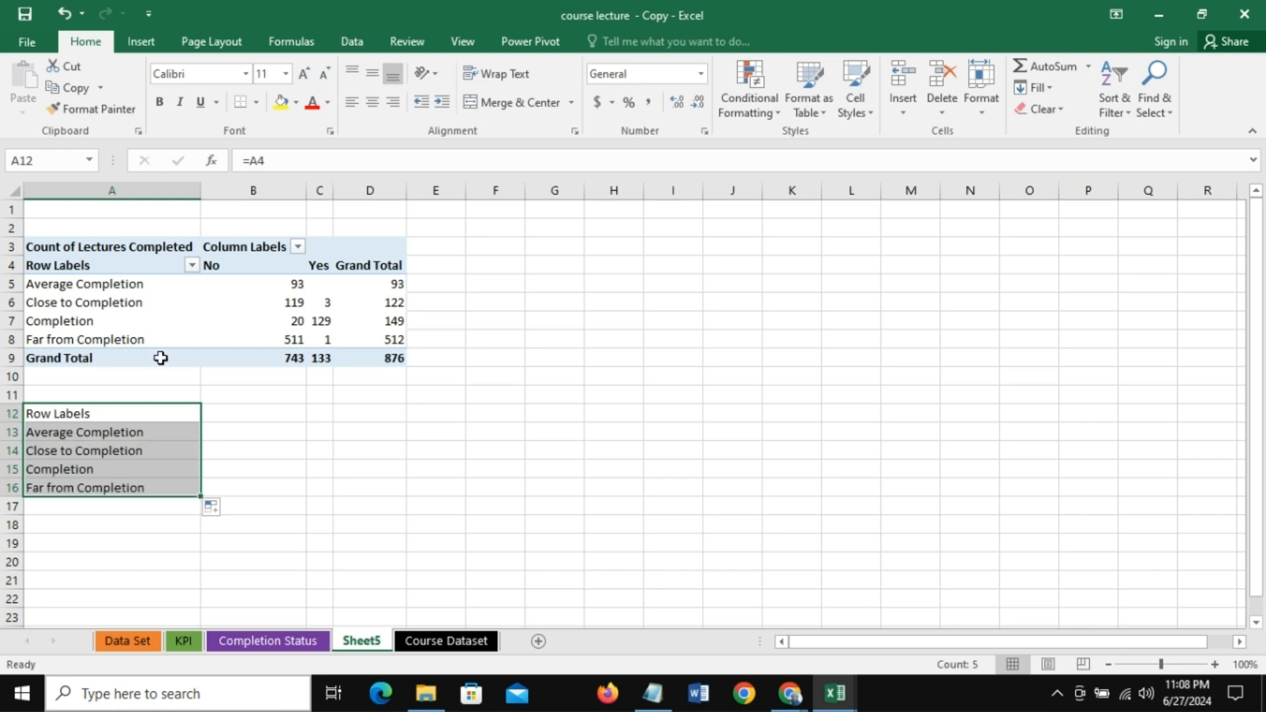
left_click_drag(203, 497, 330, 497)
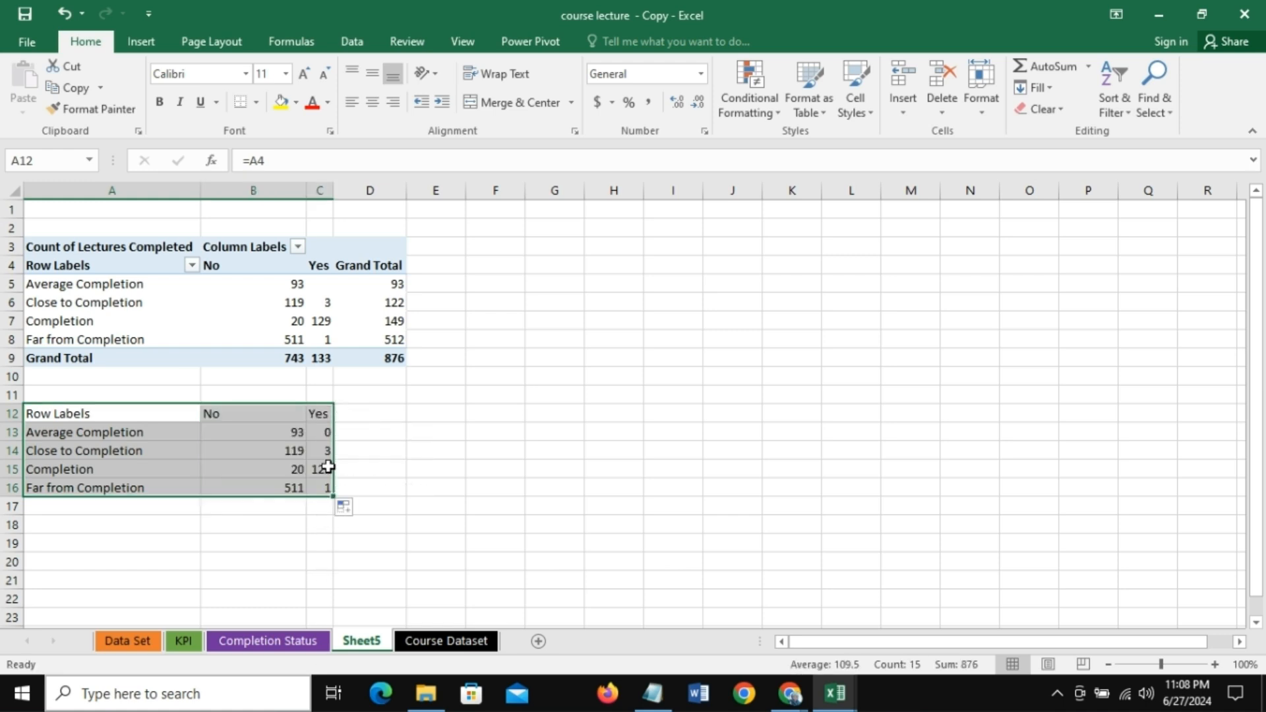
left_click(415, 451)
Step: Widen column C and compare the linked certificate table with the PivotTable's Grand Total column
left_click_drag(381, 251, 370, 358)
left_click(522, 365)
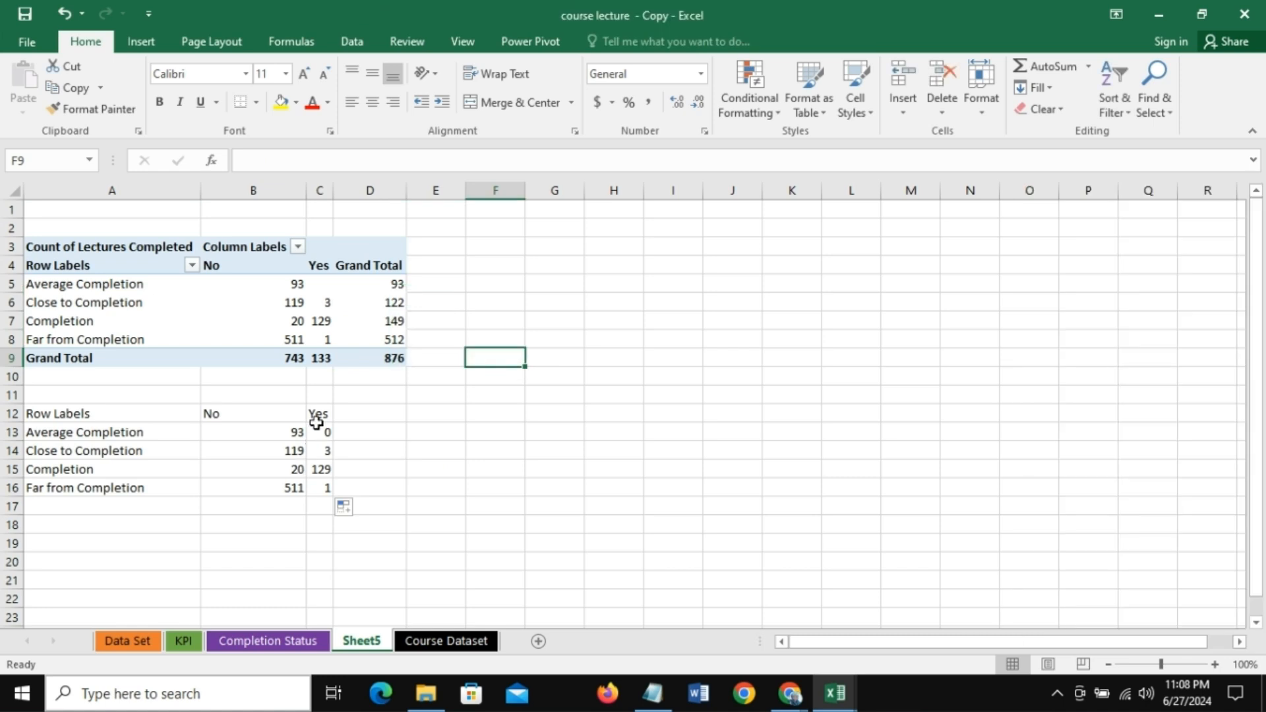
left_click_drag(332, 191, 374, 197)
left_click(98, 414)
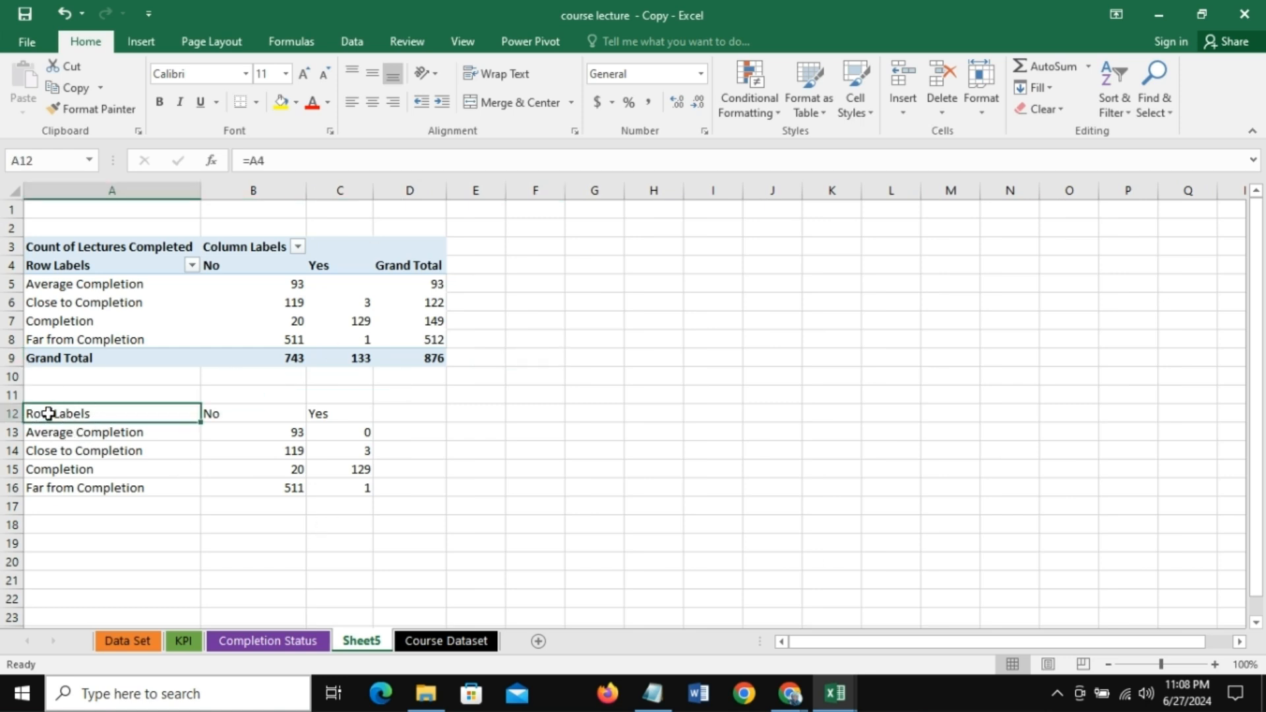
left_click_drag(46, 414, 341, 492)
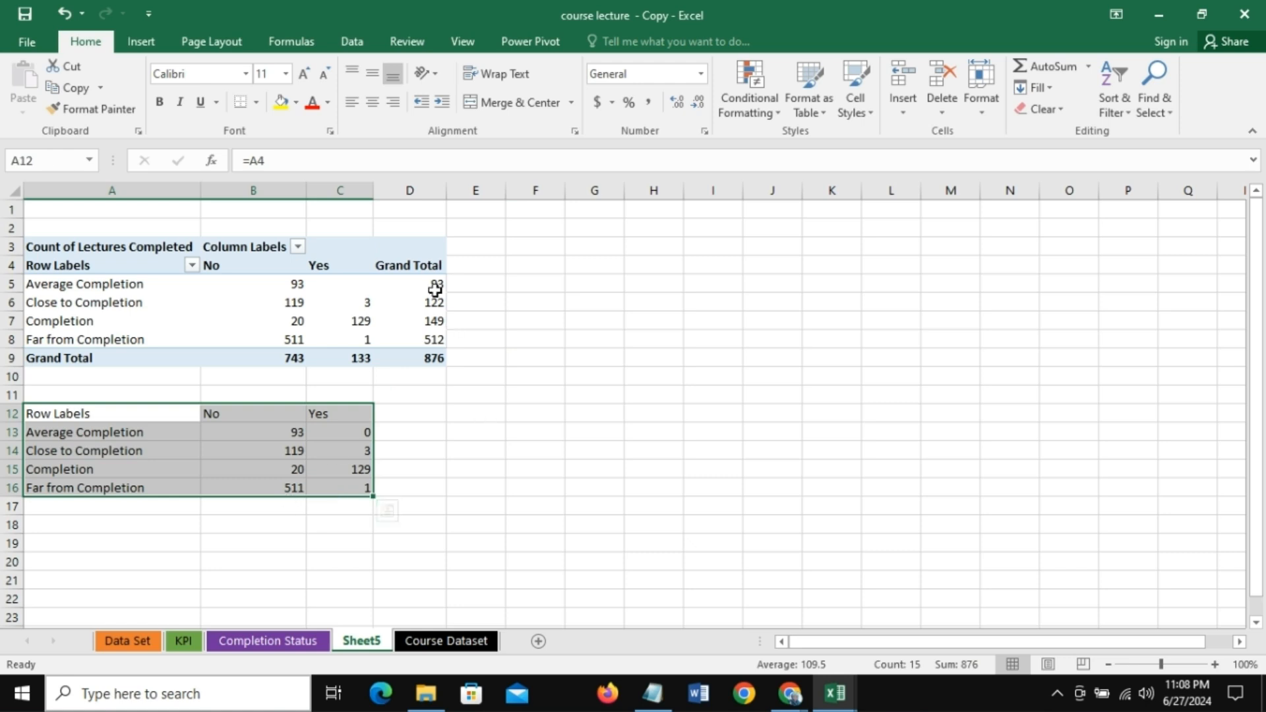
left_click_drag(410, 249, 420, 351)
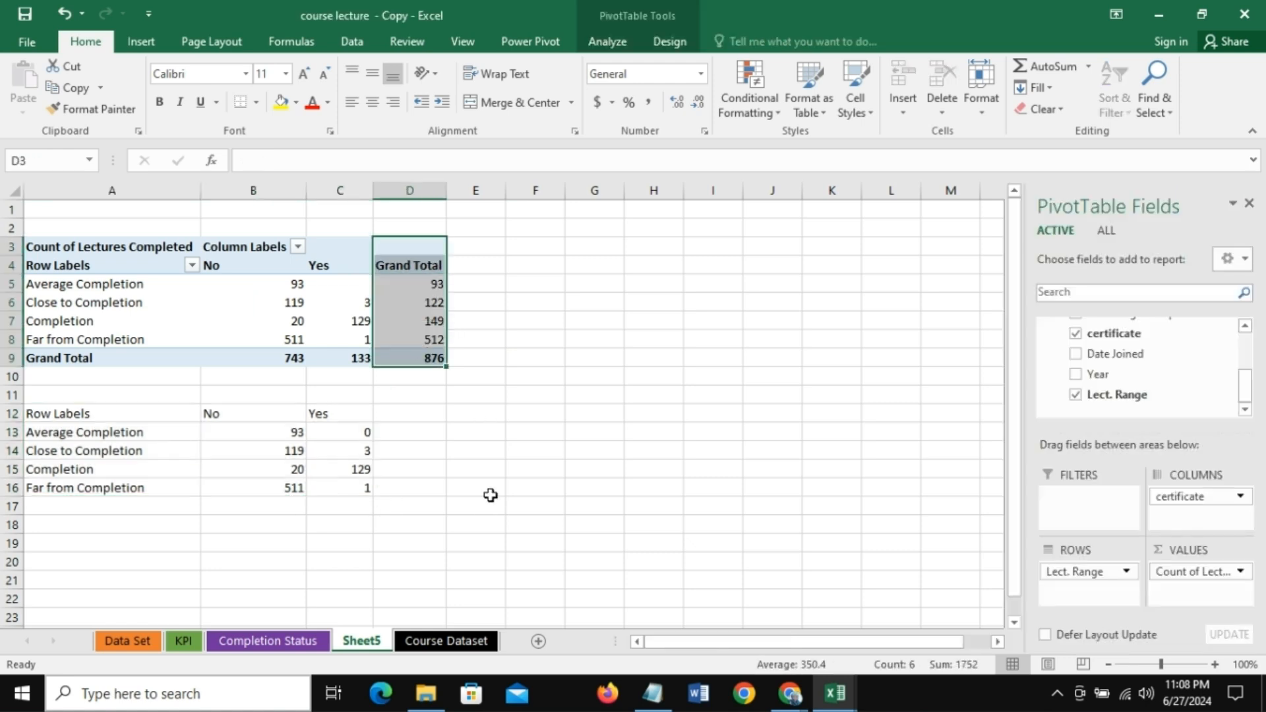
left_click(488, 494)
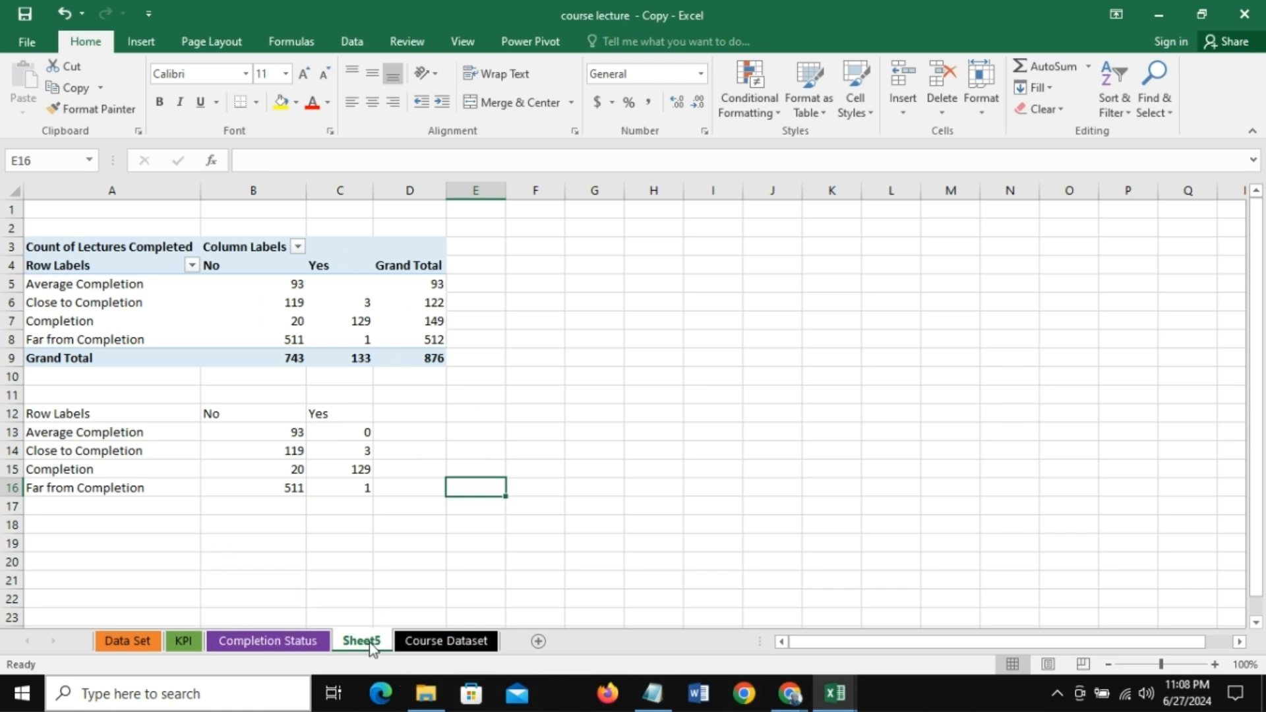
Step: Rename Sheet5 as "Compl. Status VS Cert"
left_click(651, 705)
mouse_move(651, 707)
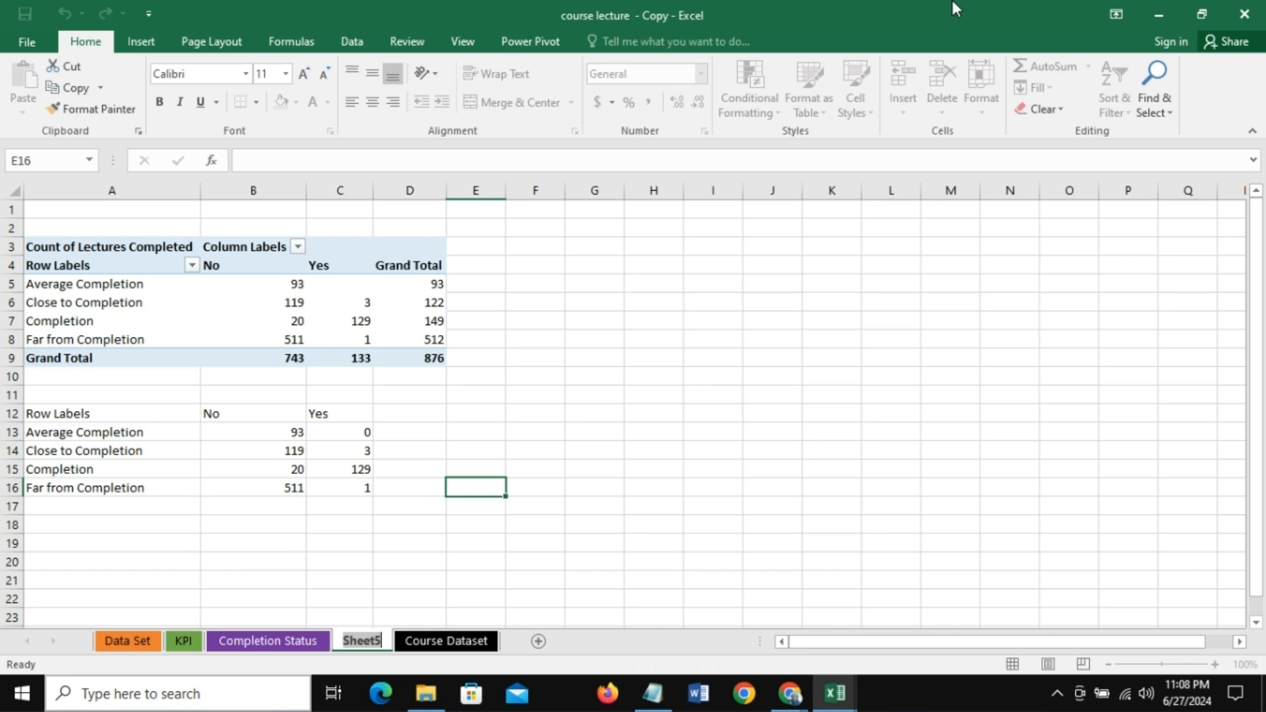
type("c")
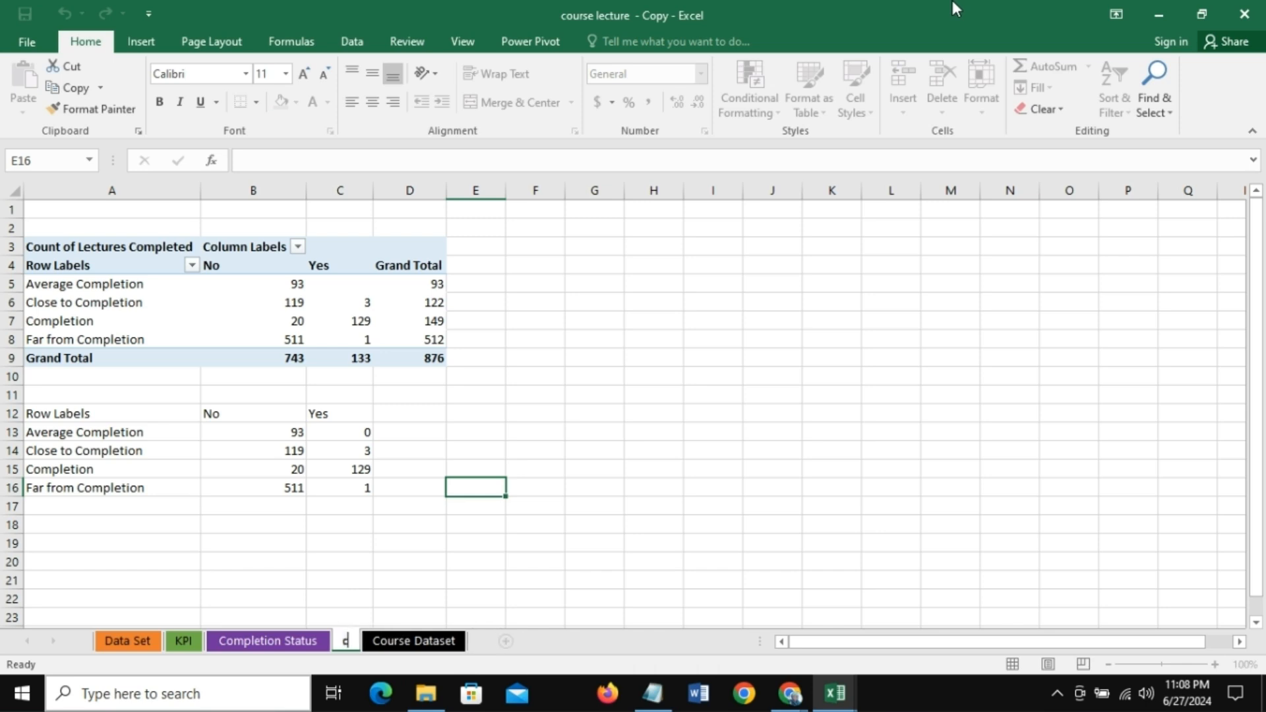
key("BackSpace")
type("Com")
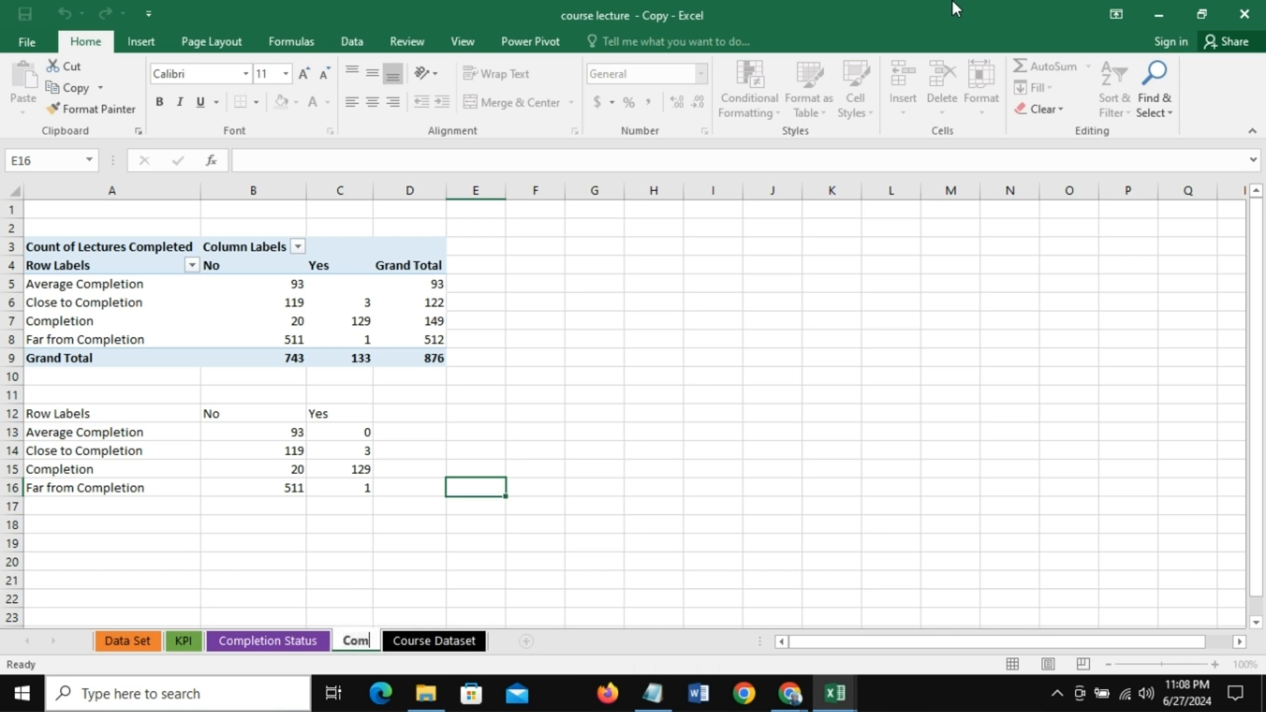
type("pl.")
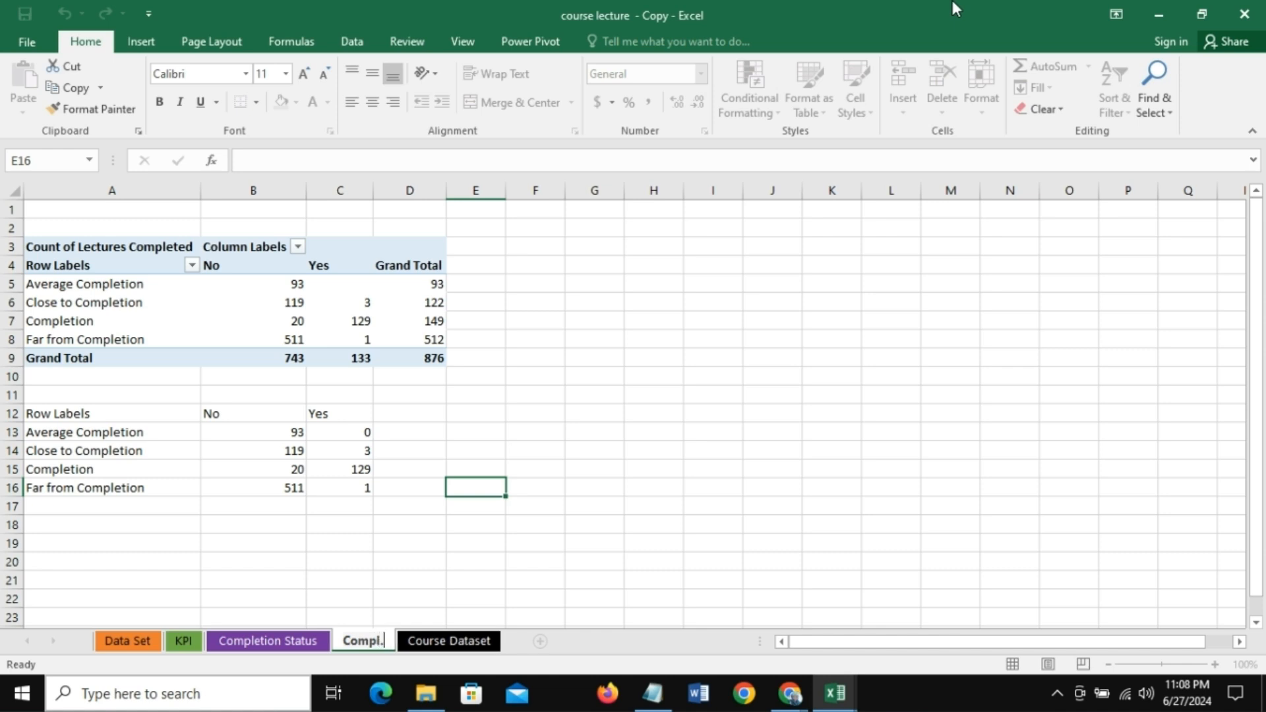
type(" Status")
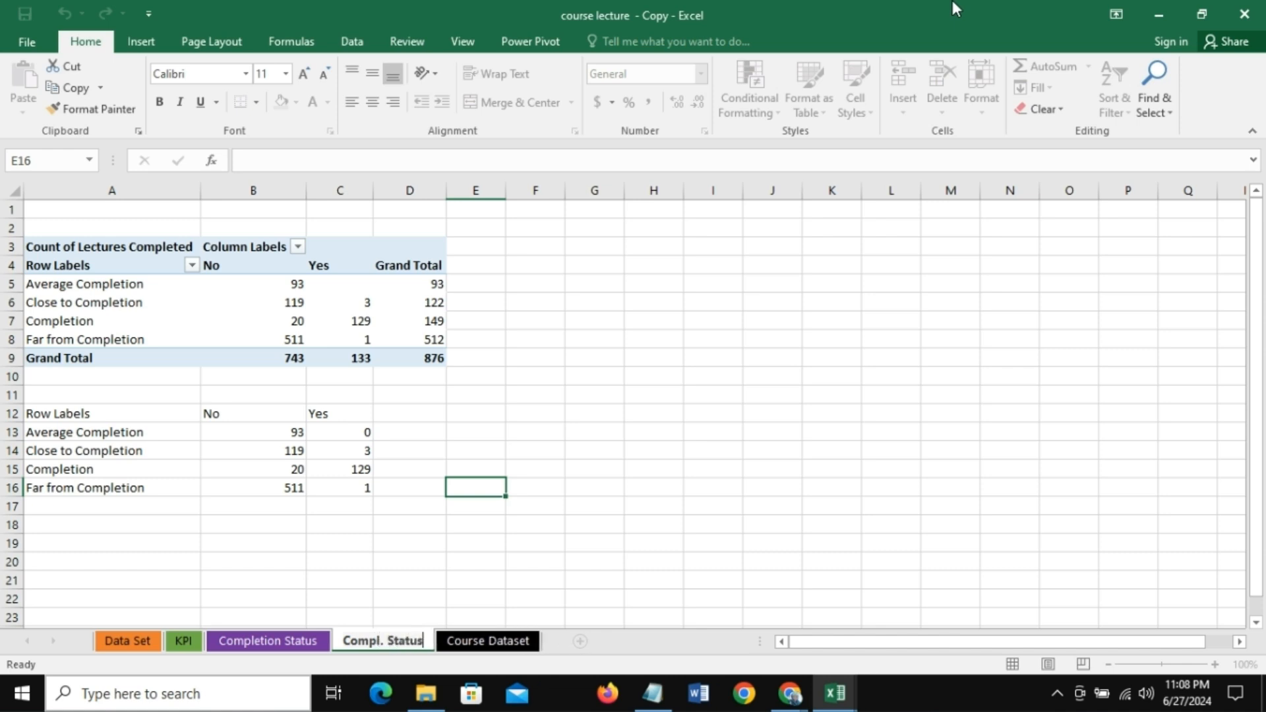
type(" VS")
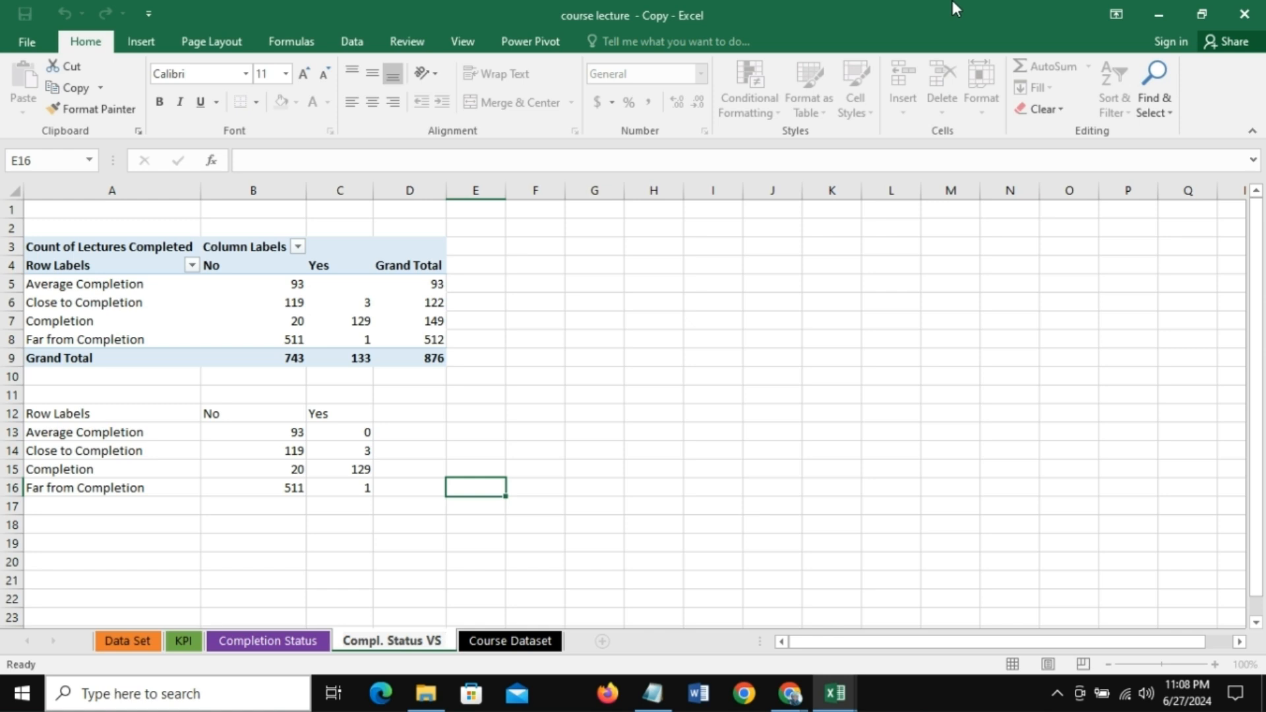
type(" Cert")
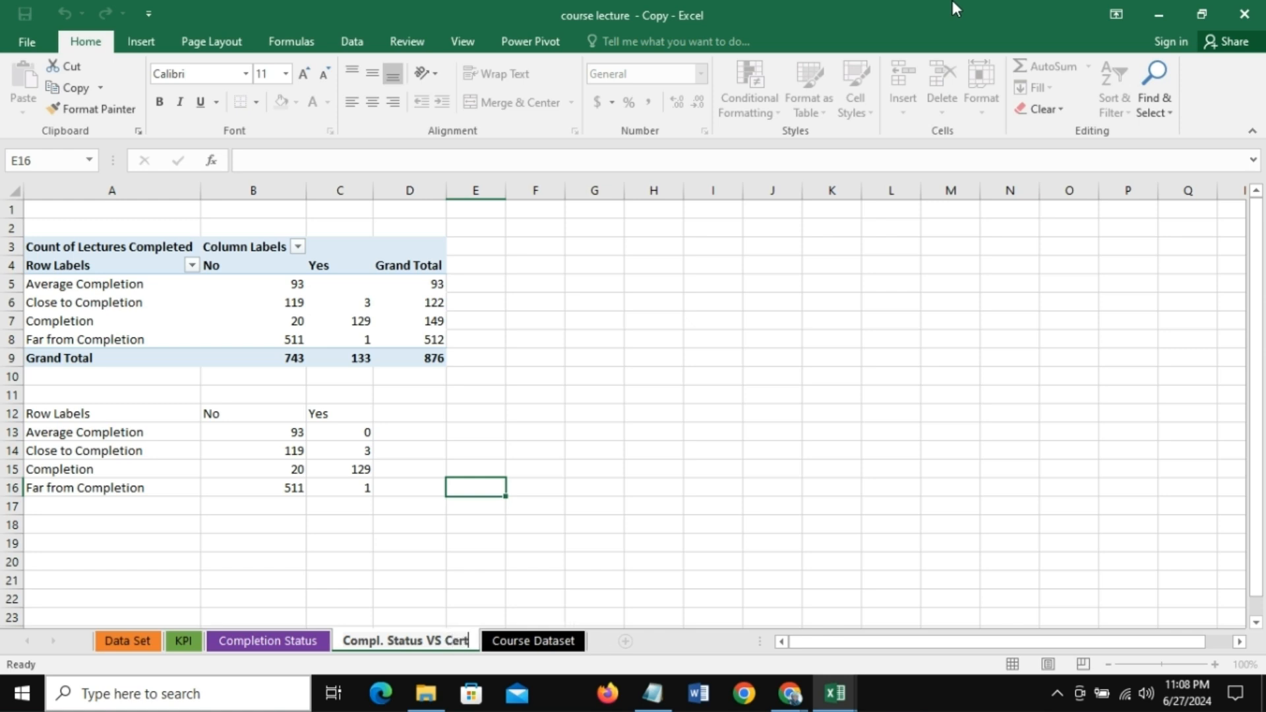
key("Return")
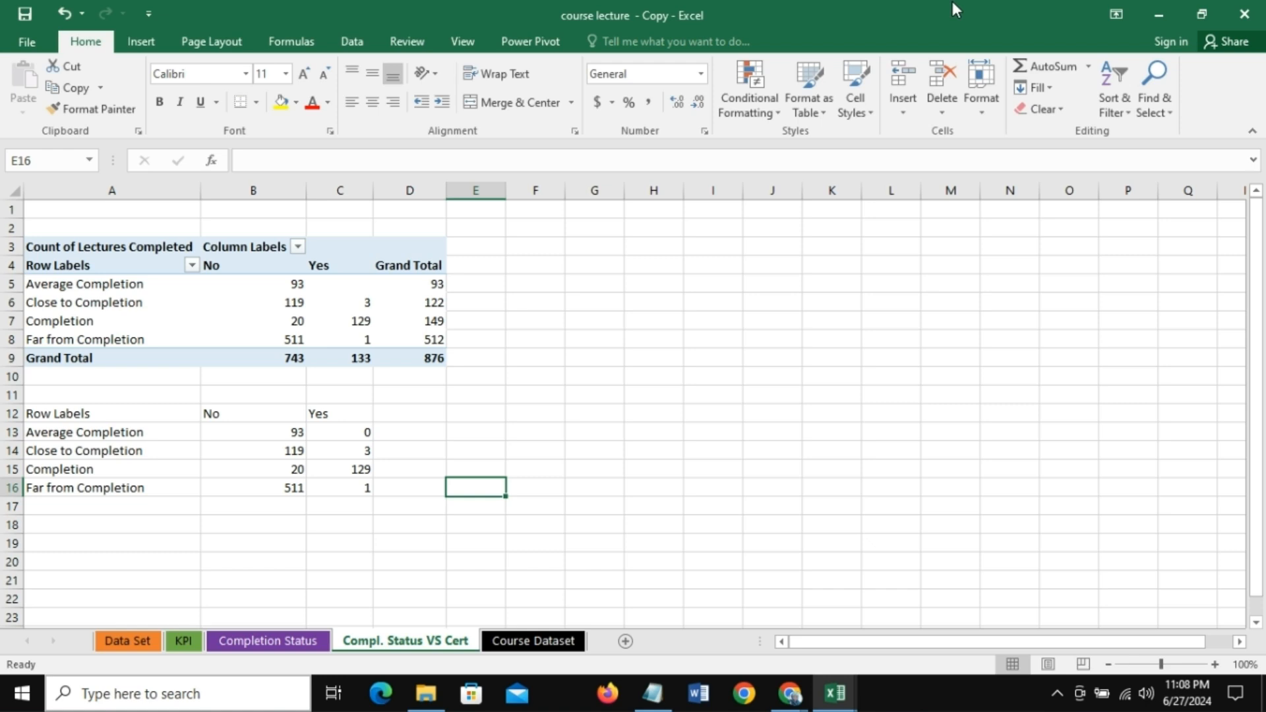
Step: Colour the tab of the Compl. Status VS Cert sheet gold
right_click(424, 647)
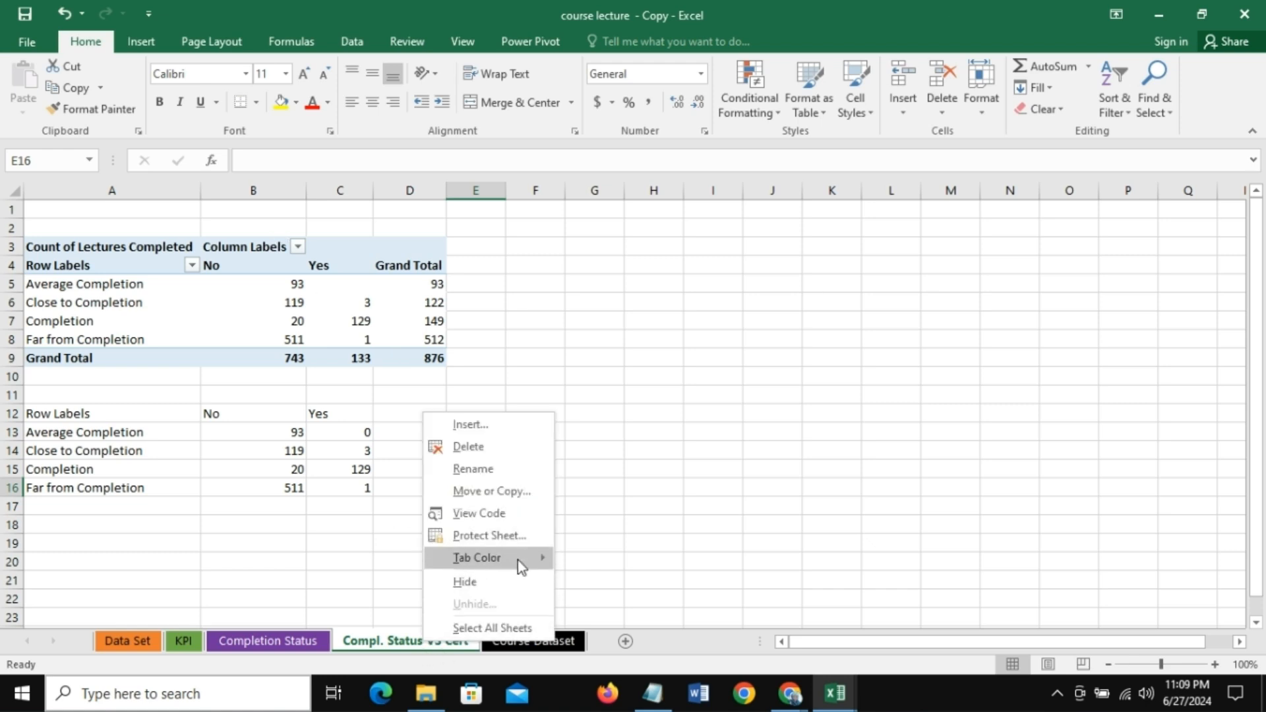
mouse_move(517, 560)
left_click(670, 516)
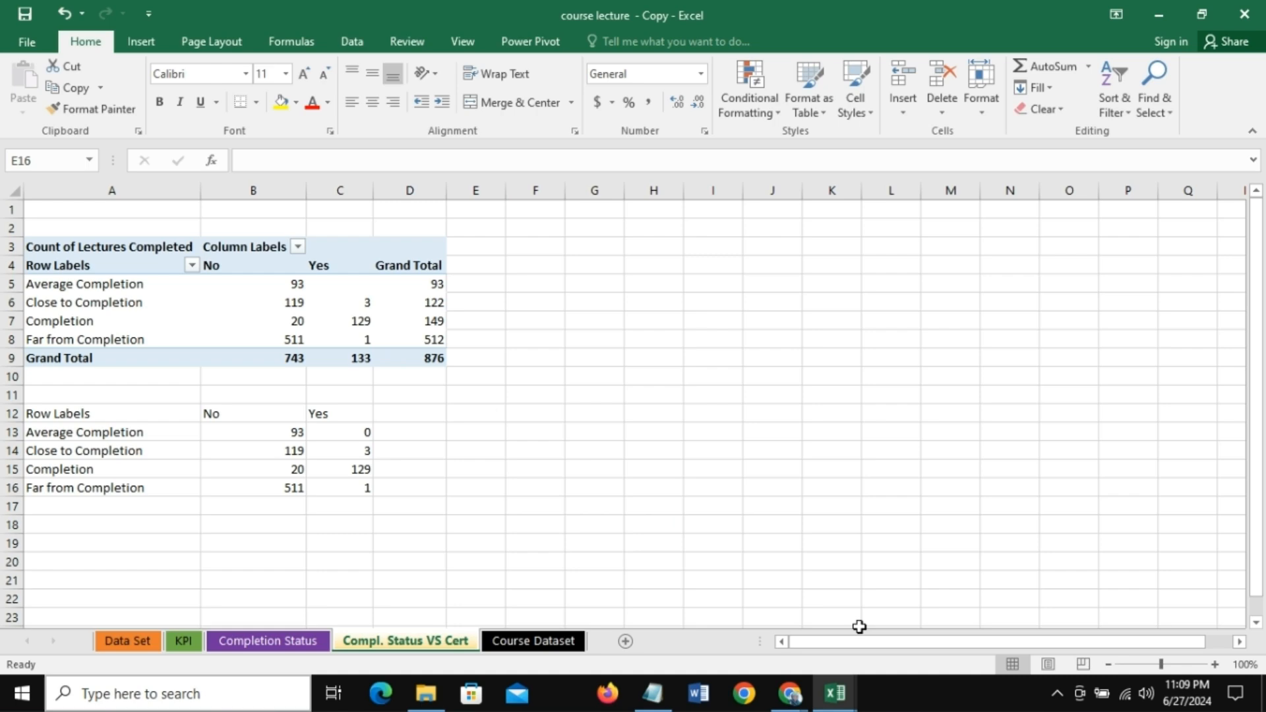
Step: Create a PivotTable from the Data_Set table on the Course Dataset sheet, in a new worksheet and with the data added to the Data Model
left_click(544, 643)
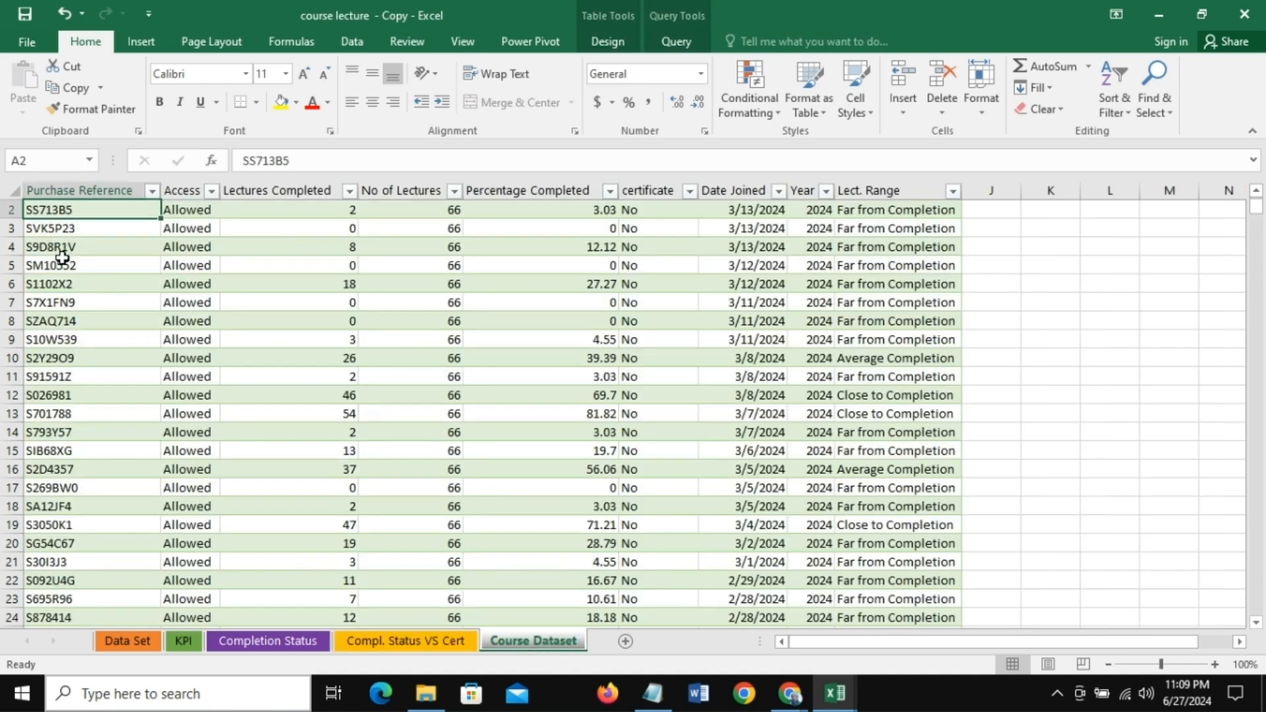
left_click(61, 227)
left_click(141, 40)
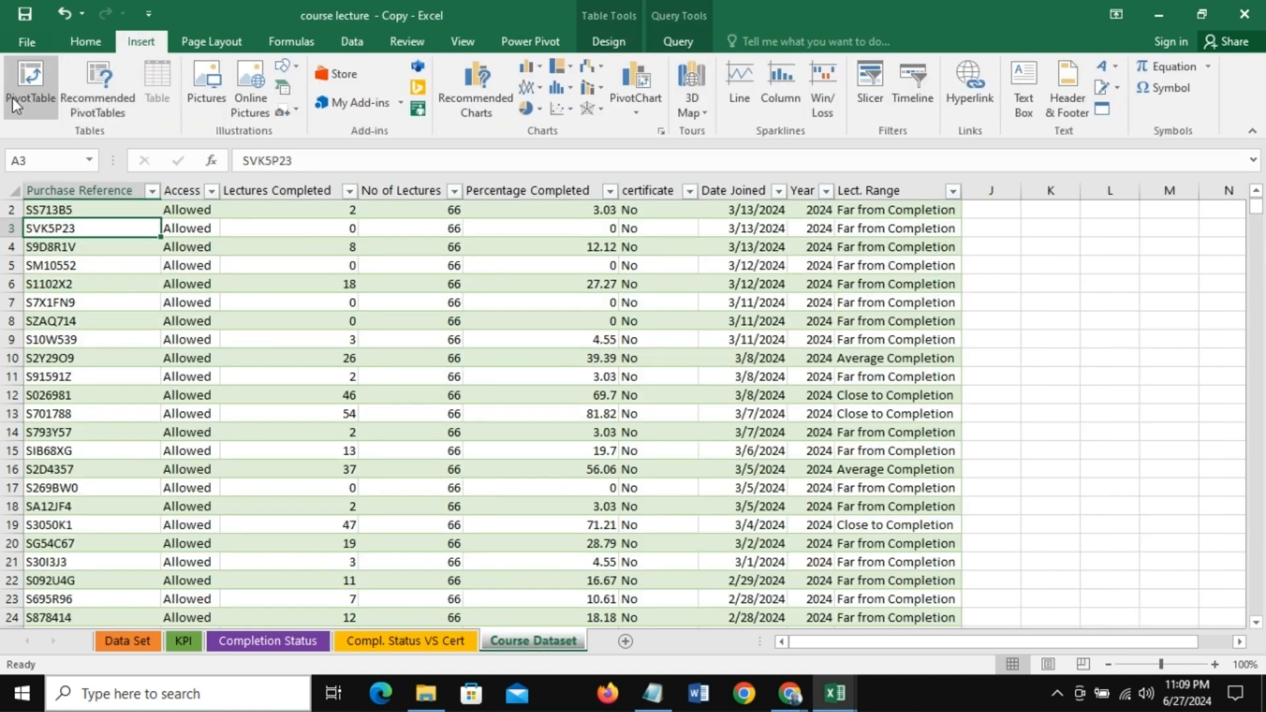
left_click(31, 86)
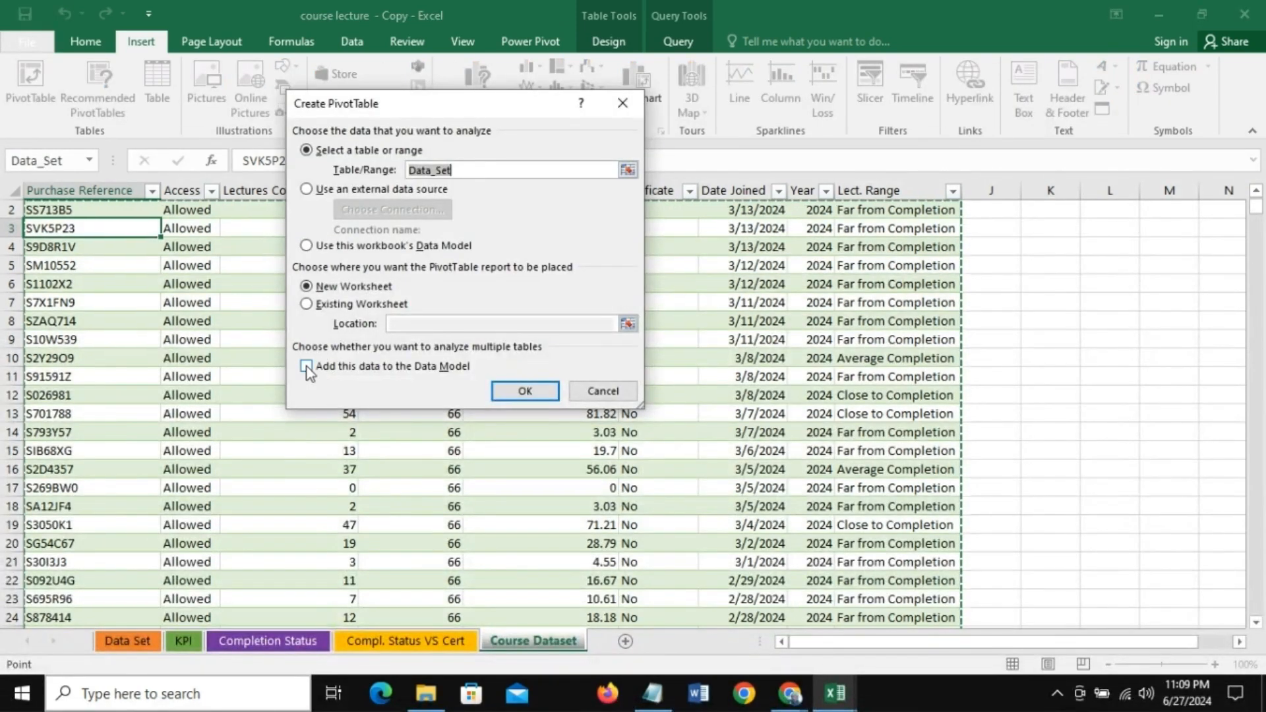
left_click(307, 366)
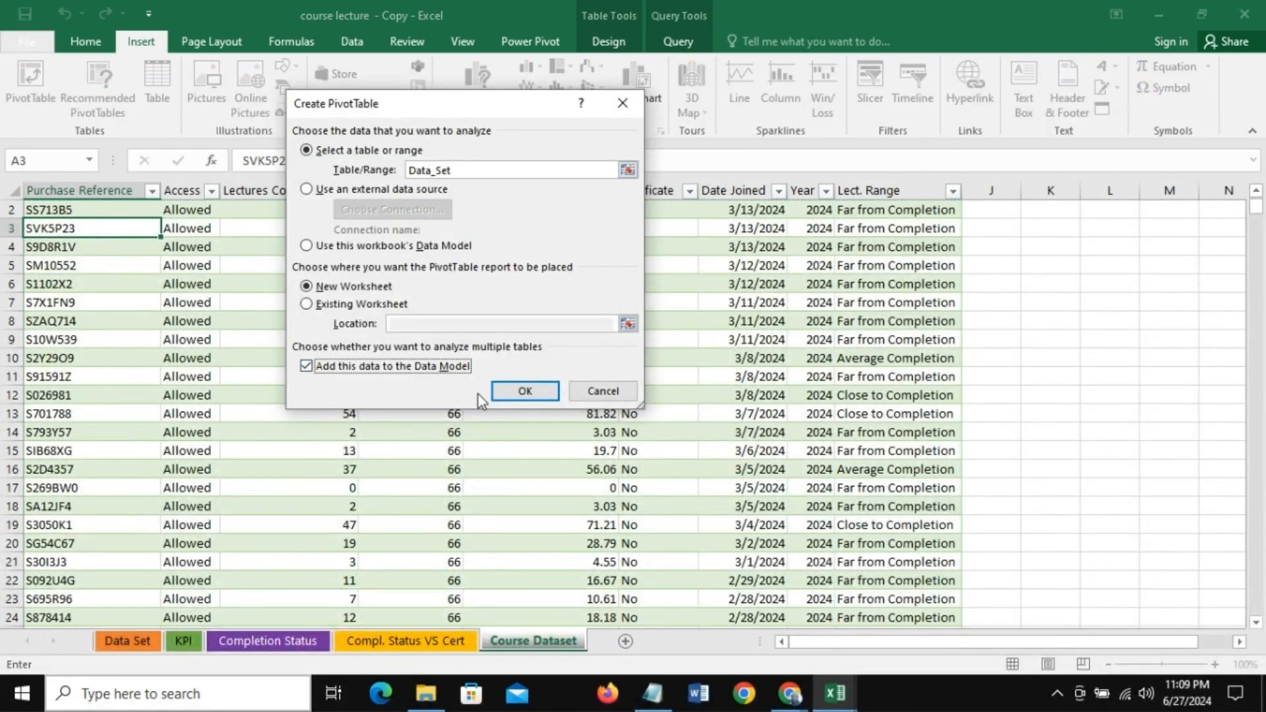
left_click(525, 391)
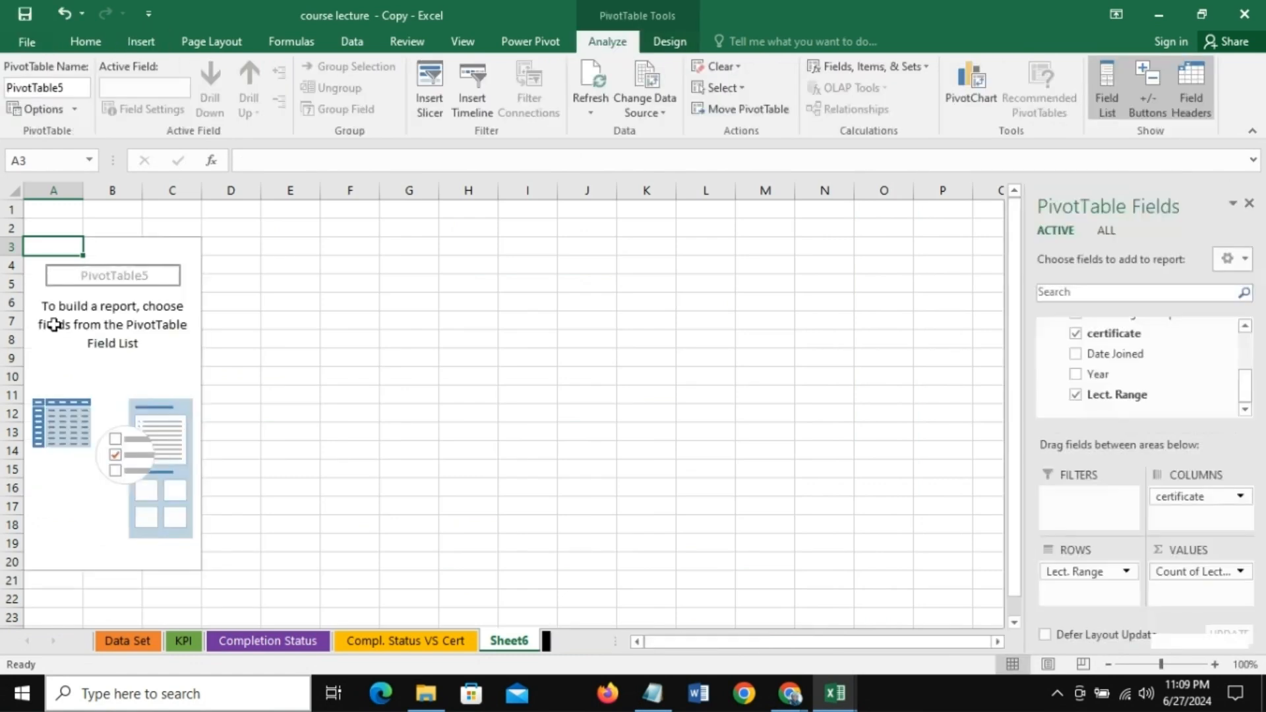
Step: Lay out the new PivotTable with Lectures Completed as values, Lect. Range as rows and Access as columns
left_click_drag(1168, 383, 1203, 586)
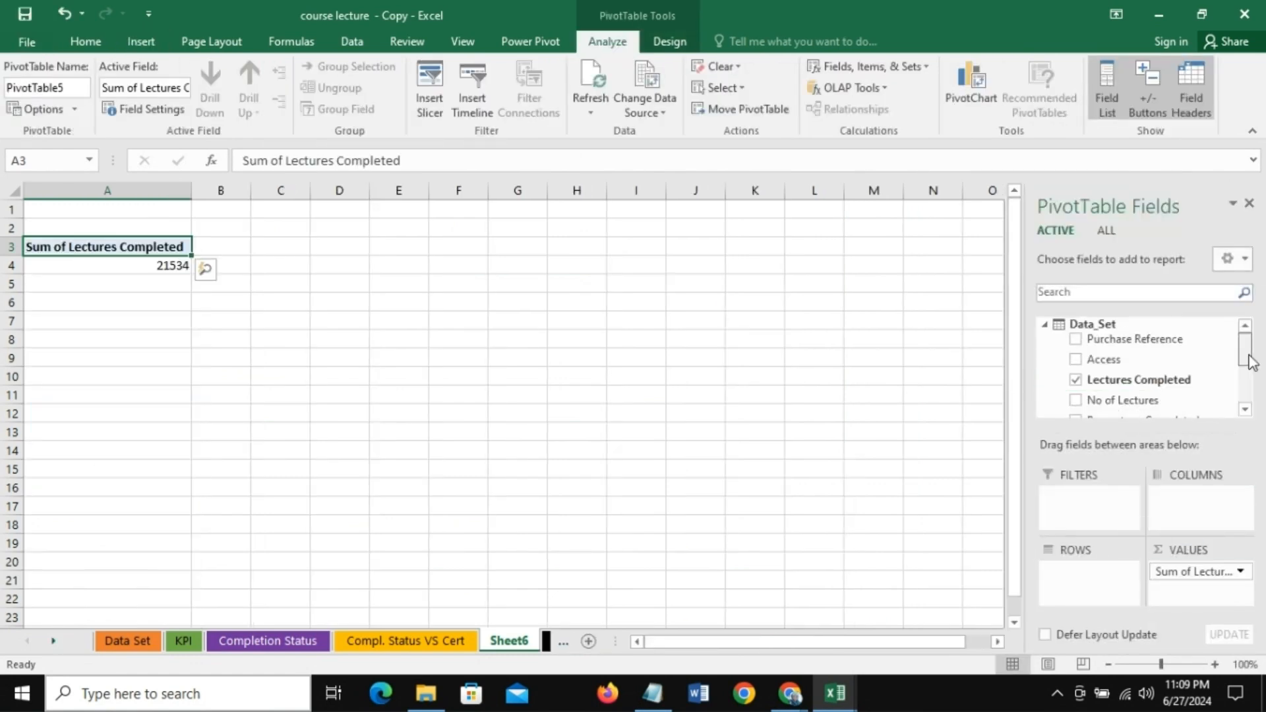
left_click_drag(1250, 361, 1244, 395)
left_click_drag(1109, 402, 1095, 592)
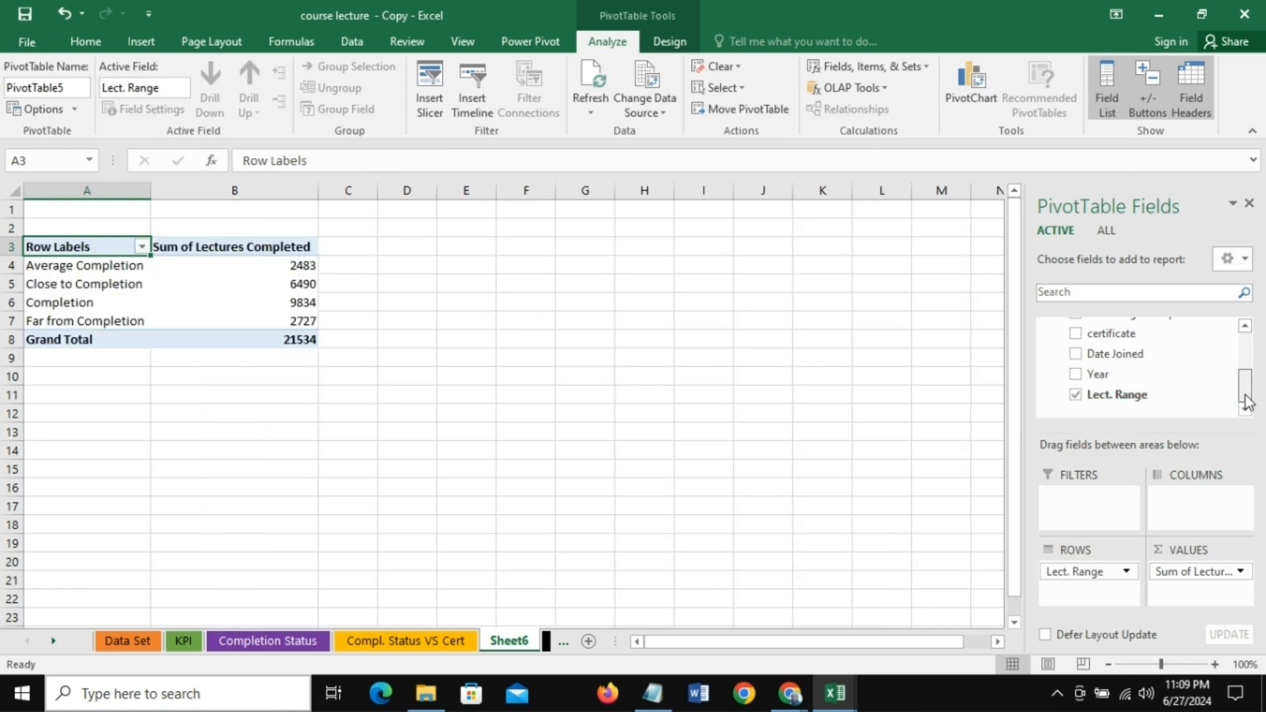
left_click_drag(1246, 401, 1251, 379)
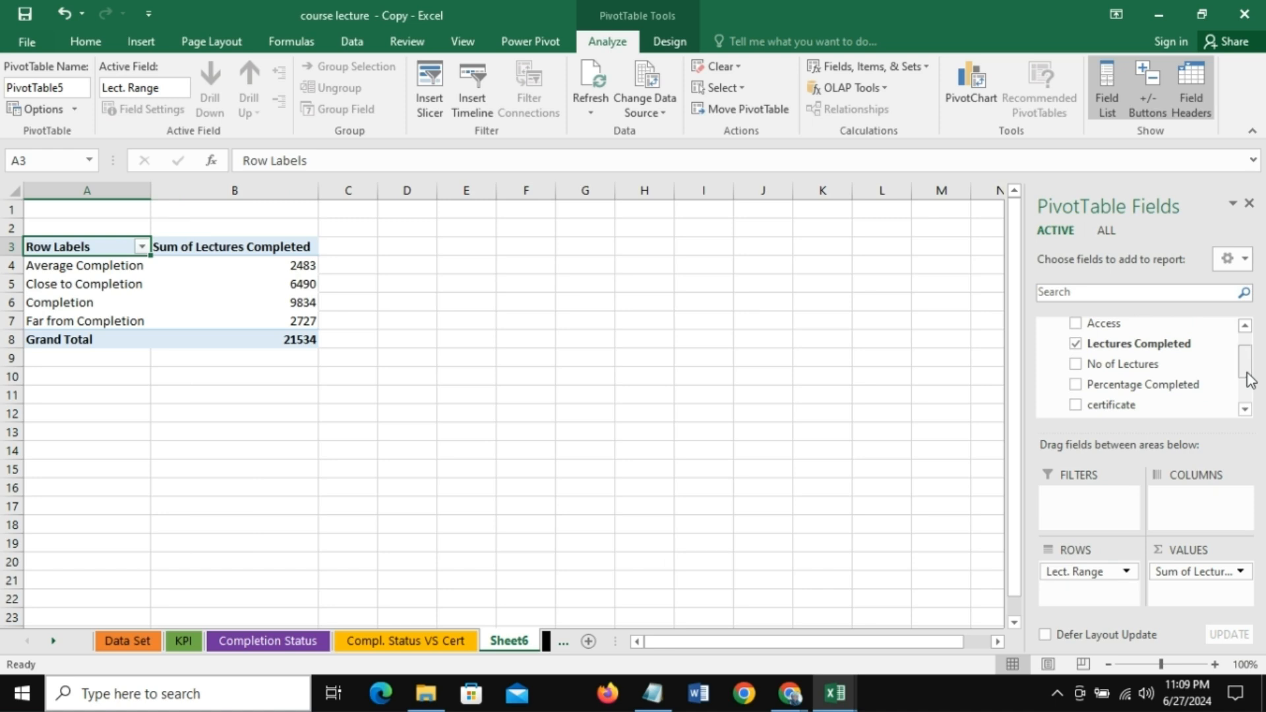
left_click_drag(1142, 323, 1198, 503)
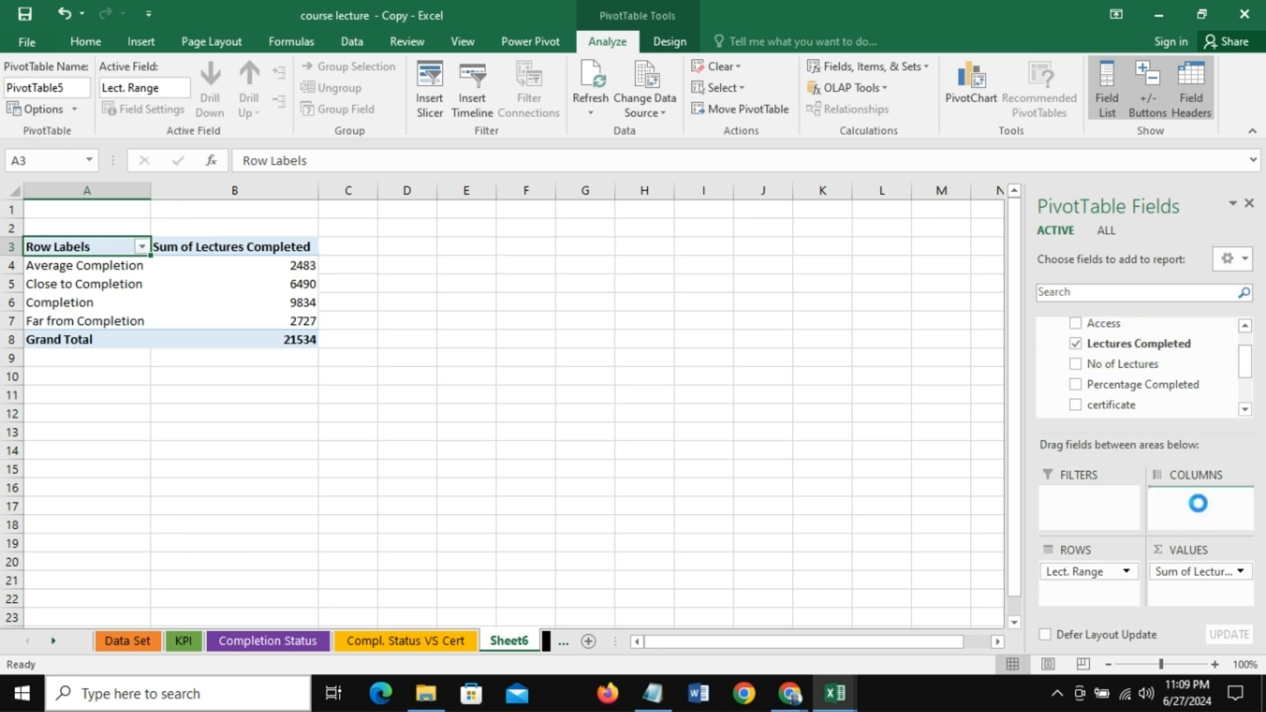
Step: Summarize the Lectures Completed value field by Count instead of Sum
left_click(1241, 572)
left_click(1181, 549)
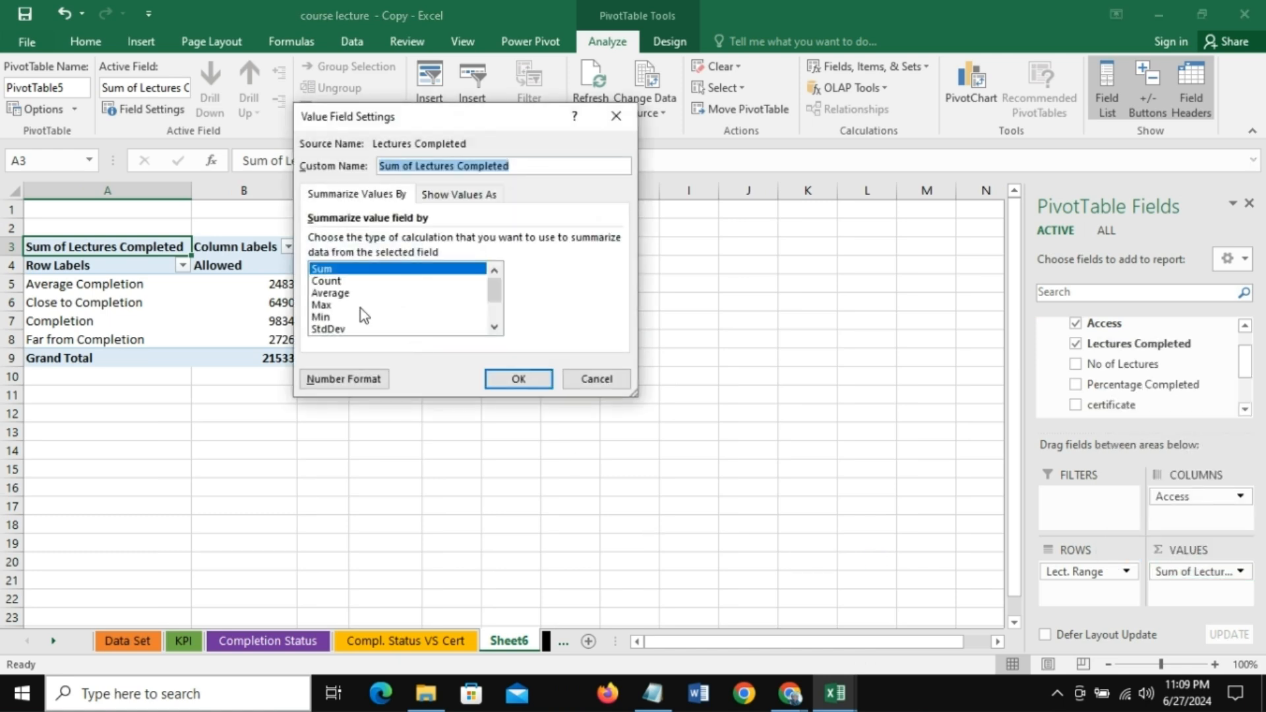
left_click(330, 281)
left_click(521, 381)
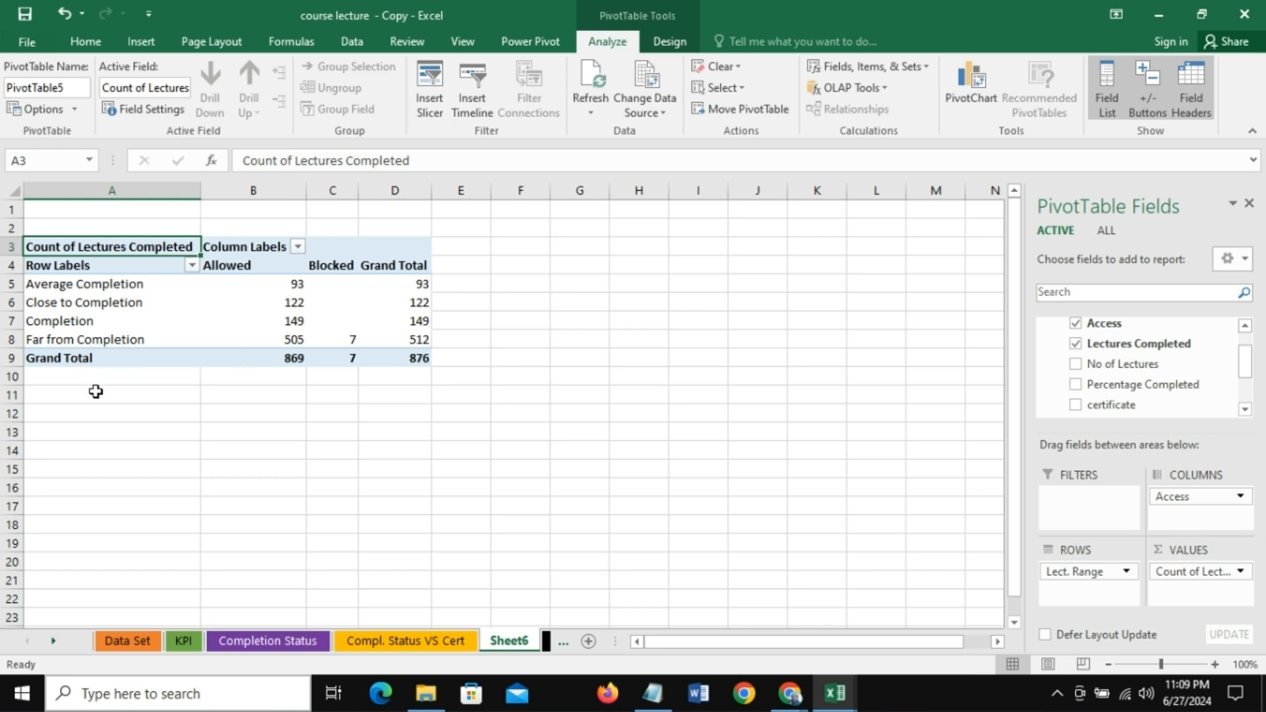
Step: Enter =A4 in cell A12 and fill the formula across A12:C16 to mirror the PivotTable without its grand totals
left_click(71, 412)
type("=")
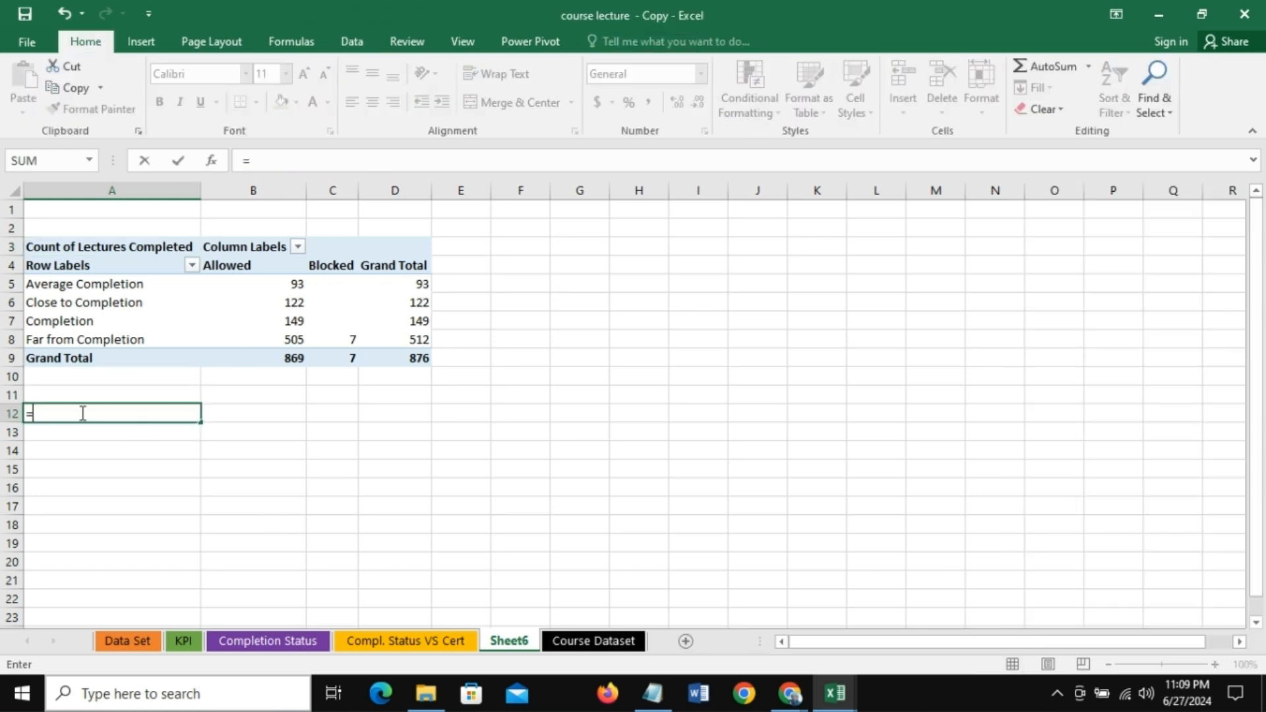
left_click(91, 268)
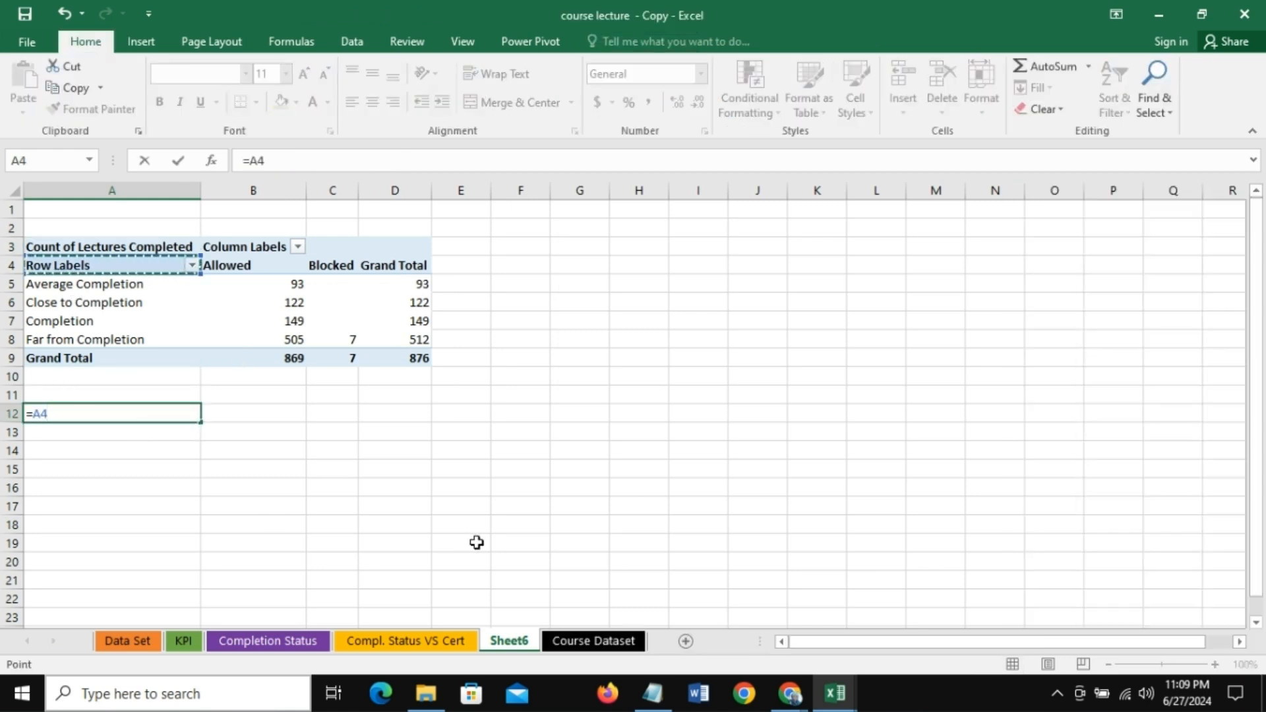
key("Return")
left_click(178, 413)
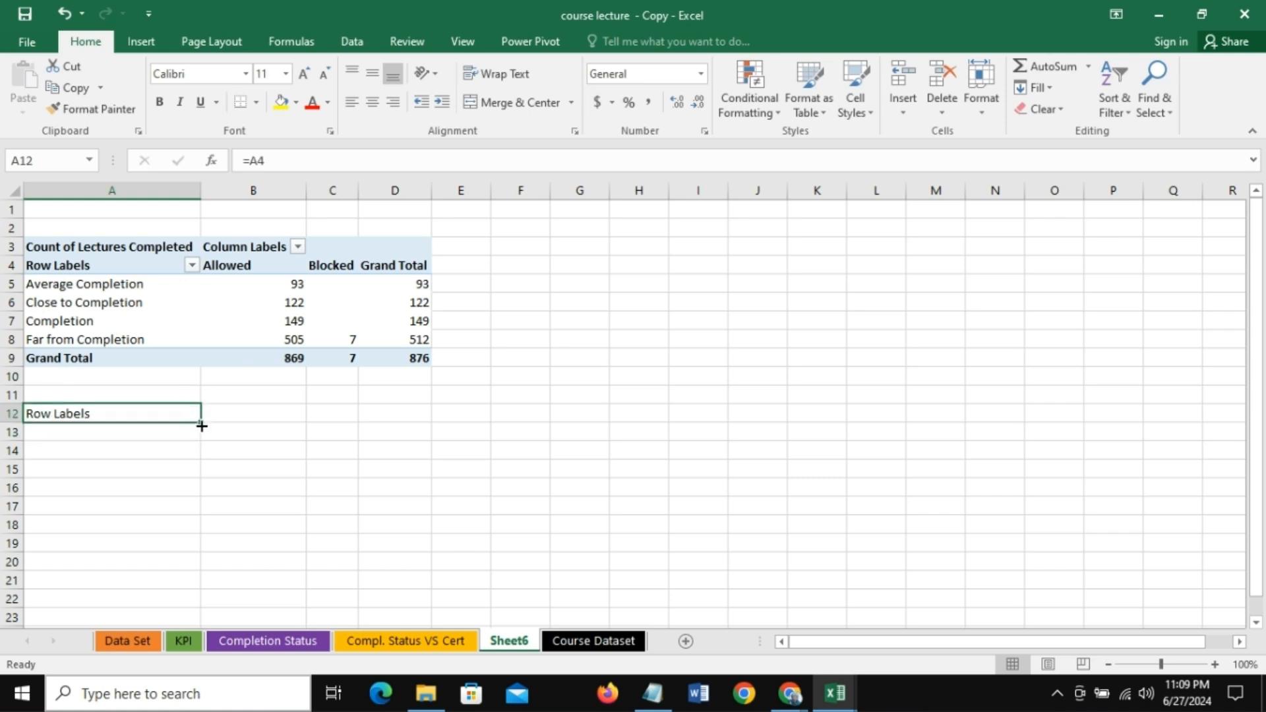
left_click_drag(201, 425, 345, 514)
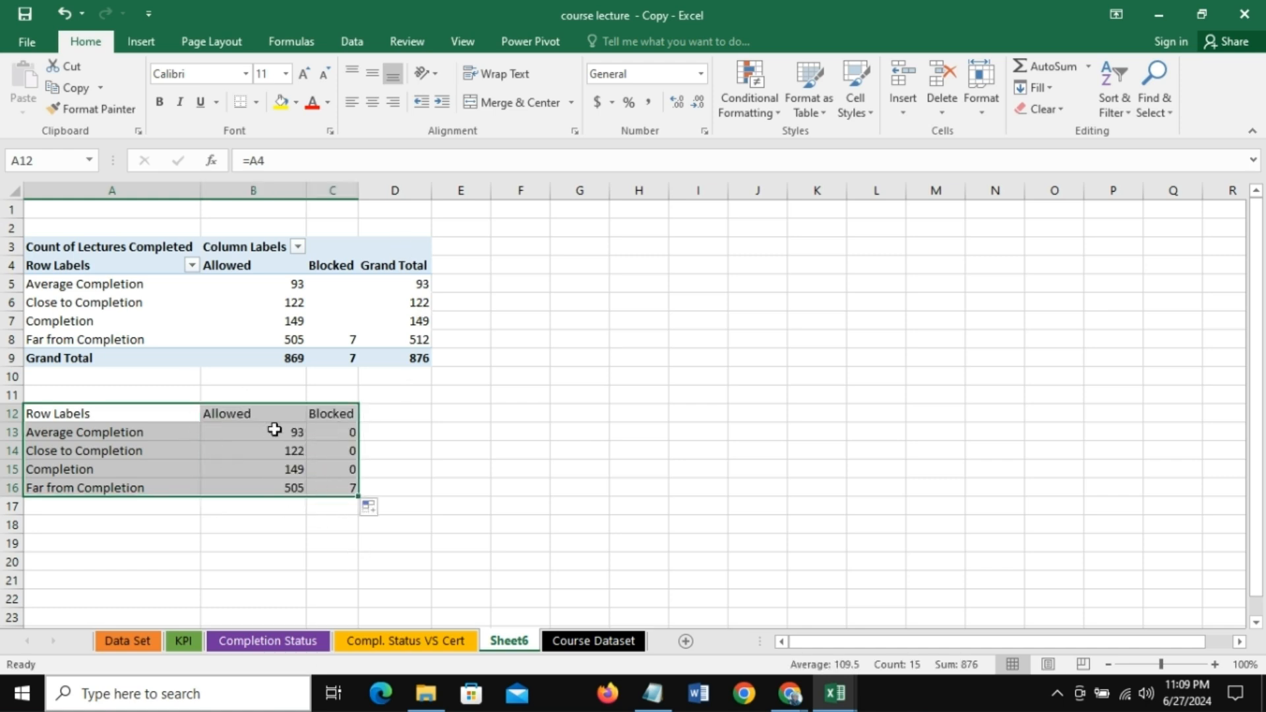
left_click(251, 450)
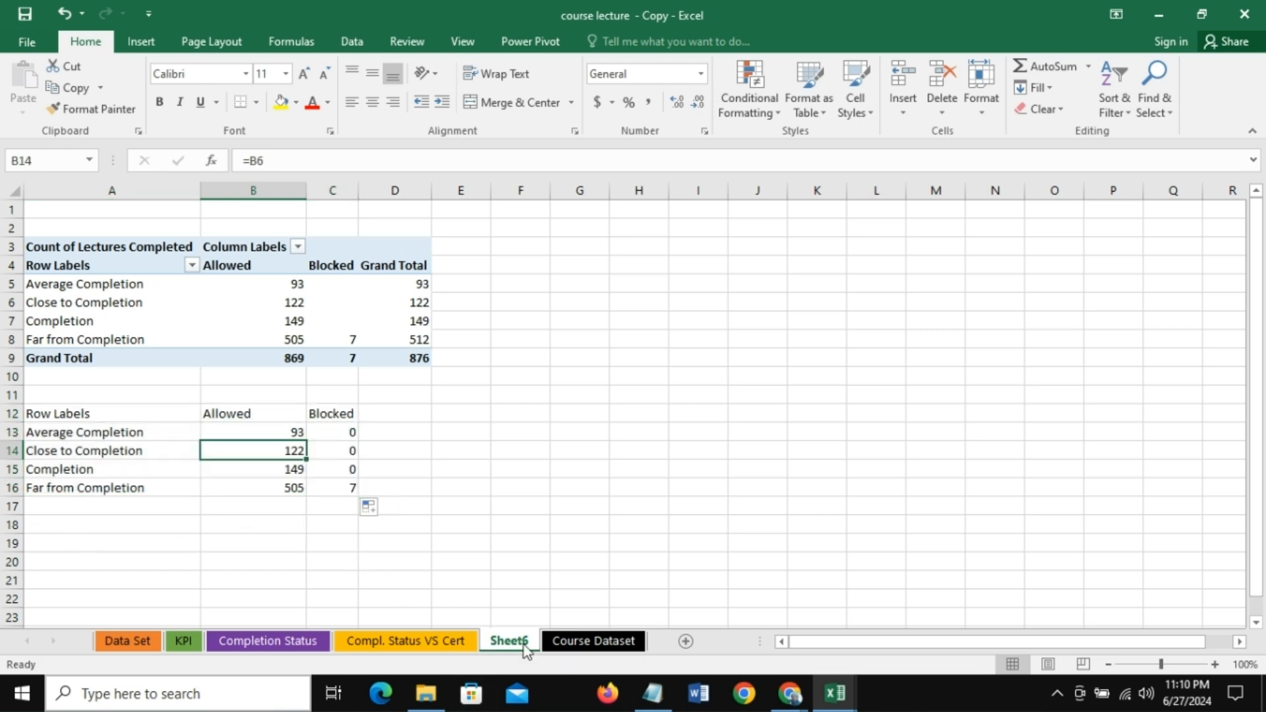
Step: Rename Sheet6 as "Compl. Status VS Access"
left_click_drag(519, 646, 398, 652)
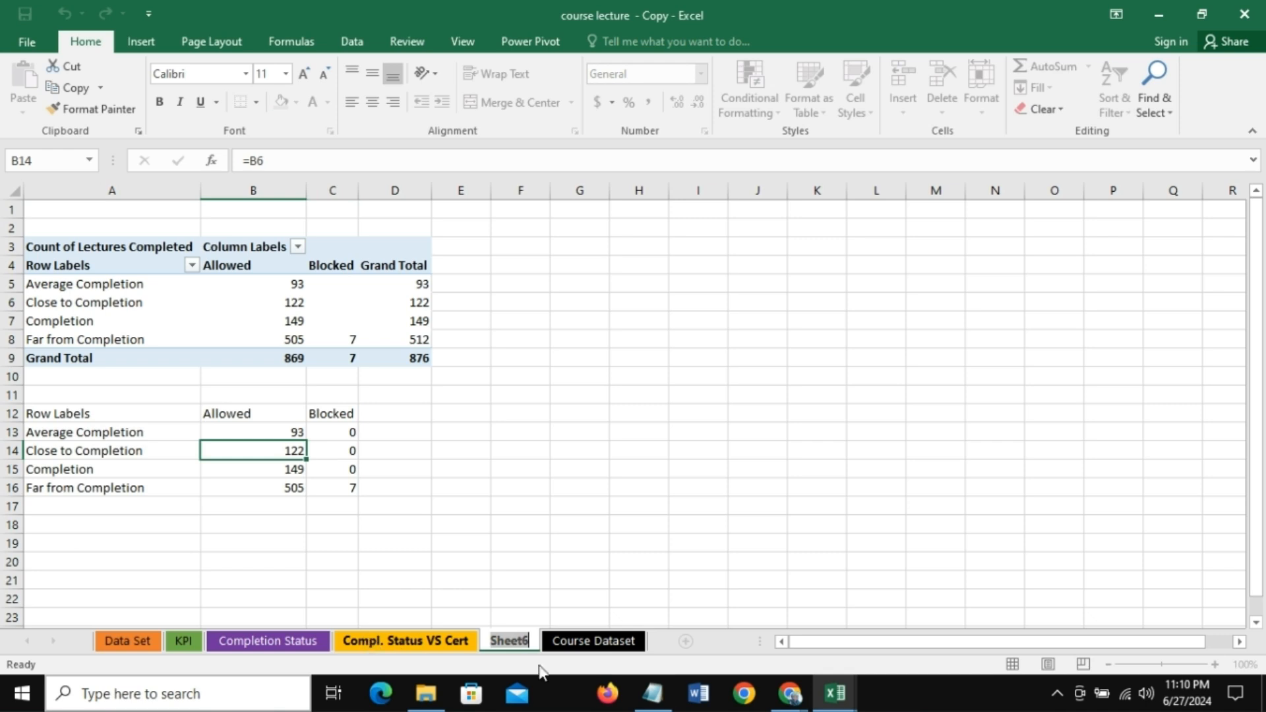
type("c")
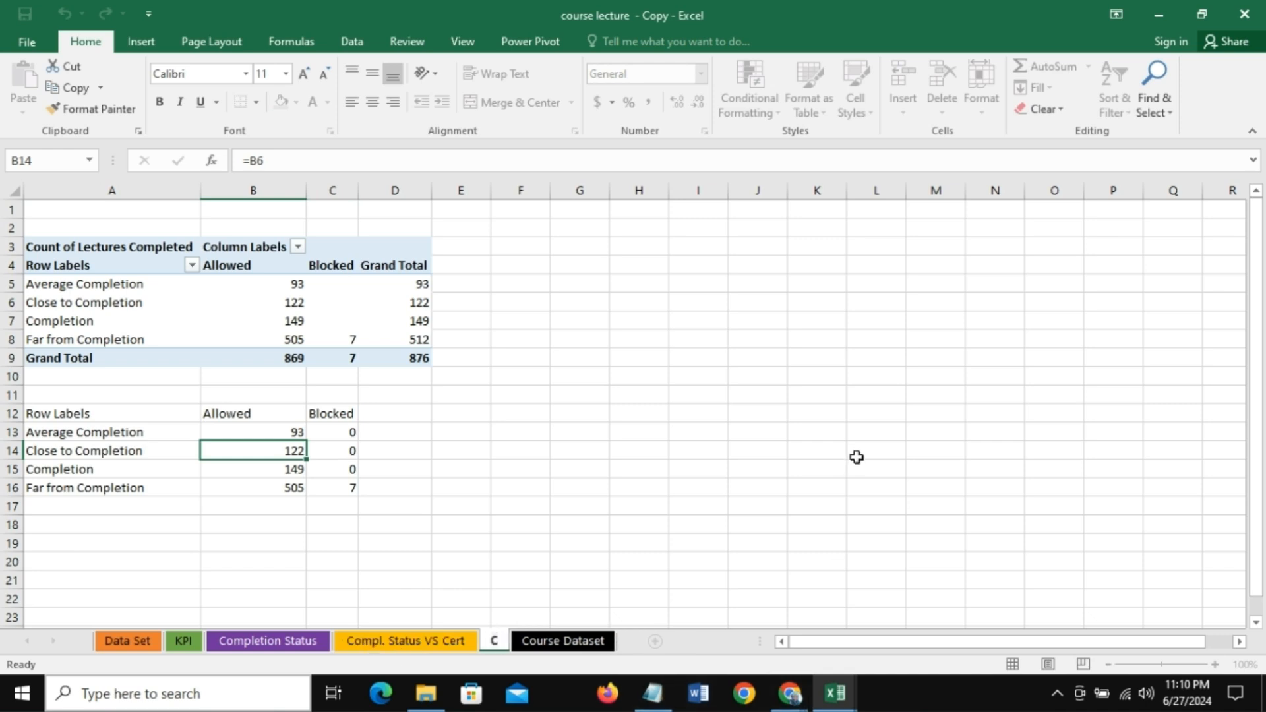
type("ompl")
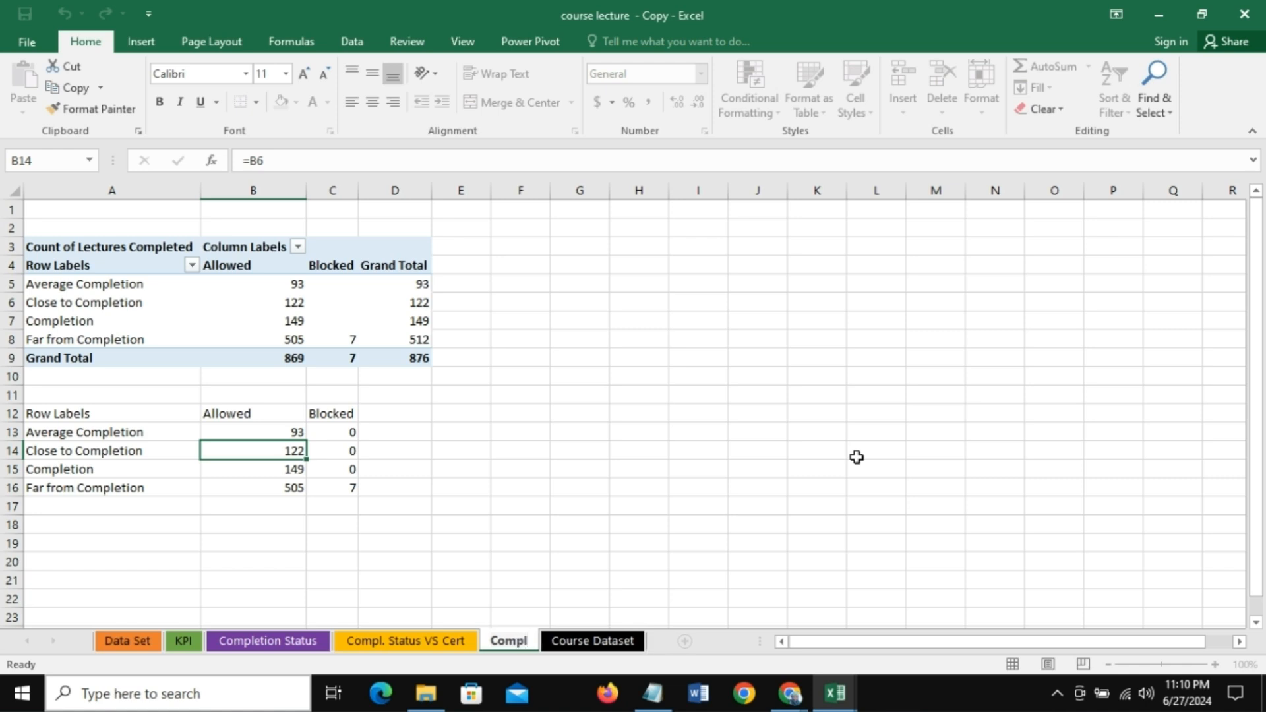
type(". S")
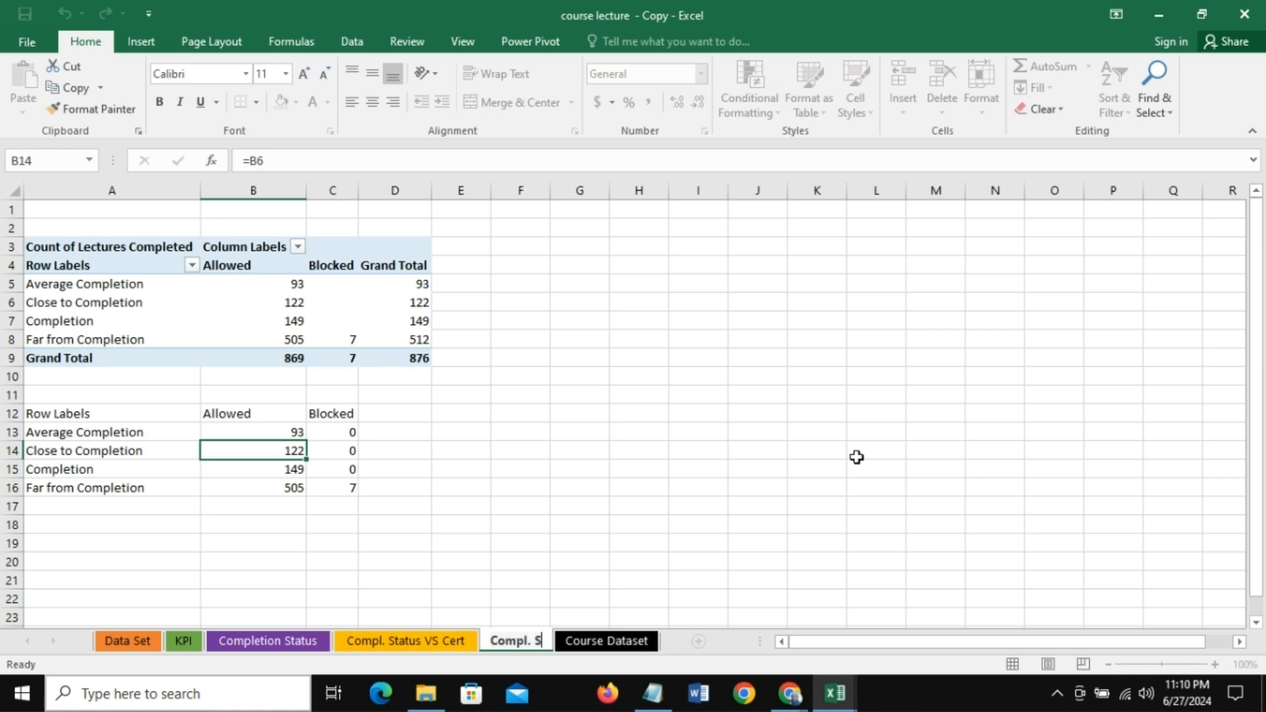
type("tatus VS ")
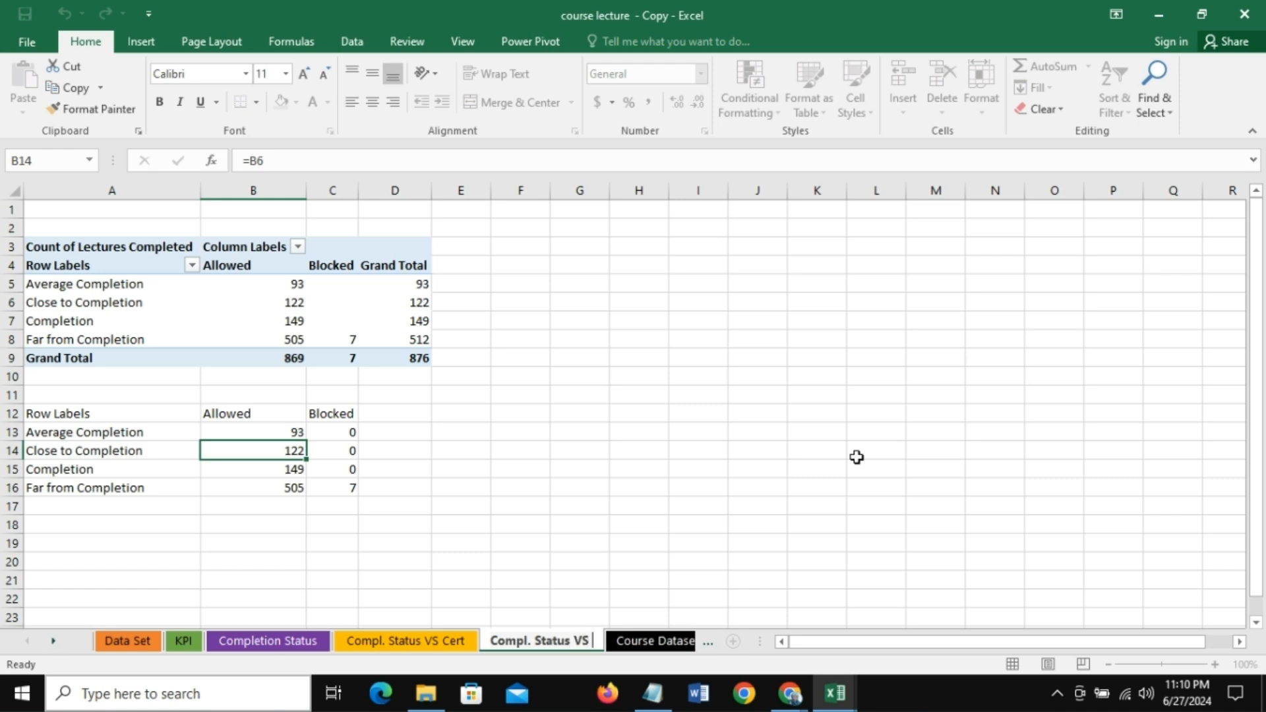
type("Access")
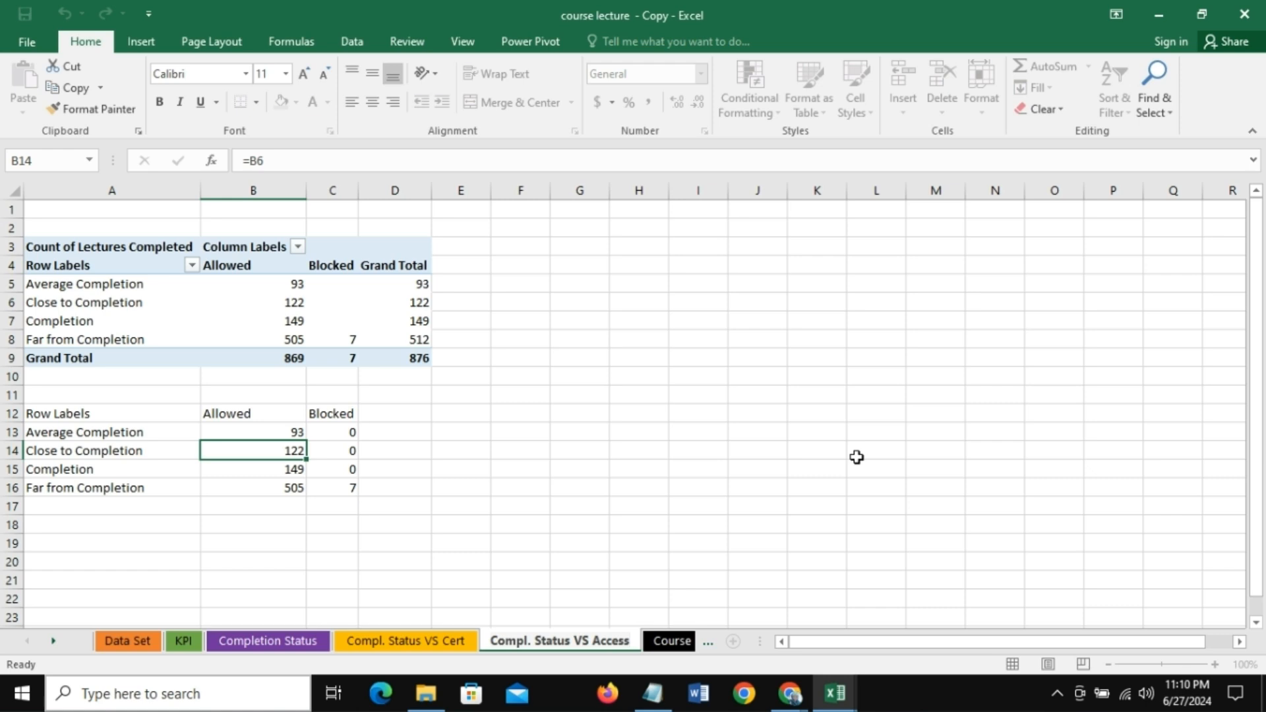
key("Return")
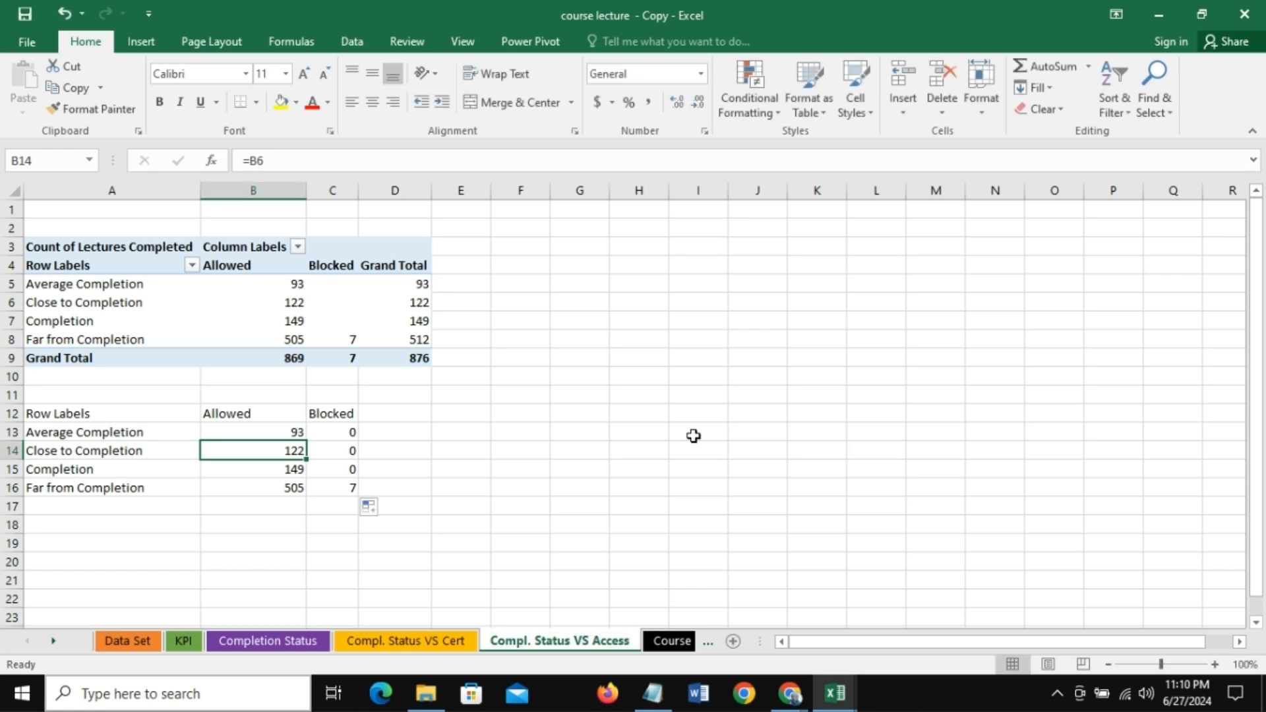
Step: Colour the Compl. Status VS Access sheet tab dark gold
right_click(565, 643)
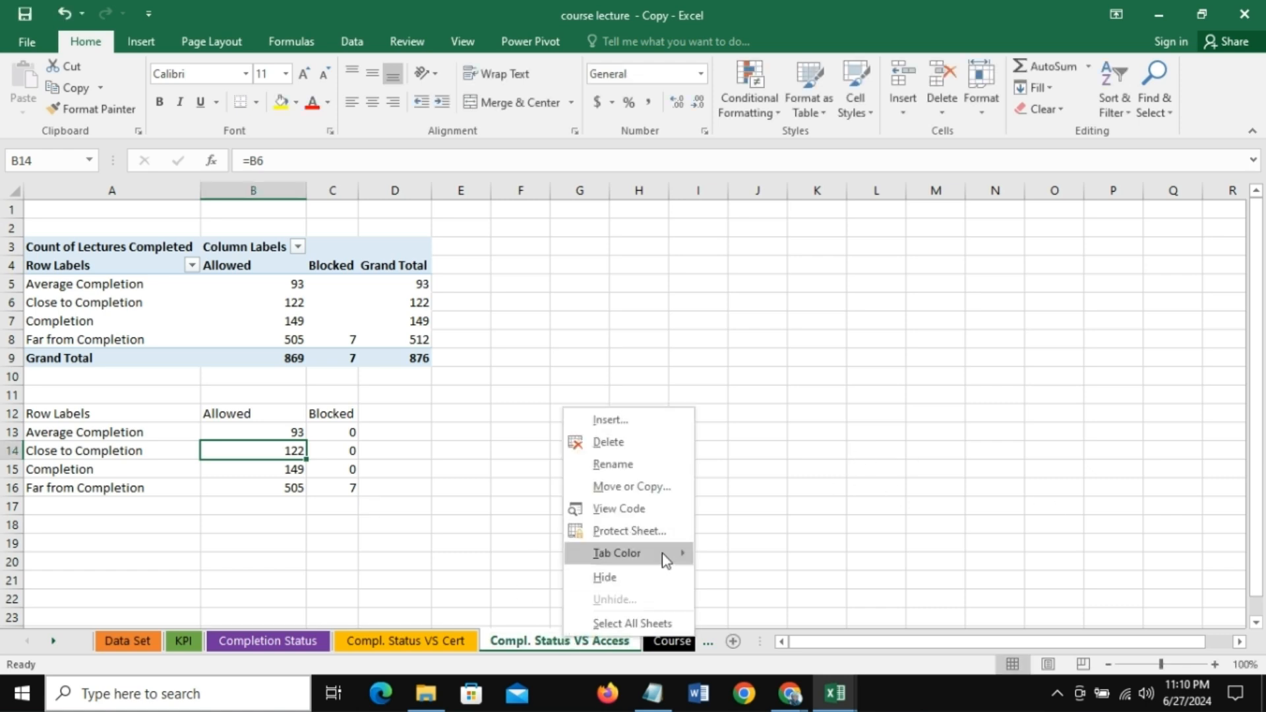
mouse_move(665, 560)
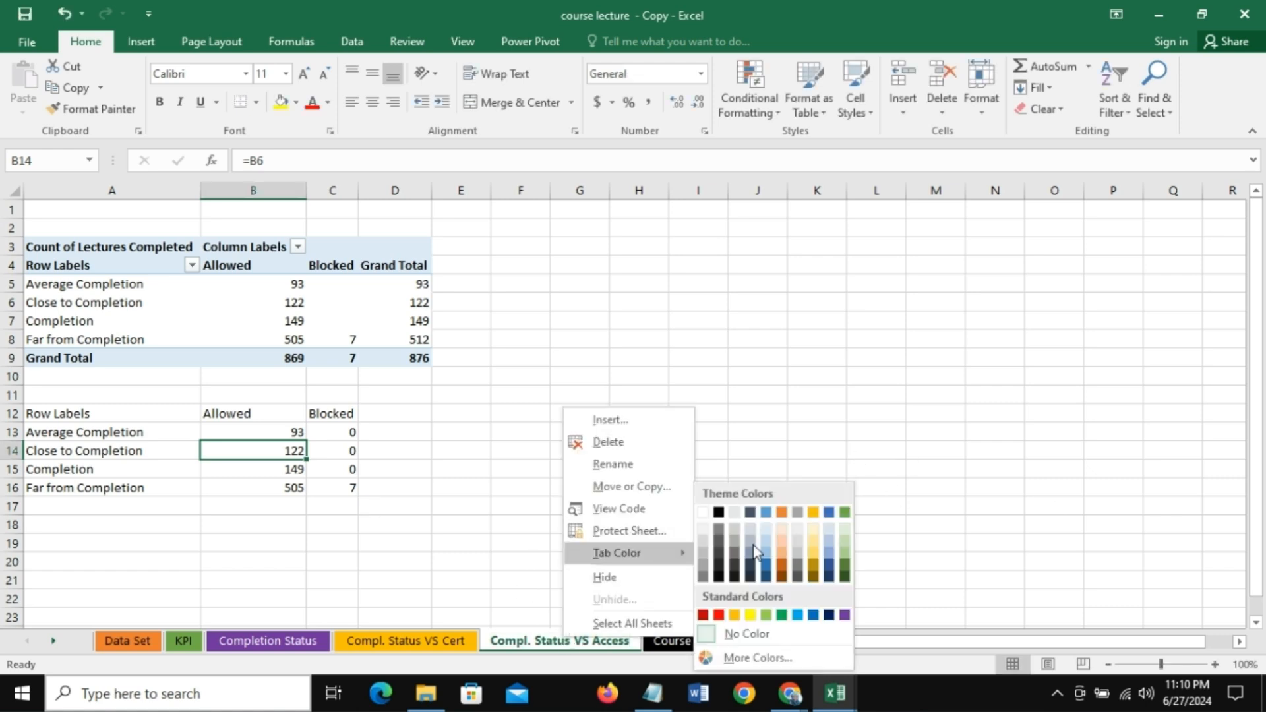
left_click(815, 578)
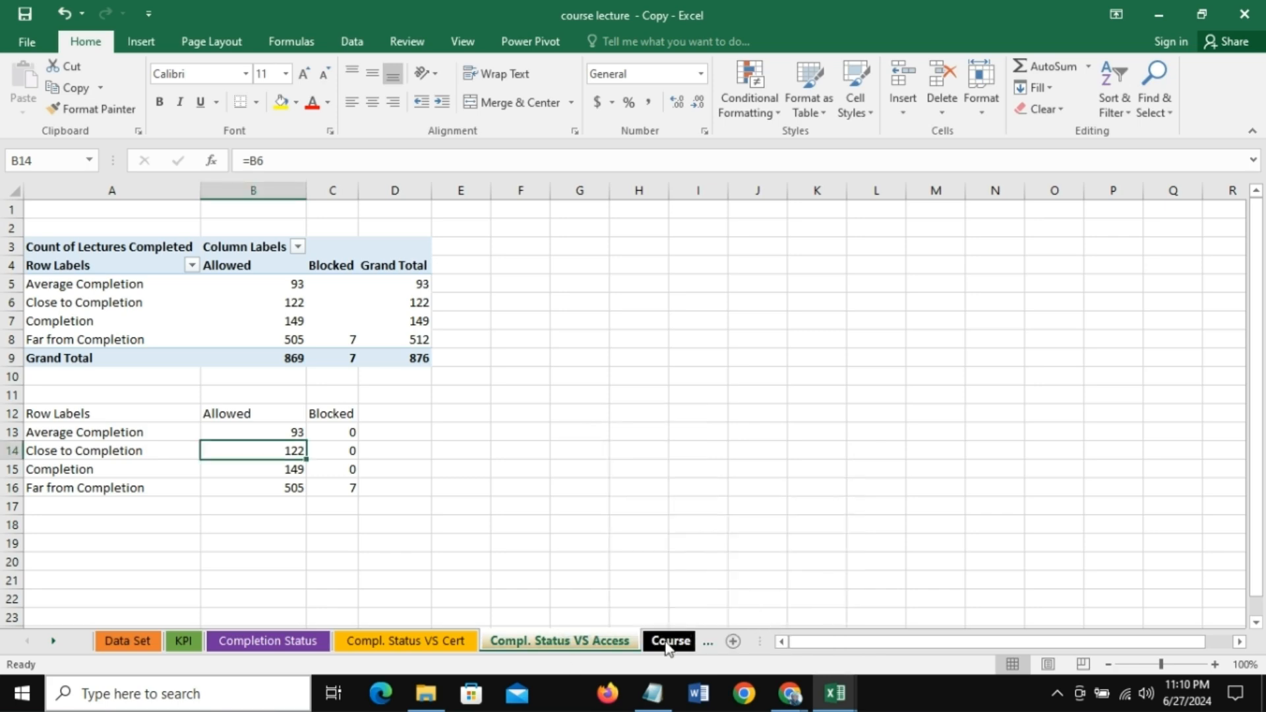
Step: Create a PivotTable from the Data_Set table in Course Dataset on a new worksheet, adding the data to the Data Model
left_click(670, 639)
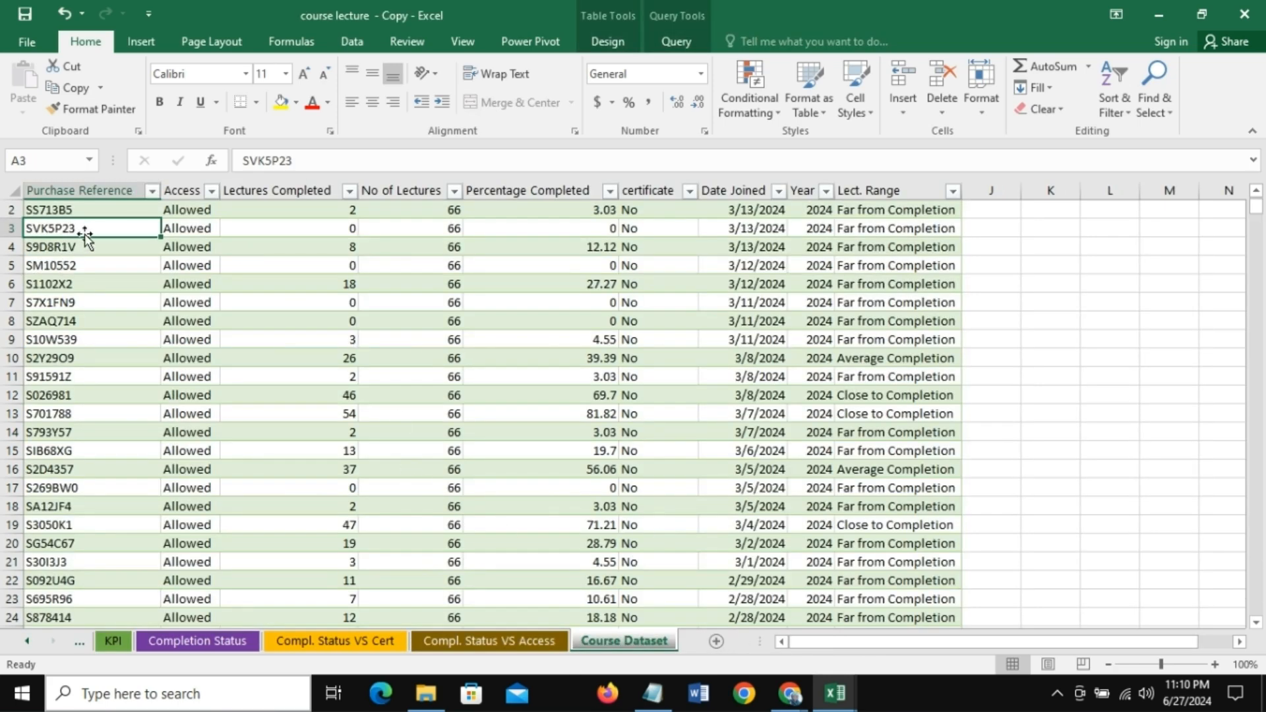
left_click(141, 41)
left_click(27, 82)
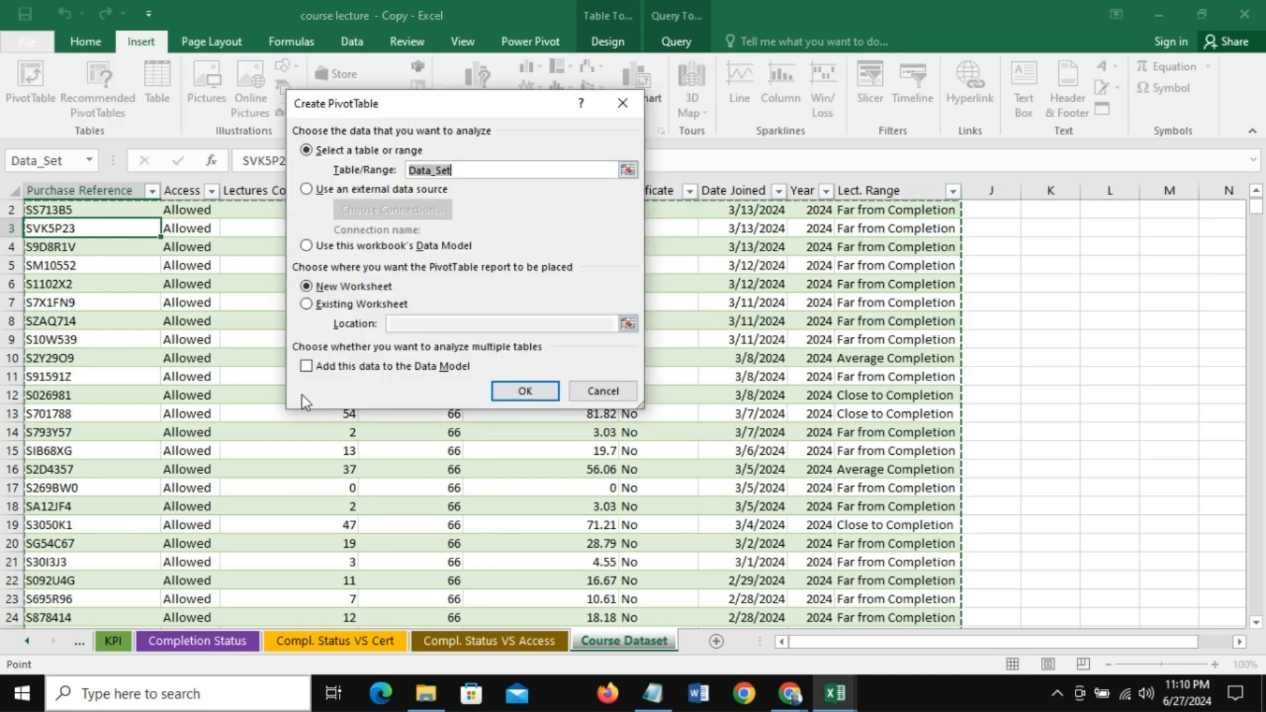
left_click(306, 366)
left_click(536, 396)
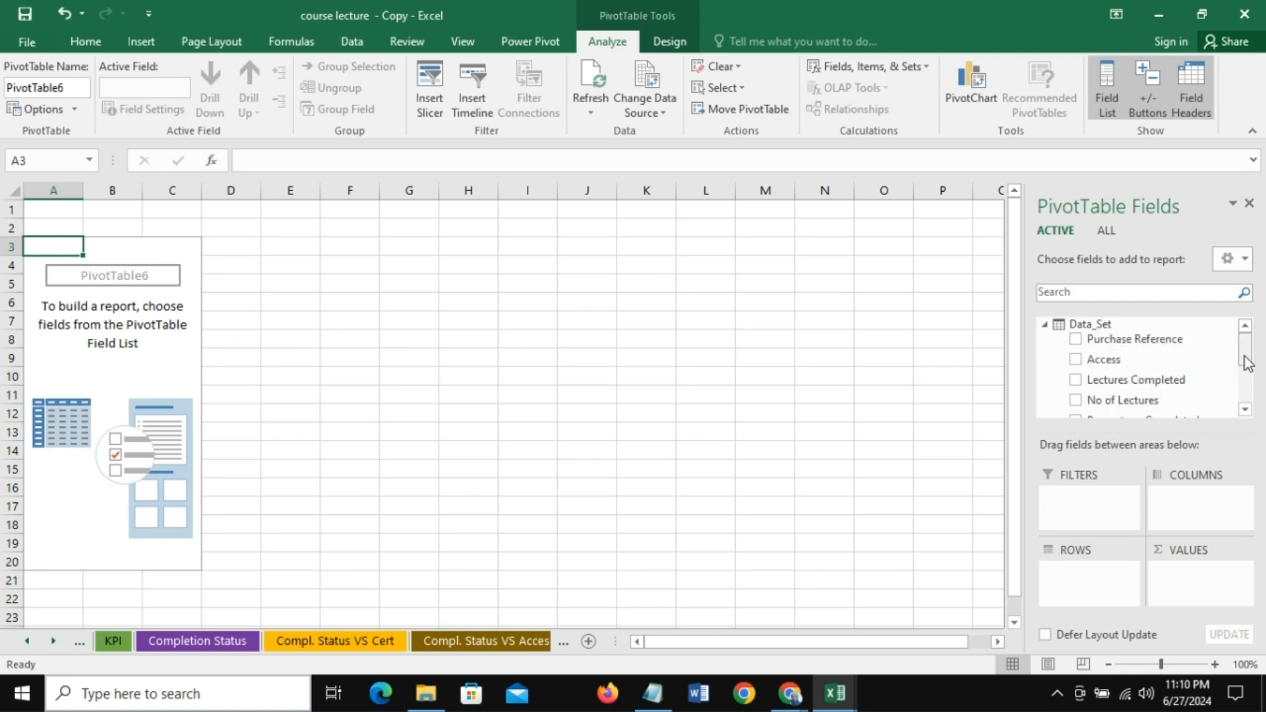
Step: Add Lectures Completed as the values and Lect. Range as the rows of the new PivotTable
left_click_drag(1164, 389, 1200, 574)
scroll(1236, 352, "down", 4)
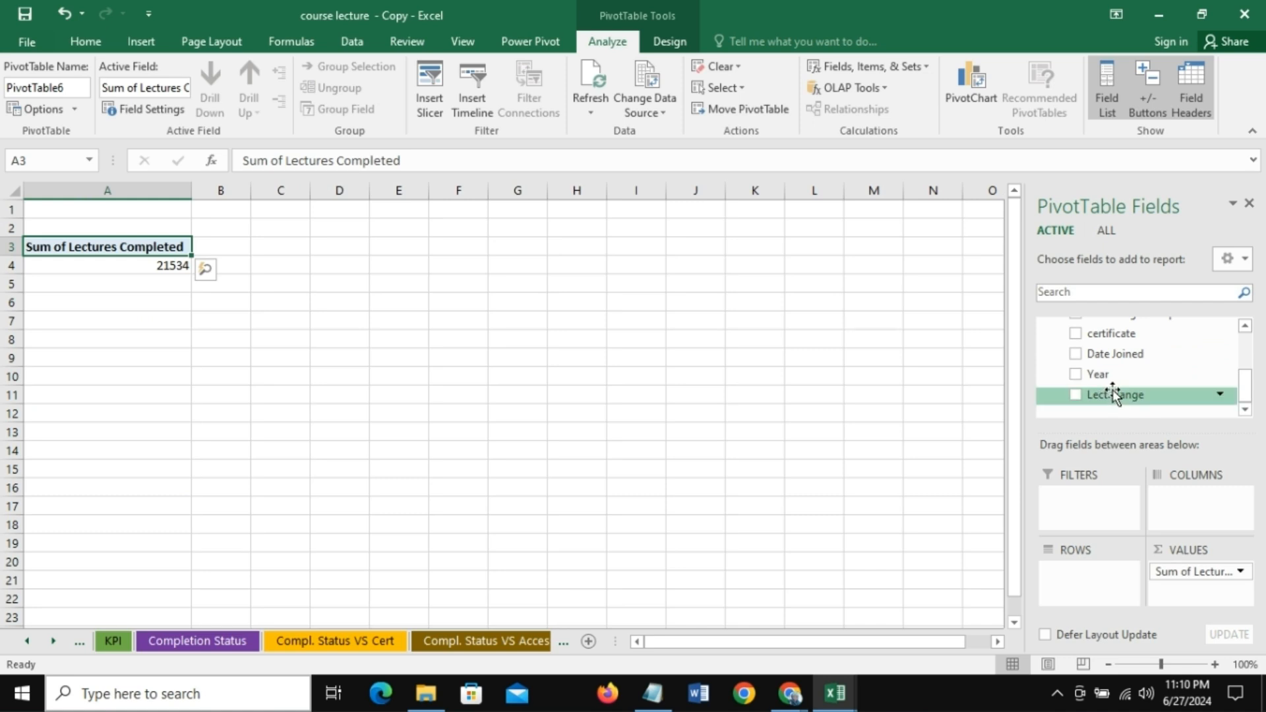
left_click_drag(1116, 395, 1091, 585)
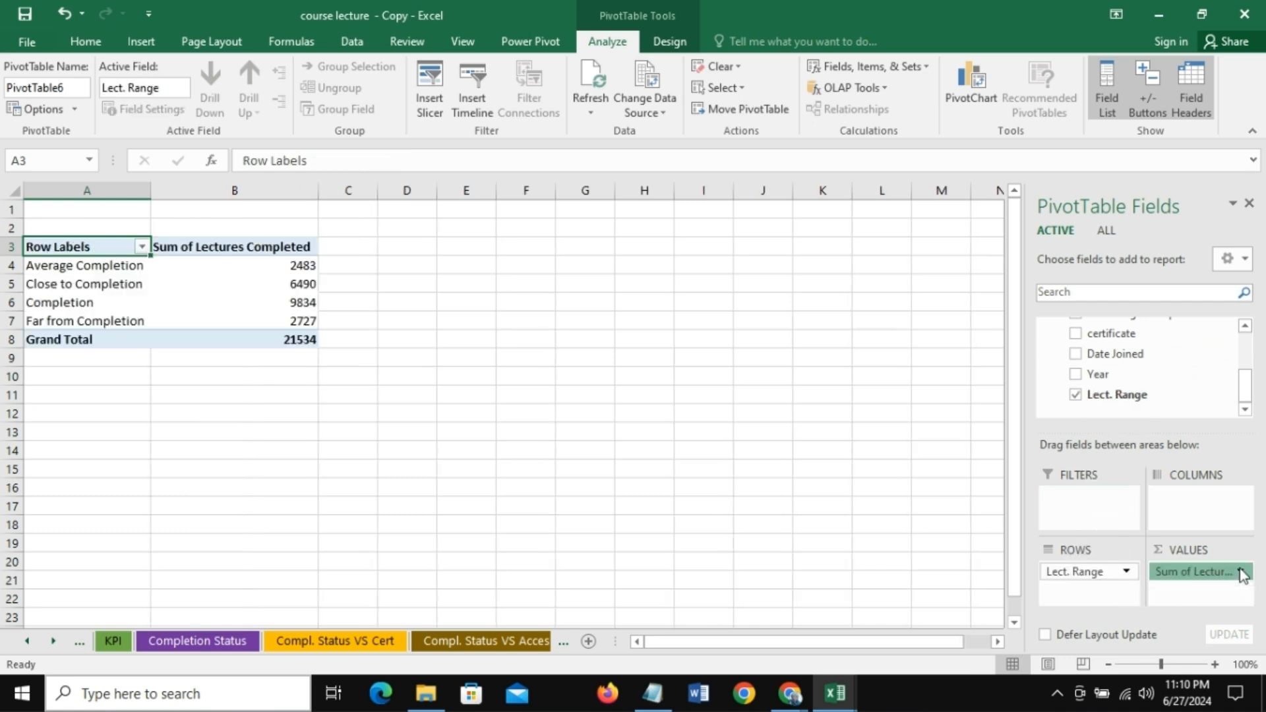
Step: Summarize the Lectures Completed value field by Count and place Year in the PivotTable's columns
left_click(1240, 571)
left_click(1162, 551)
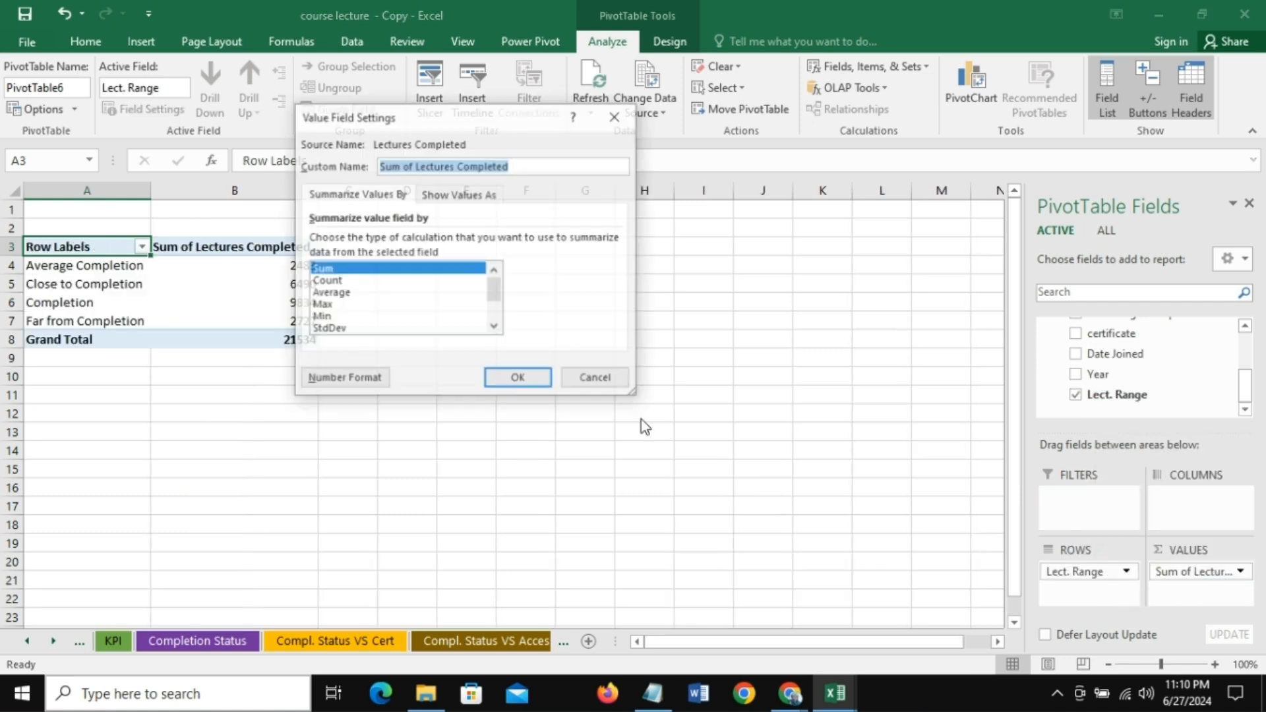
left_click(342, 283)
left_click(533, 385)
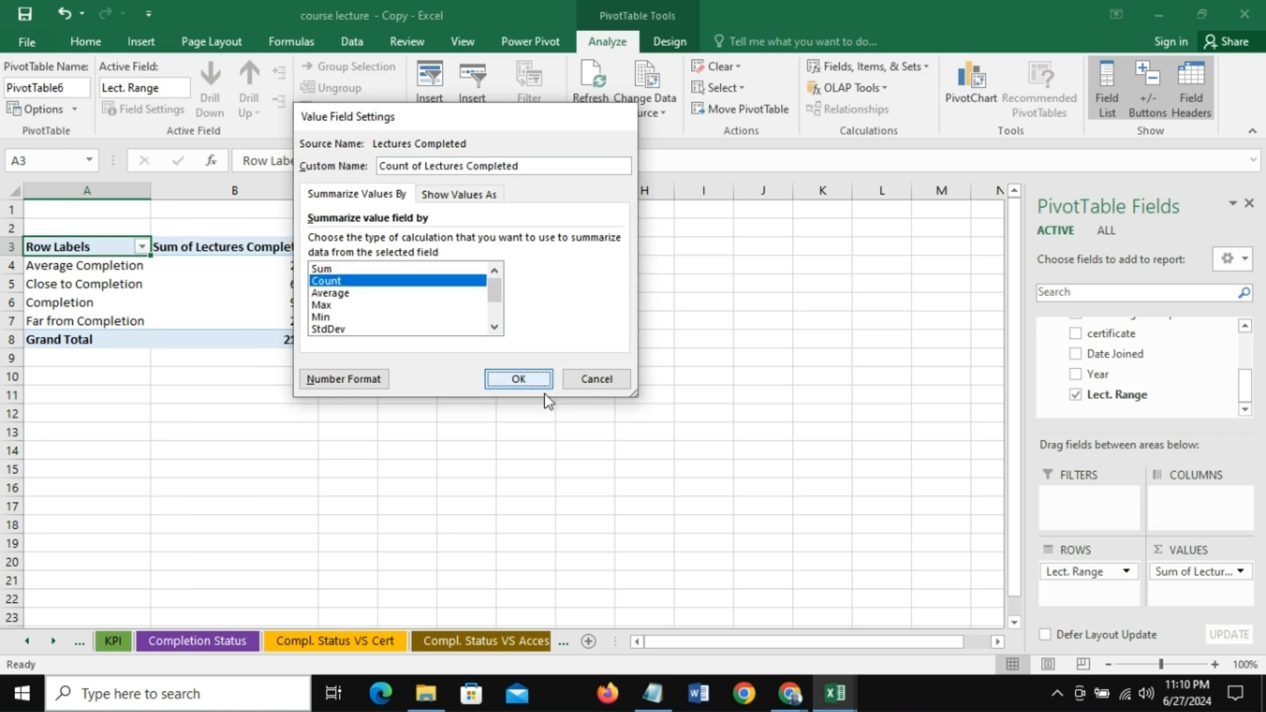
mouse_move(1247, 393)
left_mouse_down()
mouse_move(1248, 371)
mouse_move(1265, 394)
left_mouse_up()
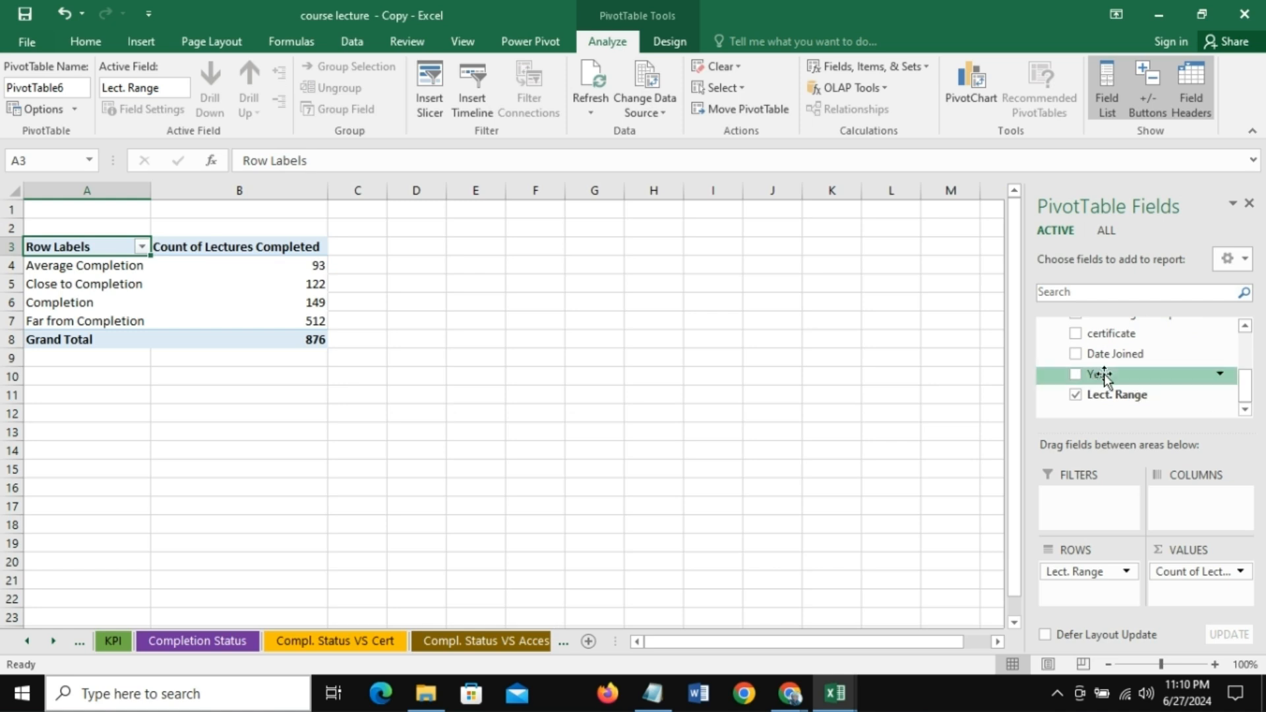
left_click_drag(1100, 374, 1184, 509)
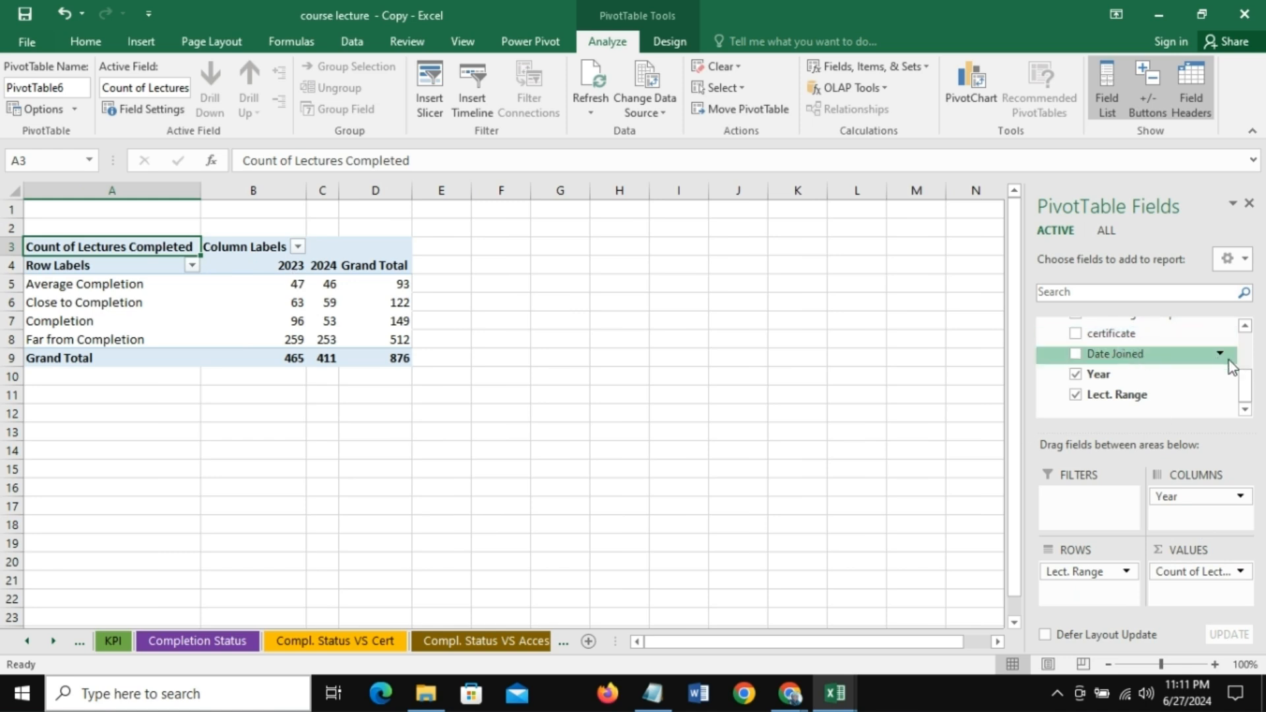
mouse_move(1245, 396)
left_mouse_down()
mouse_move(1246, 384)
mouse_move(1245, 397)
left_mouse_up()
left_click(1221, 354)
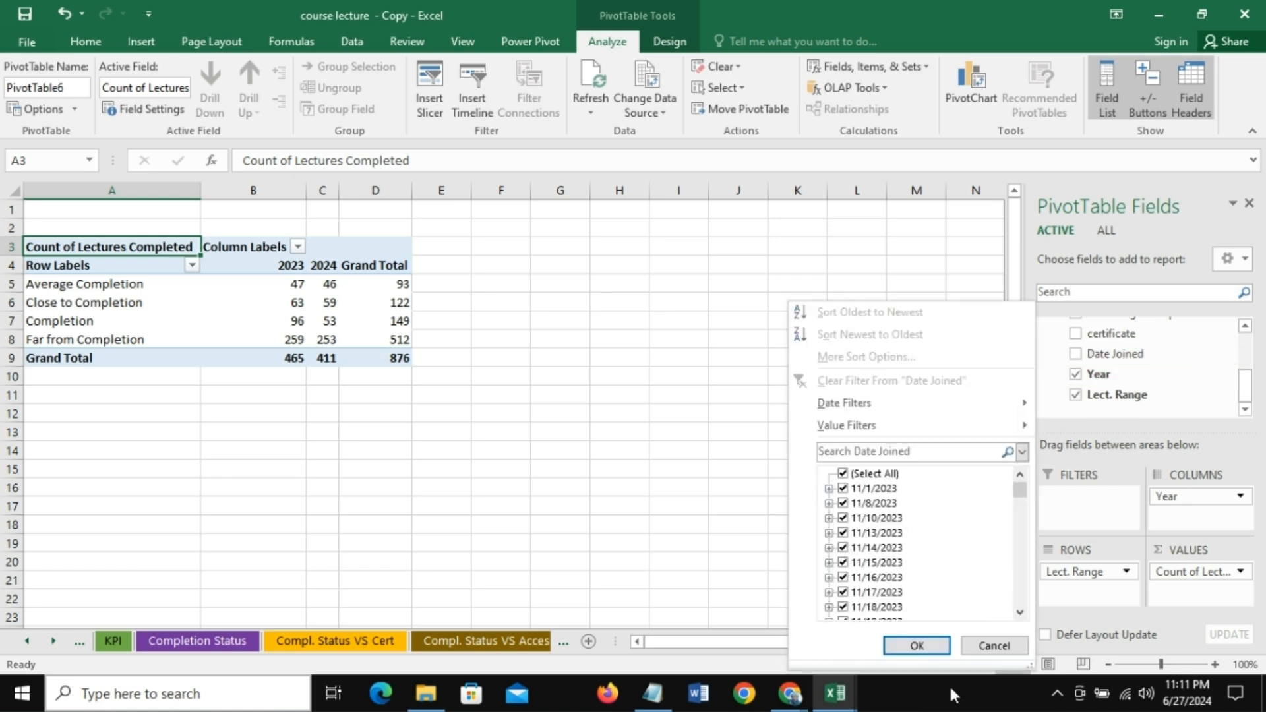
left_click(994, 647)
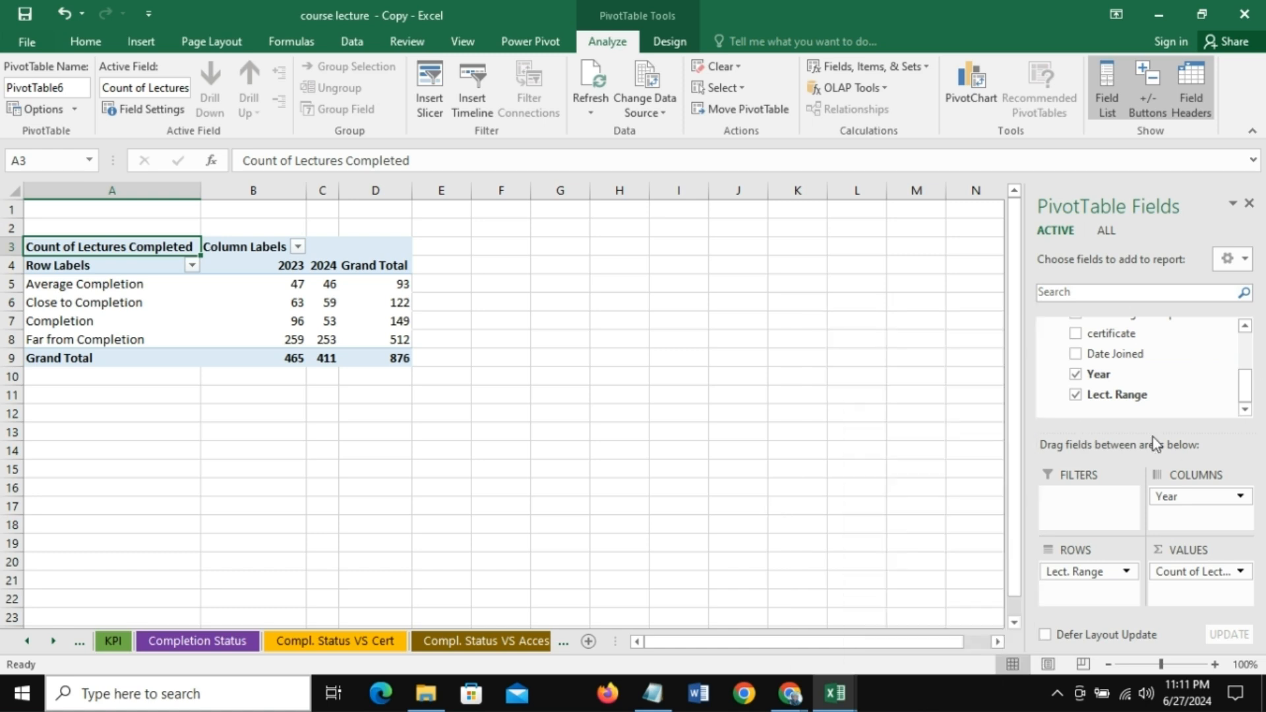
left_click_drag(1247, 398, 1233, 426)
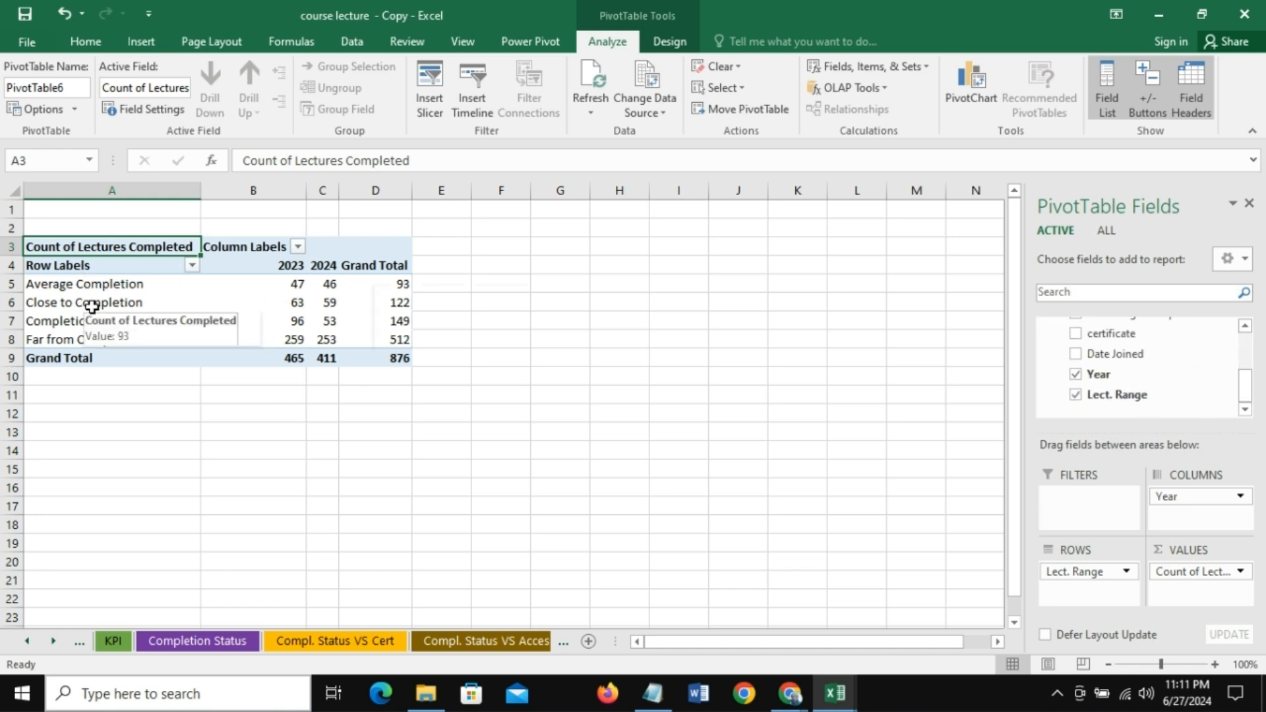
Step: Enter =A4 in cell A12, fill the formula across A12:C16 to mirror the PivotTable without grand totals, and widen column C
left_click(81, 265)
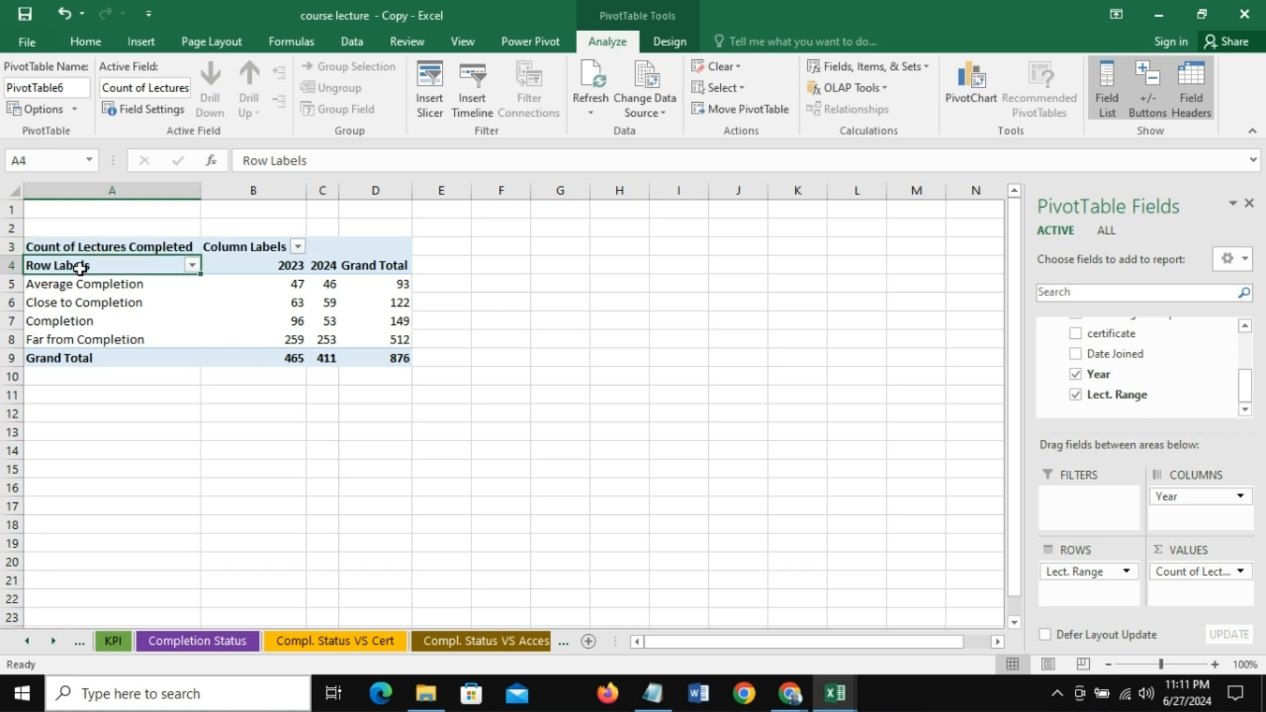
left_click(76, 414)
type("=")
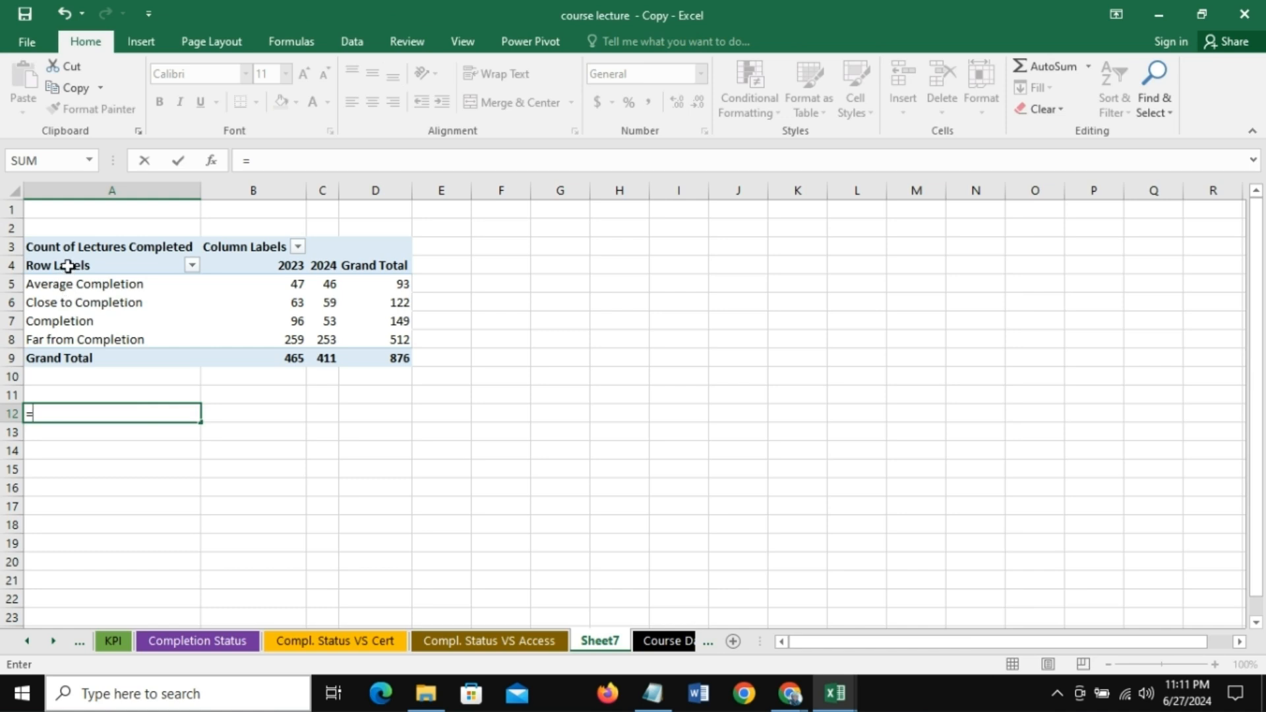
left_click(68, 265)
key("Return")
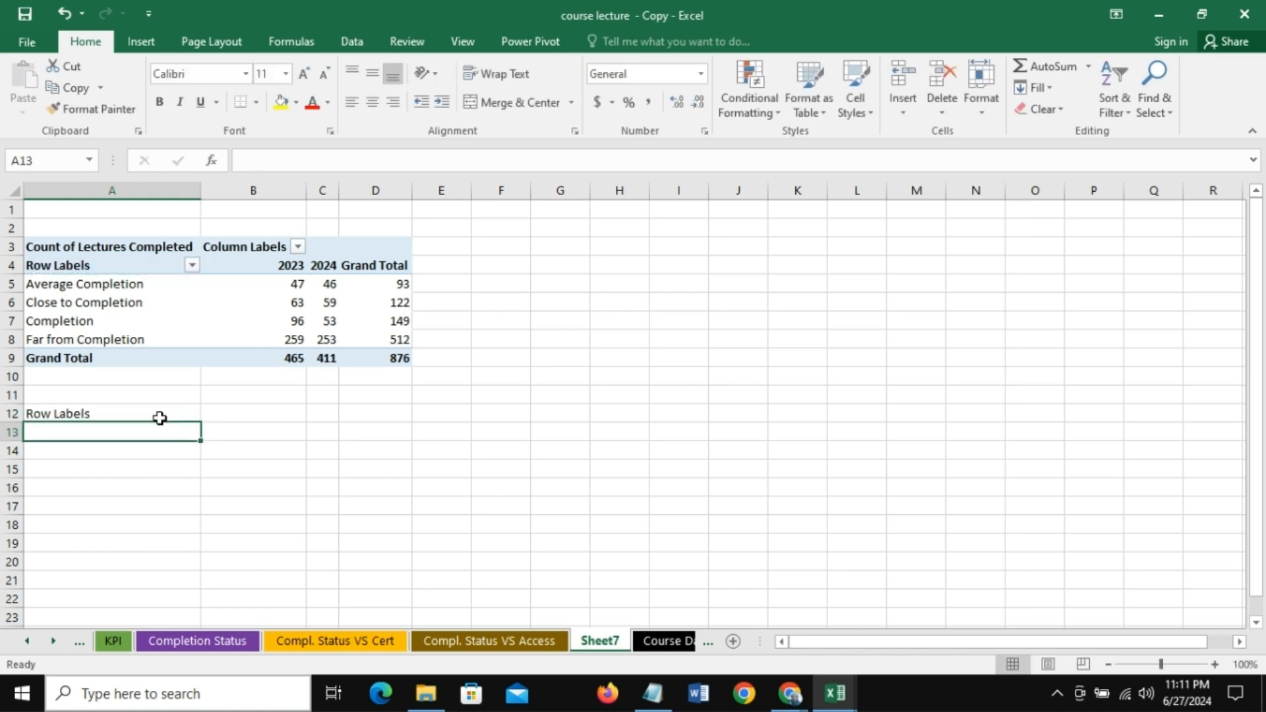
left_click(160, 416)
left_click_drag(201, 425, 351, 497)
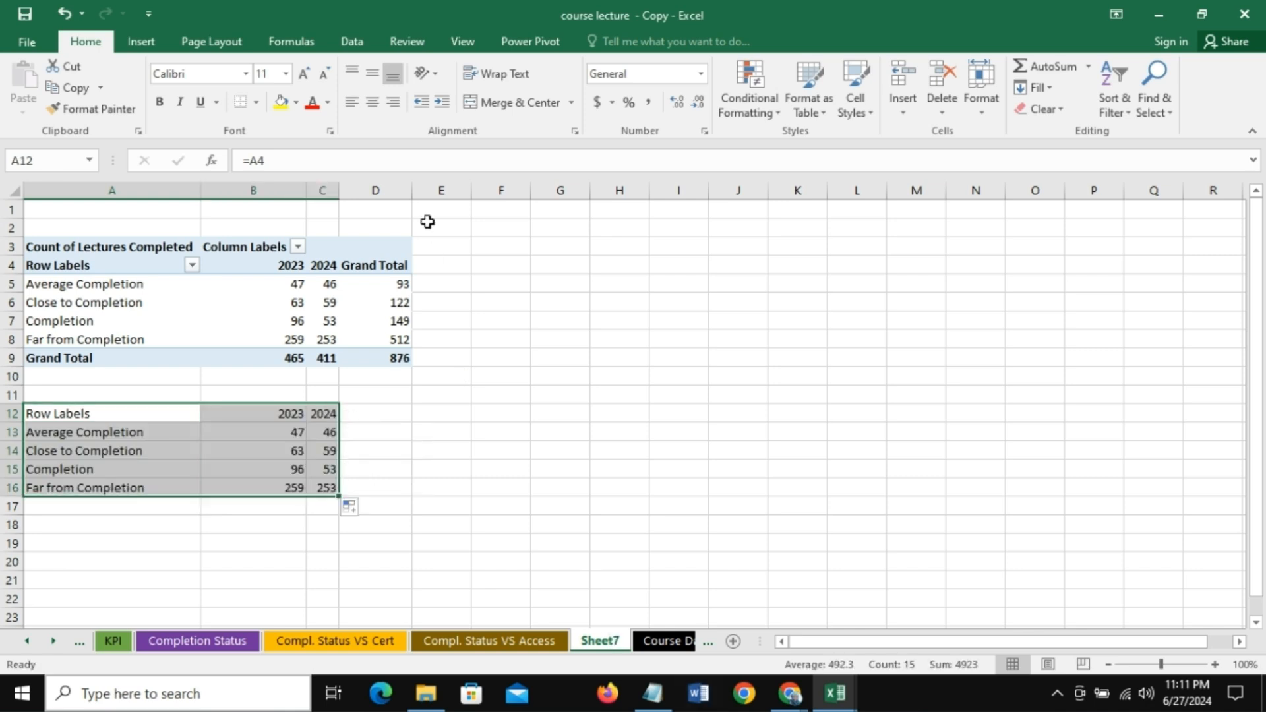
left_click_drag(337, 191, 374, 190)
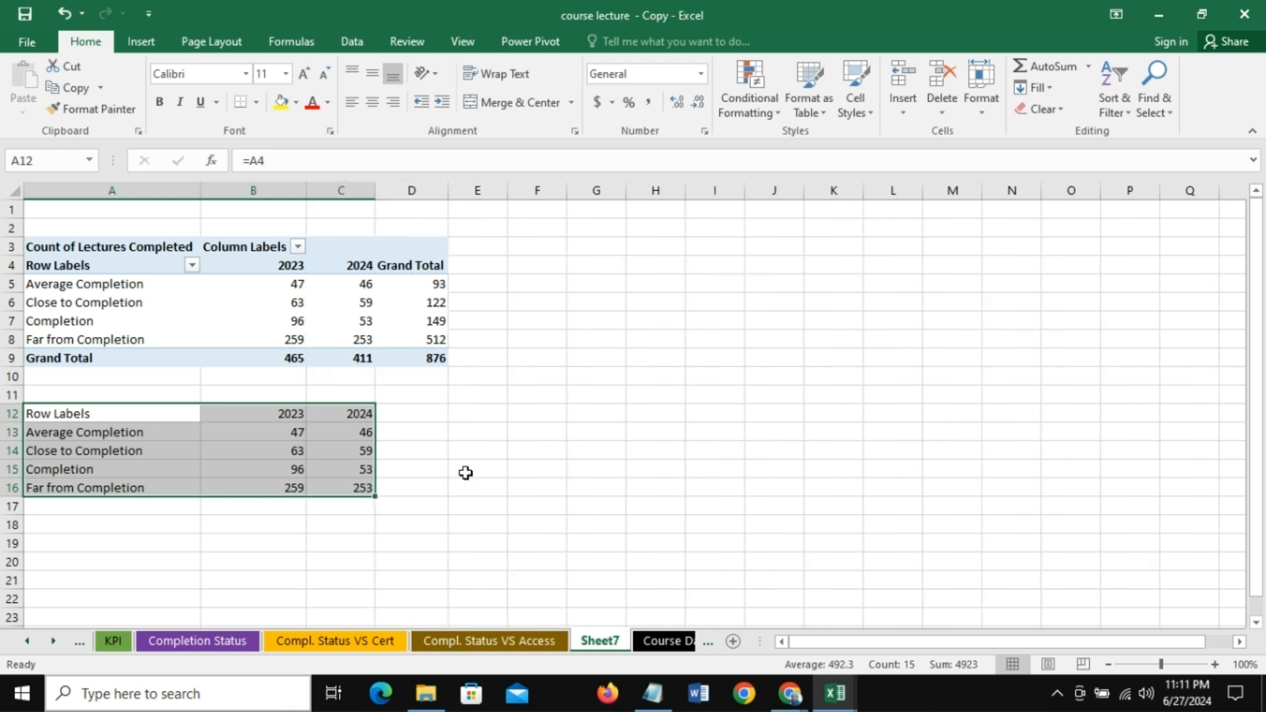
left_click(303, 562)
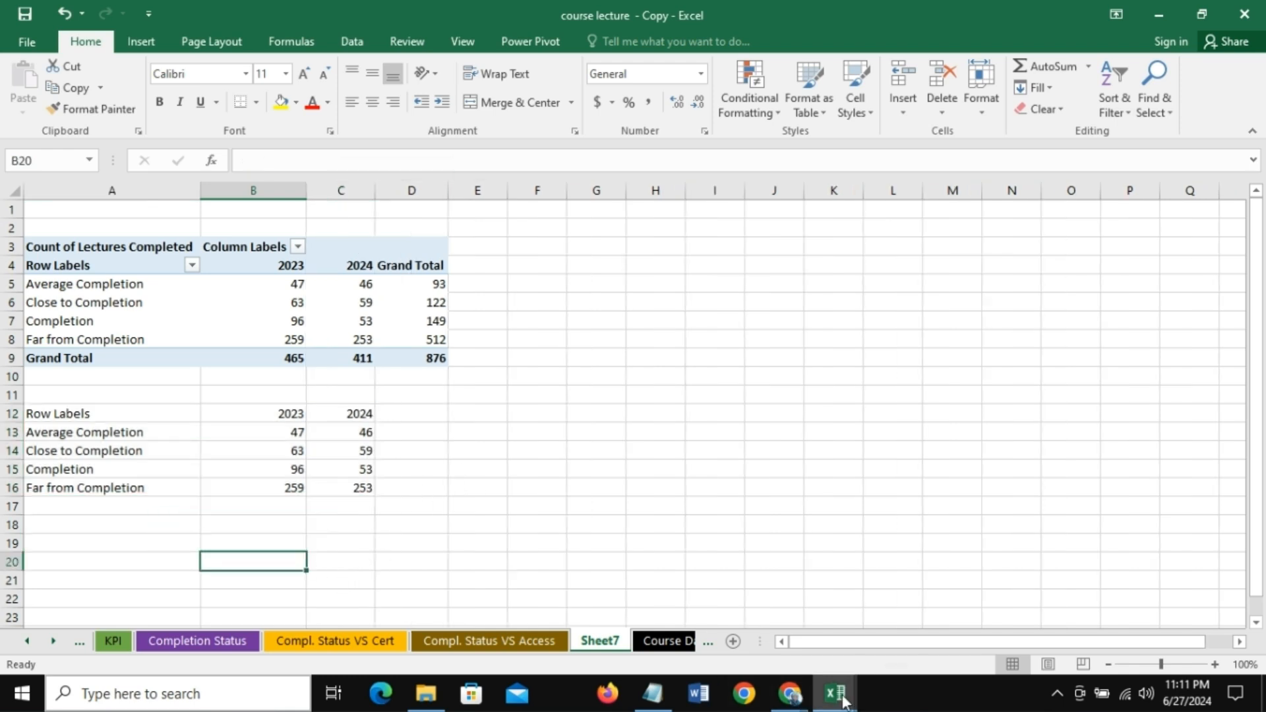
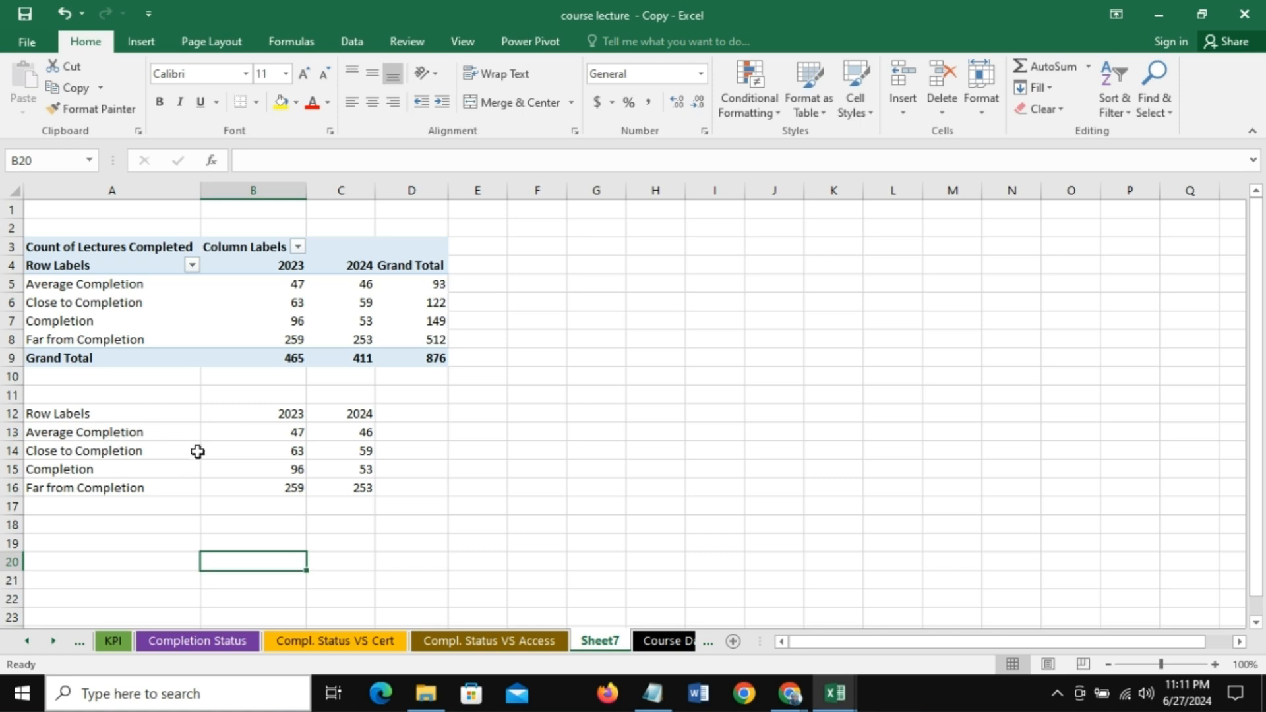
Step: Rename Sheet7 as "Compl. Status VS Date"
double_click(604, 643)
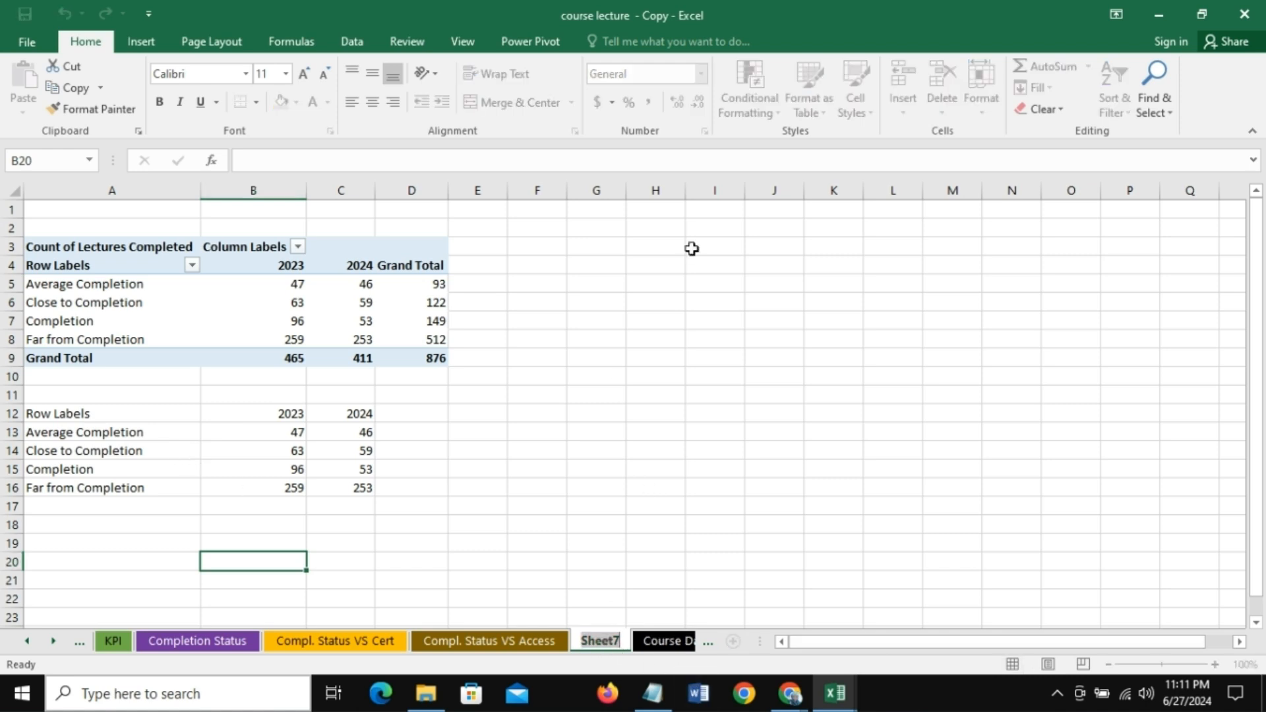
type("Compl")
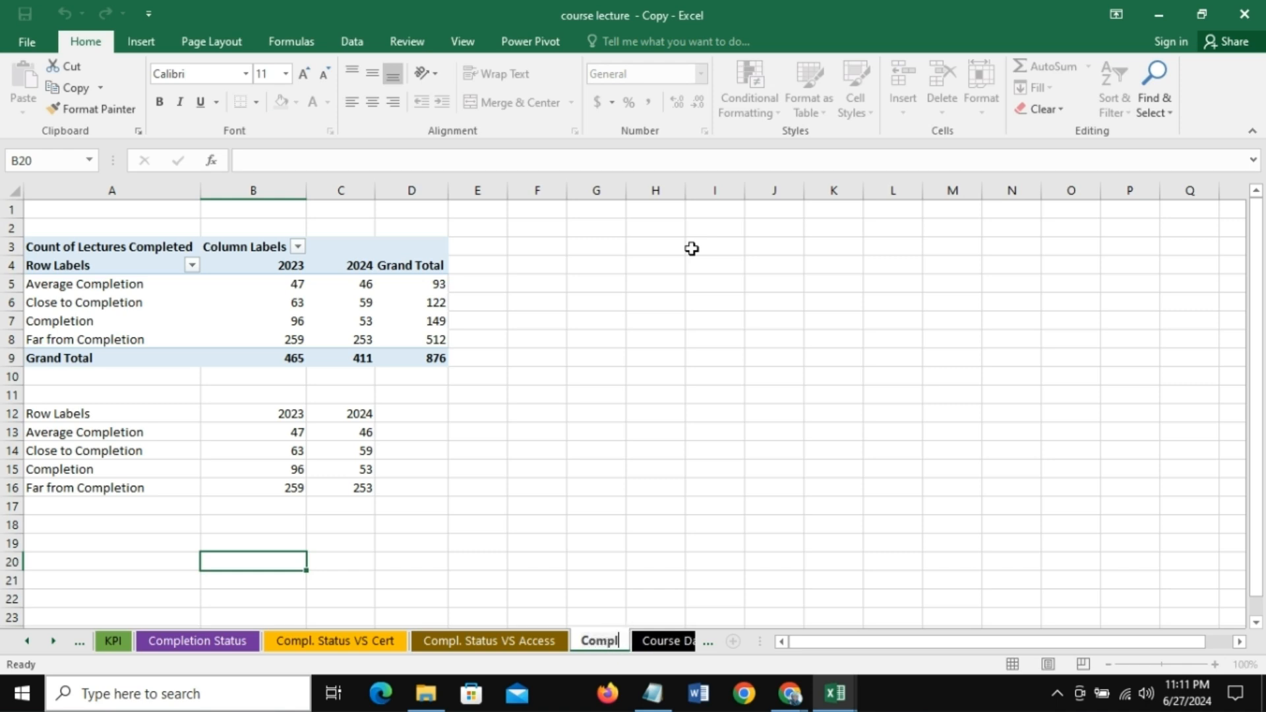
type(". Sta")
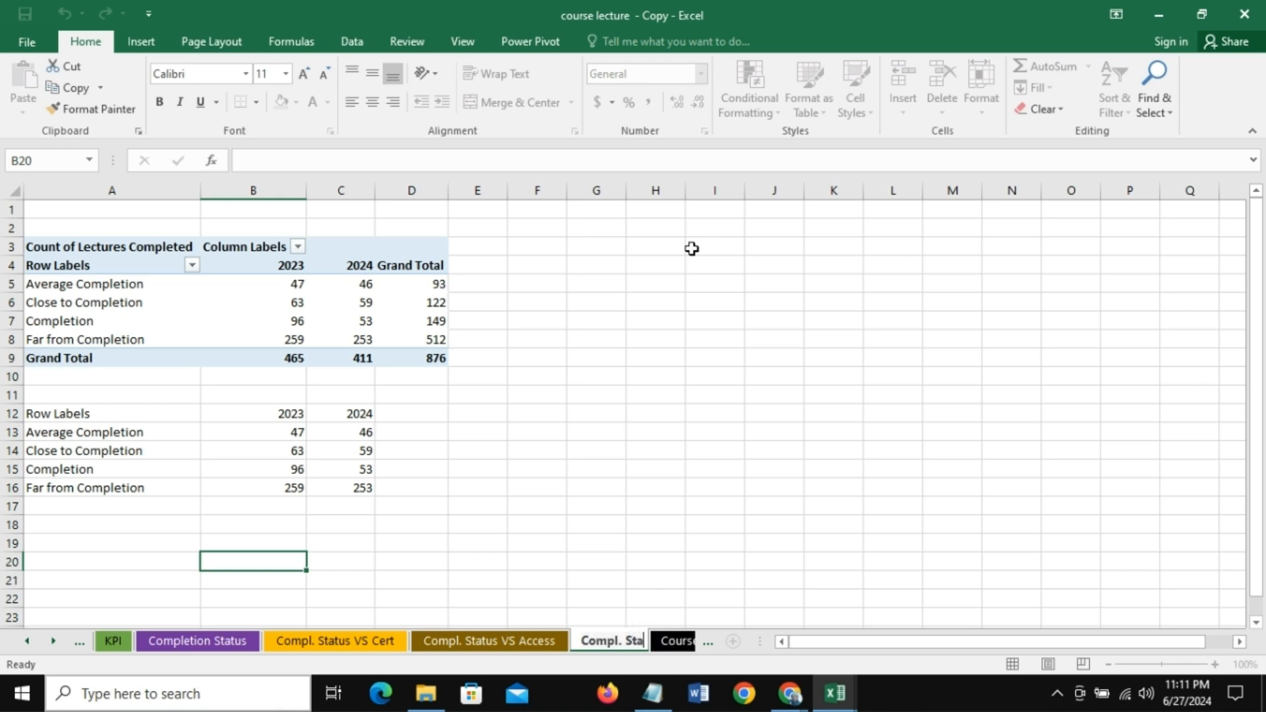
type("tus")
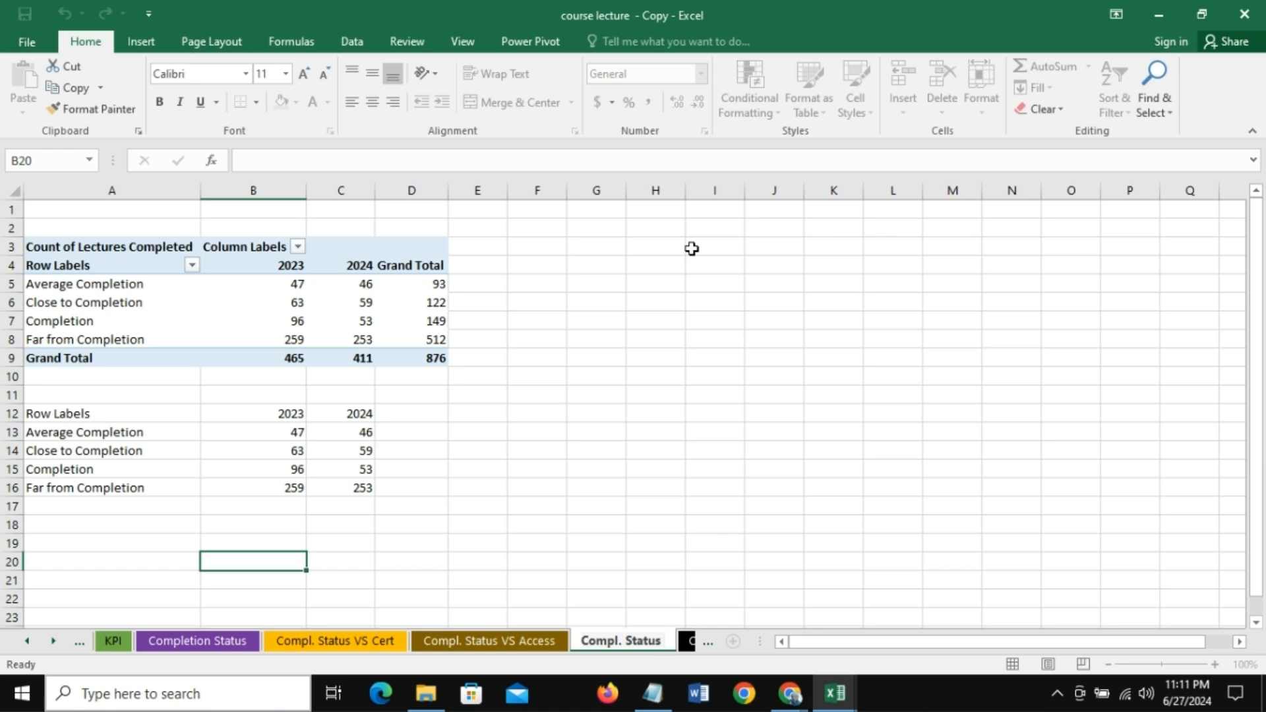
type(" VS Date")
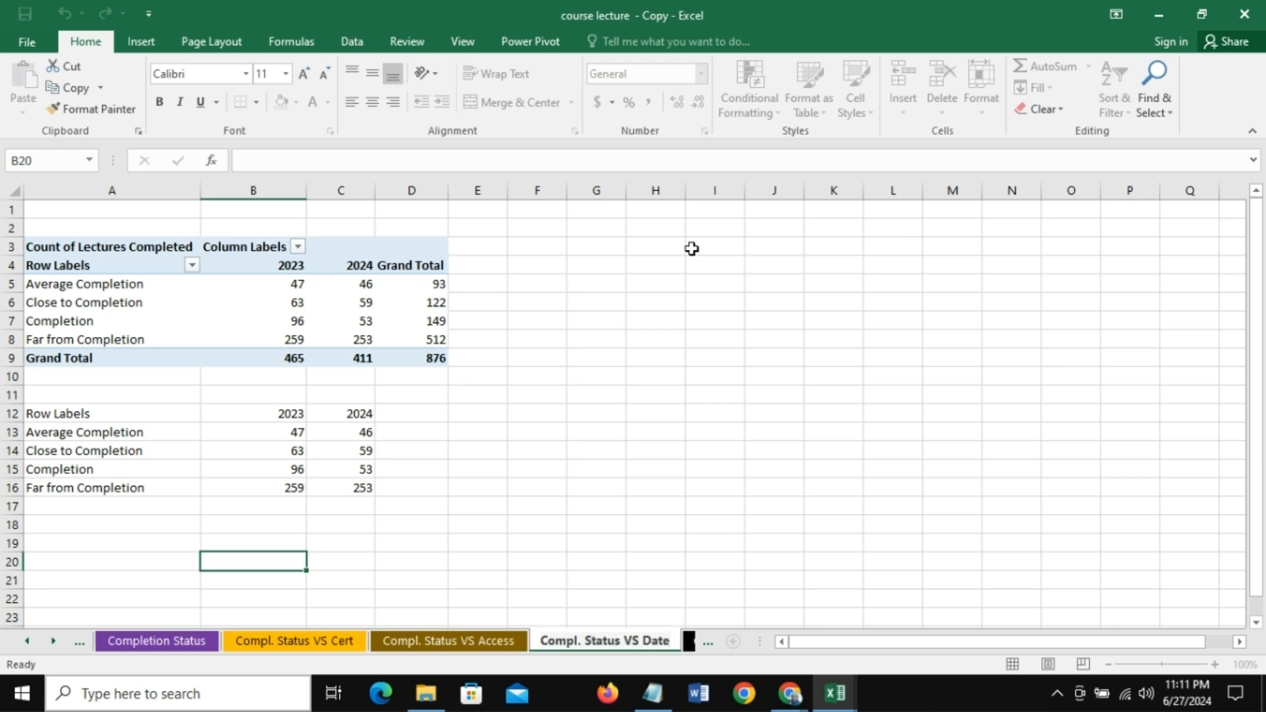
key("Return")
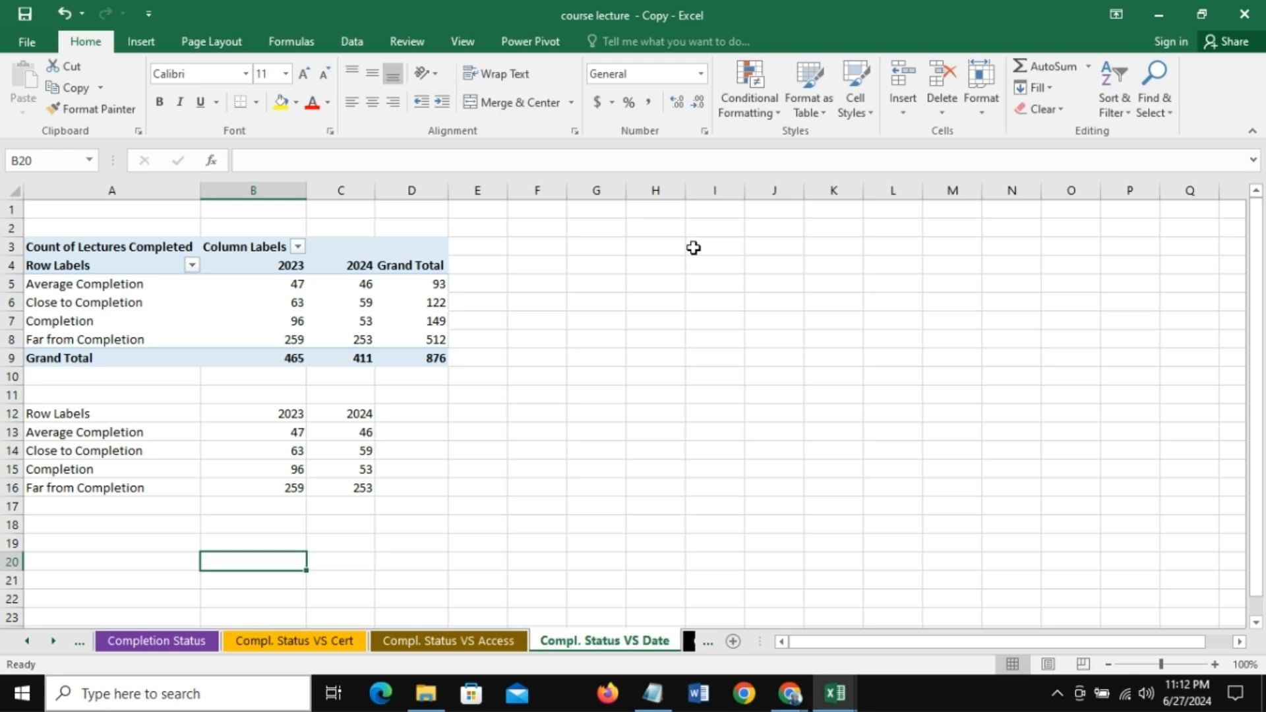
Step: Colour the Compl. Status VS Date sheet tab dark blue
right_click(621, 646)
mouse_move(738, 569)
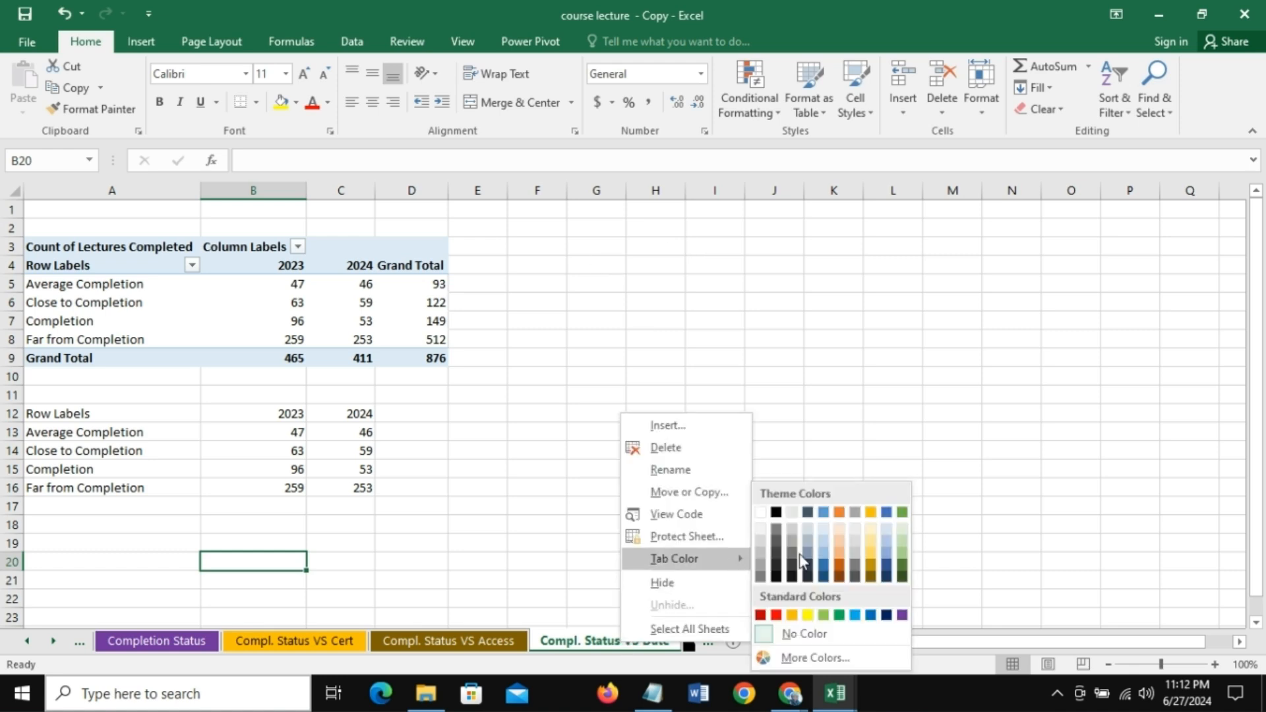
left_click(824, 577)
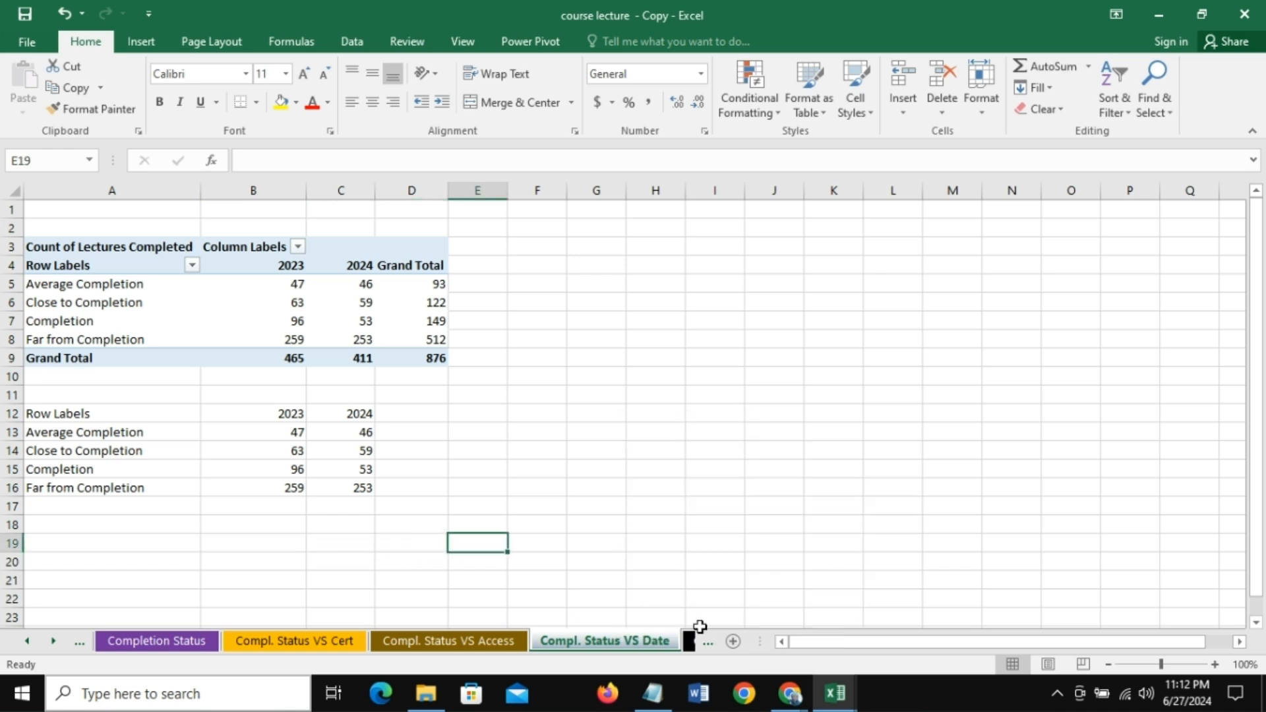
Step: Review the Course Dataset, Compl. Status VS Cert and Compl. Status VS Access sheets, examining the PivotTables and their mirrored ranges
left_click(494, 643)
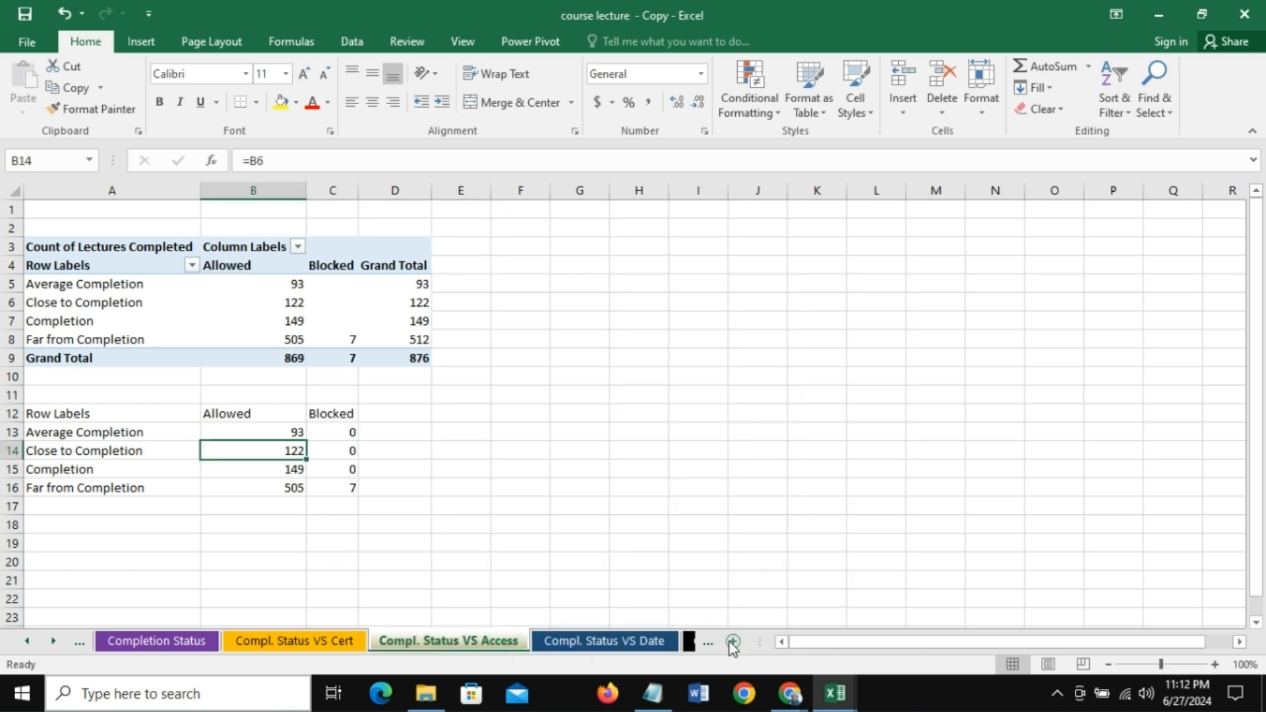
left_click(689, 644)
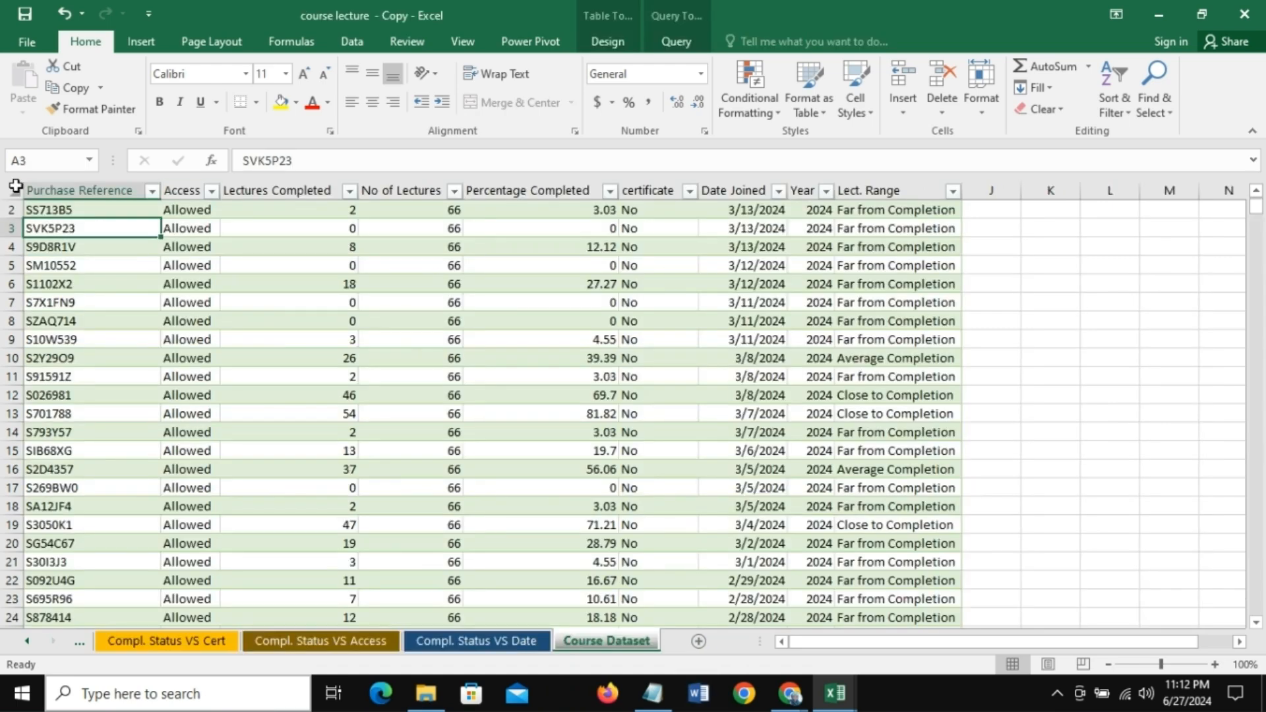
left_click(203, 643)
left_click(98, 418)
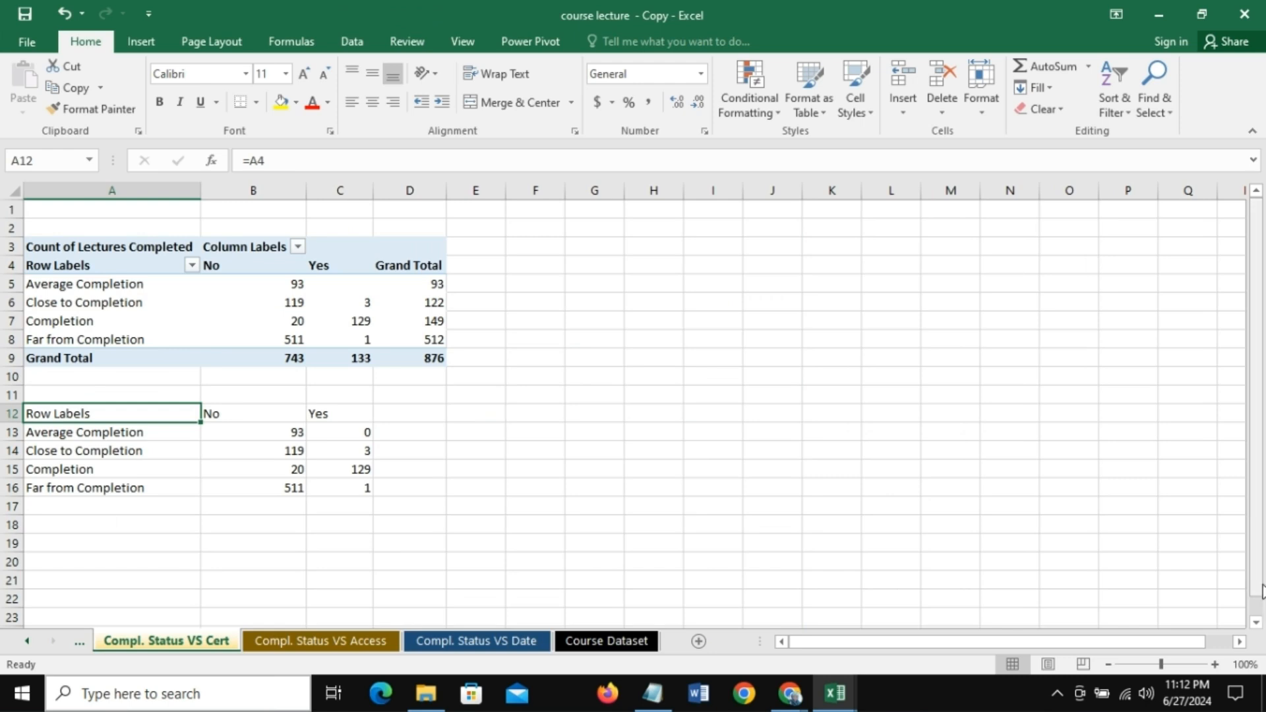
left_click(1257, 620)
scroll(1260, 527, "up", 1)
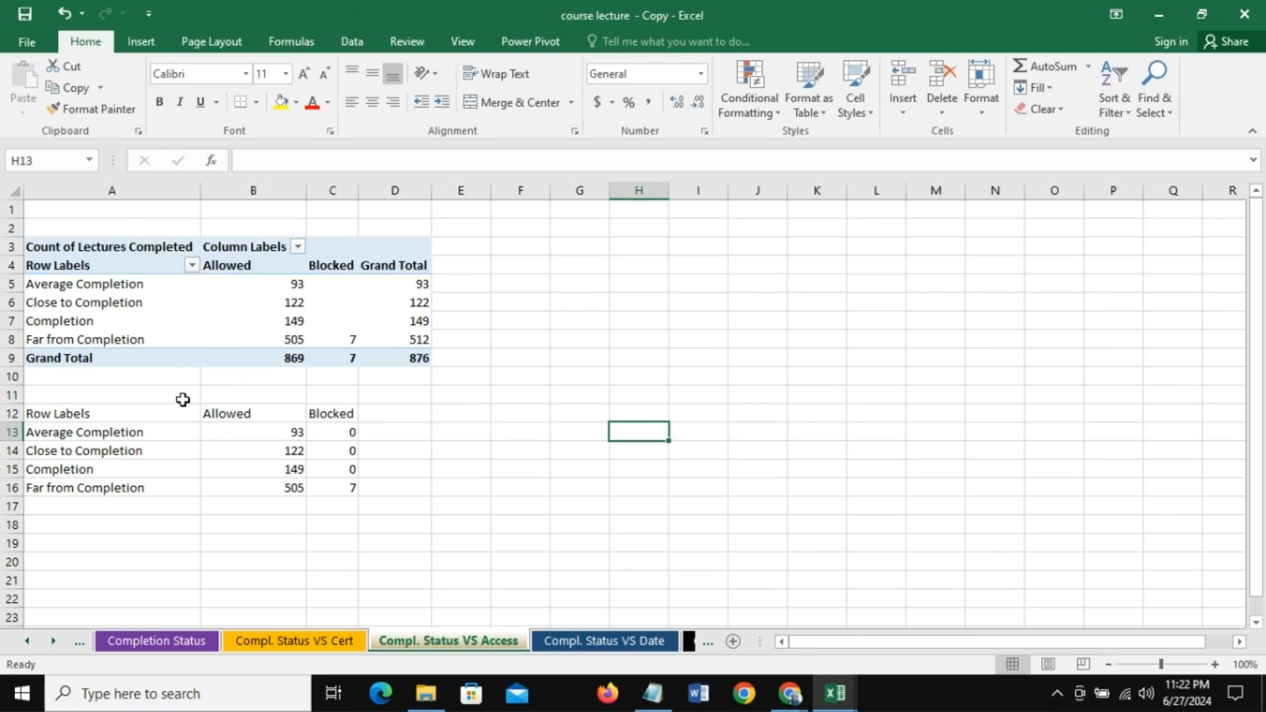
left_click(243, 303)
left_click(98, 284)
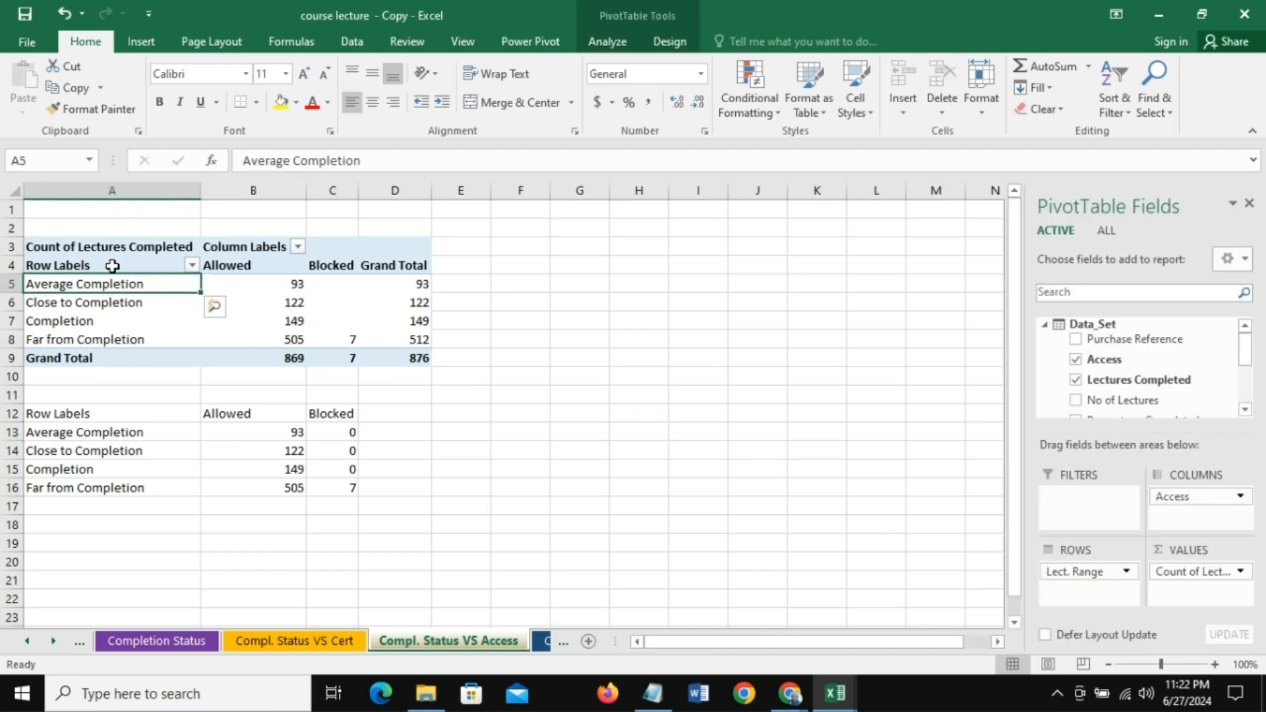
Step: Rearrange the Compl. Status VS Access PivotTable by removing Lect. Range, placing Access in the rows and Year in the columns
left_click_drag(1091, 571, 1012, 517)
left_click_drag(1111, 359, 1082, 576)
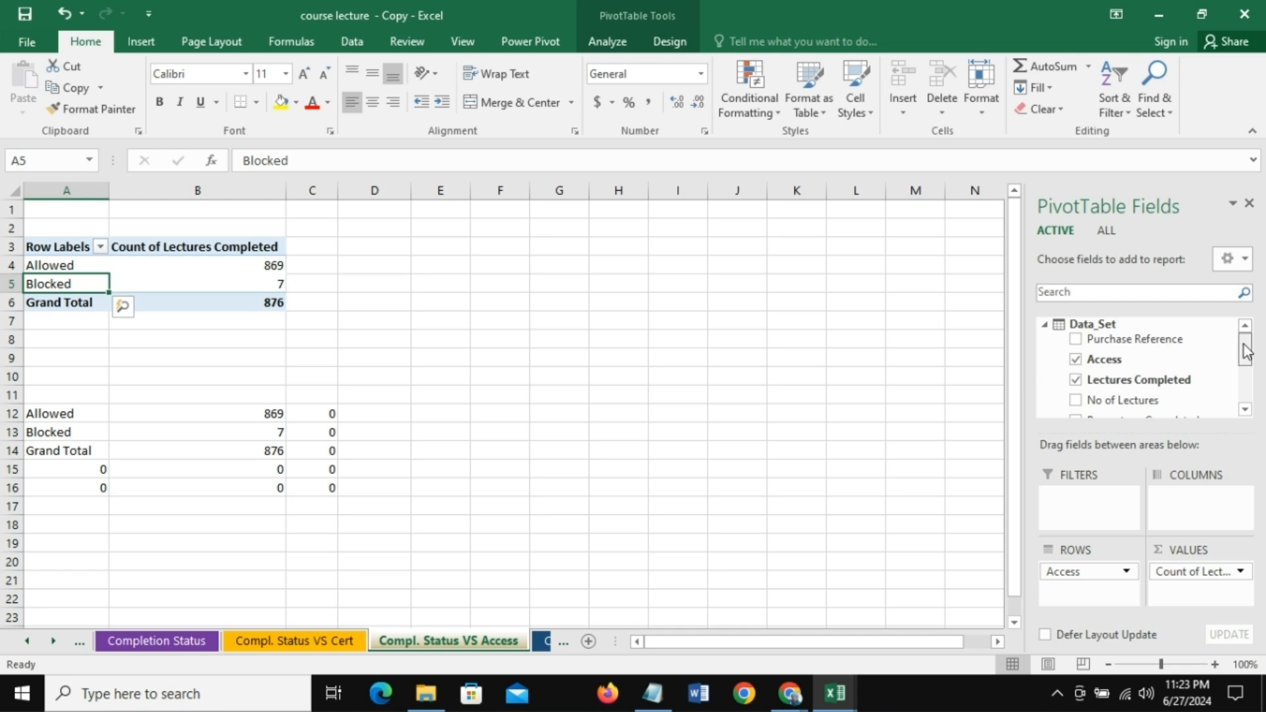
left_click_drag(1245, 352, 1249, 384)
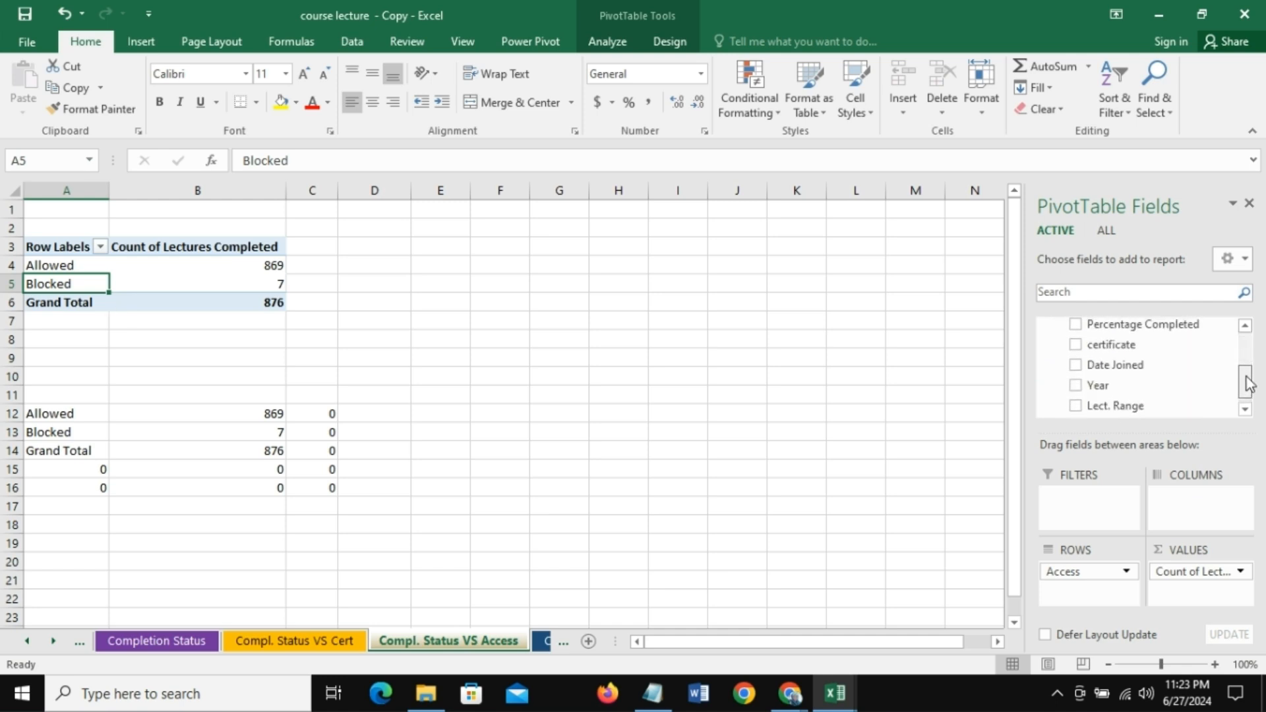
left_click_drag(1136, 389, 1206, 516)
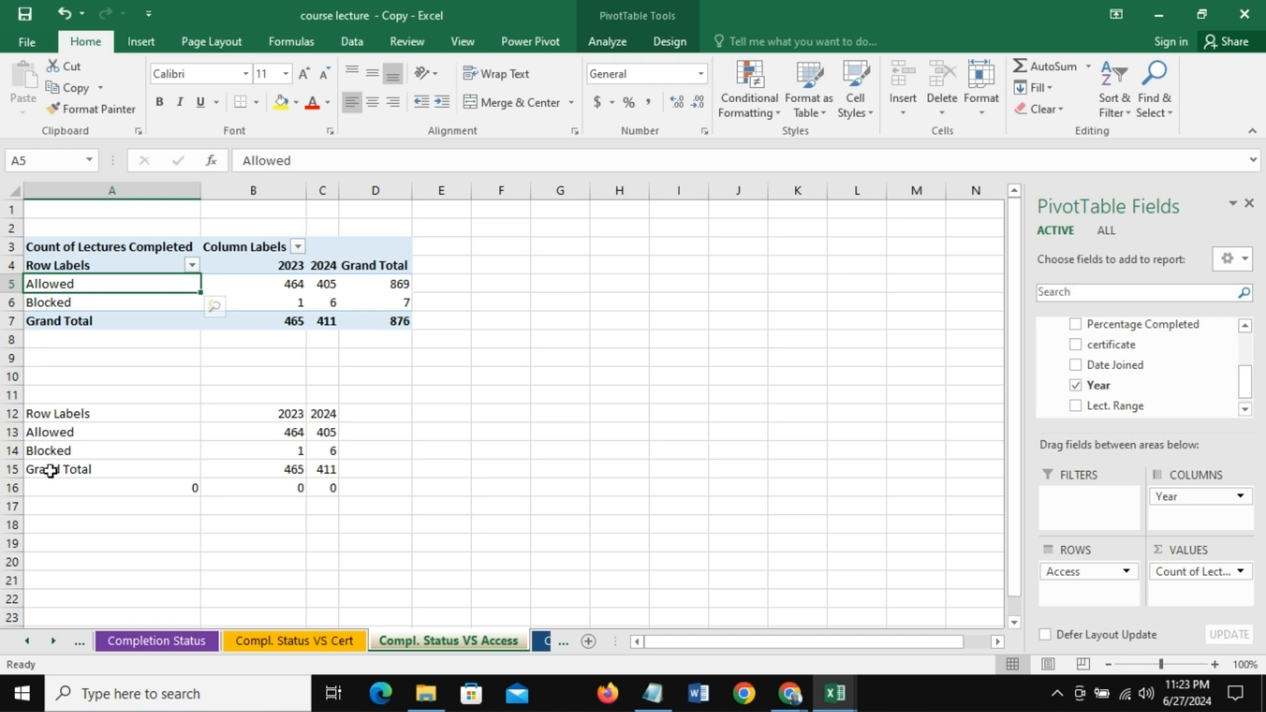
Step: Clear the leftover Grand Total and zero rows, A15:C16, from the mirrored range below the PivotTable
left_click_drag(36, 414, 276, 486)
left_click(194, 492)
left_click_drag(99, 473, 325, 484)
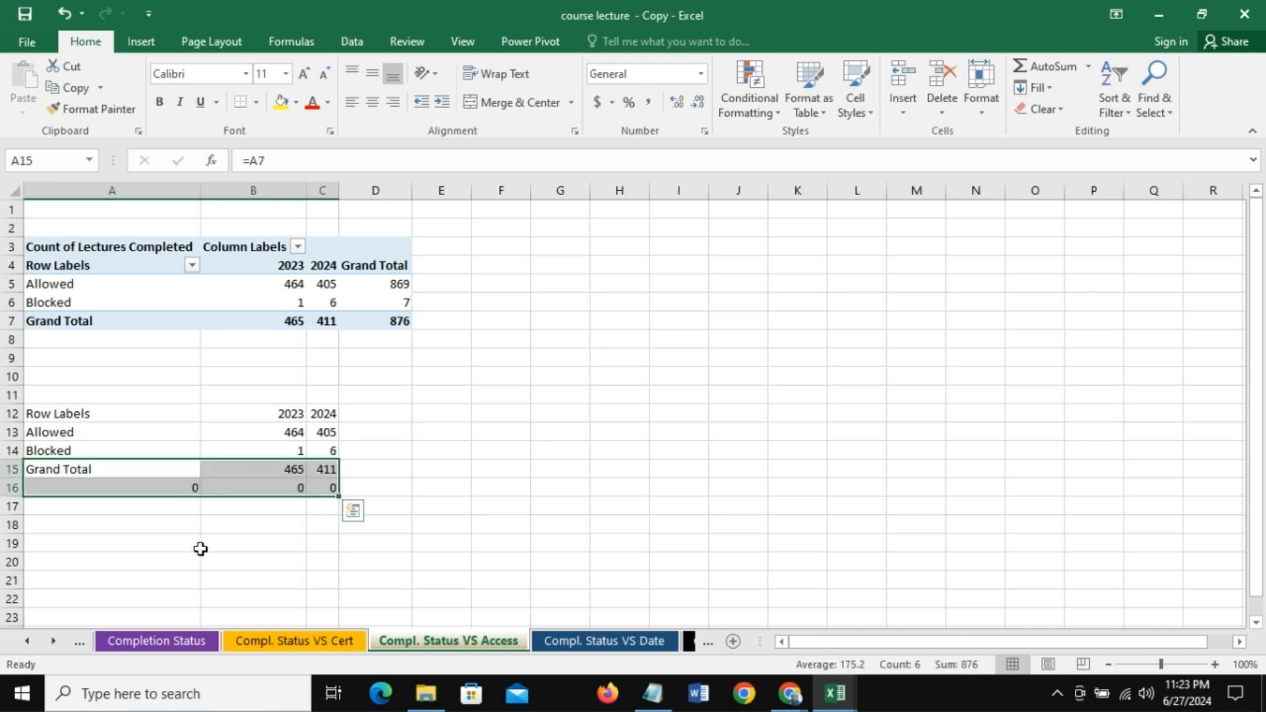
key("Delete")
left_click(294, 472)
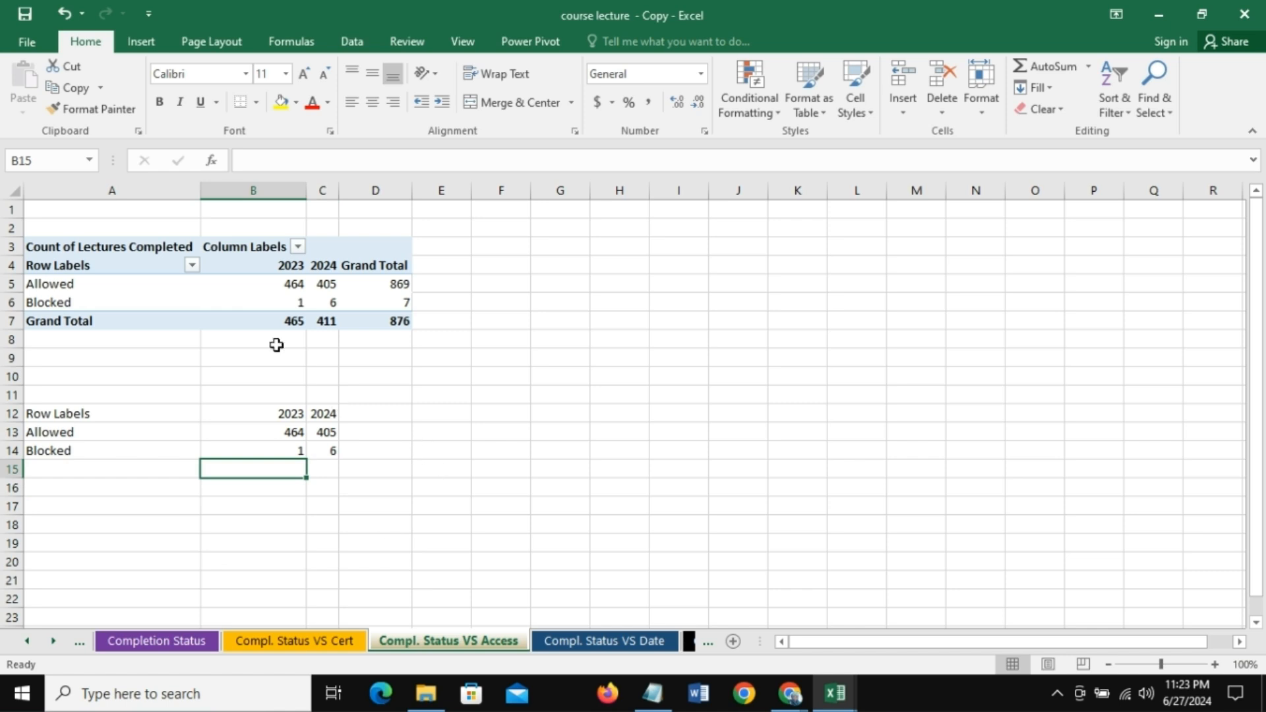
Step: Enter =D4 in cell D12 and fill it down to D14 to mirror the PivotTable's Grand Total column
left_click(364, 416)
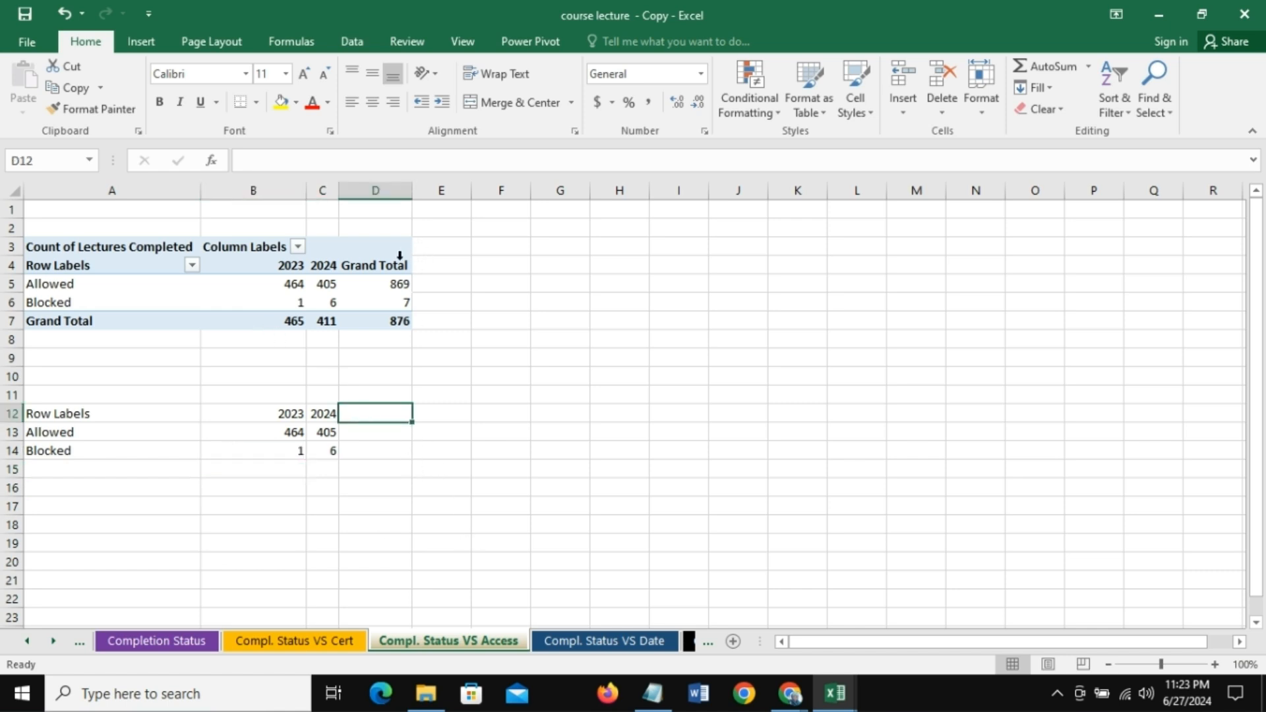
left_click(397, 257)
left_click(377, 410)
type("=")
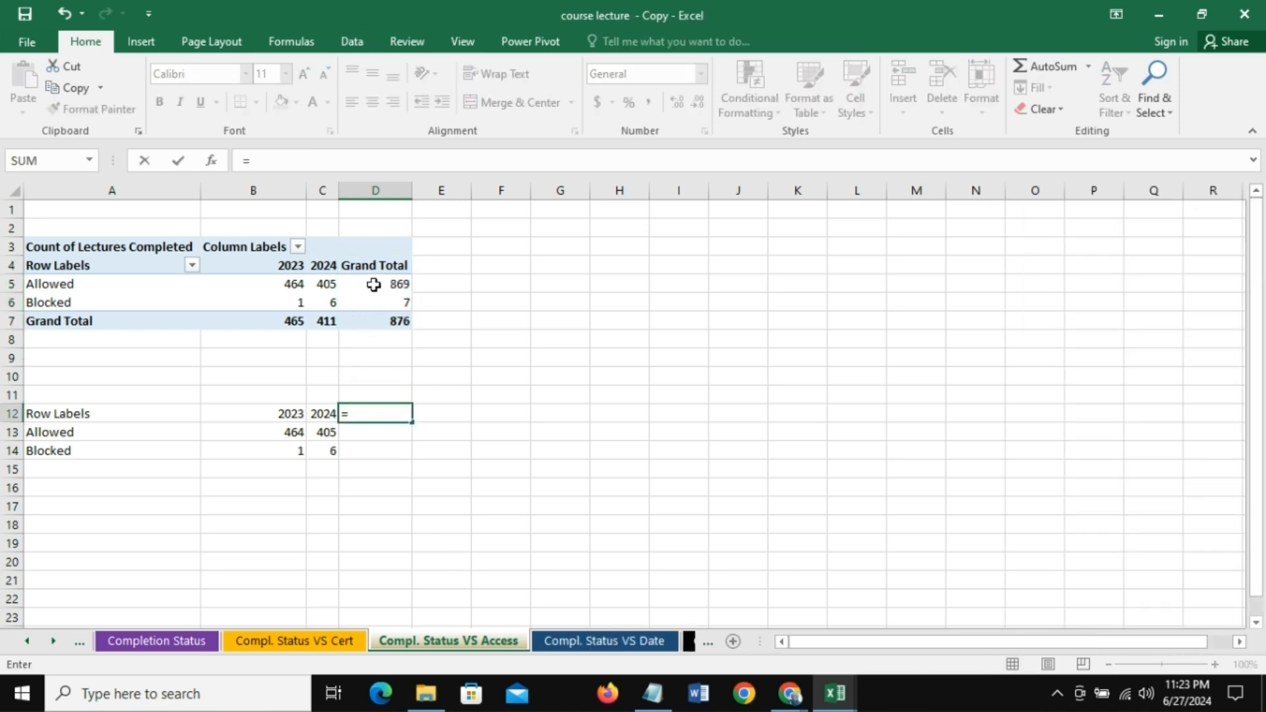
left_click(368, 265)
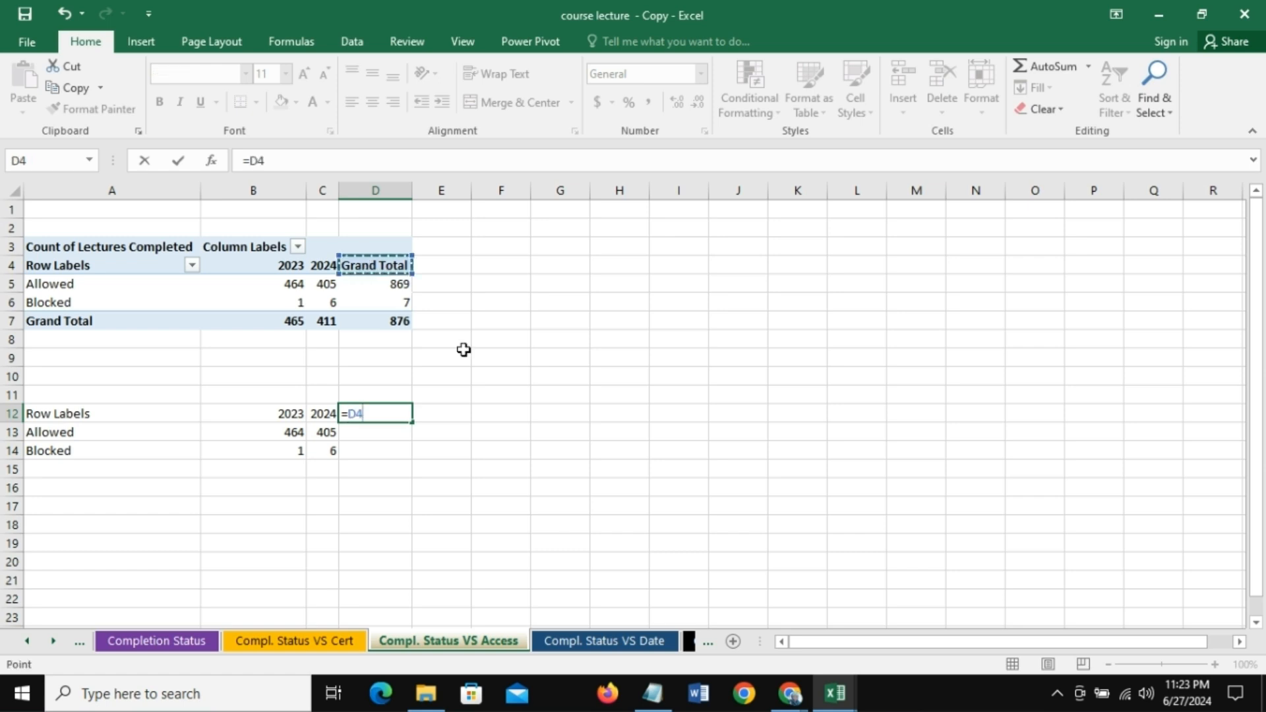
key("Return")
left_click(379, 414)
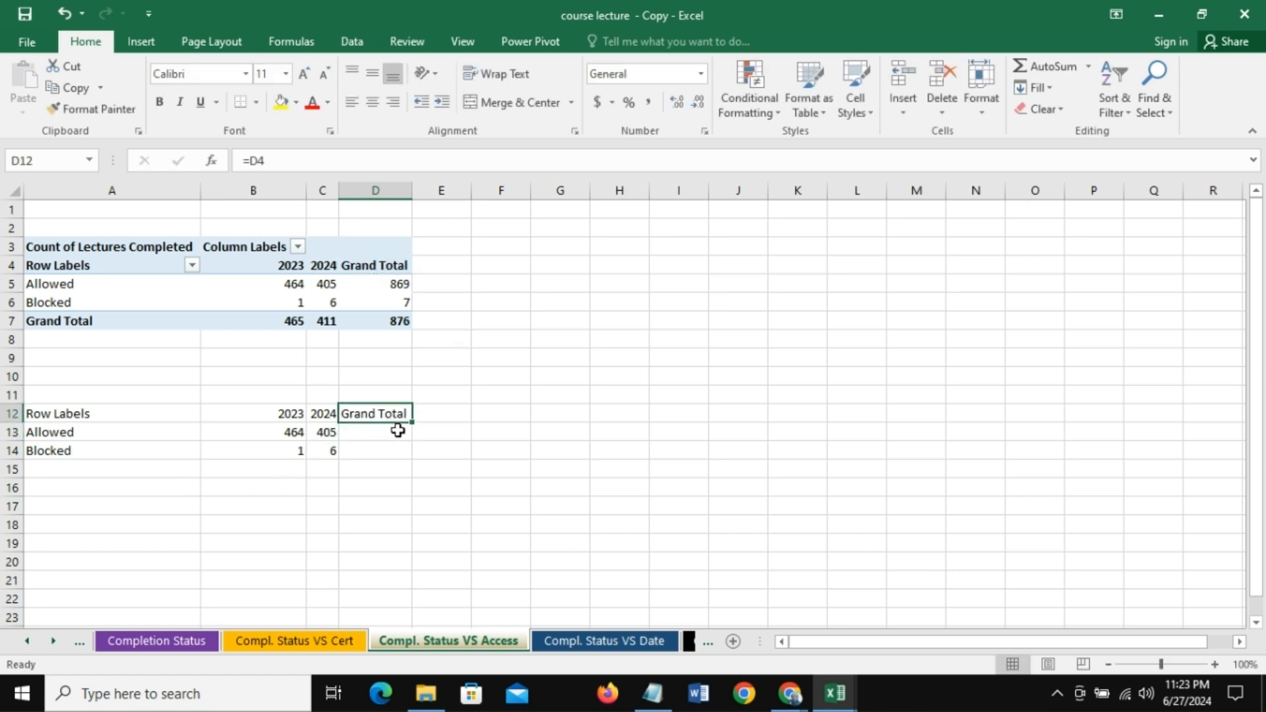
left_click_drag(412, 428, 411, 462)
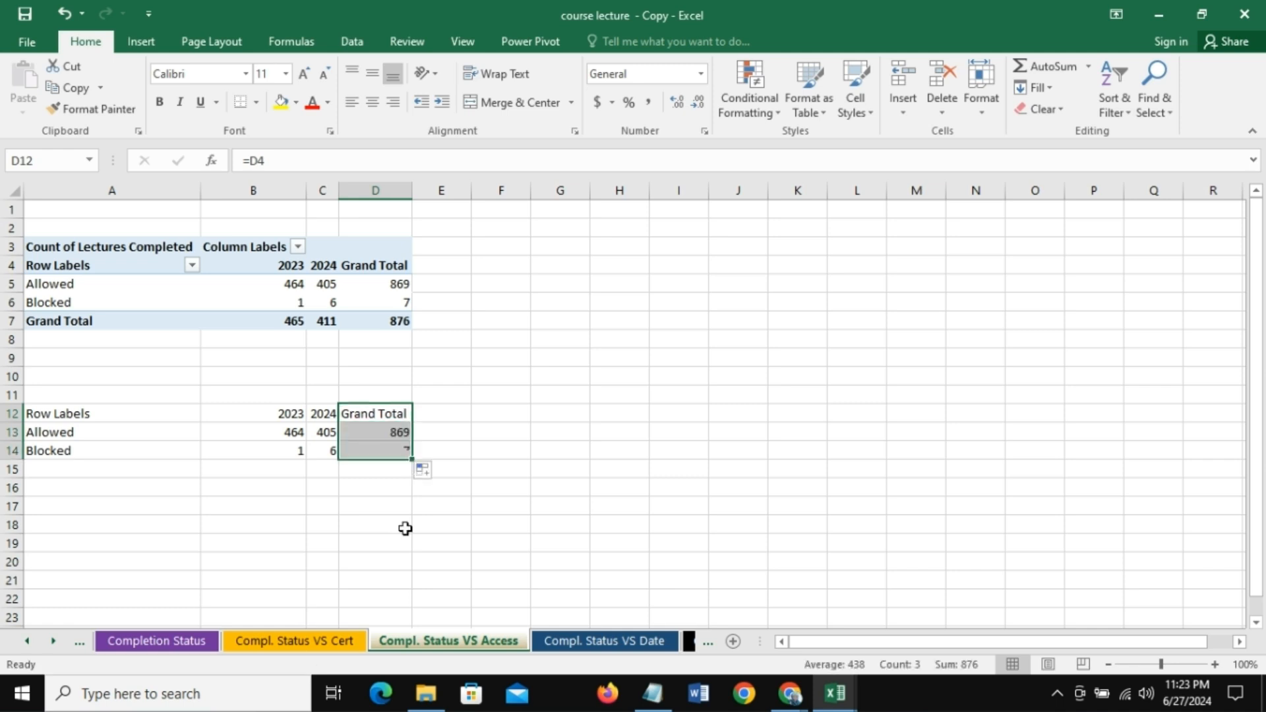
left_click(376, 514)
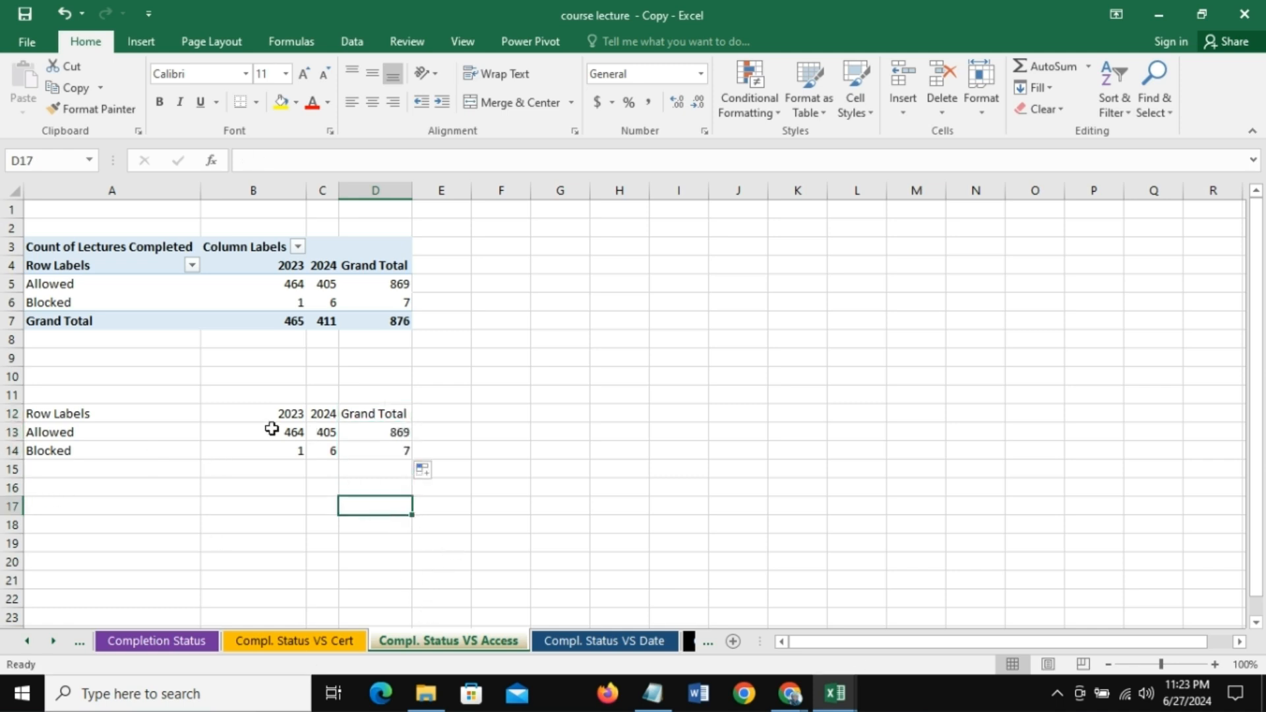
left_click_drag(271, 433, 271, 457)
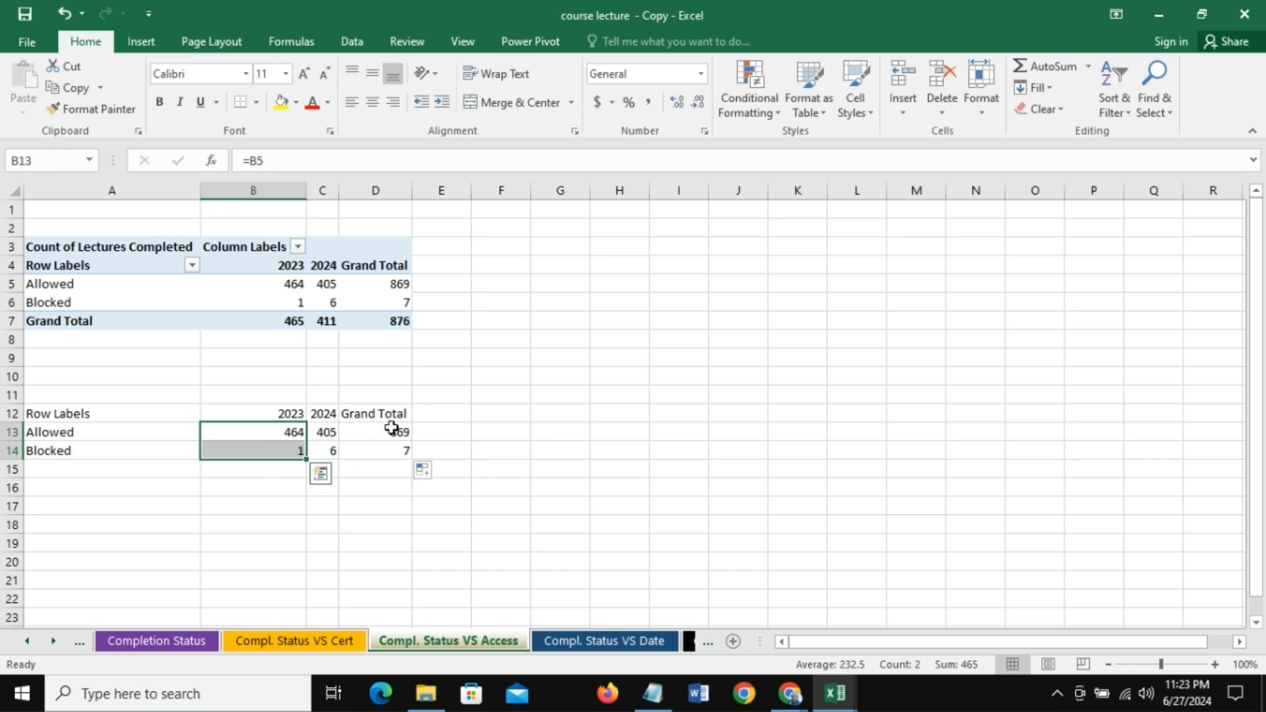
left_click_drag(393, 429, 390, 449)
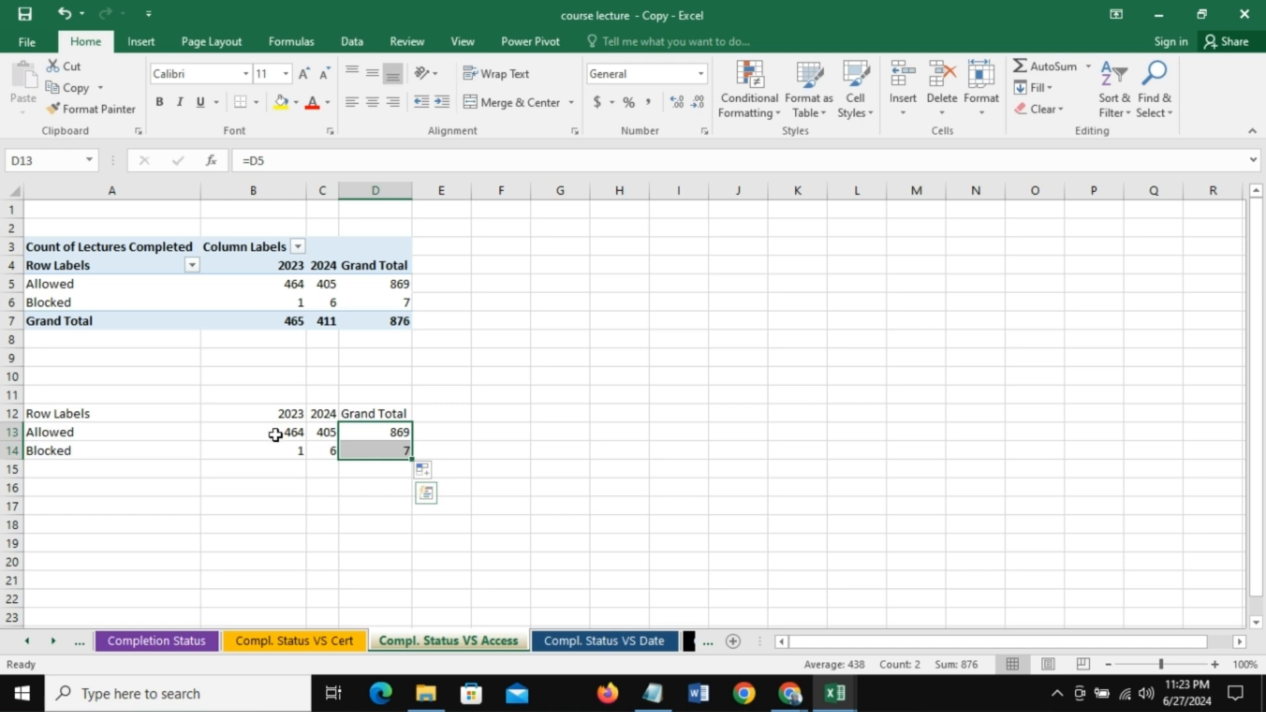
left_click_drag(275, 434, 275, 443)
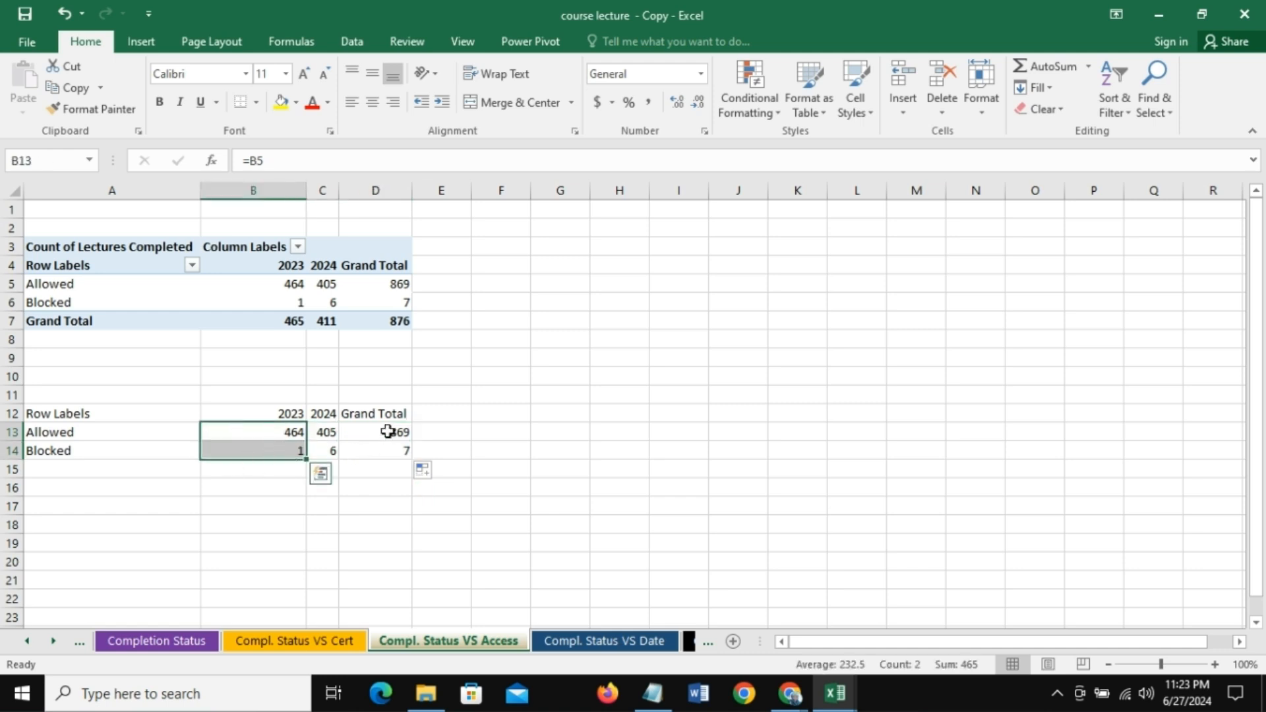
left_click_drag(388, 431, 388, 451)
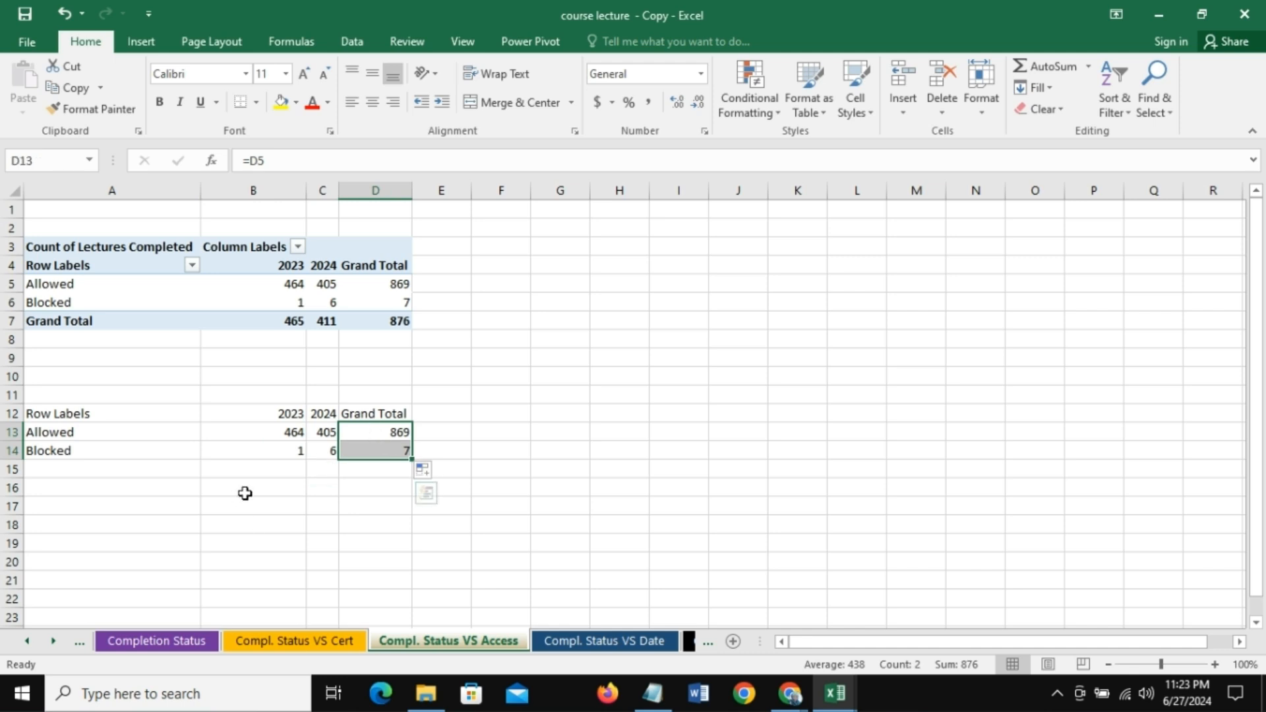
Step: Label cell A16 as 2023 and enter =CORREL(B13:B14,D13:D14) in B16 to correlate 2023 with the grand total
left_click(266, 492)
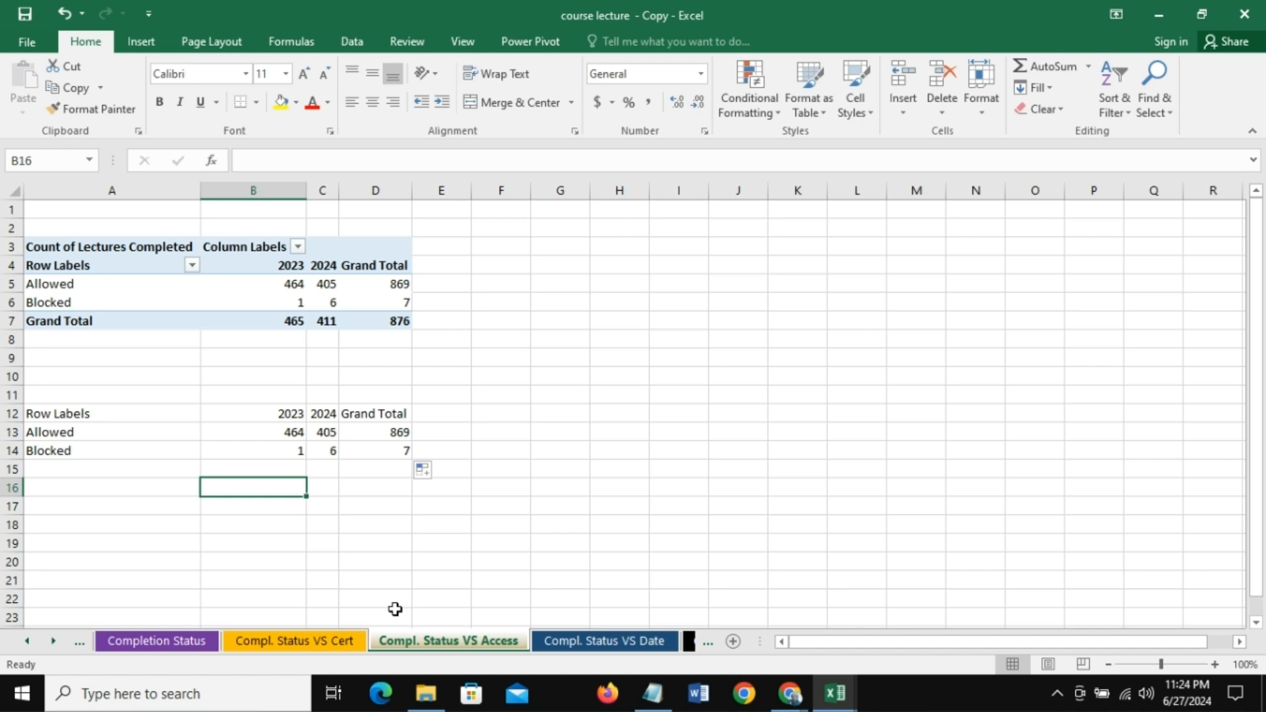
key("Left")
type("2023")
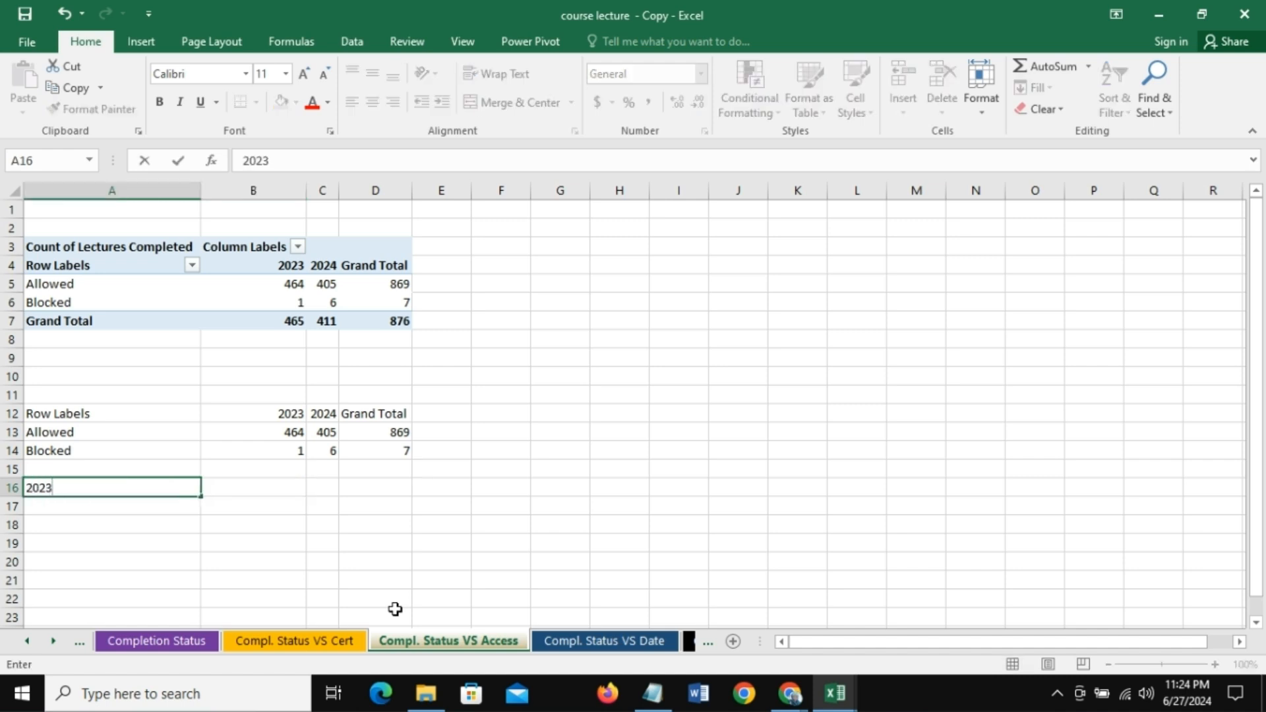
key("Tab")
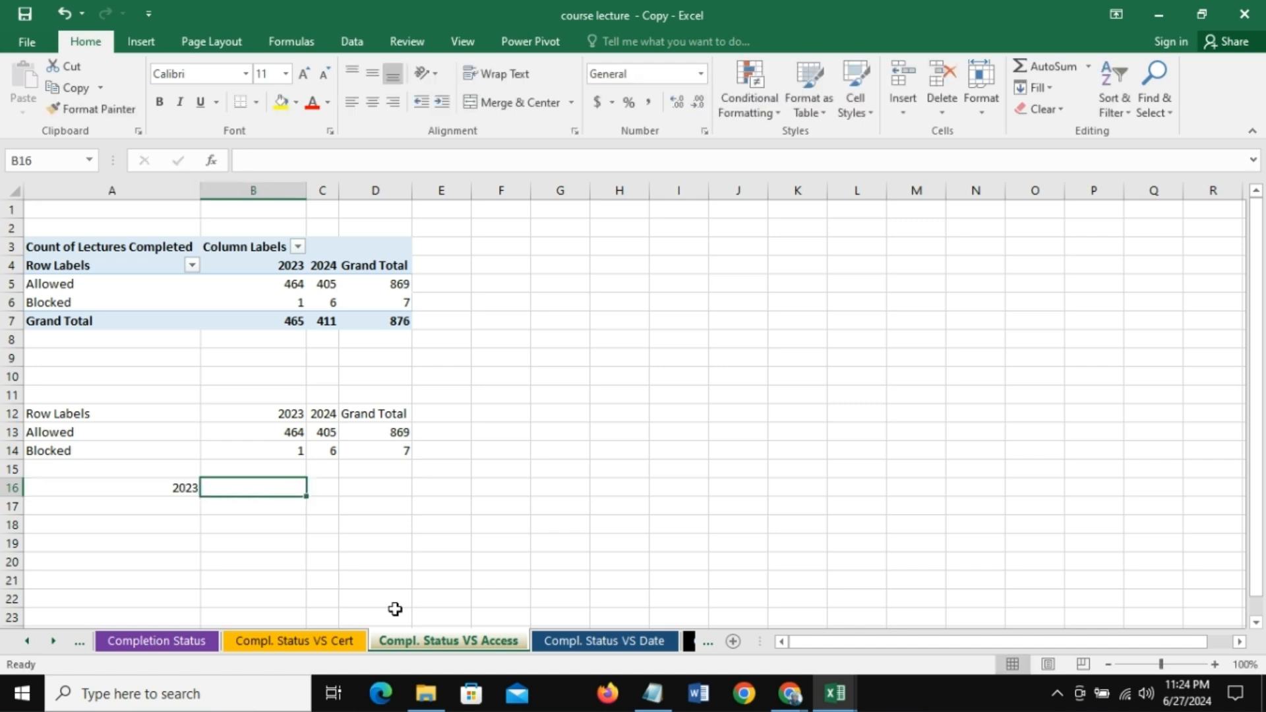
type("=correl(")
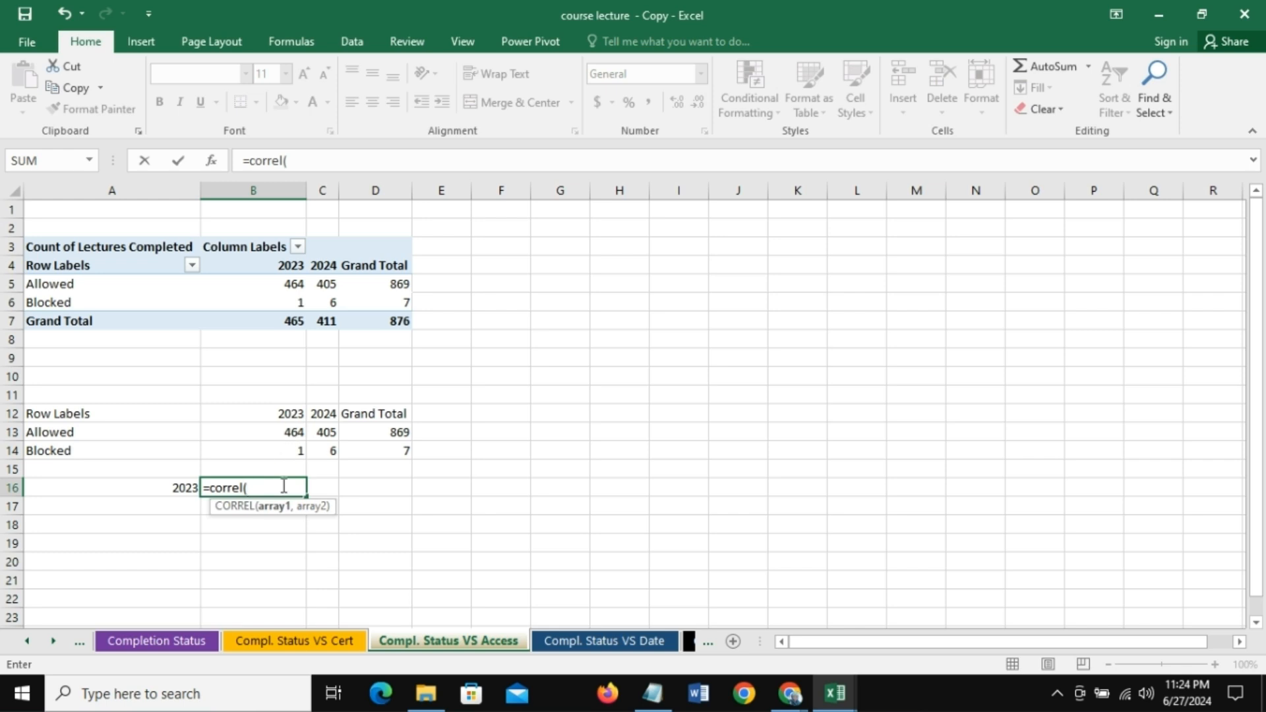
left_click_drag(282, 431, 284, 450)
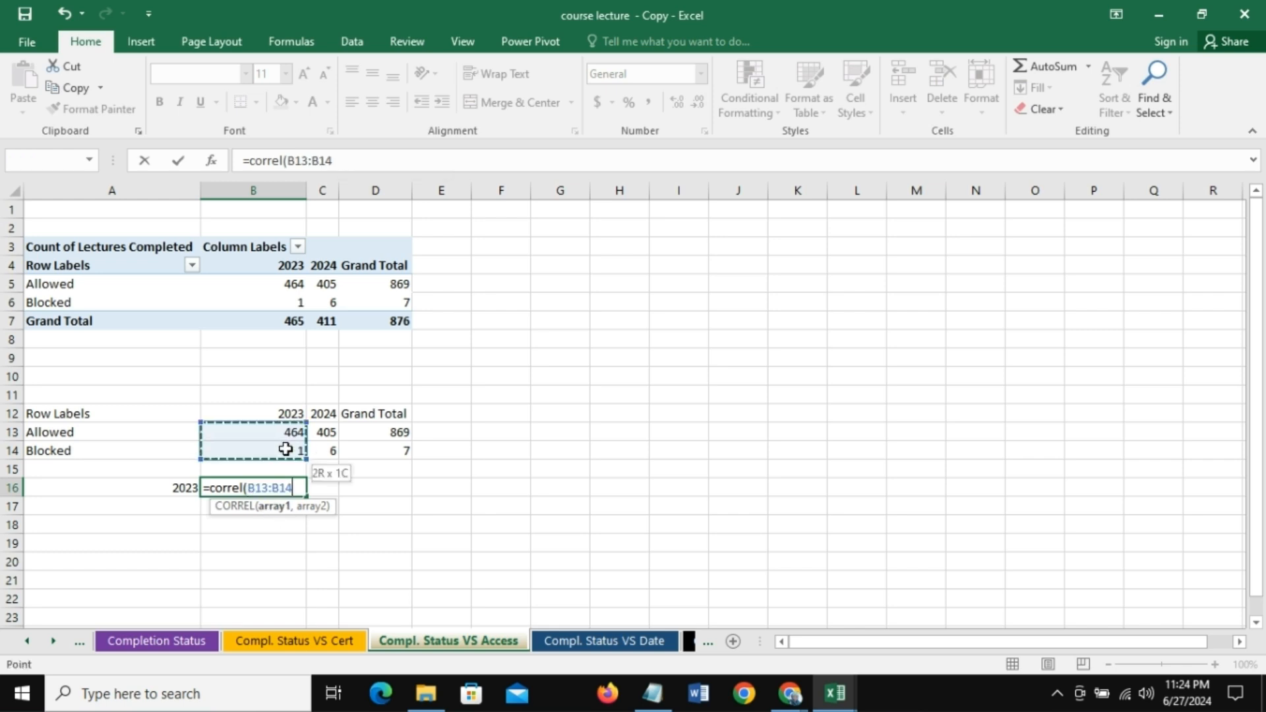
type(",")
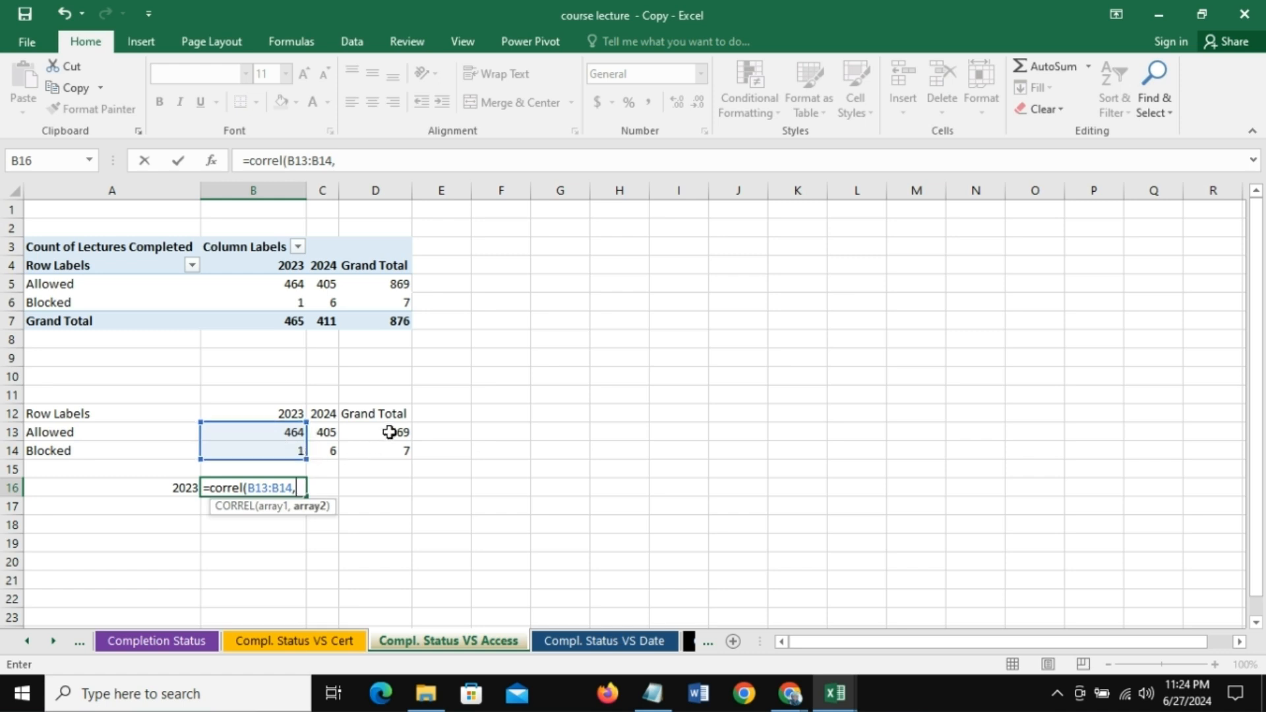
left_click_drag(390, 432, 394, 451)
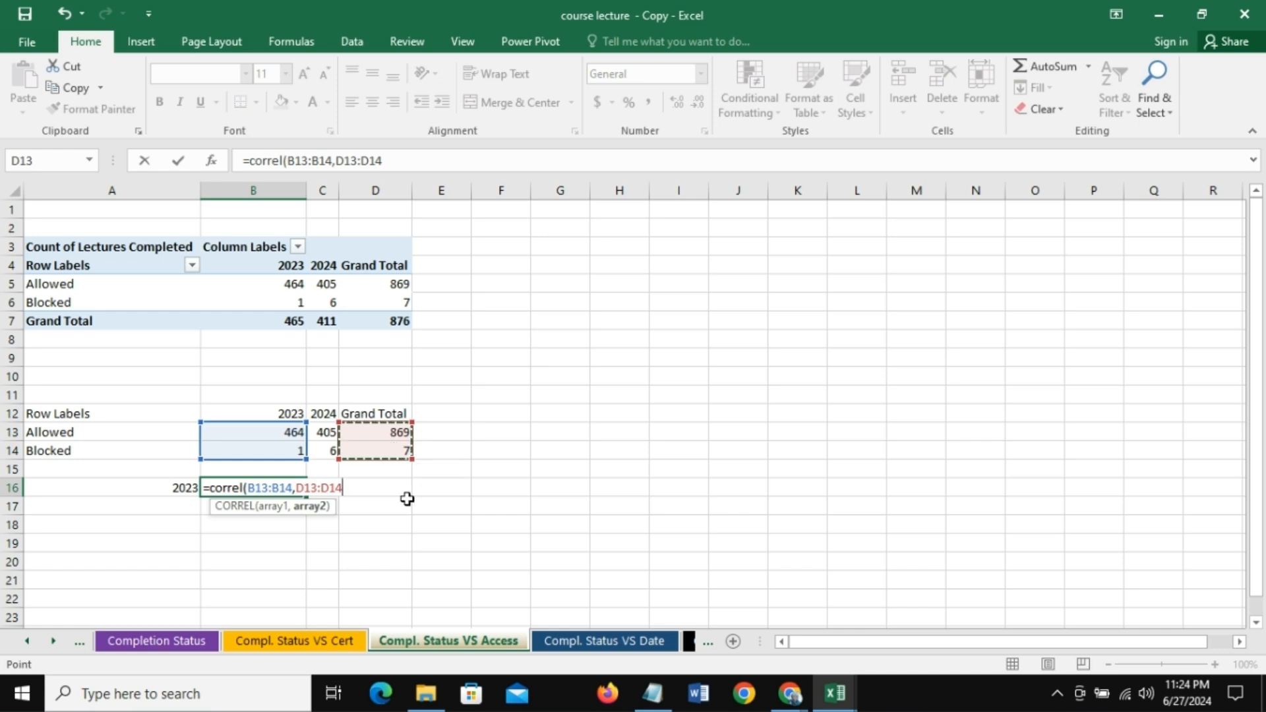
type(")")
key("Return")
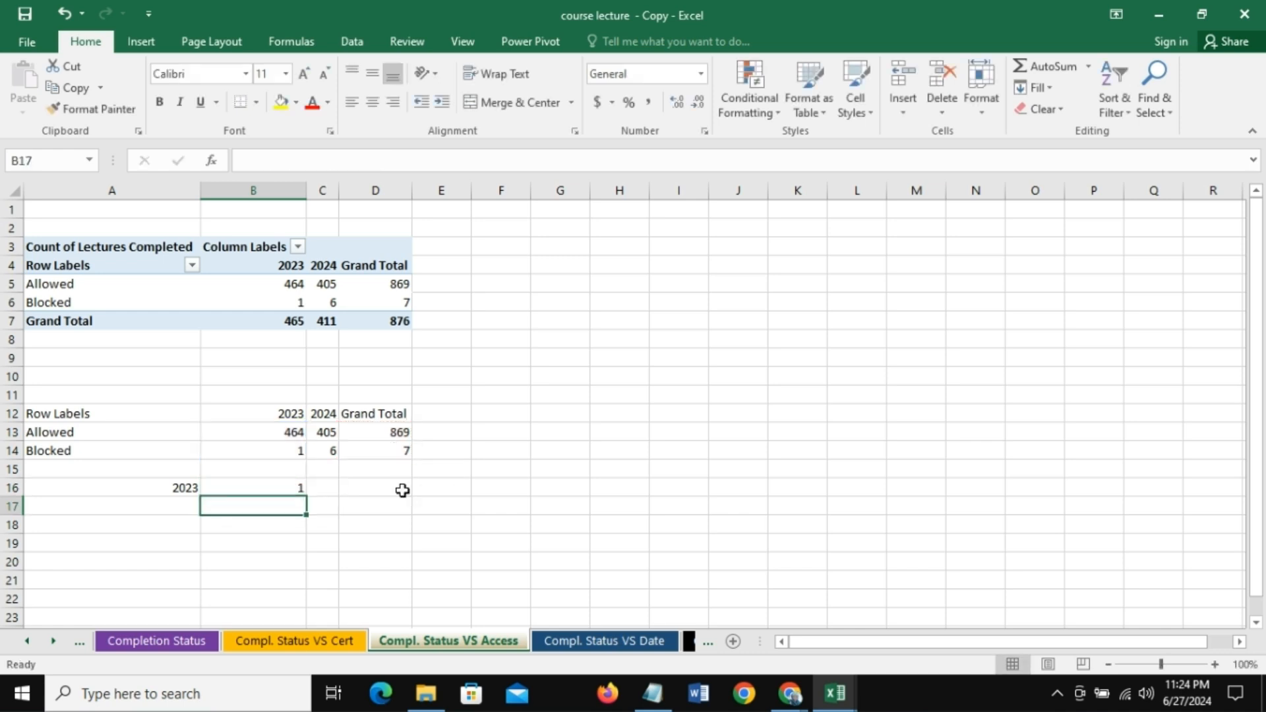
left_click(289, 486)
Step: Label cell A17 as 2024 and enter =CORREL(C13:C14,D13:D14) in B17 to correlate 2024 with the grand total
left_click(178, 507)
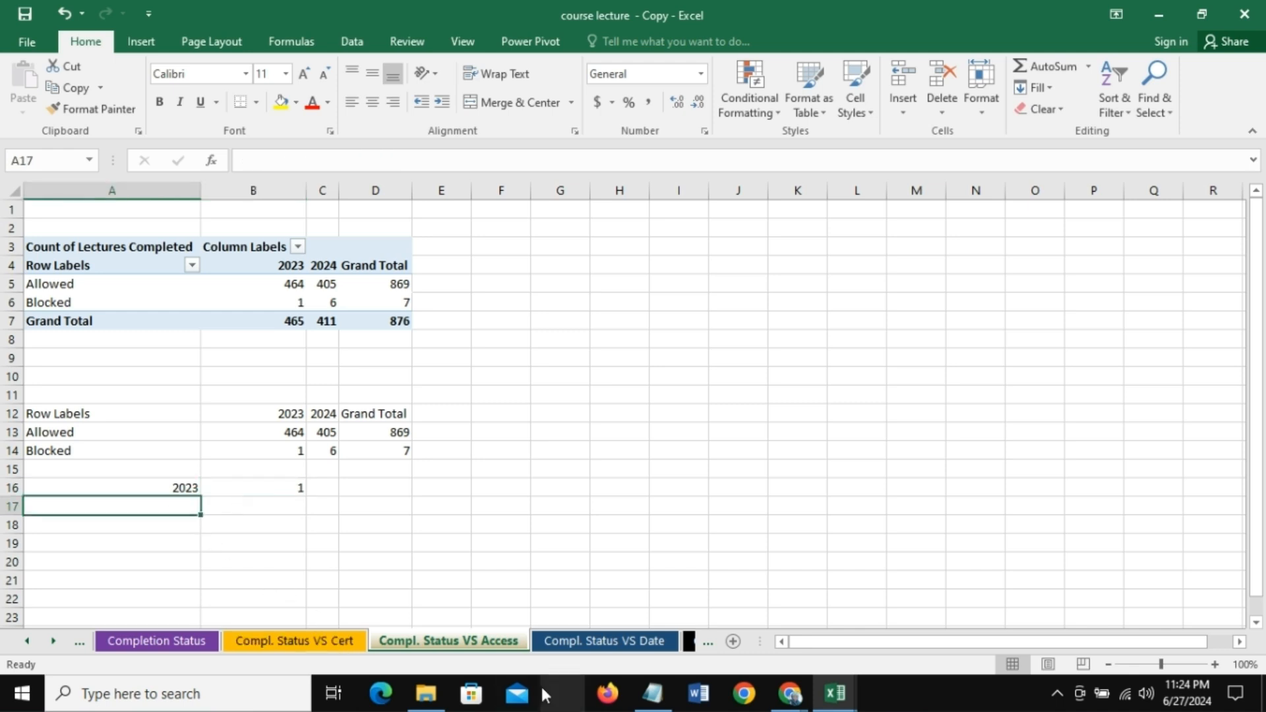
type("2024")
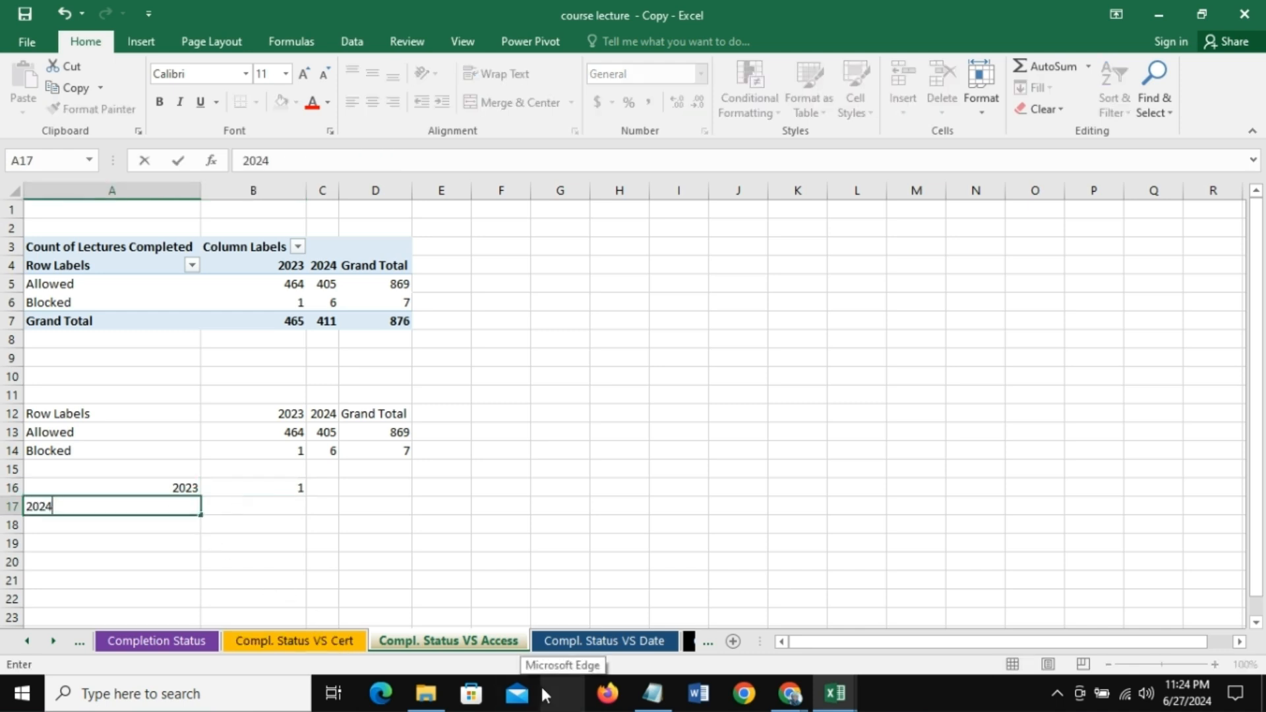
key("Tab")
type("=corre")
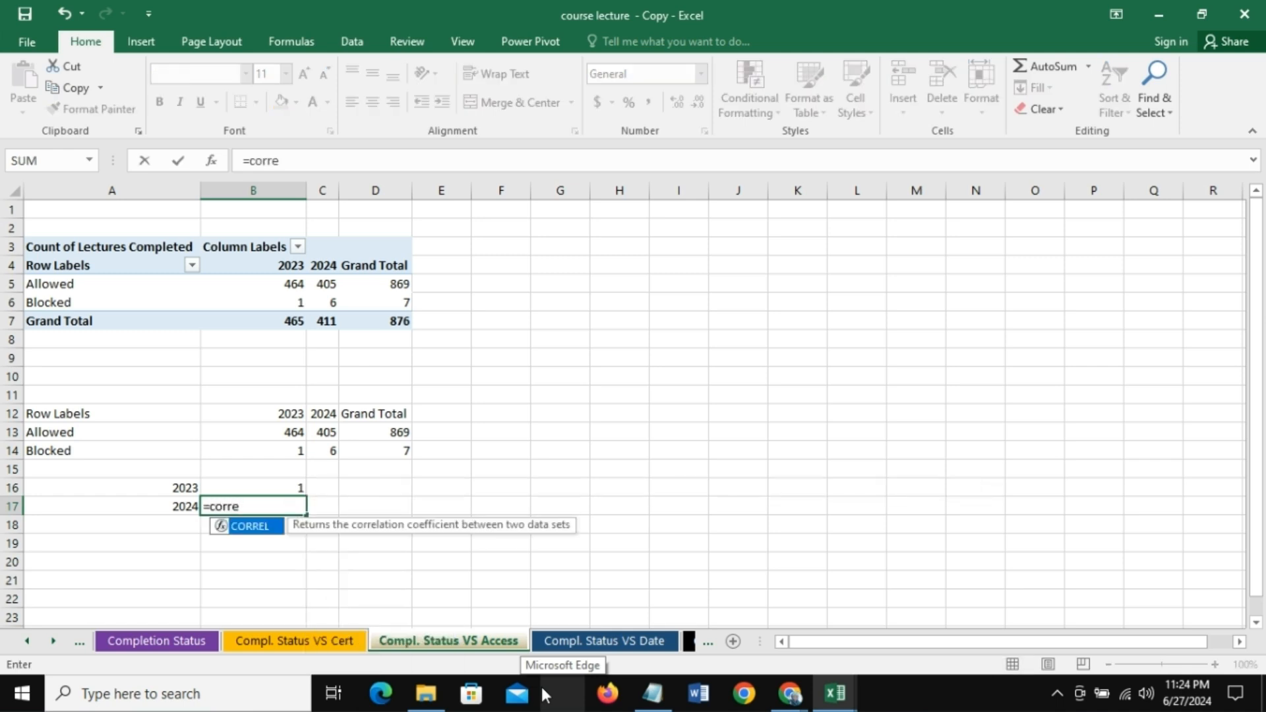
type("l(")
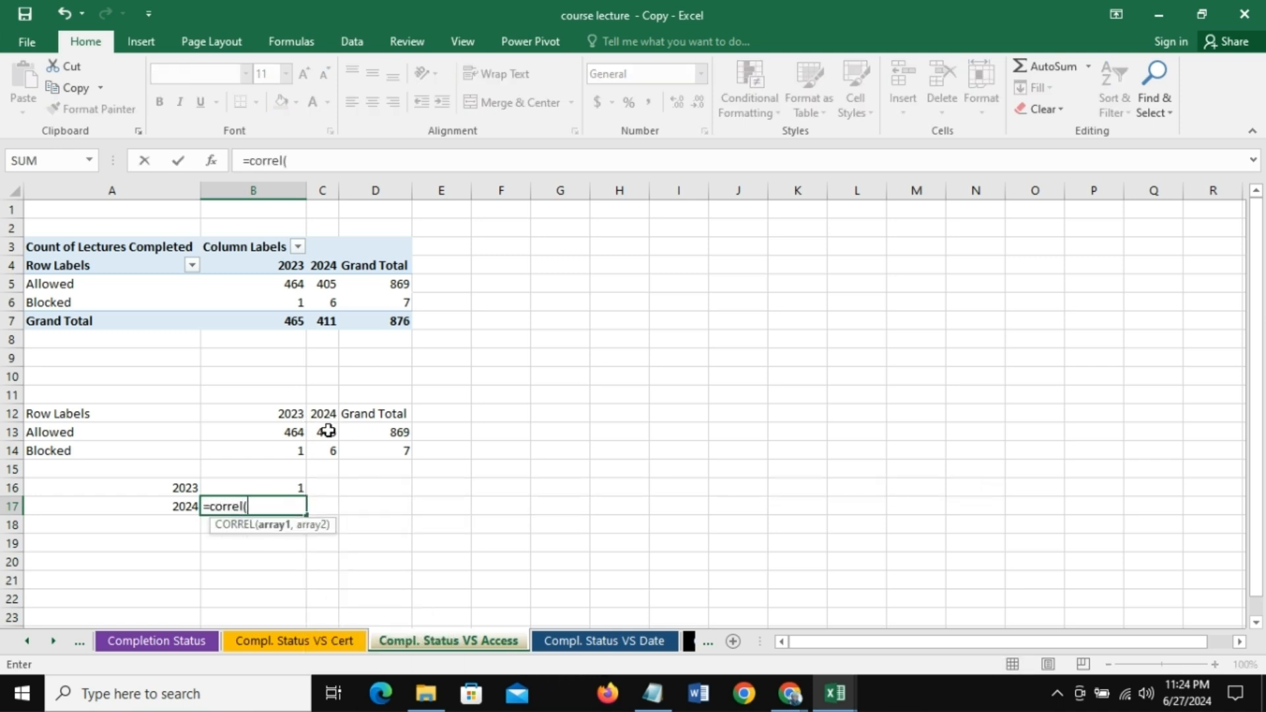
left_click_drag(324, 430, 386, 451)
type(",")
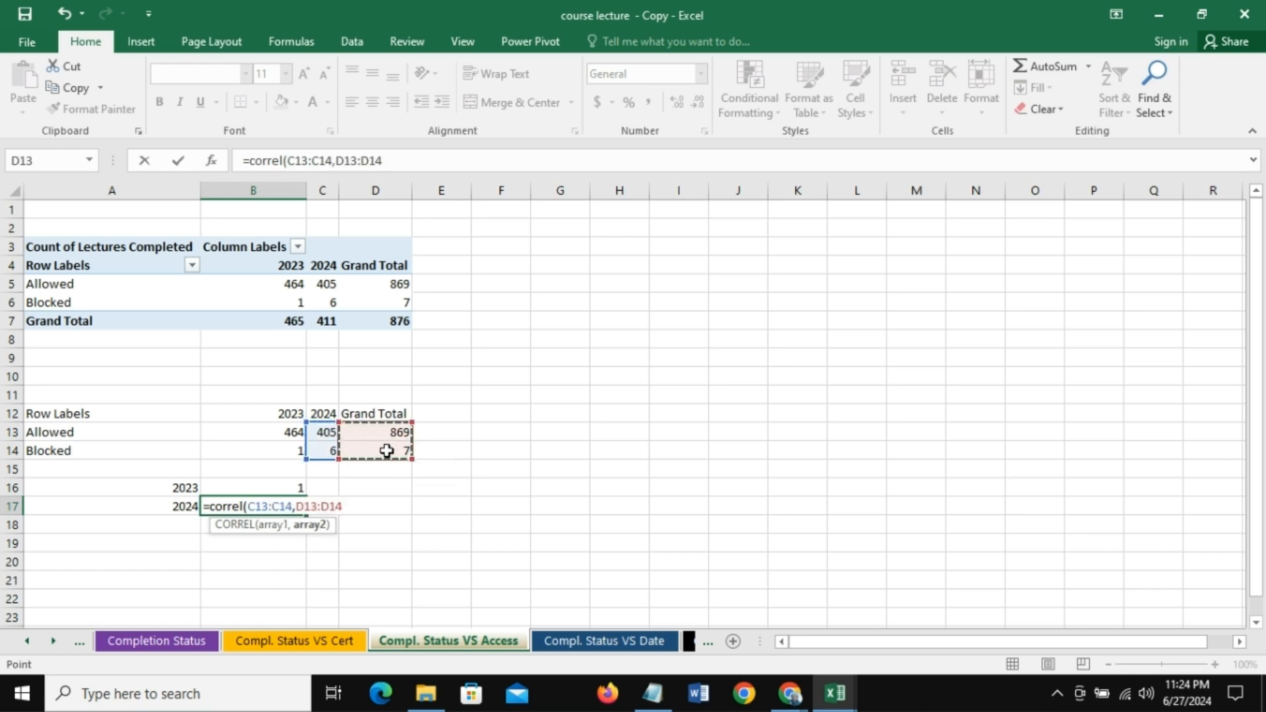
type(")")
key("Return")
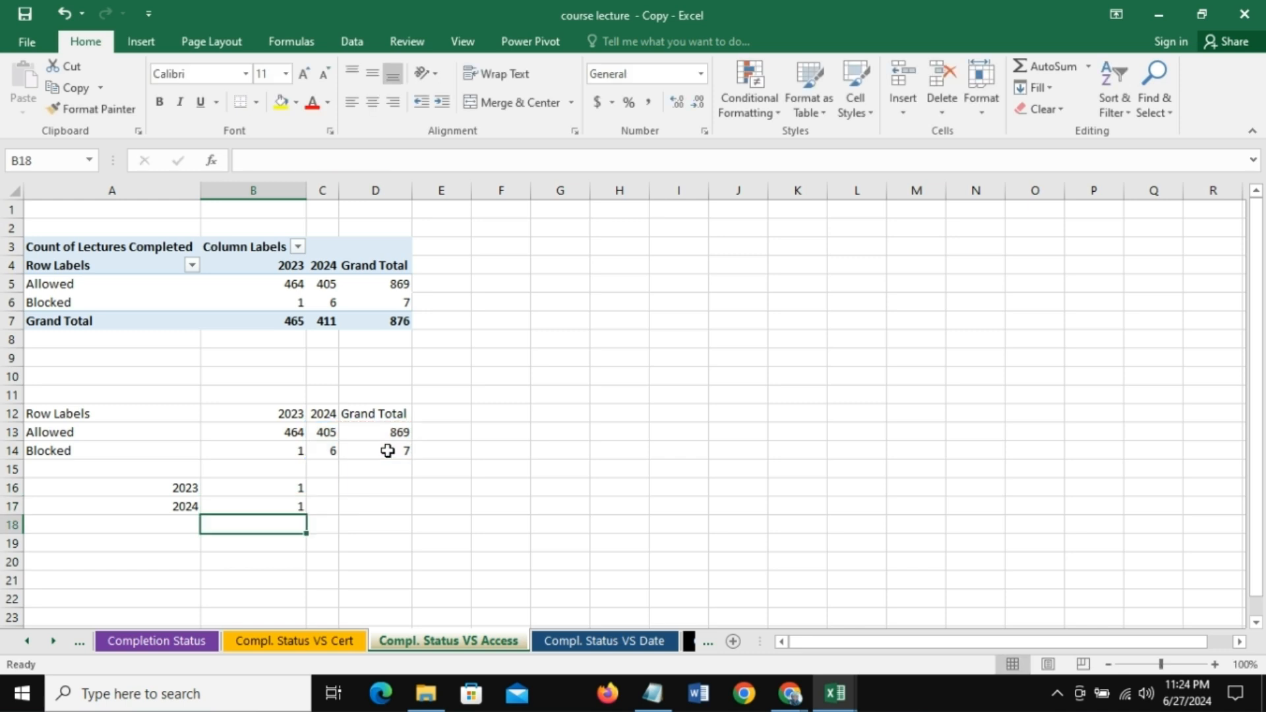
Step: Examine the correlation results in B16 and B17 against the mirrored 2023 and 2024 headings and Allowed counts
left_click(275, 487)
left_click(288, 504)
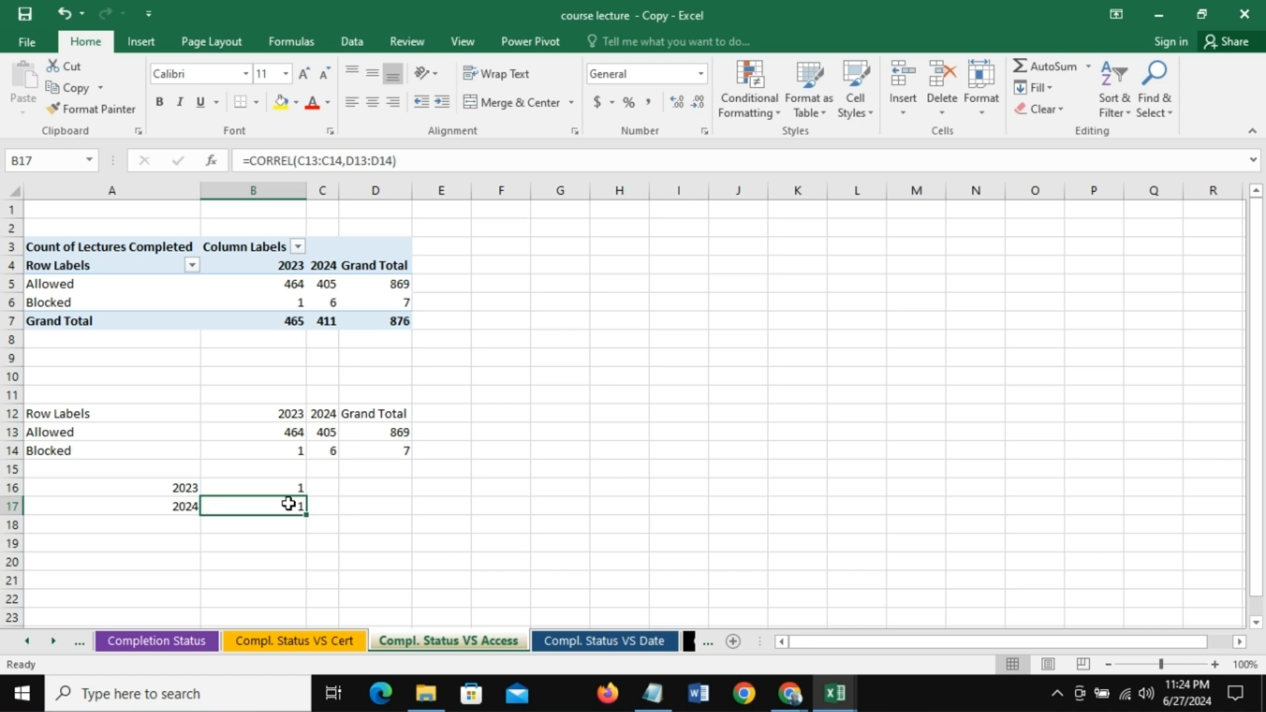
left_click(293, 488)
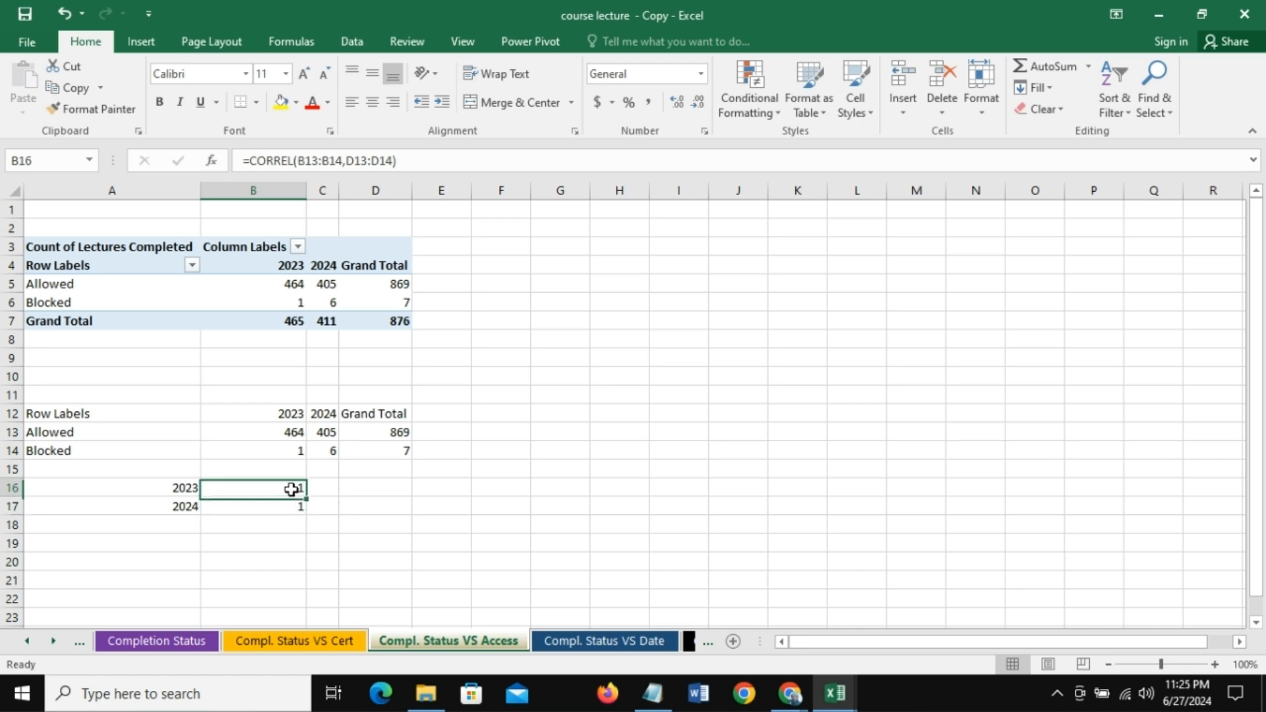
left_click(296, 506)
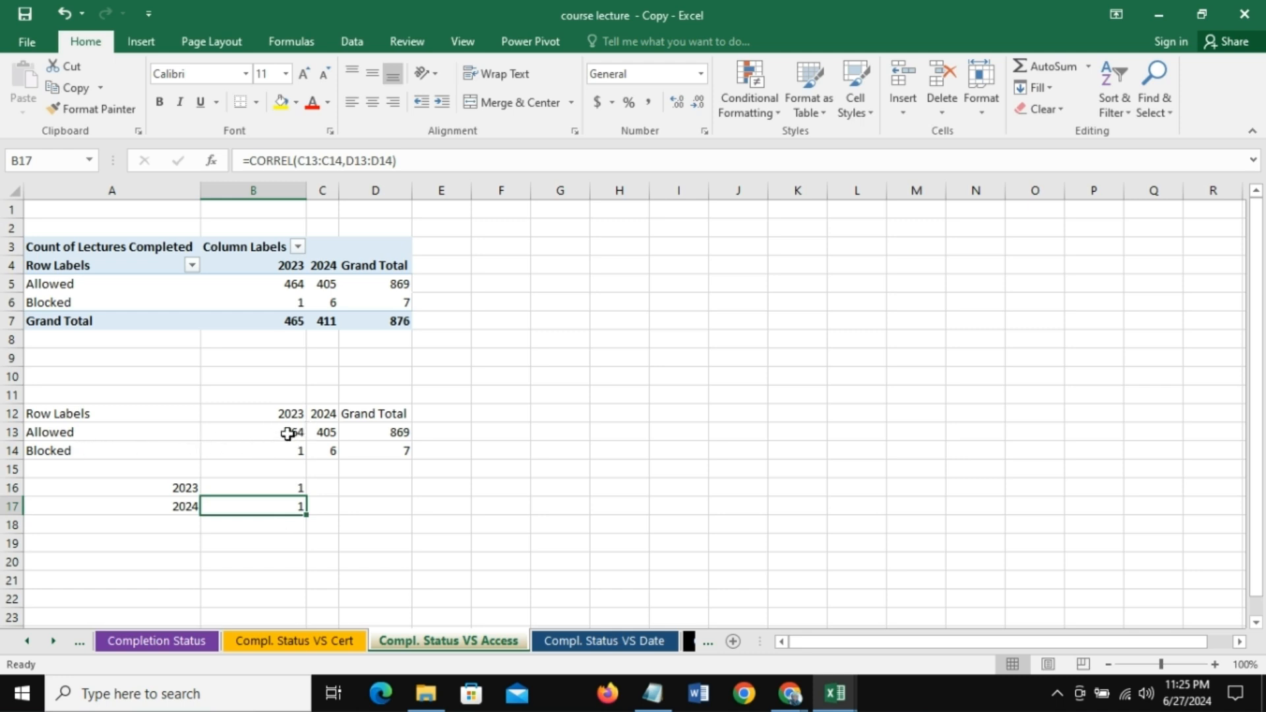
left_click(283, 414)
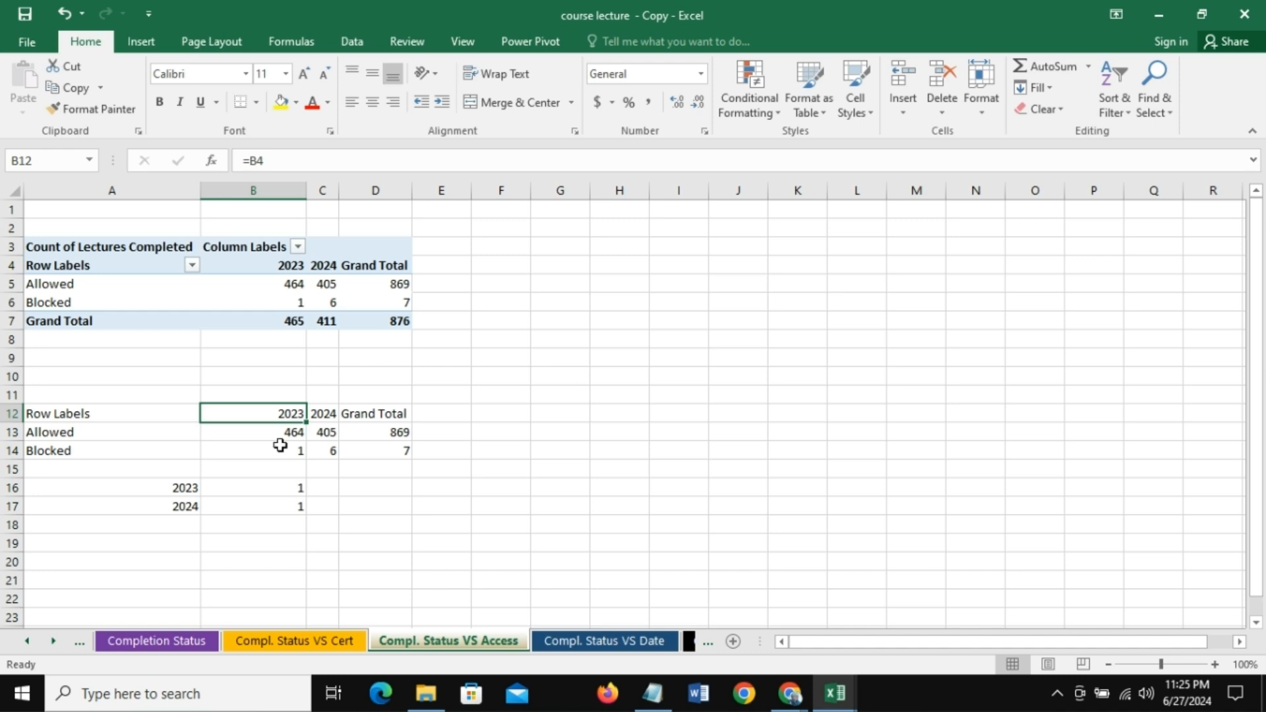
left_click(323, 412)
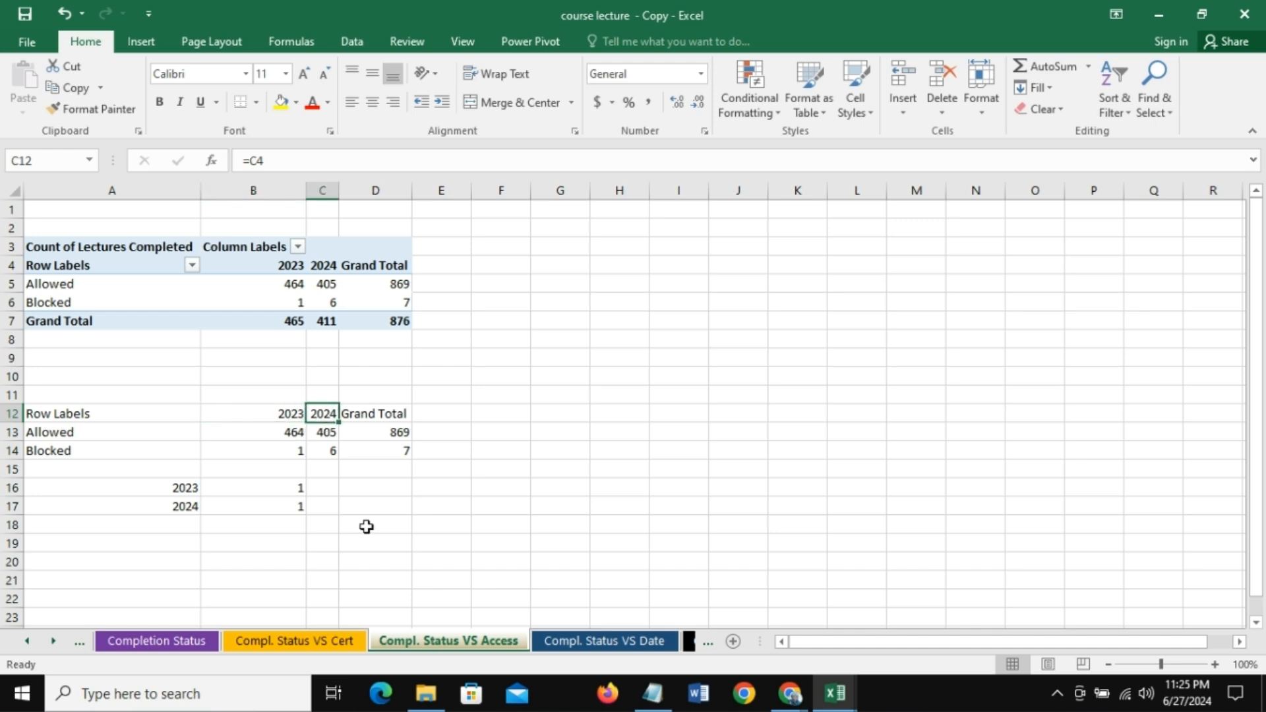
left_click(280, 435)
left_click(329, 430)
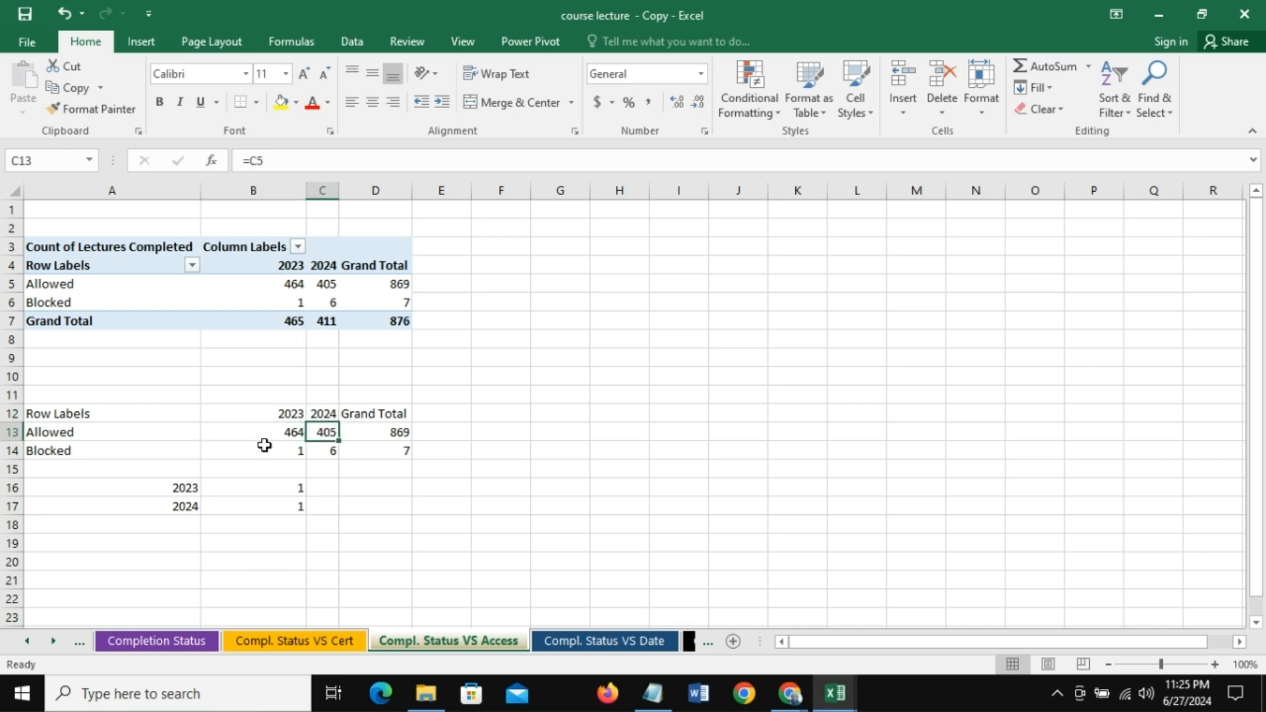
Step: Compare the mirrored 2023 and 2024 headings with their correlation results in B16:B17
left_click(275, 417)
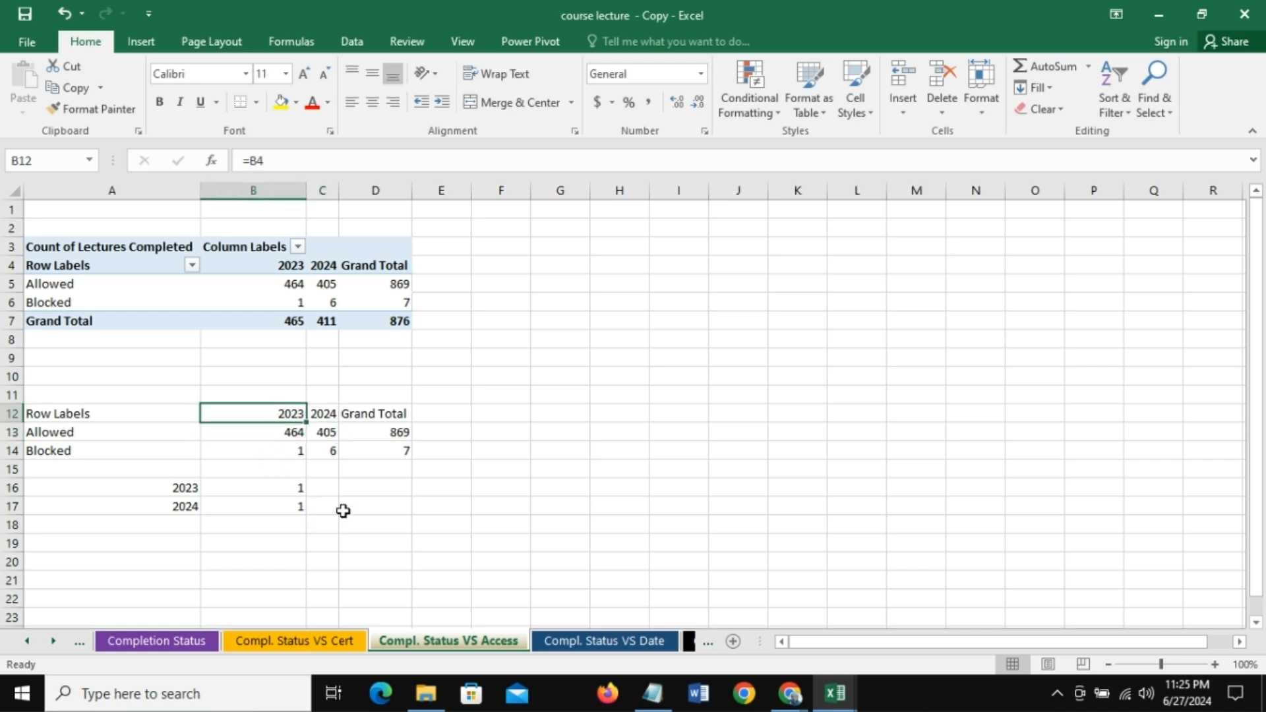
left_click(325, 415)
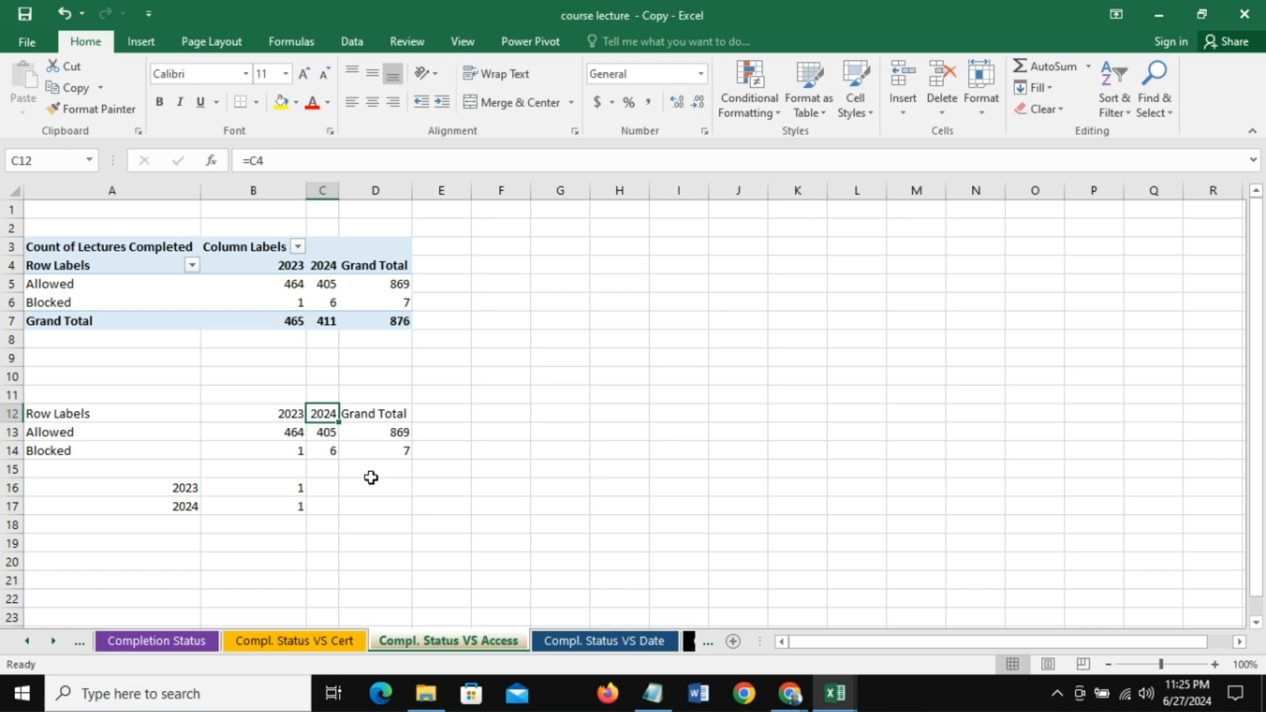
left_click_drag(294, 487, 290, 503)
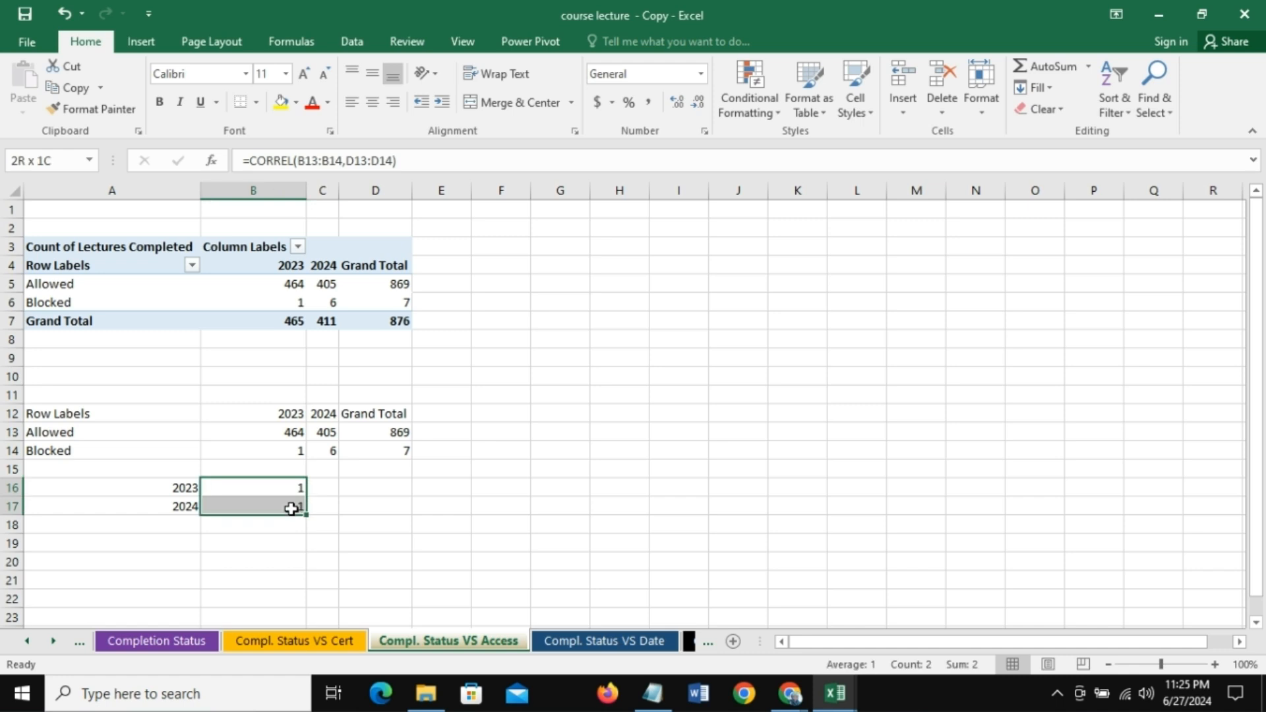
left_click(249, 540)
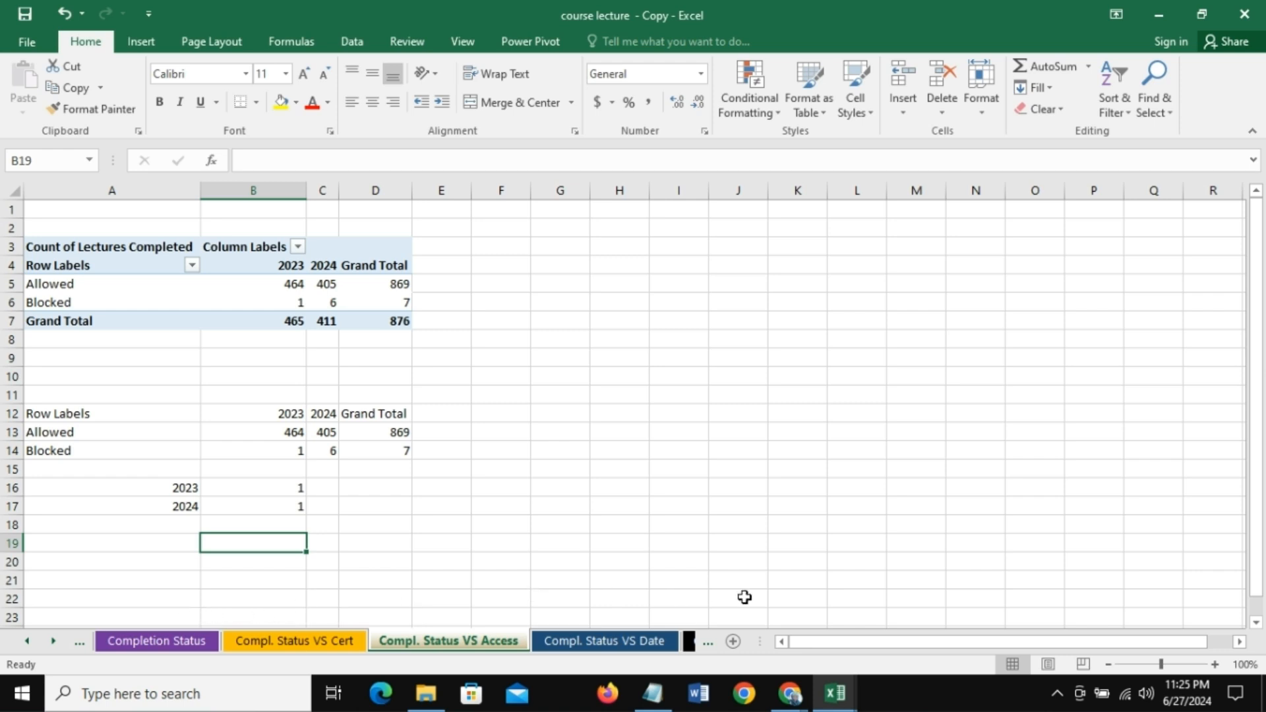
Step: Insert a treemap chart from A12:B15 on the Completion Status sheet
left_click(175, 642)
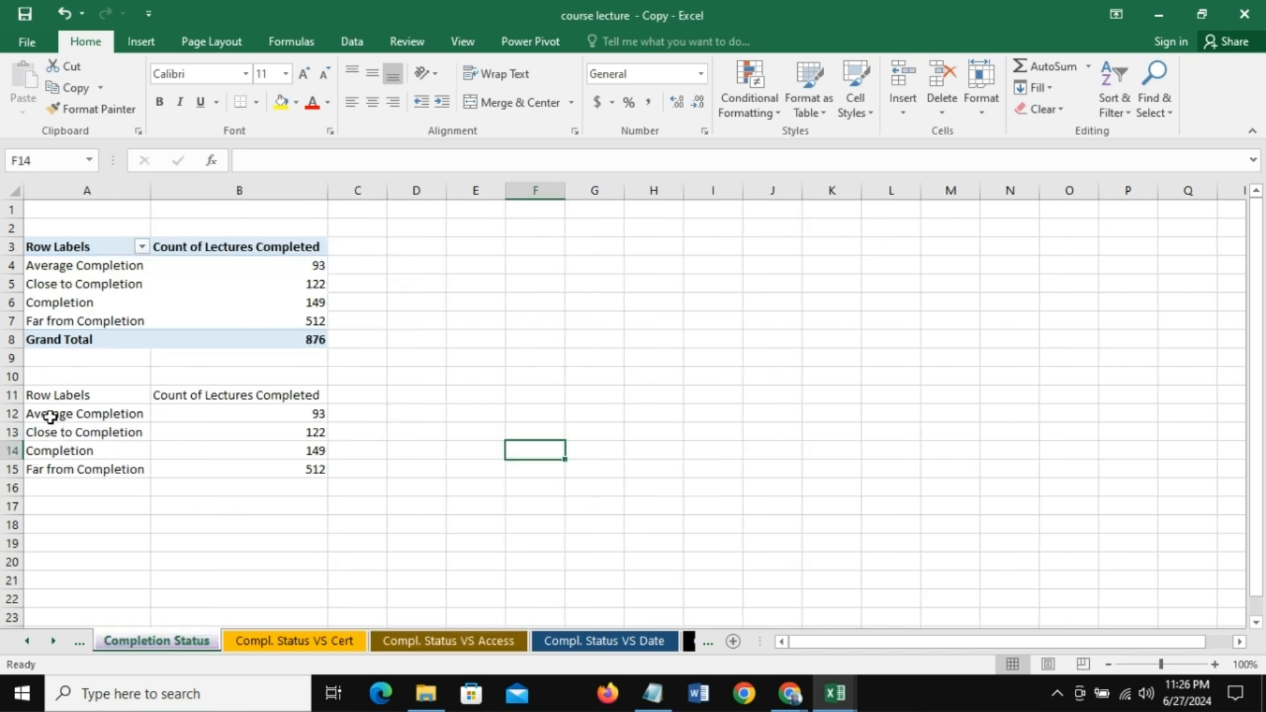
left_click_drag(49, 416, 232, 463)
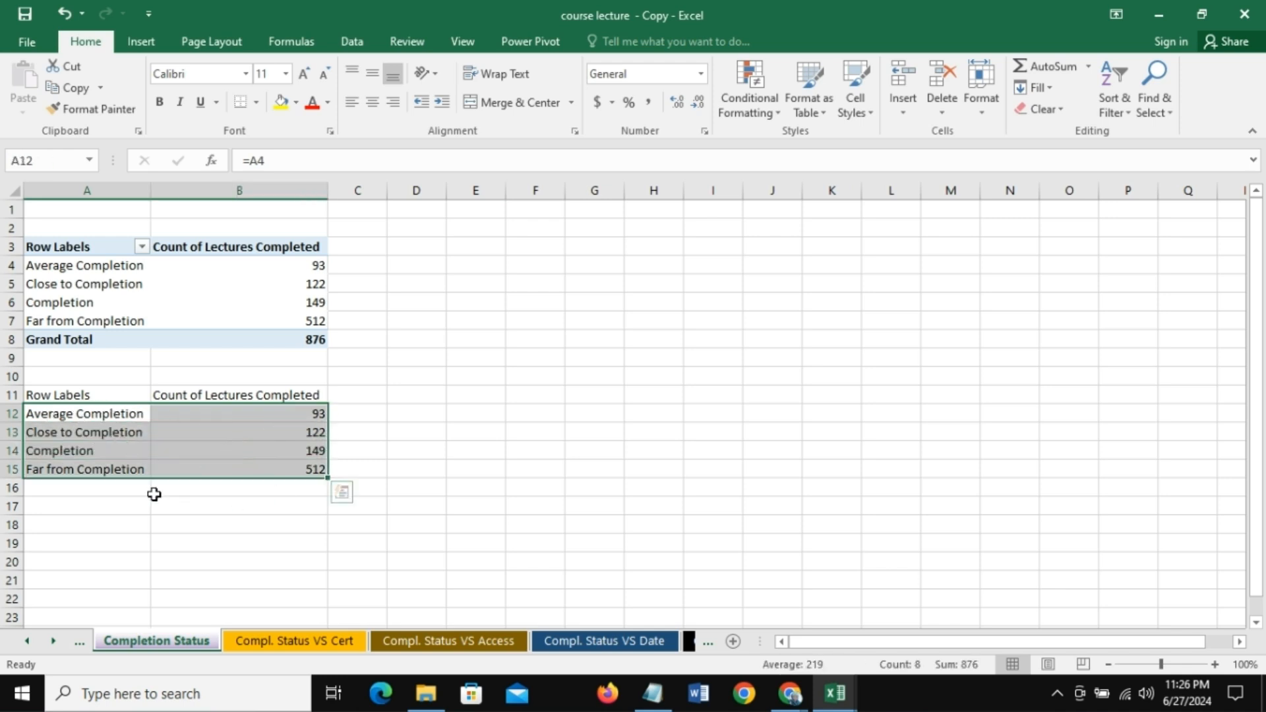
left_click(141, 41)
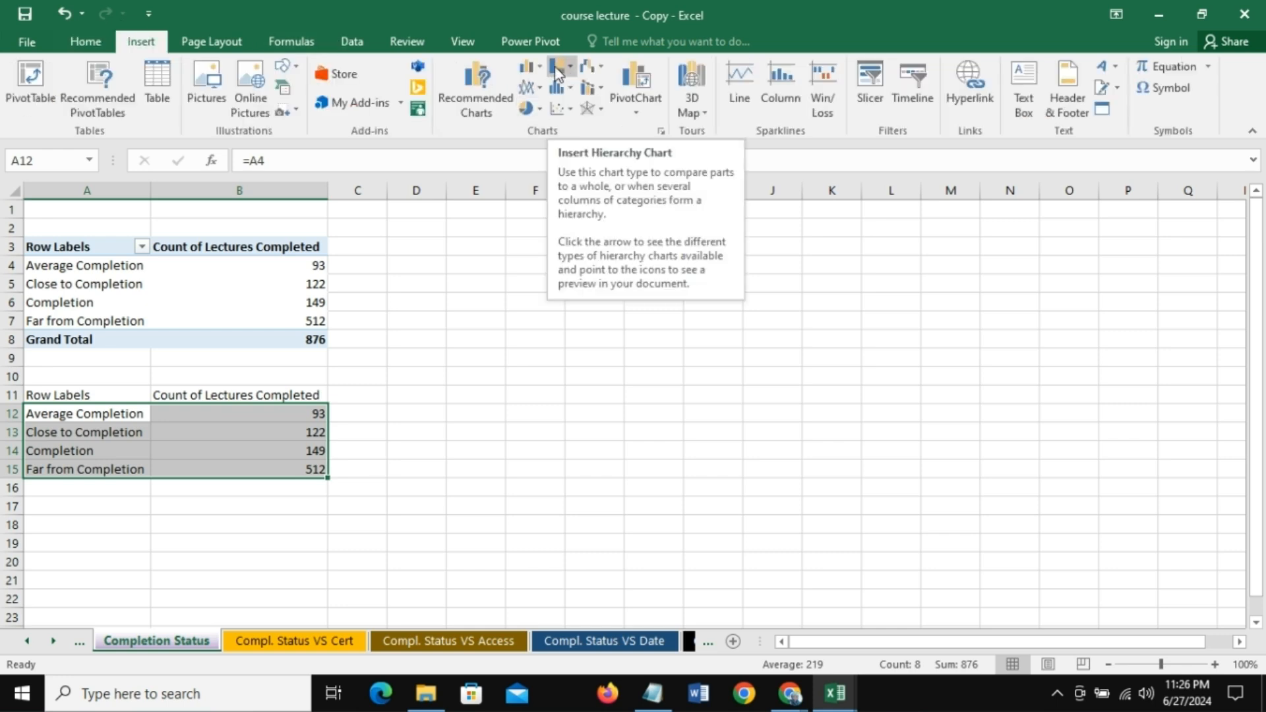
left_click(558, 71)
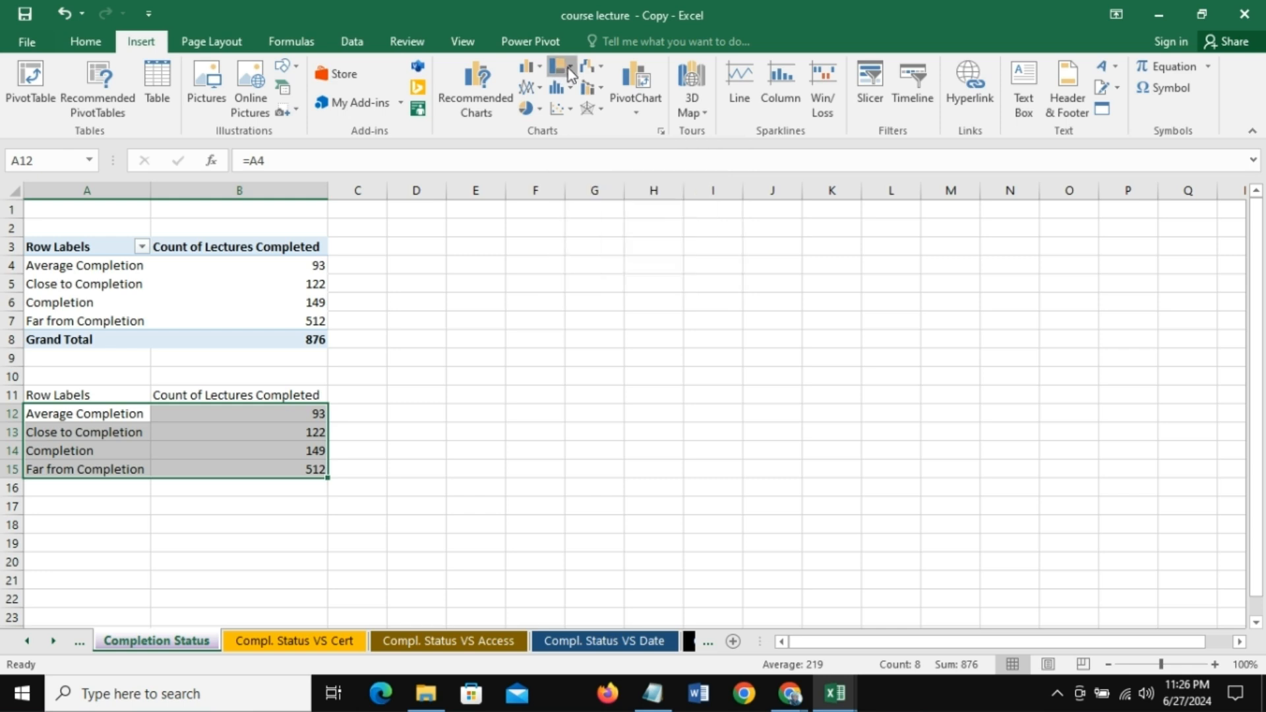
left_click(575, 123)
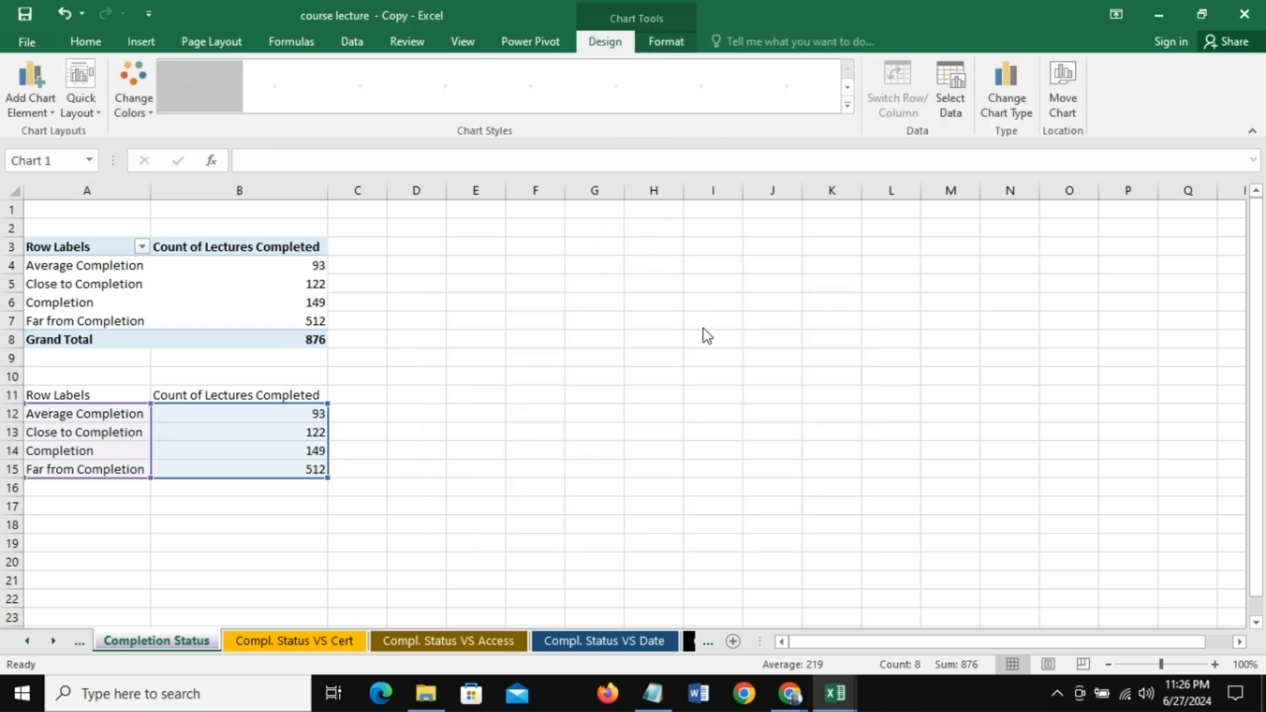
Step: Move the treemap up so it starts at row 2, and make it slightly narrower and taller, down to row 16
mouse_move(554, 294)
left_mouse_down()
mouse_move(602, 289)
mouse_move(556, 209)
mouse_move(555, 223)
left_mouse_up()
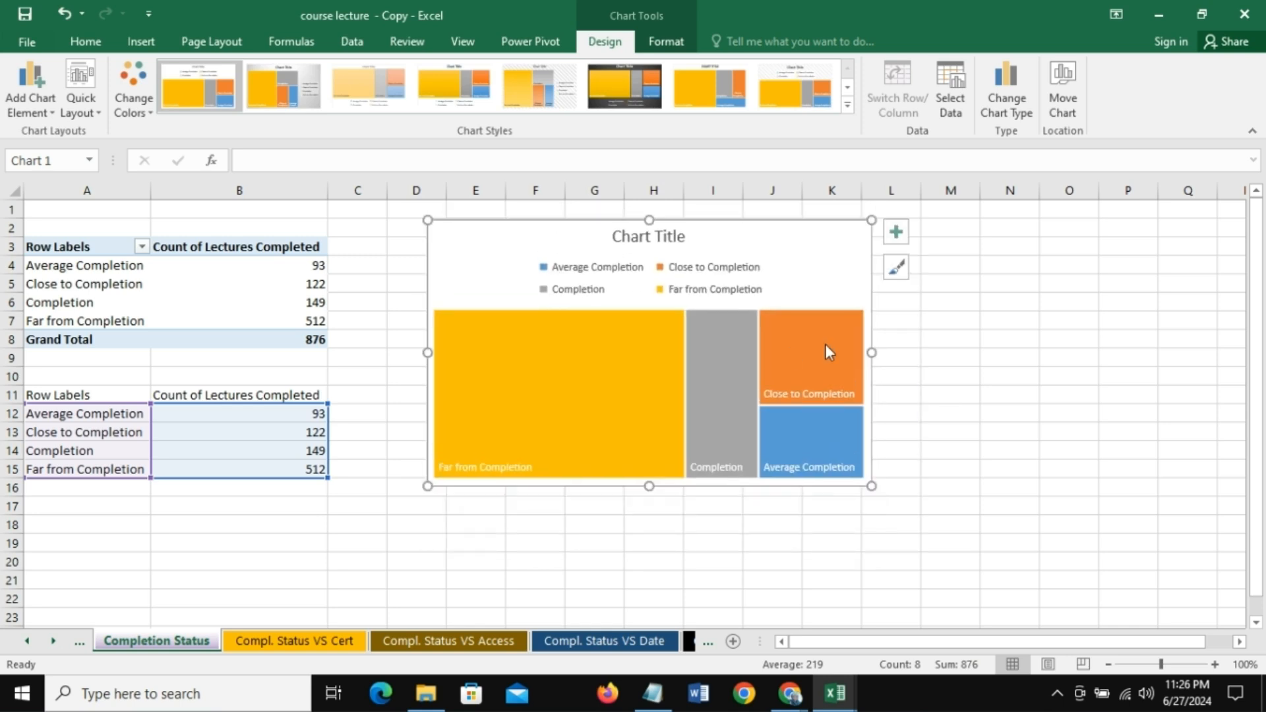
left_click_drag(871, 353, 827, 353)
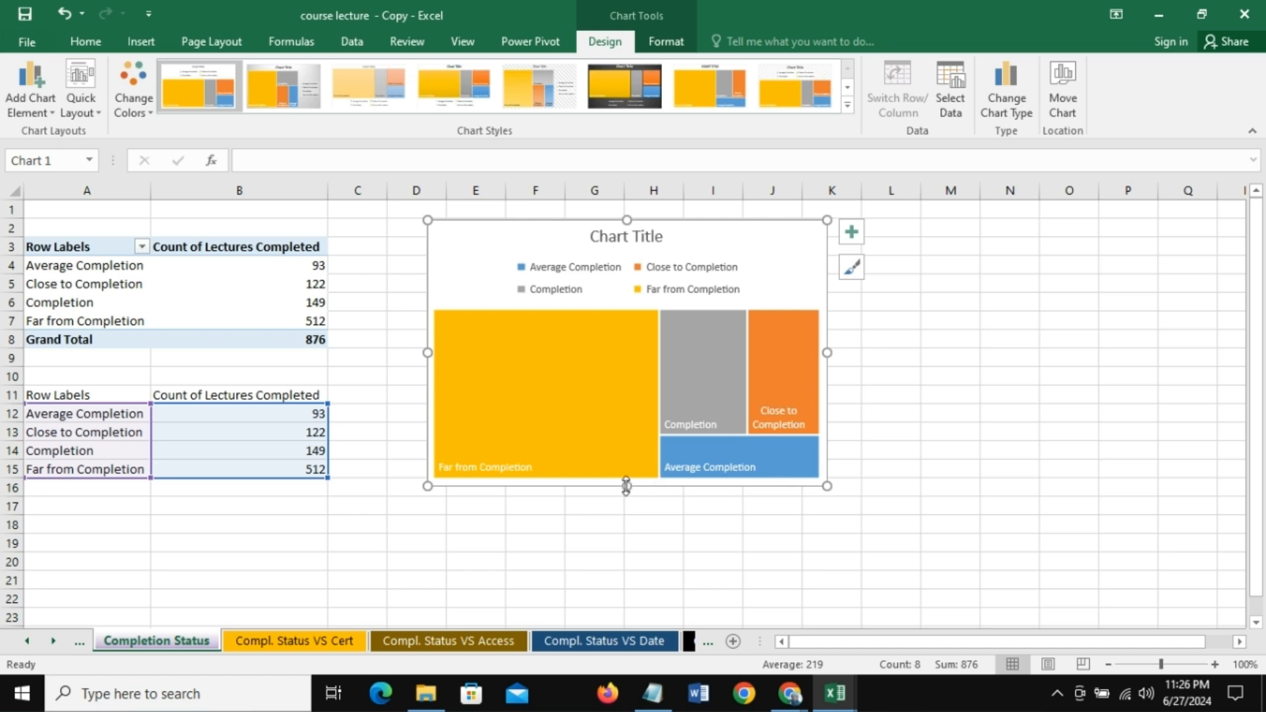
left_click_drag(627, 485, 624, 505)
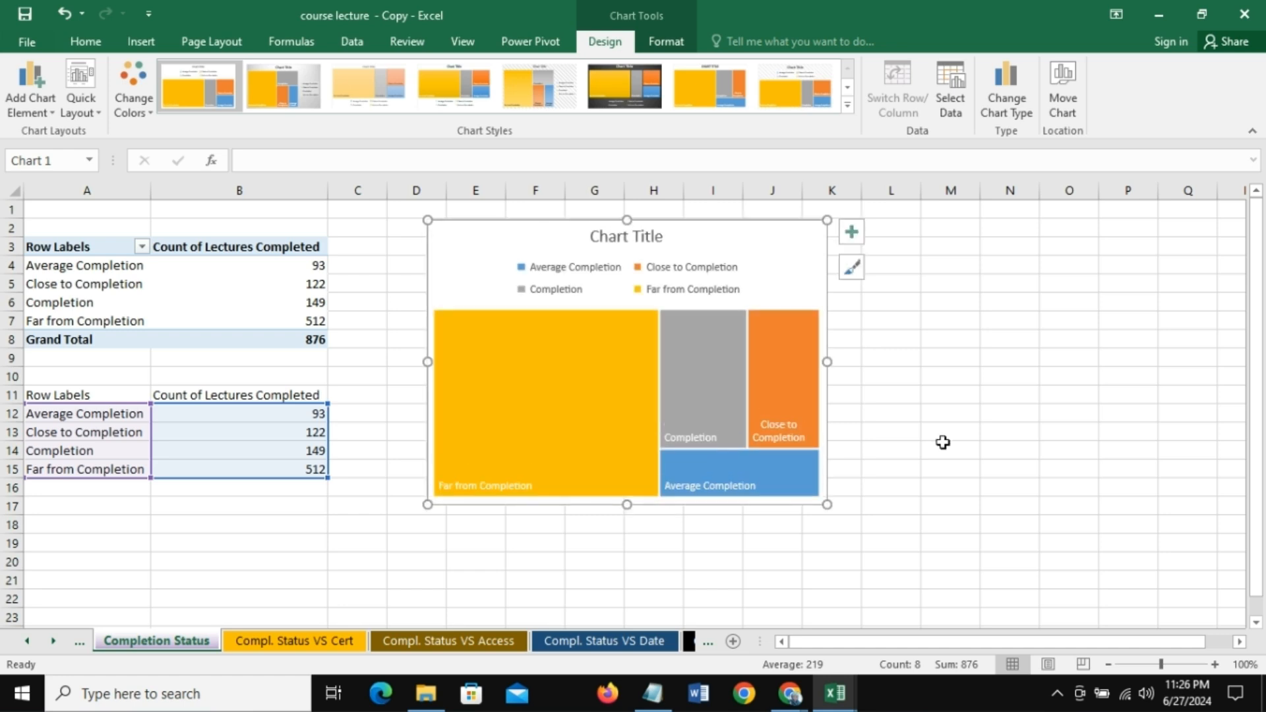
left_click(943, 441)
left_click(461, 221)
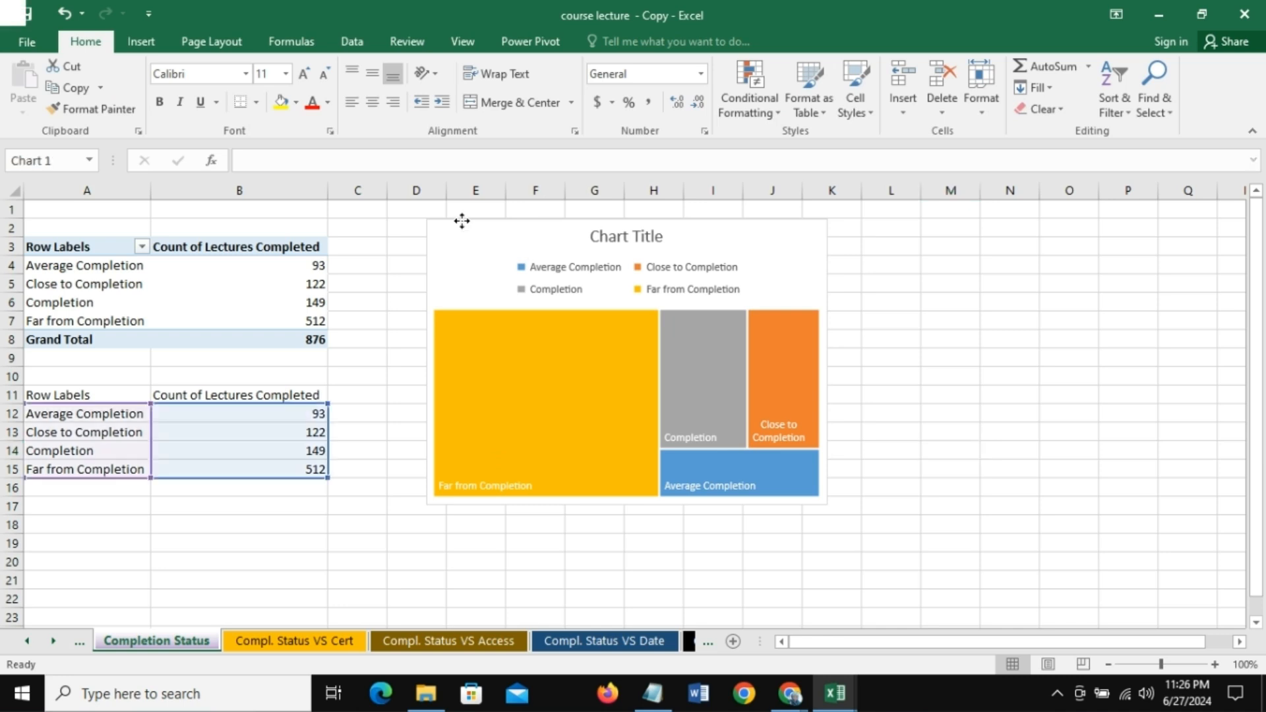
mouse_move(714, 437)
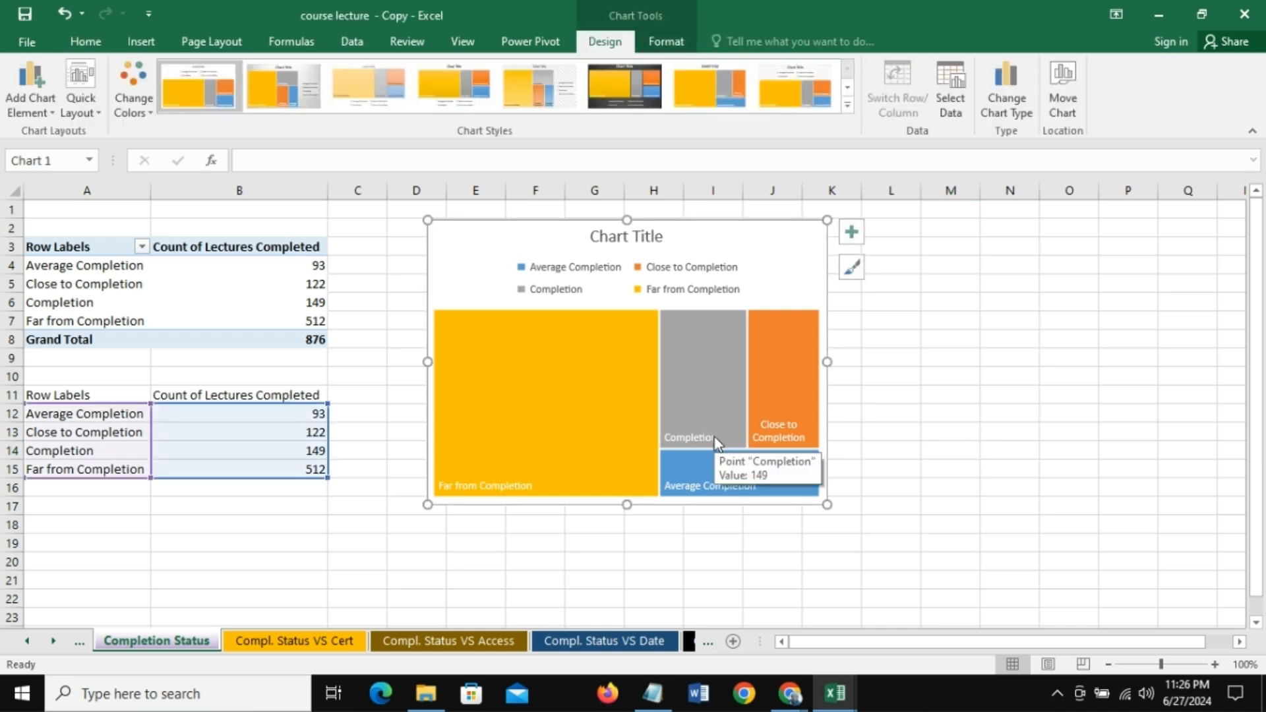
Step: Change the treemap's title to "Completion Status" and close the title formatting options
left_click(653, 237)
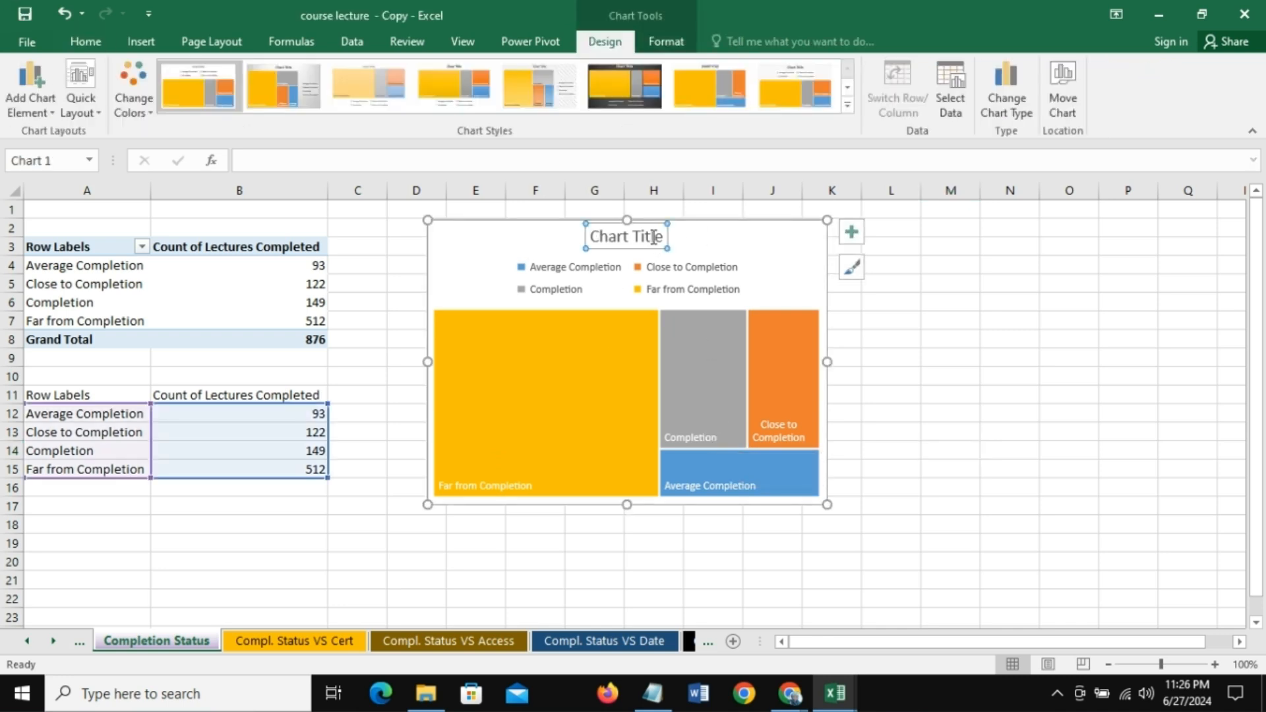
double_click(663, 237)
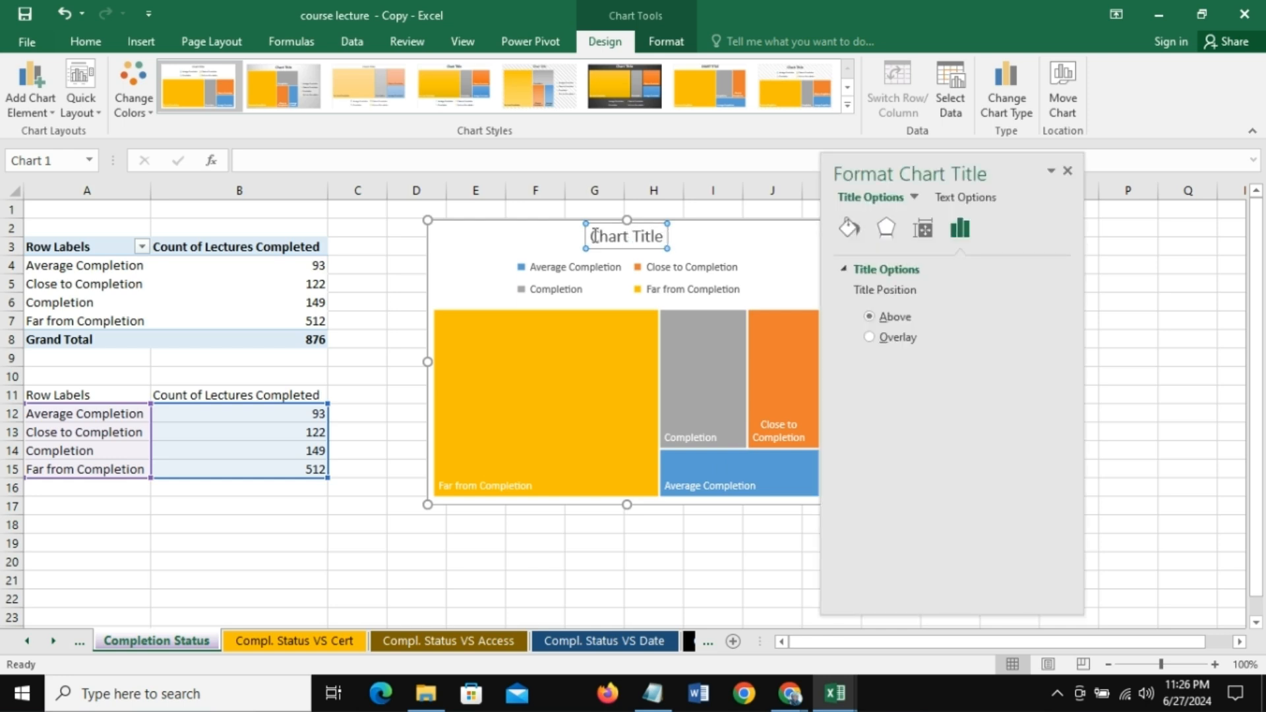
left_click_drag(593, 235, 681, 244)
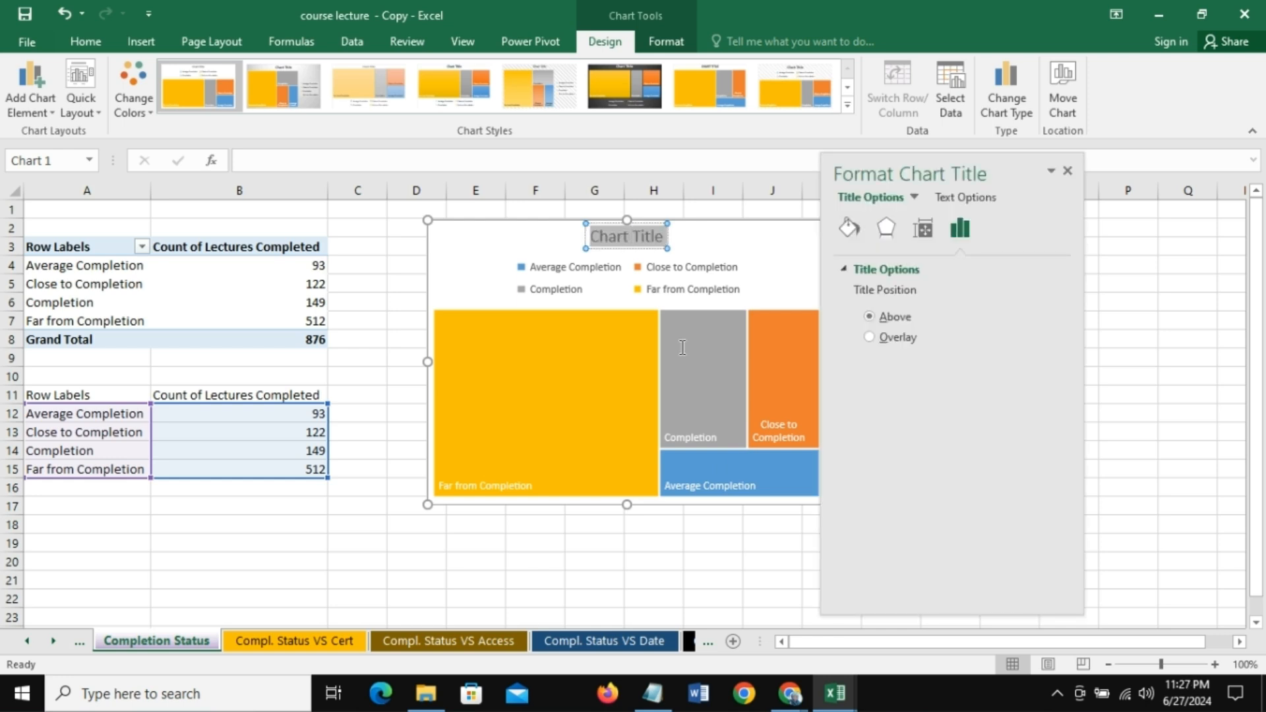
type("Com")
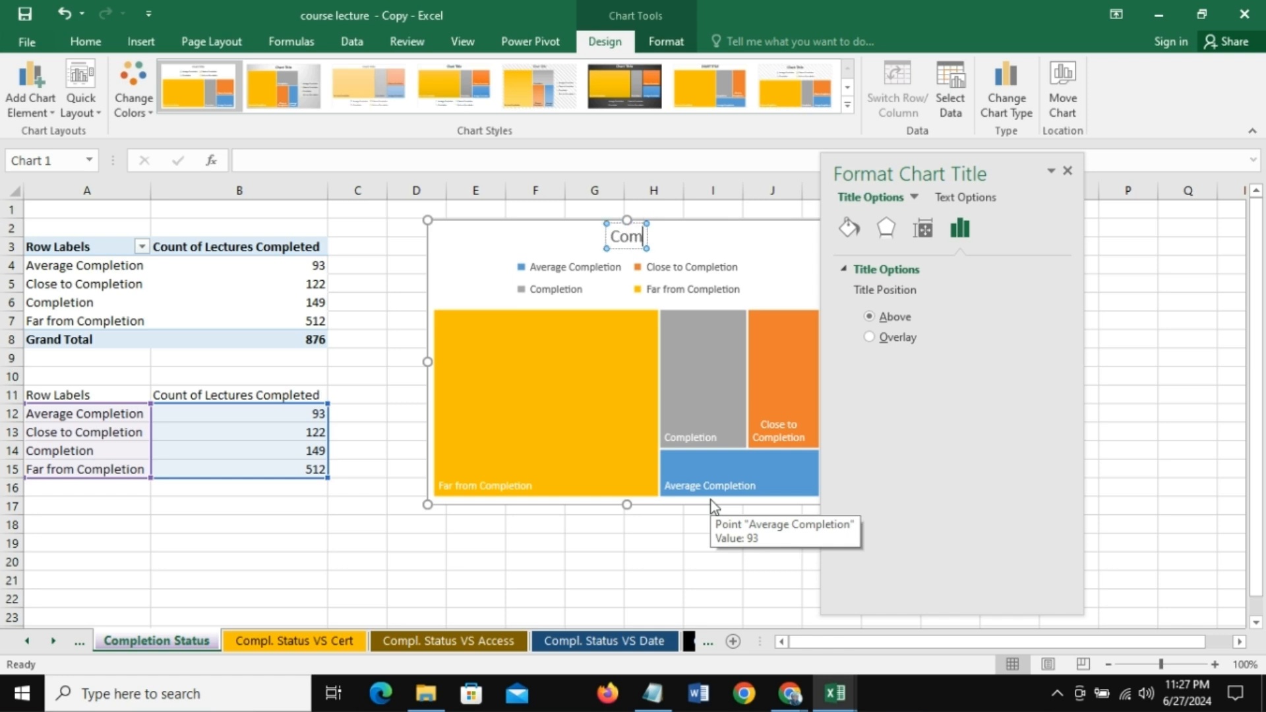
type("pletion S")
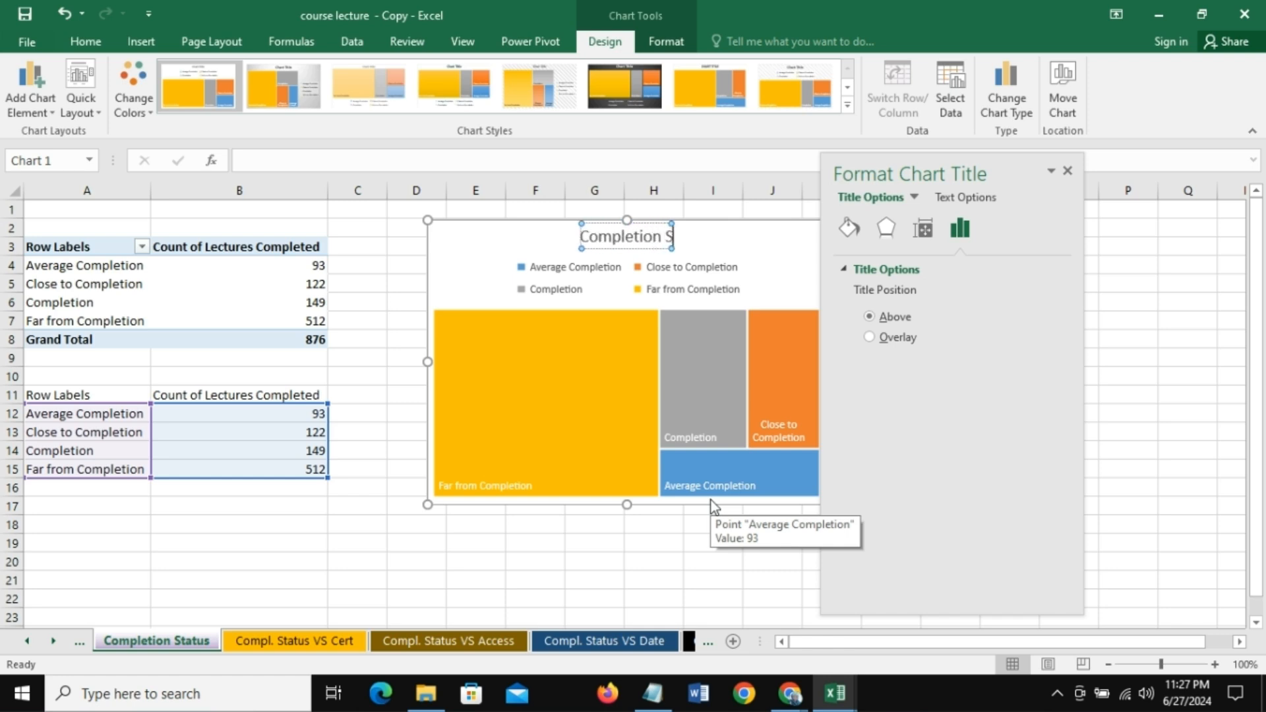
type("tatus")
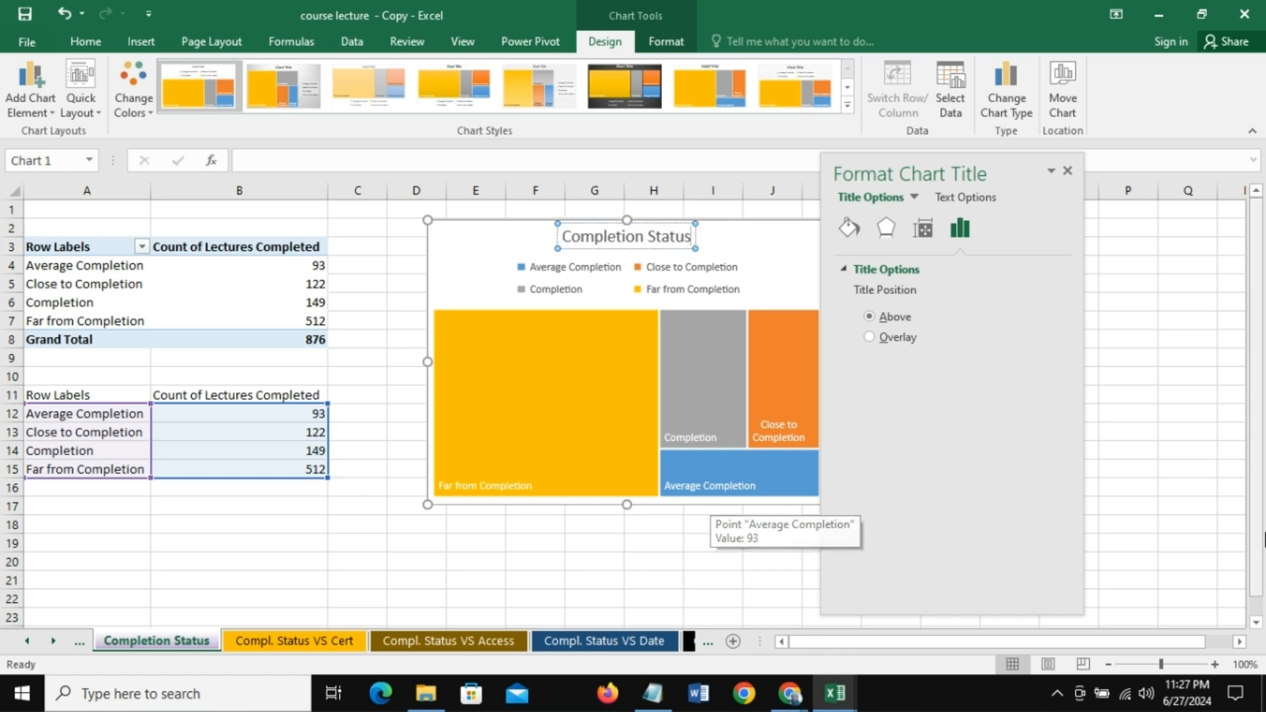
left_click(1067, 171)
left_click(1065, 394)
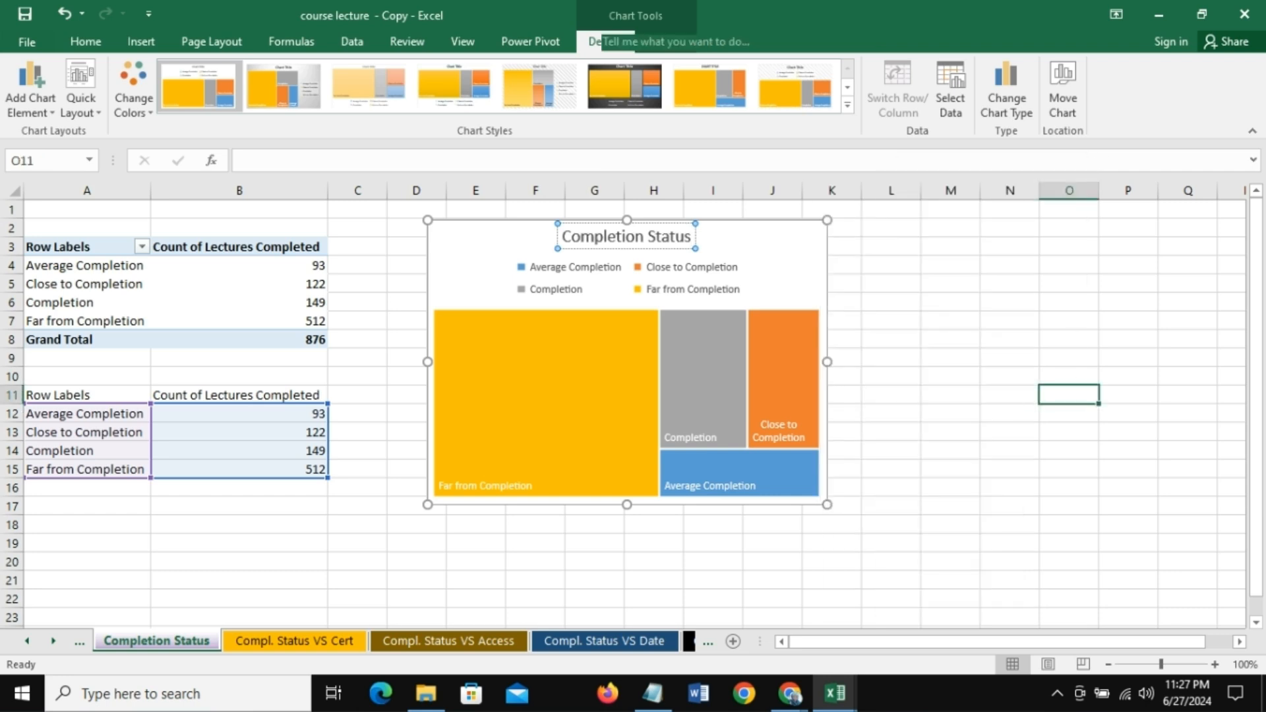
left_click(463, 223)
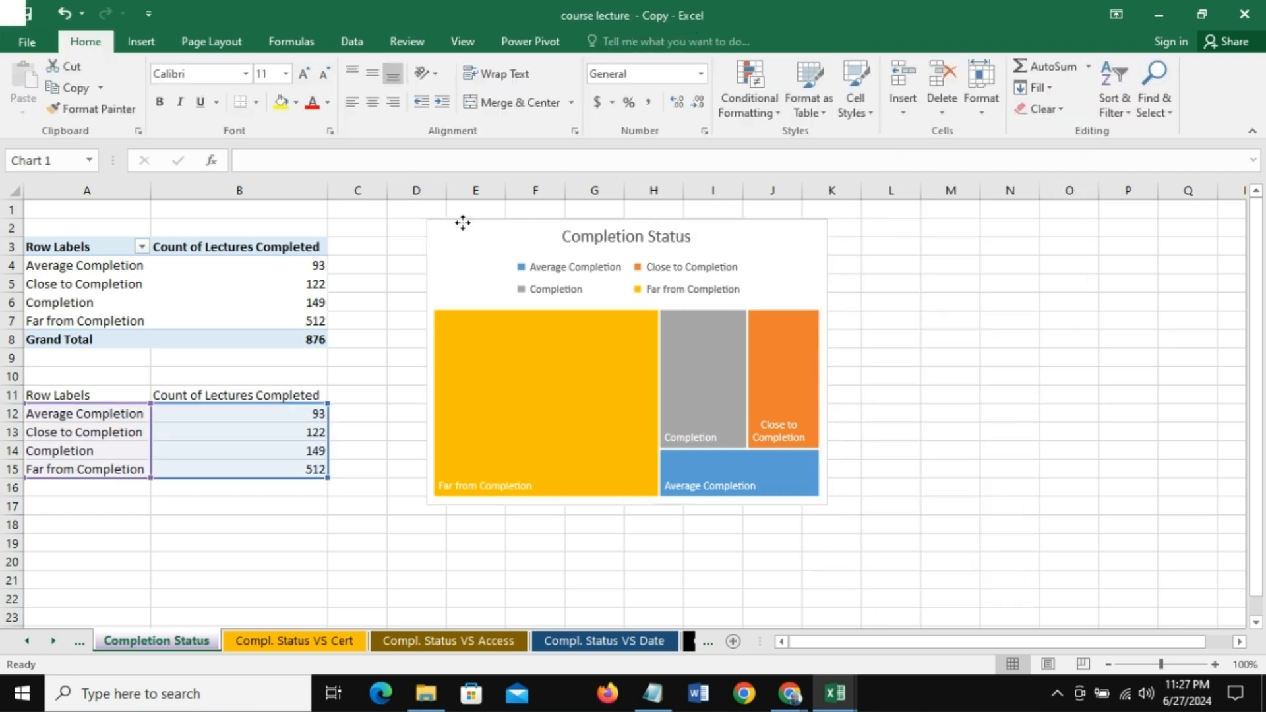
left_click(138, 542)
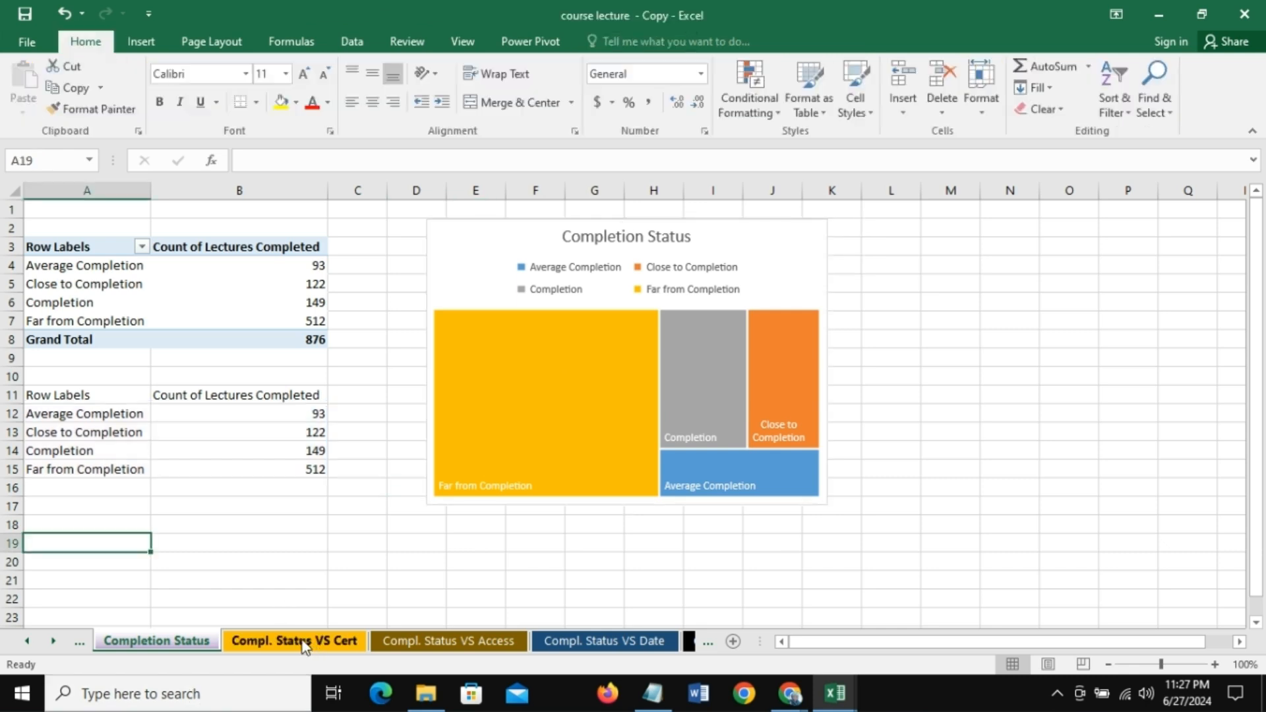
Step: Open the Compl. Status VS Cert sheet
left_click(306, 645)
left_click(712, 337)
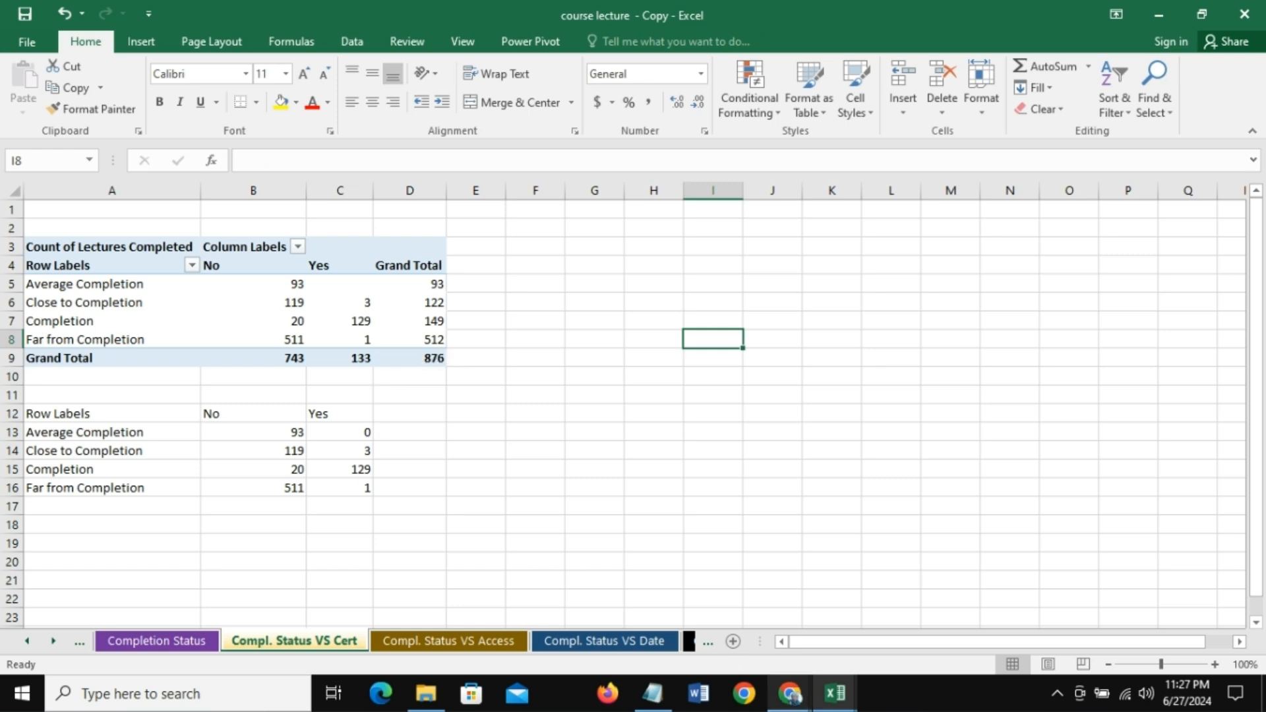
mouse_move(796, 704)
left_click(689, 627)
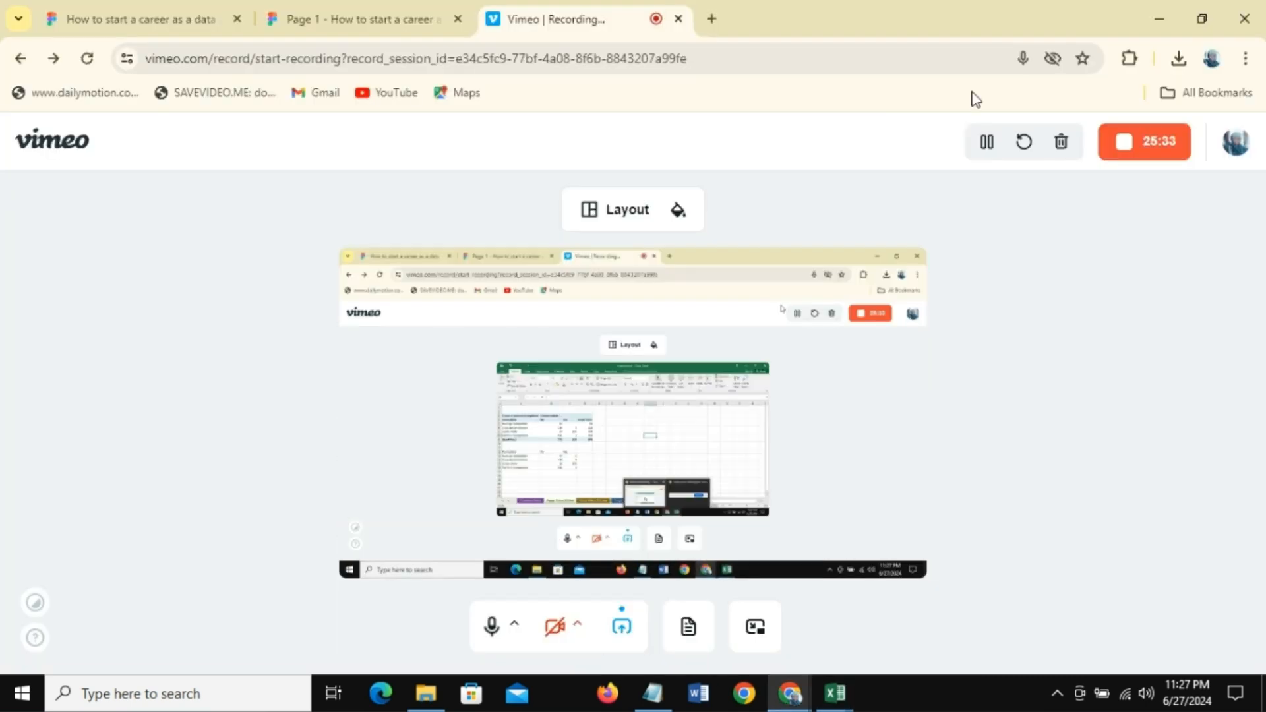
left_click(987, 144)
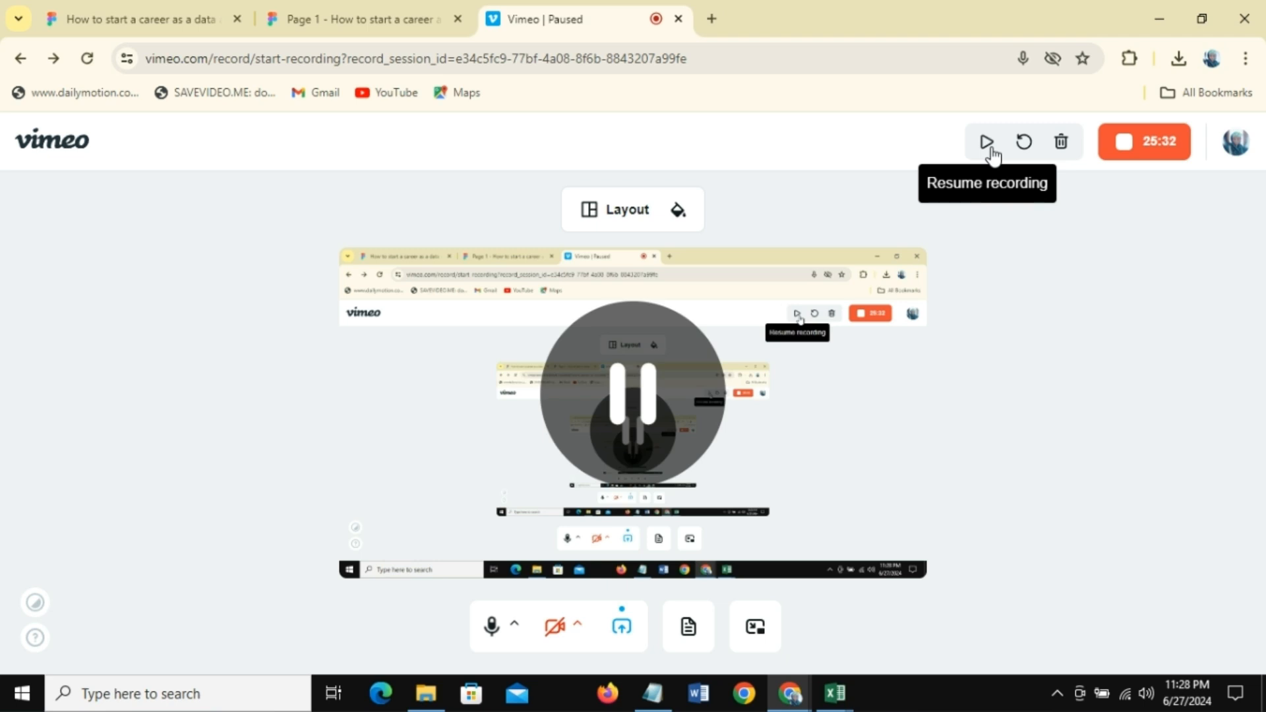
left_click(987, 142)
mouse_move(835, 692)
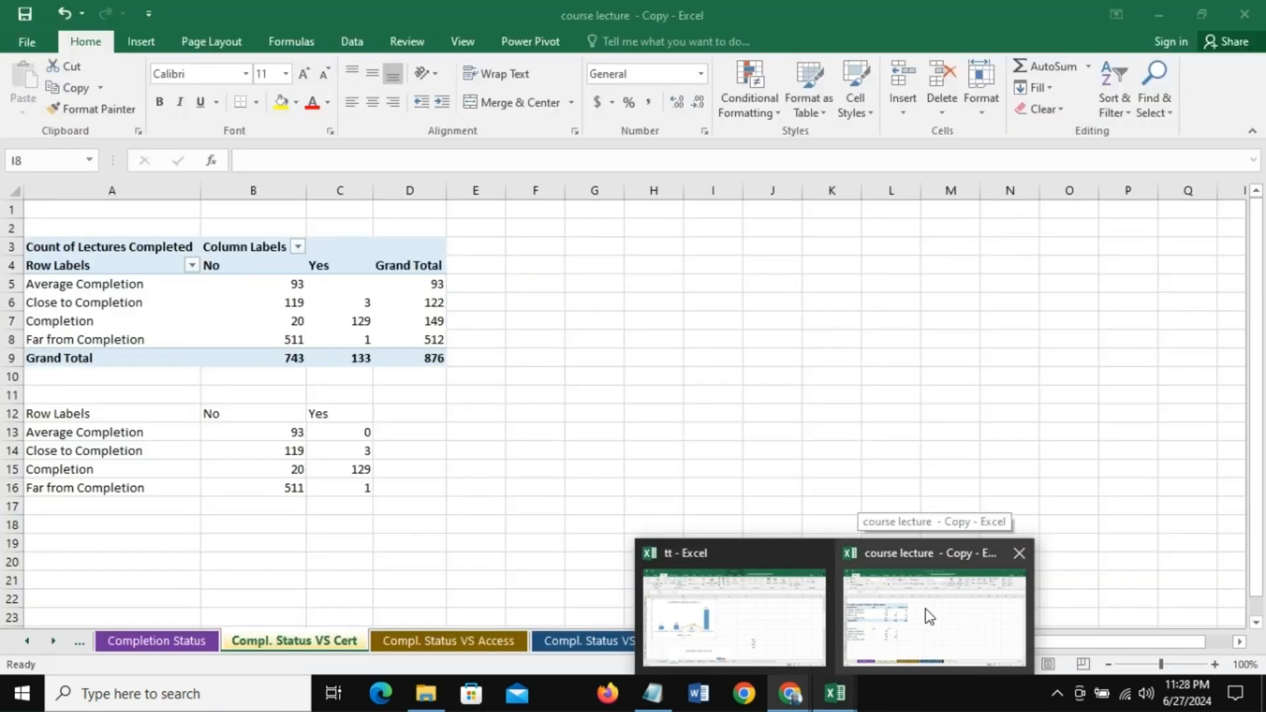
left_click(929, 615)
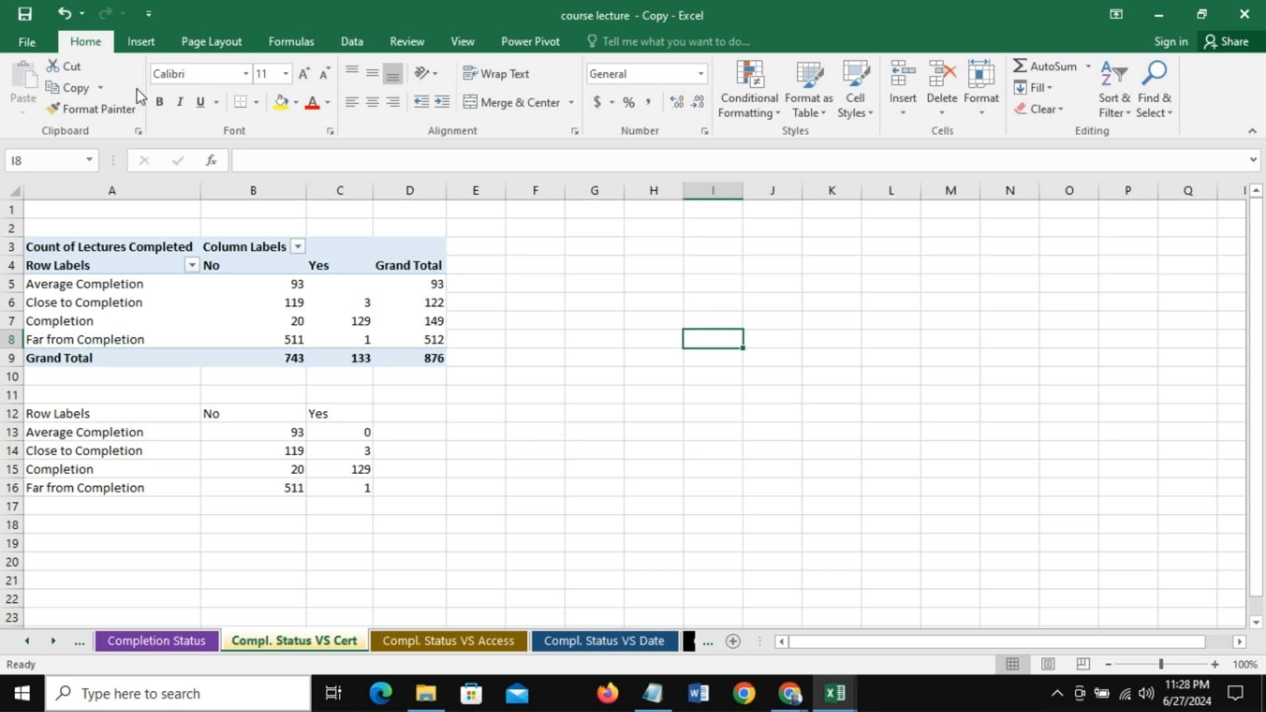
Step: Insert a Clustered Column - Line combo chart from A12:C16 and move it clear of the PivotTable
left_click(131, 48)
left_click_drag(57, 433, 331, 492)
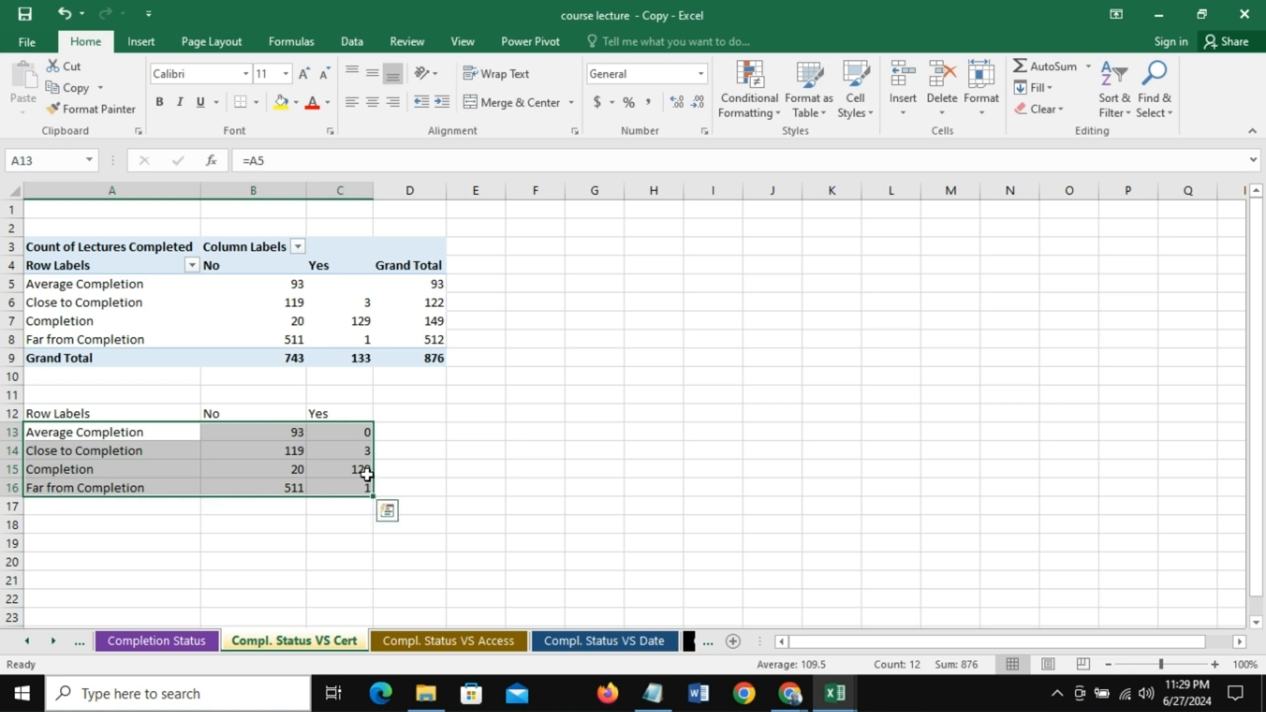
left_click_drag(66, 413, 356, 489)
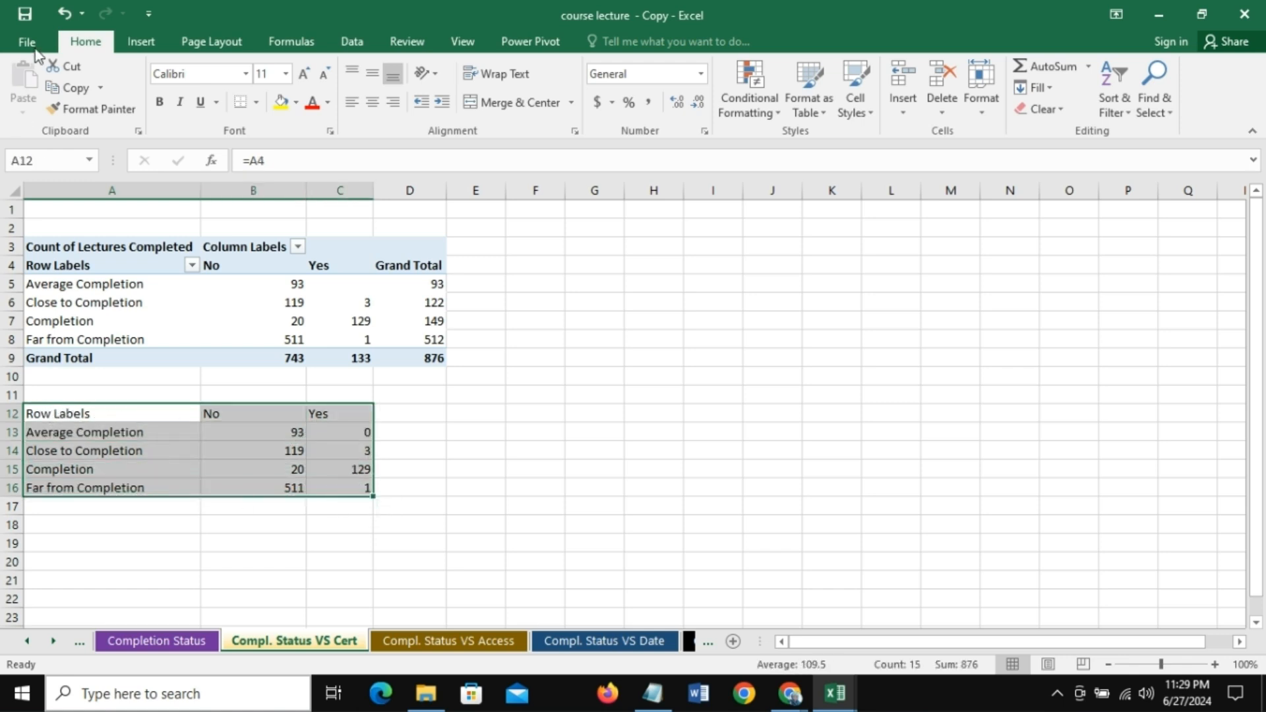
left_click(143, 44)
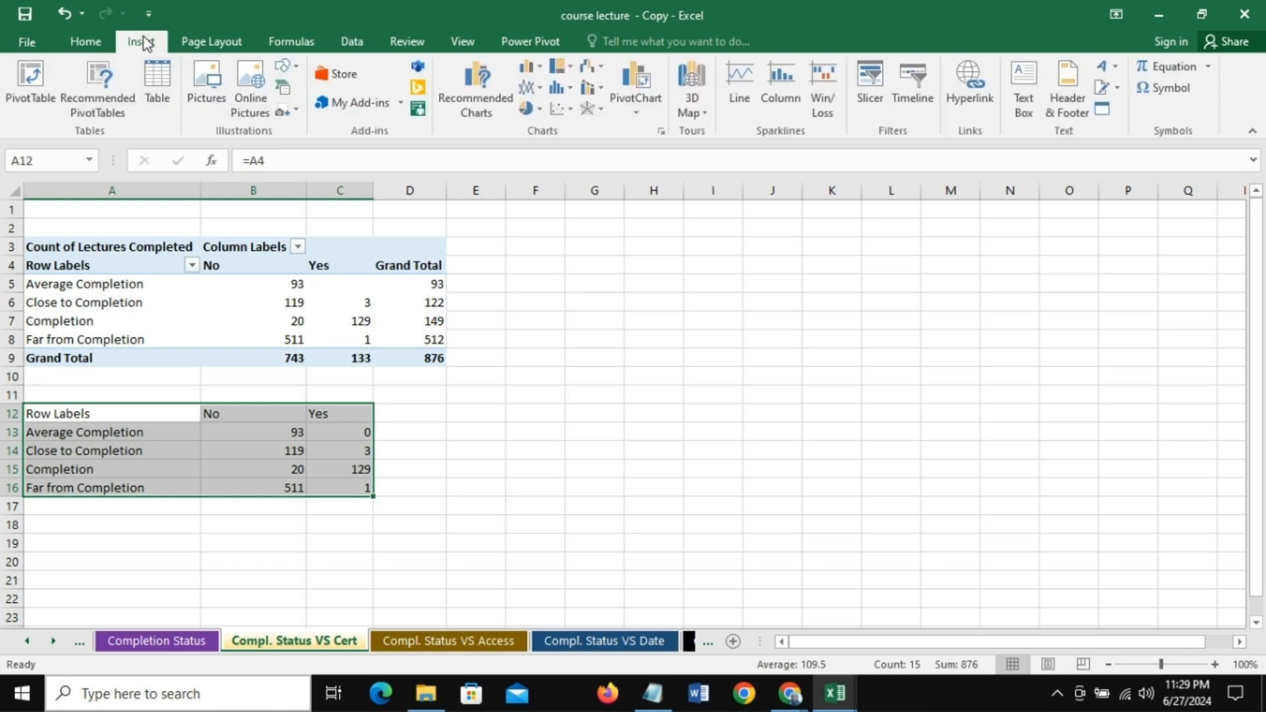
left_click(604, 86)
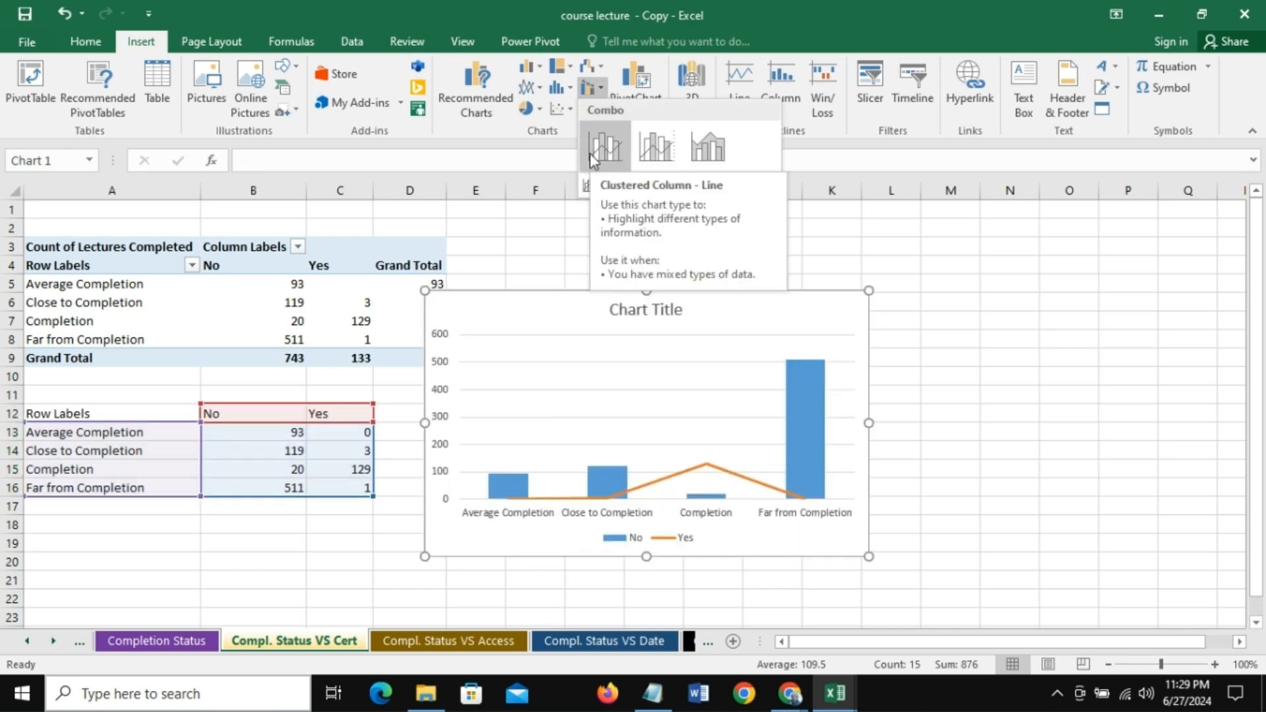
left_click(590, 153)
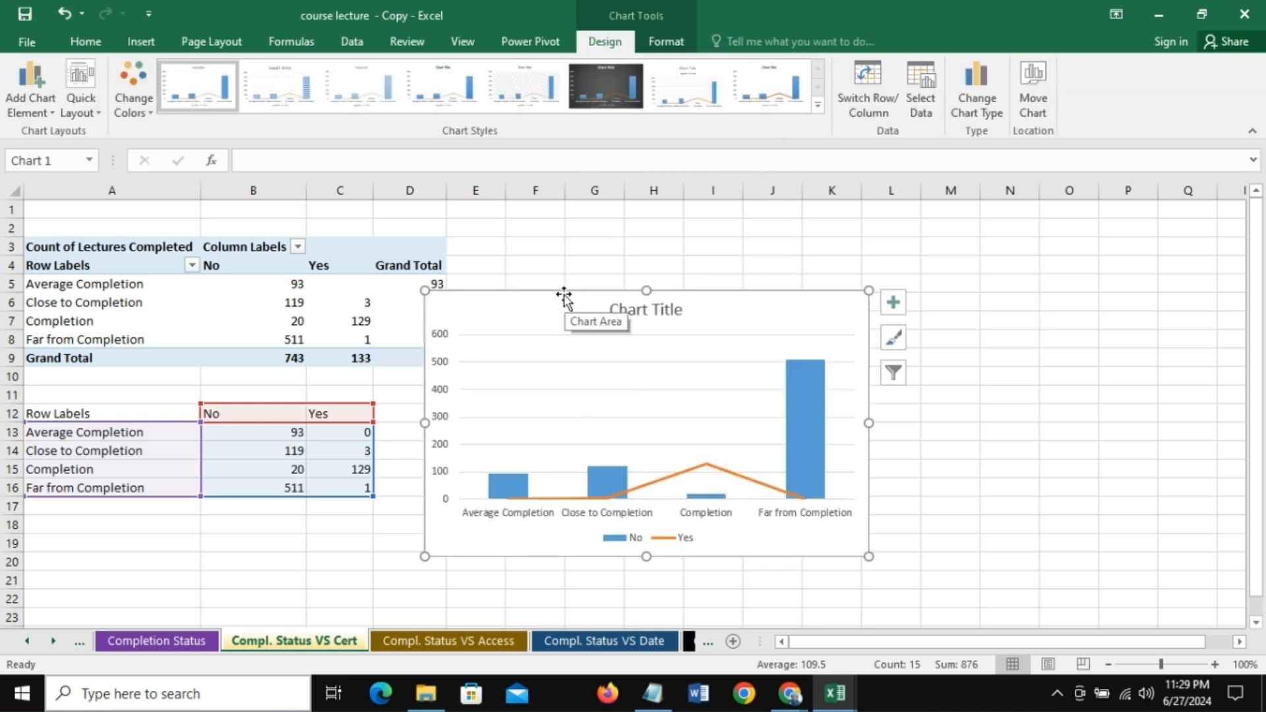
left_click_drag(571, 294, 688, 266)
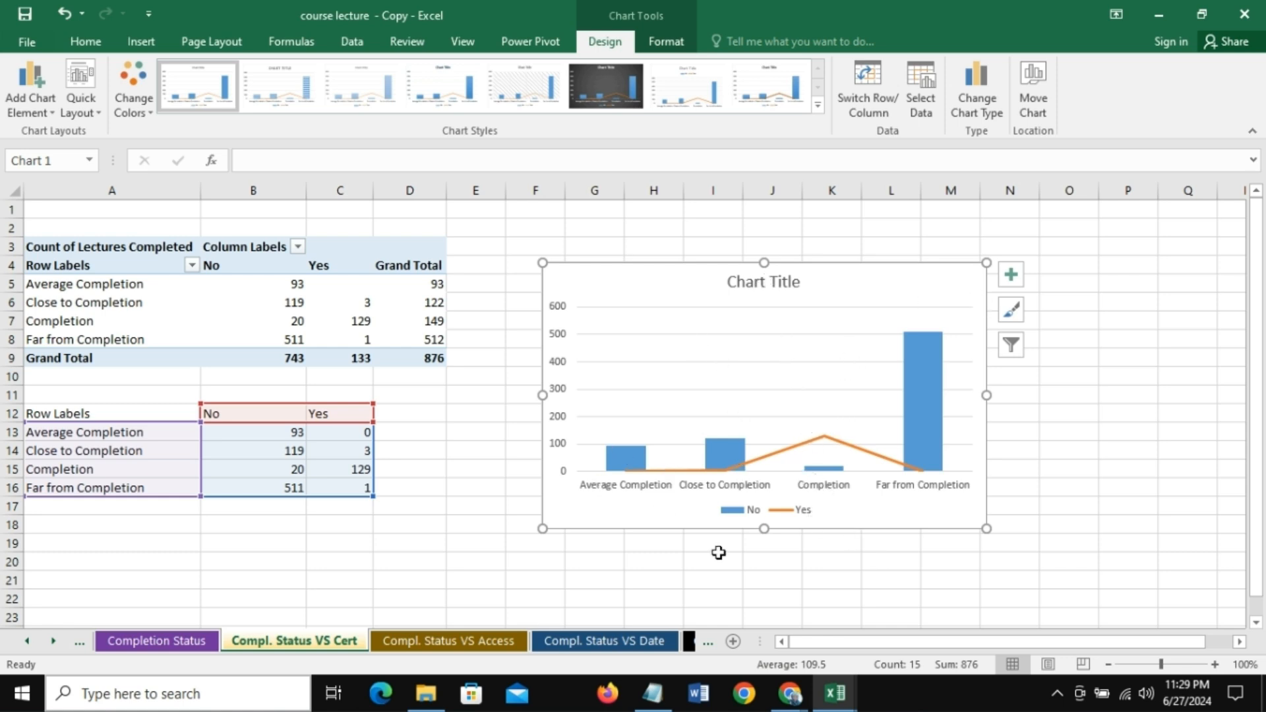
Step: Change the combo chart's title to "Completion Status by Certificate"
left_click(779, 283)
double_click(763, 279)
left_click(1067, 171)
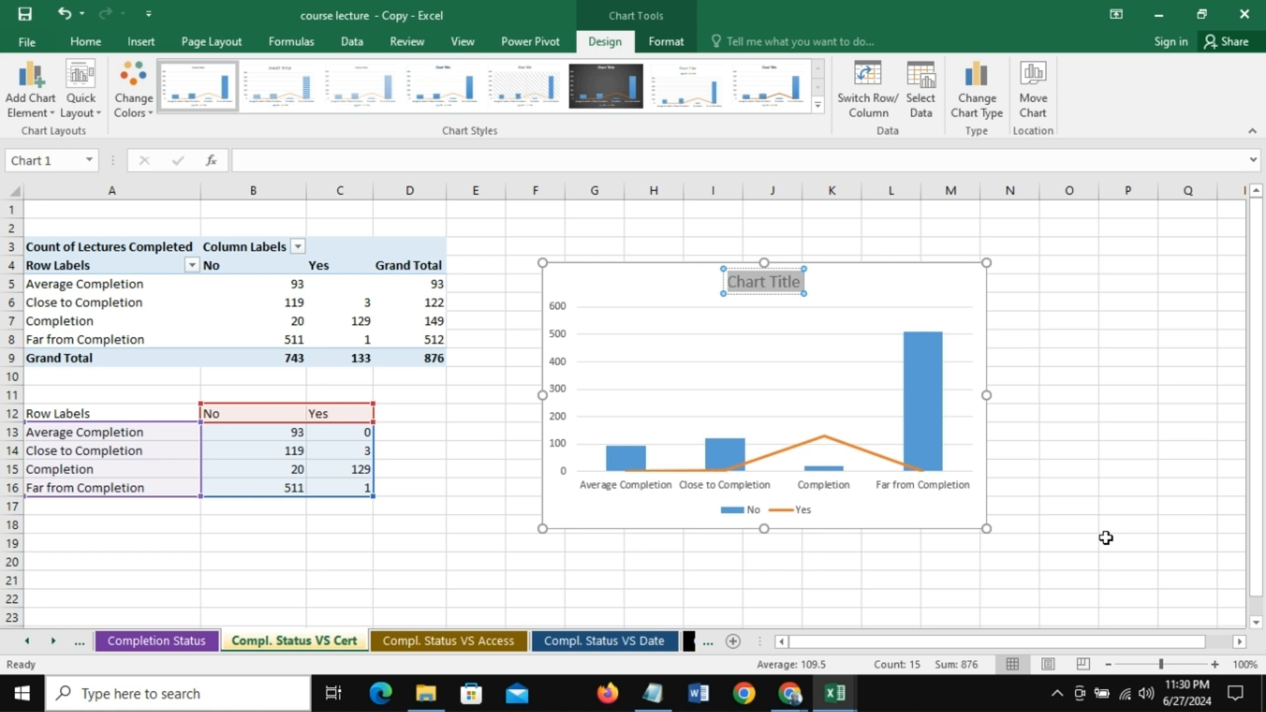
type("C")
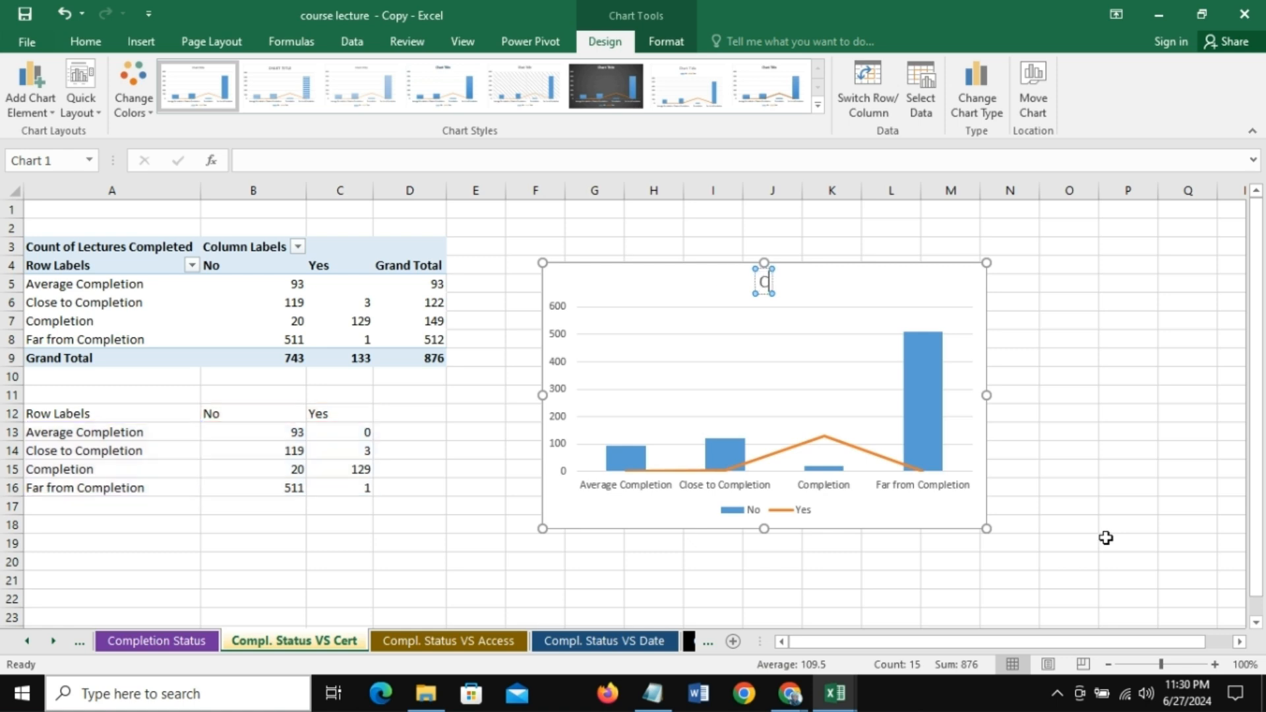
type("omplet")
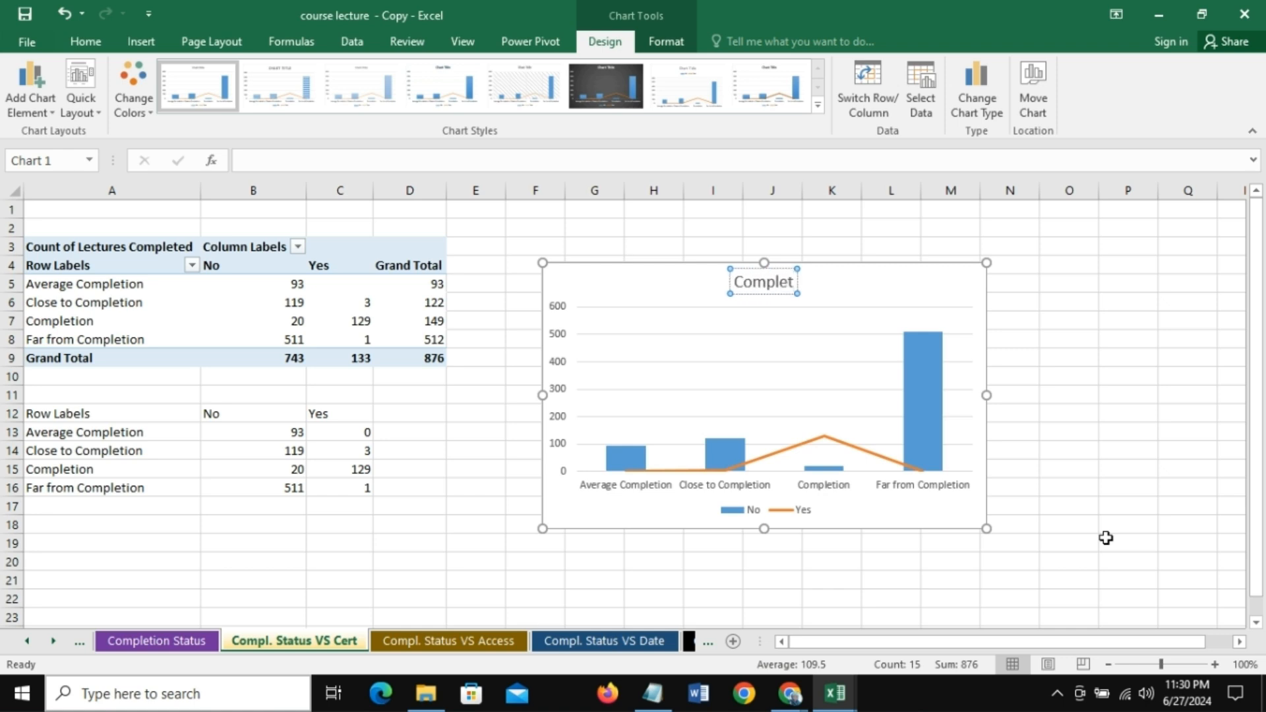
type("ion S")
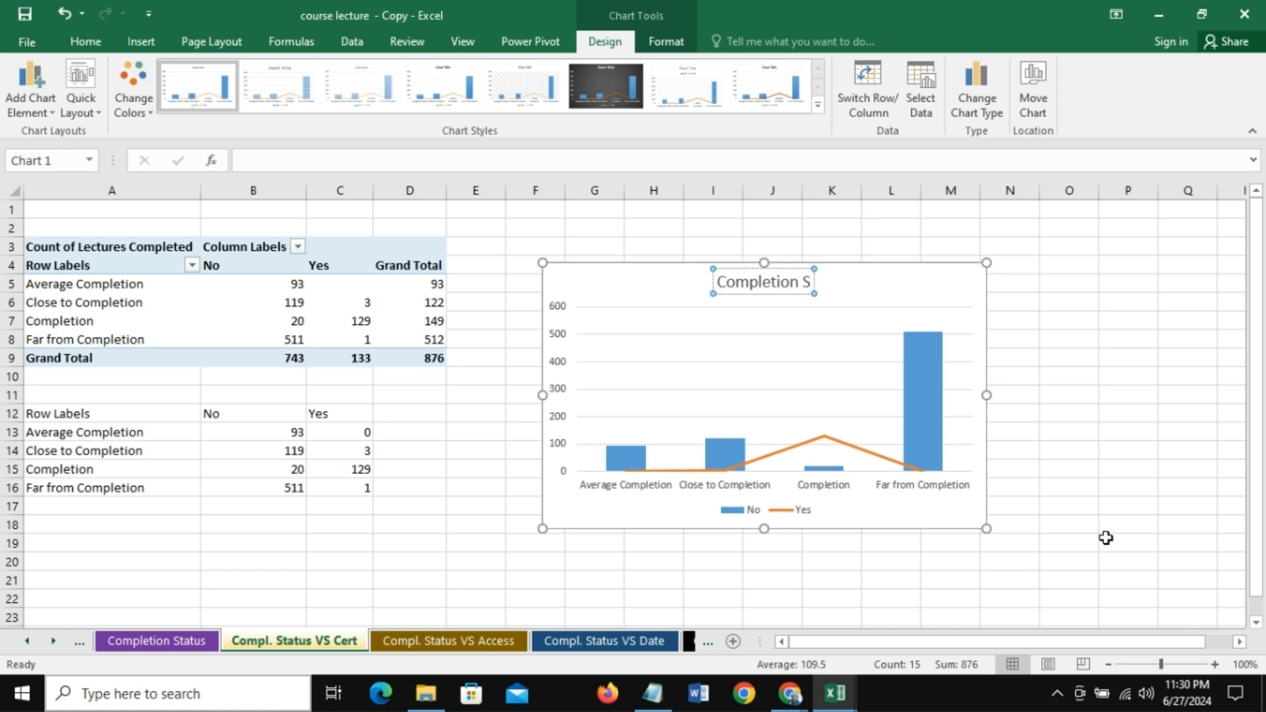
type("tatus")
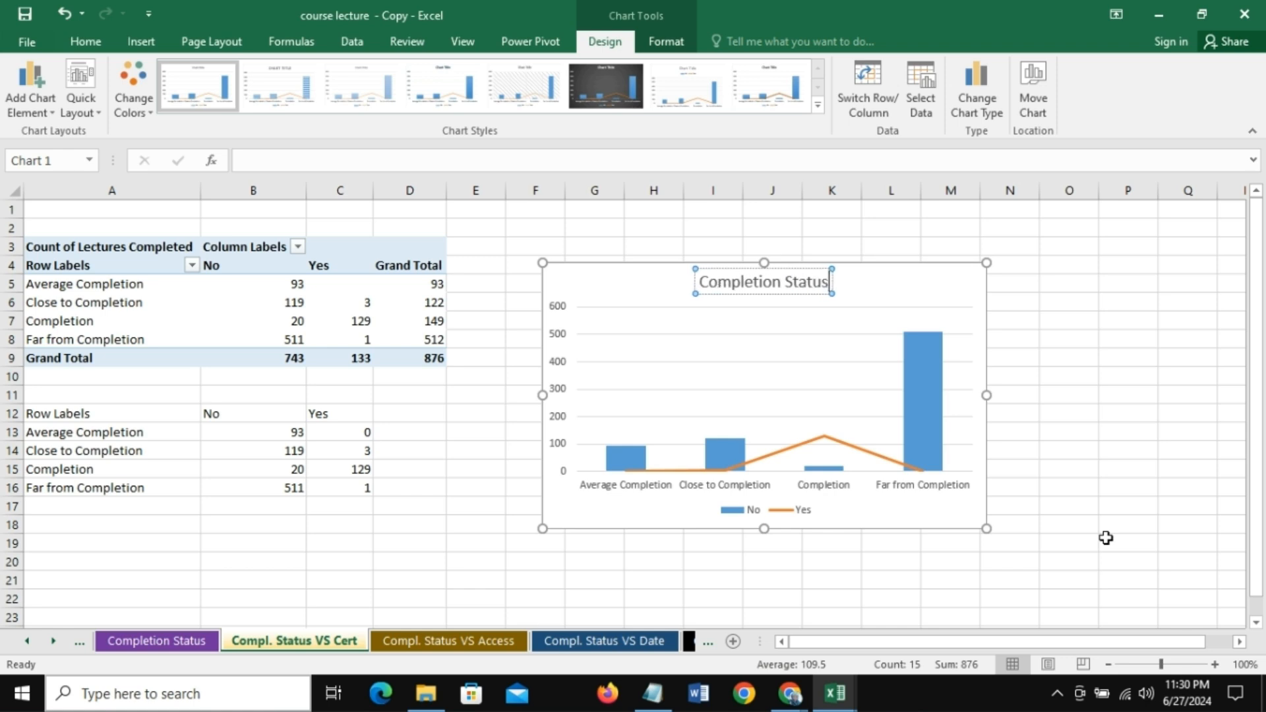
type(" by Cert")
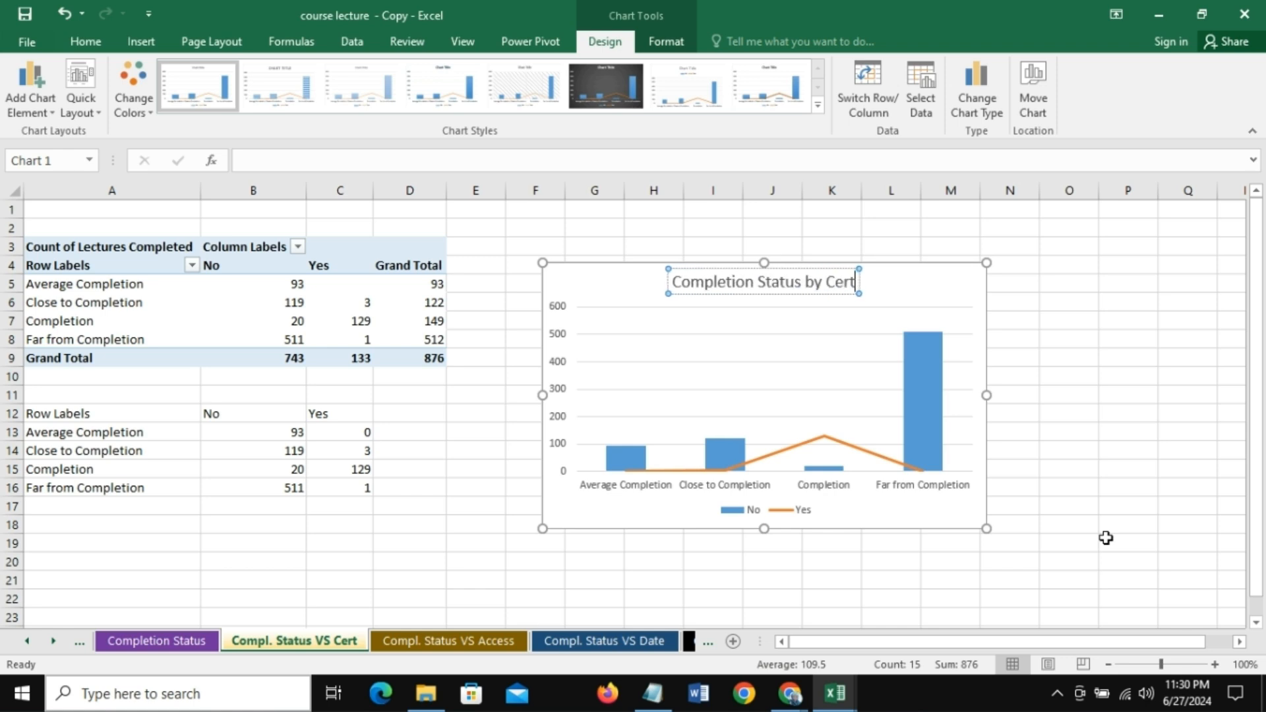
type("ificate")
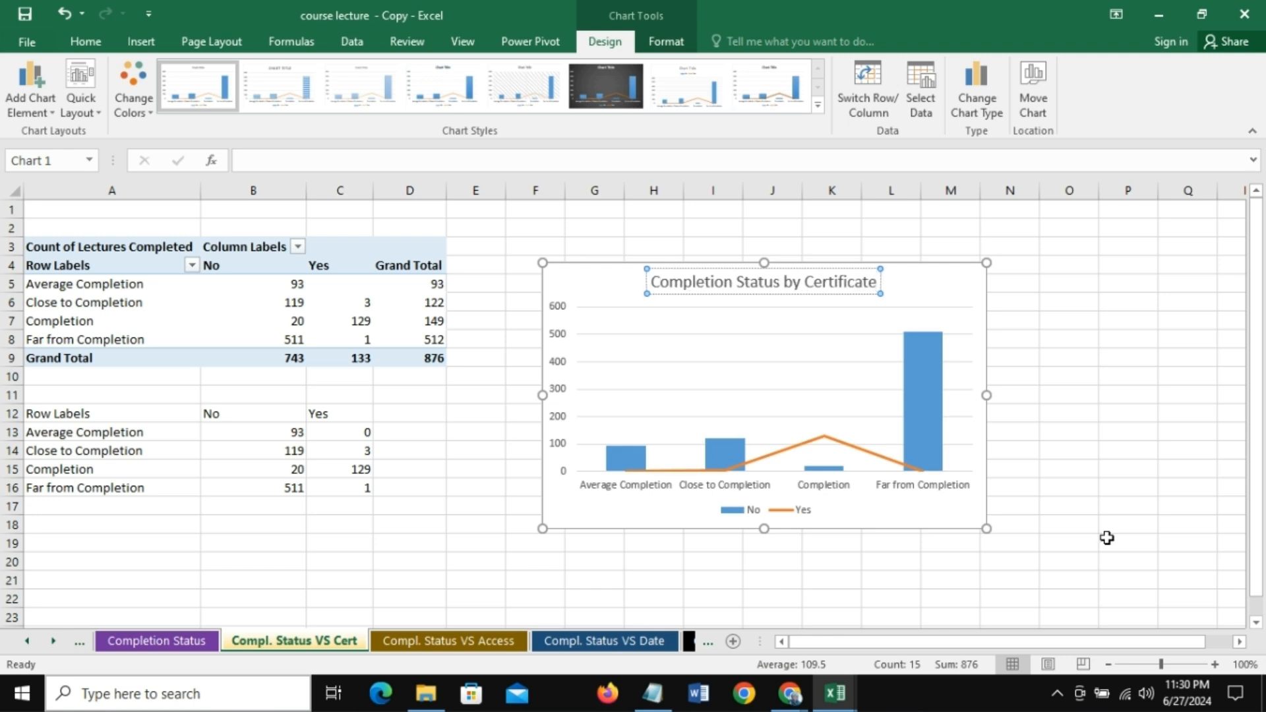
left_click(1128, 433)
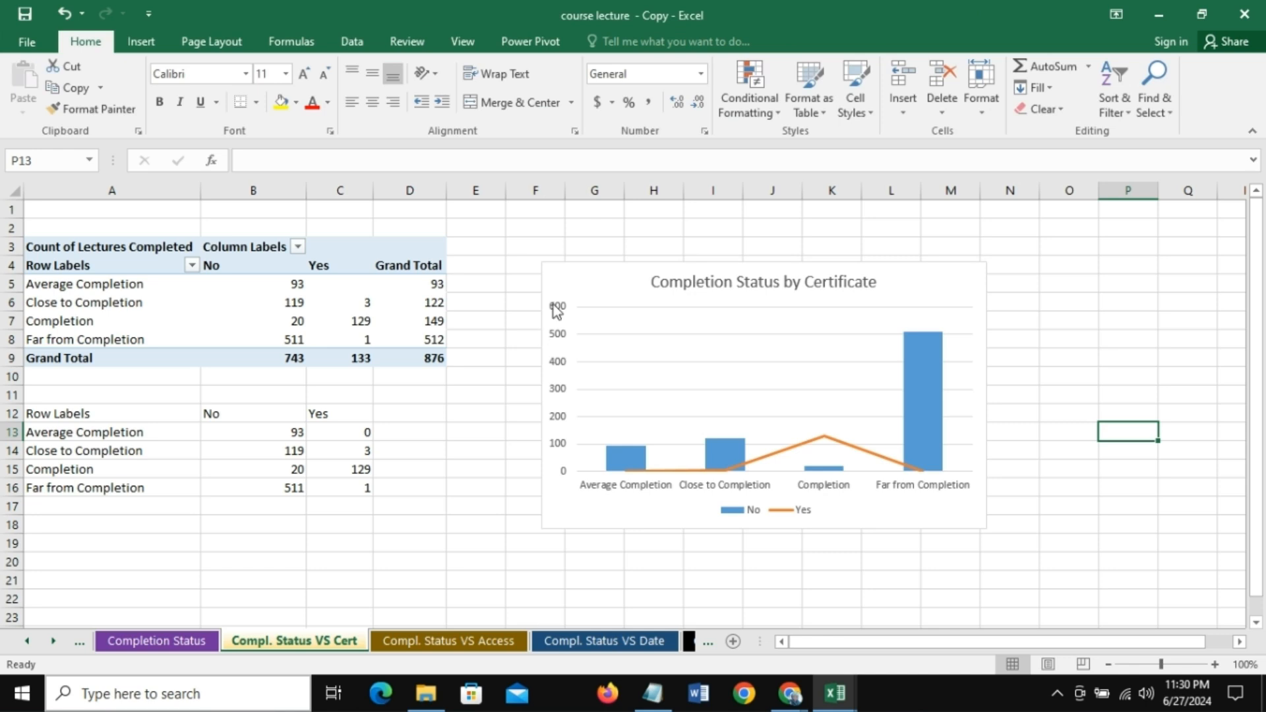
left_click(576, 263)
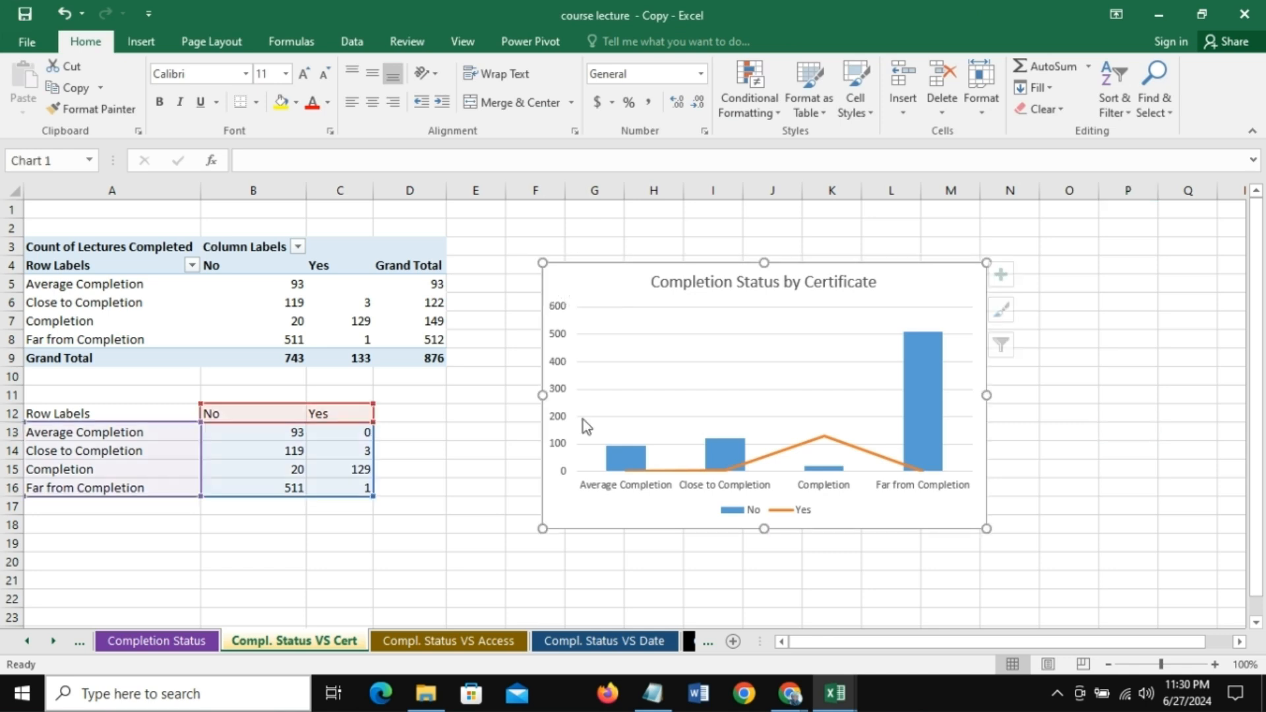
Step: Open the Compl. Status VS Access sheet
left_click(450, 643)
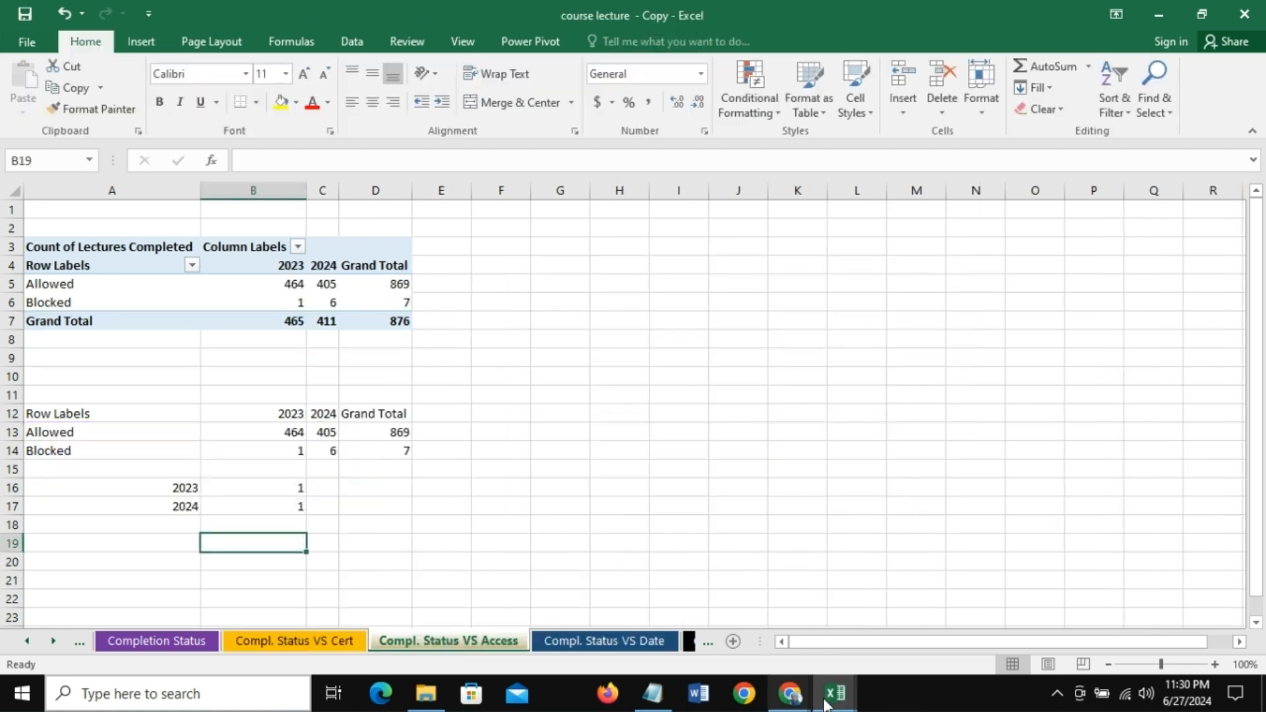
mouse_move(793, 700)
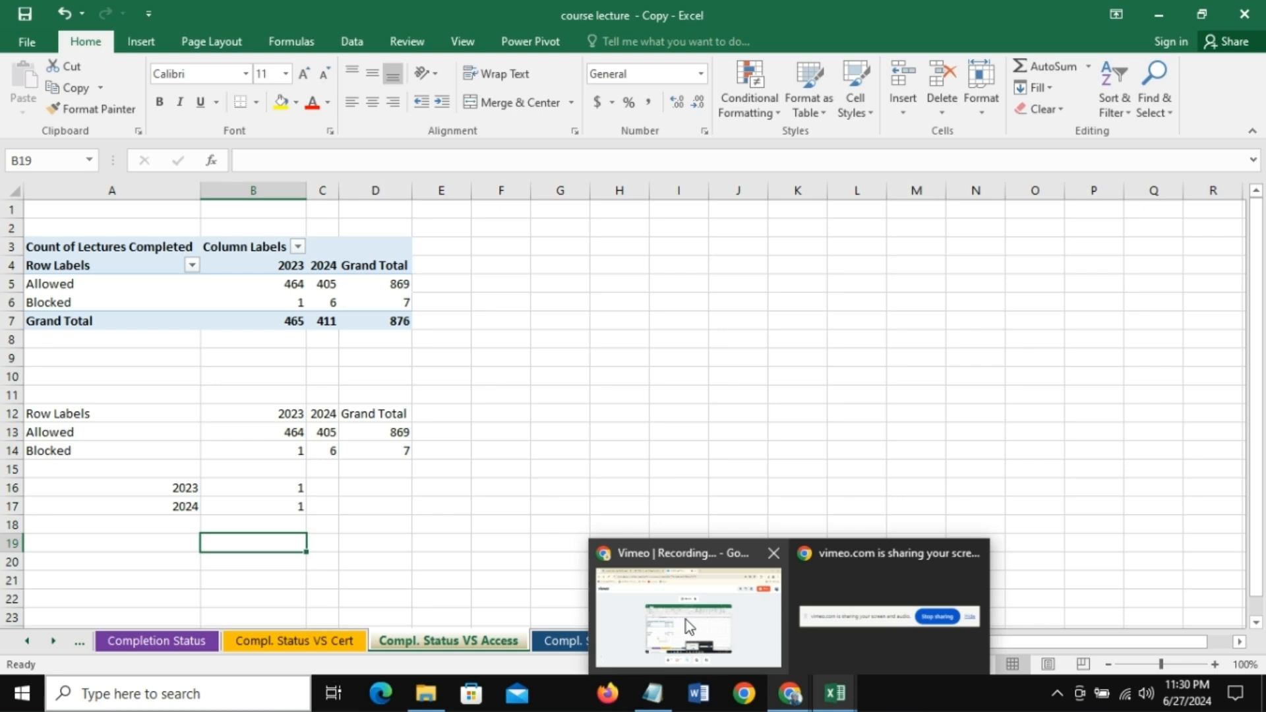
left_click(689, 627)
left_click(987, 142)
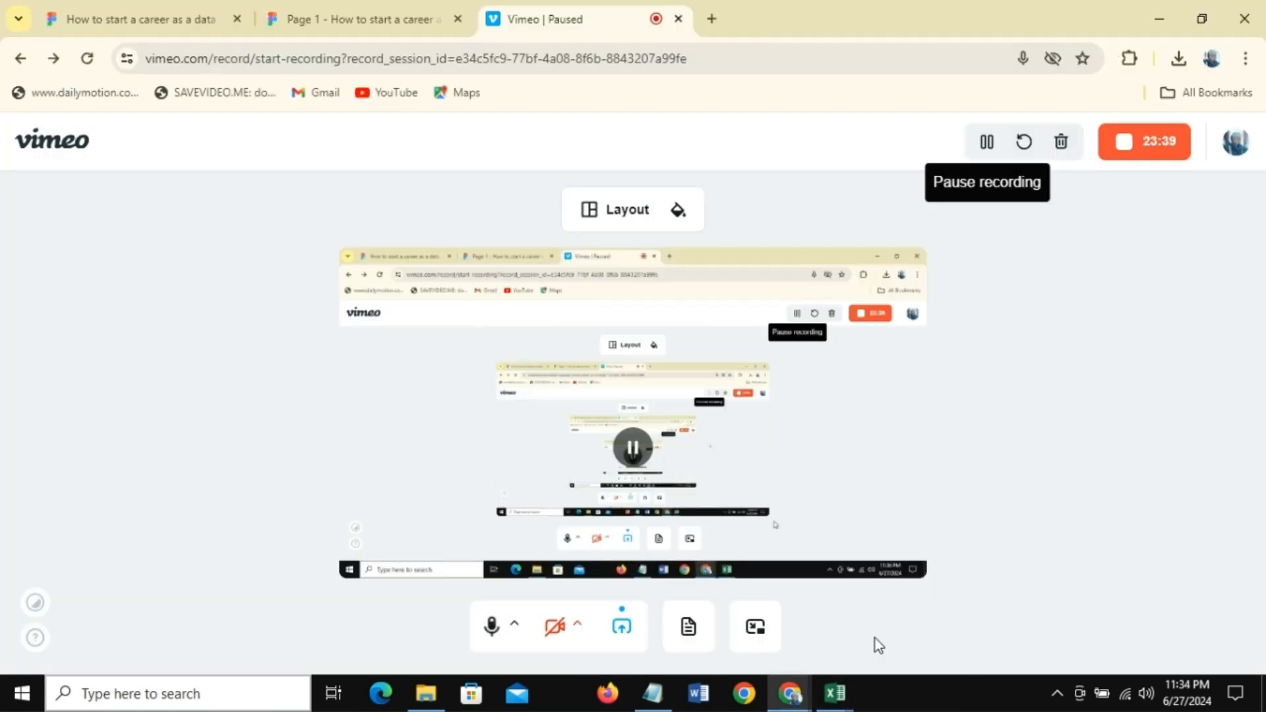
mouse_move(835, 693)
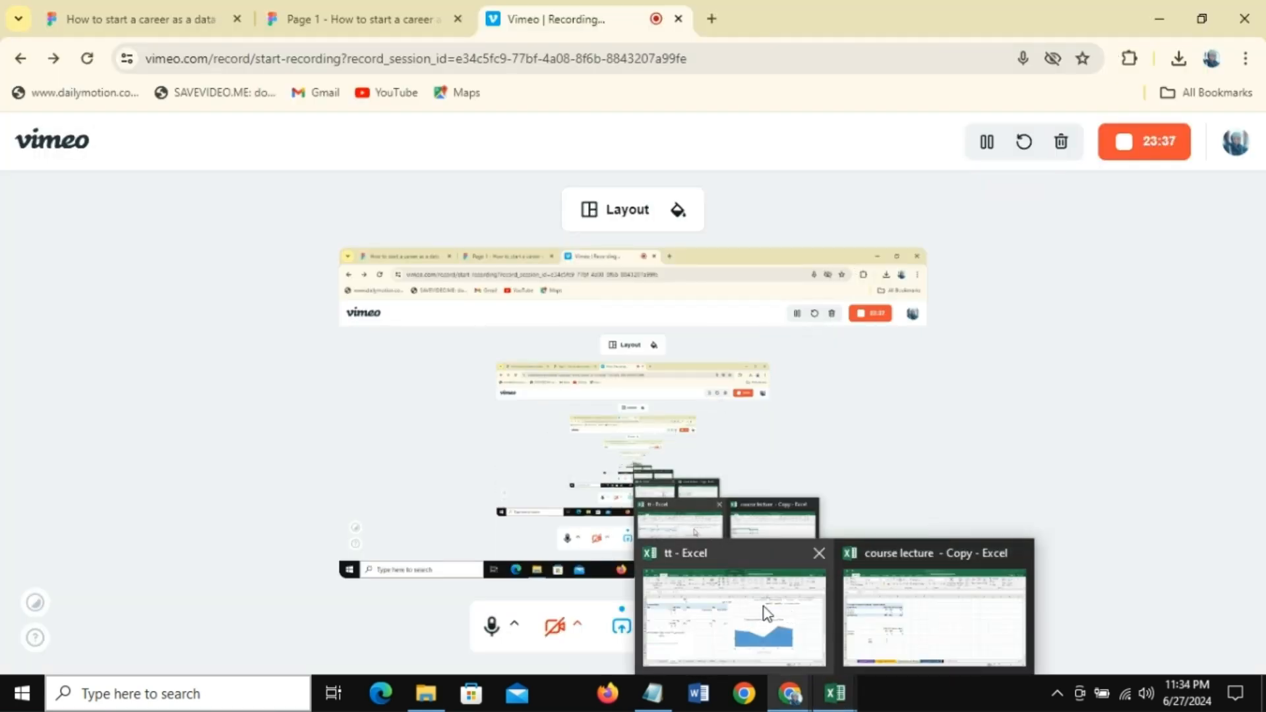
left_click(765, 614)
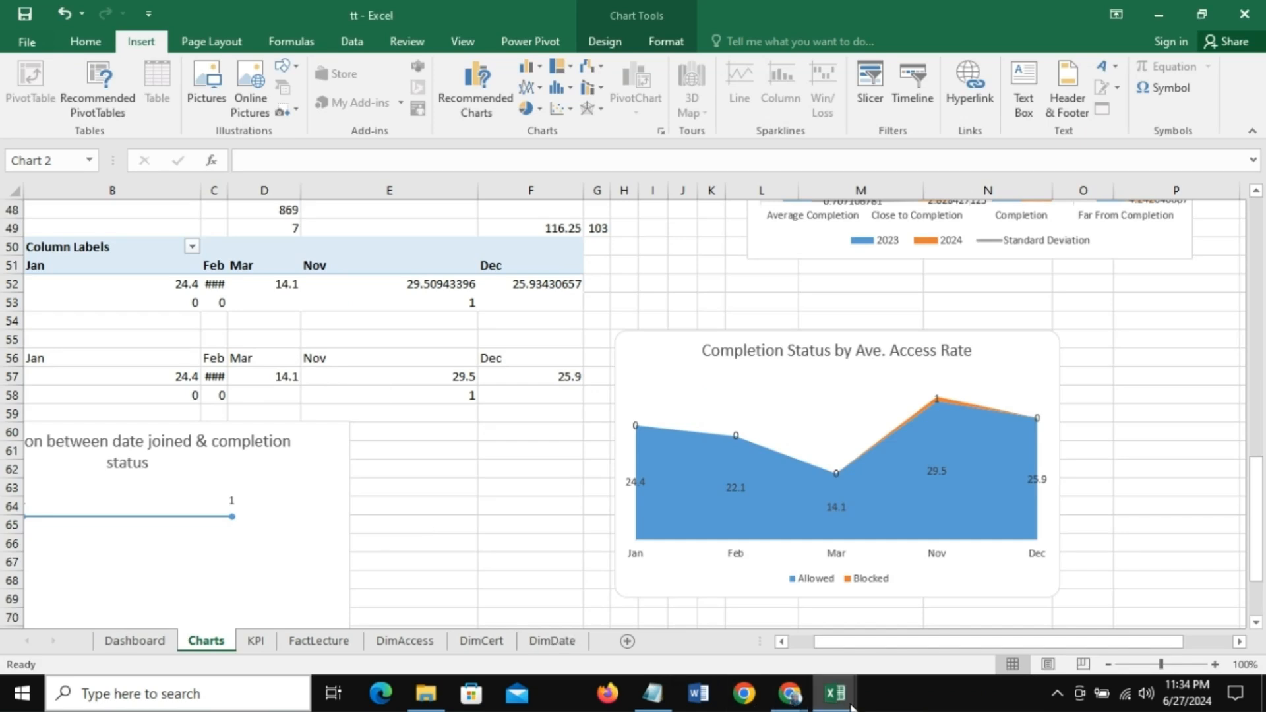
mouse_move(847, 702)
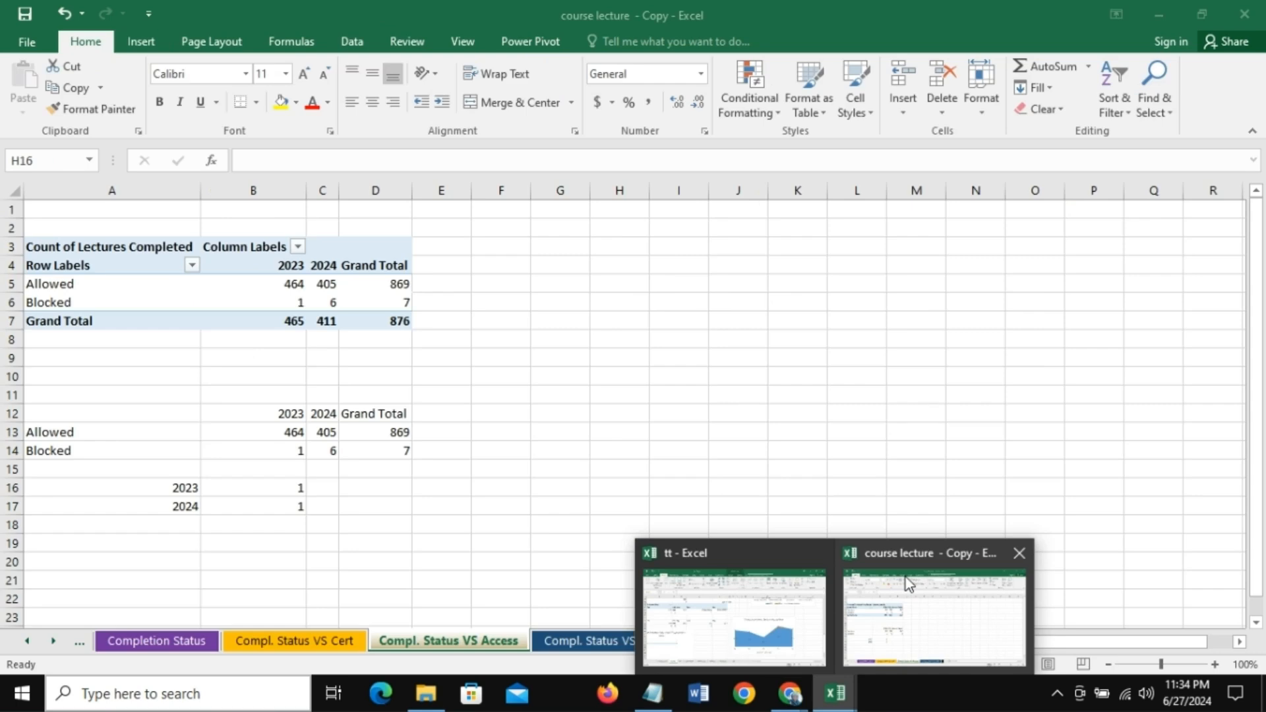
left_click(904, 577)
Step: Insert a 2-D Stacked Area chart from A12:C14 and move it clear of the PivotTable and the mirrored values
left_click(571, 433)
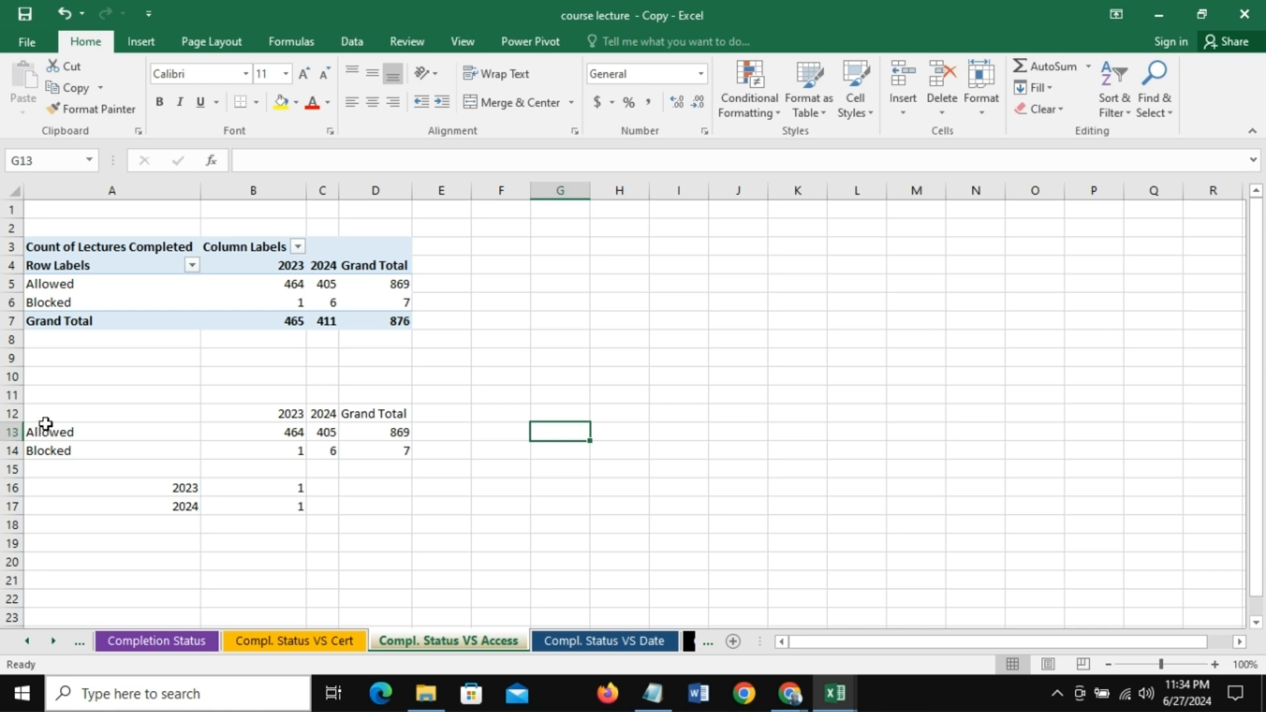
left_click(44, 414)
left_click_drag(198, 420, 321, 445)
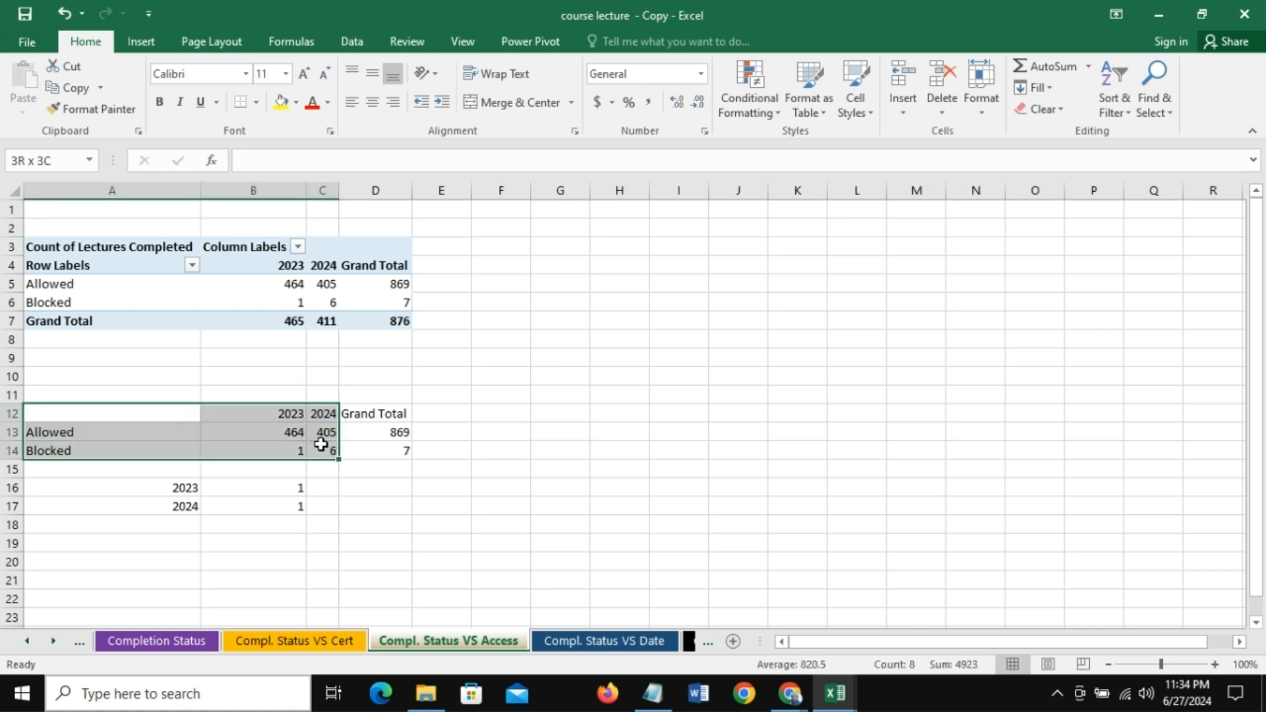
left_click(146, 46)
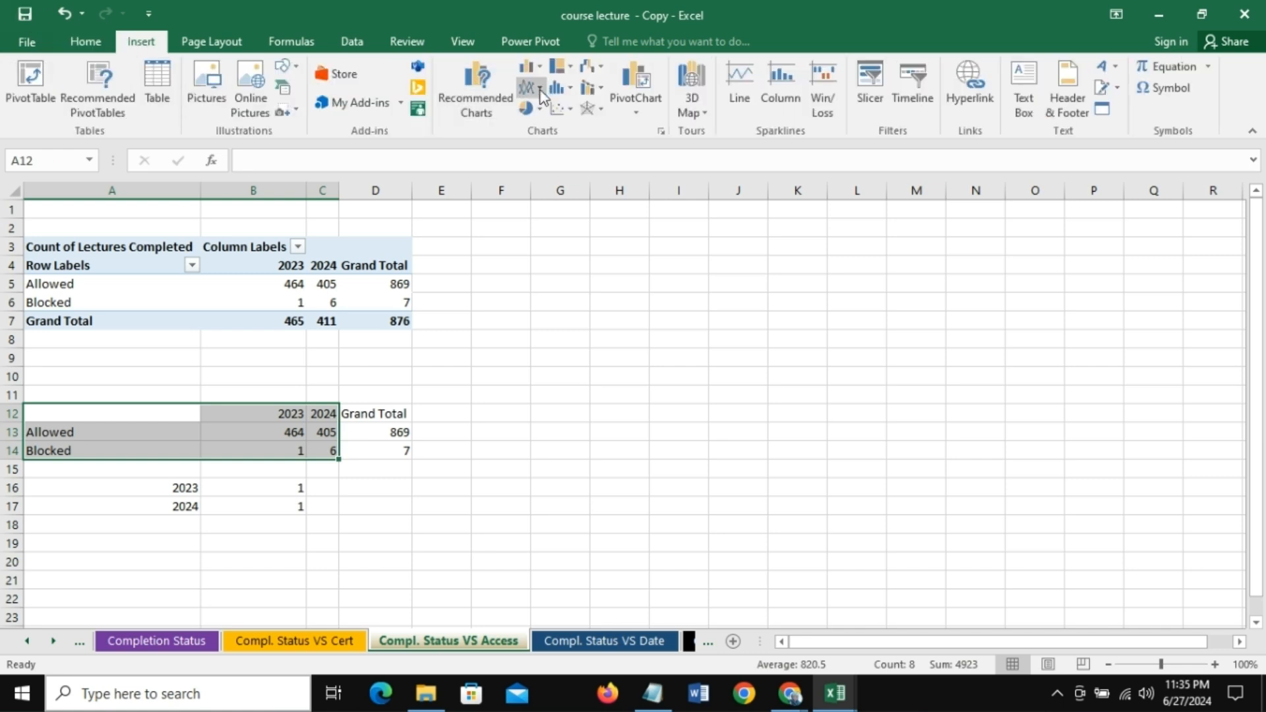
left_click(539, 89)
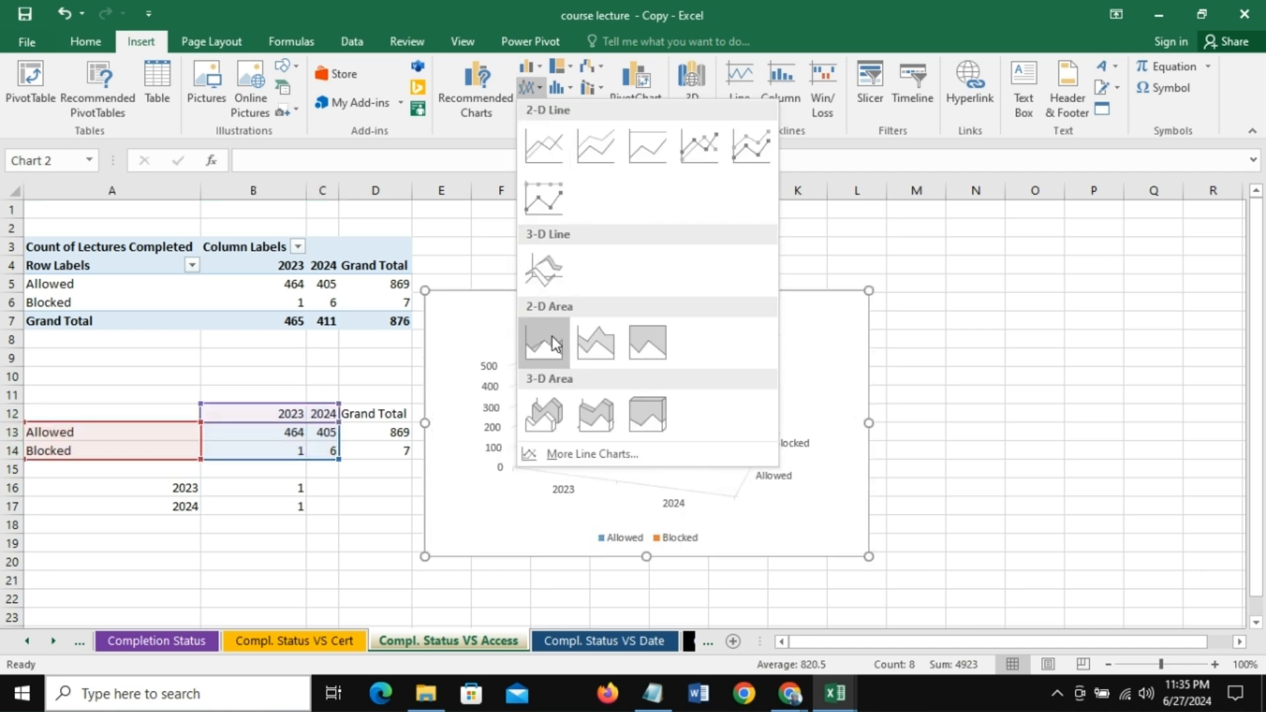
left_click(601, 346)
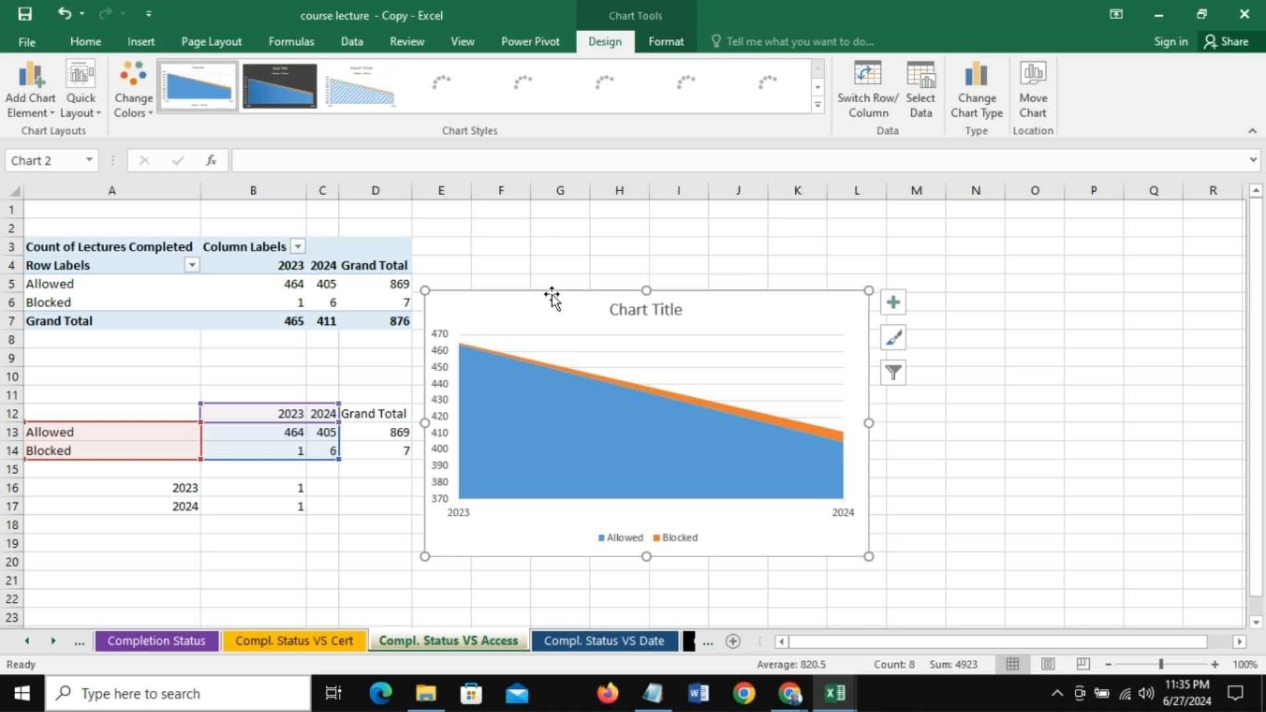
left_click_drag(552, 296, 635, 301)
Step: Change the area chart's title to "Completion Status by Access" and deselect the chart
left_click(756, 315)
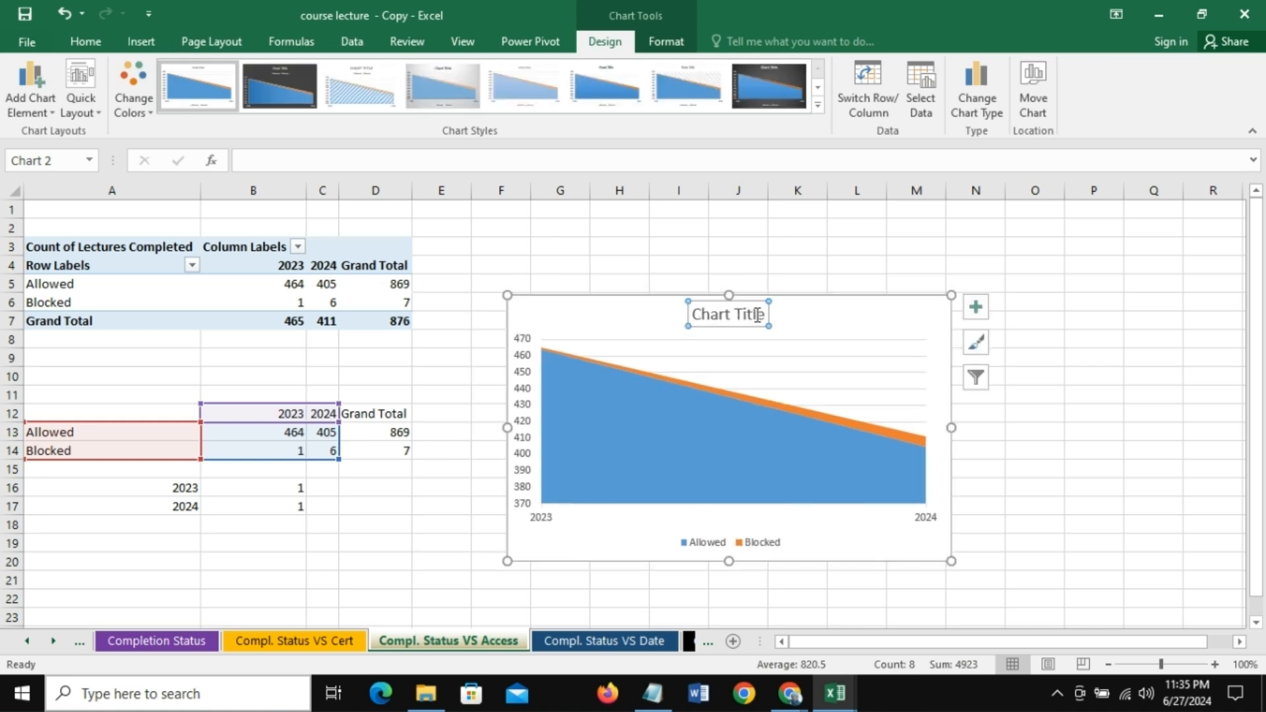
triple_click(763, 315)
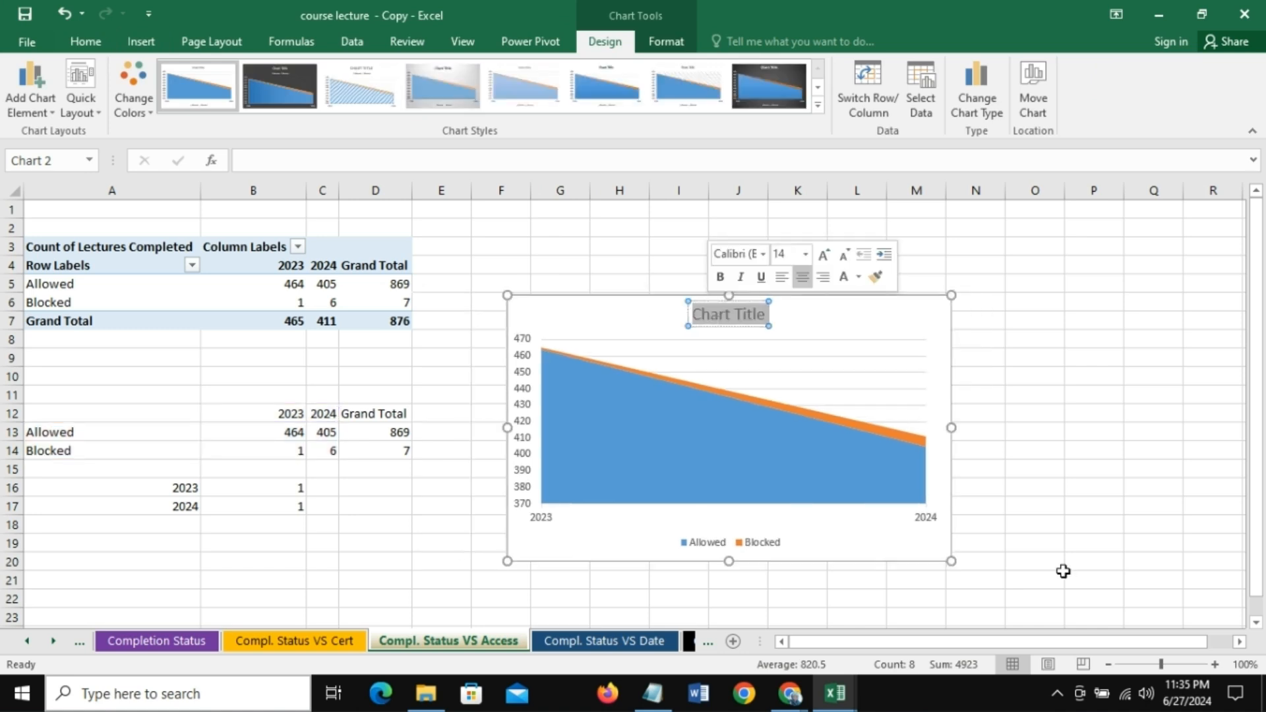
type("Compl")
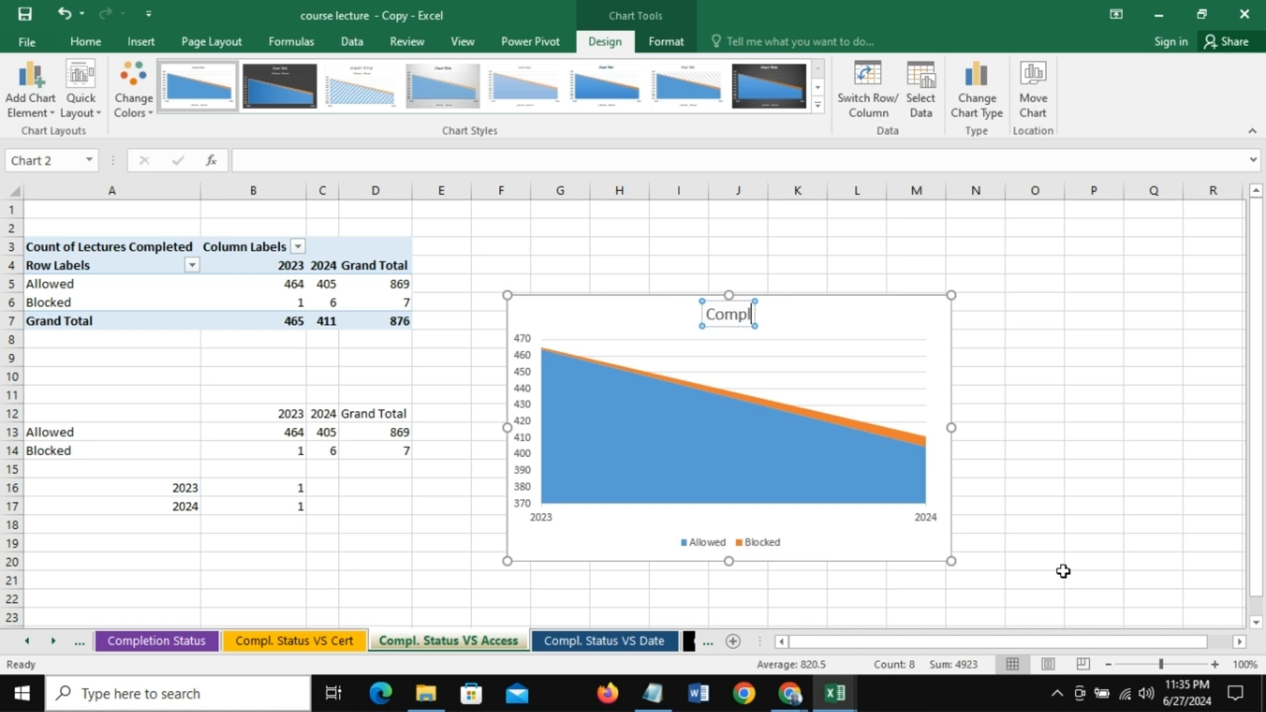
type("etion Sta")
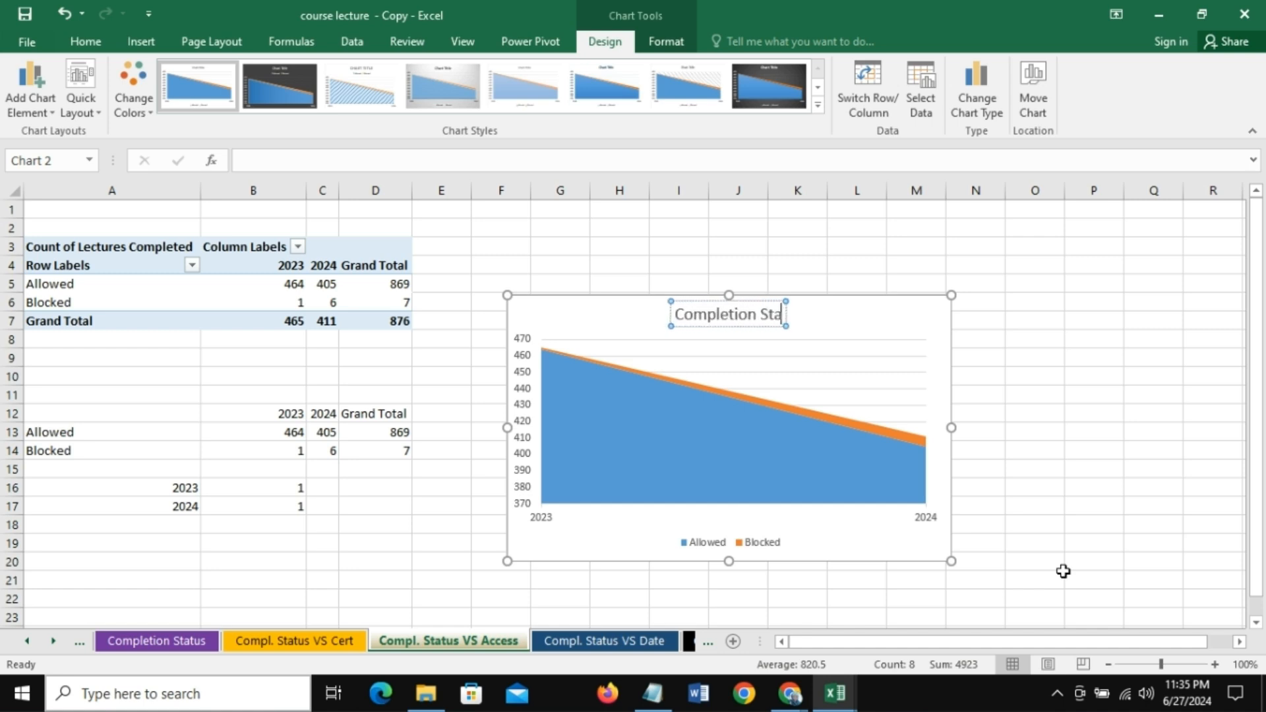
type("tus by")
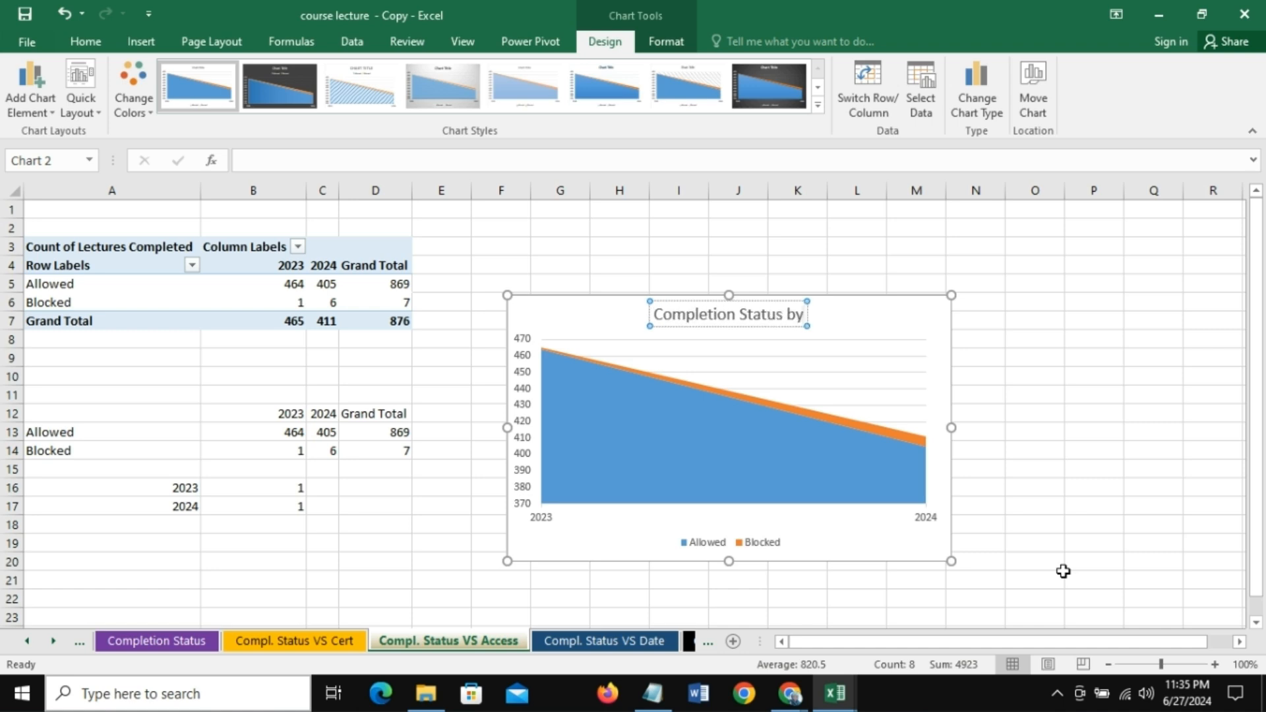
type(" Access")
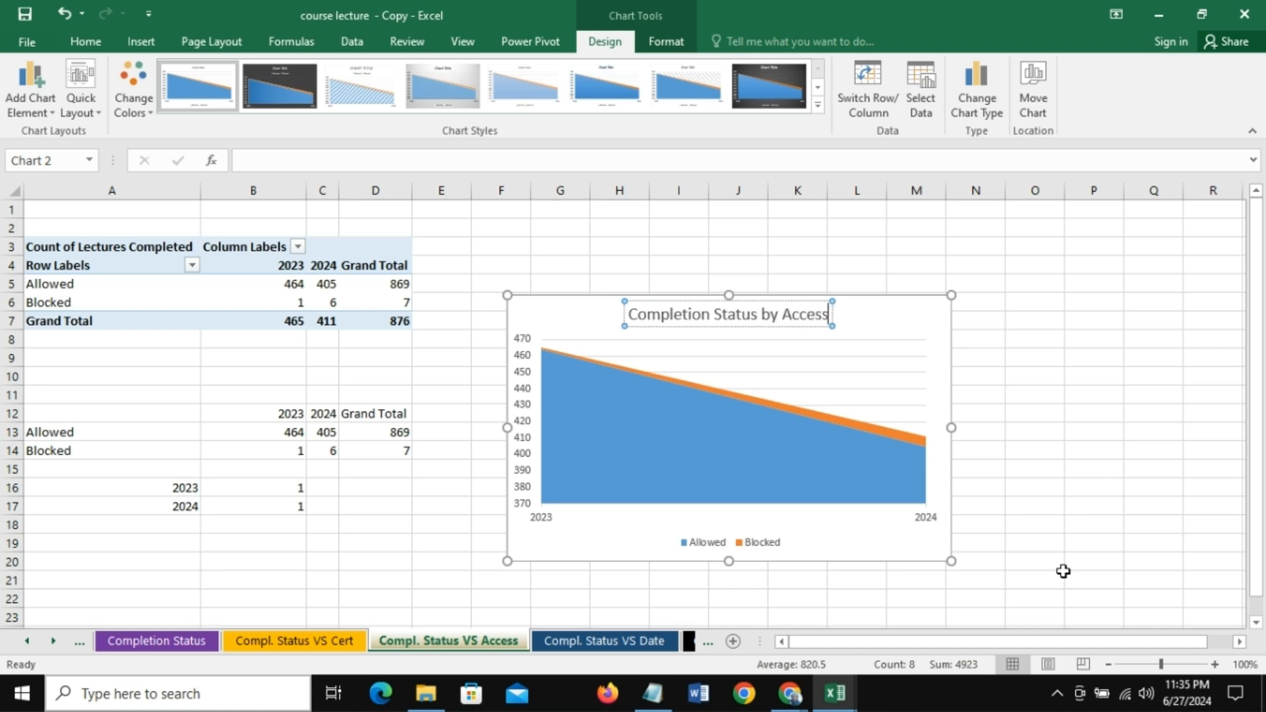
left_click(859, 272)
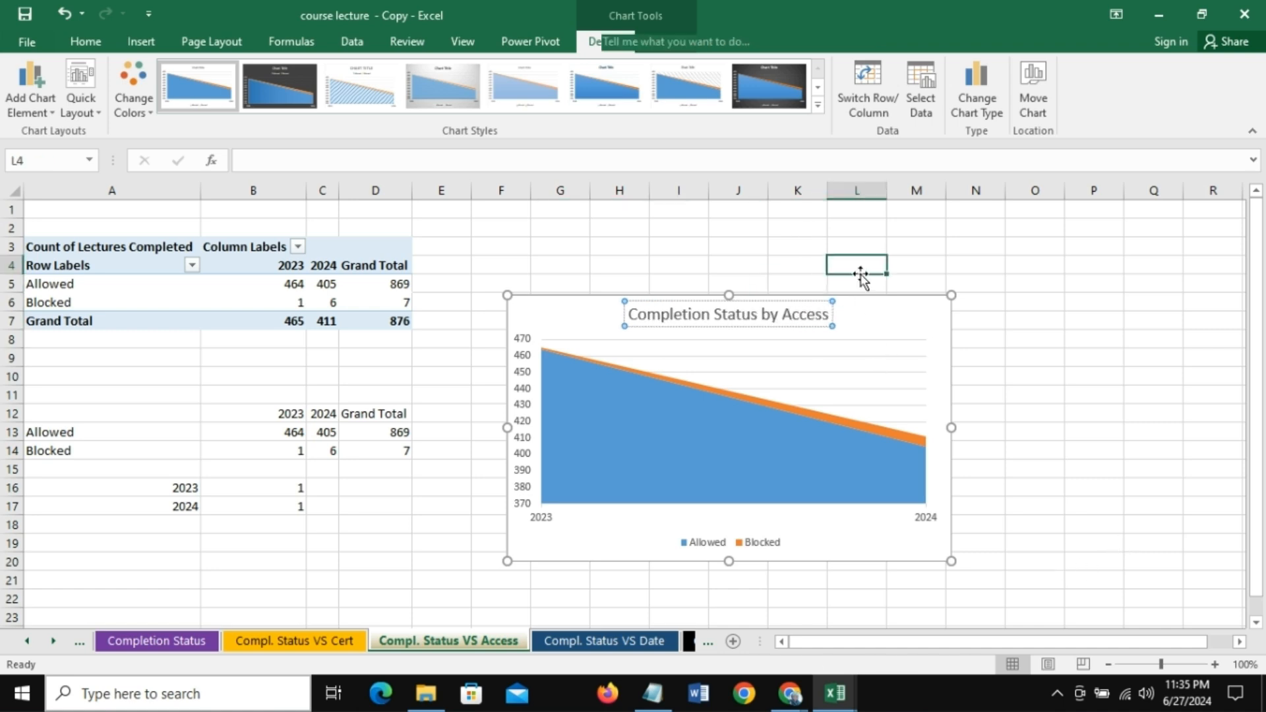
left_click(523, 299)
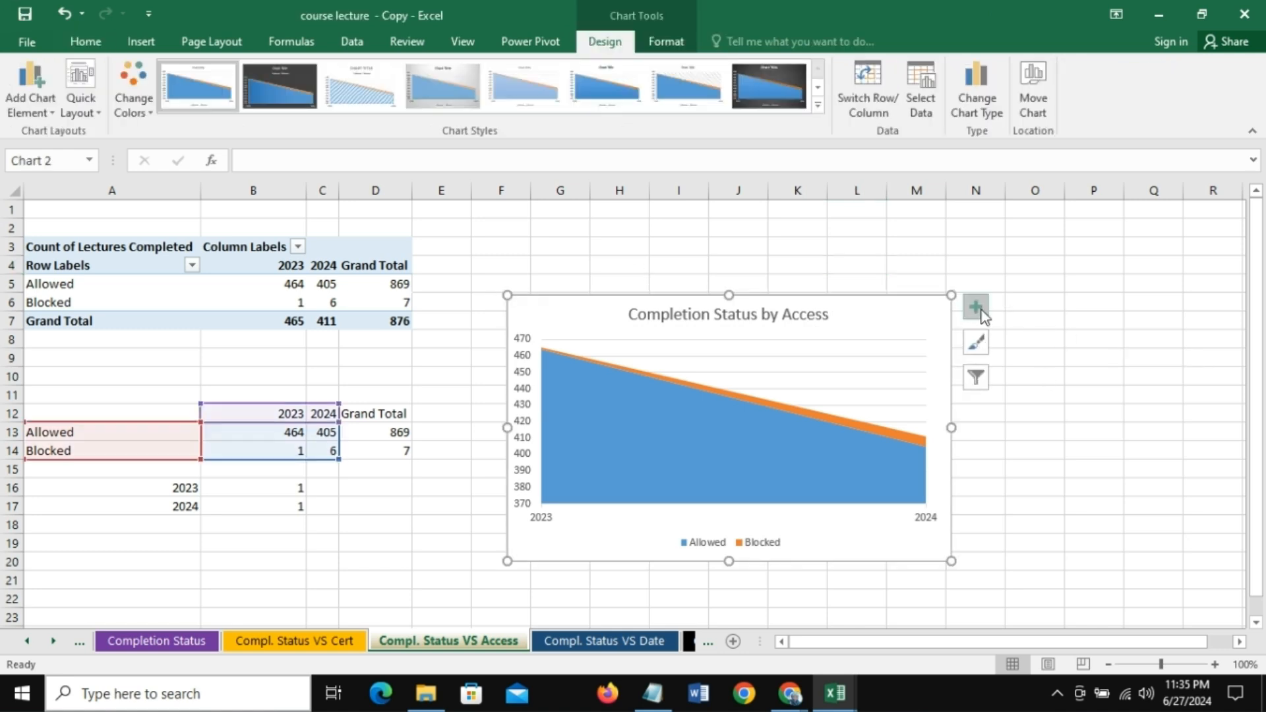
left_click(1082, 508)
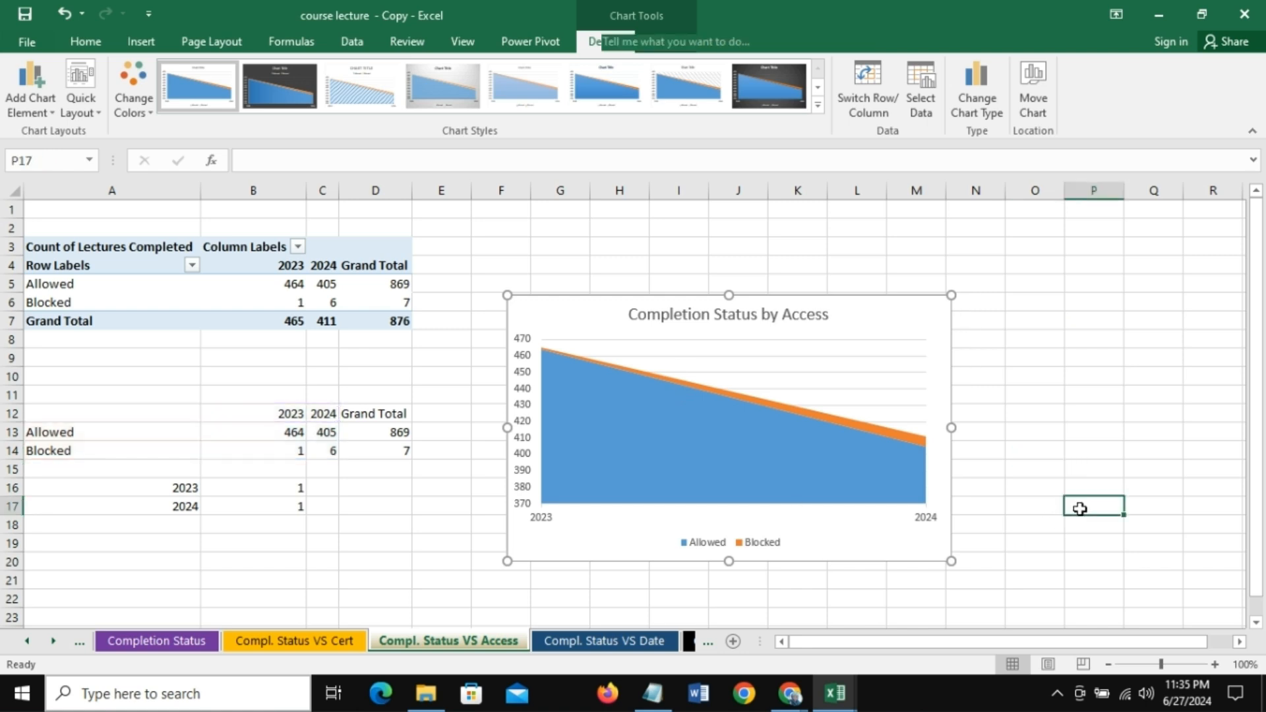
Step: On the Compl. Status VS Date sheet, enter the header "standard dev." in cell D12 beside the 2024 column
left_click(610, 642)
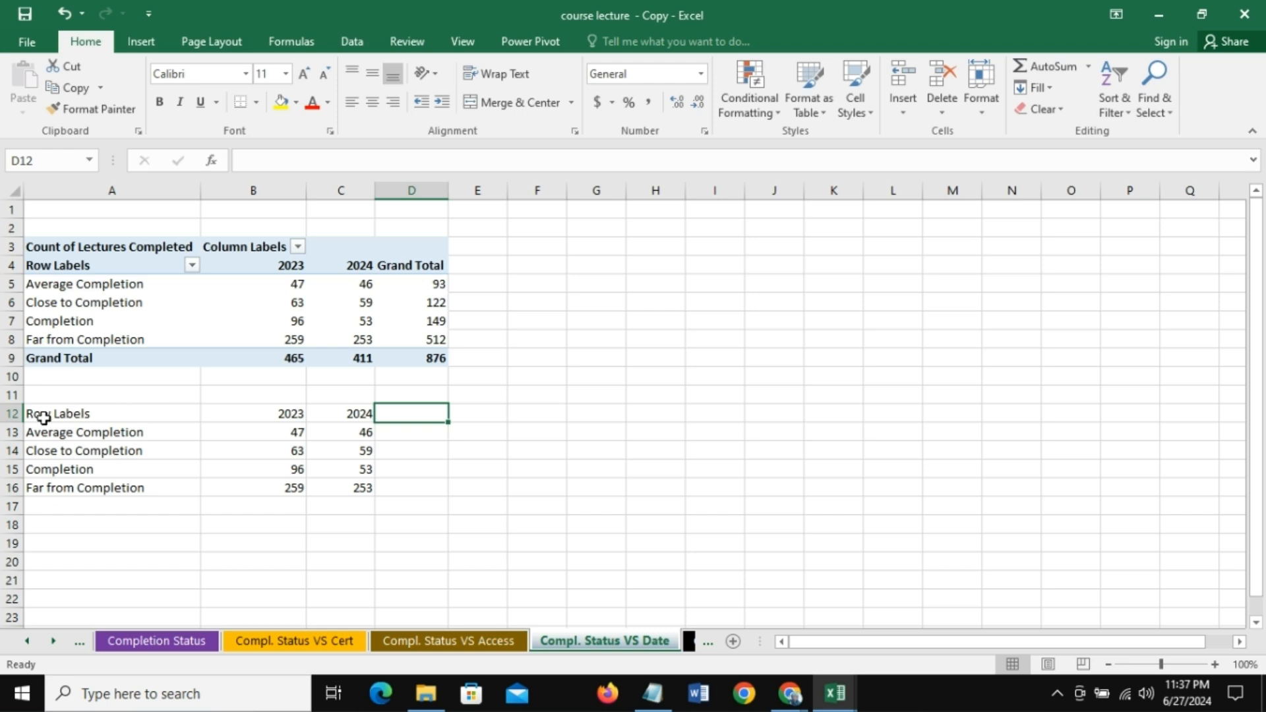
left_click_drag(57, 409, 359, 488)
left_click(412, 415)
type("st")
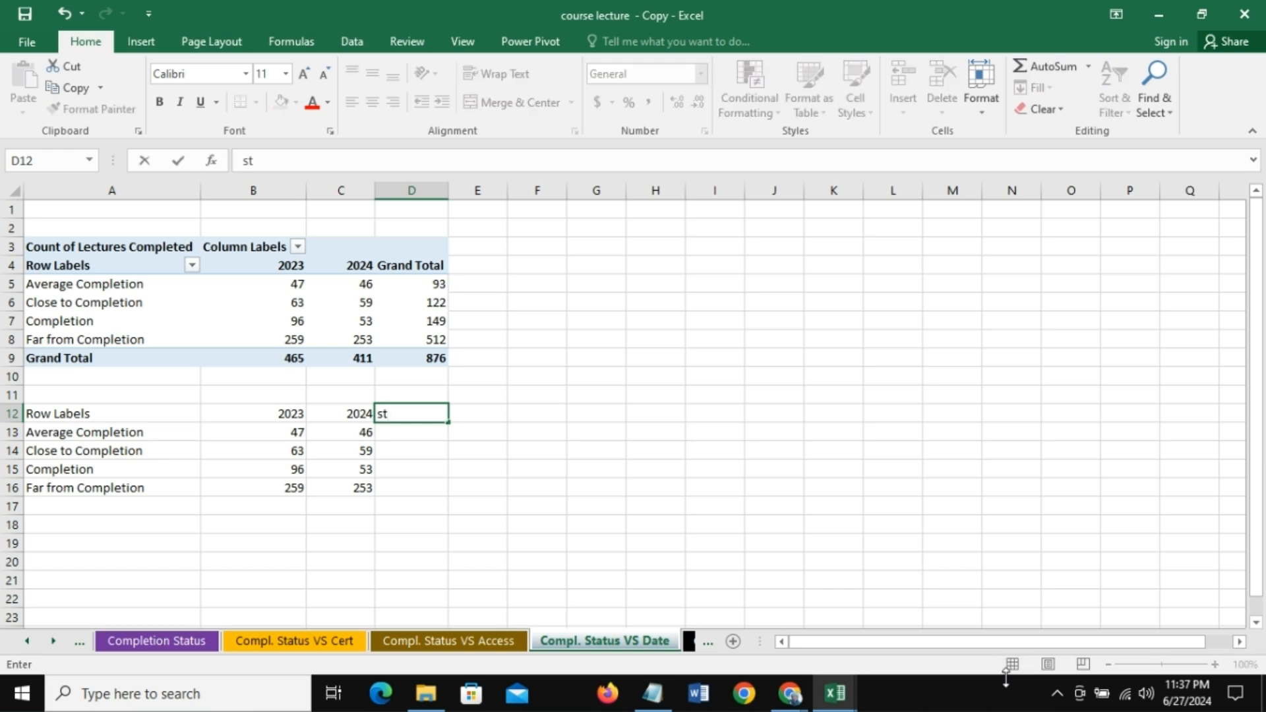
type("andard dev.")
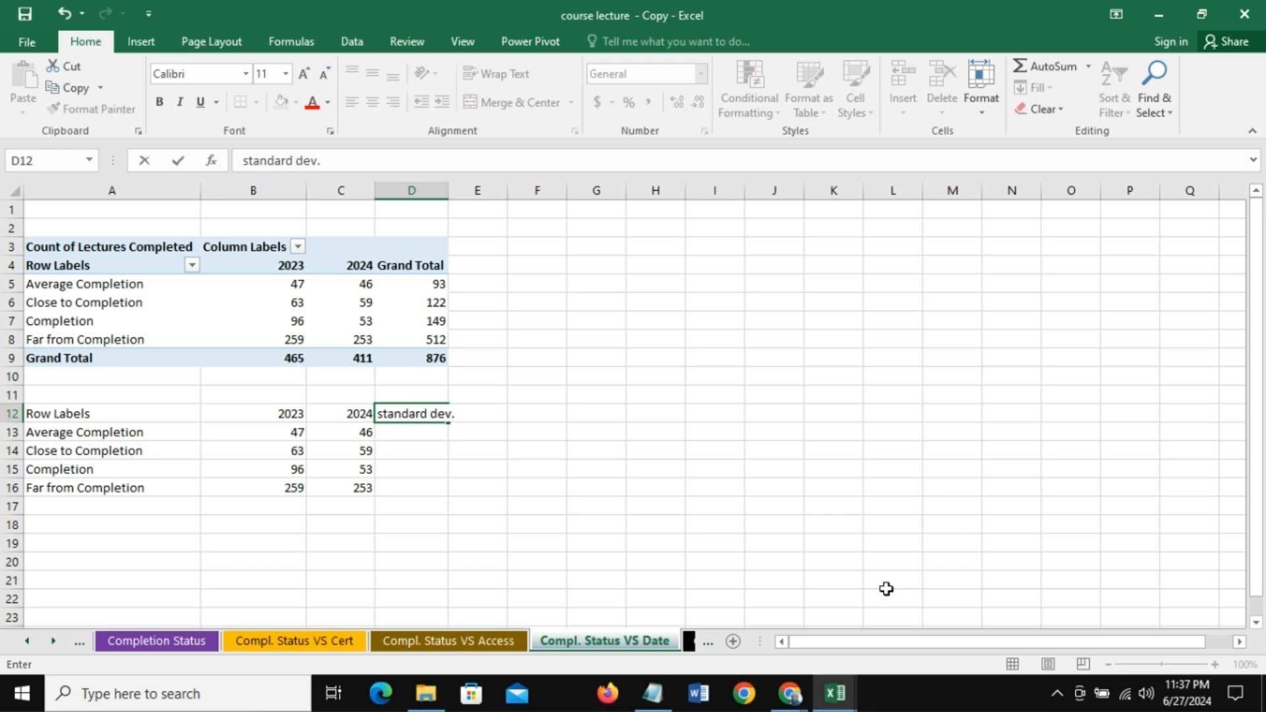
key("Return")
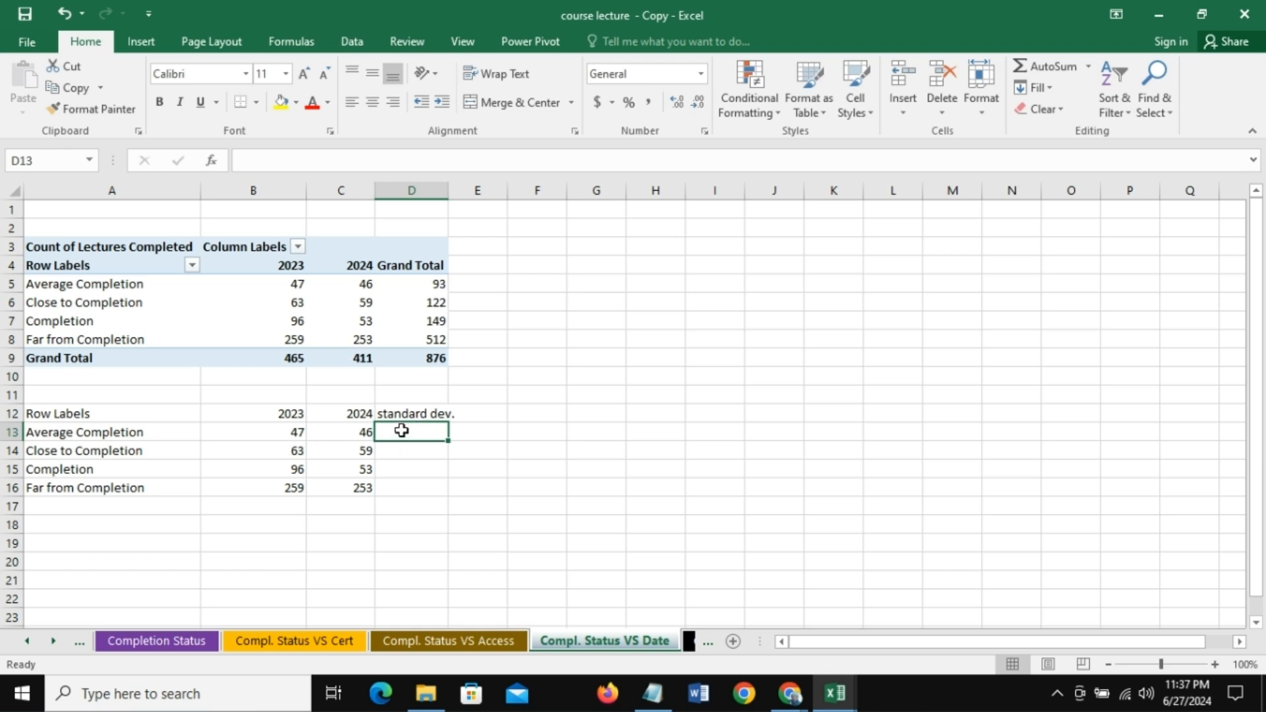
Step: Calculate the sample standard deviation of B13 and C13 with STDEV.S in D13 and fill the formula down to D16
type("=st")
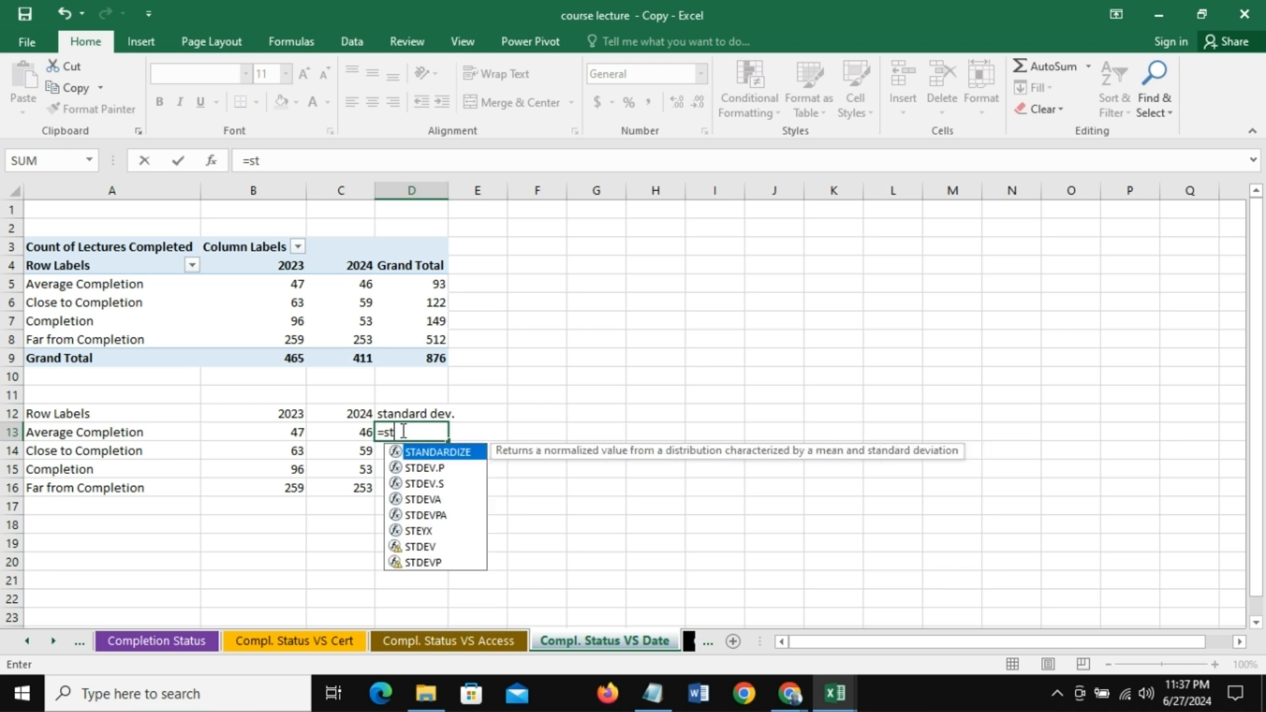
type("d")
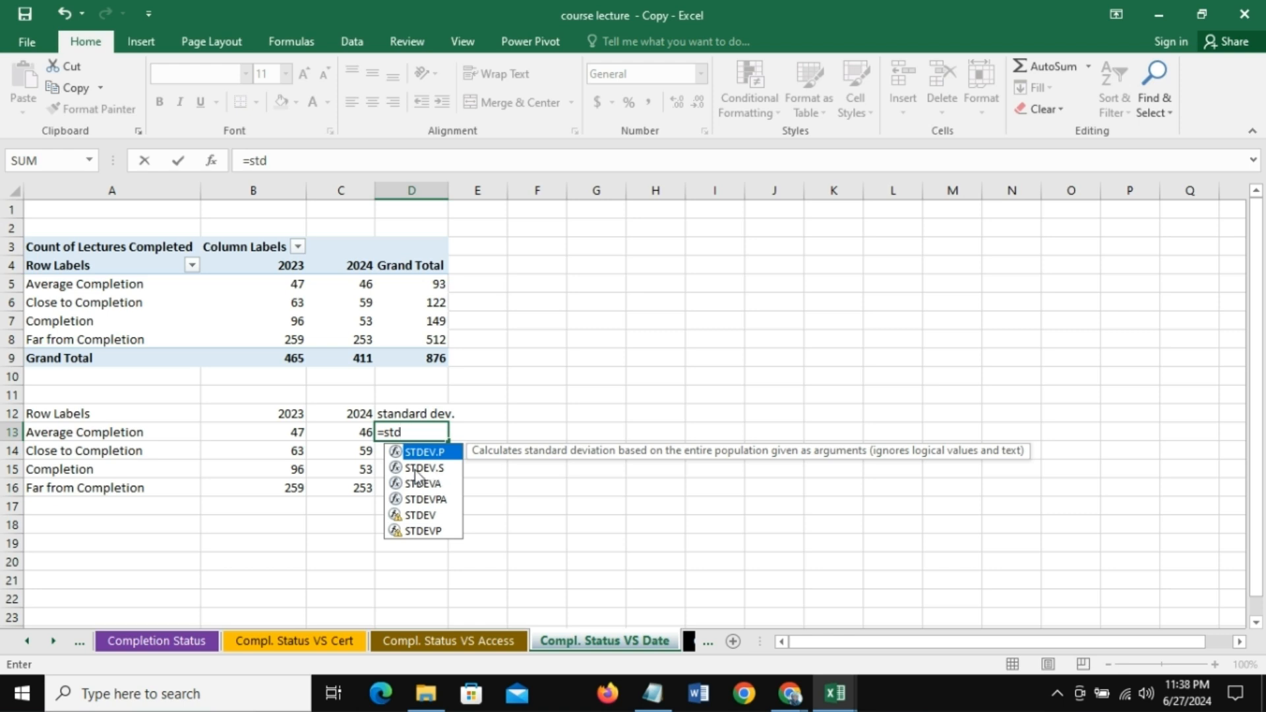
double_click(425, 469)
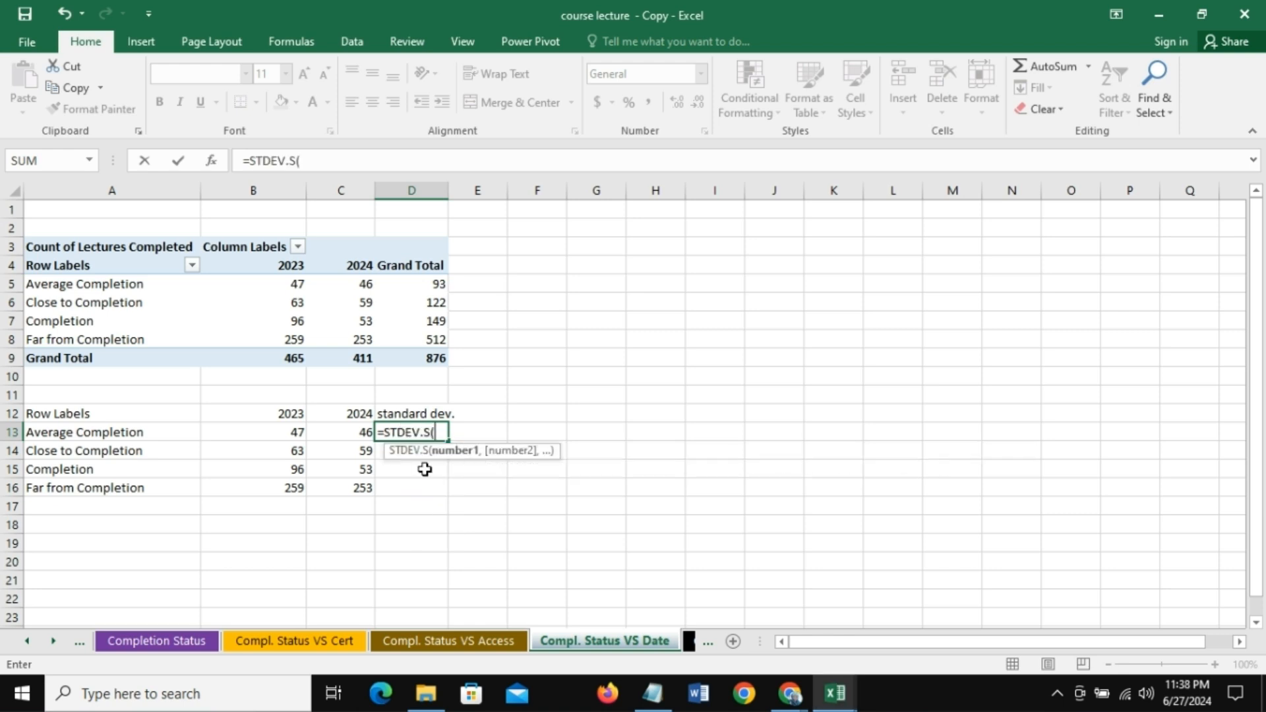
left_click(277, 432)
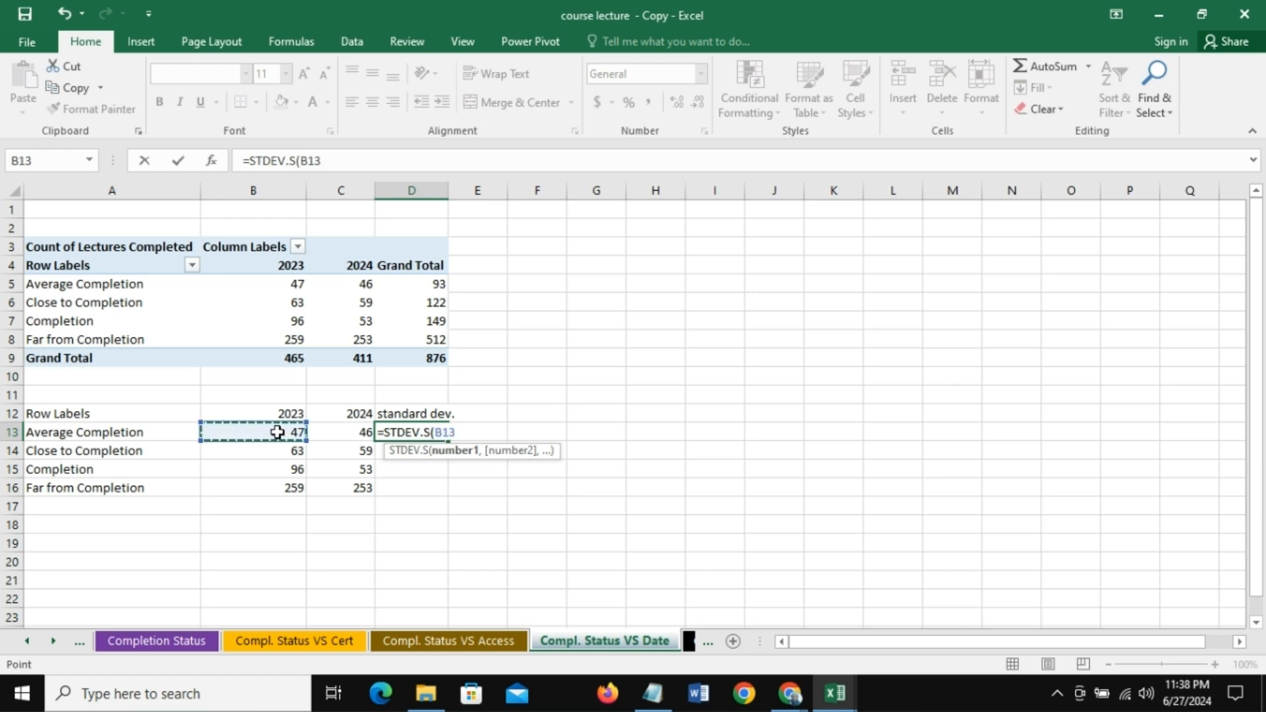
type(",")
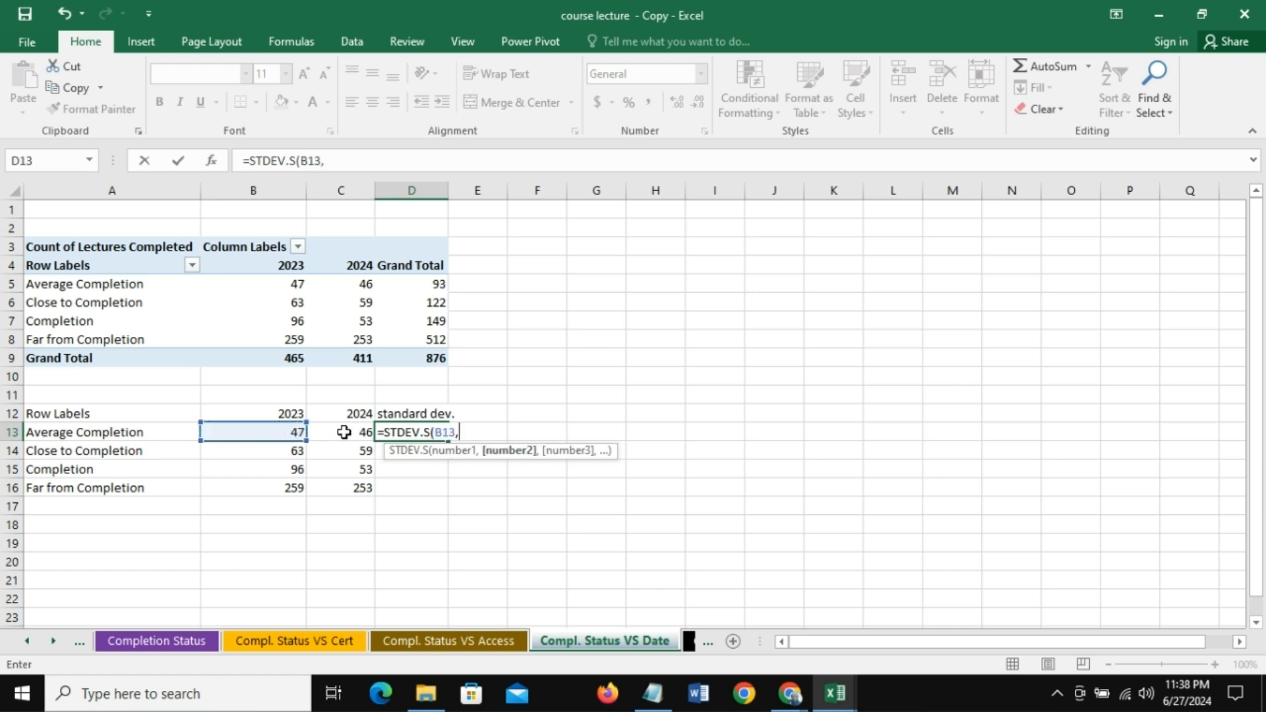
left_click(344, 432)
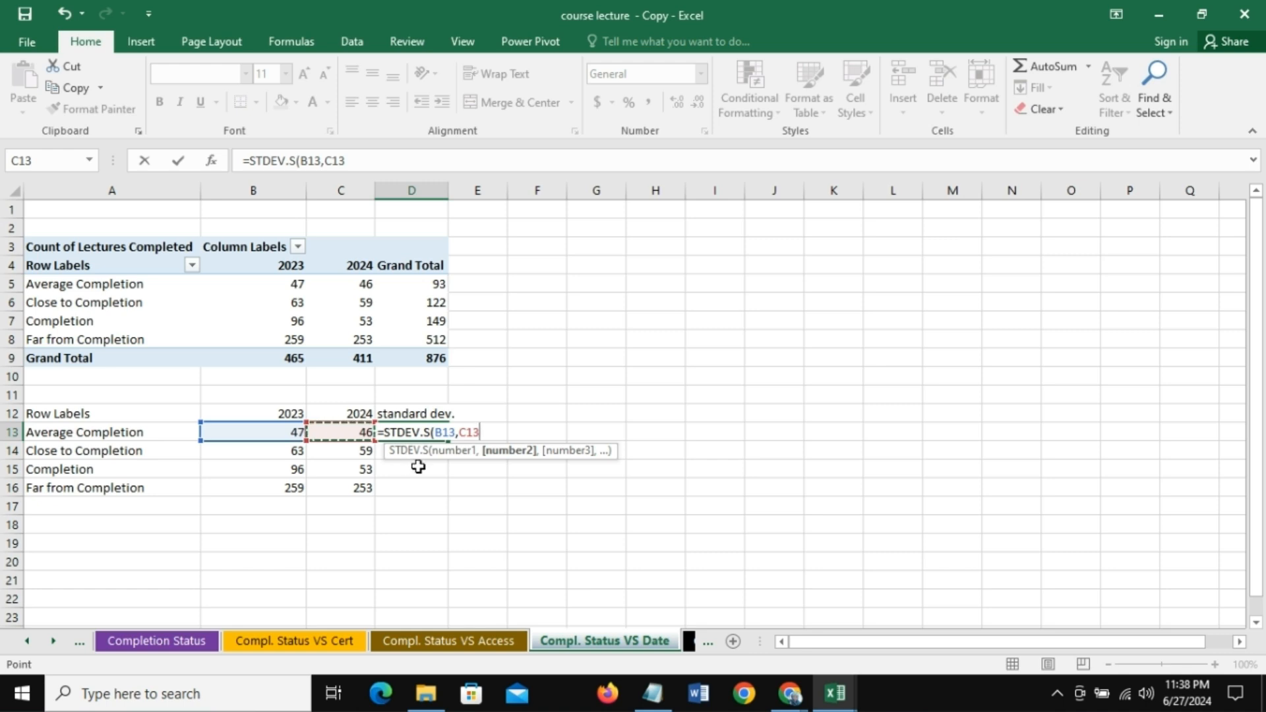
type(")")
key("Return")
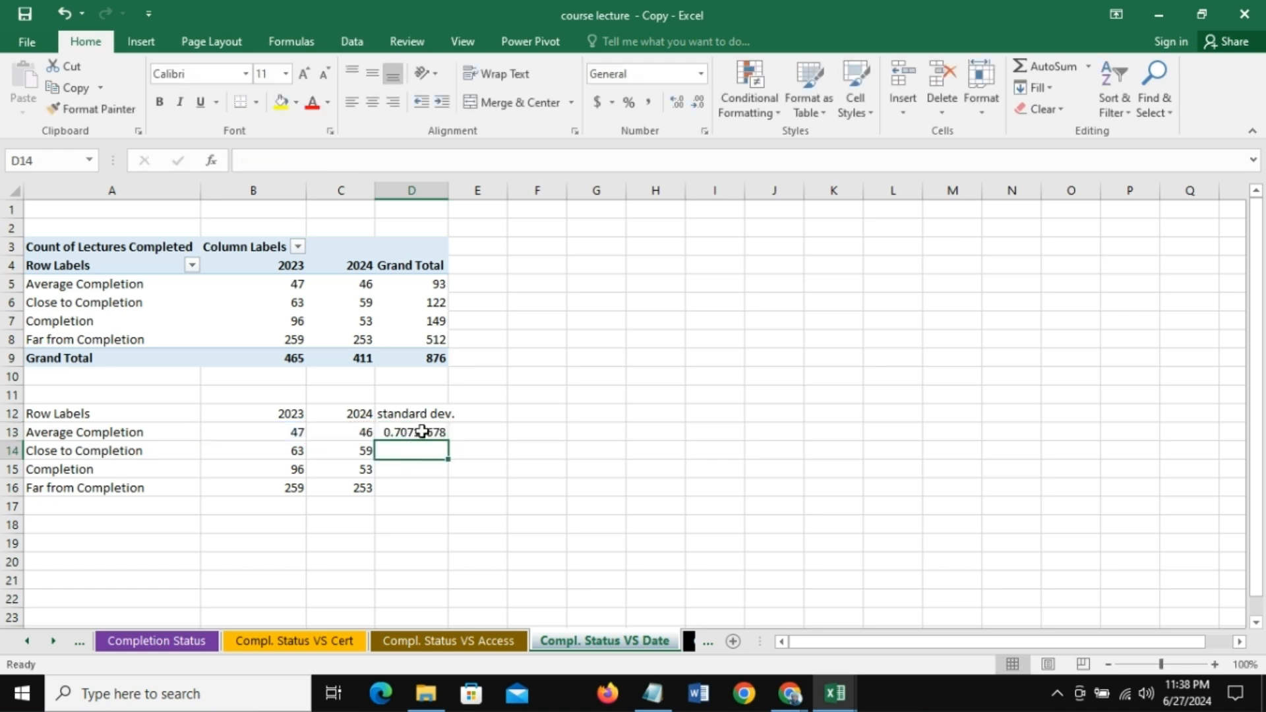
left_click(422, 432)
left_click_drag(450, 443, 448, 496)
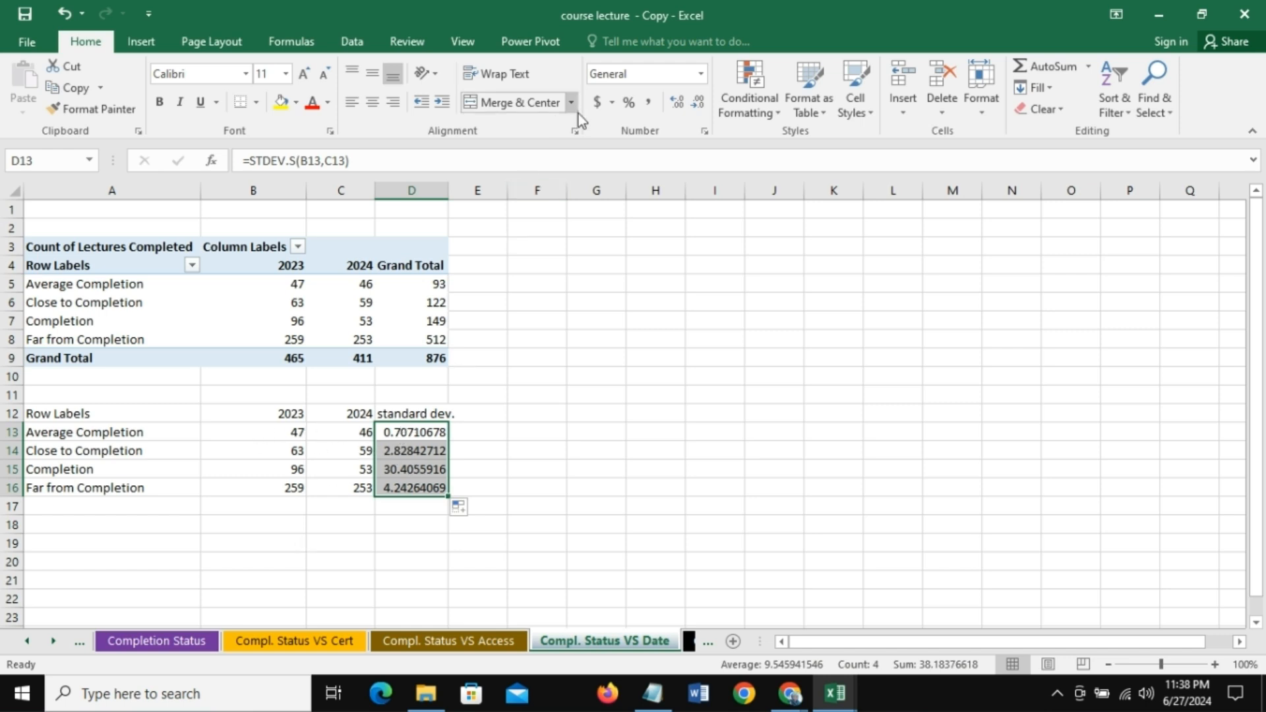
Step: Format the standard deviation values in D13:D16 as Number with 1 decimal place and deselect them
right_click(413, 449)
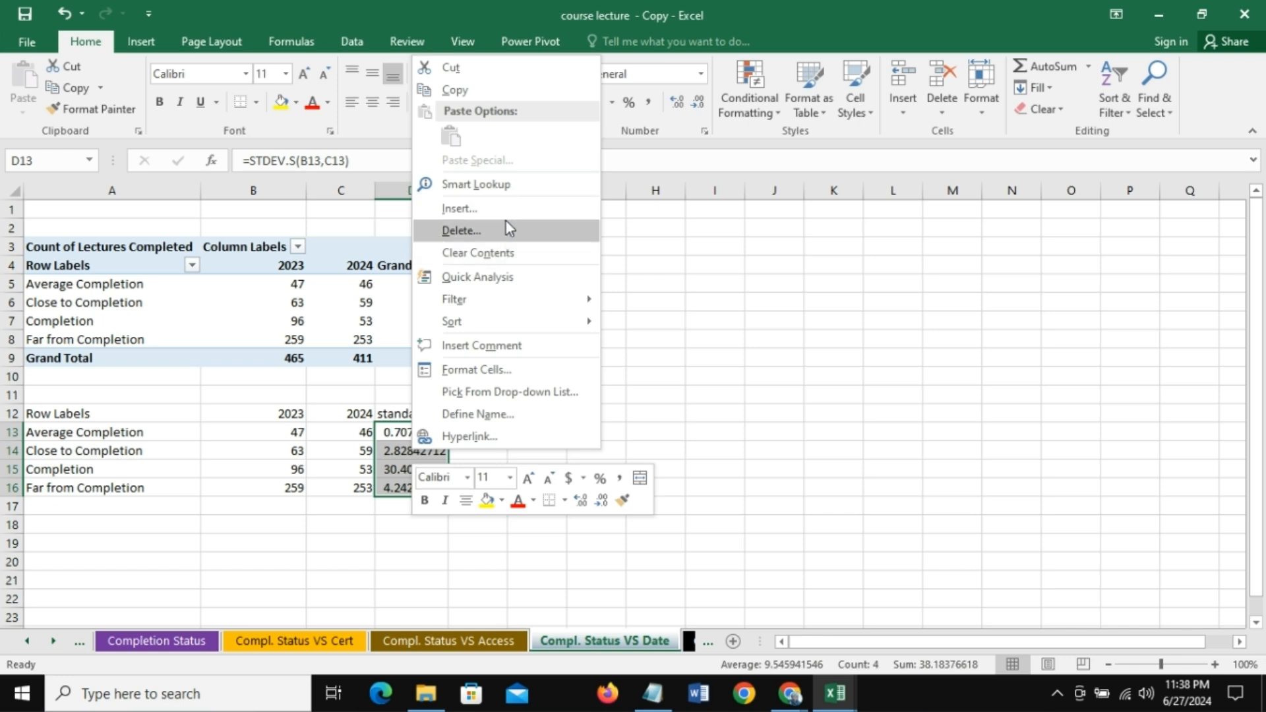
left_click(501, 373)
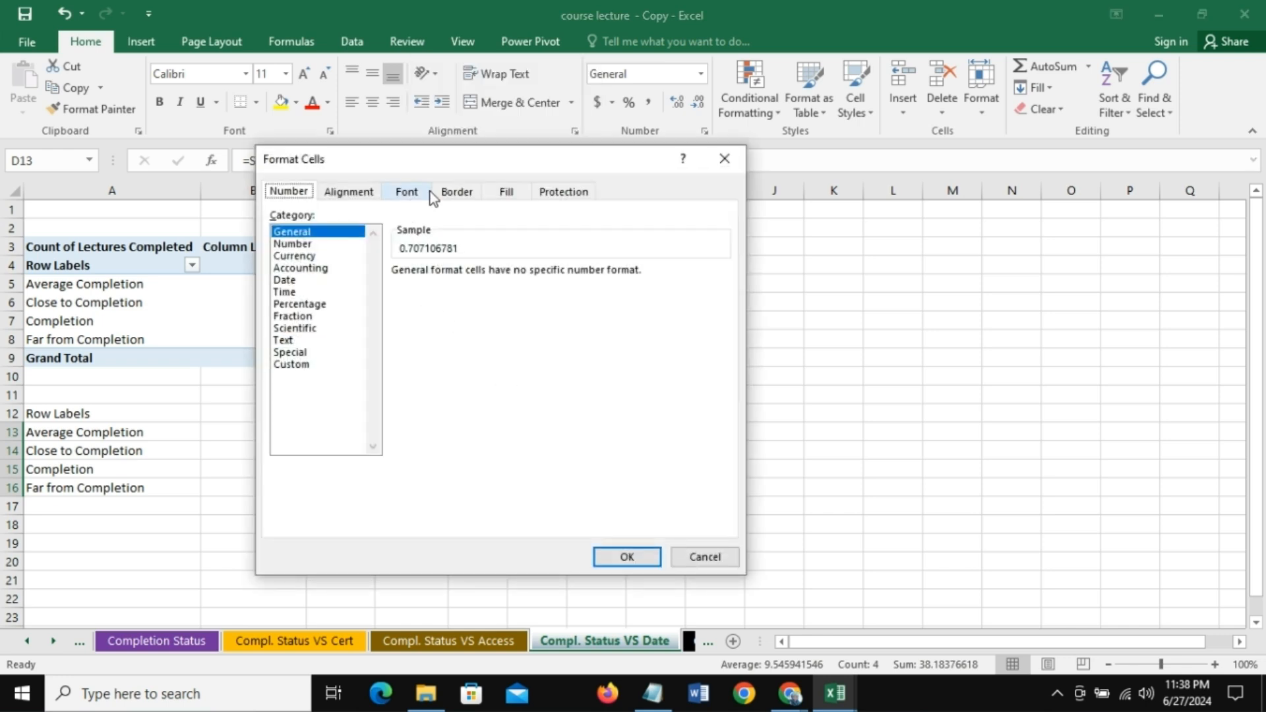
left_click(293, 245)
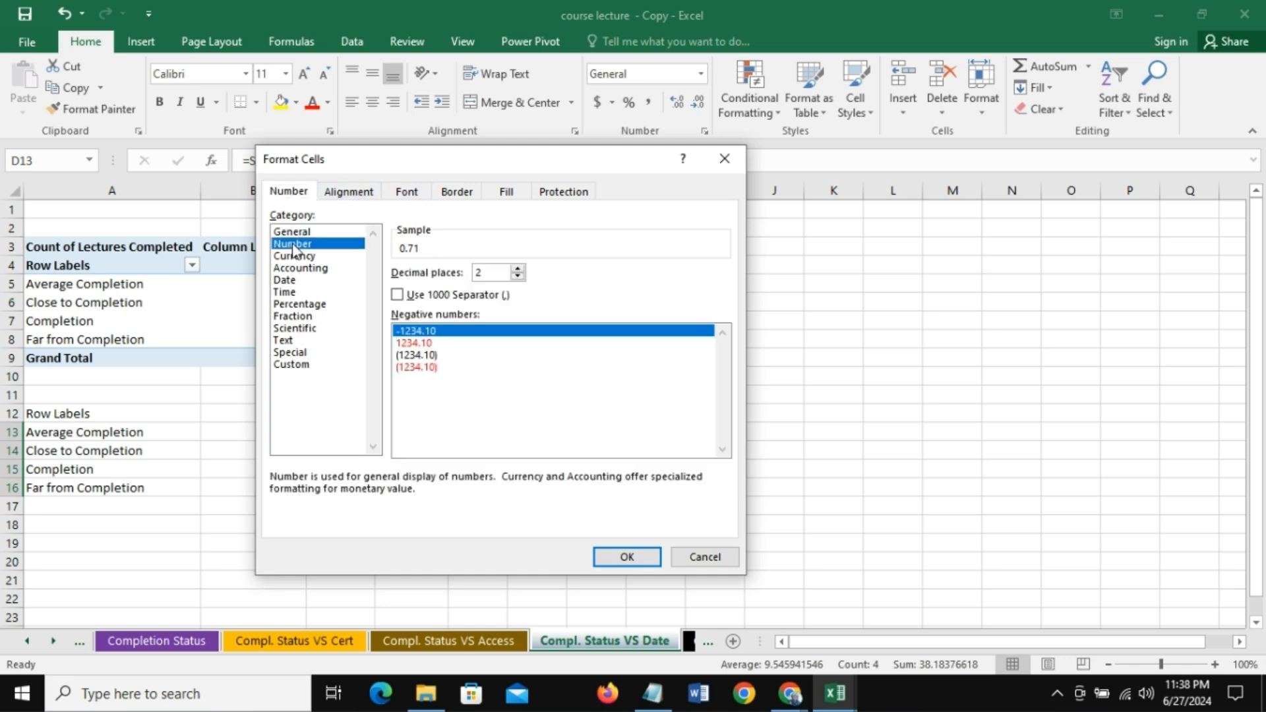
left_click(494, 275)
key("BackSpace")
type("1")
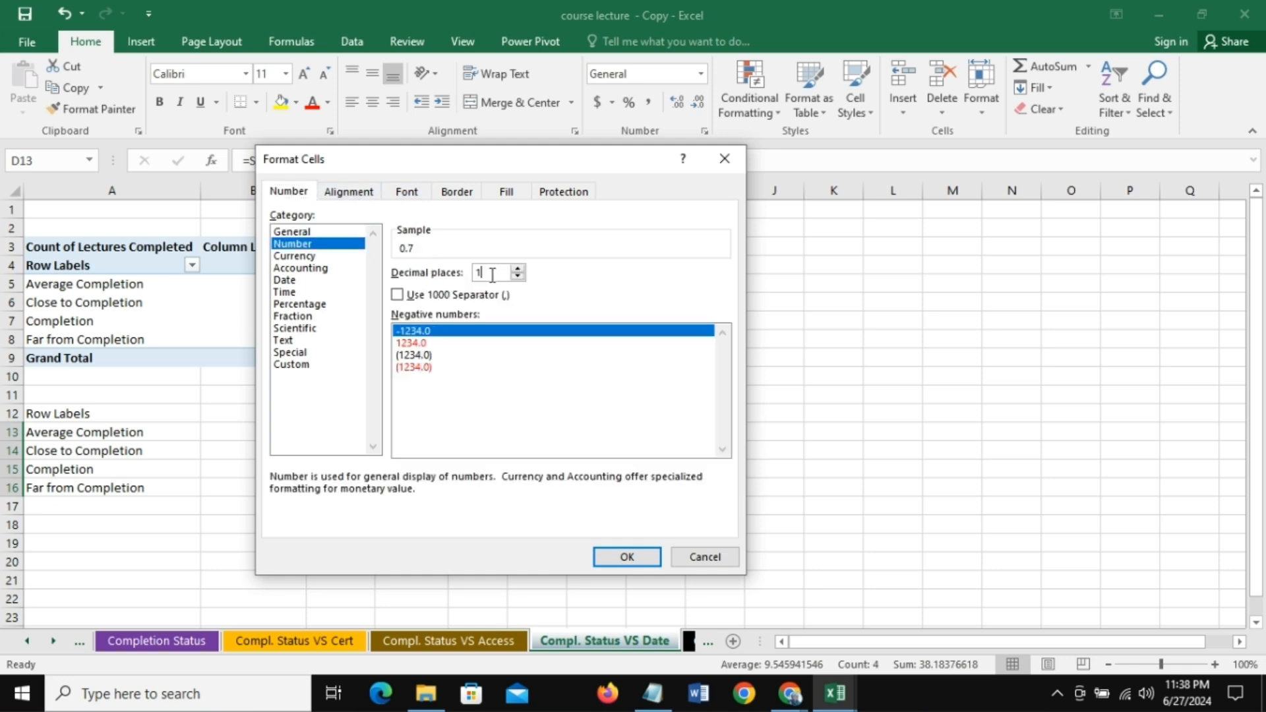
left_click(627, 556)
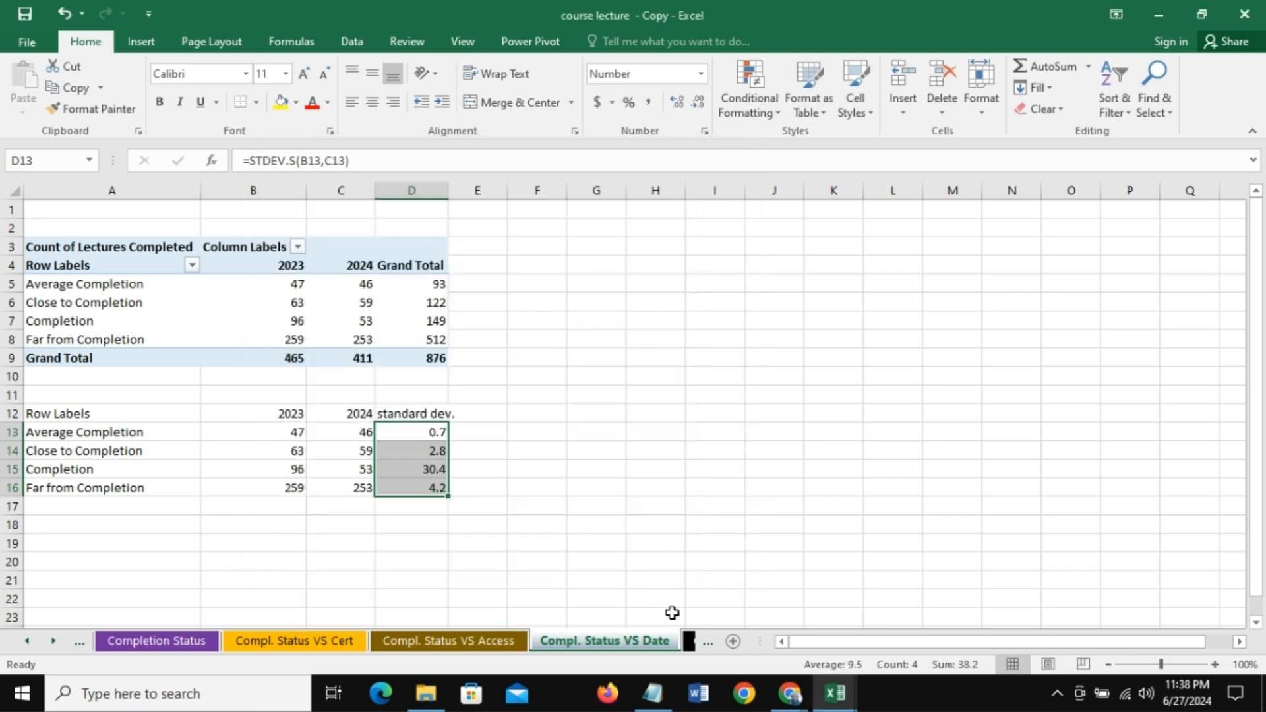
left_click(505, 483)
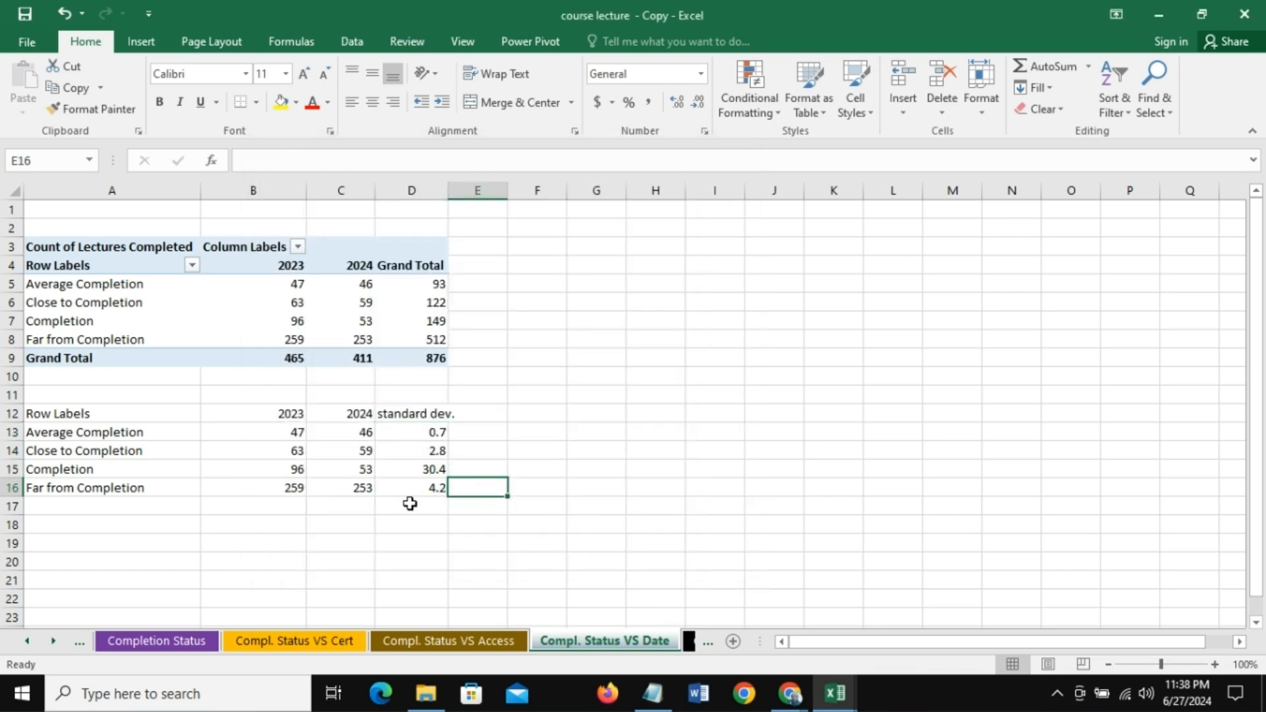
left_click(84, 470)
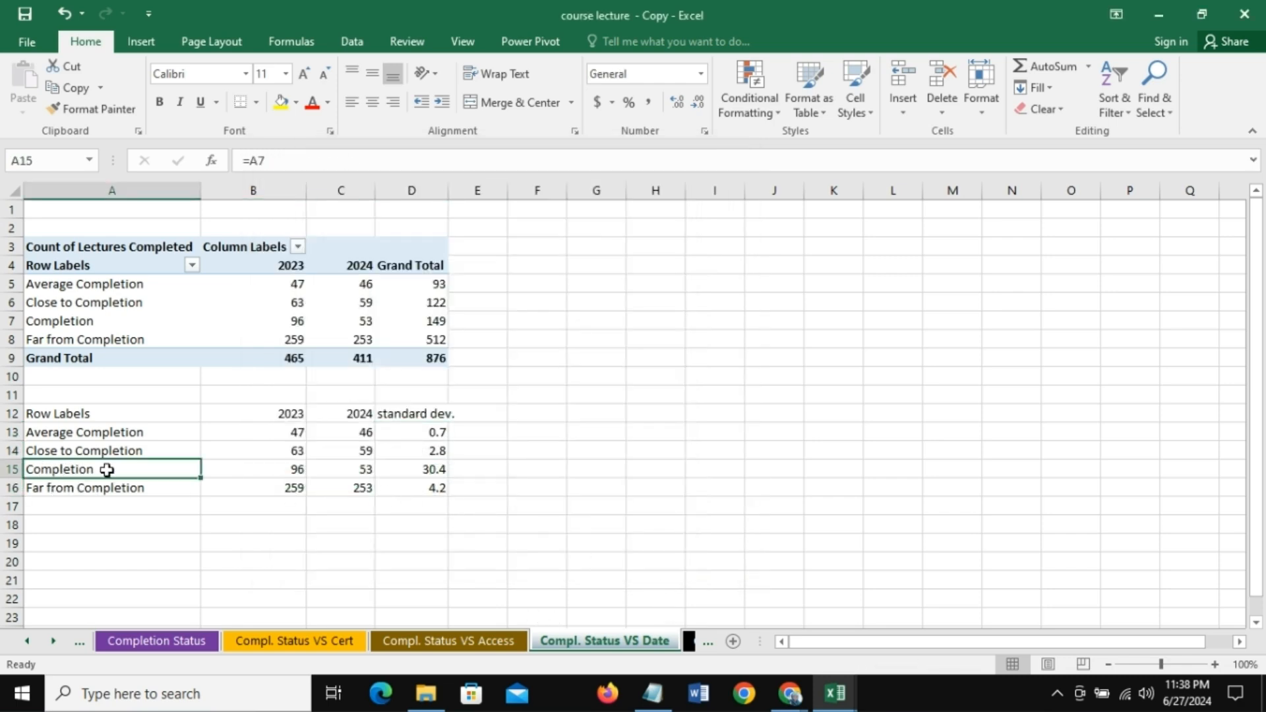
left_click(428, 470)
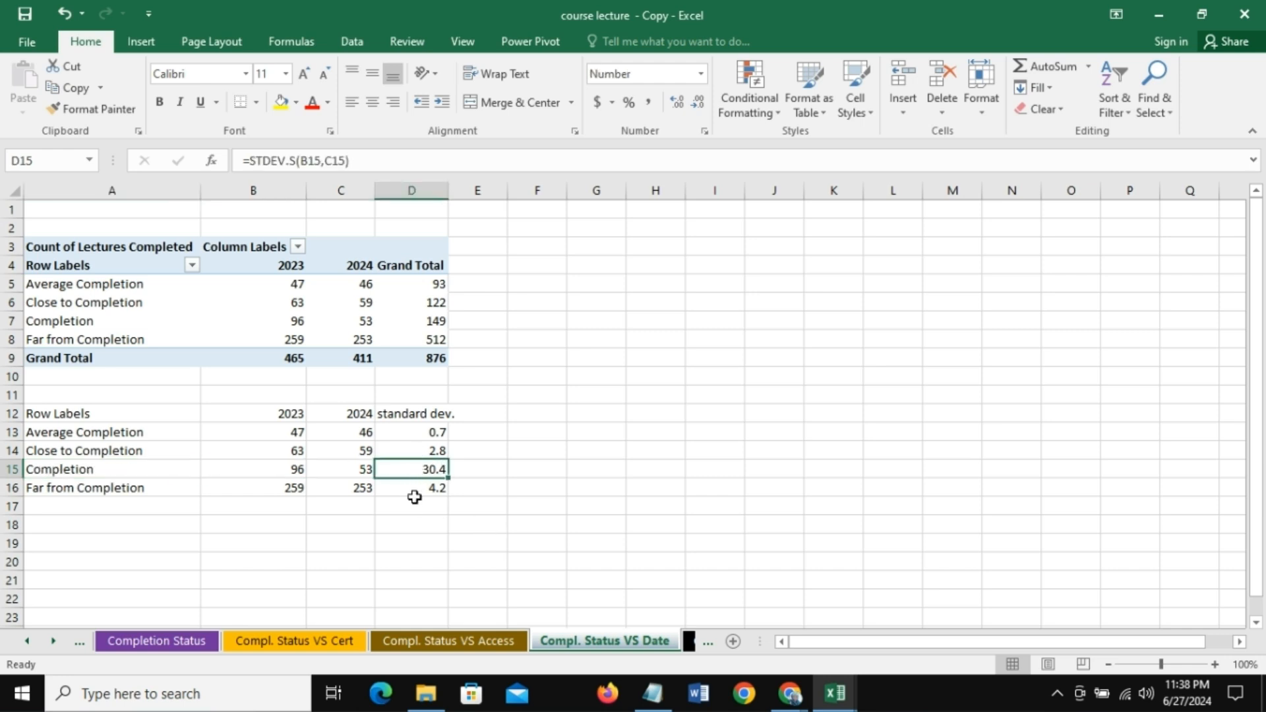
left_click(412, 435)
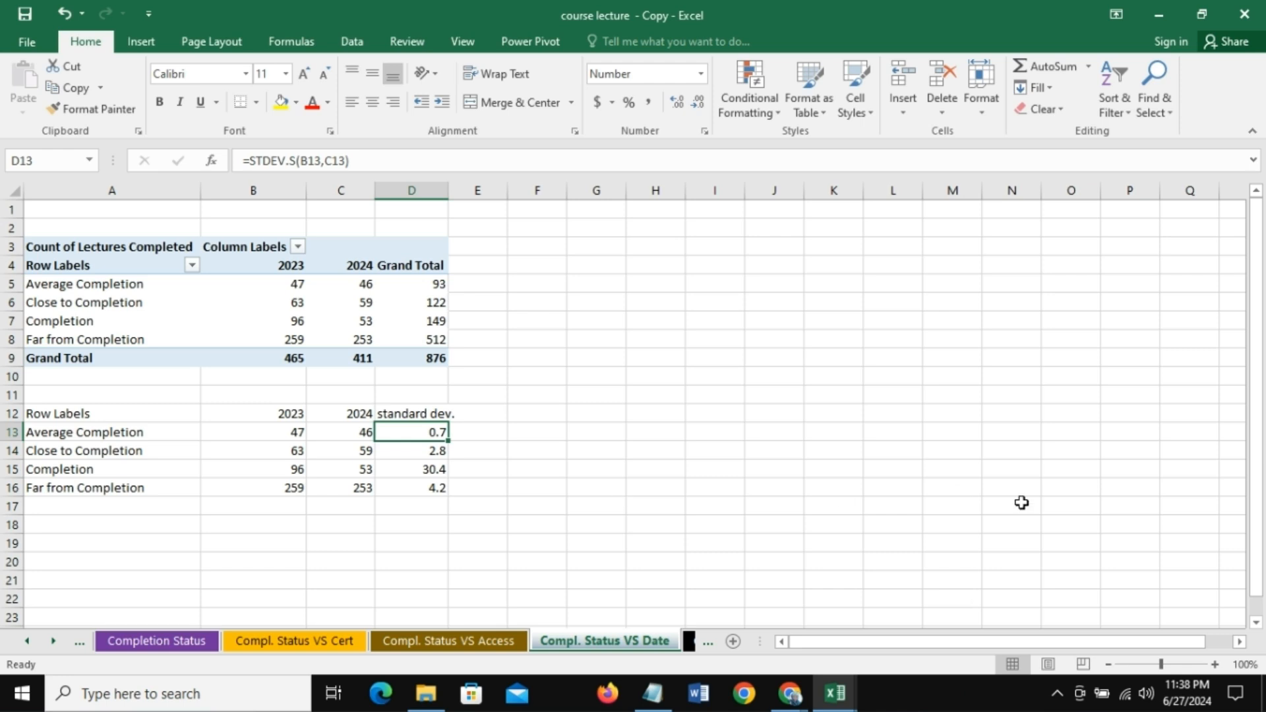
left_click(404, 472)
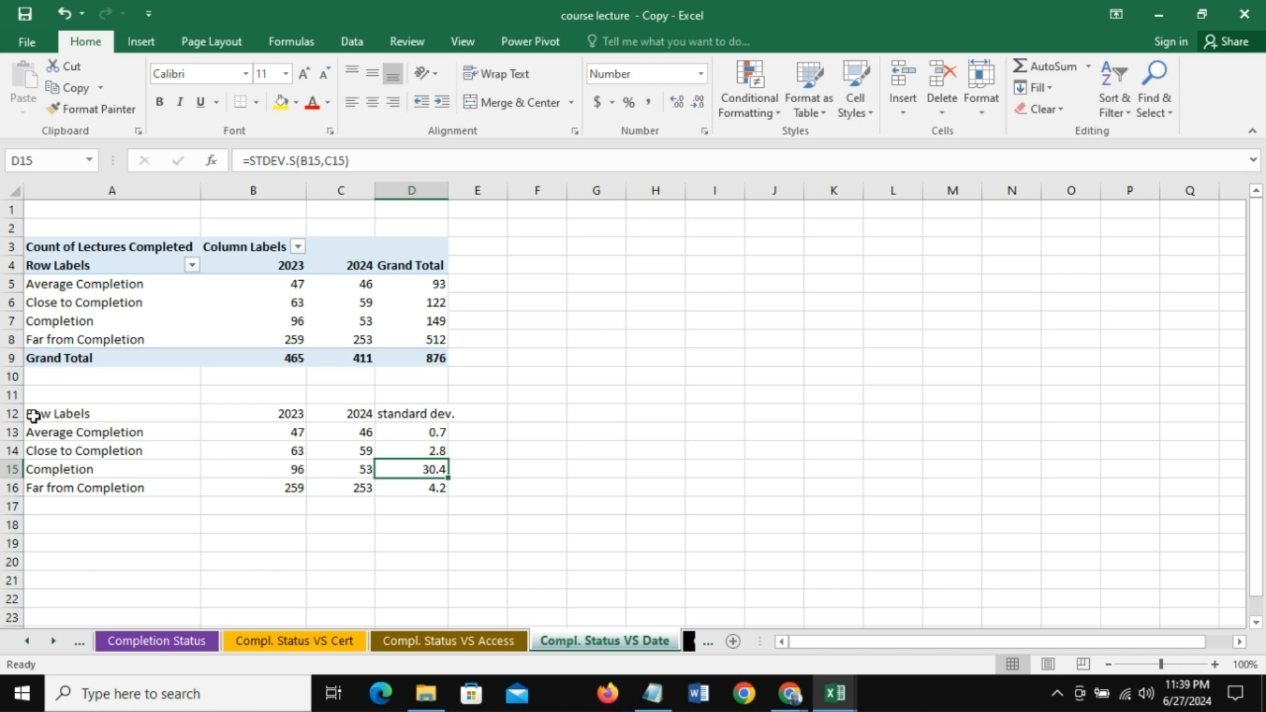
Step: Insert a clustered column and line combo chart from A12:D16 and move it clear of the PivotTable and mirrored values
left_click_drag(33, 416, 424, 488)
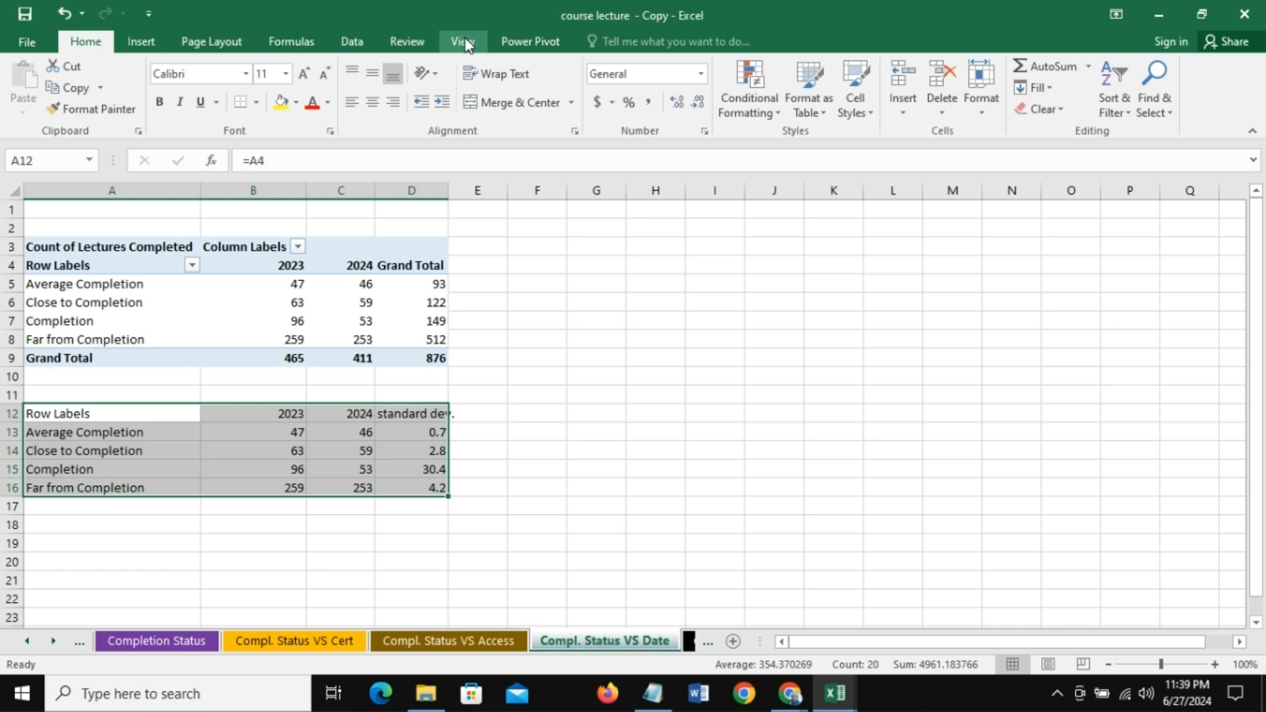
left_click(140, 40)
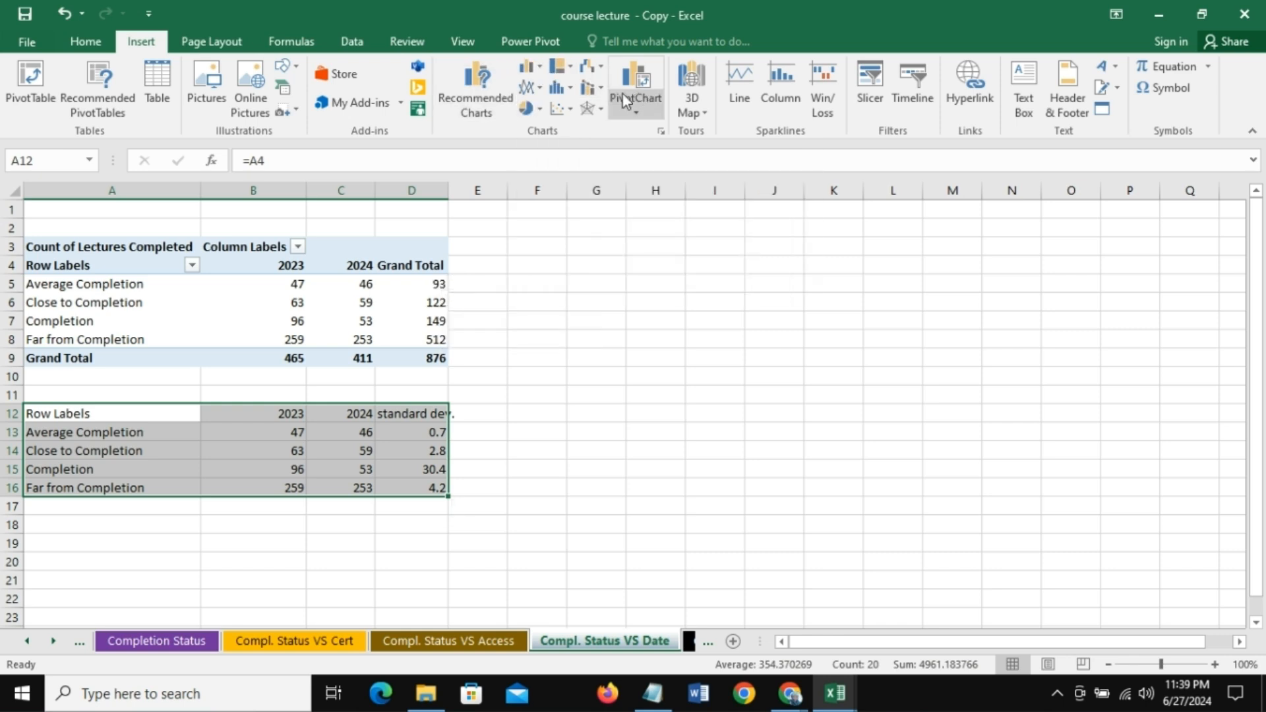
left_click(599, 93)
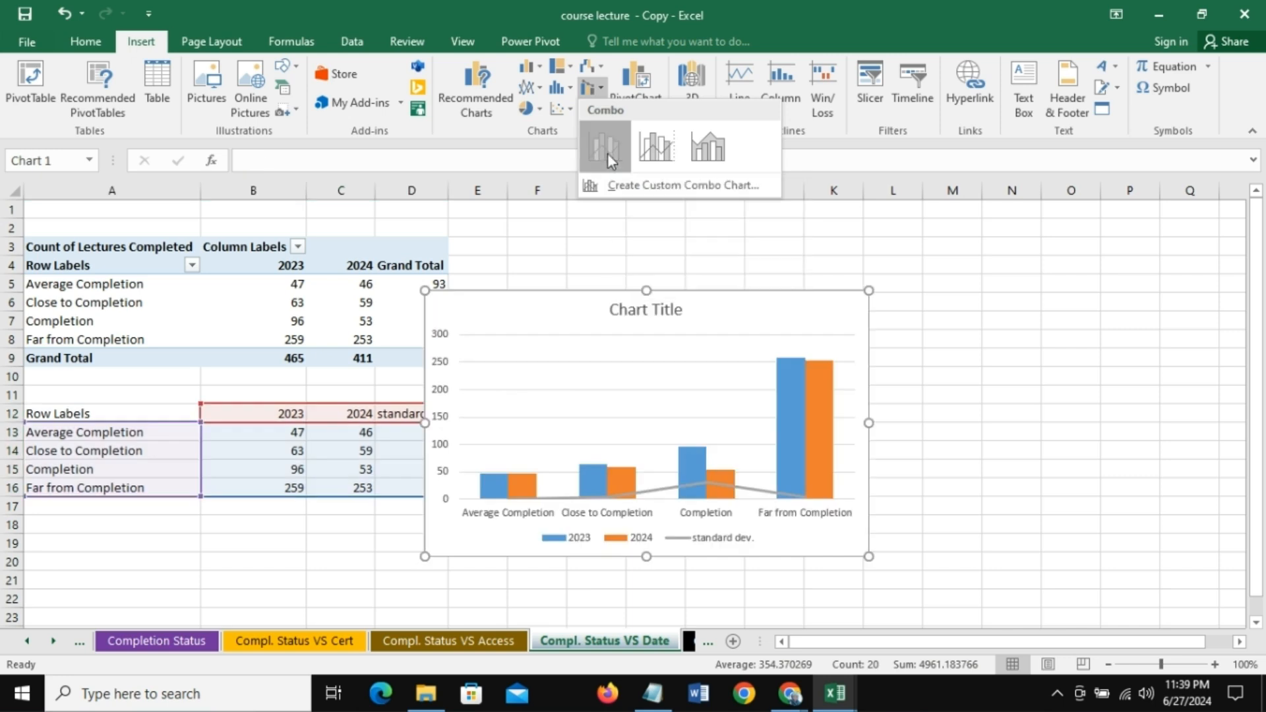
left_click(608, 153)
left_click_drag(808, 285, 773, 269)
Step: Change the combo chart's title to "Completion Status by Year"
left_click(732, 284)
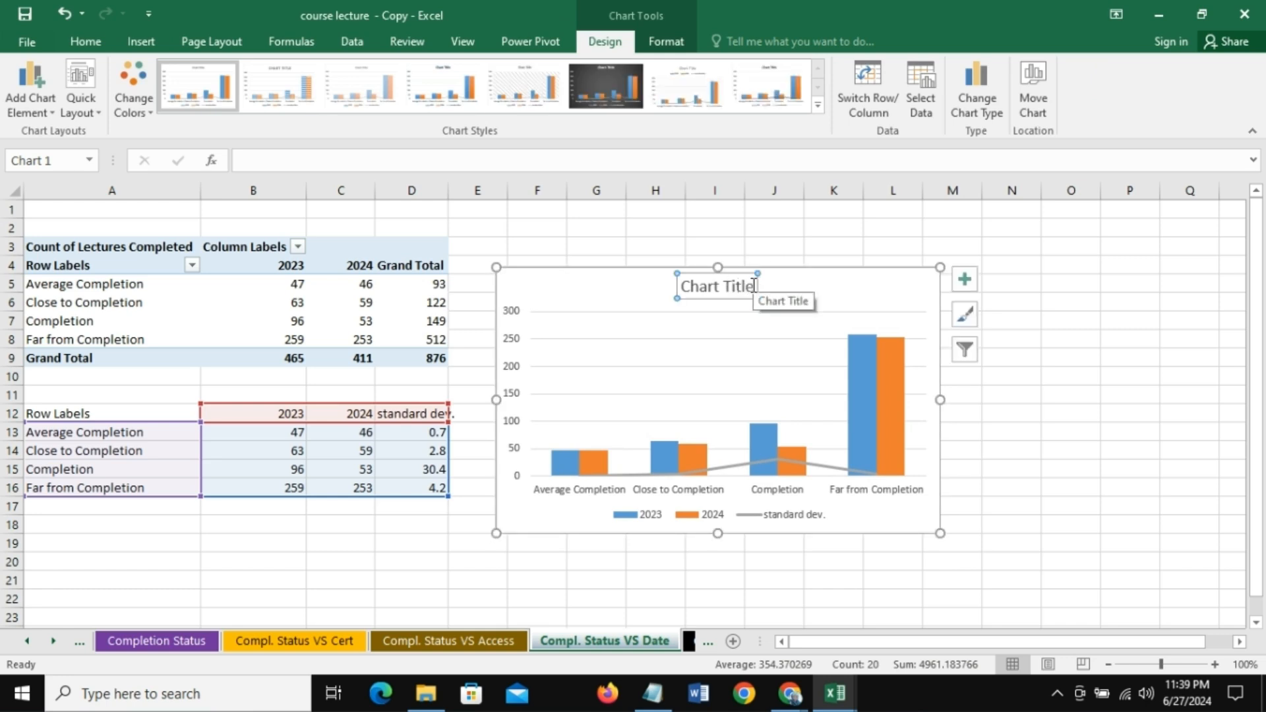
left_click_drag(754, 285, 693, 285)
type("C")
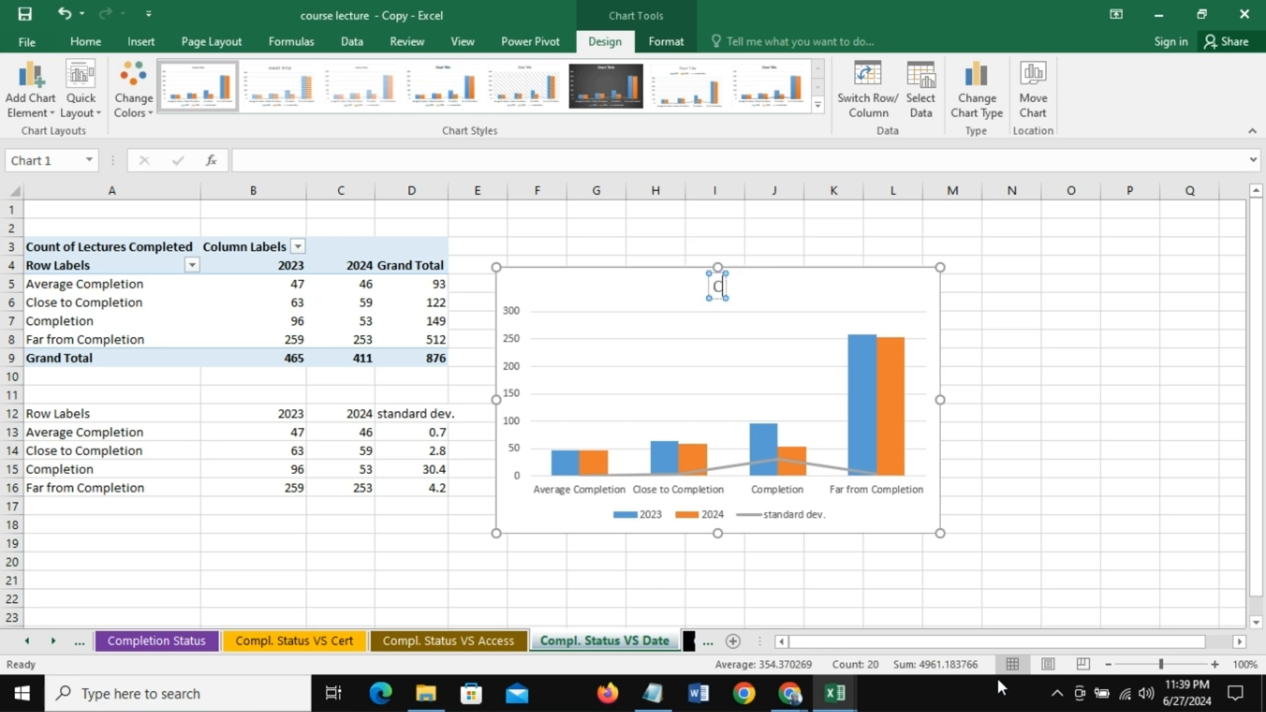
type("omplet")
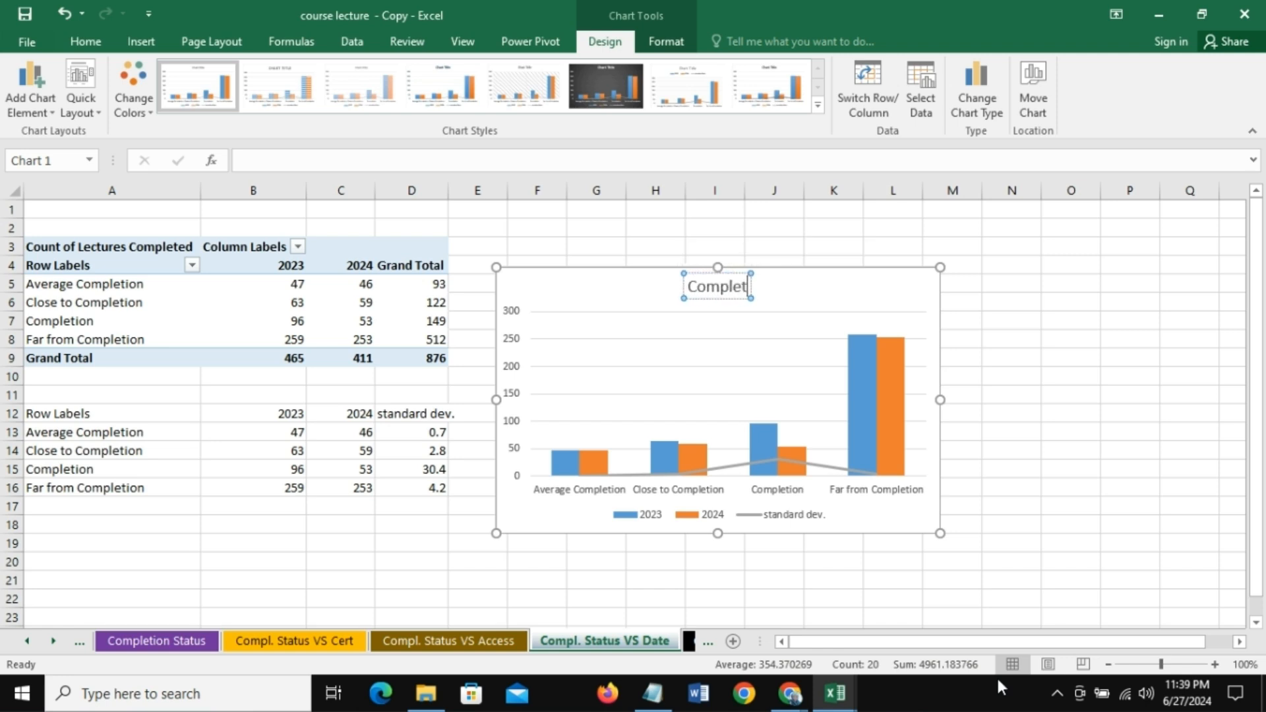
type("ion Sta")
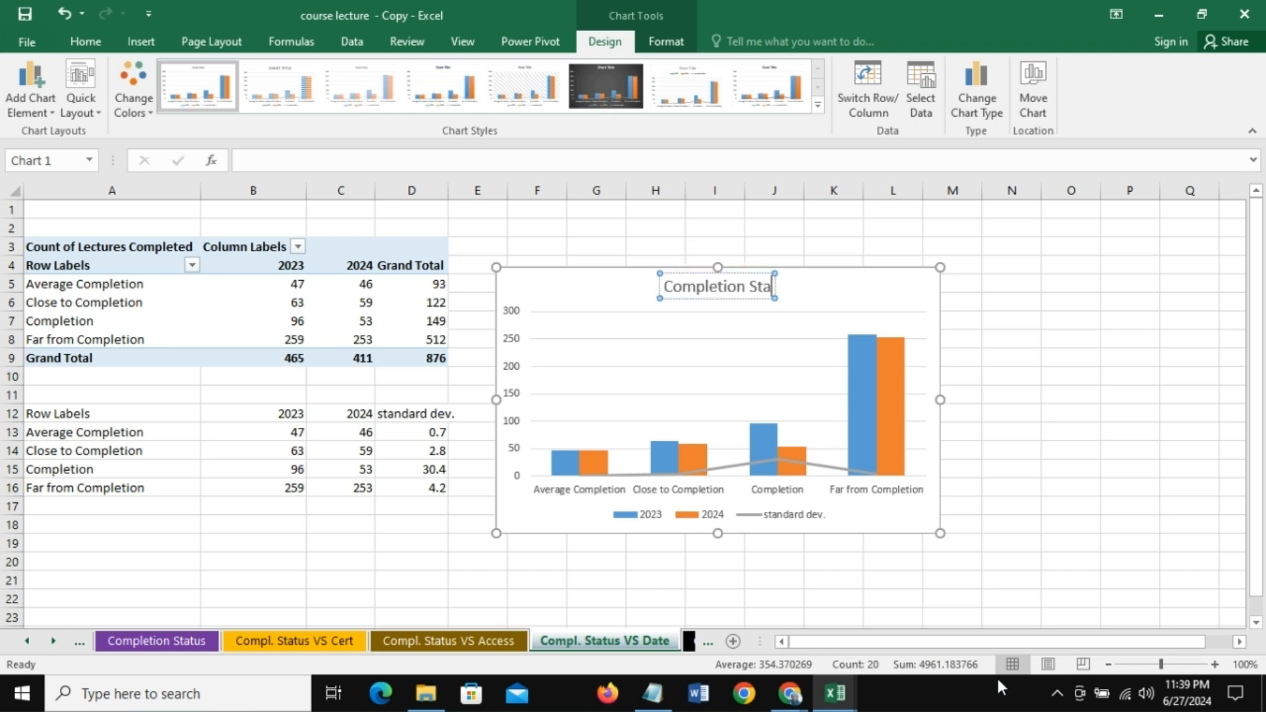
type("tus by")
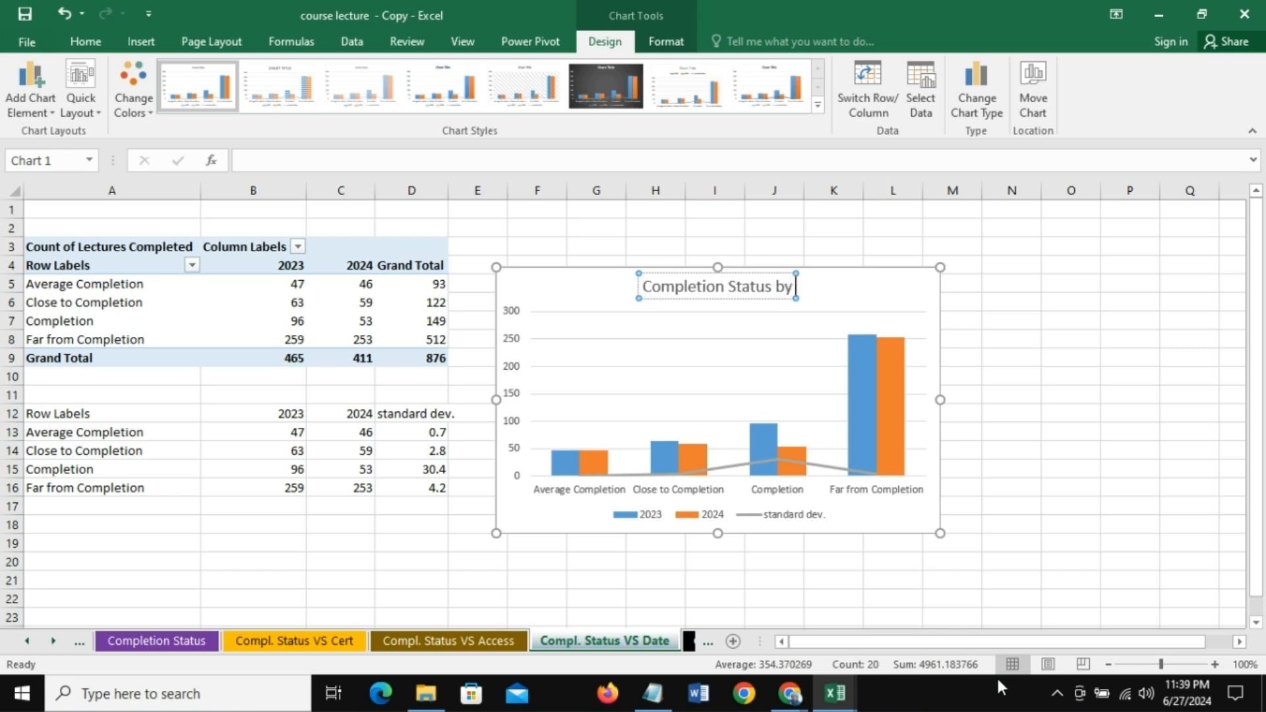
type(" Date")
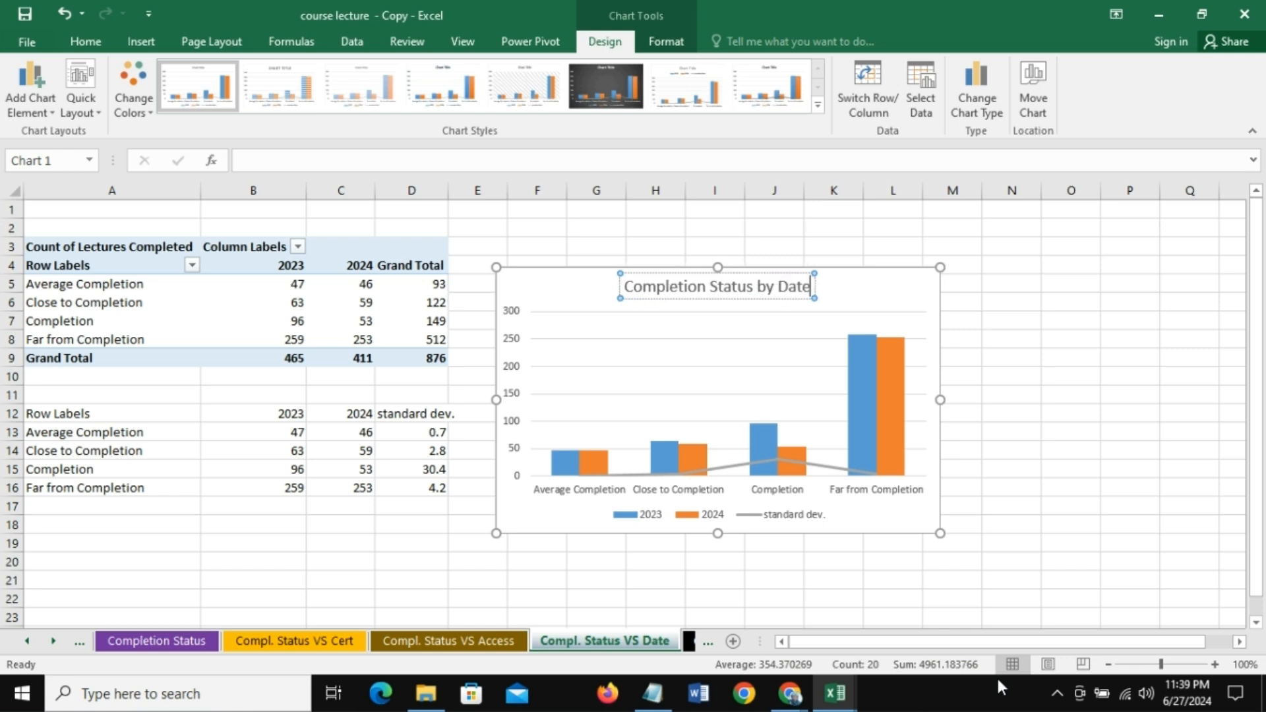
key("BackSpace")
key("BackSpace")
key("BackSpace")
key("BackSpace")
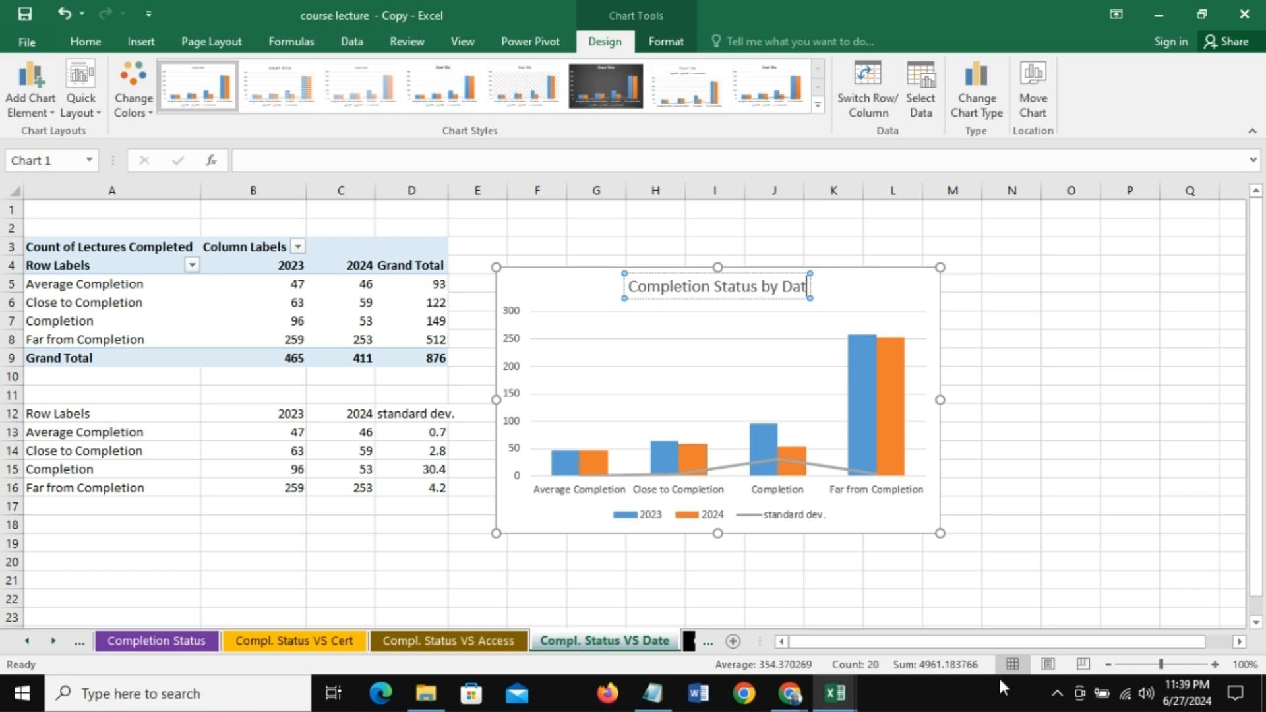
type("Year")
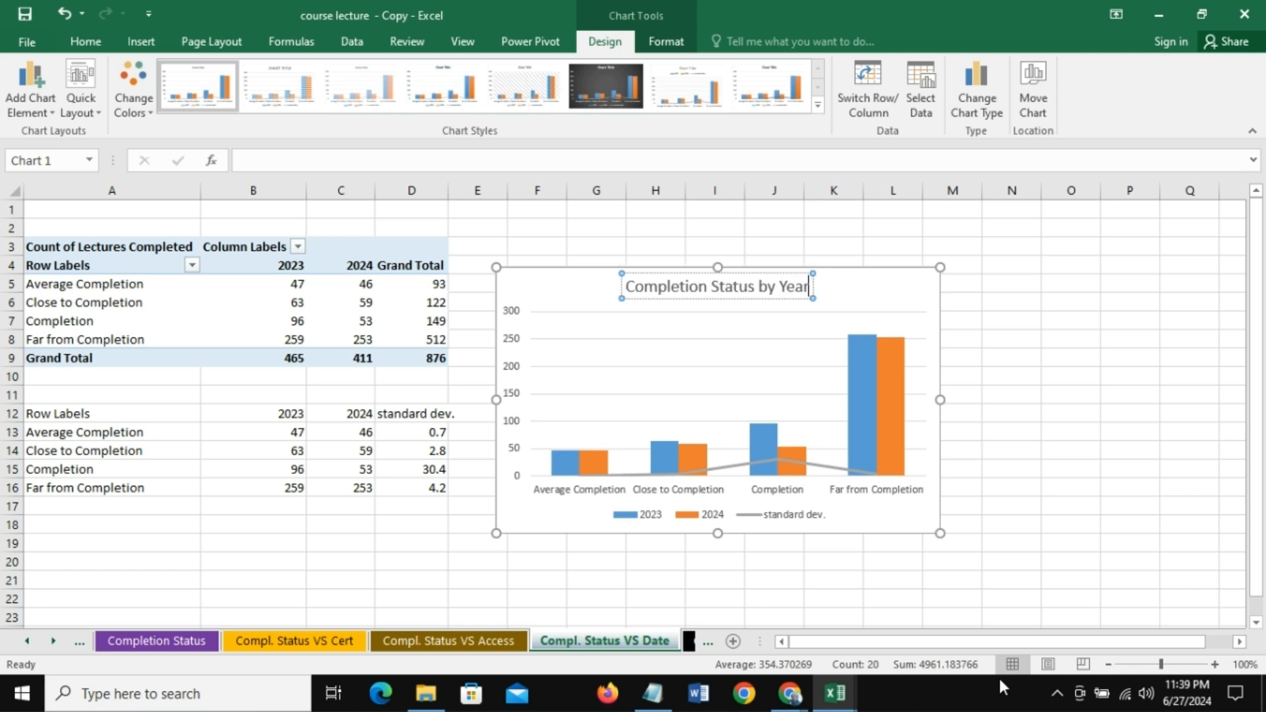
left_click(875, 284)
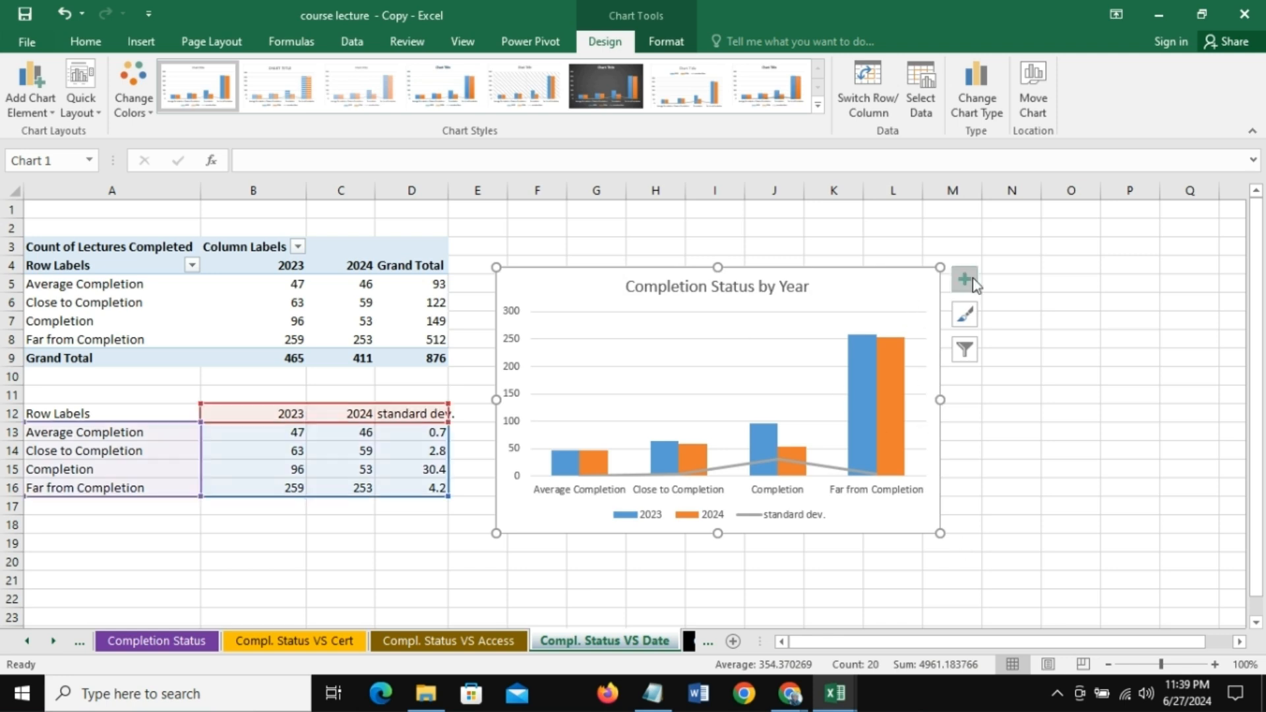
Step: Hide the primary vertical axis of the combo chart
left_click(973, 284)
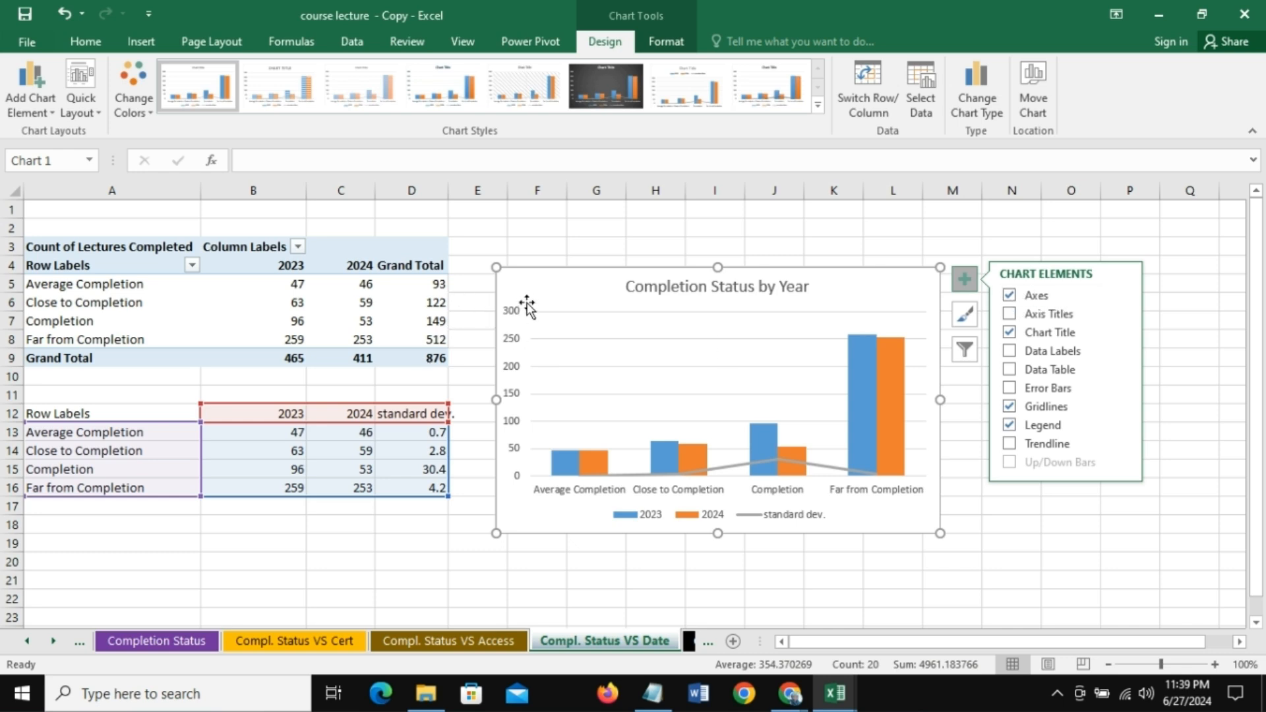
left_click(1122, 295)
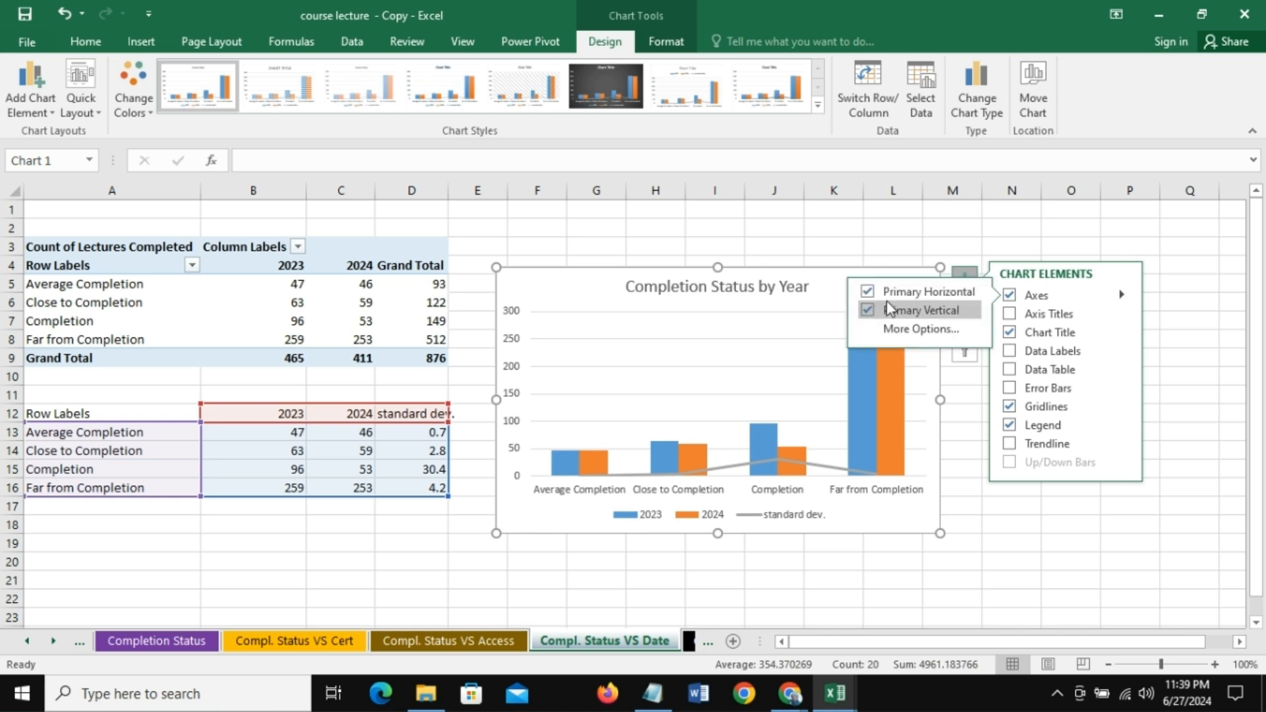
left_click(866, 315)
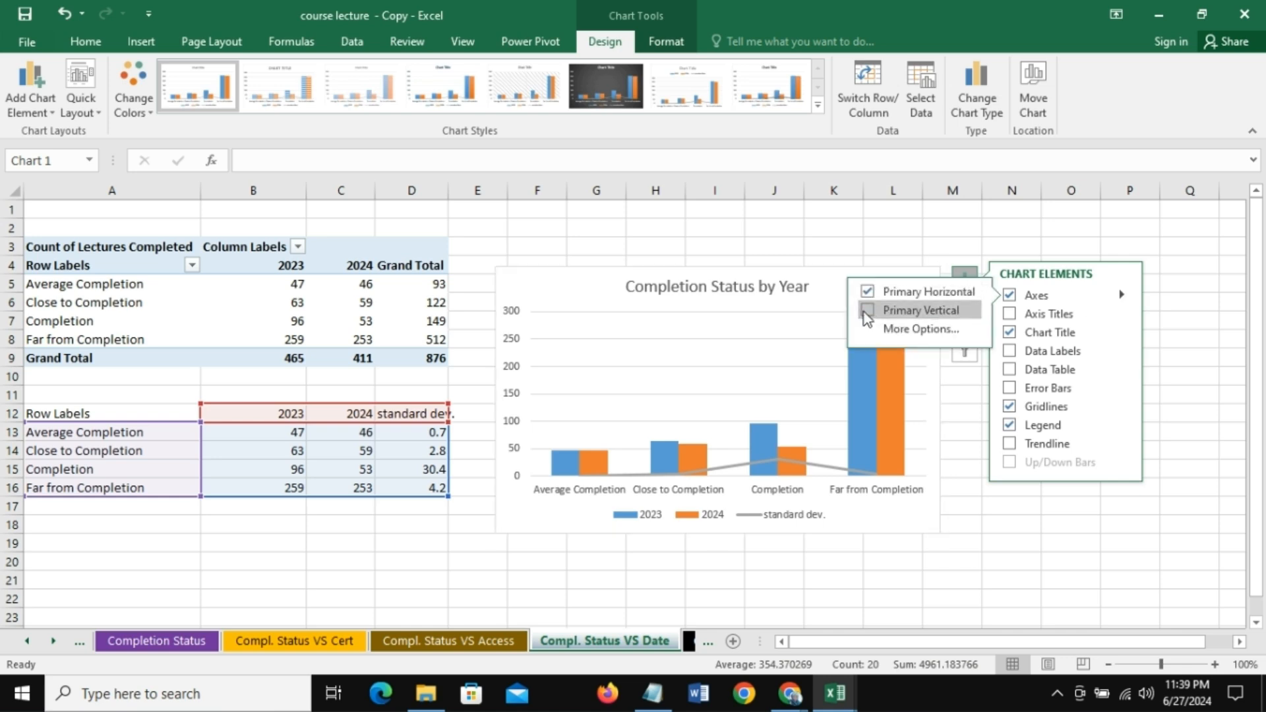
Step: Show data labels on the combo chart and remove its gridlines
left_click(1008, 353)
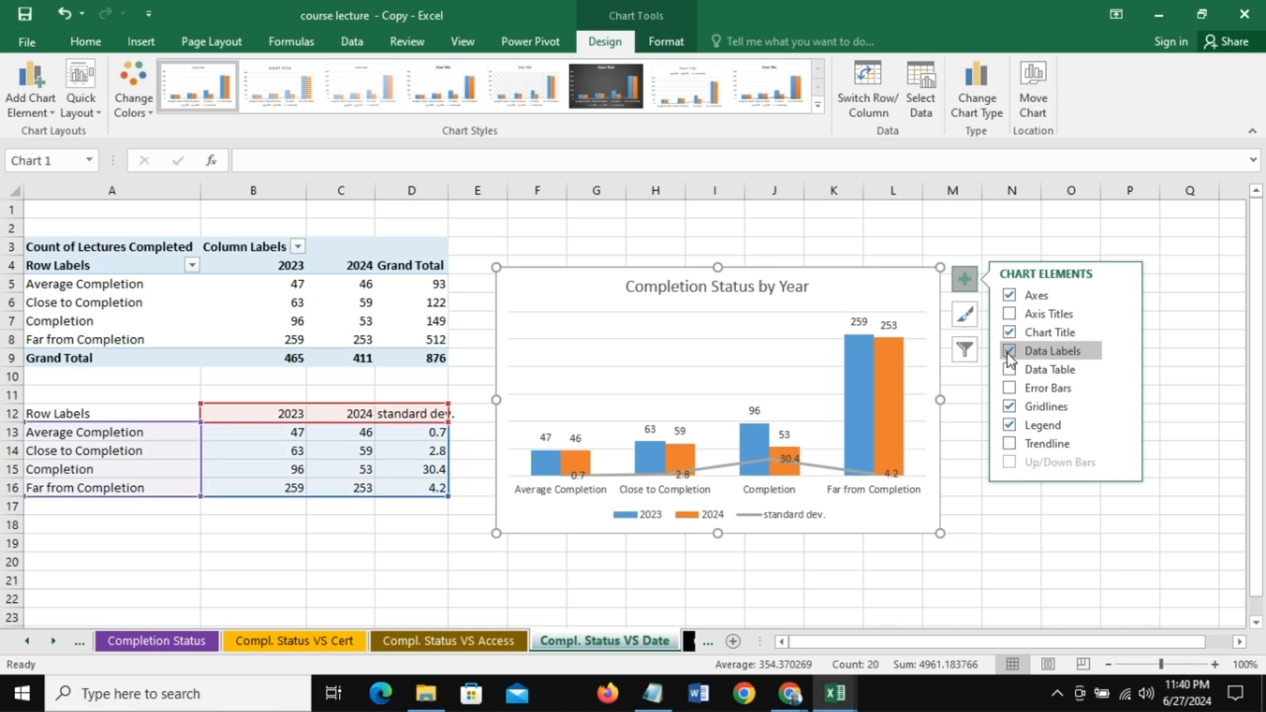
left_click(1010, 407)
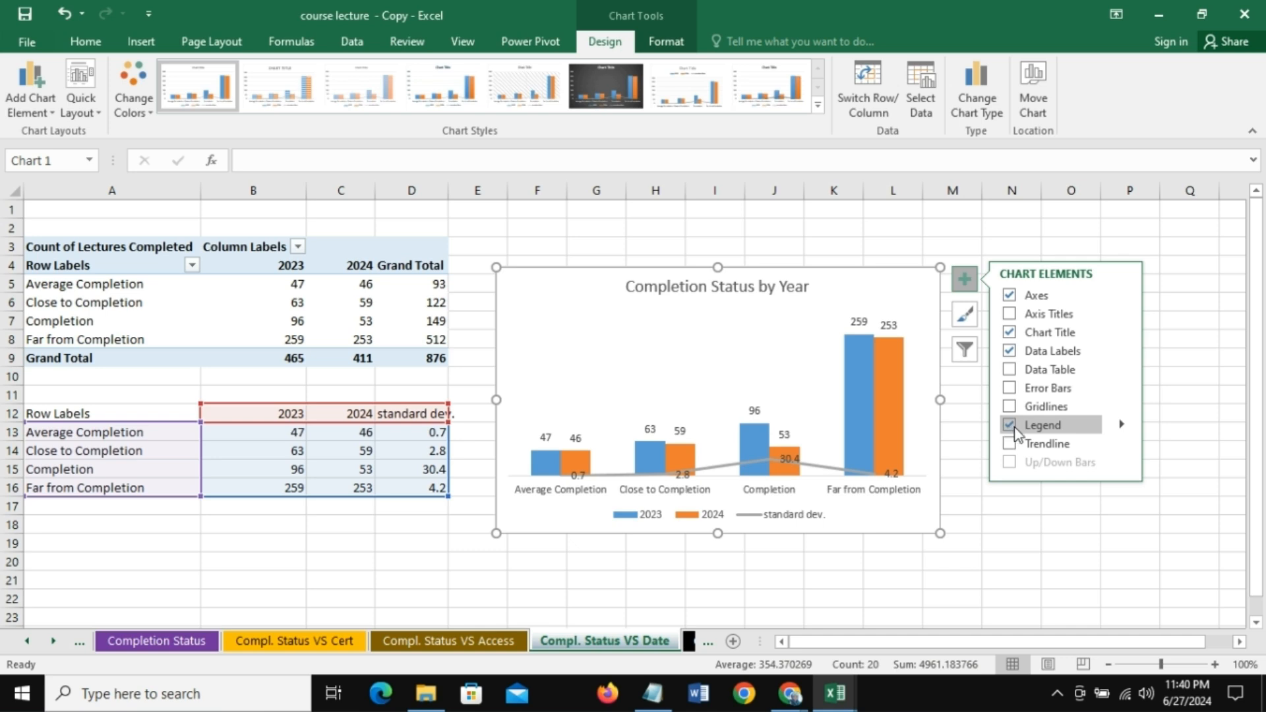
left_click(1052, 520)
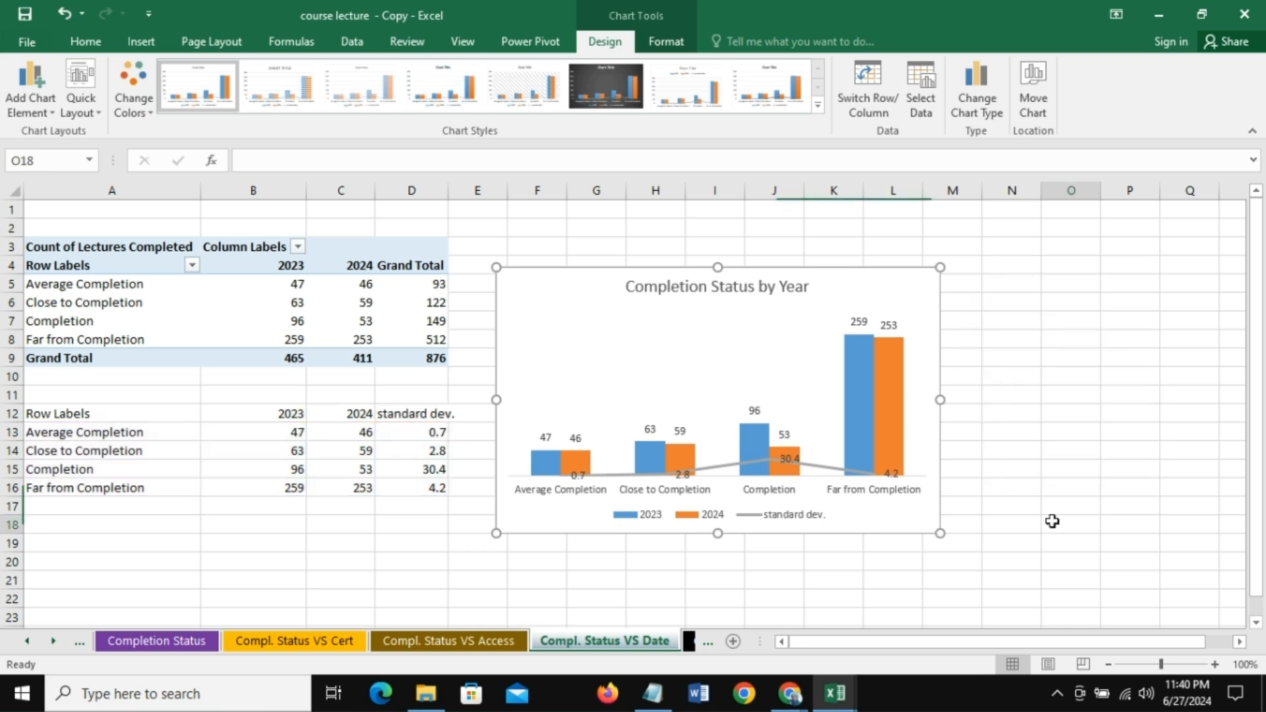
left_click(546, 267)
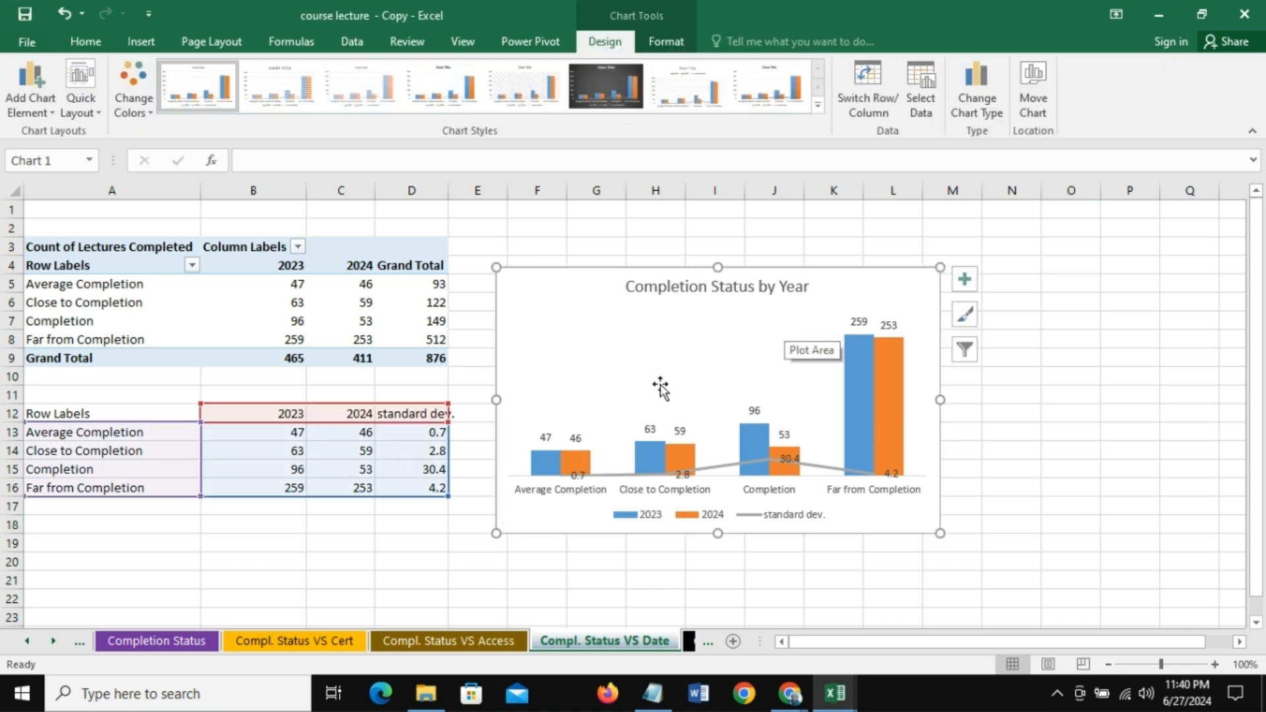
Step: Hide the primary vertical axis of the Completion Status by Access chart on the Compl. Status VS Access sheet
left_click(484, 645)
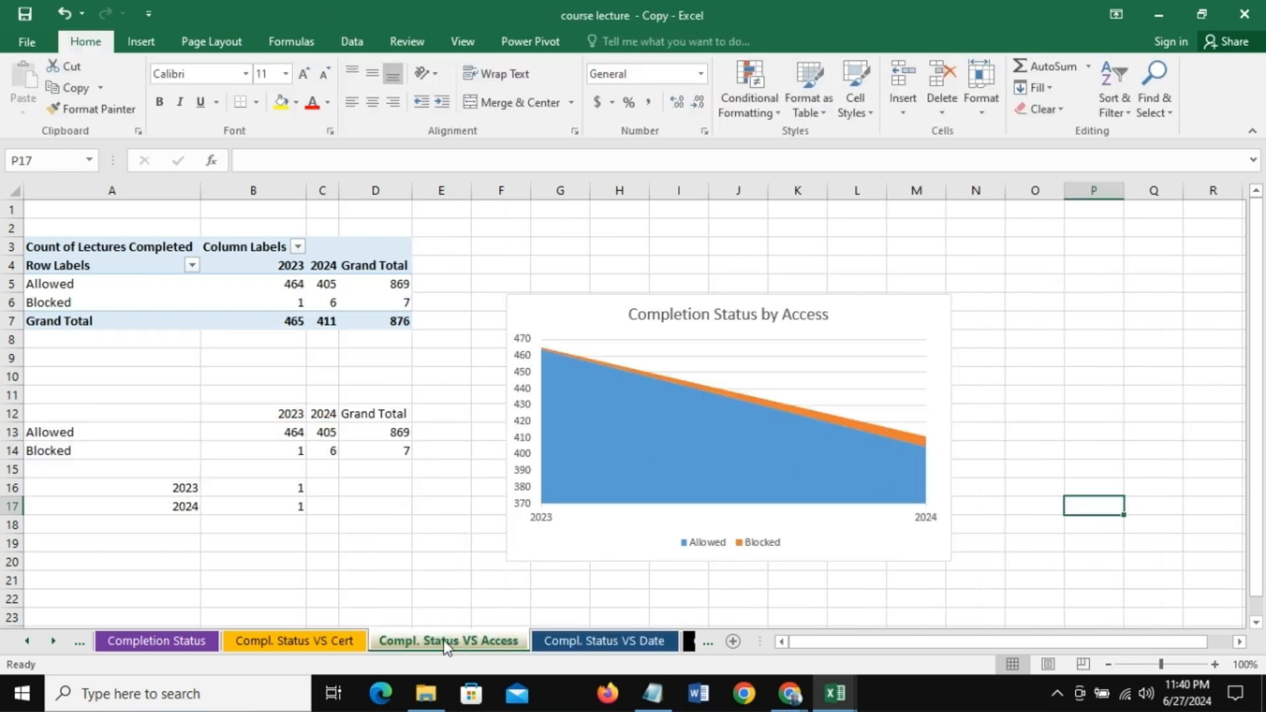
left_click(568, 296)
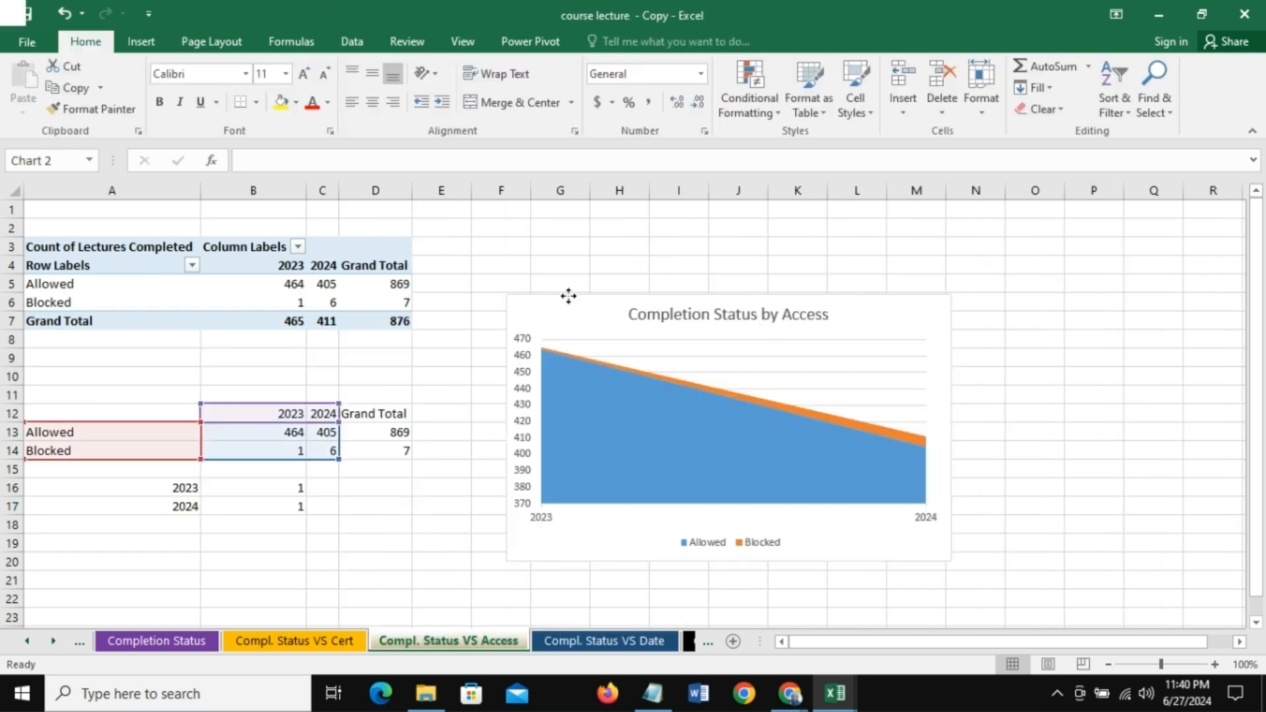
left_click(975, 307)
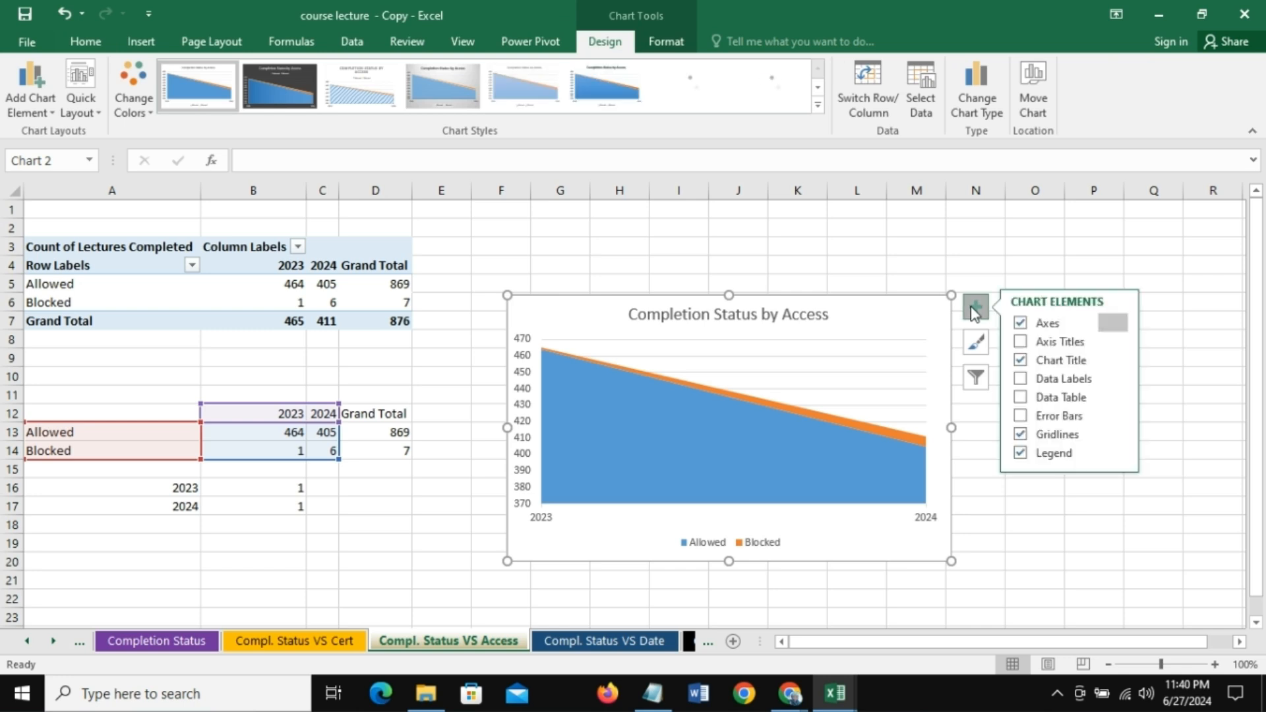
left_click(1117, 322)
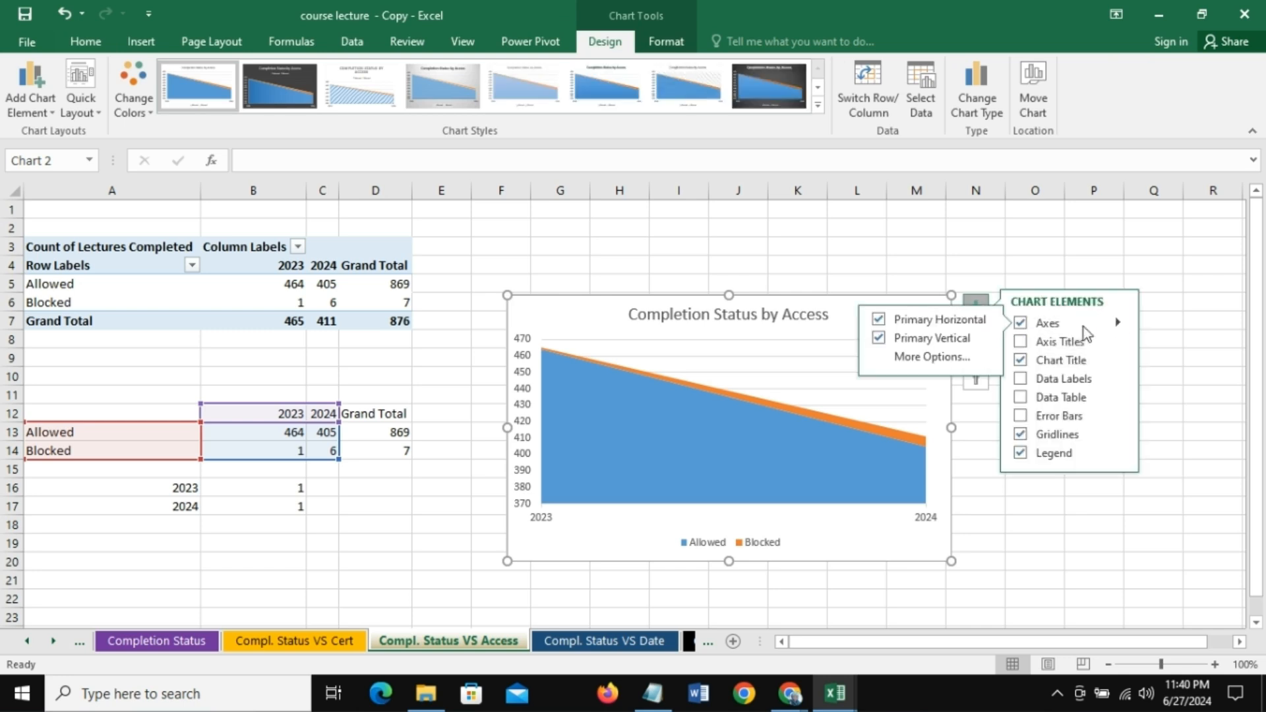
left_click(879, 339)
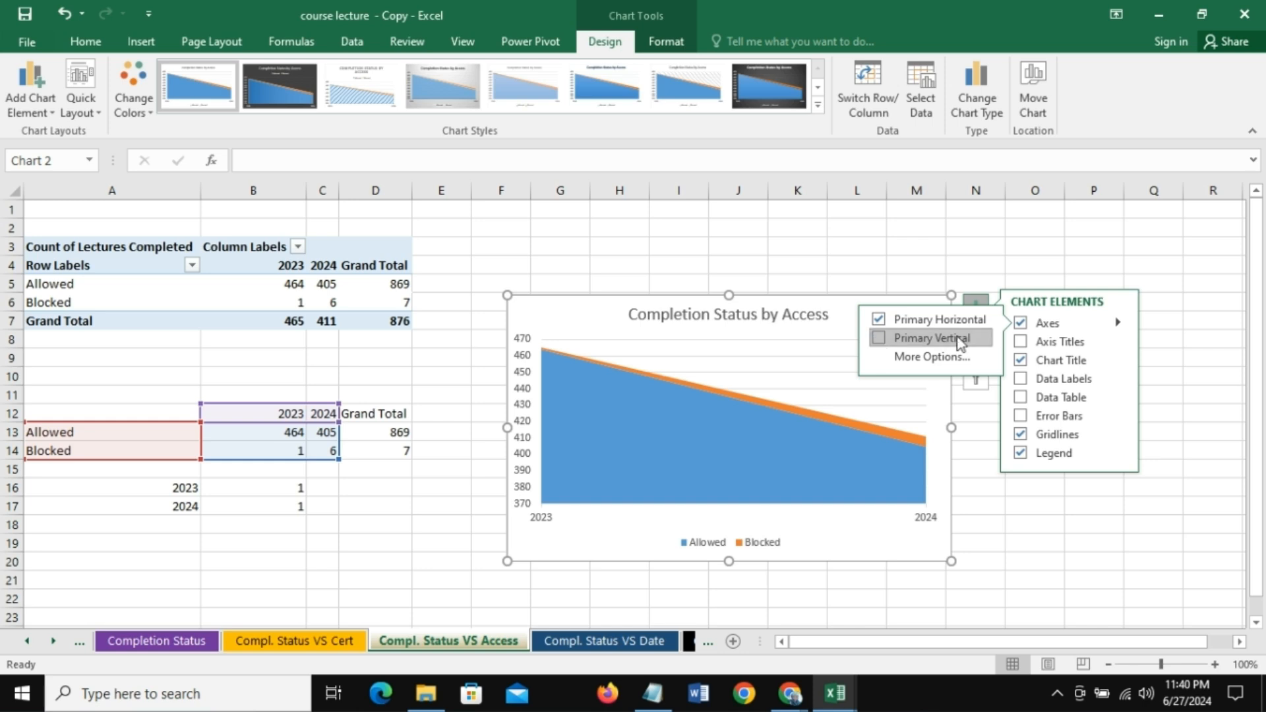
Step: Show data labels on the Completion Status by Access chart and remove its gridlines
left_click(1020, 380)
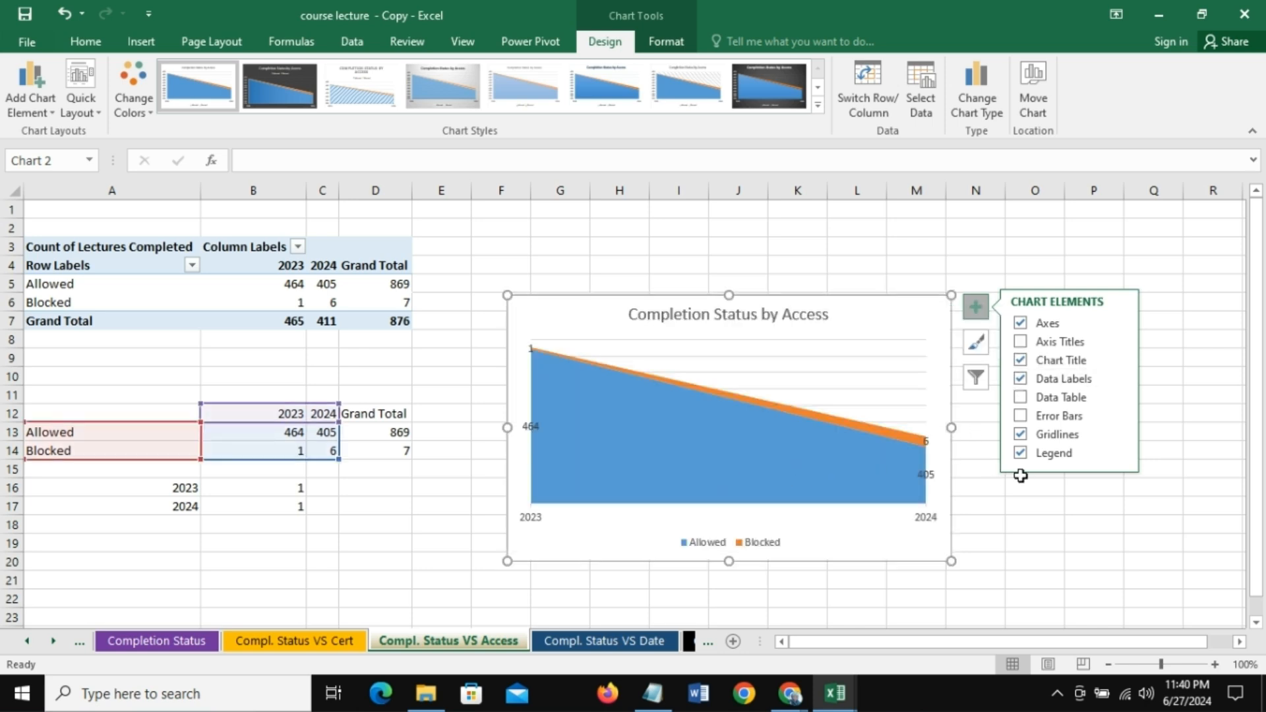
left_click(1022, 435)
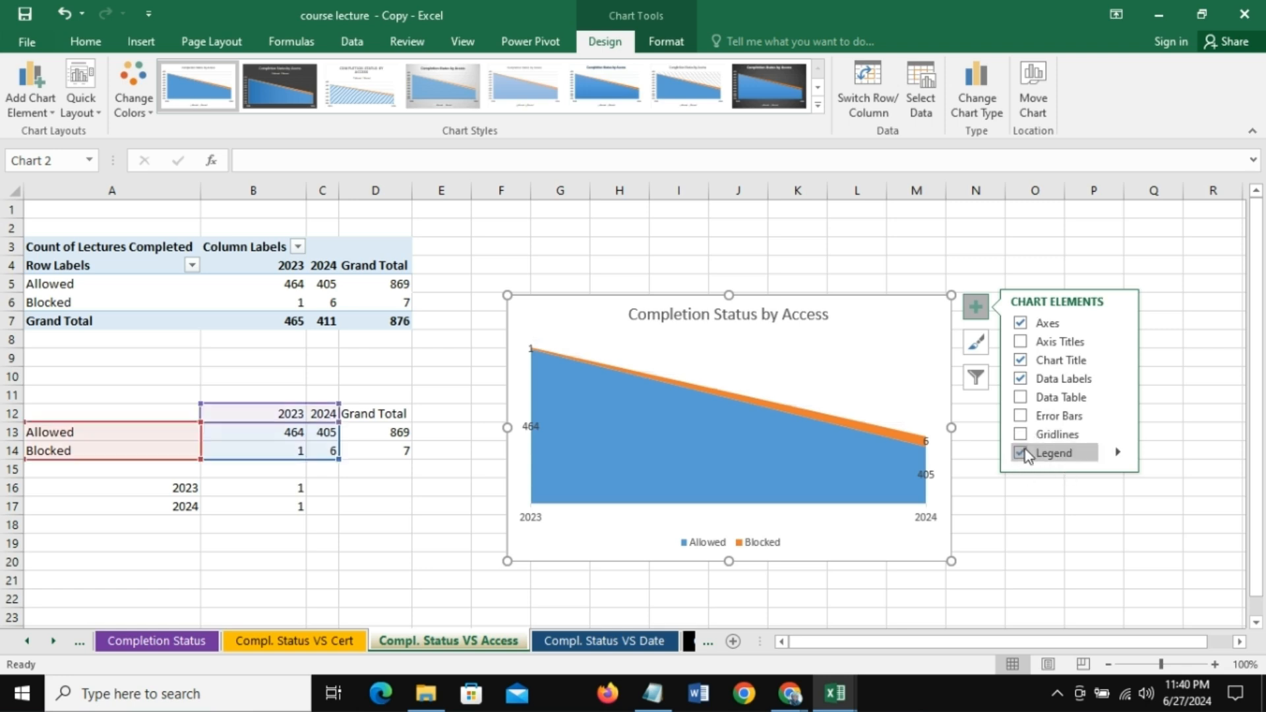
key("Escape")
left_click(1058, 499)
Step: Hide the primary vertical axis of the Completion Status by Certificate chart on the Compl. Status VS Cert sheet
left_click(300, 638)
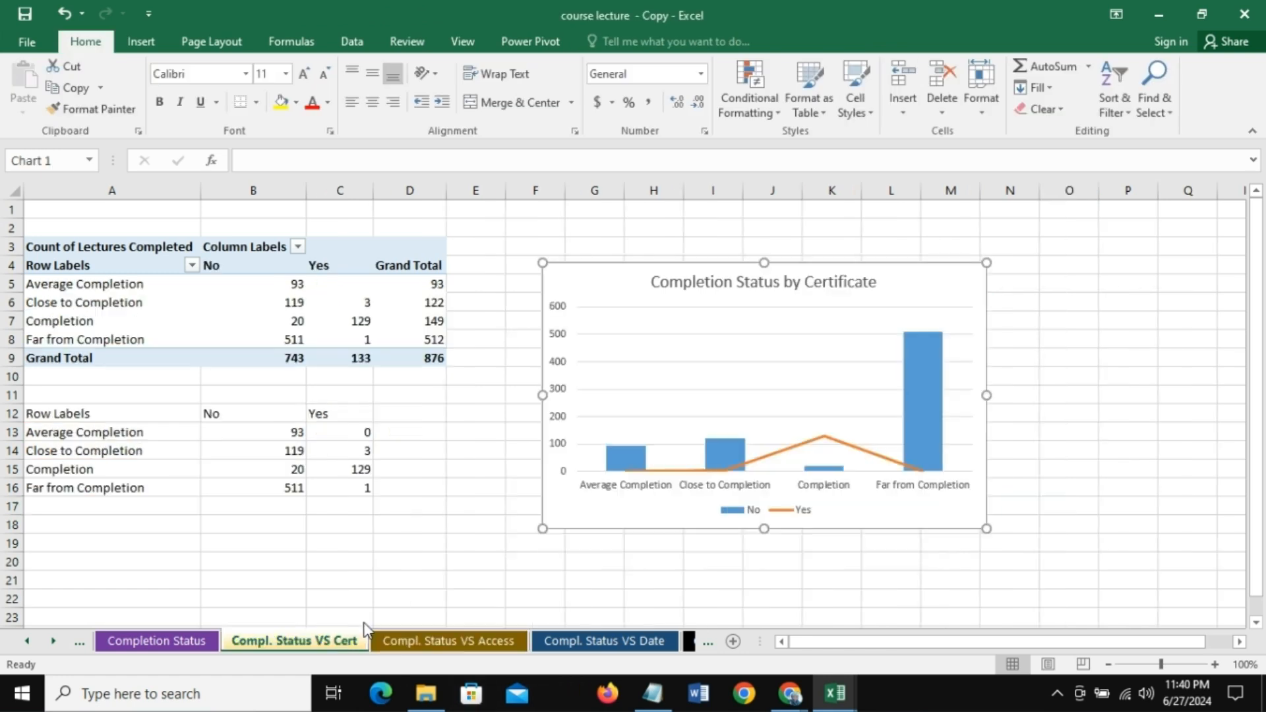
left_click(686, 512)
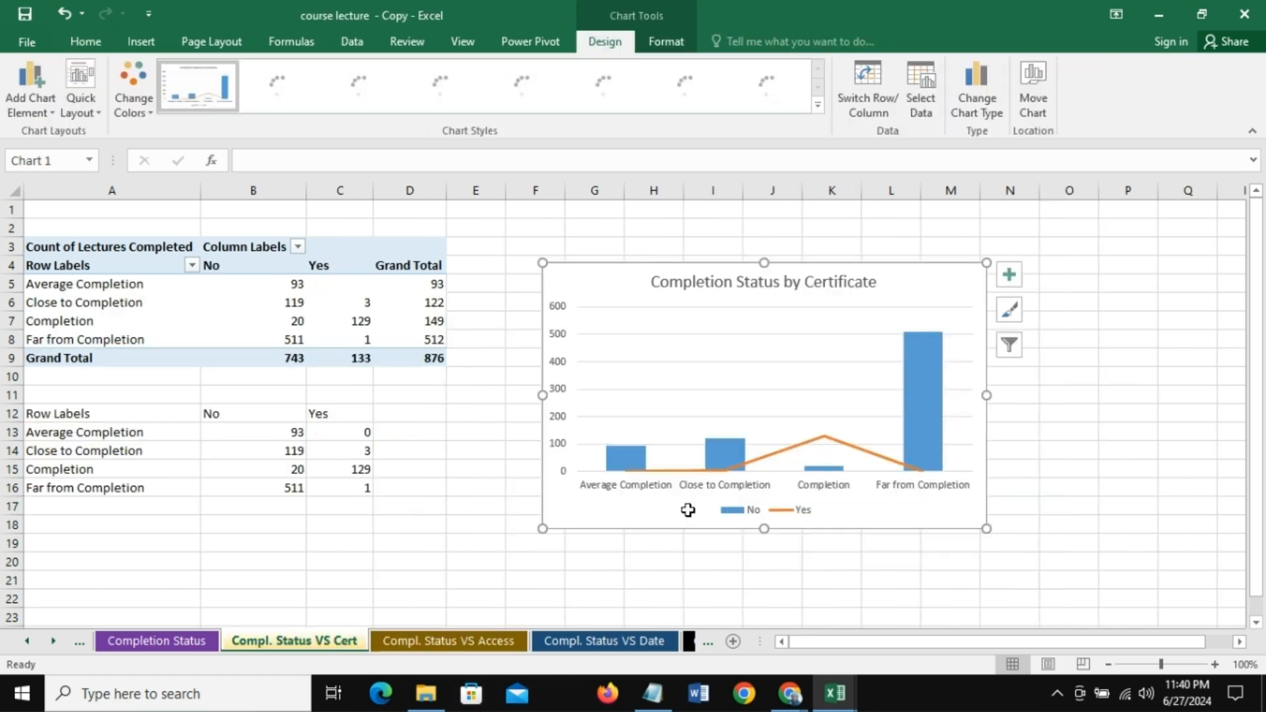
left_click(1011, 275)
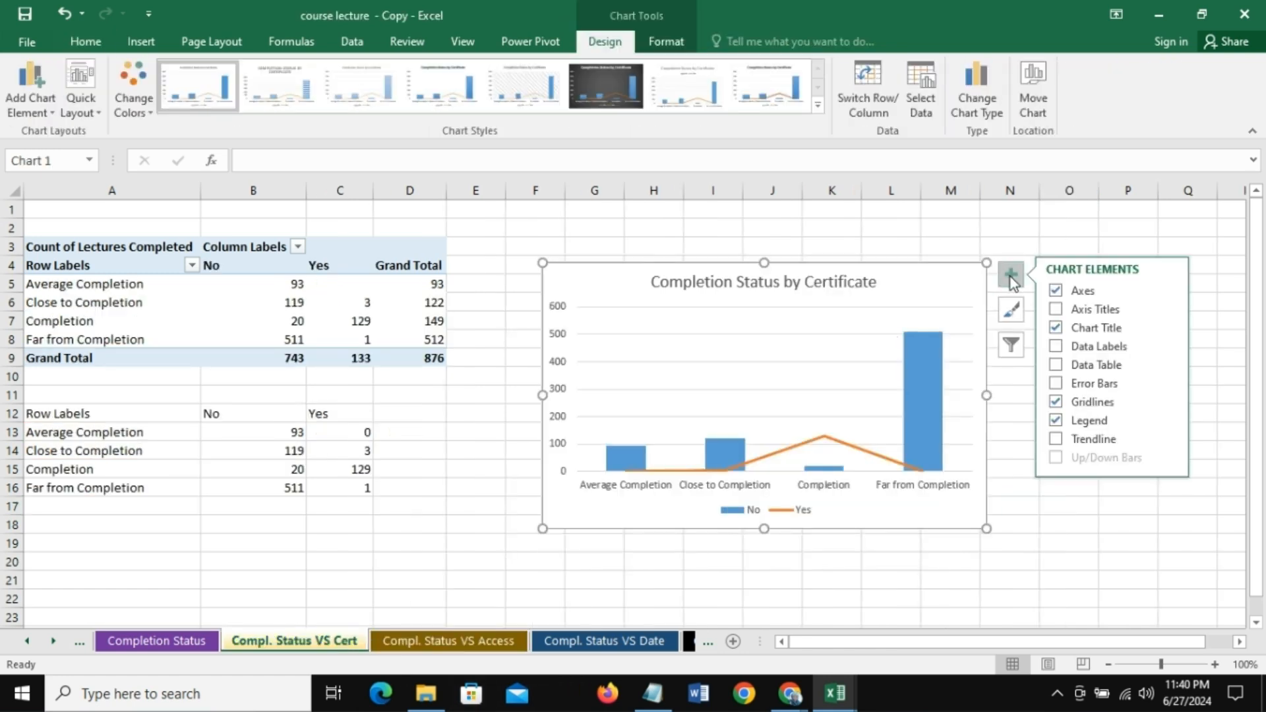
left_click(1057, 291)
left_click(1057, 291)
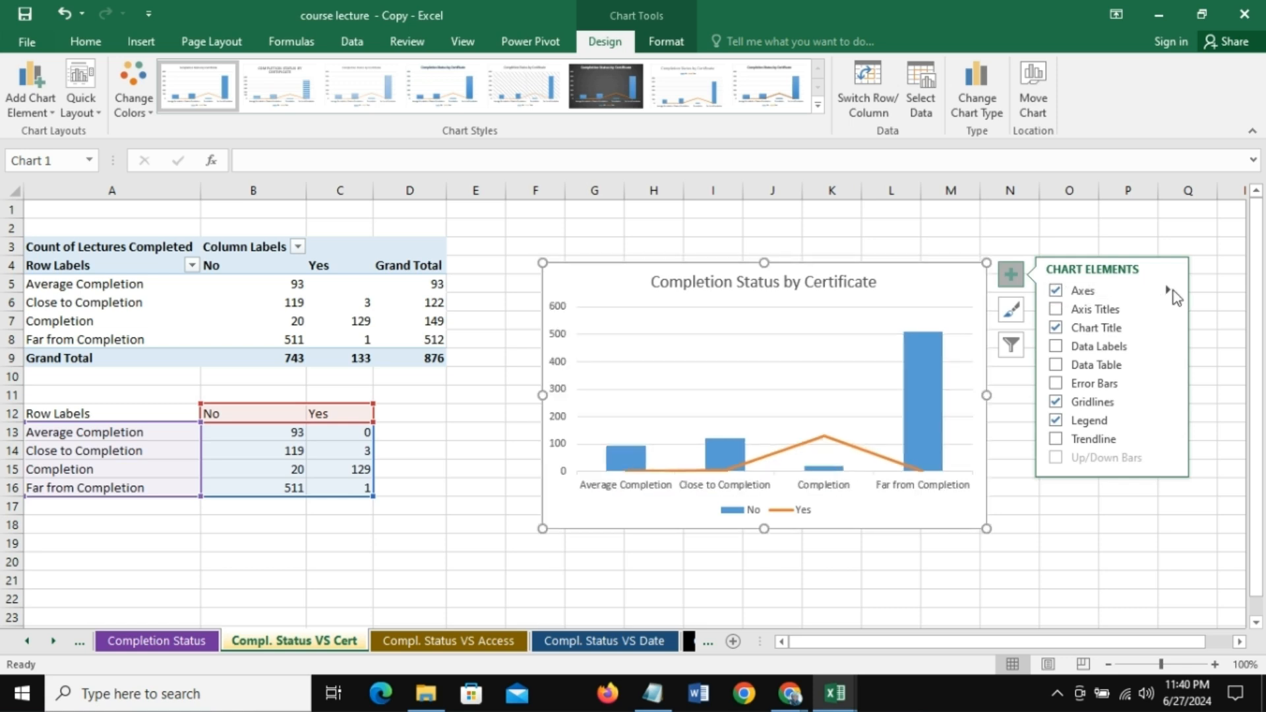
left_click(1170, 291)
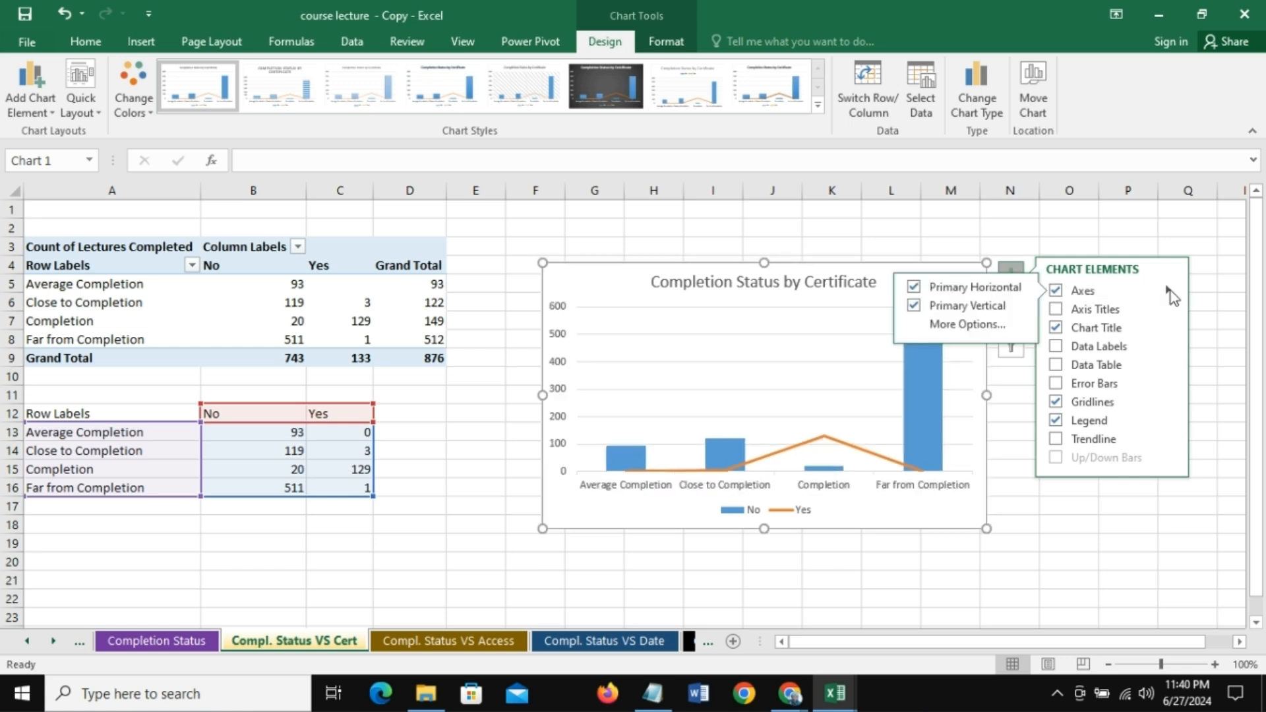
left_click(911, 306)
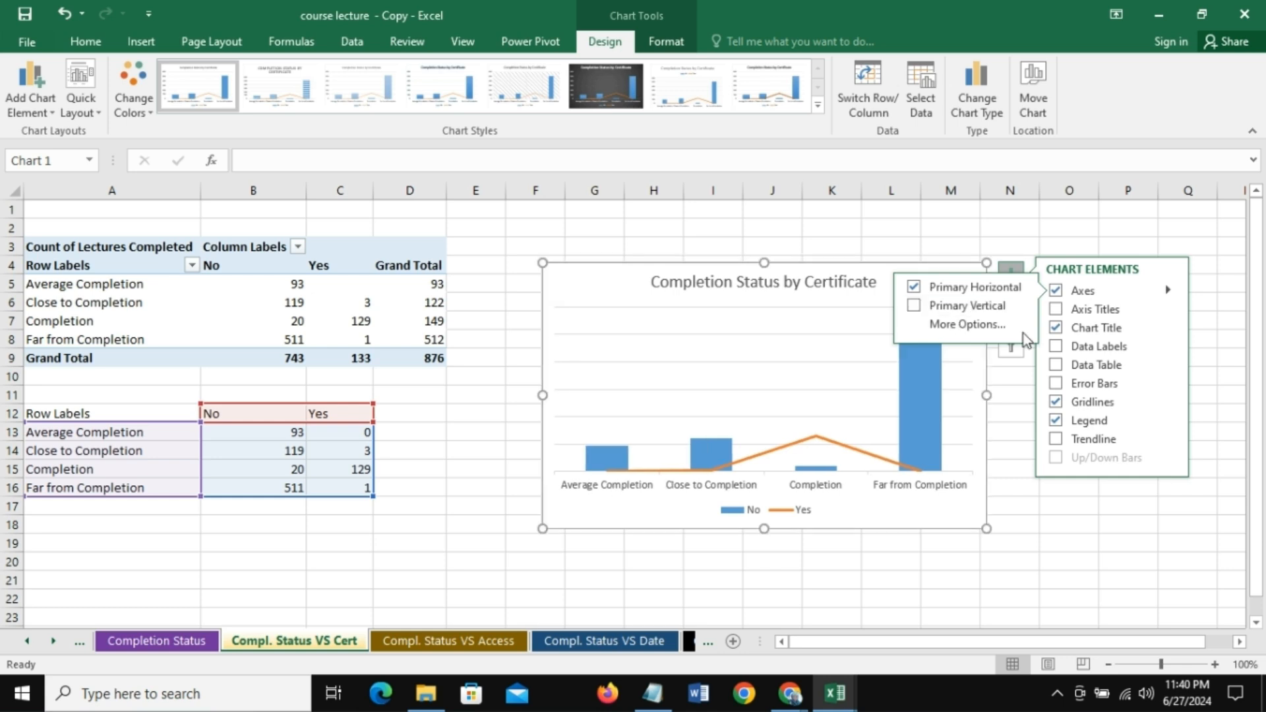
Step: Show data labels on the Completion Status by Certificate chart and remove its gridlines
left_click(1056, 347)
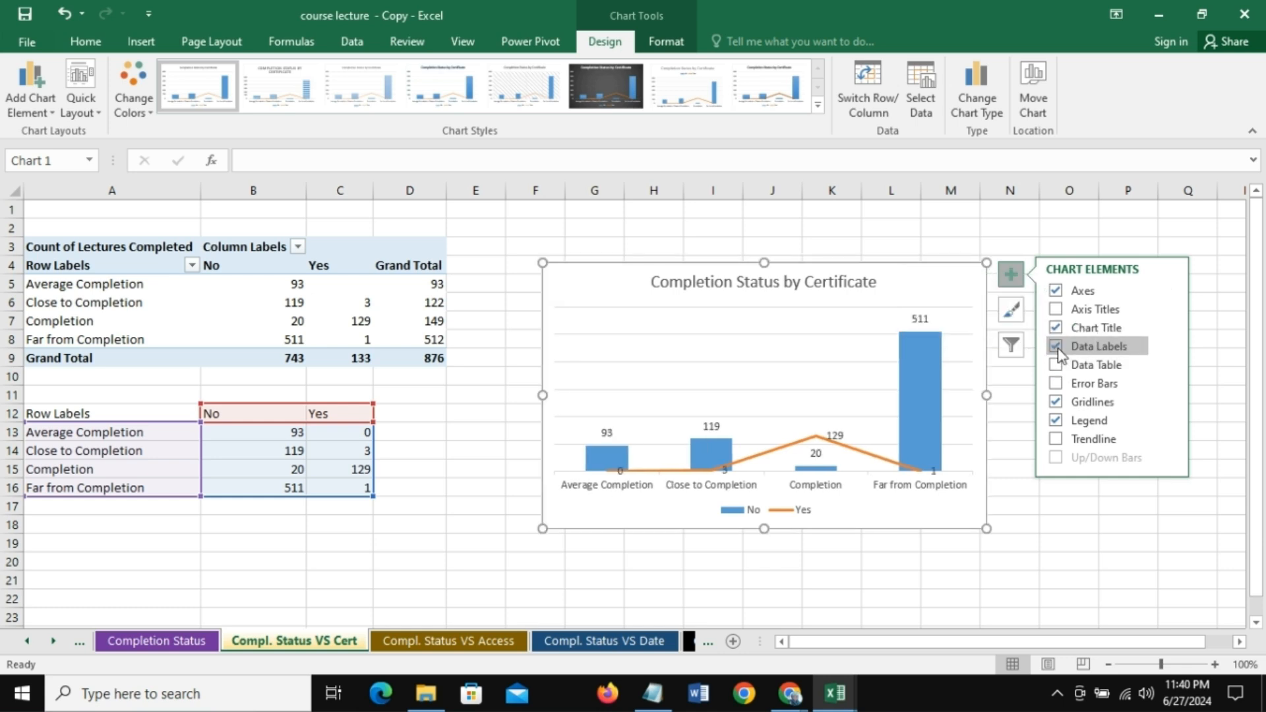
left_click(1056, 403)
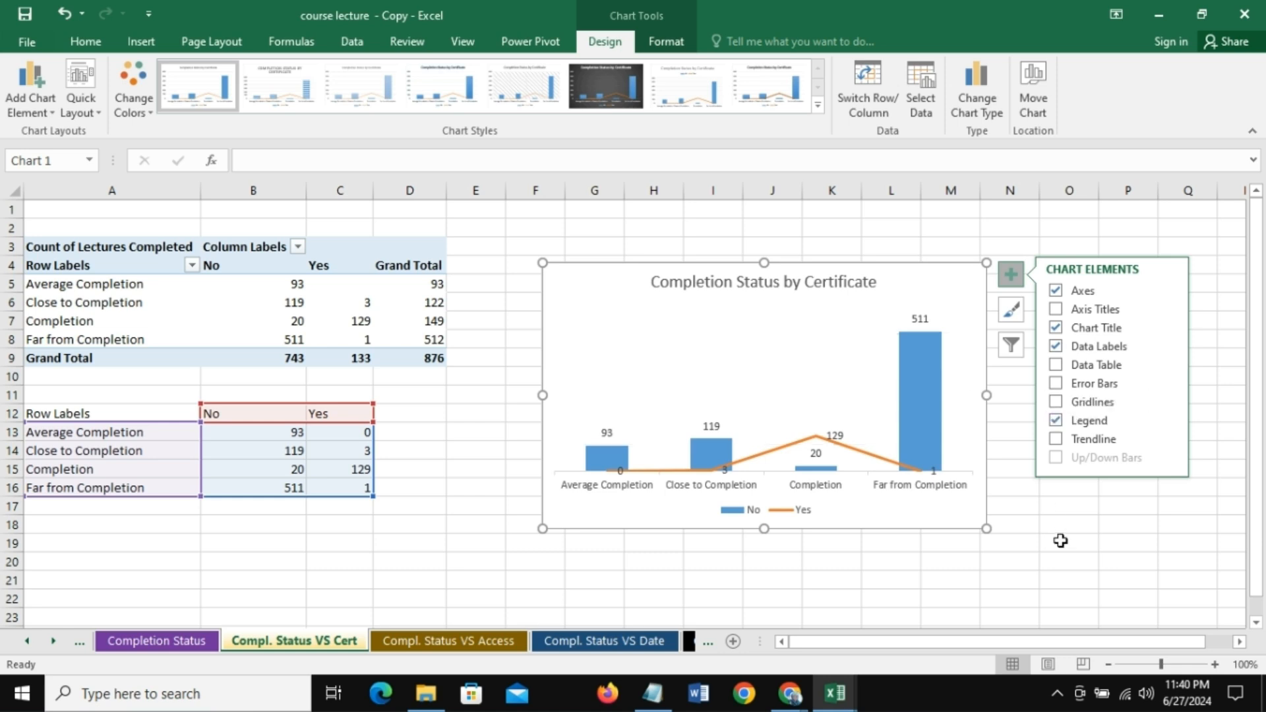
left_click(1060, 541)
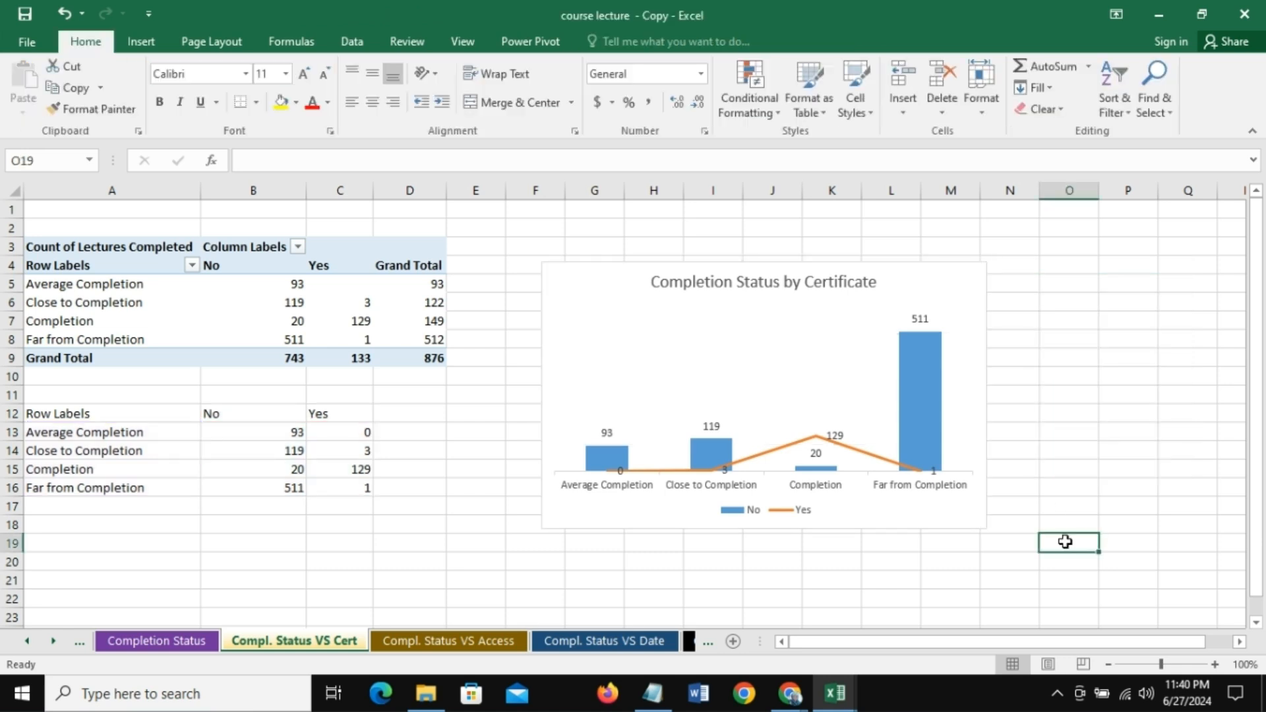
Step: Review the charts on the Completion Status, Compl. Status VS Cert, Compl. Status VS Access and Compl. Status VS Date sheets
left_click(188, 649)
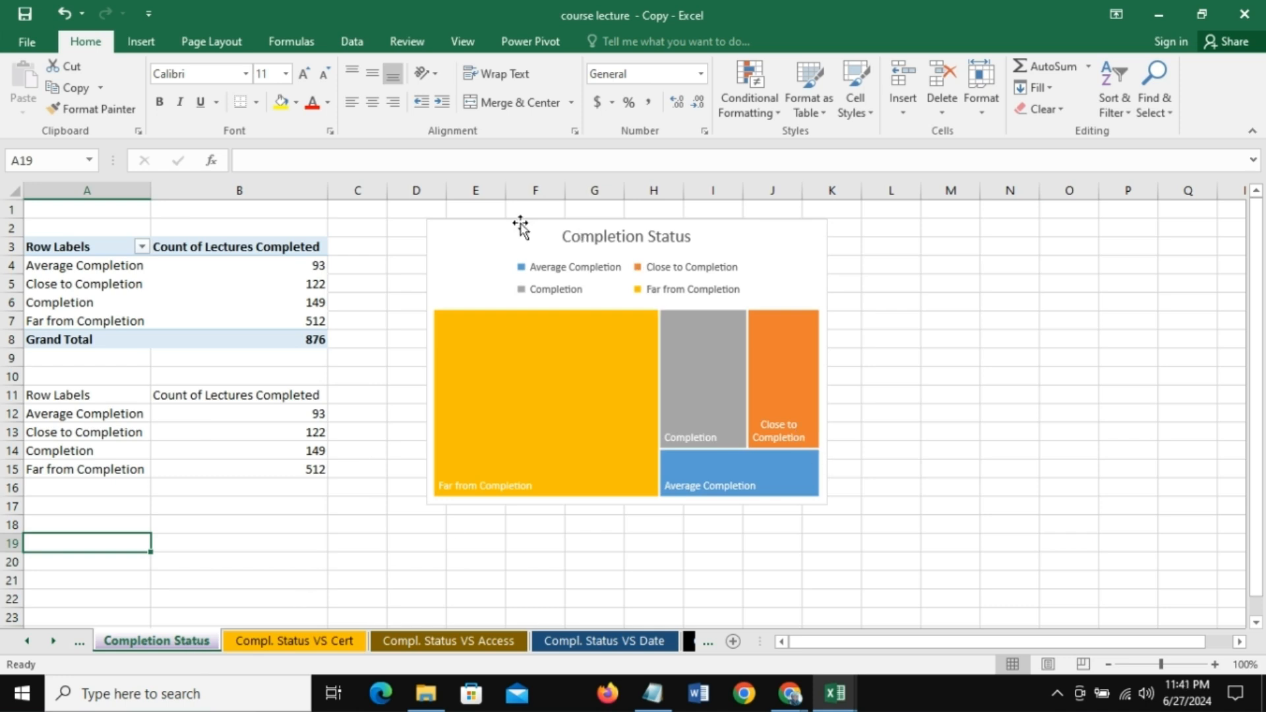
left_click(291, 643)
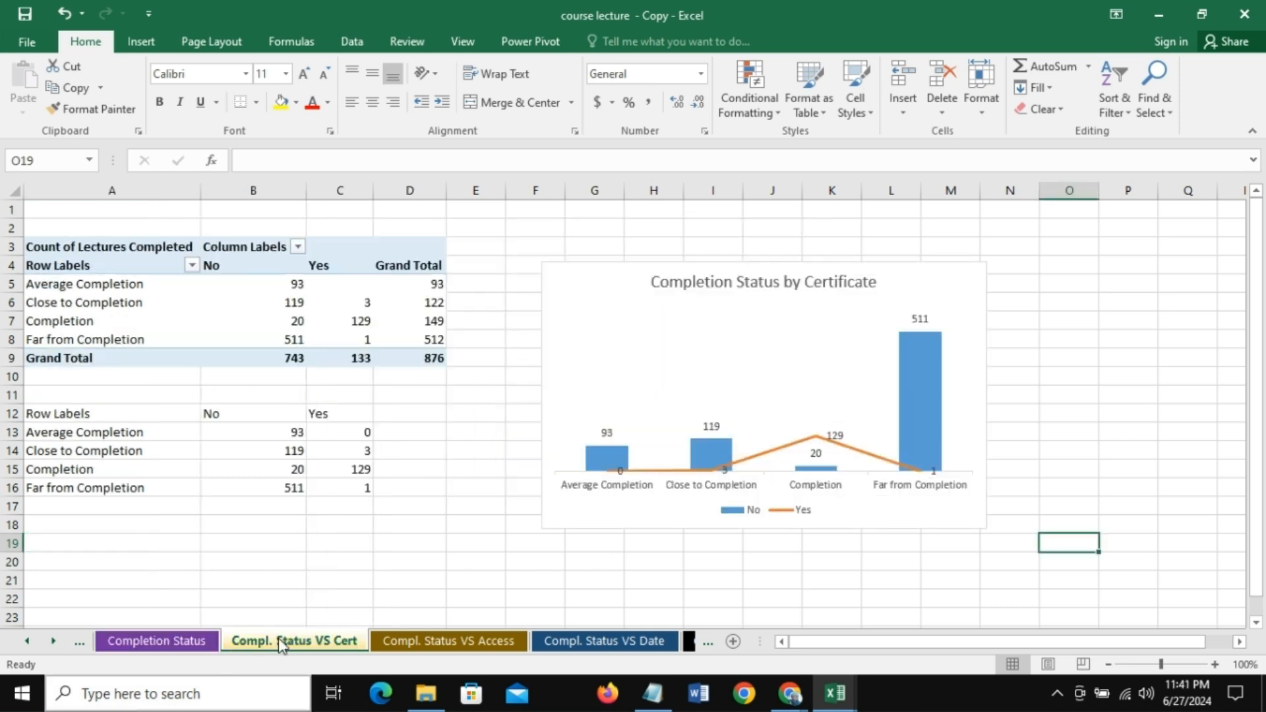
left_click(432, 643)
left_click(290, 643)
left_click(181, 642)
left_click(440, 643)
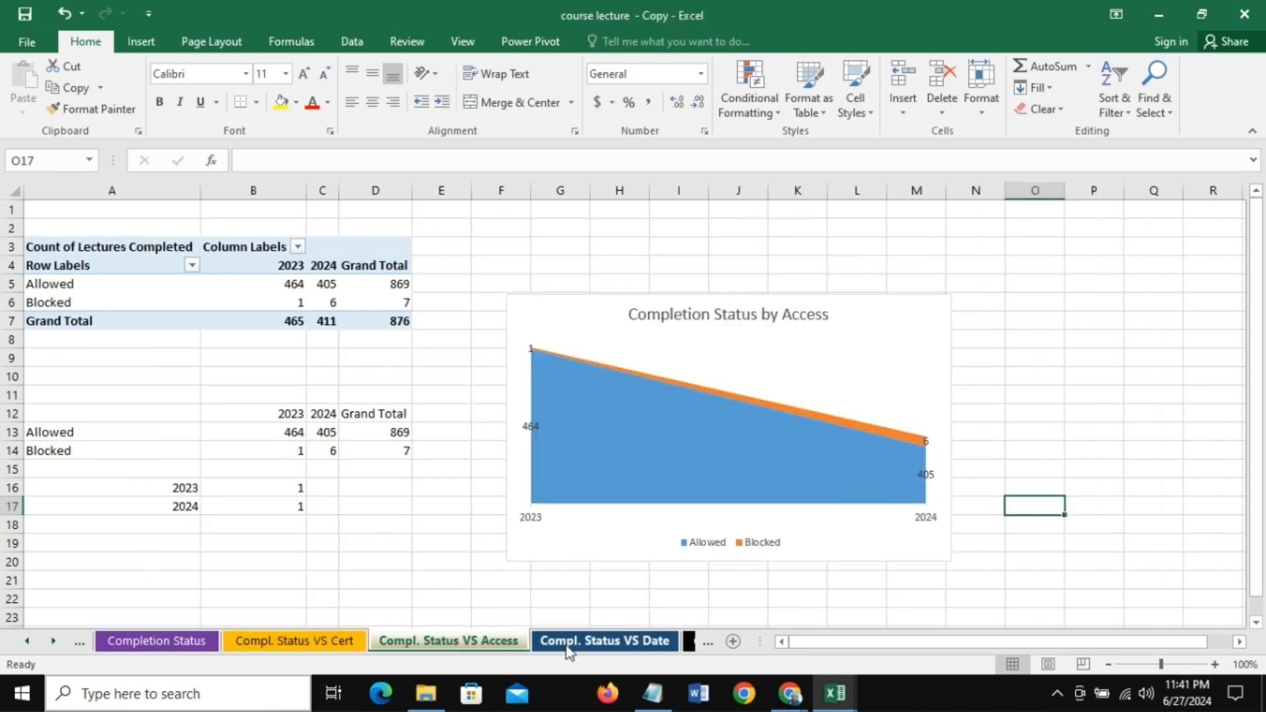
left_click(572, 647)
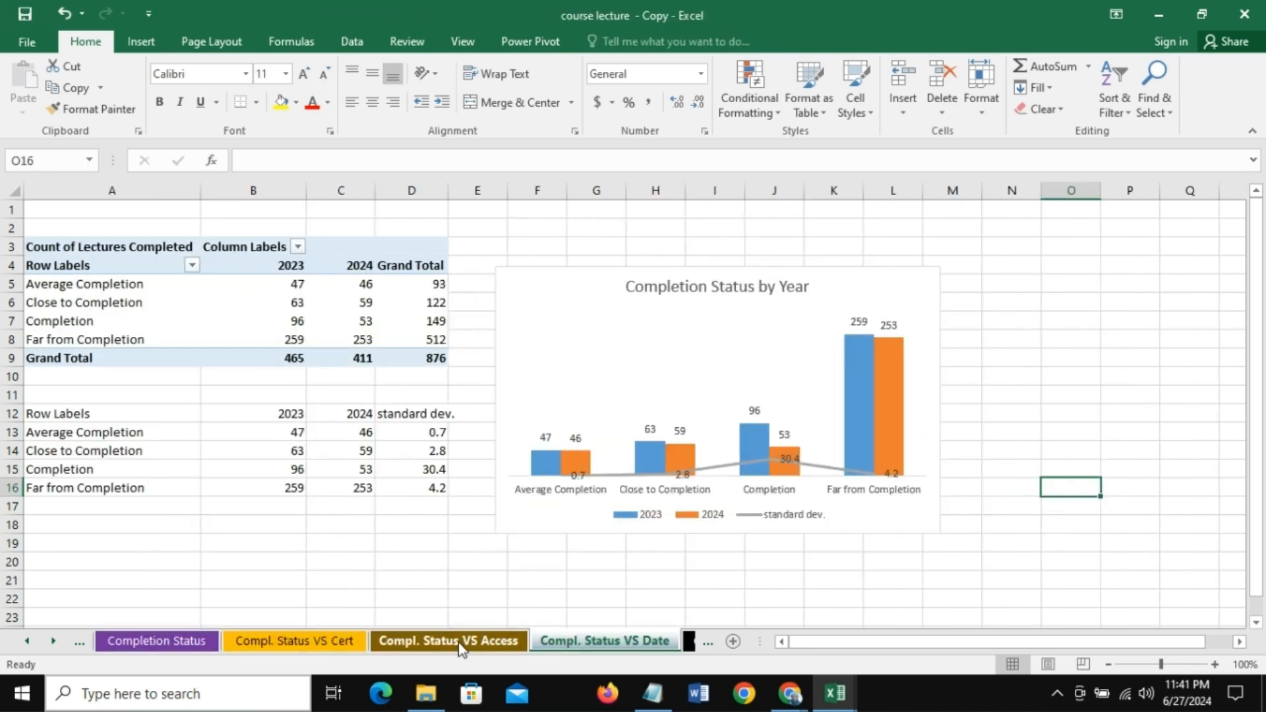
left_click(441, 643)
left_click(277, 643)
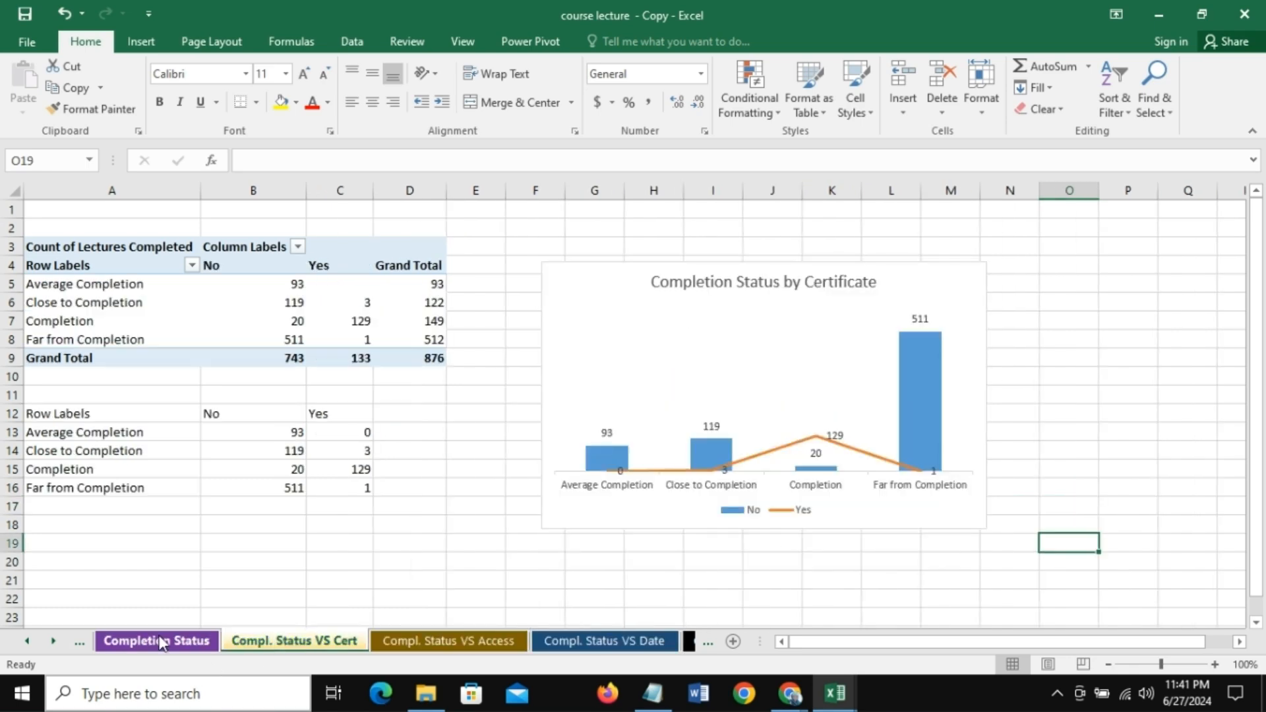
left_click(163, 641)
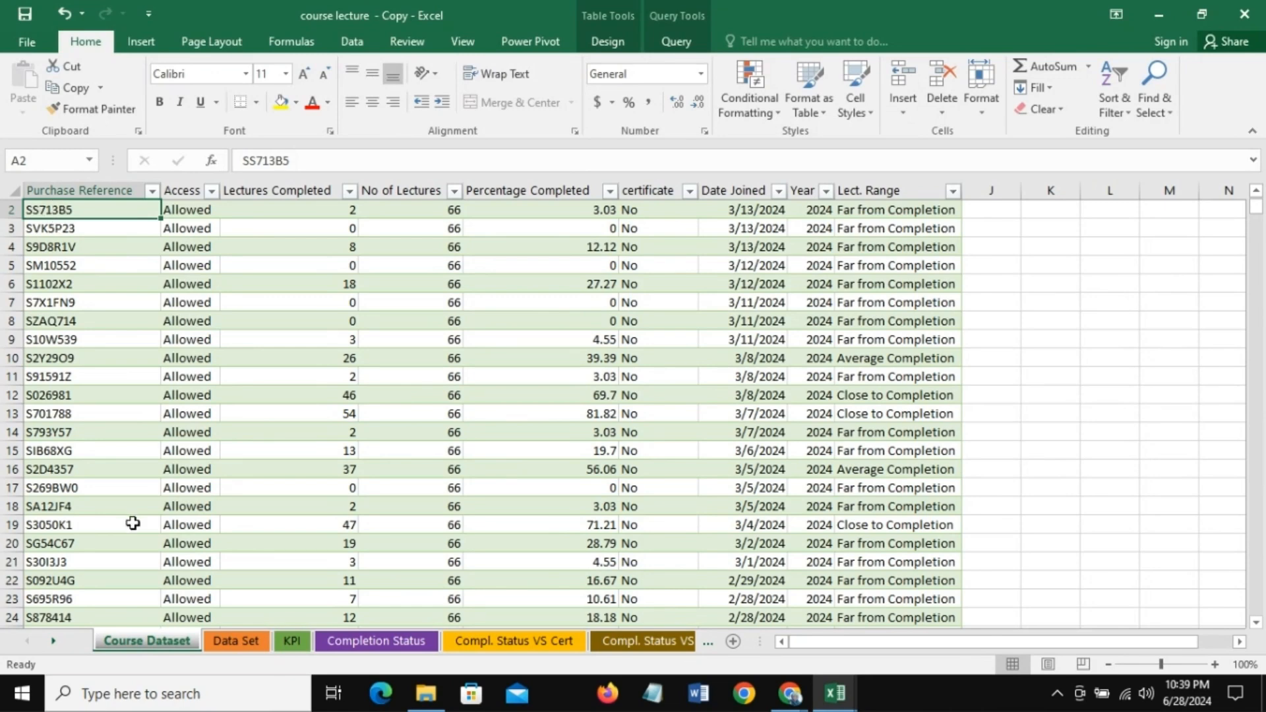
Step: Insert a new worksheet before the Course Dataset sheet and name it Dashboard
right_click(135, 645)
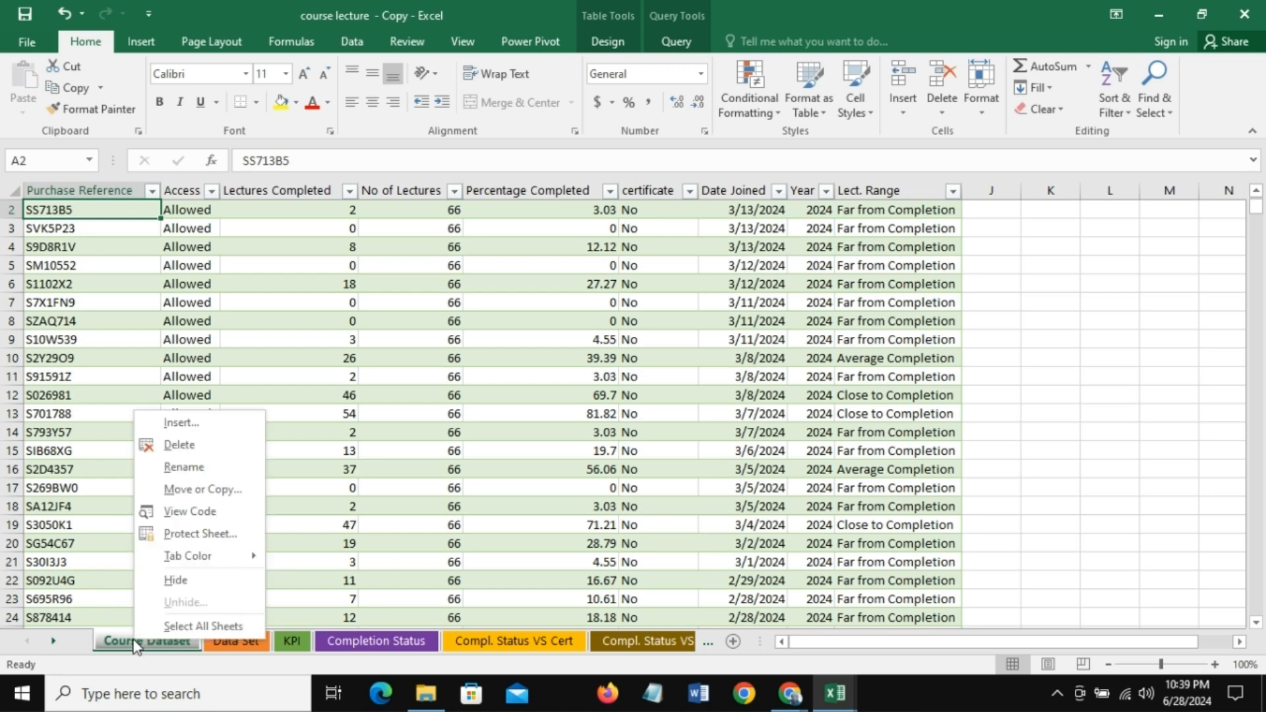
left_click(220, 428)
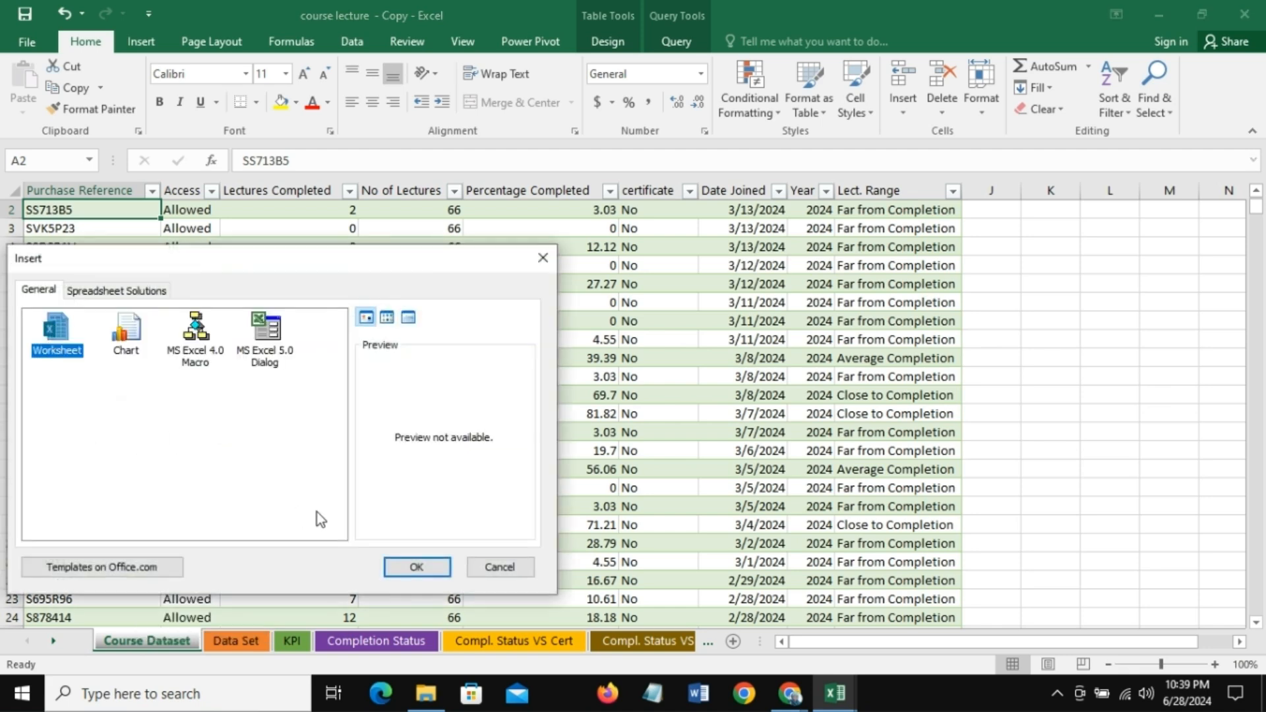
left_click(415, 569)
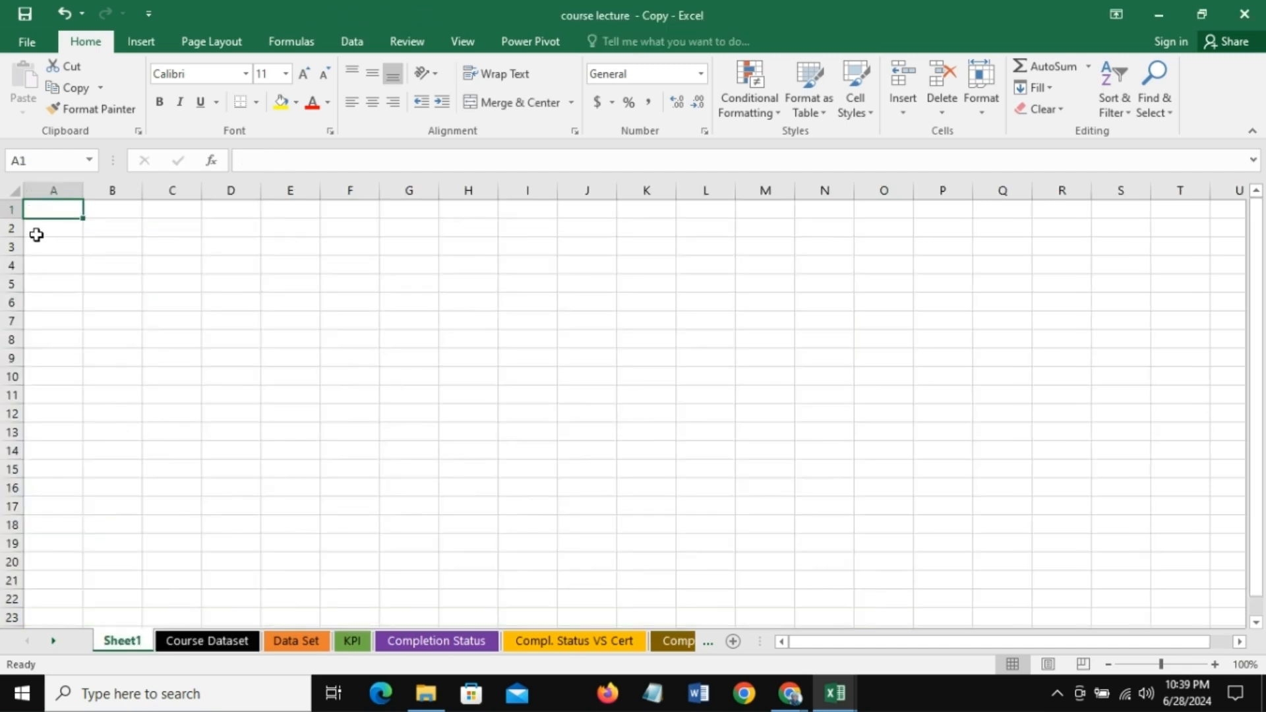
double_click(123, 642)
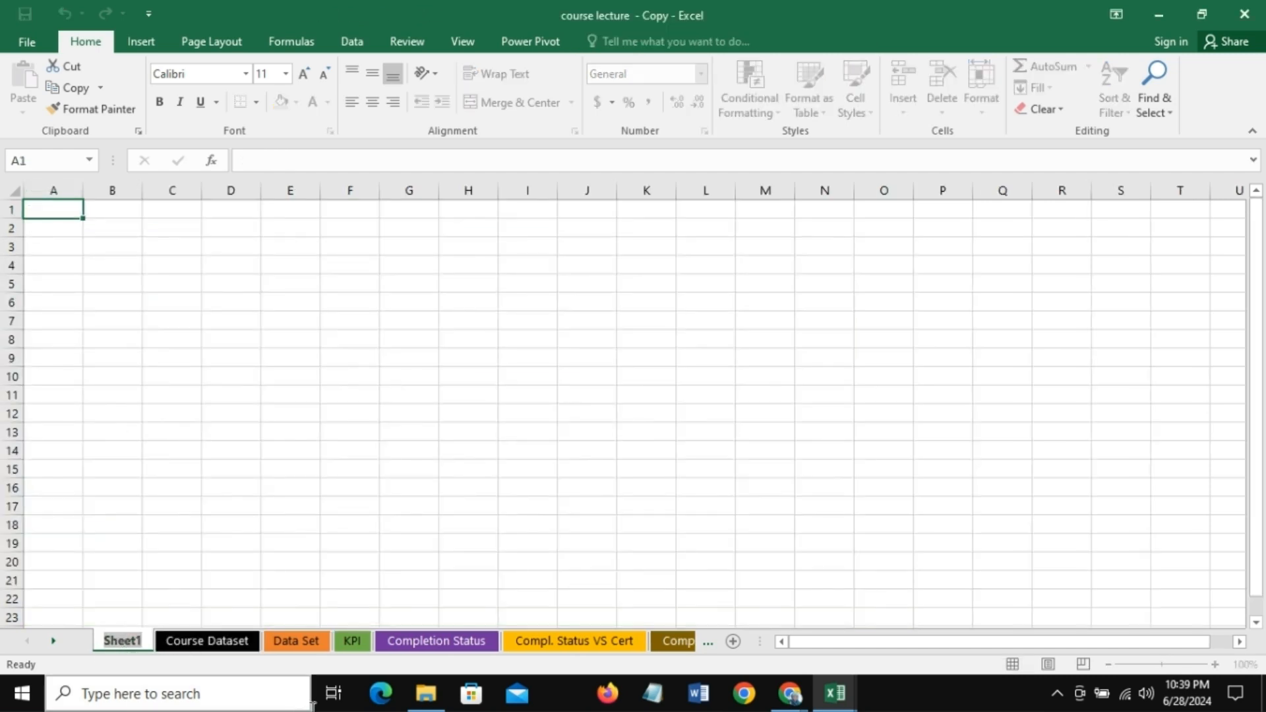
type("Dash")
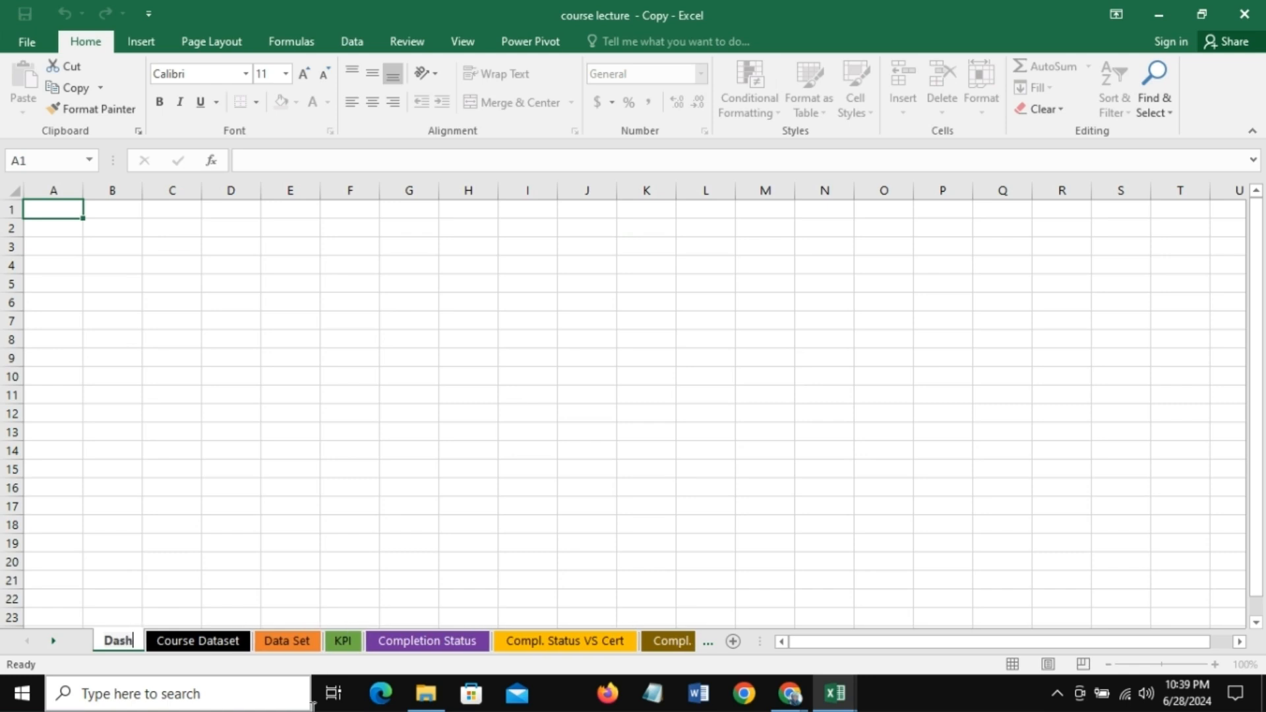
type("board")
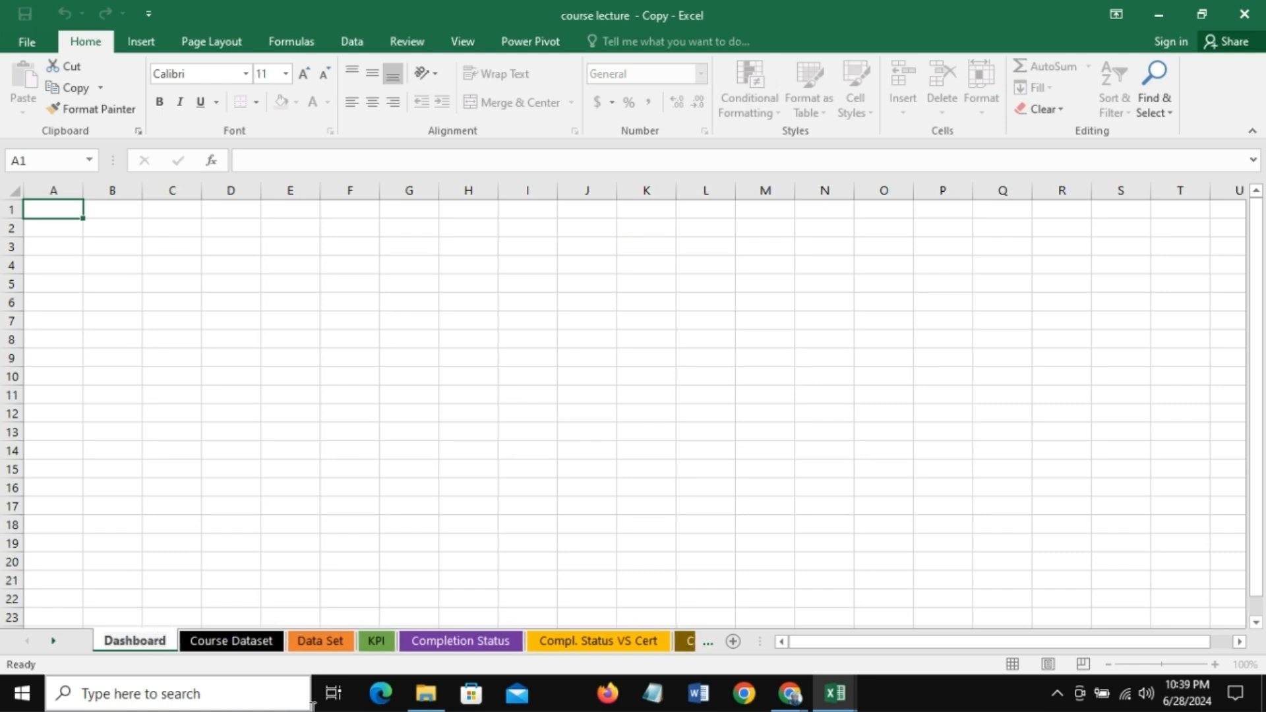
key("Return")
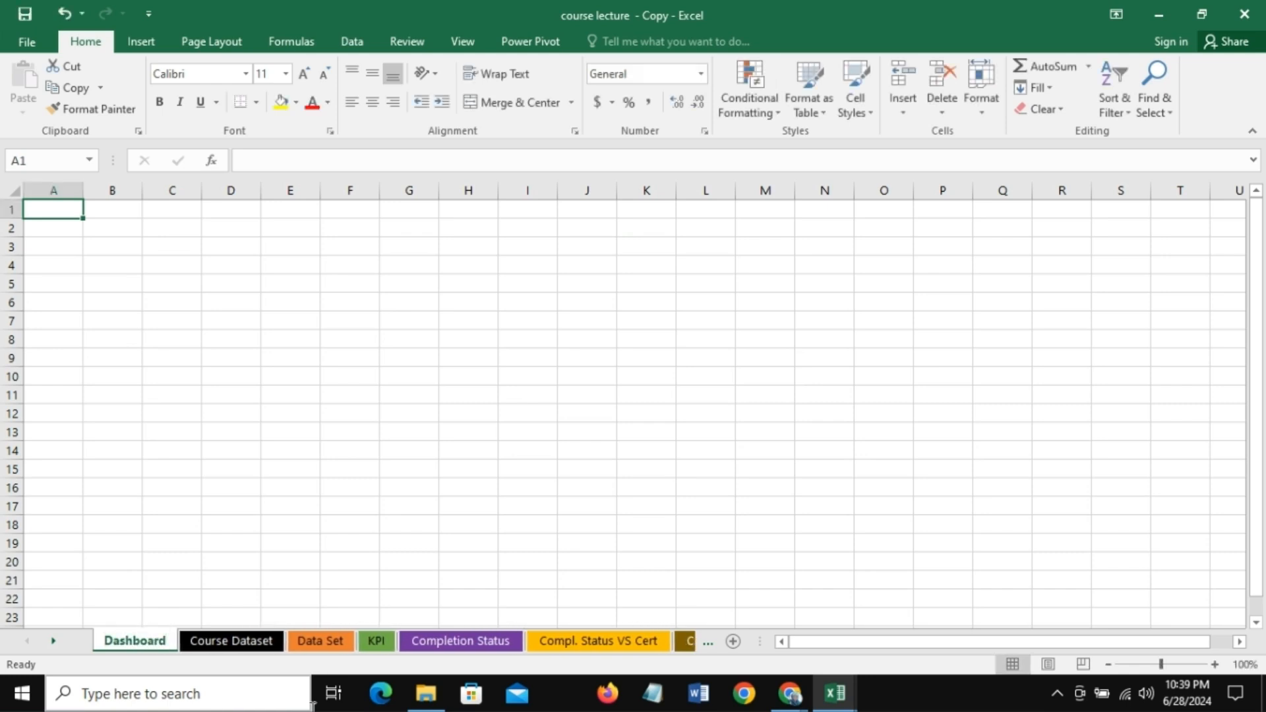
Step: Set the Dashboard sheet's tab color to a light green theme shade
right_click(143, 650)
mouse_move(256, 571)
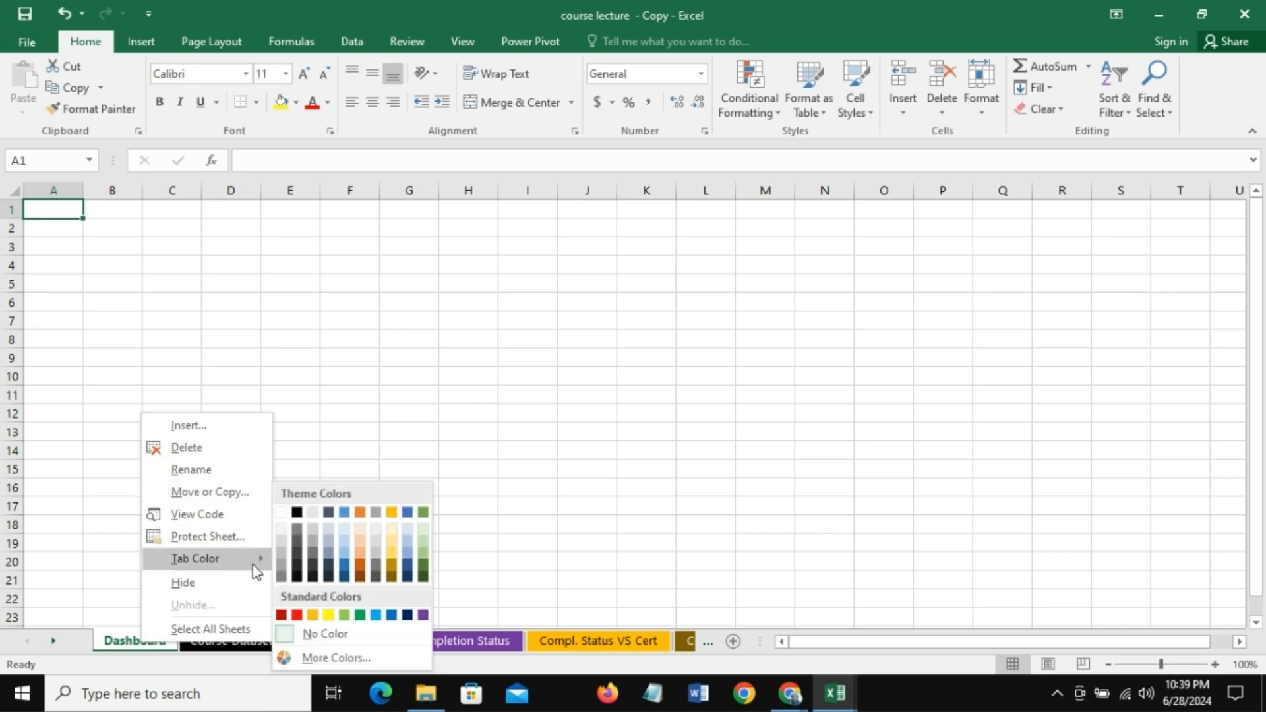
left_click(423, 524)
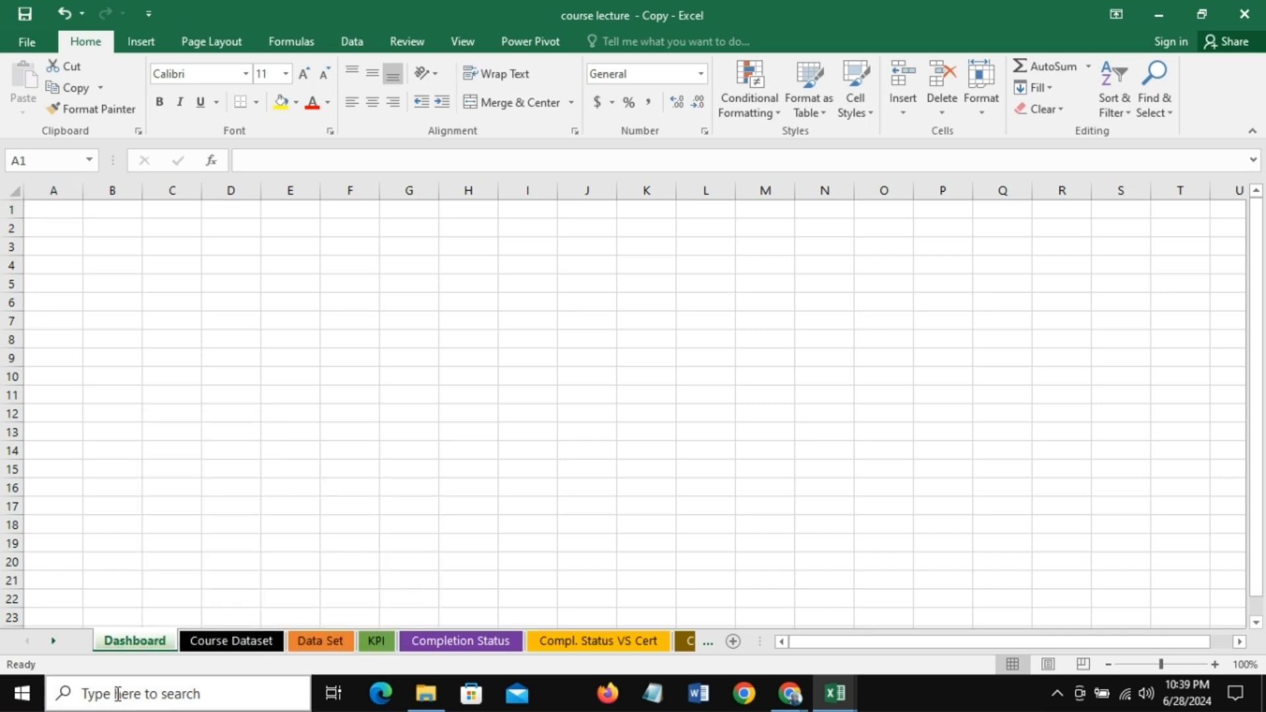
Step: Hide the gridlines, row and column headings, and formula bar on the Dashboard sheet
left_click(153, 309)
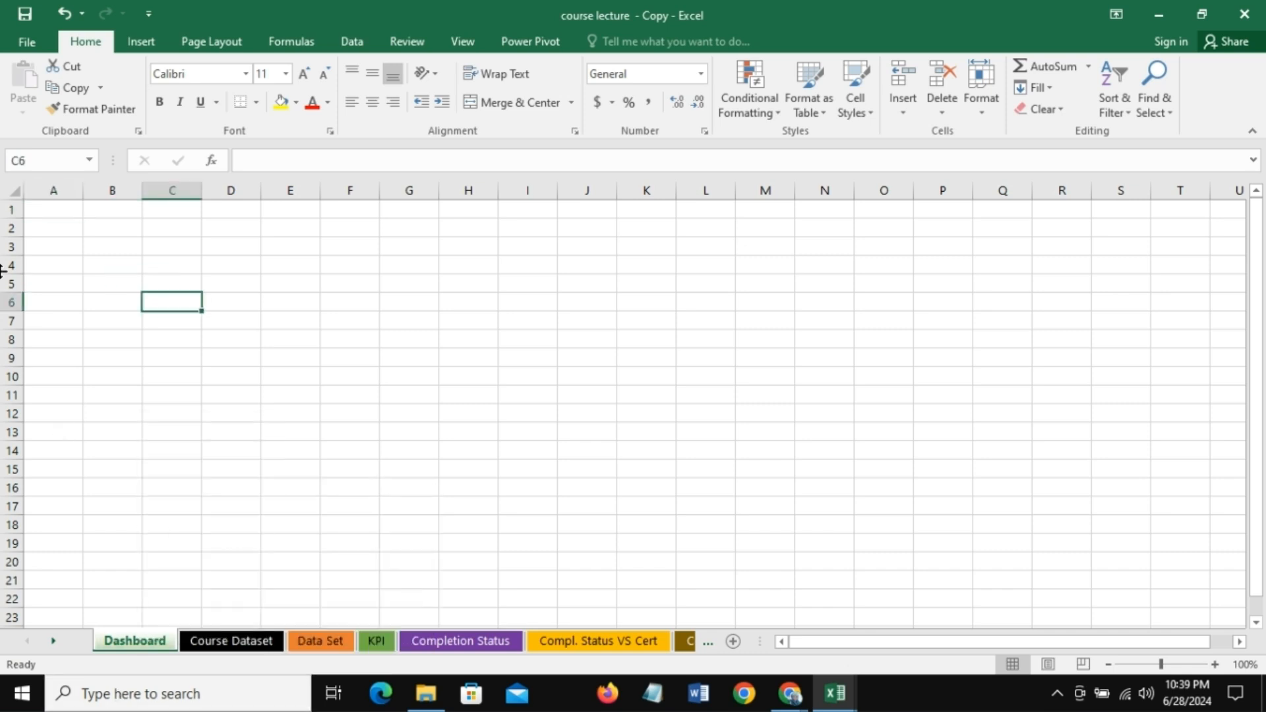
left_click(13, 190)
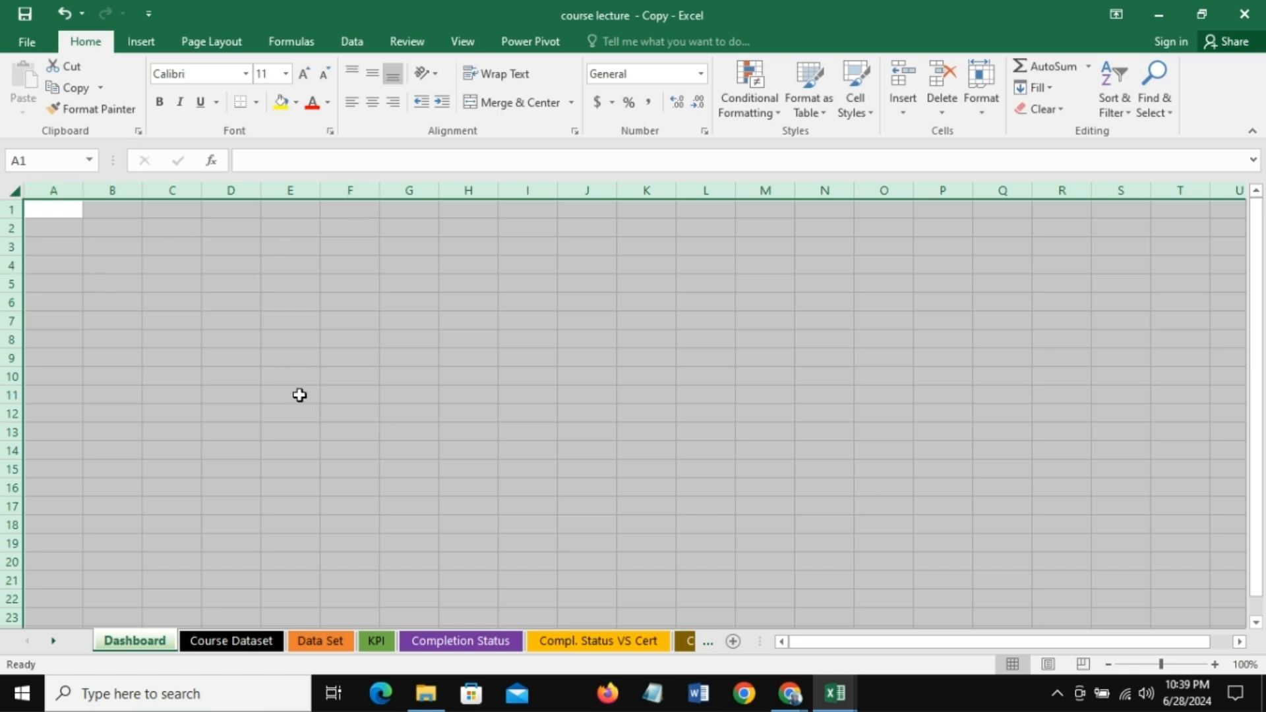
left_click(470, 43)
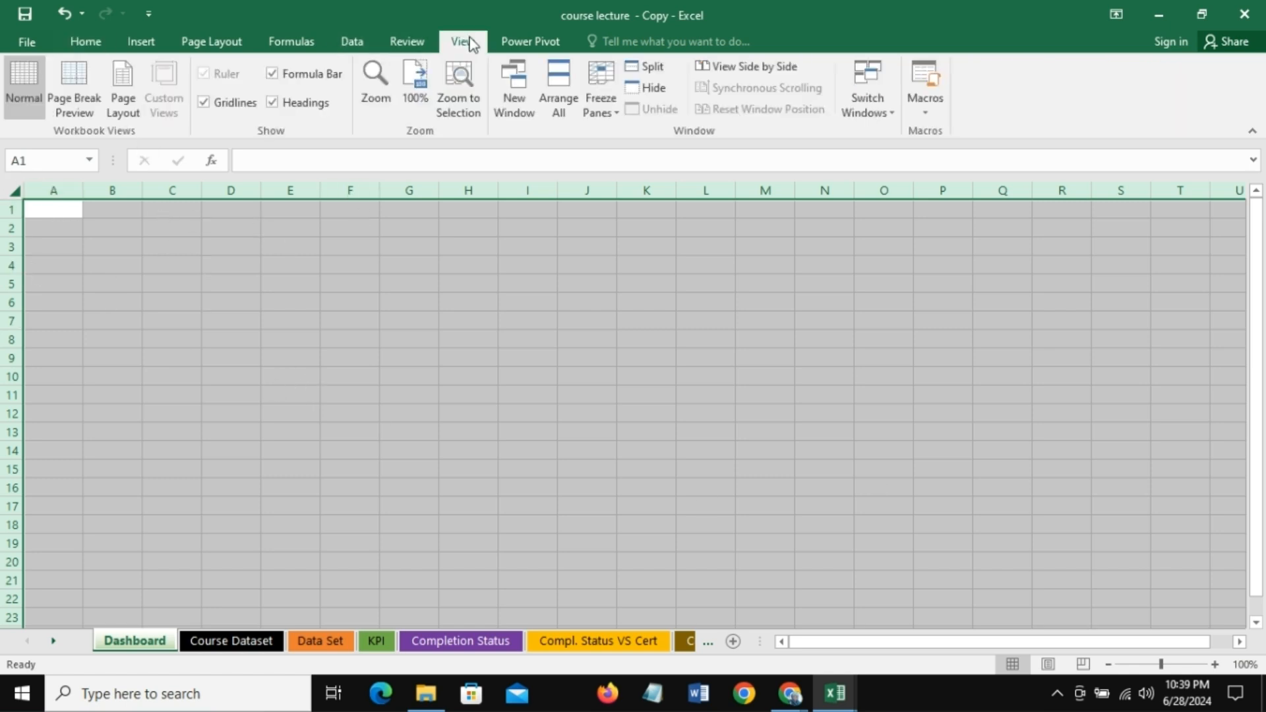
left_click(205, 102)
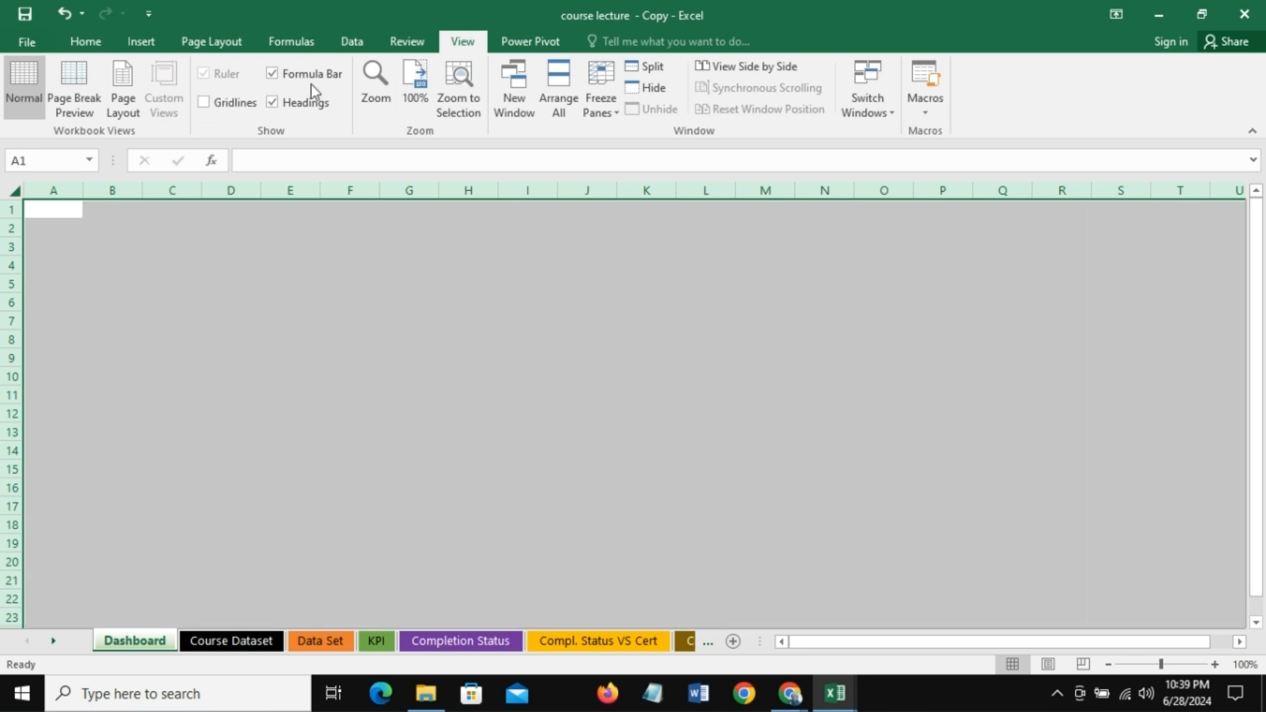
left_click(271, 105)
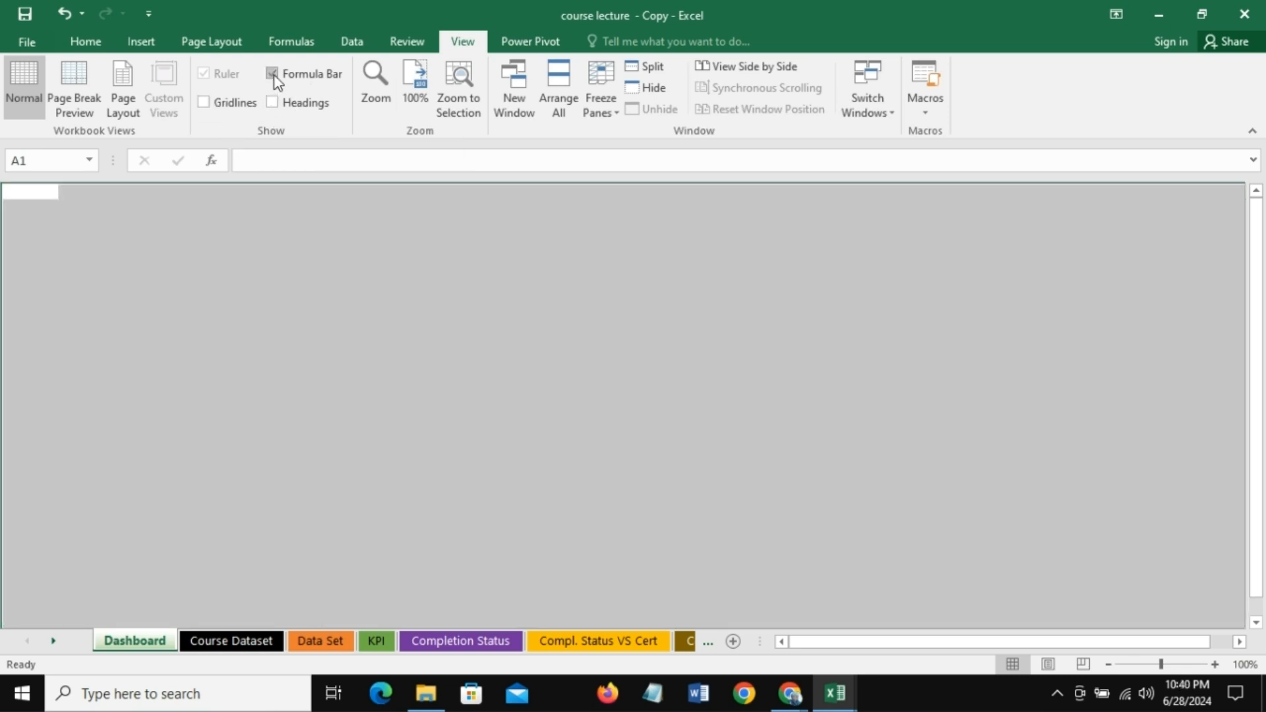
left_click(273, 74)
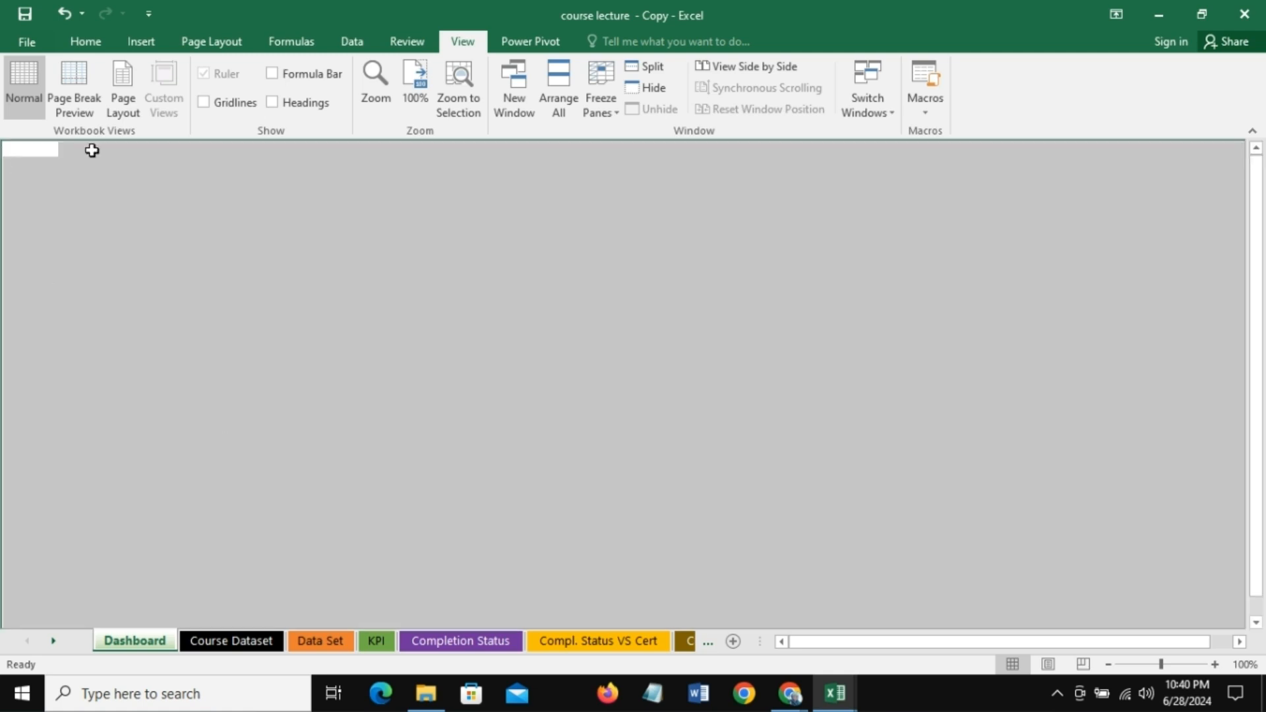
Step: Fill the entire Dashboard sheet with the darkest blue theme shade and collapse the ribbon
left_click(85, 44)
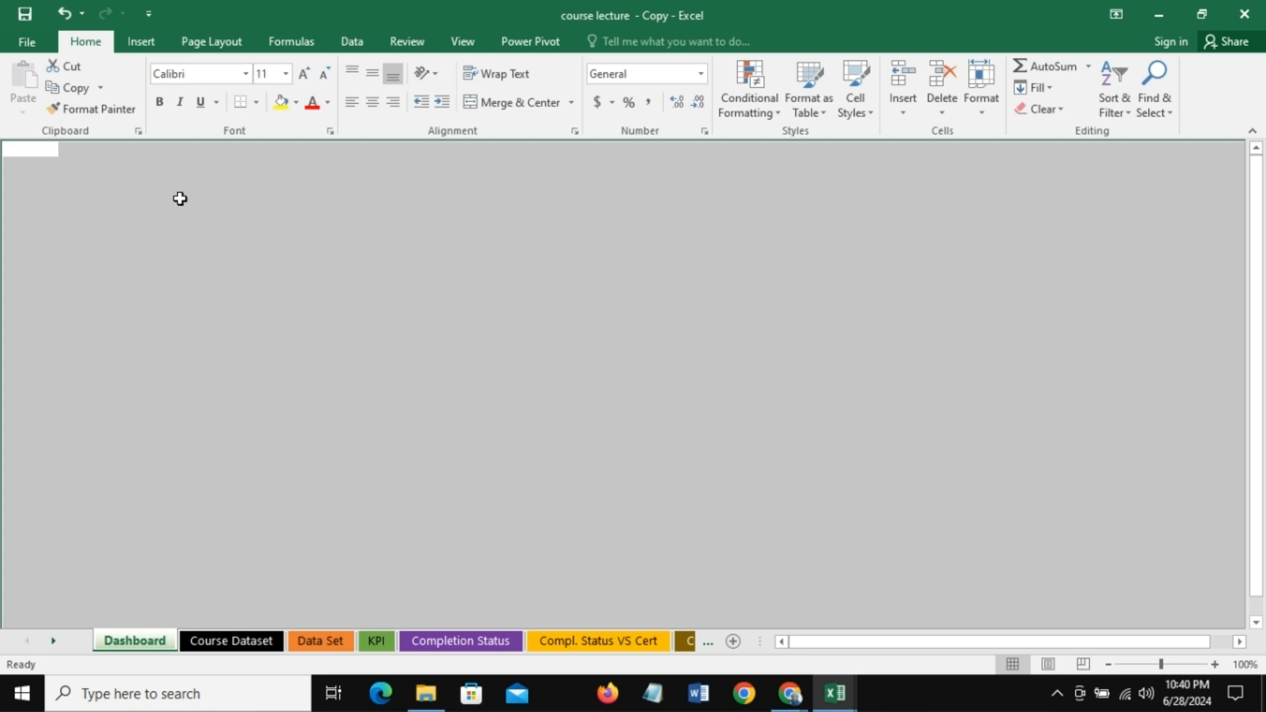
left_click(298, 105)
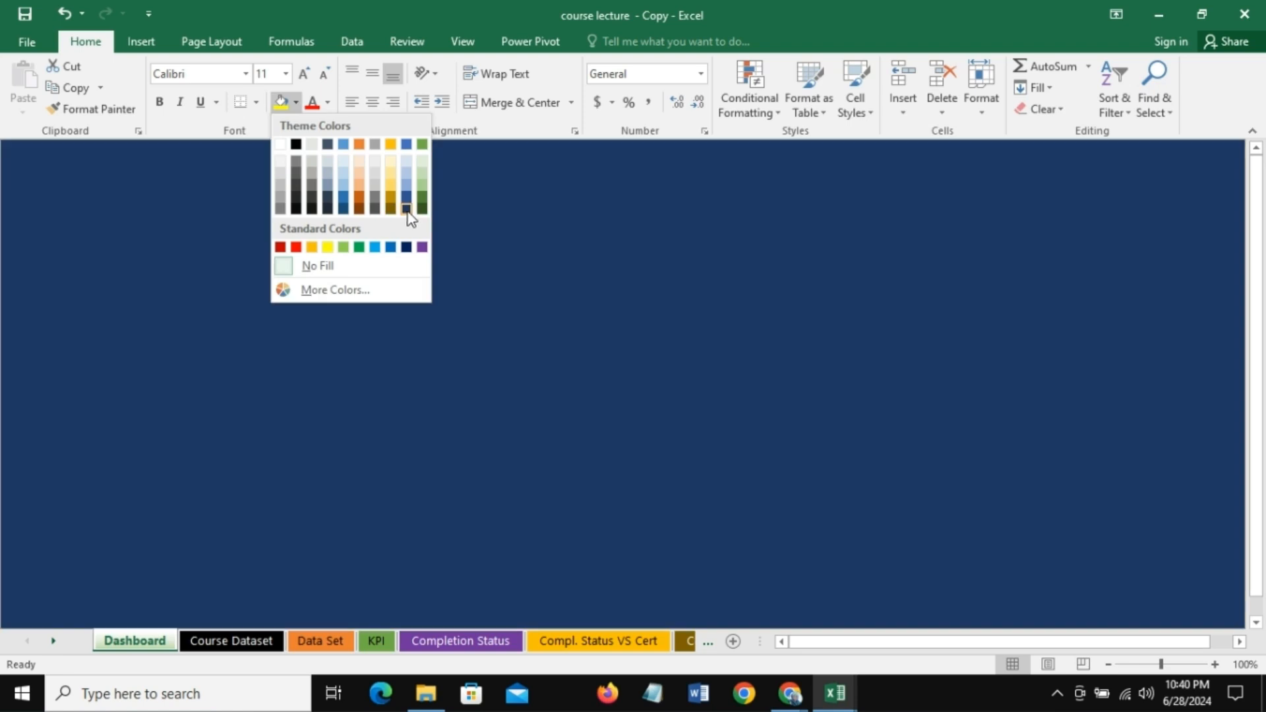
left_click(406, 209)
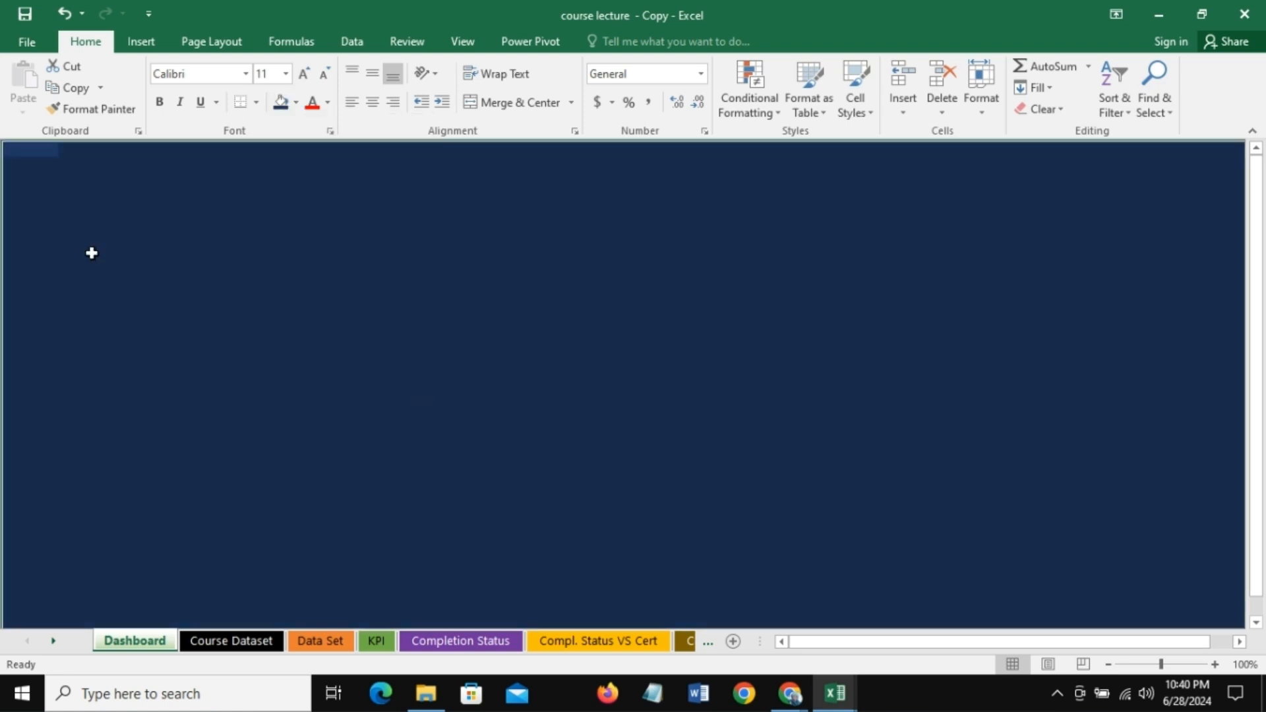
left_click(62, 179)
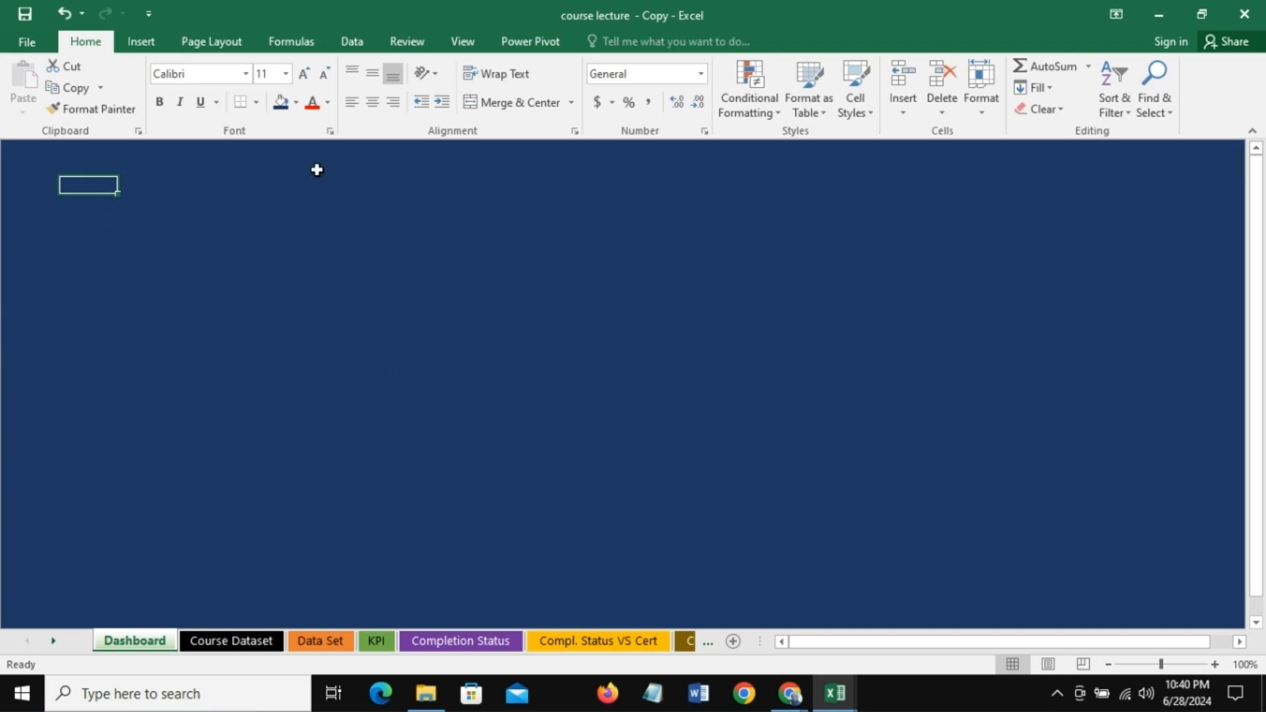
left_click(203, 262)
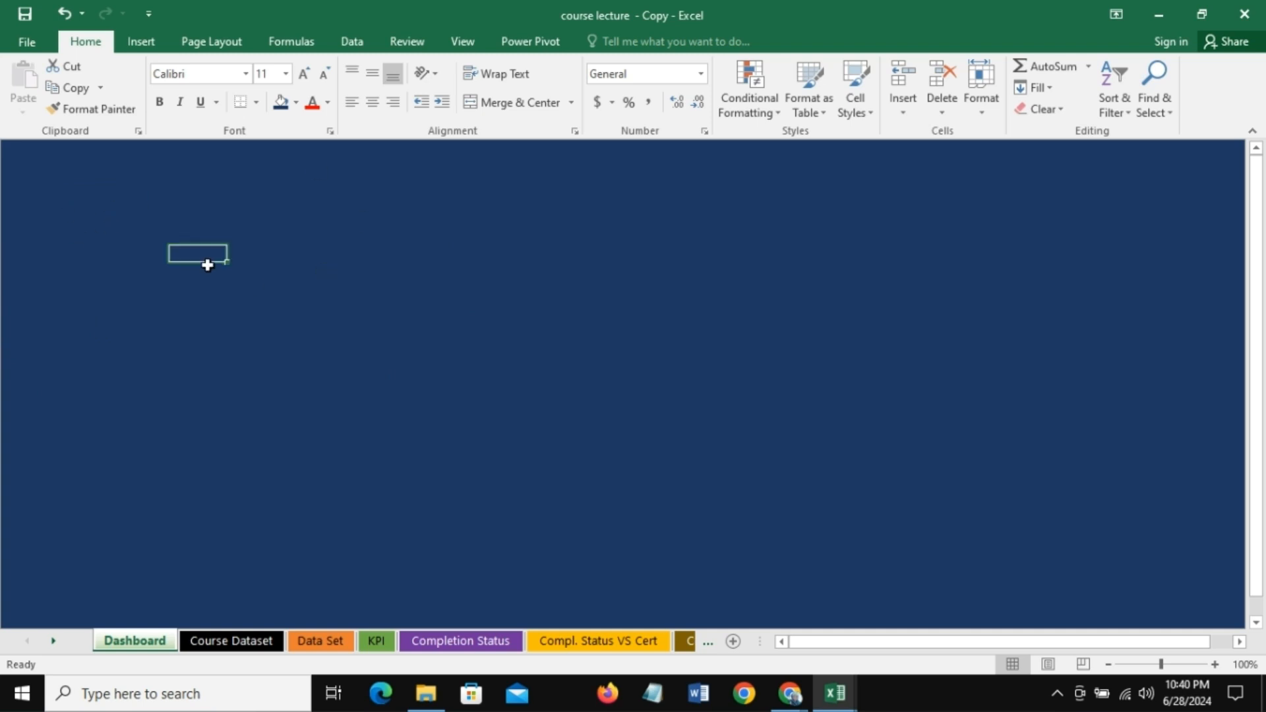
left_click(12, 152)
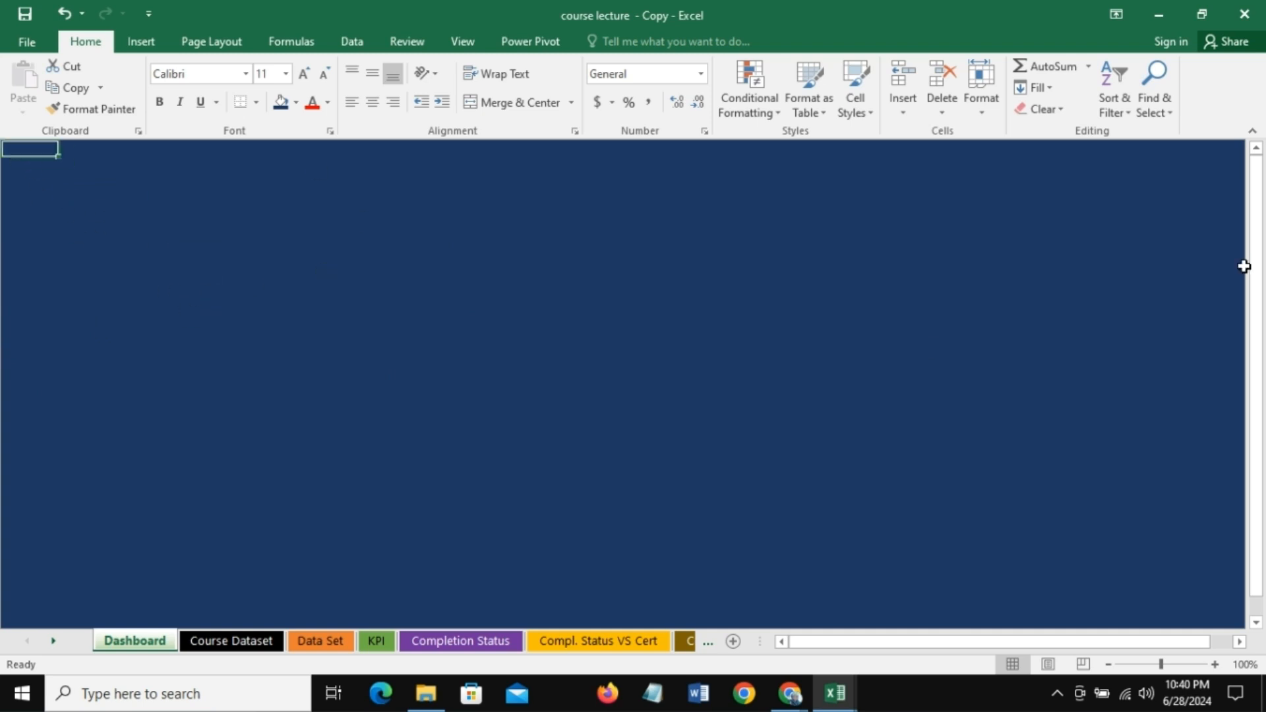
left_click(1251, 133)
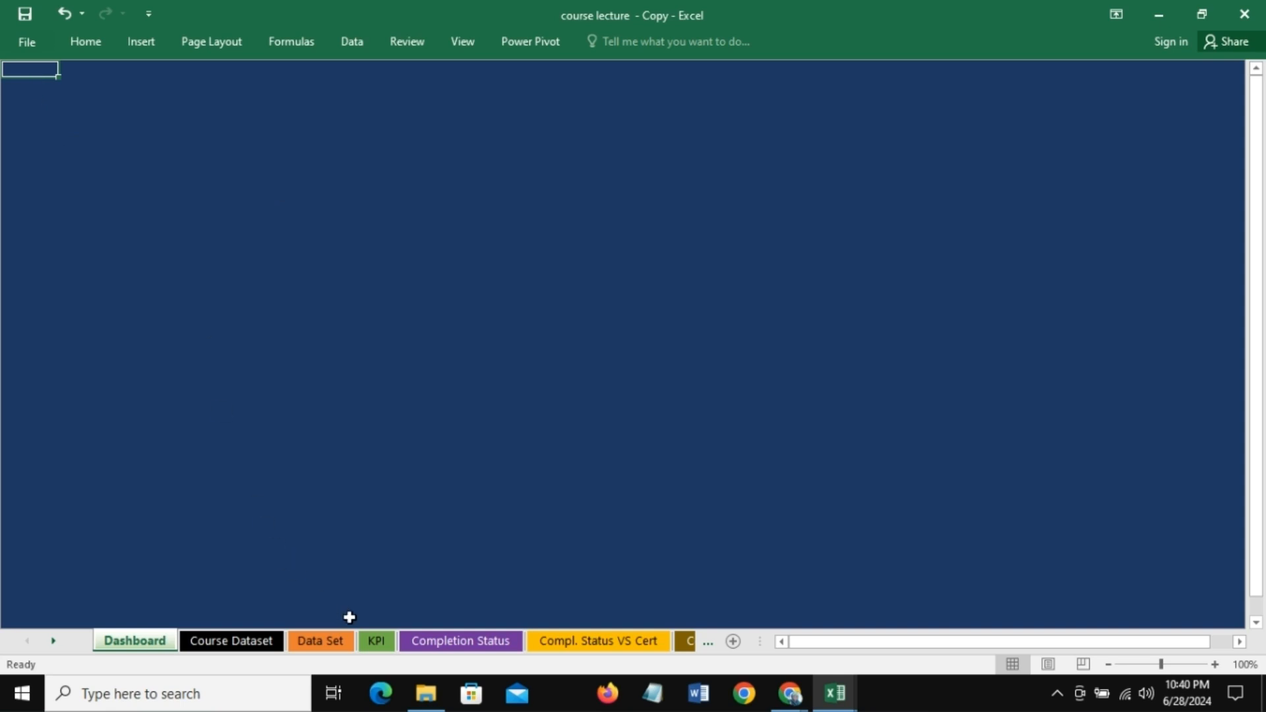
Step: Copy the Completion Status treemap chart from the Completion Status sheet and paste it at the top-left cell of the Dashboard sheet
left_click(446, 640)
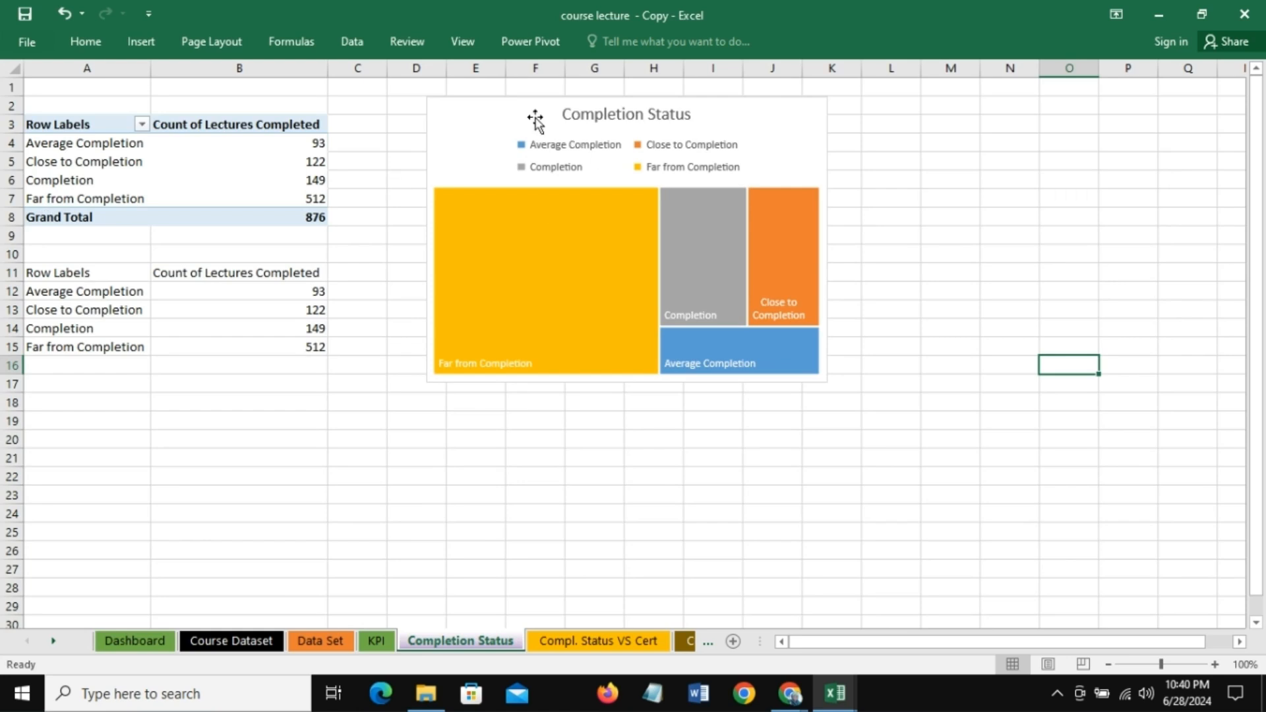
left_click(482, 101)
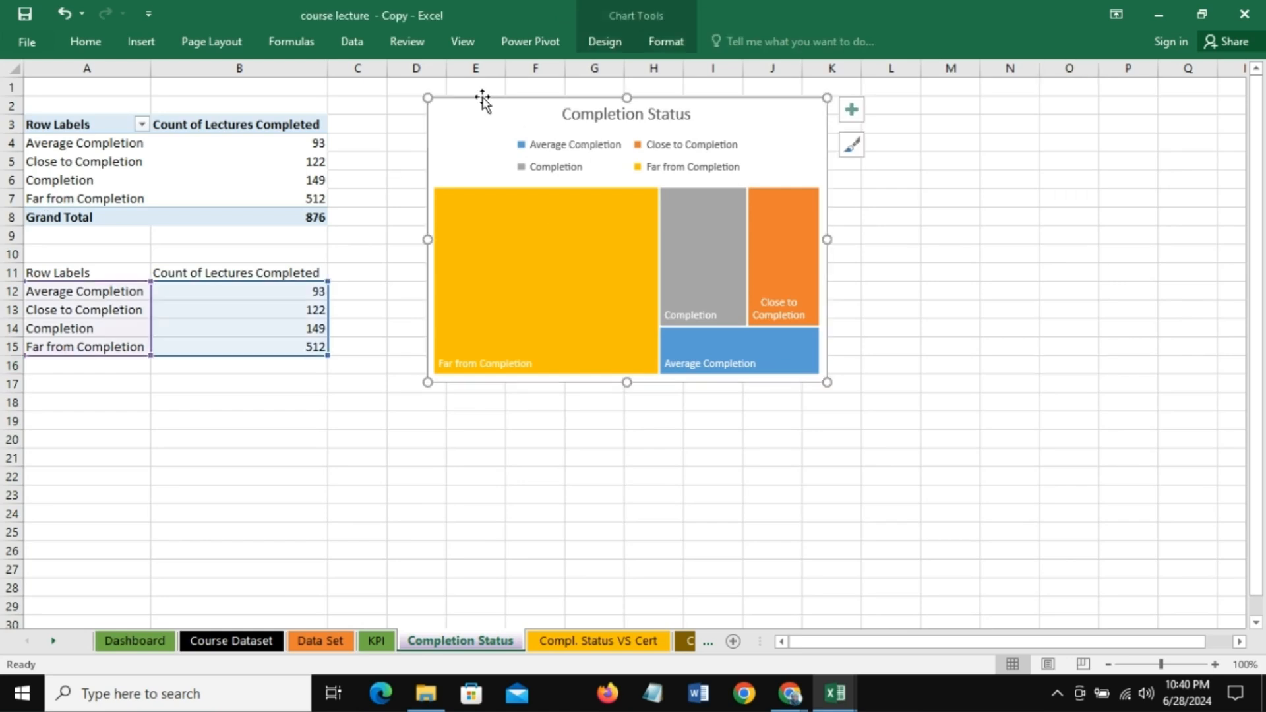
left_click(135, 641)
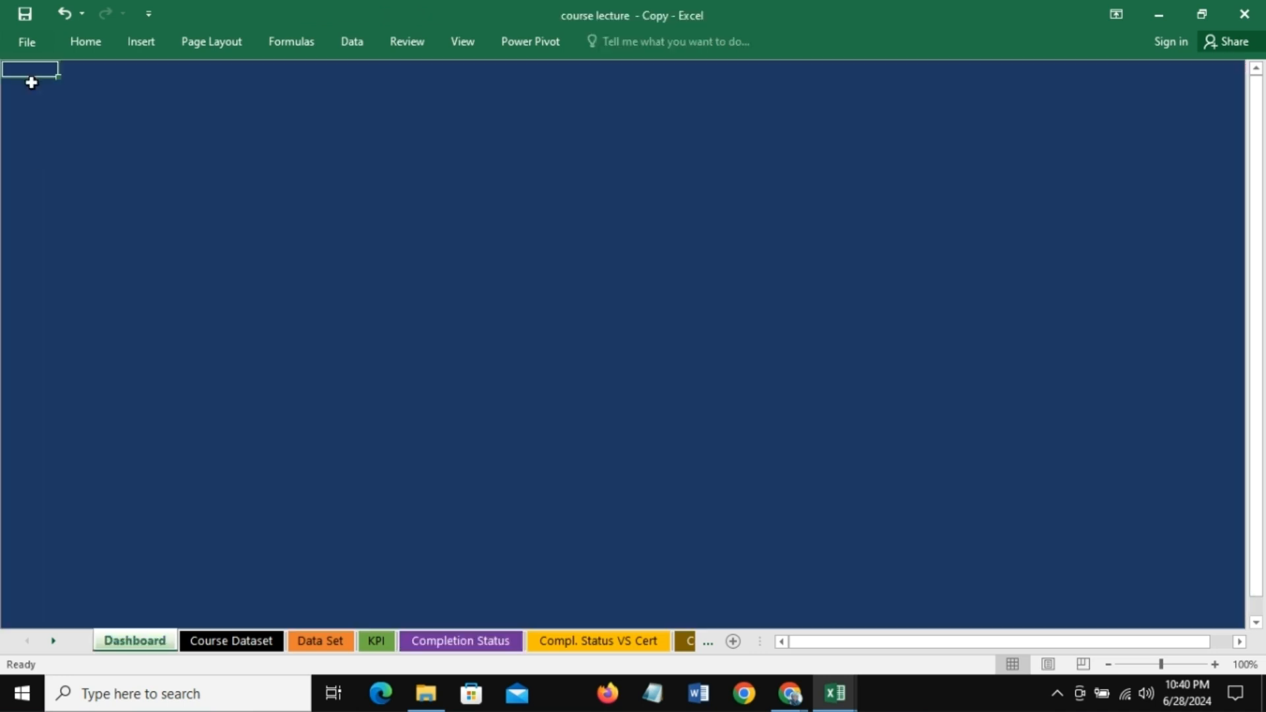
key("ctrl+v")
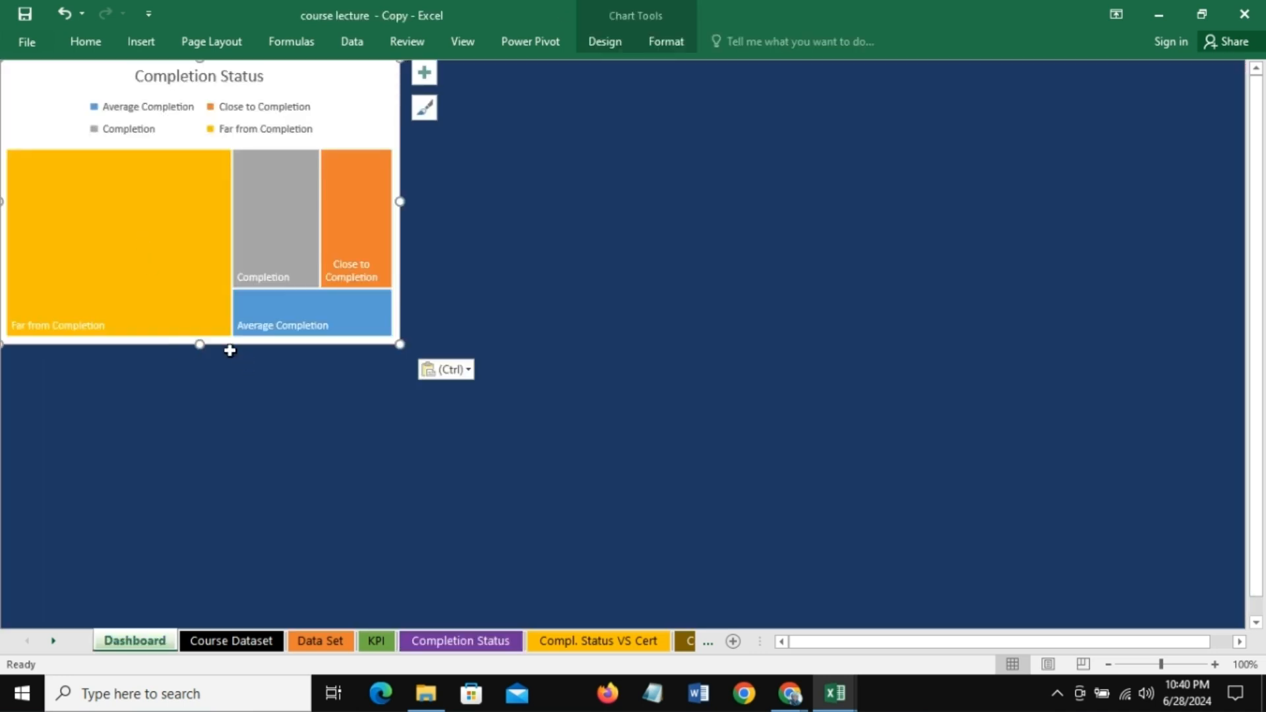
Step: Stretch the Completion Status chart downward on the Dashboard so it fills nearly the full visible height of the sheet
left_click_drag(200, 344, 172, 450)
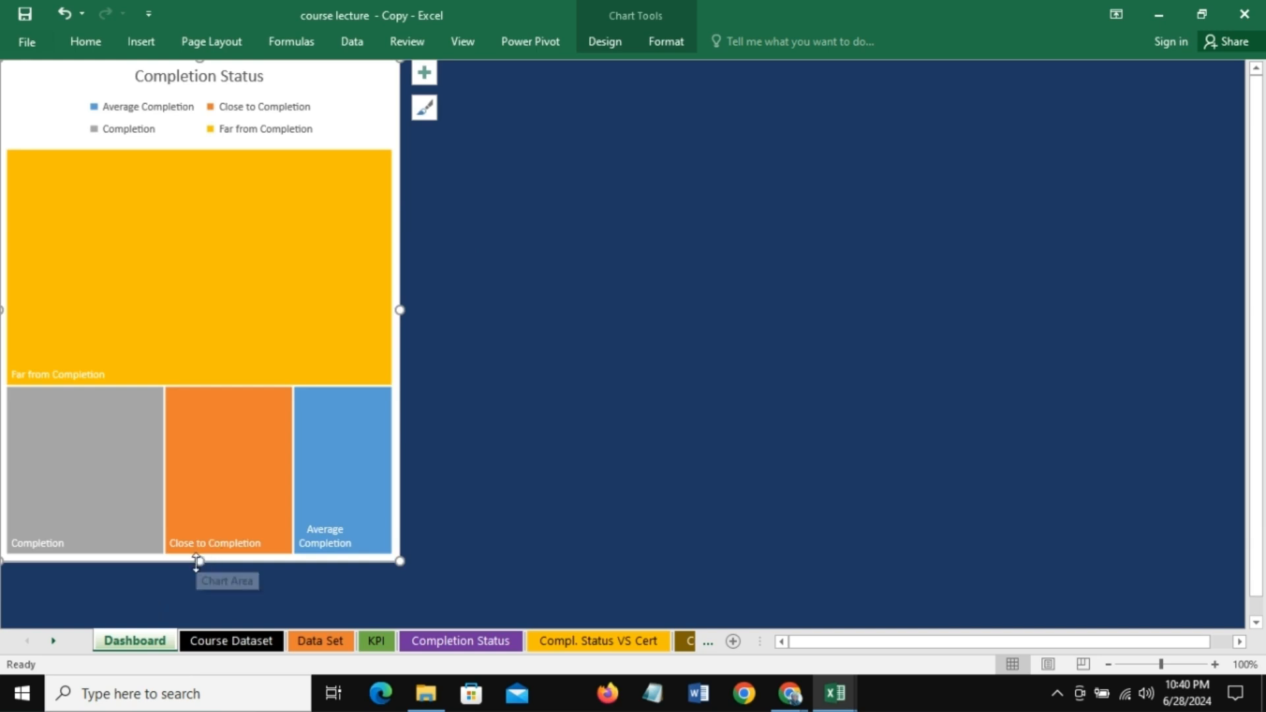
left_click_drag(195, 563, 192, 602)
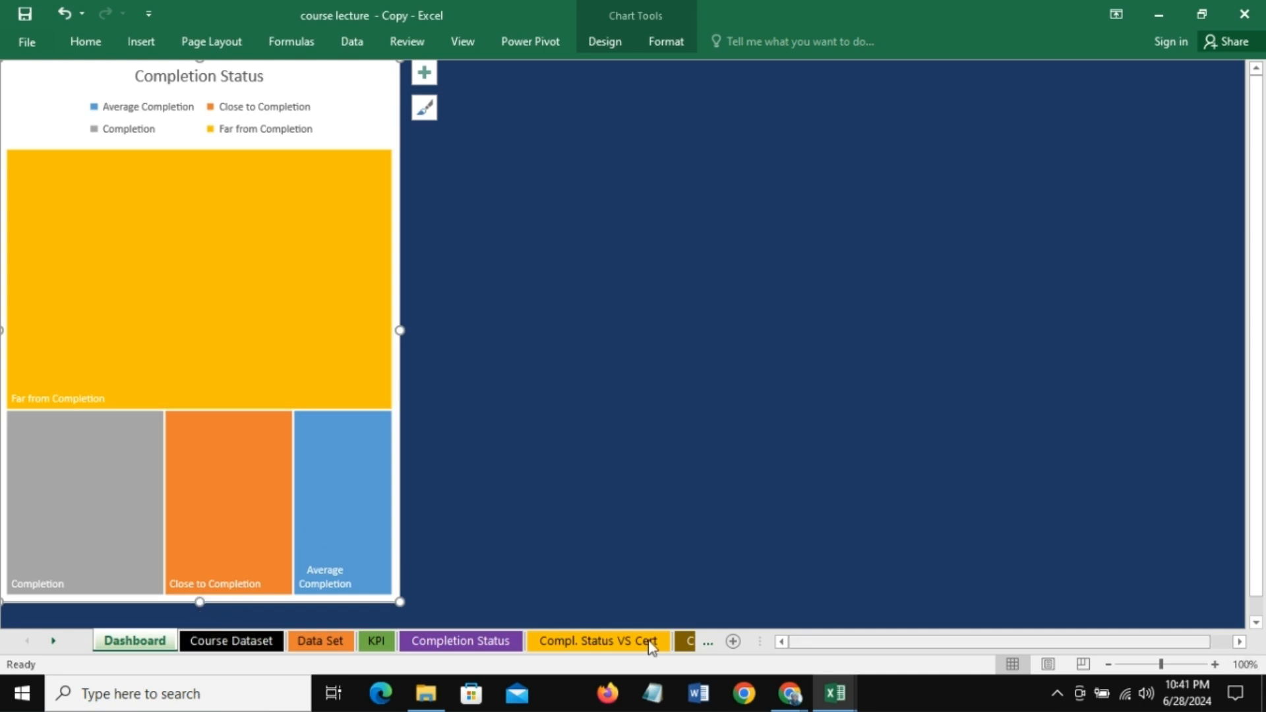
left_click_drag(197, 604, 199, 619)
left_click(548, 529)
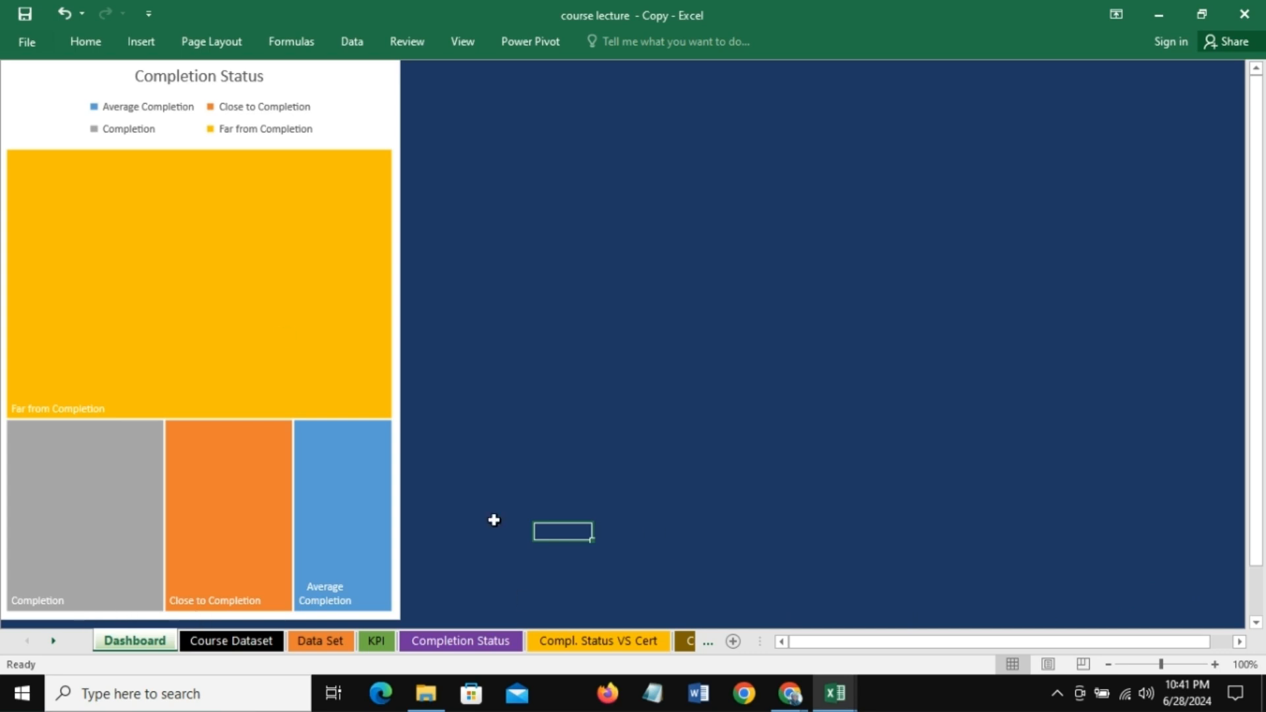
left_click(28, 73)
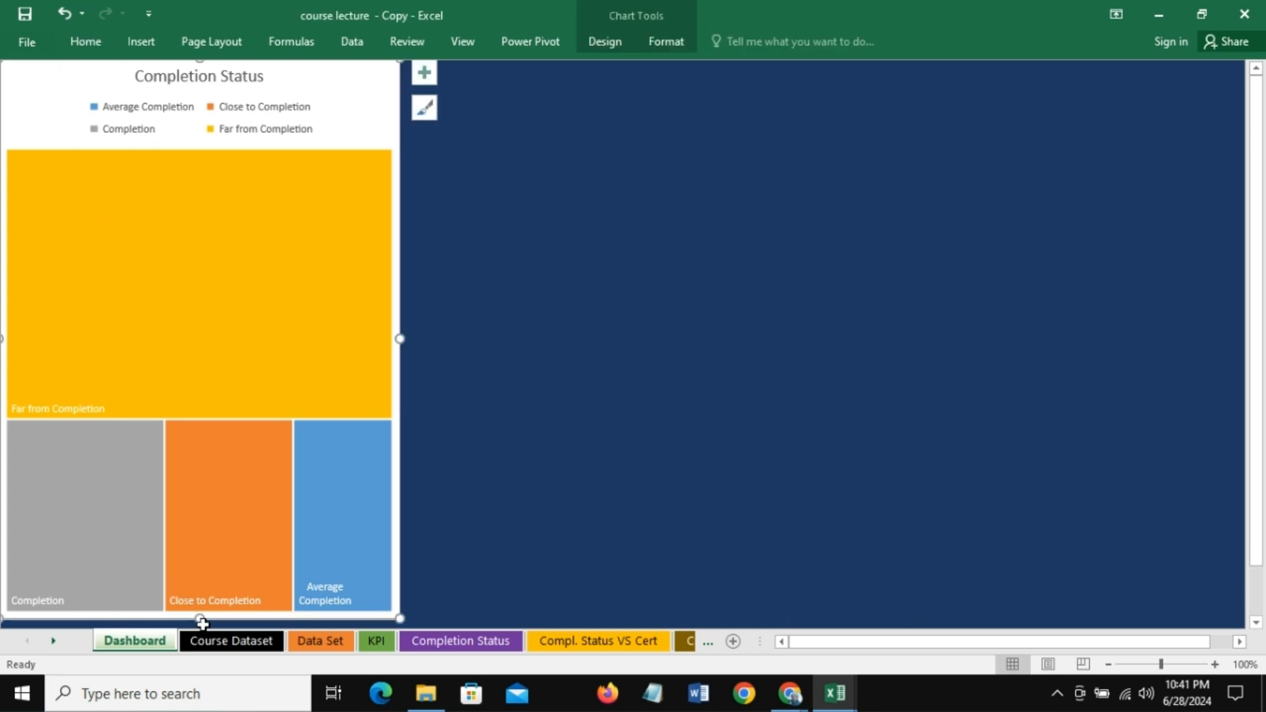
left_click_drag(199, 619, 199, 561)
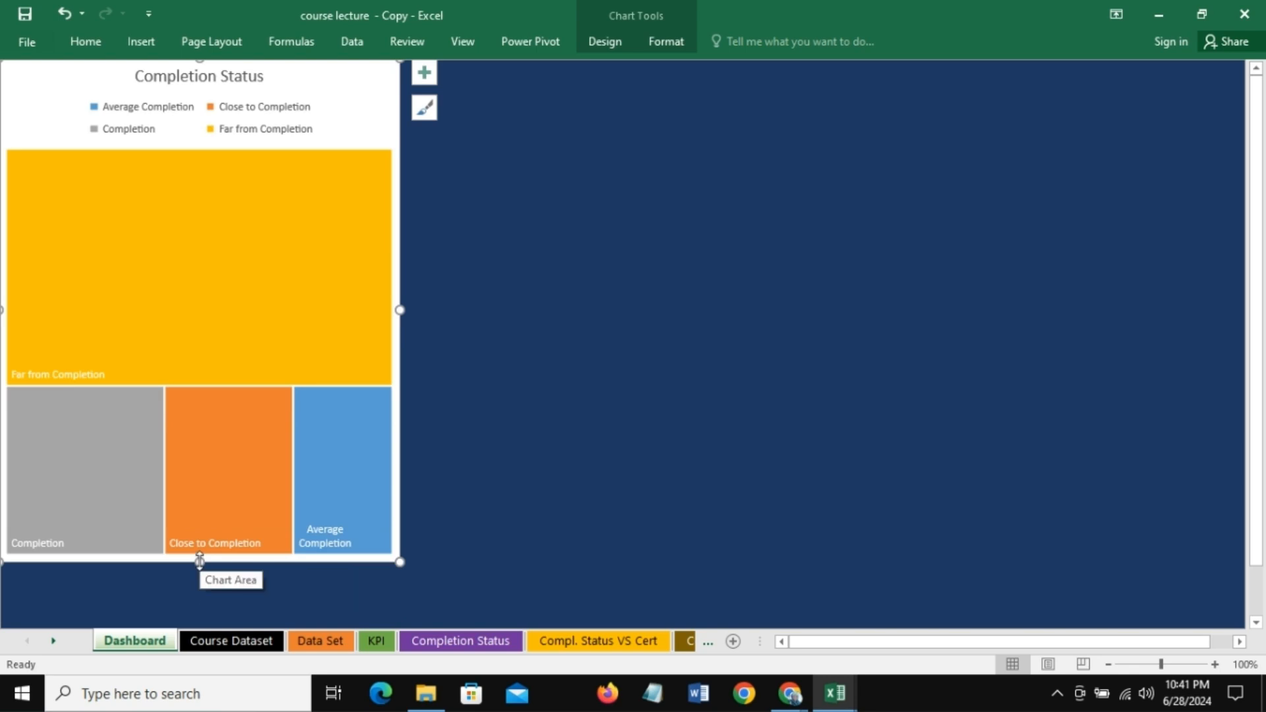
left_click_drag(200, 562, 196, 614)
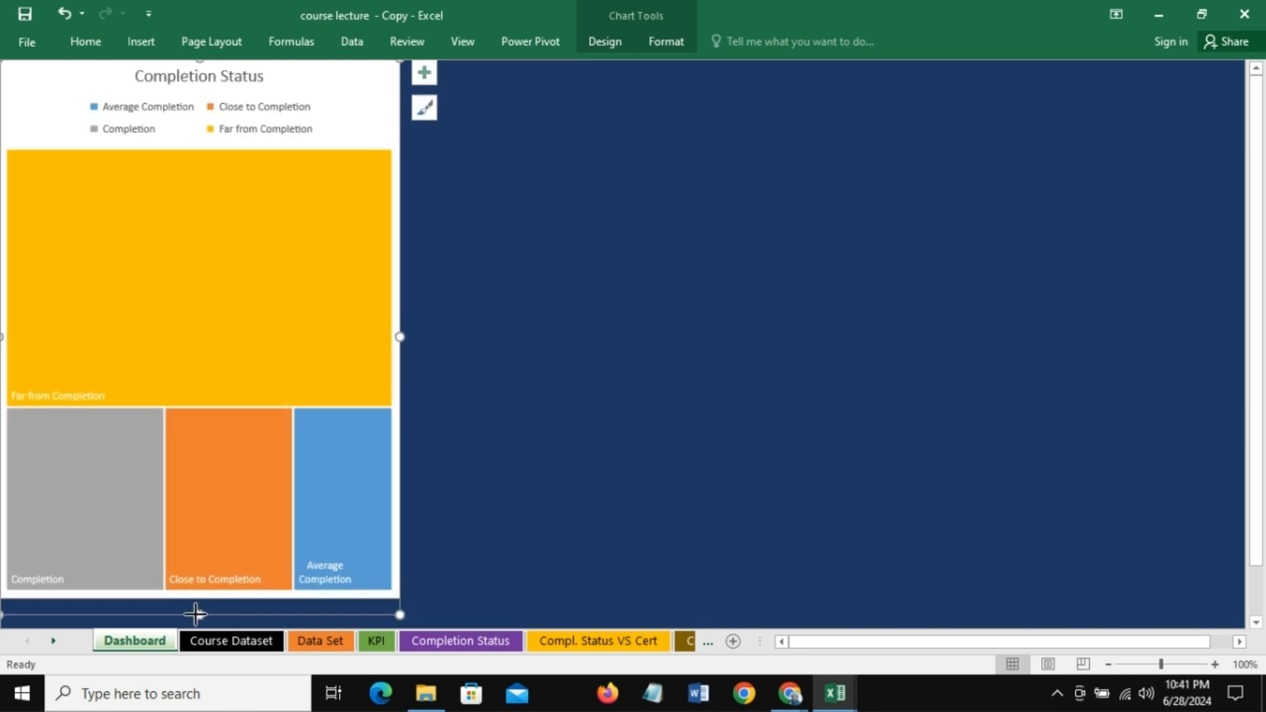
left_click(549, 226)
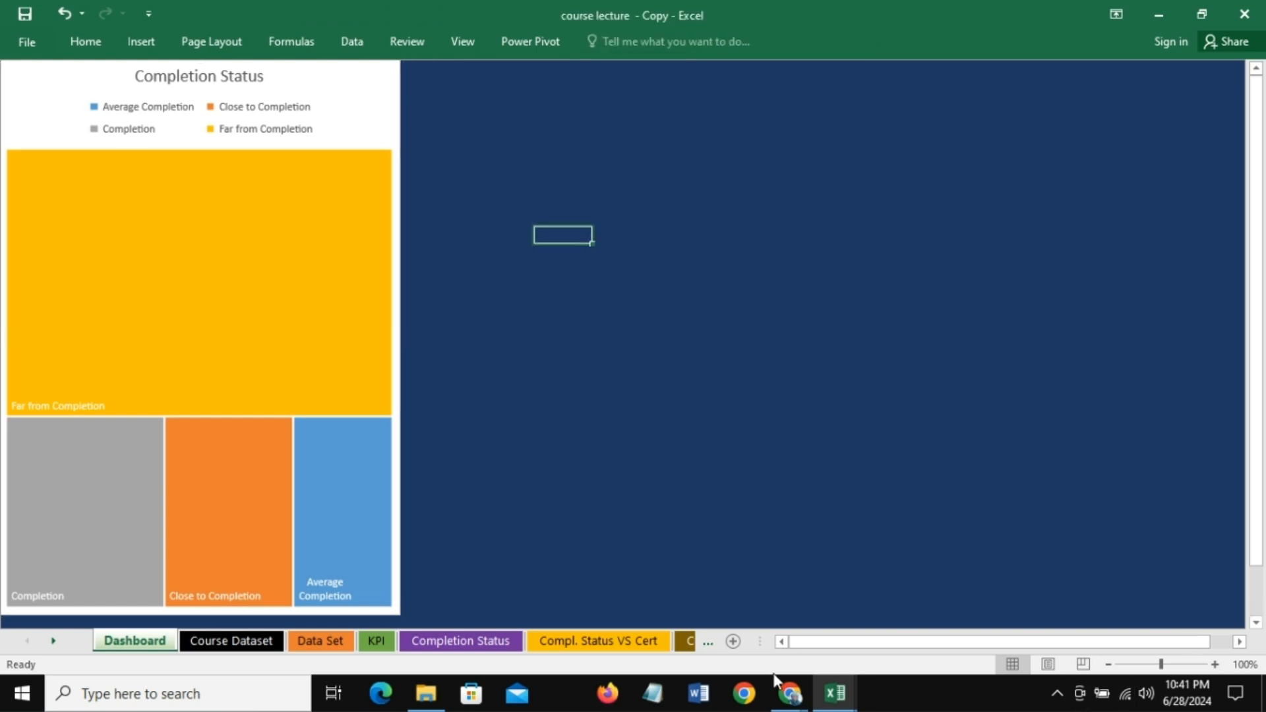
Step: Copy the Completion Status by Certificate chart from the Compl. Status VS Cert sheet and paste it onto the Dashboard sheet
left_click(583, 643)
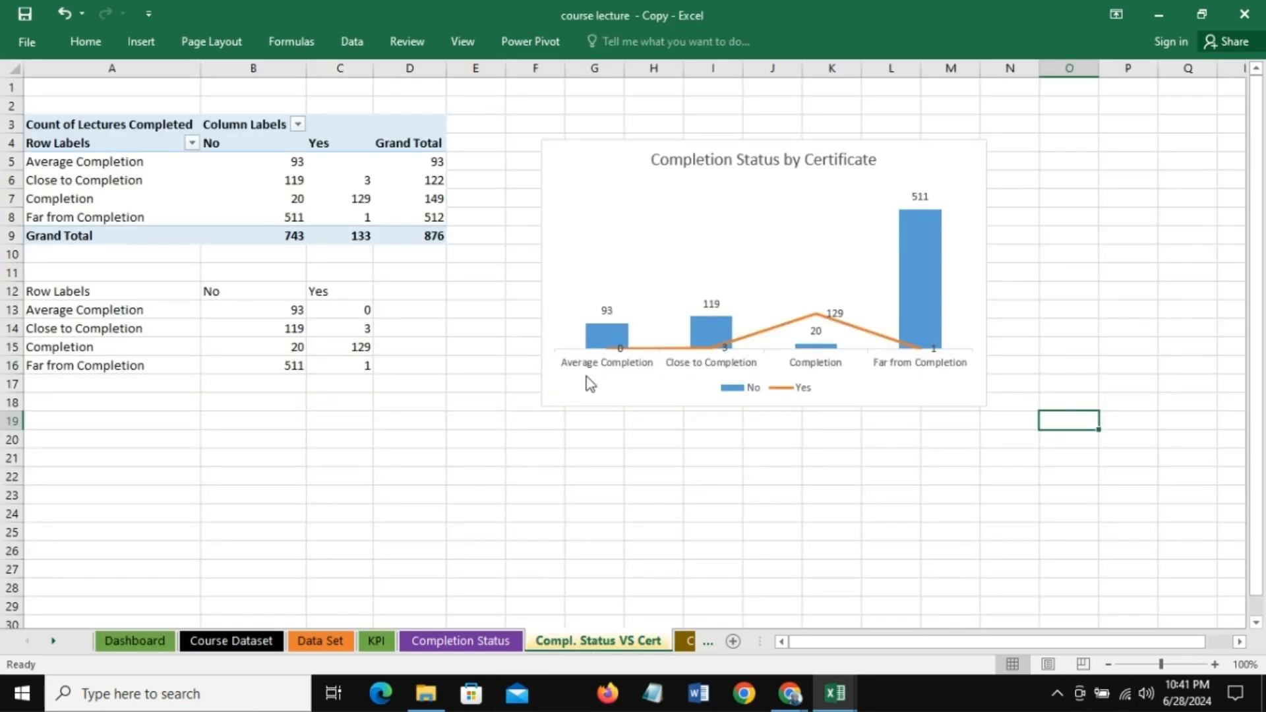
left_click(585, 142)
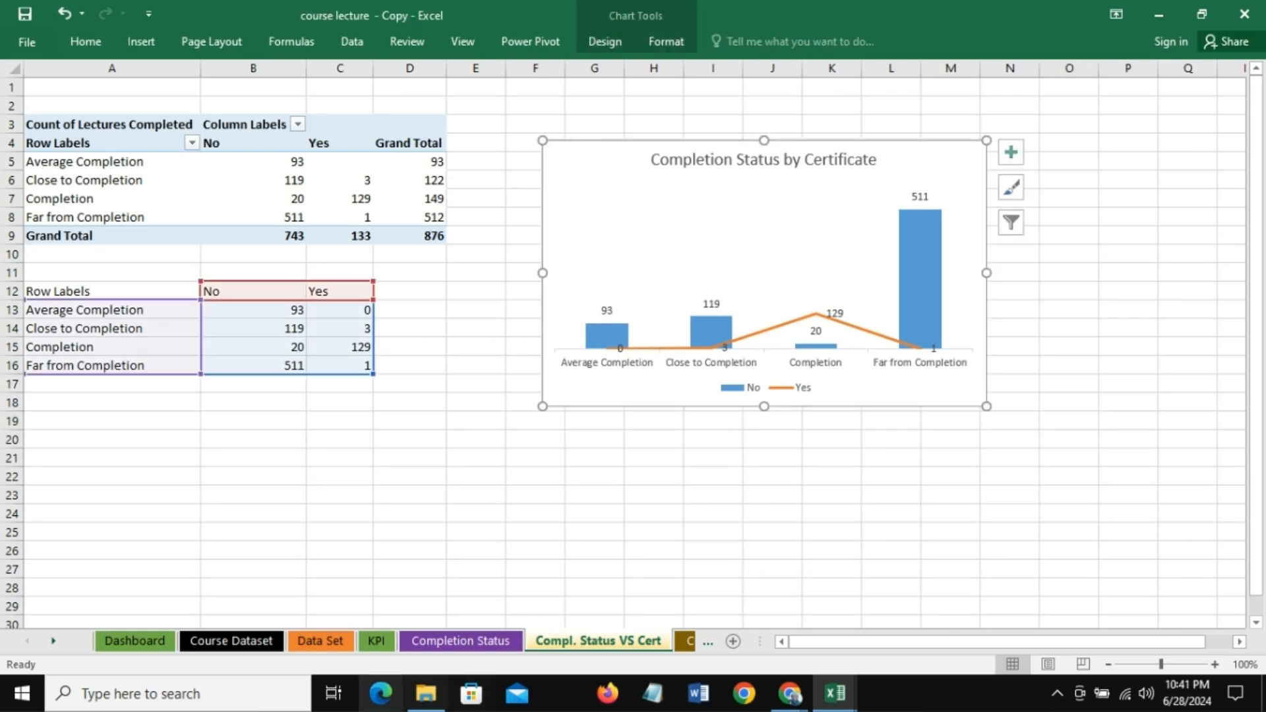
left_click(145, 643)
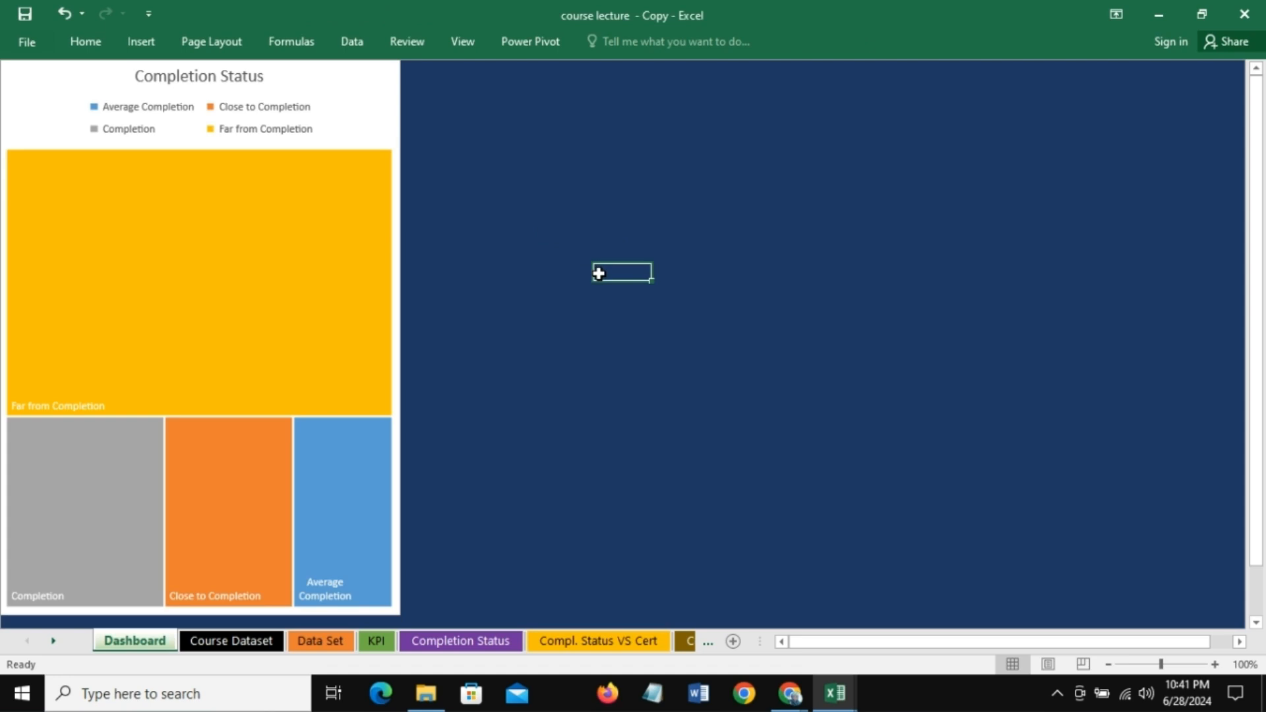
key("ctrl+v")
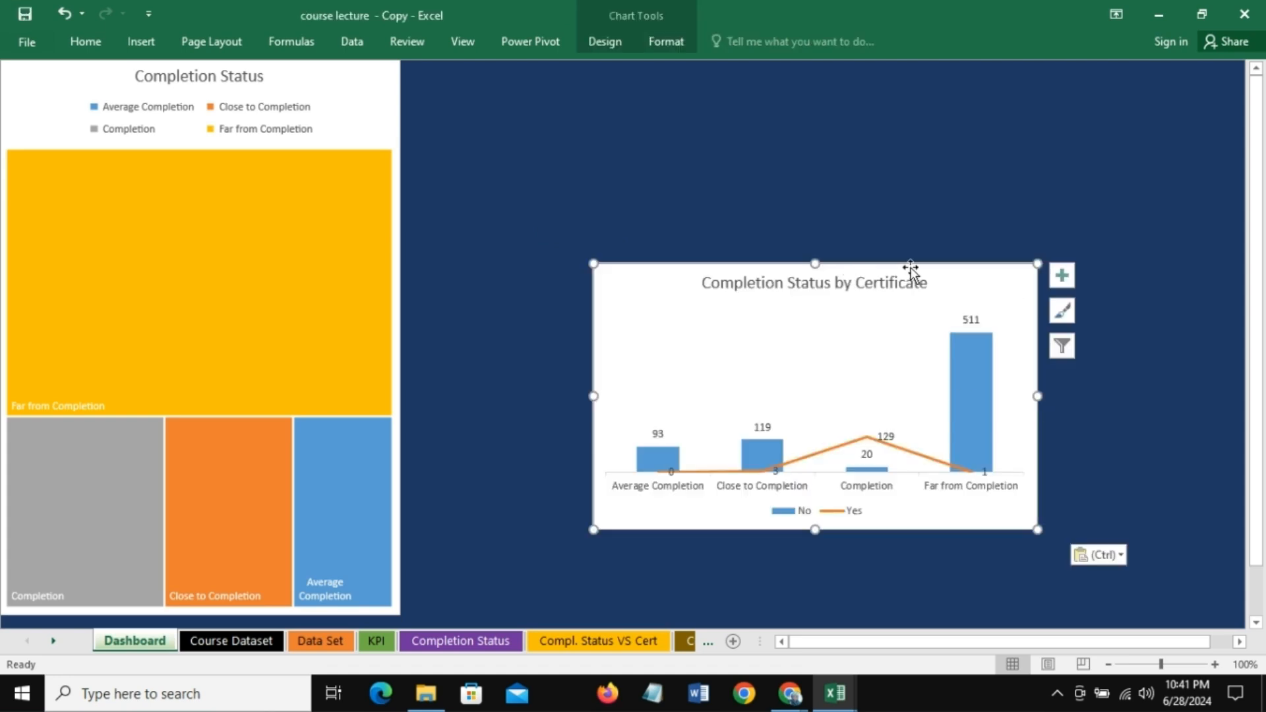
Step: Position the Completion Status by Certificate chart immediately right of the treemap, aligned with its bottom edge, keeping the chart title centered
left_click_drag(911, 277, 1119, 363)
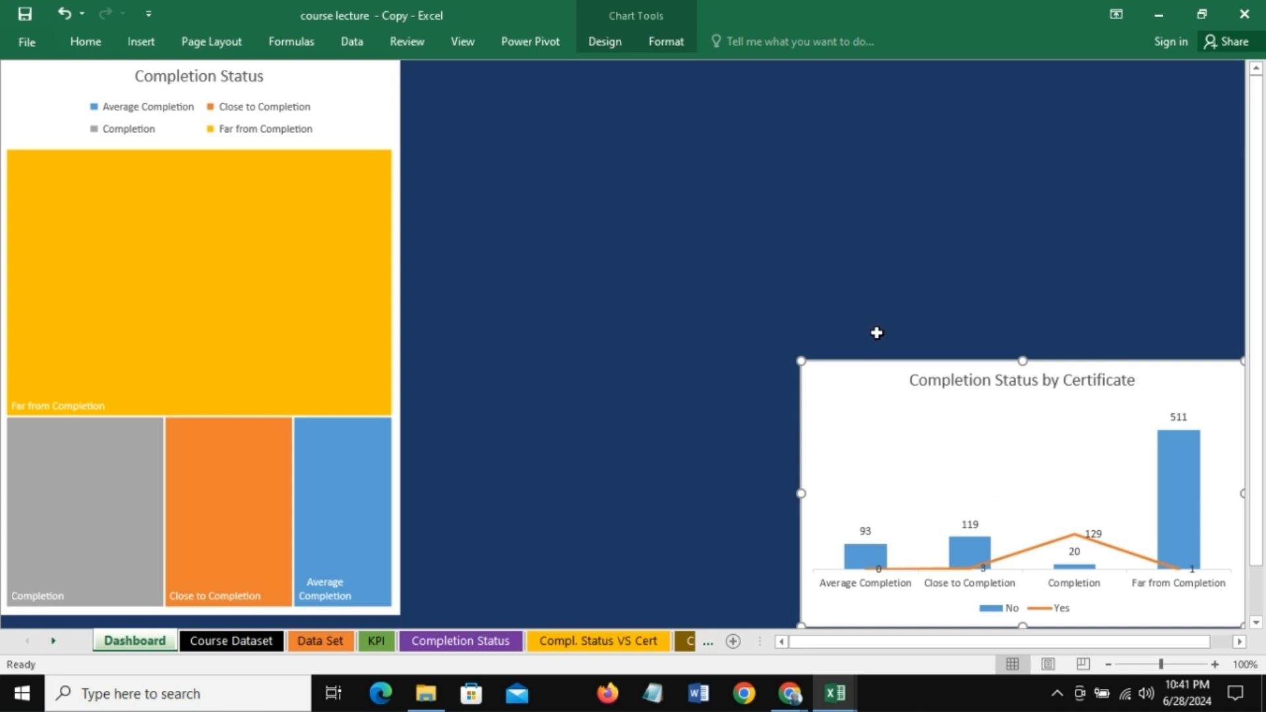
left_click_drag(919, 367, 828, 370)
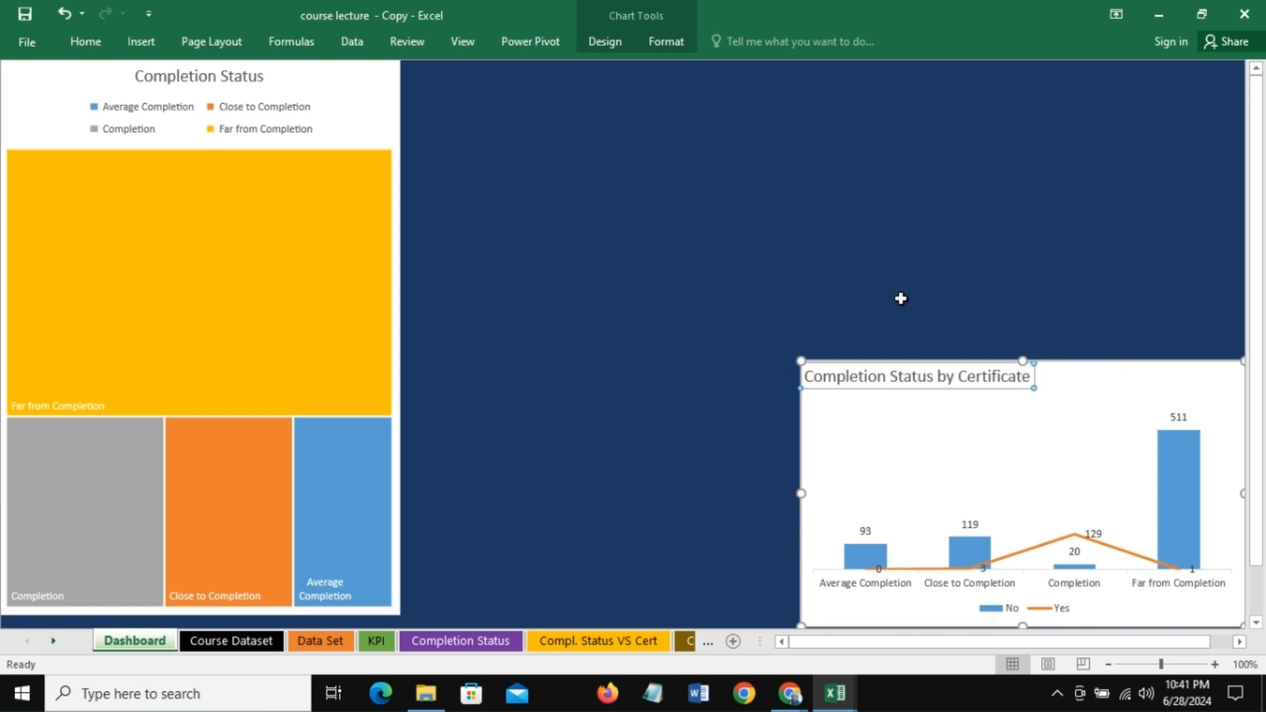
key("ctrl+z")
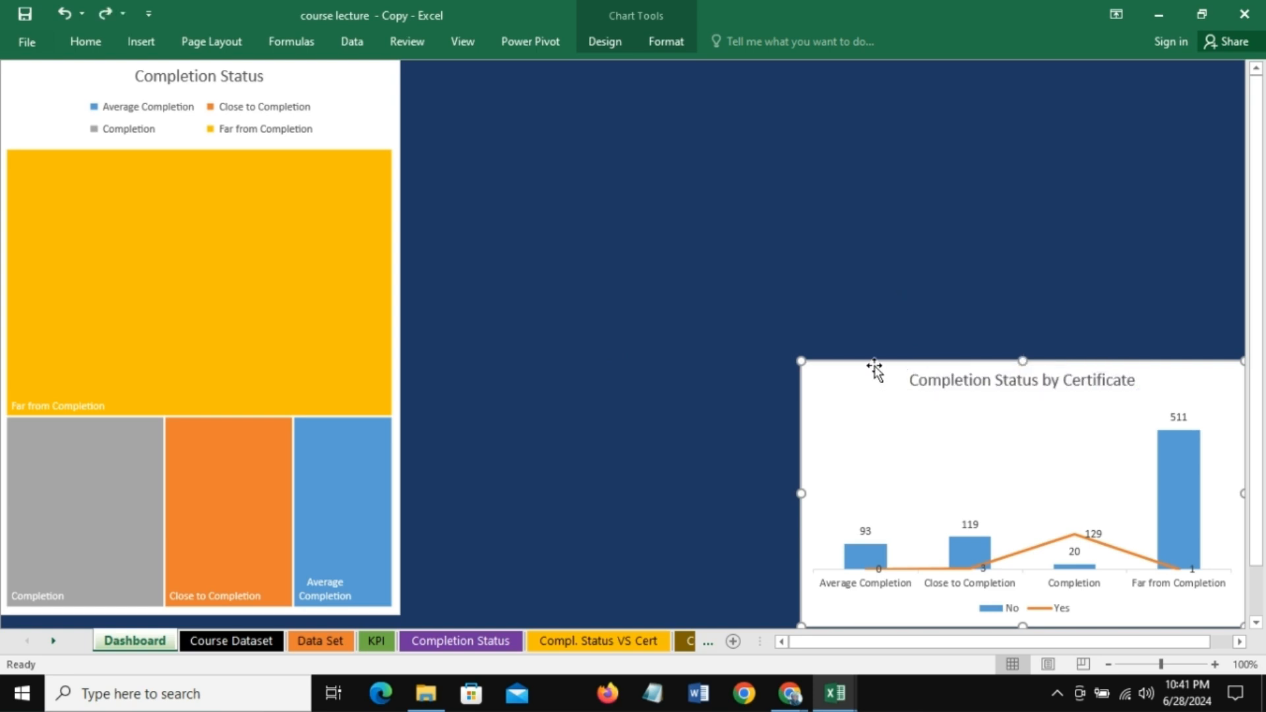
left_click_drag(871, 363, 480, 351)
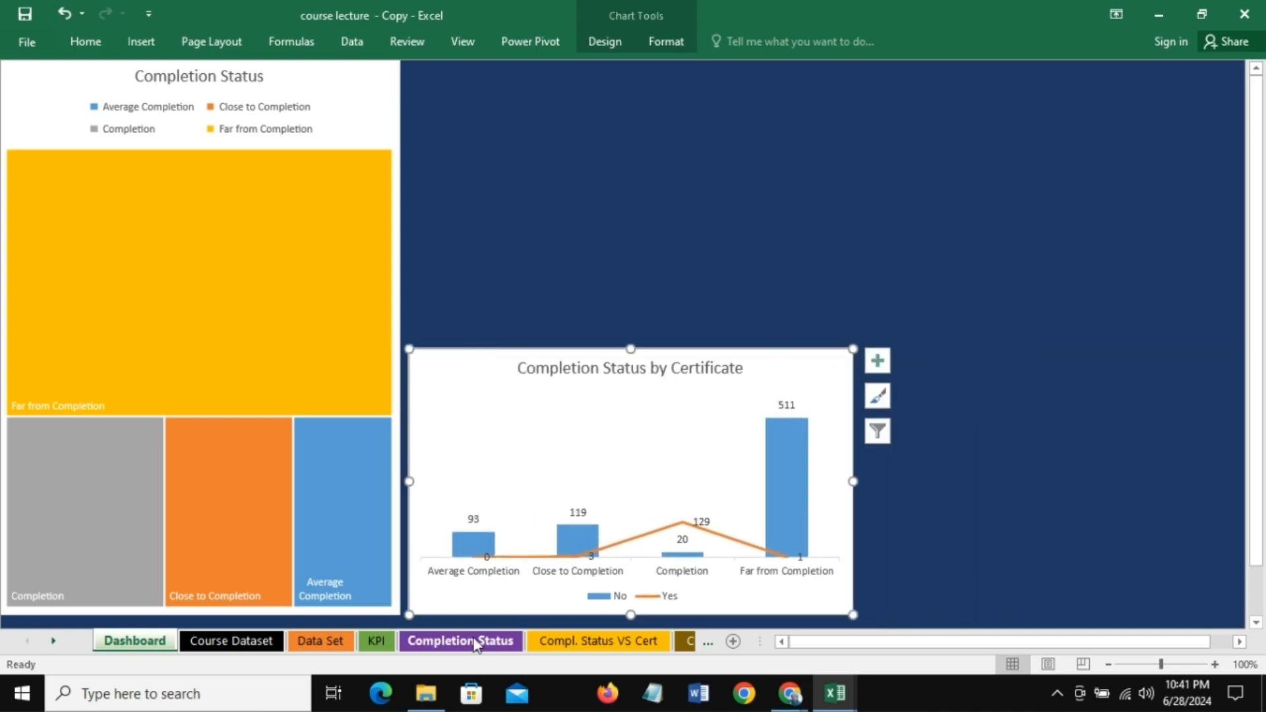
Step: Copy the Completion Status by Access chart from the Compl. Status VS Access sheet to the Dashboard, immediately right of the Completion Status by Certificate chart
left_click(686, 643)
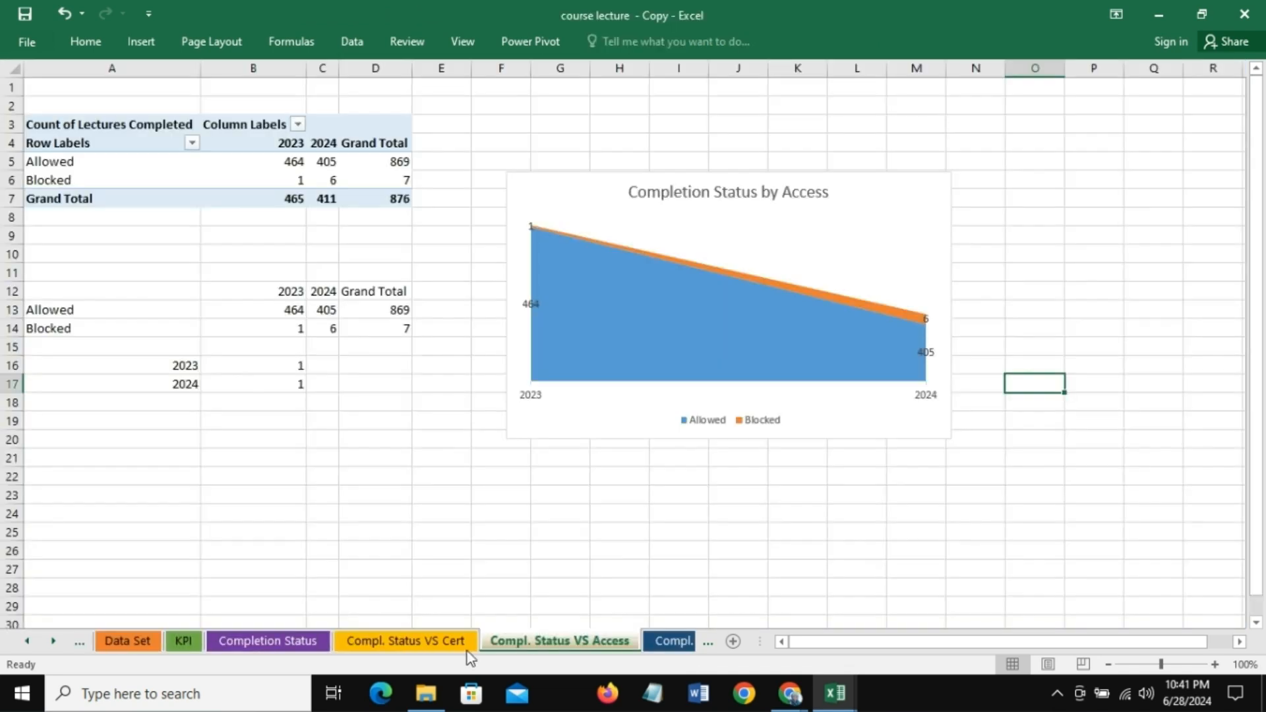
left_click(552, 177)
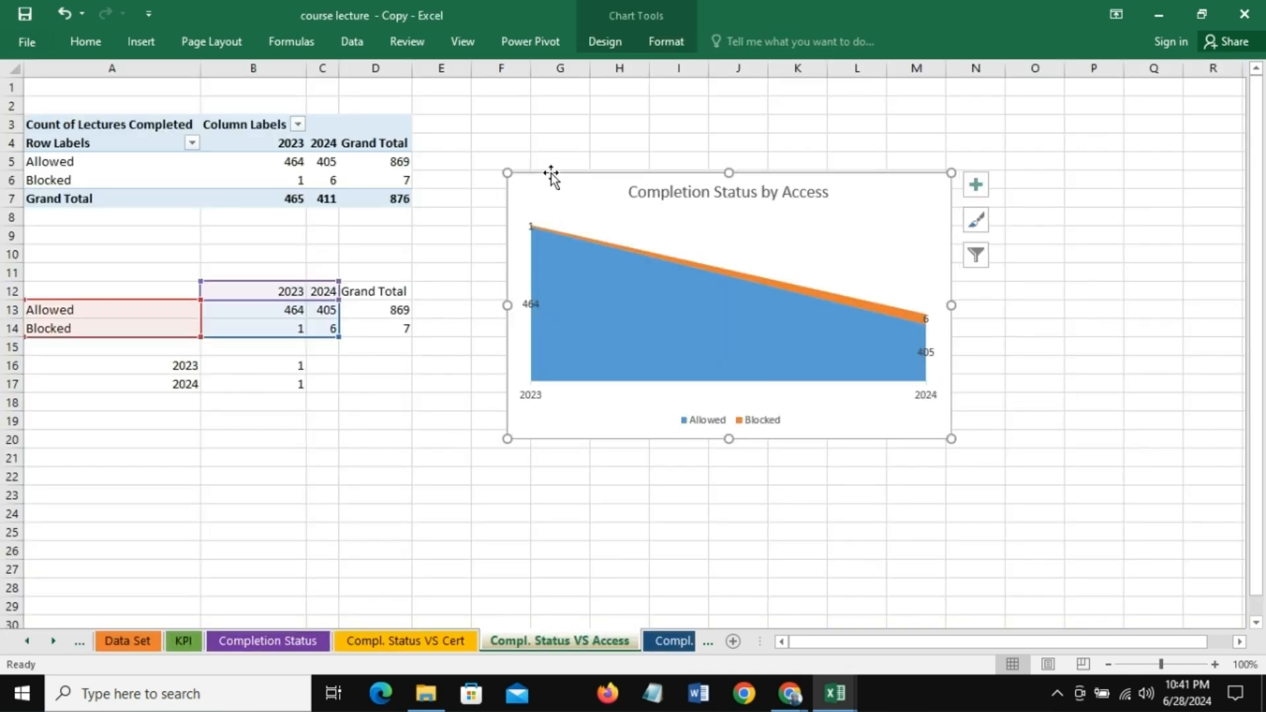
left_click(79, 646)
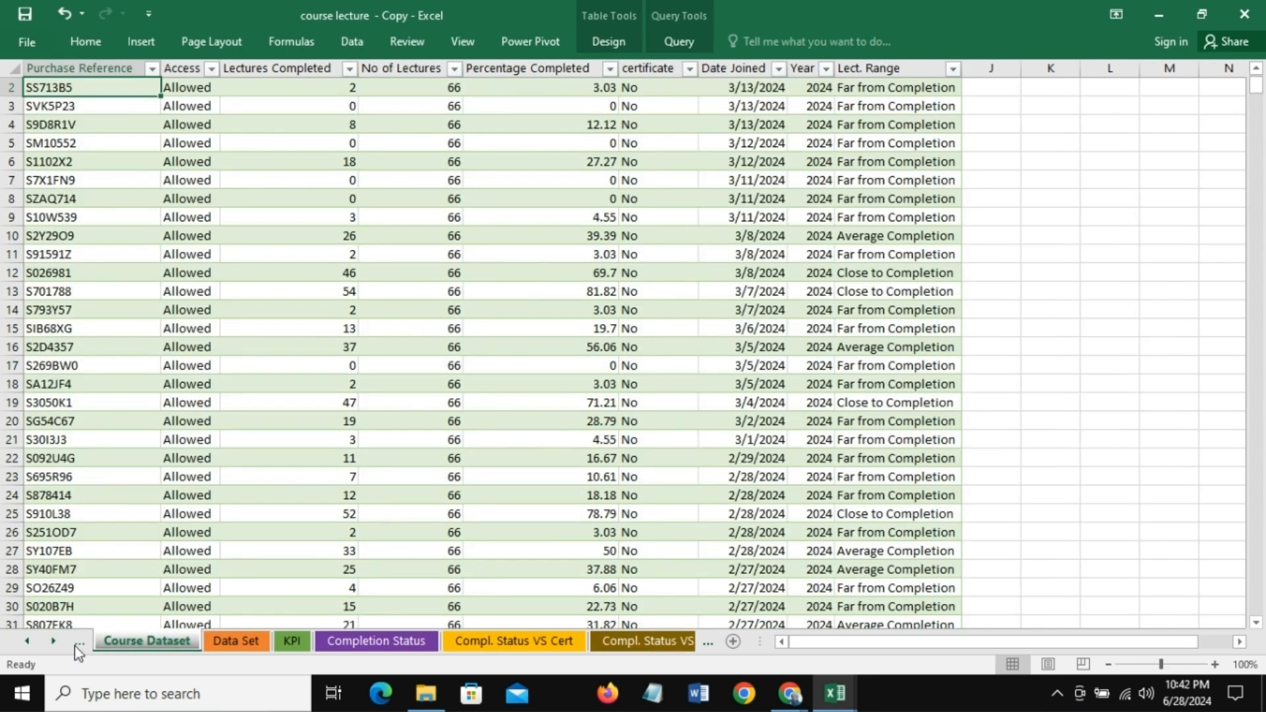
left_click(78, 646)
left_click(682, 248)
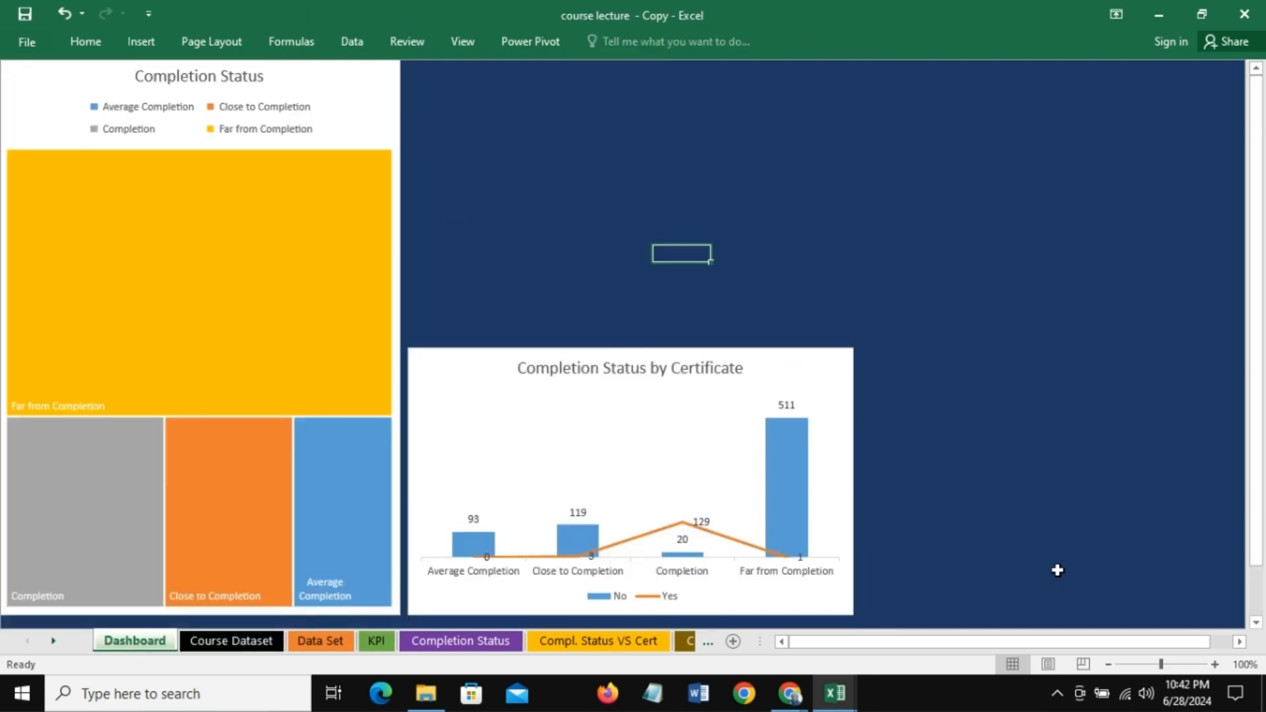
key("ctrl+v")
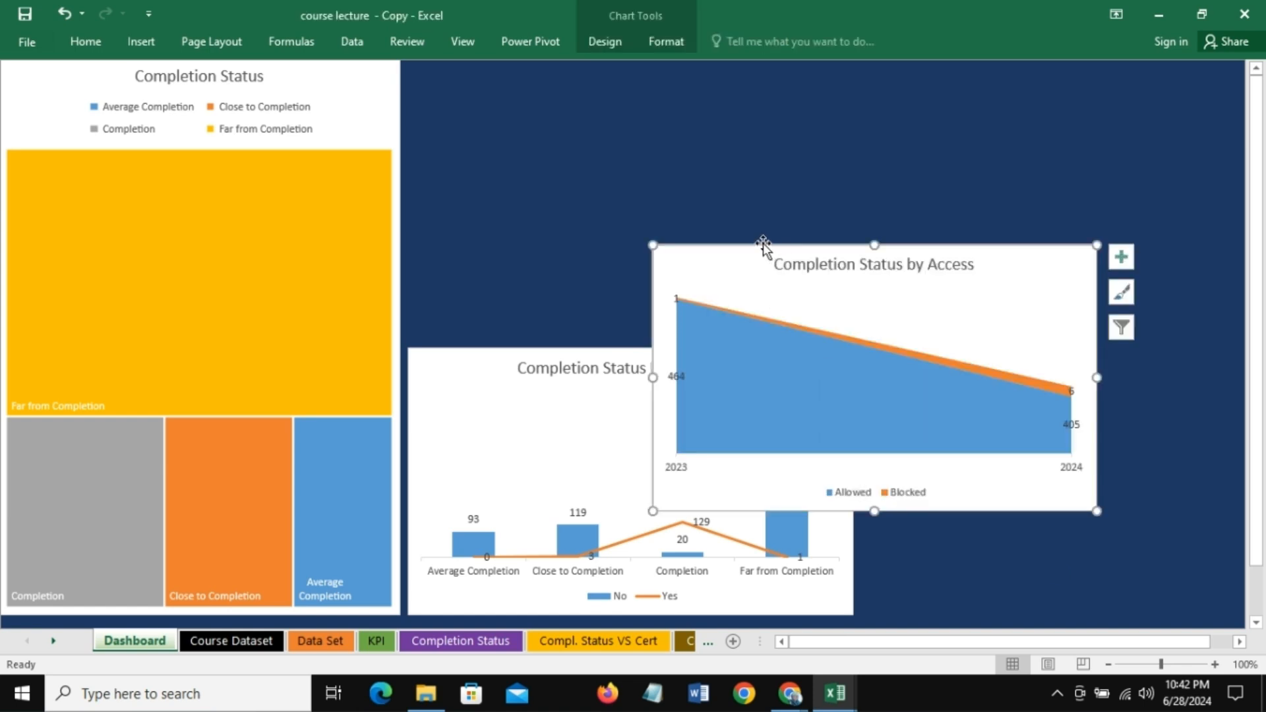
left_click_drag(778, 262, 968, 346)
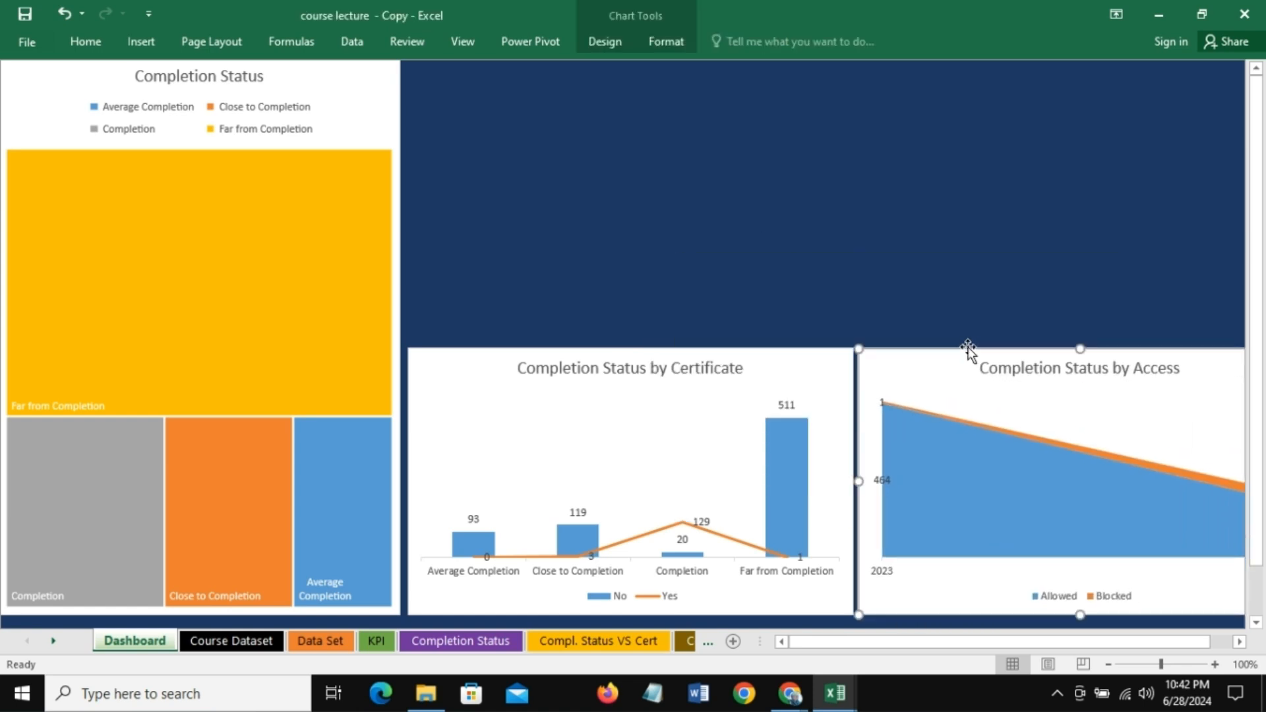
Step: Copy the Completion Status by Year chart from the Compl. Status VS Date sheet to the Dashboard's upper-right area above the Access chart, reducing its height slightly
left_click(443, 350)
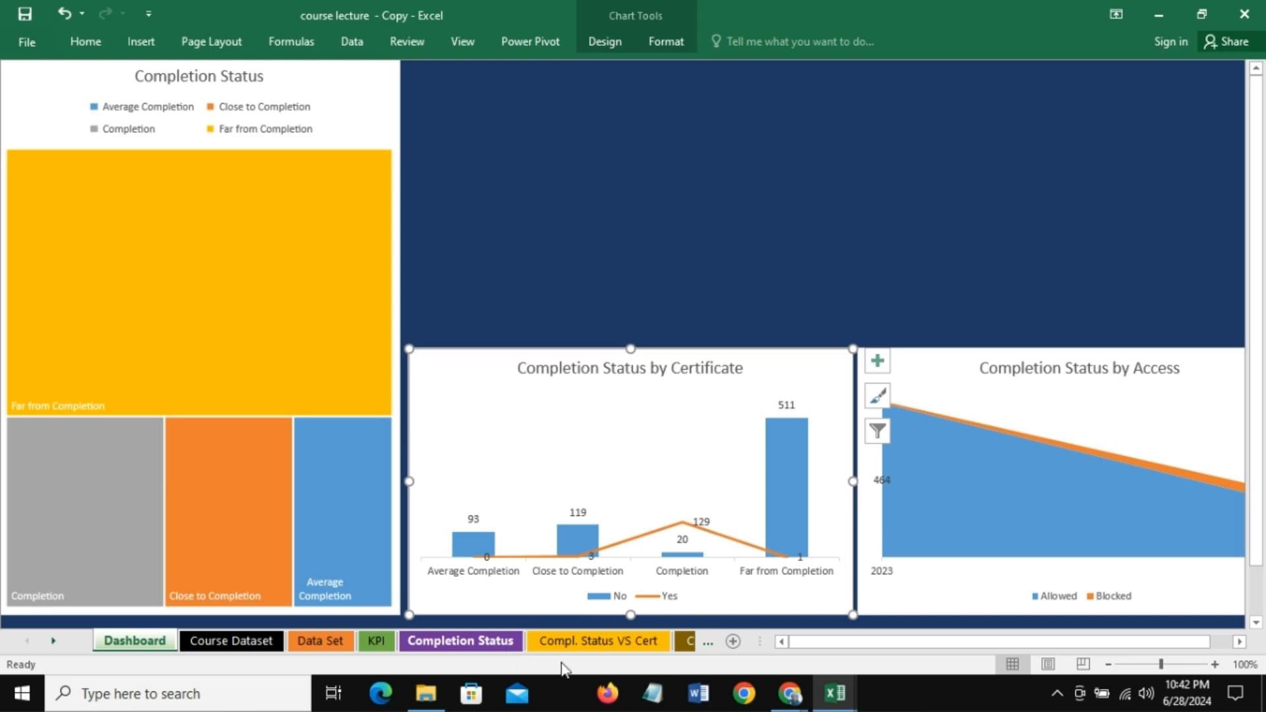
left_click(644, 649)
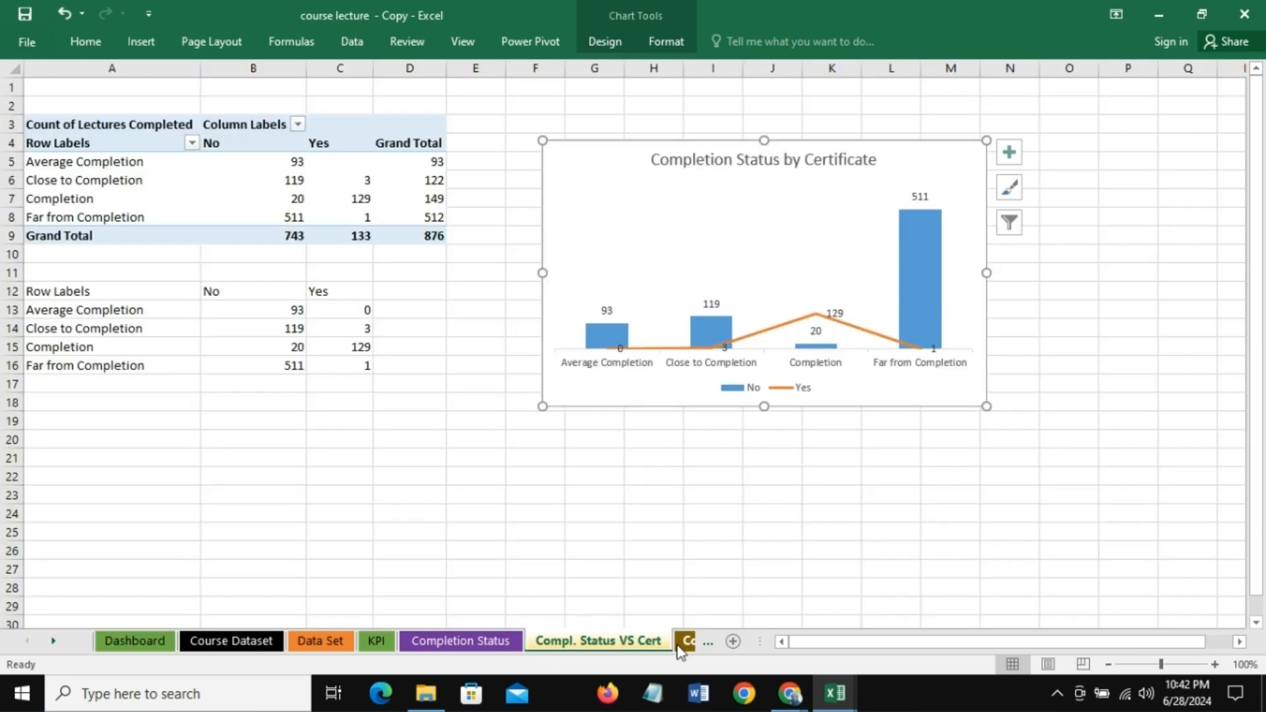
left_click(683, 643)
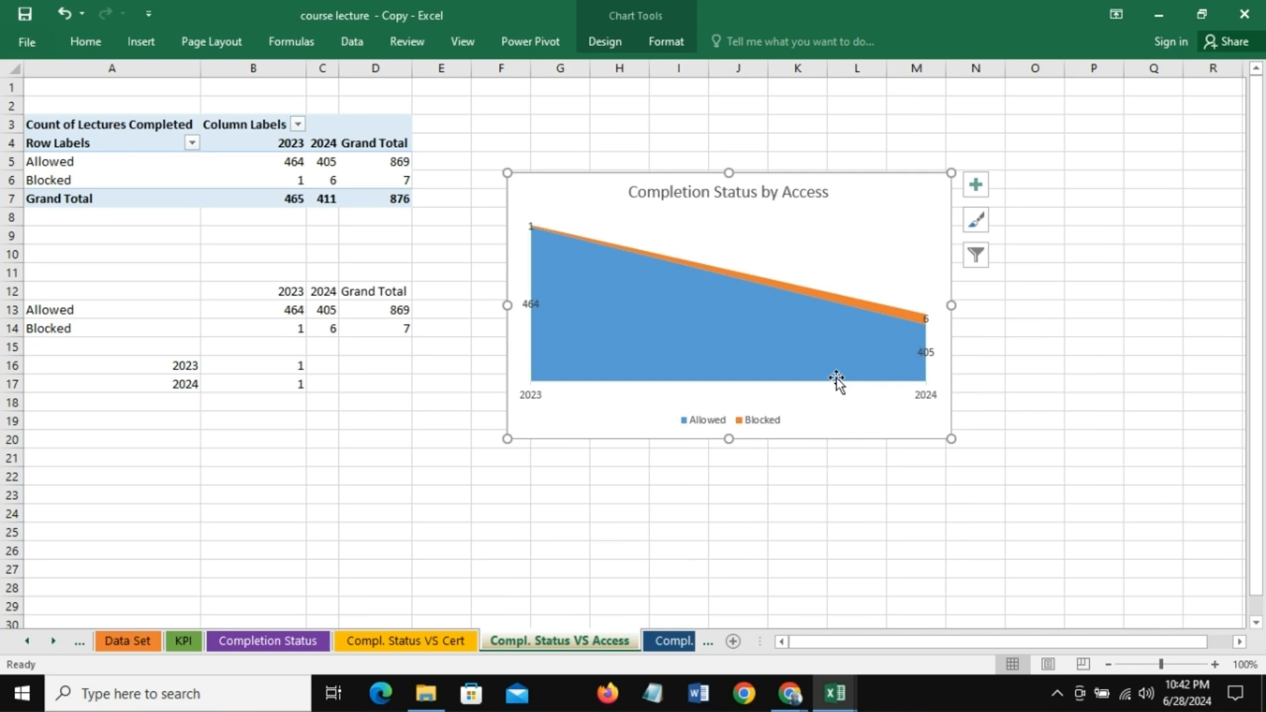
left_click(670, 641)
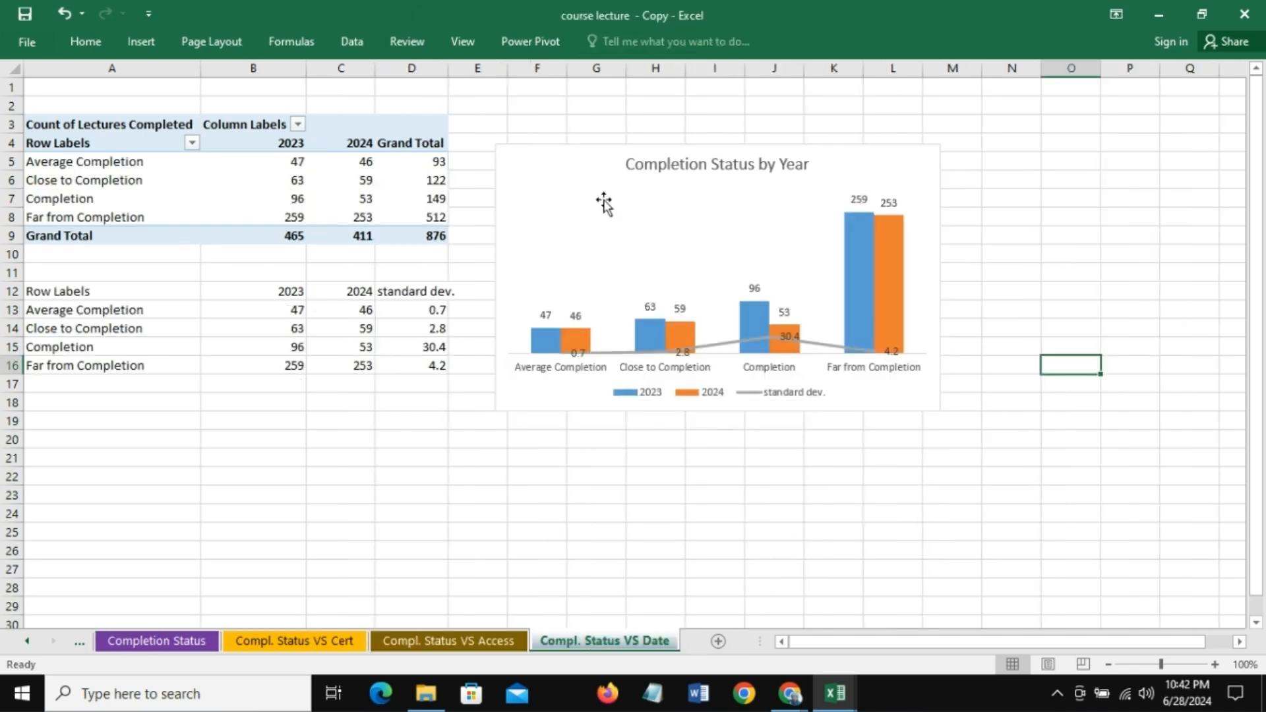
left_click(538, 150)
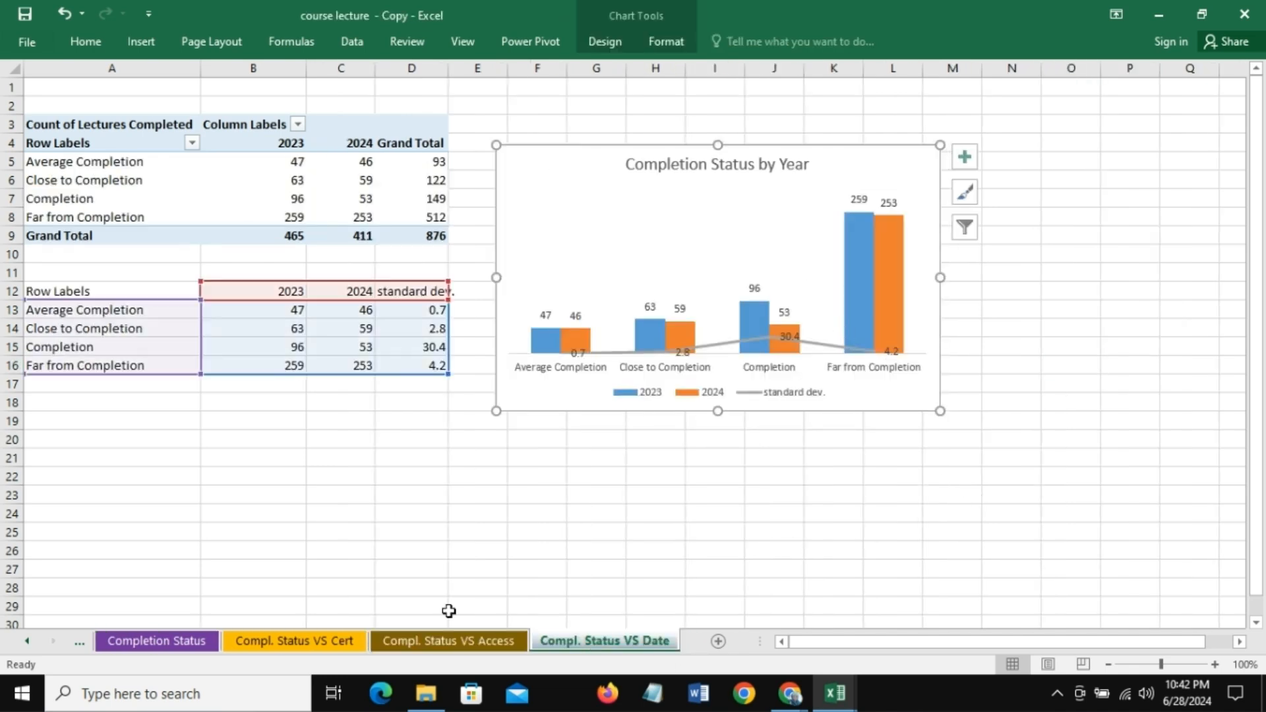
left_click(27, 641)
left_click(26, 641)
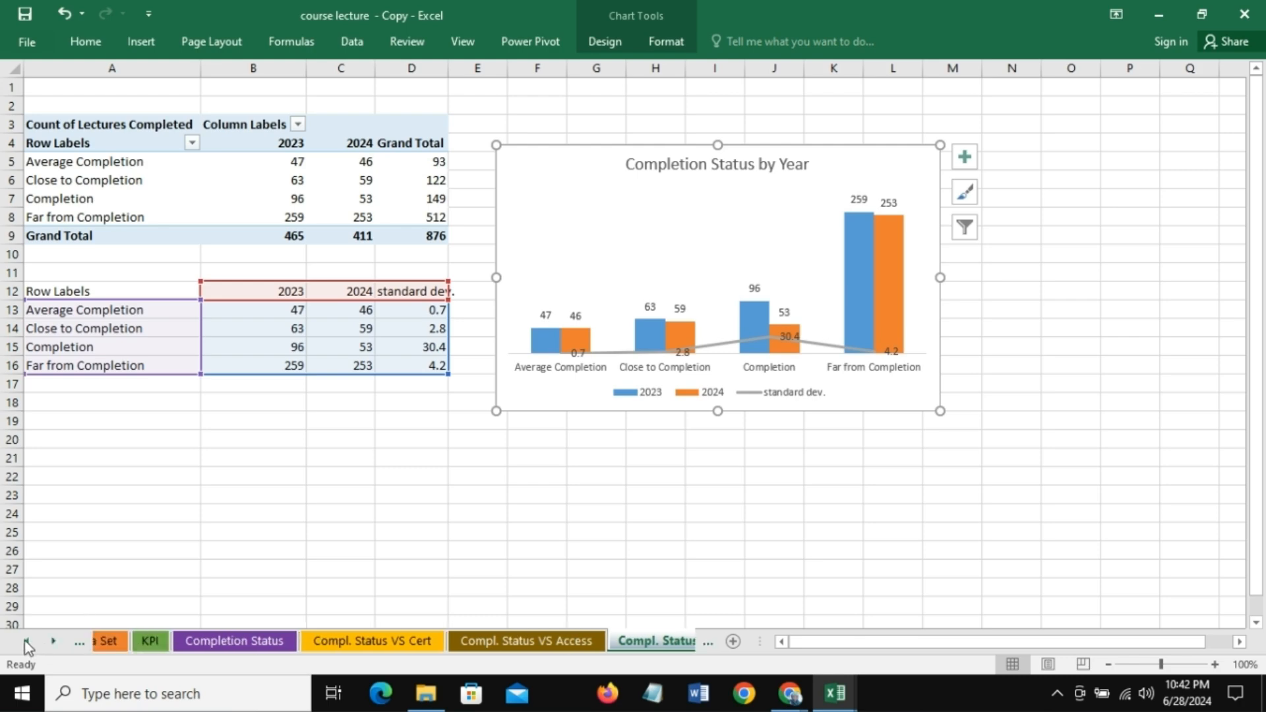
left_click(27, 641)
left_click(78, 644)
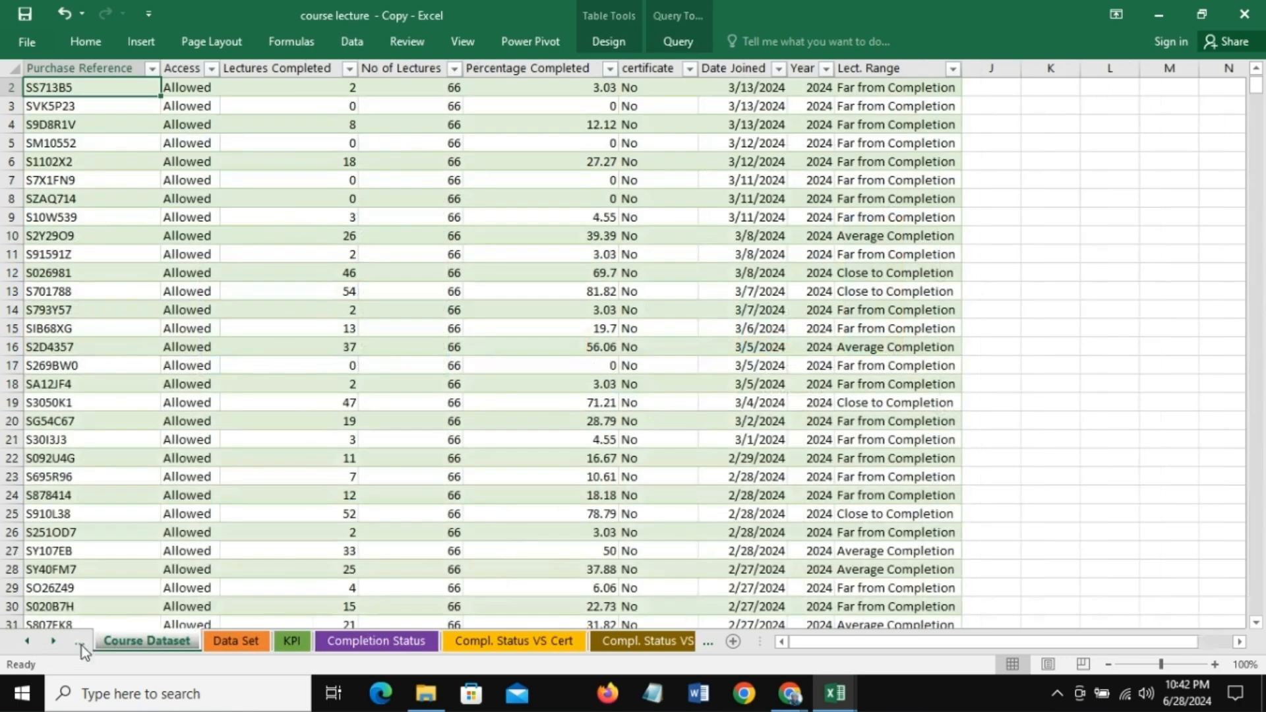
left_click(78, 644)
left_click(647, 105)
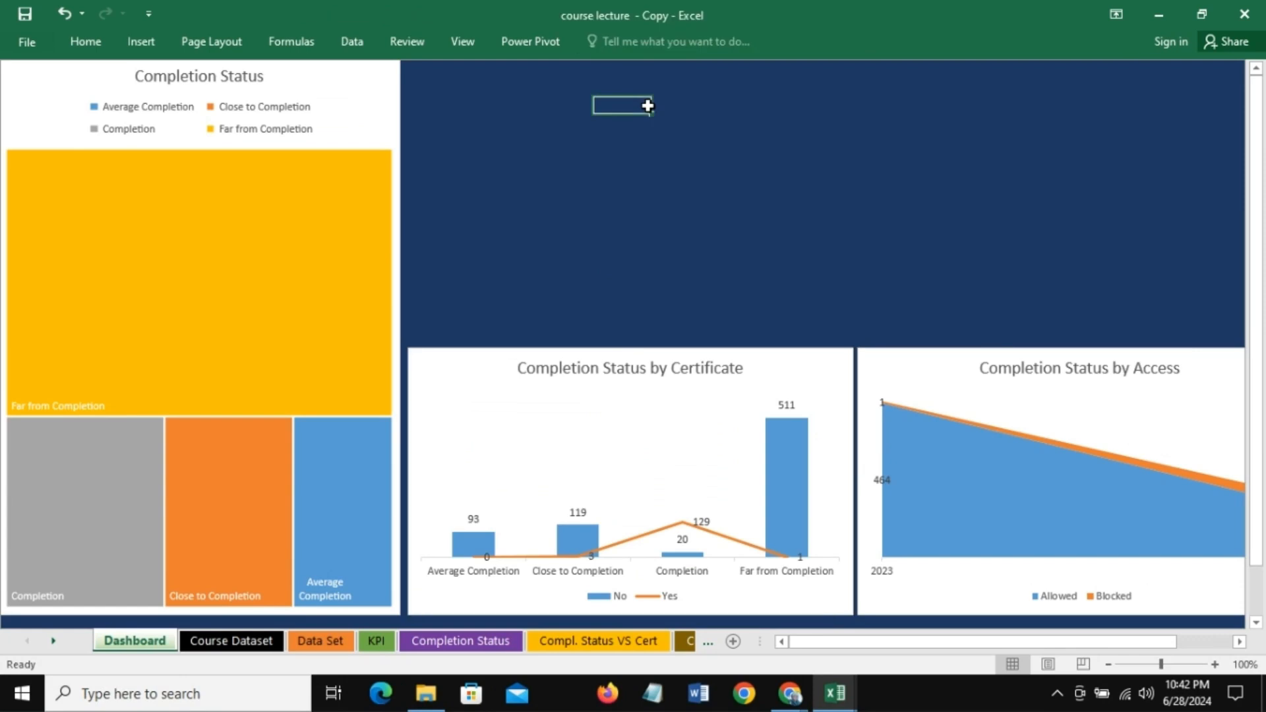
key("ctrl+v")
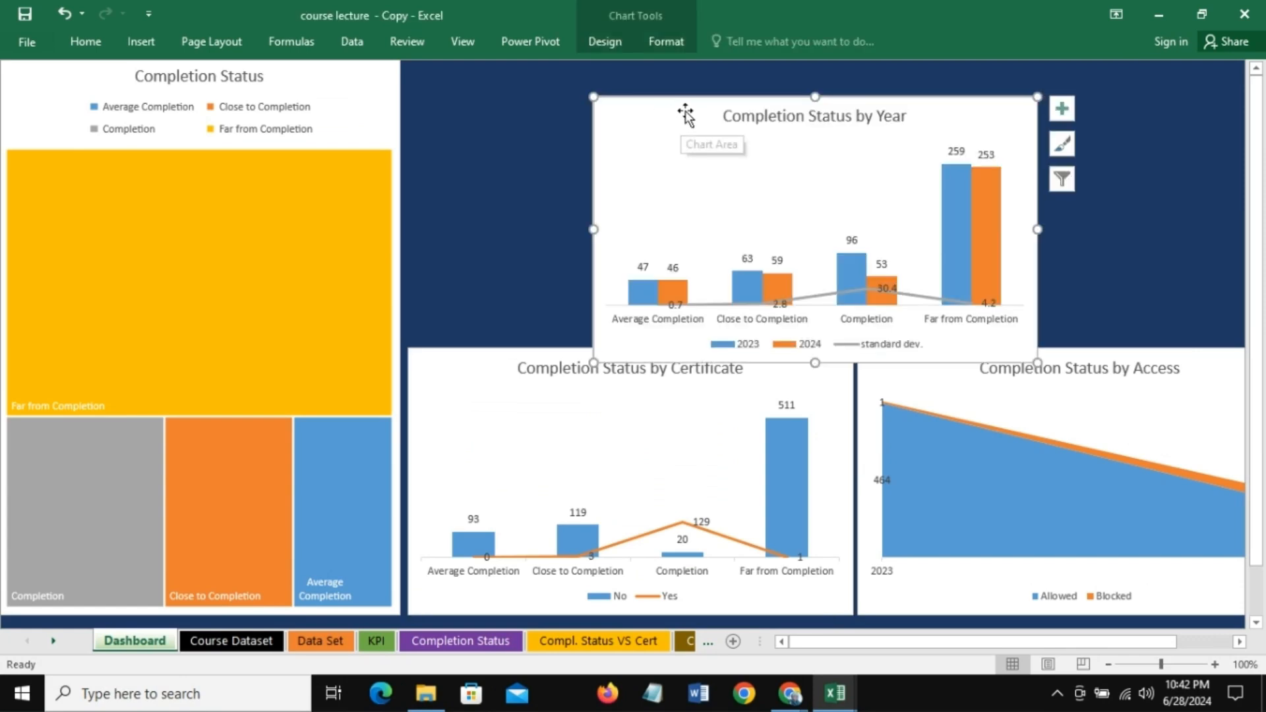
left_click_drag(680, 99, 883, 79)
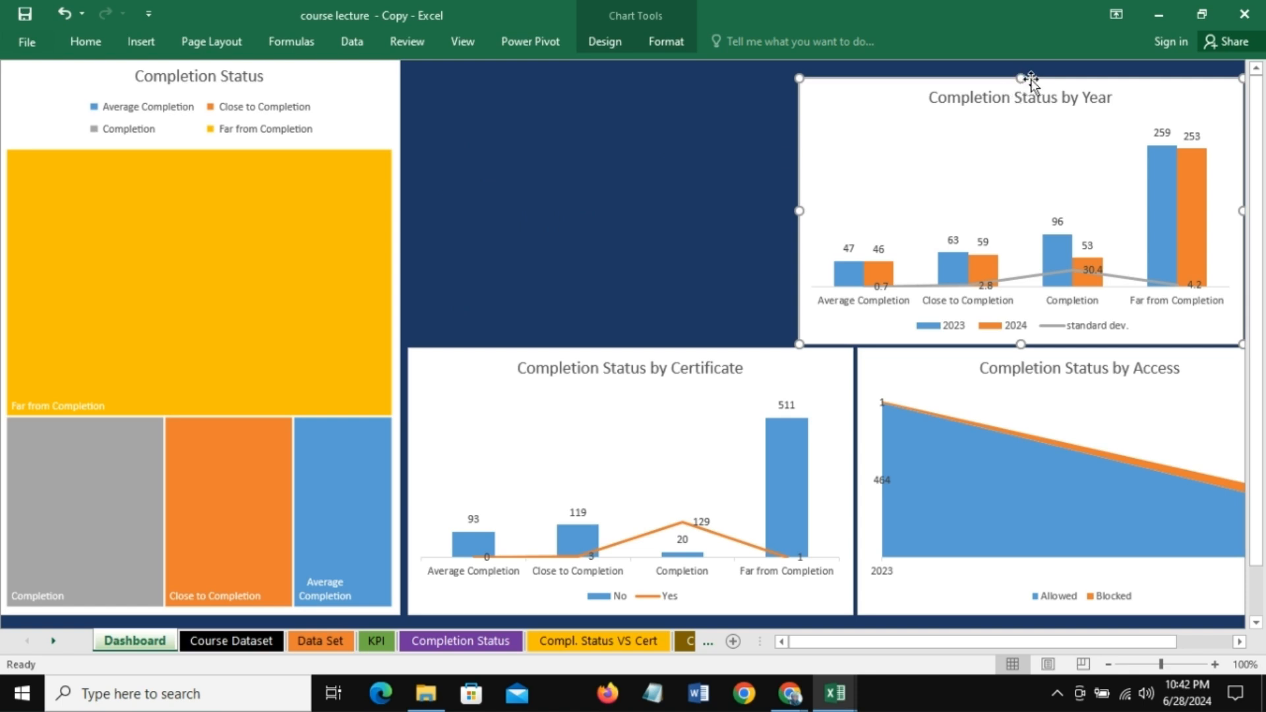
left_click_drag(1021, 77, 1018, 106)
Step: Lower the top edges of the Access and Certificate charts to the same level, and narrow the Access chart to fit the Dashboard's visible width
left_click(1033, 403)
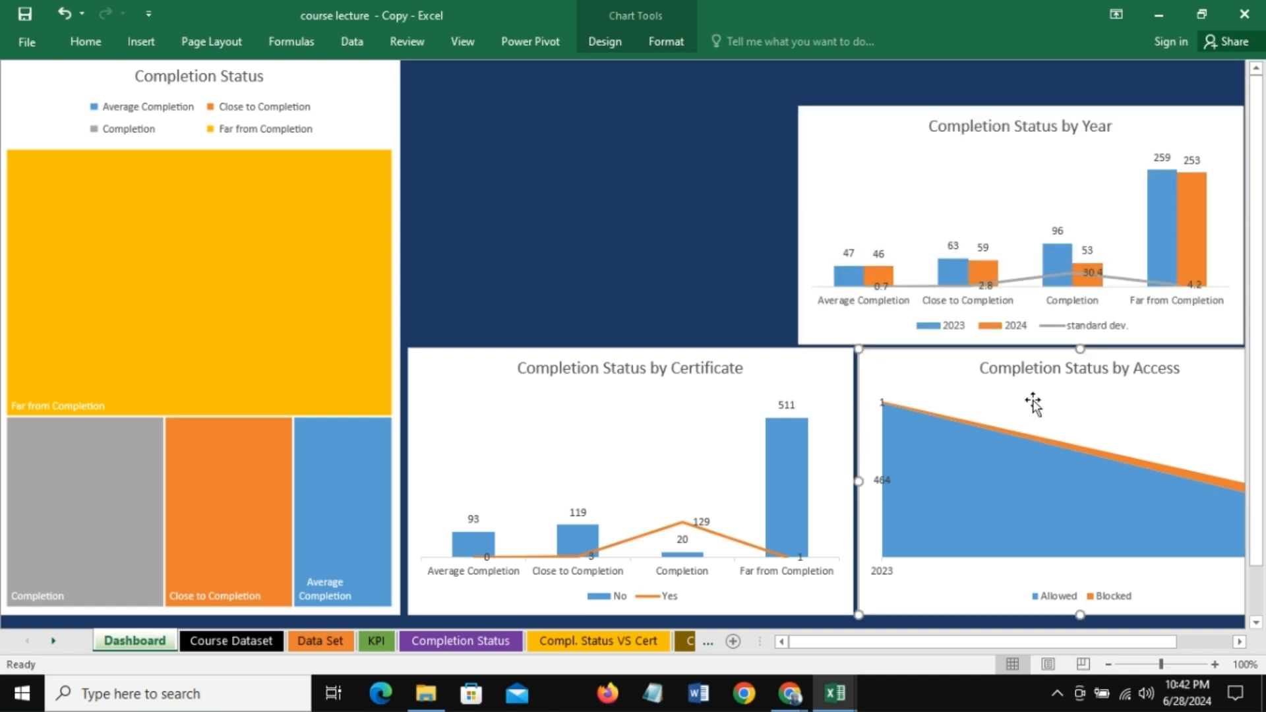
left_click_drag(1080, 349, 1073, 381)
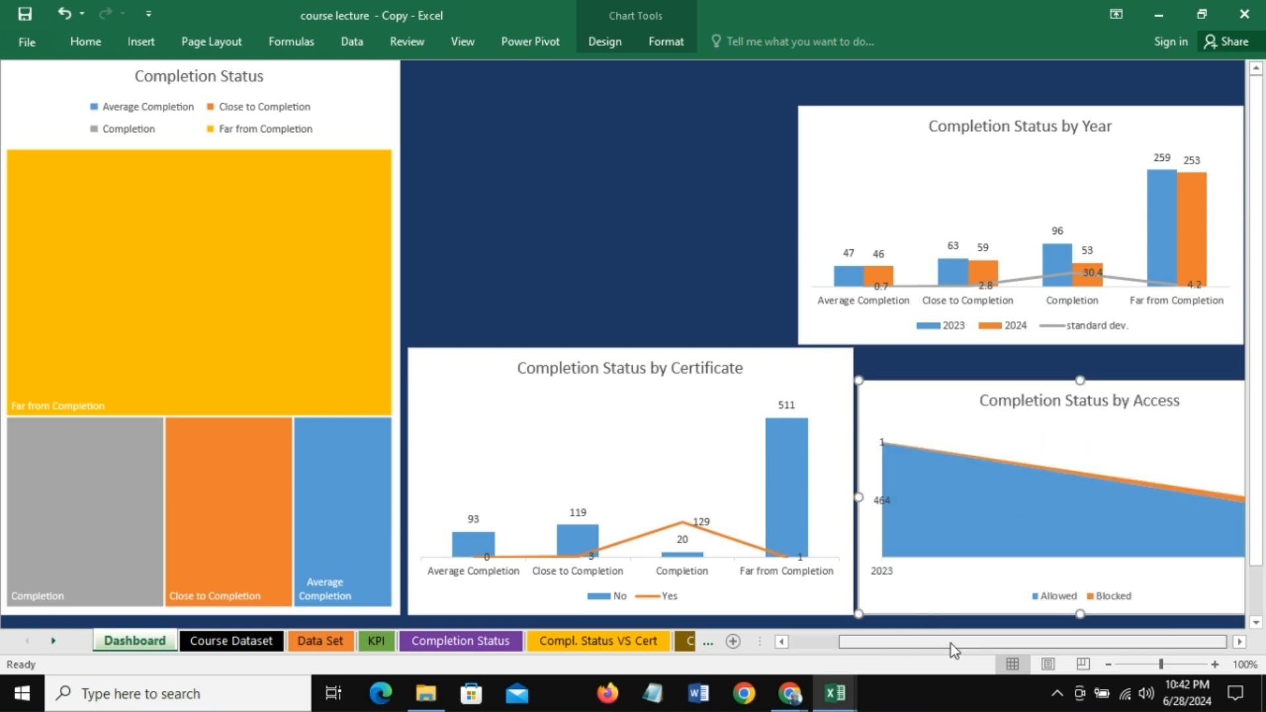
left_click_drag(951, 644, 1006, 644)
left_click_drag(1127, 499, 1063, 498)
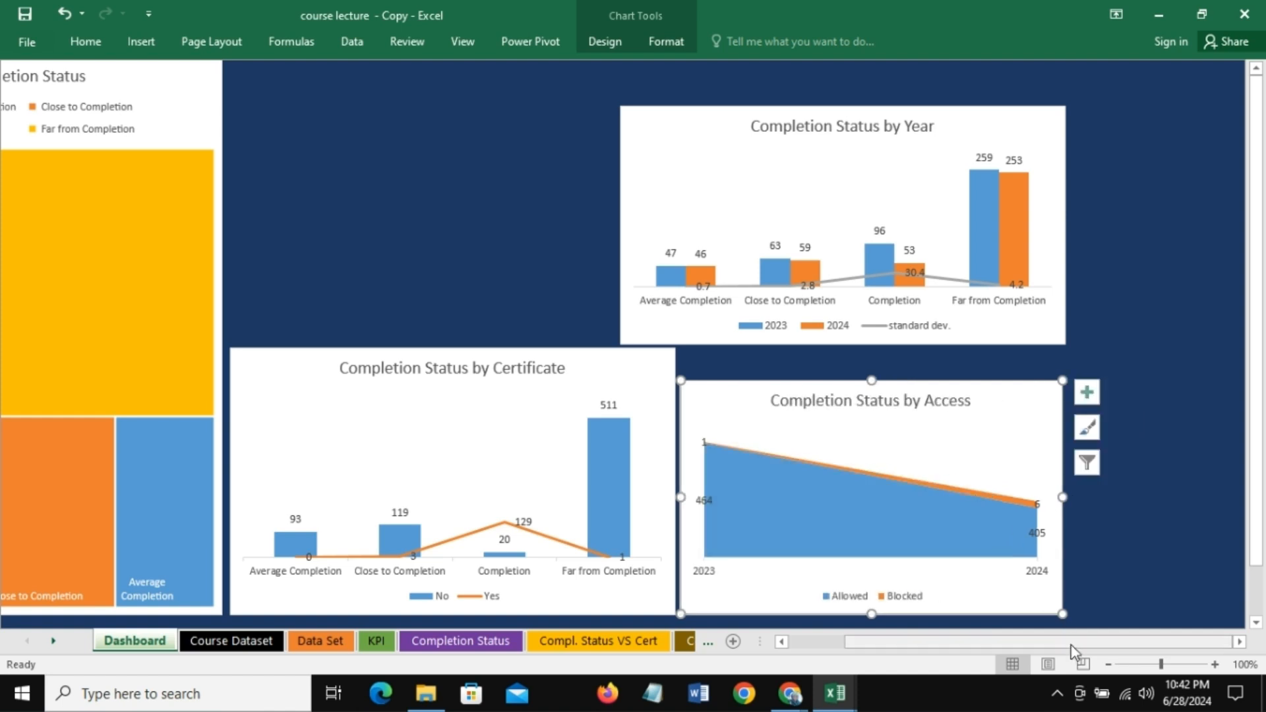
left_click_drag(1060, 645, 884, 636)
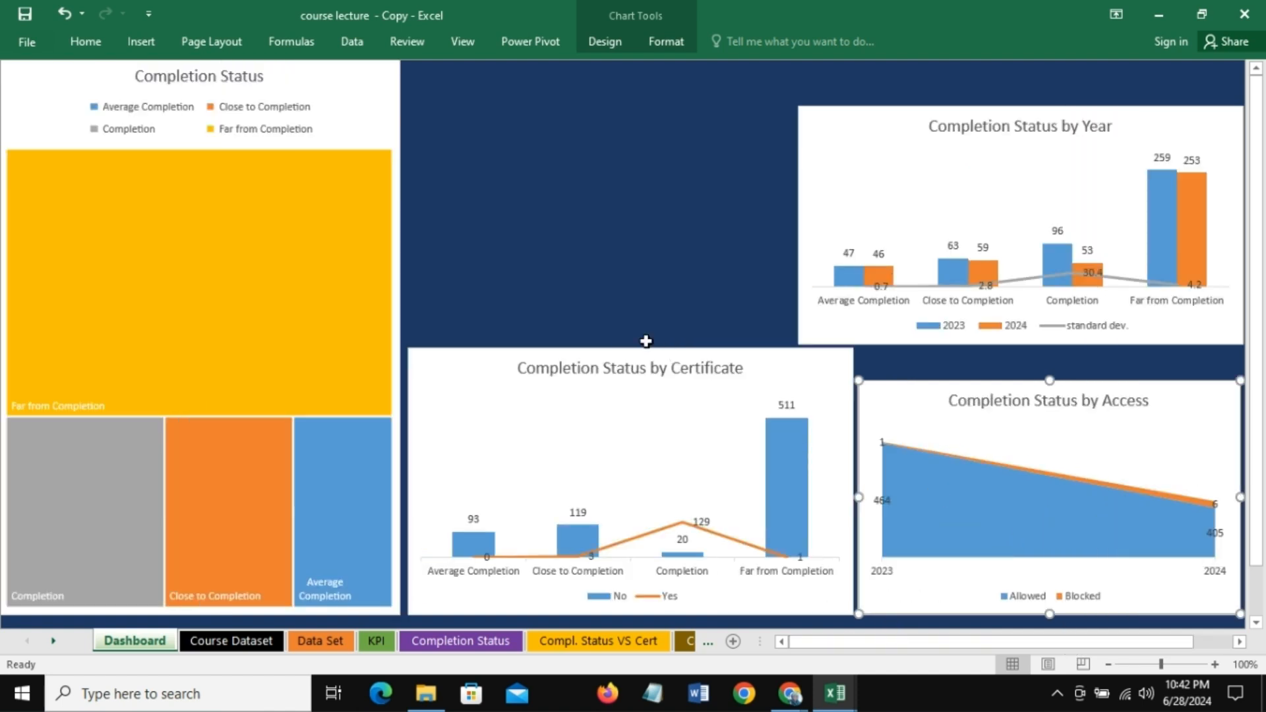
left_click(620, 351)
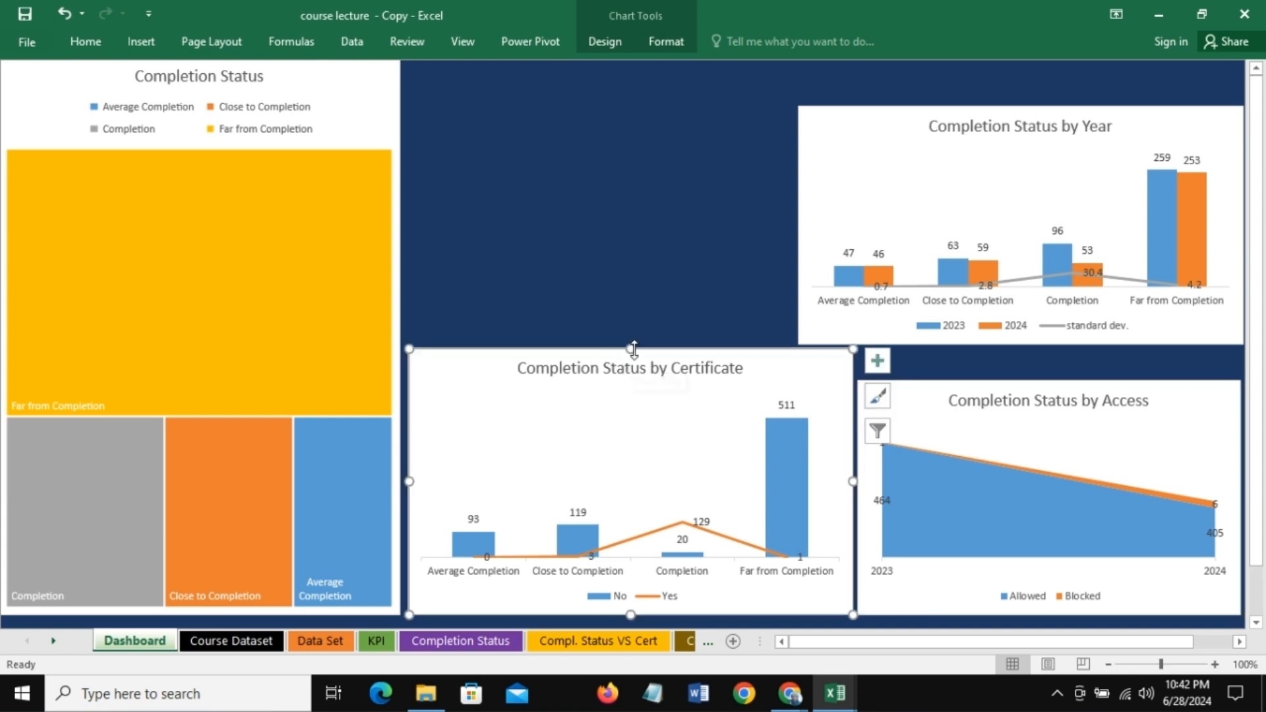
left_click_drag(631, 349, 633, 381)
Step: Move the Completion Status by Year chart down just above the lower charts and extend its left edge partway over the Certificate chart
left_click(927, 116)
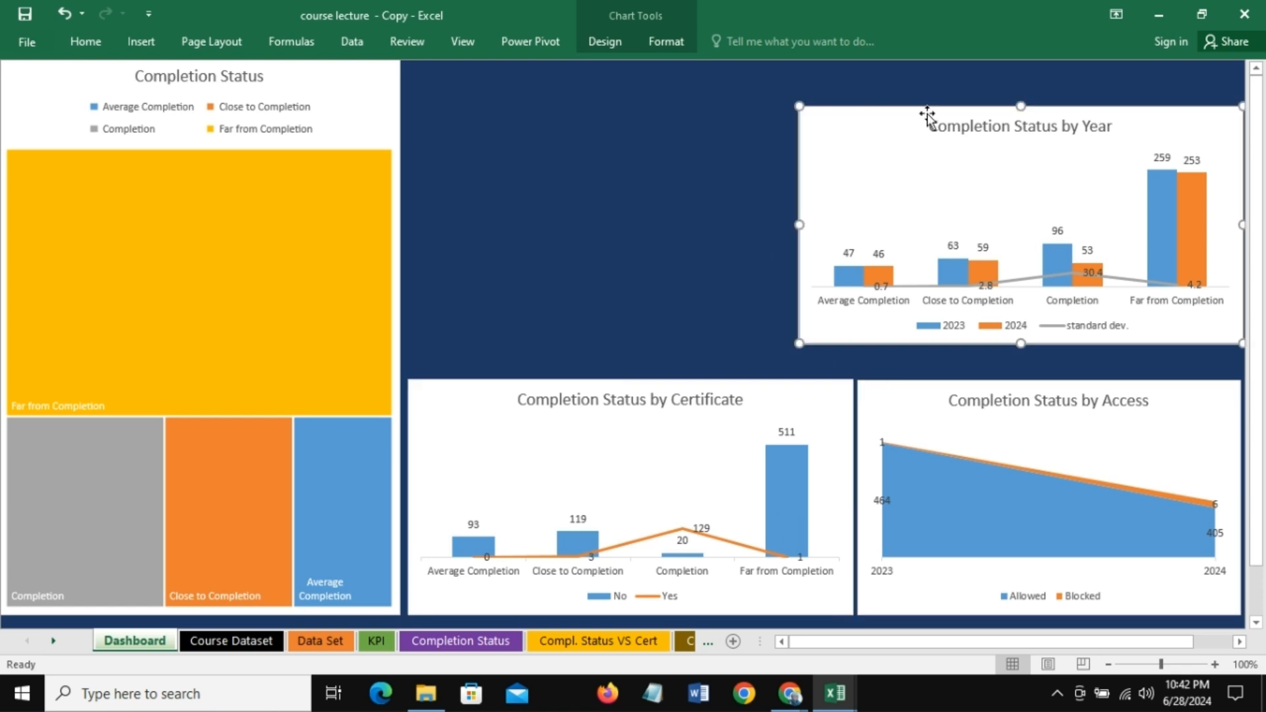
left_click_drag(927, 106, 923, 135)
left_click_drag(796, 254, 656, 251)
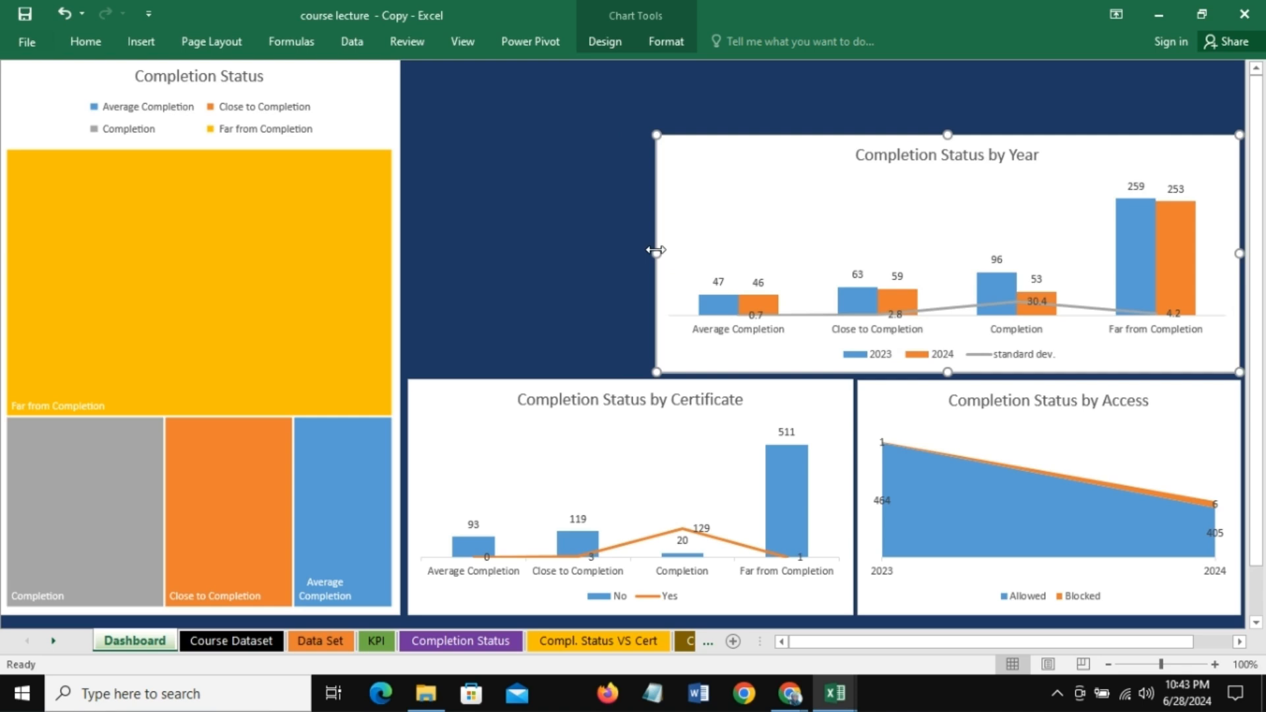
left_click_drag(949, 132, 949, 158)
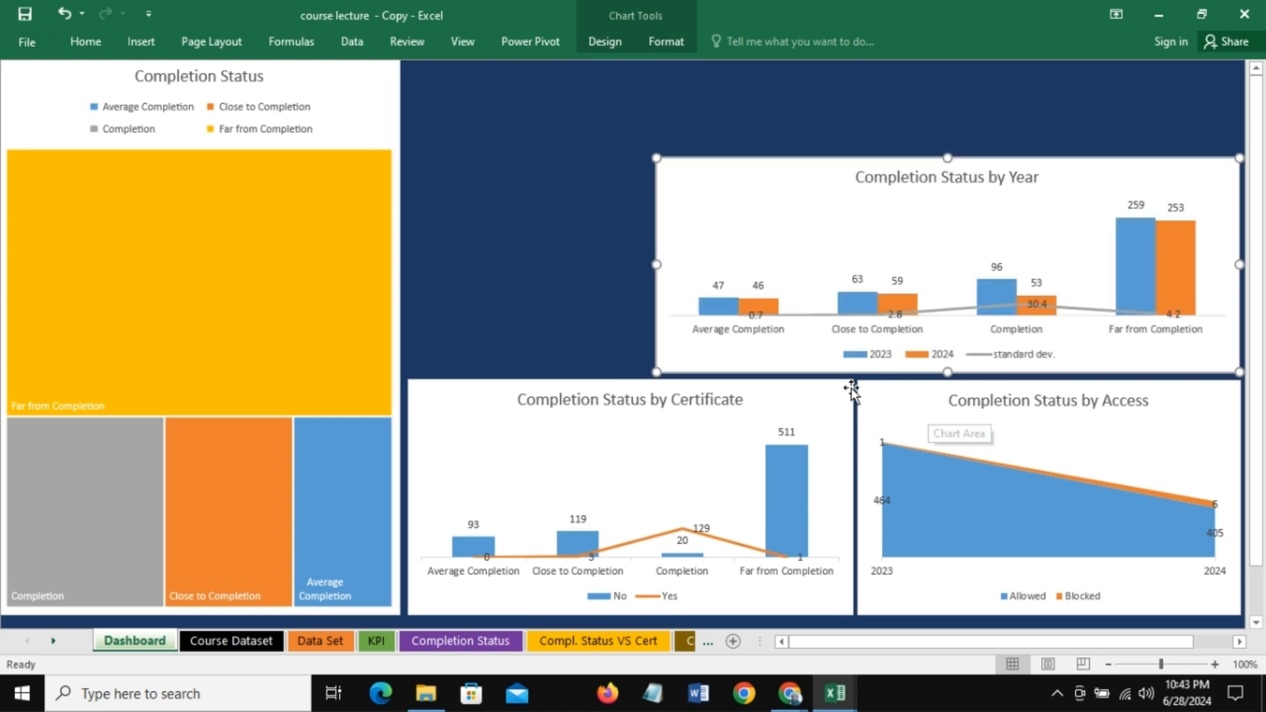
left_click_drag(657, 265, 737, 266)
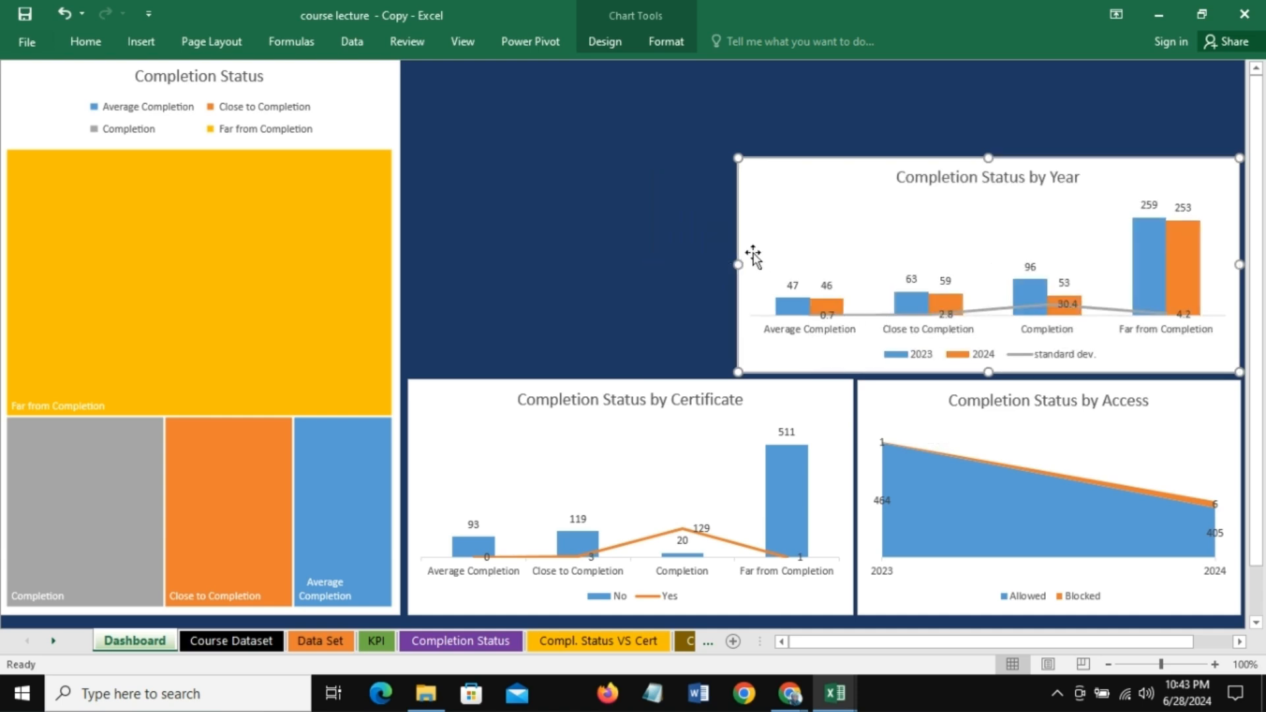
left_click_drag(732, 265, 757, 267)
left_click_drag(998, 159, 996, 137)
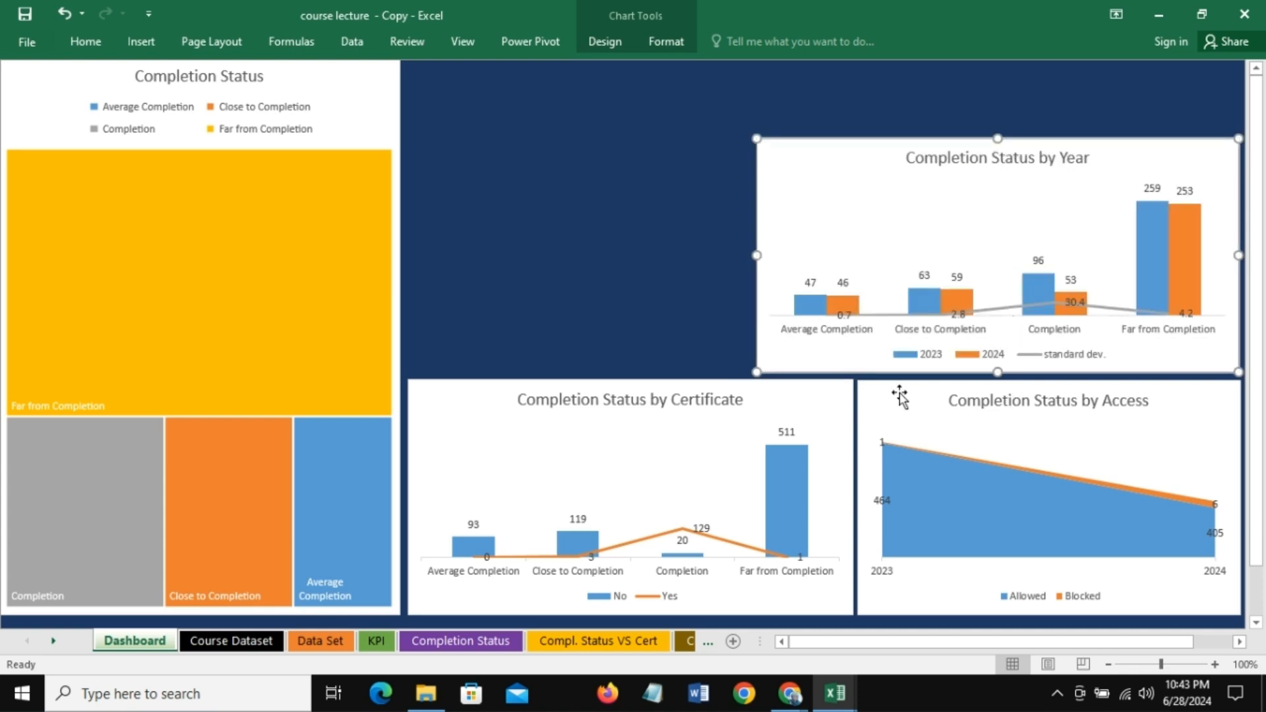
left_click(553, 217)
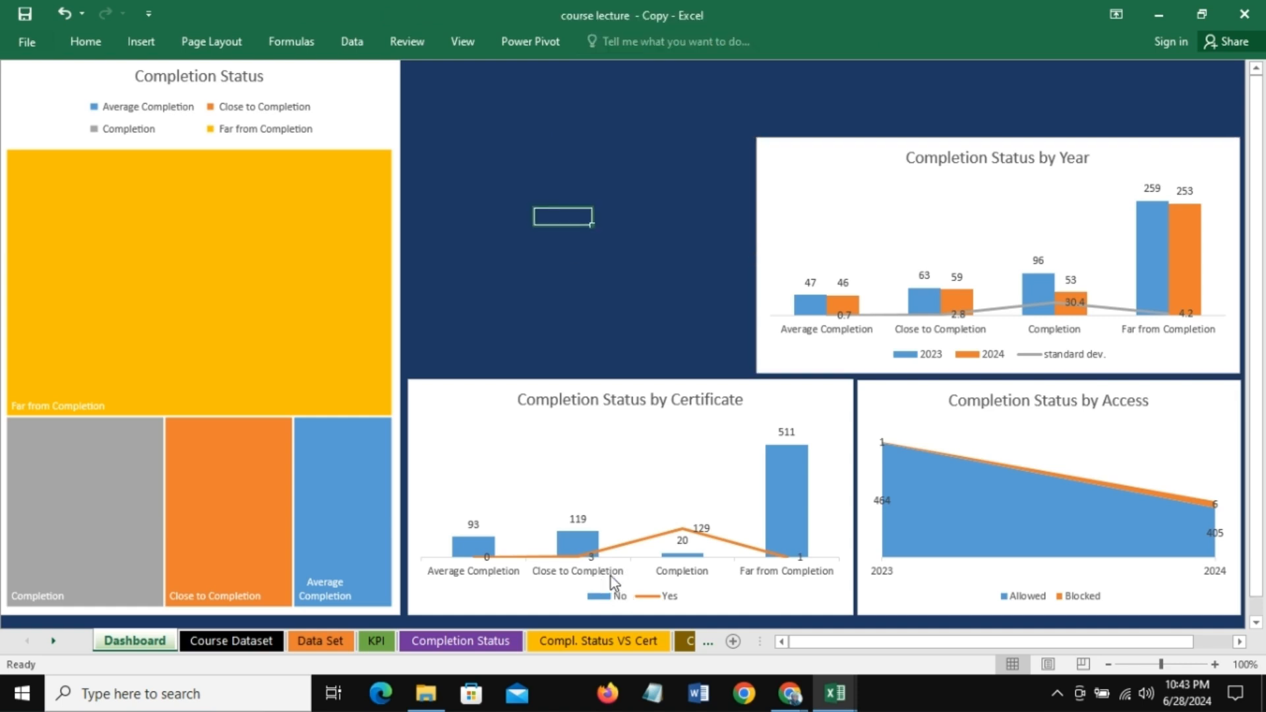
Step: Fill the chart area of the Completion Status treemap with a light green theme color
left_click(35, 82)
mouse_move(83, 191)
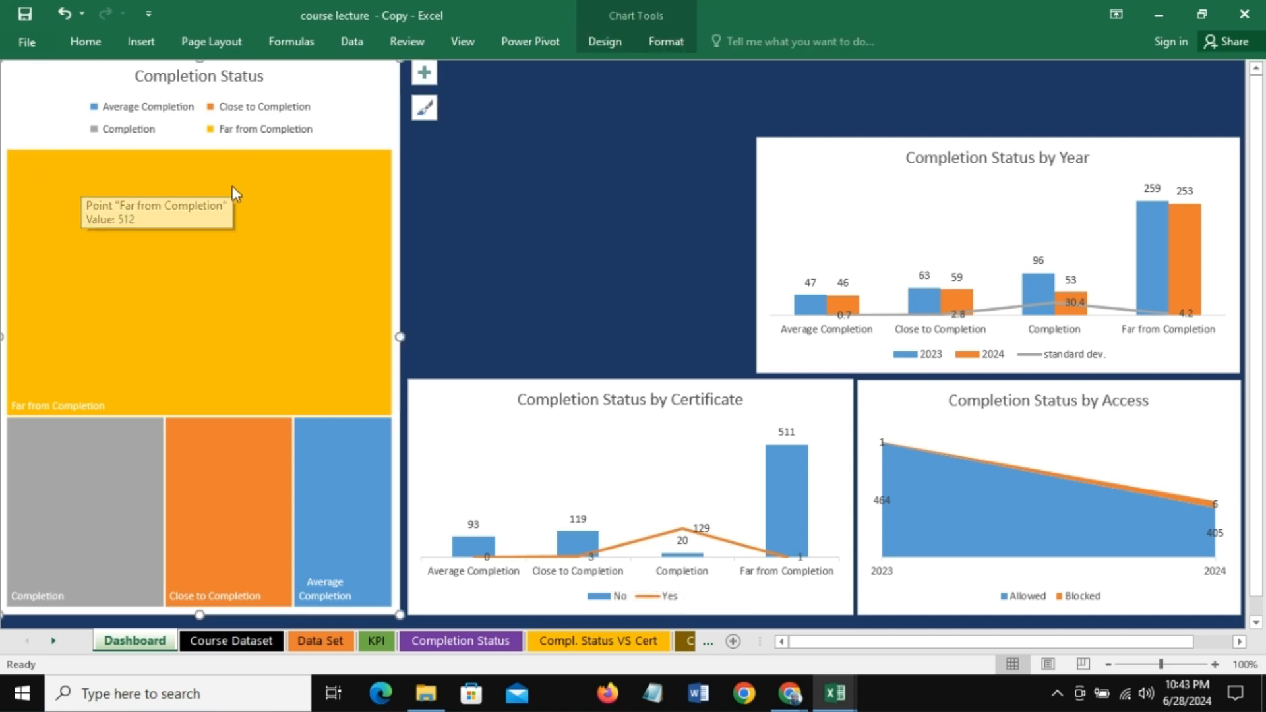
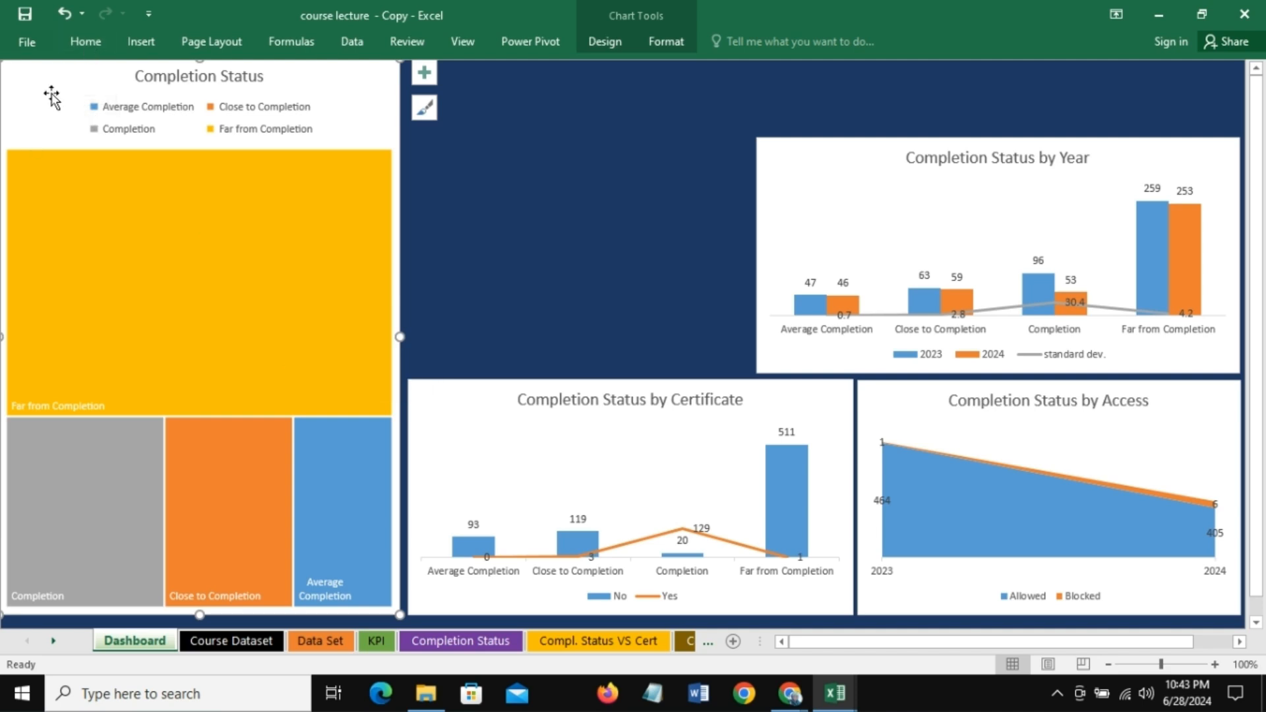
right_click(51, 92)
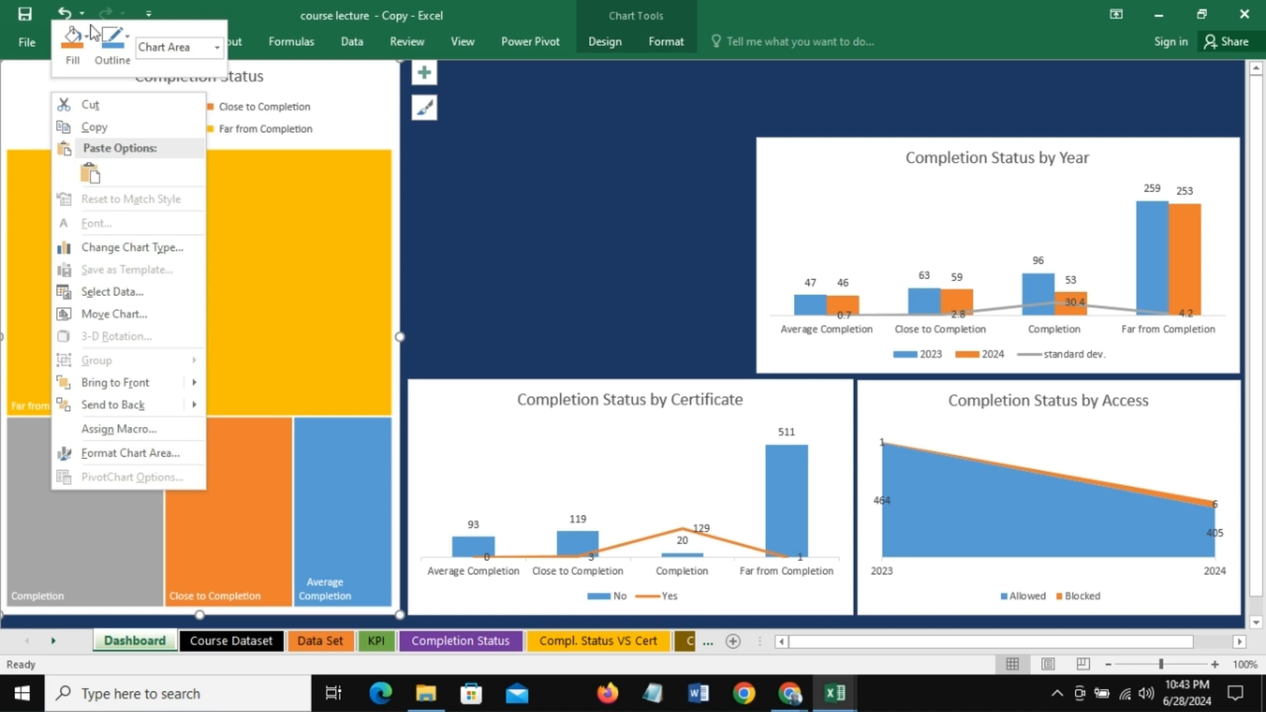
left_click(90, 49)
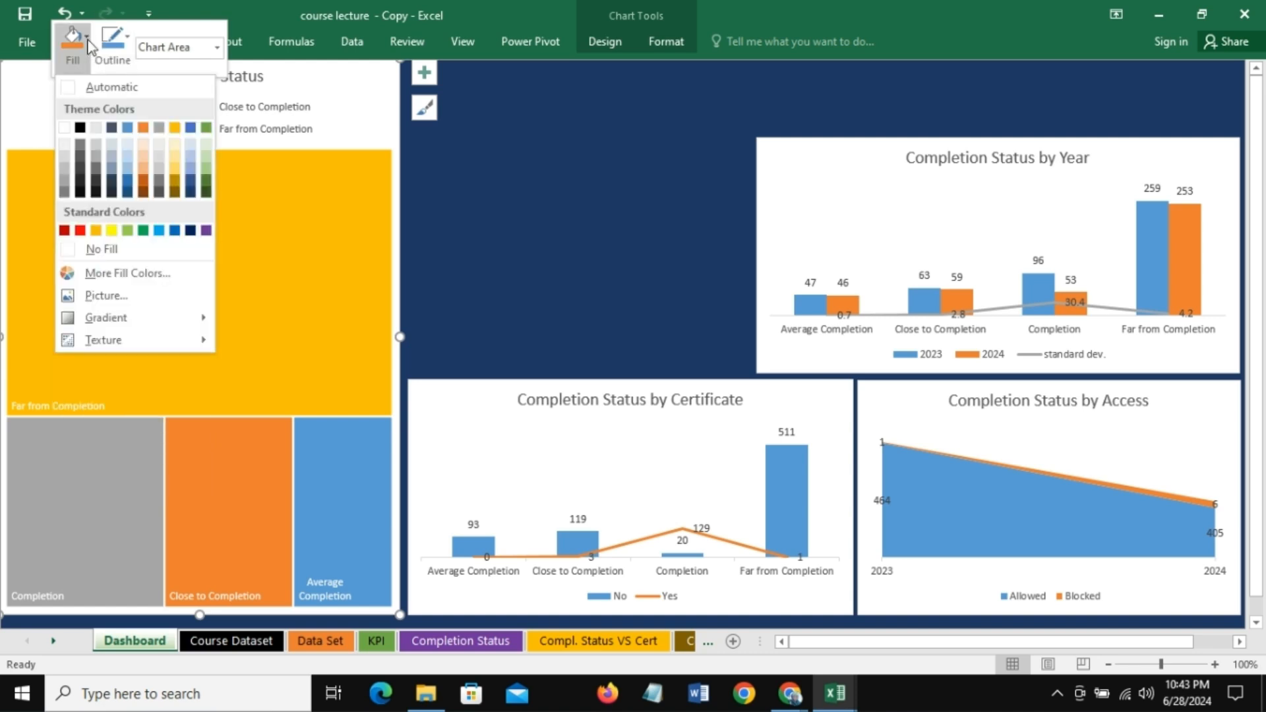
left_click(210, 157)
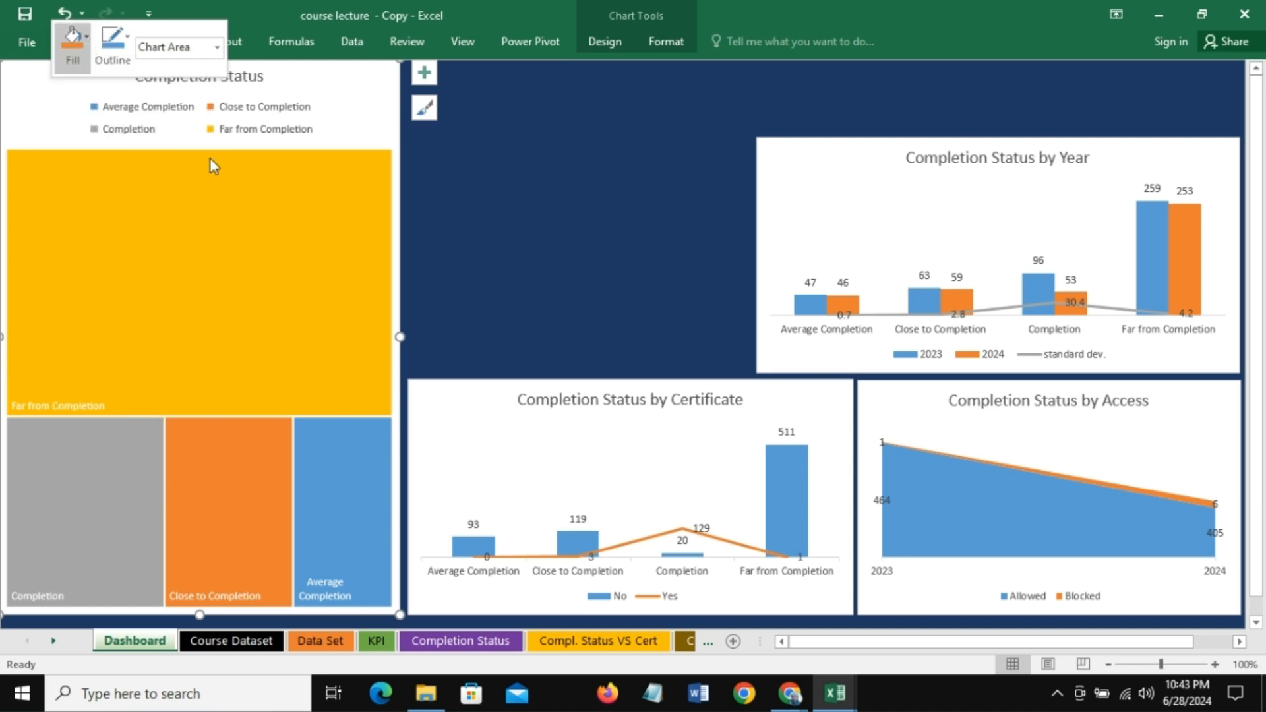
Step: Fill the entire data series of the Completion Status treemap with standard red
left_click(155, 220)
left_click(236, 242)
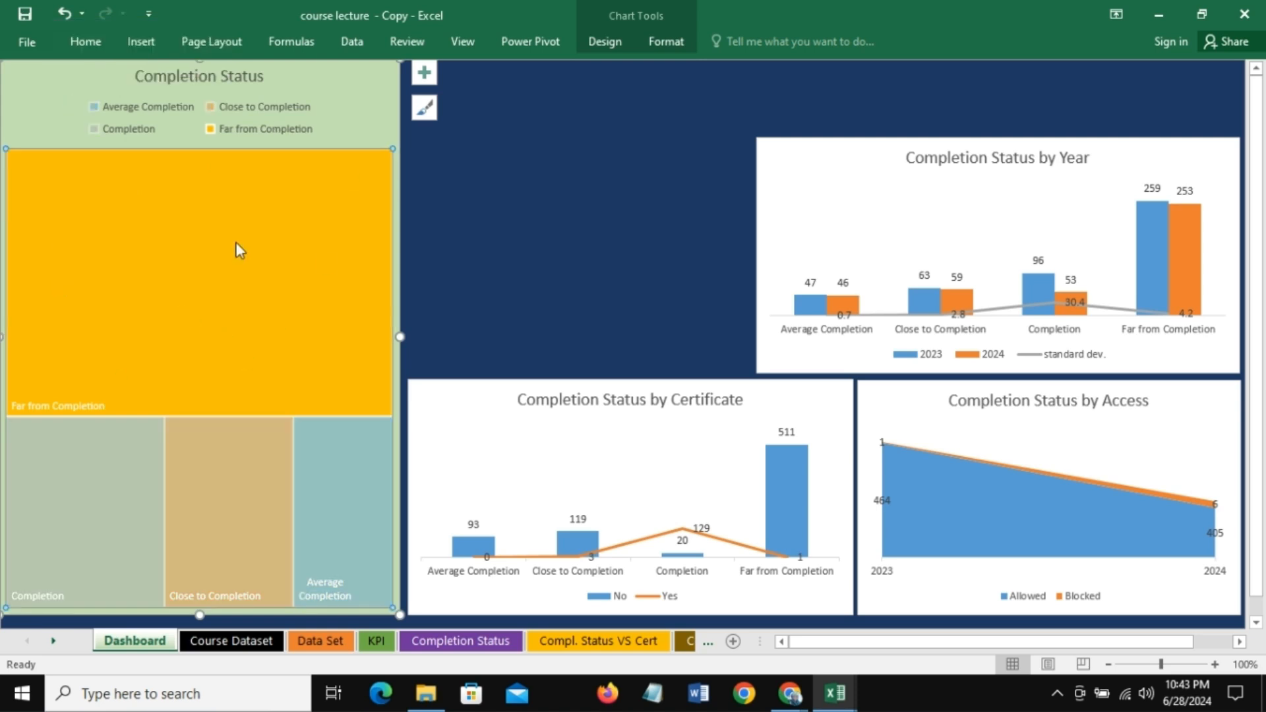
double_click(236, 240)
right_click(236, 240)
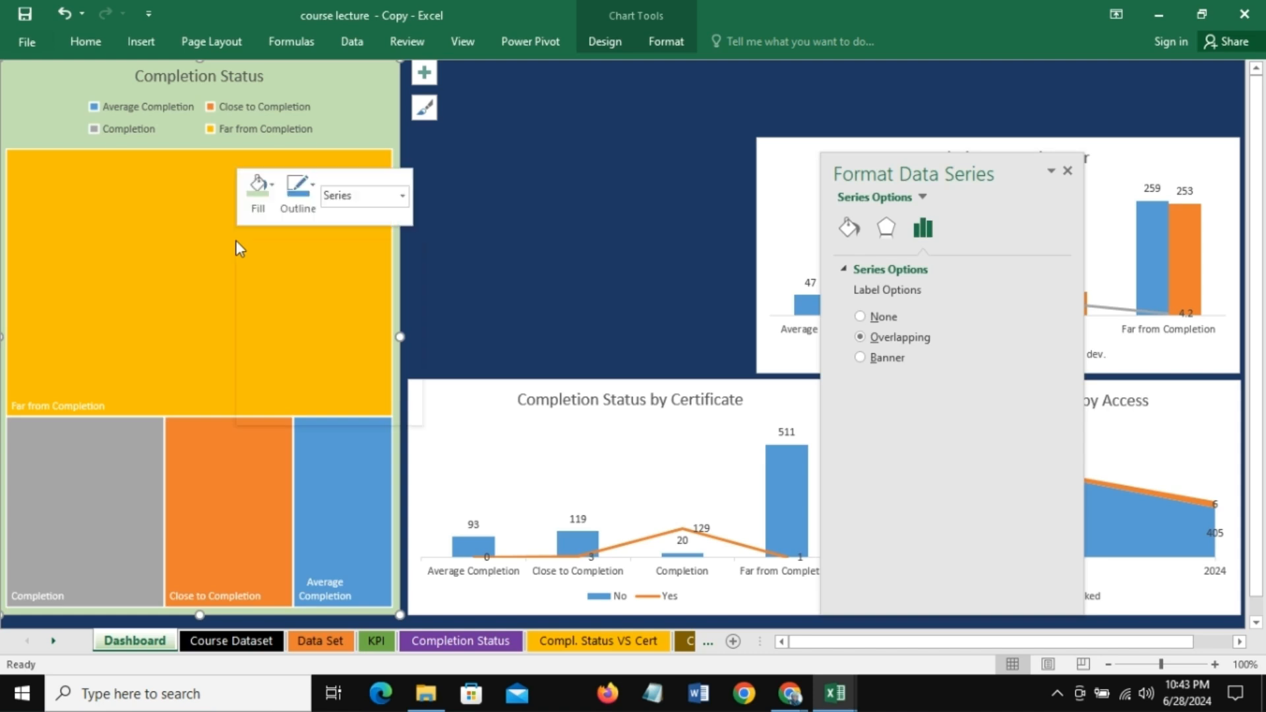
left_click(272, 185)
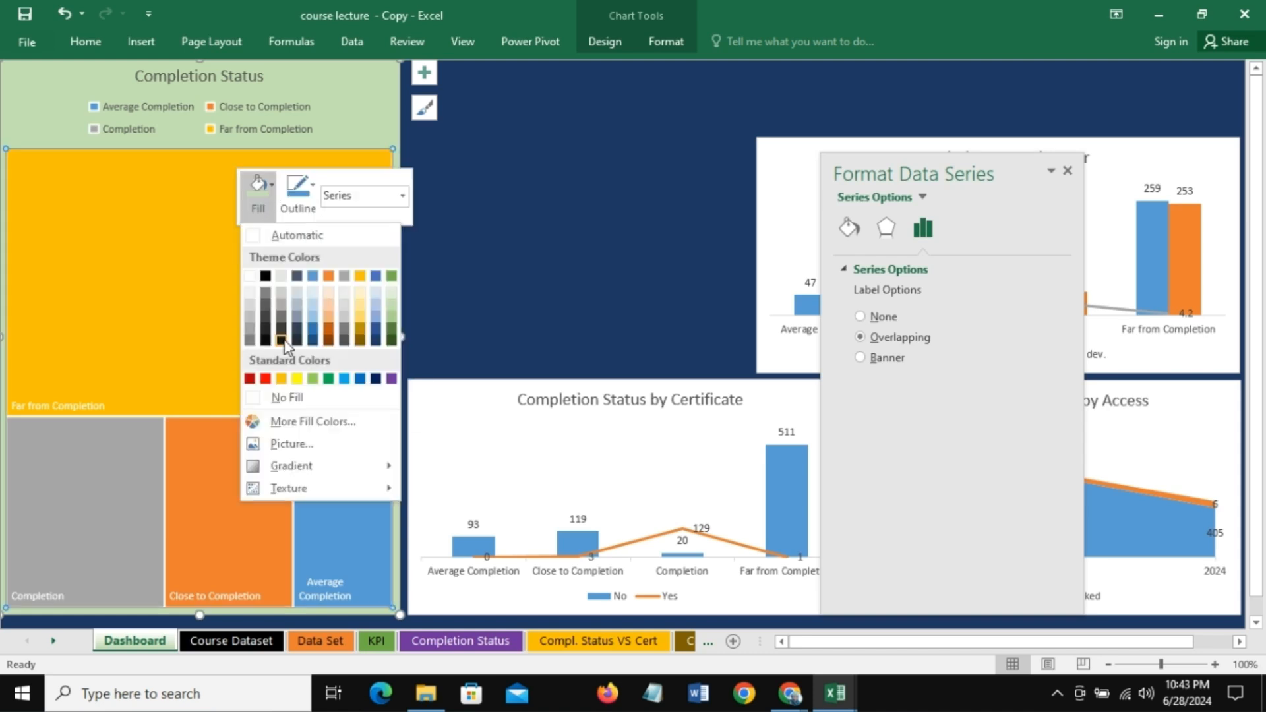
left_click(265, 380)
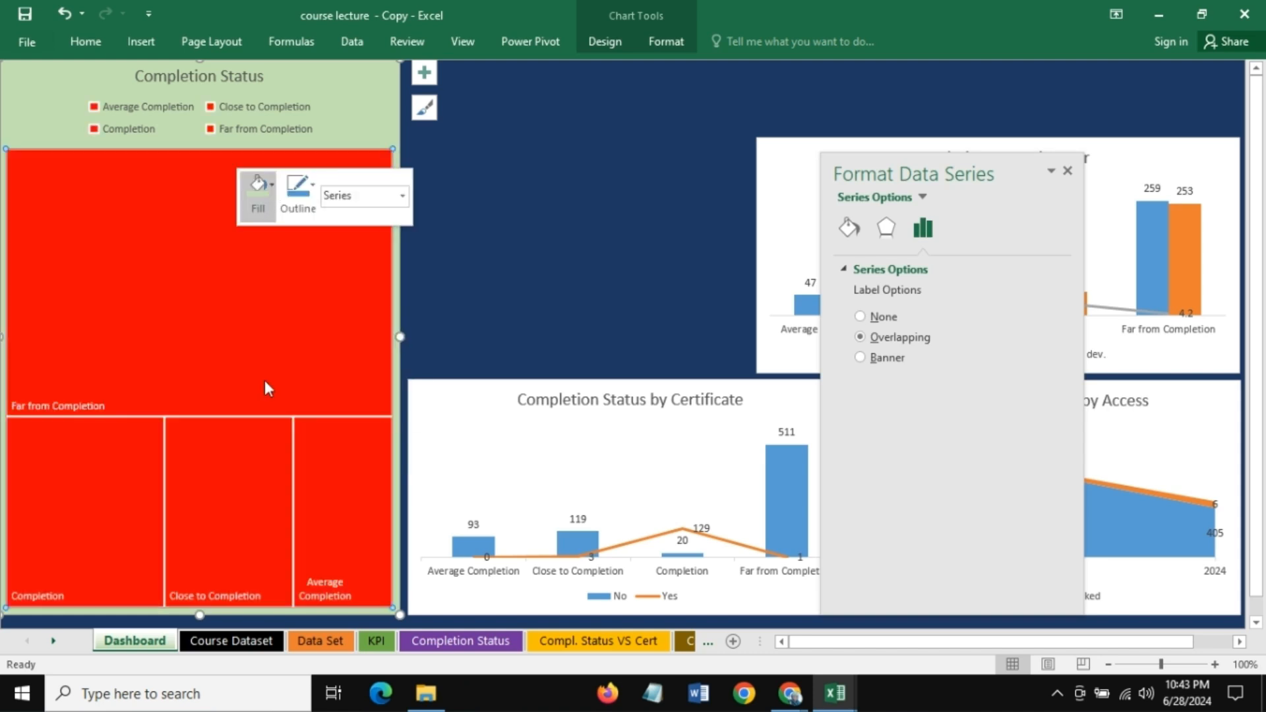
Step: Fill only the Completion block of the Completion Status treemap with standard green
left_click(192, 257)
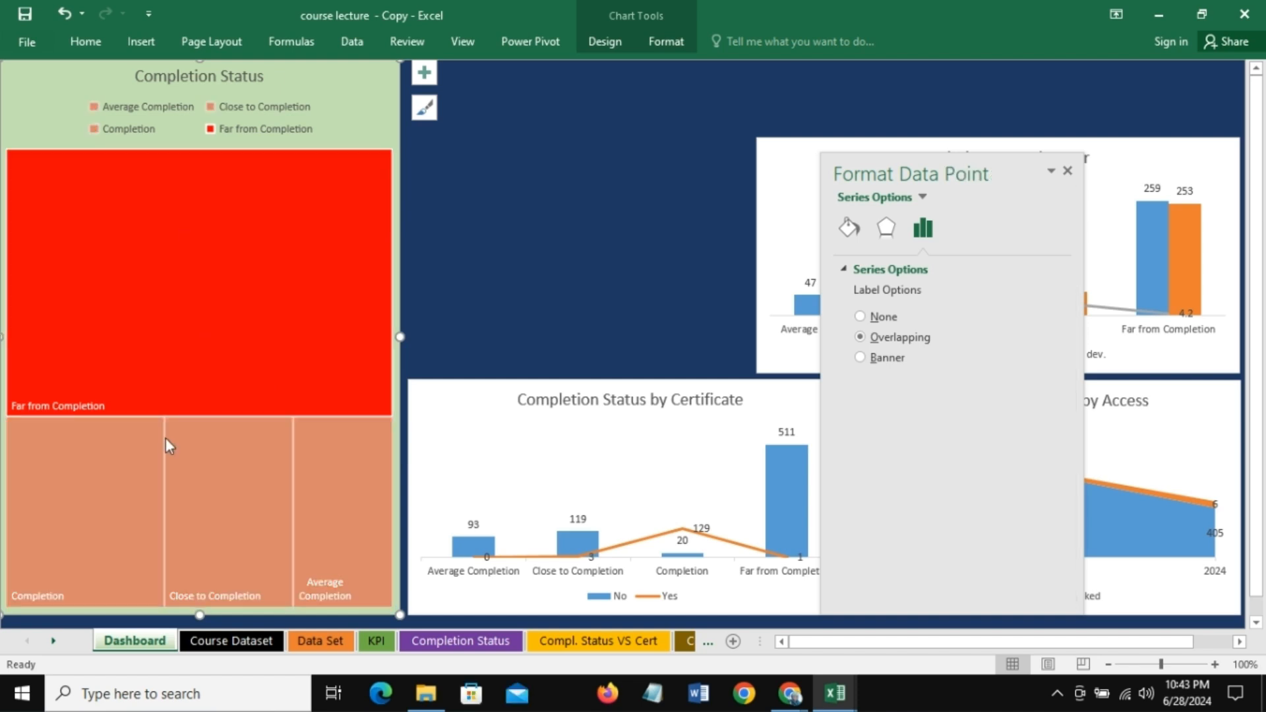
left_click(34, 528)
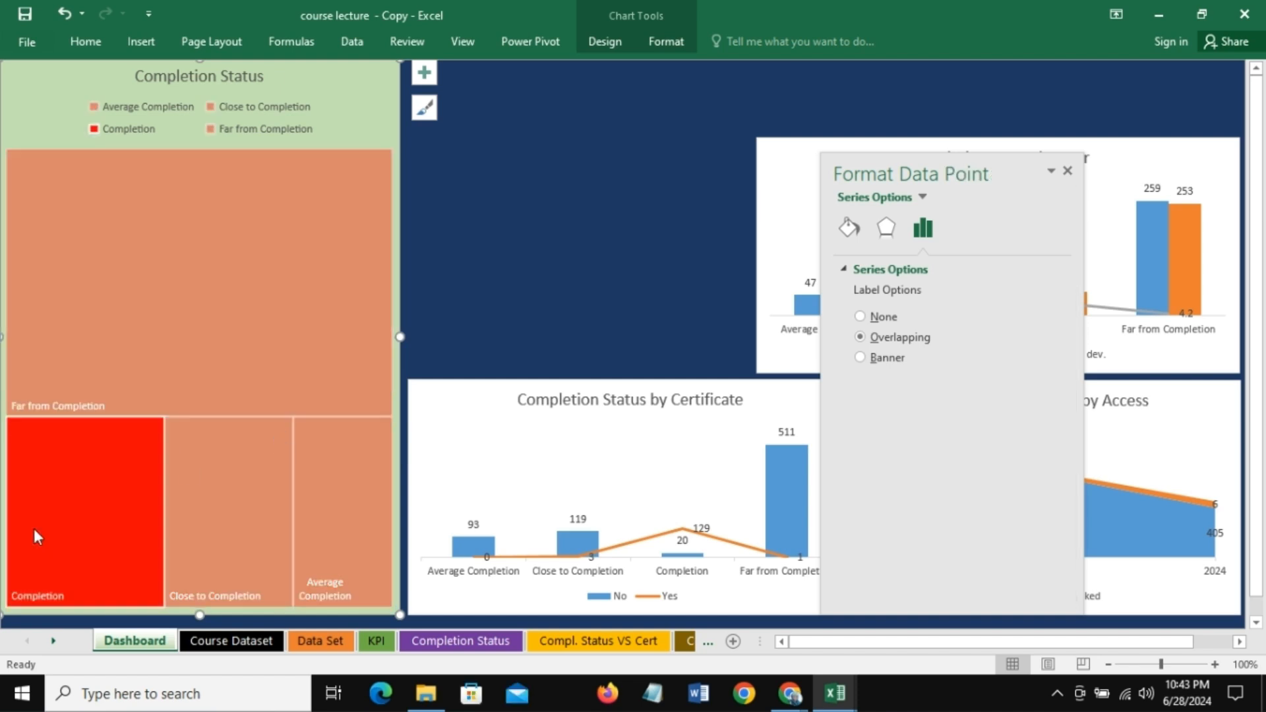
right_click(54, 501)
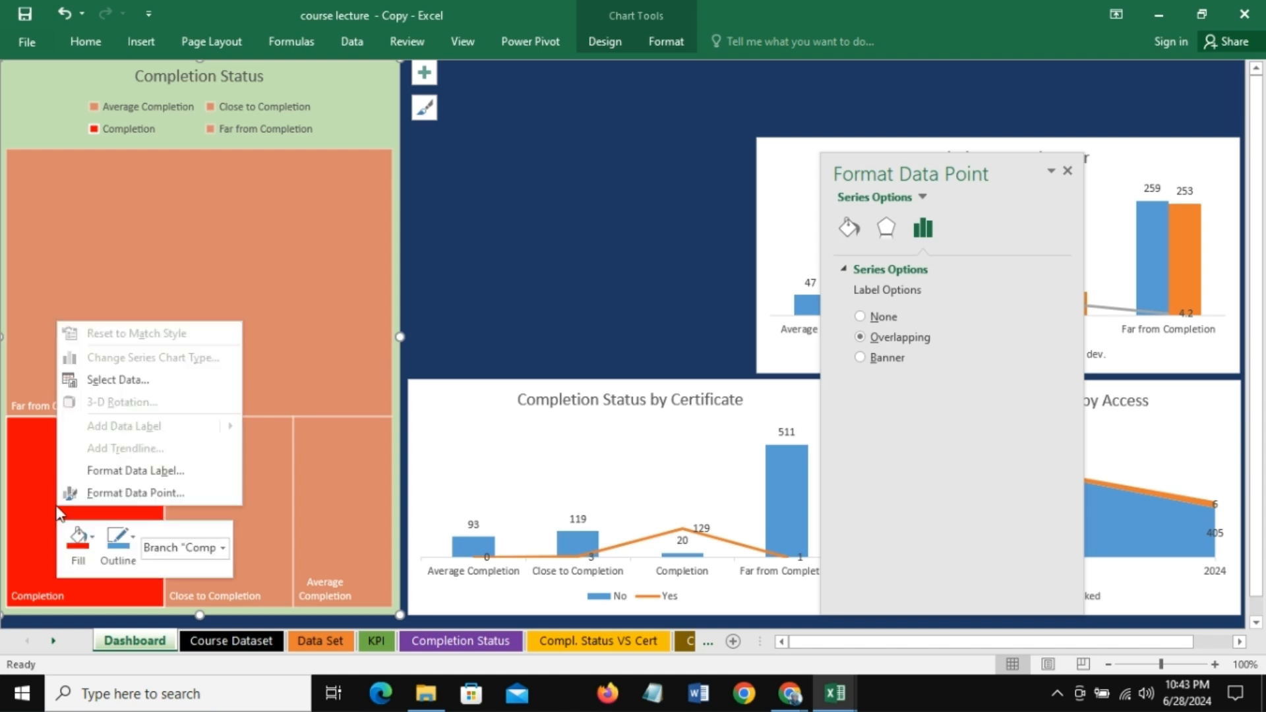
left_click(91, 537)
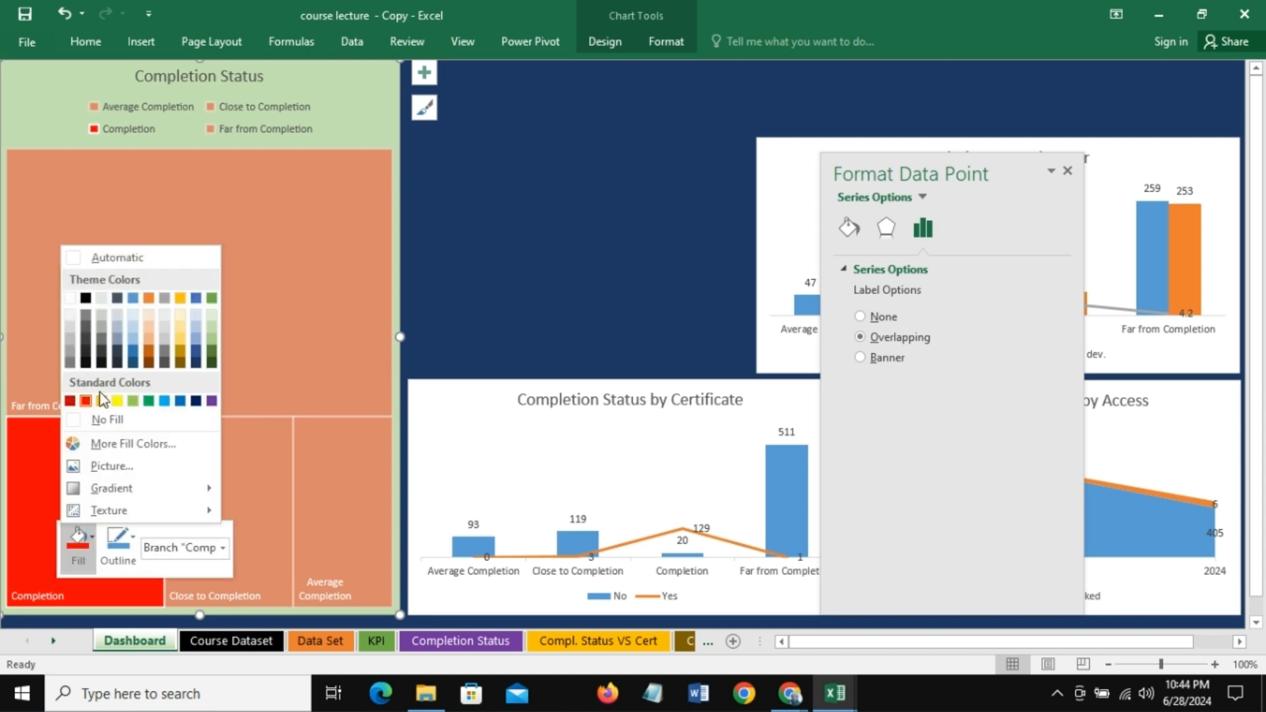
left_click(149, 401)
Step: Fill only the Close to Completion block of the treemap with standard orange
left_click(243, 496)
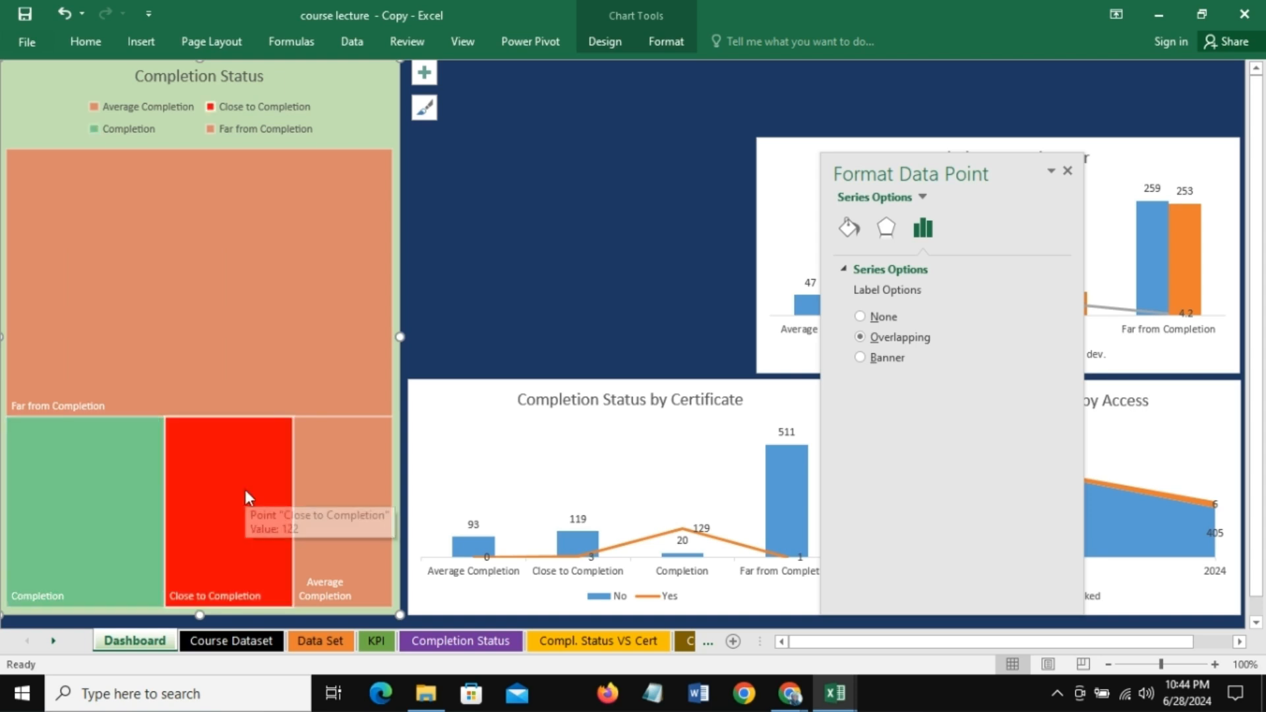
right_click(238, 466)
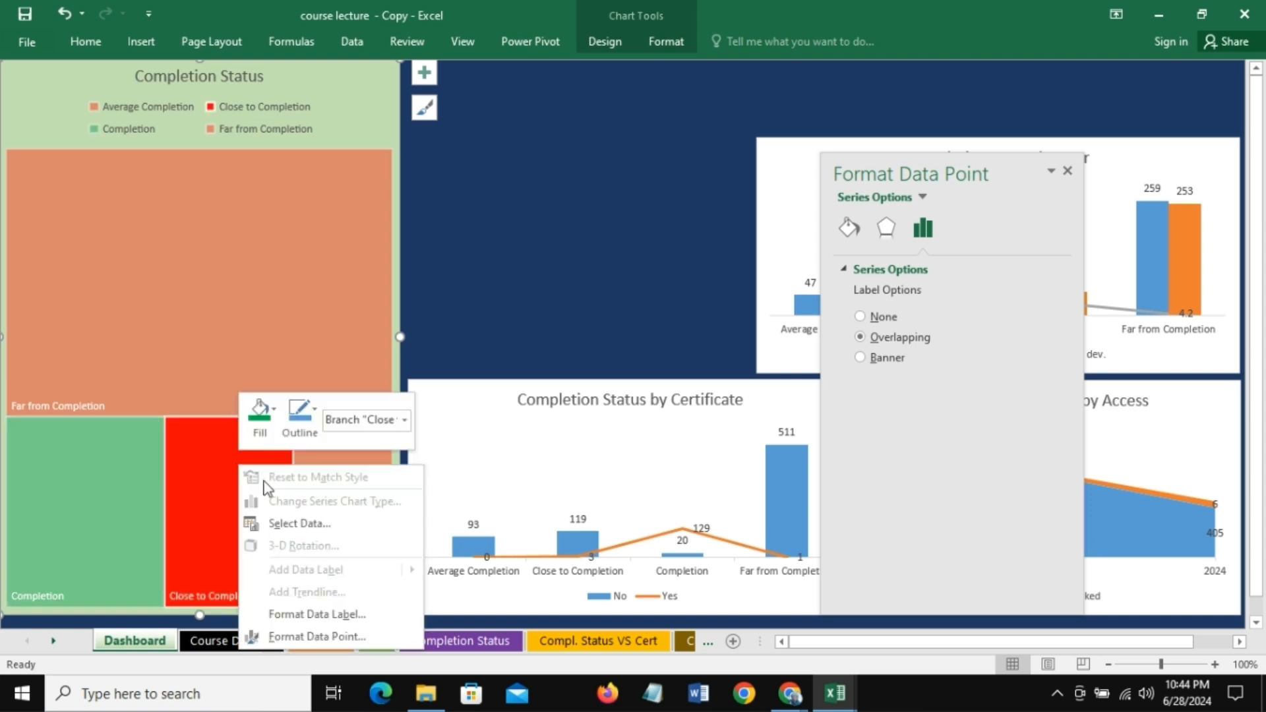
left_click(275, 410)
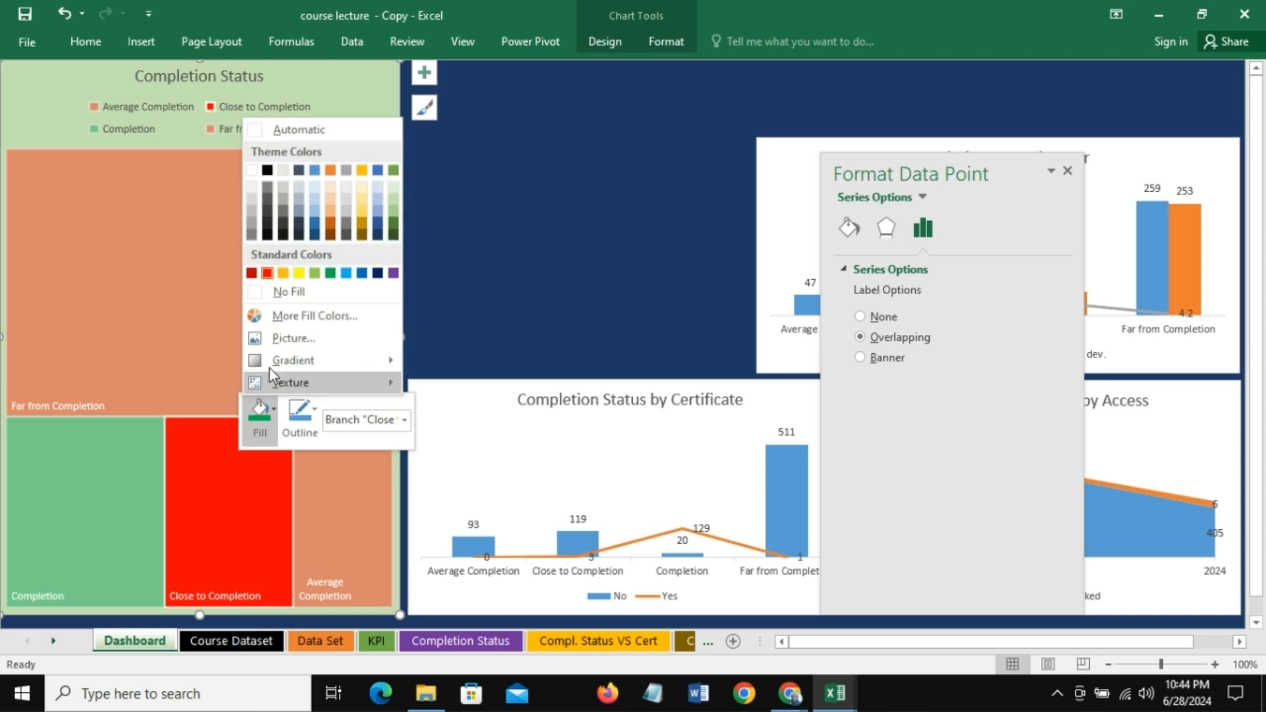
left_click(283, 273)
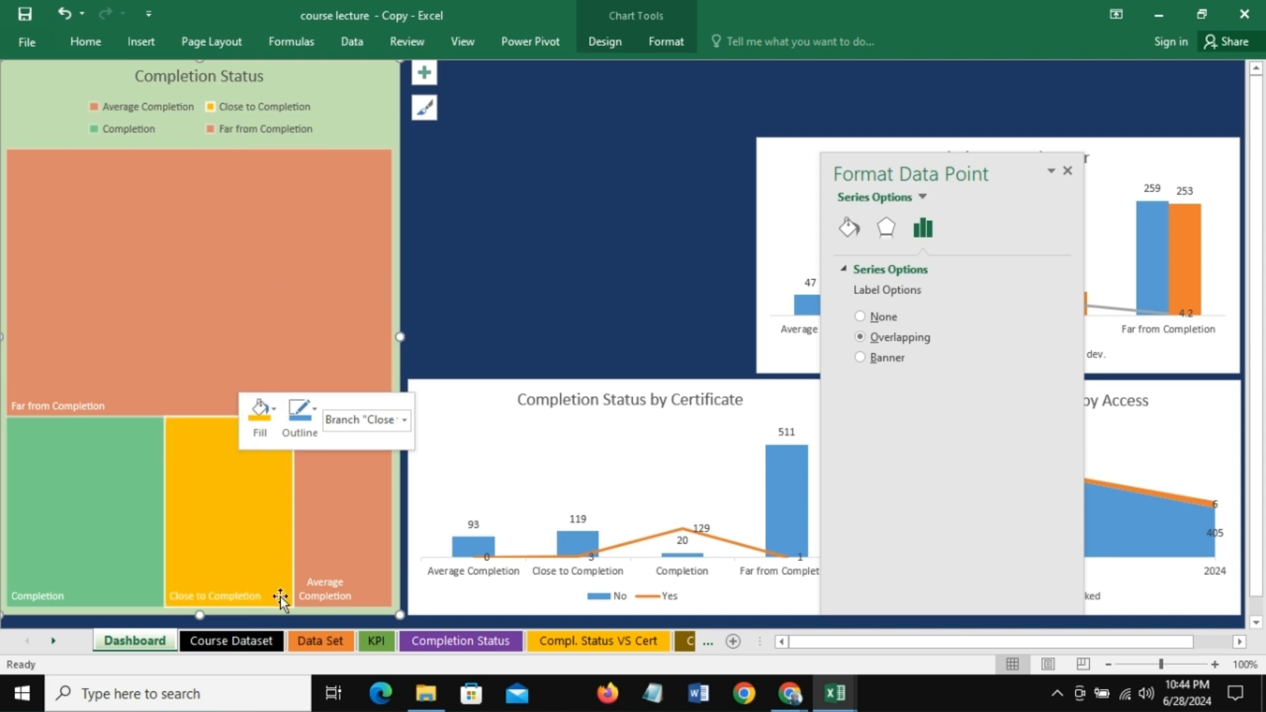
Step: Fill only the Average Completion block of the treemap with standard light blue and deselect the chart
left_click(342, 521)
right_click(348, 496)
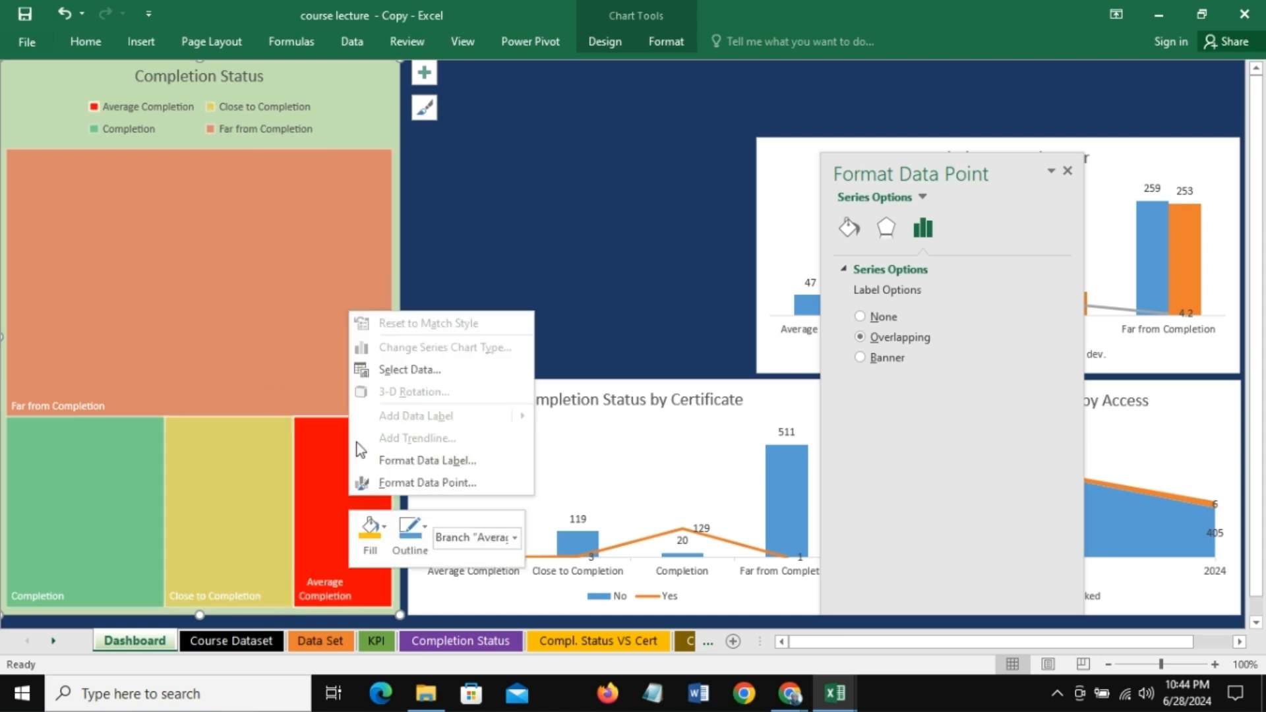
left_click(385, 527)
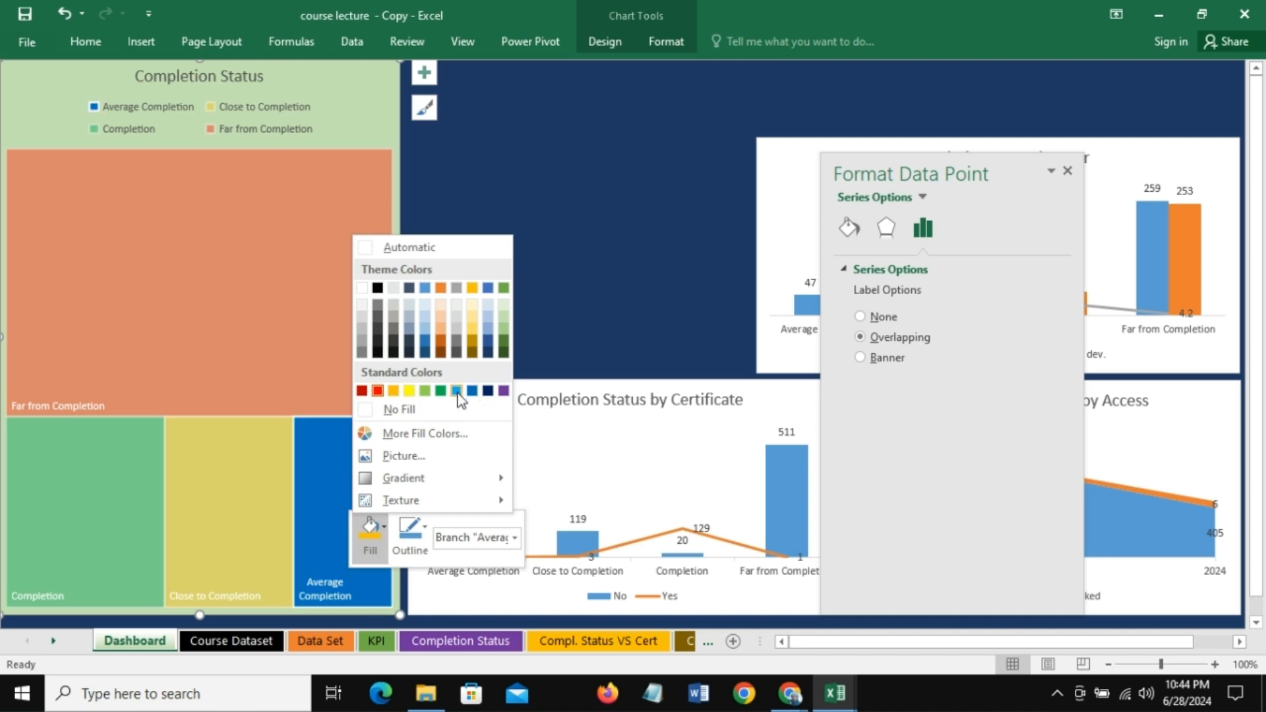
left_click(456, 390)
left_click(469, 326)
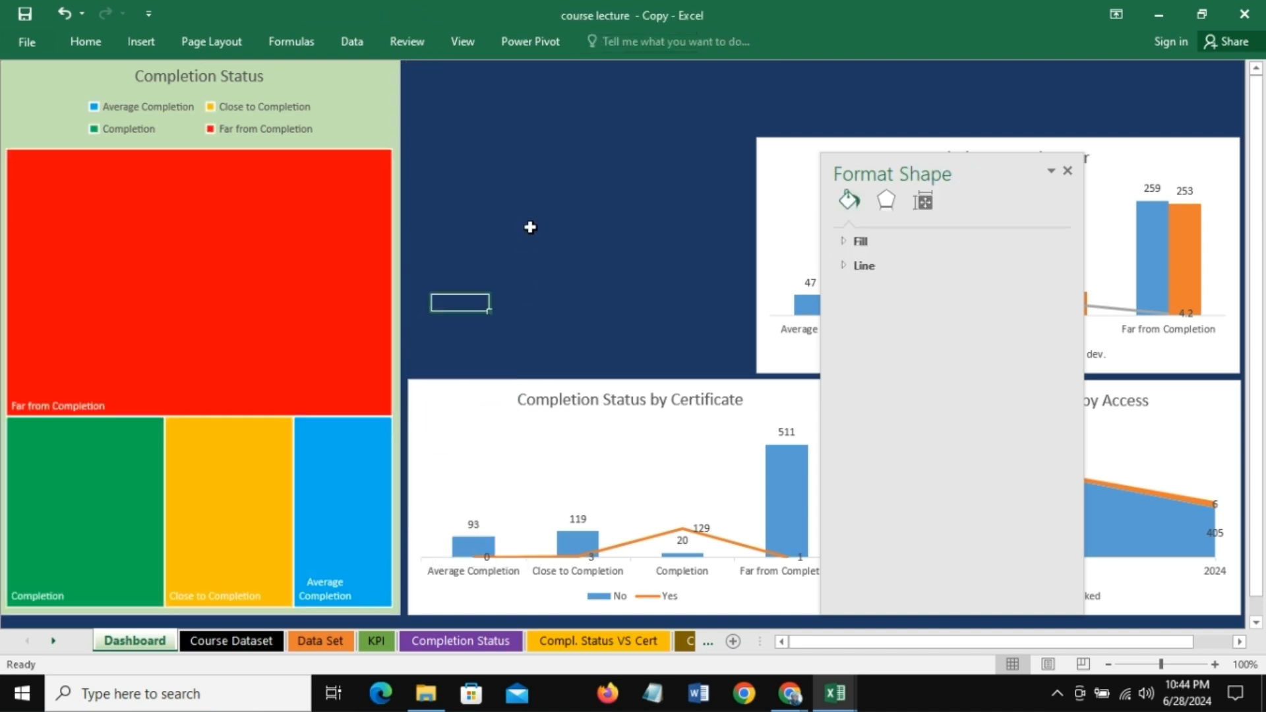
left_click(529, 231)
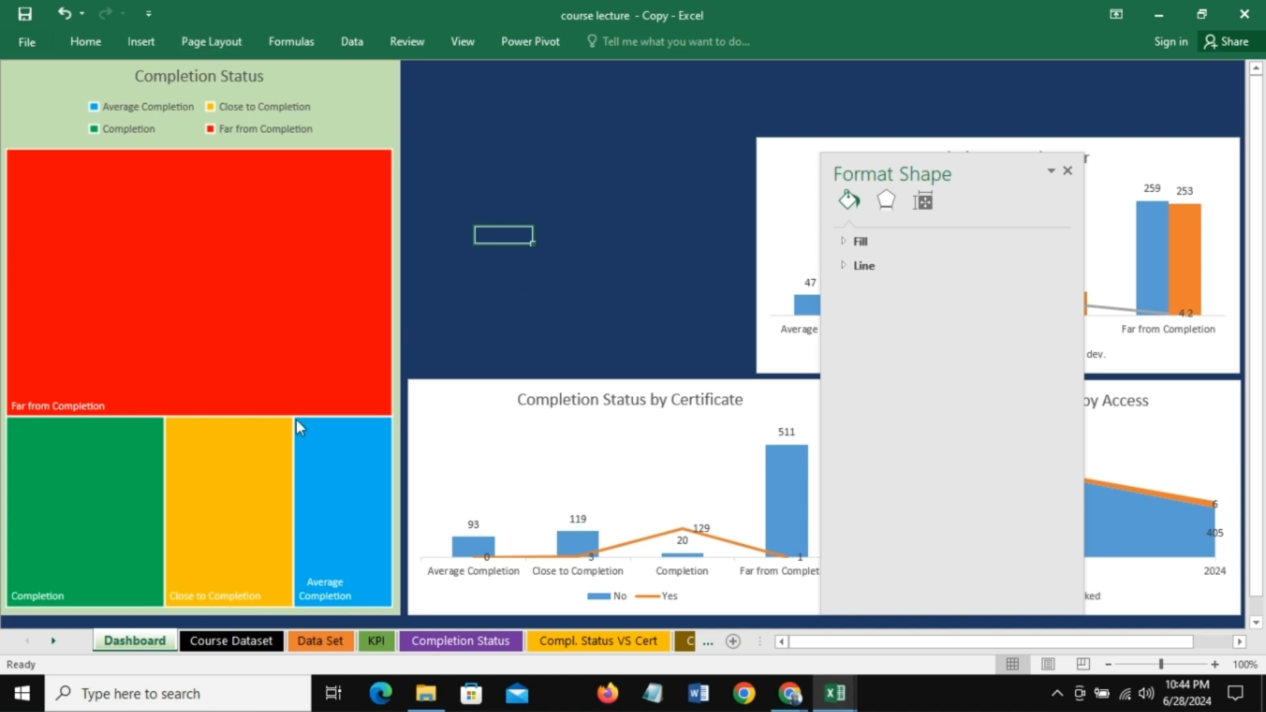
Step: Remove the outline from the Far from Completion block of the Completion Status treemap
left_click(217, 364)
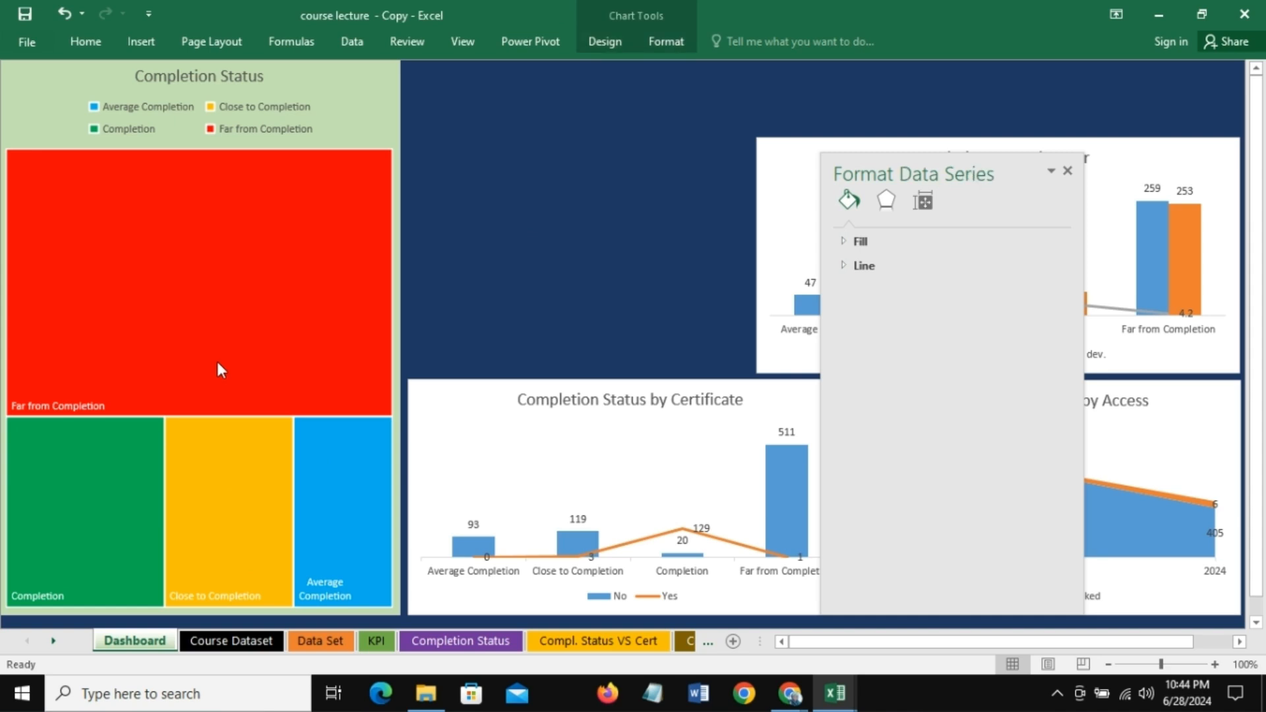
left_click(218, 363)
left_click(218, 362)
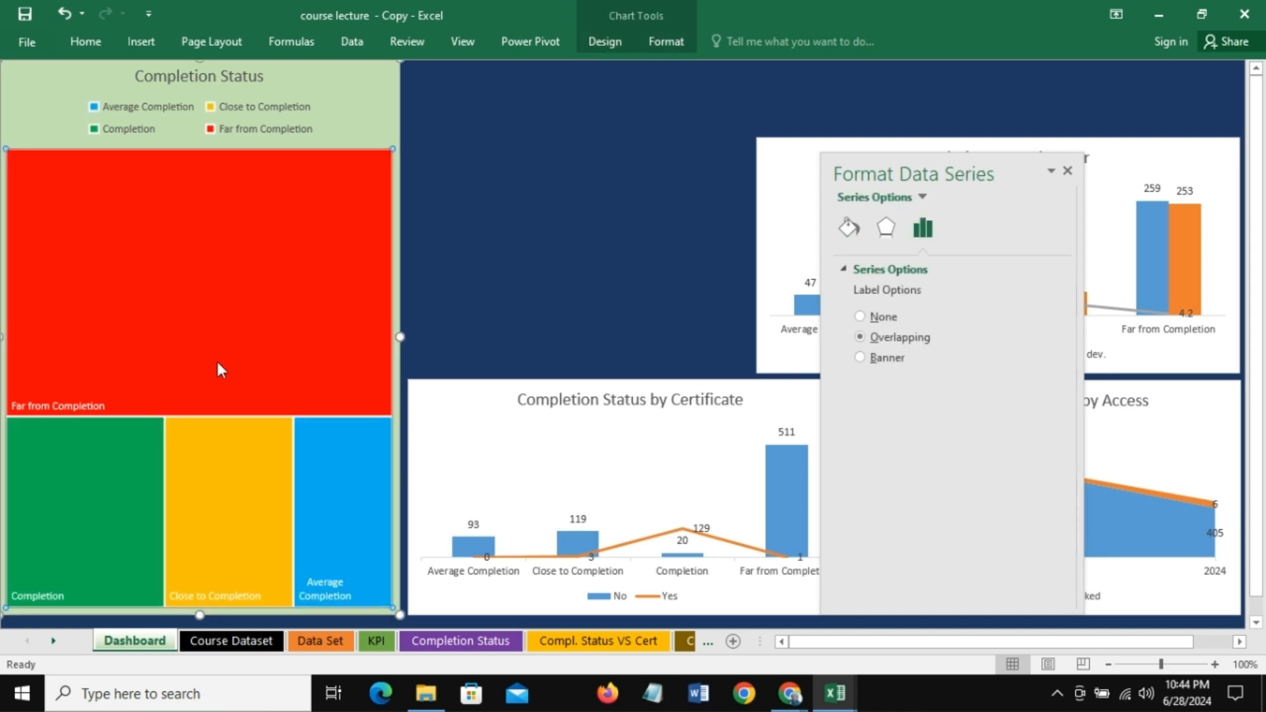
left_click(217, 363)
right_click(216, 361)
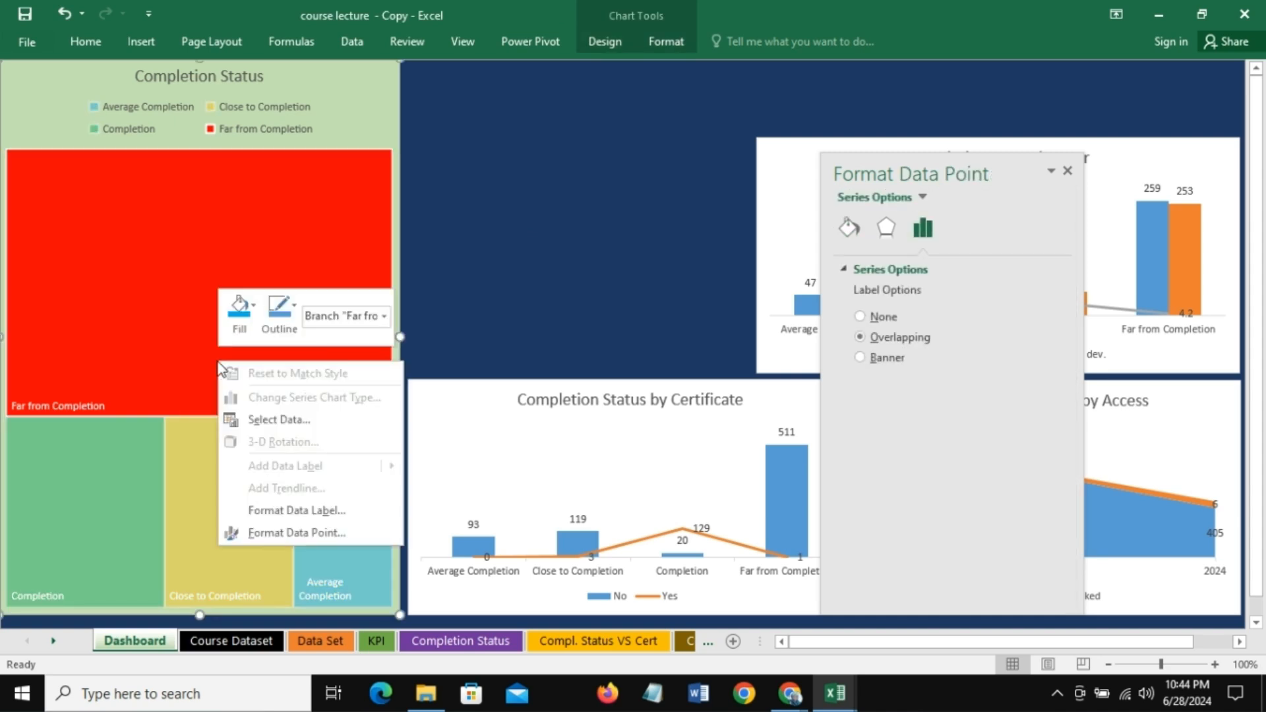
left_click(293, 307)
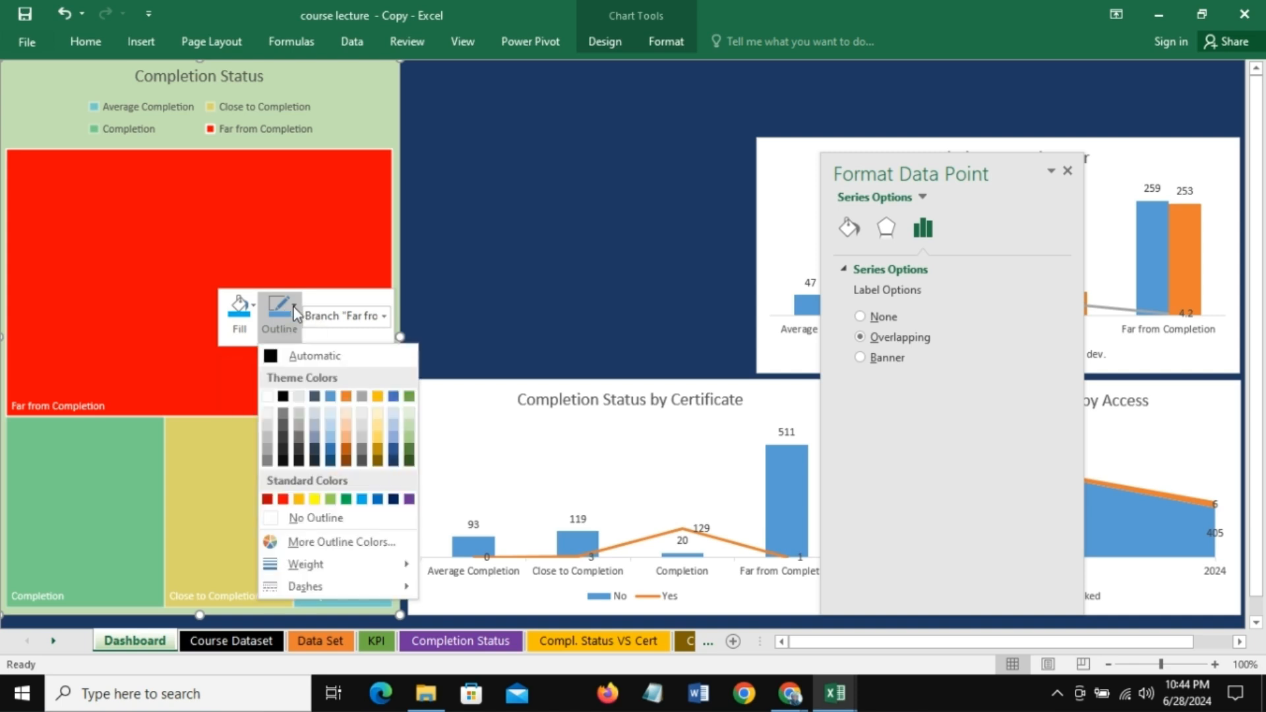
left_click(297, 520)
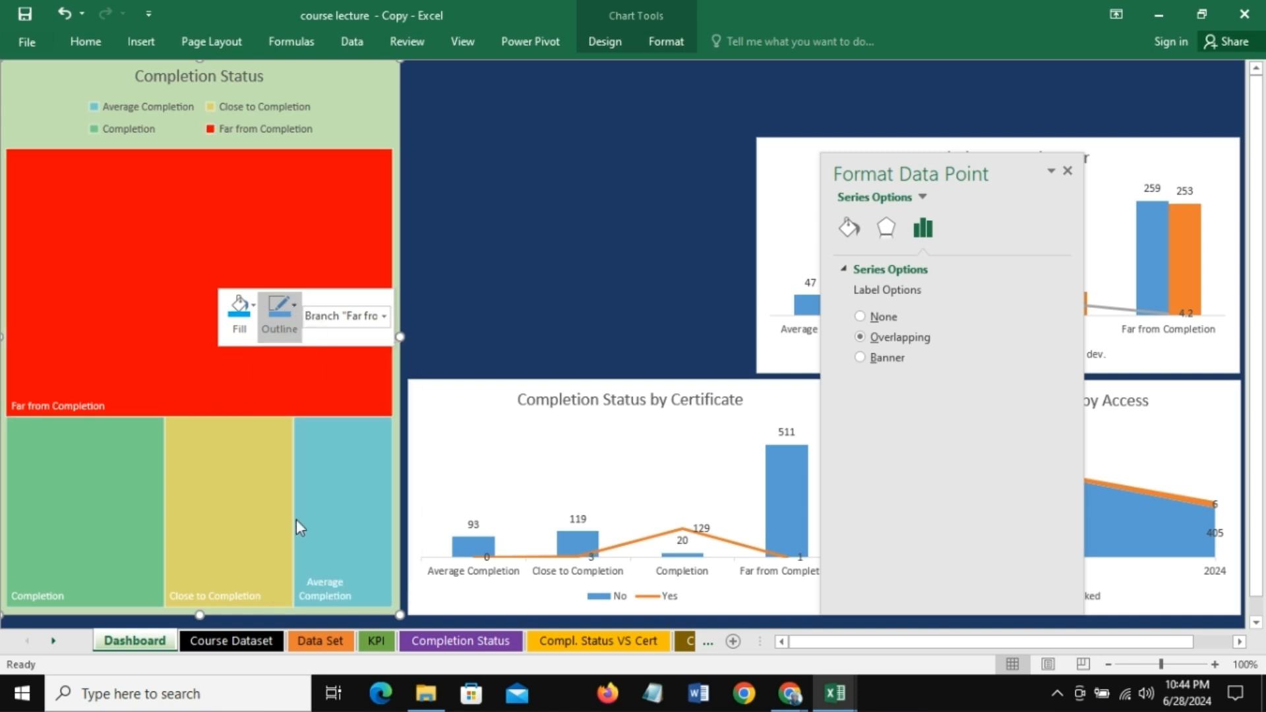
Step: Remove the outline from the Close to Completion block of the Completion Status treemap
left_click(231, 515)
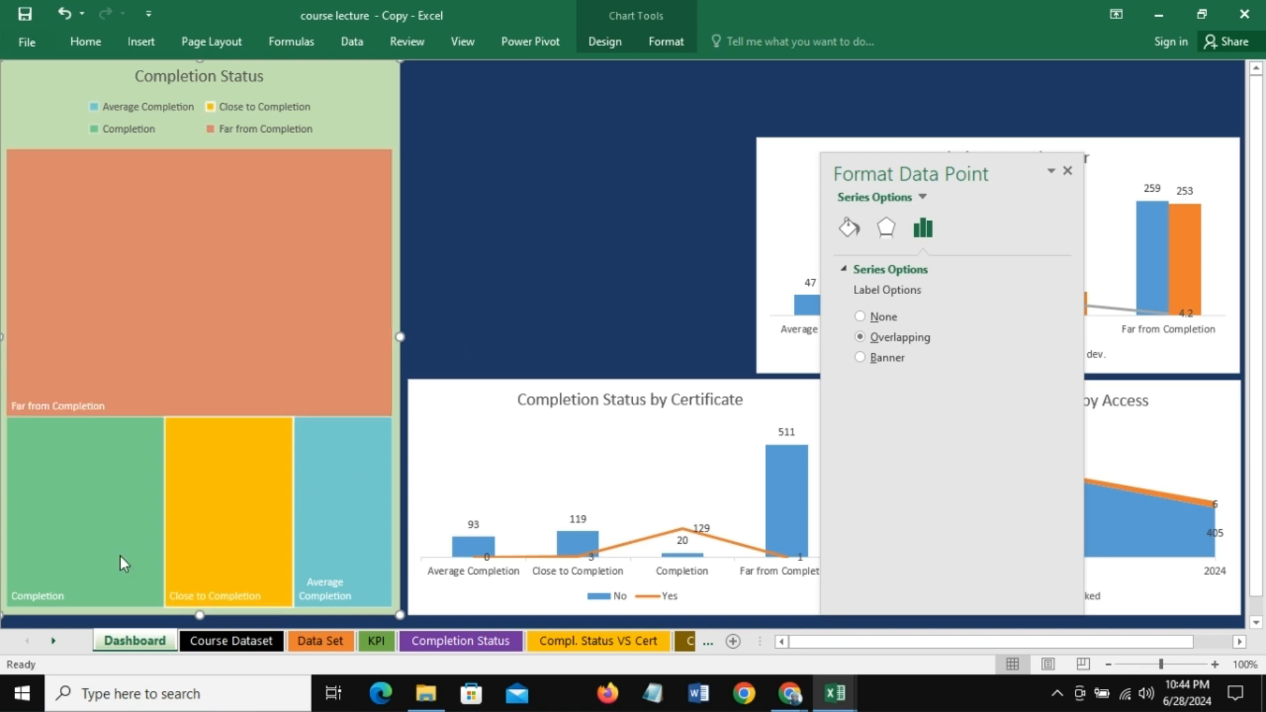
right_click(199, 523)
left_click(280, 560)
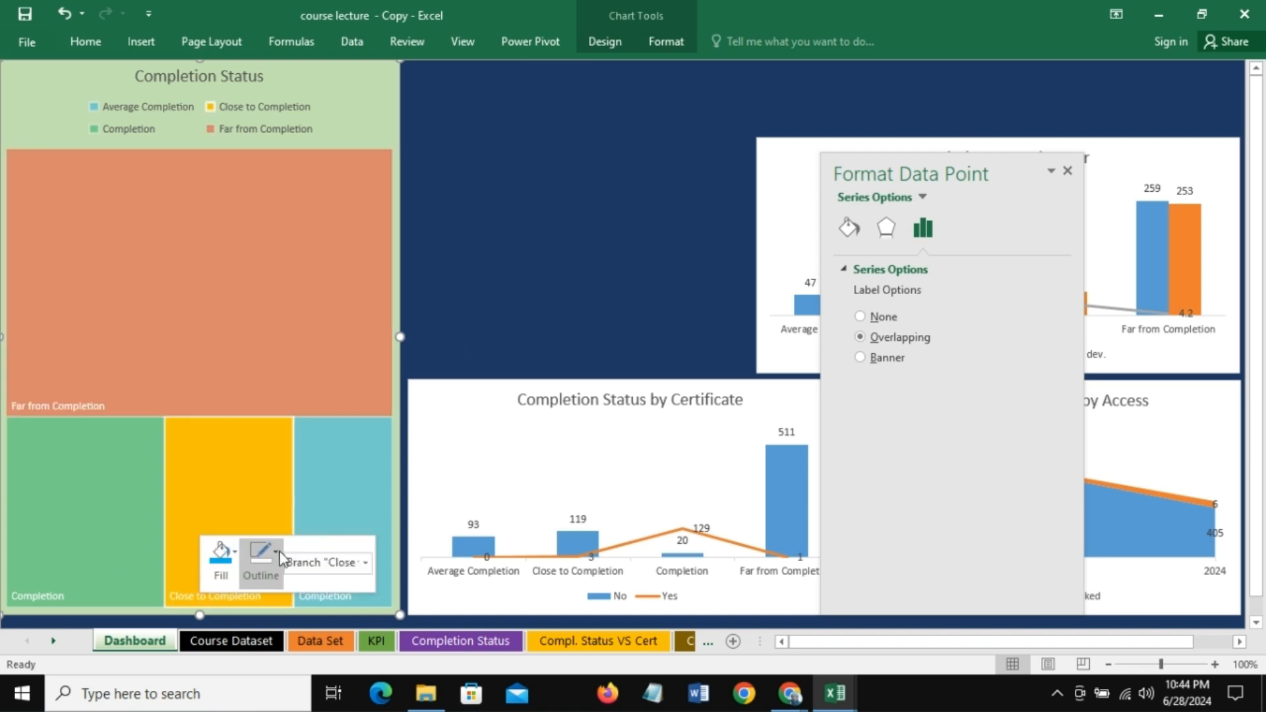
left_click(280, 560)
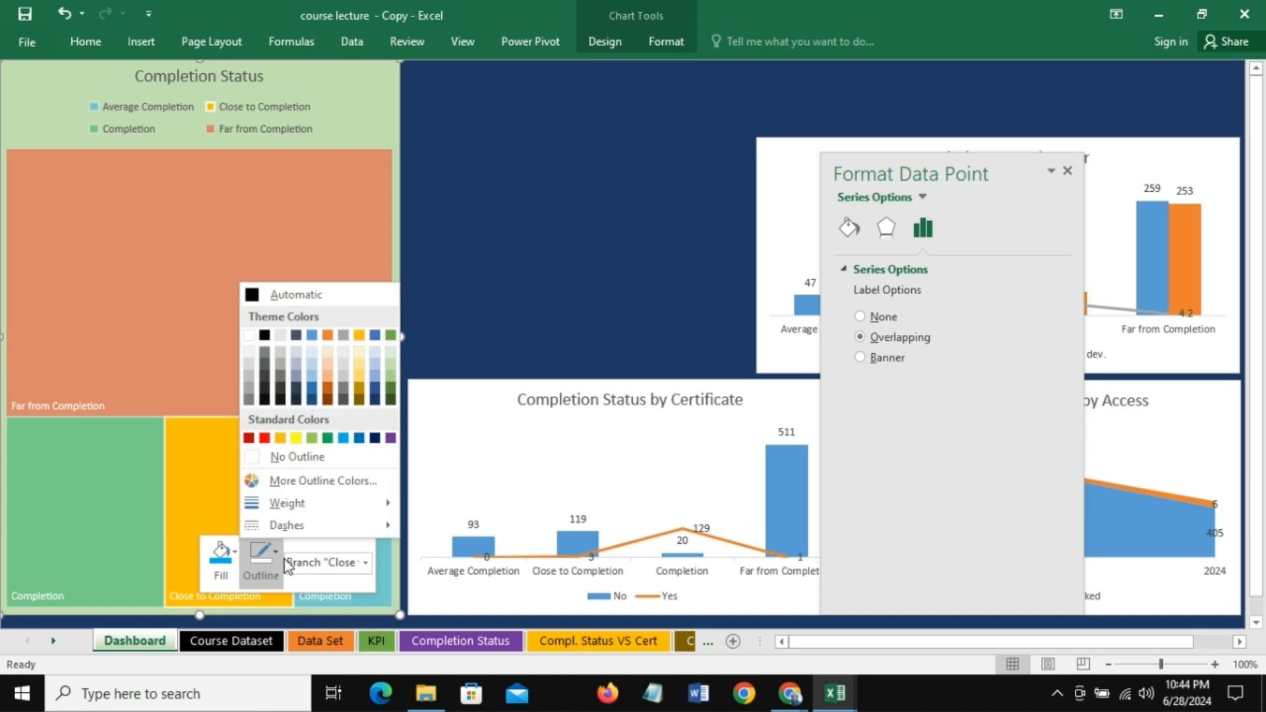
left_click(290, 456)
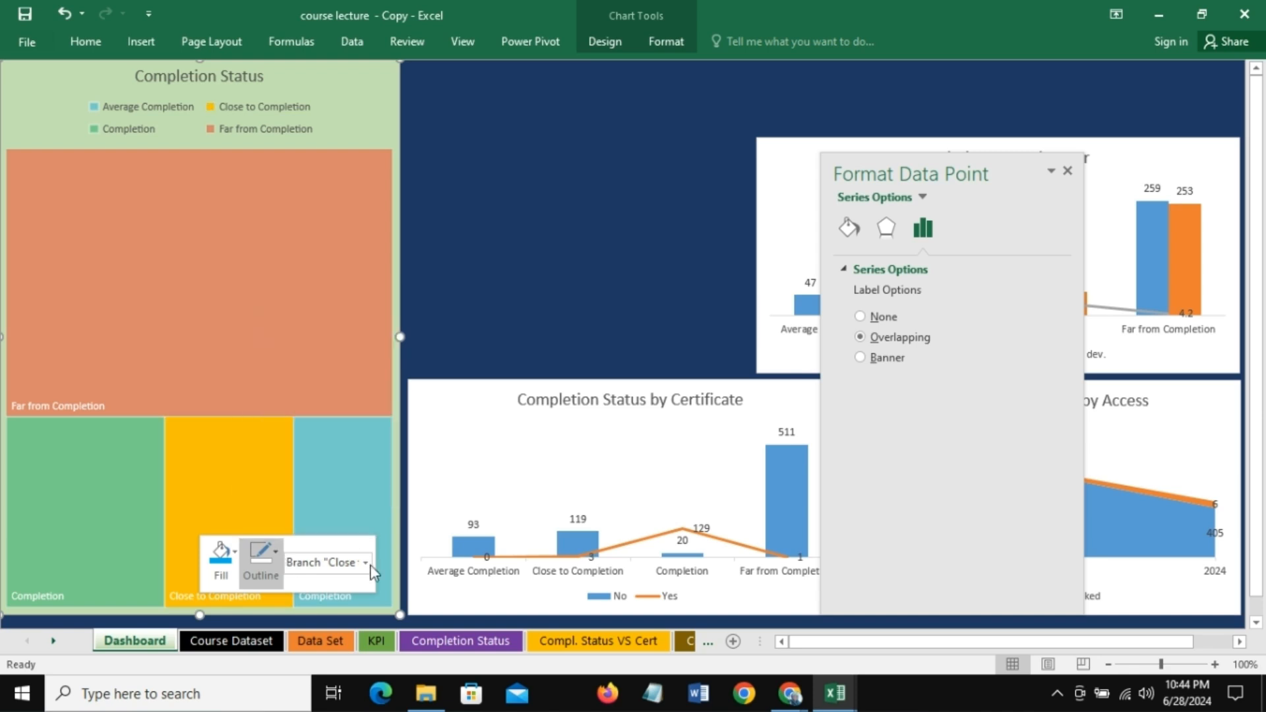
left_click(467, 463)
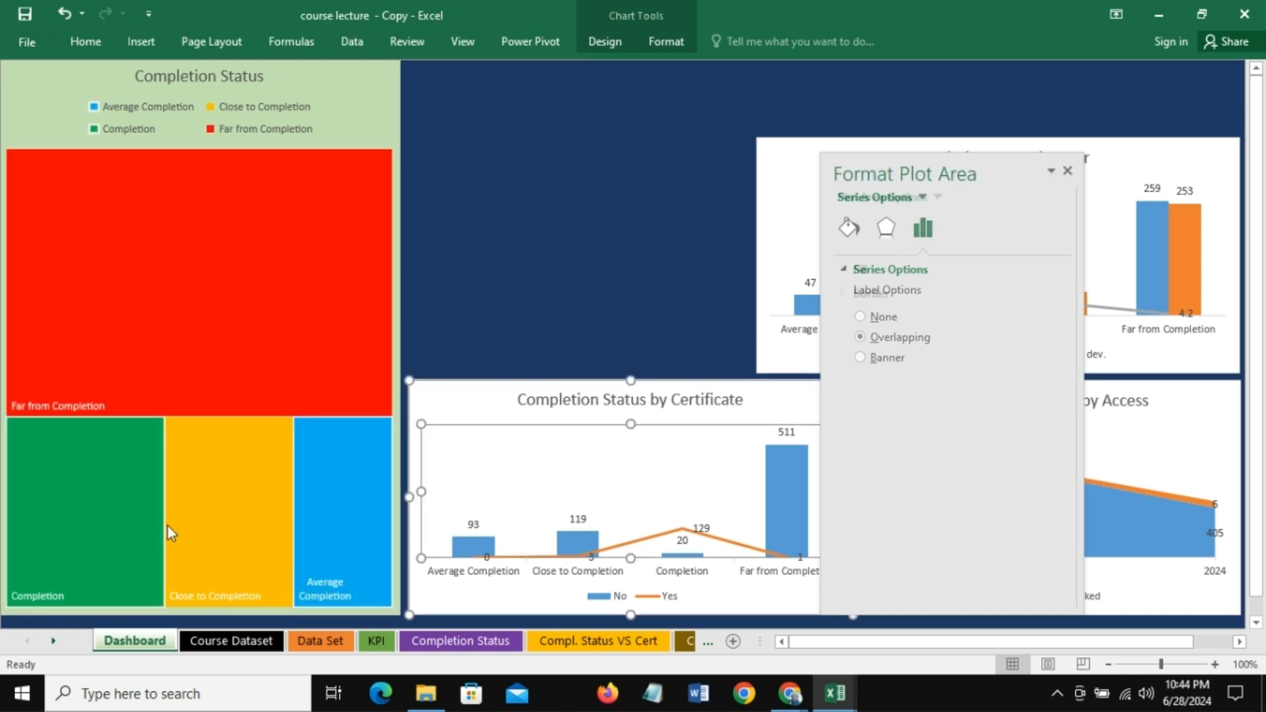
Step: Remove the outline from the green Completion block of the Completion Status treemap
left_click(81, 487)
right_click(82, 487)
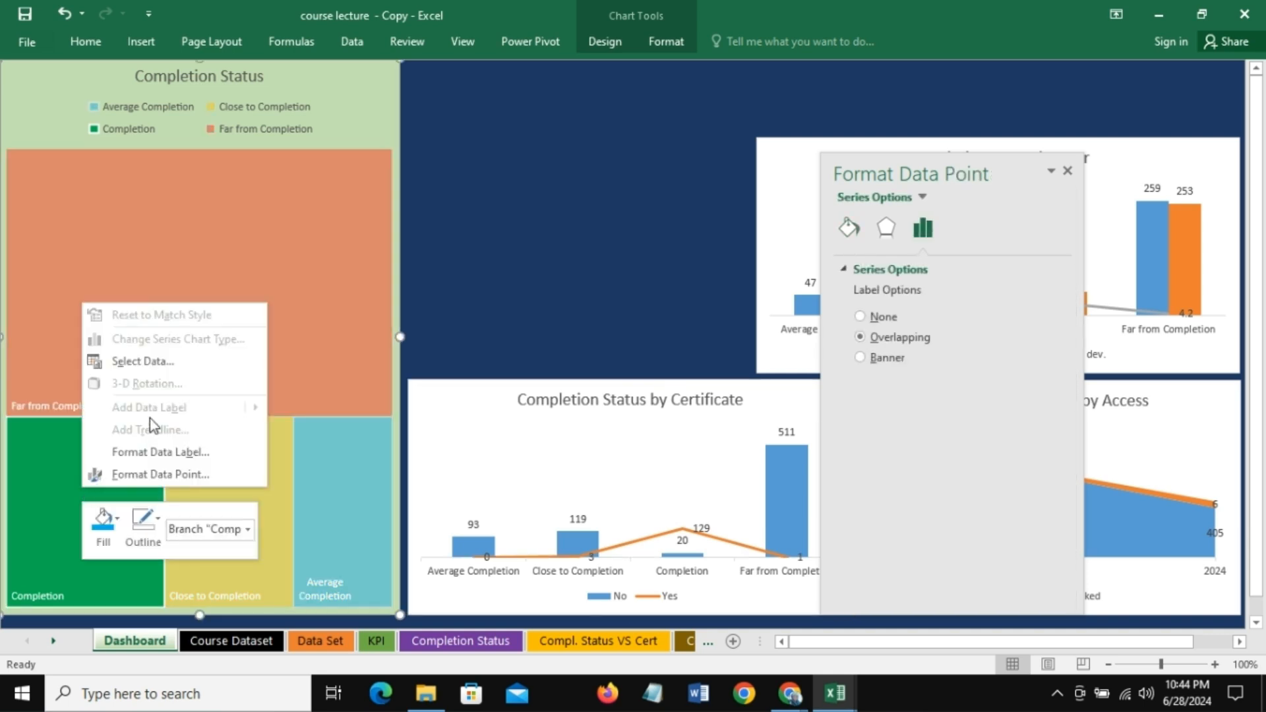
left_click(161, 521)
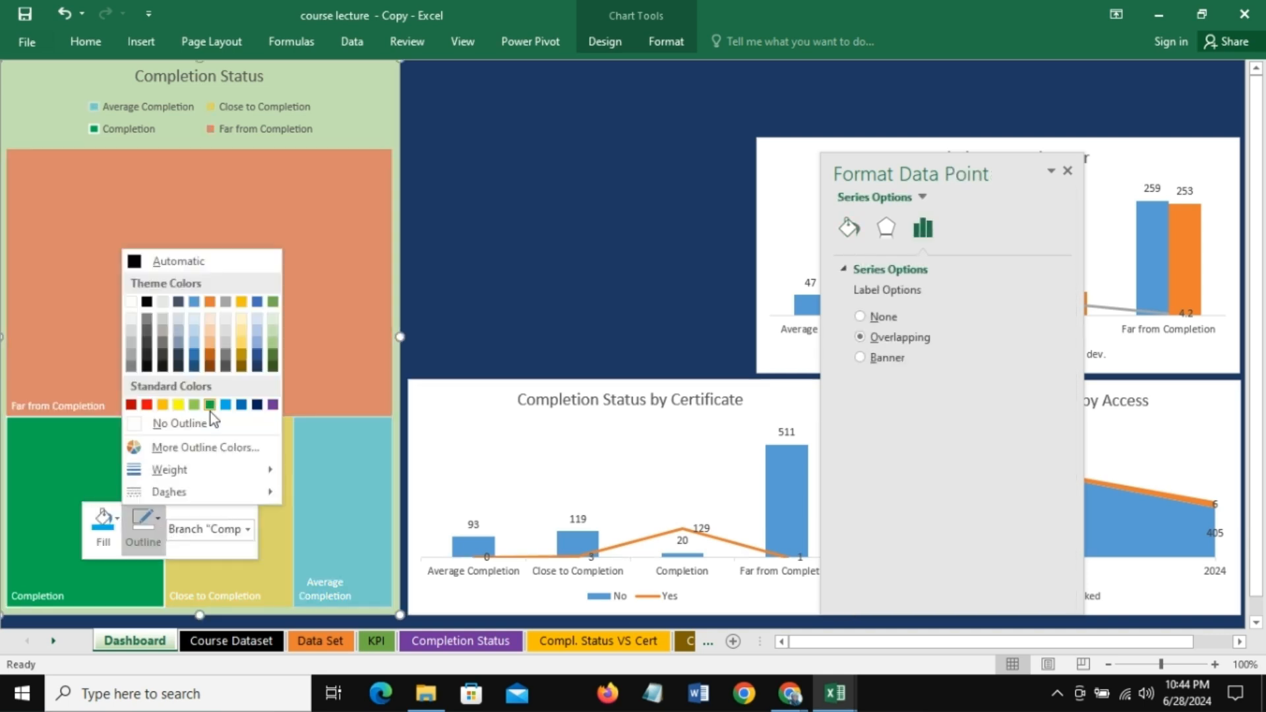
left_click(196, 426)
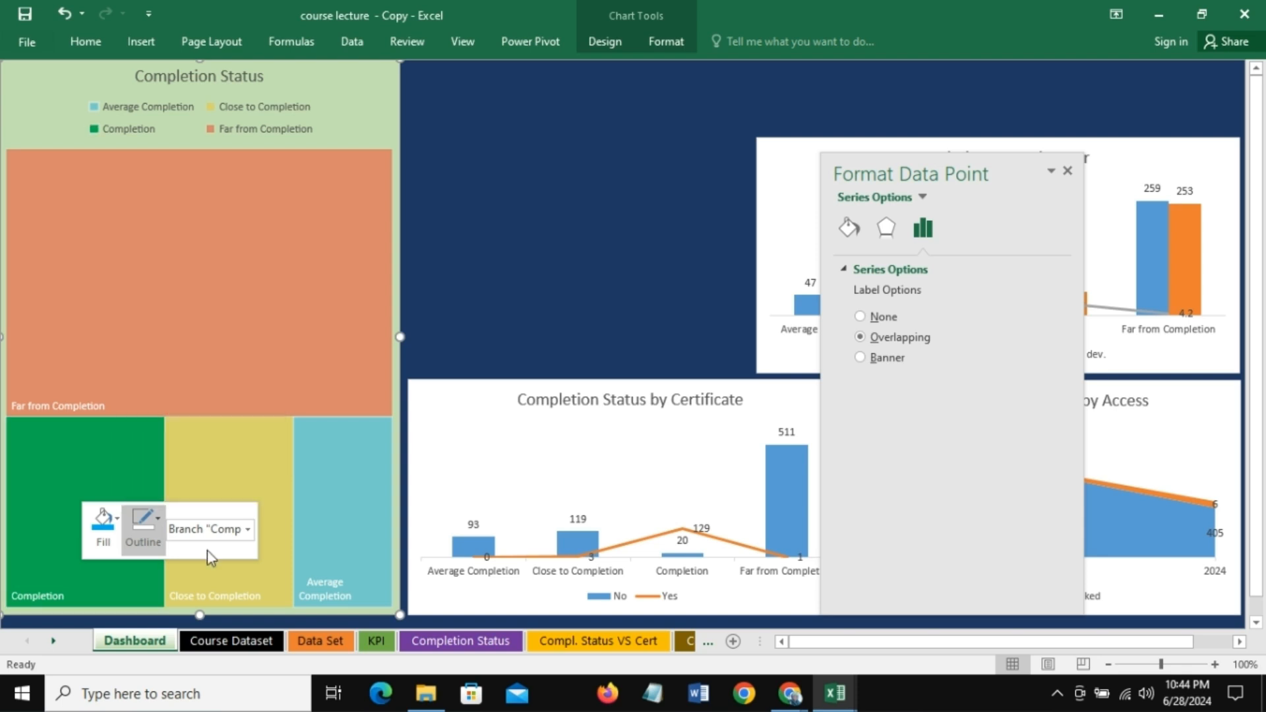
Step: Remove the outline from the Average Completion block of the Completion Status treemap
left_click(324, 501)
right_click(351, 486)
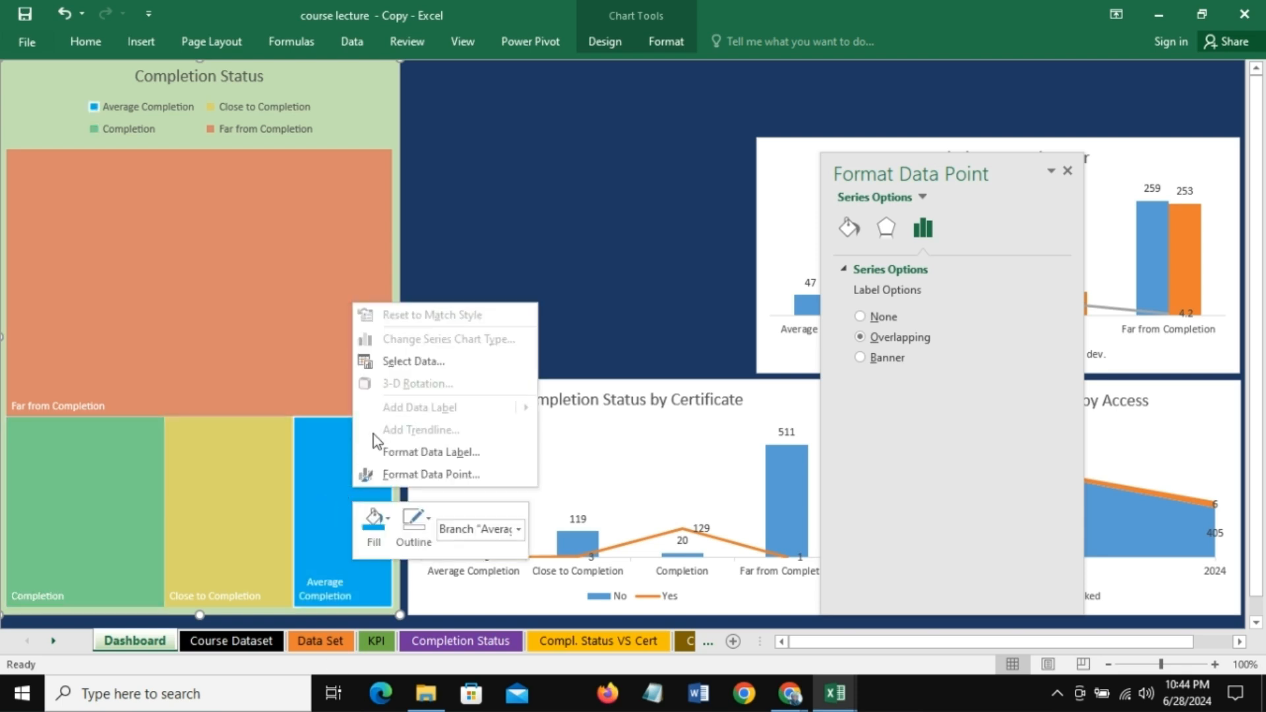
left_click(429, 517)
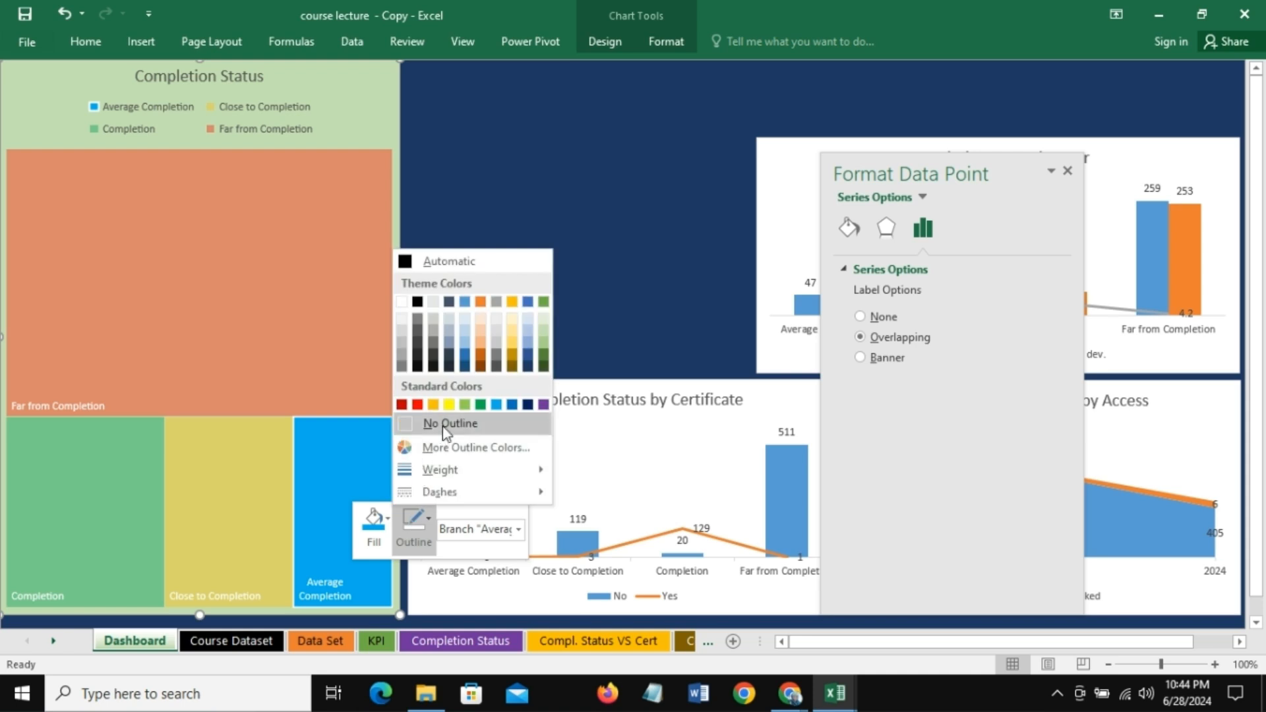
left_click(445, 426)
Step: Deselect the Completion Status treemap and close its formatting pane
left_click(602, 283)
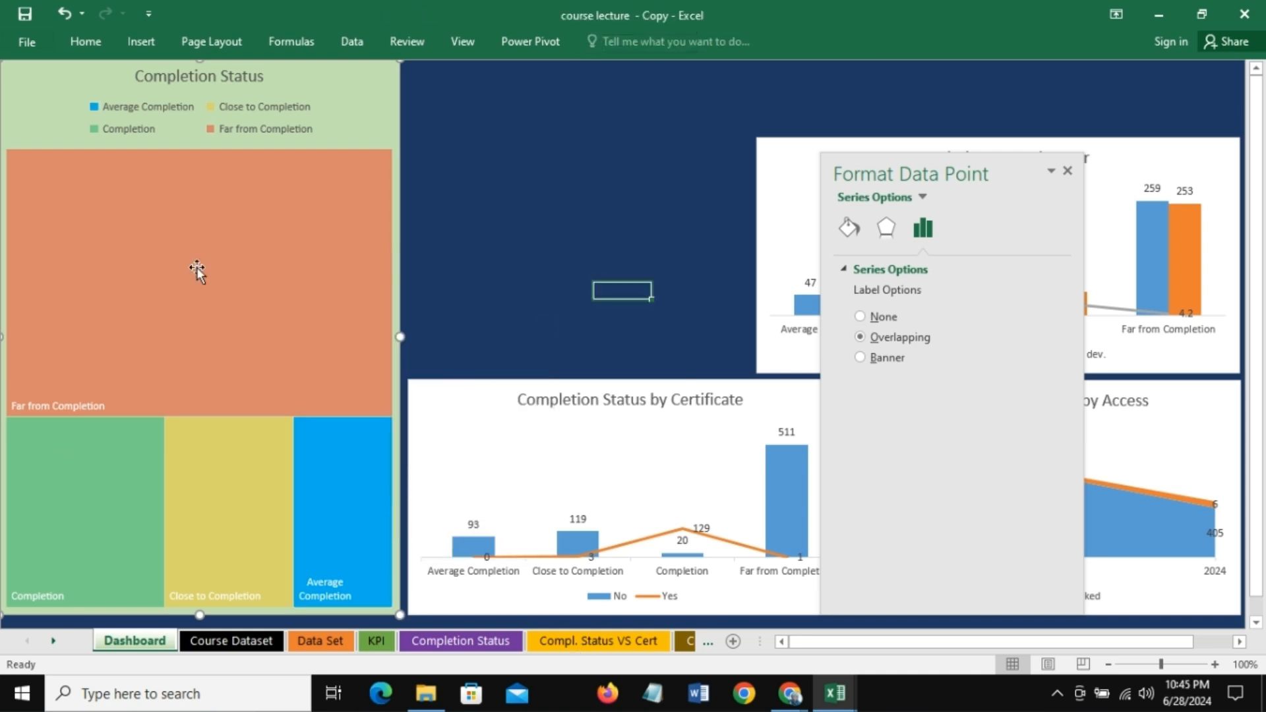
left_click(561, 180)
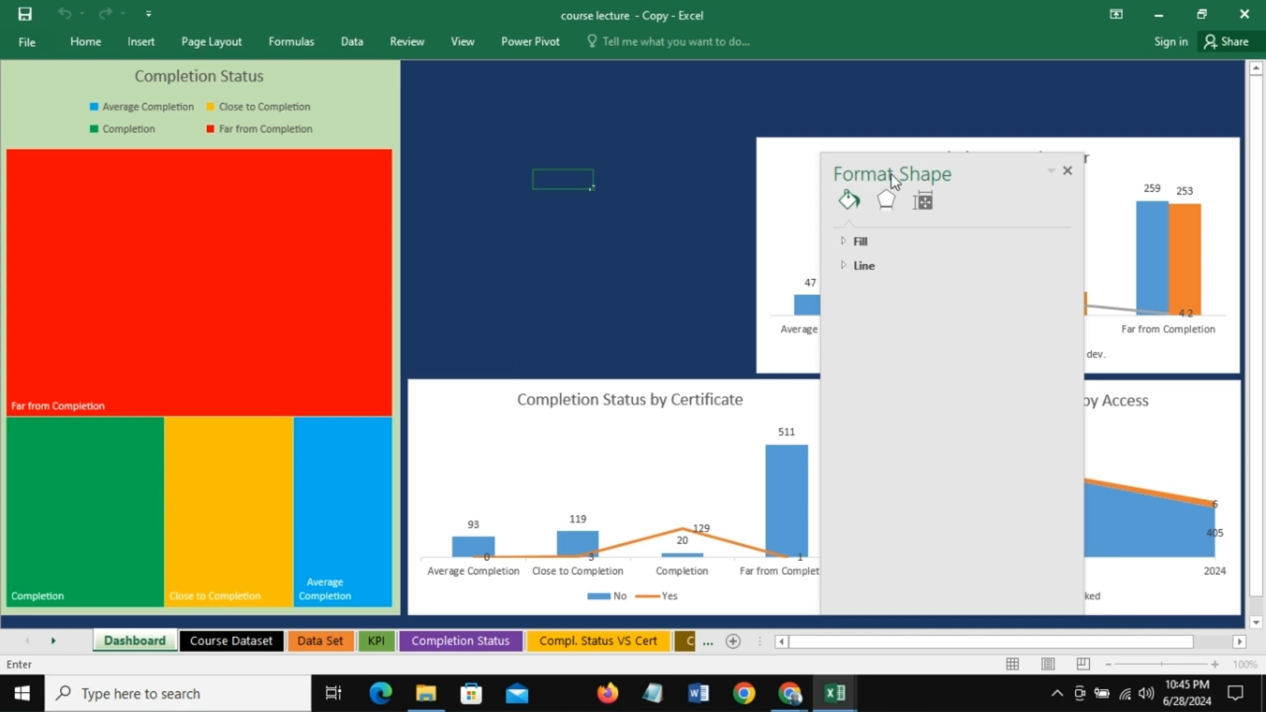
left_click(1068, 171)
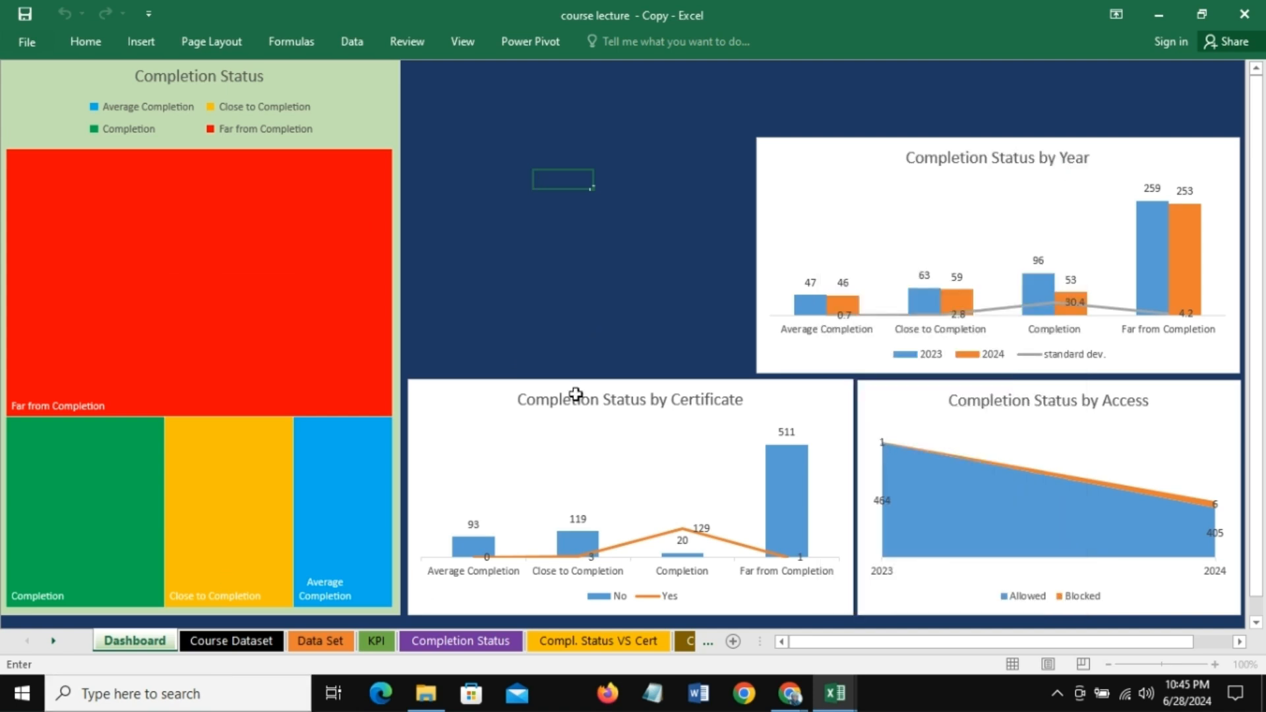
Step: Apply a gradient fill to the chart area of the Completion Status by Certificate chart
left_click(470, 388)
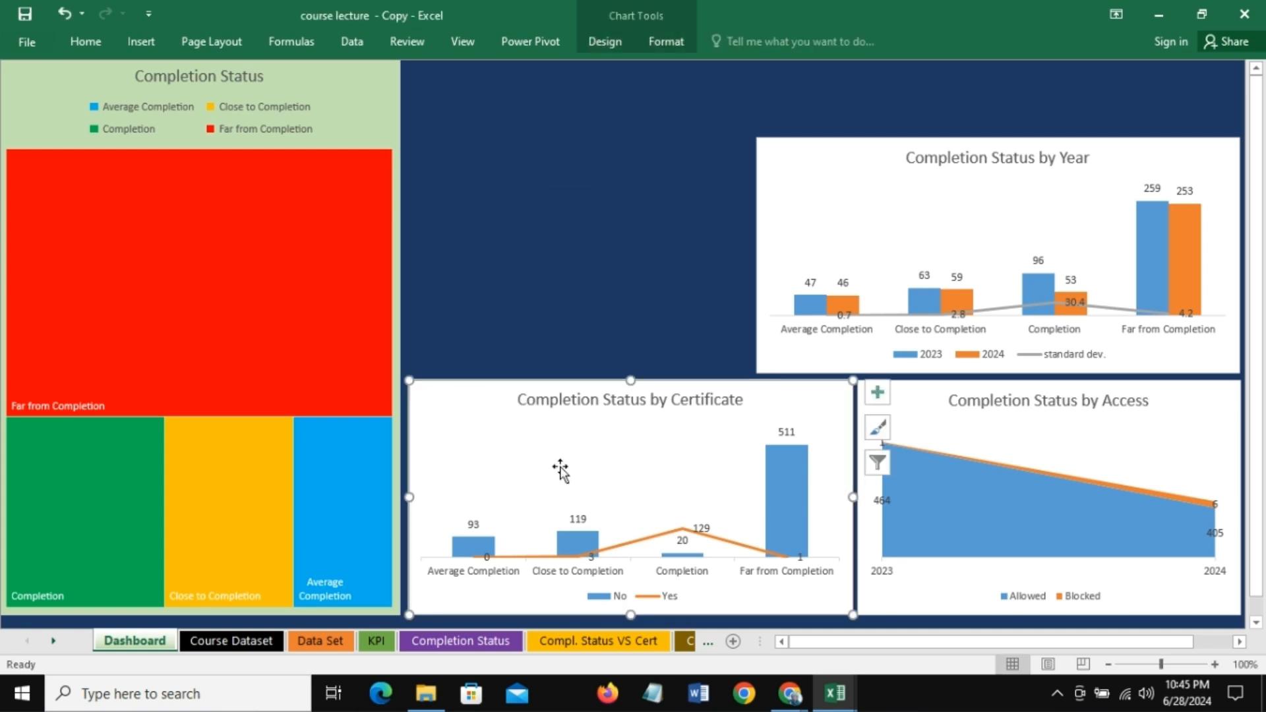
right_click(434, 391)
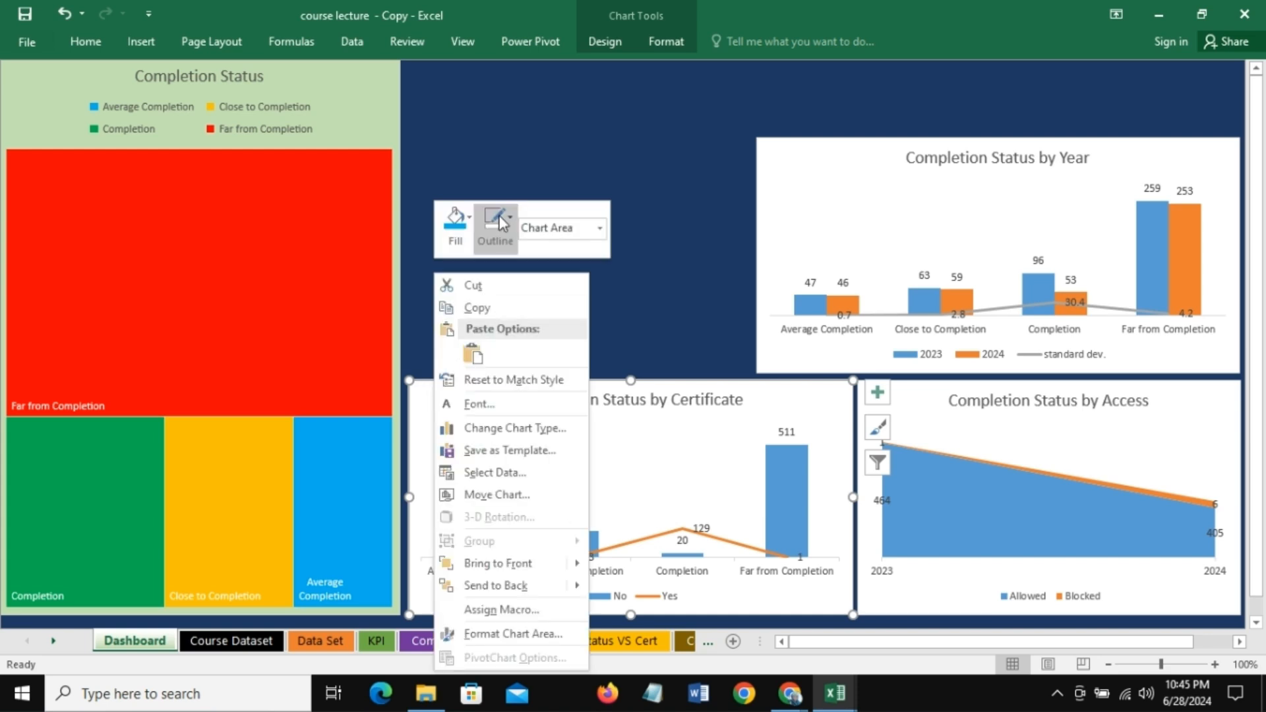
left_click(470, 222)
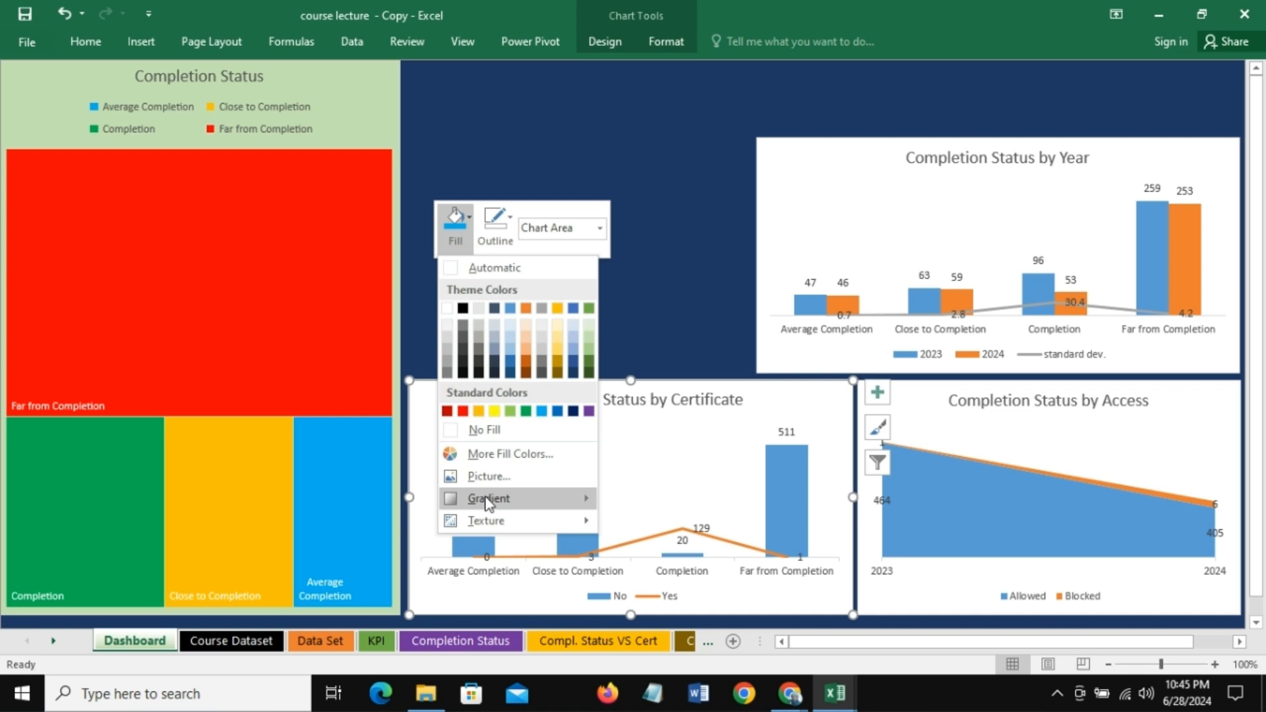
mouse_move(488, 503)
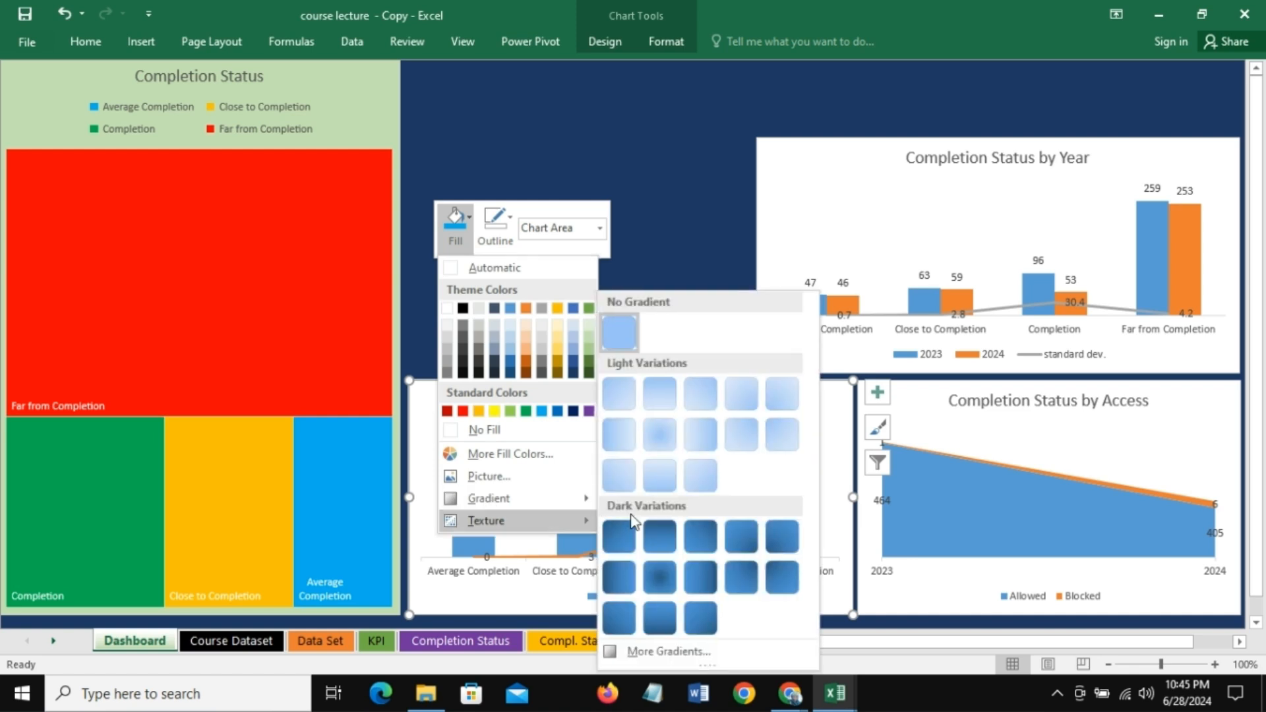
left_click(675, 652)
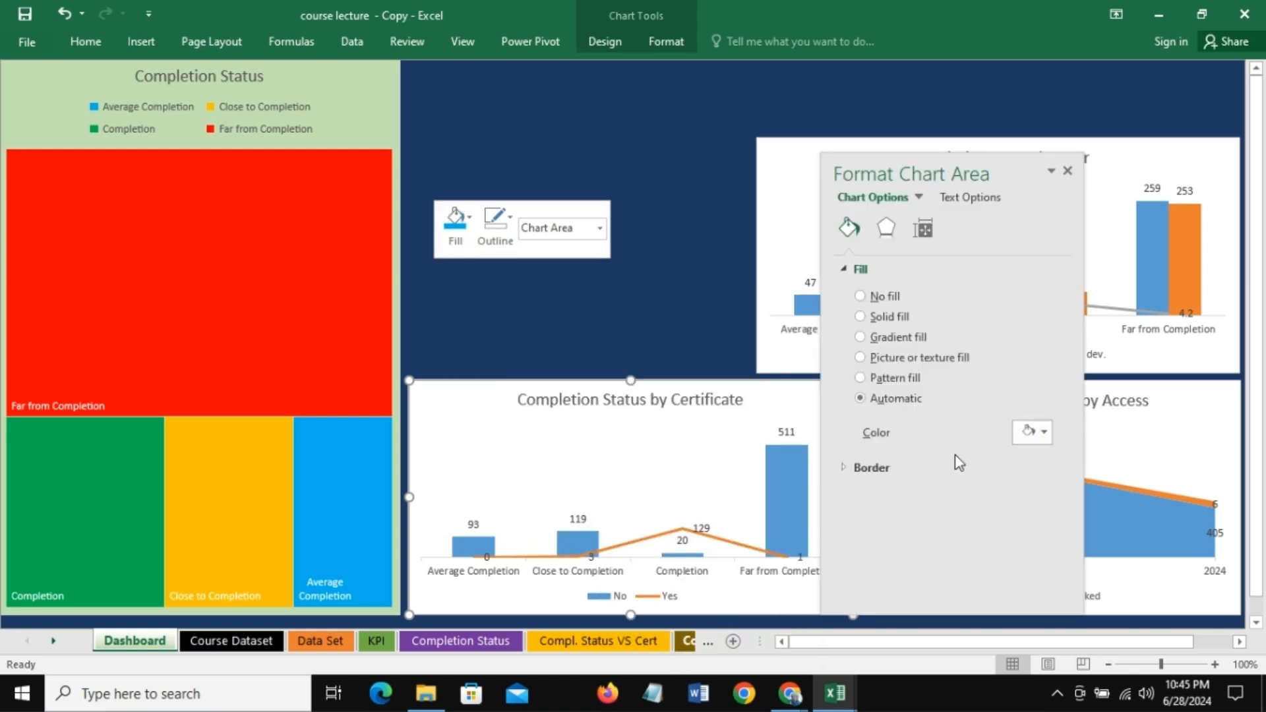
left_click(861, 338)
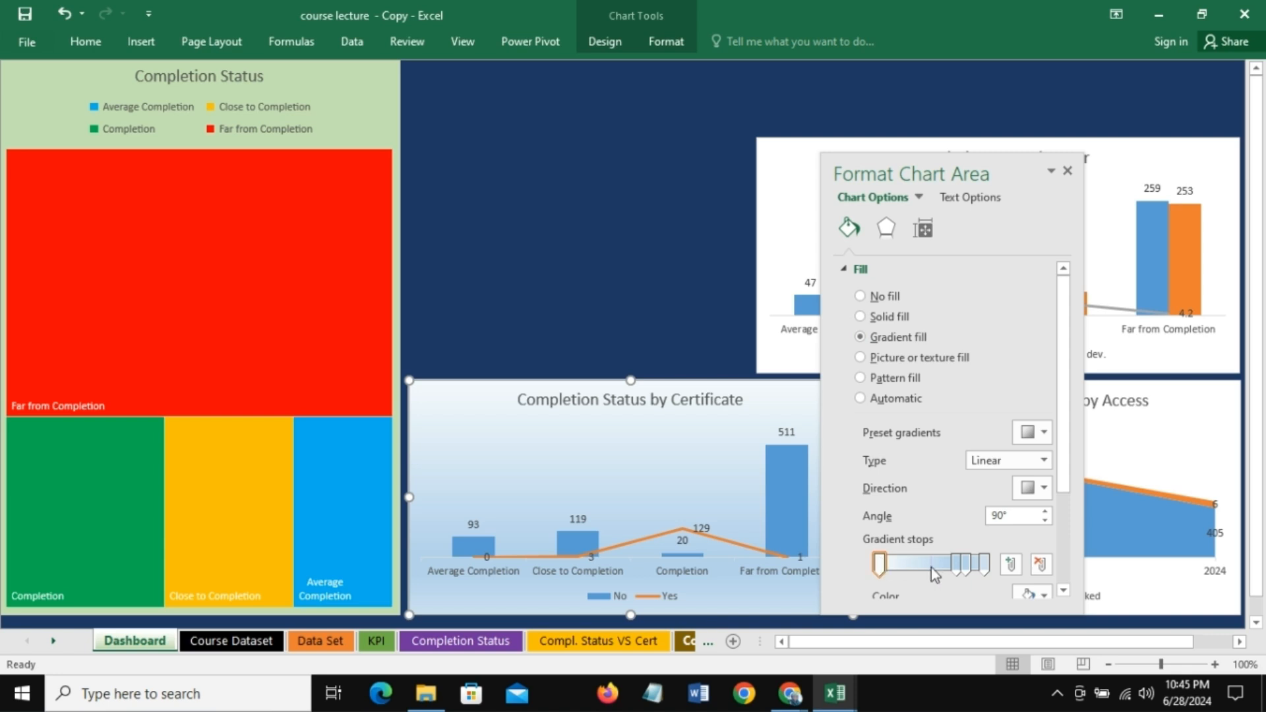
Step: Remove the two middle gradient stops from the Certificate chart's background fill
left_click(955, 571)
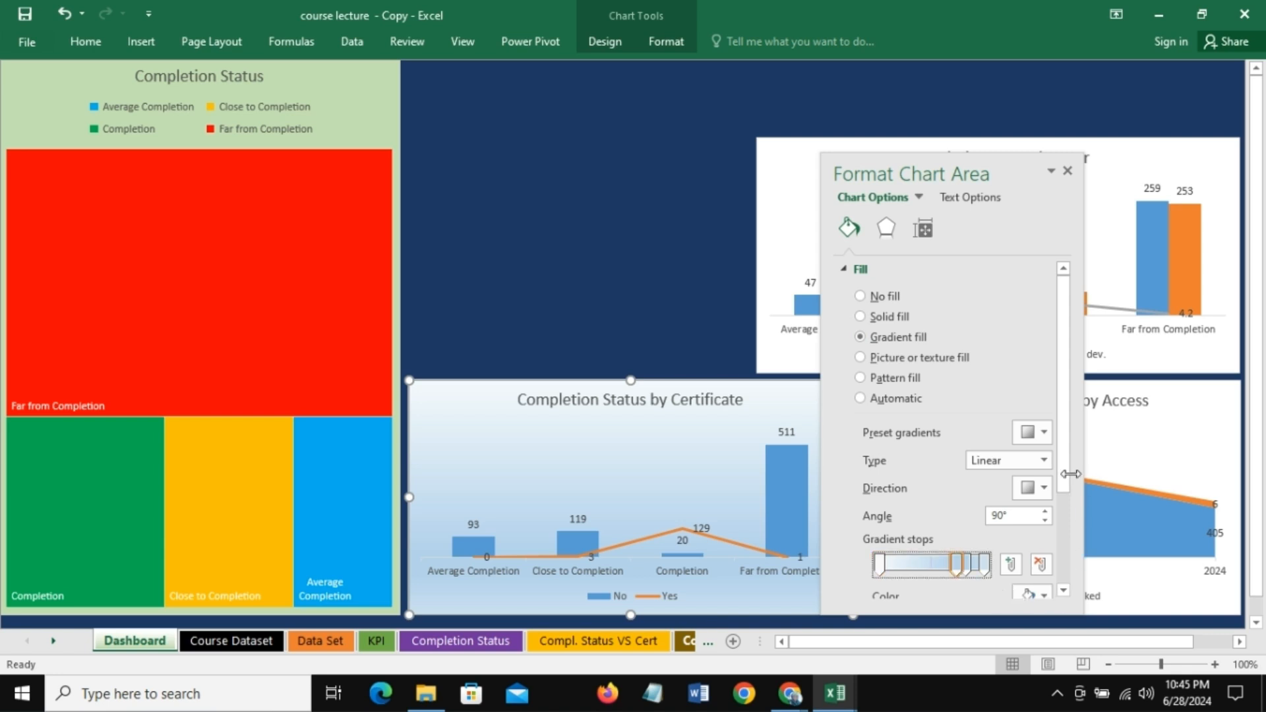
scroll(1068, 472, "down", 1)
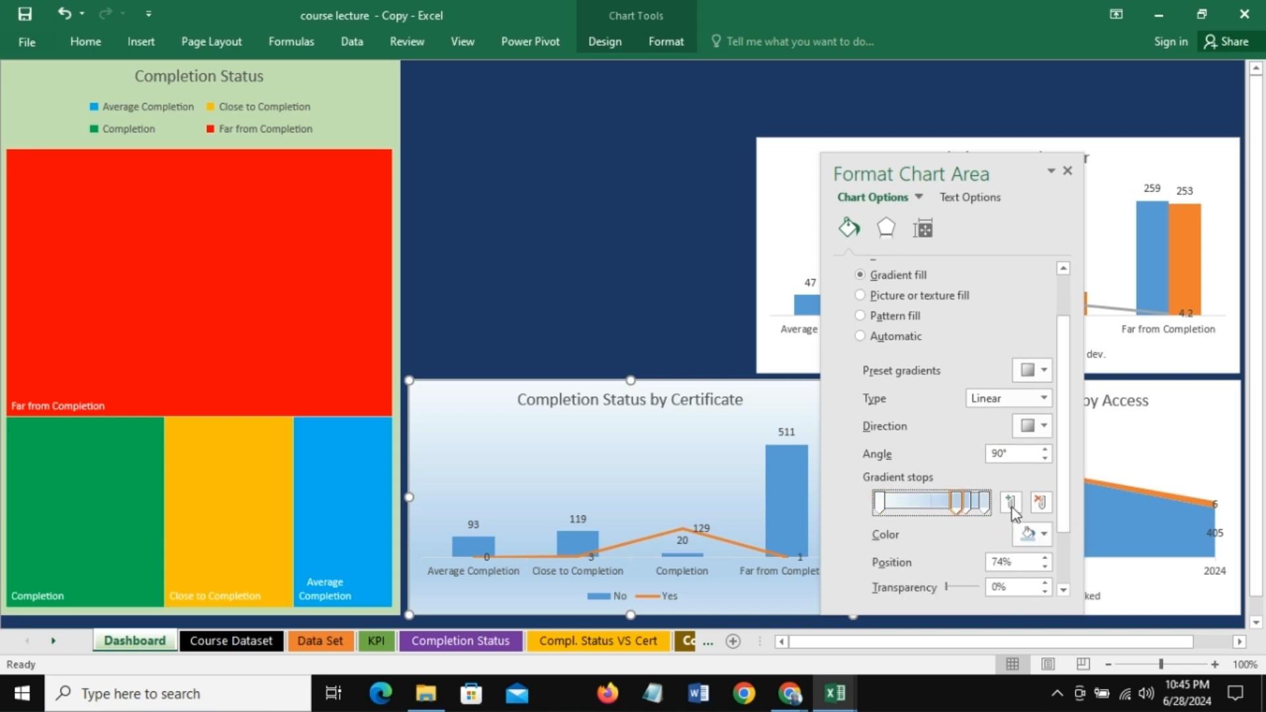
left_click(1041, 502)
left_click(1040, 502)
Step: Color the gradient's first stop standard dark blue and its last stop a light blue theme color
left_click(881, 503)
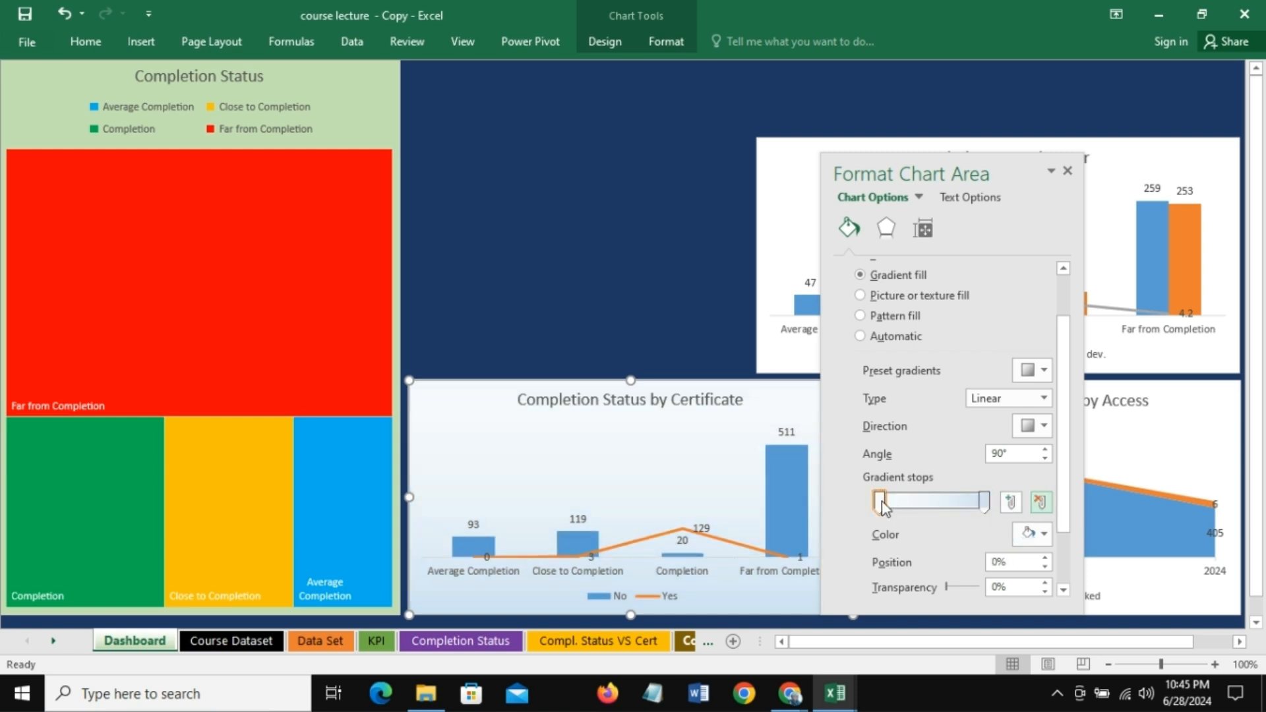
left_click(1049, 534)
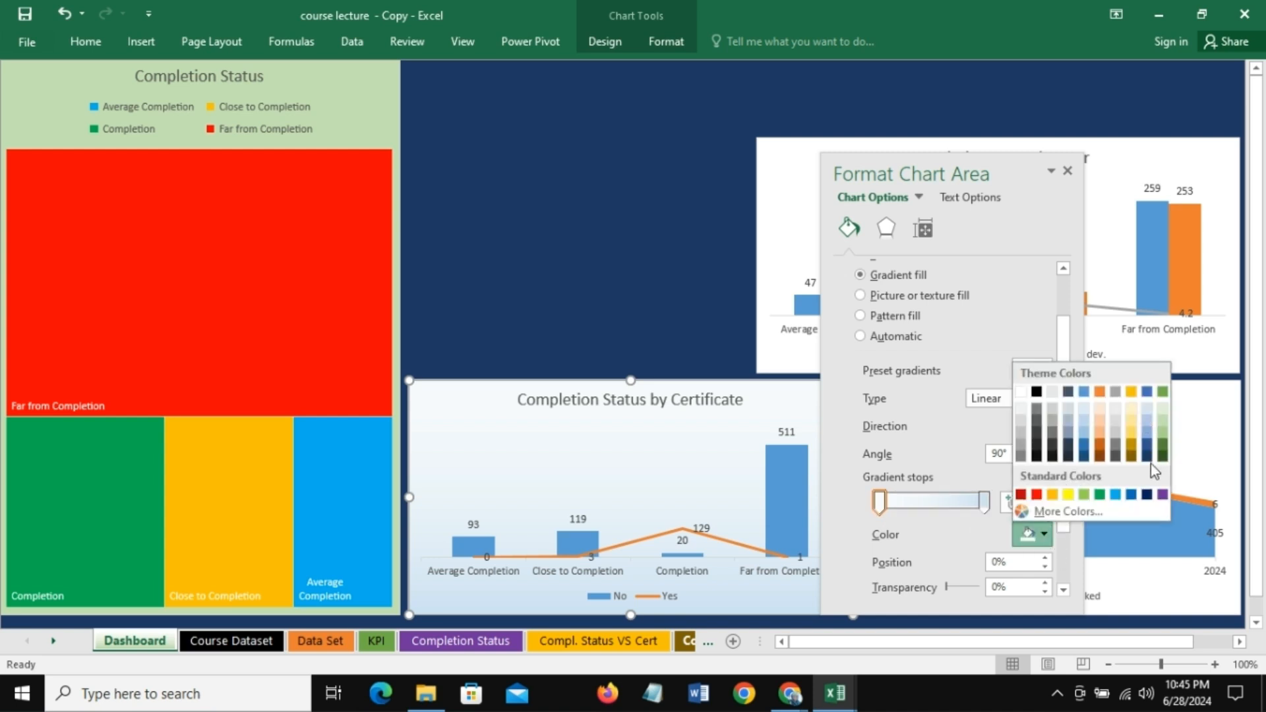
left_click(1147, 496)
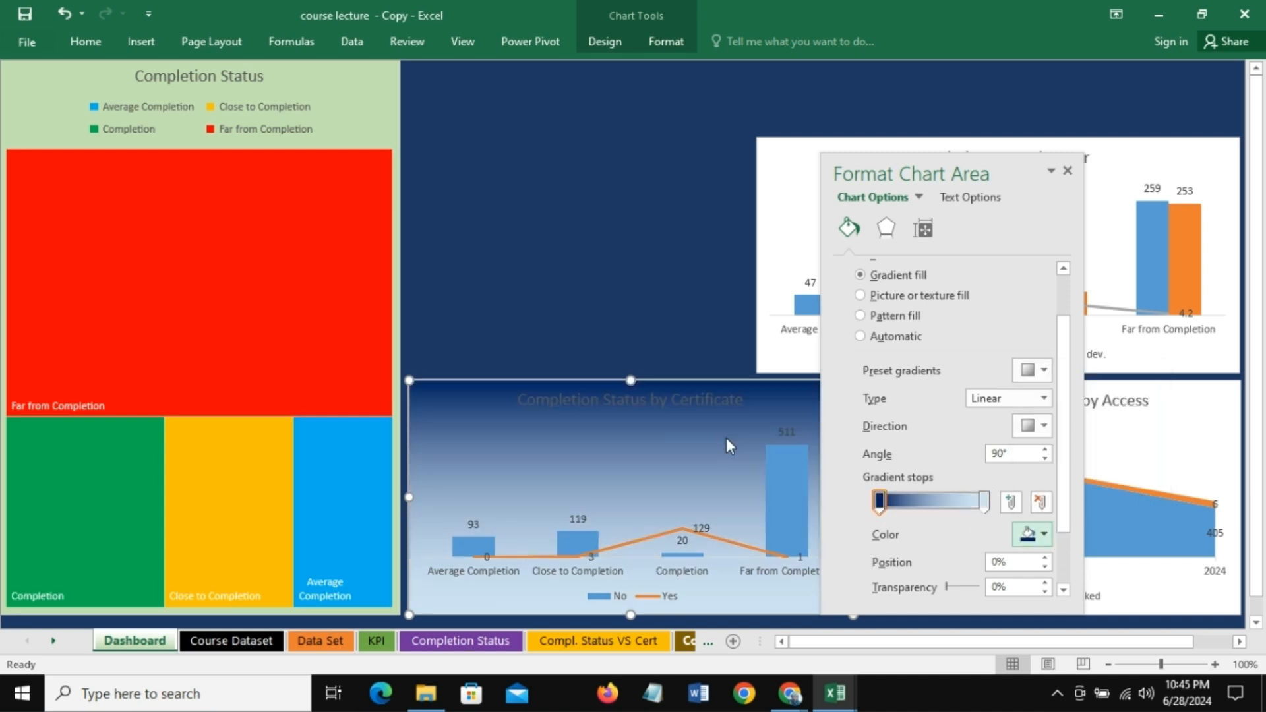
left_click(984, 502)
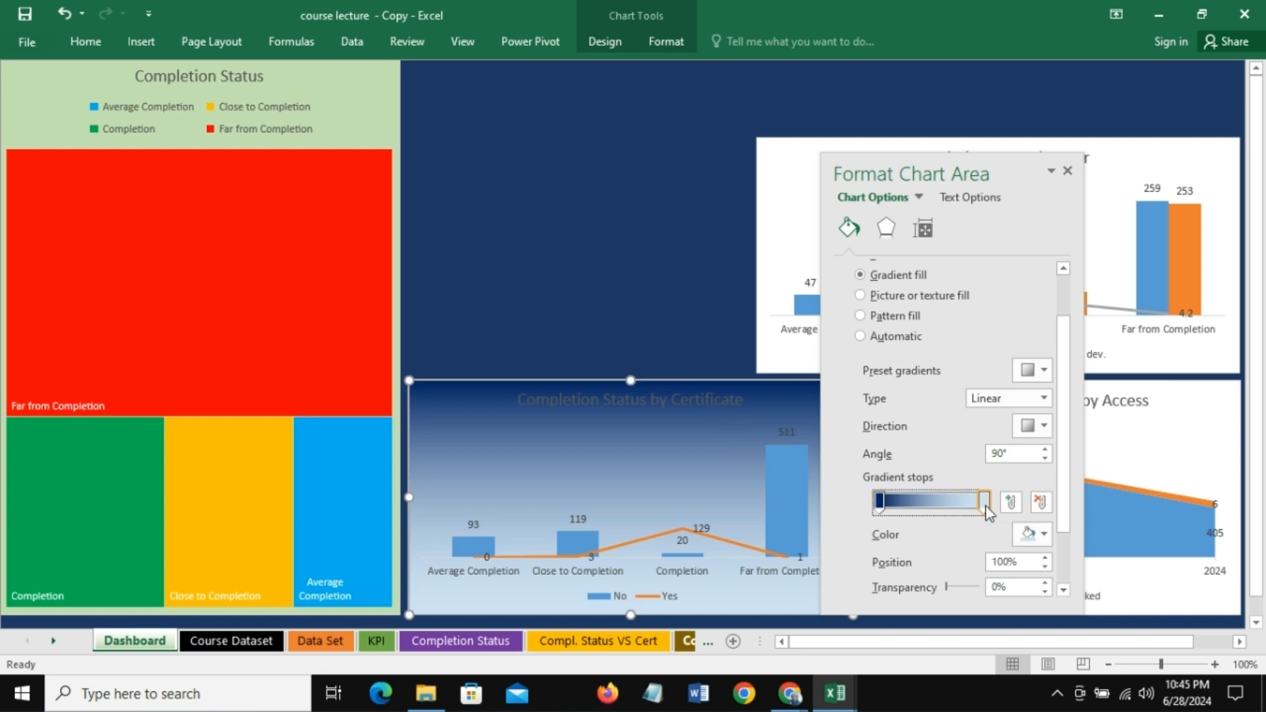
left_click(1044, 535)
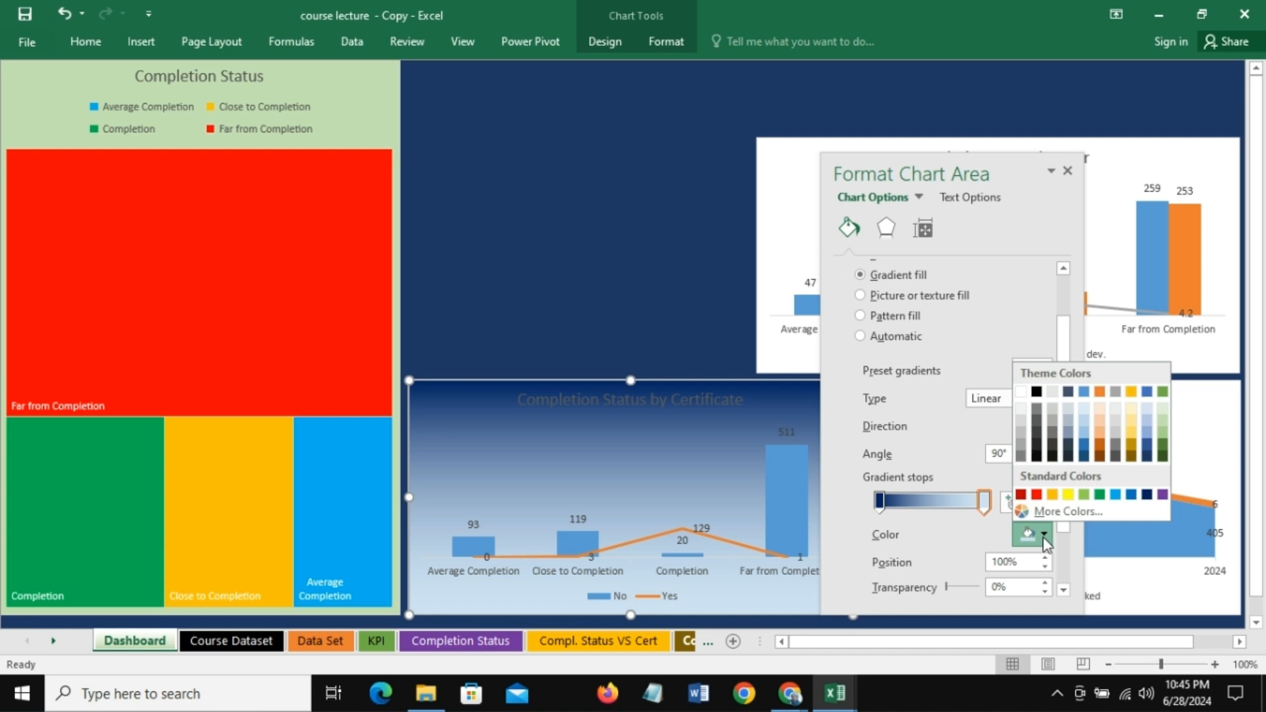
left_click(1151, 423)
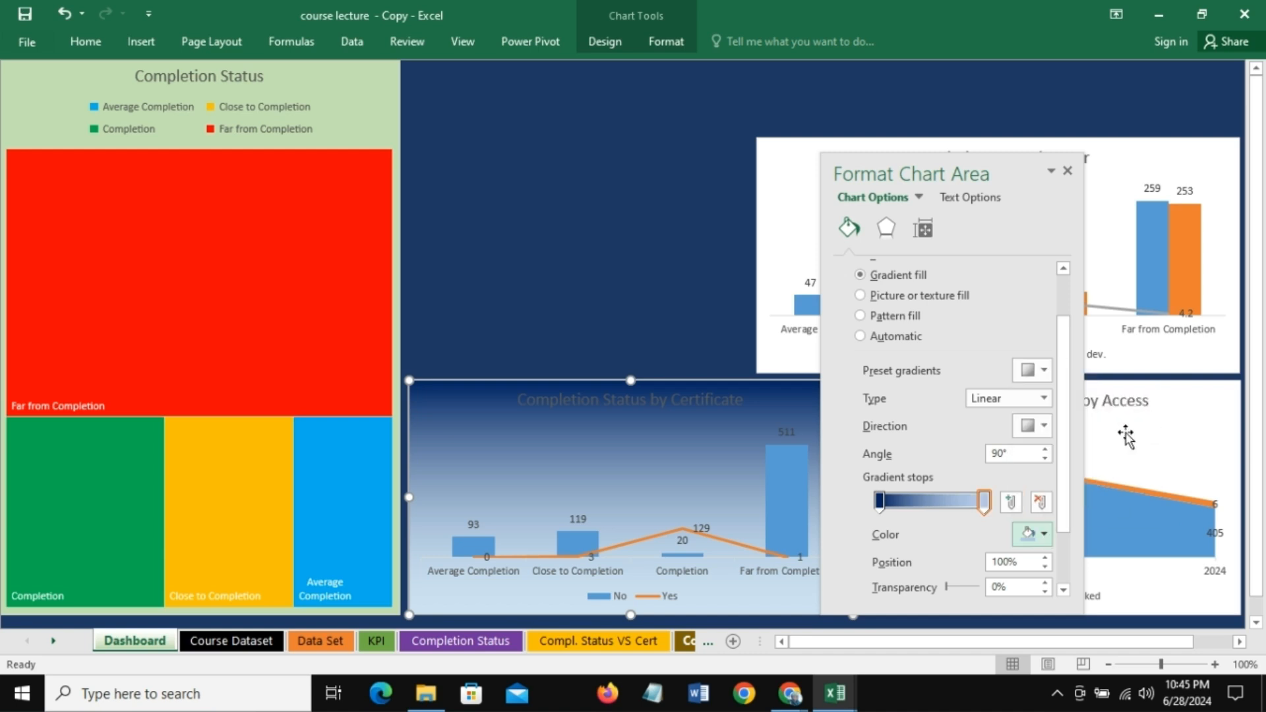
Step: Move the dark blue gradient stop to 85% and set the gradient direction to Linear Right
left_click_drag(882, 511, 970, 514)
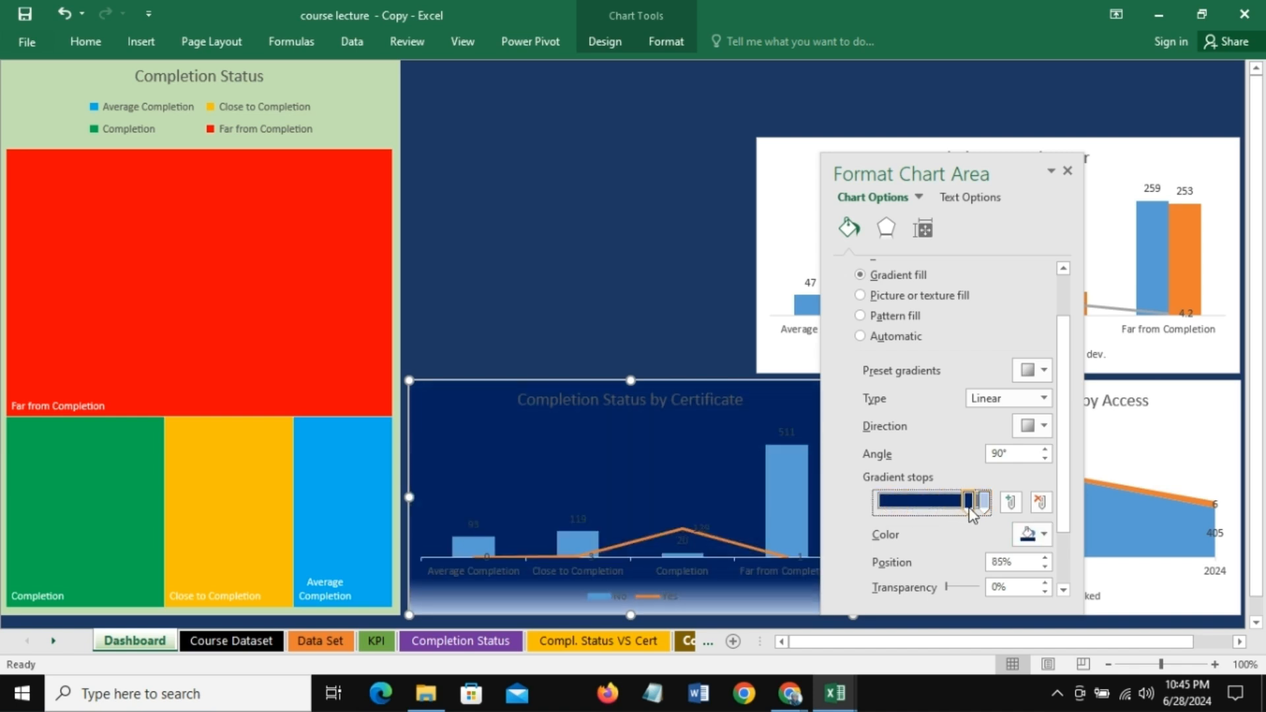
left_click(1050, 426)
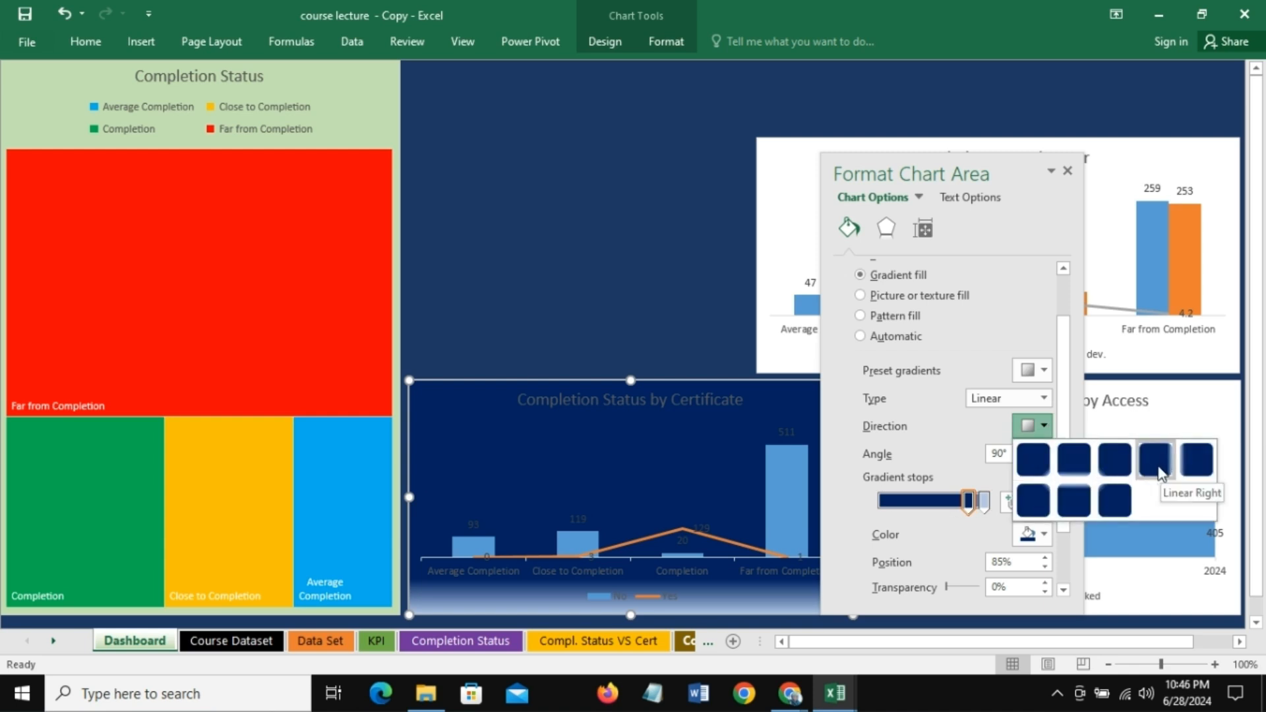
left_click(1156, 465)
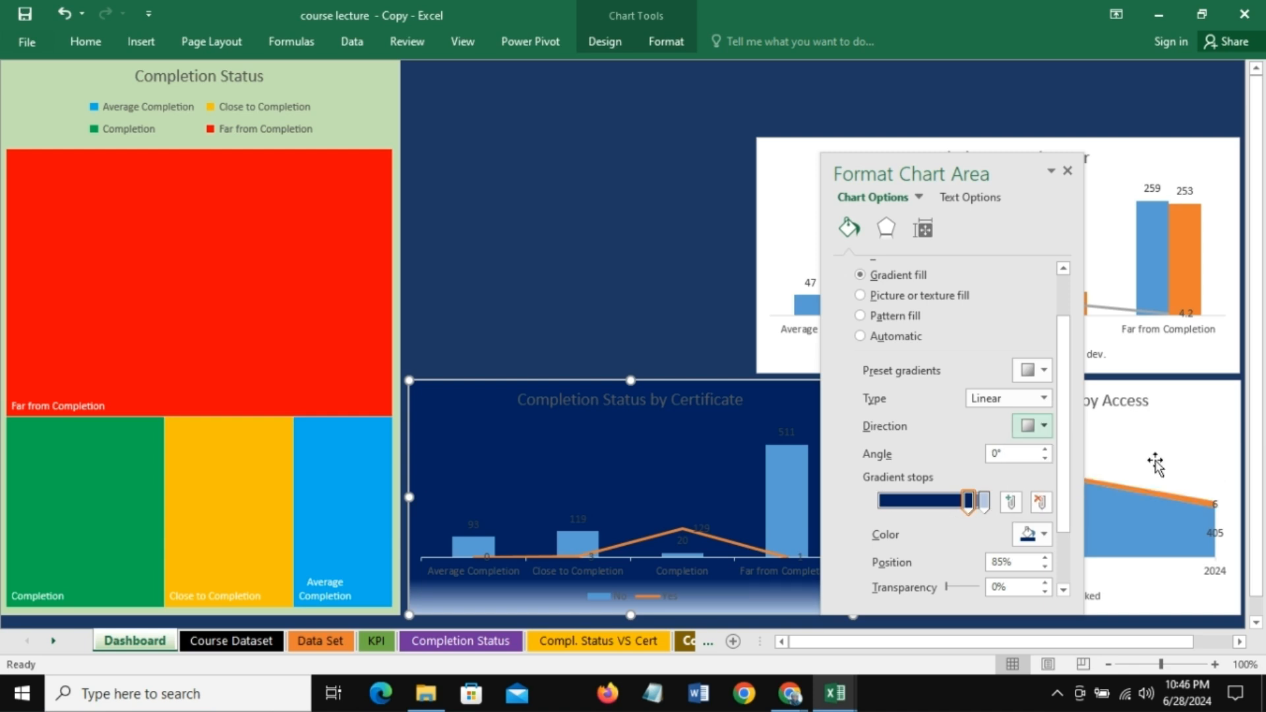
Step: Shift the dark blue gradient stop to 96% and close the chart area formatting pane
left_click_drag(967, 503, 975, 501)
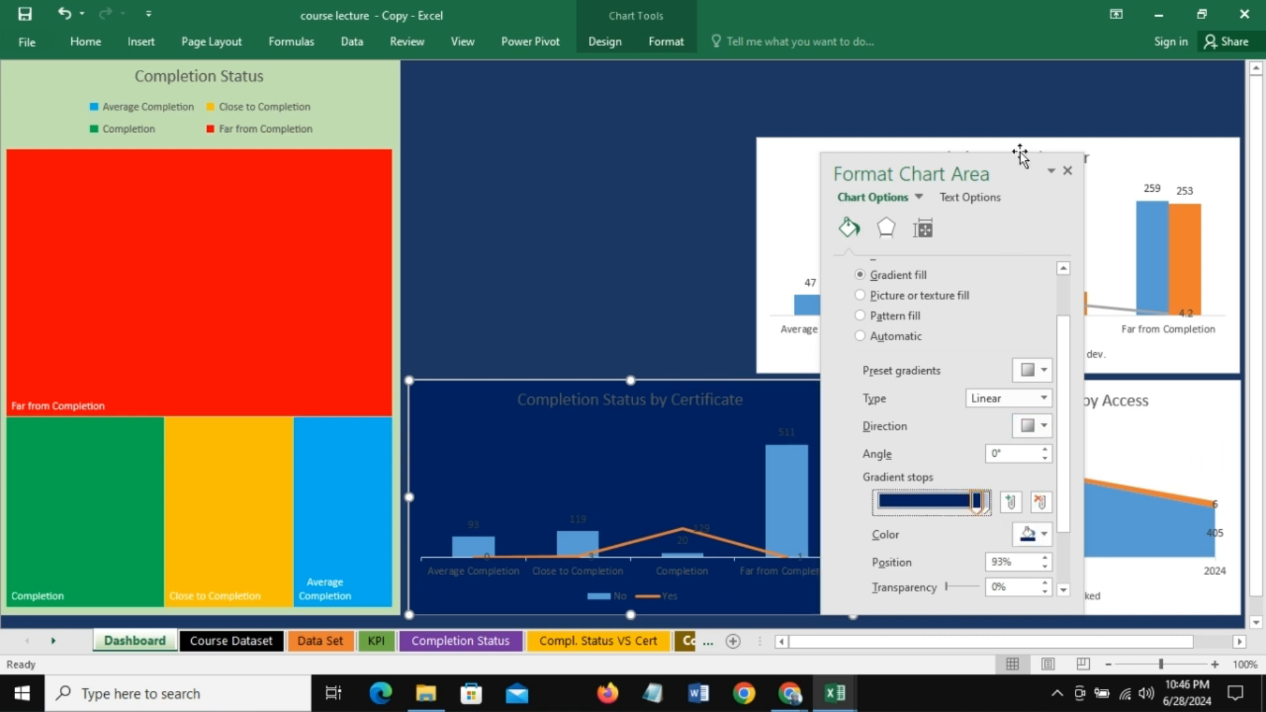
left_click_drag(1002, 177, 1086, 142)
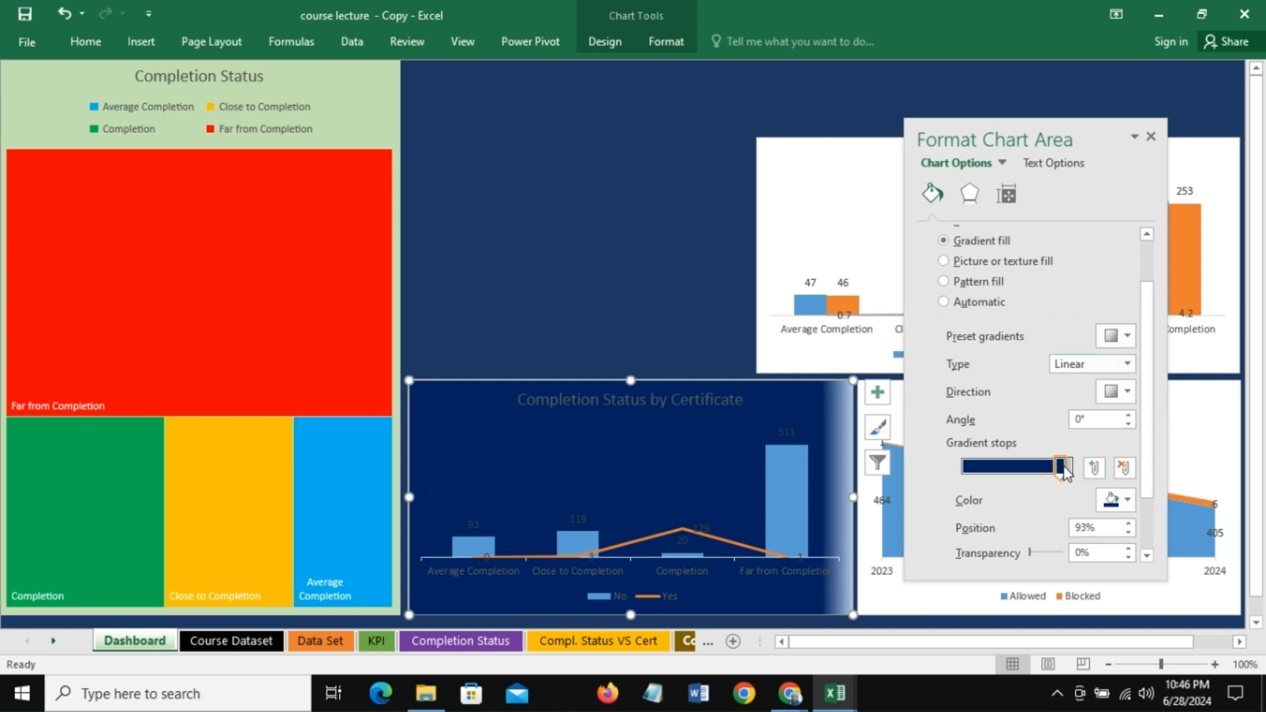
left_click_drag(1063, 470, 1067, 471)
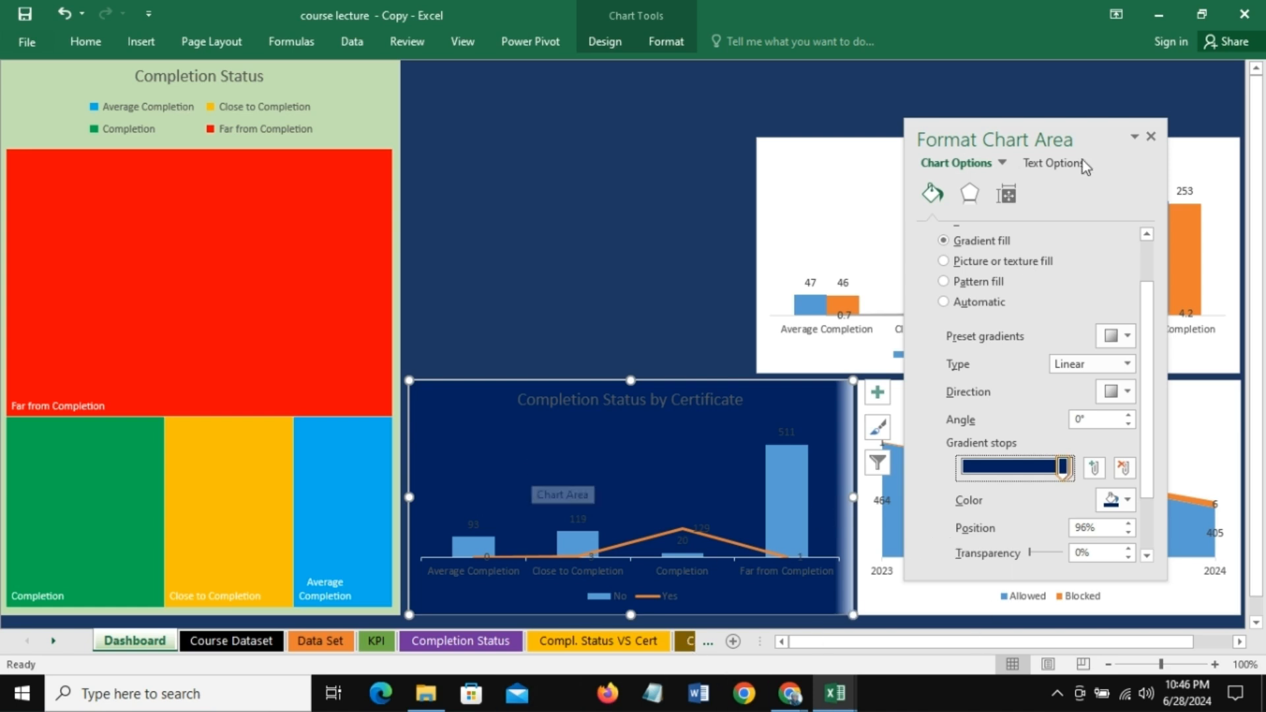
left_click(1151, 139)
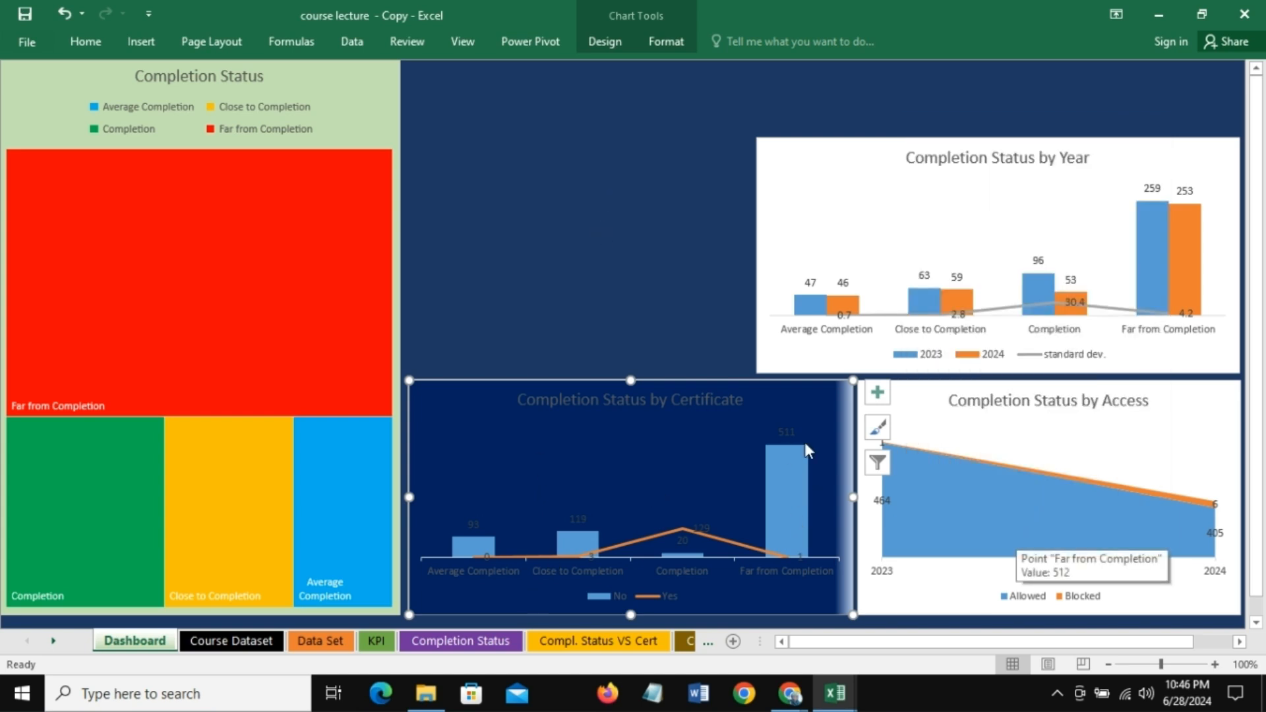
Step: Fill the "No" series columns in the Completion Status by Certificate chart with the standard orange colour
left_click(790, 478)
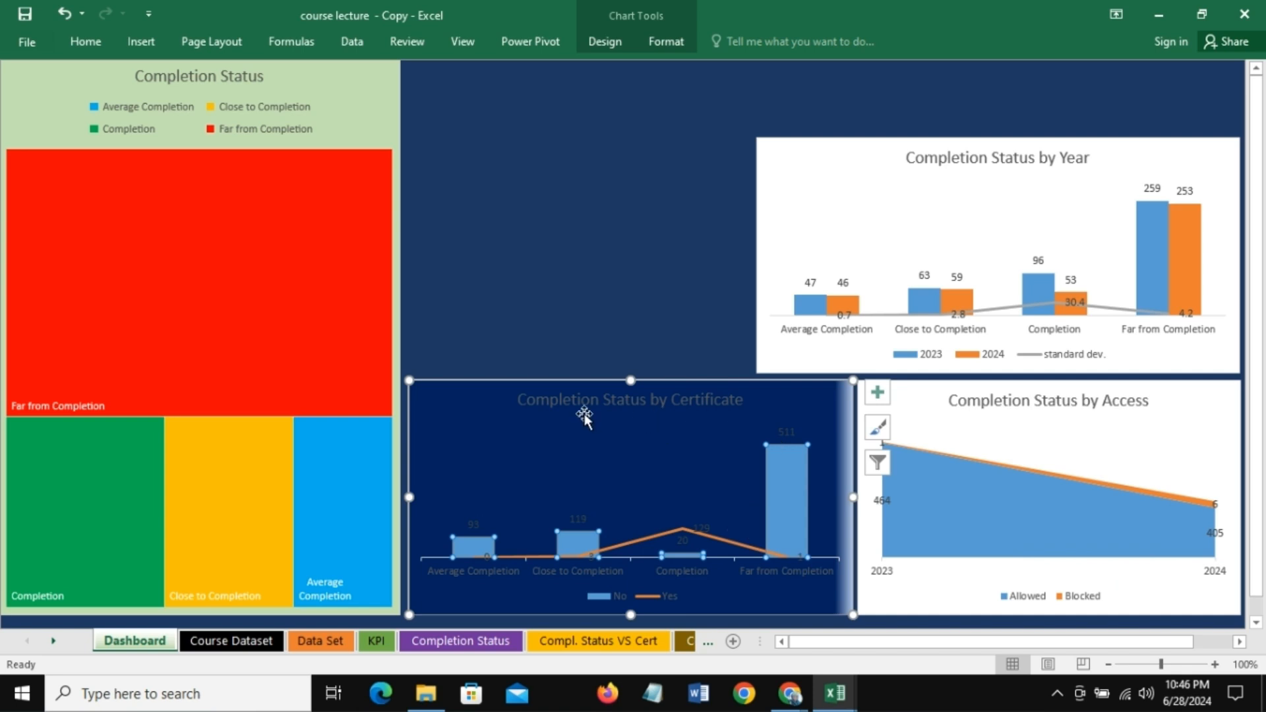
right_click(780, 469)
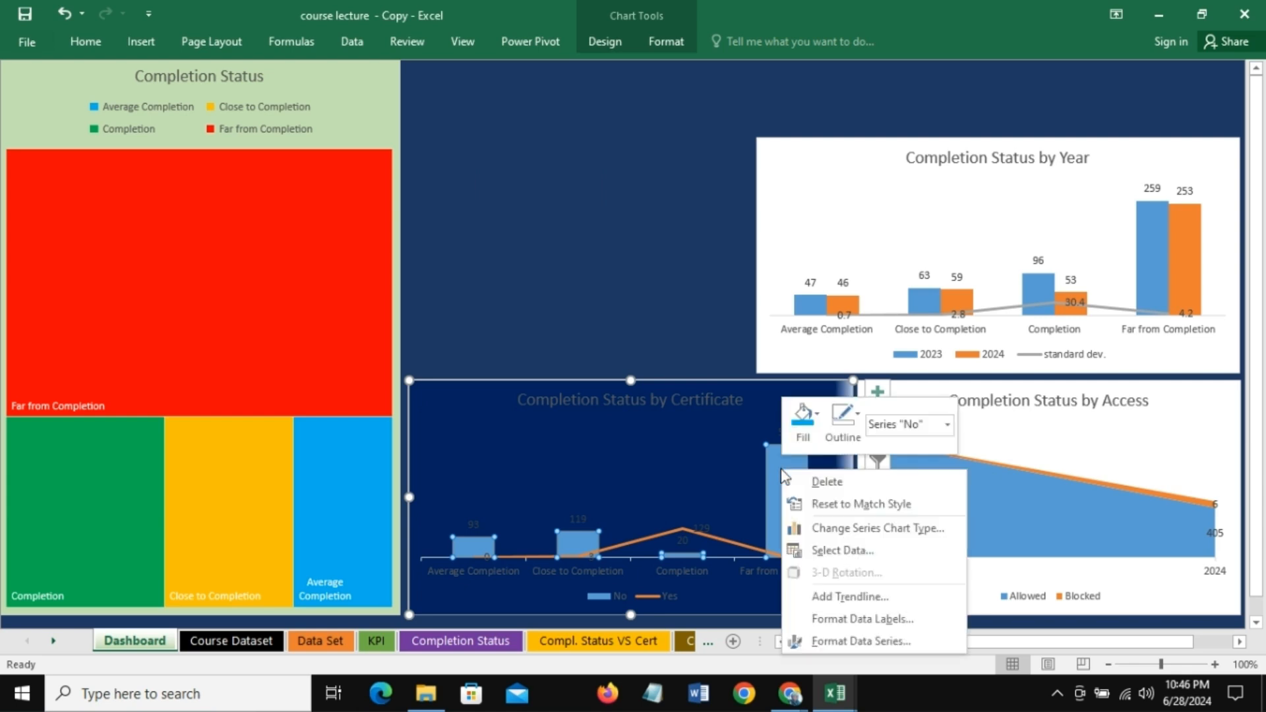
left_click(807, 420)
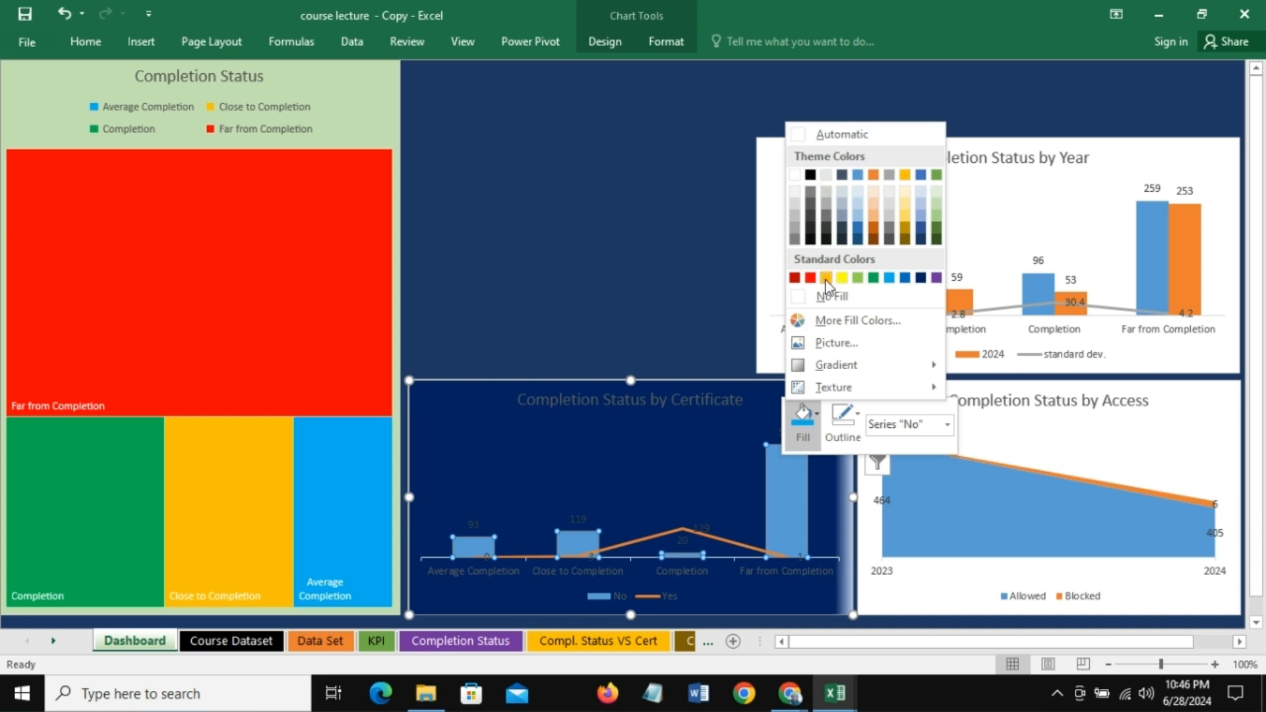
left_click(825, 277)
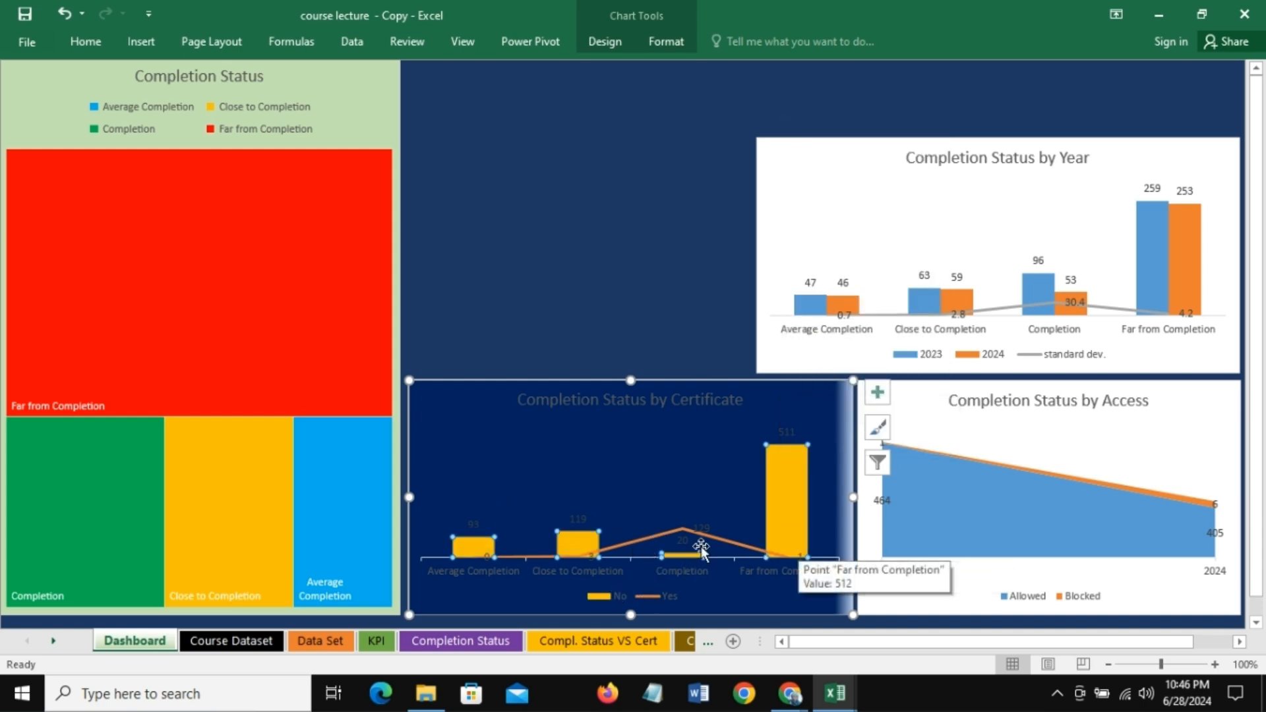
Step: Set the fill and outline of the "Yes" series line in the Completion Status by Certificate chart to standard green
left_click(724, 535)
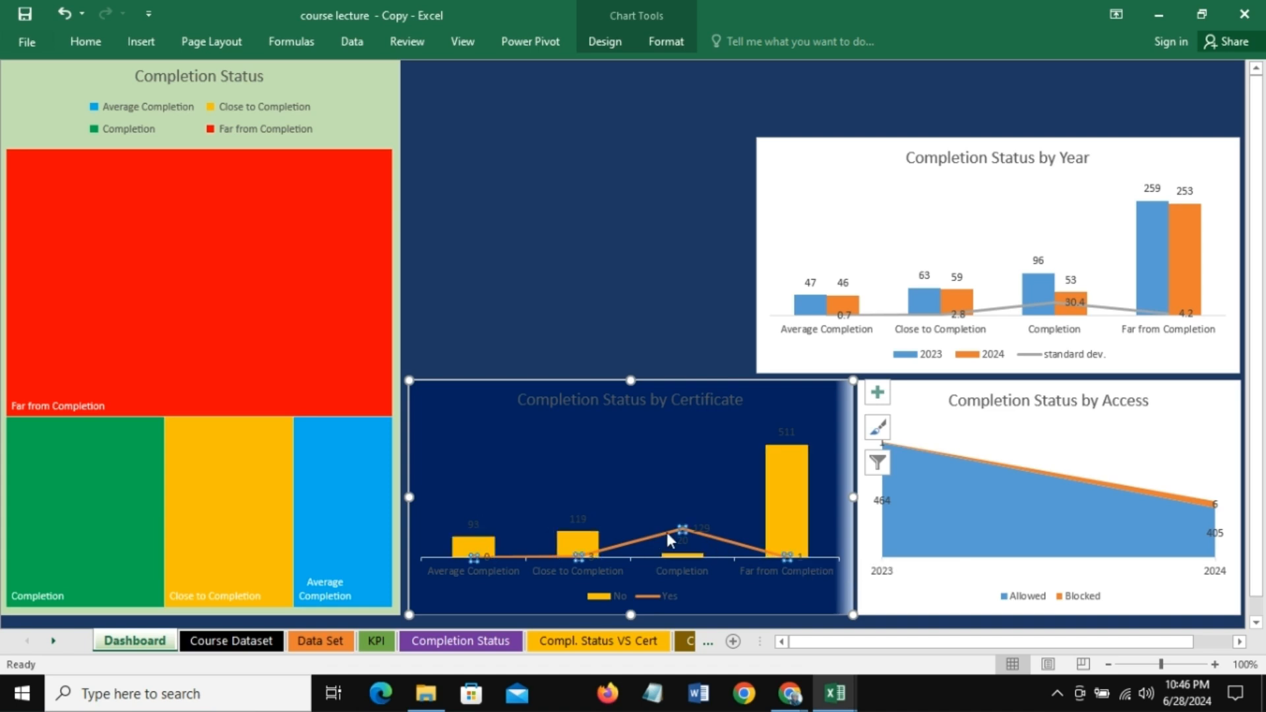
right_click(728, 539)
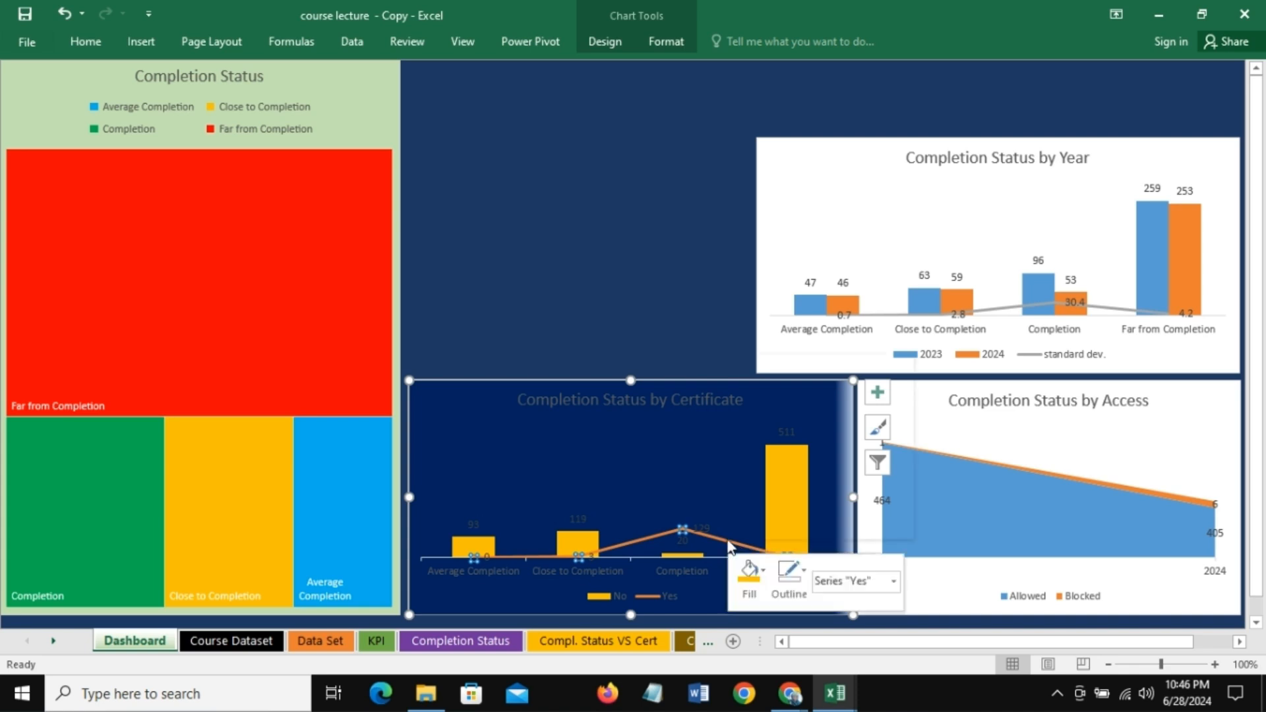
left_click(763, 574)
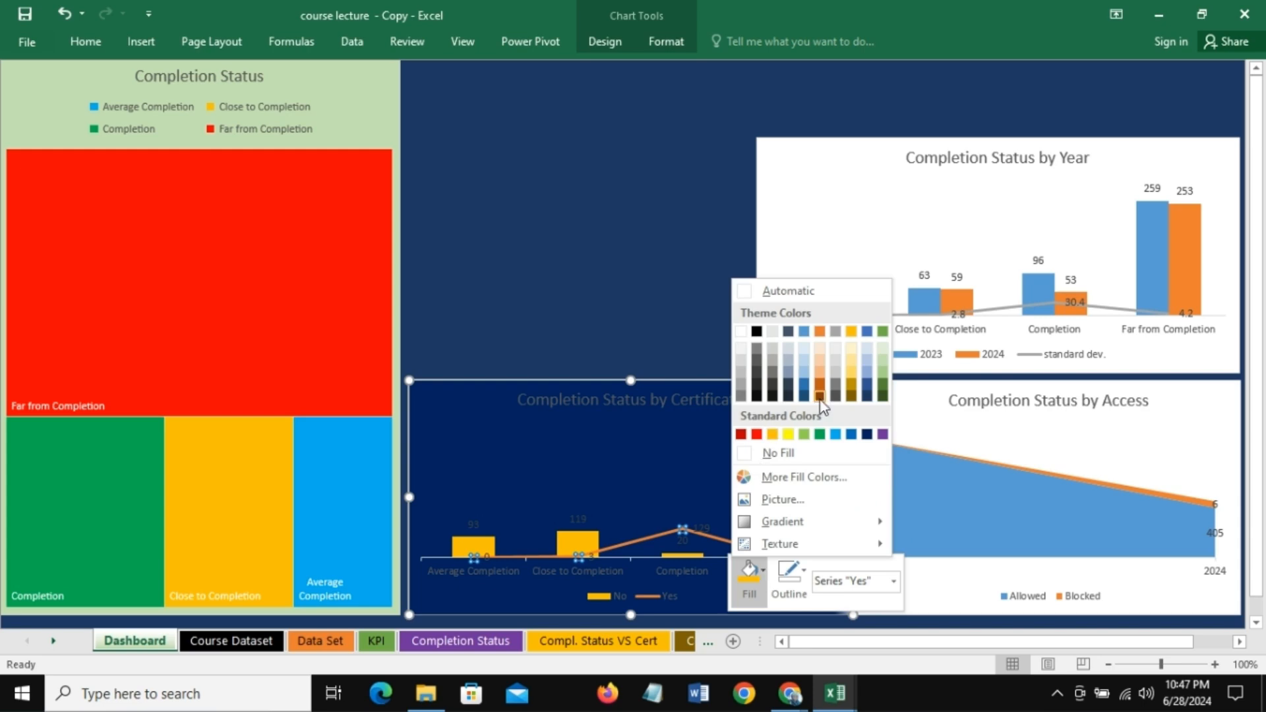
left_click(818, 433)
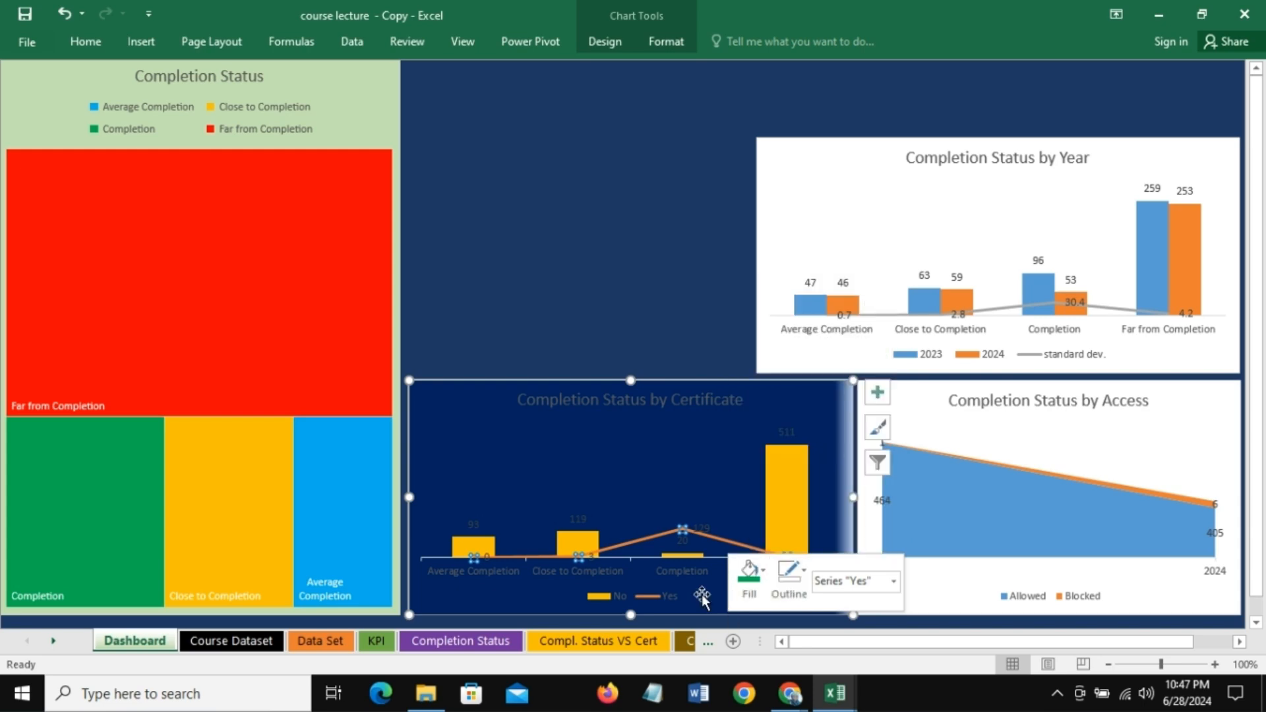
left_click(804, 575)
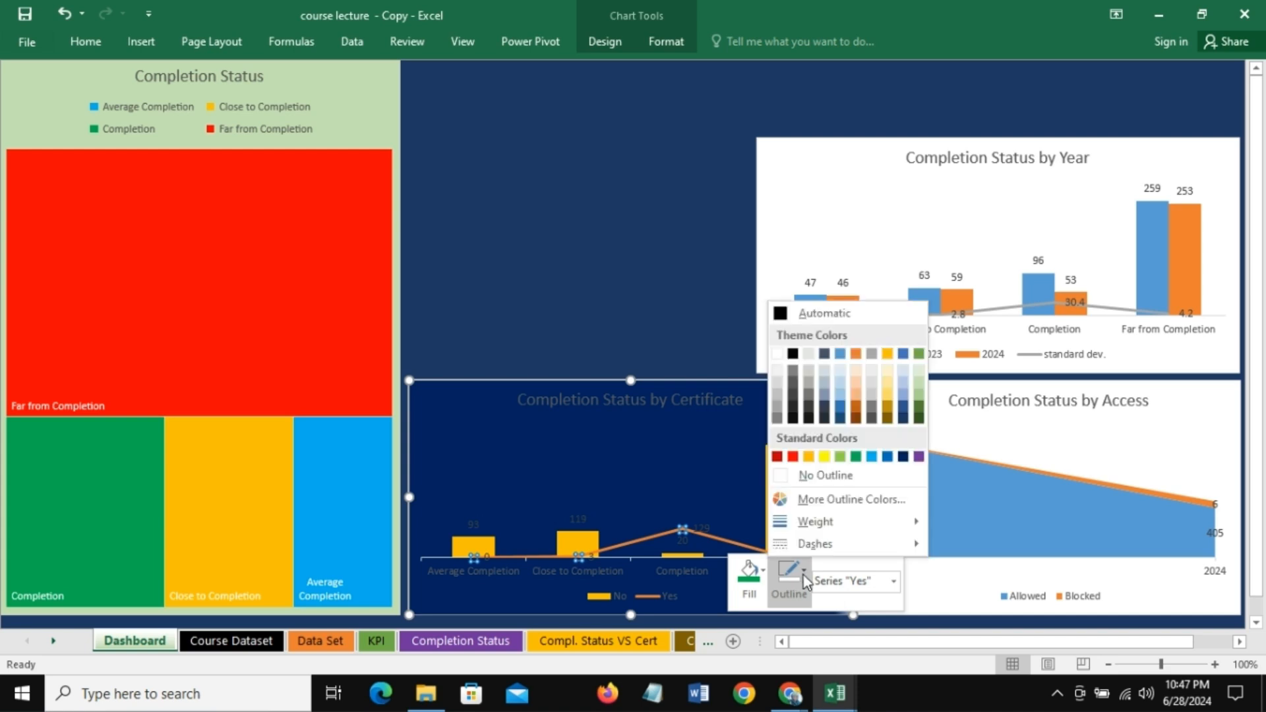
left_click(856, 457)
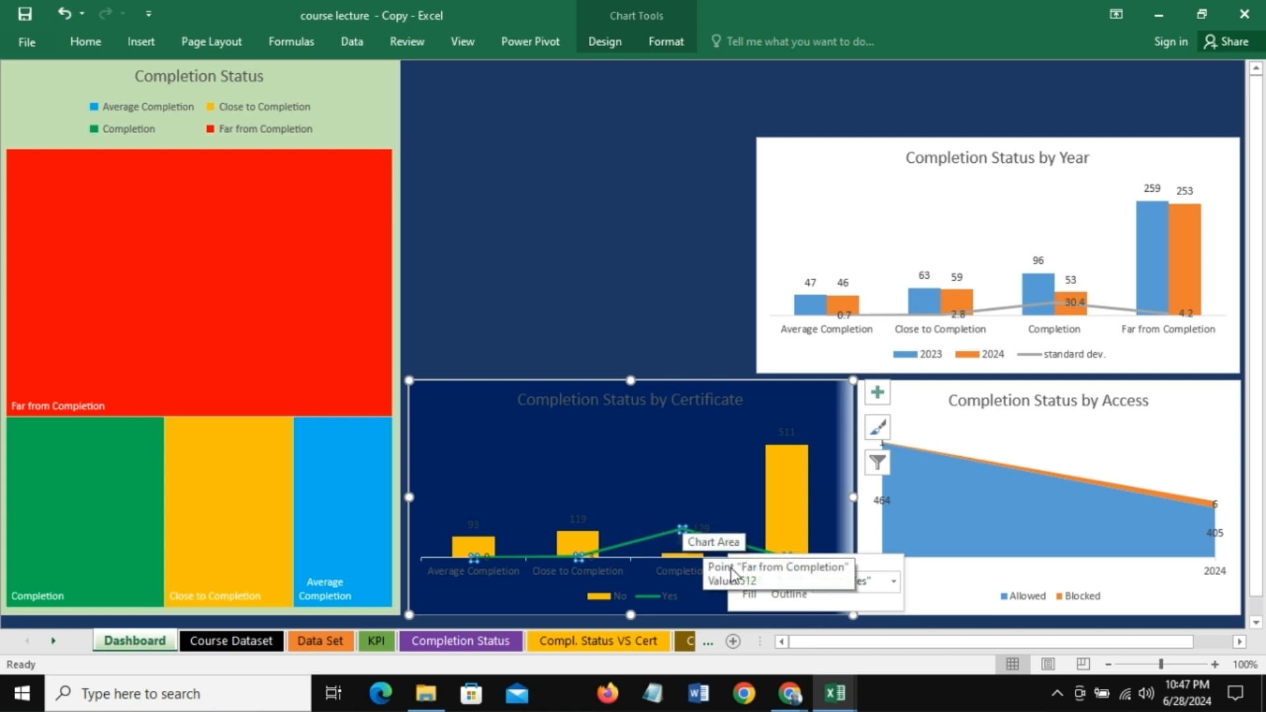
left_click(567, 405)
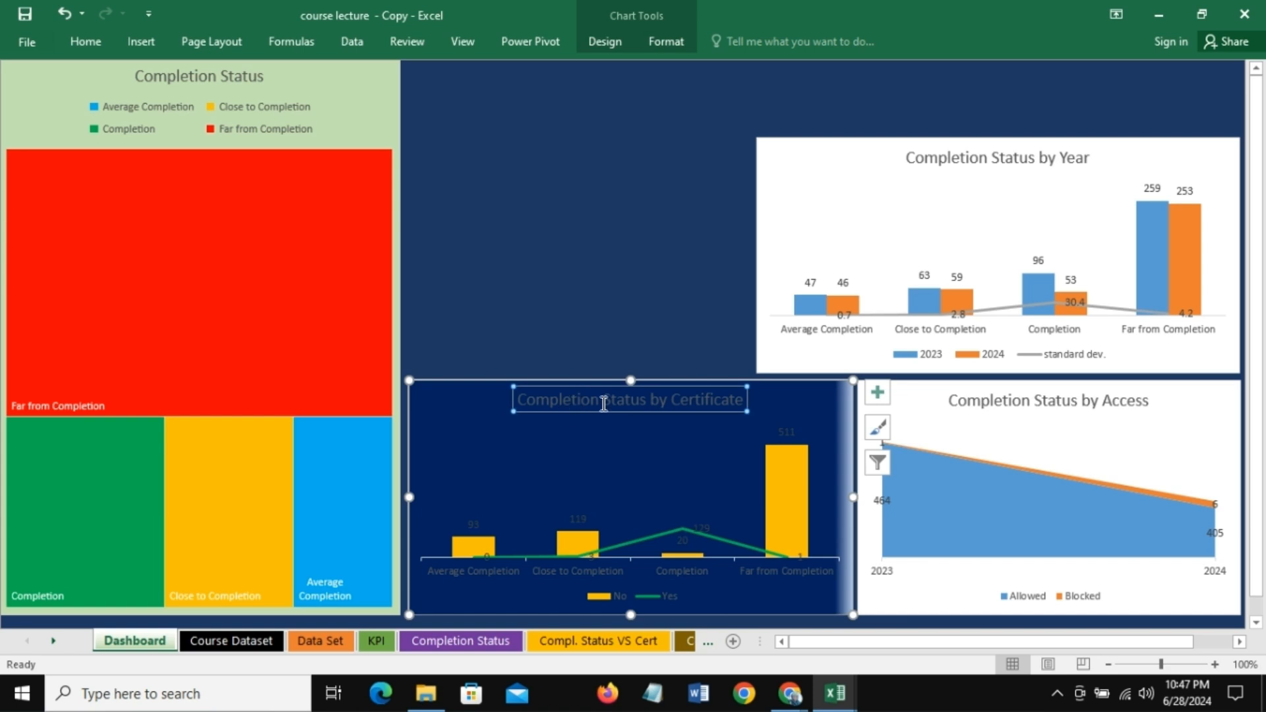
right_click(646, 407)
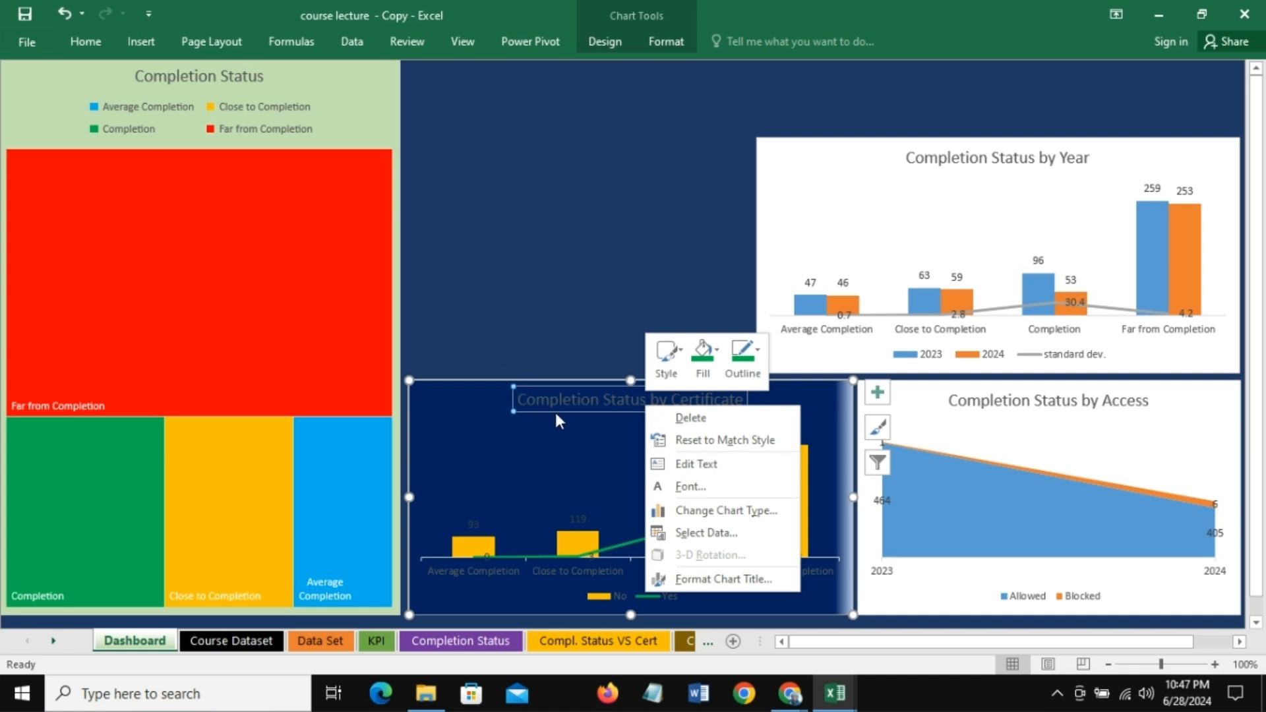
key("Escape")
left_click(547, 312)
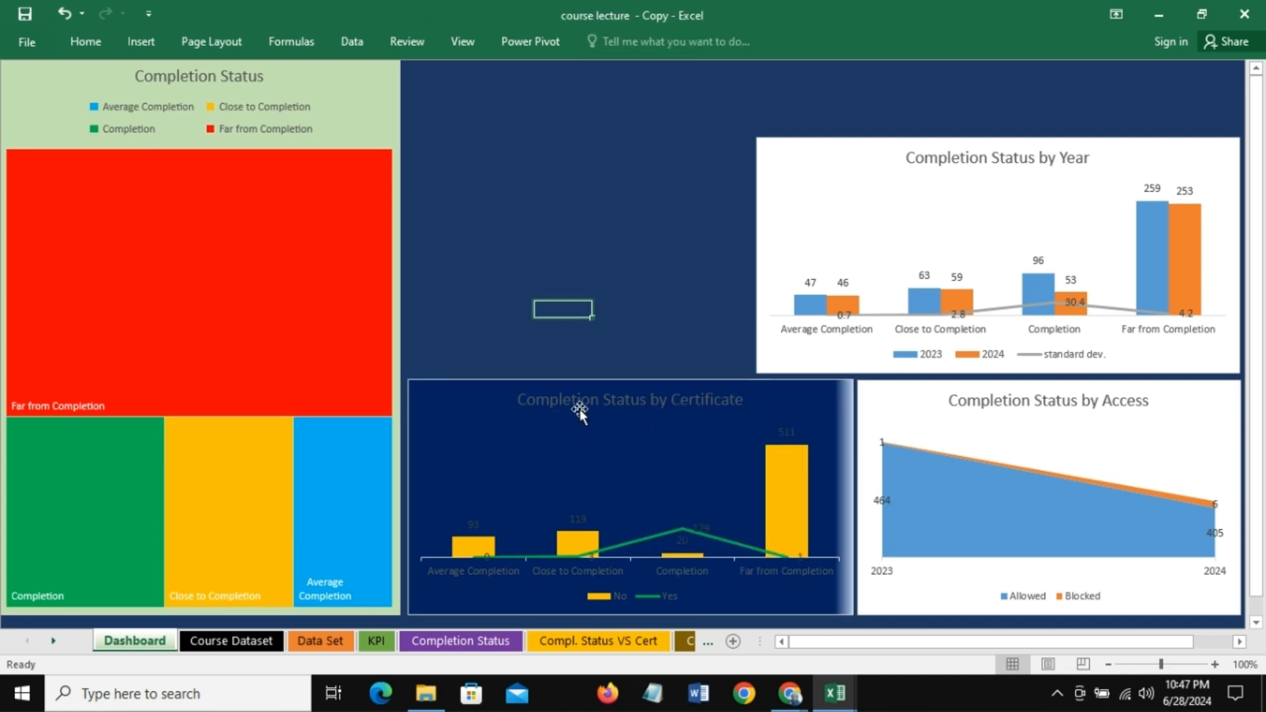
Step: Set the font colour of the Completion Status by Certificate chart title to white
left_click(579, 408)
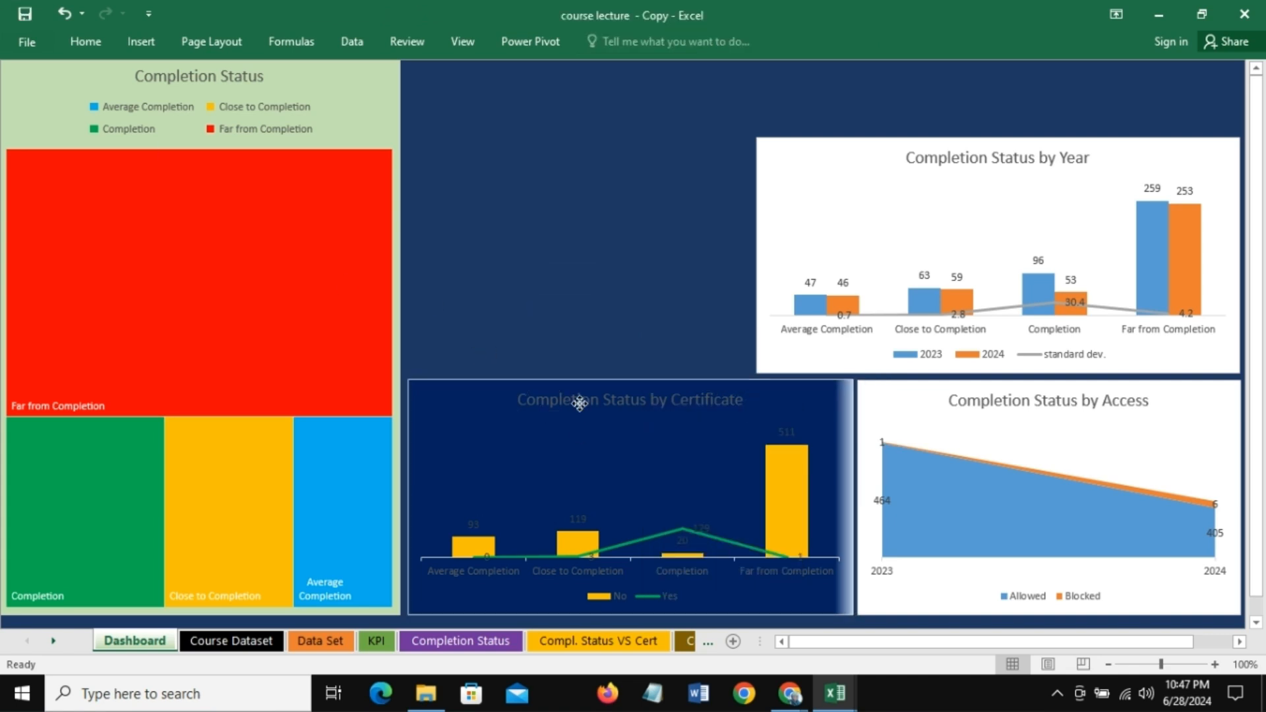
left_click(86, 43)
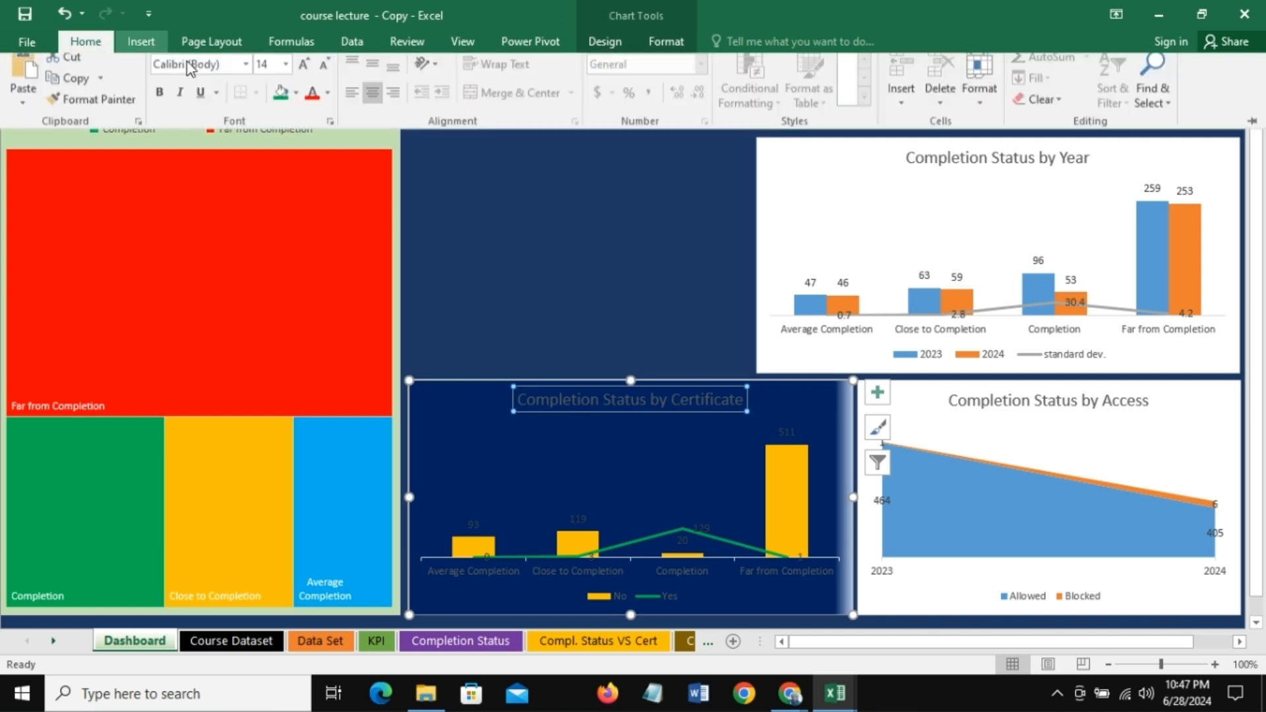
left_click(328, 107)
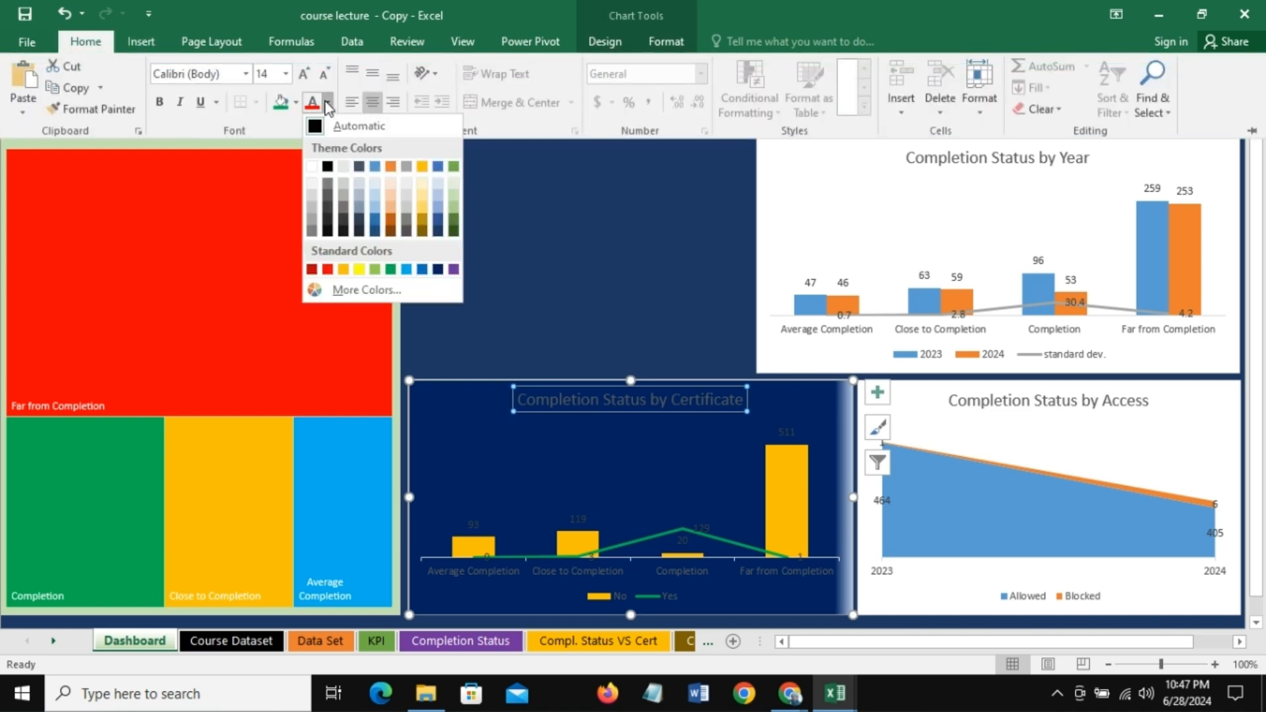
left_click(314, 174)
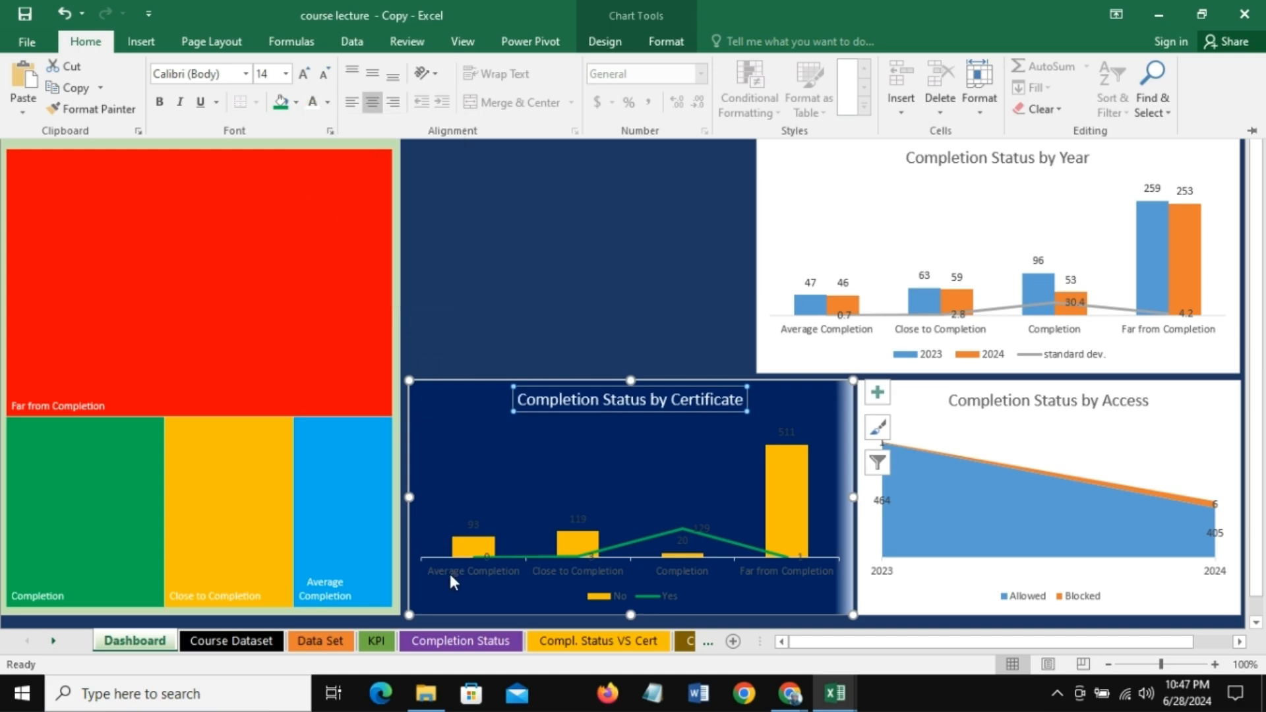
Step: Set the font colour of the "No" series data labels and the category axis labels in the certificate chart to white
left_click(470, 519)
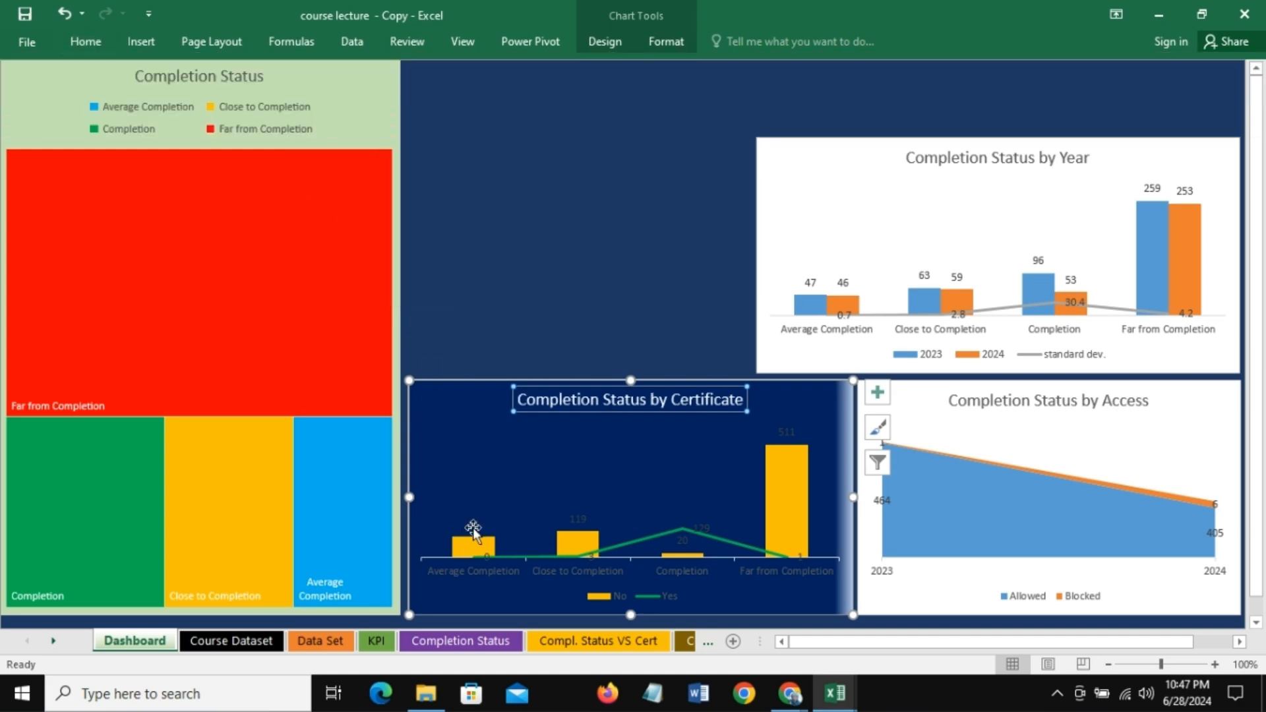
left_click(475, 524)
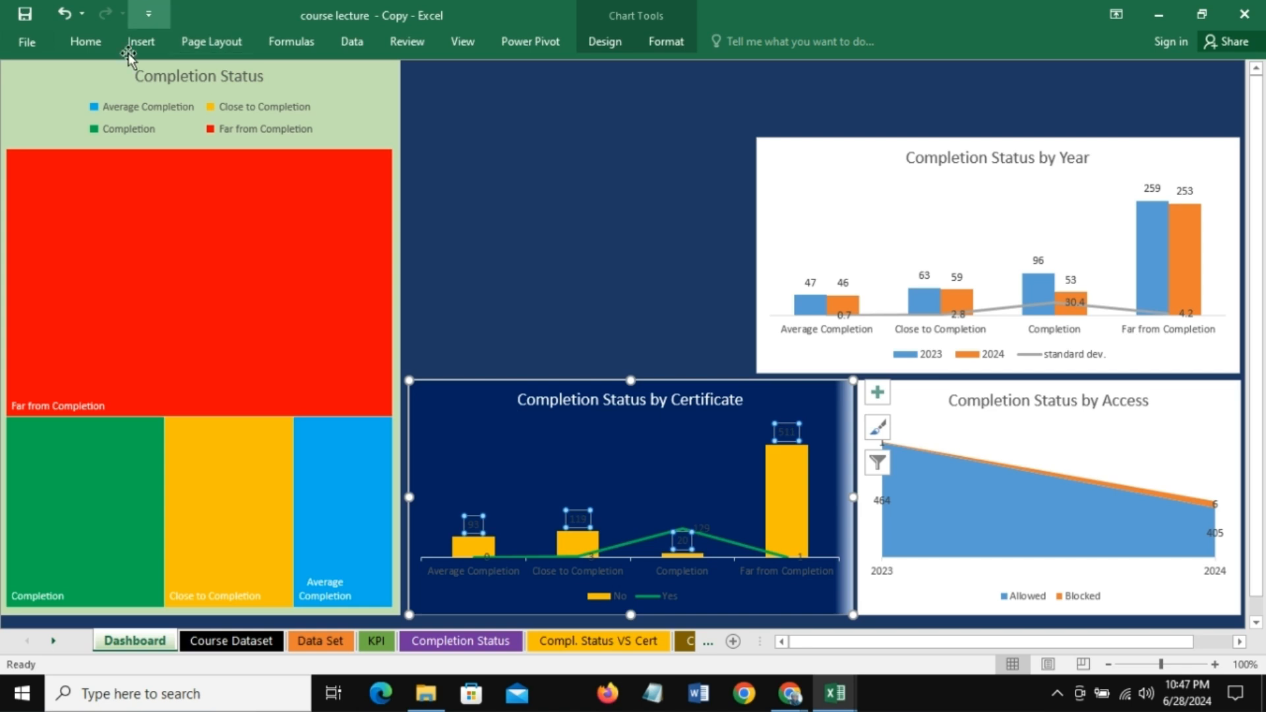
left_click(93, 41)
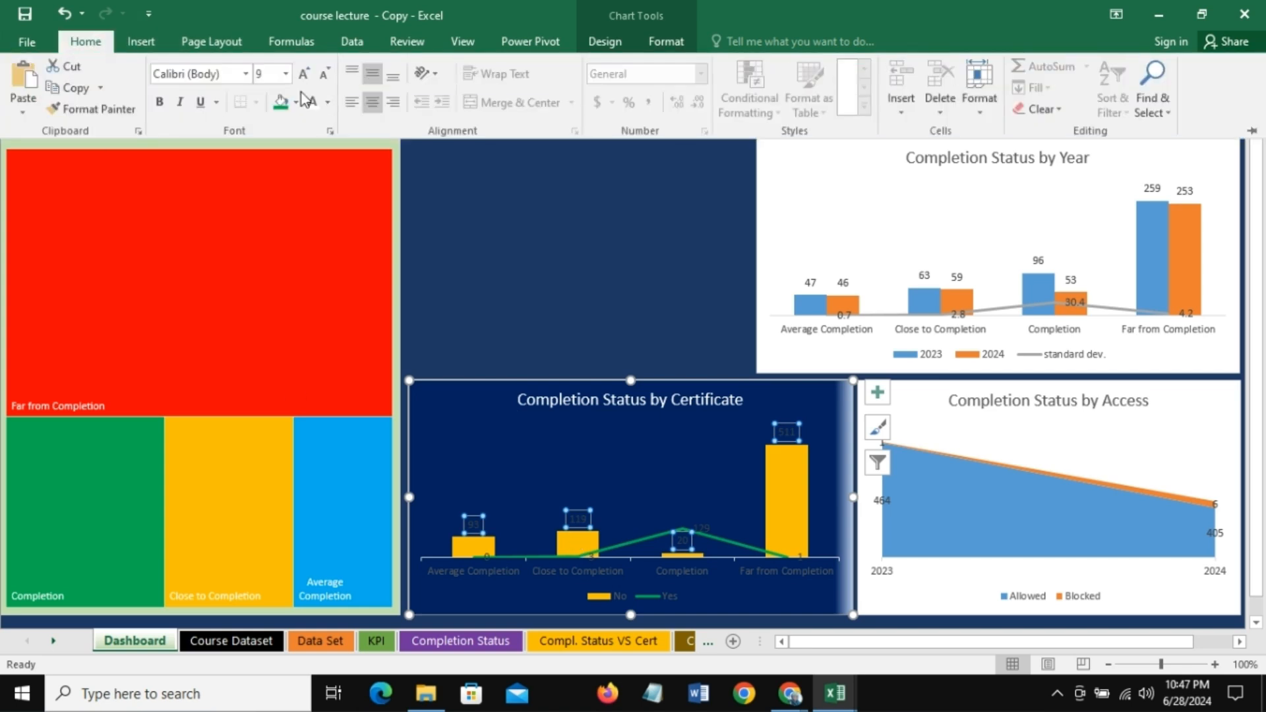
left_click(457, 575)
left_click(458, 572)
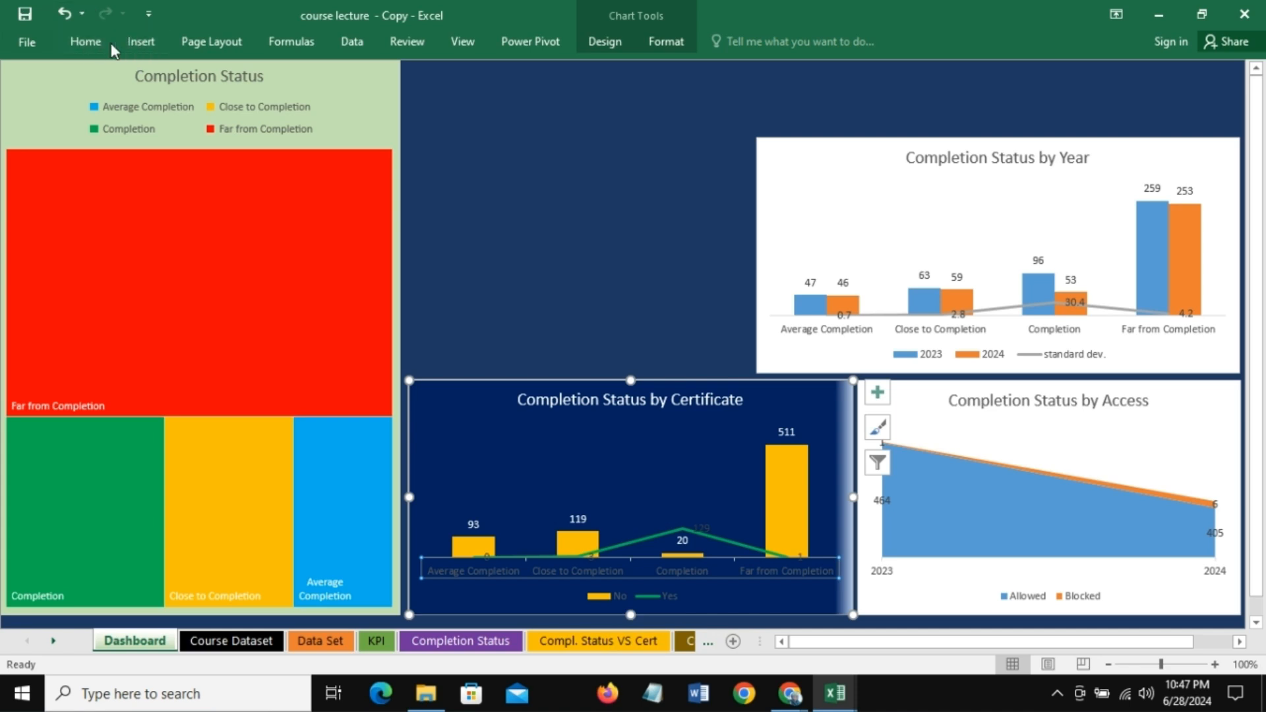
left_click(88, 44)
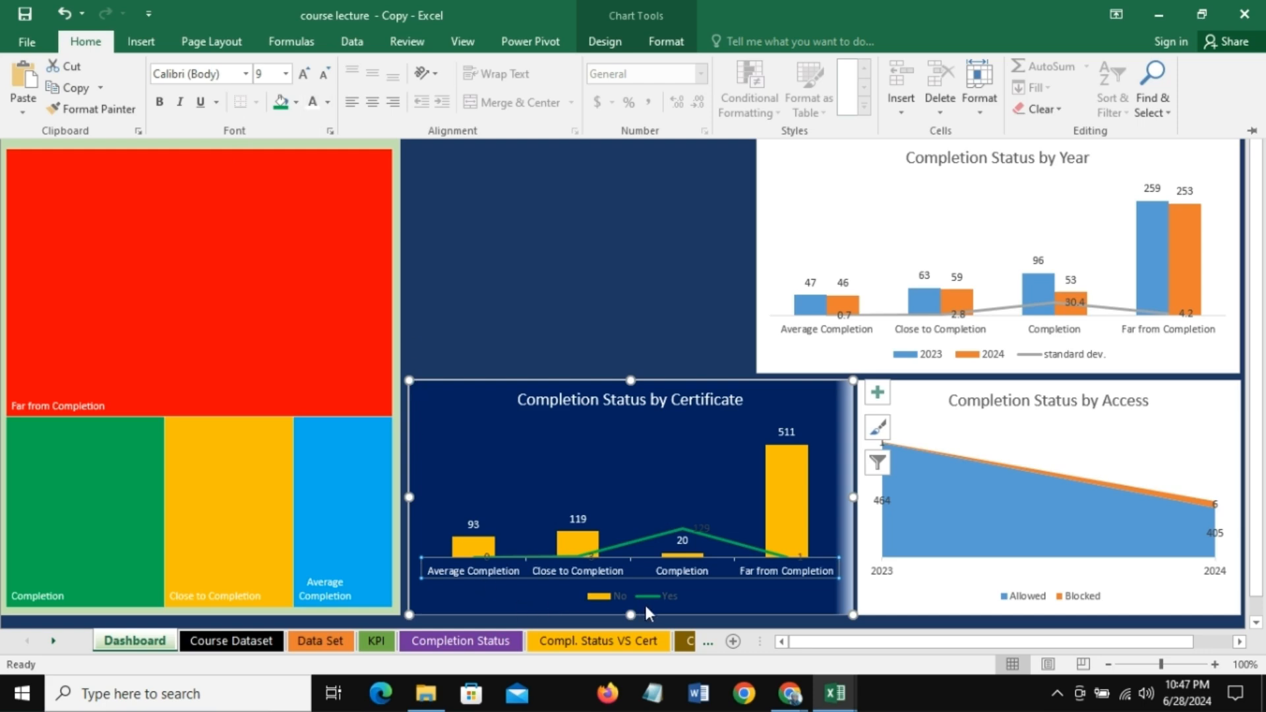
Step: Set the font colour of the No/Yes legend in the certificate chart to white and deselect the chart
left_click(626, 603)
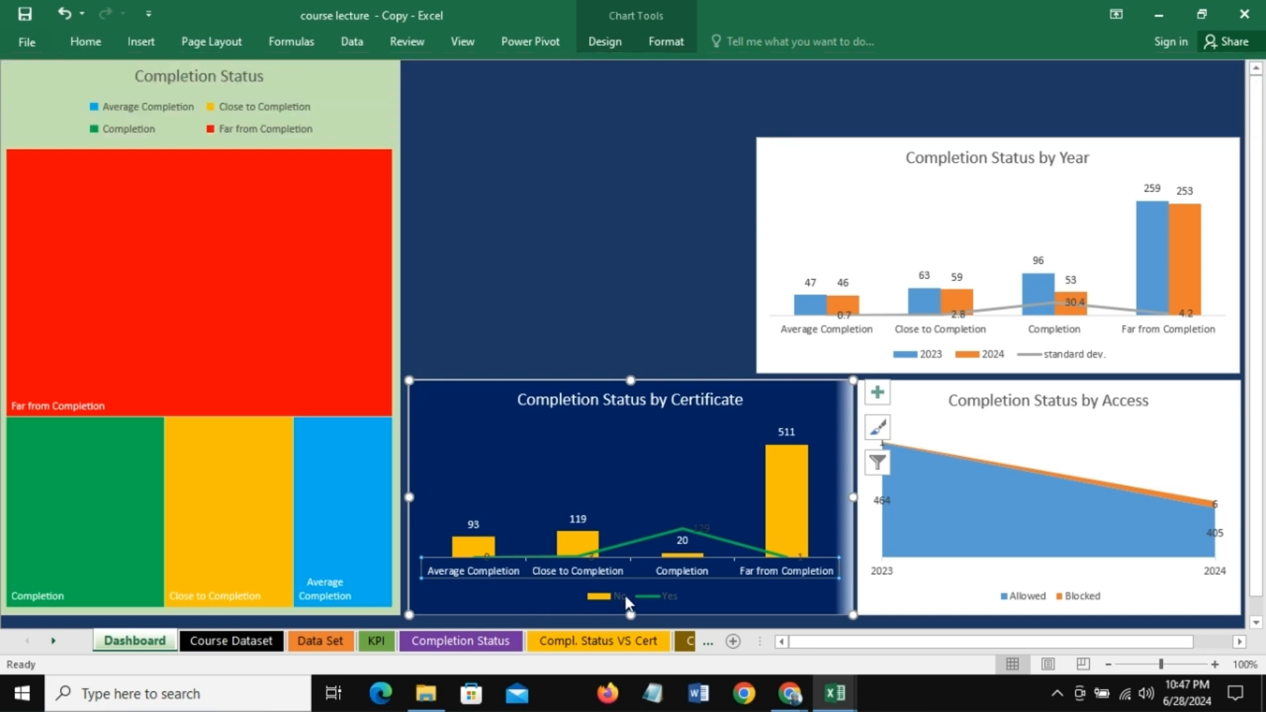
left_click(628, 602)
left_click(85, 40)
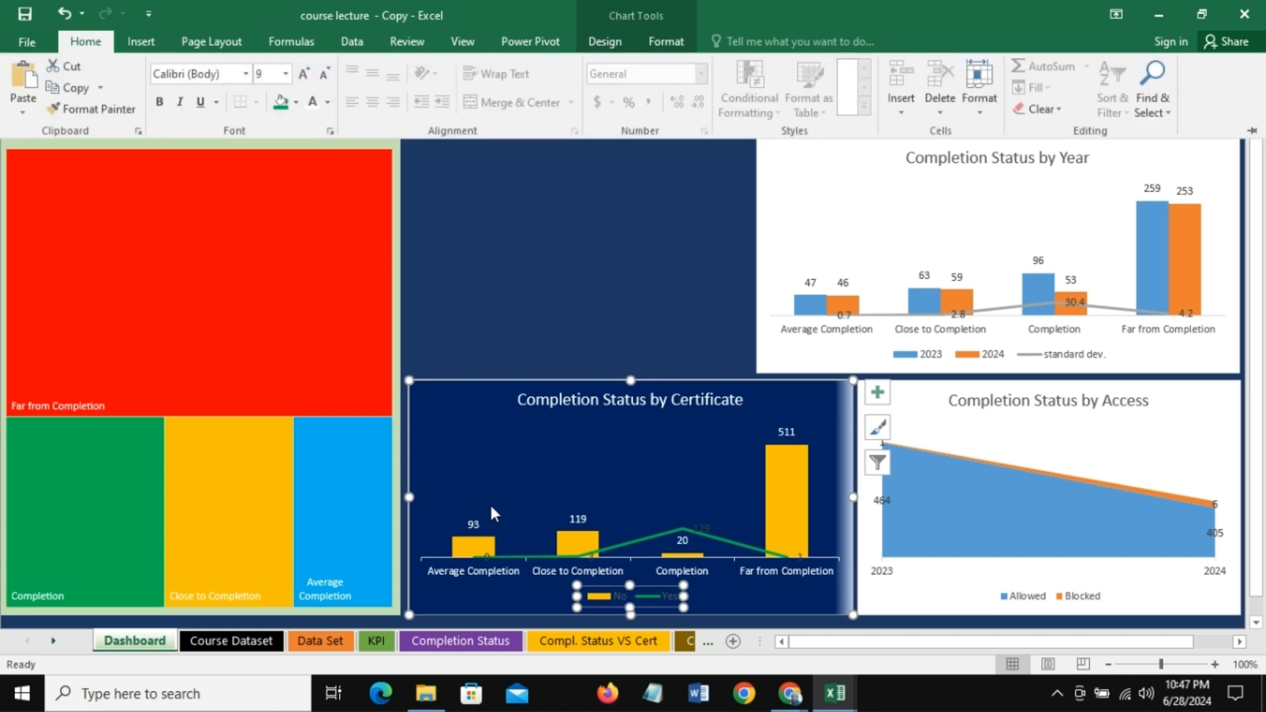
left_click(596, 277)
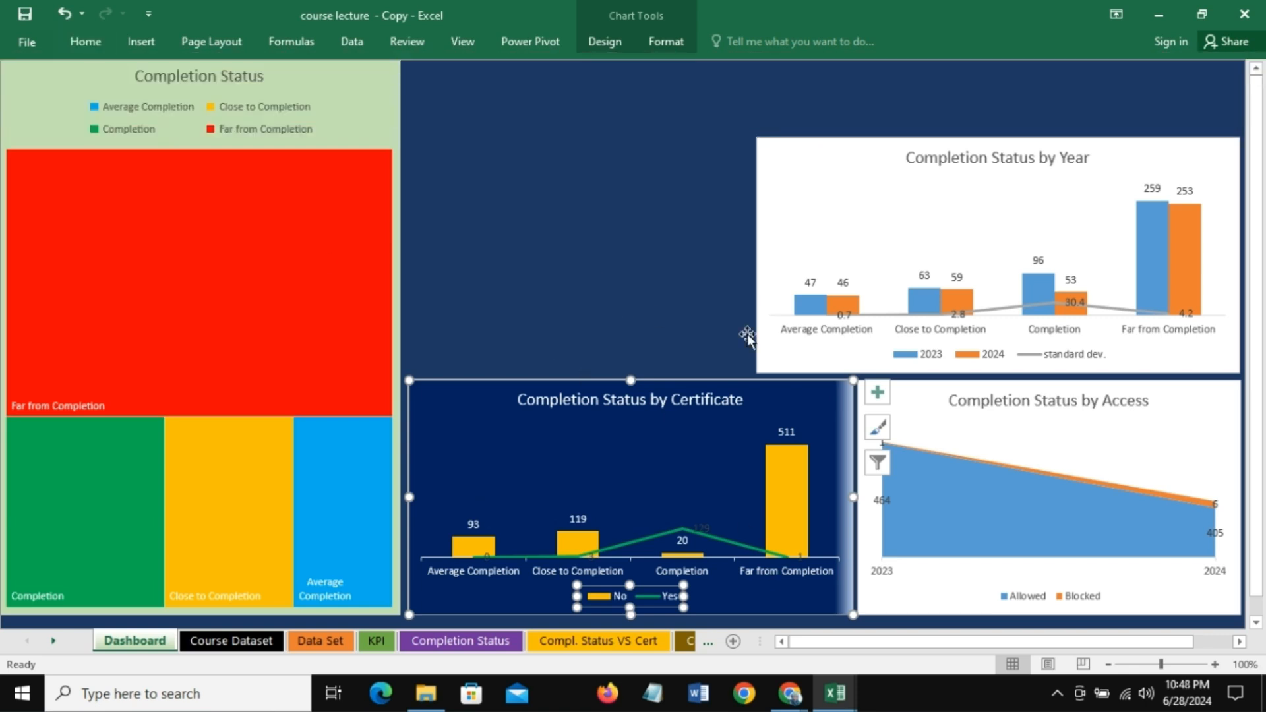
left_click(561, 227)
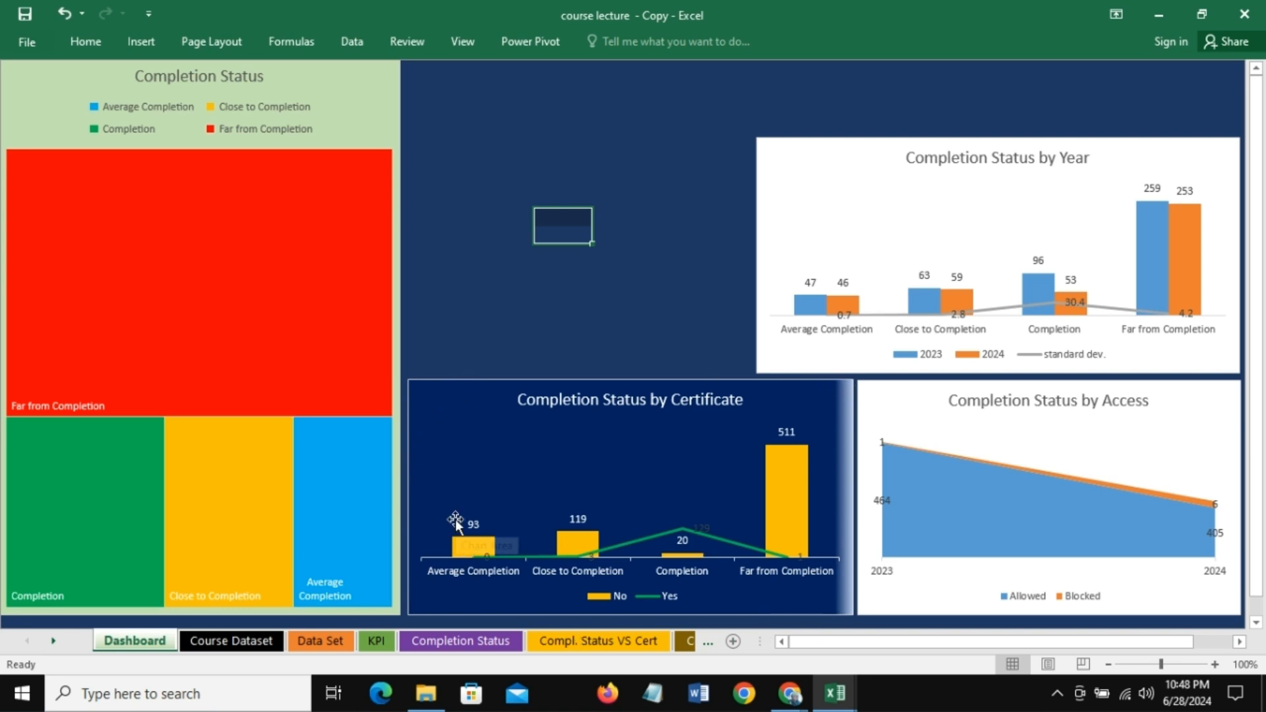
Step: Examine which fill colour the dashboard's background cells use, for comparison with the certificate chart's background
left_click(443, 390)
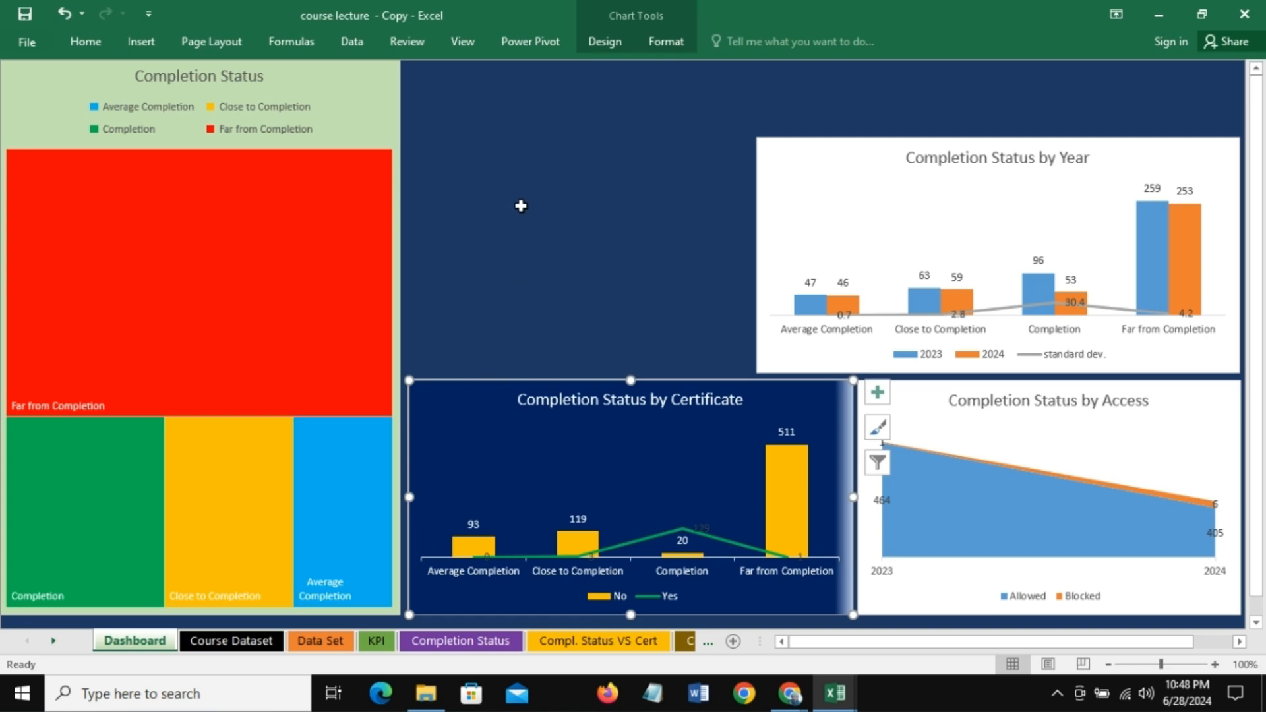
left_click(546, 213)
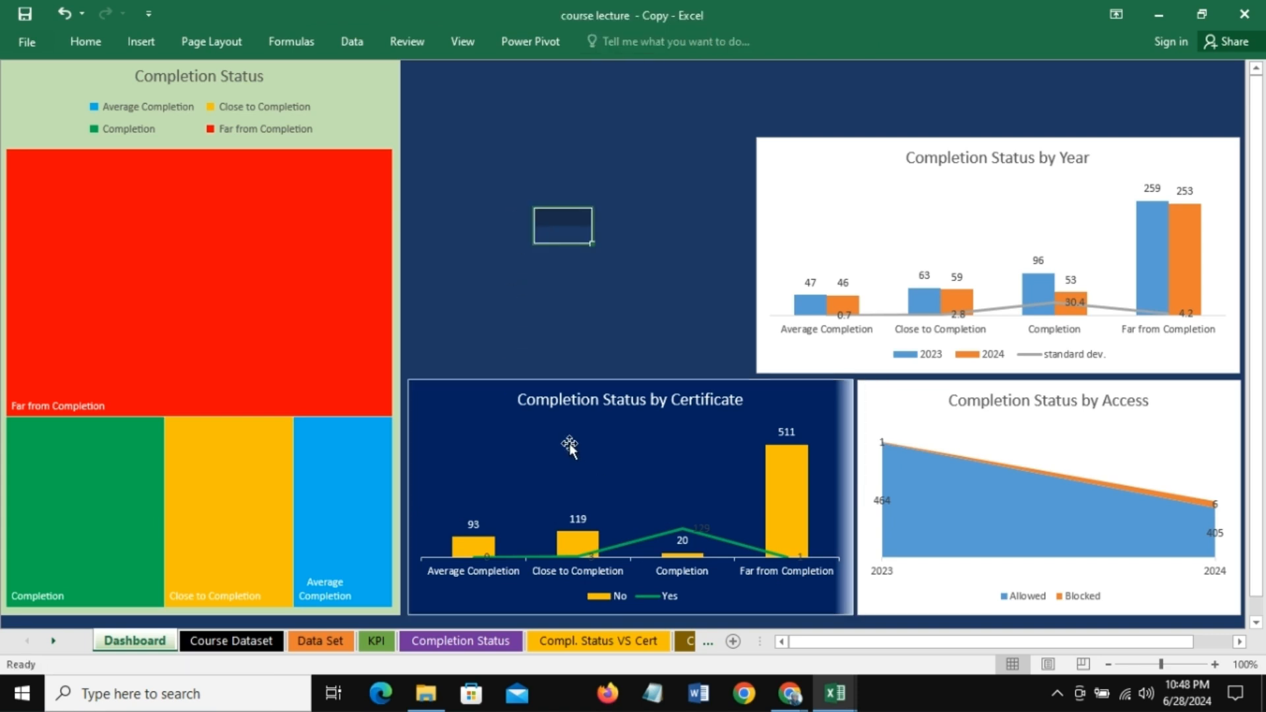
left_click(537, 313)
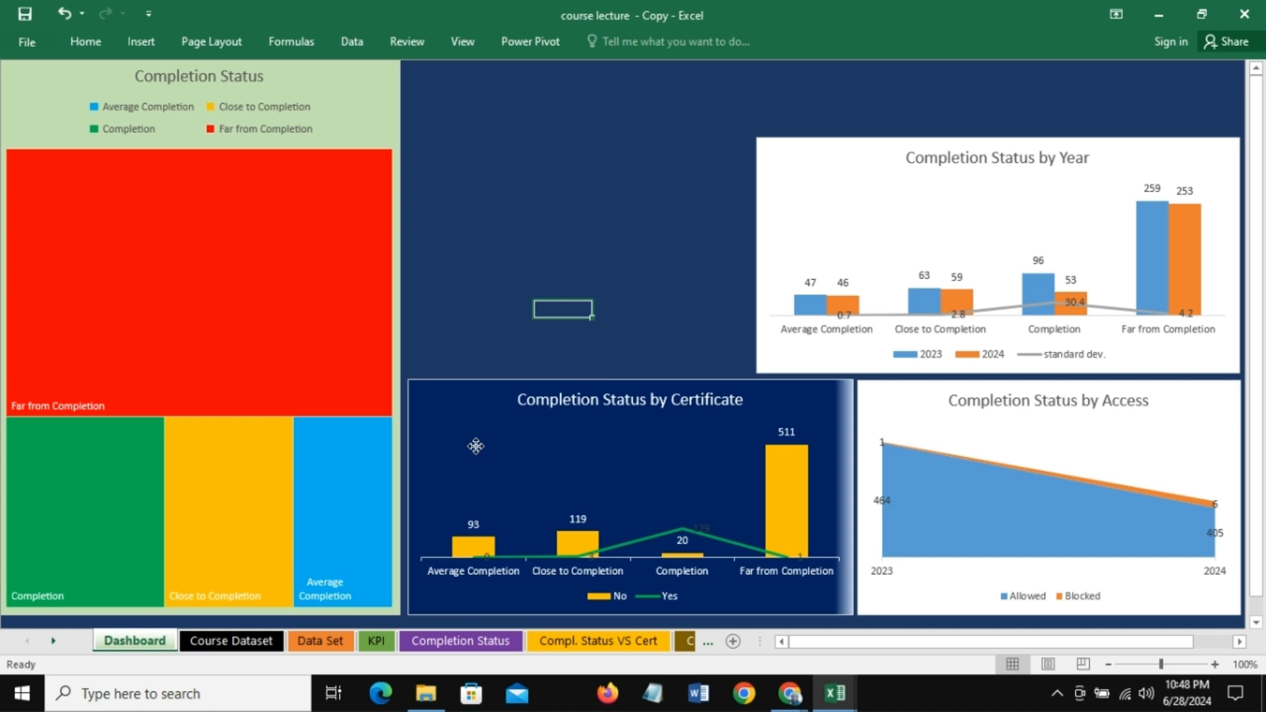
left_click(429, 388)
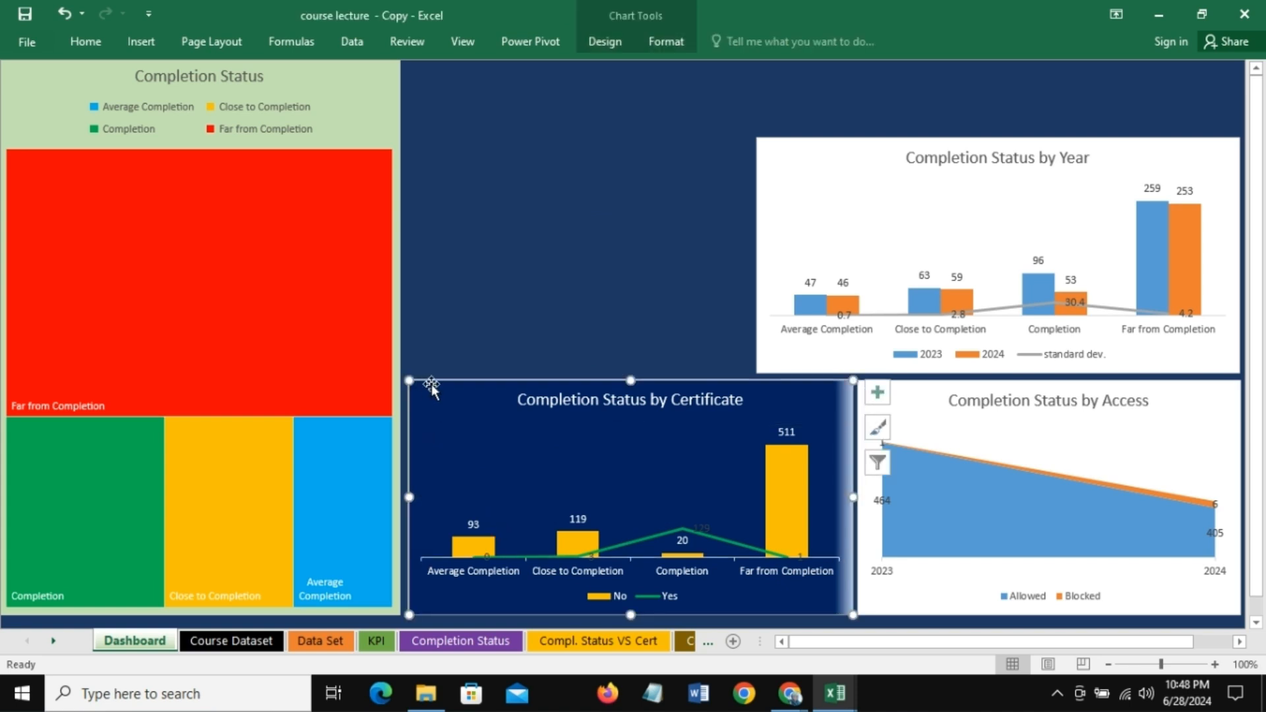
left_click(76, 45)
left_click(599, 304)
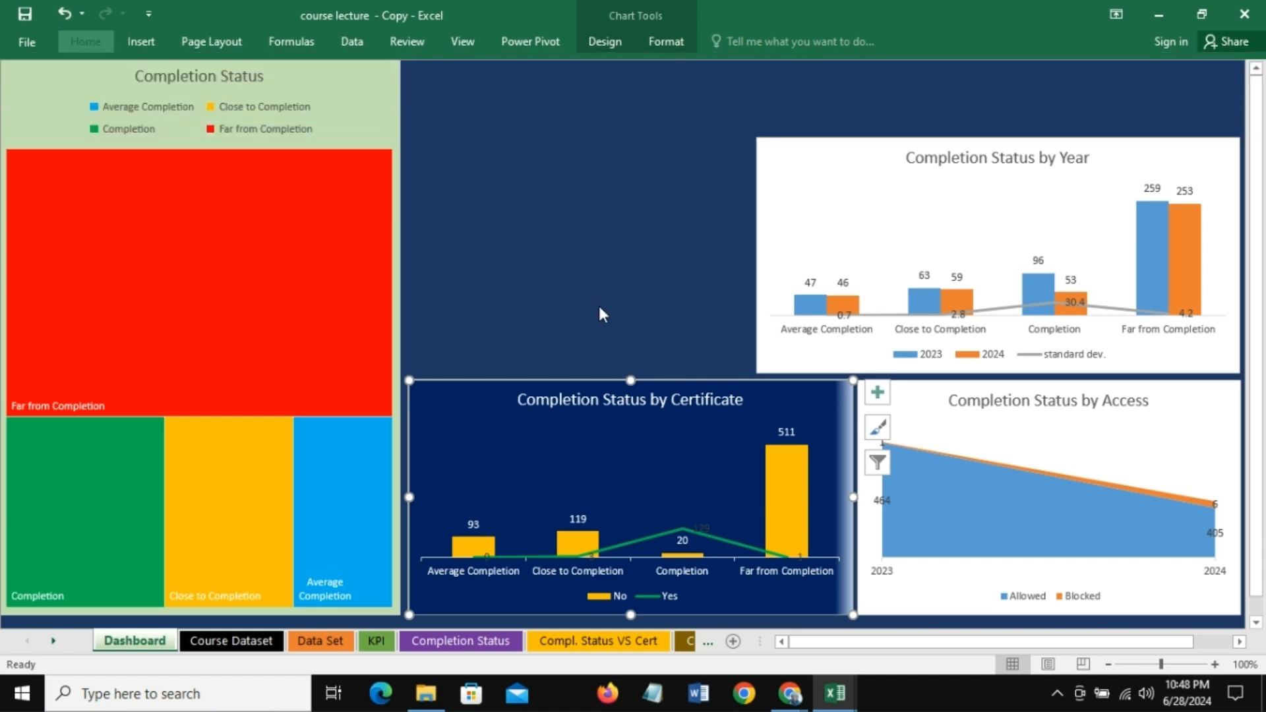
left_click(81, 34)
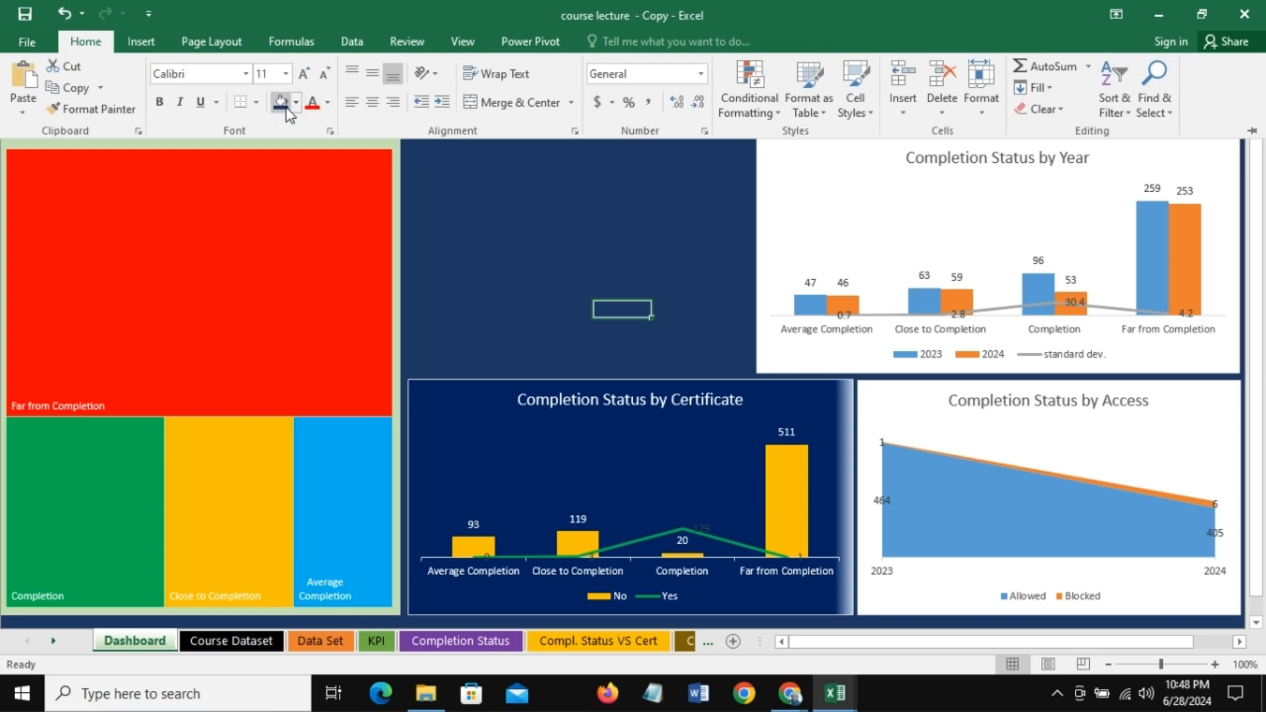
left_click(296, 105)
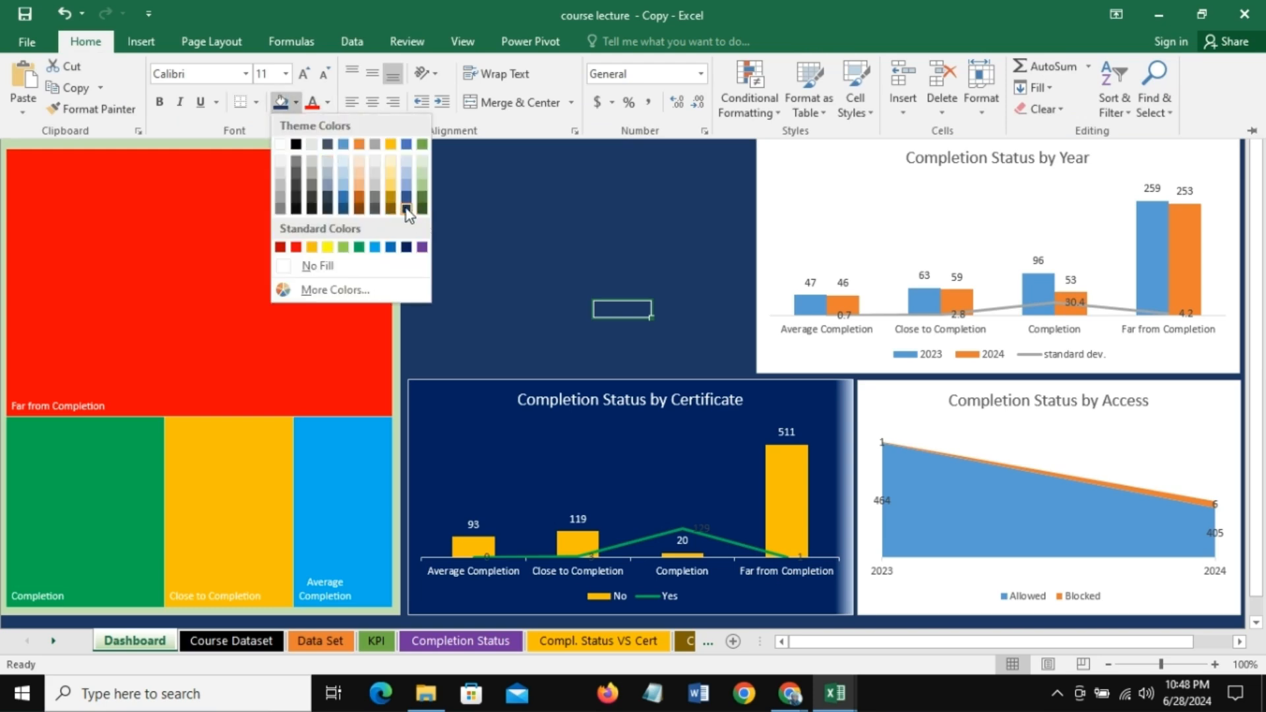
left_click(462, 390)
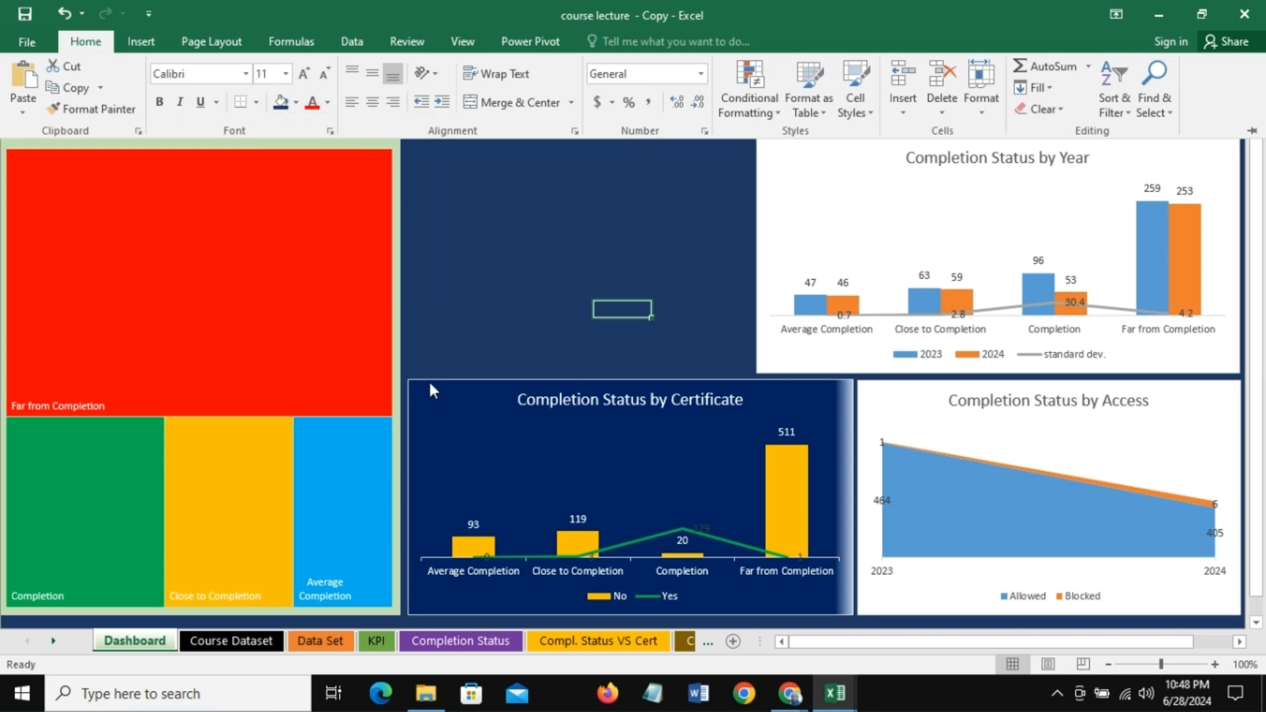
left_click(430, 385)
left_click(423, 394)
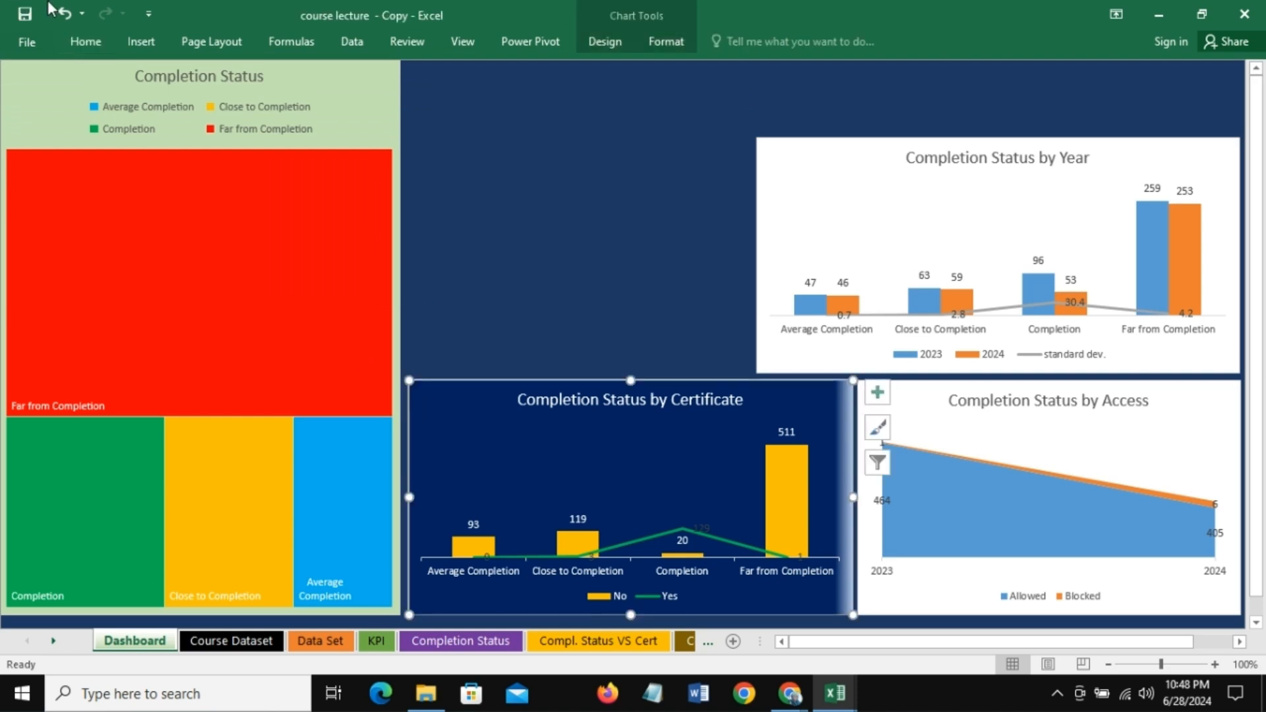
left_click(86, 41)
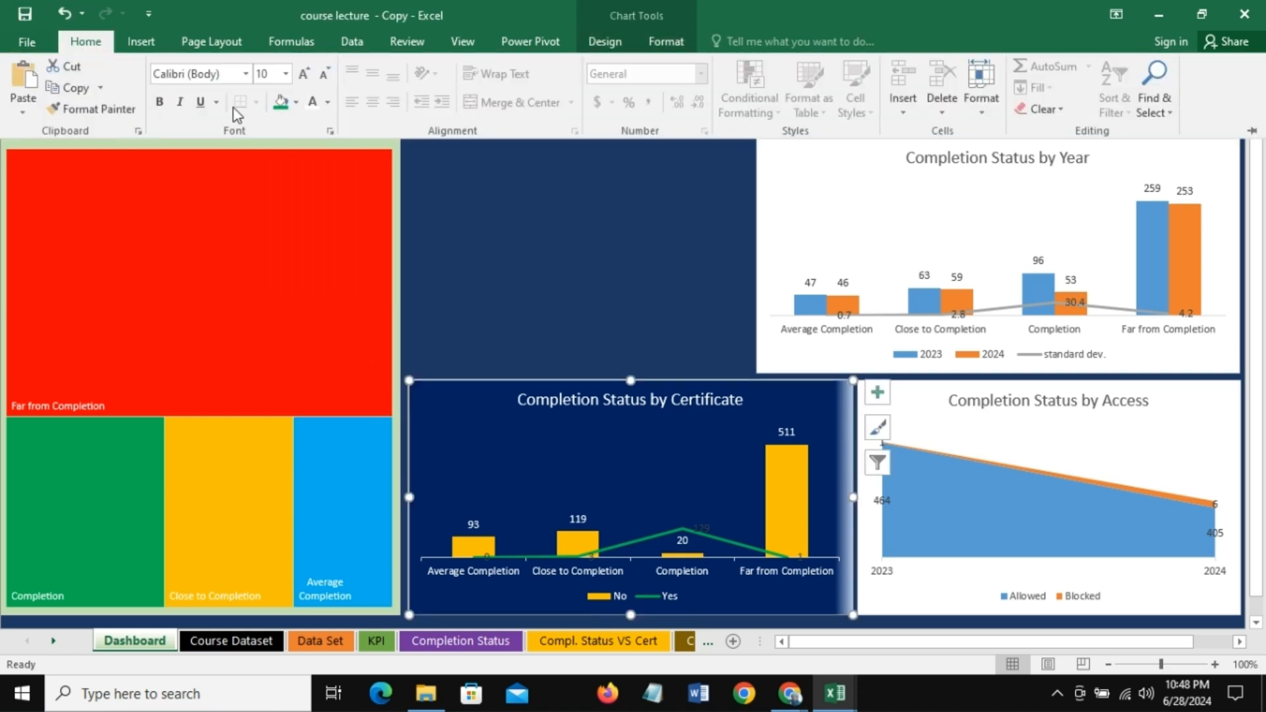
left_click(290, 105)
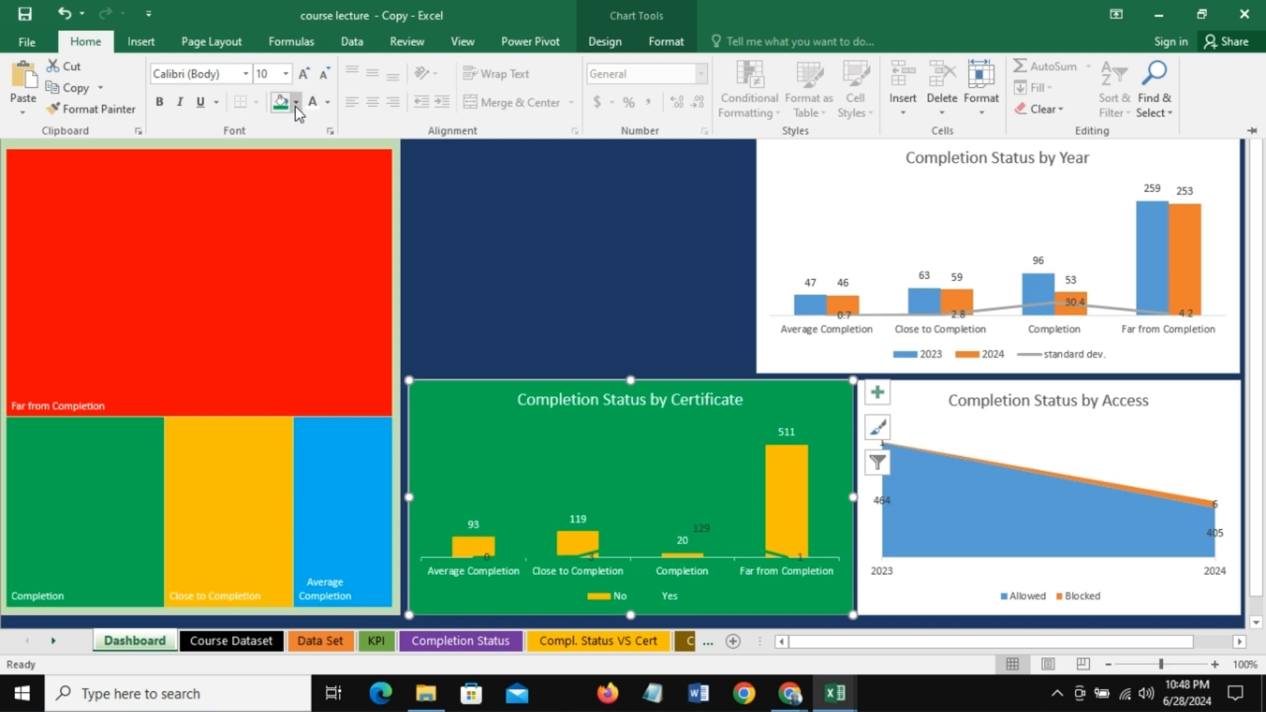
key("ctrl+z")
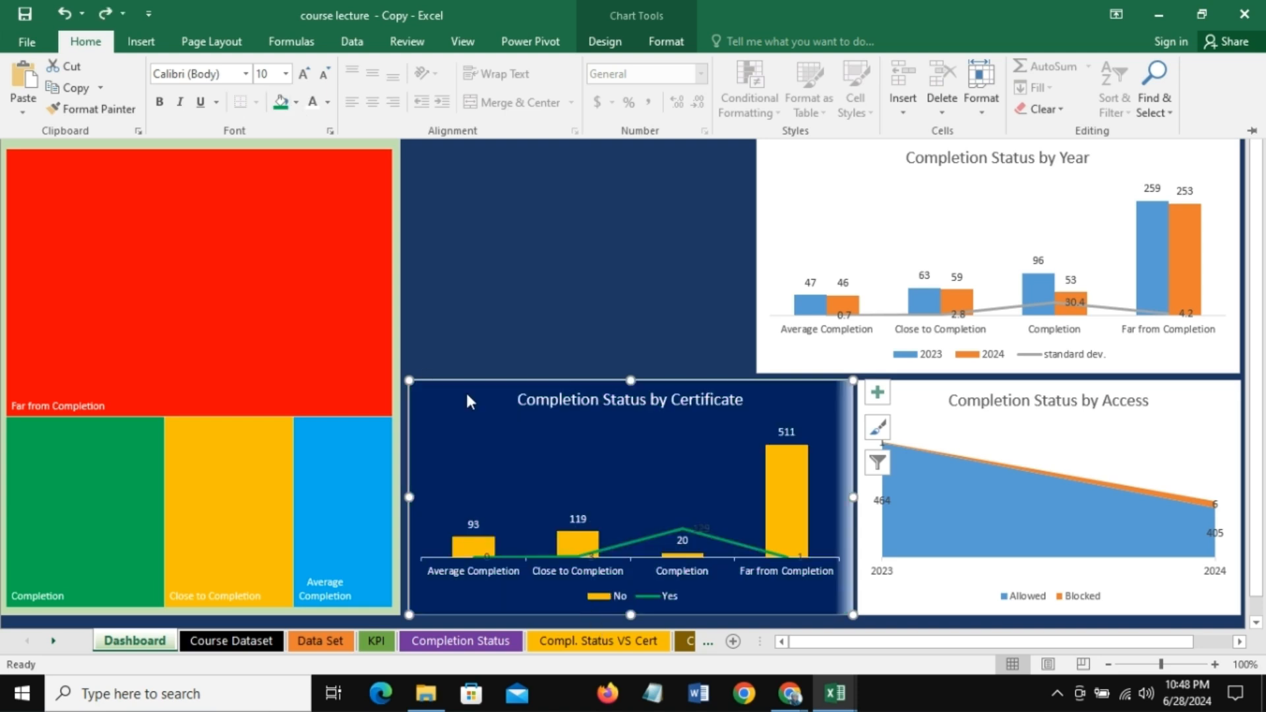
left_click(297, 103)
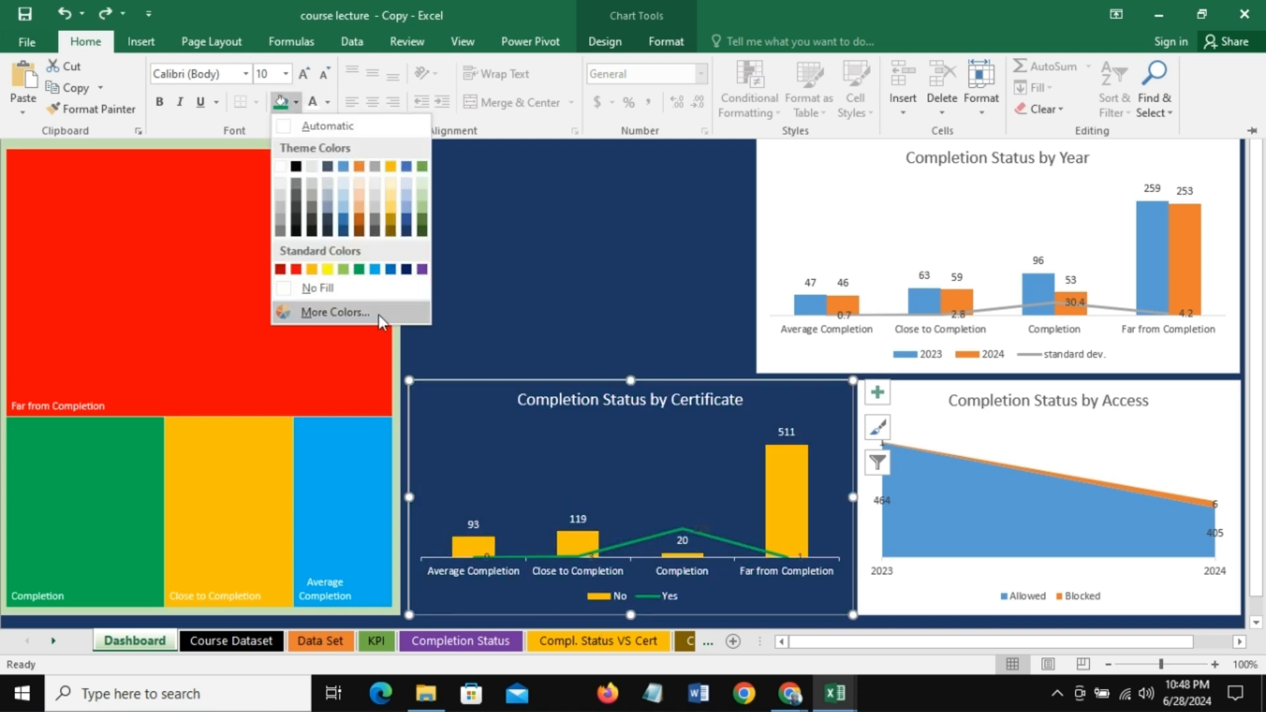
left_click(451, 384)
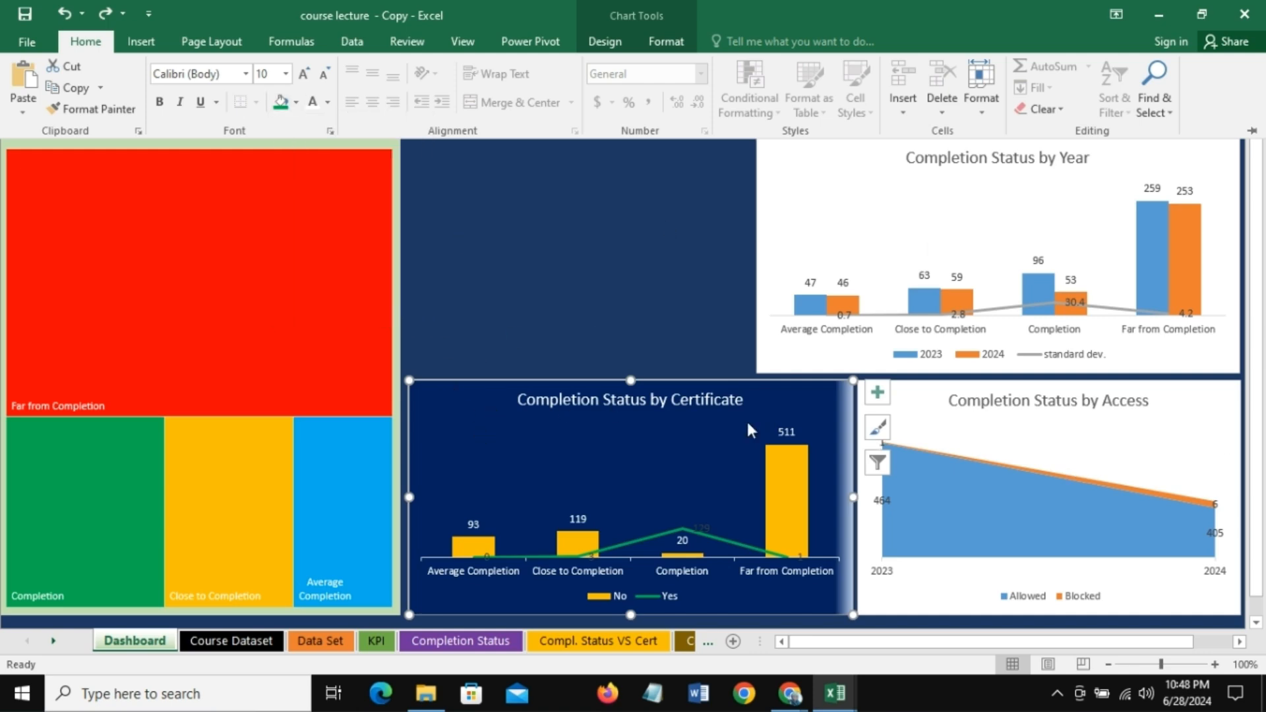
key("ctrl+F1")
Step: Try the darkest blue theme colour on the certificate chart's selected background gradient stop, and set it back to standard dark blue
right_click(424, 386)
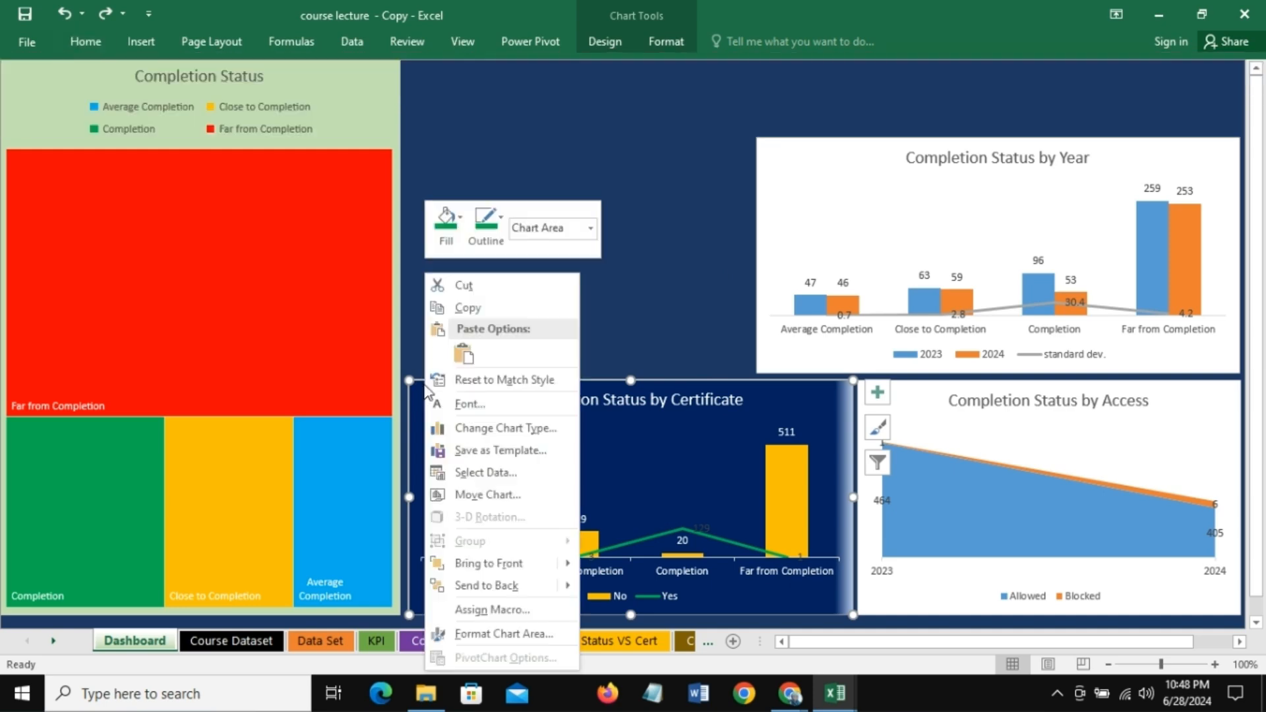
left_click(458, 221)
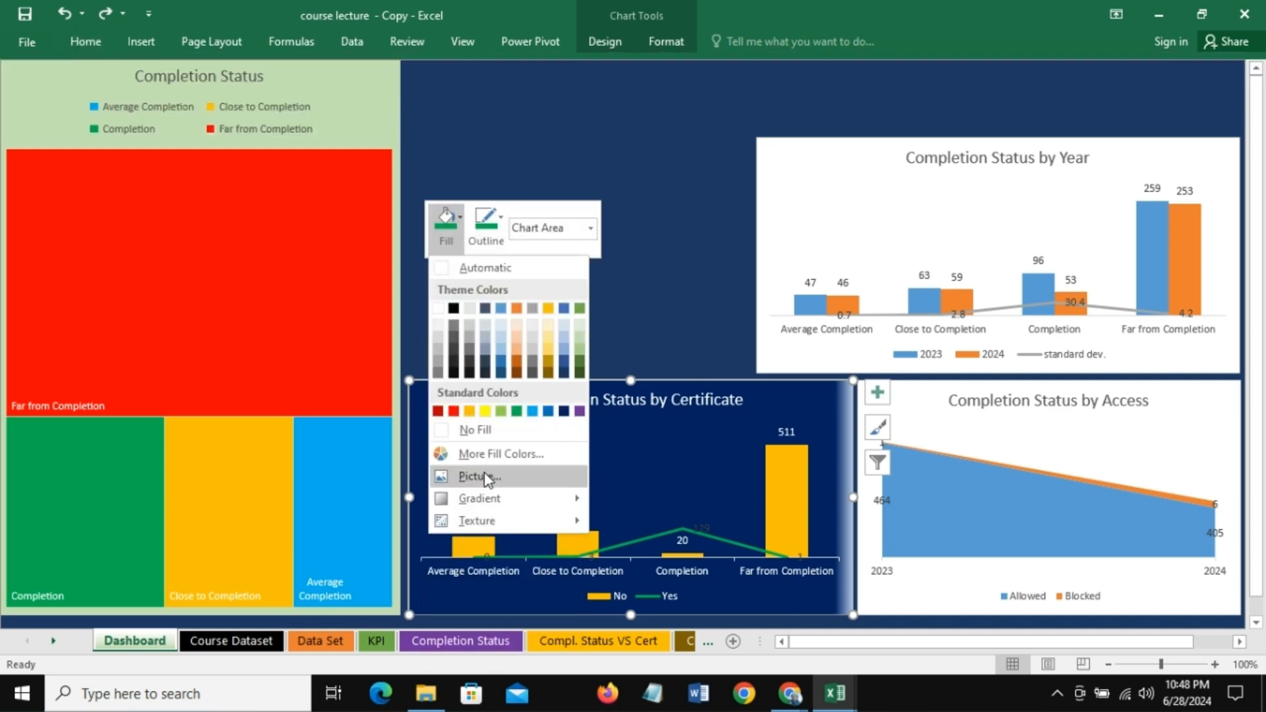
mouse_move(495, 504)
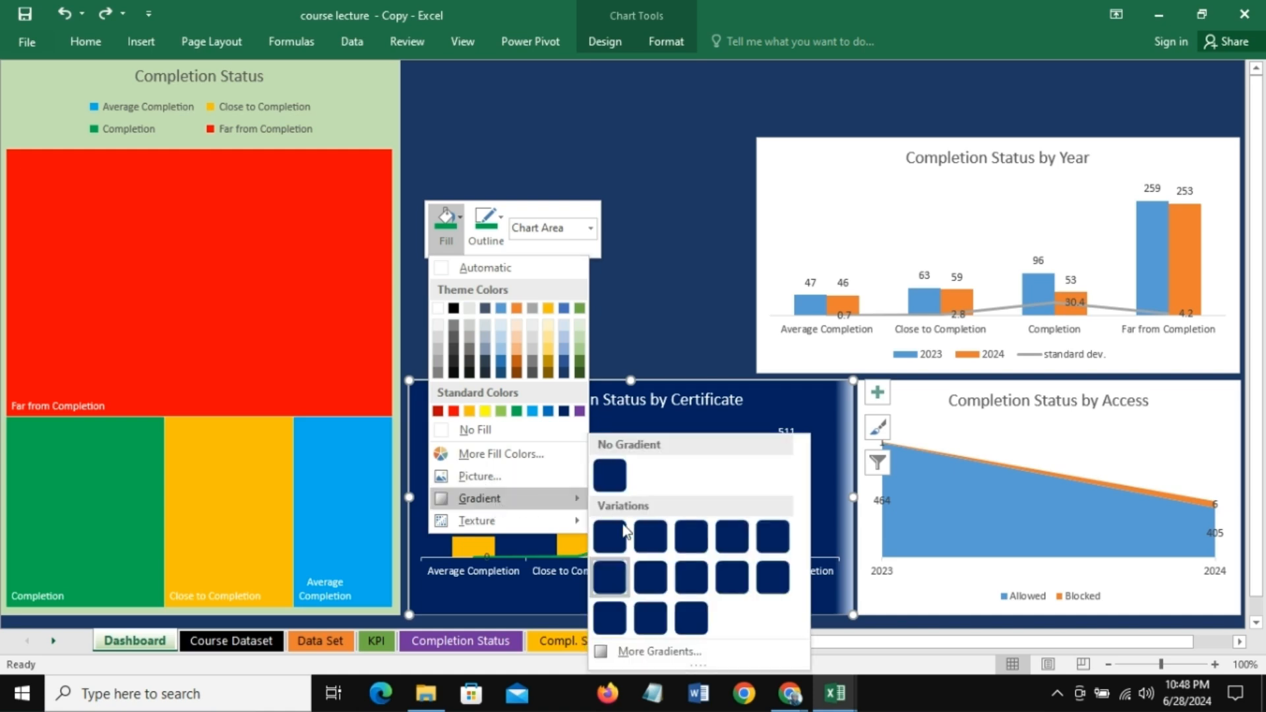
left_click(672, 653)
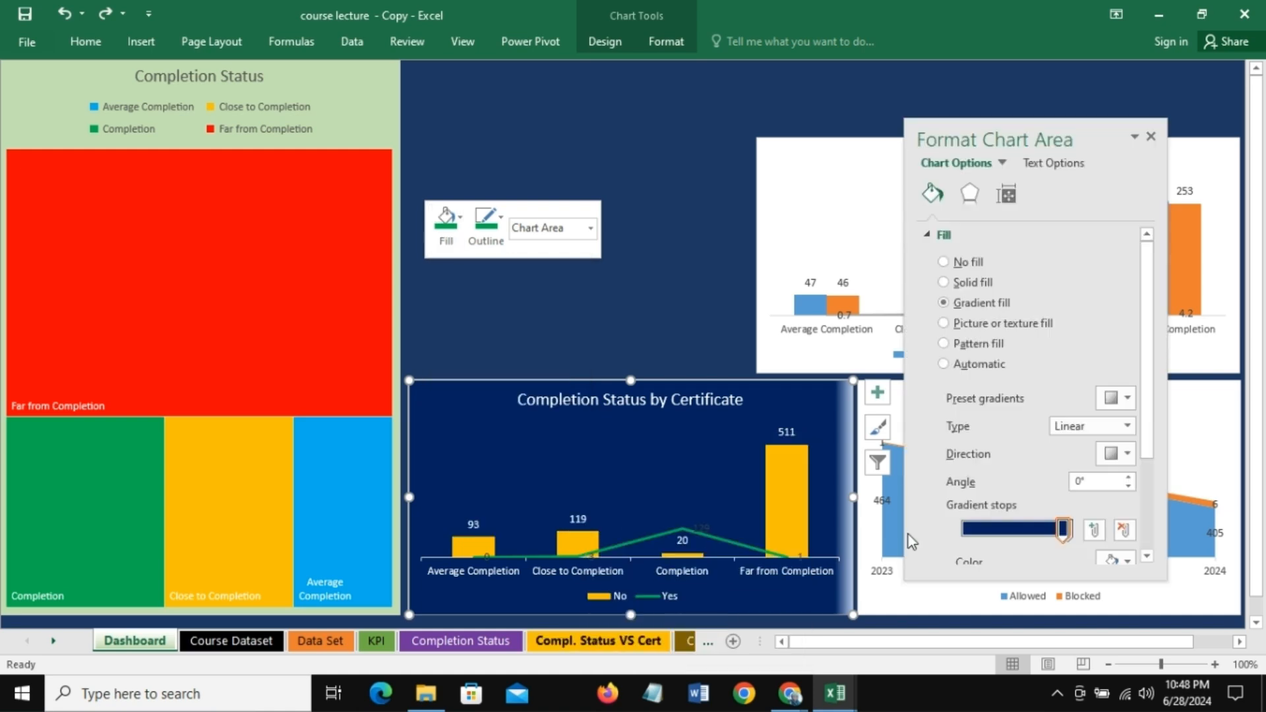
scroll(1151, 505, "down", 2)
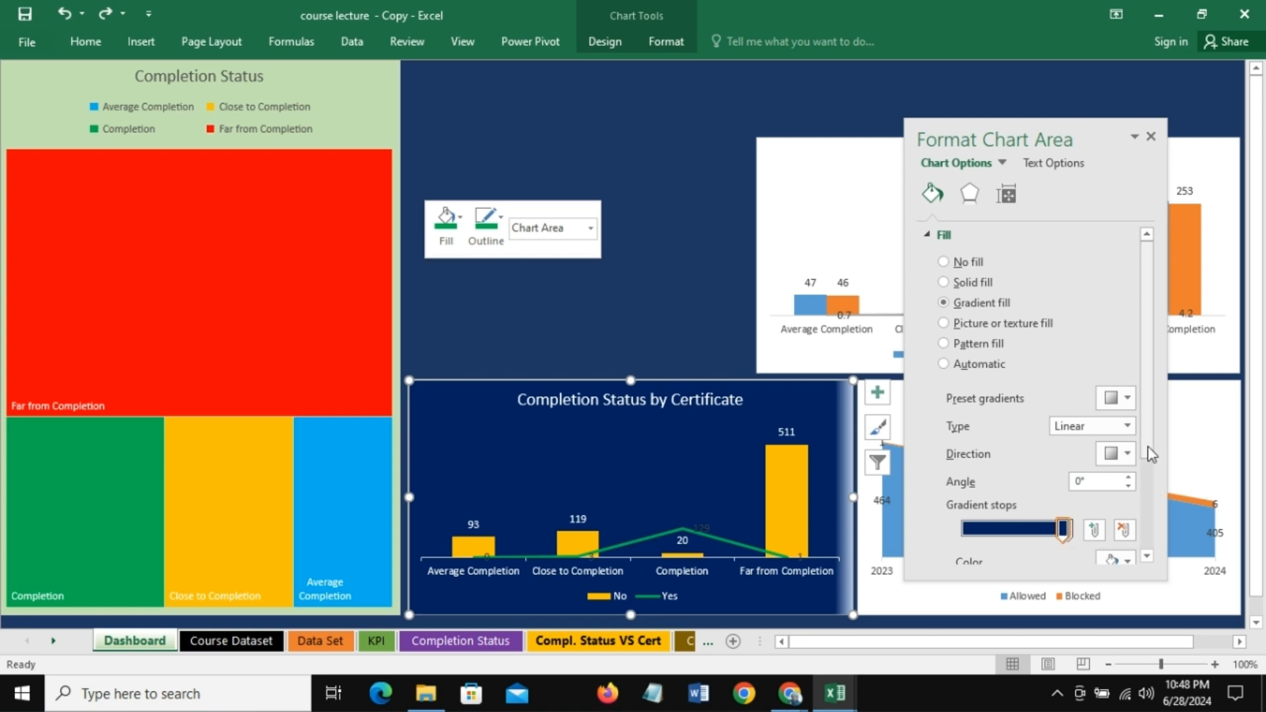
scroll(1151, 504, "down", 1)
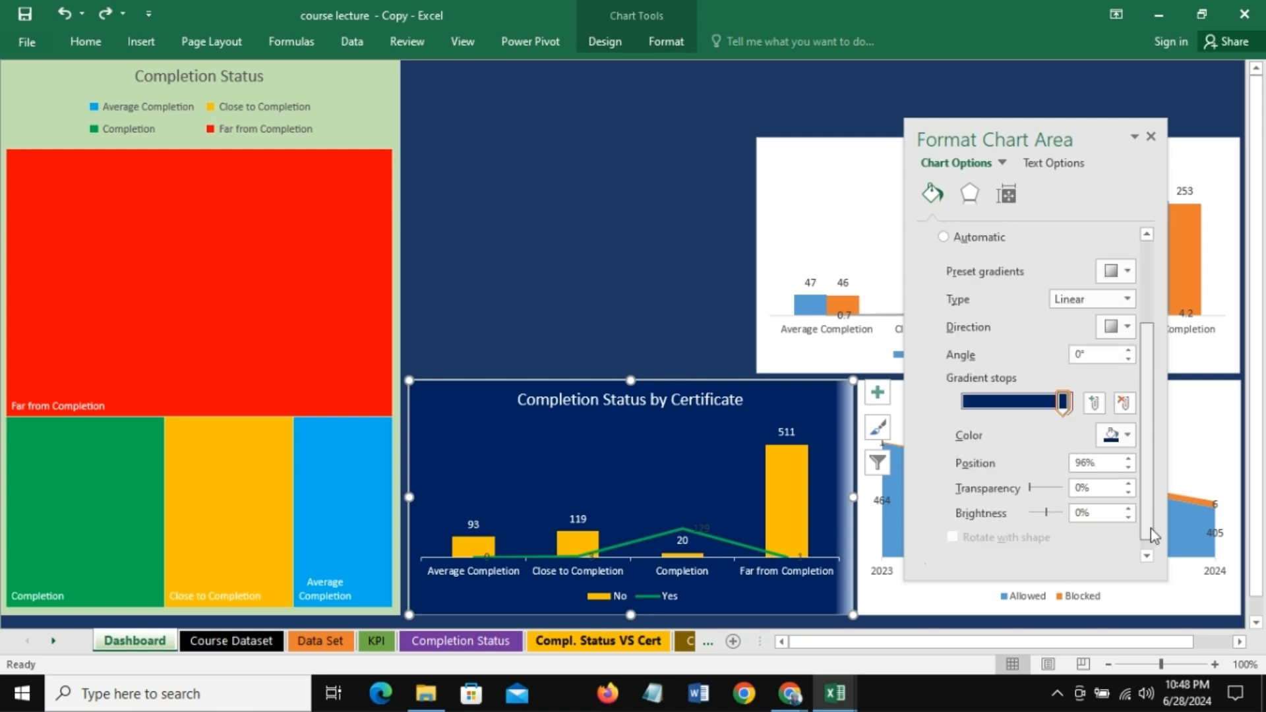
left_click(1128, 436)
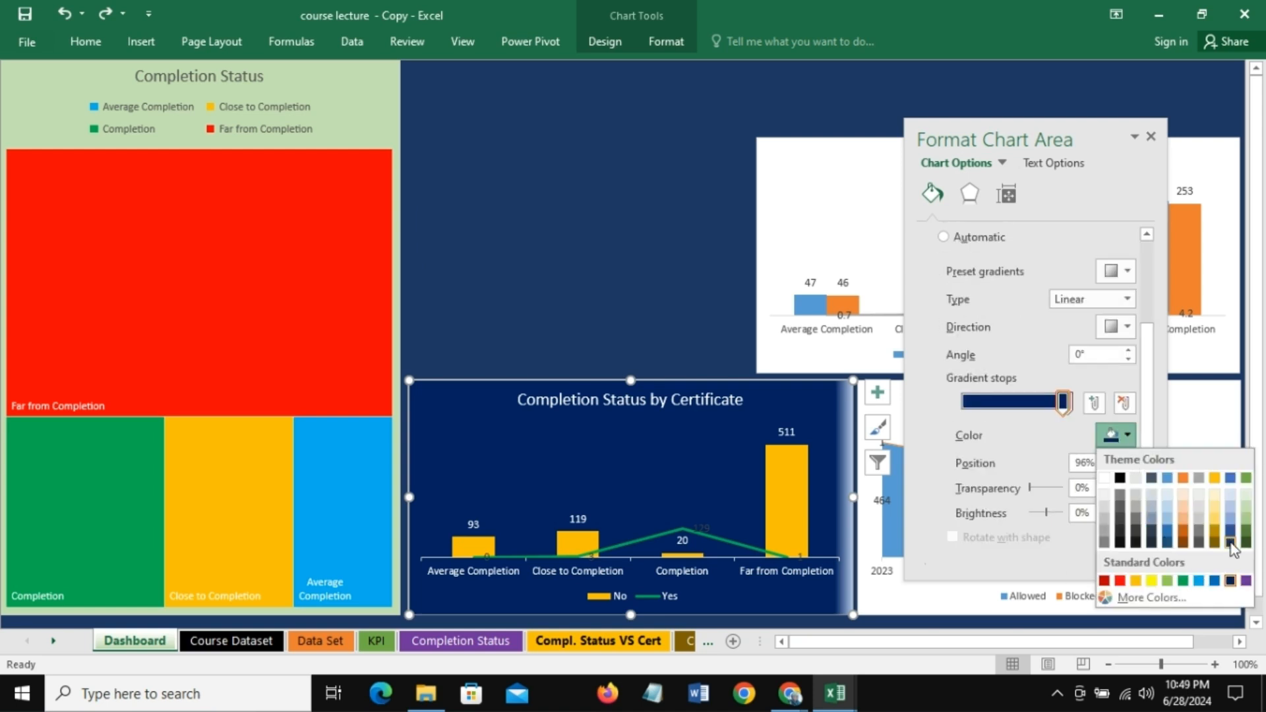
left_click(1230, 543)
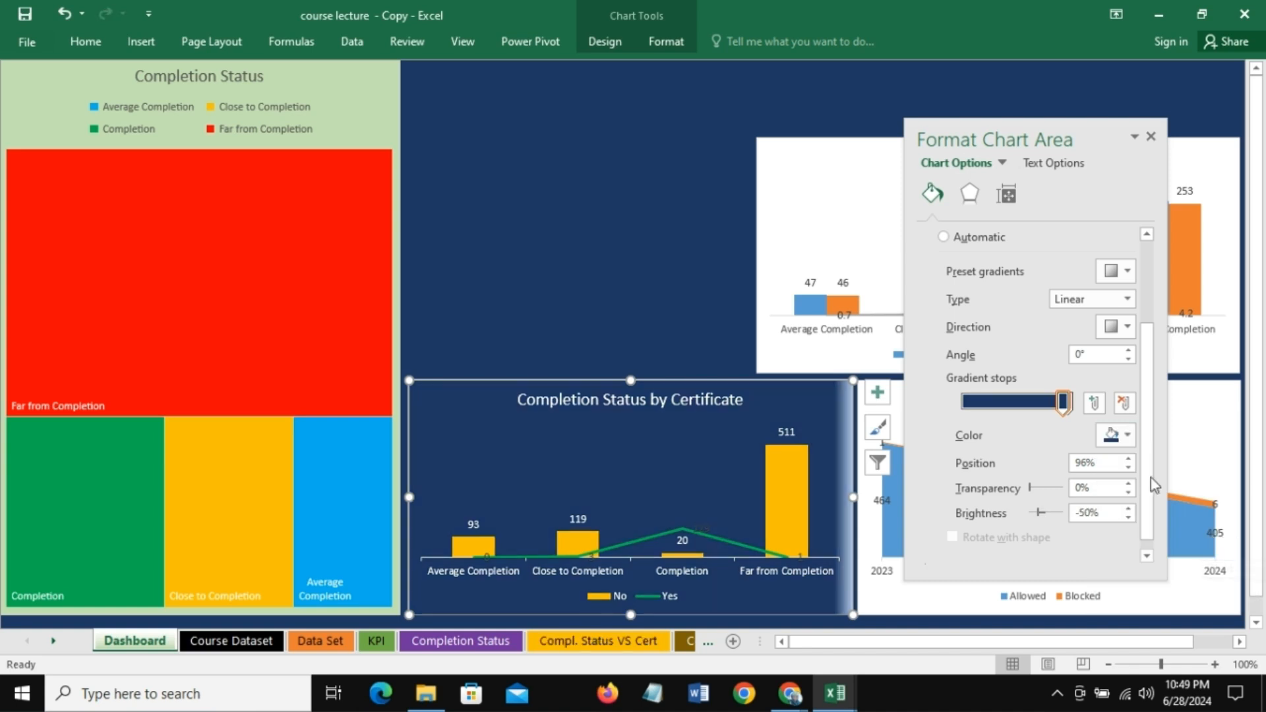
left_click(1127, 435)
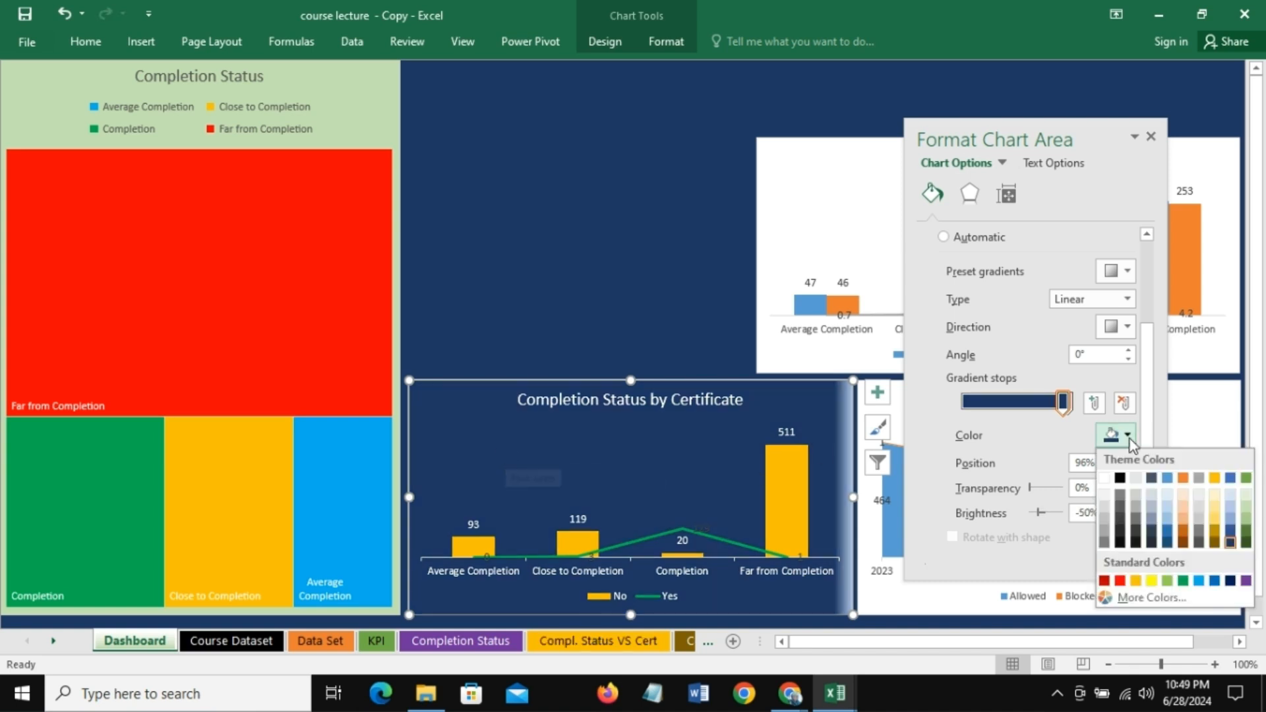
left_click(1233, 582)
Step: Fill all of the dashboard's background cells with the standard dark blue and close the shape formatting options
left_click(520, 220)
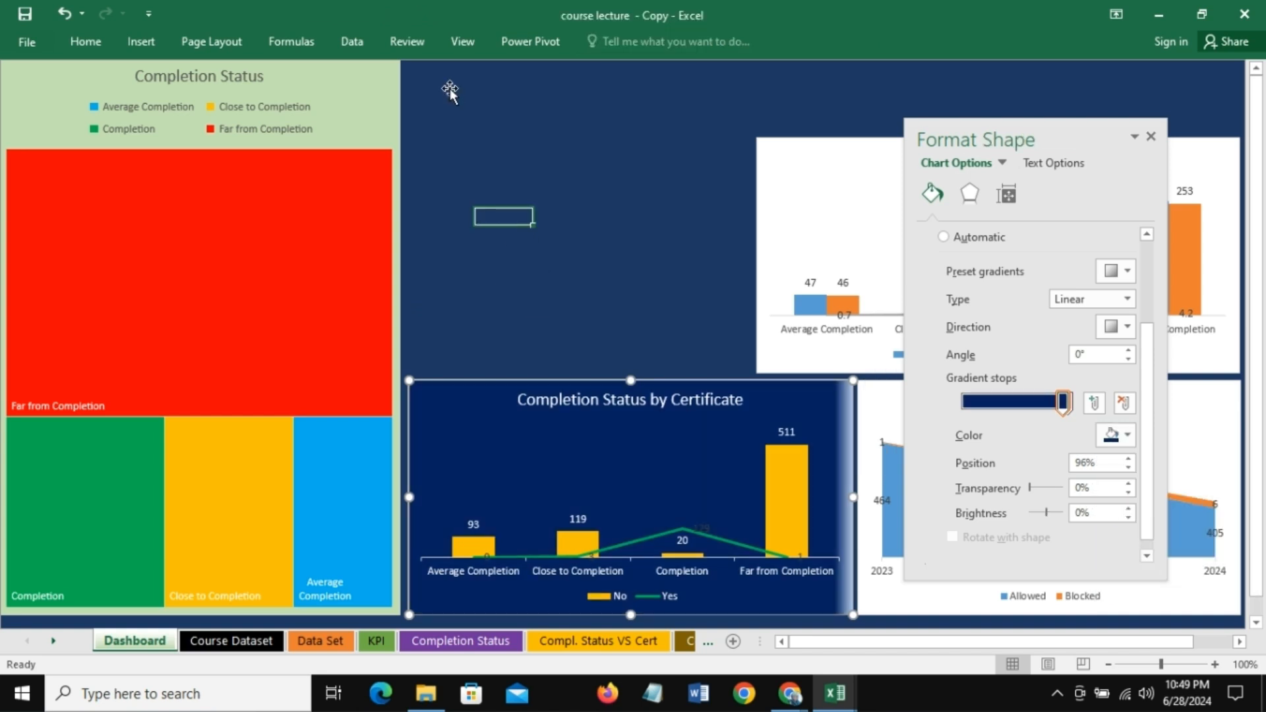
left_click(443, 89)
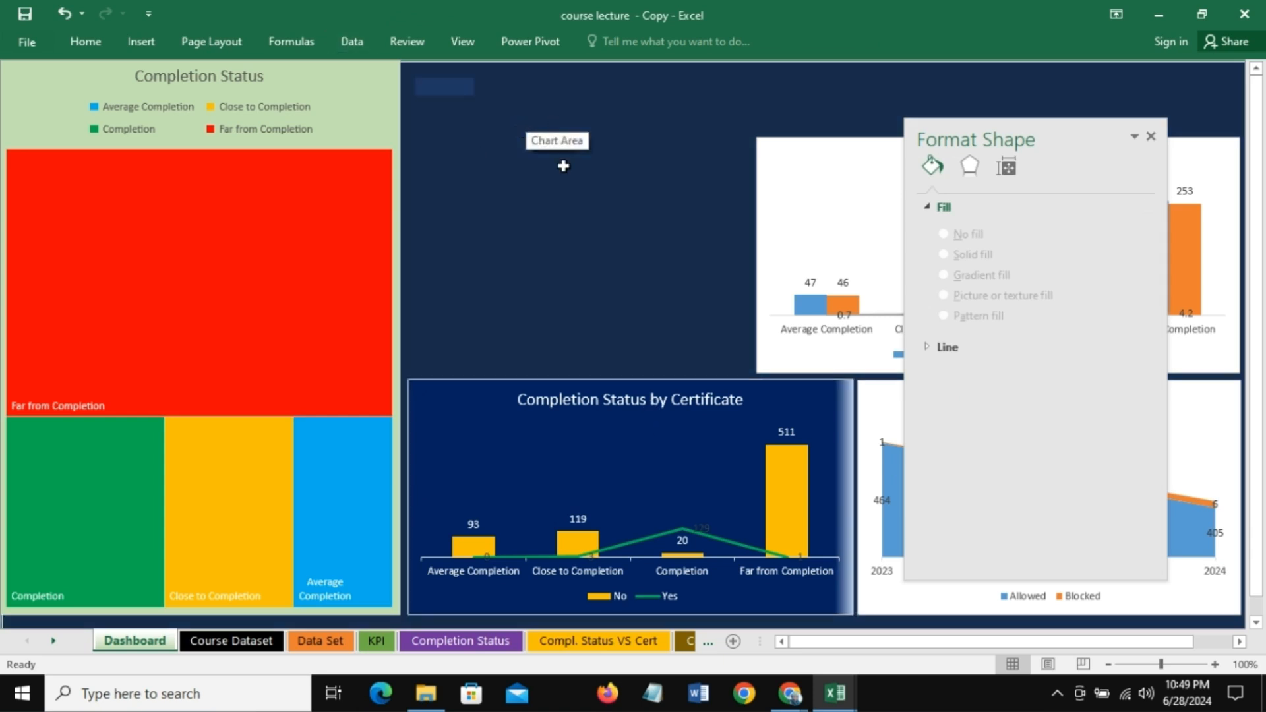
left_click(92, 41)
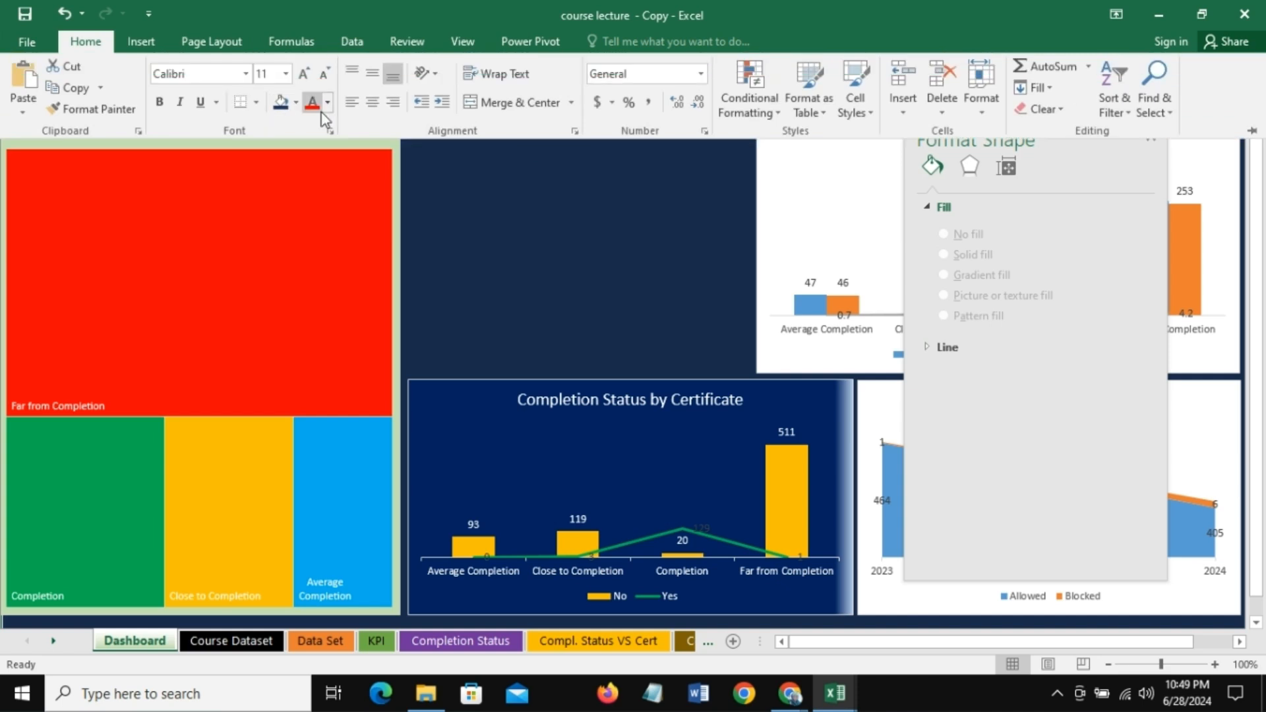
left_click(300, 108)
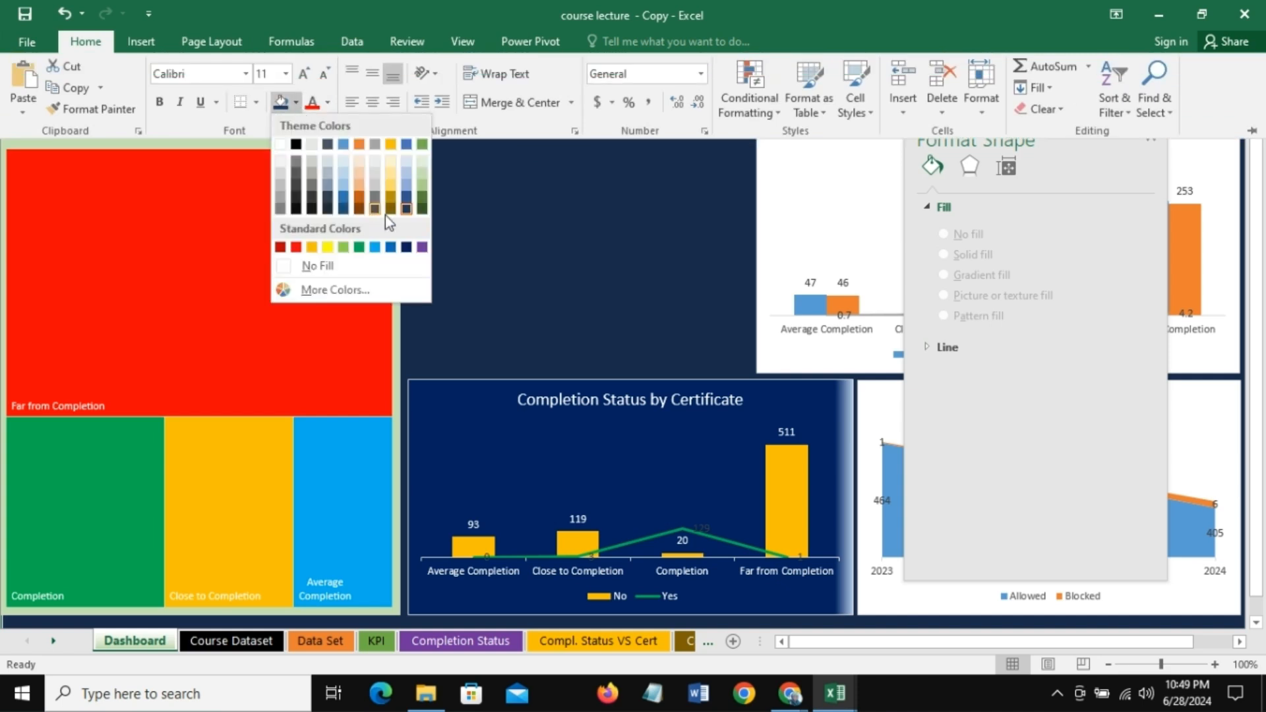
left_click(406, 248)
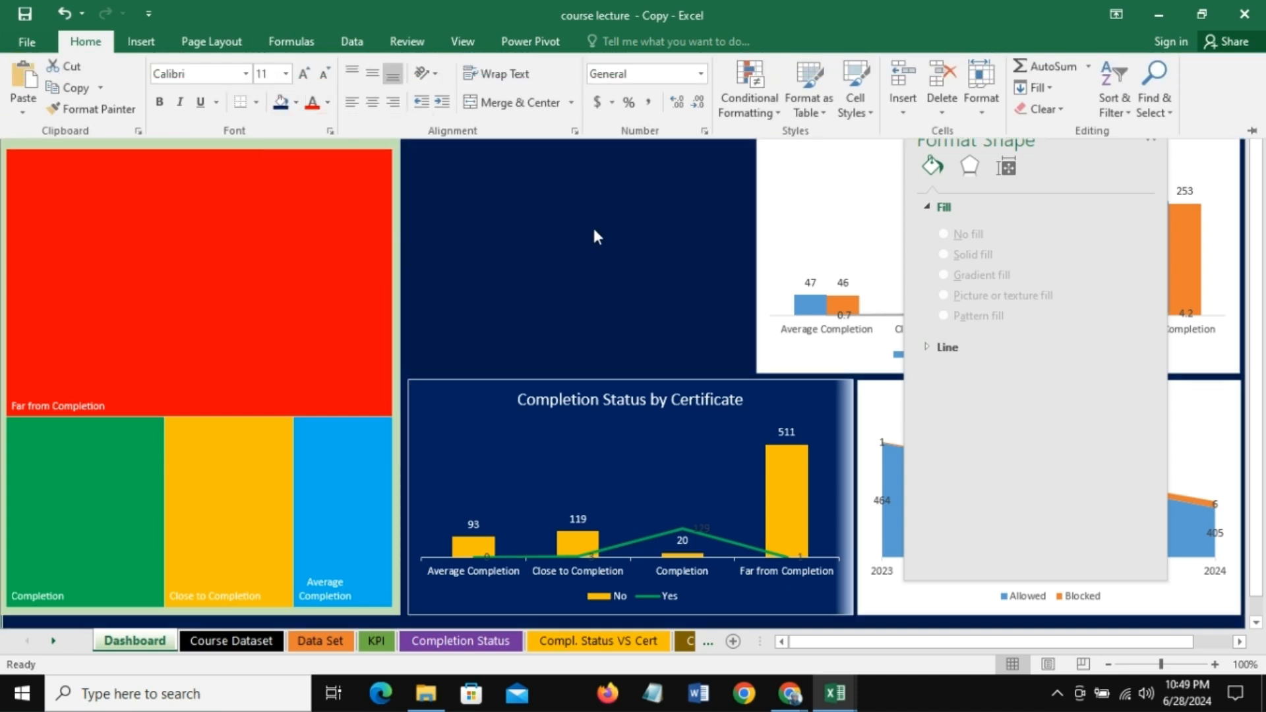
left_click(572, 227)
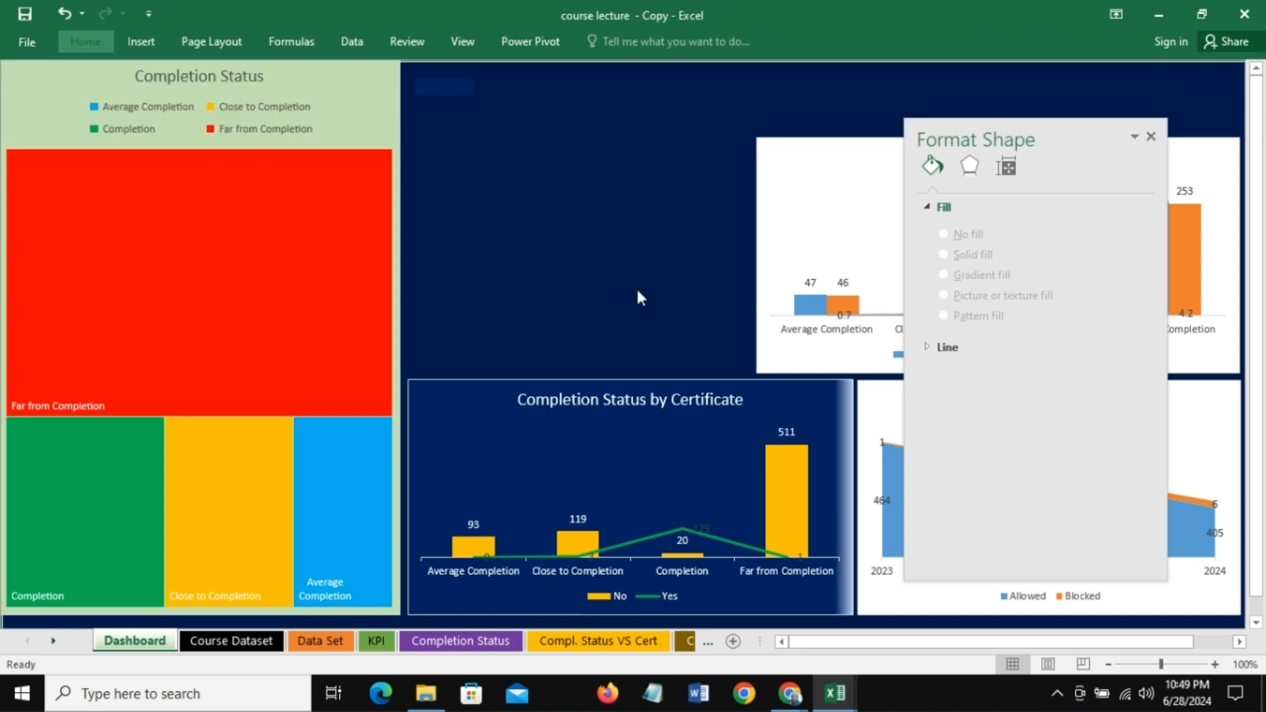
left_click(1151, 137)
left_click(564, 198)
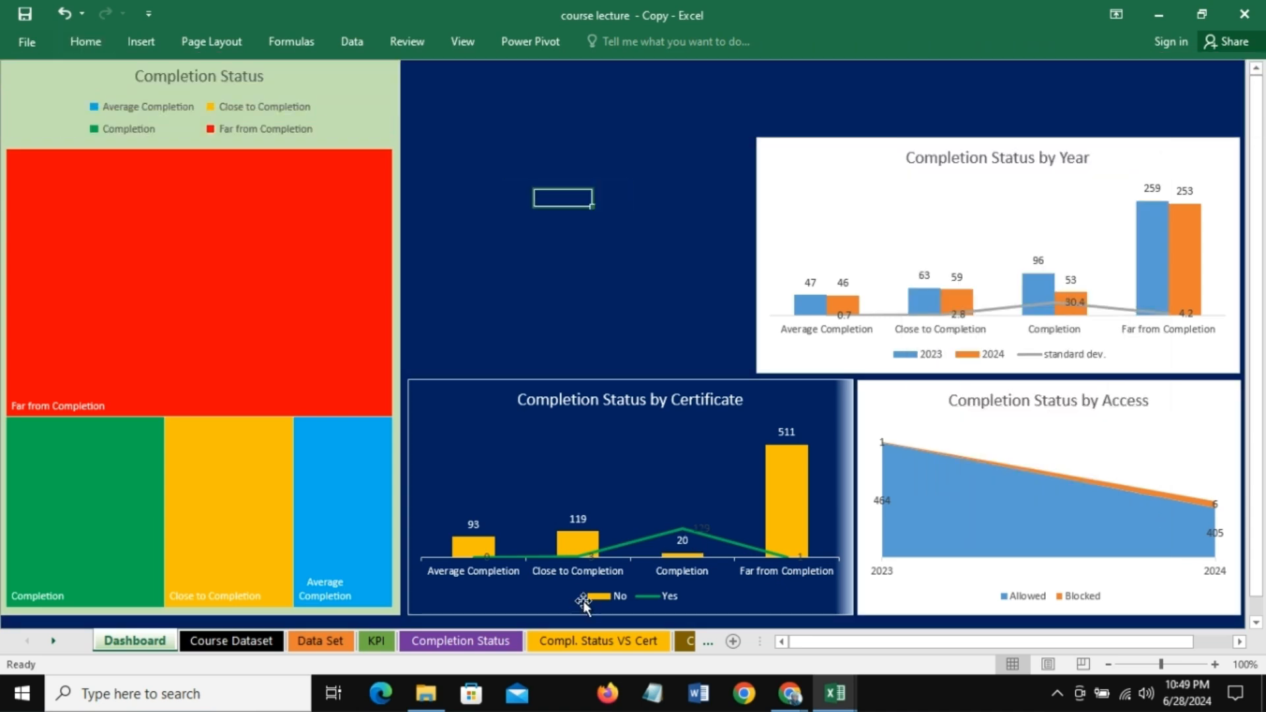
Step: Set the font colour of the "Yes" series data labels in the certificate chart to white and deselect the chart
left_click(702, 530)
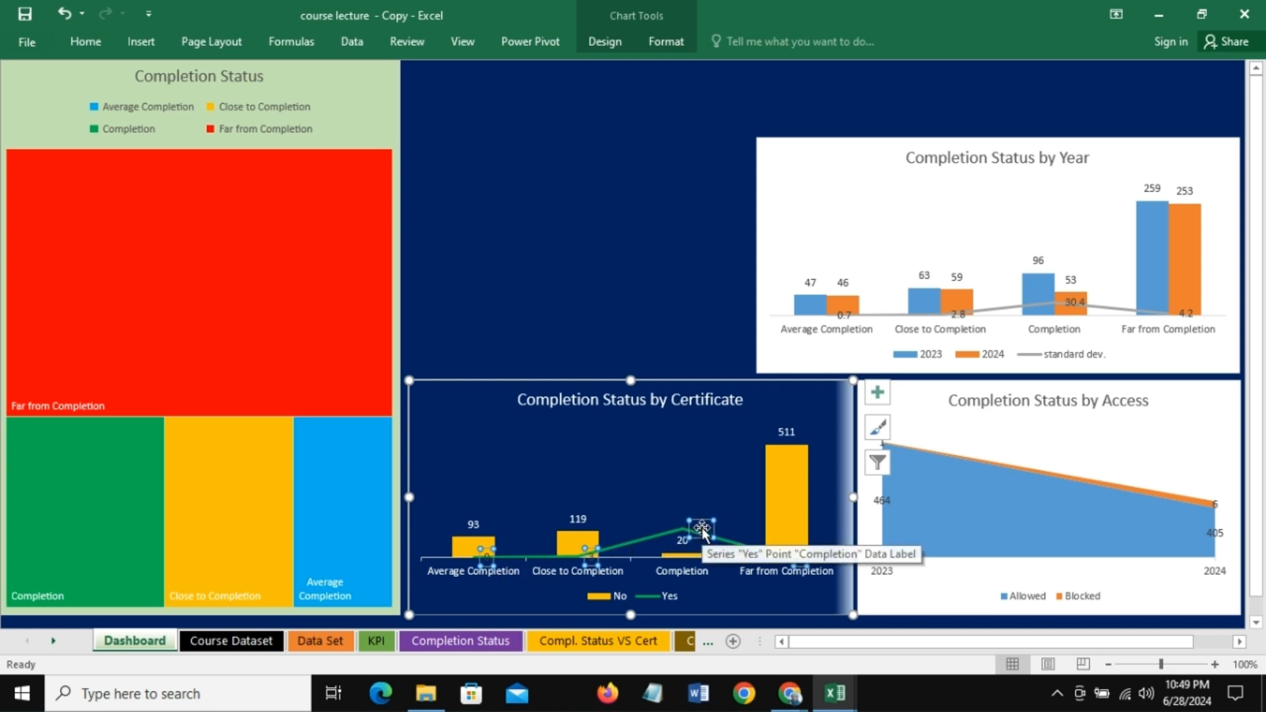
left_click(82, 41)
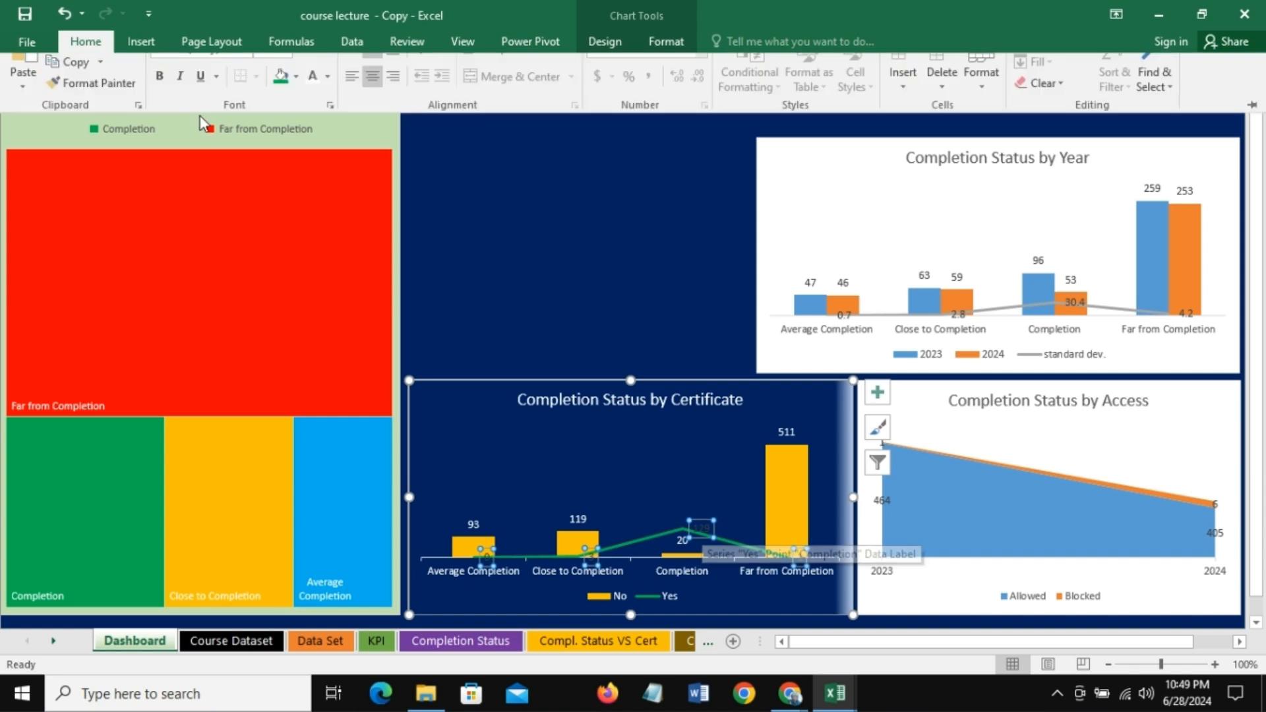
left_click(313, 103)
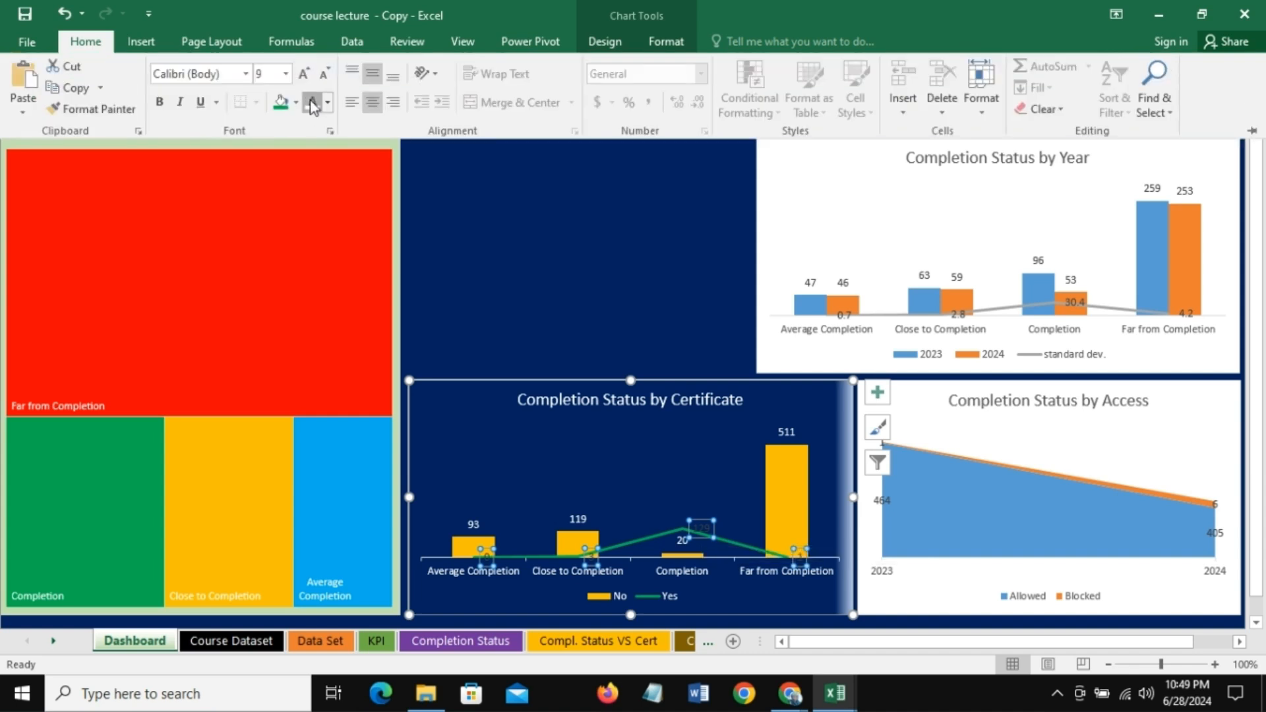
left_click(550, 249)
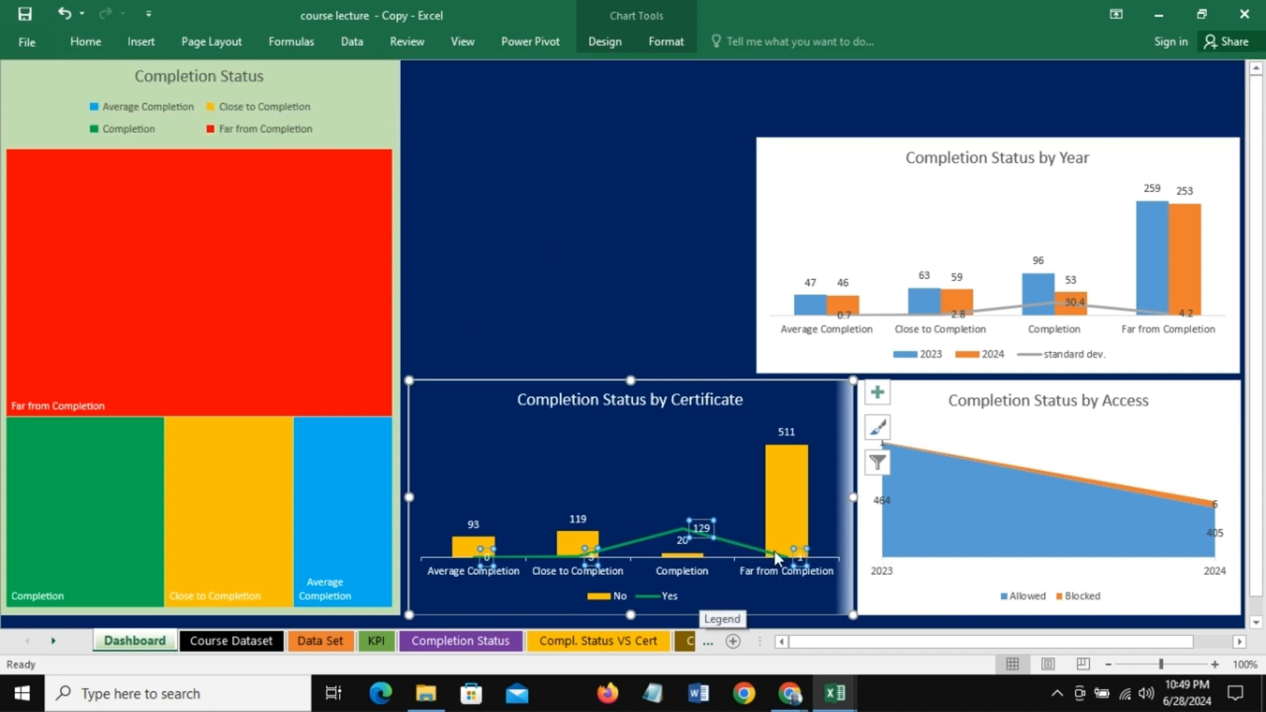
left_click(595, 256)
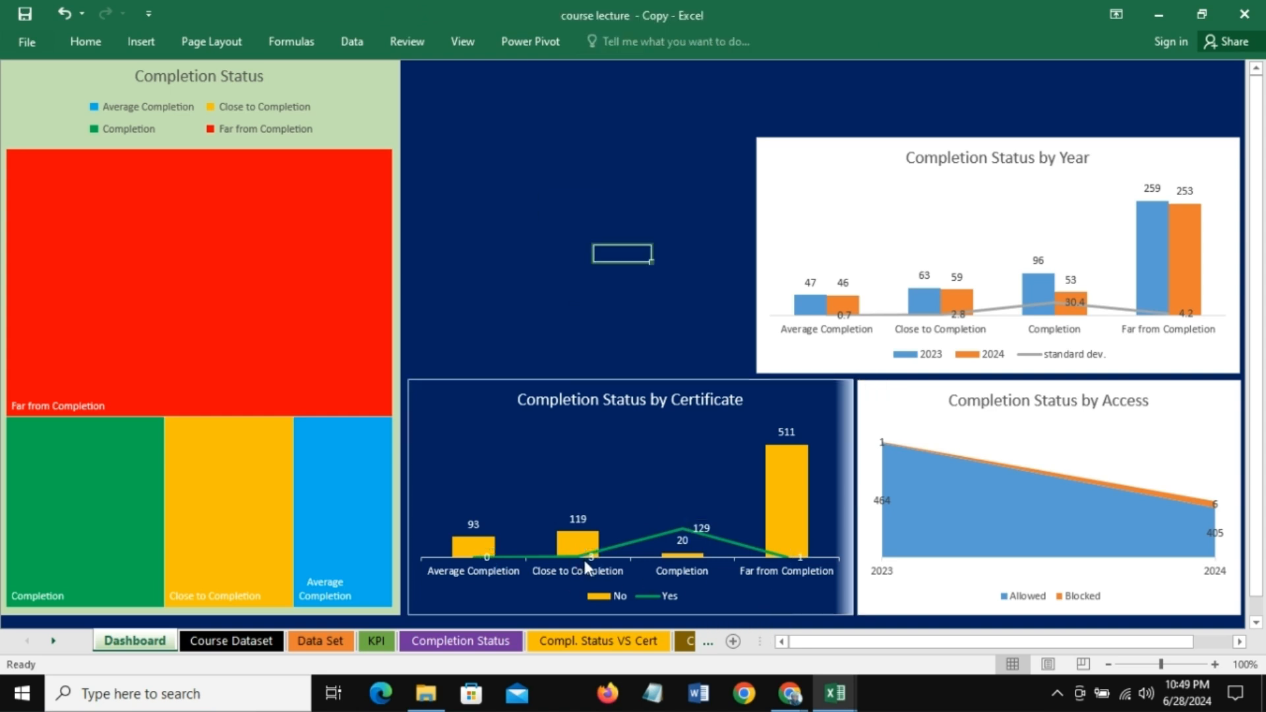
Step: Make the "Yes" series data labels in the certificate chart bold at font size 10 with a standard green fill
left_click(706, 529)
left_click(86, 41)
left_click(284, 80)
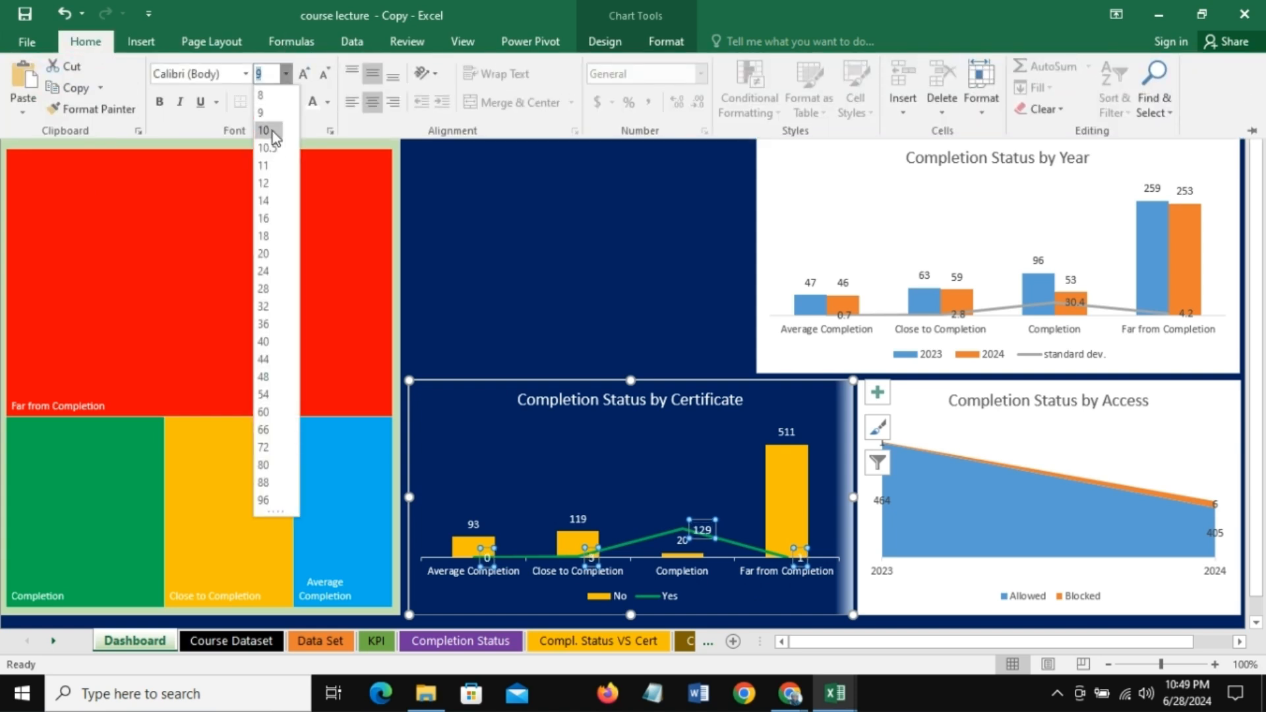
left_click(272, 130)
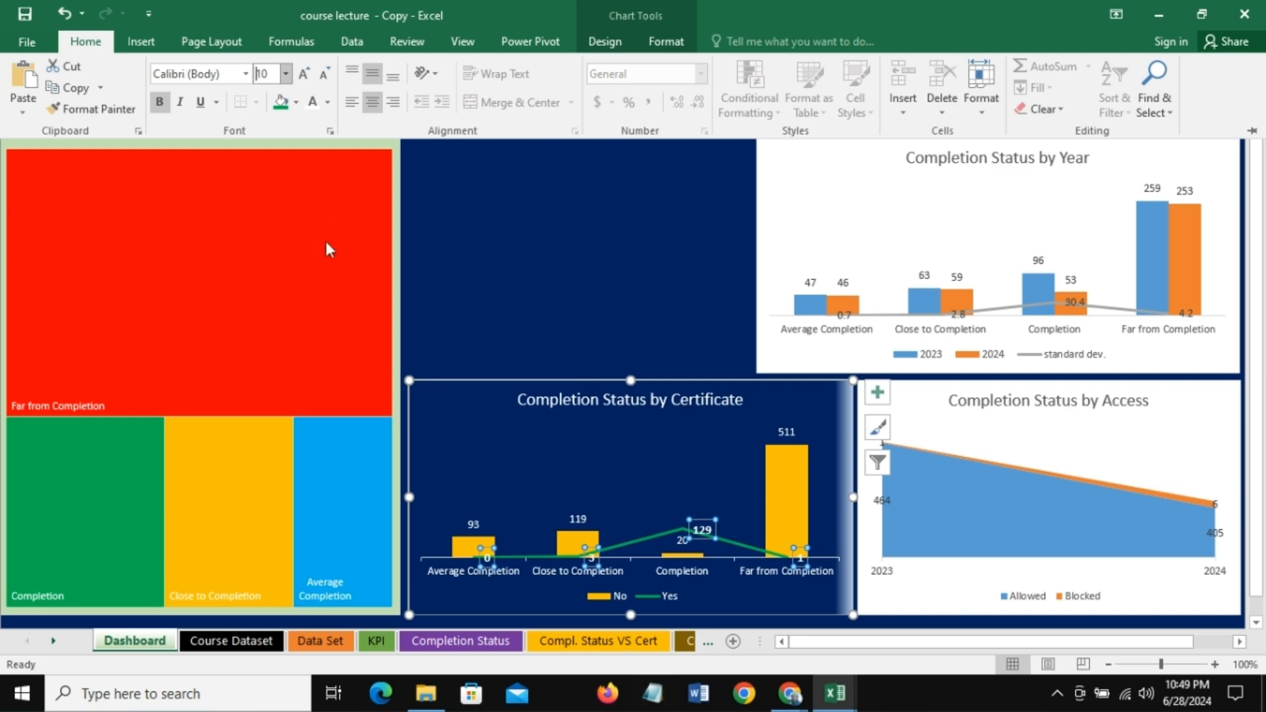
left_click(296, 103)
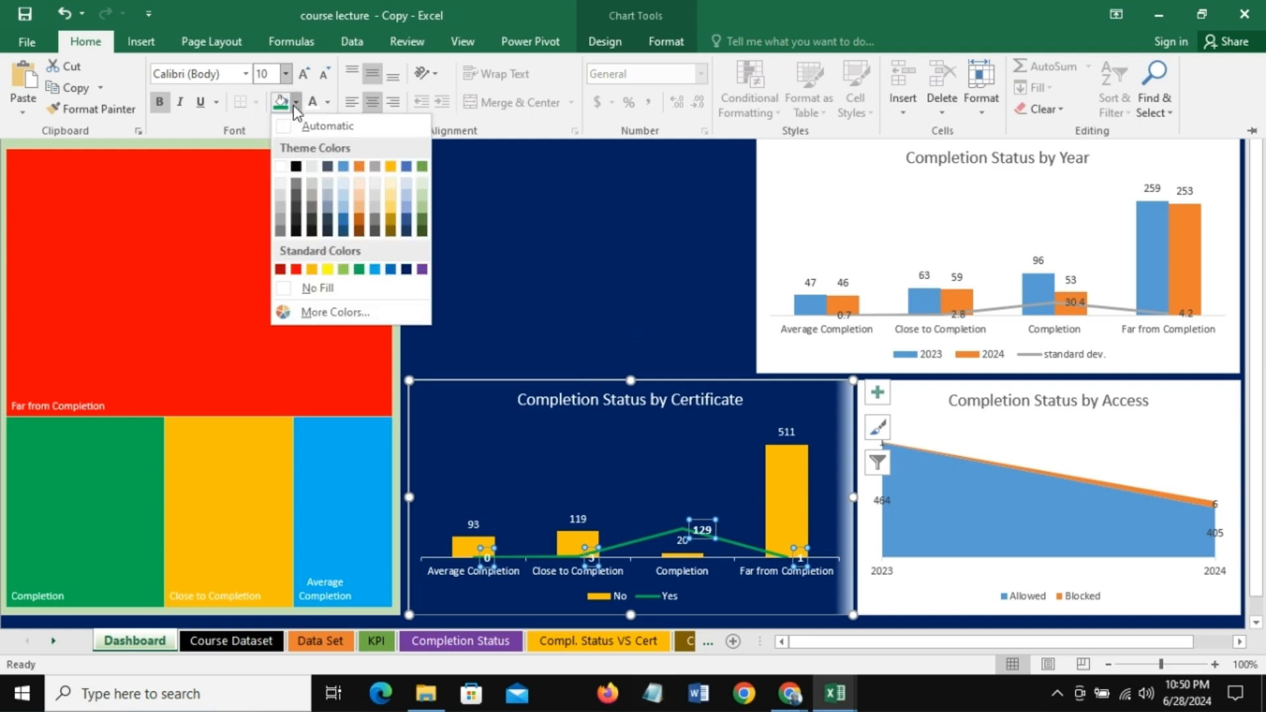
left_click(360, 272)
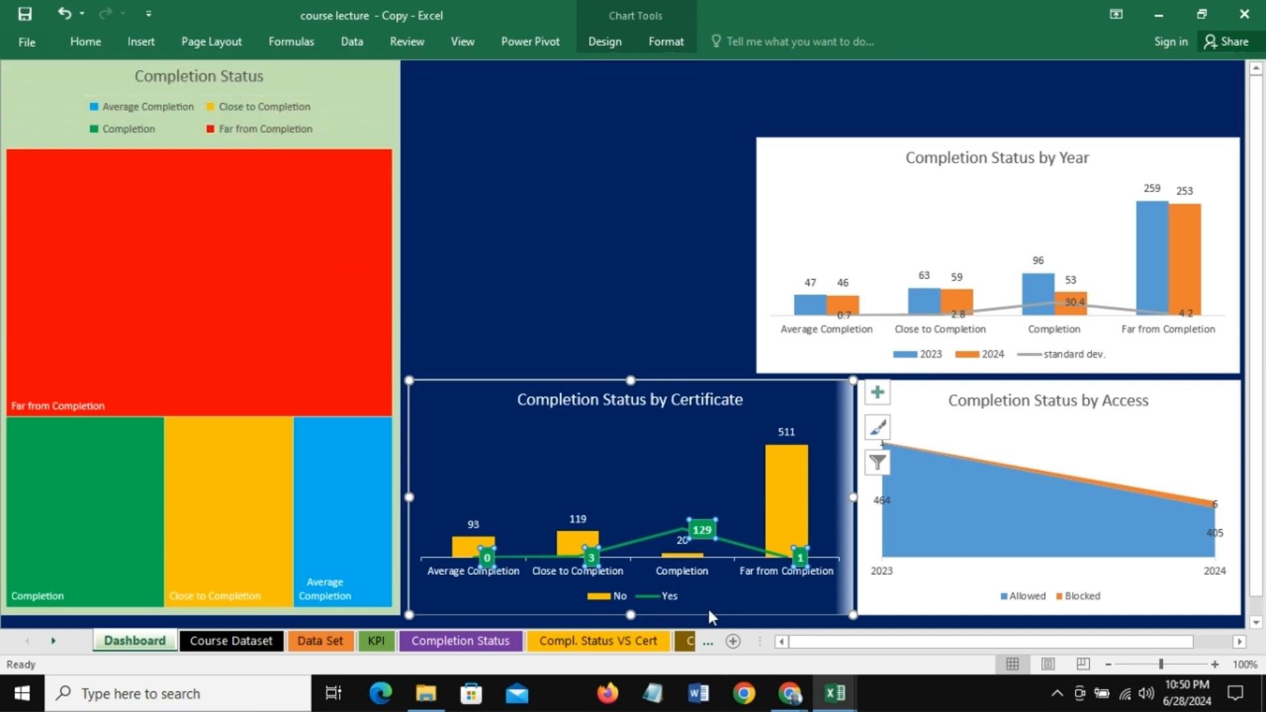
Step: Give the Completion Status by Year chart area the dark blue linear gradient fill and close the formatting options
left_click(837, 139)
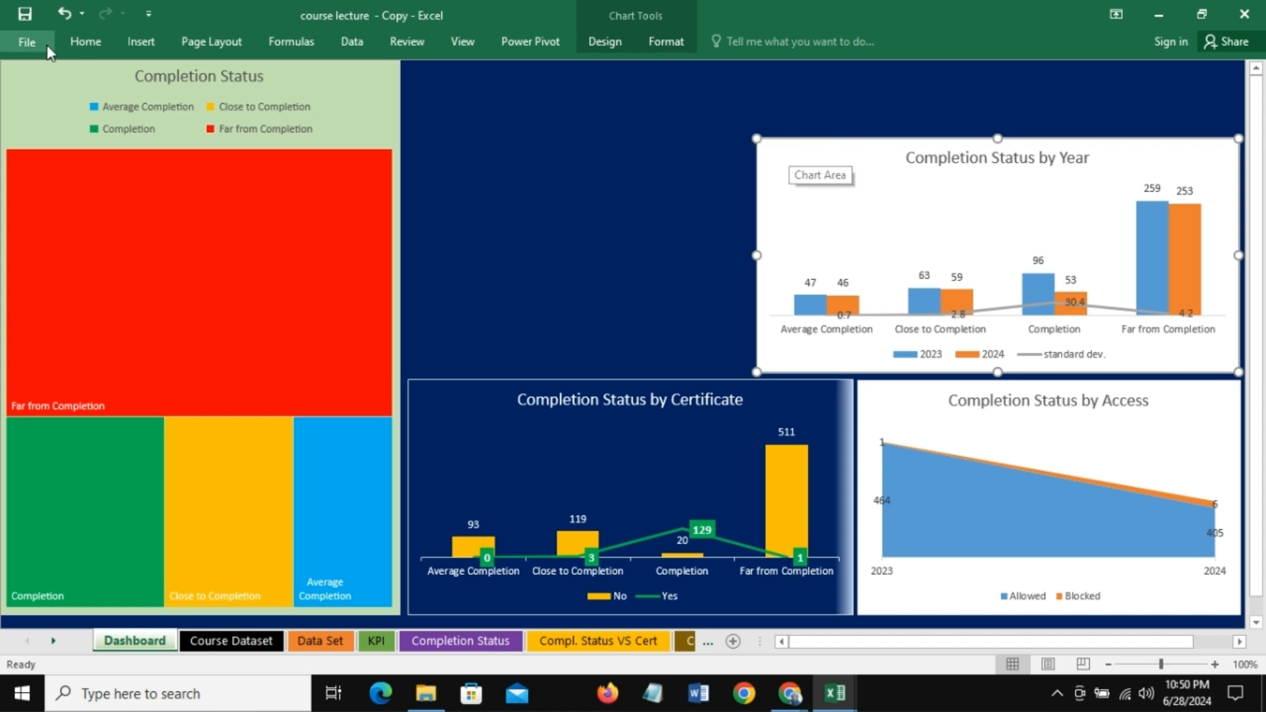
right_click(836, 178)
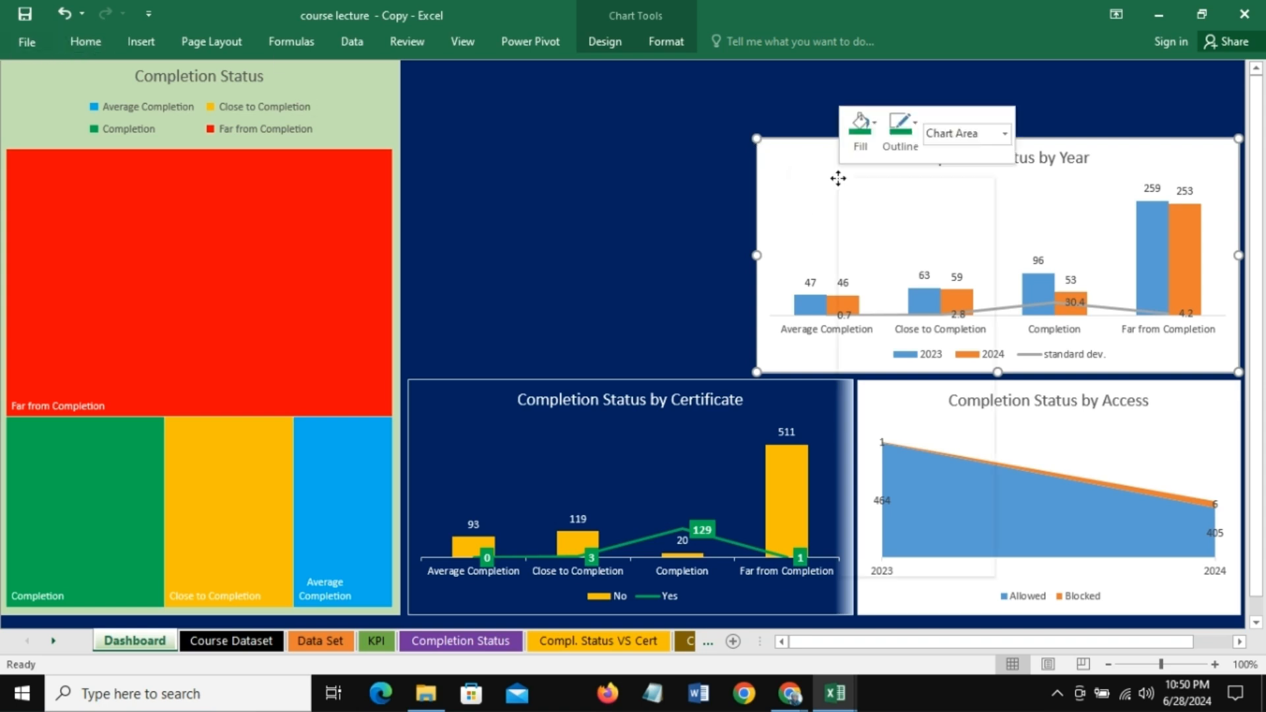
left_click(872, 124)
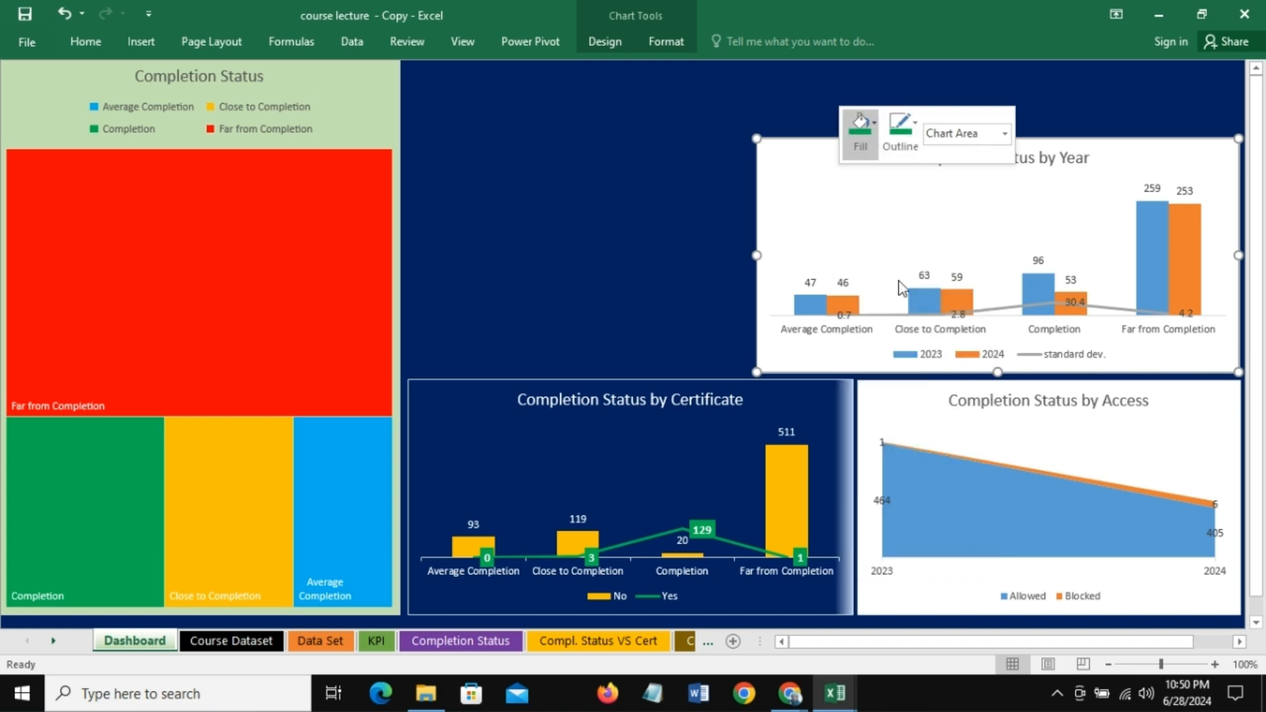
left_click(872, 124)
mouse_move(905, 405)
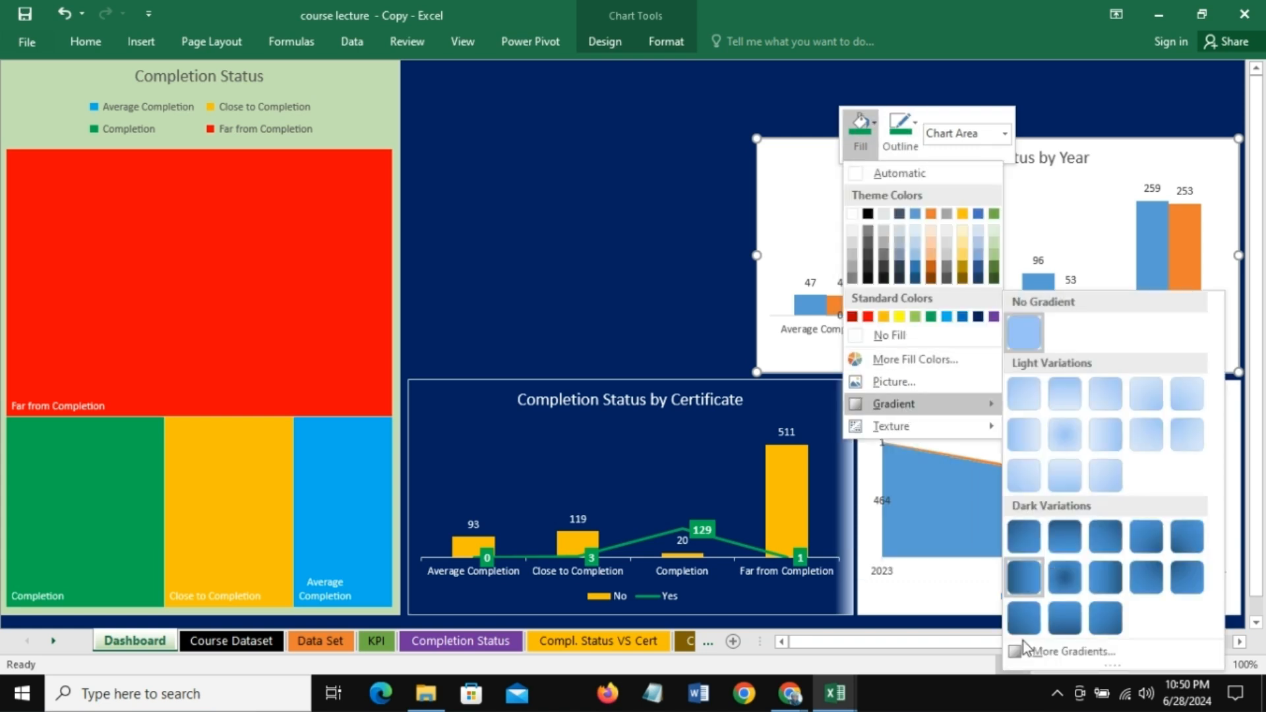
left_click(1041, 651)
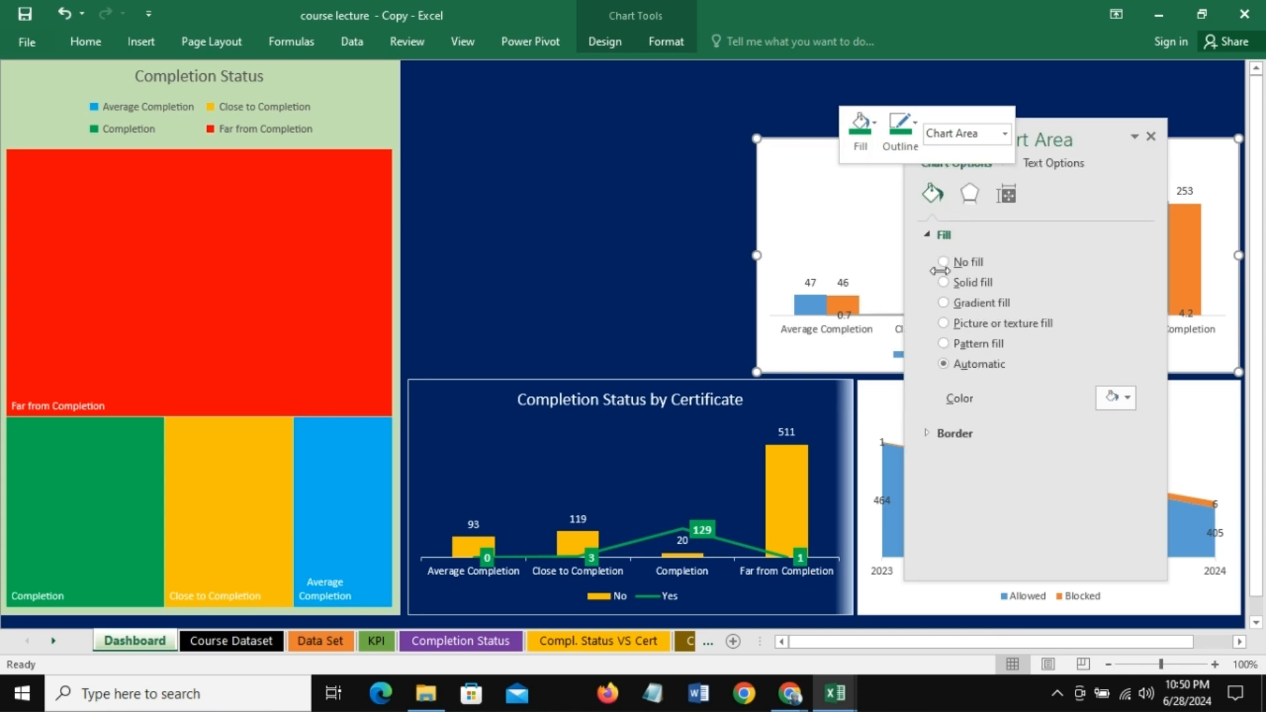
left_click(947, 303)
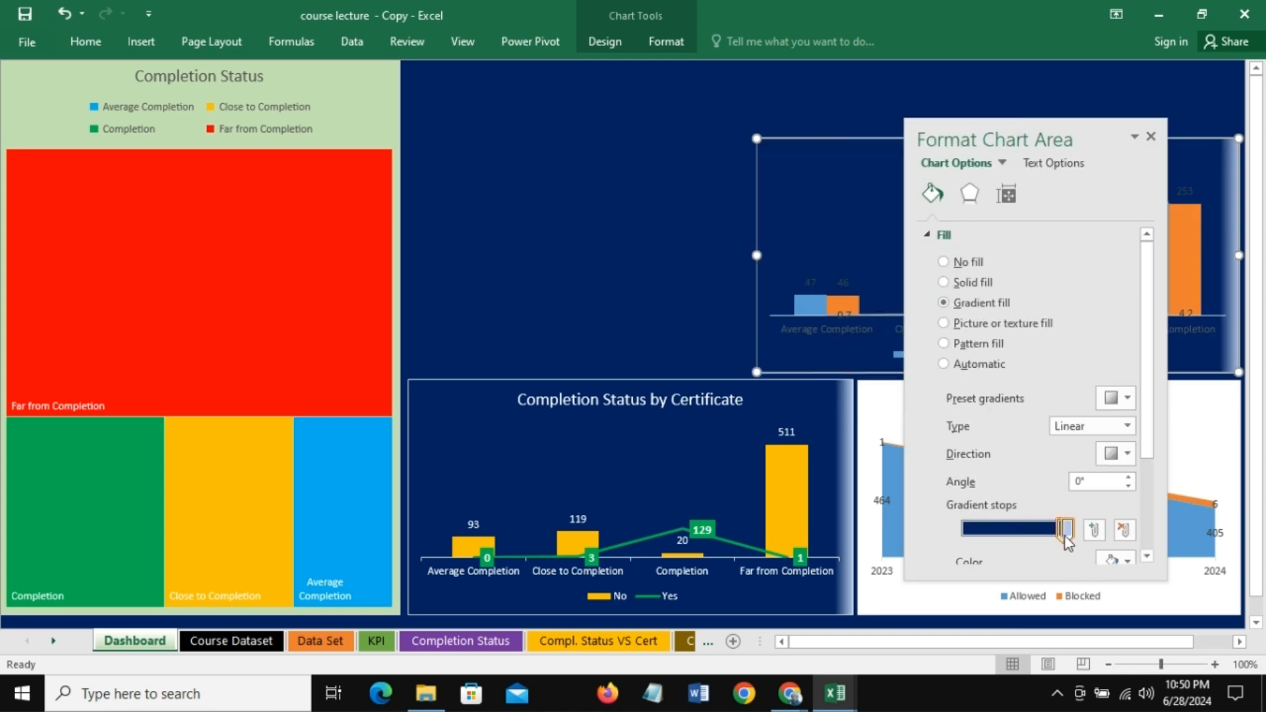
left_click(1152, 137)
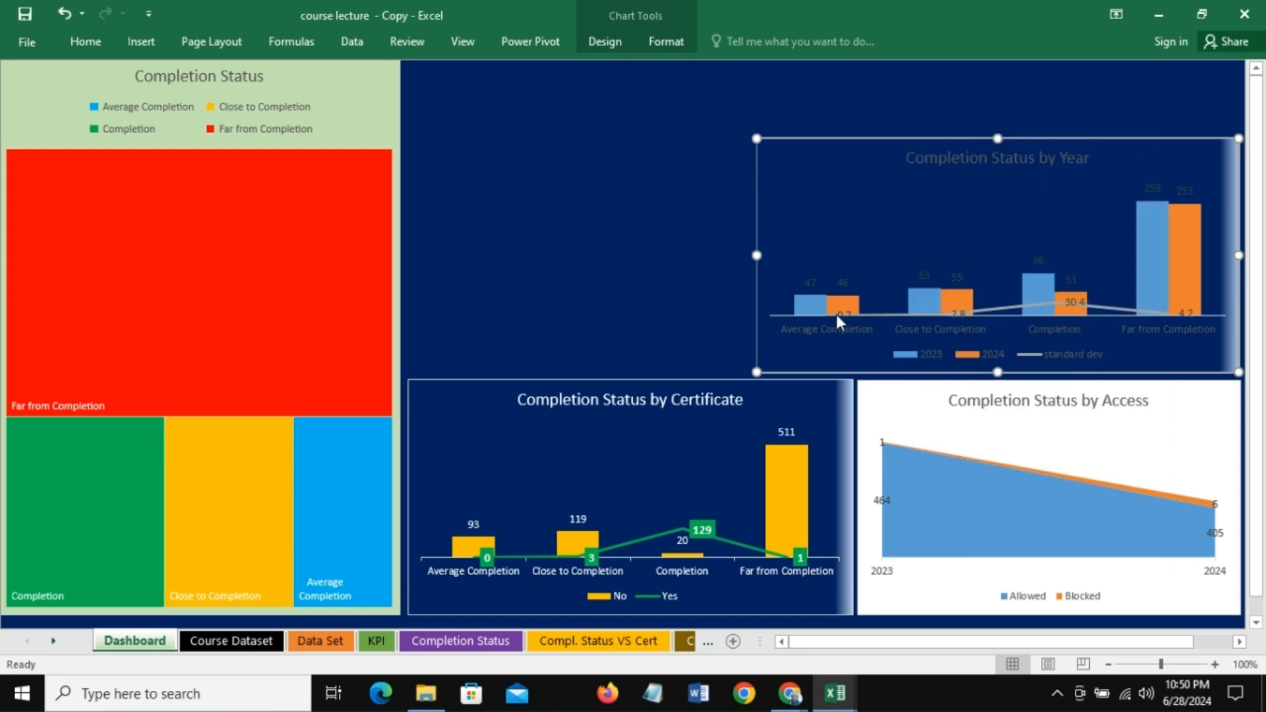
Step: Set the font colour of the Completion Status by Year chart title to white
left_click(966, 162)
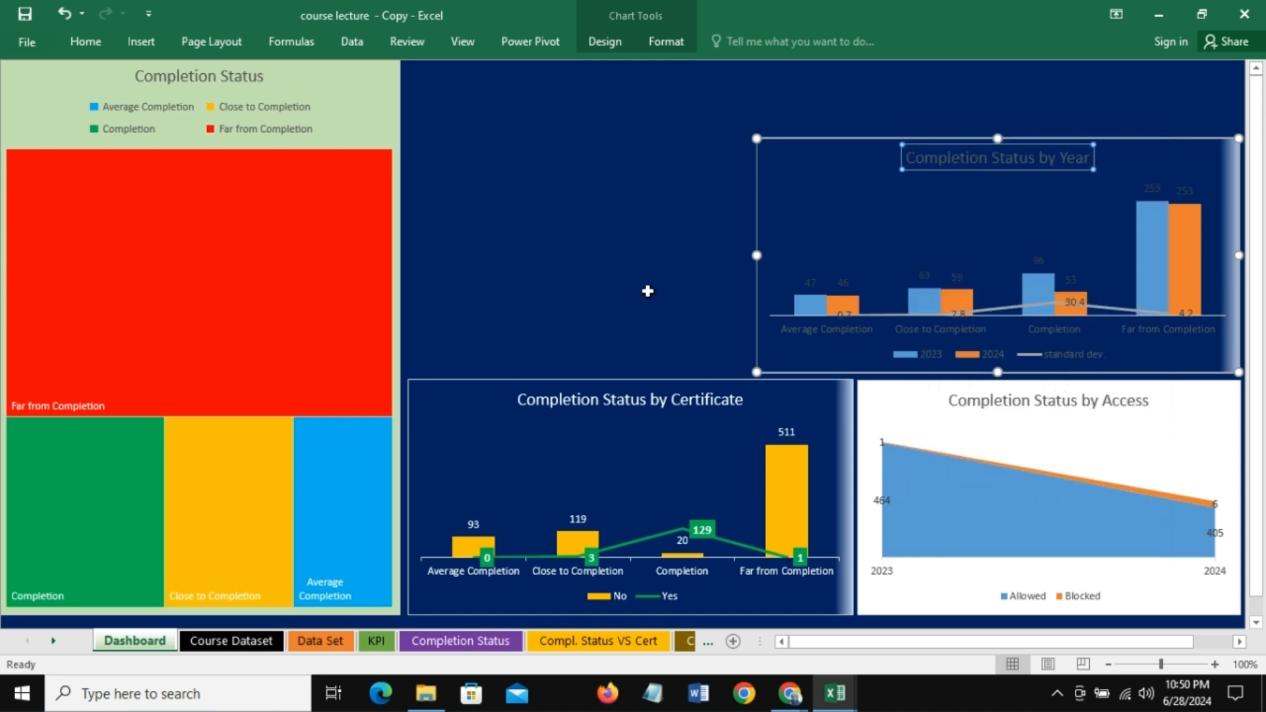
left_click(894, 323)
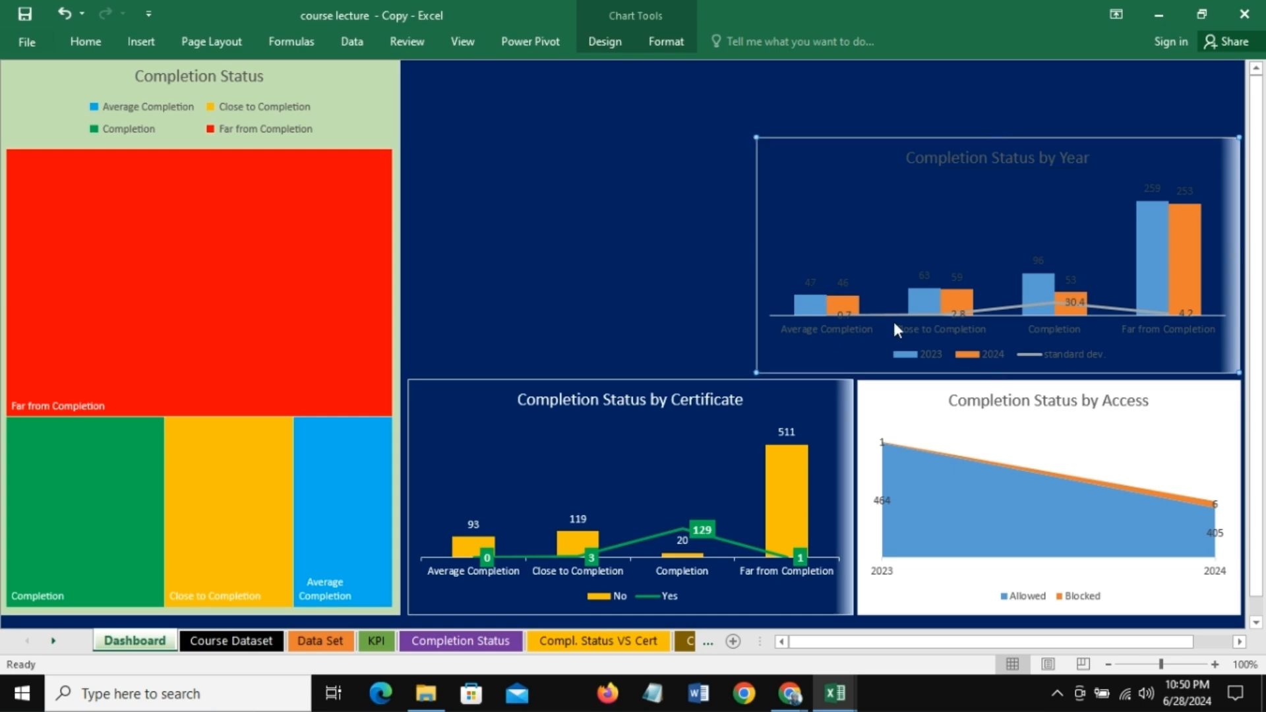
left_click(968, 159)
left_click(809, 282)
left_click(934, 157)
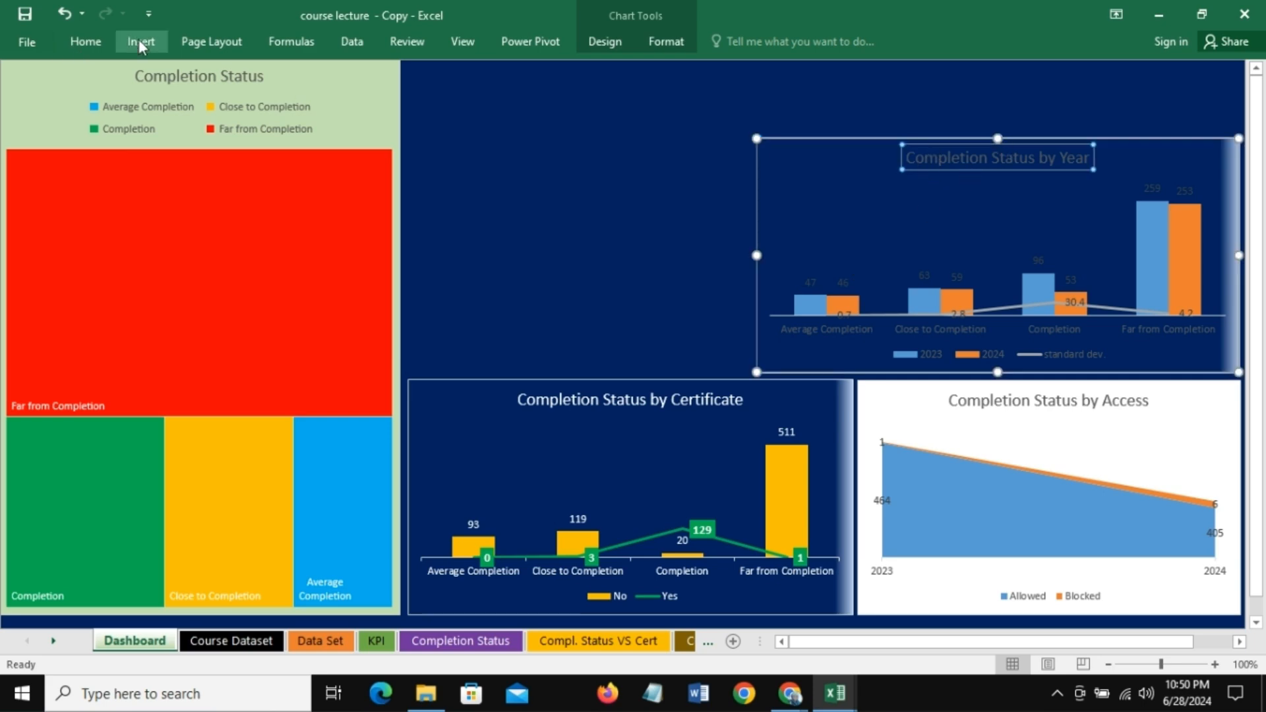
left_click(81, 44)
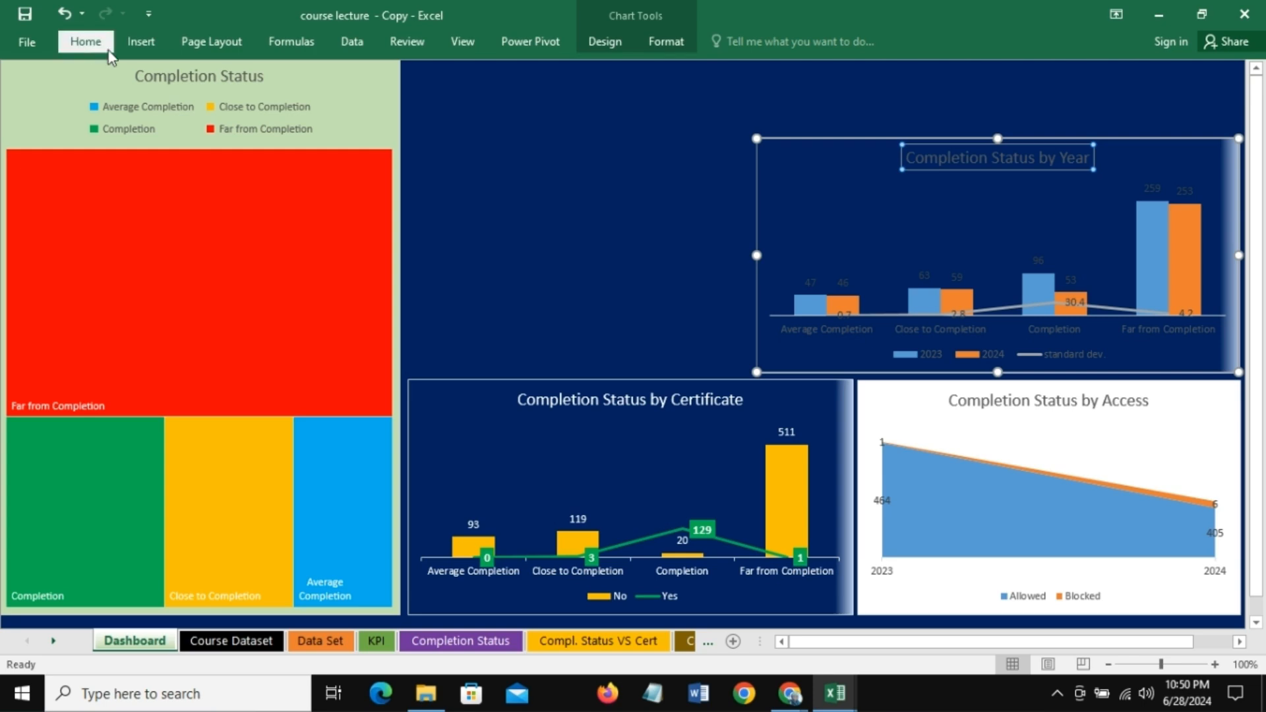
left_click(315, 102)
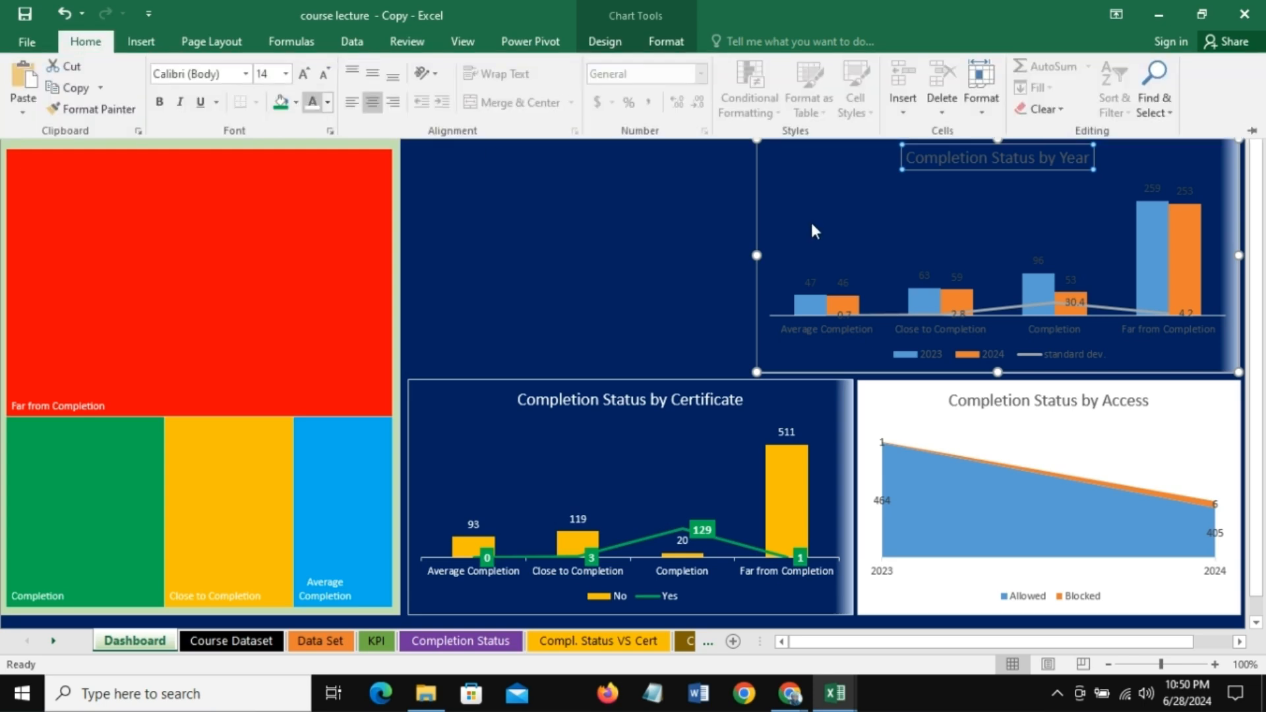
Step: Set the font colour of the 2023 and 2024 series data labels in the Completion Status by Year chart to white
left_click(808, 280)
left_click(809, 279)
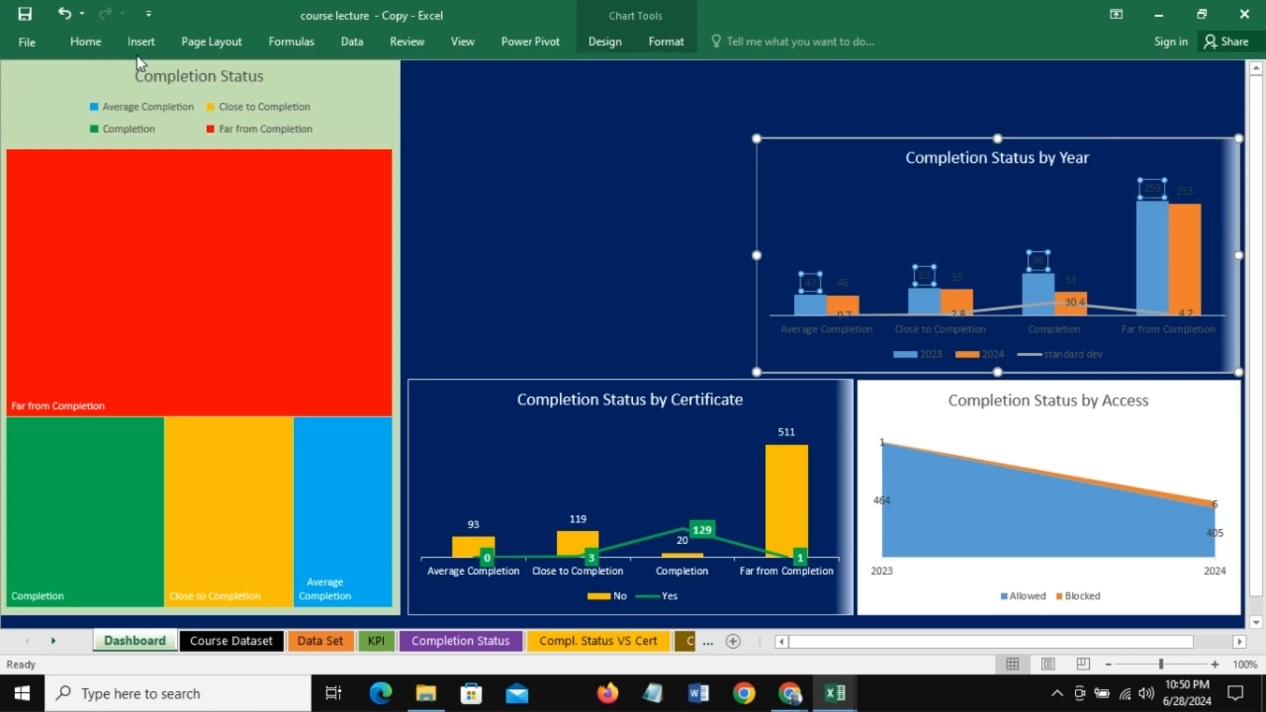
left_click(98, 39)
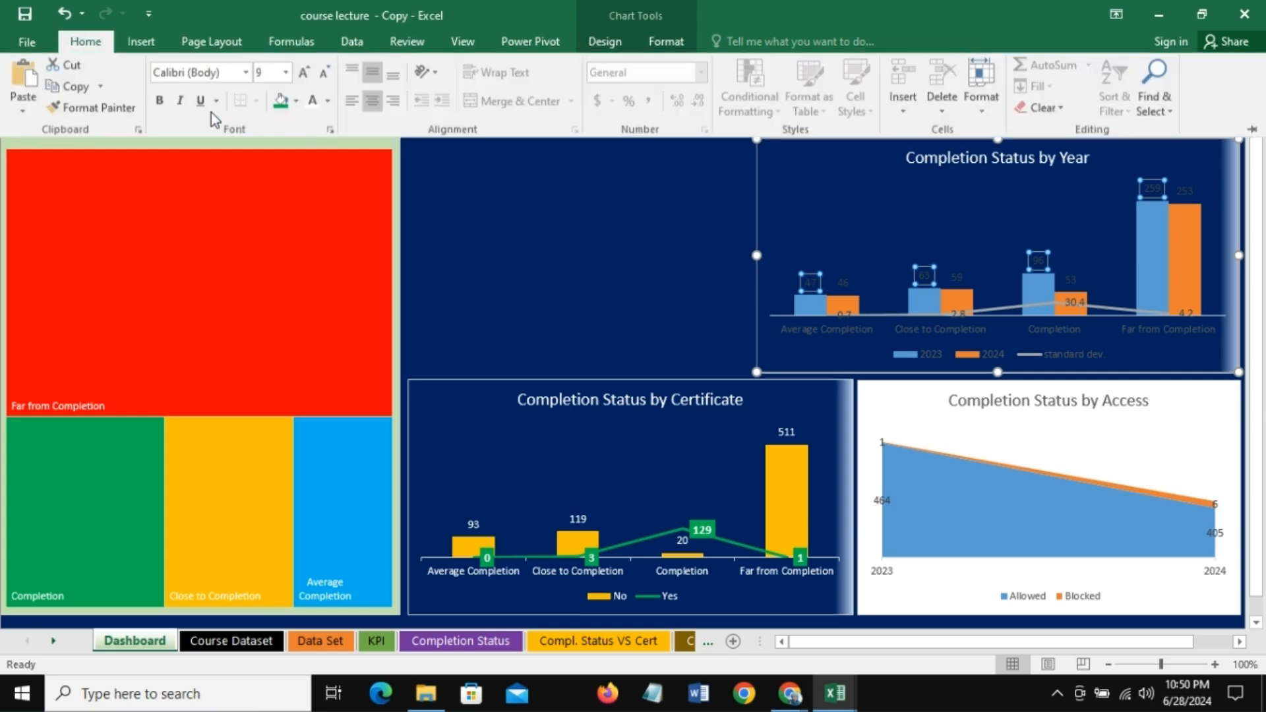
left_click(311, 105)
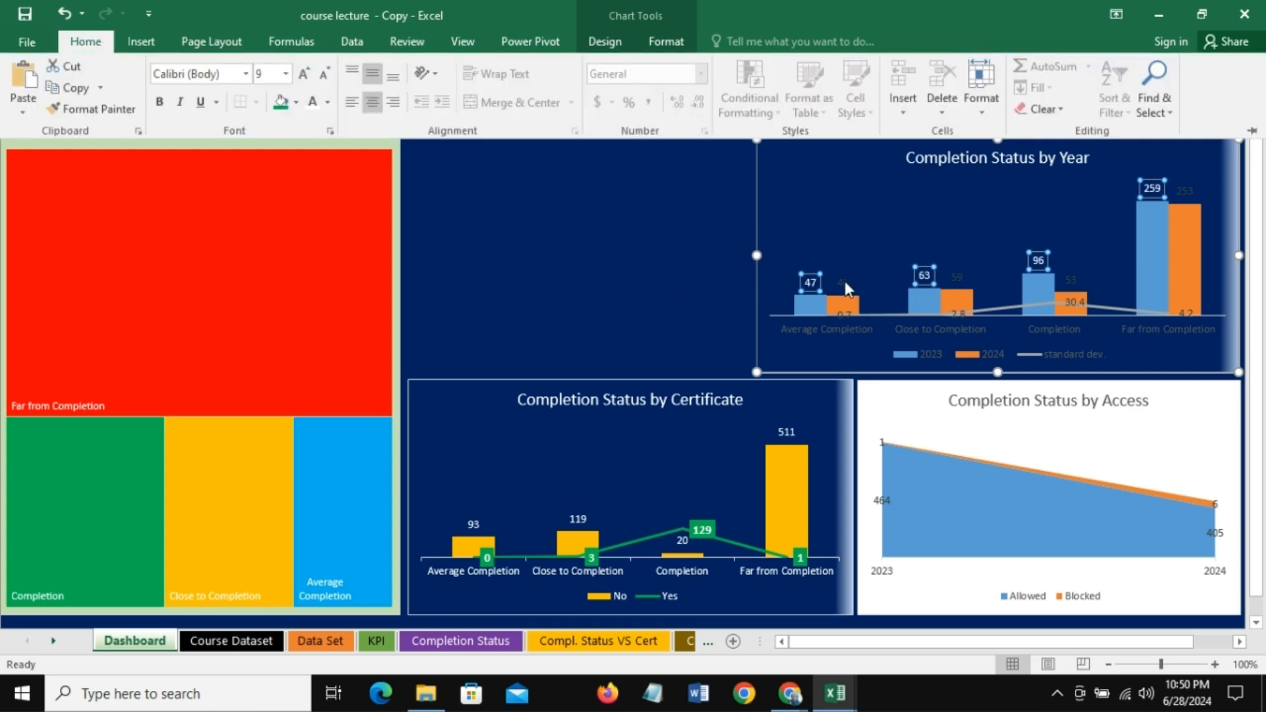
left_click(844, 282)
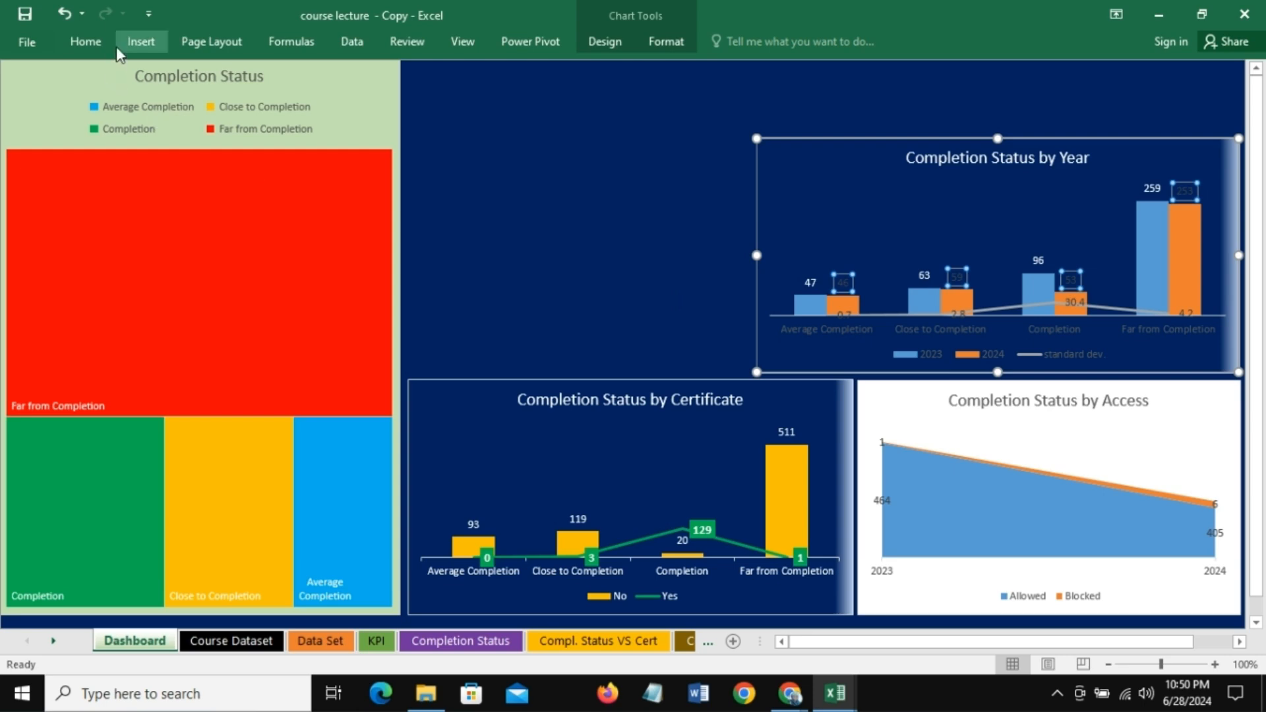
left_click(89, 41)
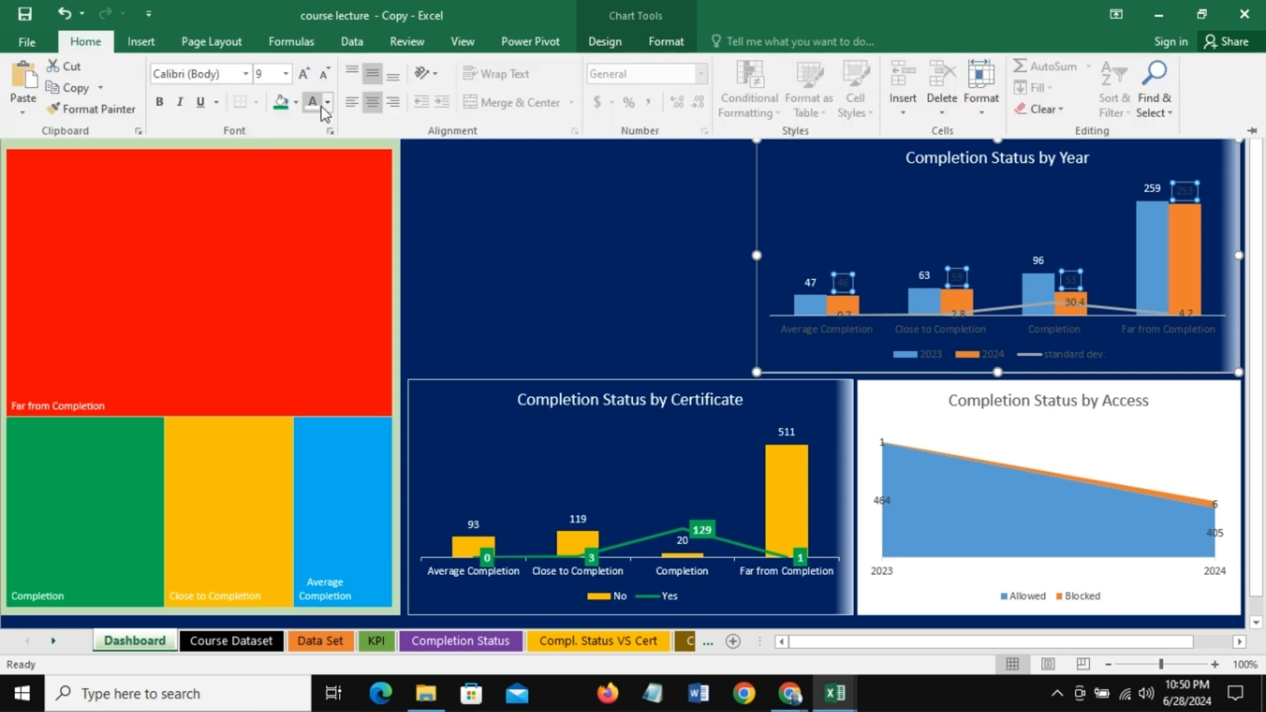
Step: Make the "standard dev." data labels in the Completion Status by Year chart white and bold at font size 10 with a green fill
left_click(844, 312)
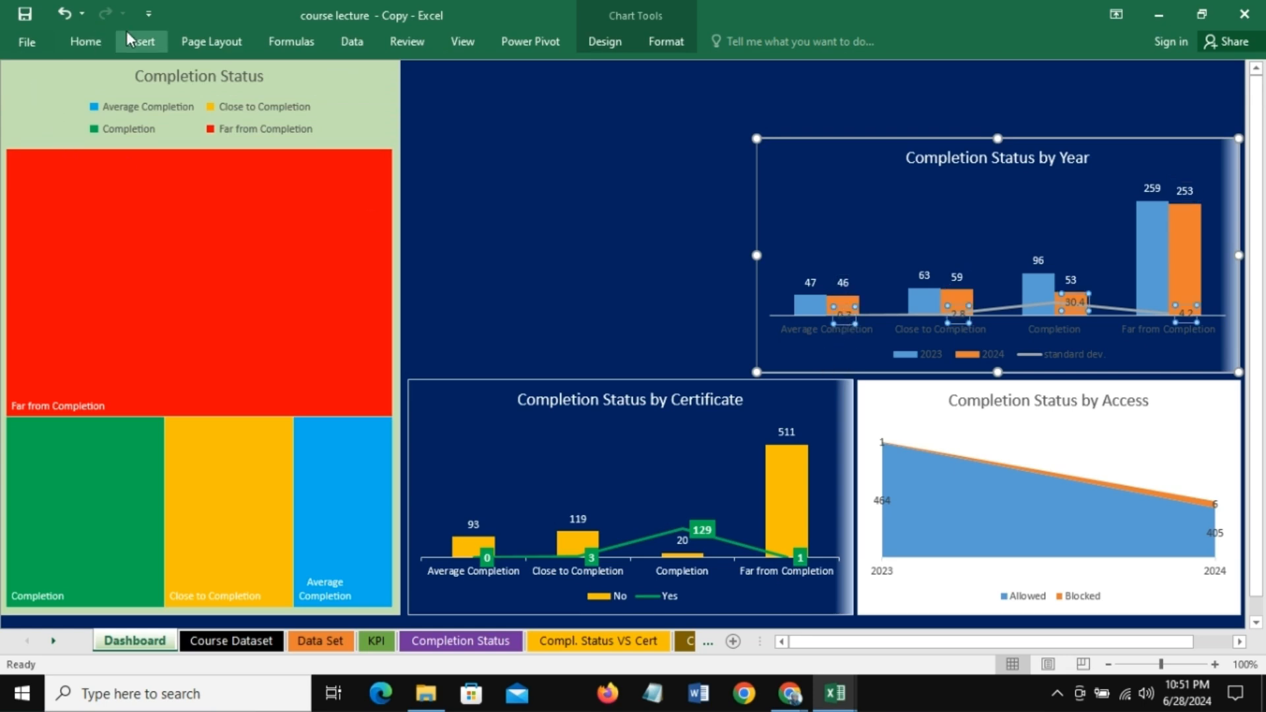
left_click(90, 42)
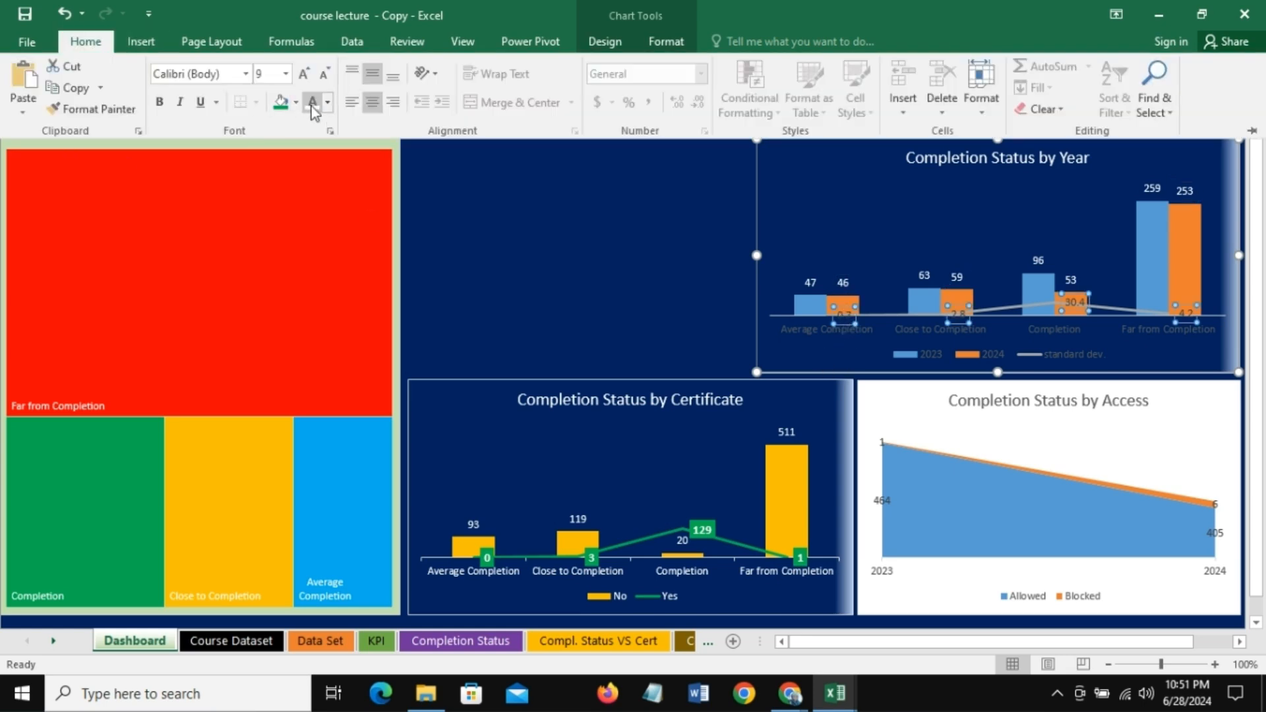
left_click(313, 103)
left_click(153, 104)
left_click(285, 76)
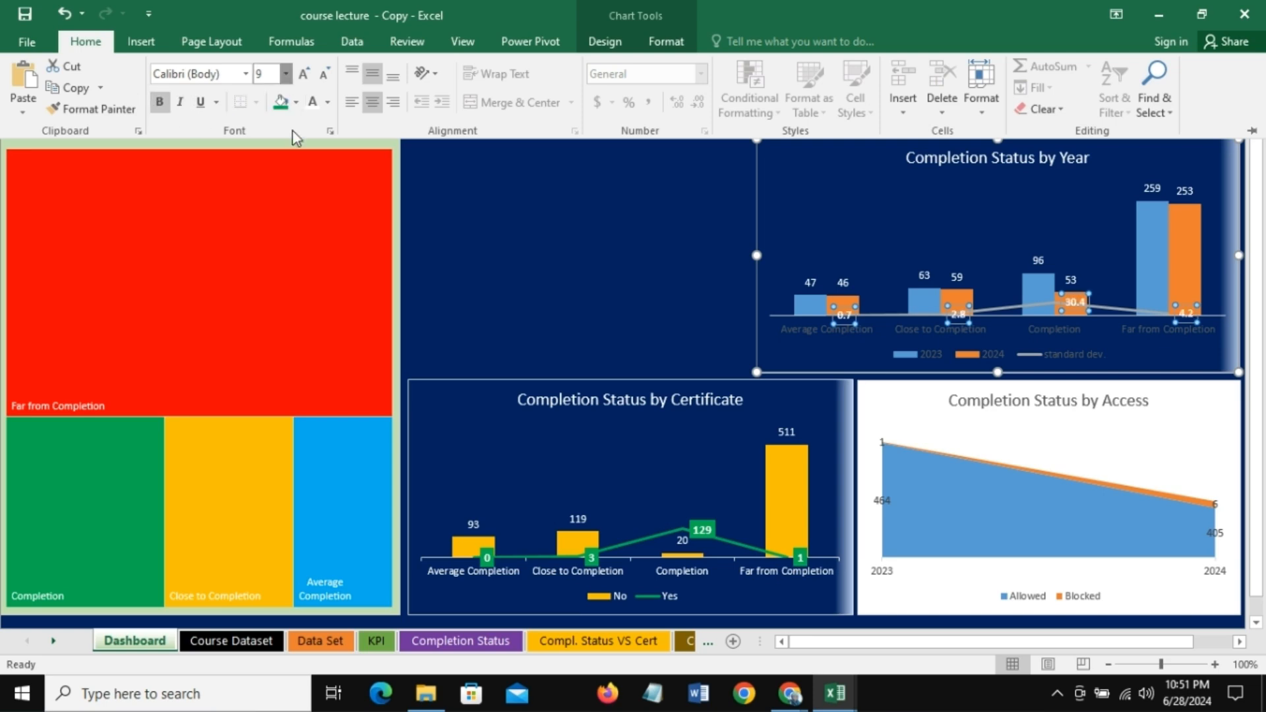
left_click(264, 130)
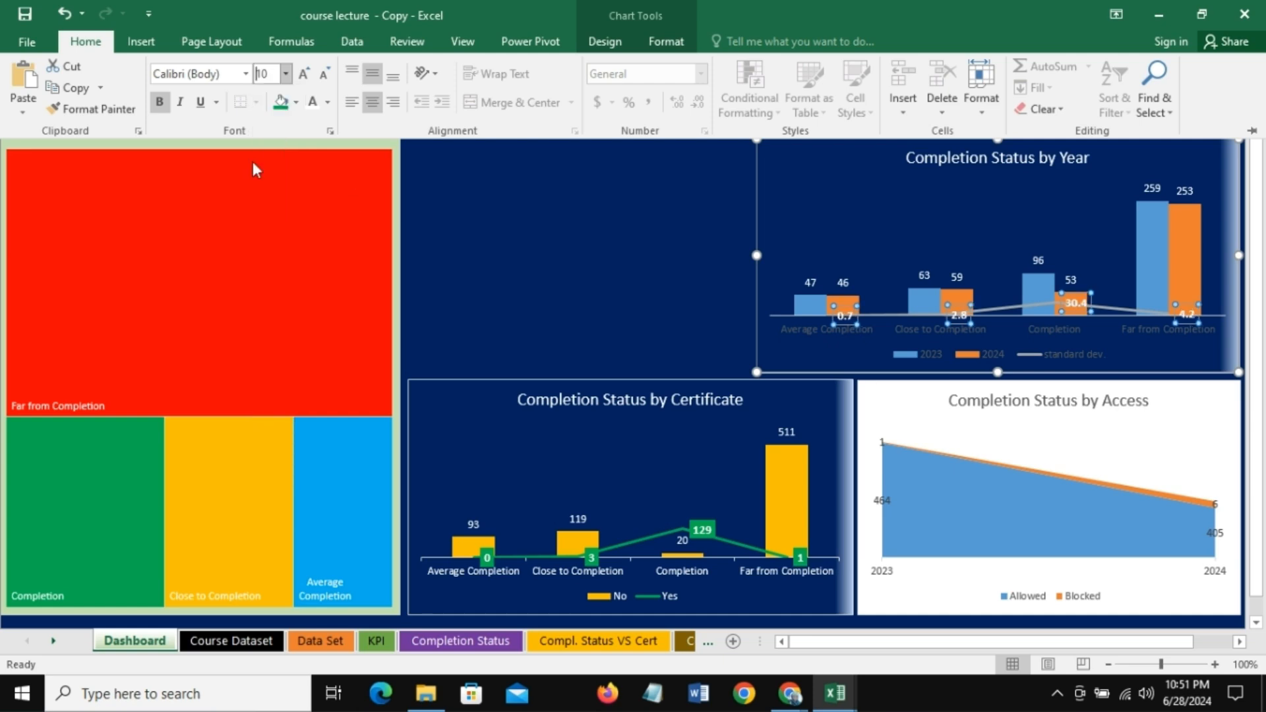
left_click(282, 104)
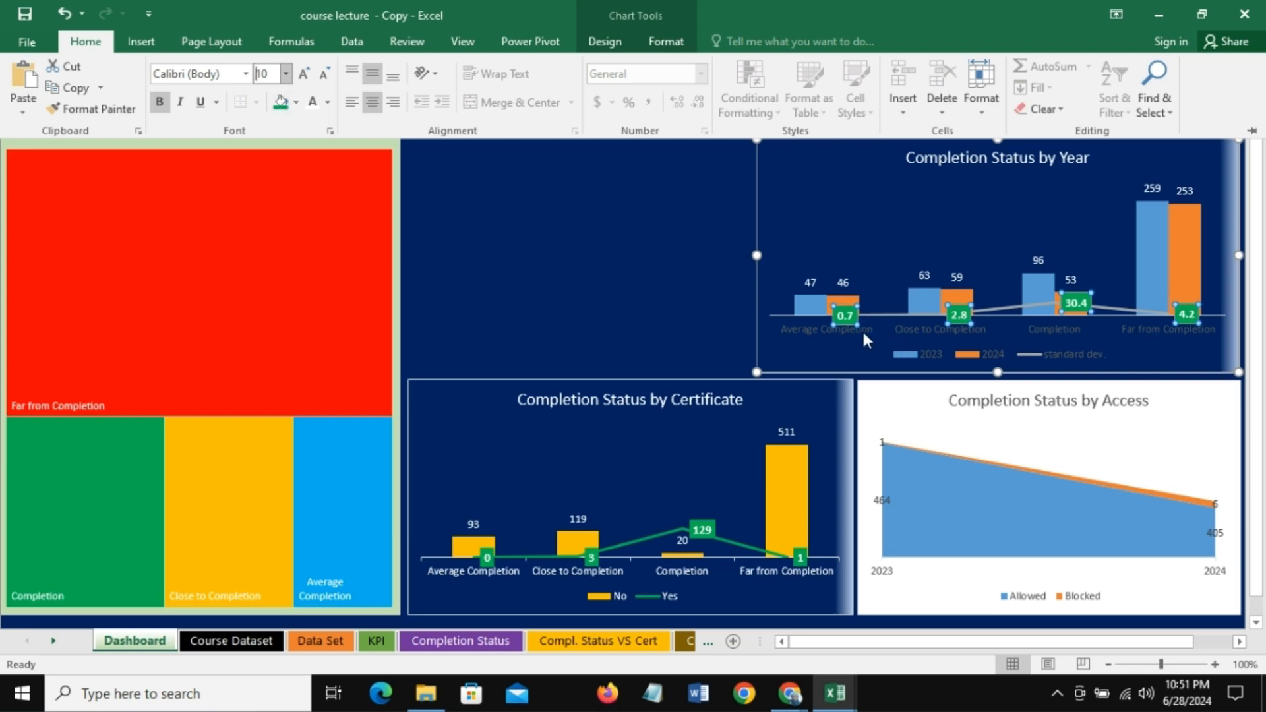
key("ctrl+F1")
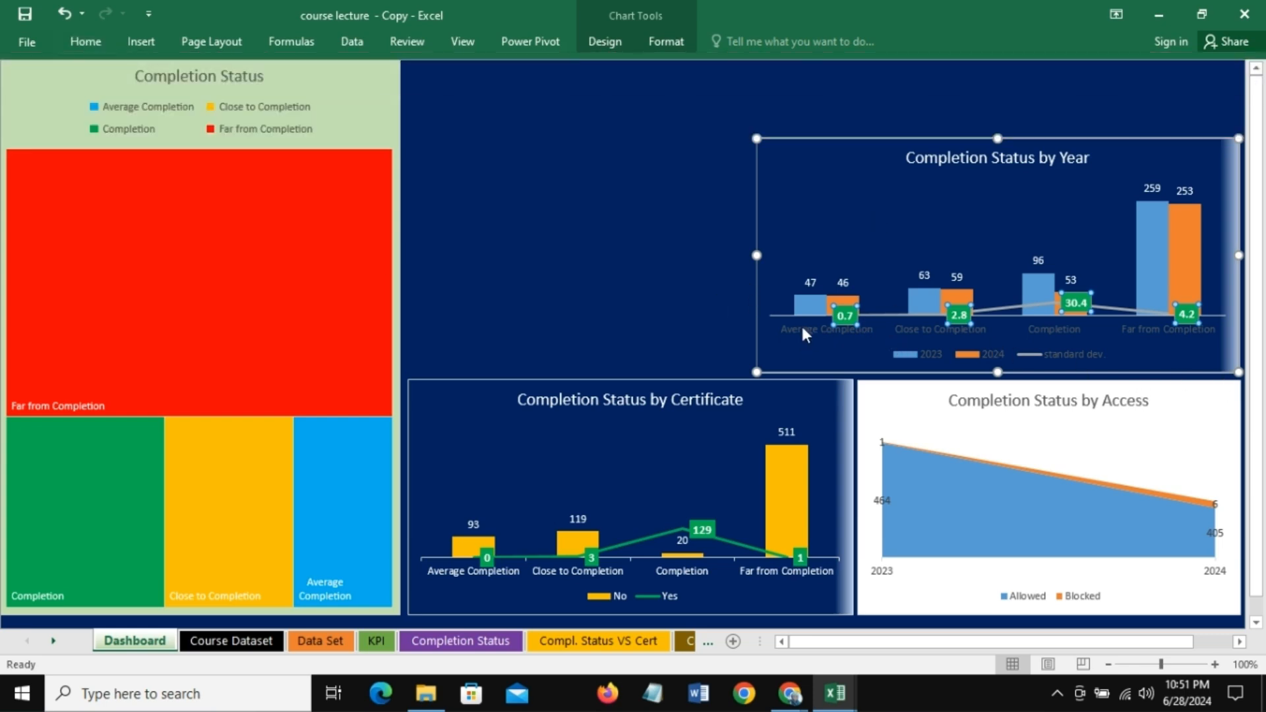
Step: Set the font colour of the category axis labels and the legend in the Completion Status by Year chart to white
left_click(803, 331)
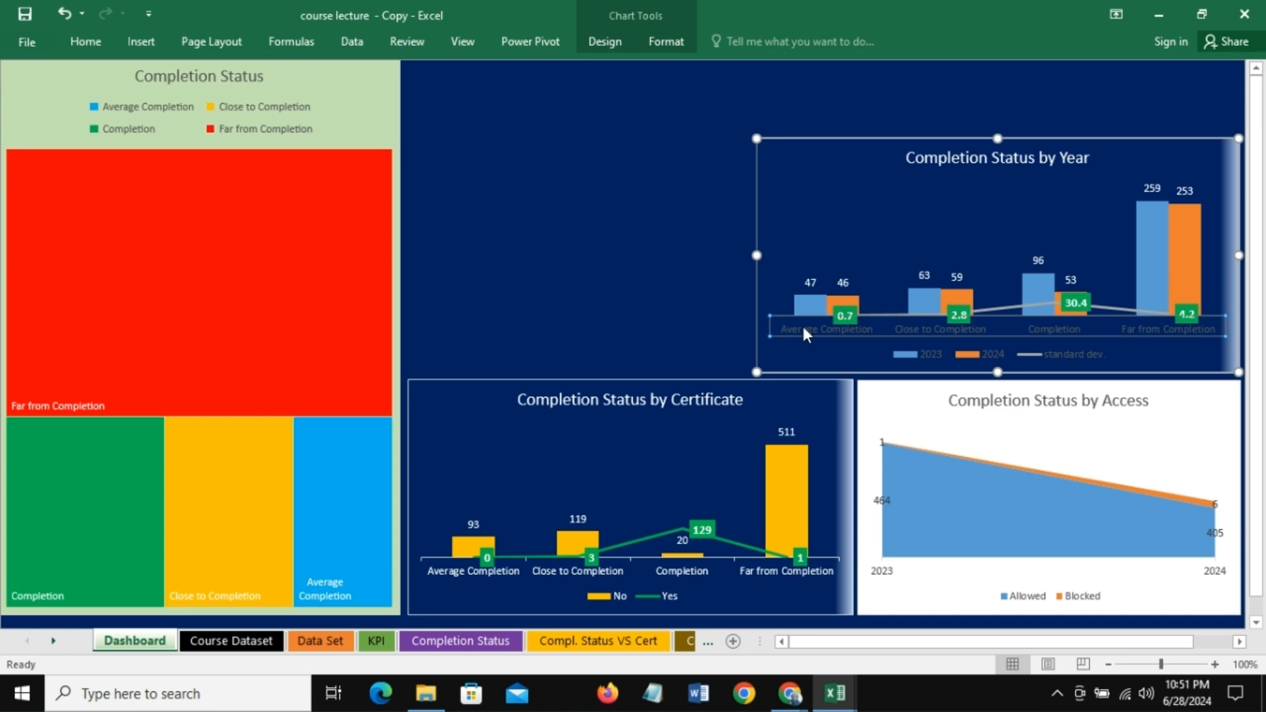
left_click(74, 44)
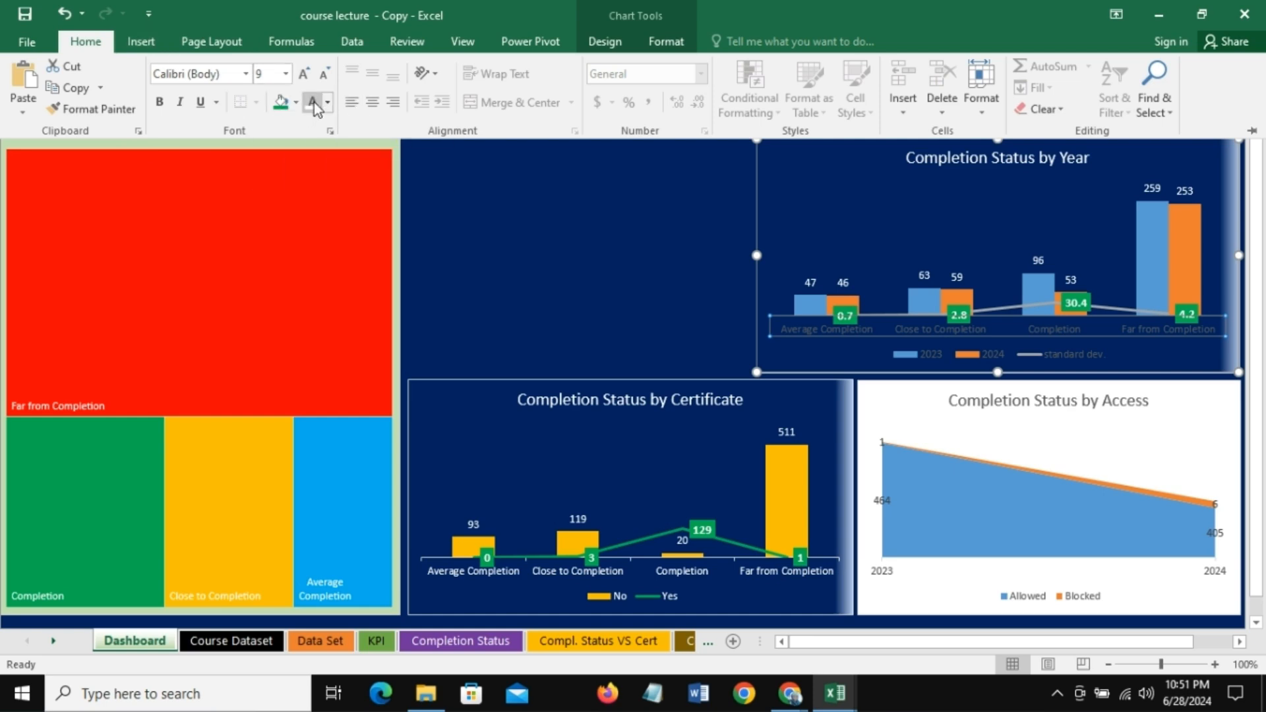
key("ctrl+F1")
left_click(1058, 350)
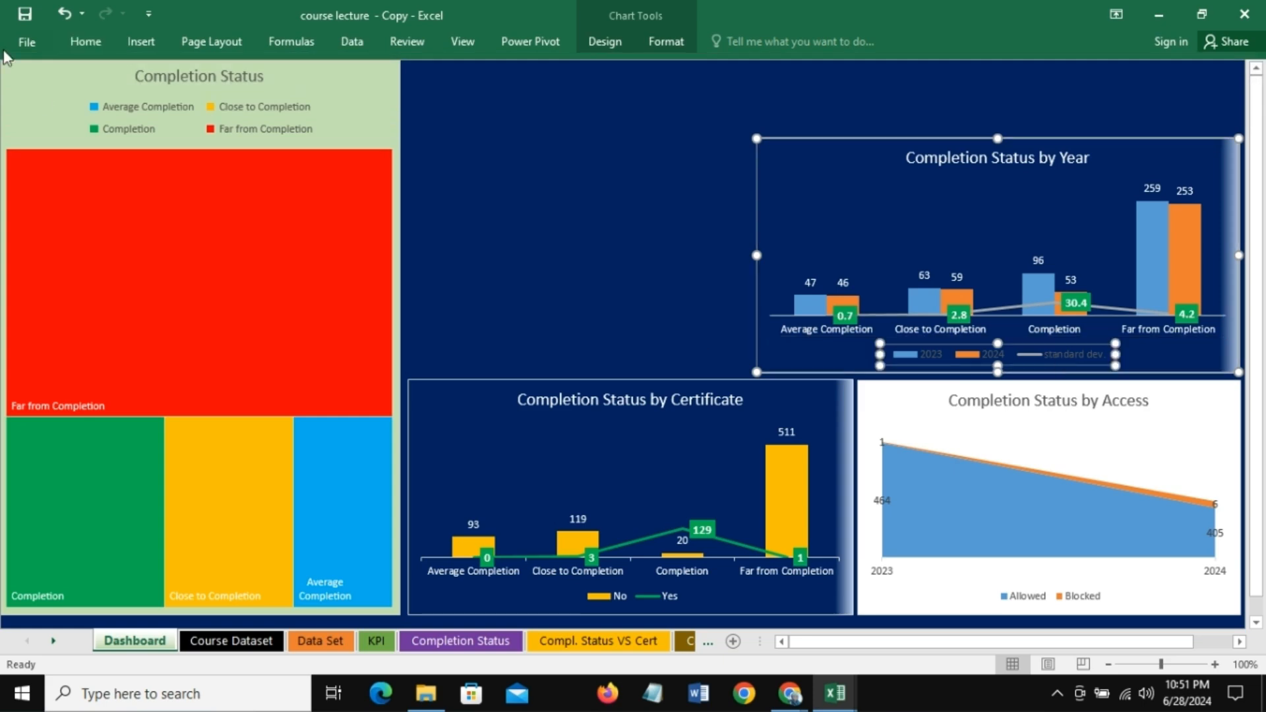
left_click(95, 47)
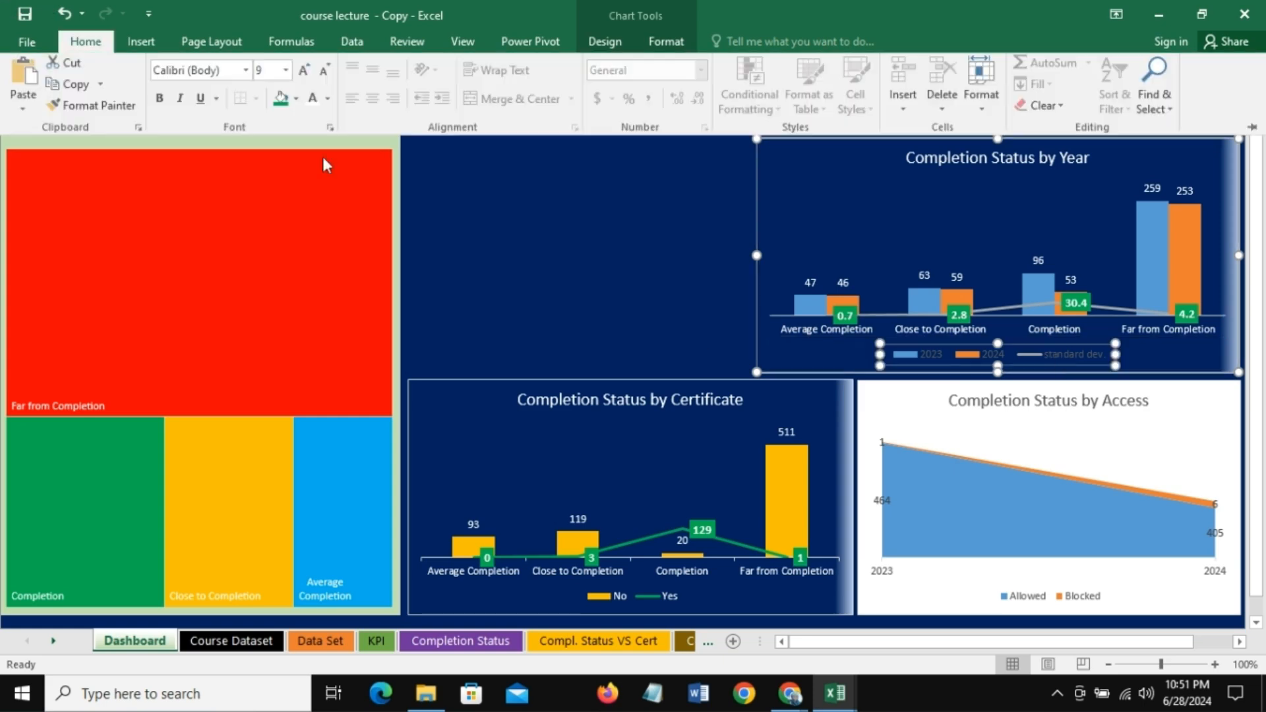
left_click(311, 107)
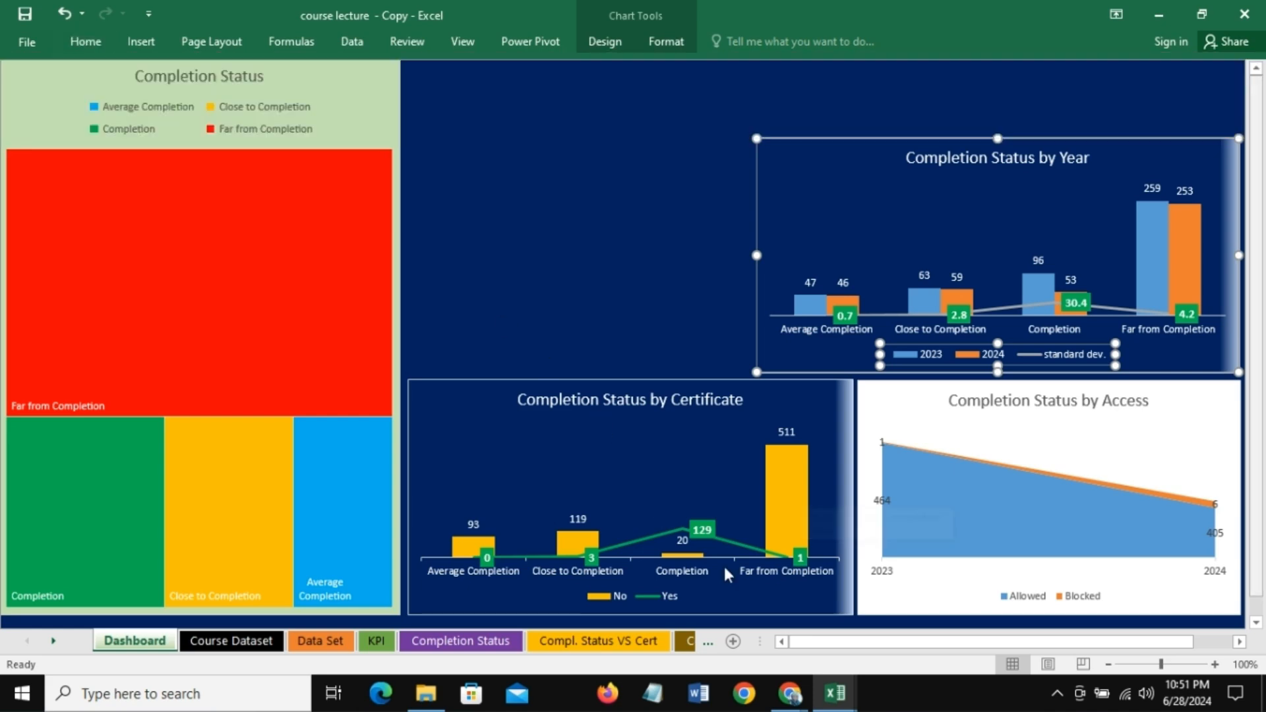
Step: Fill the 2023 series columns in the Completion Status by Year chart with green
left_click(1142, 227)
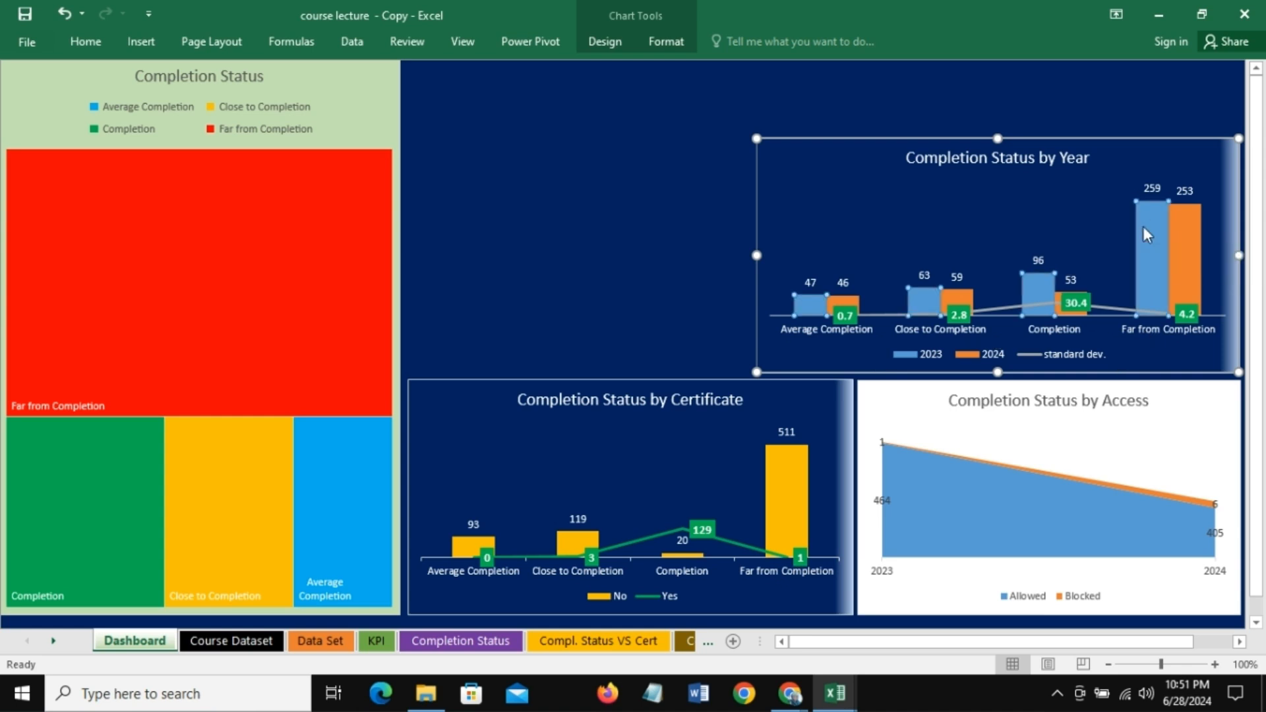
left_click(541, 288)
left_click(1149, 236)
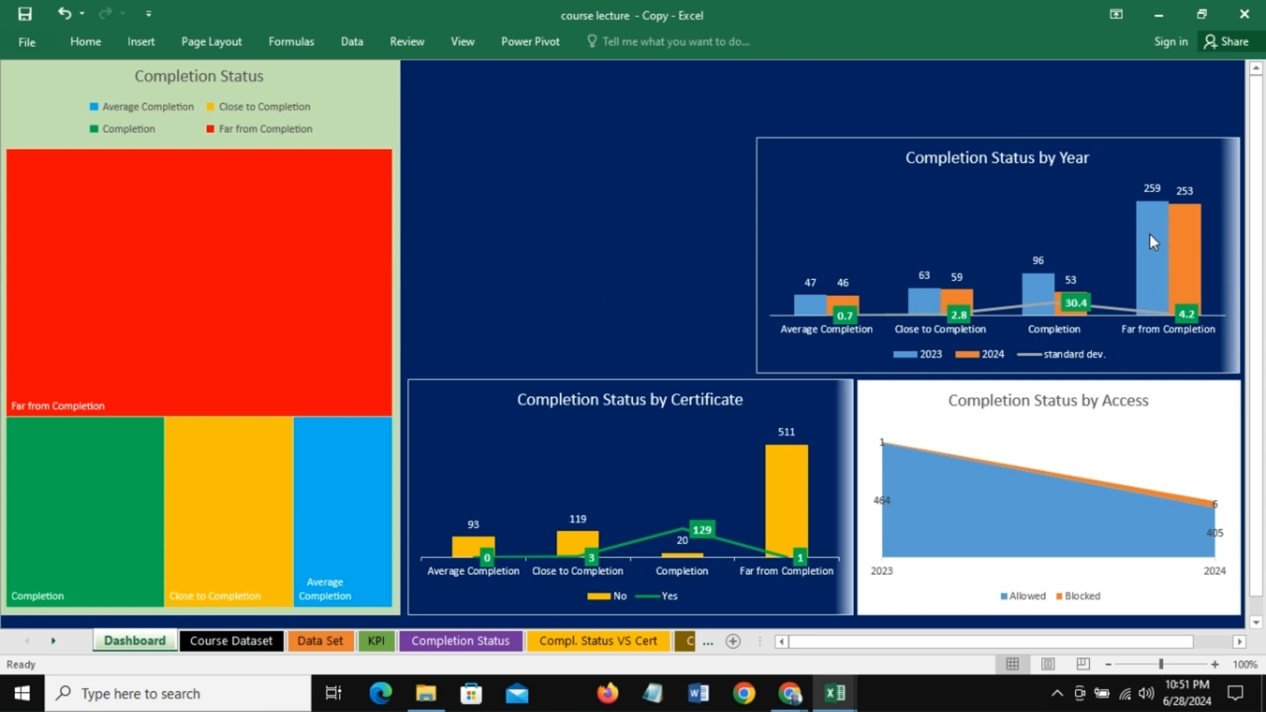
left_click(98, 42)
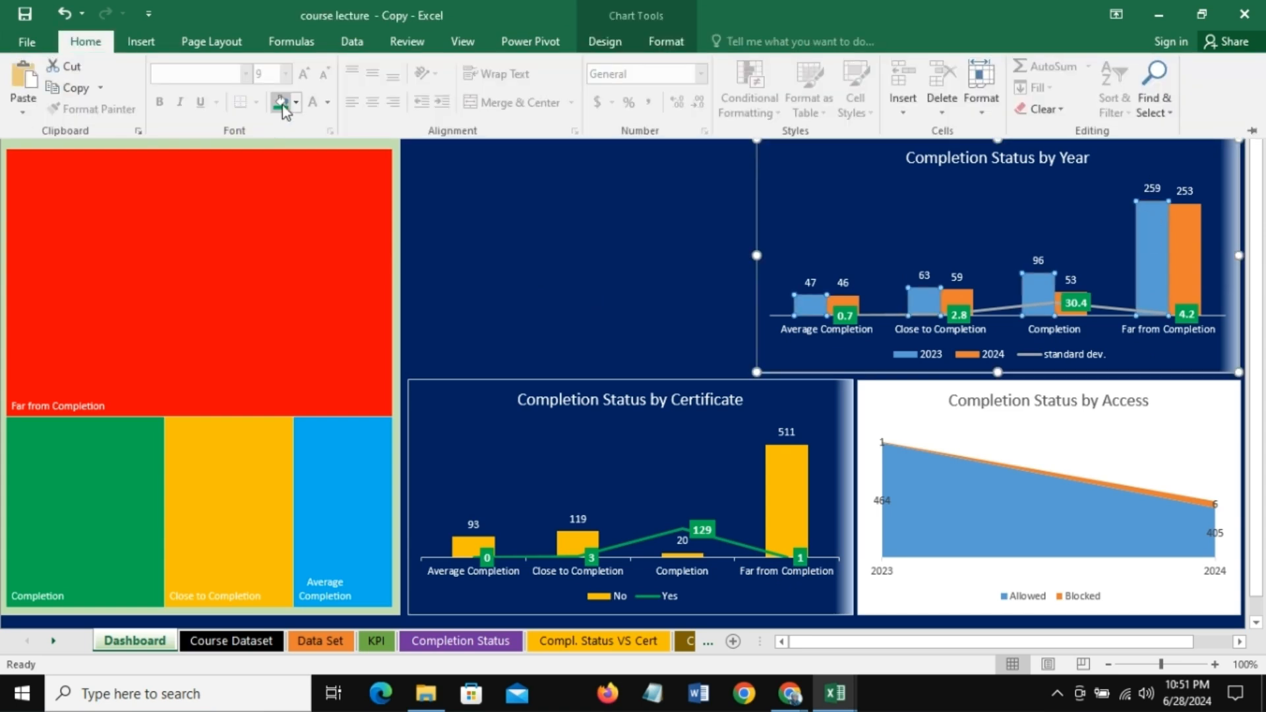
left_click(280, 102)
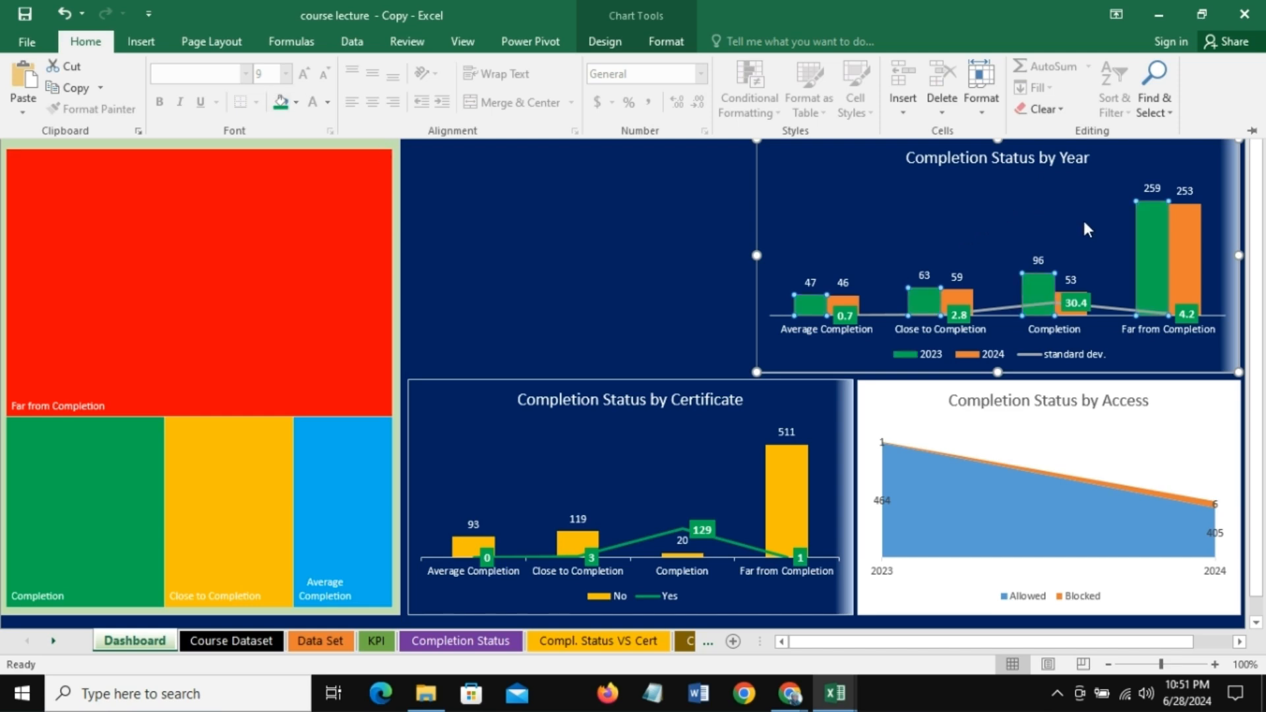
Step: Fill the 2024 series columns in the Completion Status by Year chart with amber-yellow from the standard colours
left_click(1173, 245)
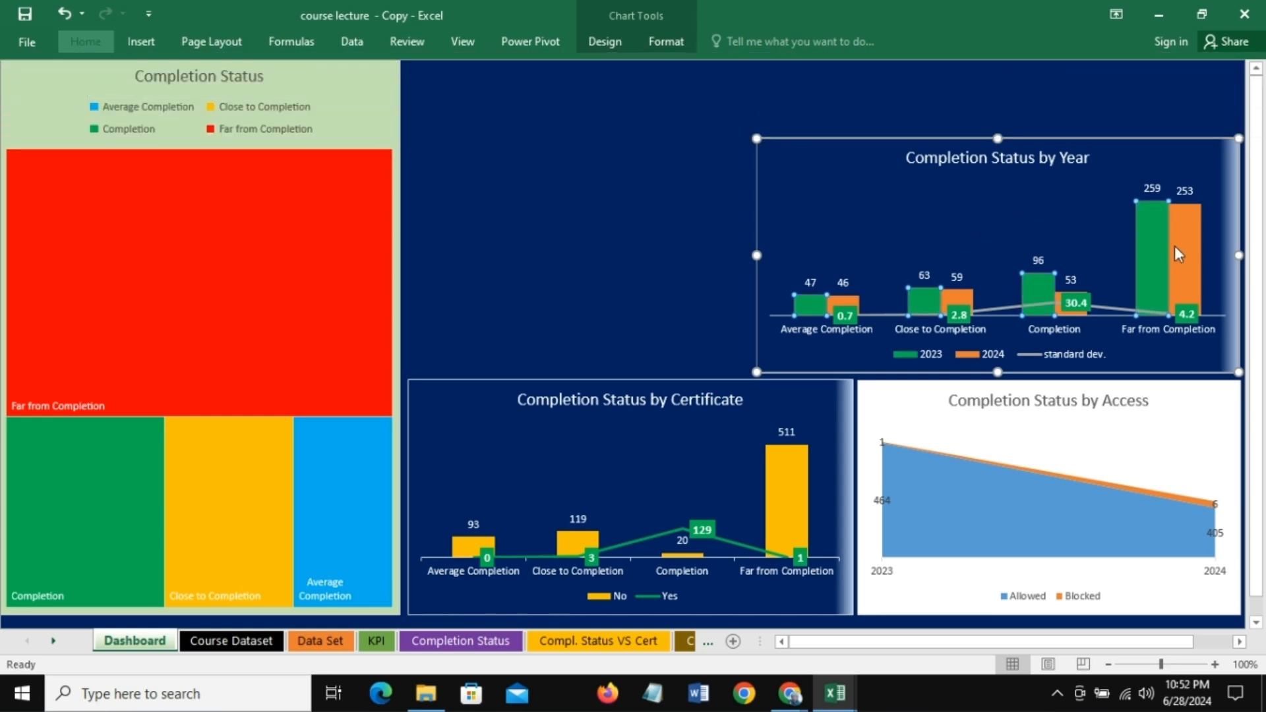
left_click(1186, 251)
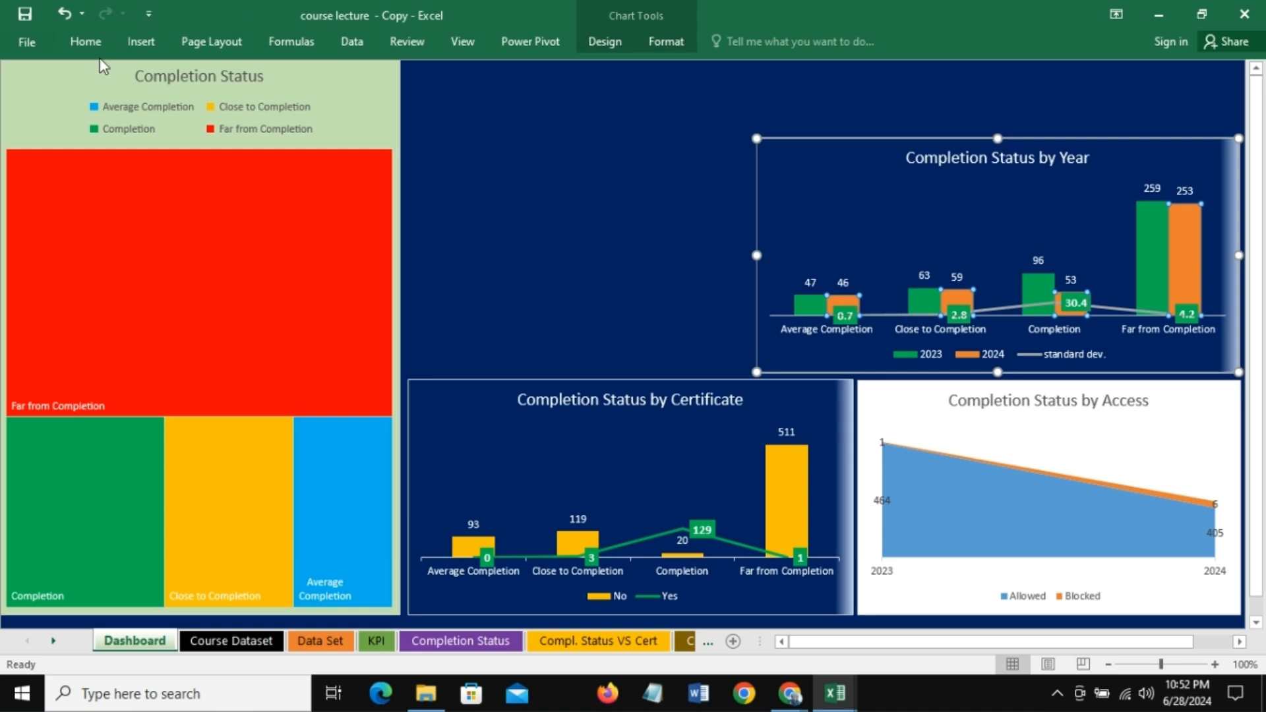
left_click(86, 42)
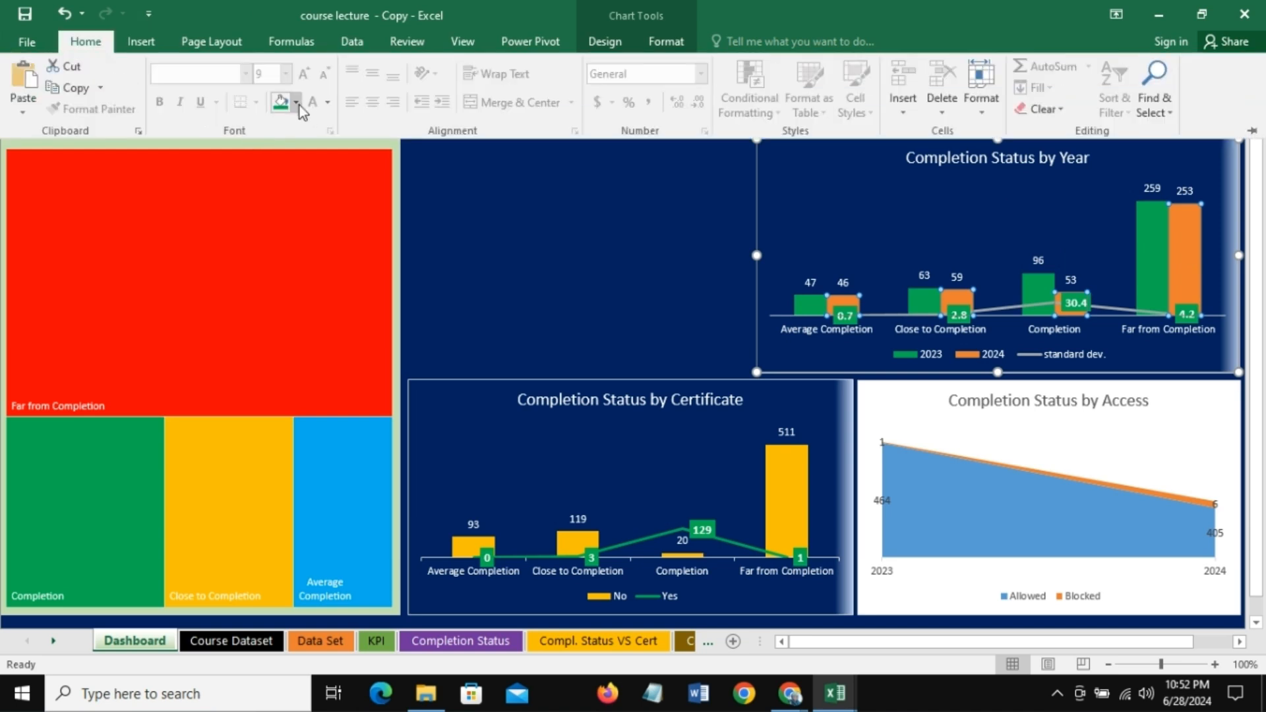
left_click(297, 103)
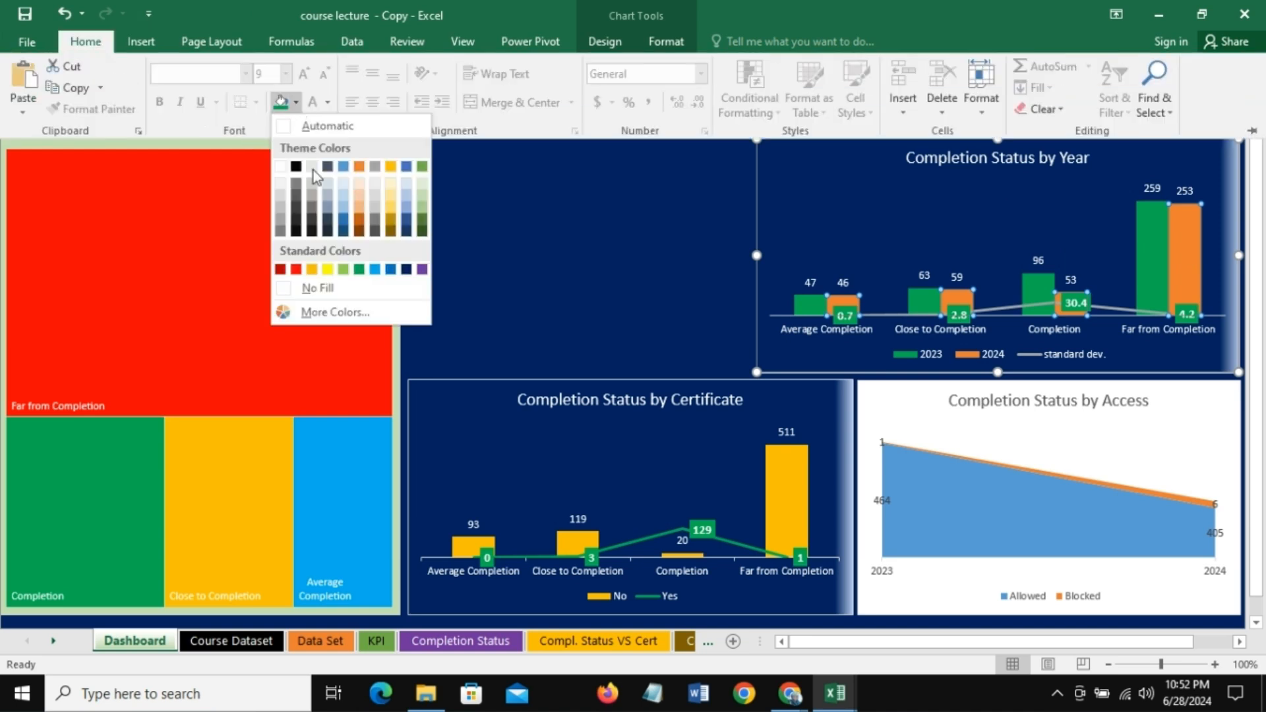
left_click(314, 272)
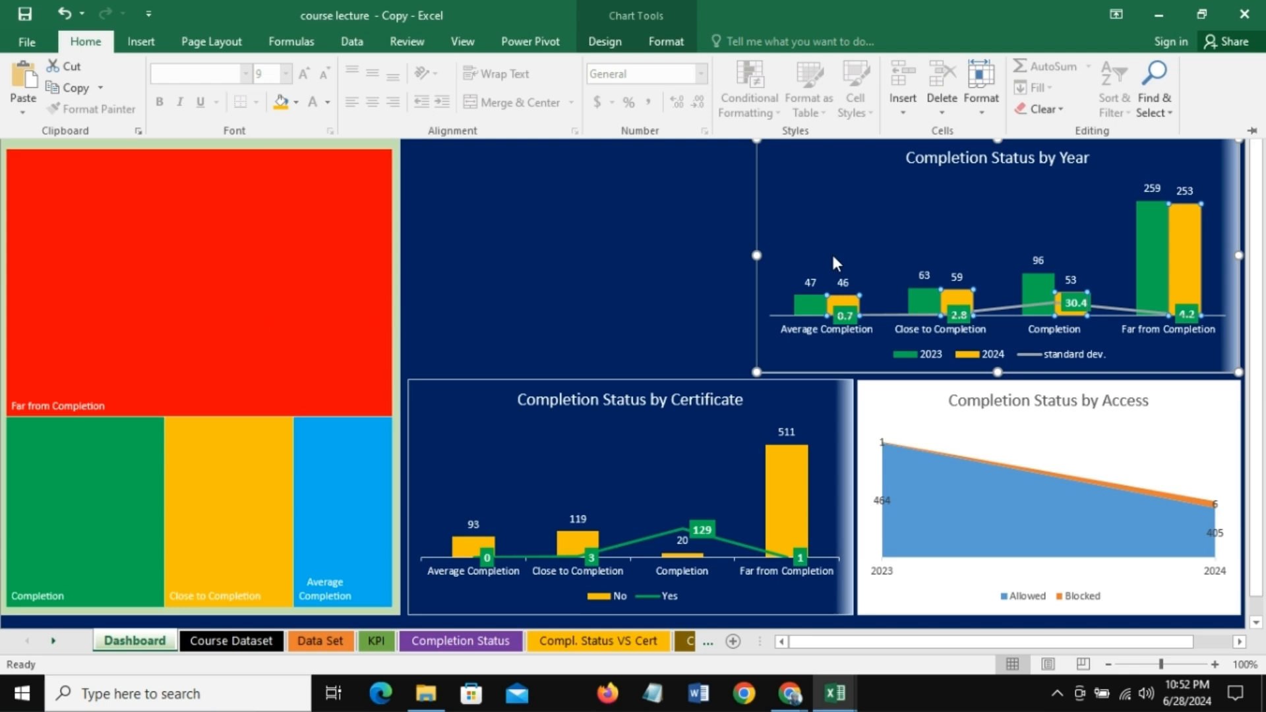
Step: Apply the dark blue linear gradient fill to the chart area of the Completion Status by Access chart
left_click(907, 387)
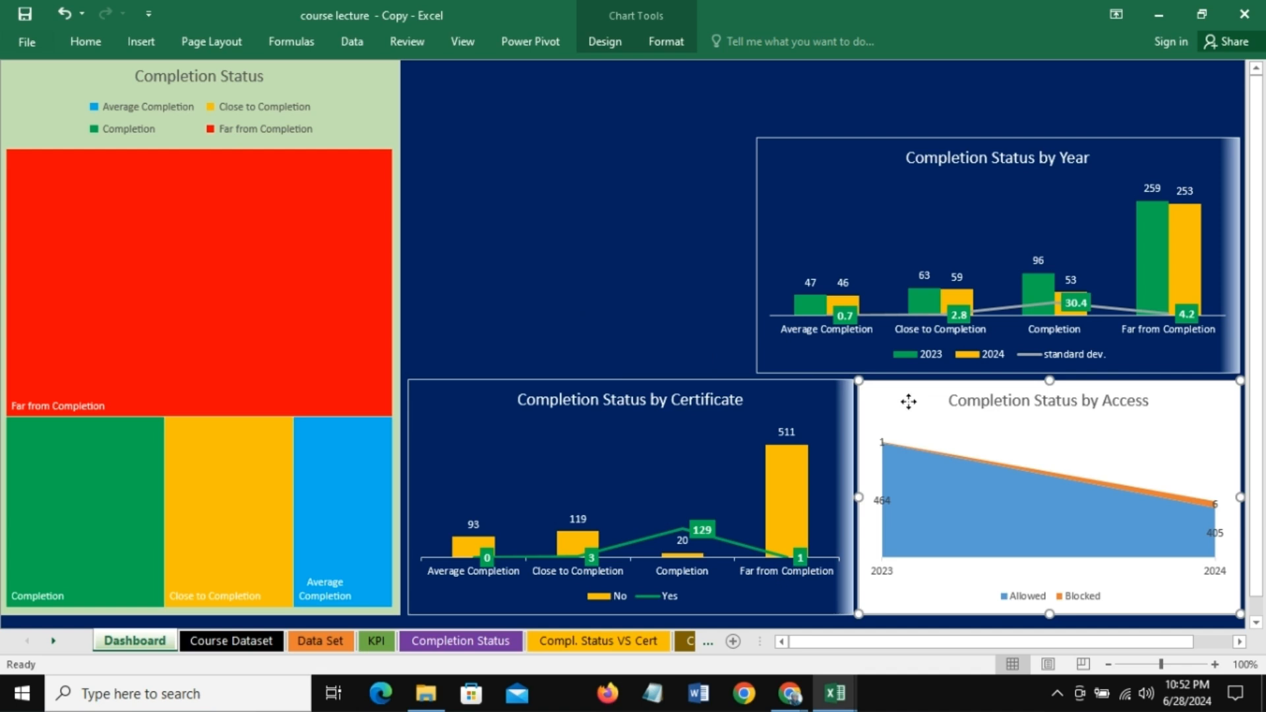
right_click(909, 402)
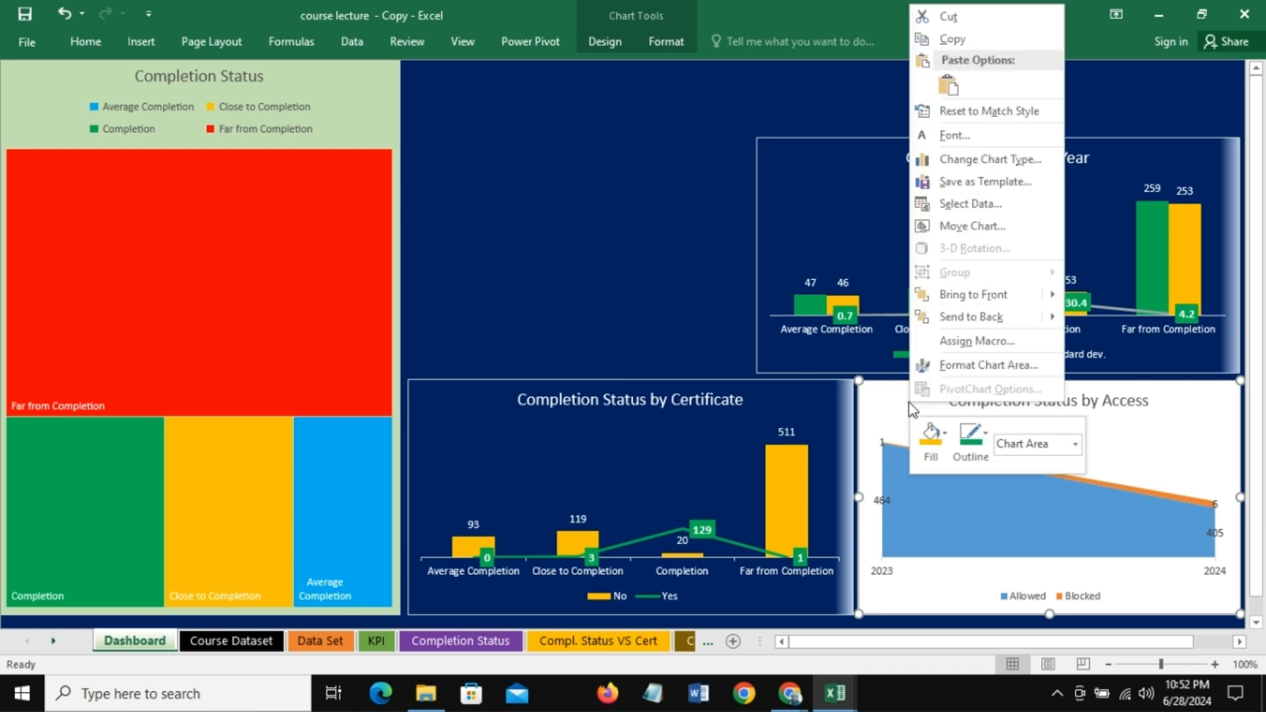
left_click(940, 440)
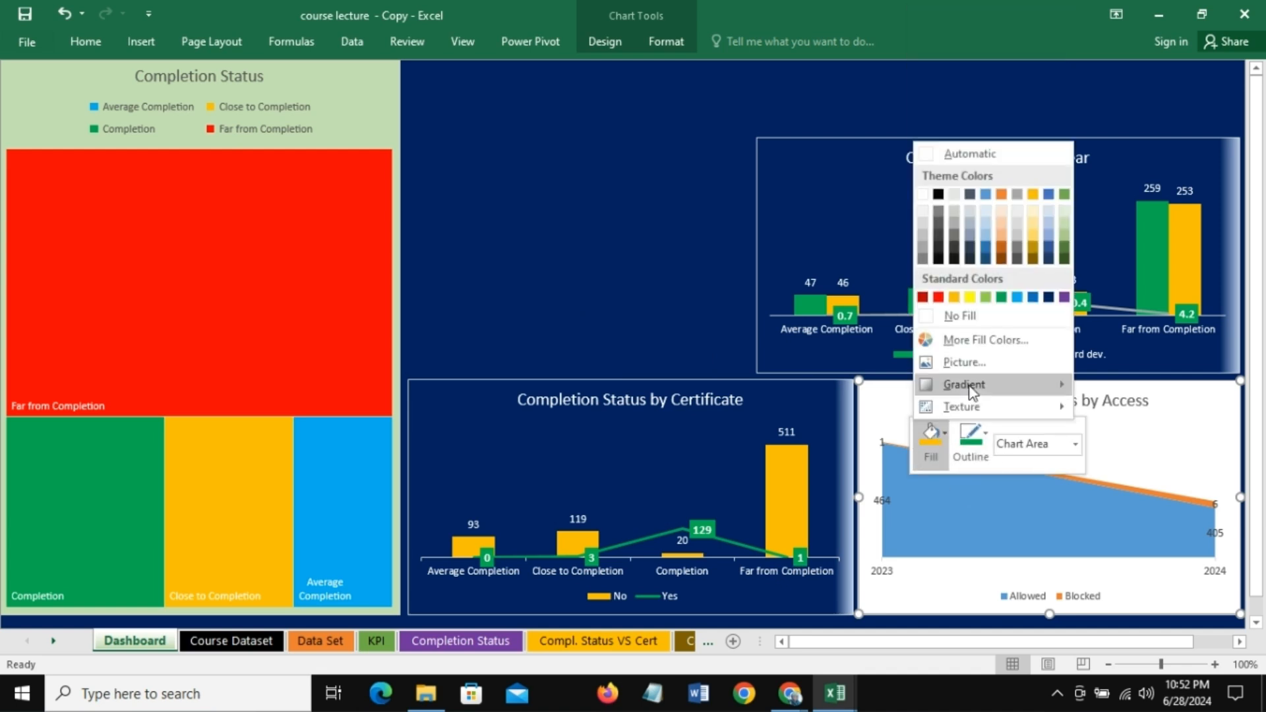
mouse_move(972, 391)
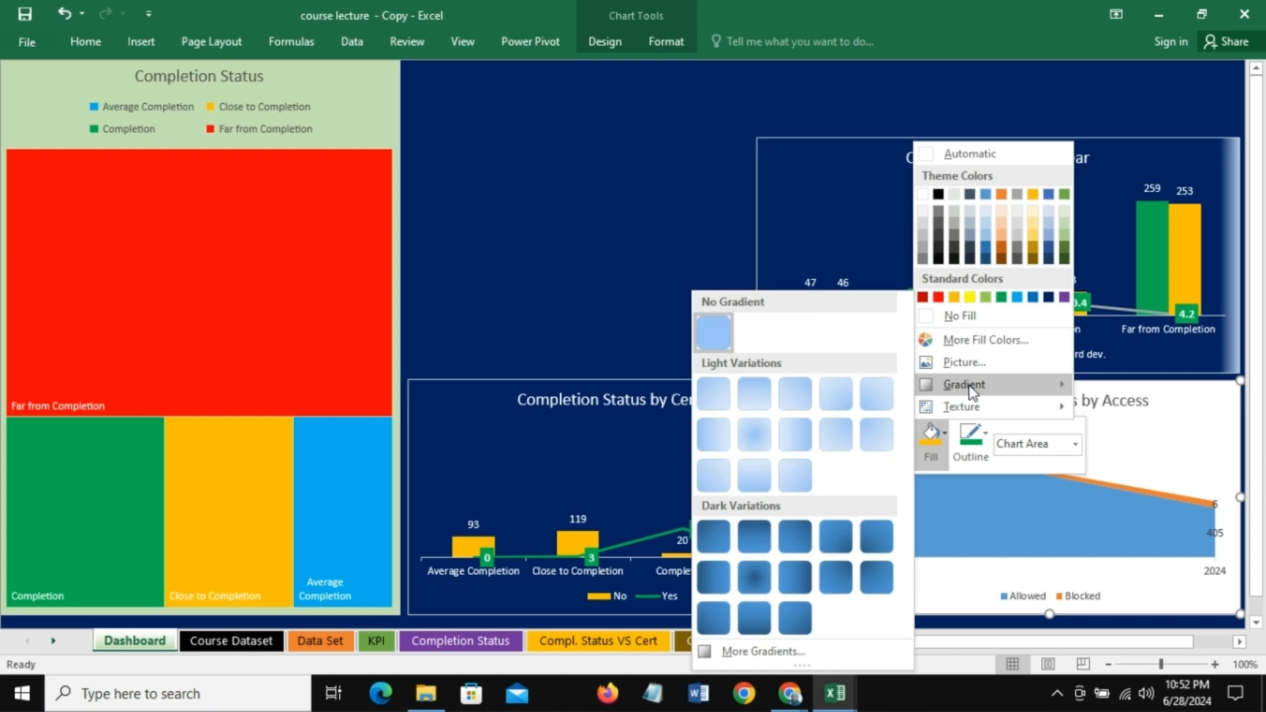
left_click(762, 663)
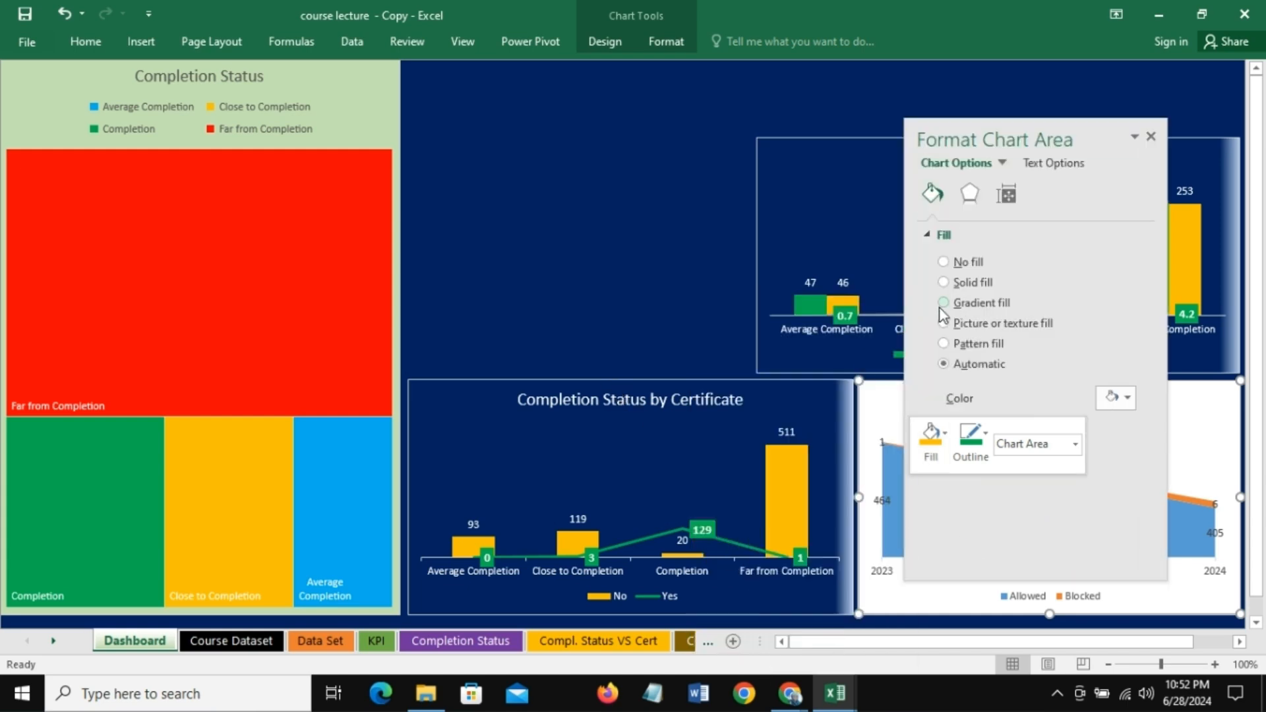
left_click(943, 303)
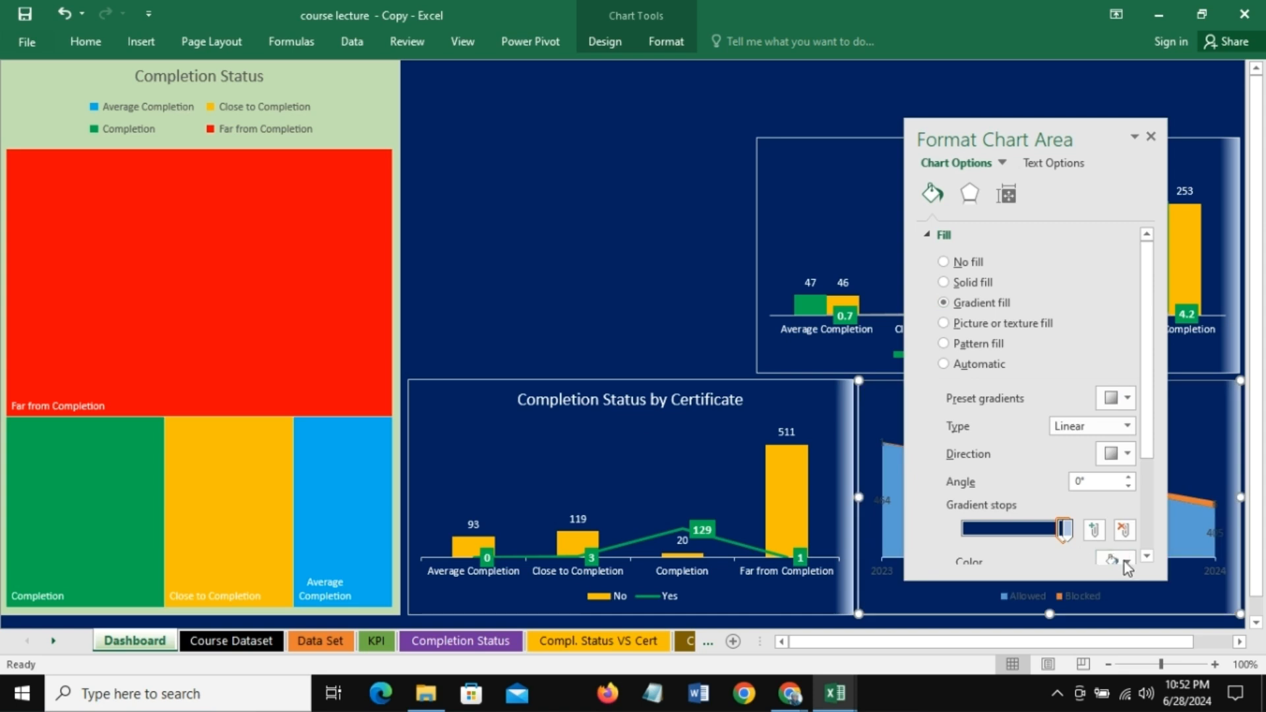
left_click(1151, 138)
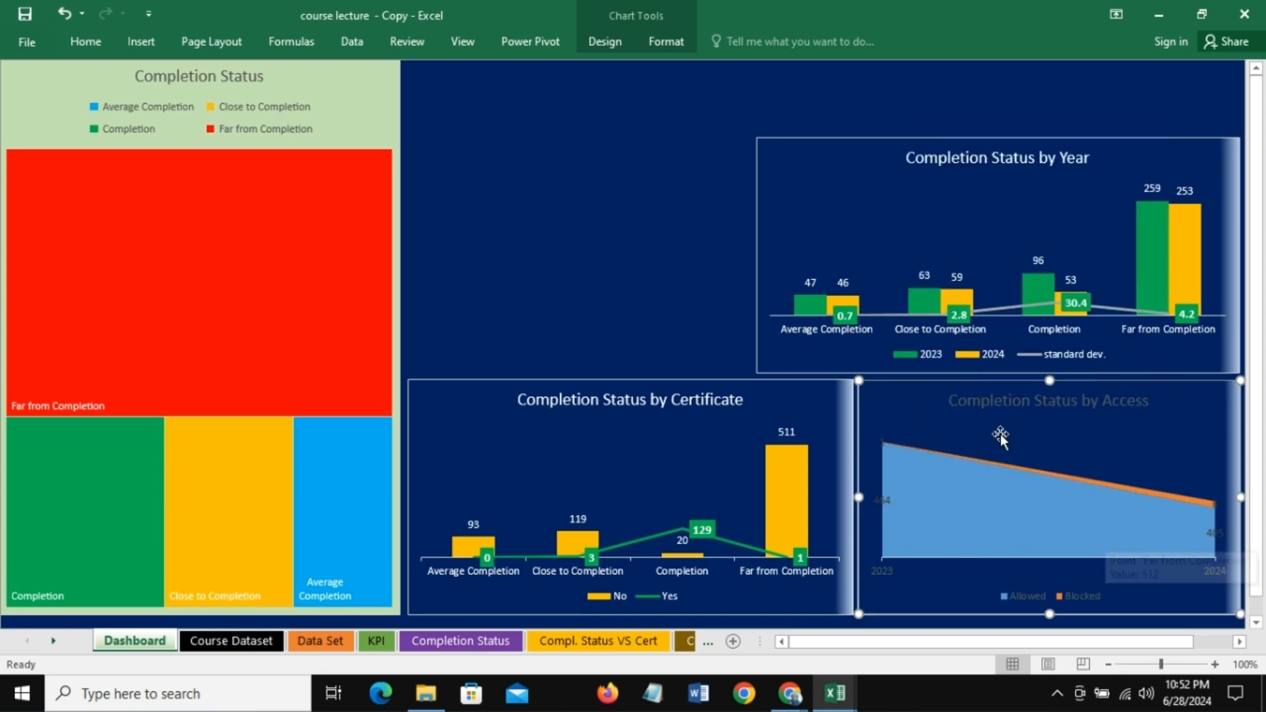
Step: Set the font colour of the Completion Status by Access chart title to white
left_click(1005, 405)
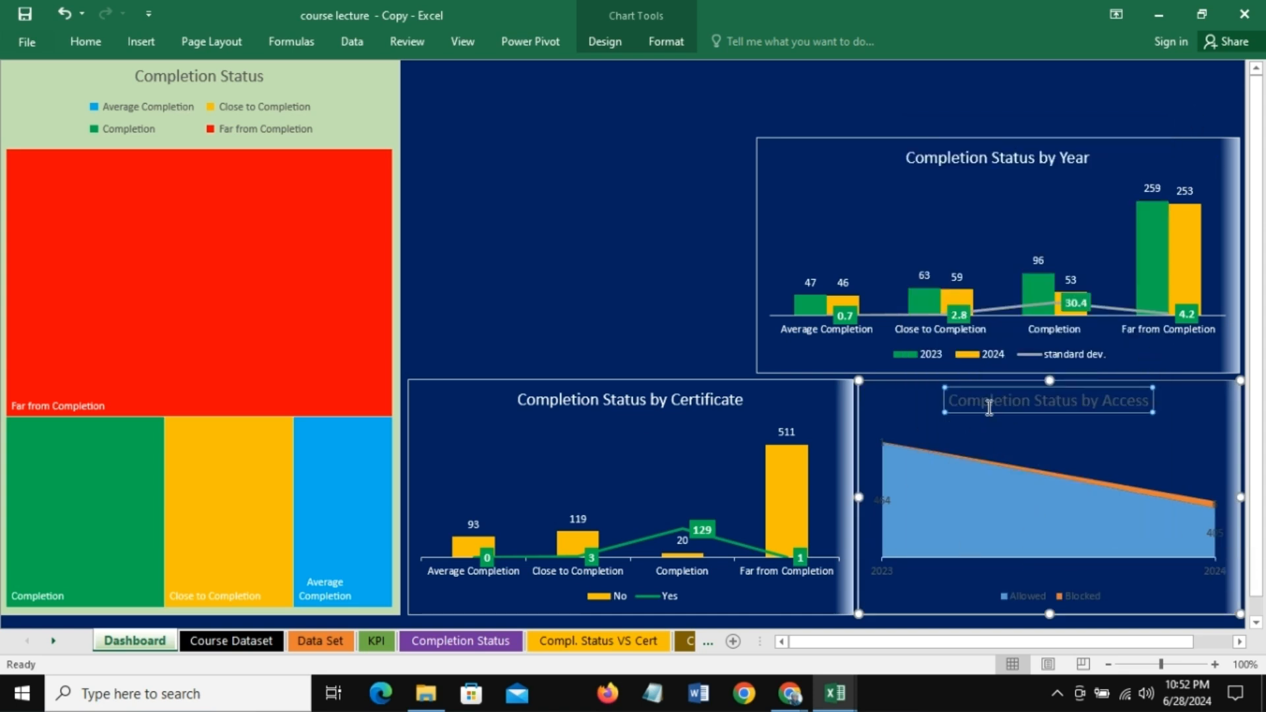
left_click(85, 41)
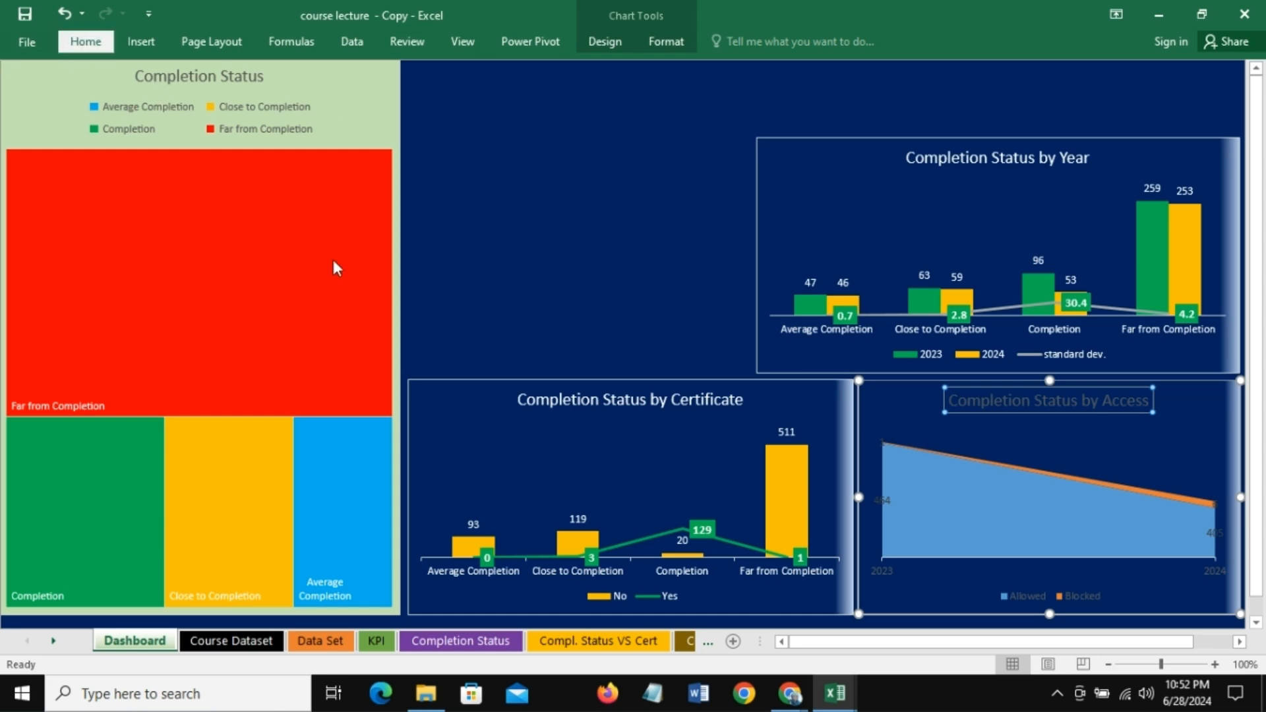
left_click(313, 109)
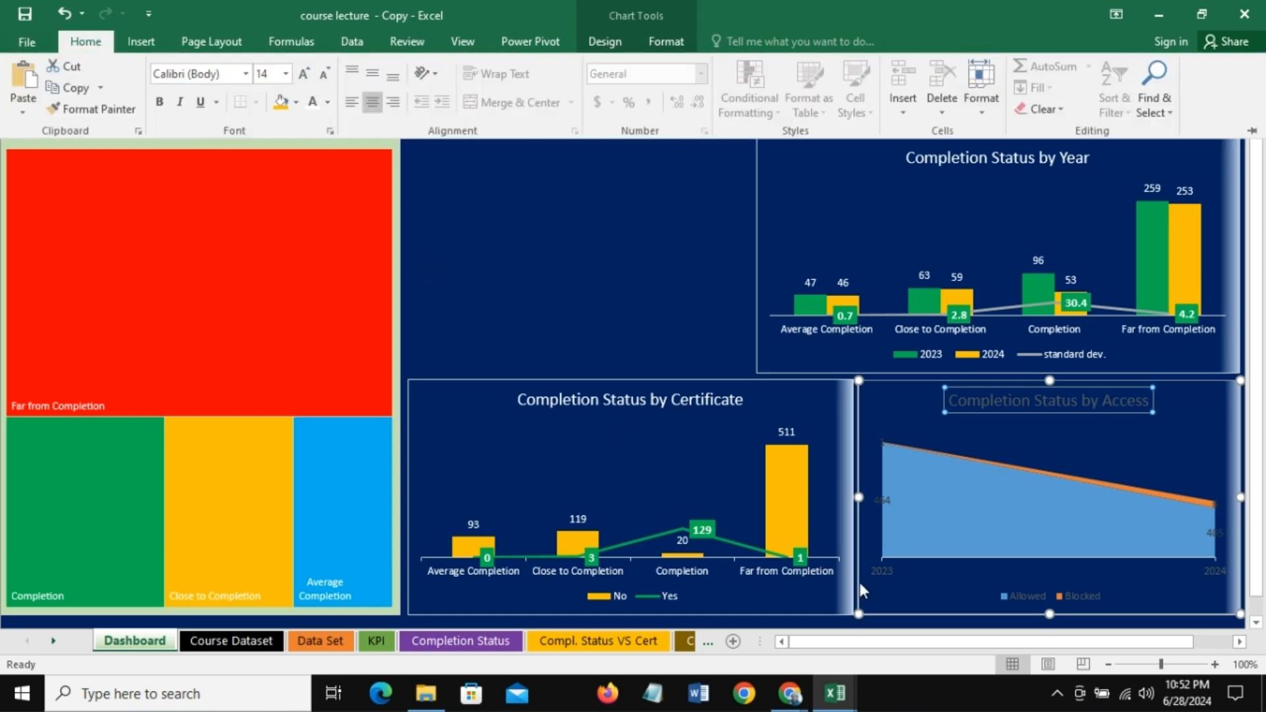
Step: Set the font colour of the year axis labels and the legend in the Completion Status by Access chart to white
left_click(885, 572)
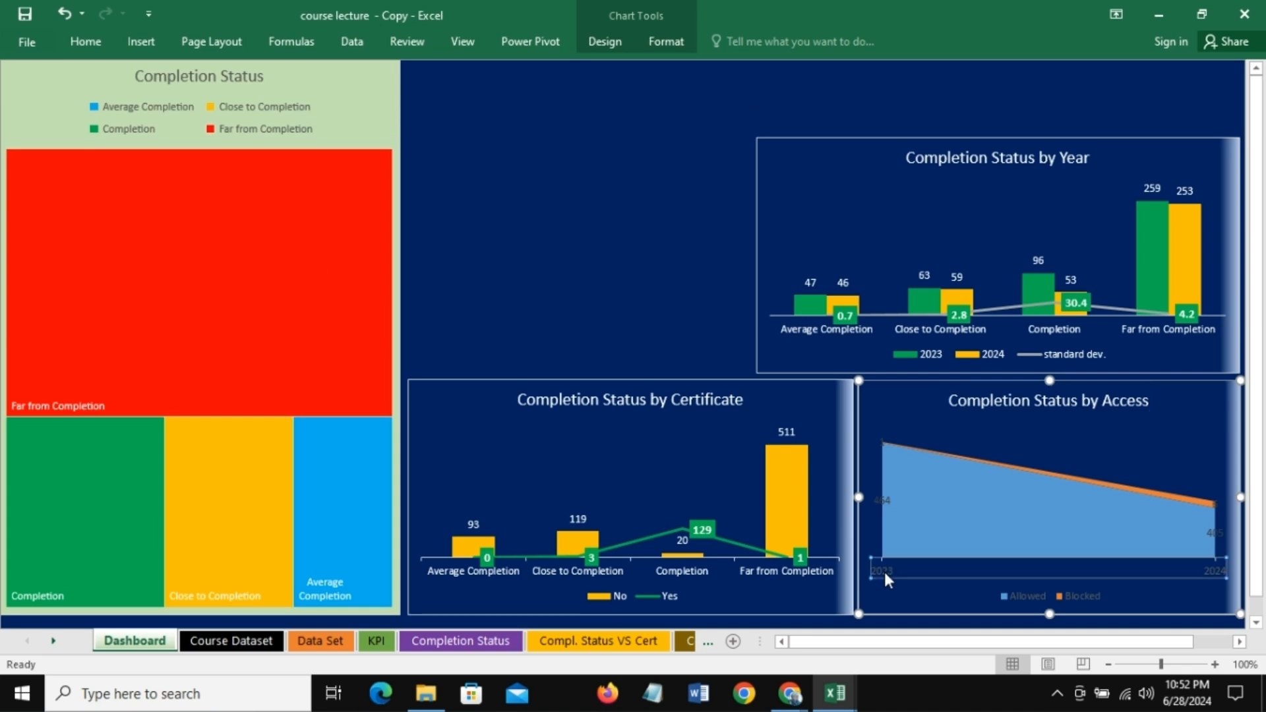
left_click(85, 48)
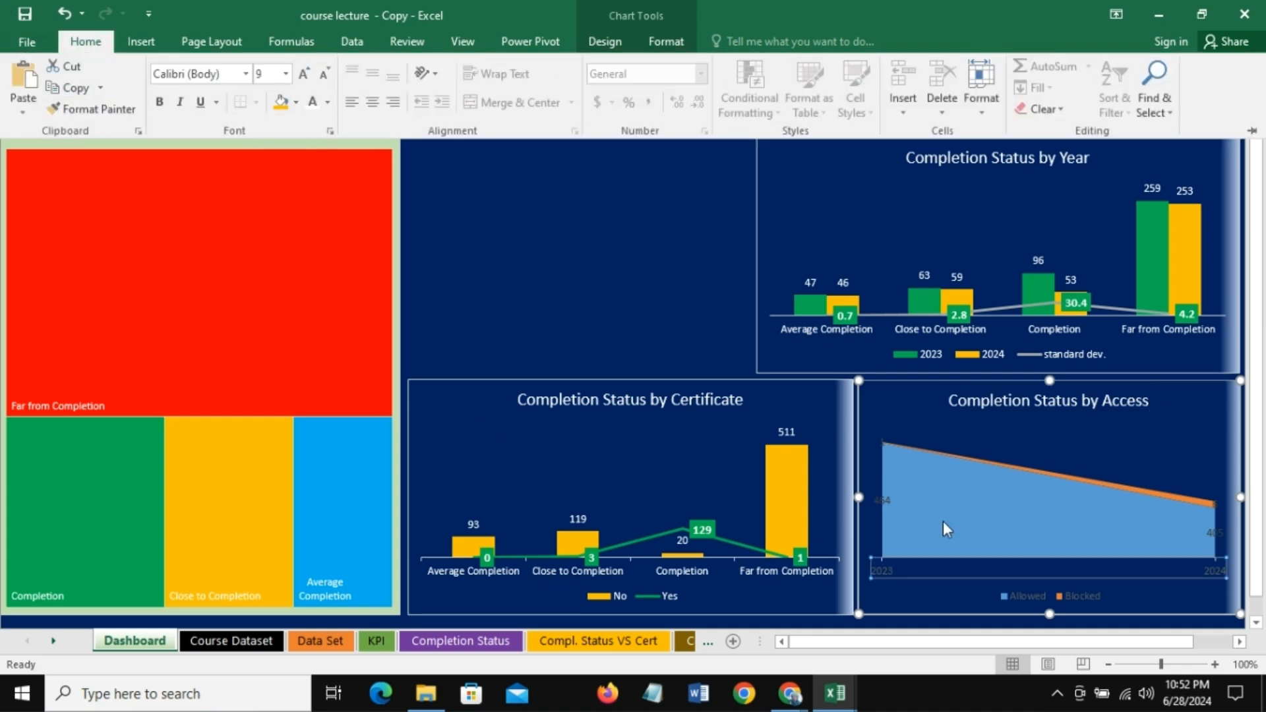
left_click(1033, 593)
left_click(1035, 595)
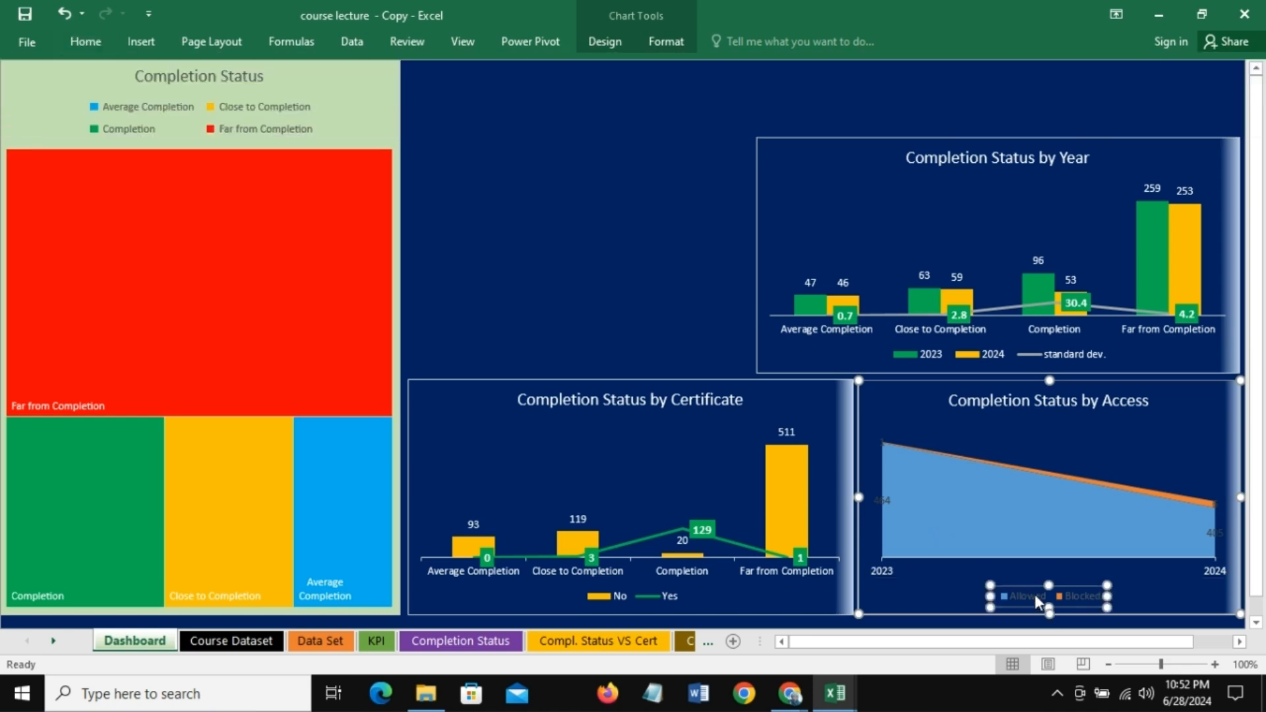
left_click(91, 42)
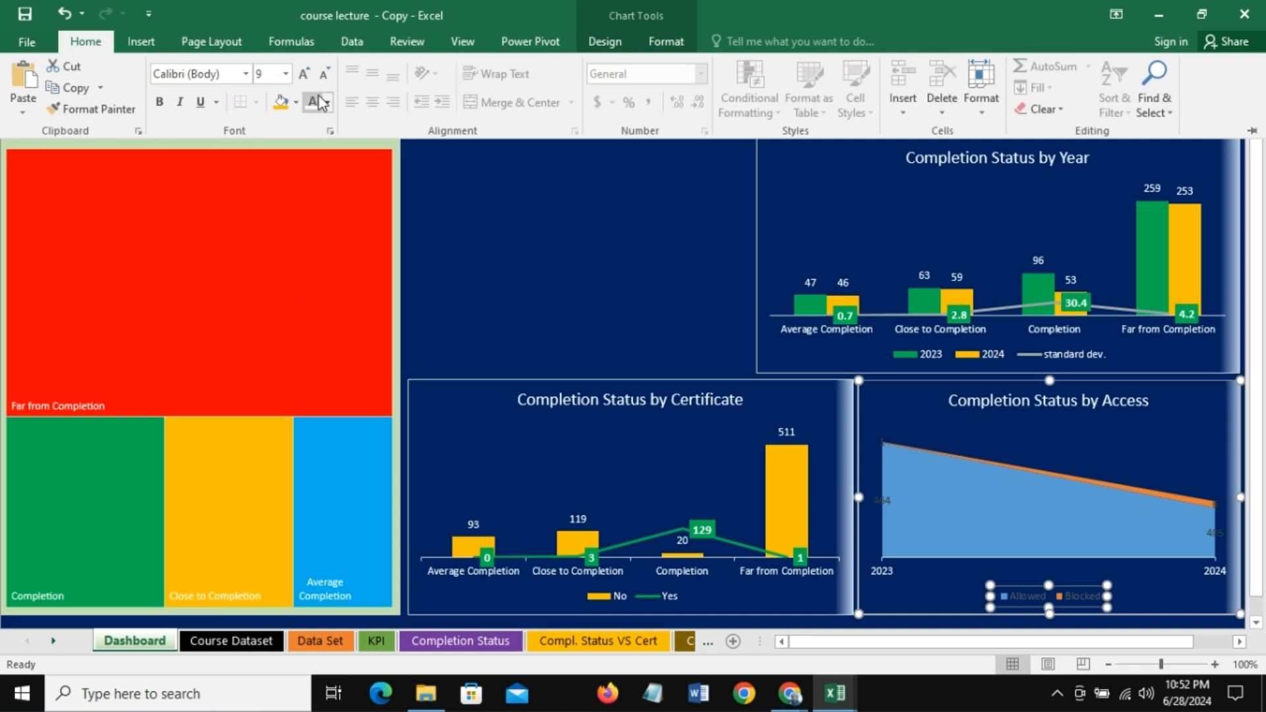
left_click(315, 102)
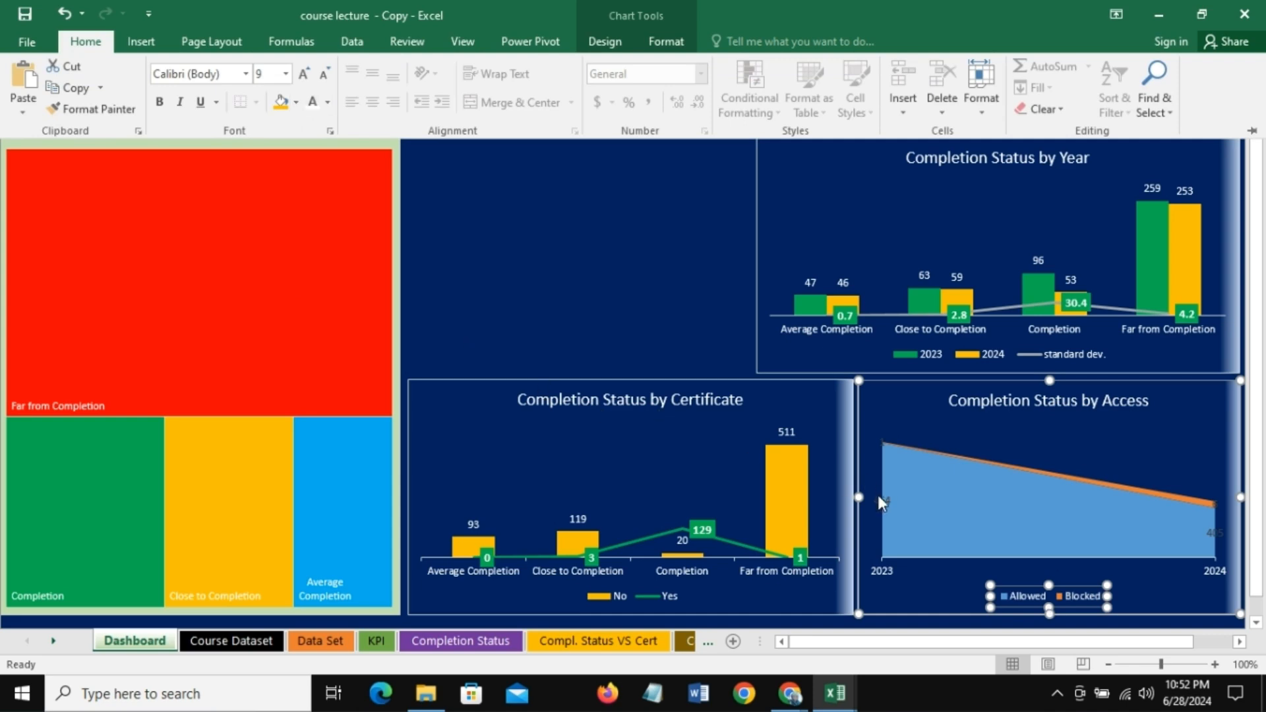
Step: Make the Allowed and Blocked series data labels in the Completion Status by Access chart white and bold
left_click(884, 503)
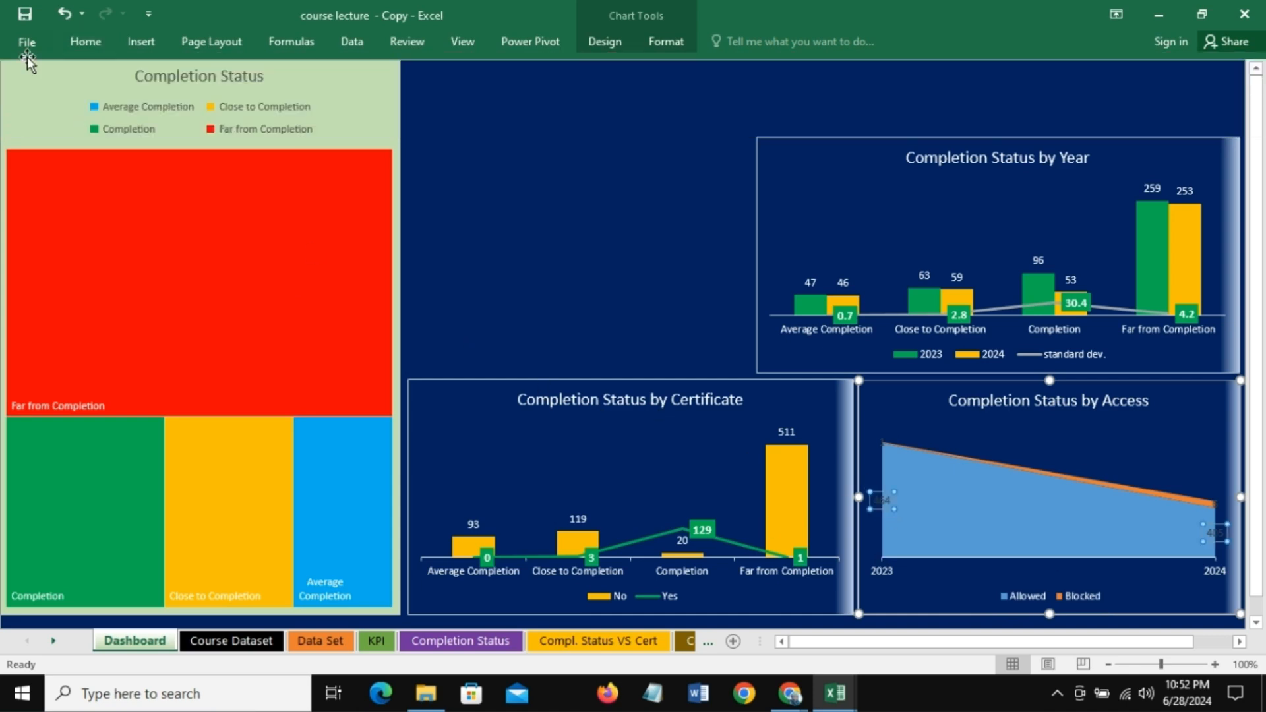
left_click(93, 43)
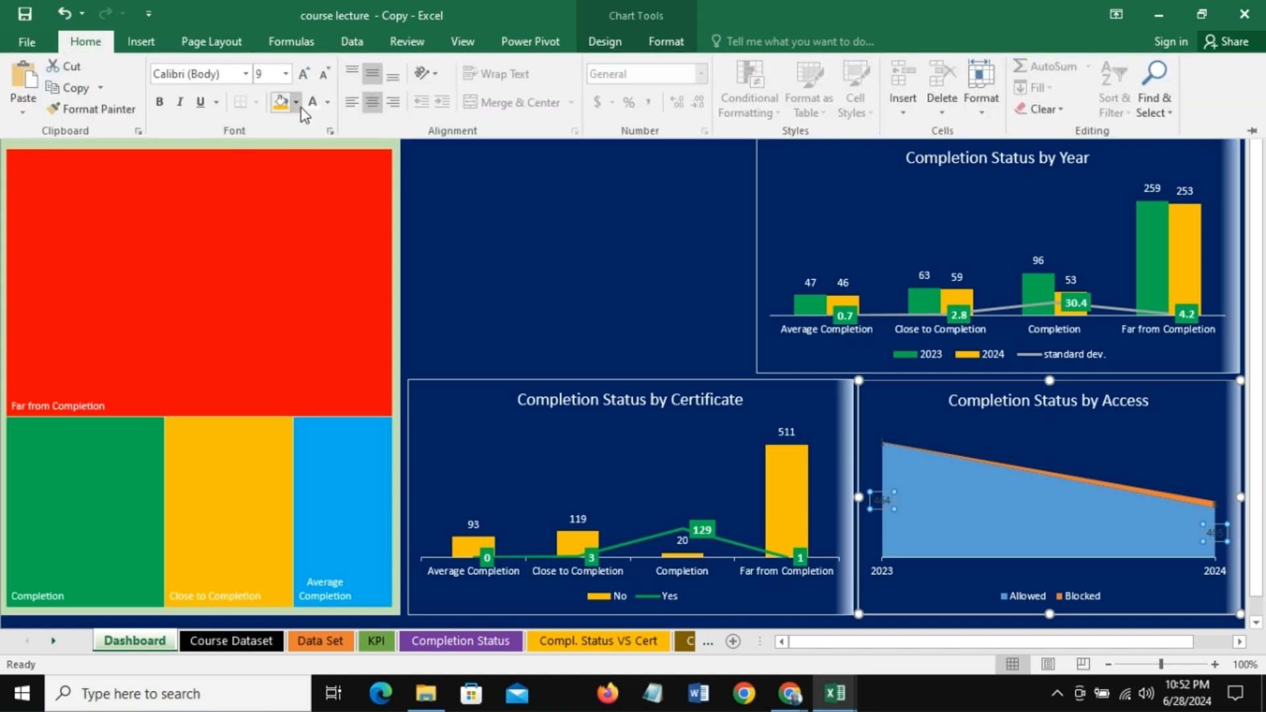
left_click(313, 102)
left_click(159, 102)
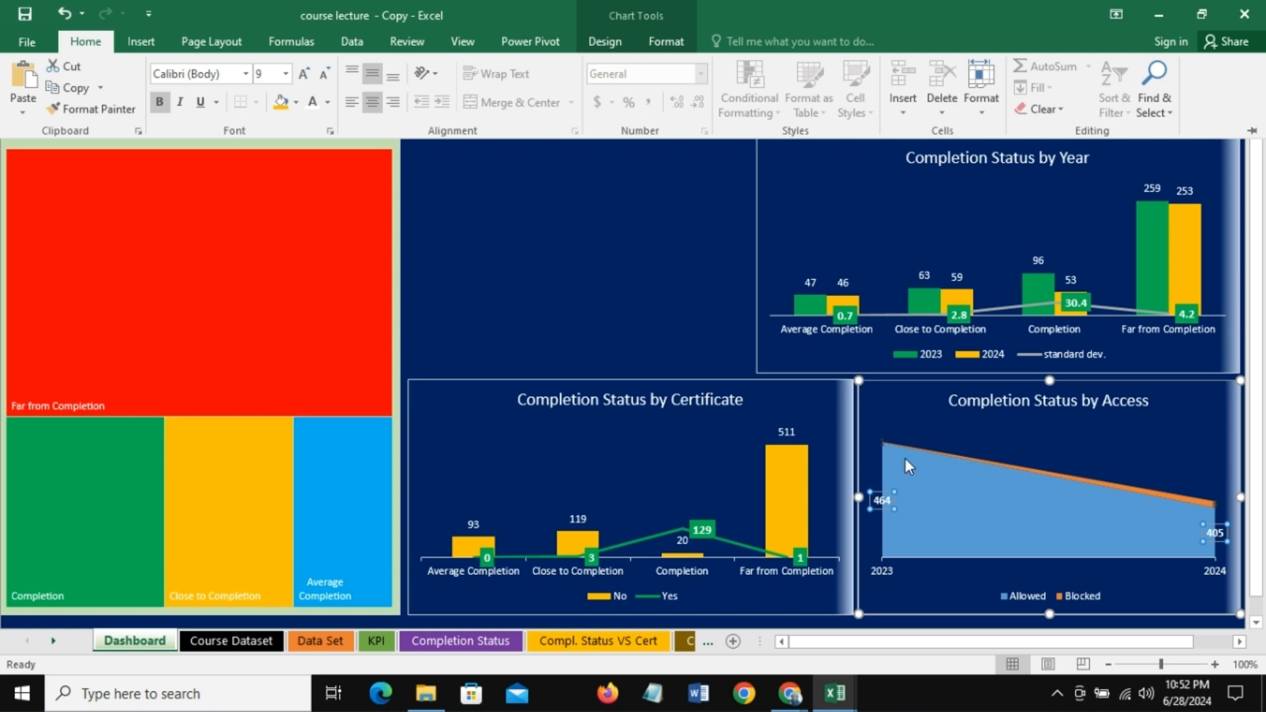
left_click(885, 439)
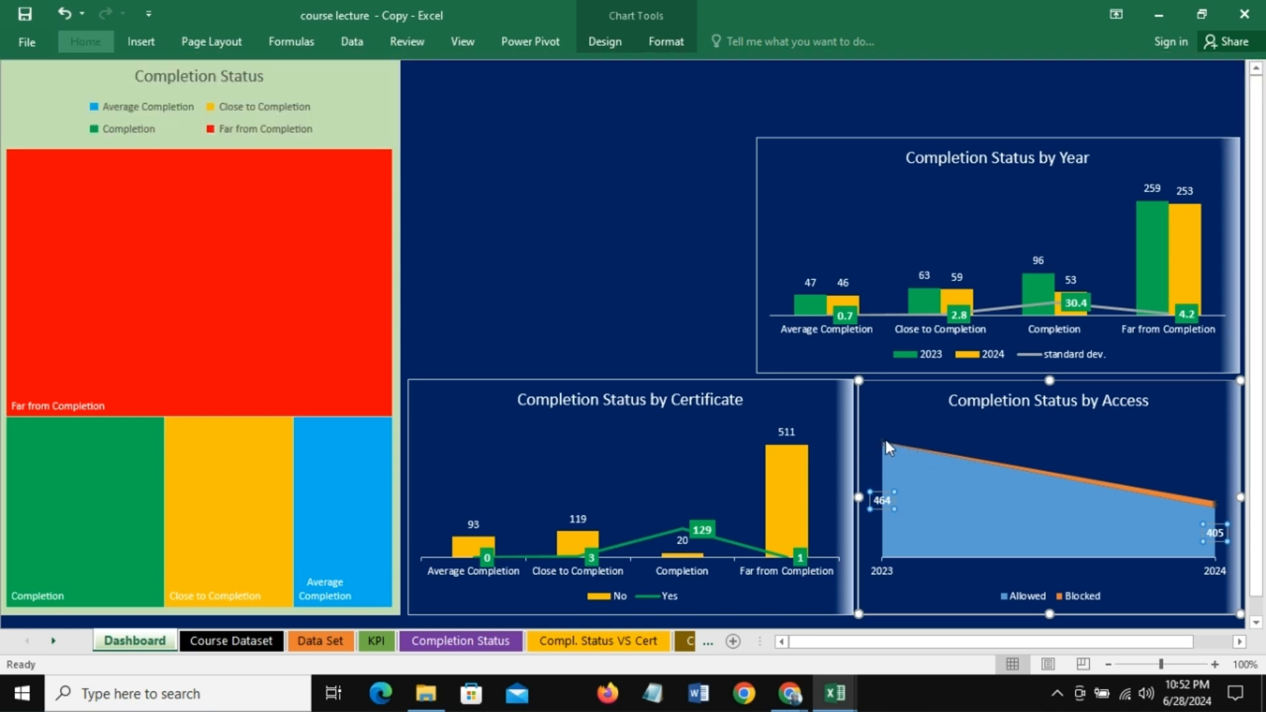
left_click(884, 439)
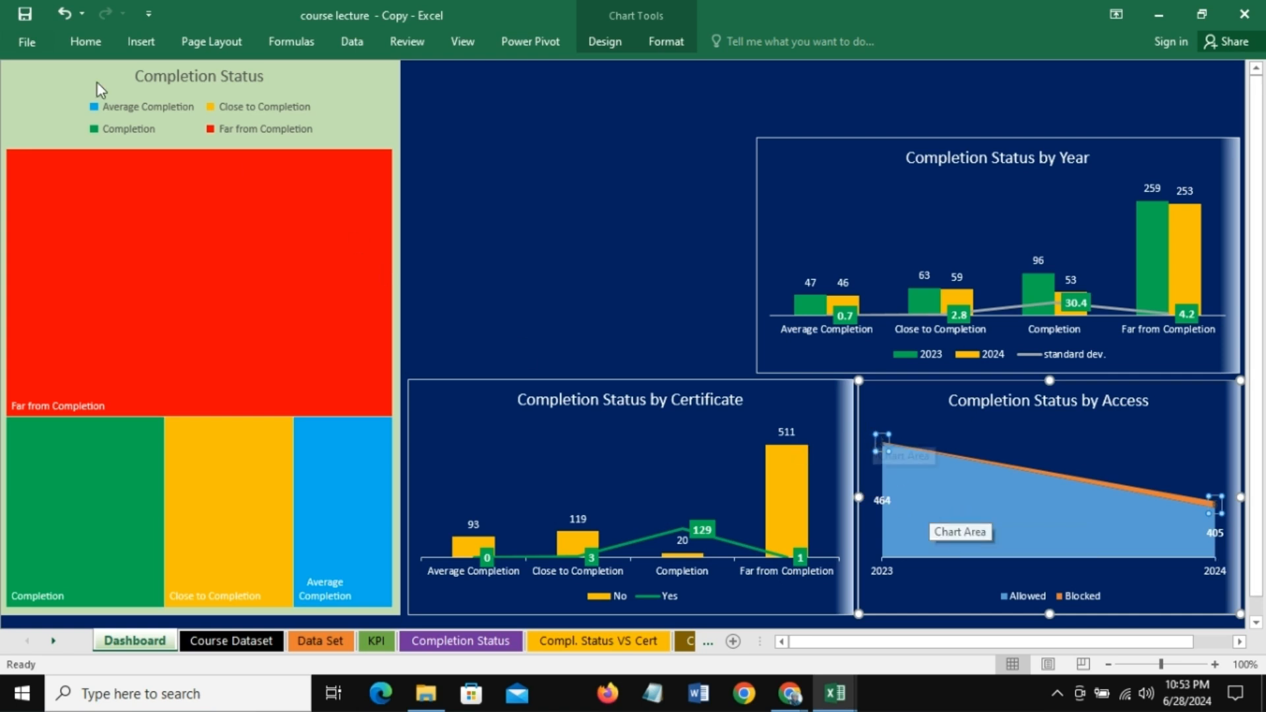
left_click(76, 43)
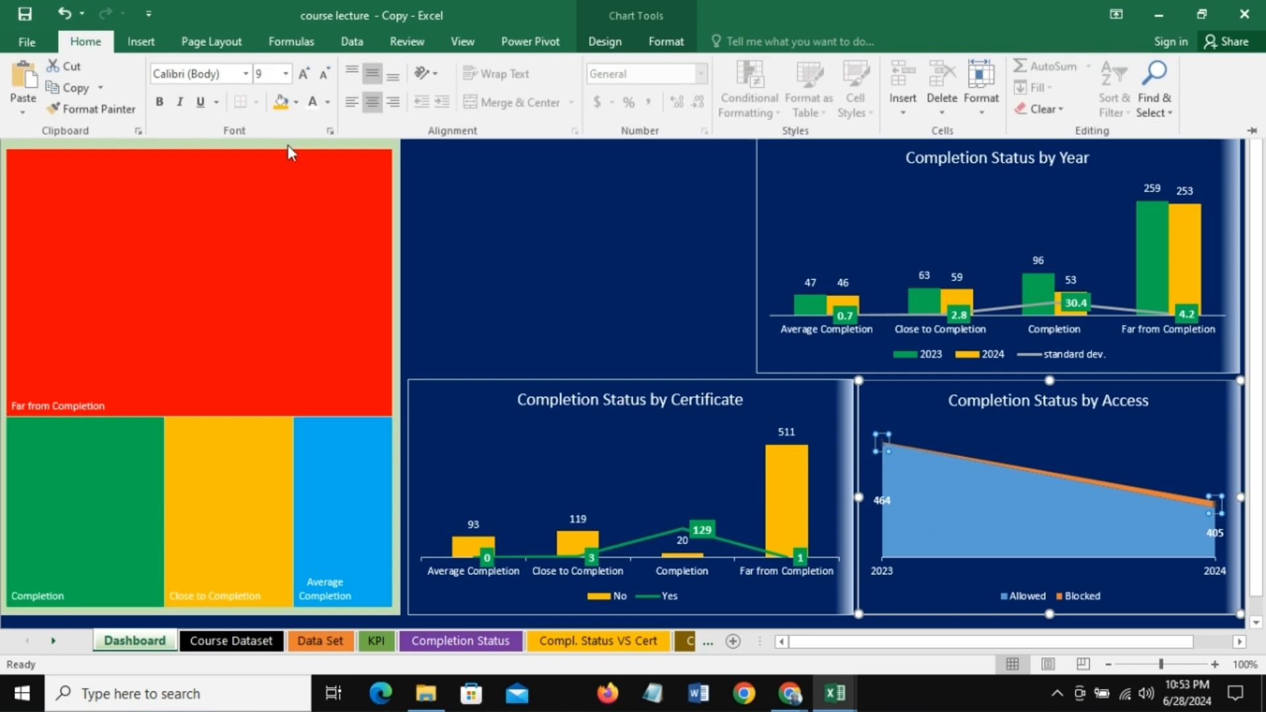
left_click(316, 107)
left_click(160, 105)
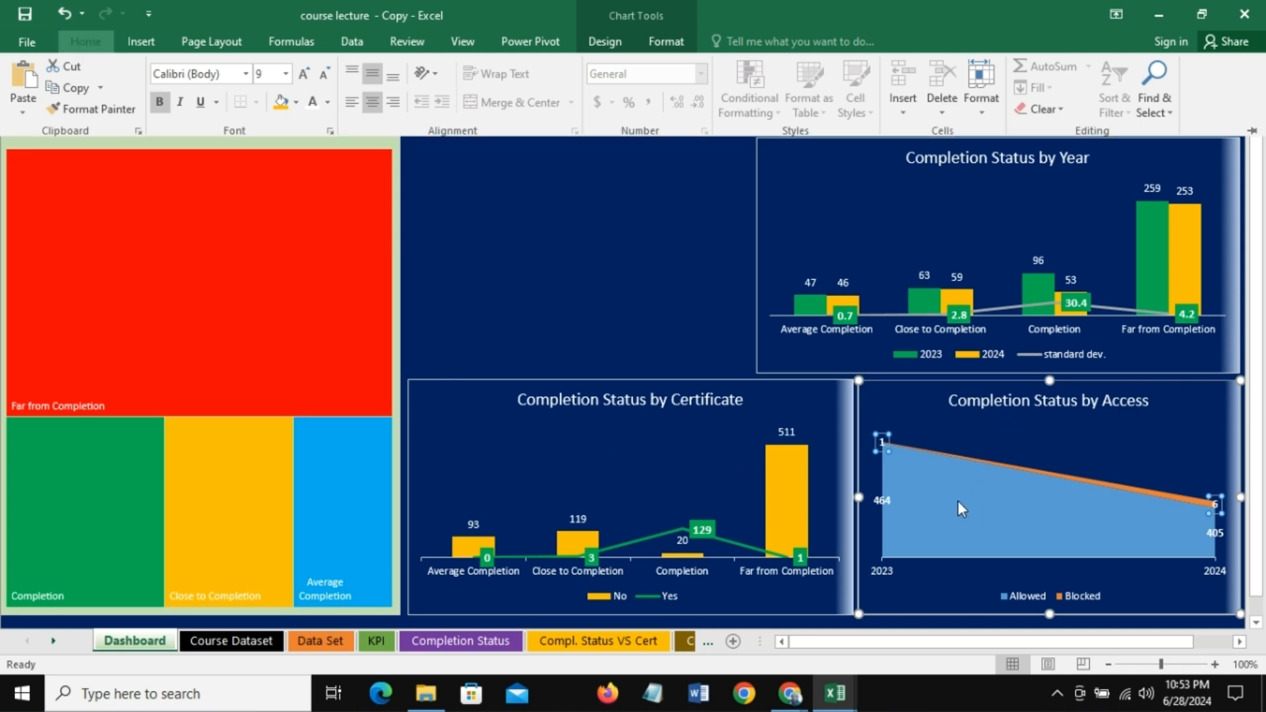
Step: Fill the Allowed series area in the Completion Status by Access chart with green from the standard colours
key("ctrl+F1")
left_click(976, 521)
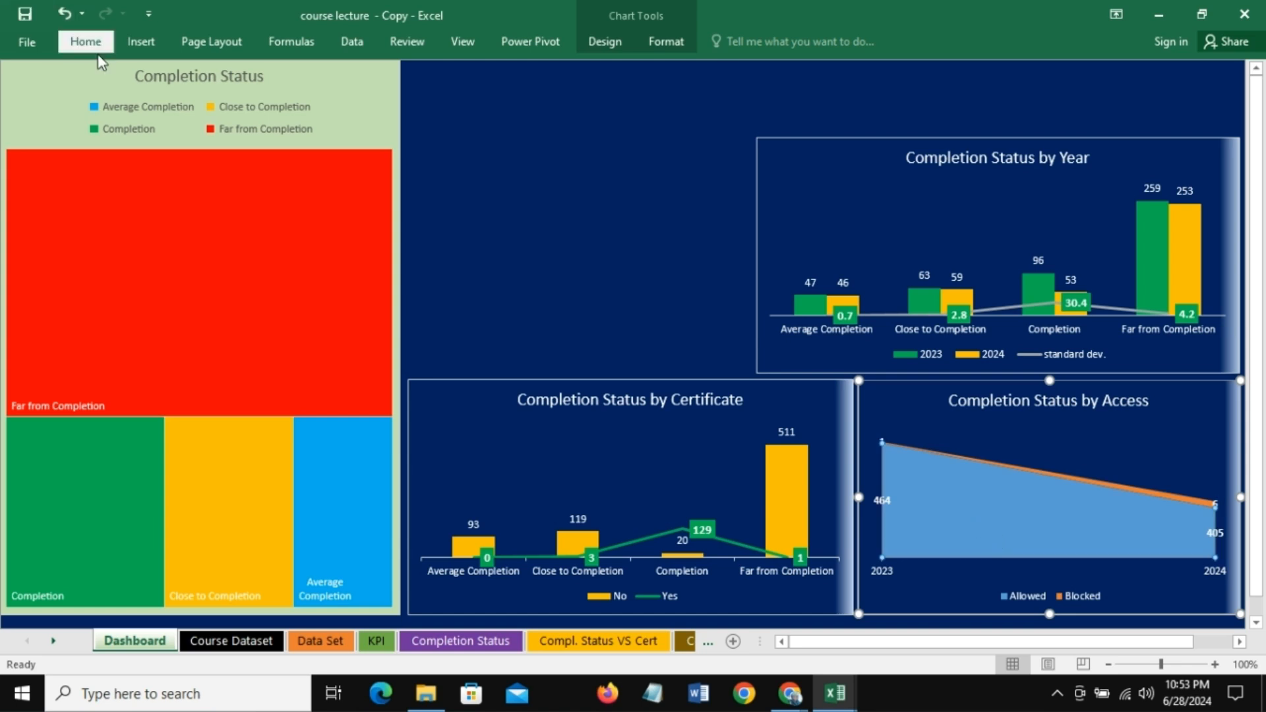
left_click(88, 42)
left_click(296, 102)
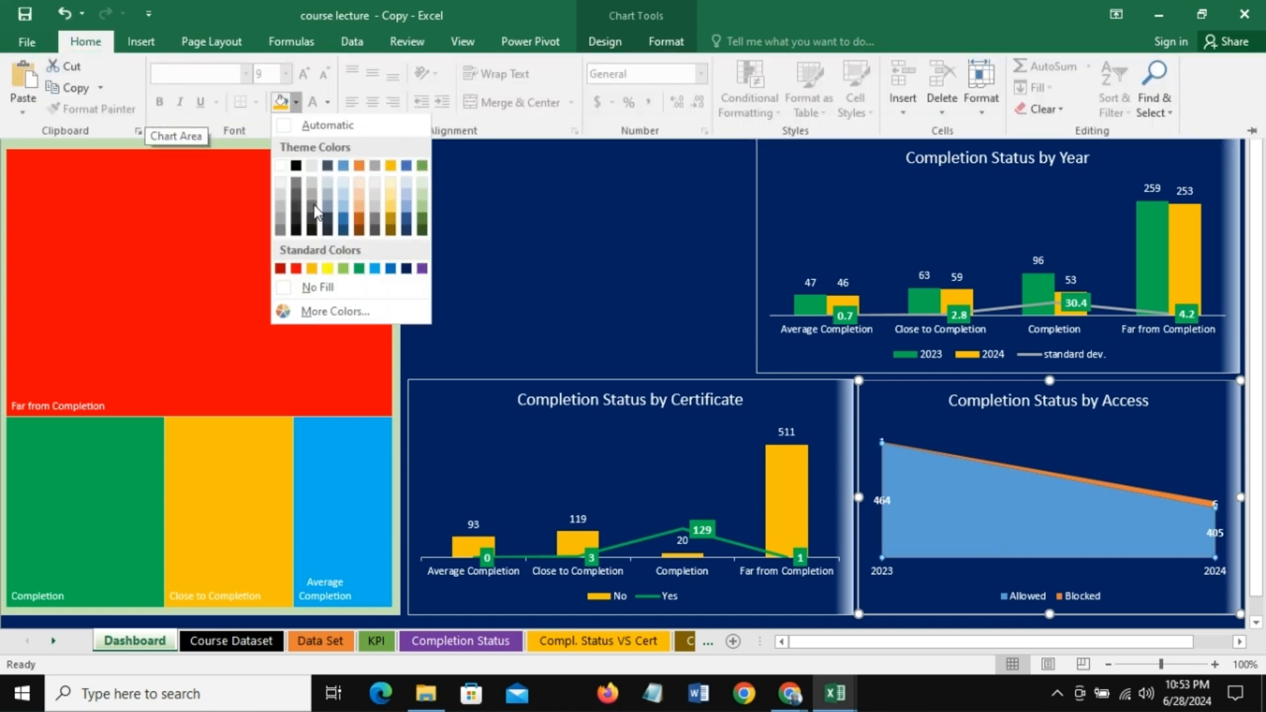
left_click(359, 270)
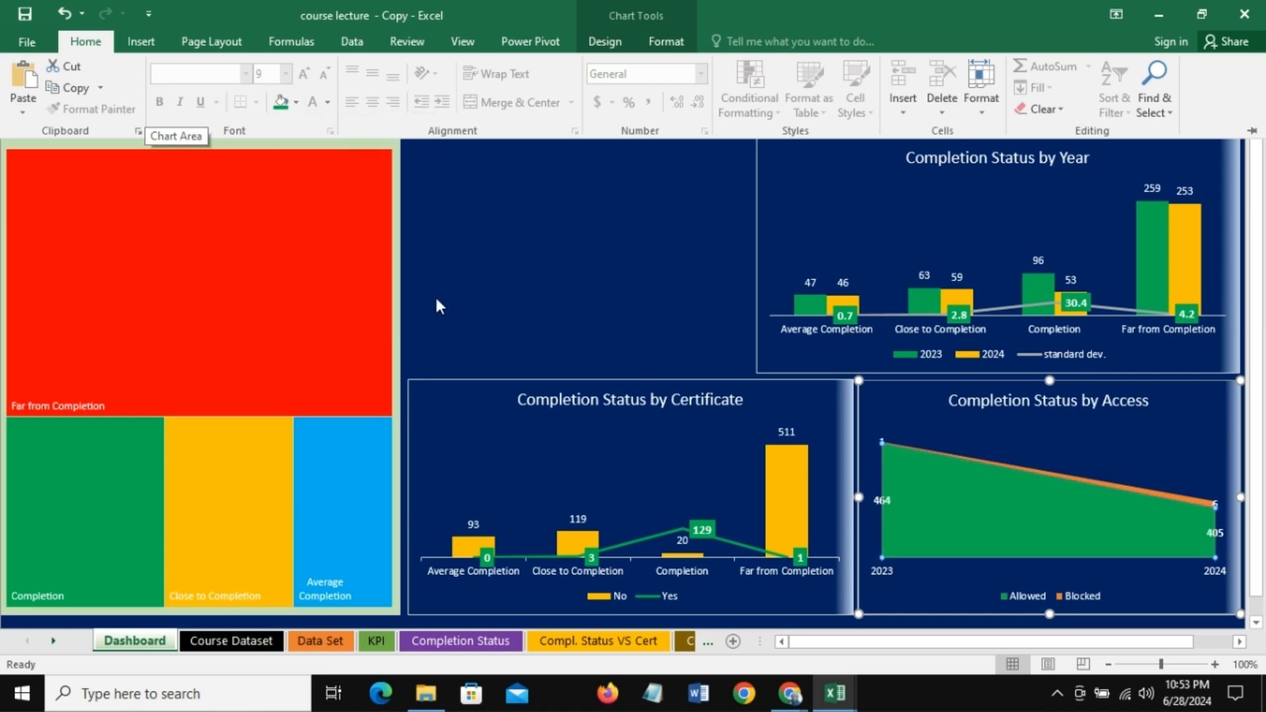
key("ctrl+F1")
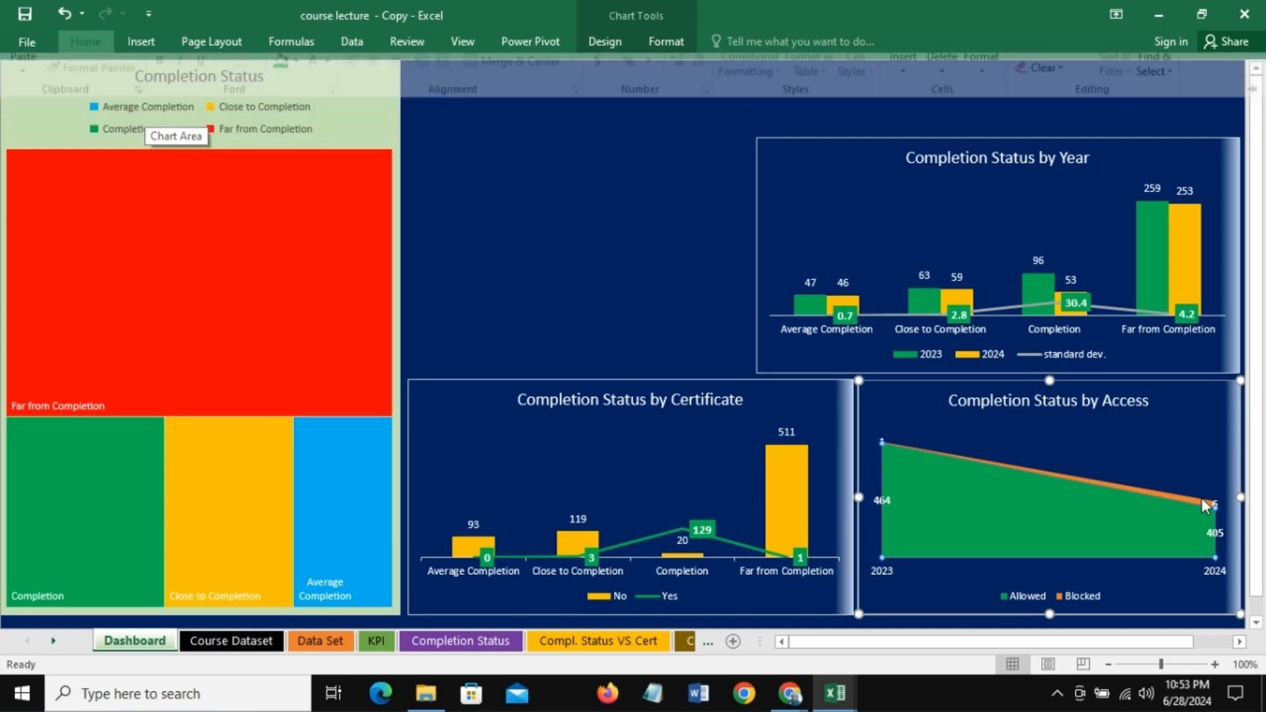
Step: Fill the Blocked series area in the Completion Status by Access chart with red from the standard colours
left_click(1201, 501)
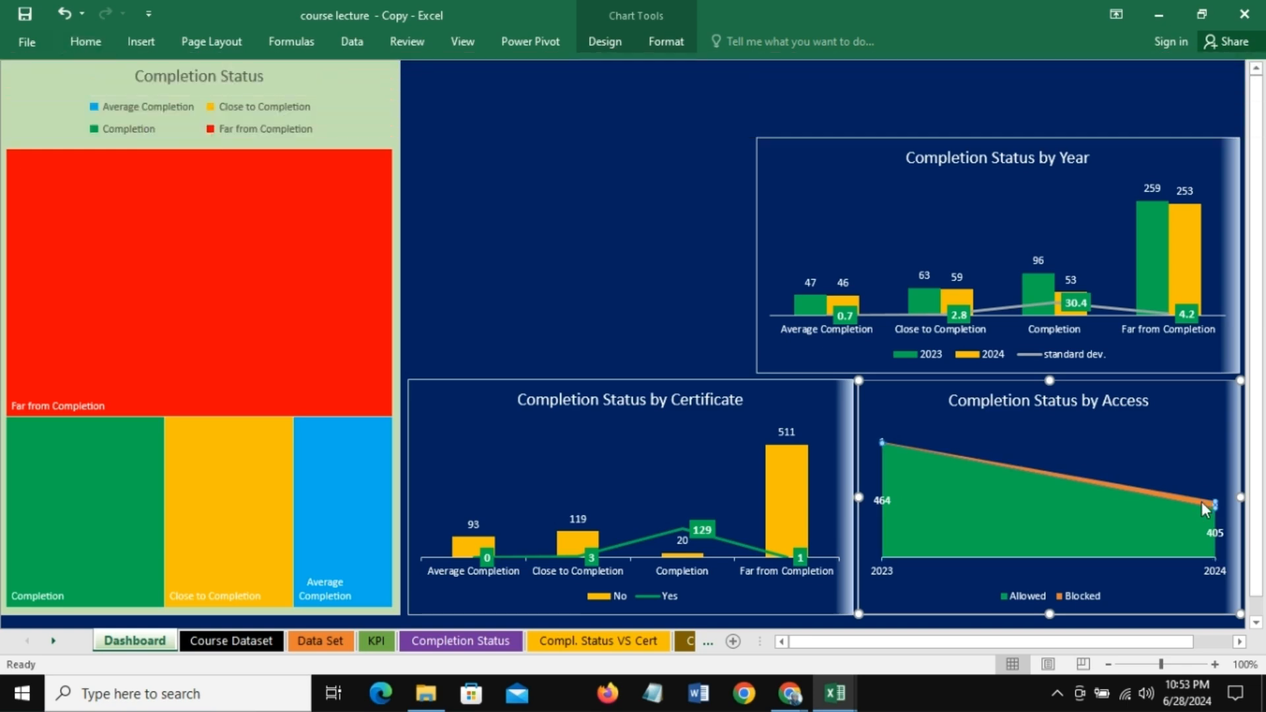
double_click(1201, 501)
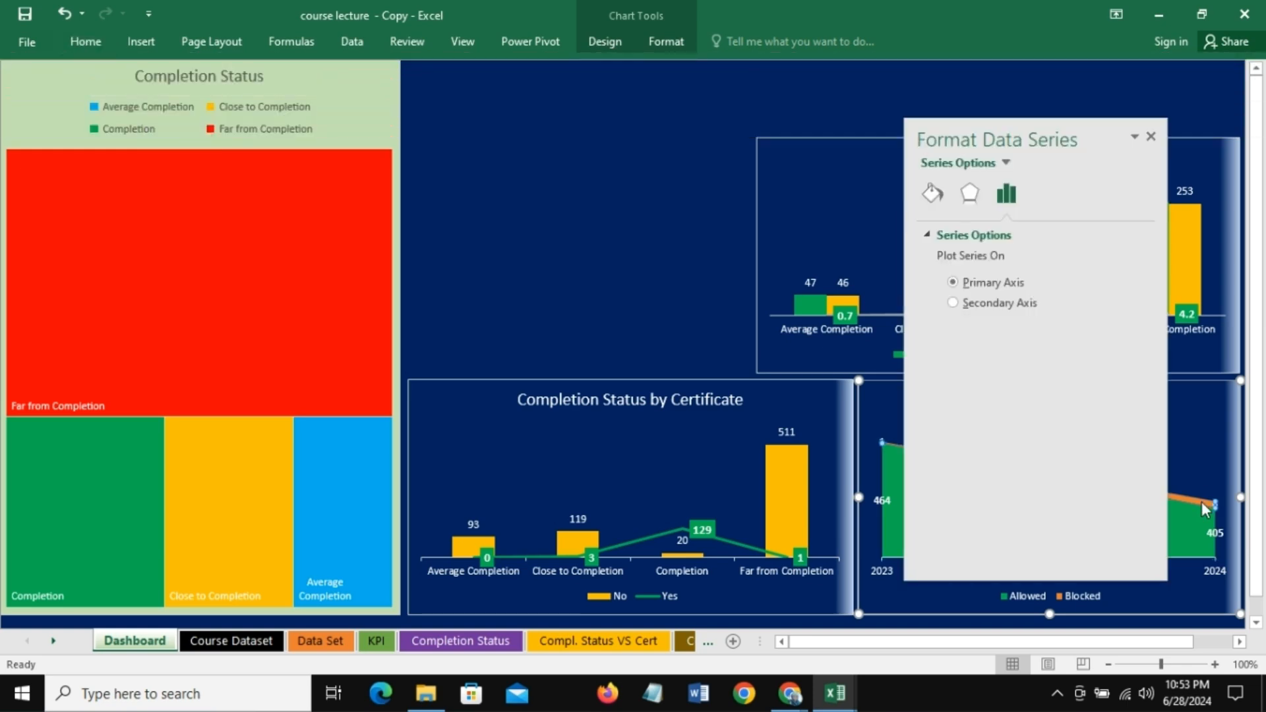
left_click(1150, 136)
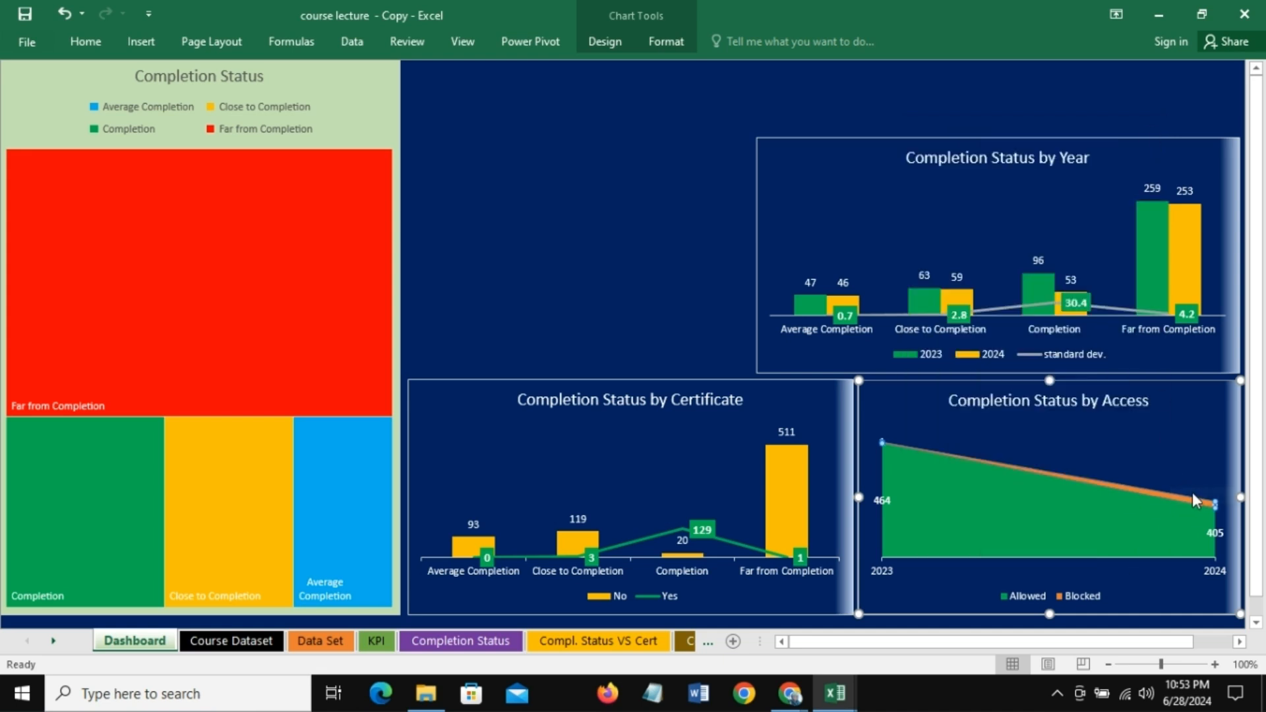
left_click(88, 49)
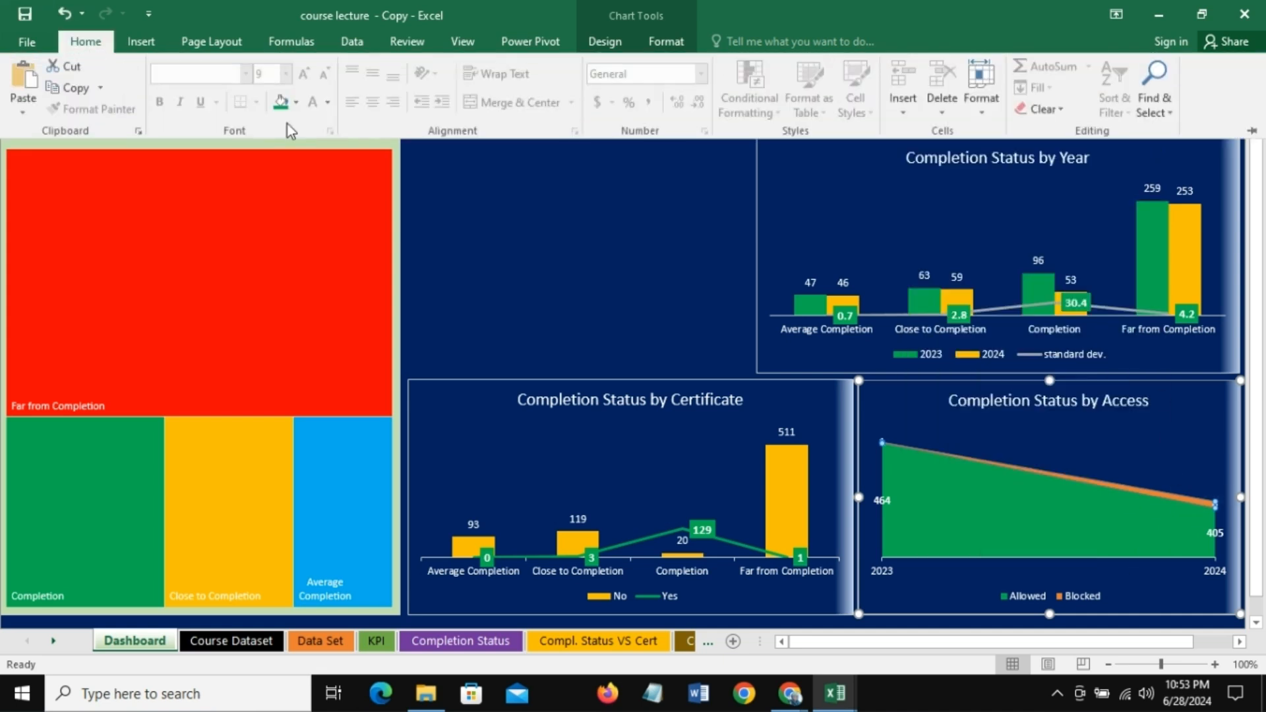
left_click(296, 103)
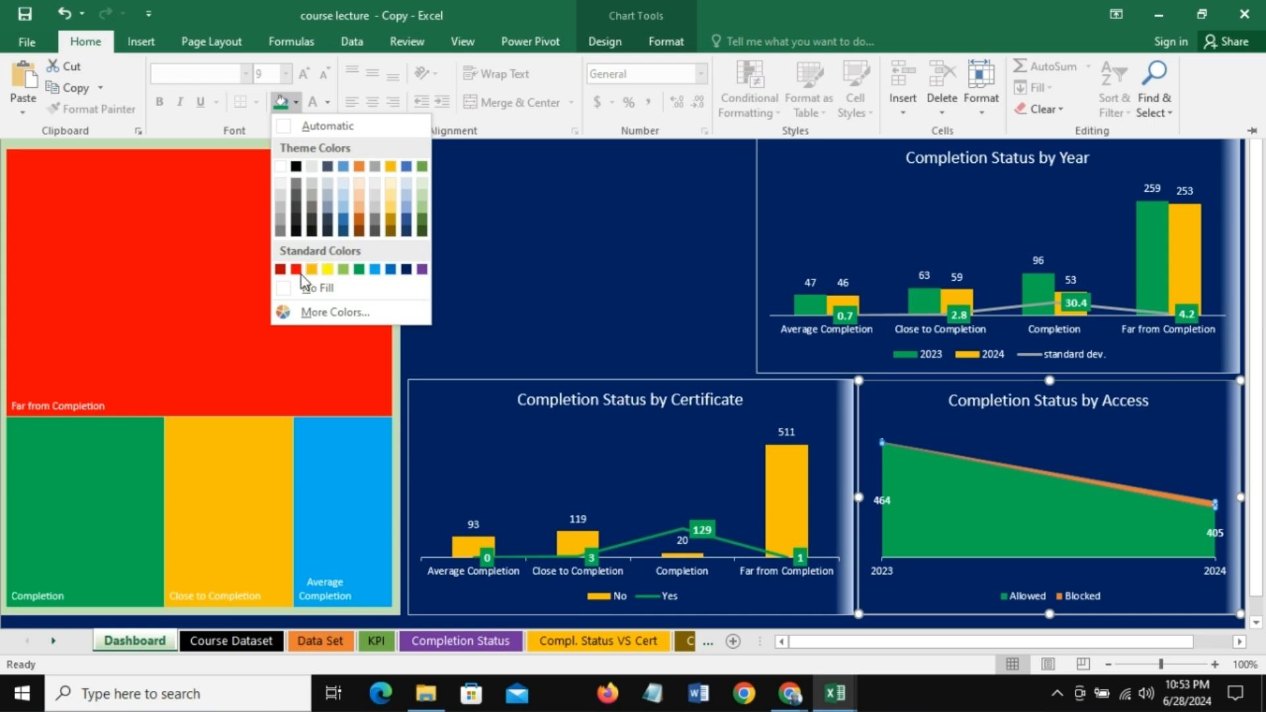
left_click(296, 269)
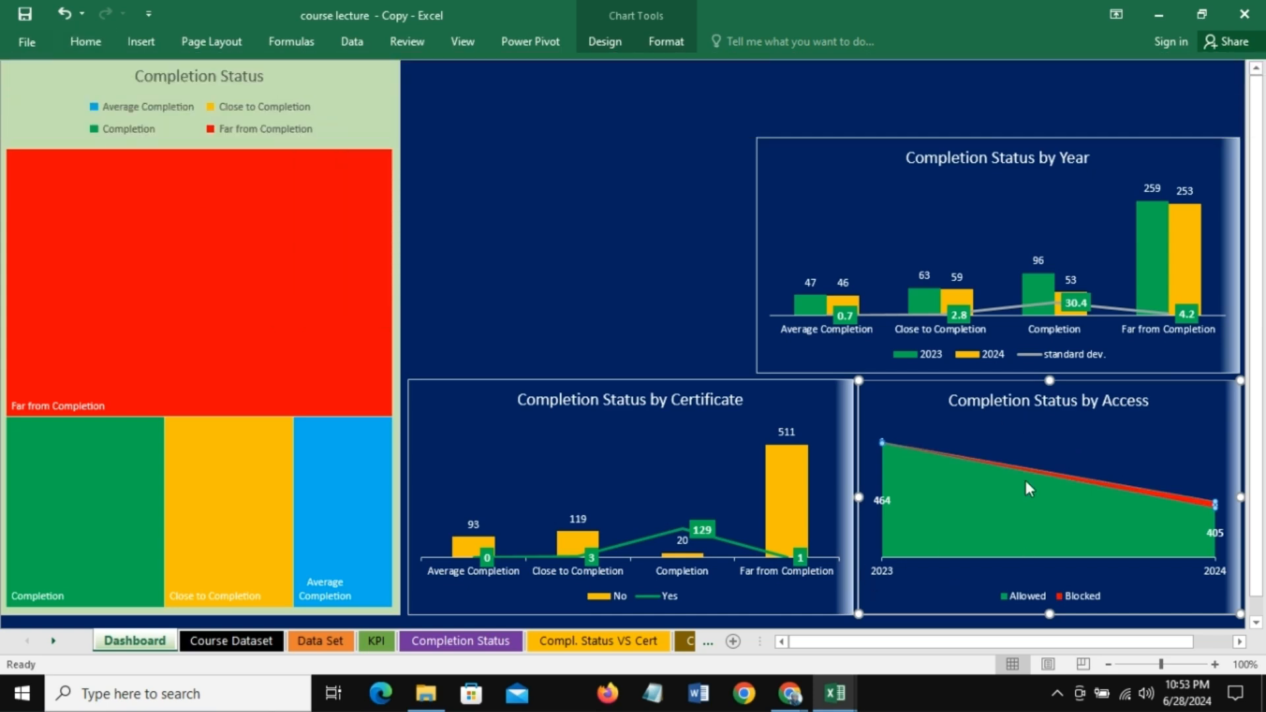
left_click(595, 256)
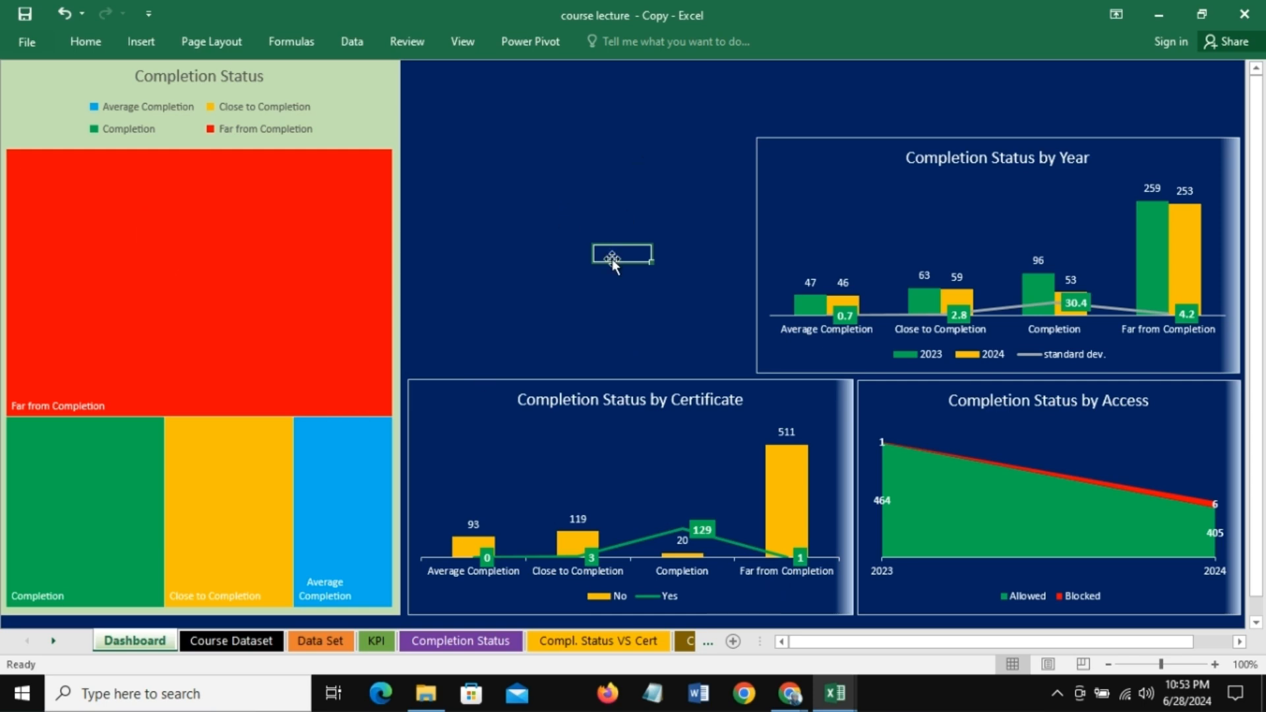
left_click(824, 104)
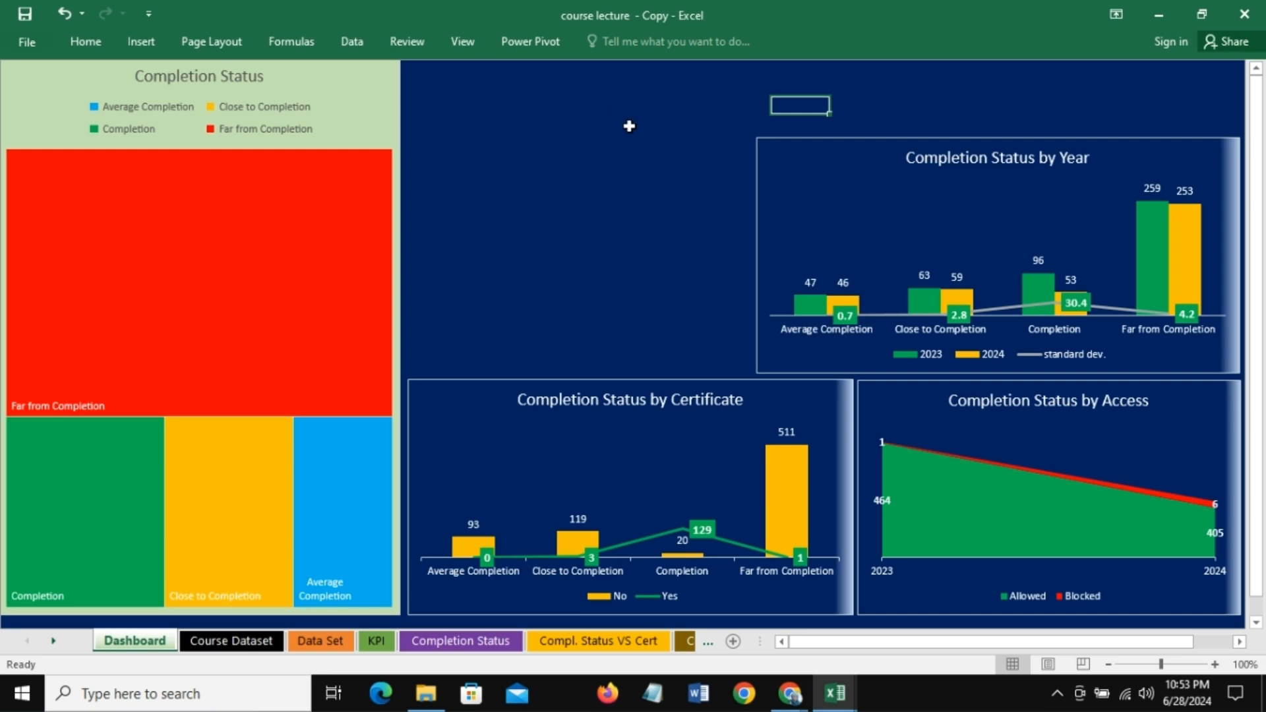
left_click(843, 187)
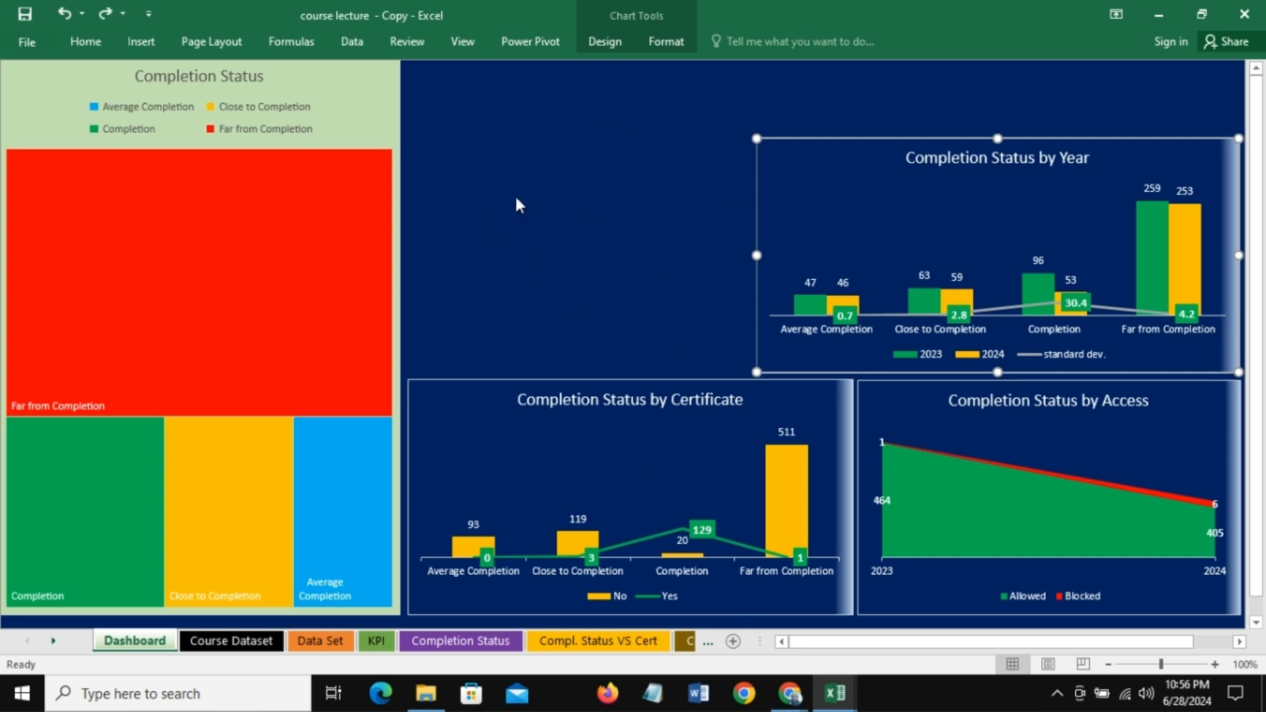
Step: Draw a wide, flat rectangle shape in the empty dashboard area above the Completion Status by Certificate chart
left_click(514, 201)
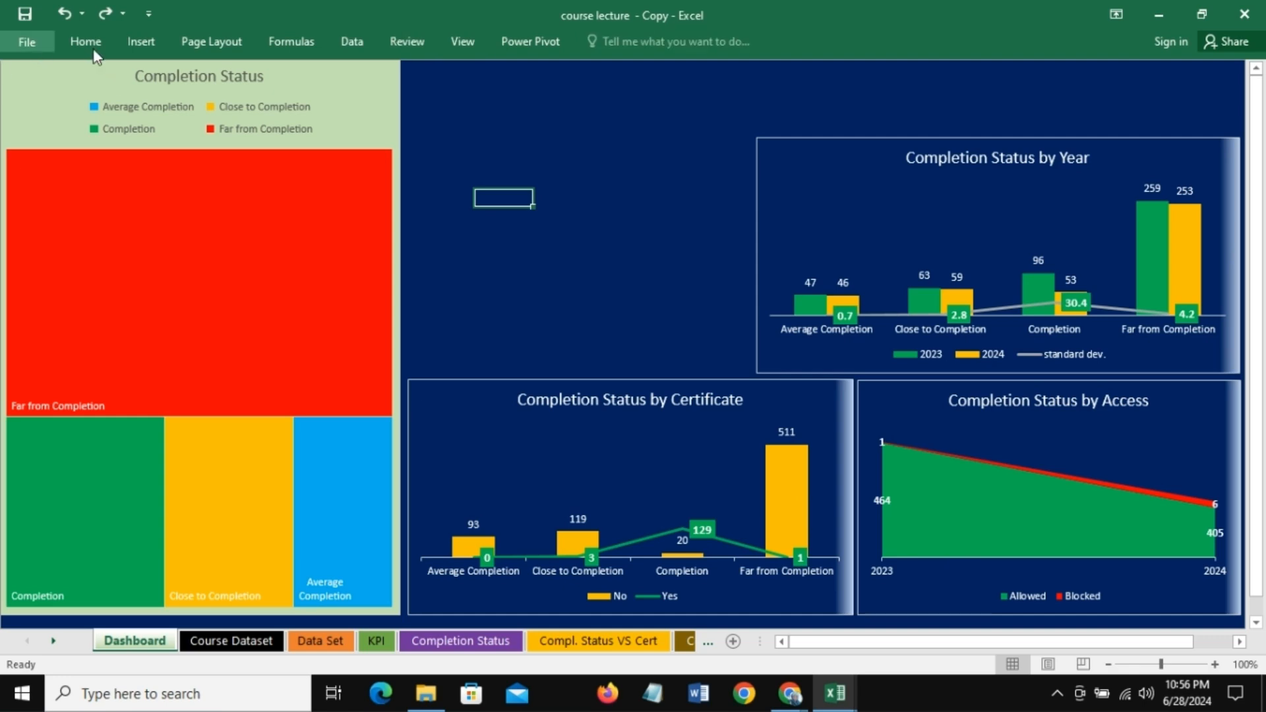
left_click(140, 41)
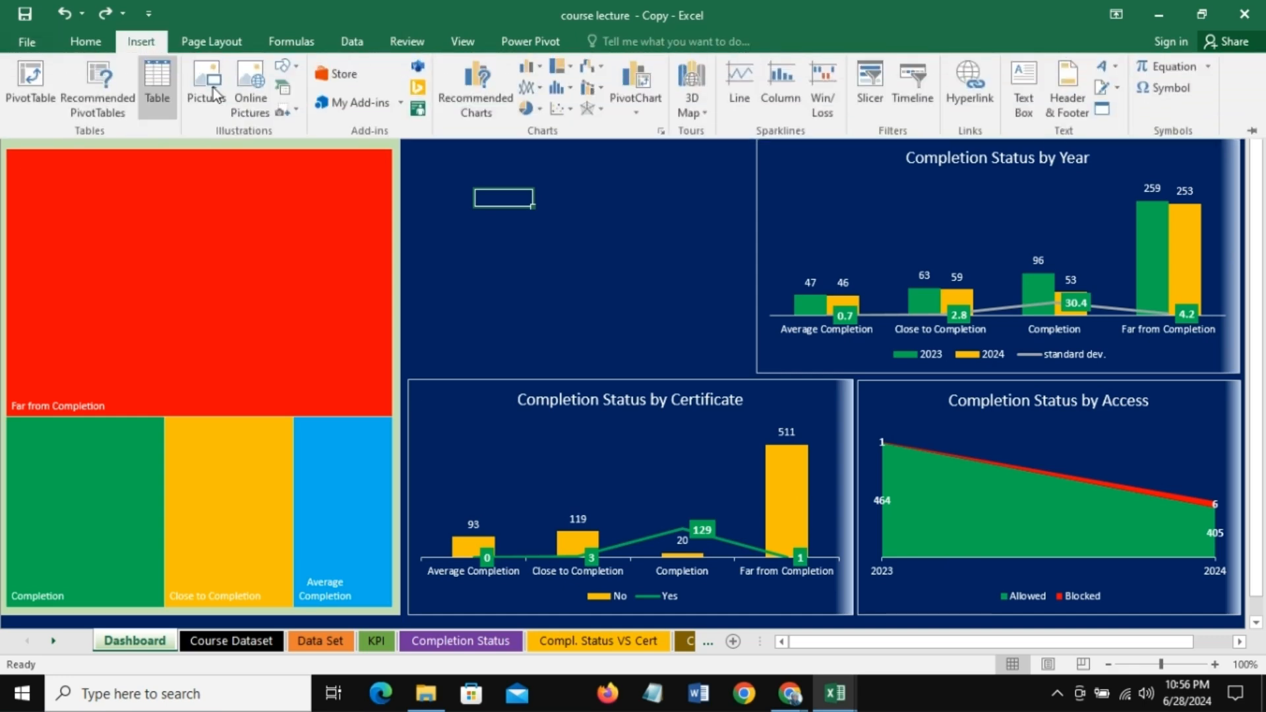
left_click(294, 72)
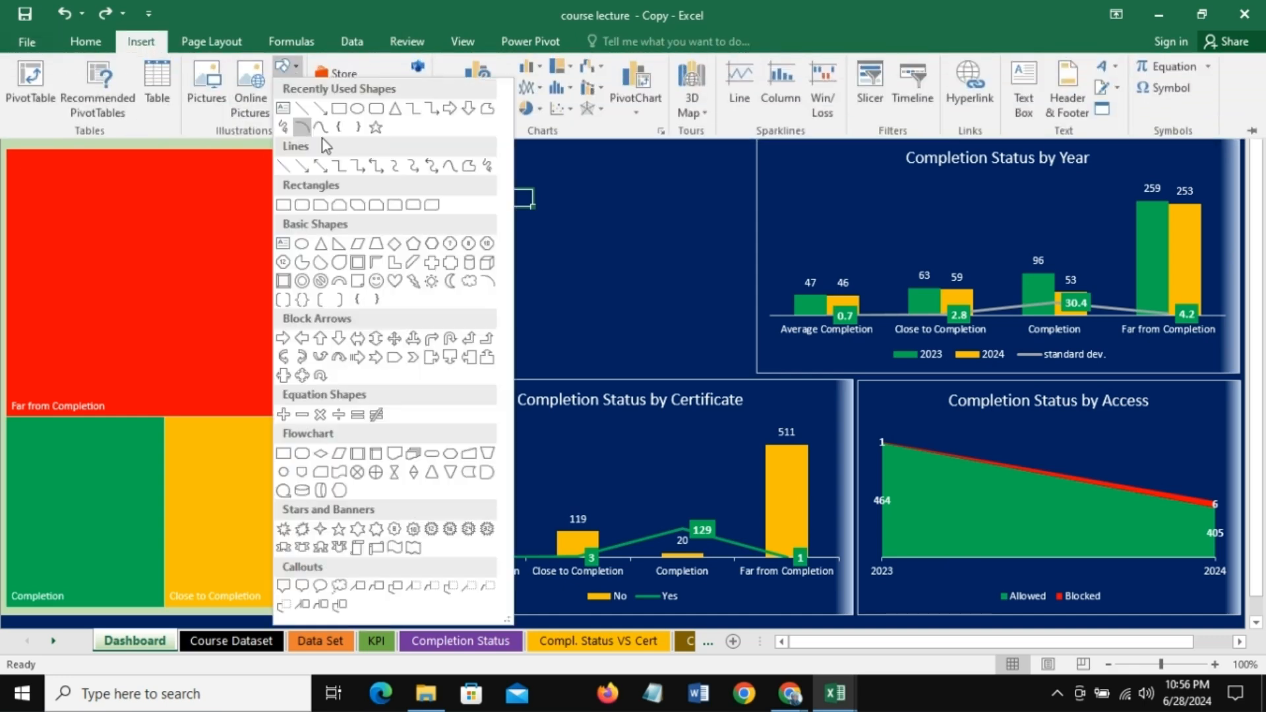
left_click(339, 109)
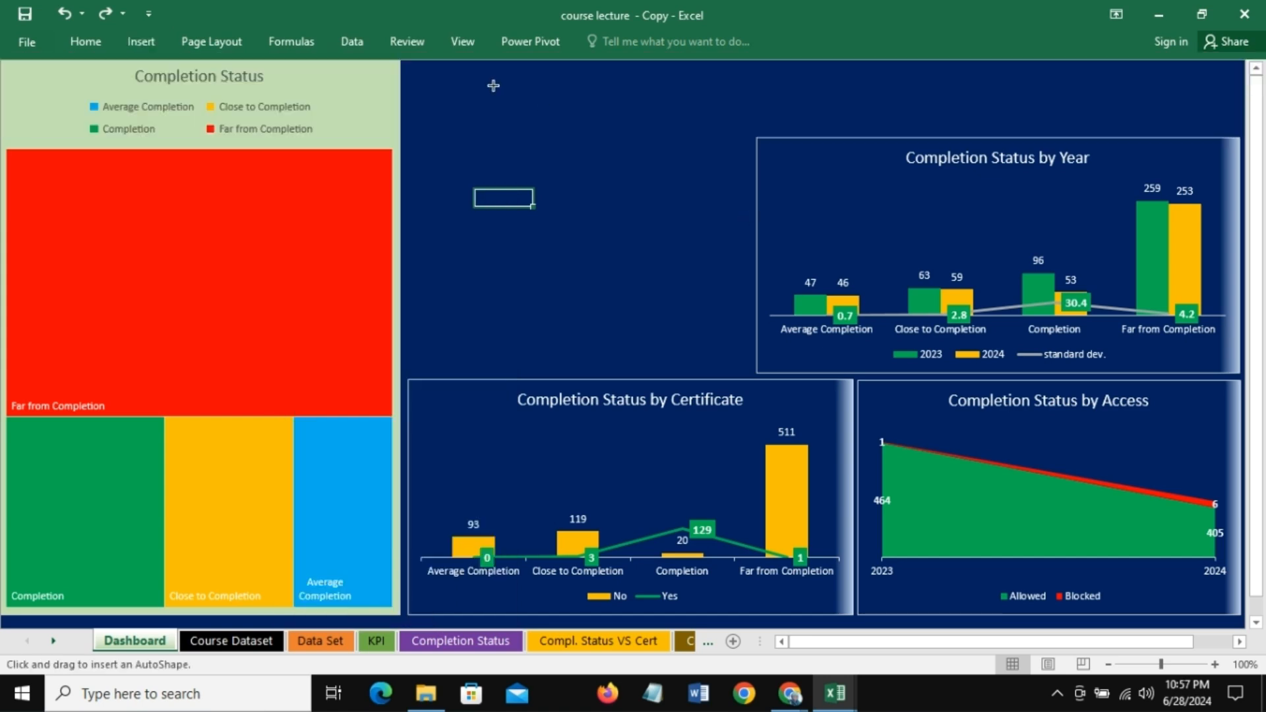
mouse_move(483, 88)
left_mouse_down()
mouse_move(627, 113)
mouse_move(739, 114)
left_mouse_up()
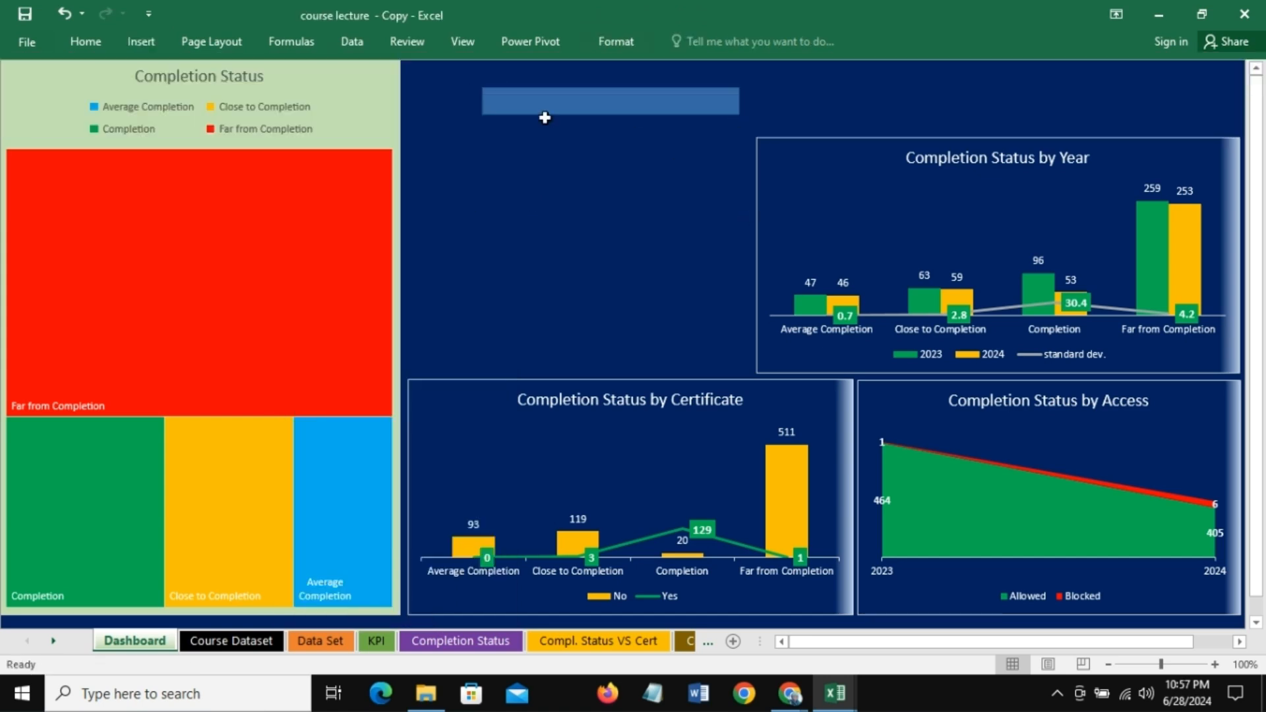
Step: Move the rectangle above the Completion Status by Year chart, align it near that chart's right edge, and make it narrower and taller
left_click_drag(575, 99, 1072, 83)
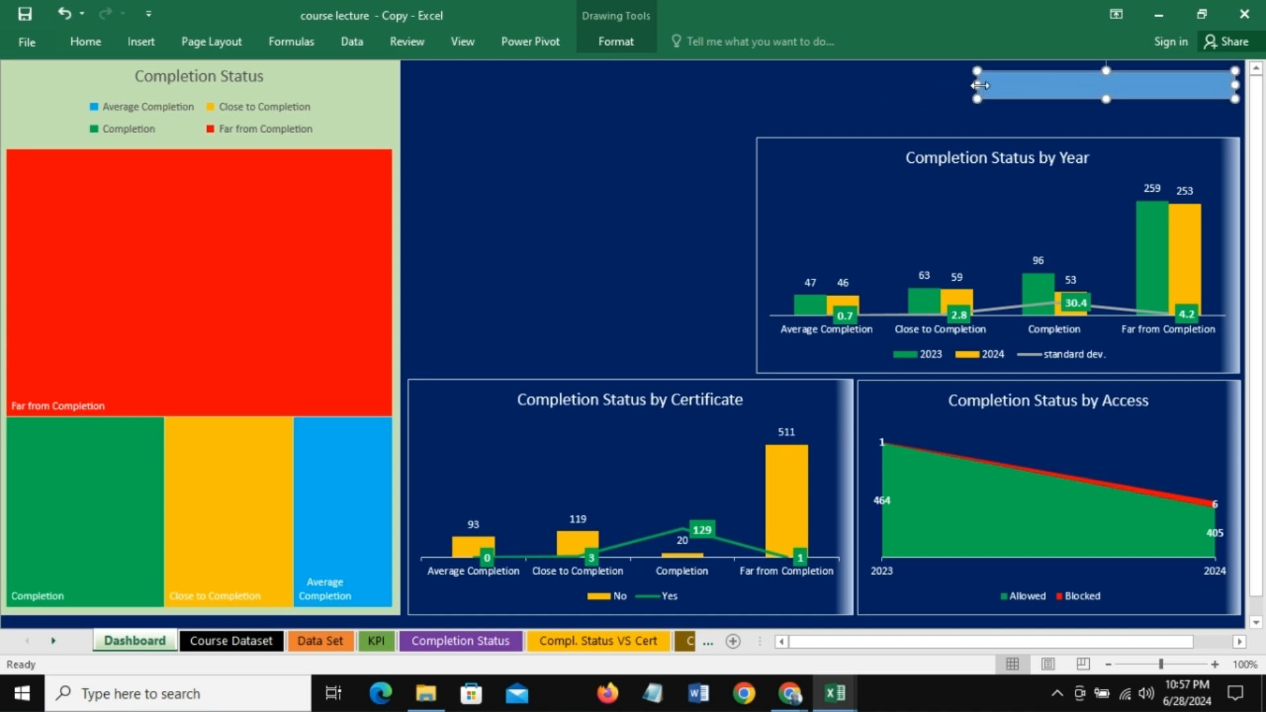
left_click_drag(978, 85, 1088, 84)
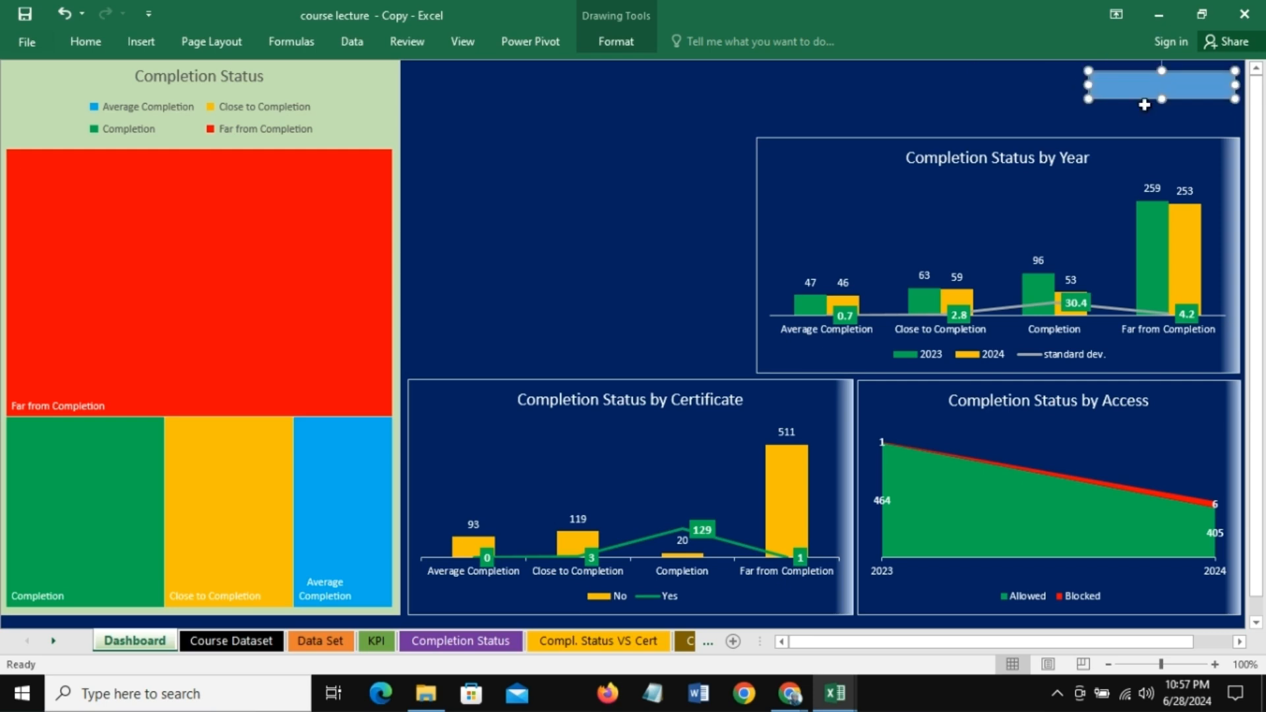
mouse_move(1162, 99)
left_mouse_down()
mouse_move(1164, 114)
mouse_move(1154, 84)
left_mouse_up()
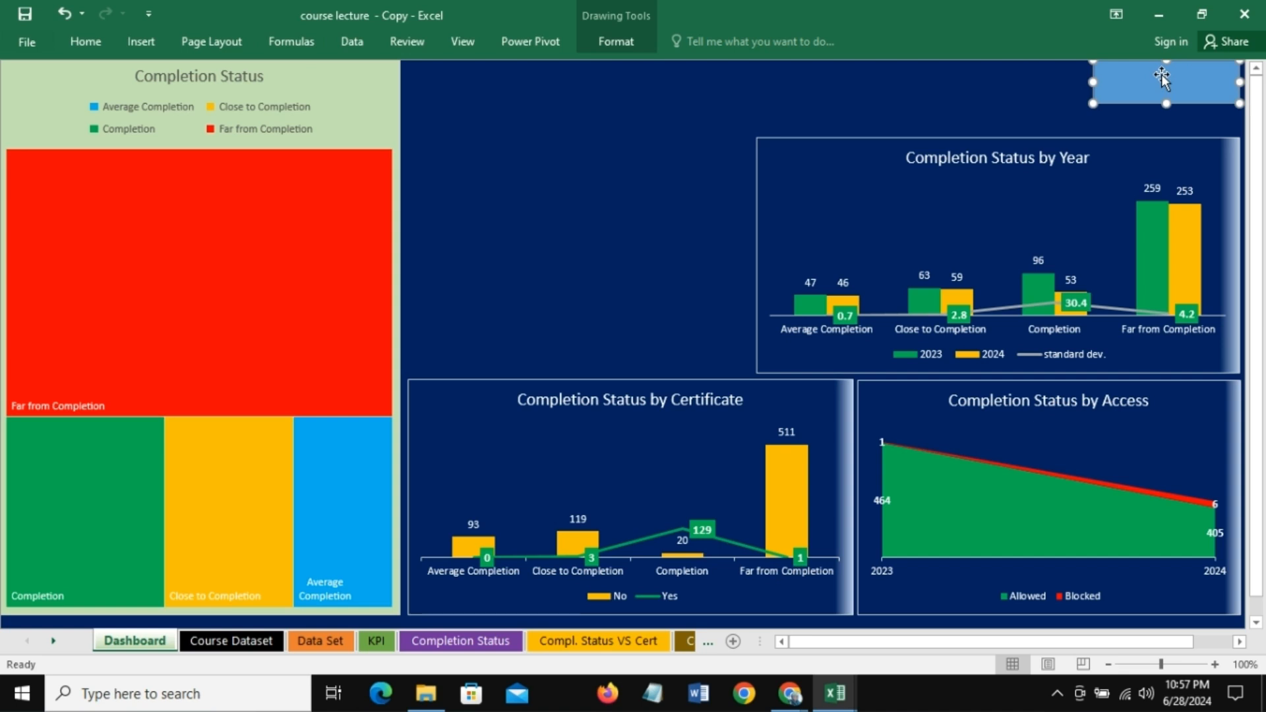
left_click_drag(1161, 75, 1163, 79)
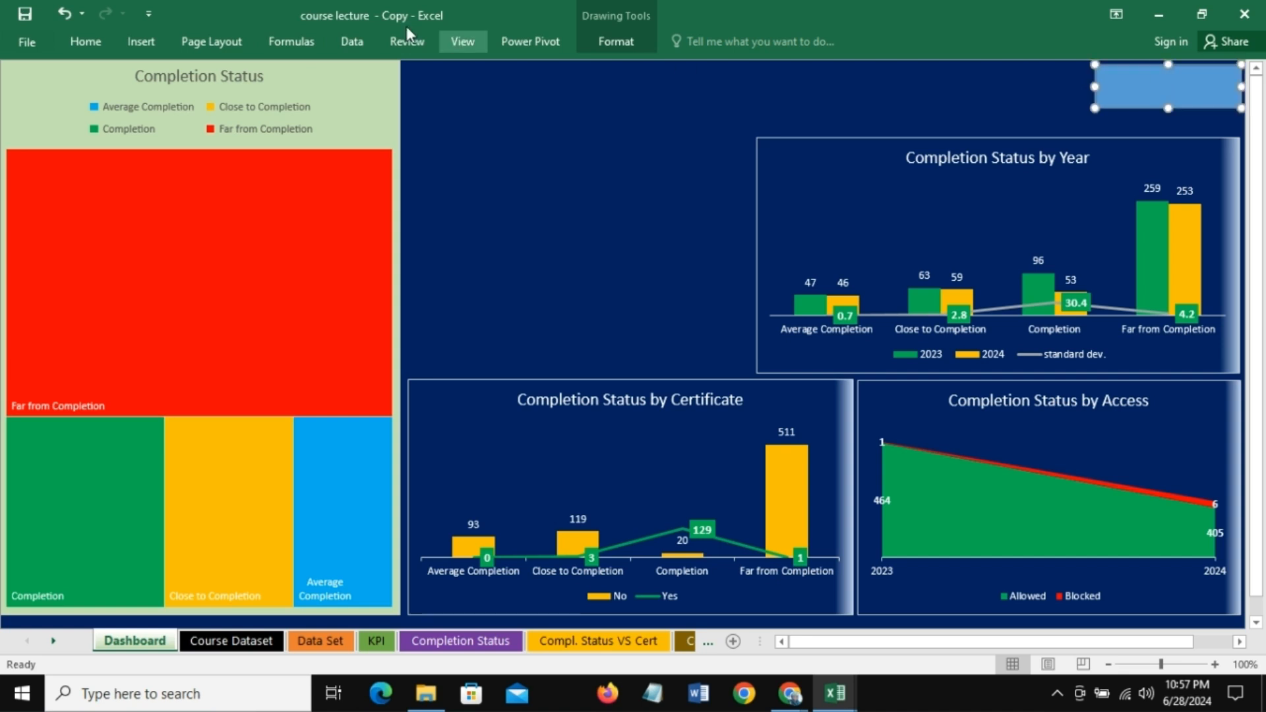
Step: Show the formula bar on the Dashboard sheet
left_click(475, 43)
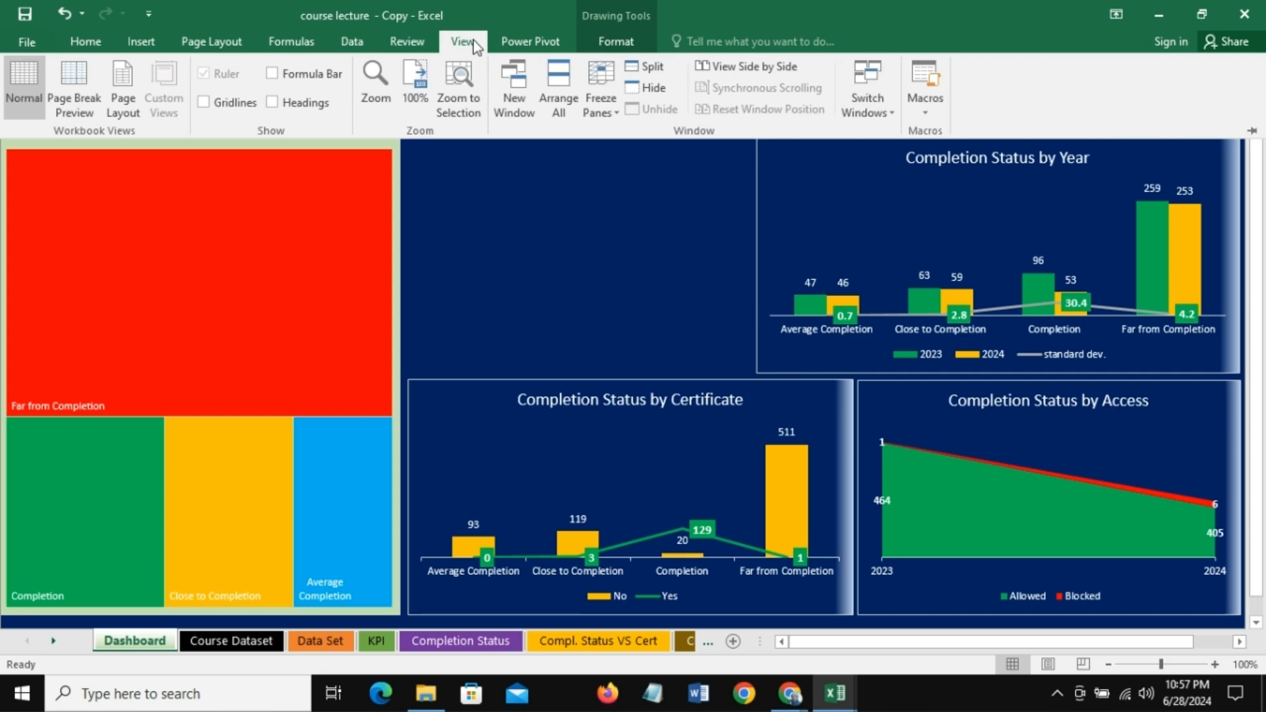
left_click(271, 76)
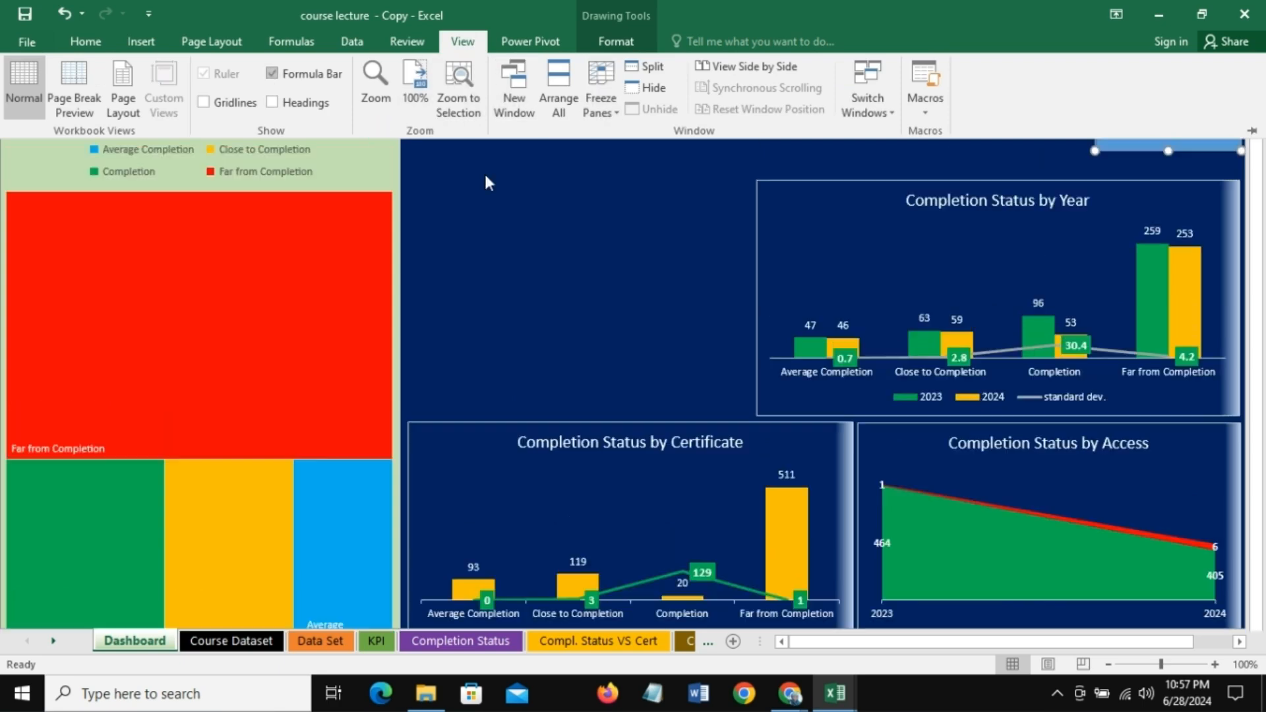
left_click(1013, 165)
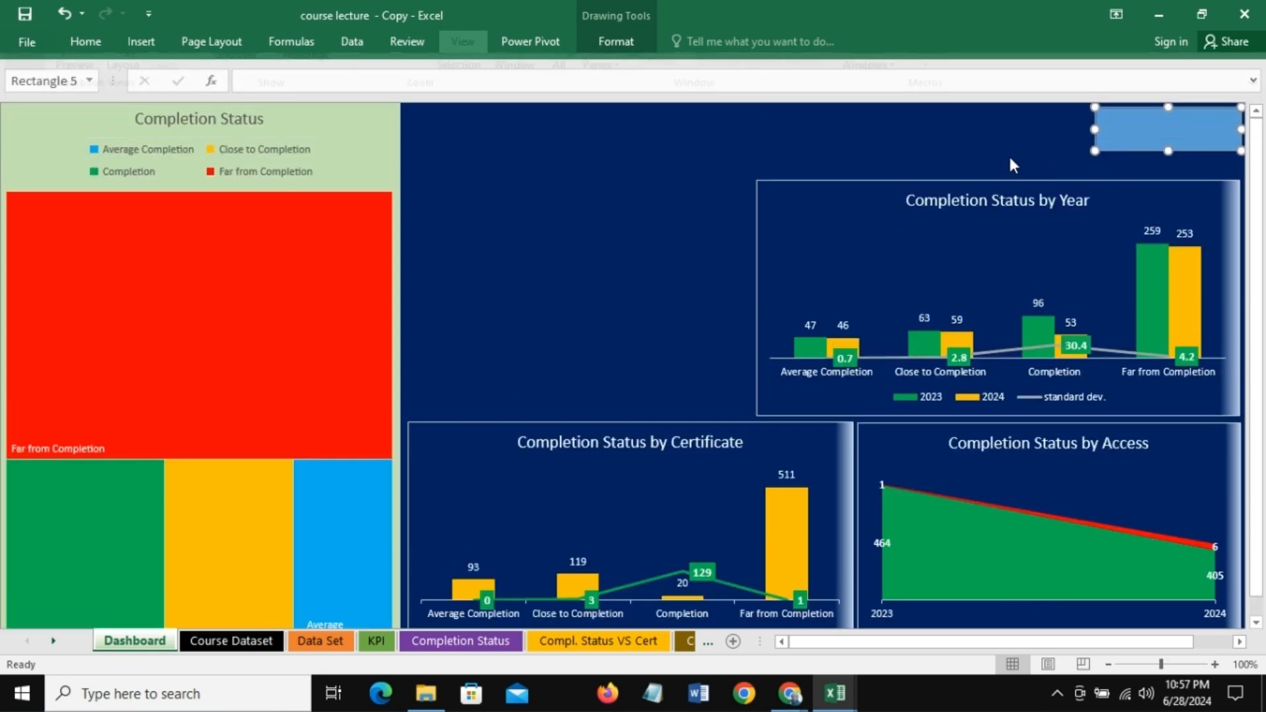
Step: Link the rectangle's text to the Average of Lectures Completed heading with the formula =KPI!B3
left_click(1201, 123)
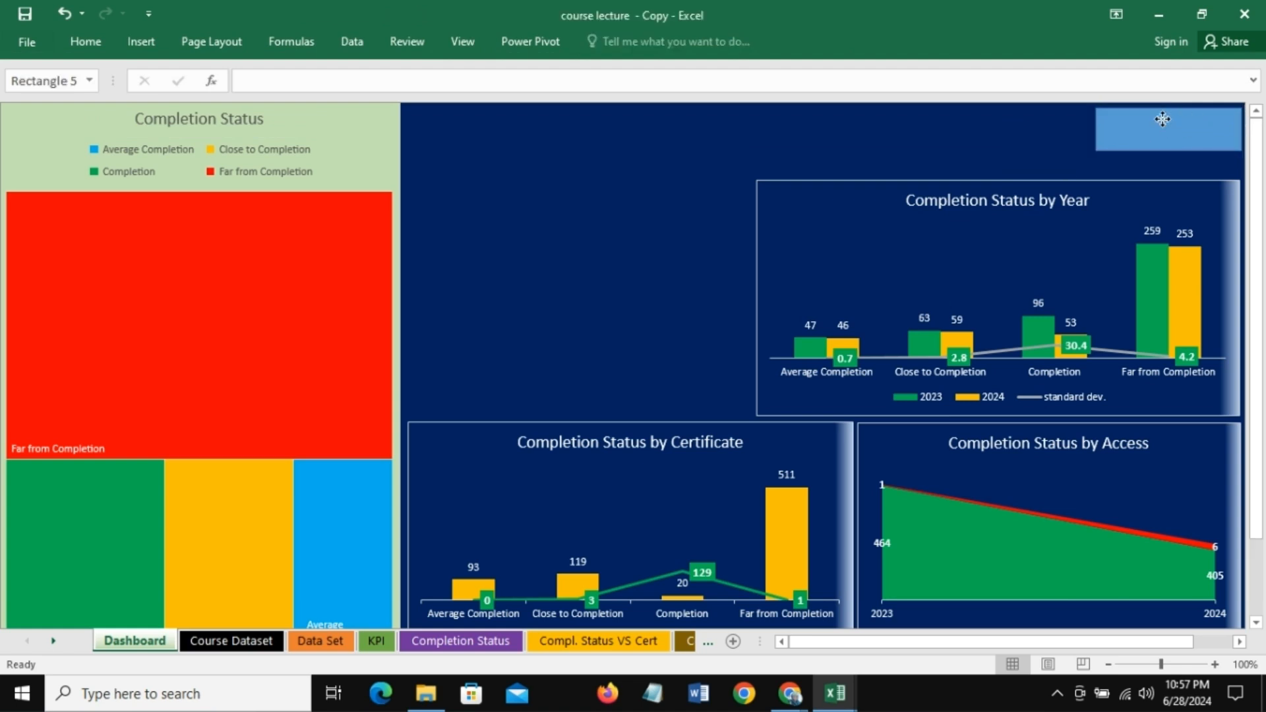
left_click(254, 79)
type("=")
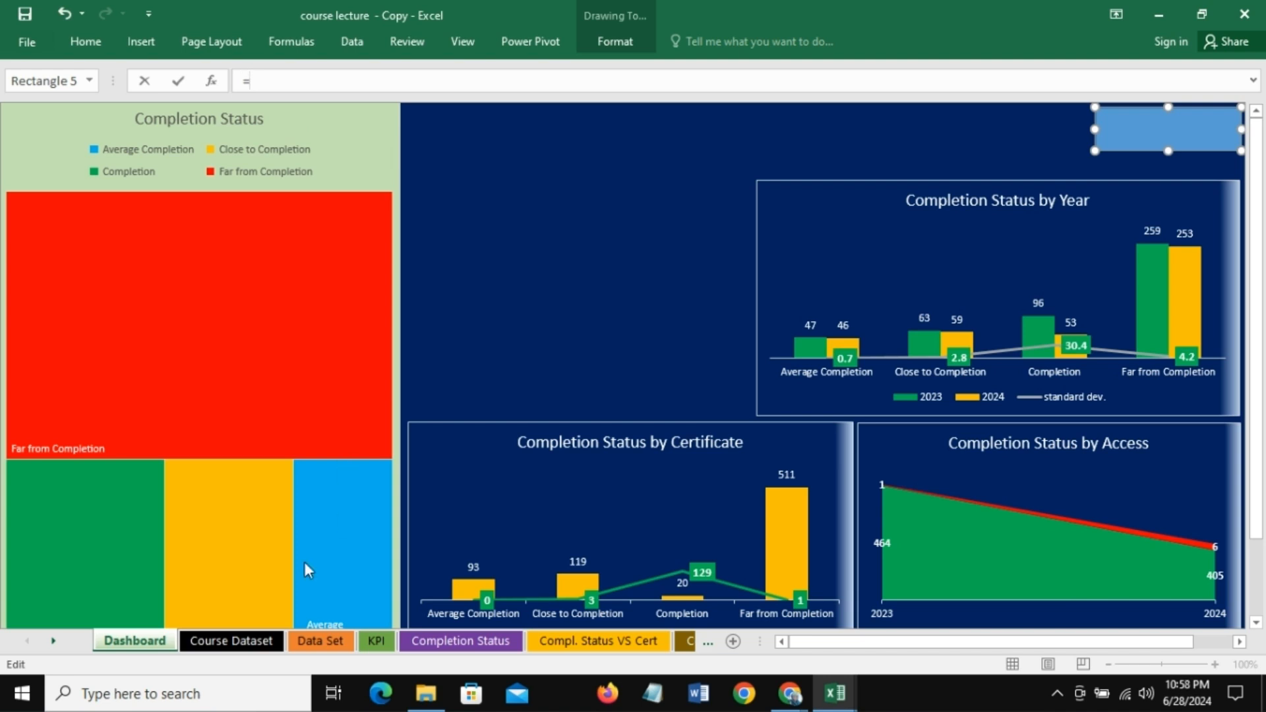
left_click(376, 641)
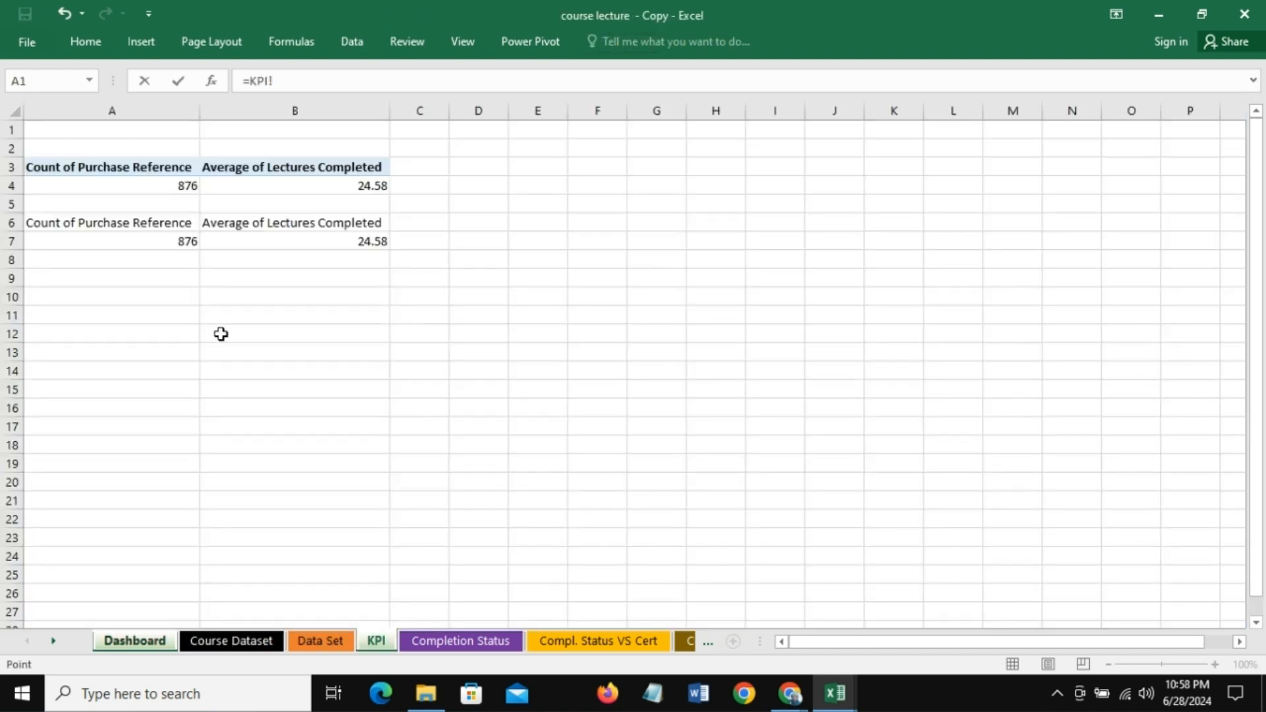
left_click(354, 166)
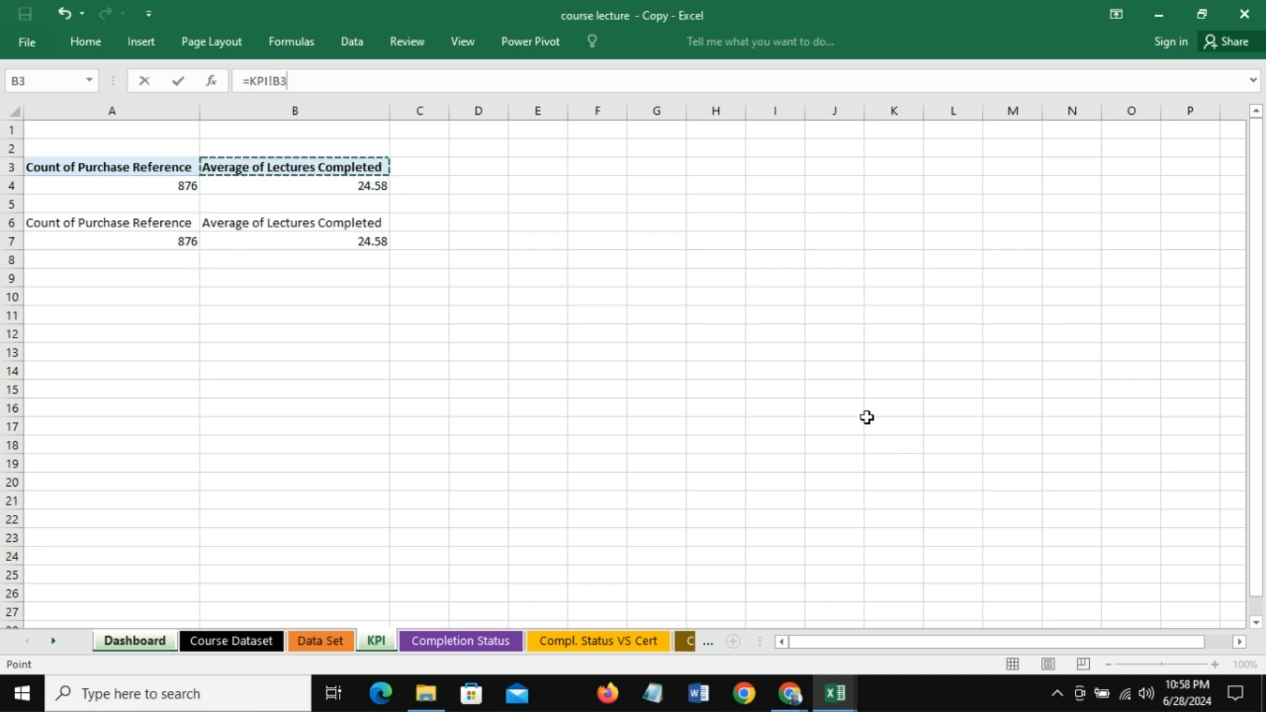
key("Return")
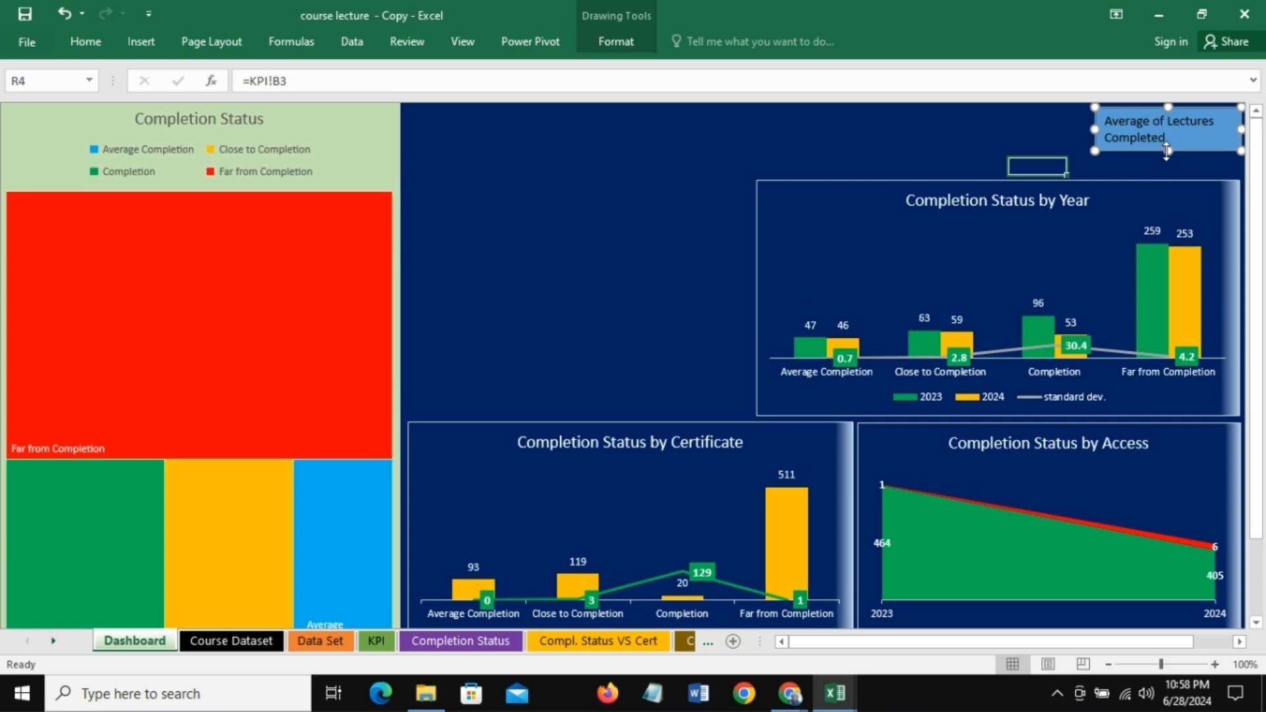
Step: Resize the Average of Lectures Completed rectangle so its text fits snugly on a single line
left_click_drag(1094, 130, 1034, 123)
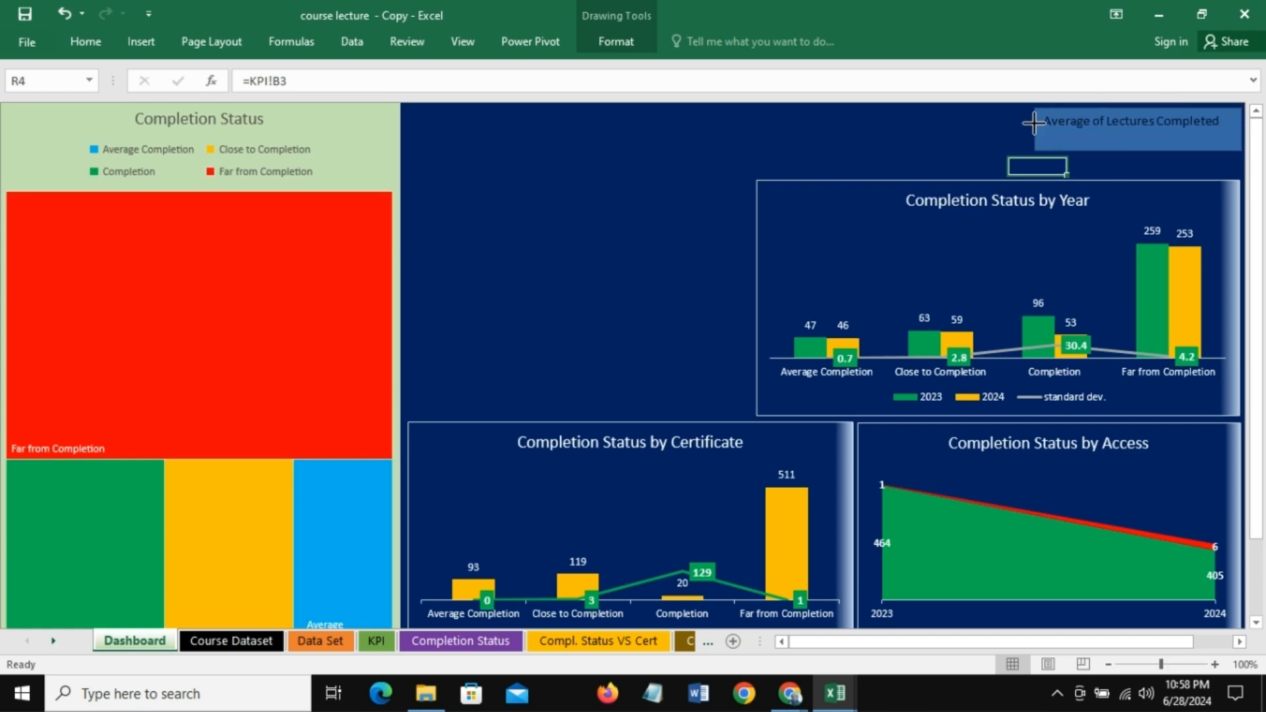
left_click_drag(1137, 151, 1134, 134)
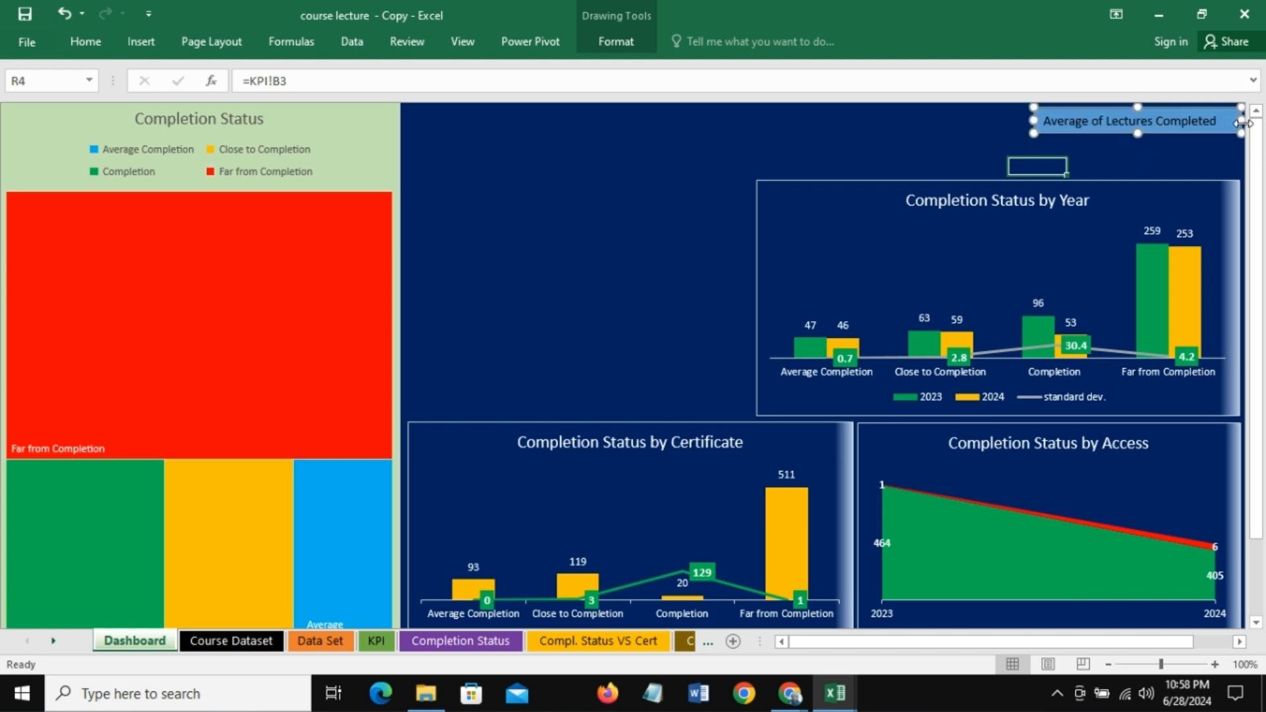
left_click_drag(1240, 122, 1167, 122)
left_click_drag(1119, 644, 947, 669)
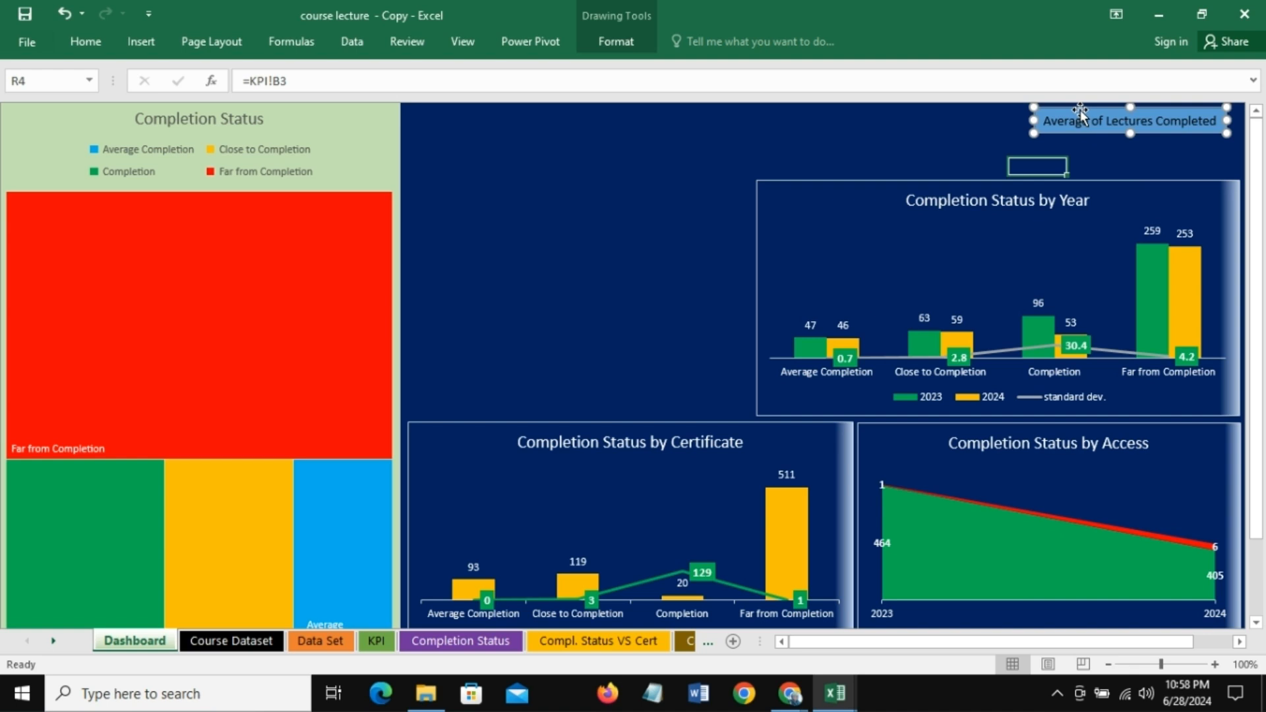
Step: Place a copy of the Average of Lectures Completed rectangle to its left and link the copy's text to =KPI!A3
left_click_drag(1080, 111, 923, 118)
left_click(306, 80)
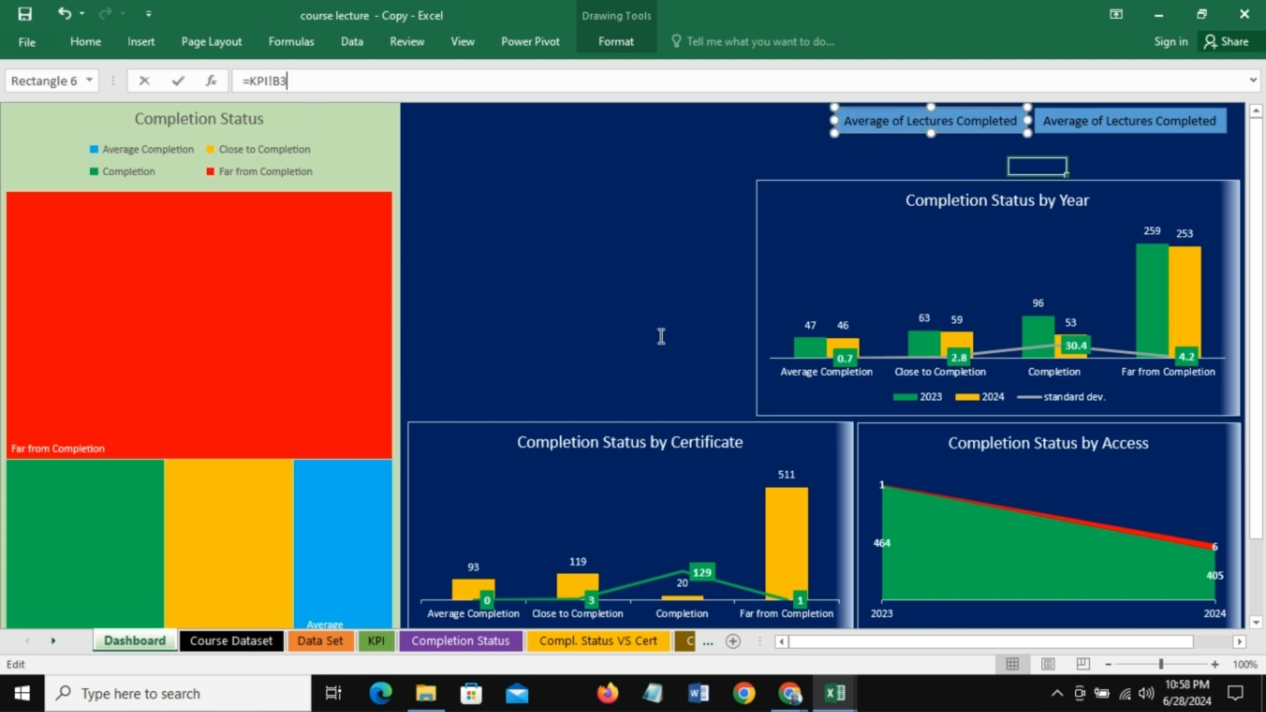
key("BackSpace")
key("BackSpace")
key("BackSpace")
key("BackSpace")
key("BackSpace")
key("BackSpace")
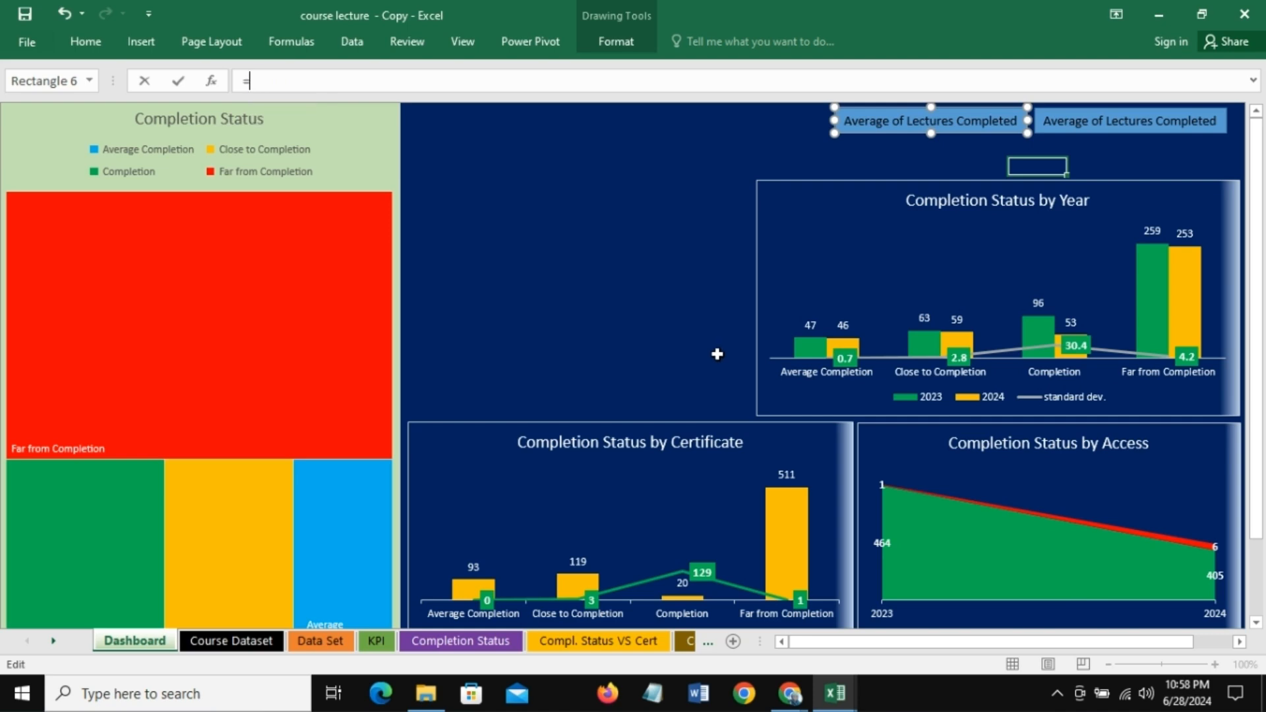
left_click(373, 644)
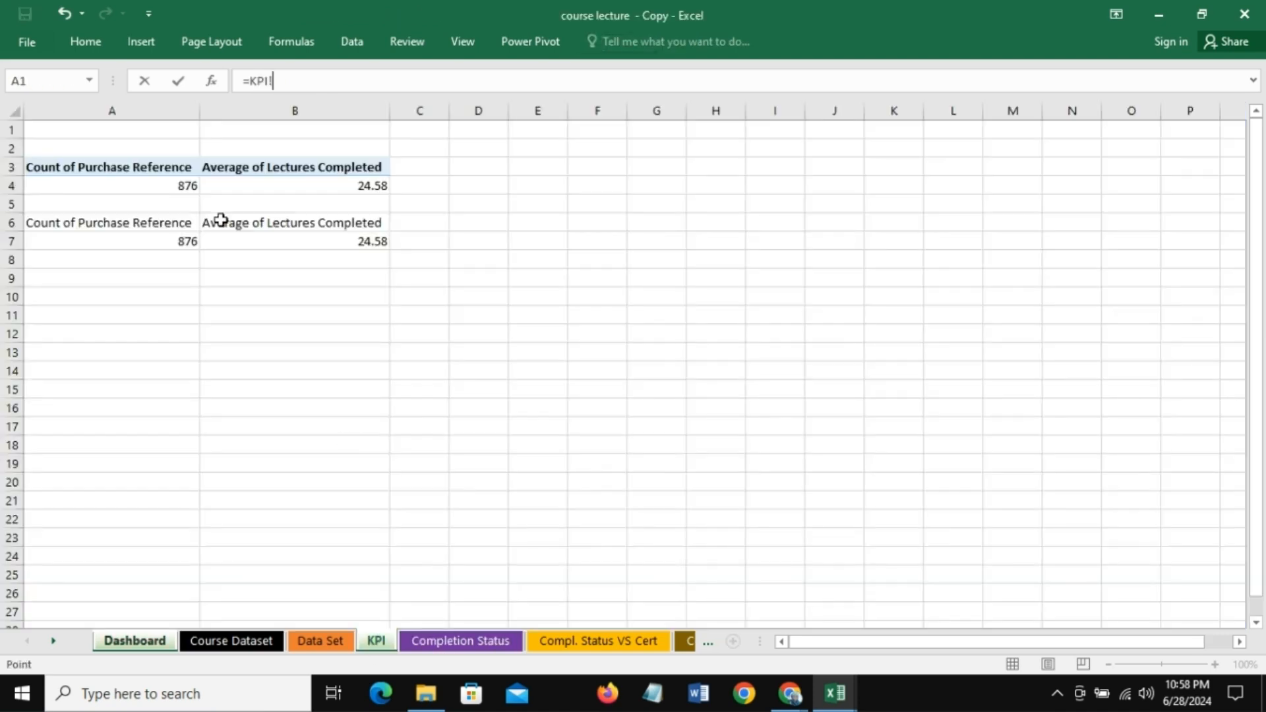
left_click(120, 166)
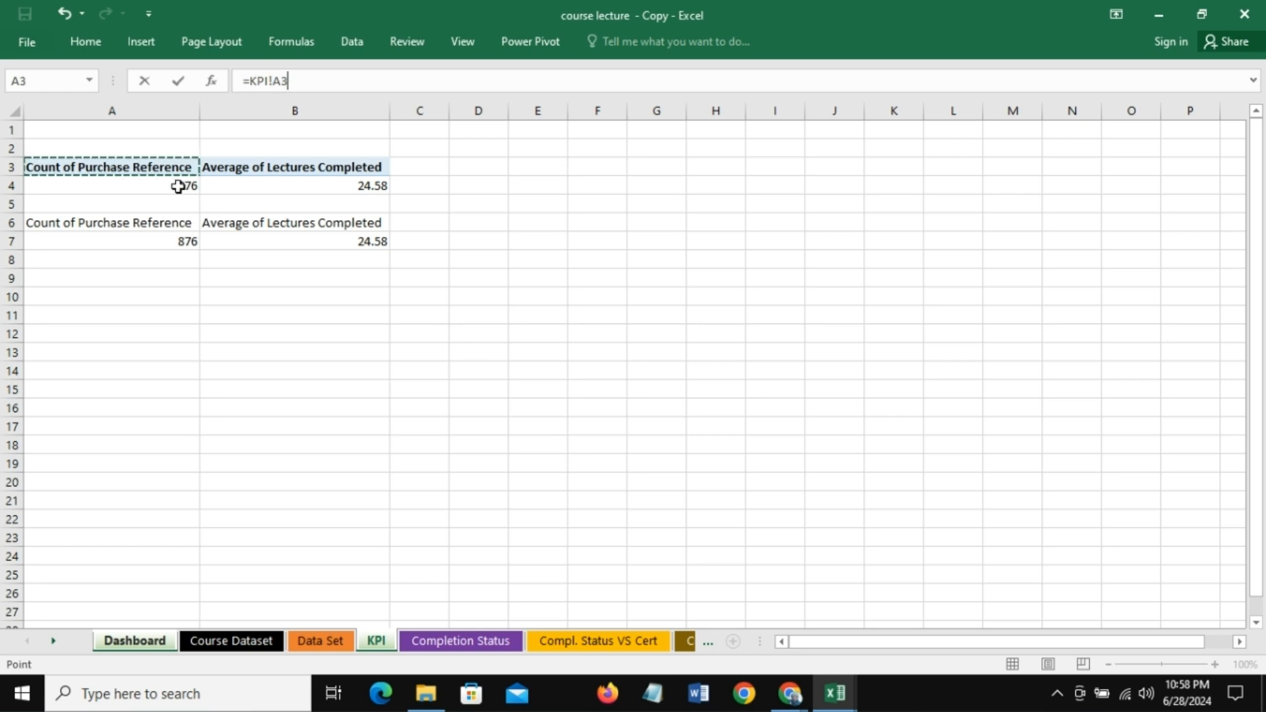
key("Return")
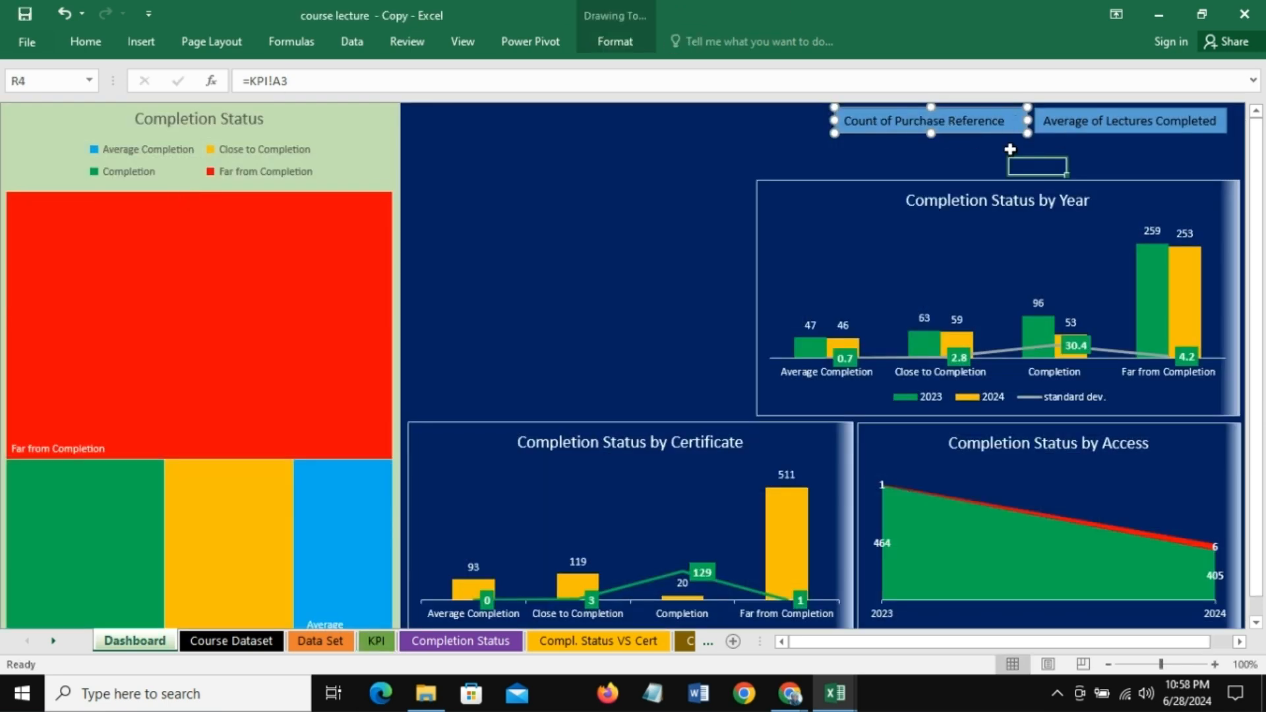
Step: Narrow the Count of Purchase Reference rectangle to fit its text and place a copy directly beneath it
left_click_drag(1028, 121, 1016, 120)
left_click_drag(896, 120, 930, 173)
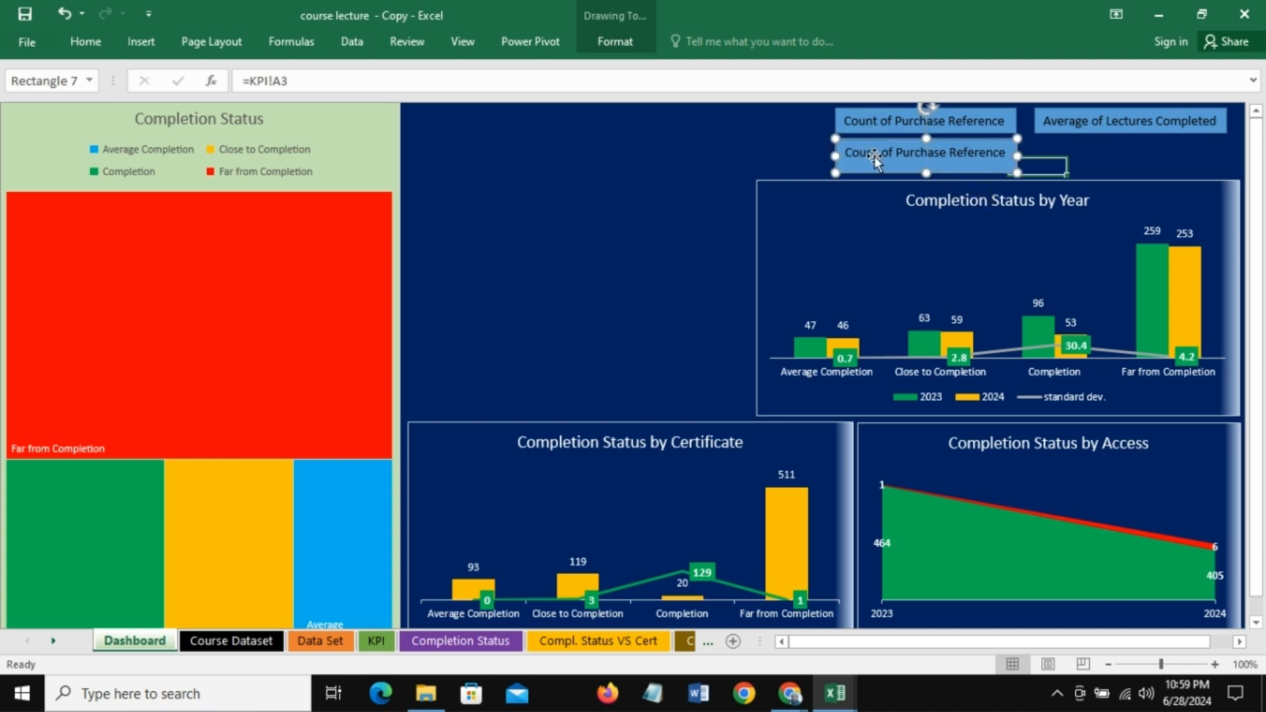
Step: Link the text of the copied rectangle beneath Count of Purchase Reference to its KPI value with the formula =KPI!A7
left_click_drag(294, 76, 246, 81)
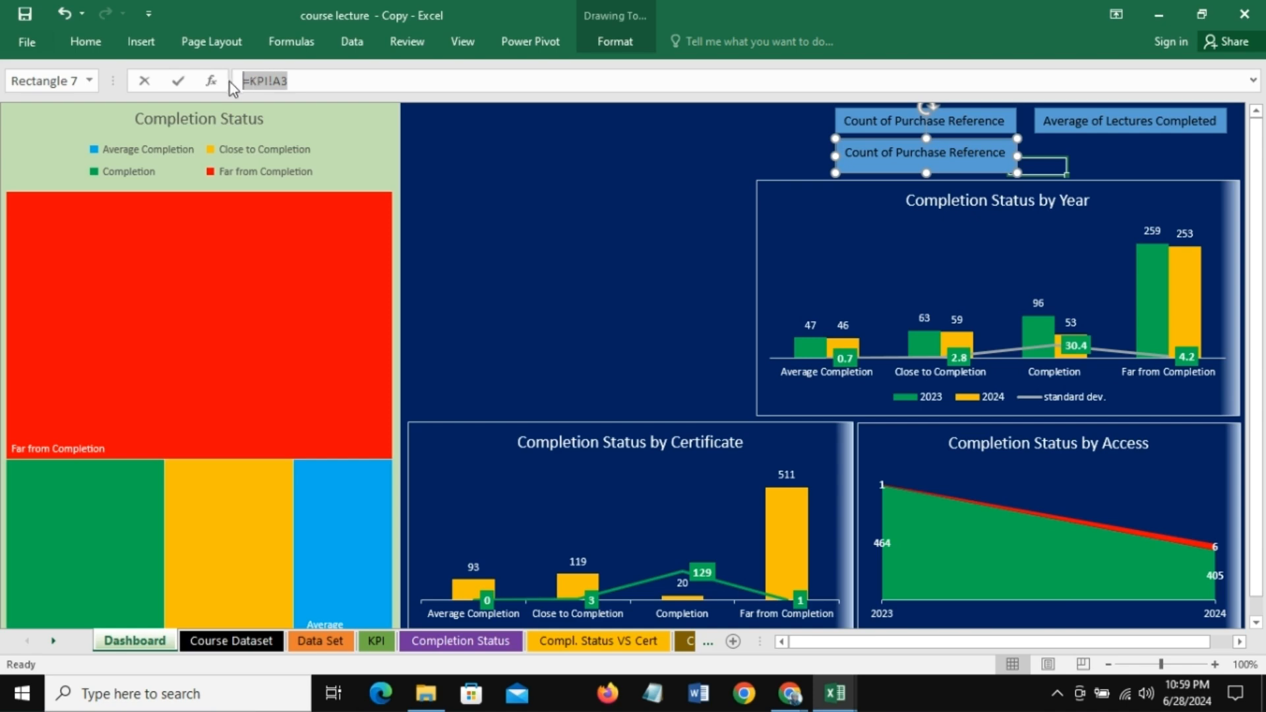
key("BackSpace")
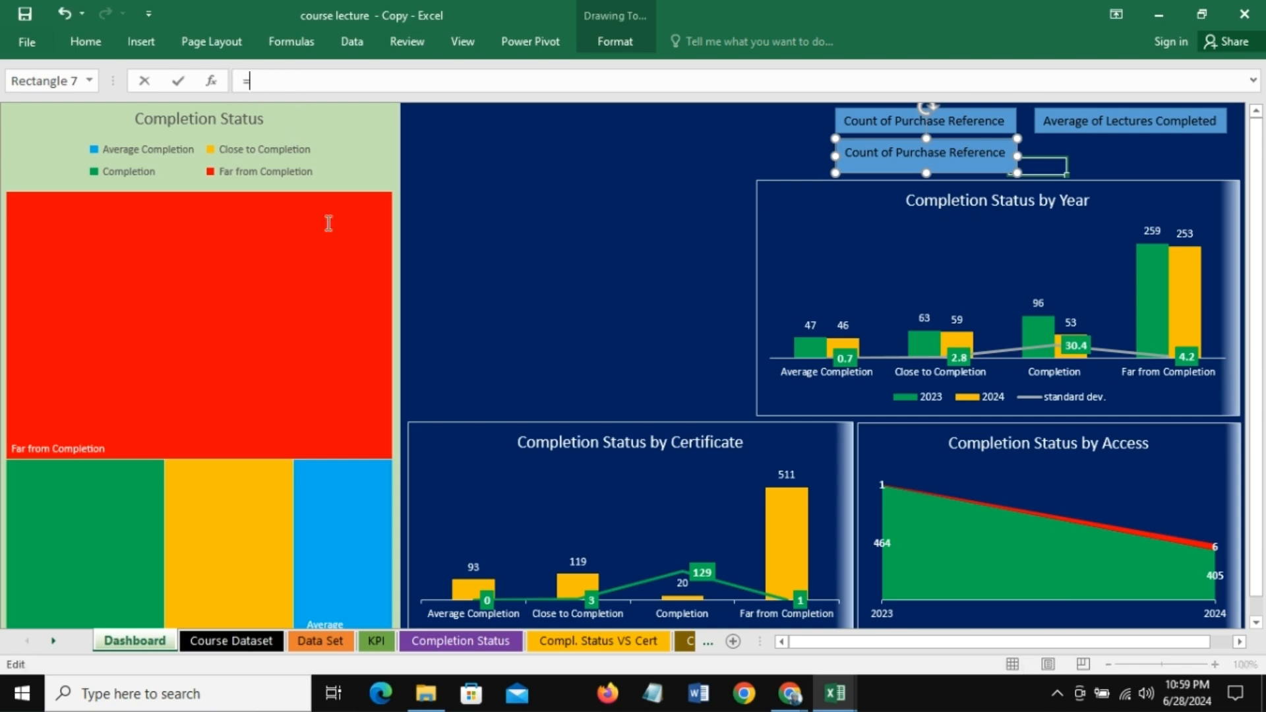
left_click(376, 640)
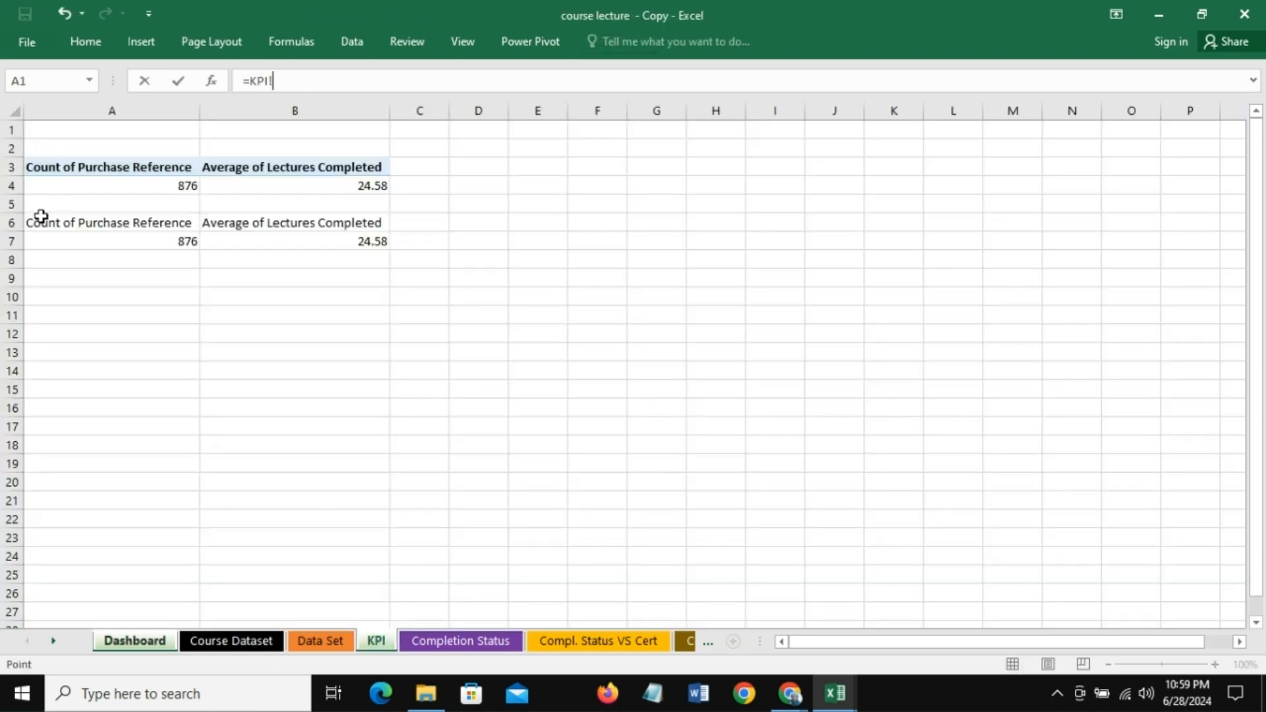
left_click(159, 244)
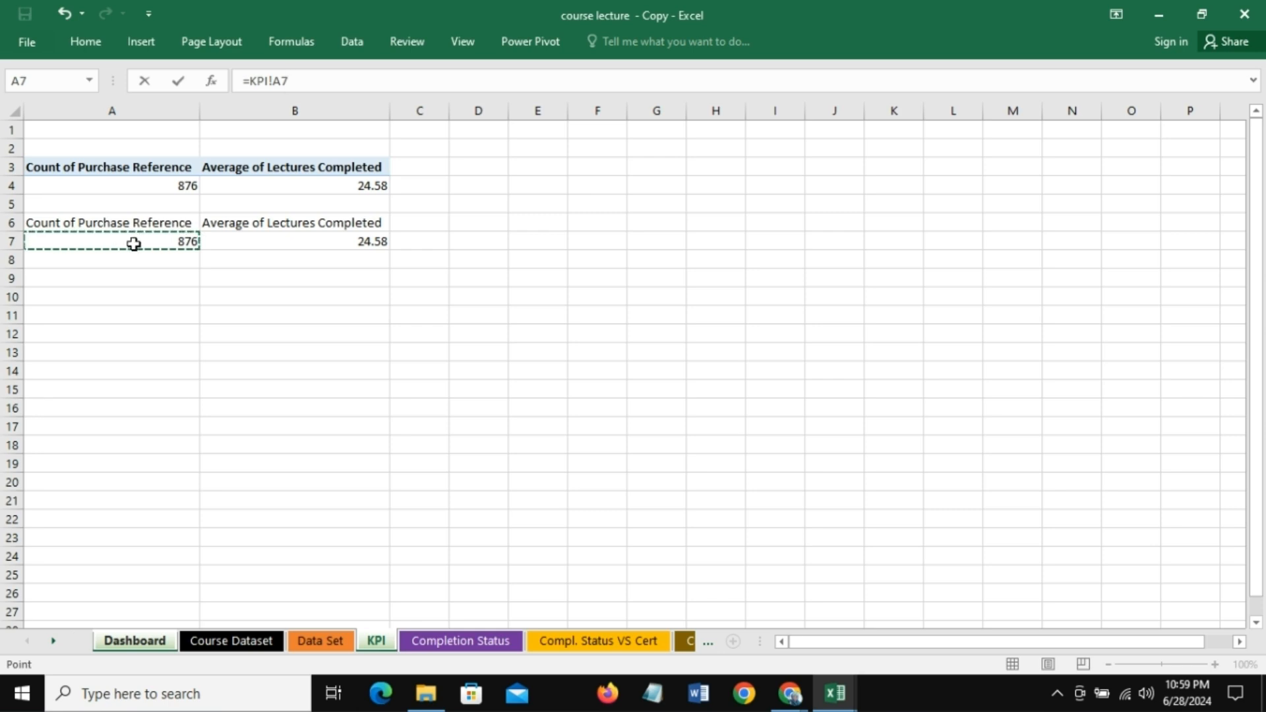
key("Return")
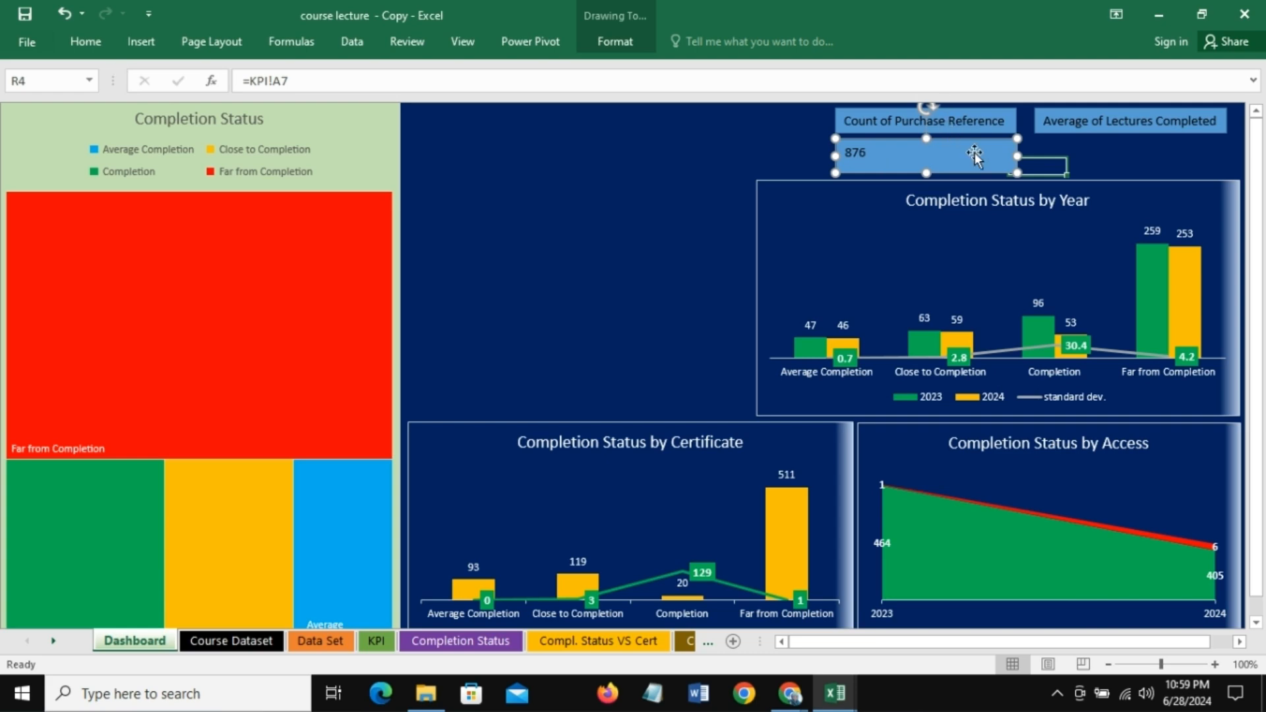
Step: Set the font size of the value in the rectangle beneath Count of Purchase Reference to 20
left_click(84, 43)
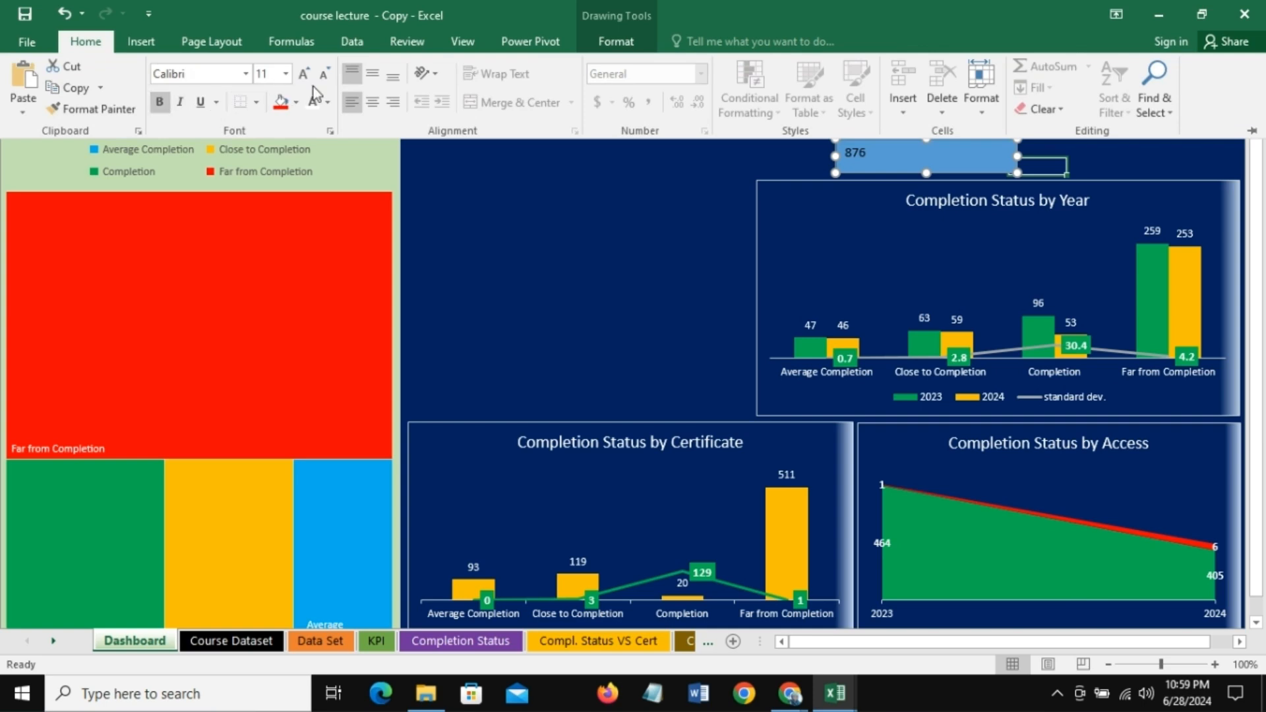
left_click(287, 73)
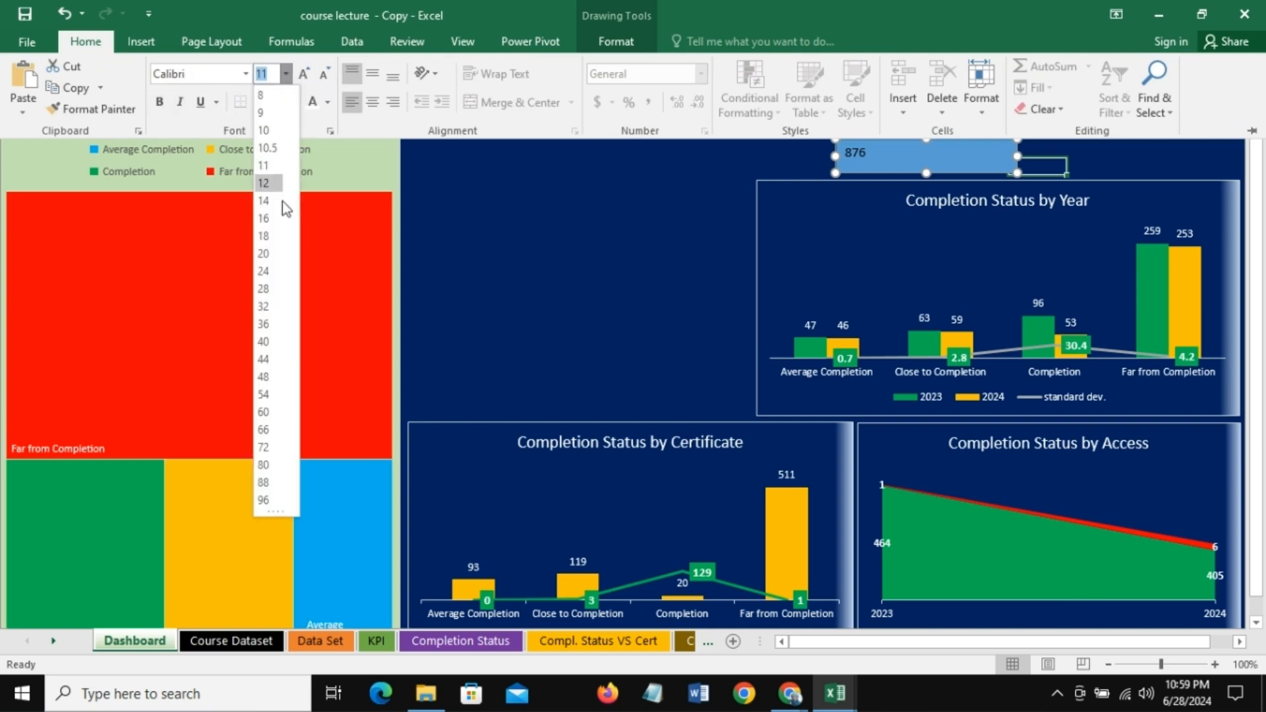
left_click(264, 255)
key("ctrl+F1")
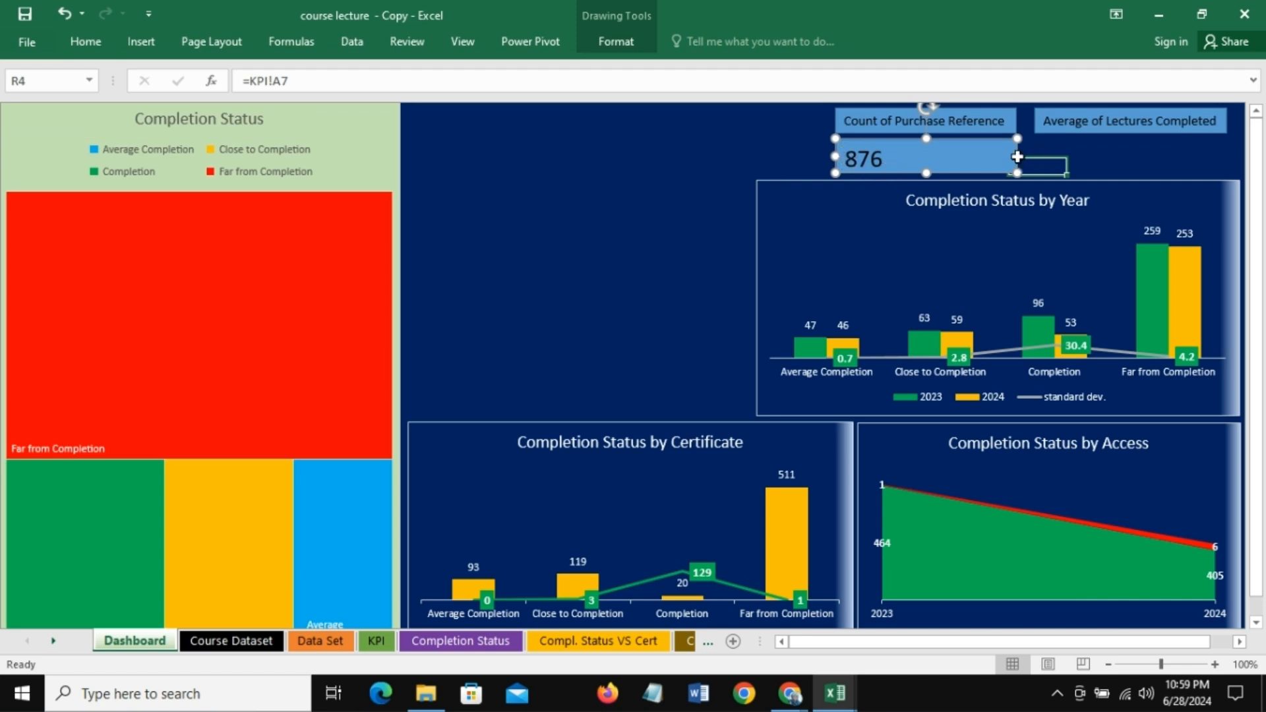
Step: Narrow the purchase reference value rectangle, keep it centred under its heading, and centre its text horizontally
left_click_drag(836, 157, 926, 158)
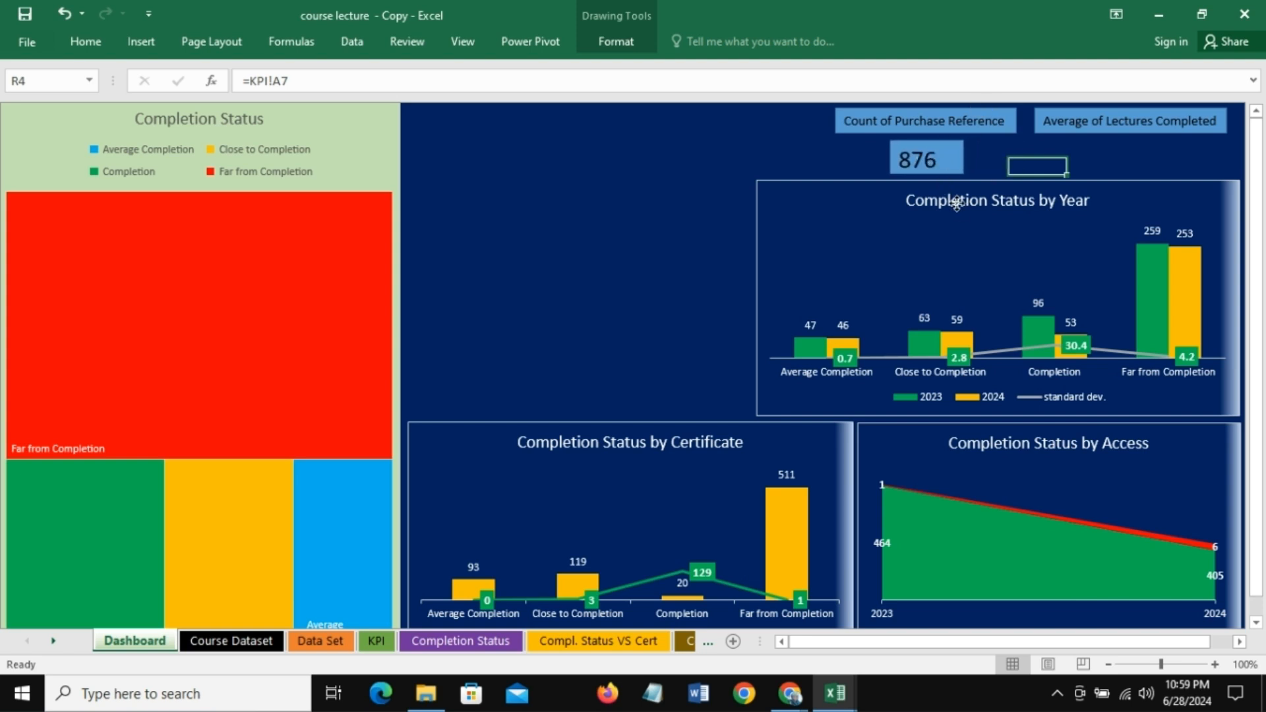
left_click(82, 44)
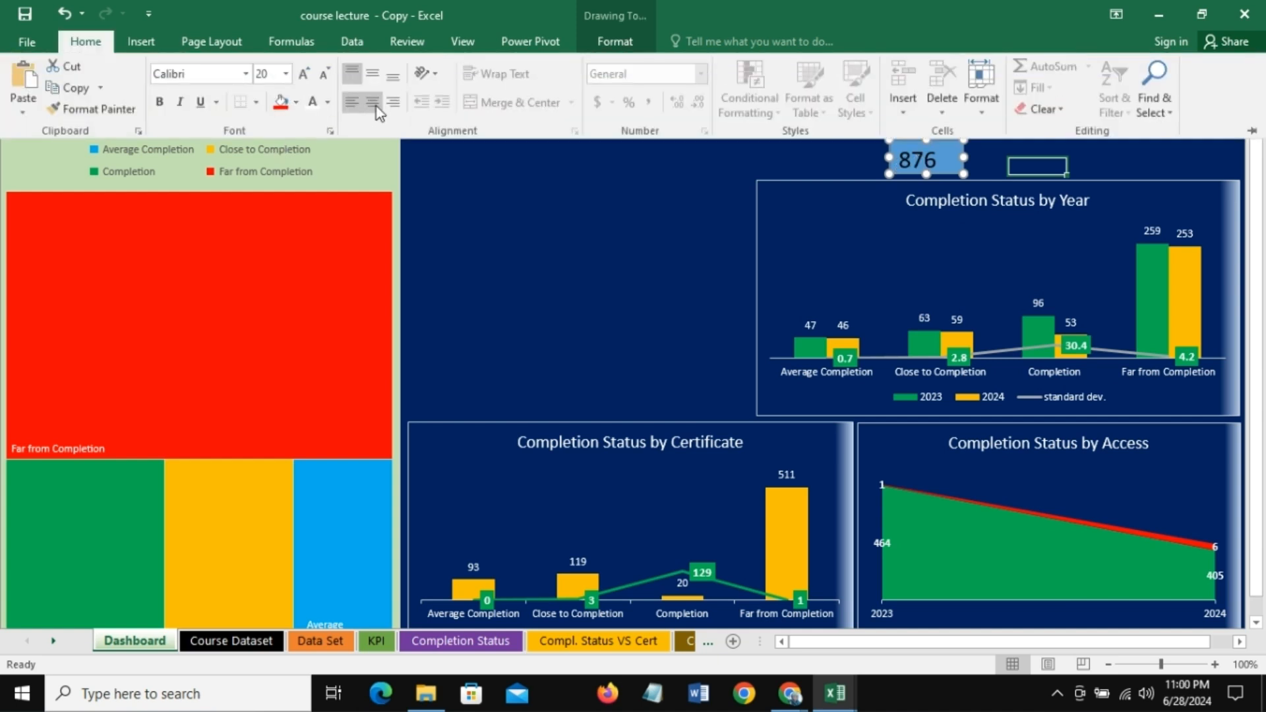
left_click(374, 103)
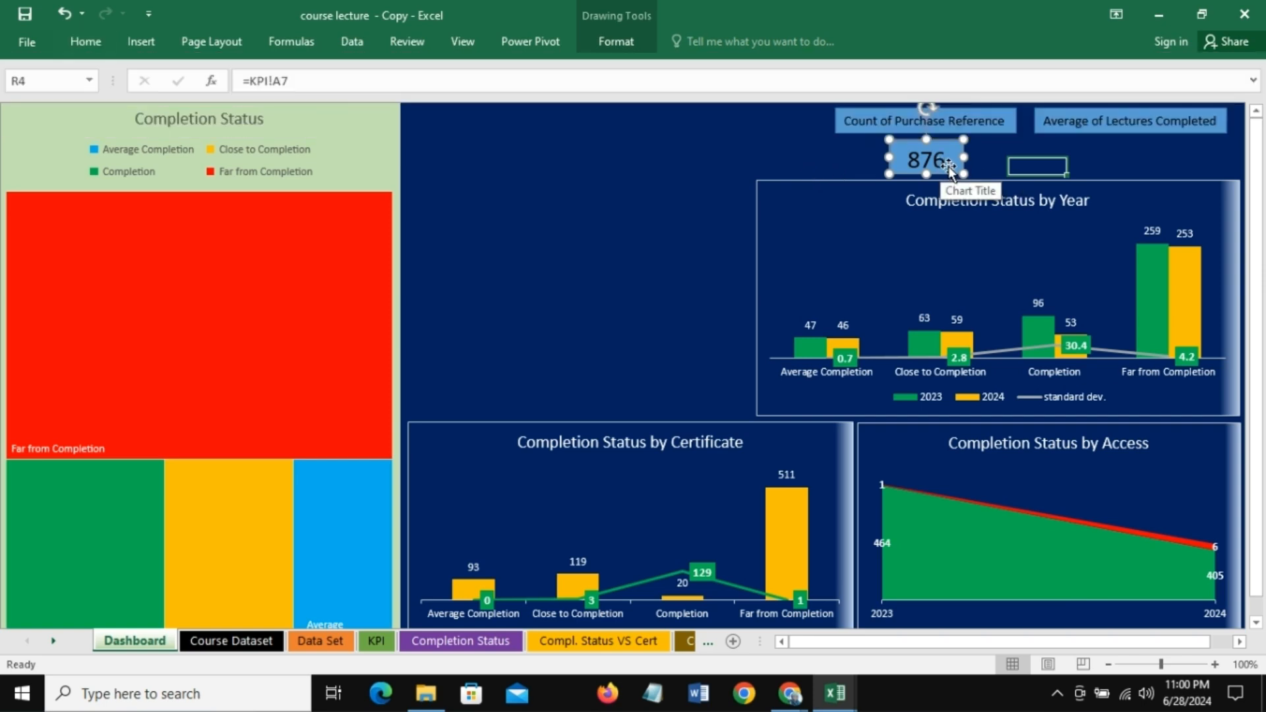
Step: Place a copy of the value rectangle beneath Average of Lectures Completed and link its text to =KPI!B7
left_click_drag(944, 165, 1150, 150)
left_click_drag(309, 80, 227, 81)
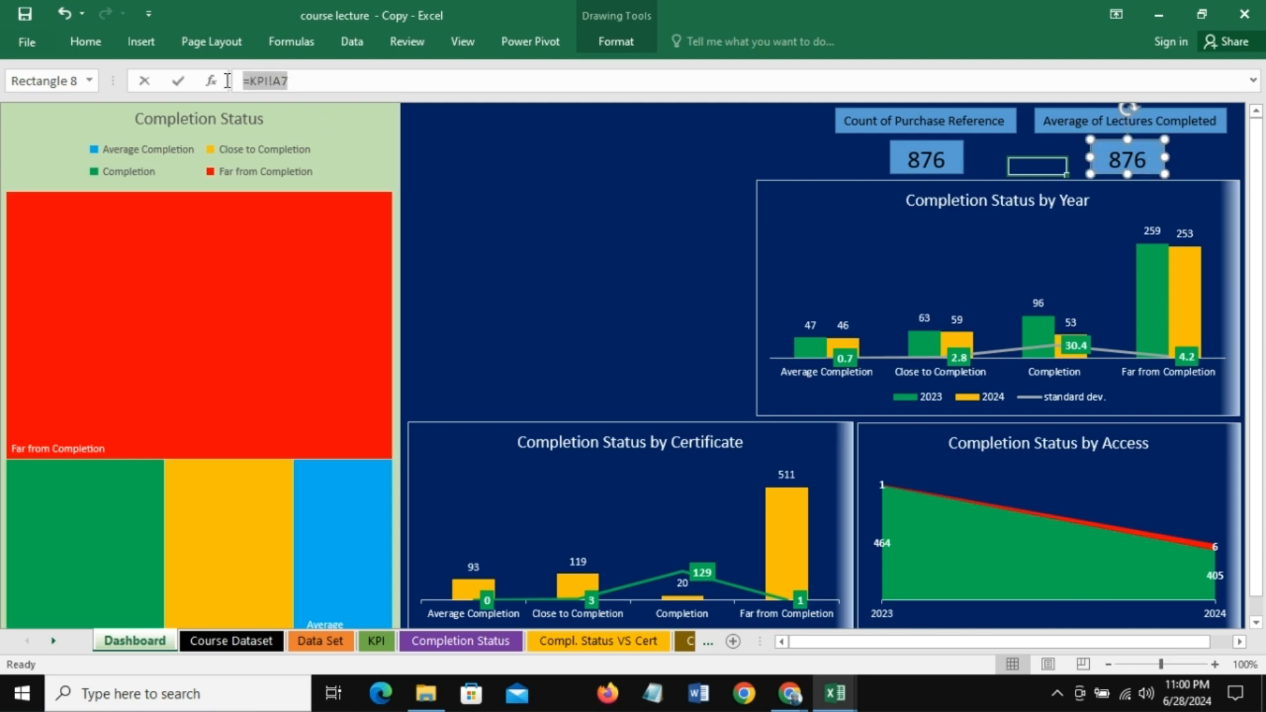
type("=")
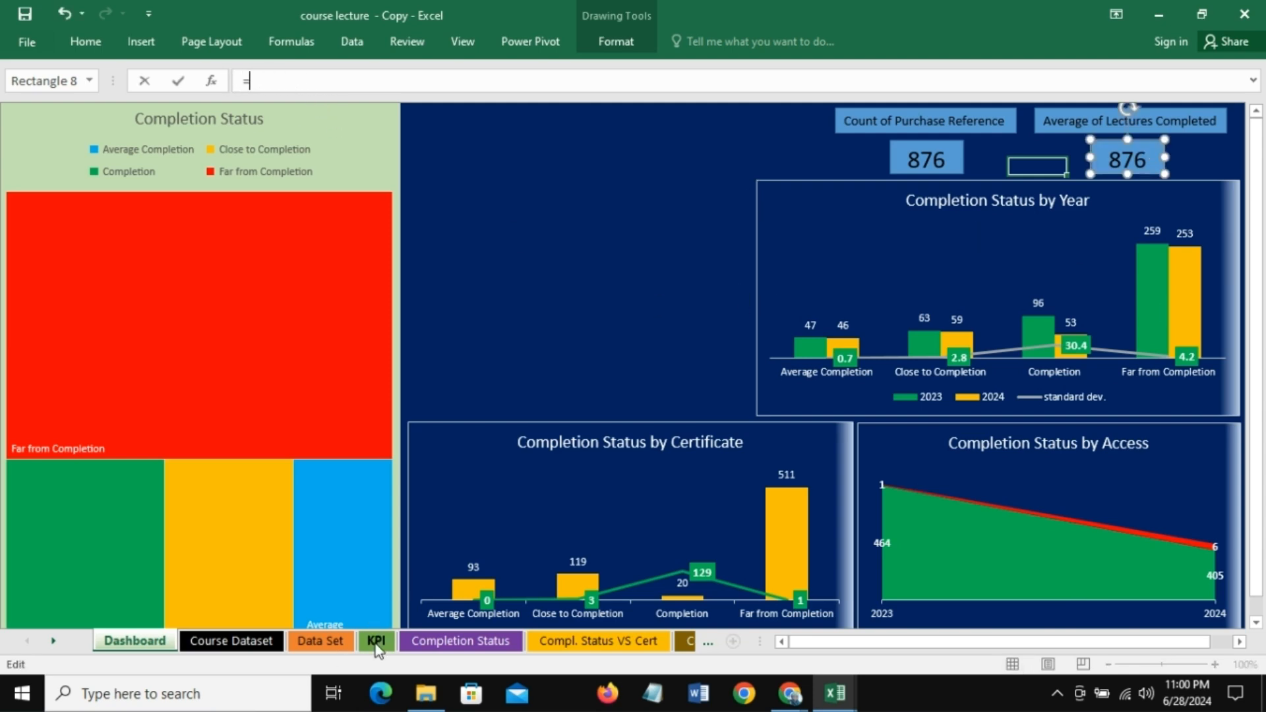
left_click(376, 643)
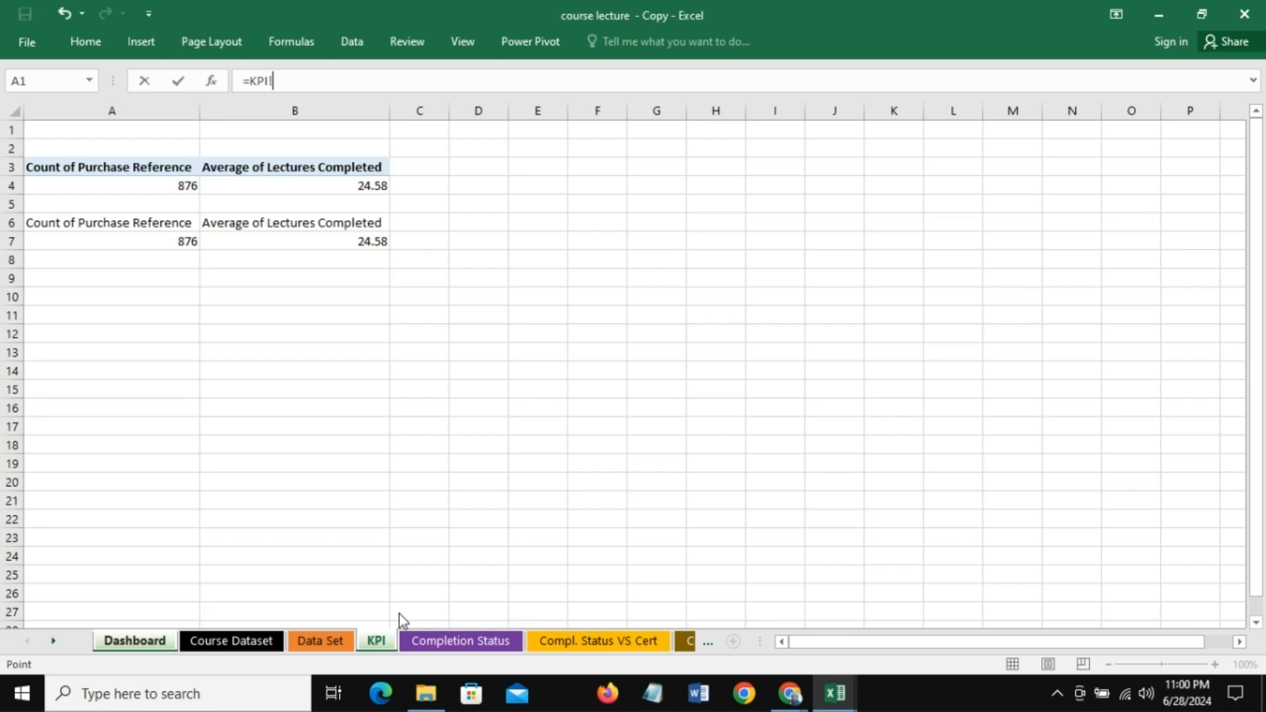
left_click(366, 242)
key("Return")
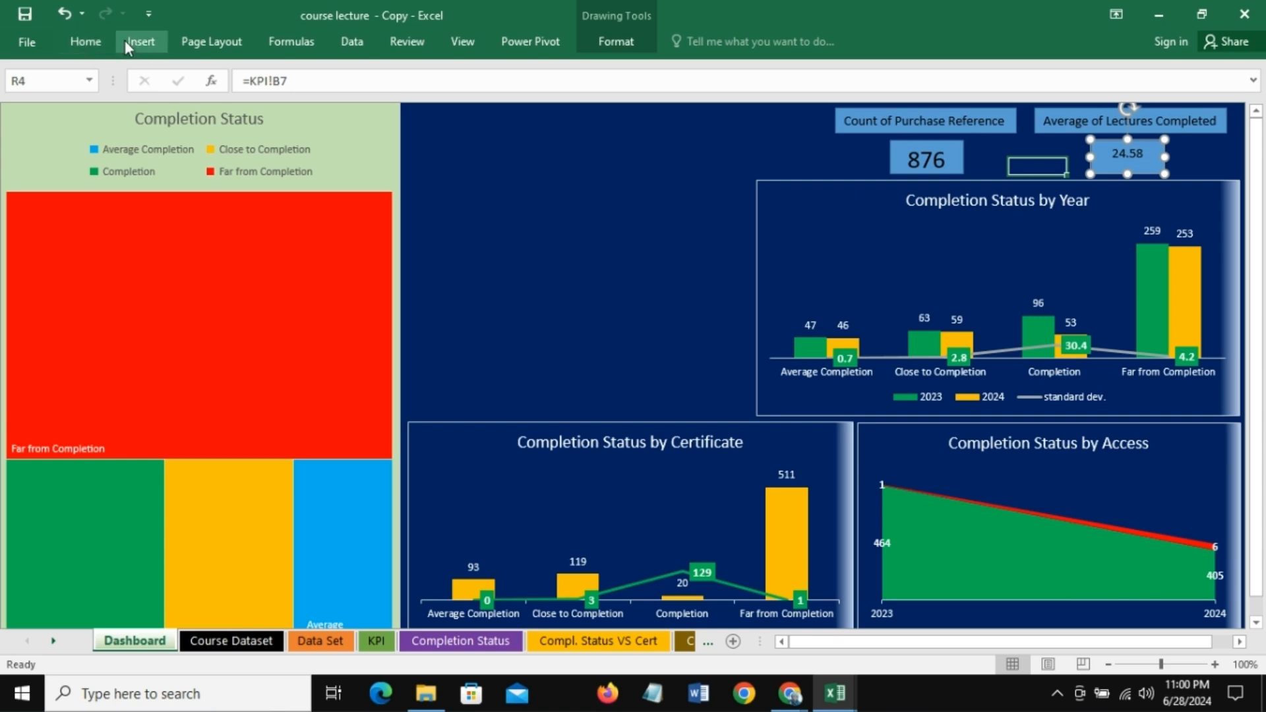
Step: Set the font size of the value beneath Average of Lectures Completed to 20
left_click(86, 40)
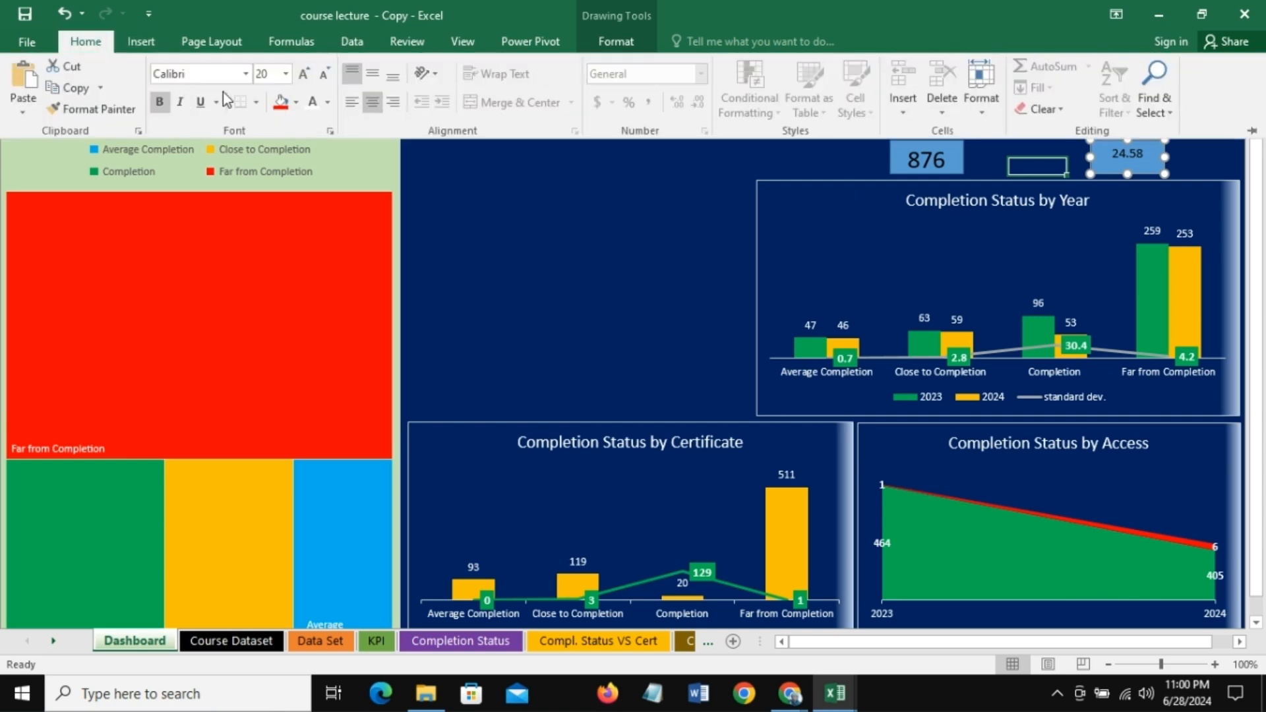
left_click(286, 75)
left_click(285, 75)
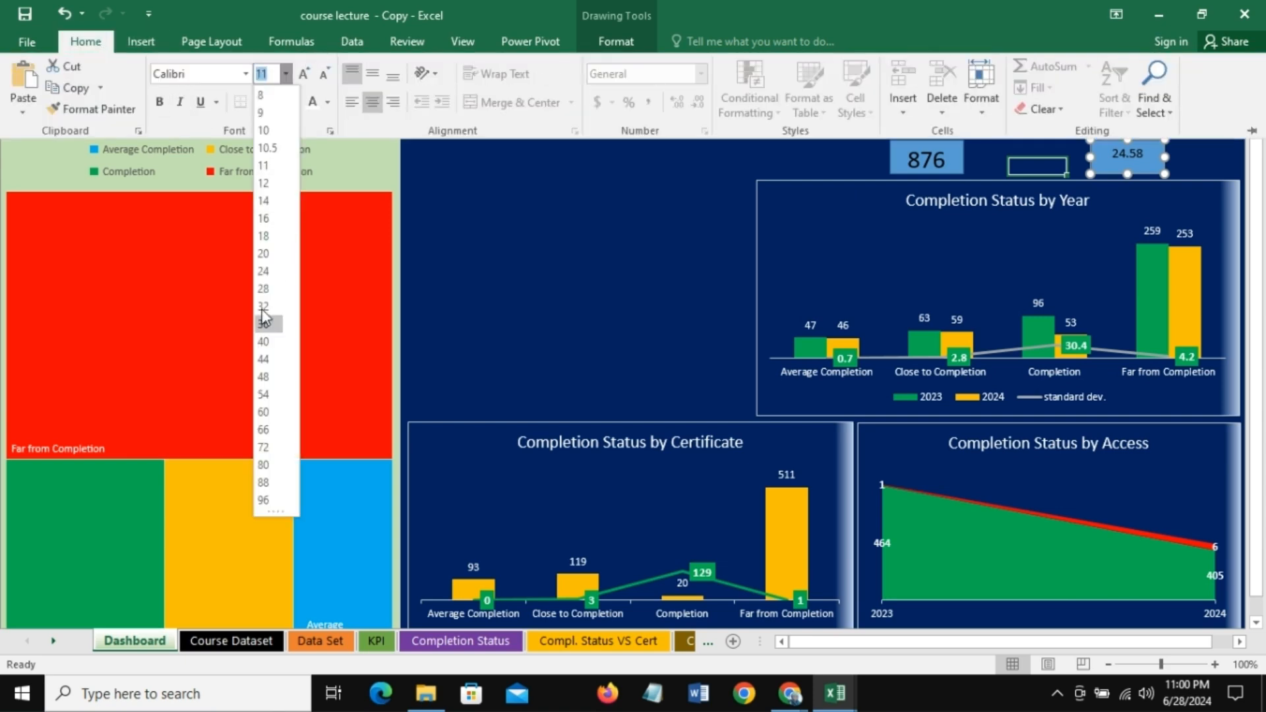
left_click(270, 259)
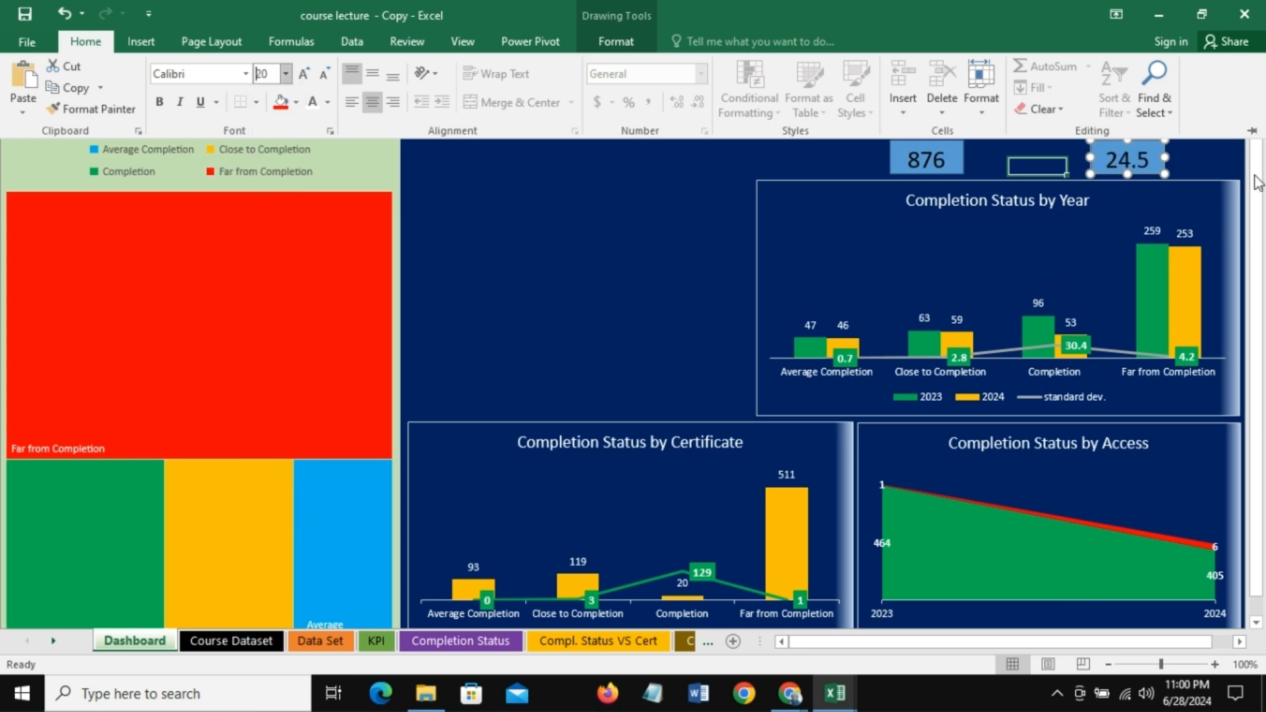
left_click(778, 163)
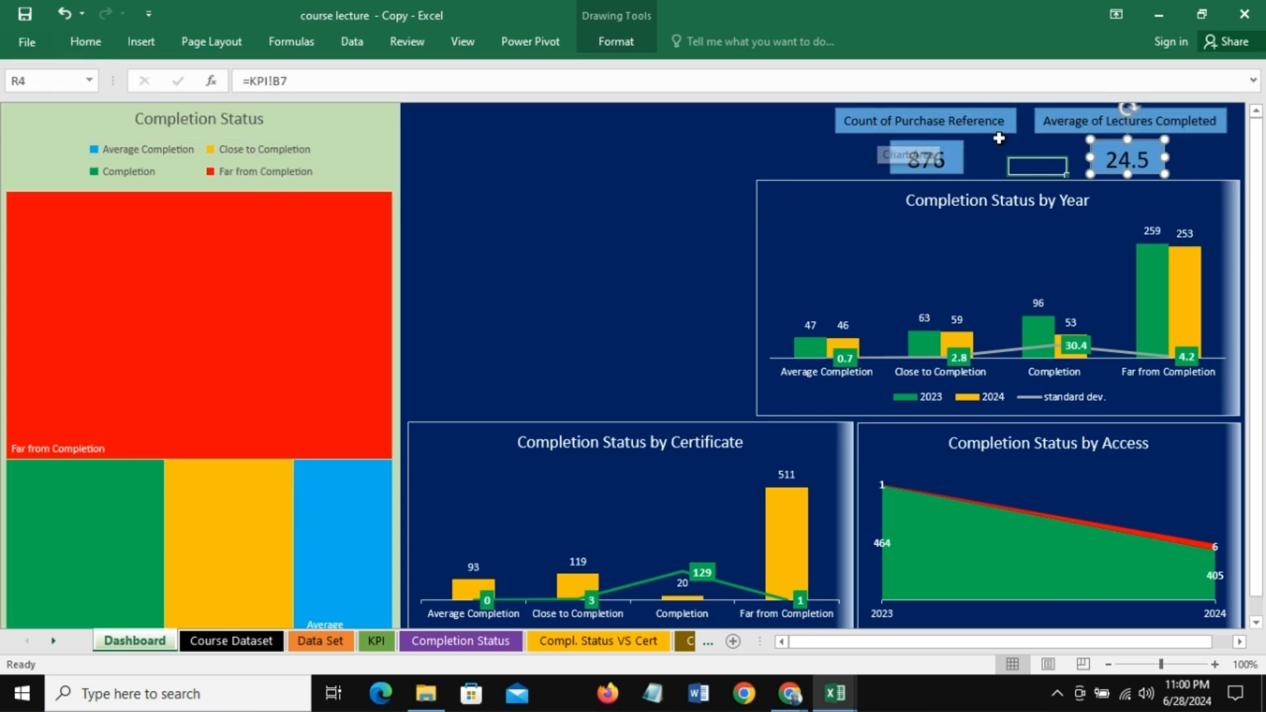
Step: Remove the fill from the Count of Purchase Reference and Average of Lectures Completed heading rectangles and make their text white
left_click(932, 116)
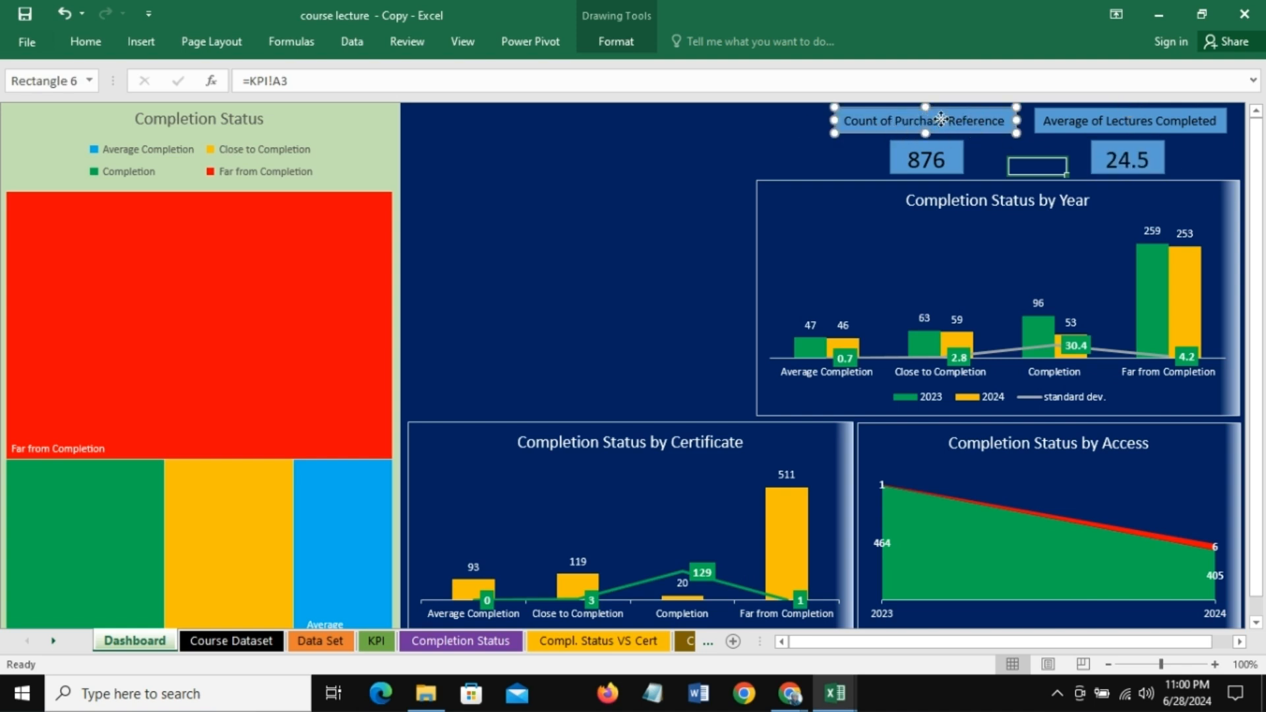
right_click(941, 119)
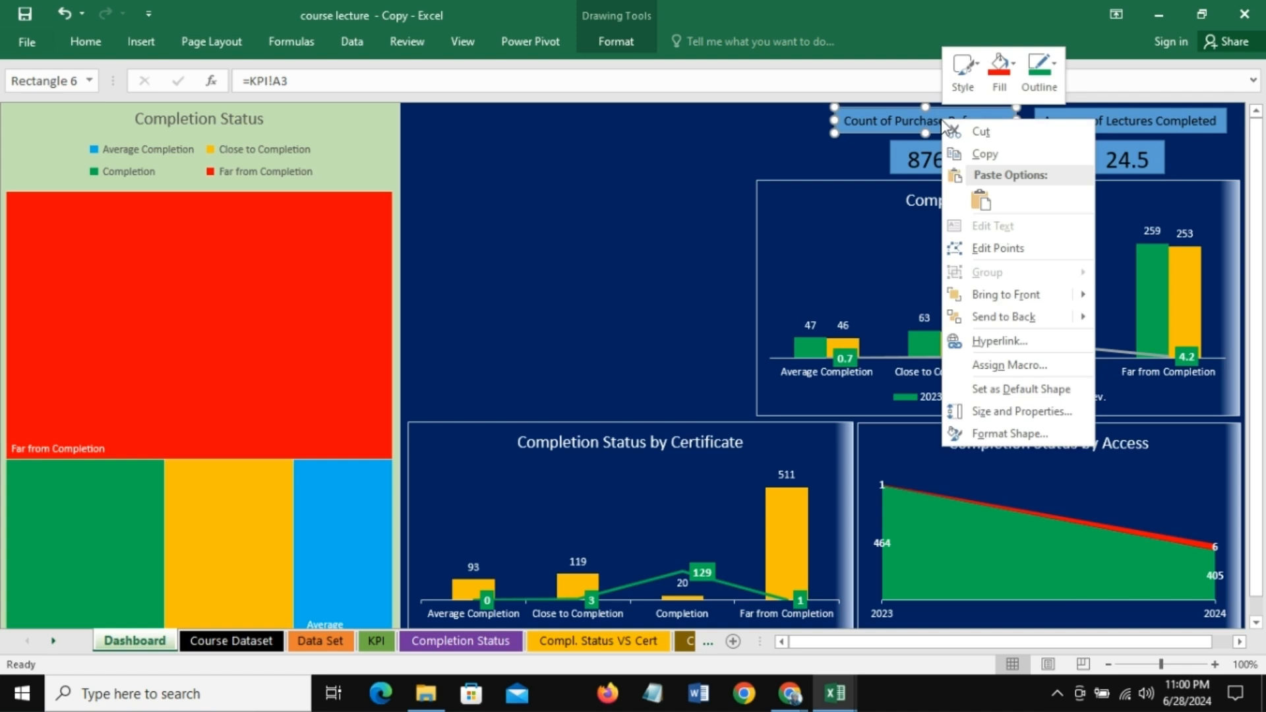
left_click(1016, 66)
left_click(1017, 66)
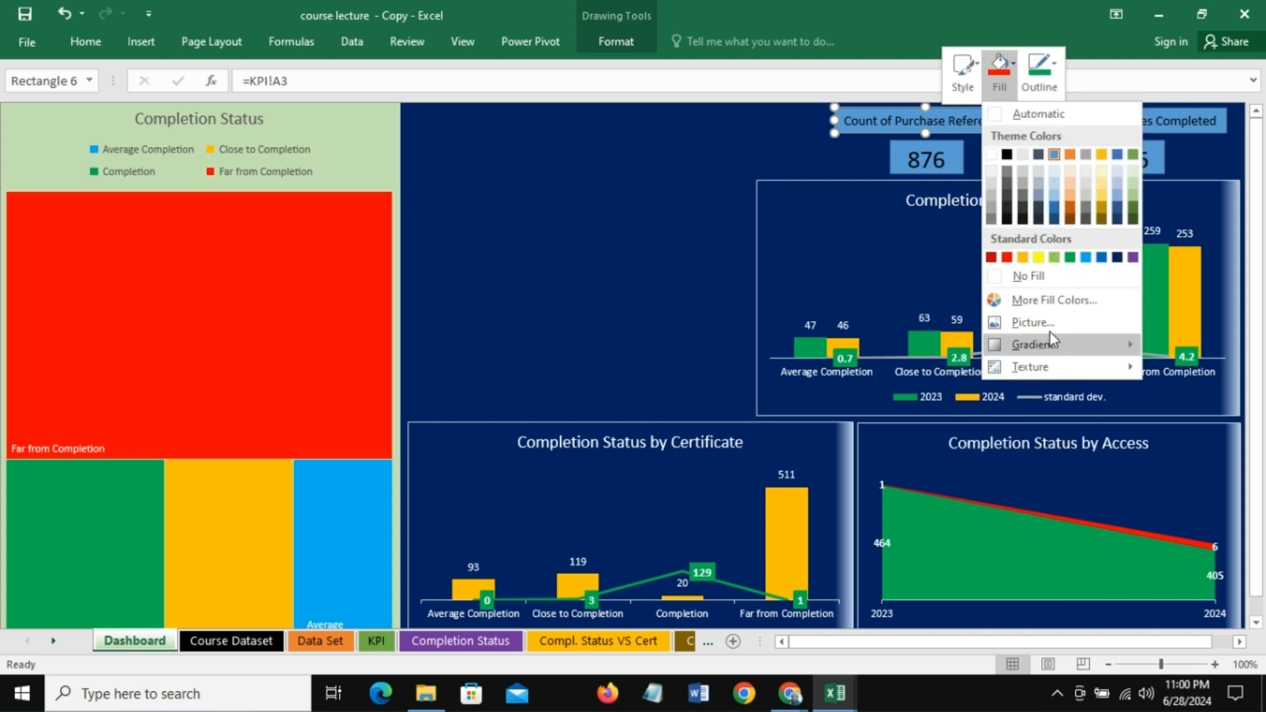
left_click(1028, 275)
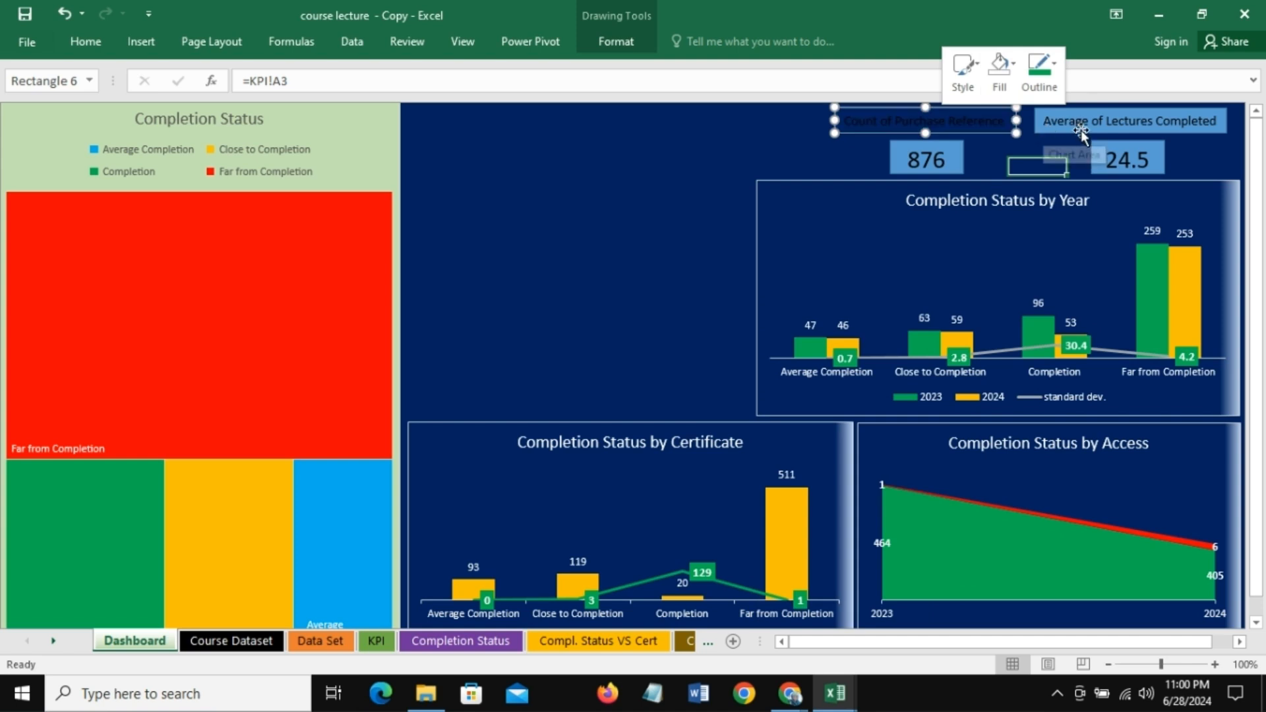
left_click(1127, 118)
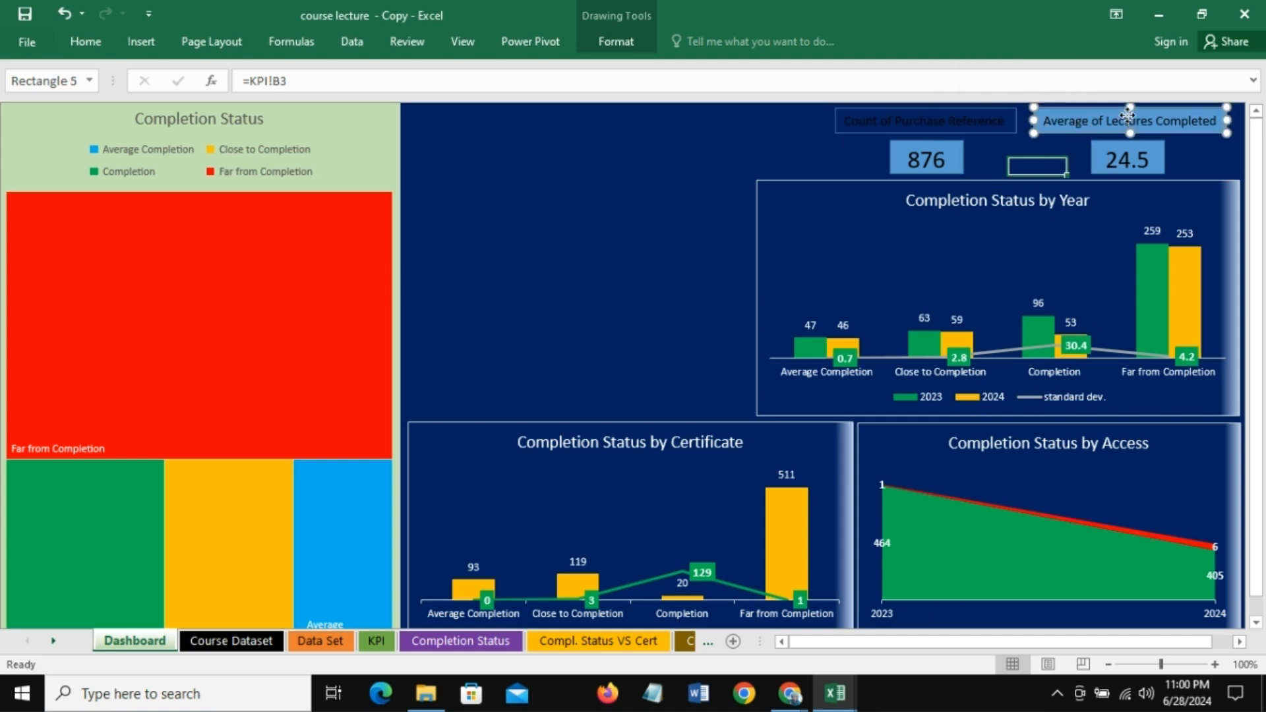
right_click(1128, 116)
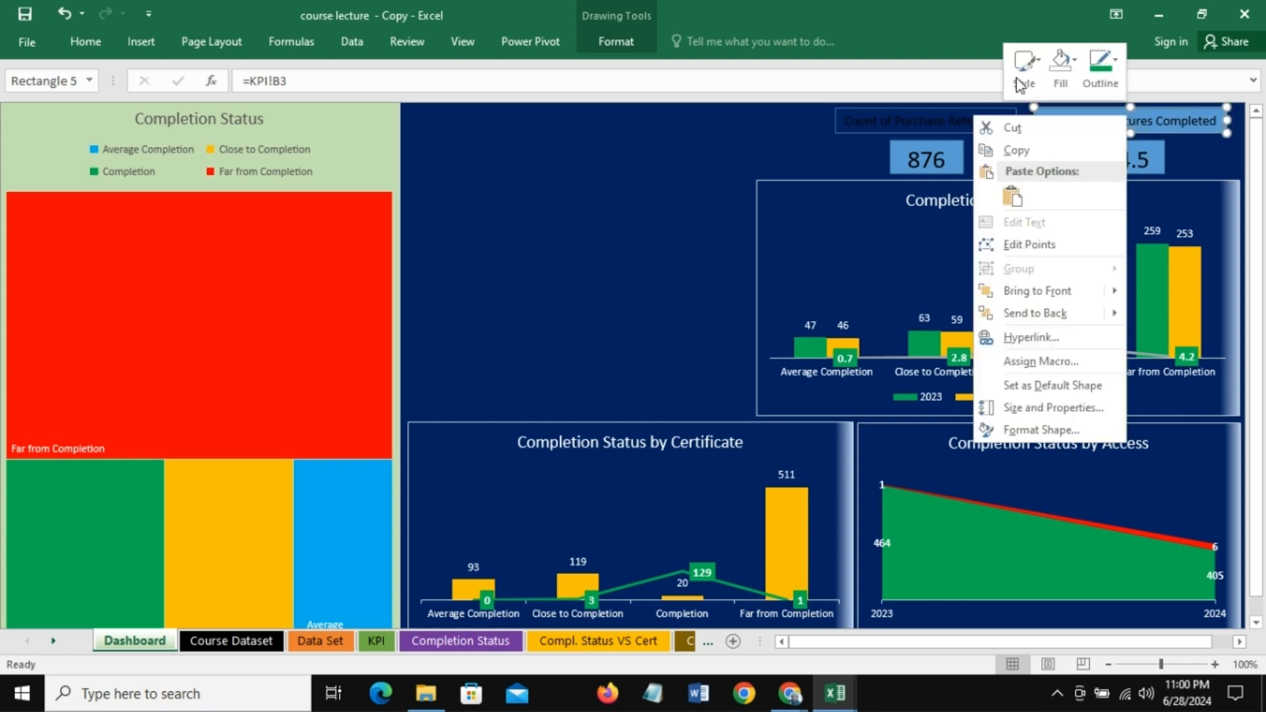
left_click(1071, 62)
left_click(1091, 272)
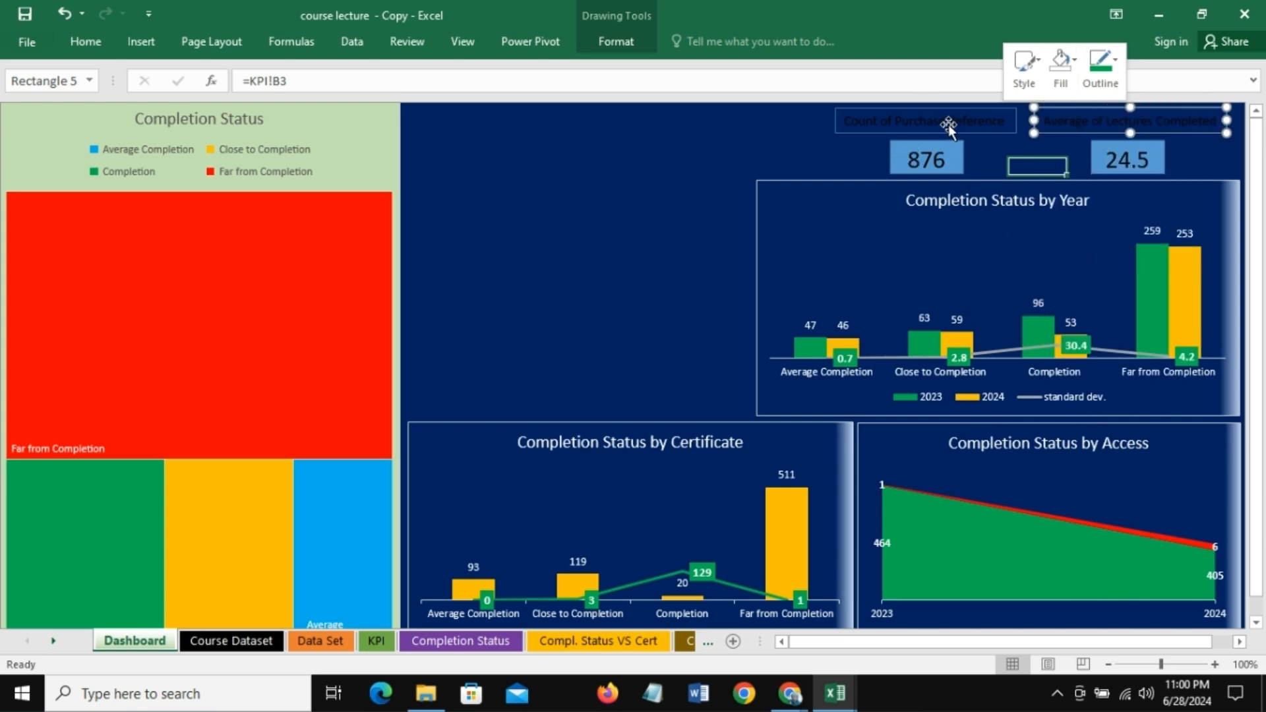
left_click(976, 129, "shift")
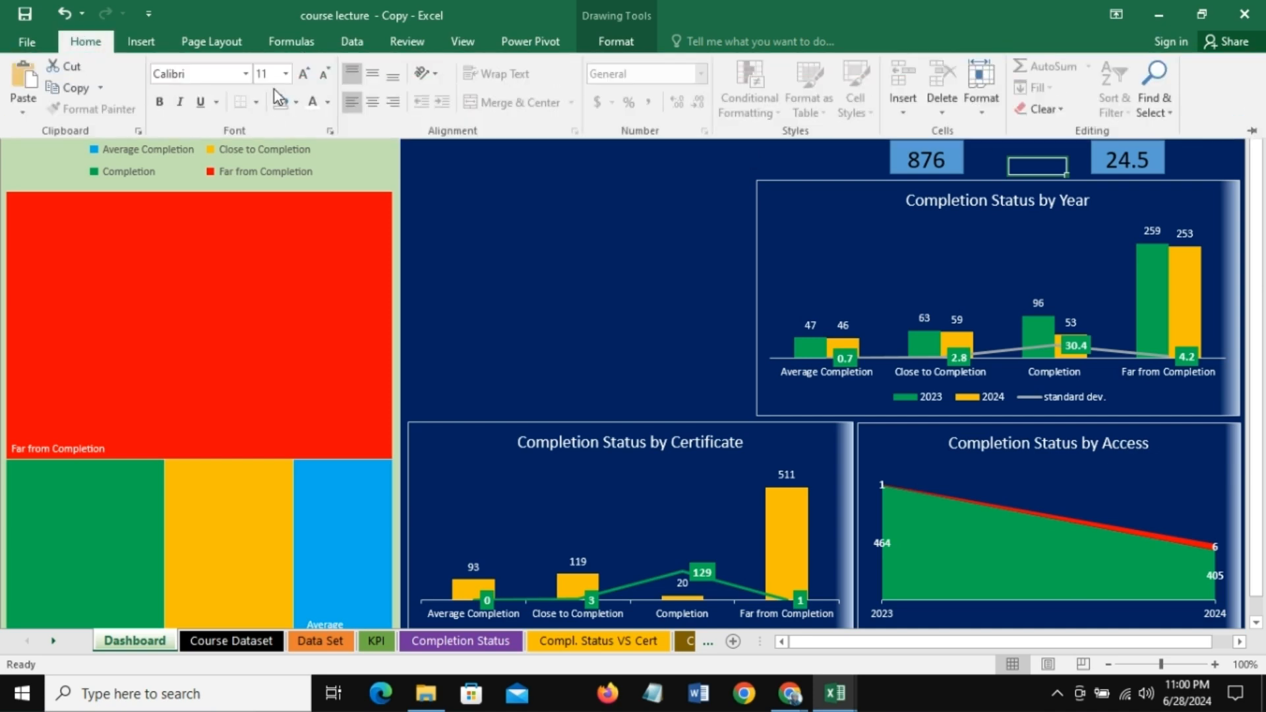
left_click(314, 105)
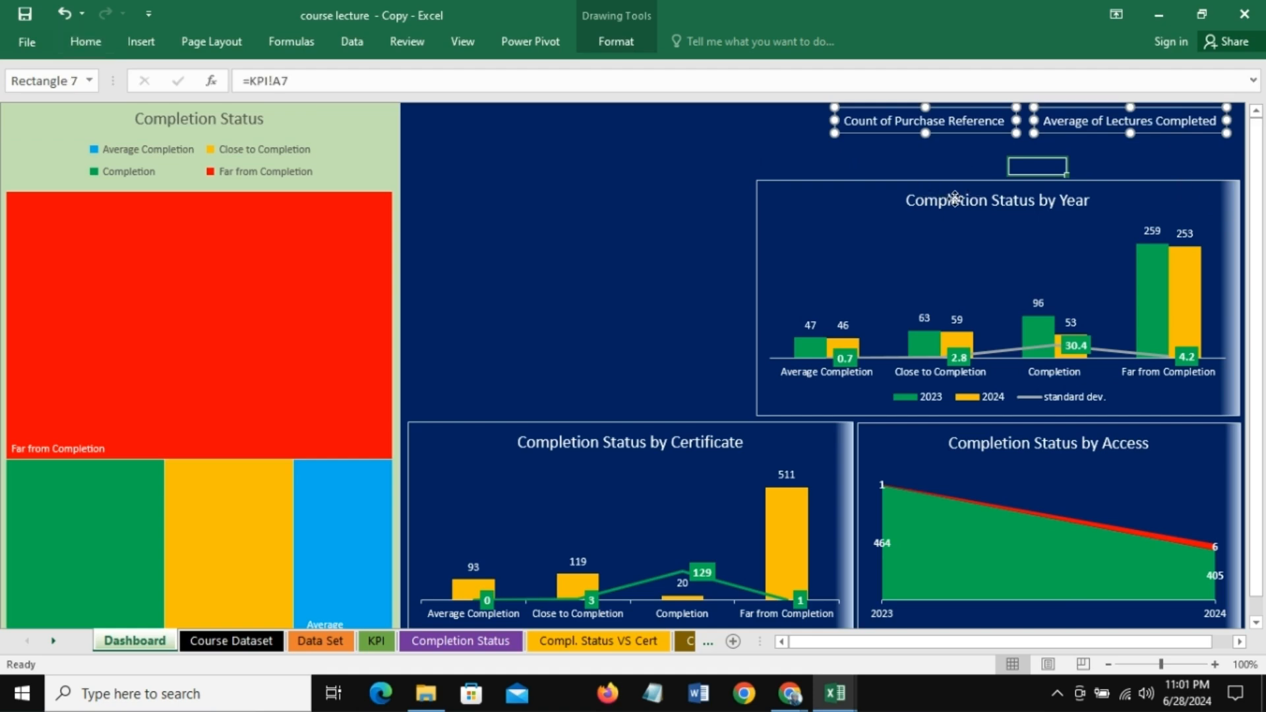
Step: Fill both KPI value rectangles with standard green and make their numbers white
left_click(913, 162)
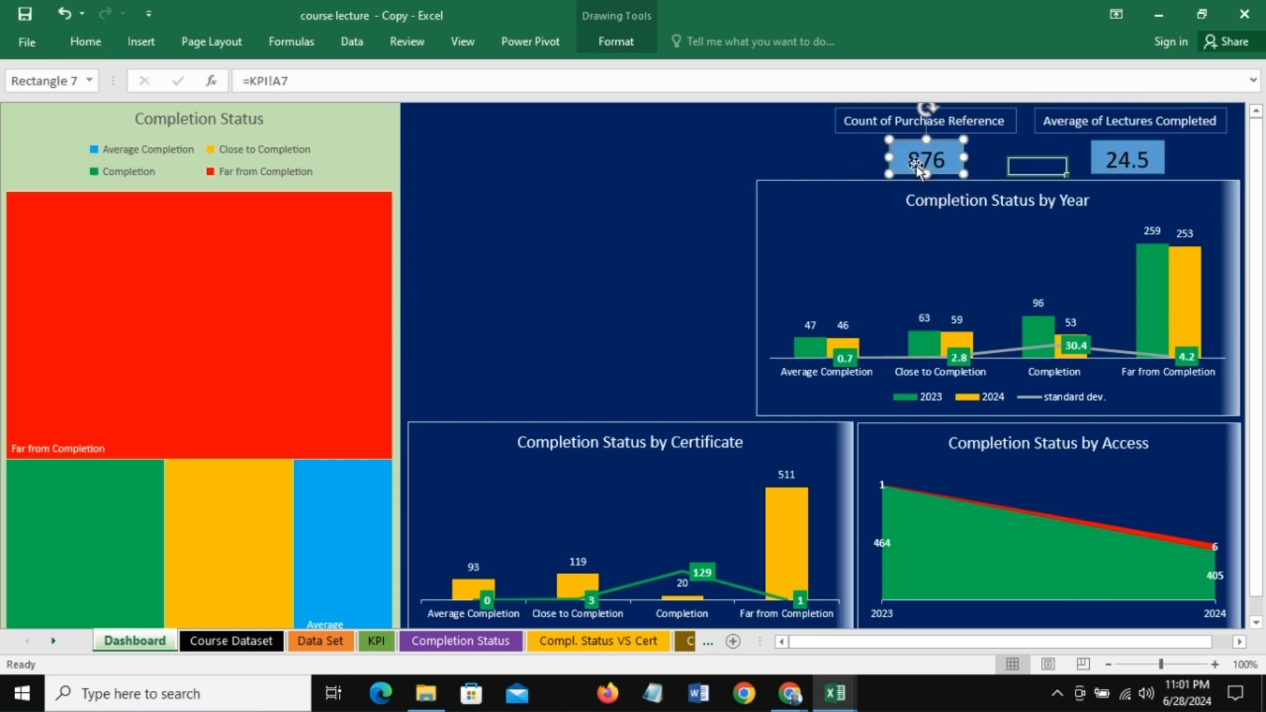
left_click(1108, 151, "ctrl")
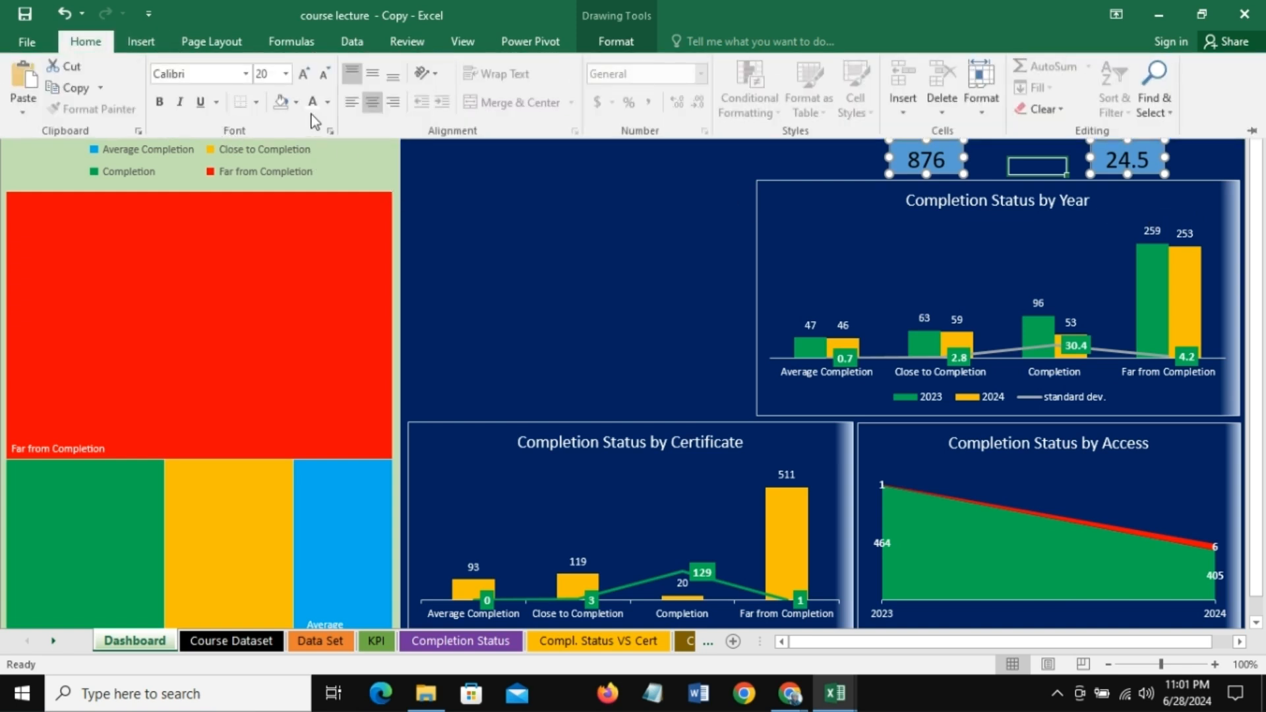
left_click(295, 101)
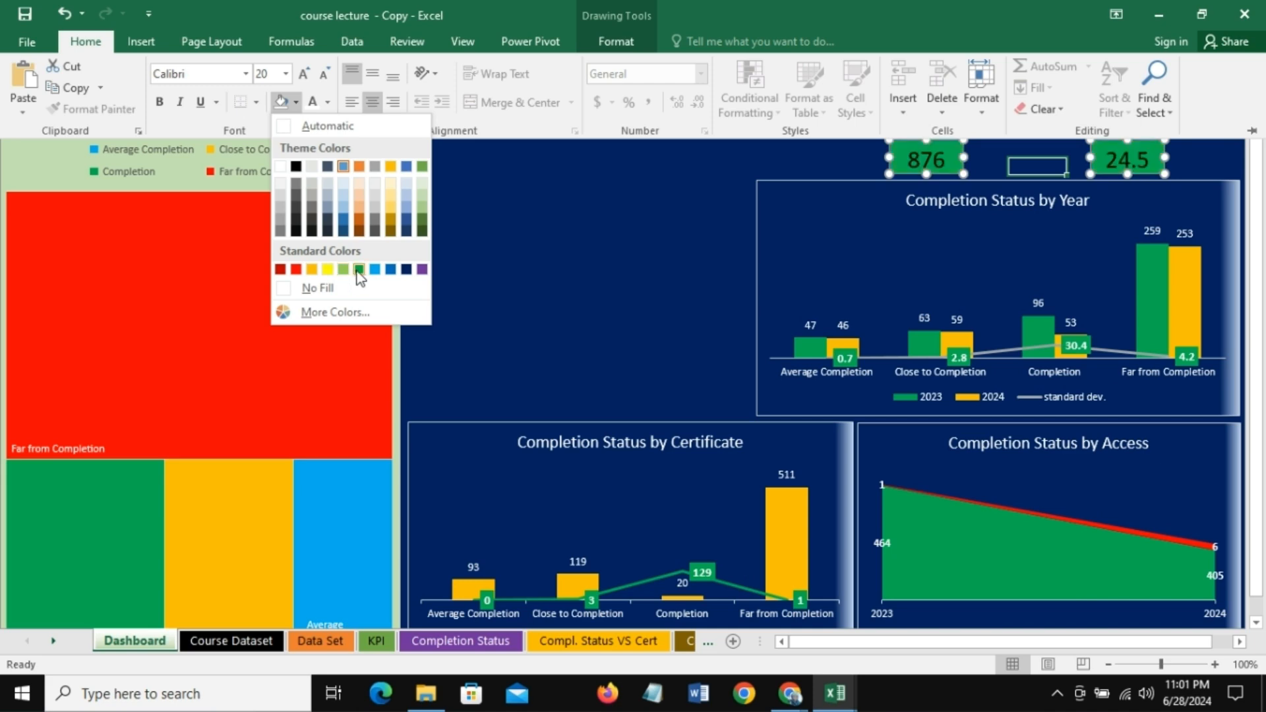
left_click(359, 269)
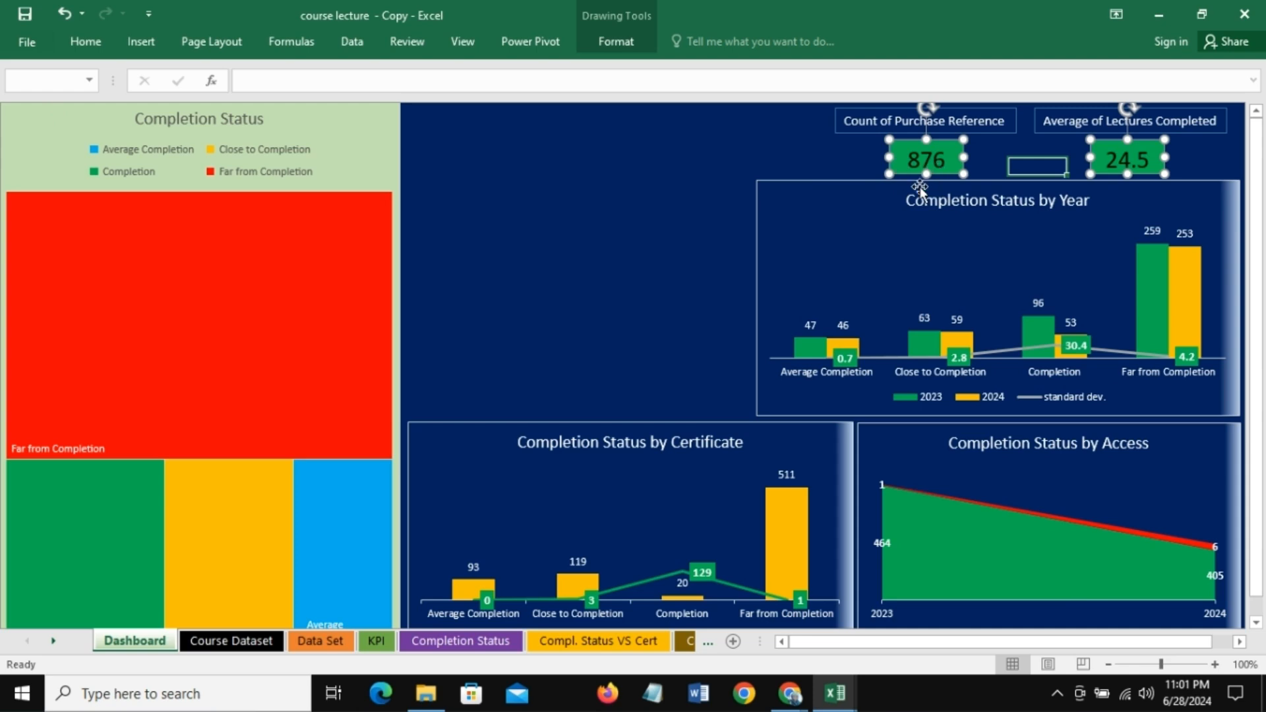
left_click(99, 47)
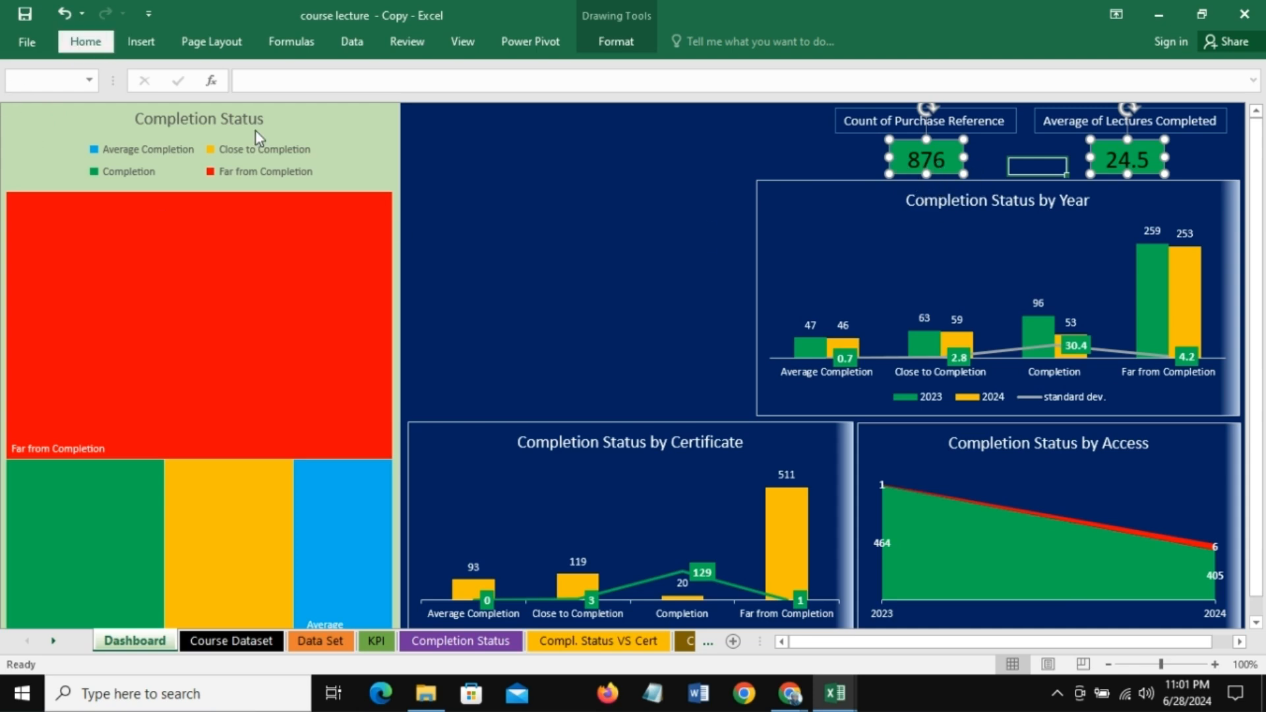
left_click(314, 105)
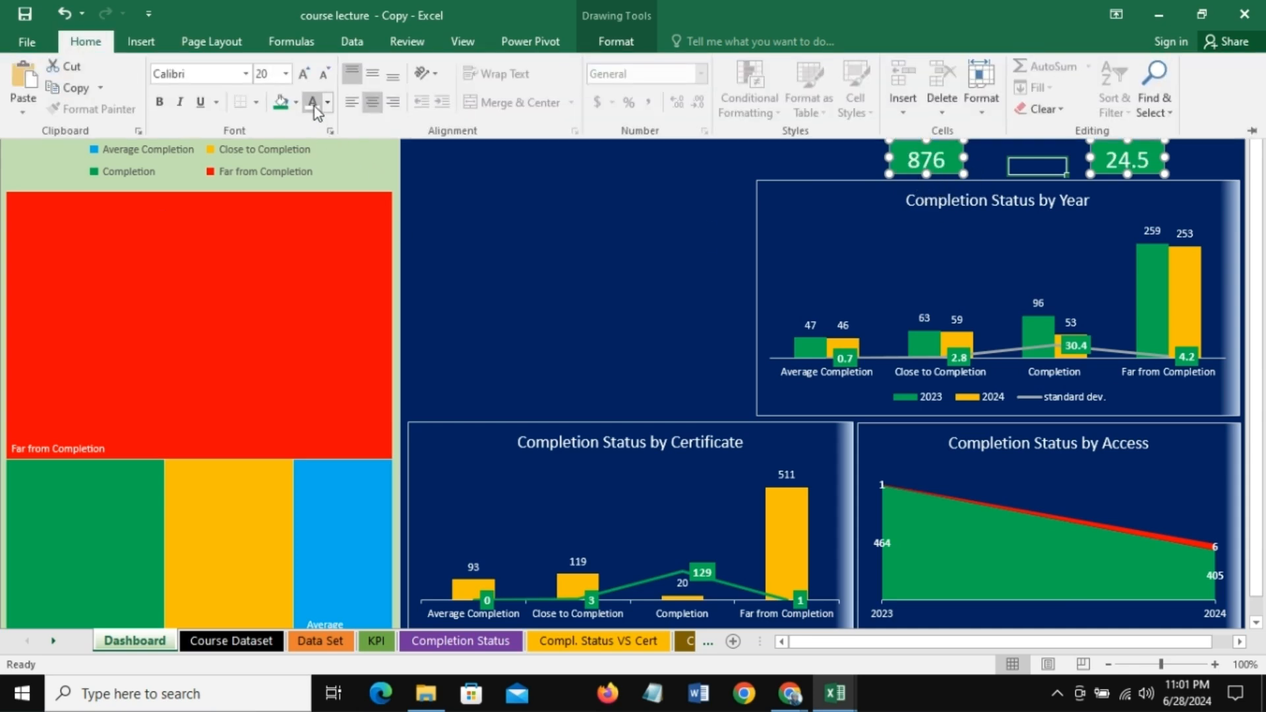
left_click(625, 270)
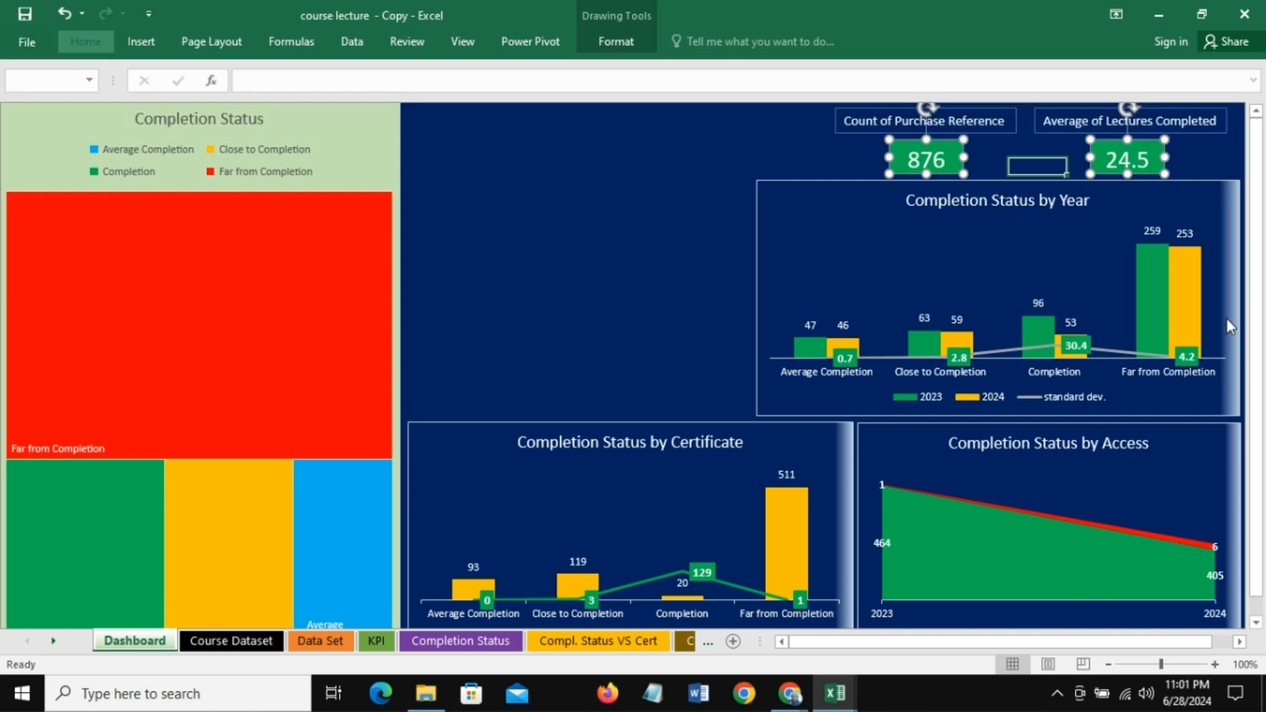
Step: Give the Completion Status by Year chart area a standard green outline
left_click(681, 184)
left_click(622, 240)
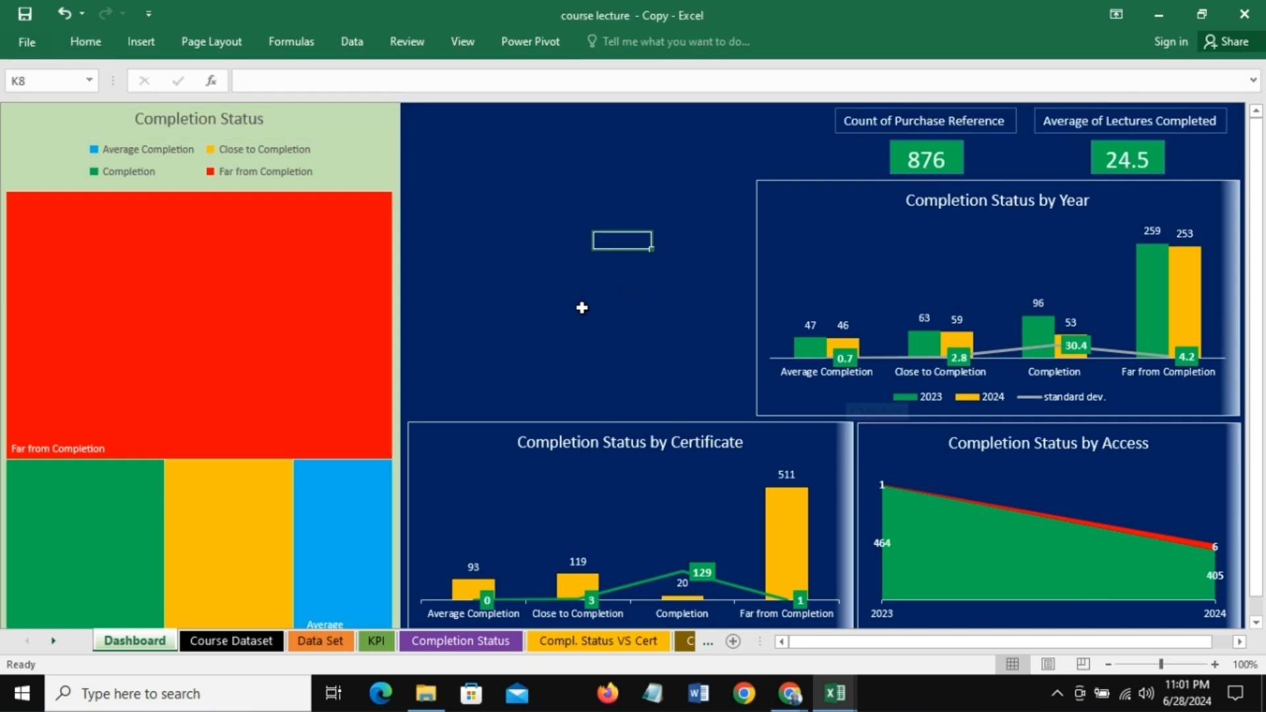
left_click(788, 198)
right_click(790, 198)
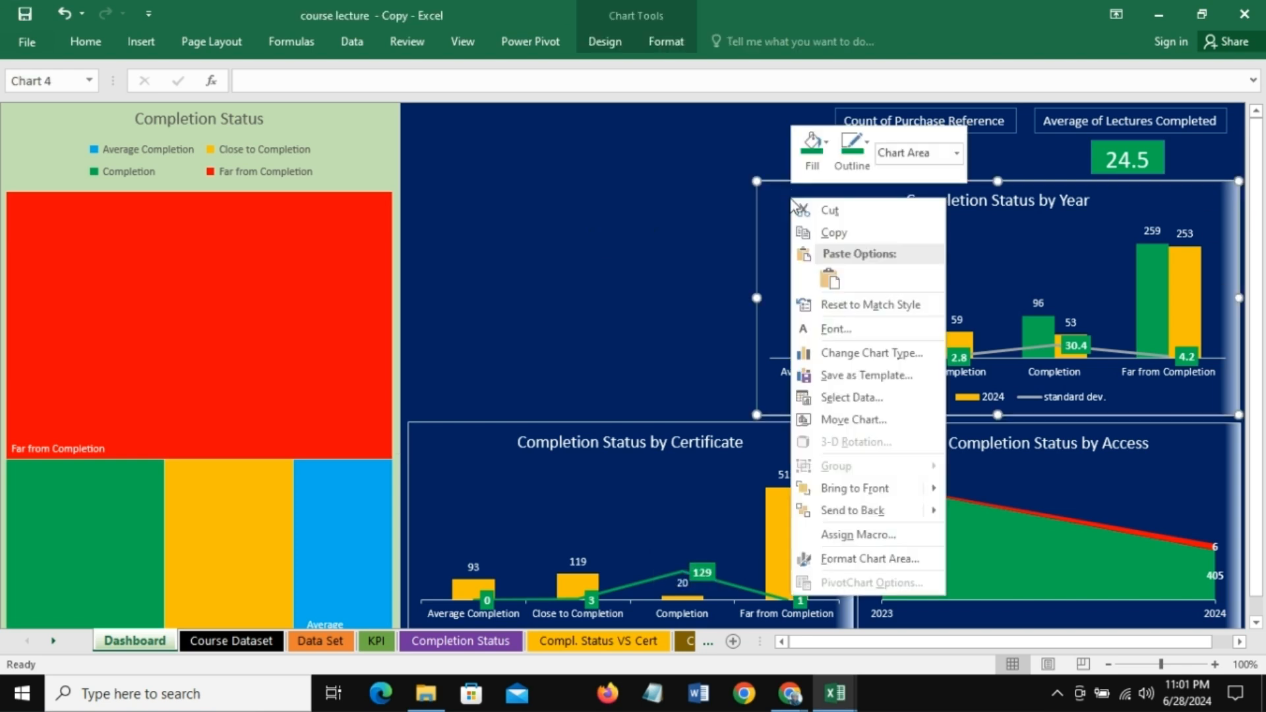
left_click(860, 153)
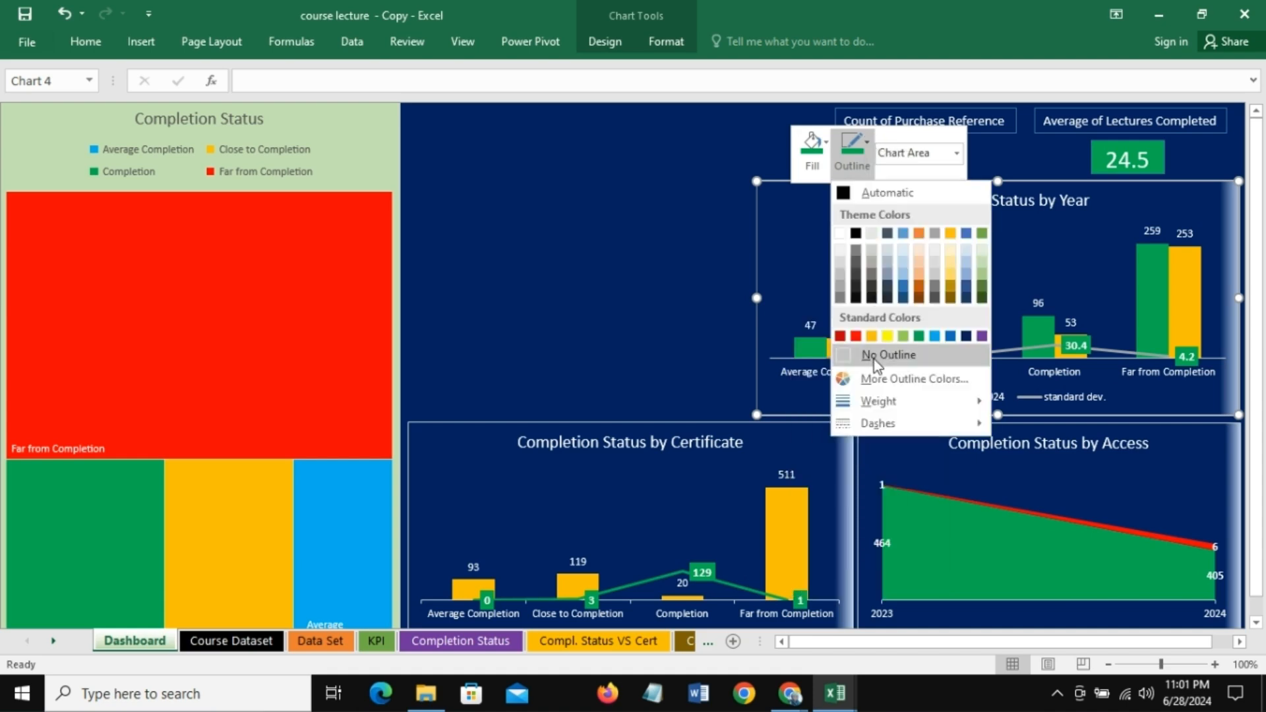
left_click(921, 338)
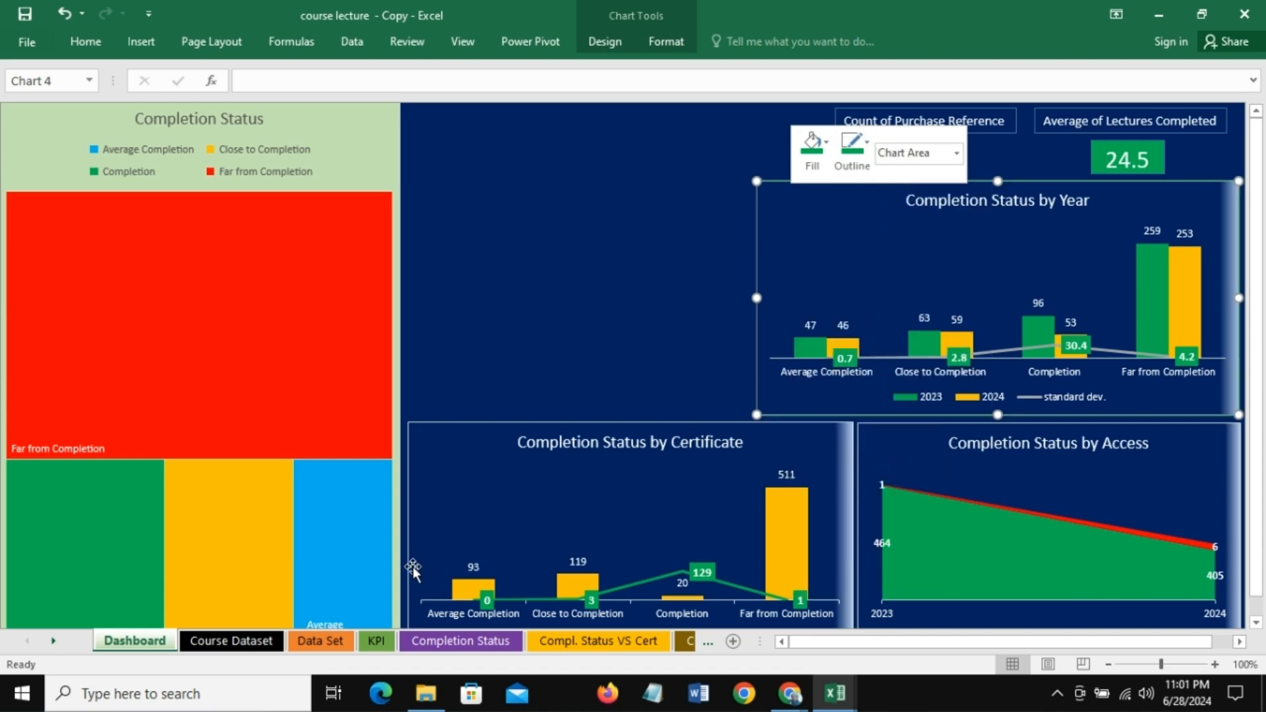
Step: Set the chart area outline of Completion Status by Certificate to standard green
left_click(443, 436)
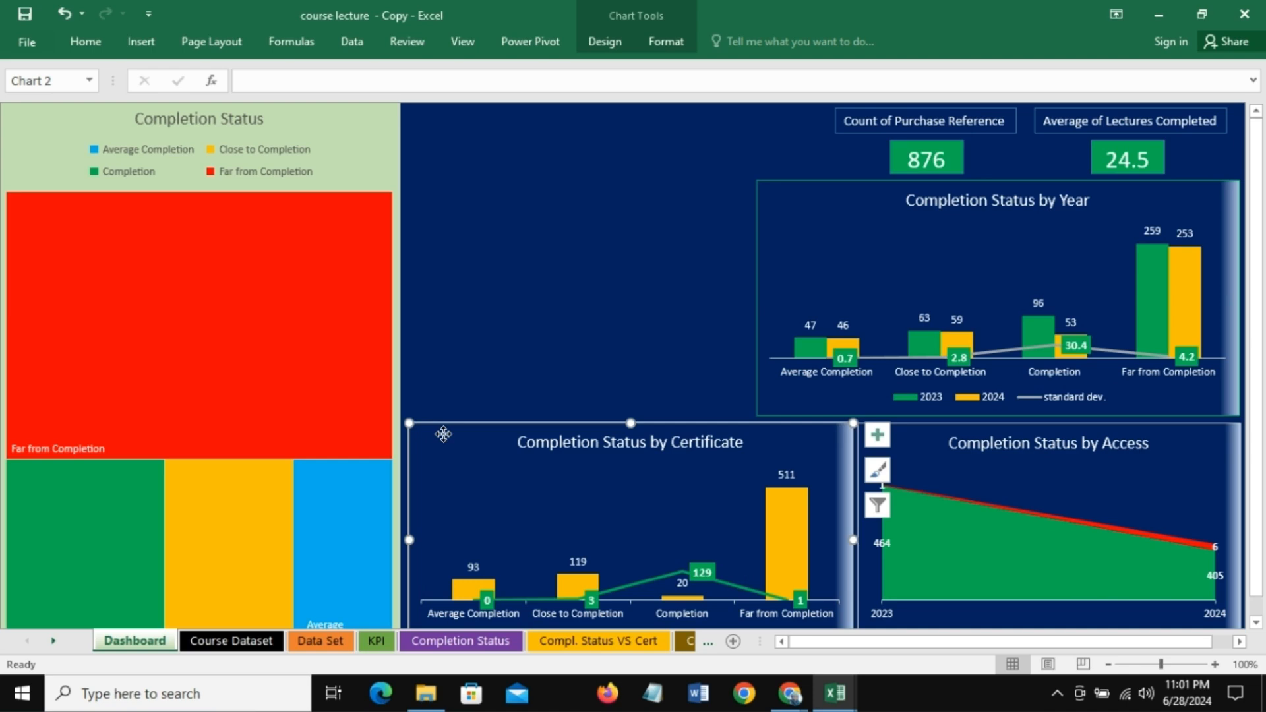
right_click(443, 434)
left_click(524, 464)
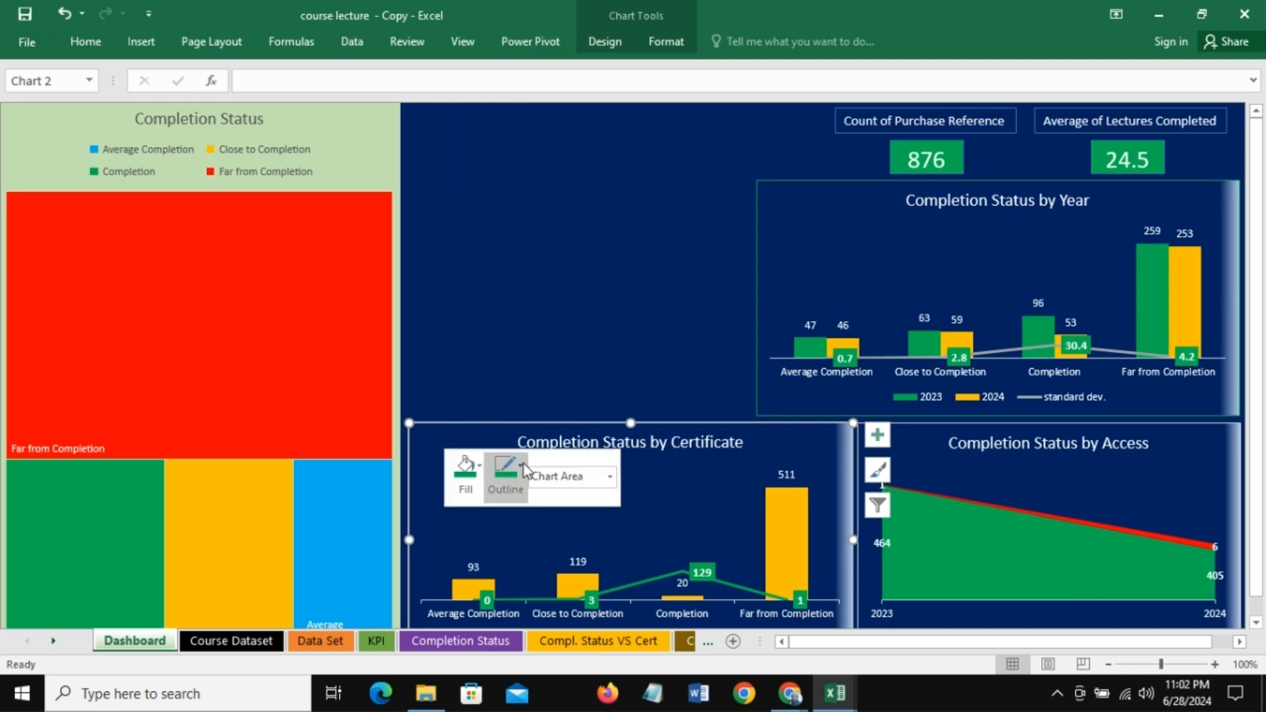
left_click(524, 464)
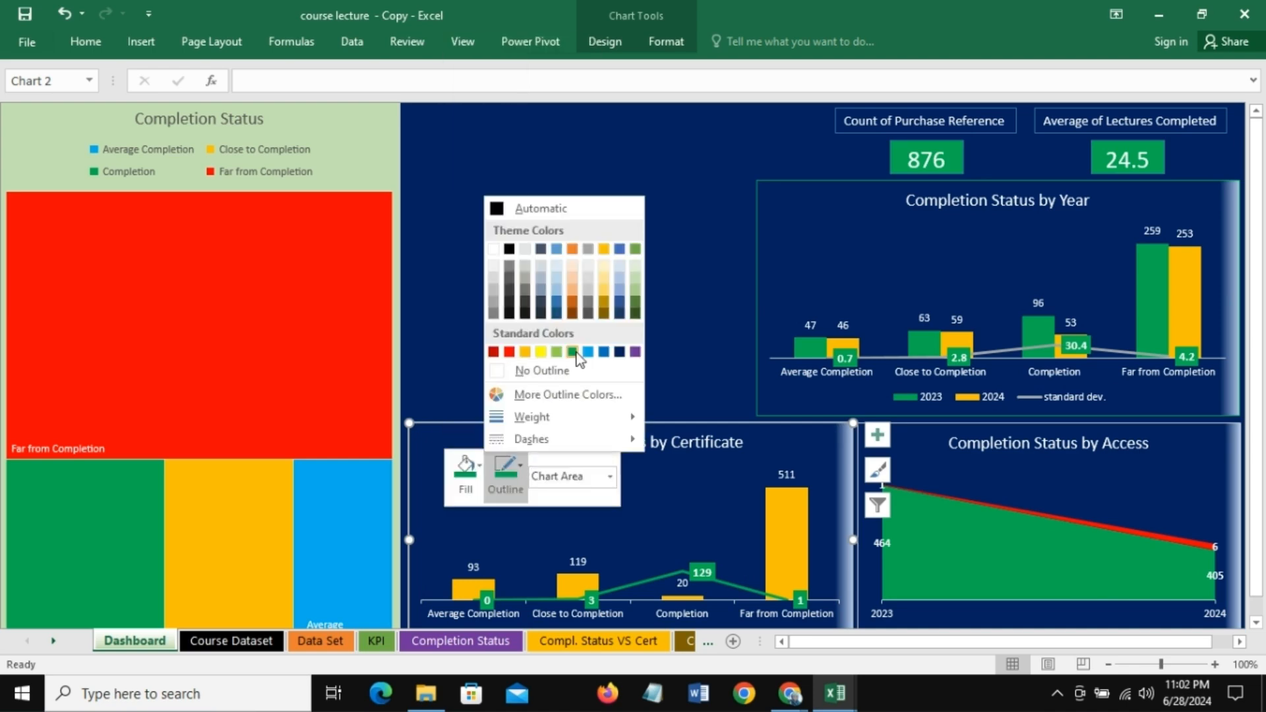
left_click(709, 492)
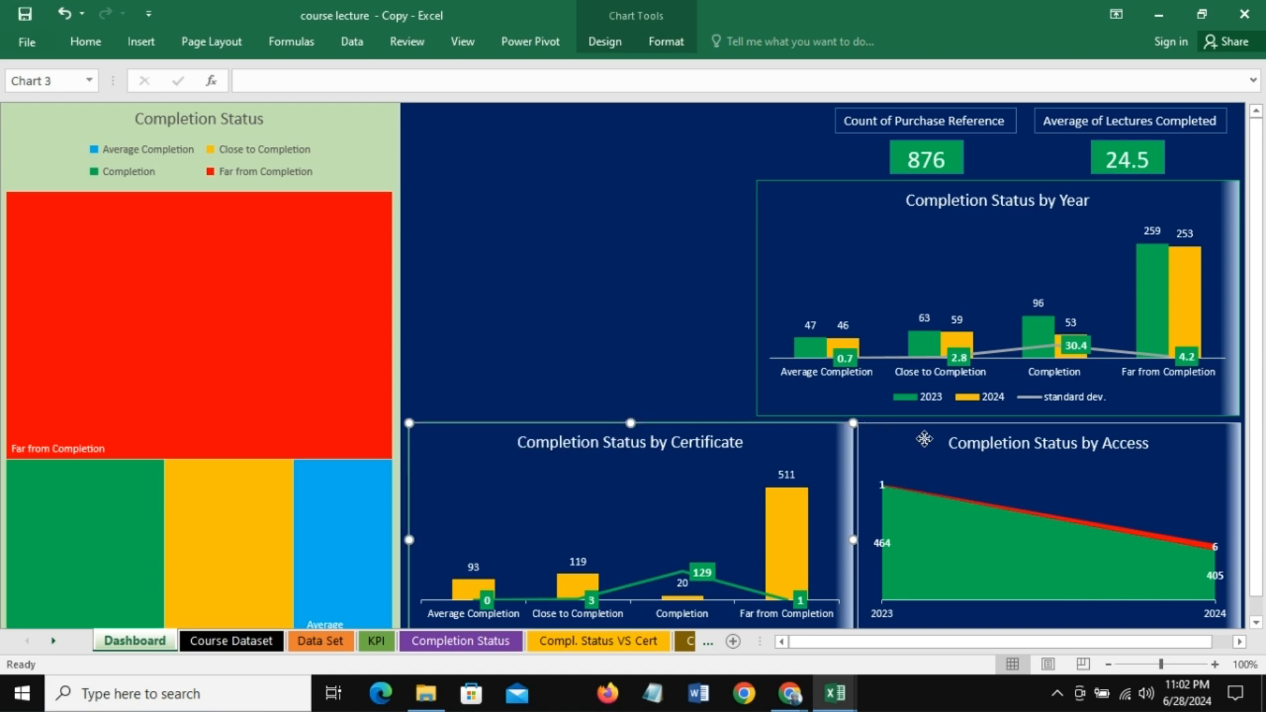
Step: Set the chart area outline of Completion Status by Access to standard green
left_click(924, 438)
right_click(924, 438)
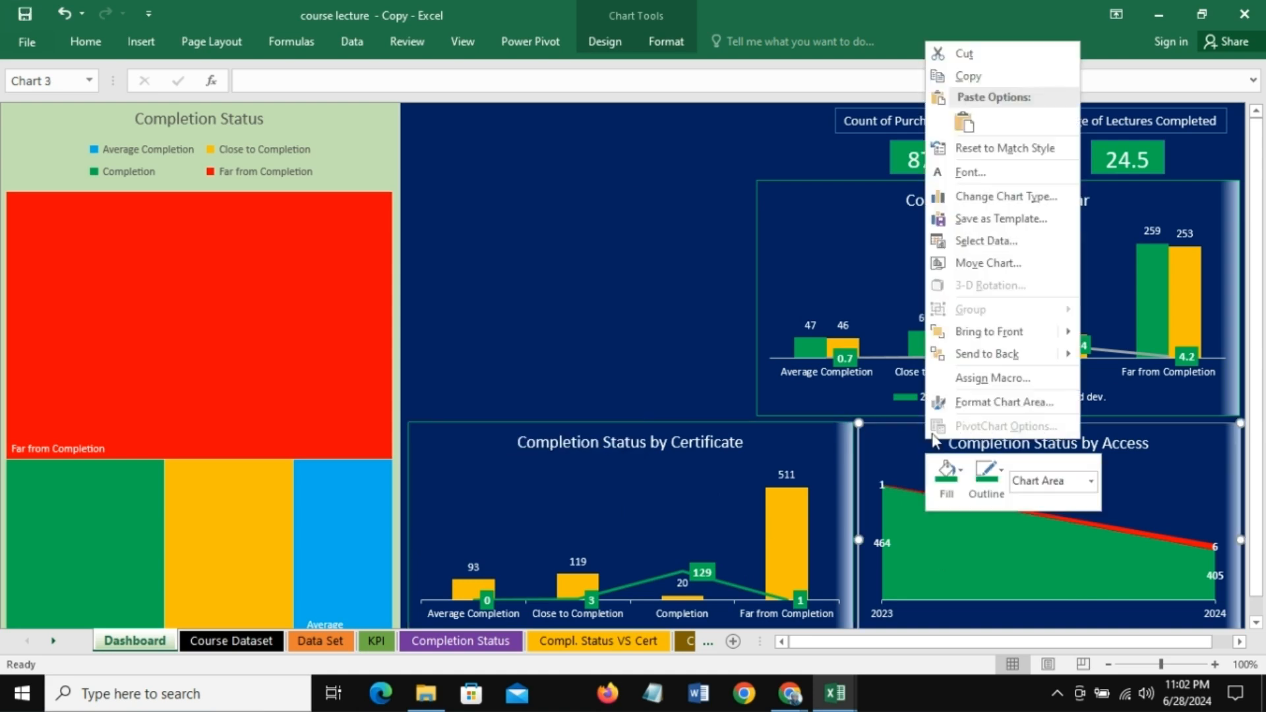
left_click(1000, 469)
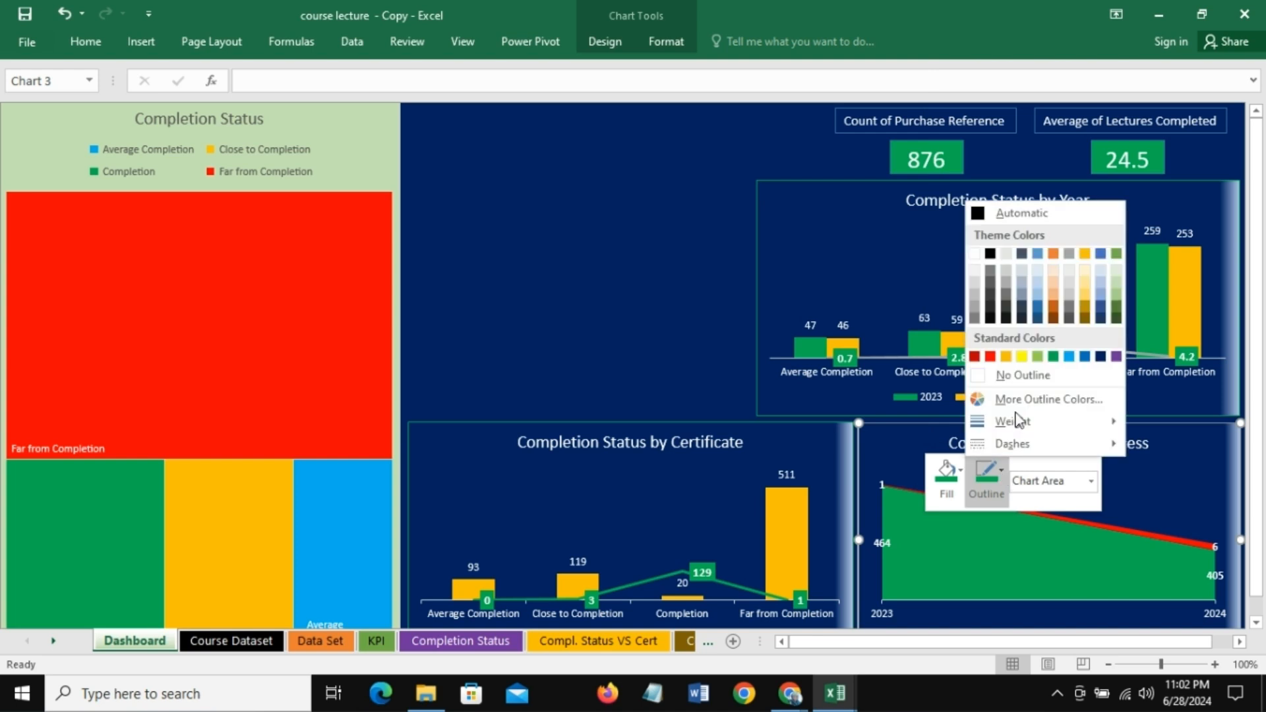
left_click(547, 278)
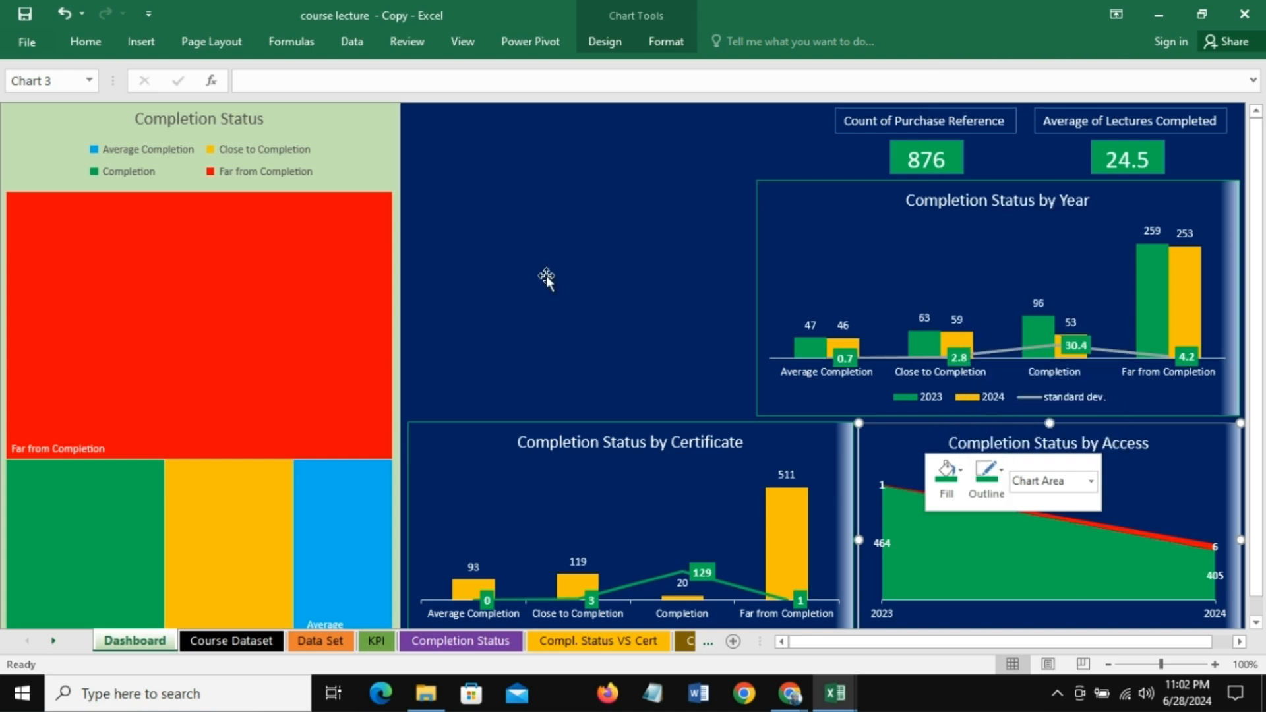
left_click(548, 278)
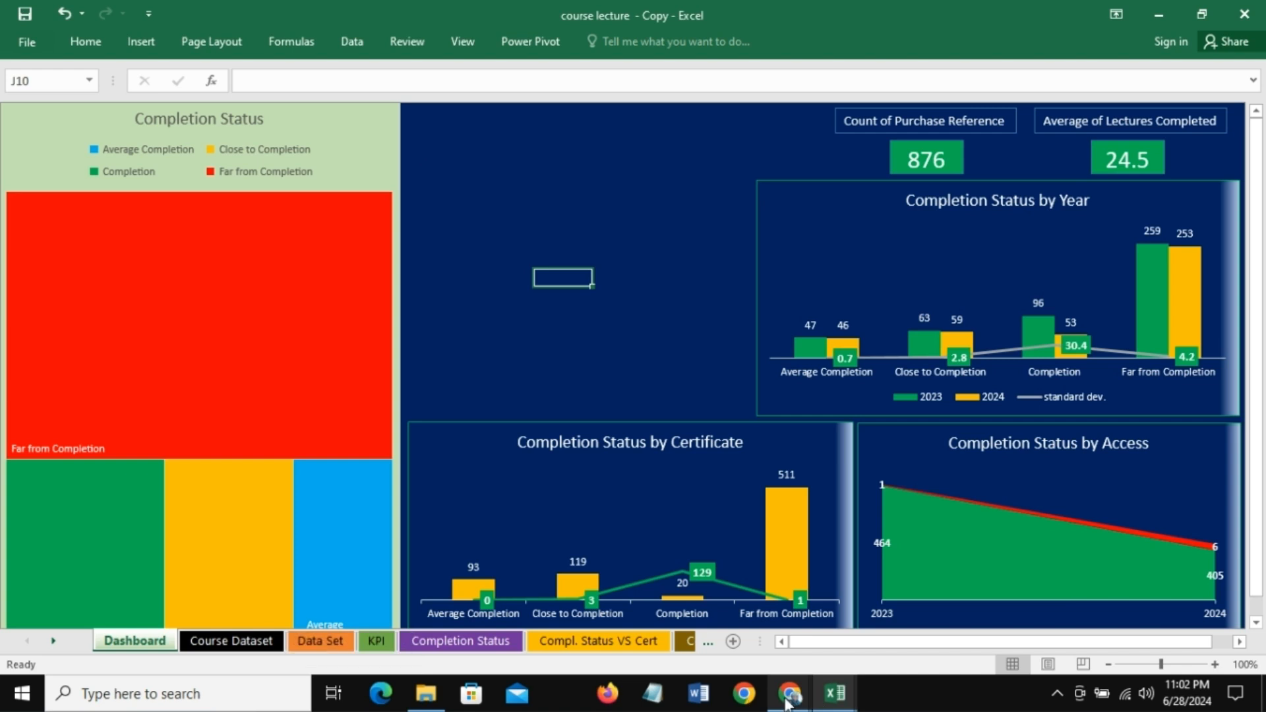
Step: Copy the CC ACADEMY logo group from the tt workbook's dashboard and paste it into the course lecture - Copy dashboard
mouse_move(833, 699)
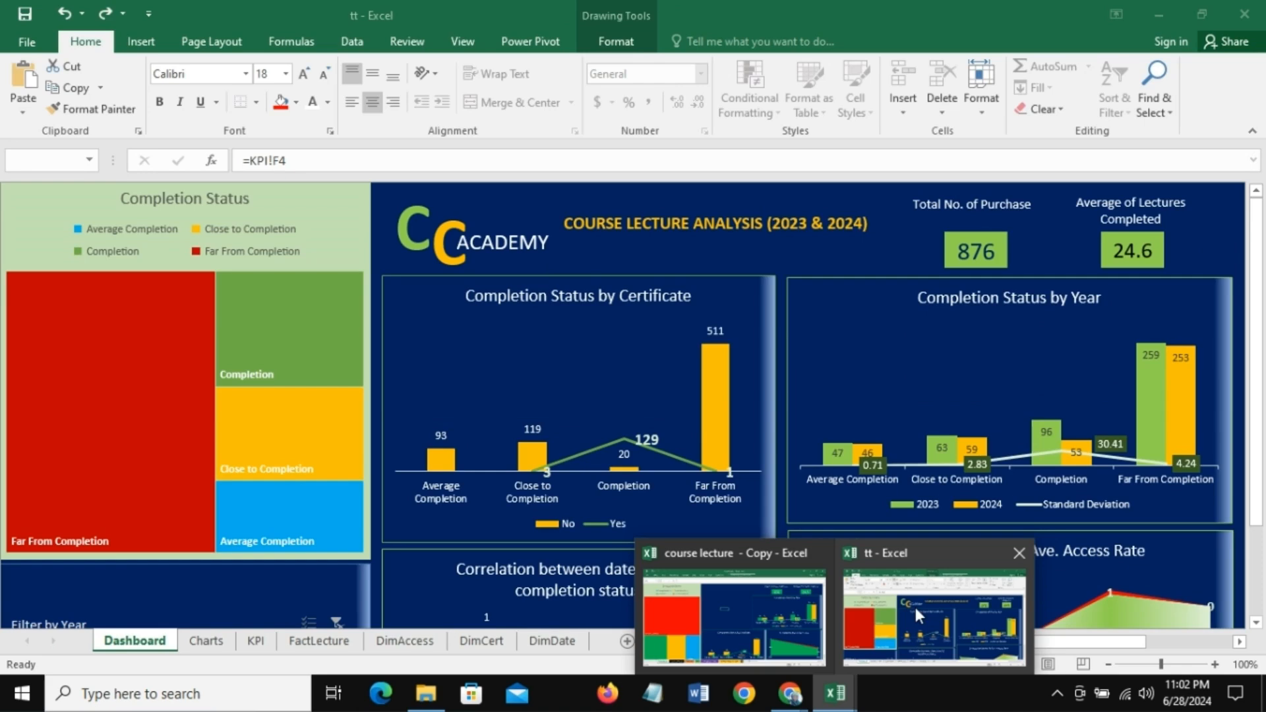
left_click(917, 614)
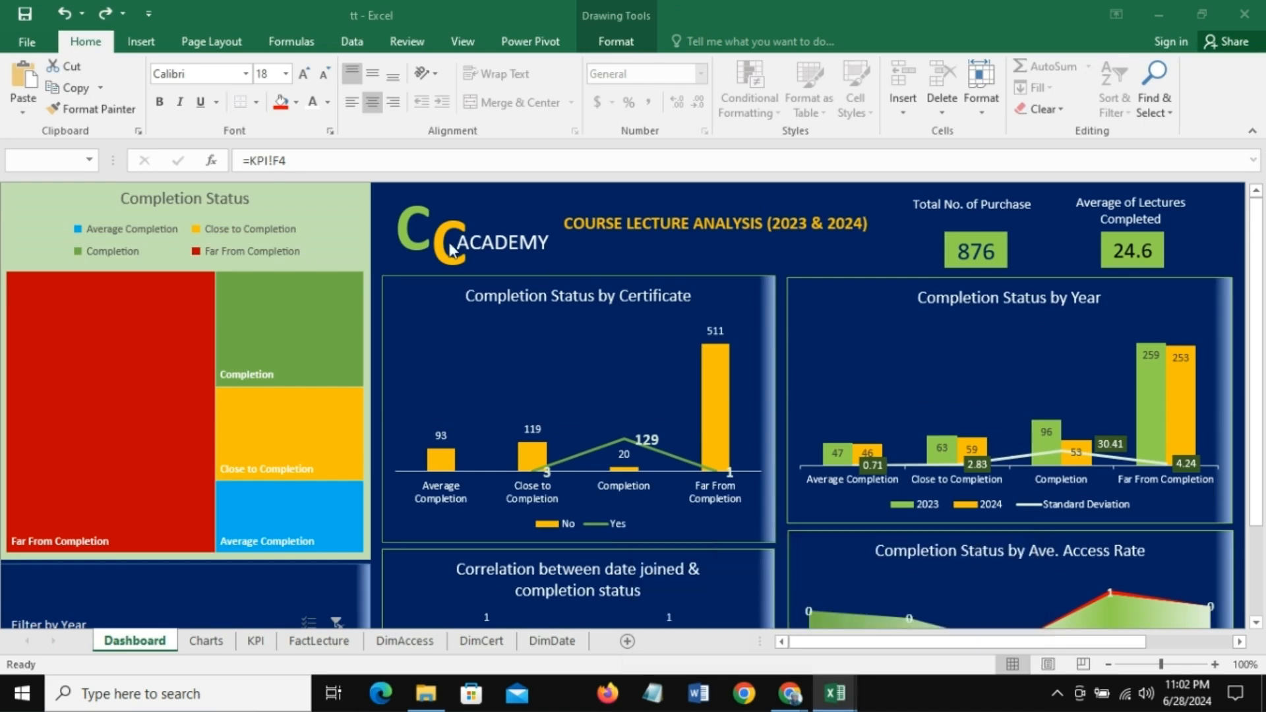
left_click(451, 243)
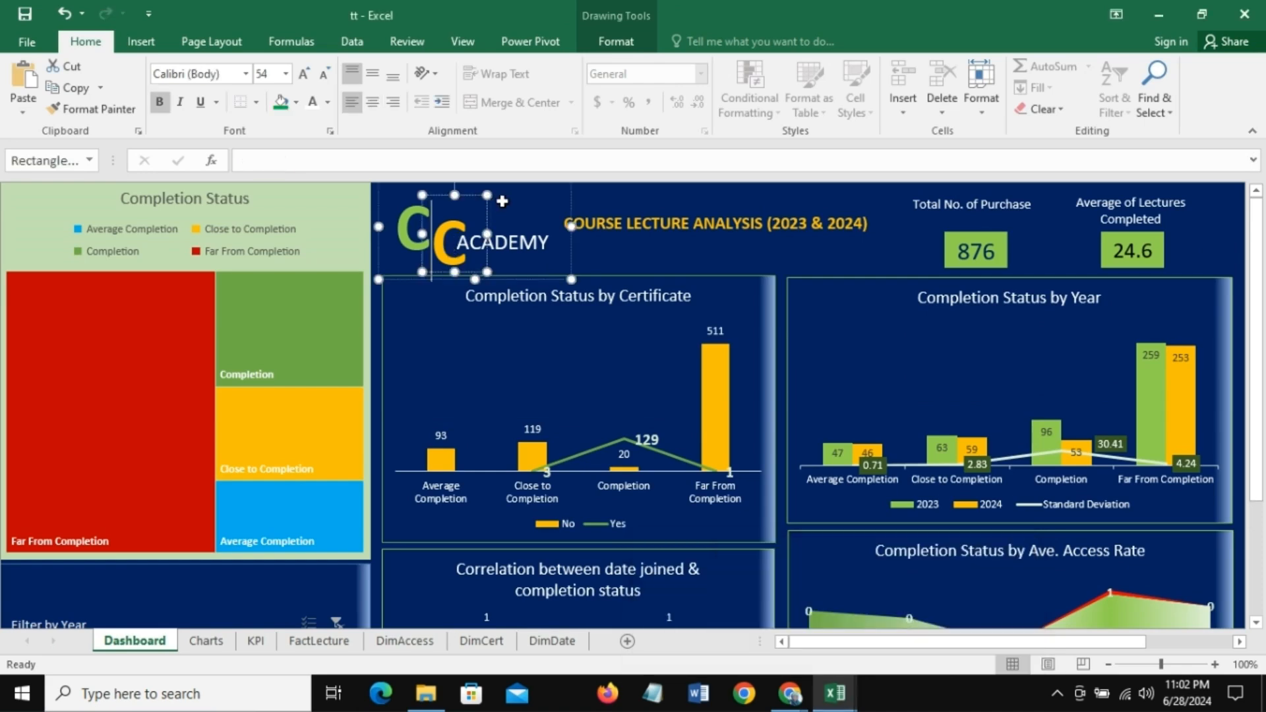
left_click(568, 200)
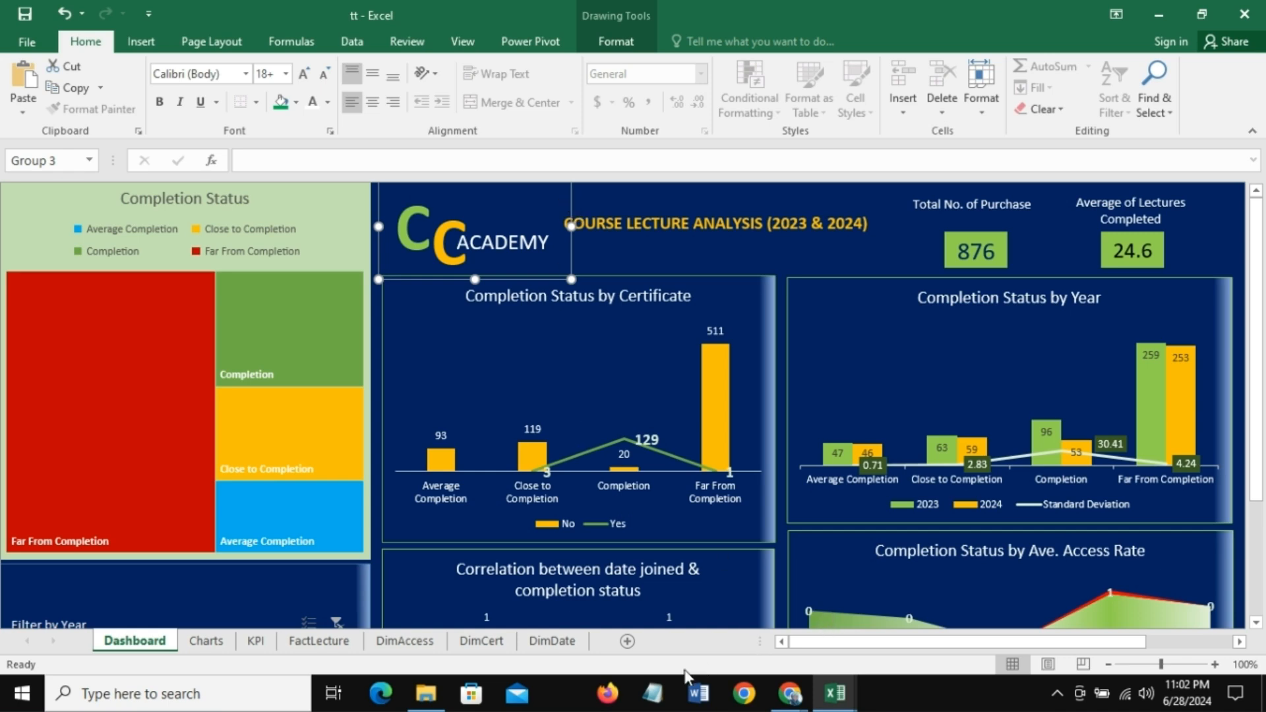
mouse_move(836, 699)
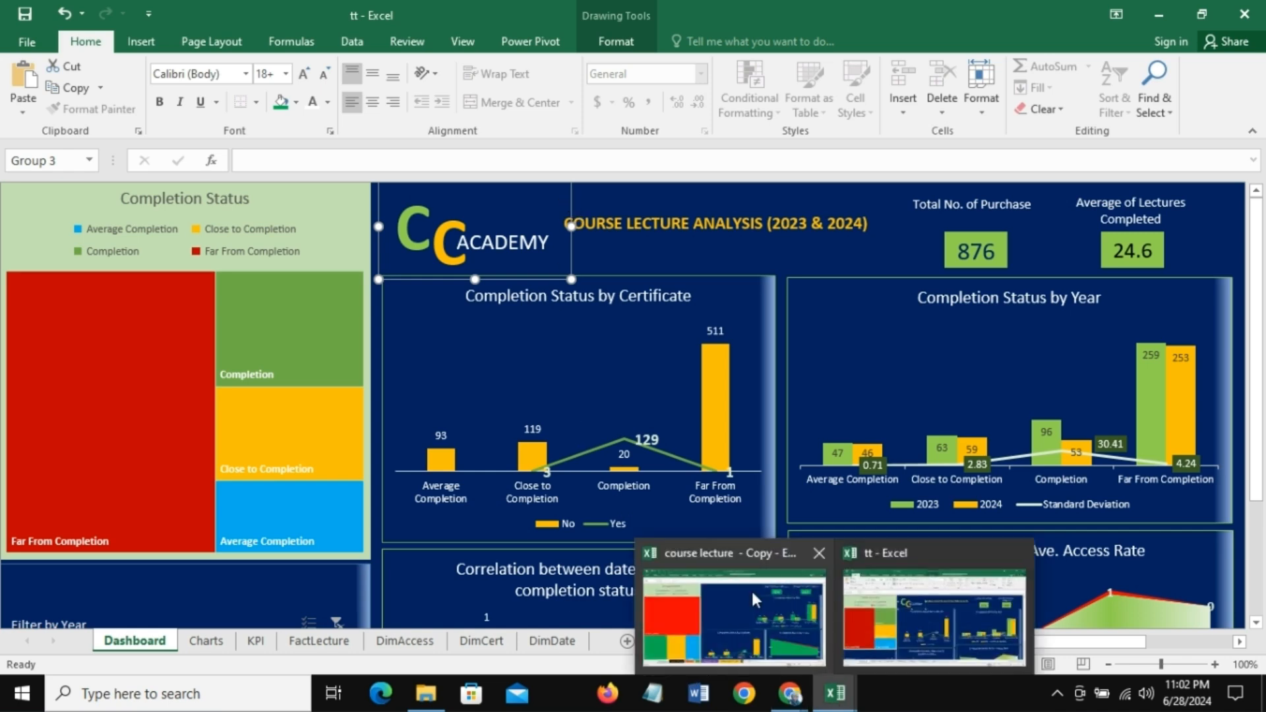
left_click(743, 582)
left_click(510, 125)
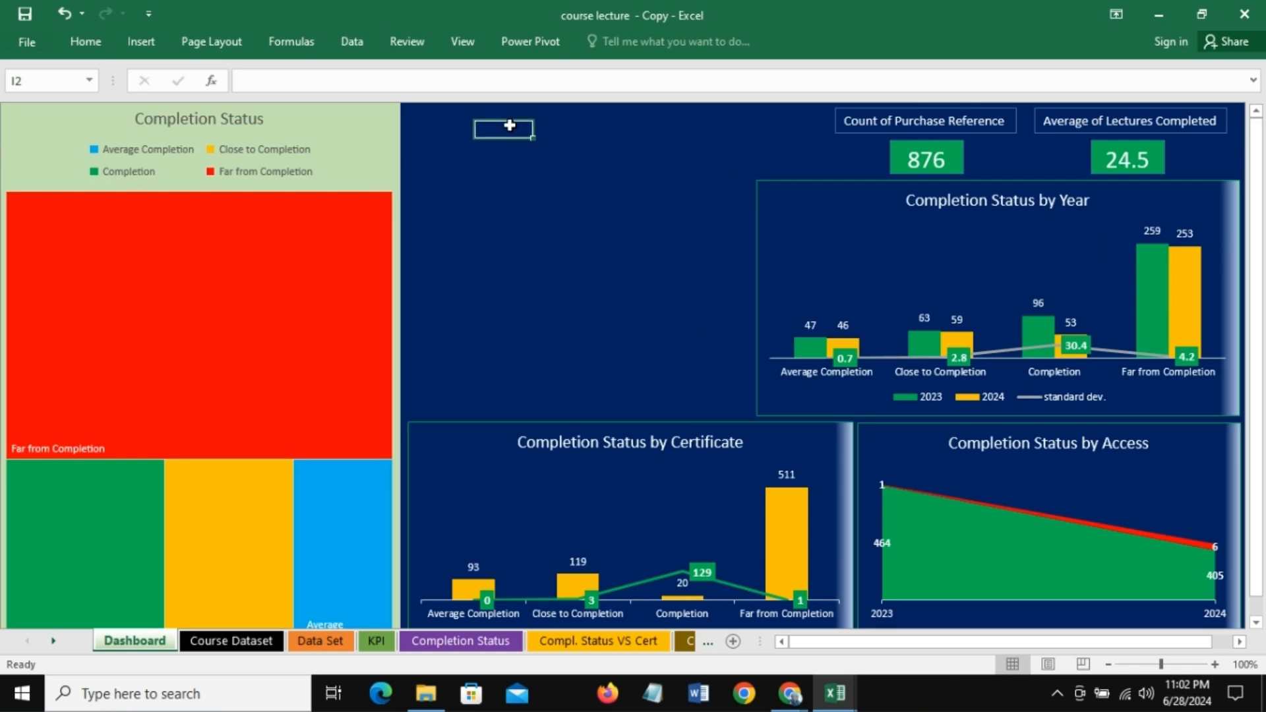
key("ctrl+v")
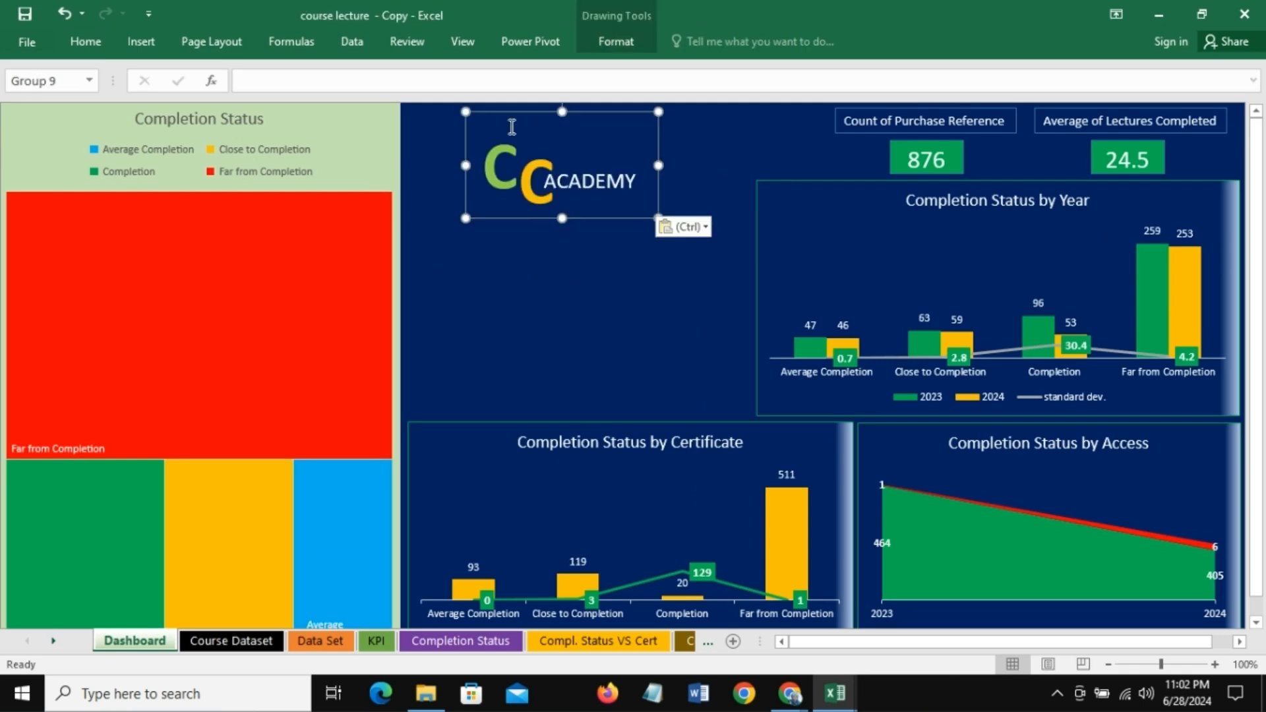
Step: Move the pasted logo into the upper corner of the blue area, right beside the Completion Status treemap
left_click_drag(616, 217, 550, 216)
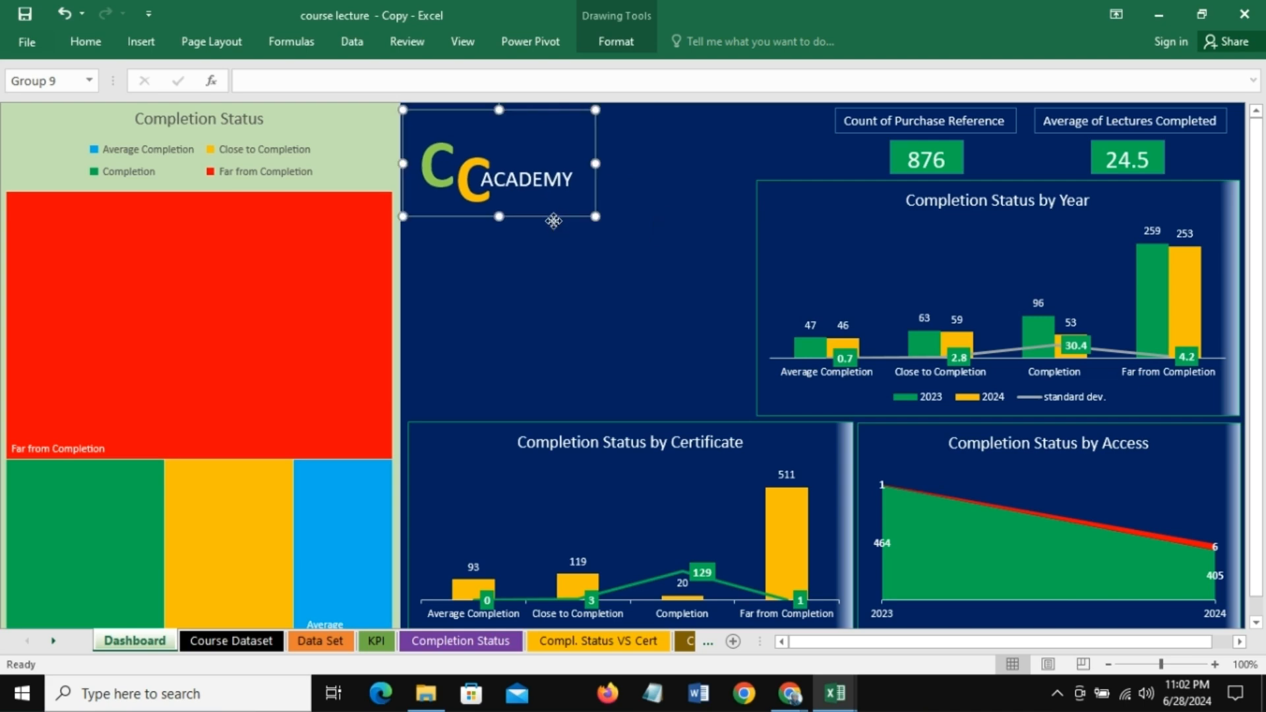
left_click_drag(553, 217, 553, 215)
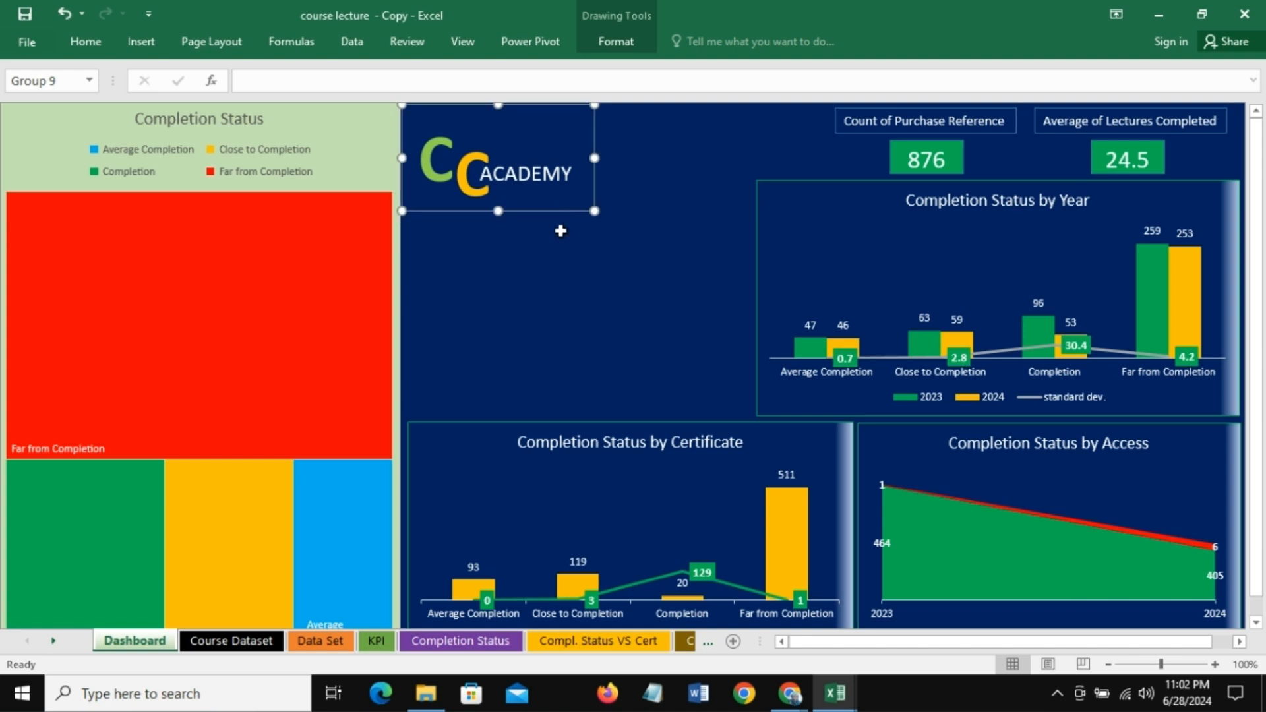
left_click(679, 137)
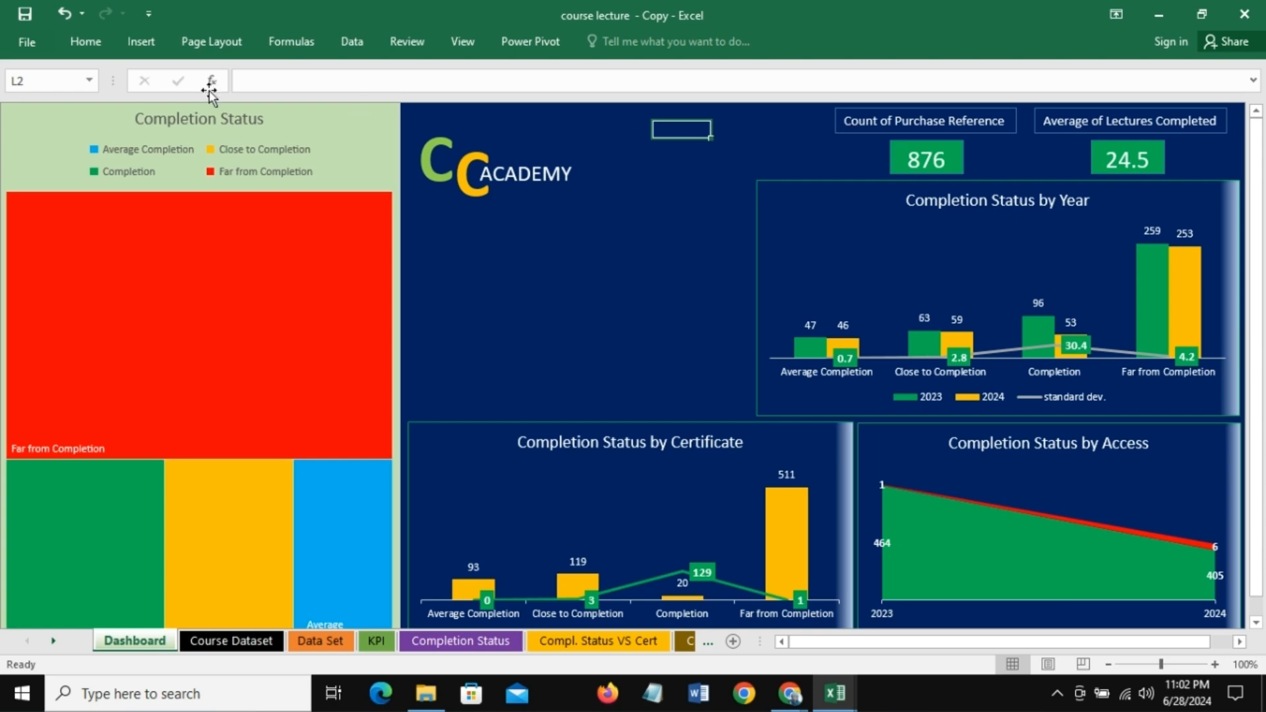
Step: Draw a wide rectangle below the logo and enter the text Course Lecture Analysis (2023 & 2024) in it
left_click(145, 42)
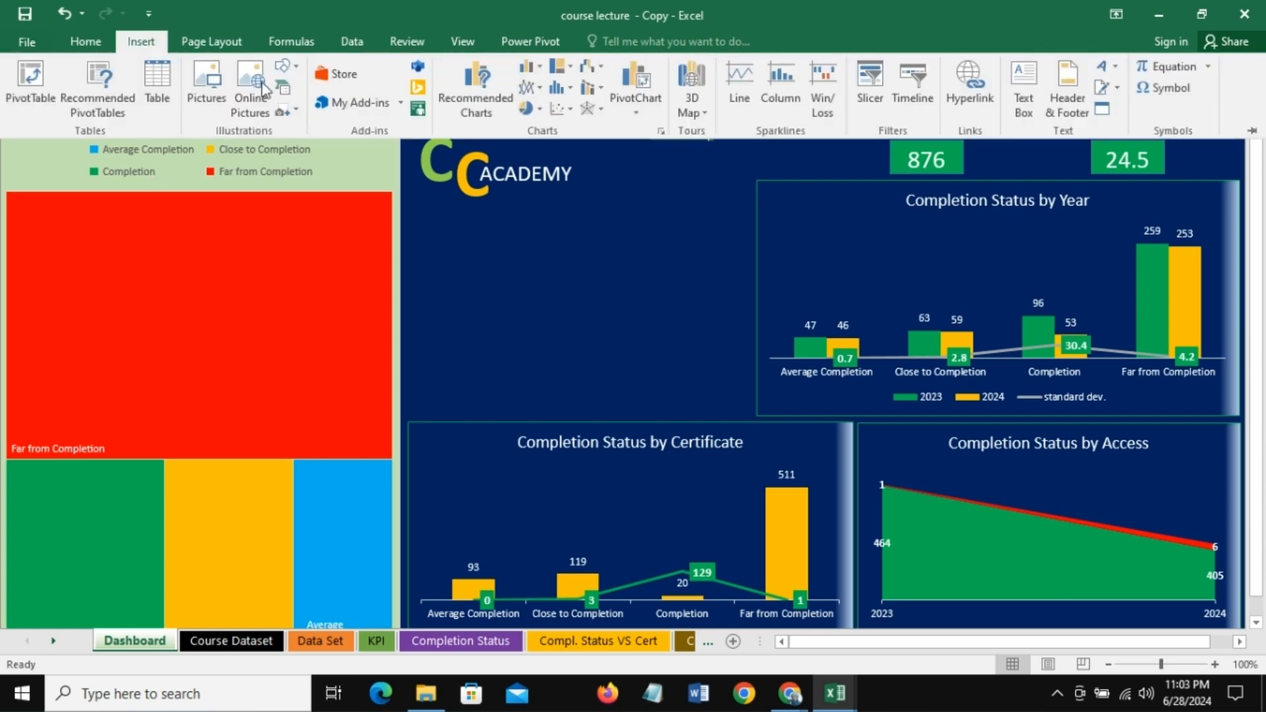
left_click(285, 66)
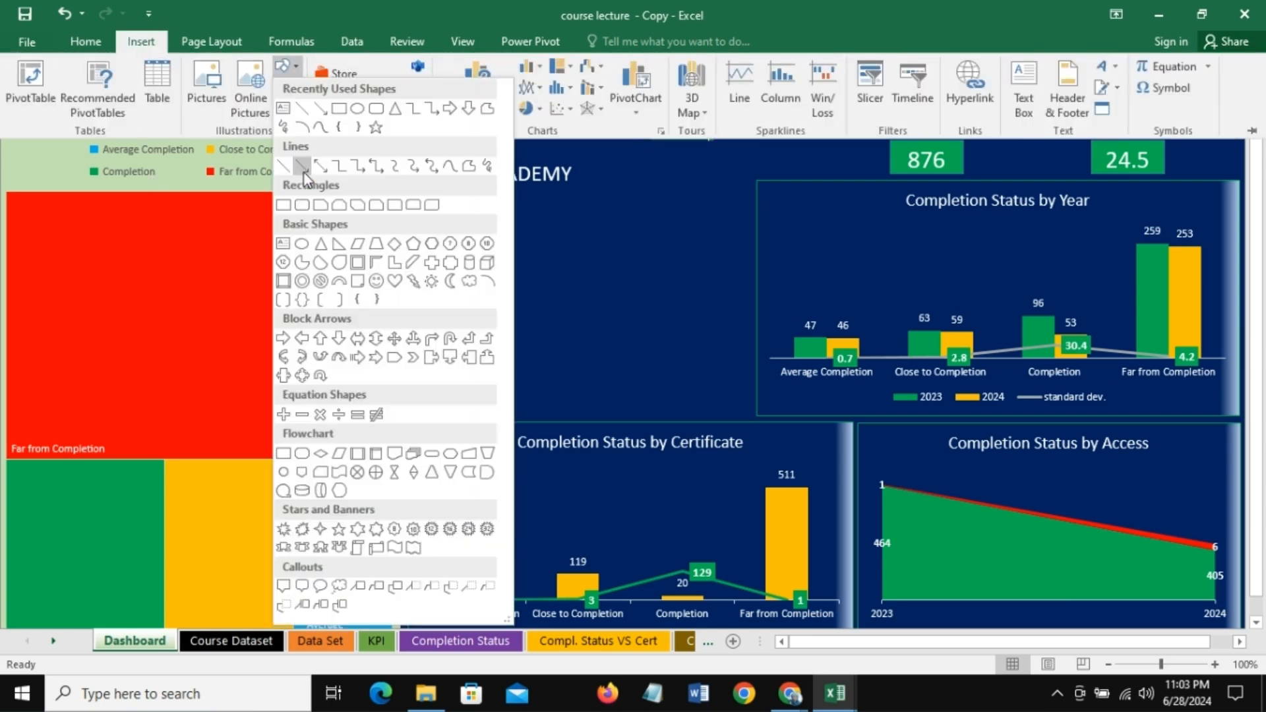
left_click(338, 107)
mouse_move(423, 222)
left_mouse_down()
mouse_move(622, 248)
mouse_move(729, 282)
mouse_move(743, 271)
left_mouse_up()
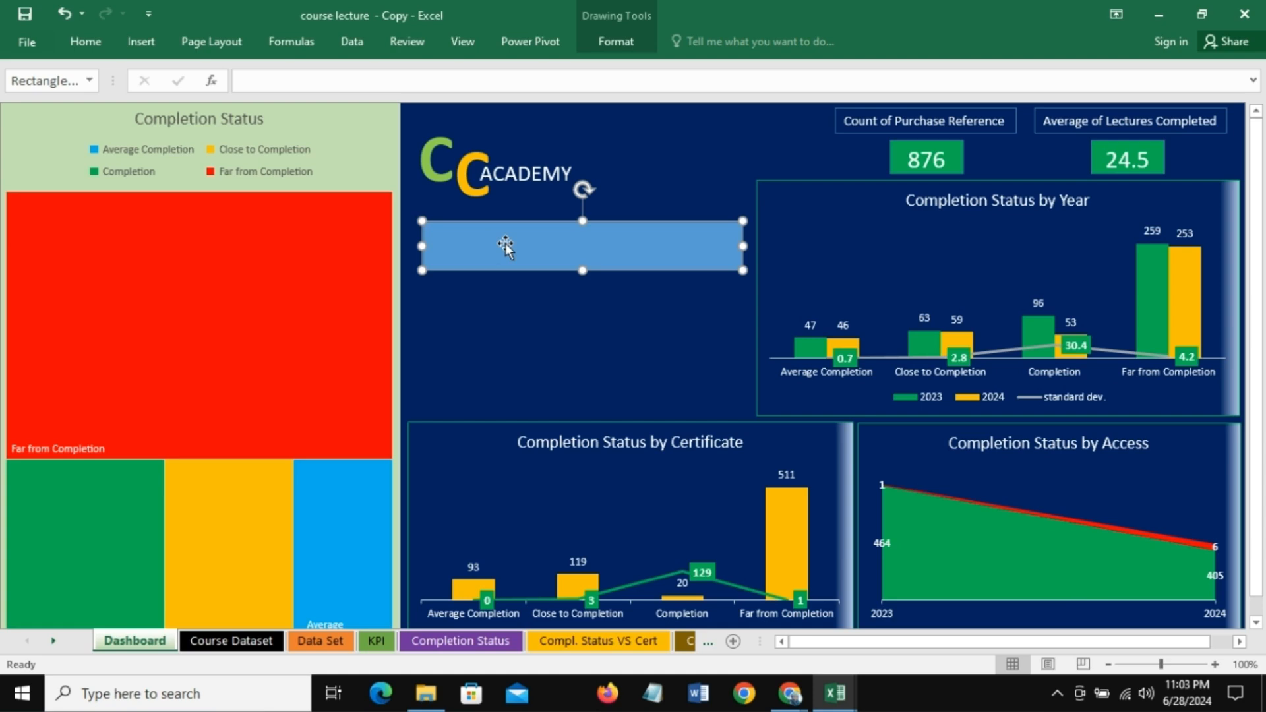
type("Co")
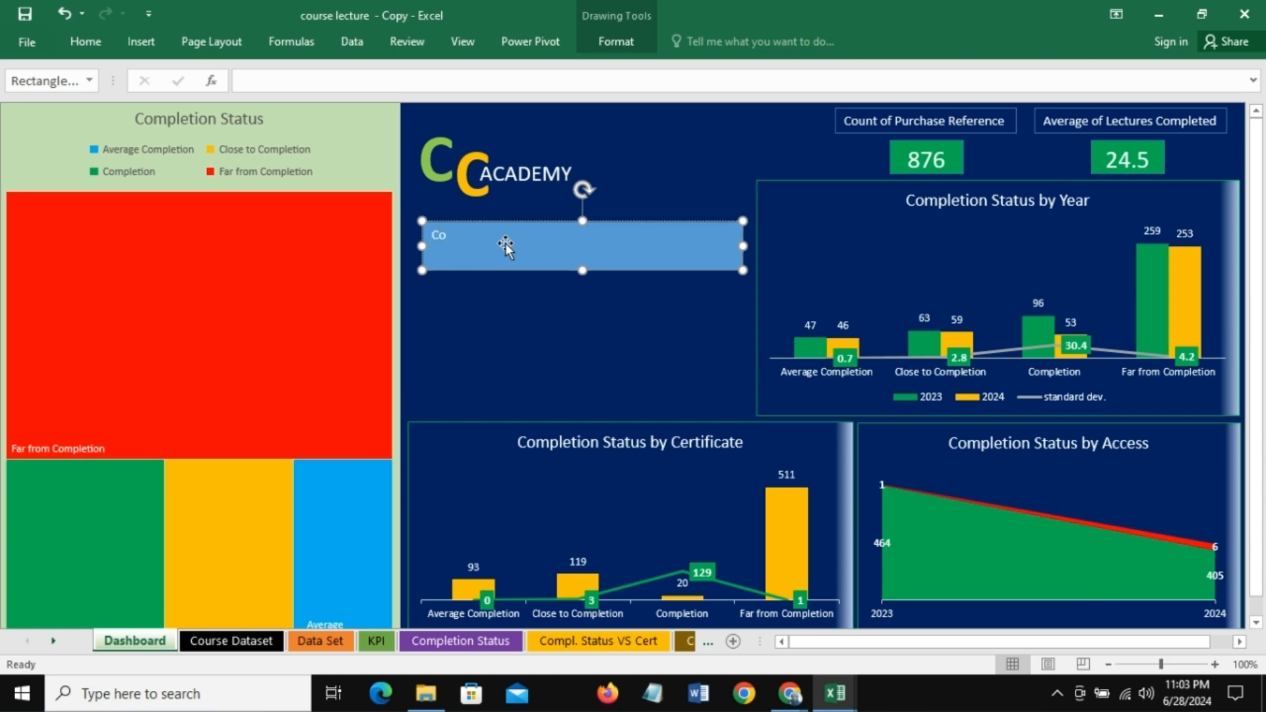
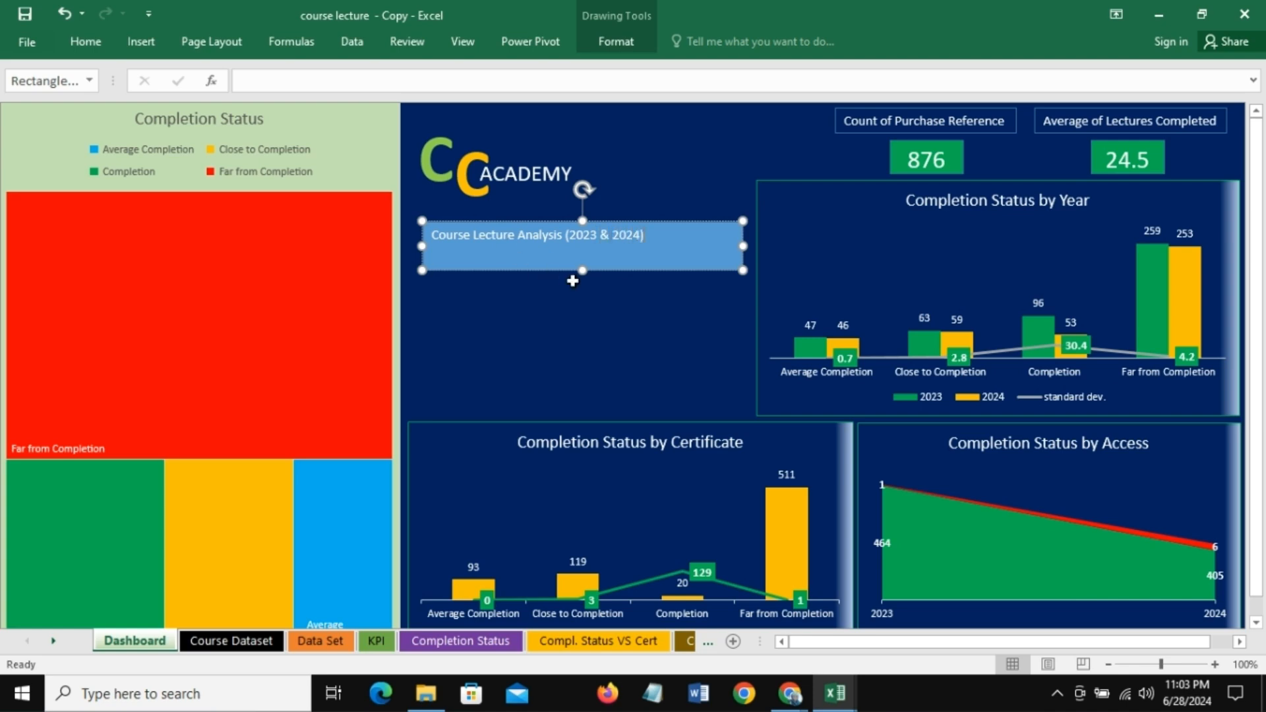
Step: Move the title rectangle to the dashboard's upper edge between the logo and the KPI headings, and adjust its height
left_click_drag(582, 270, 584, 252)
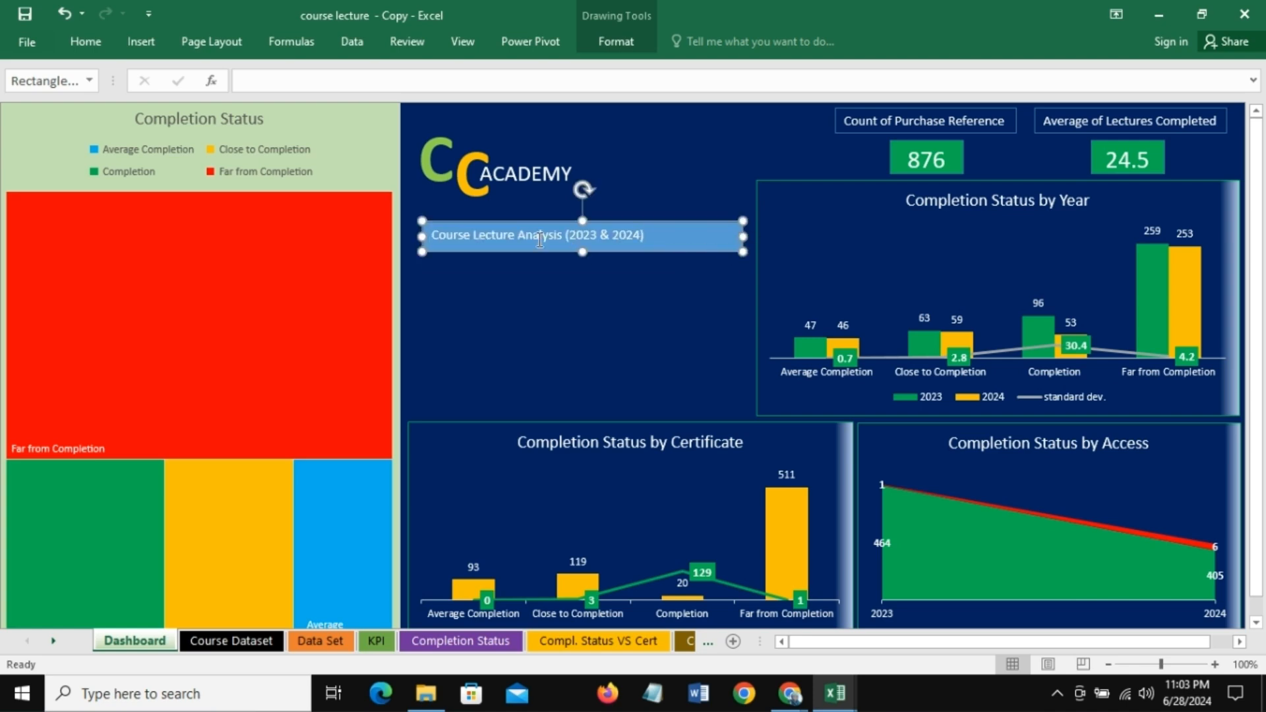
left_click_drag(519, 220, 596, 109)
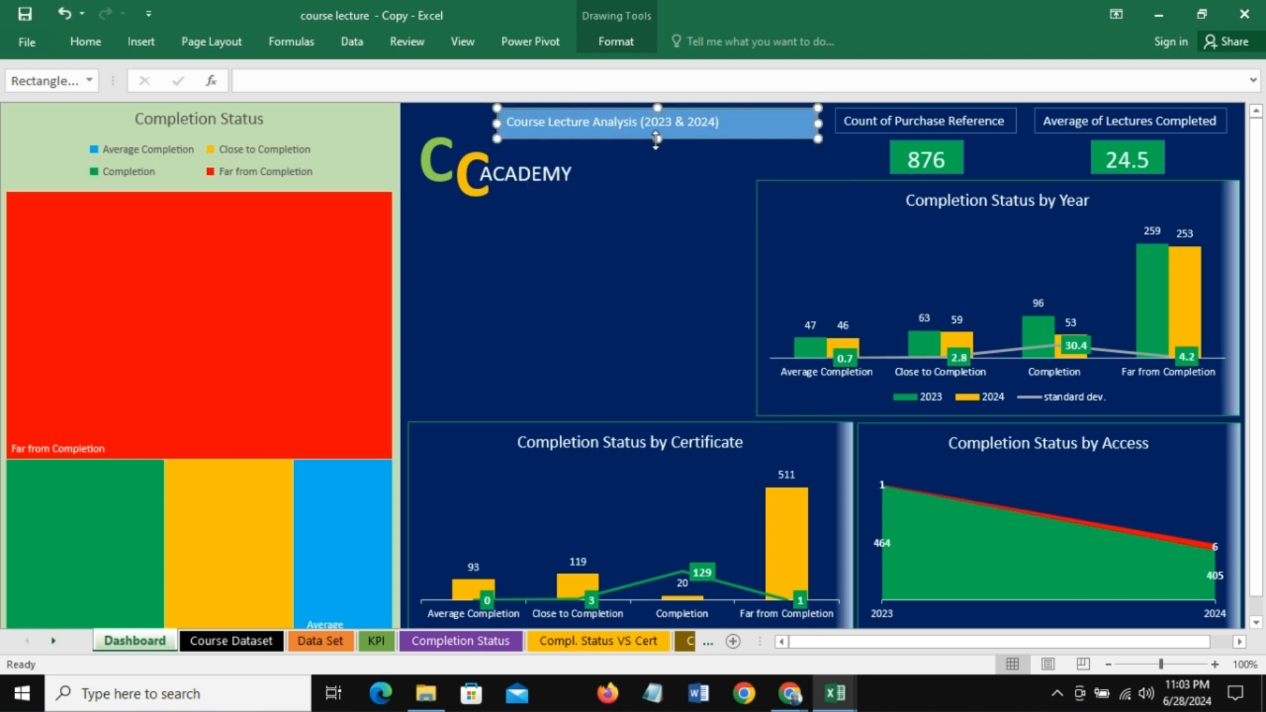
left_click_drag(656, 140, 656, 152)
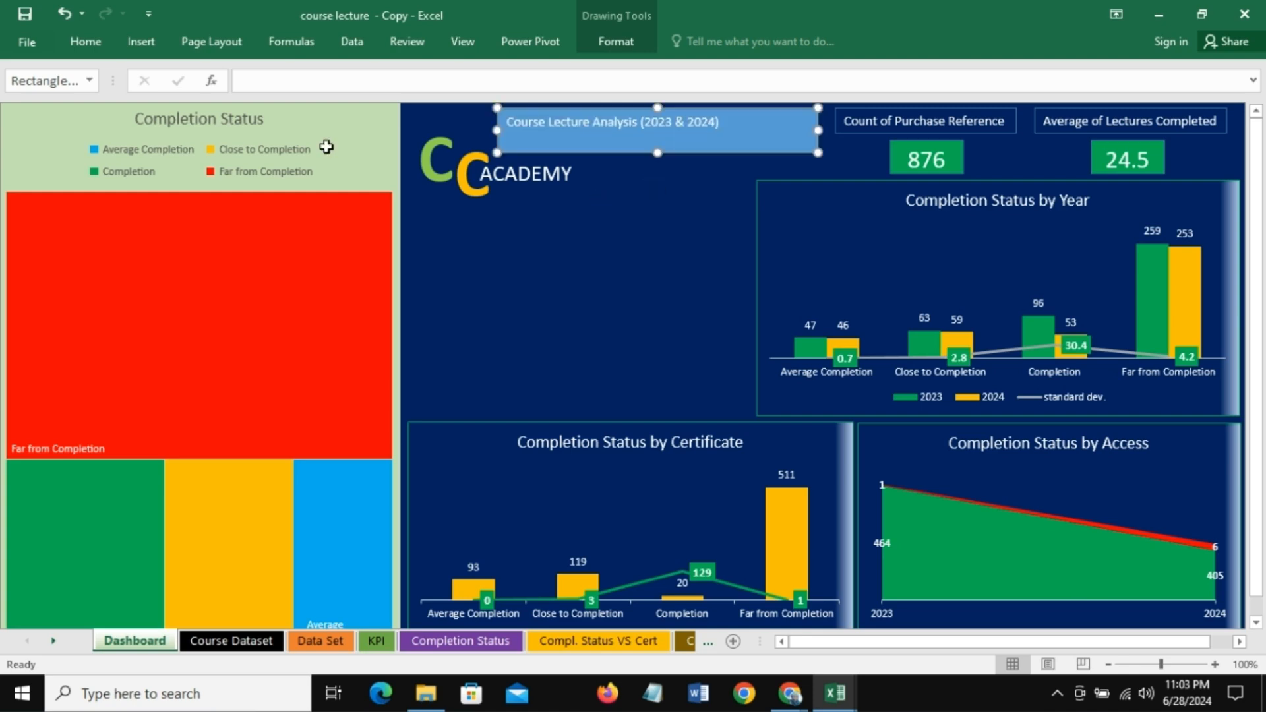
Step: Make the title text bold at font size 20 and heighten its rectangle to fit two lines
left_click(89, 46)
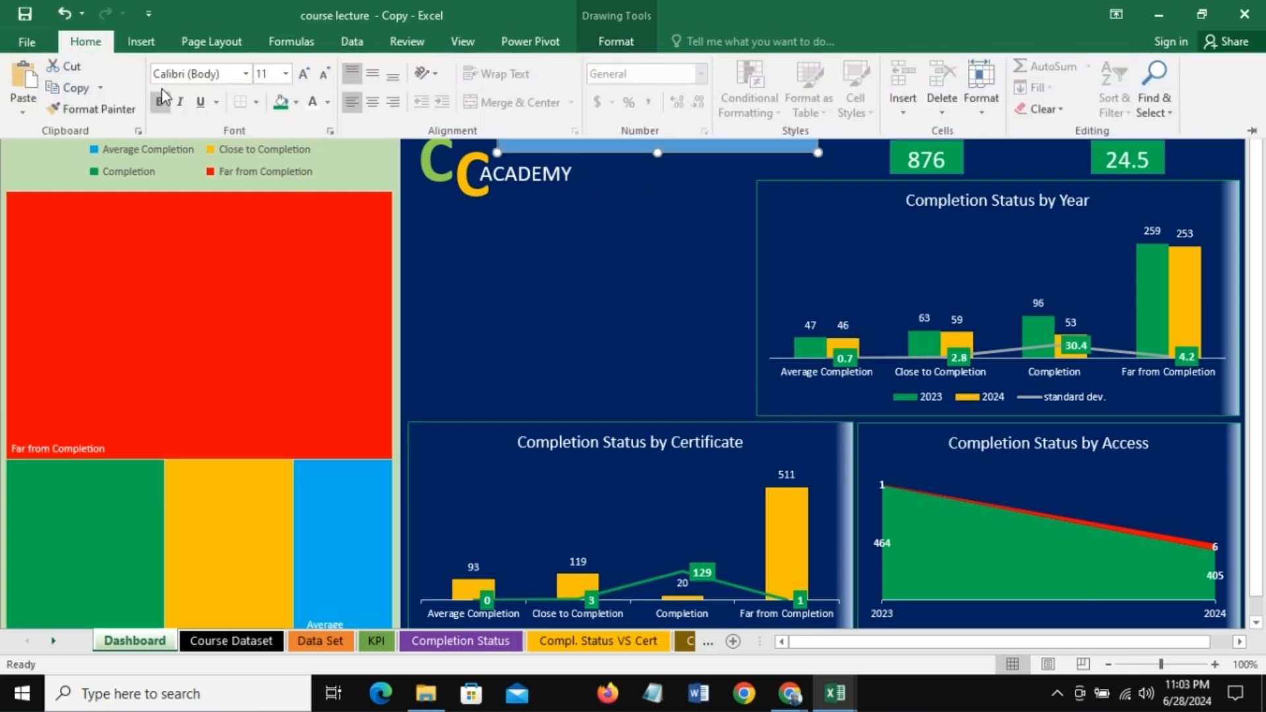
left_click(285, 73)
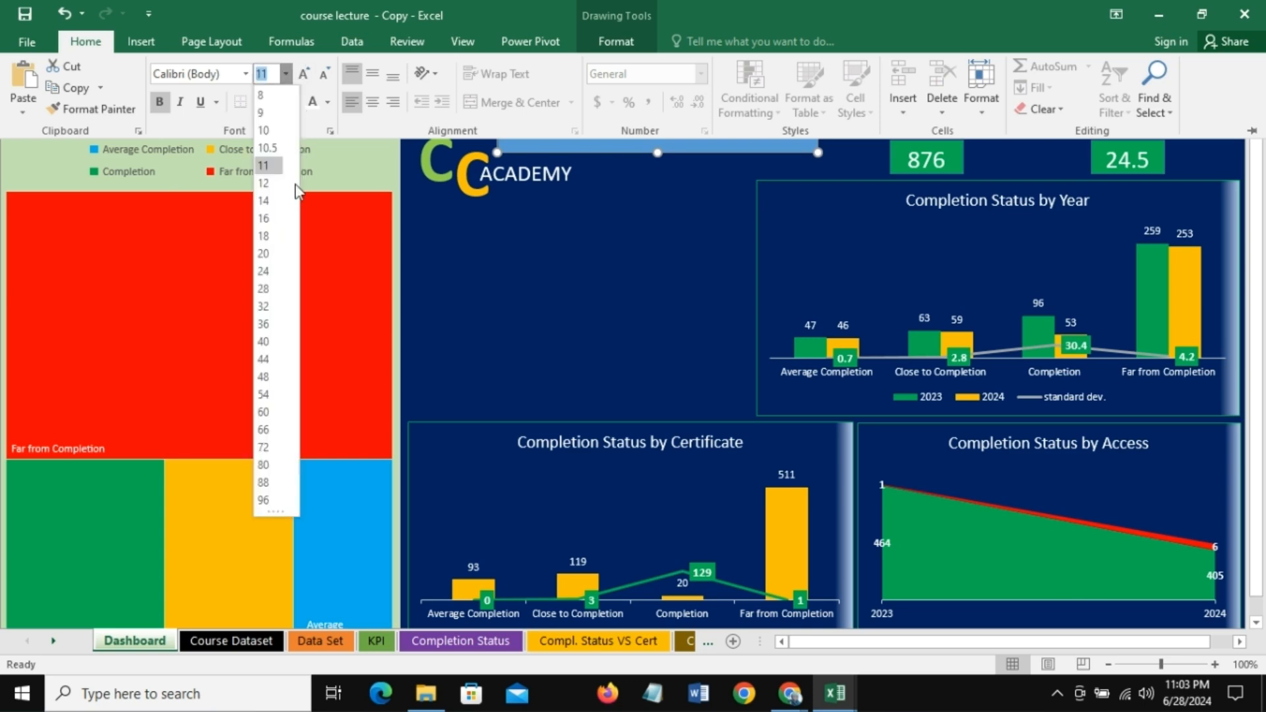
left_click(267, 254)
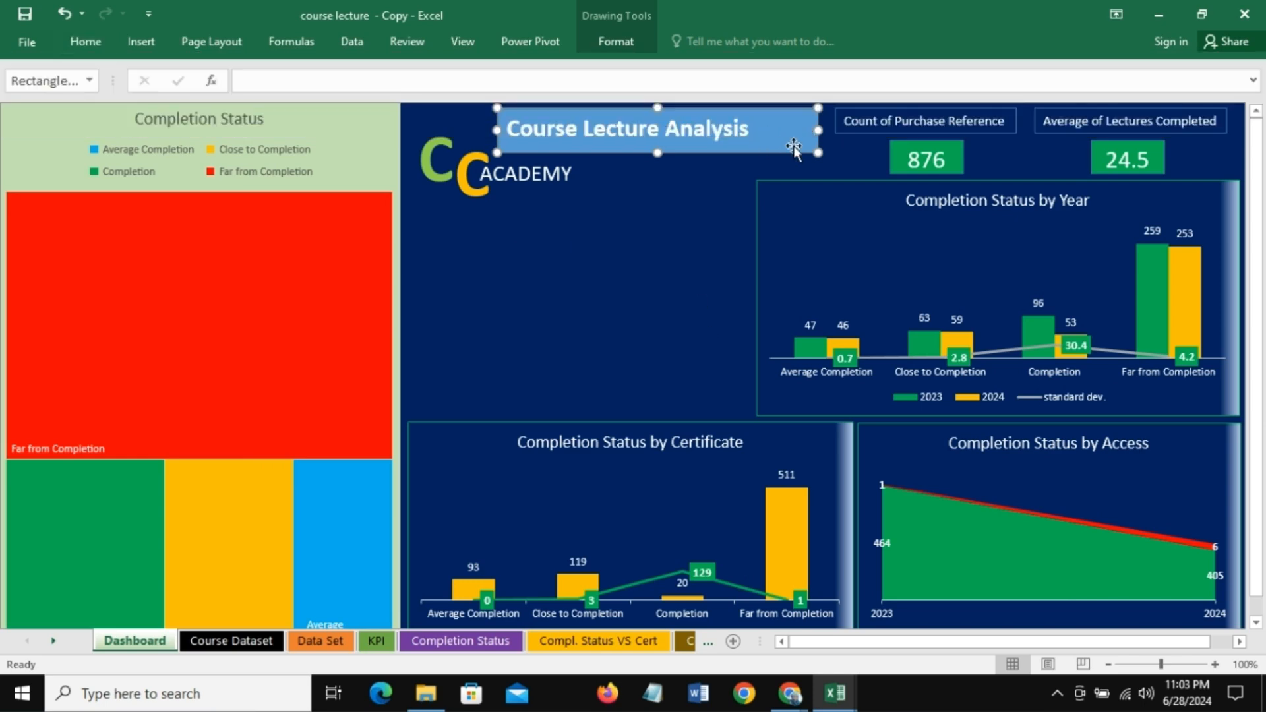
left_click(656, 180)
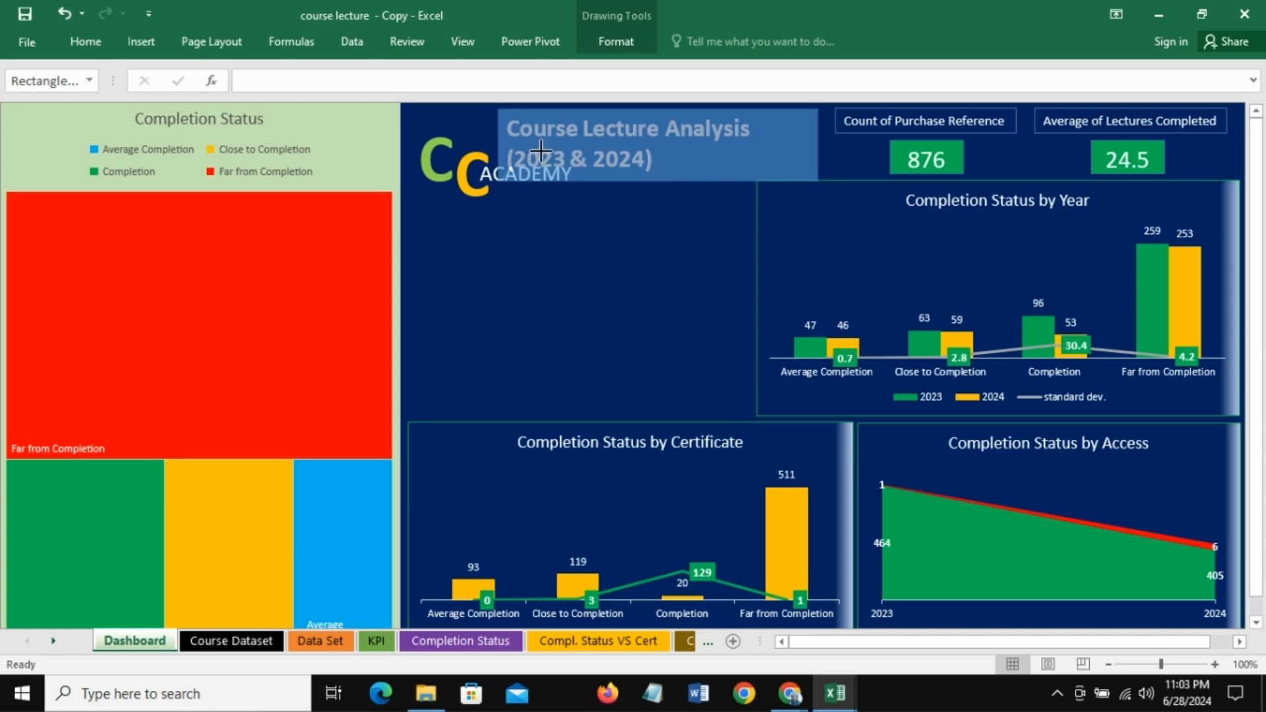
left_click(517, 123)
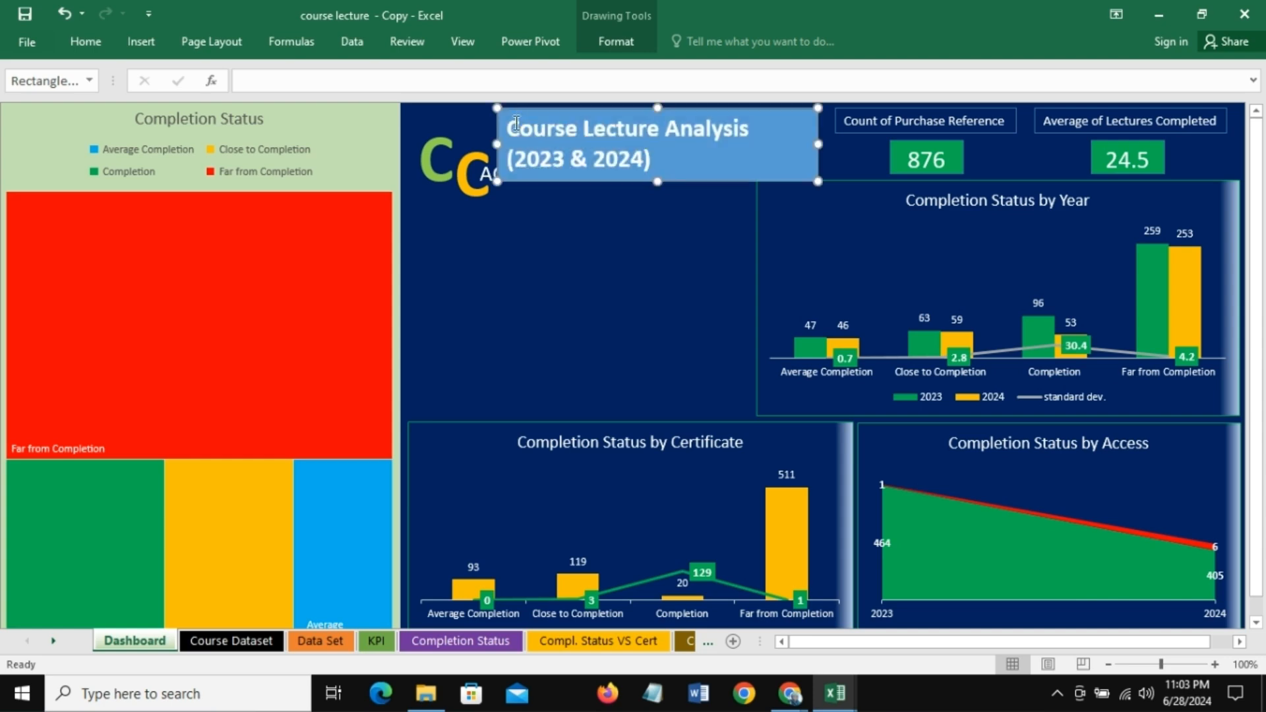
Step: Center the text in the title rectangle and remove the rectangle's fill
left_click(96, 41)
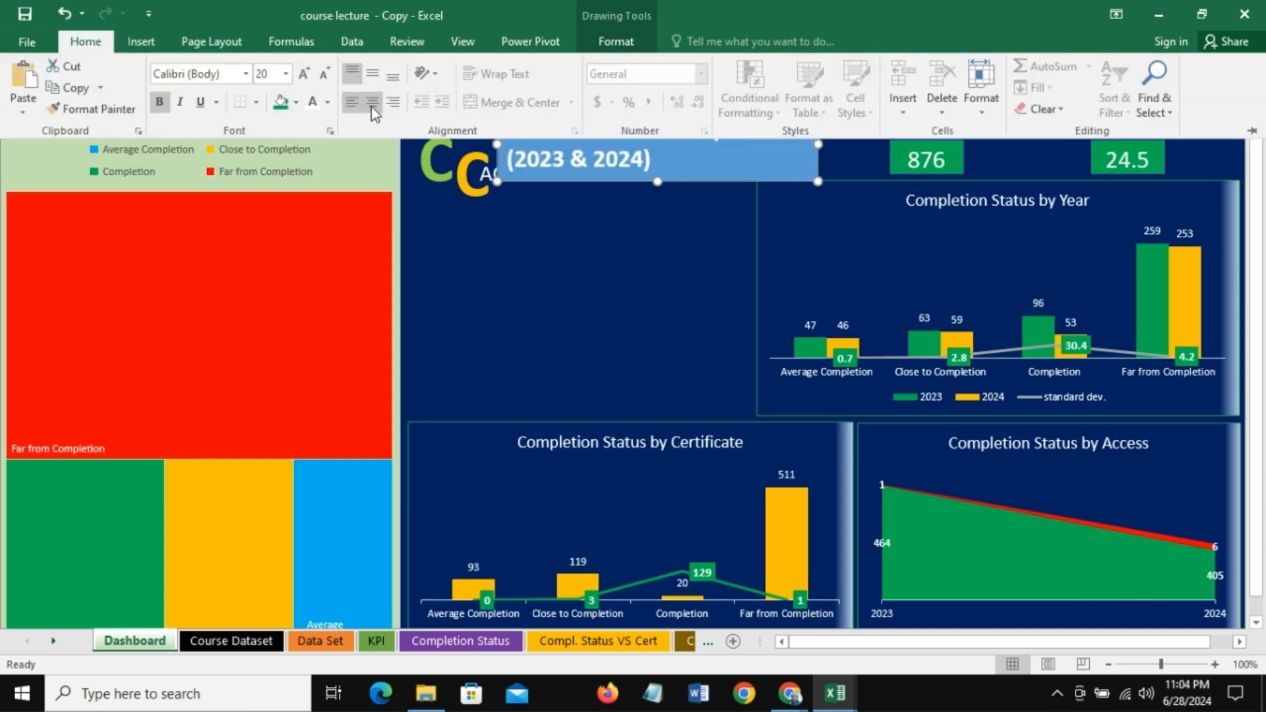
left_click(372, 104)
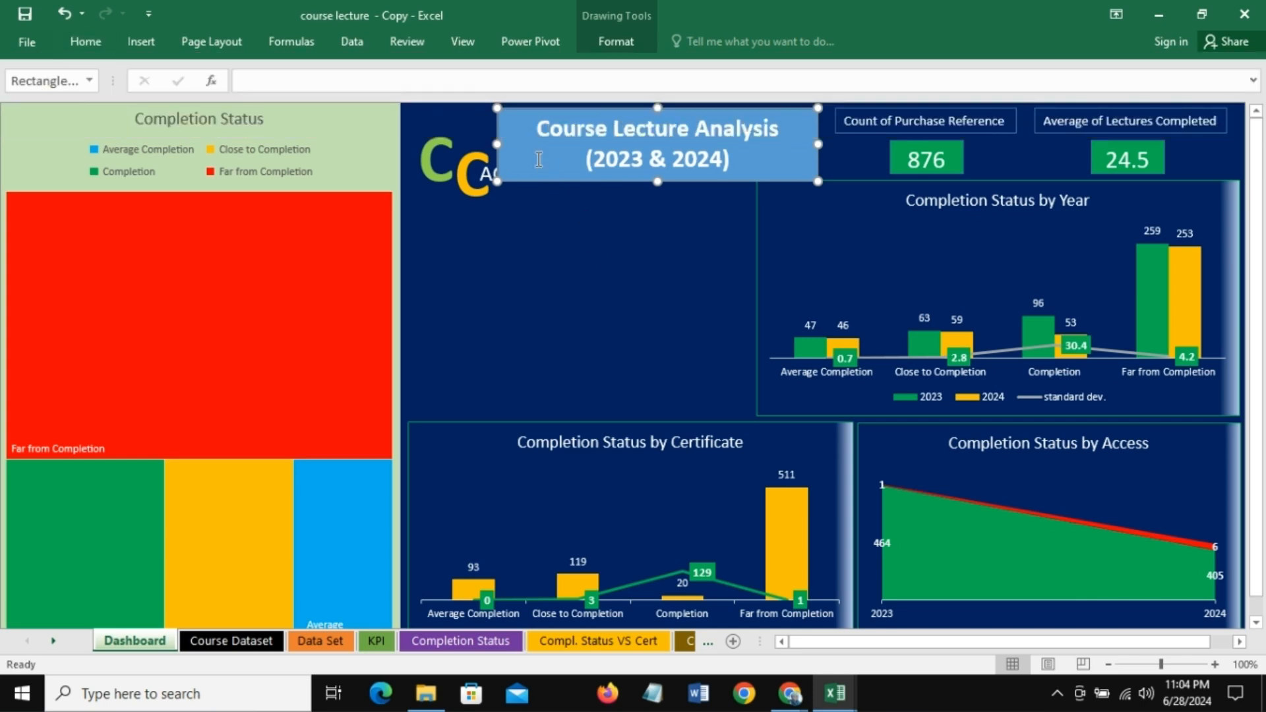
right_click(791, 161)
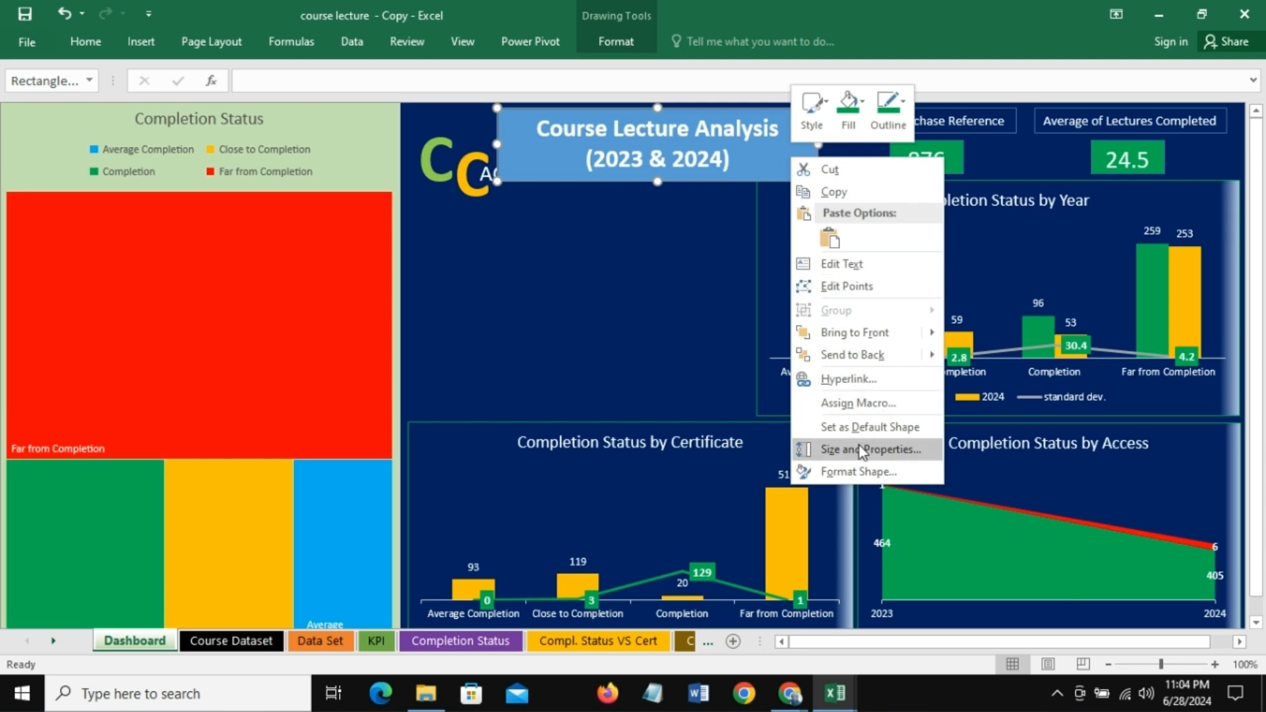
left_click(860, 101)
left_click(860, 101)
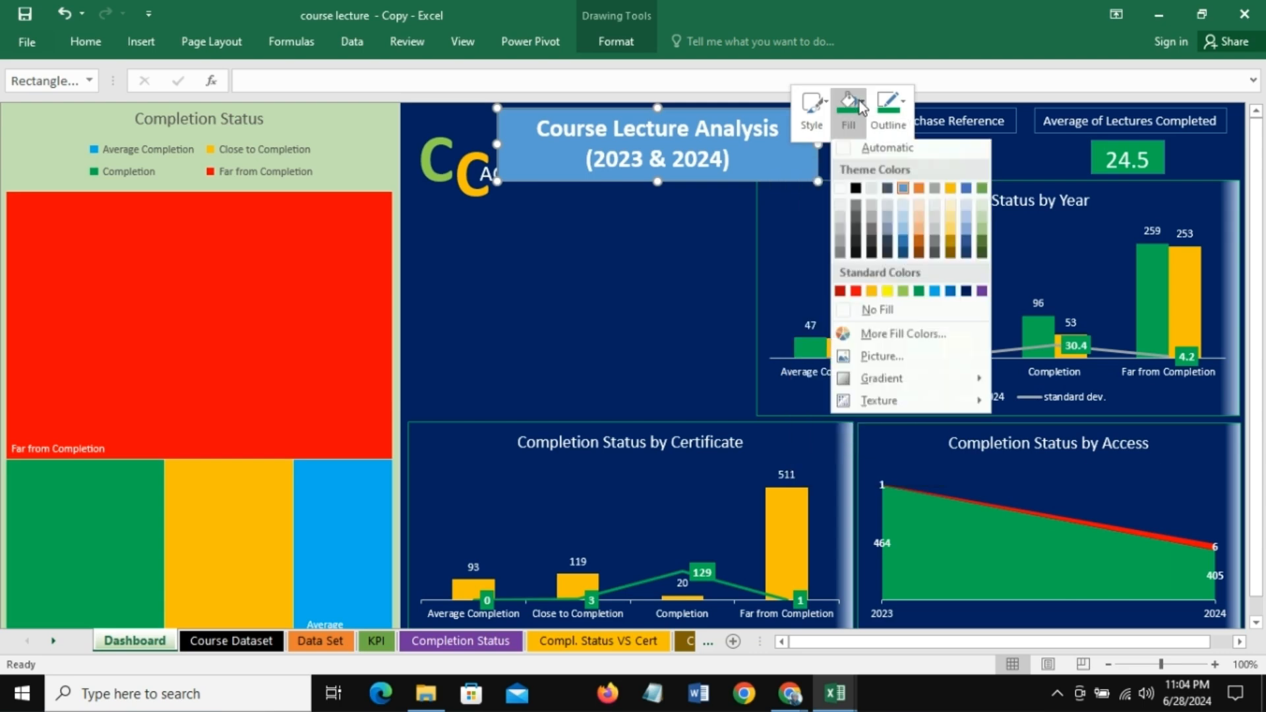
left_click(888, 317)
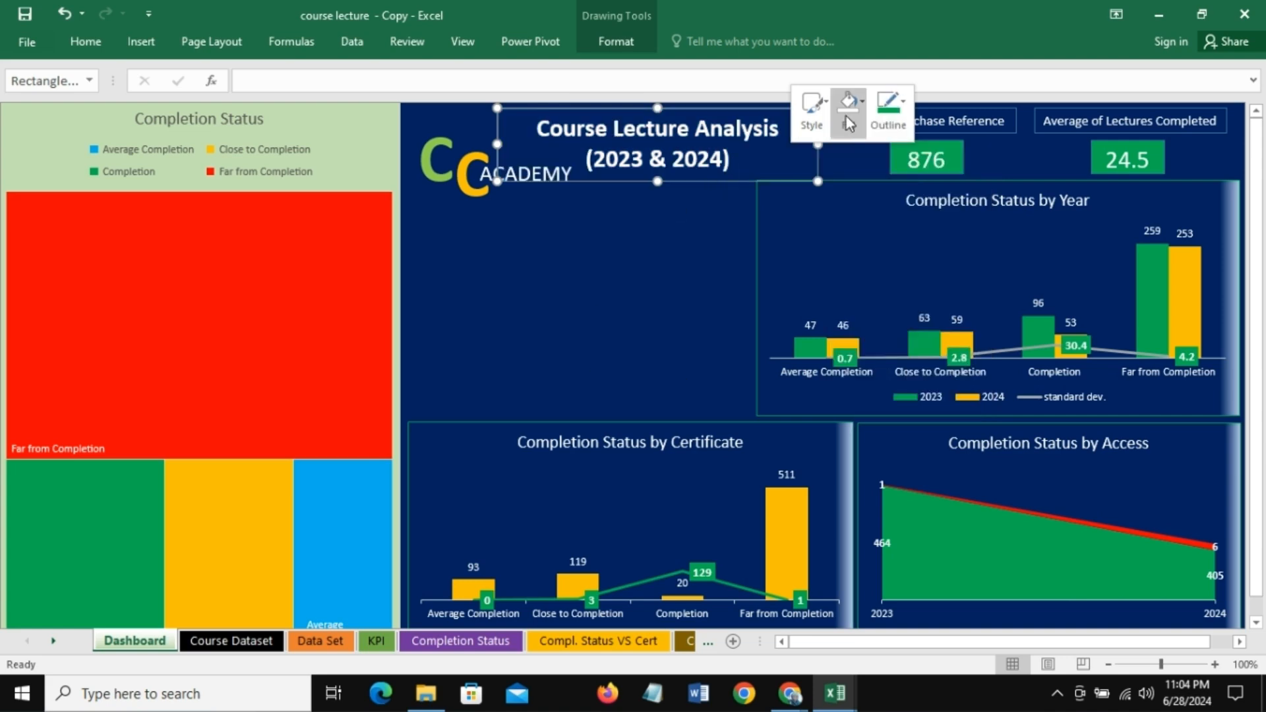
Step: Change the font color of the dashboard title to gold from the standard colors
left_click(87, 43)
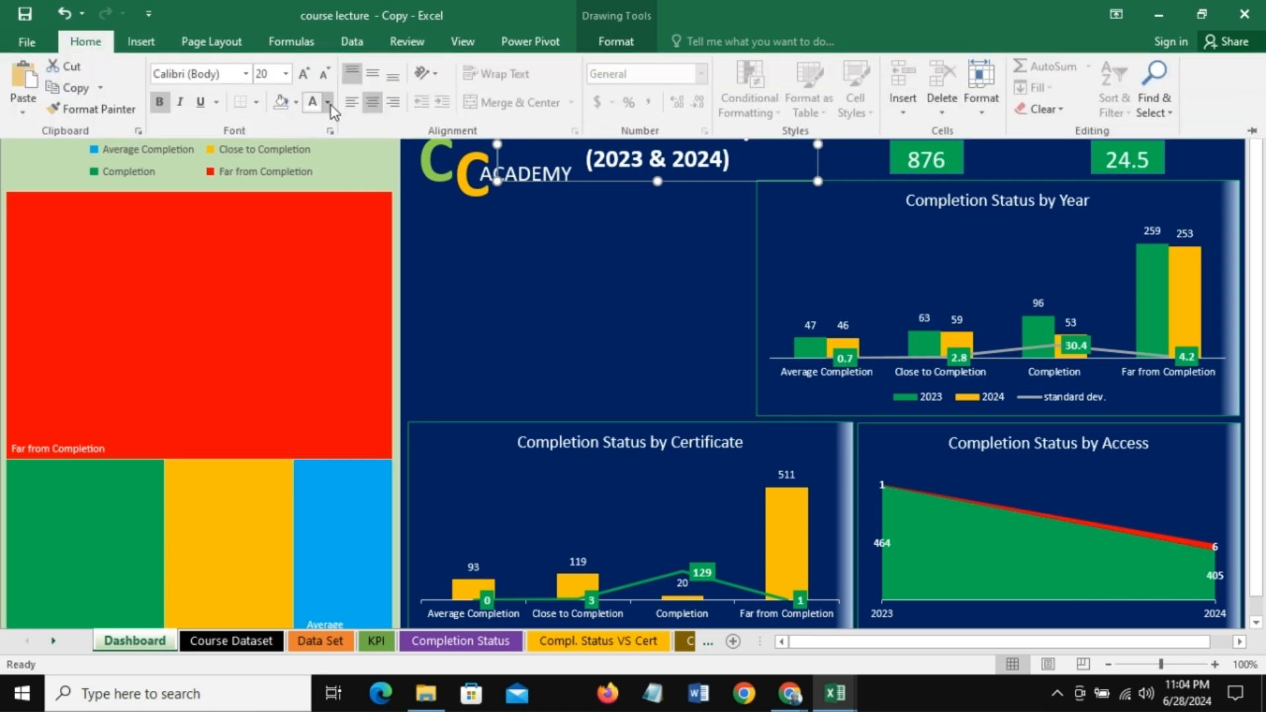
left_click(331, 106)
left_click(346, 269)
left_click(601, 228)
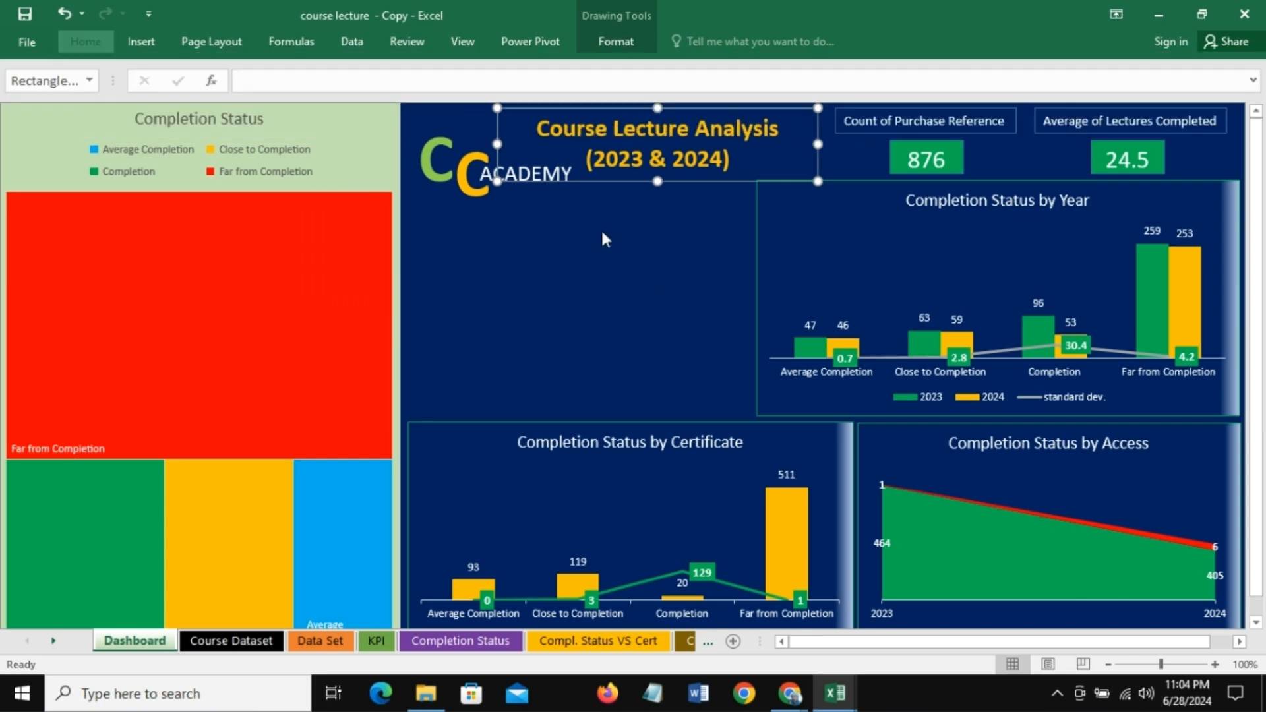
left_click(634, 259)
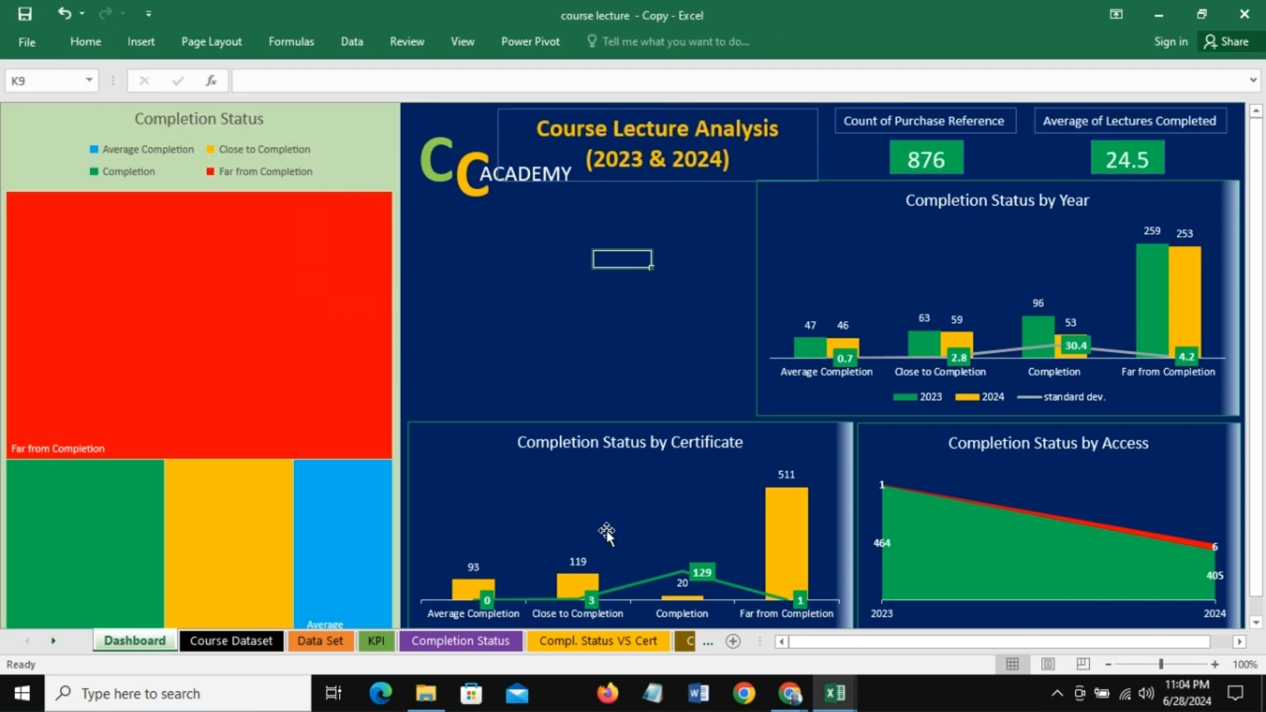
Step: Remove the outline of the title rectangle
left_click(525, 117)
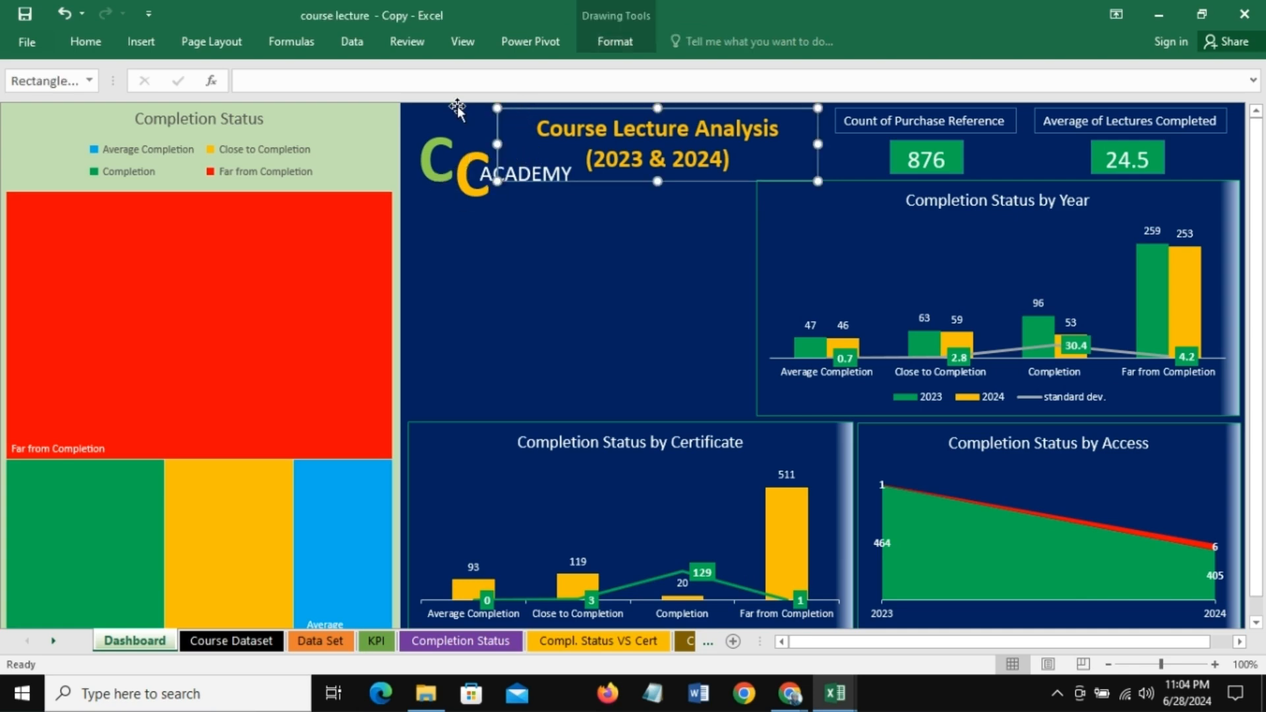
right_click(525, 116)
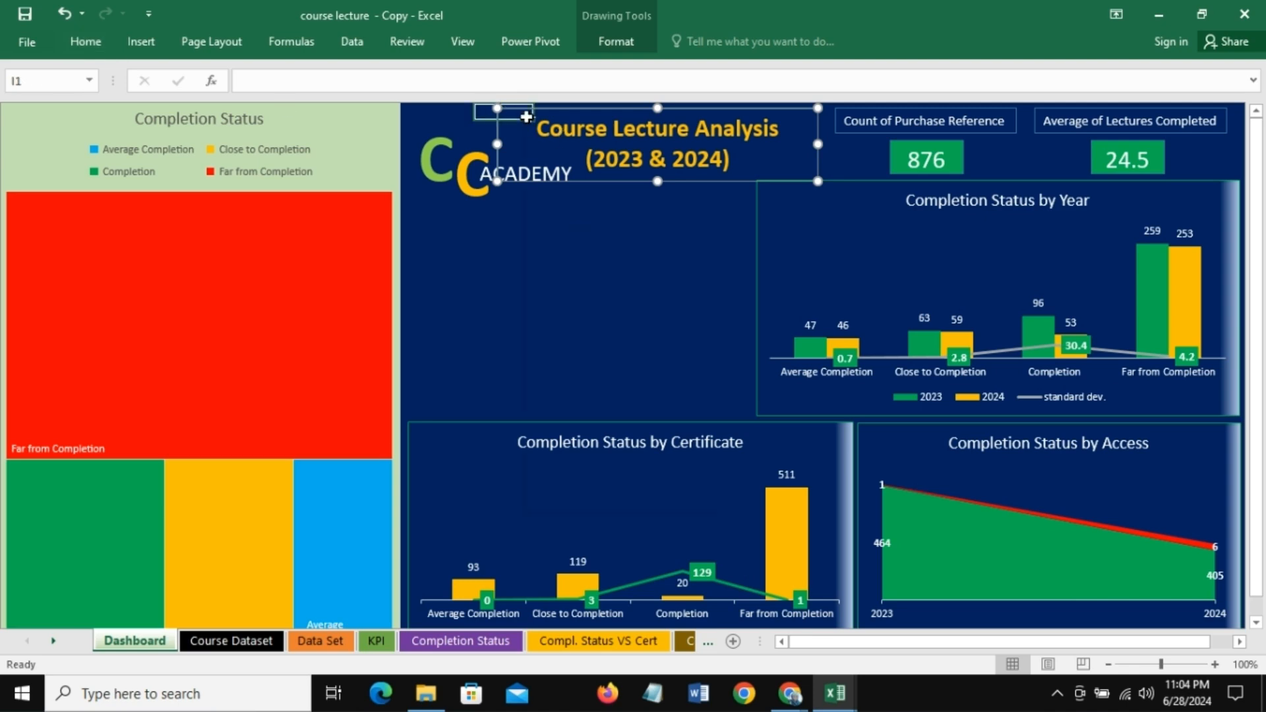
left_click(780, 157)
left_click(771, 111)
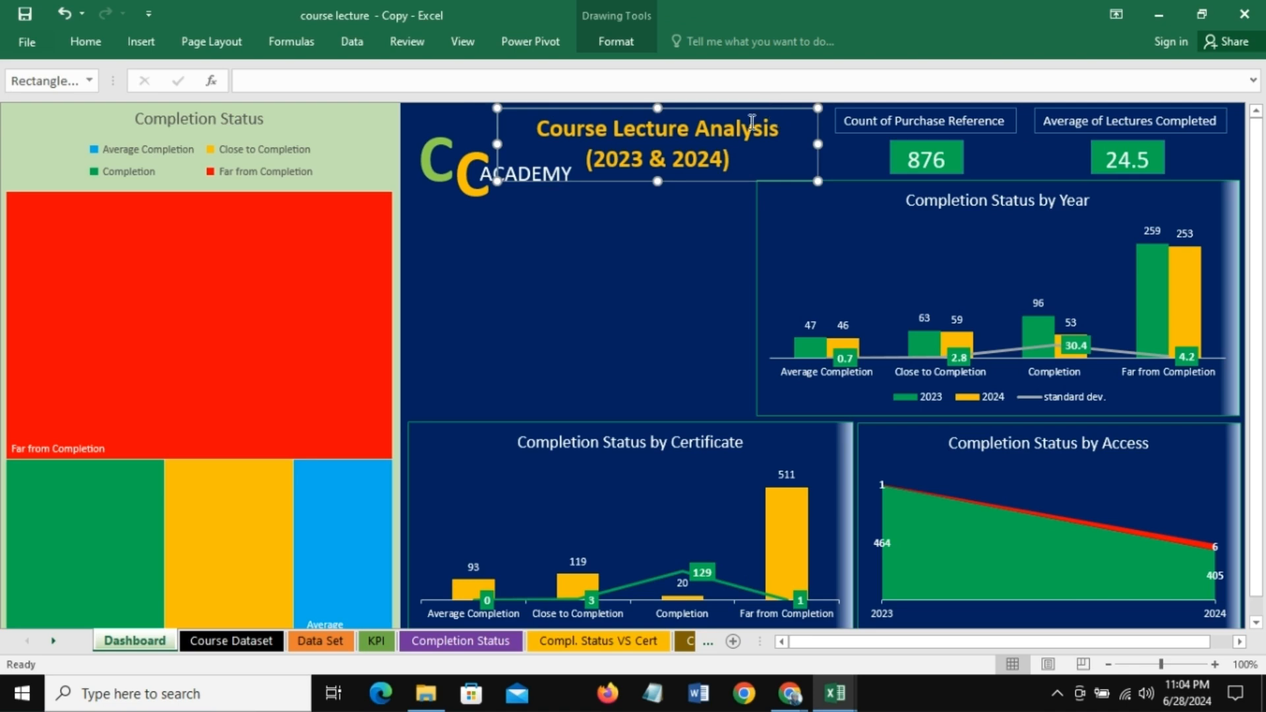
right_click(752, 116)
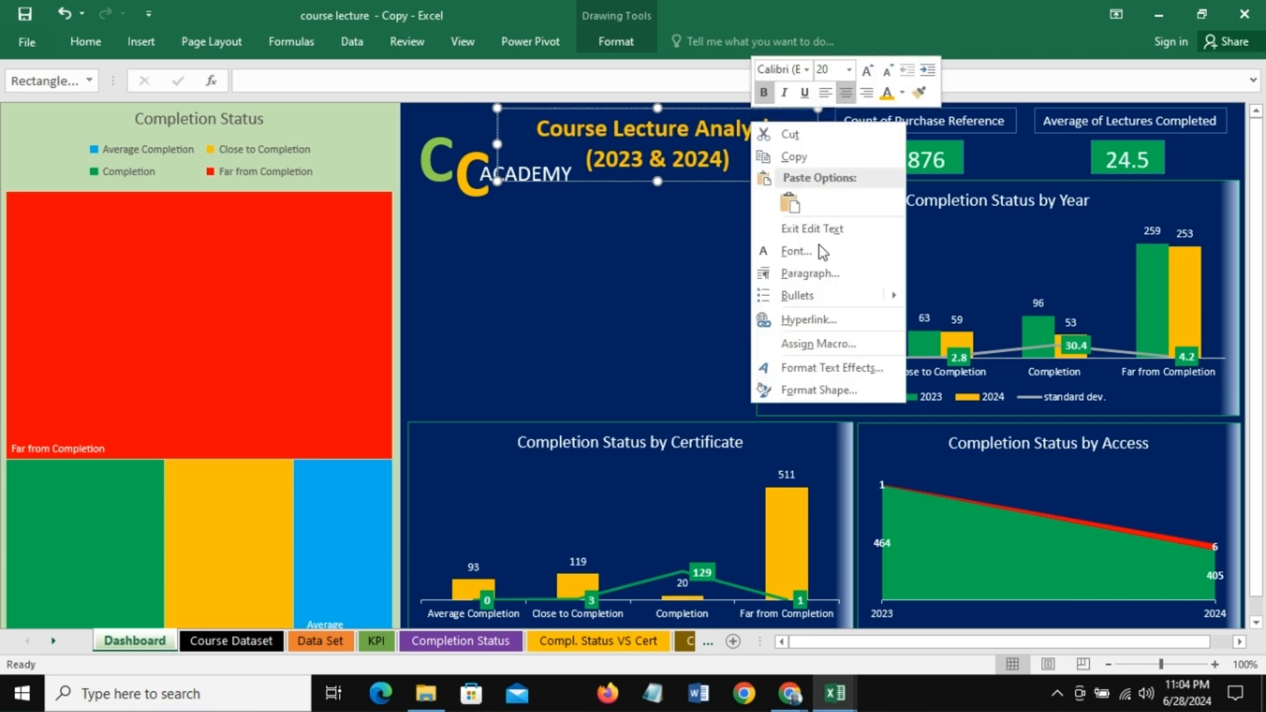
left_click(682, 129)
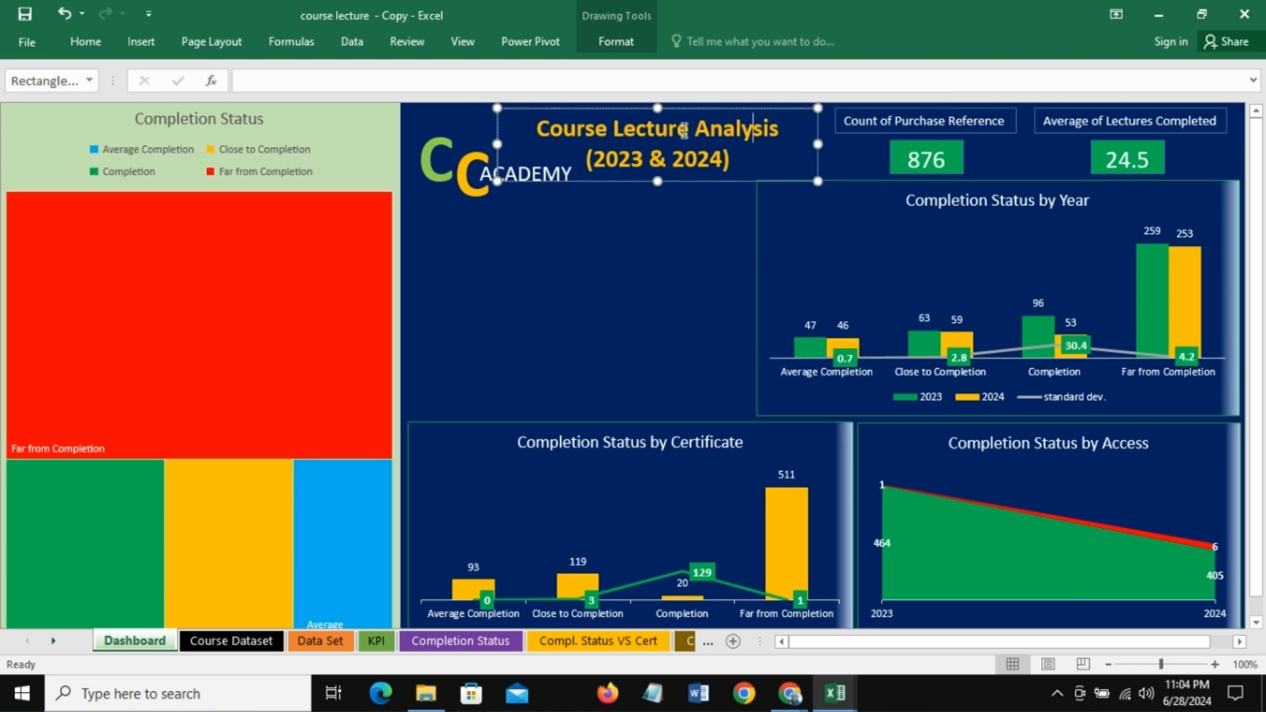
right_click(682, 129)
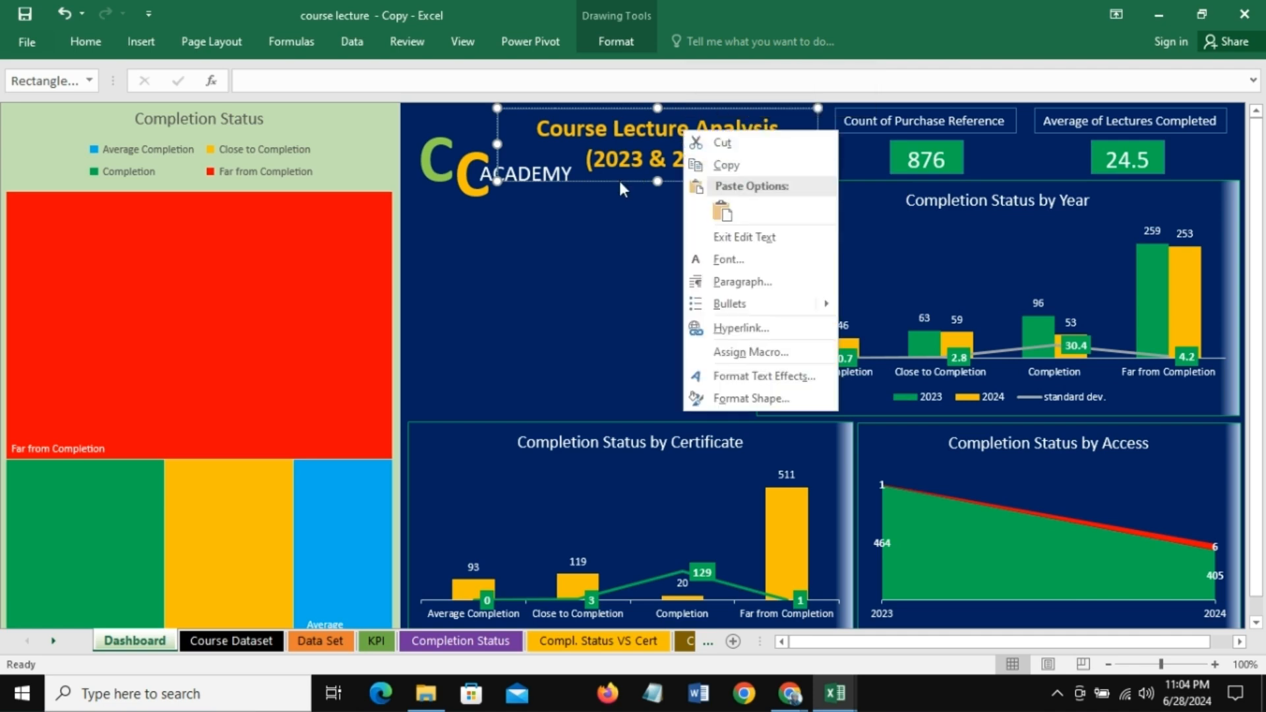
left_click(619, 179)
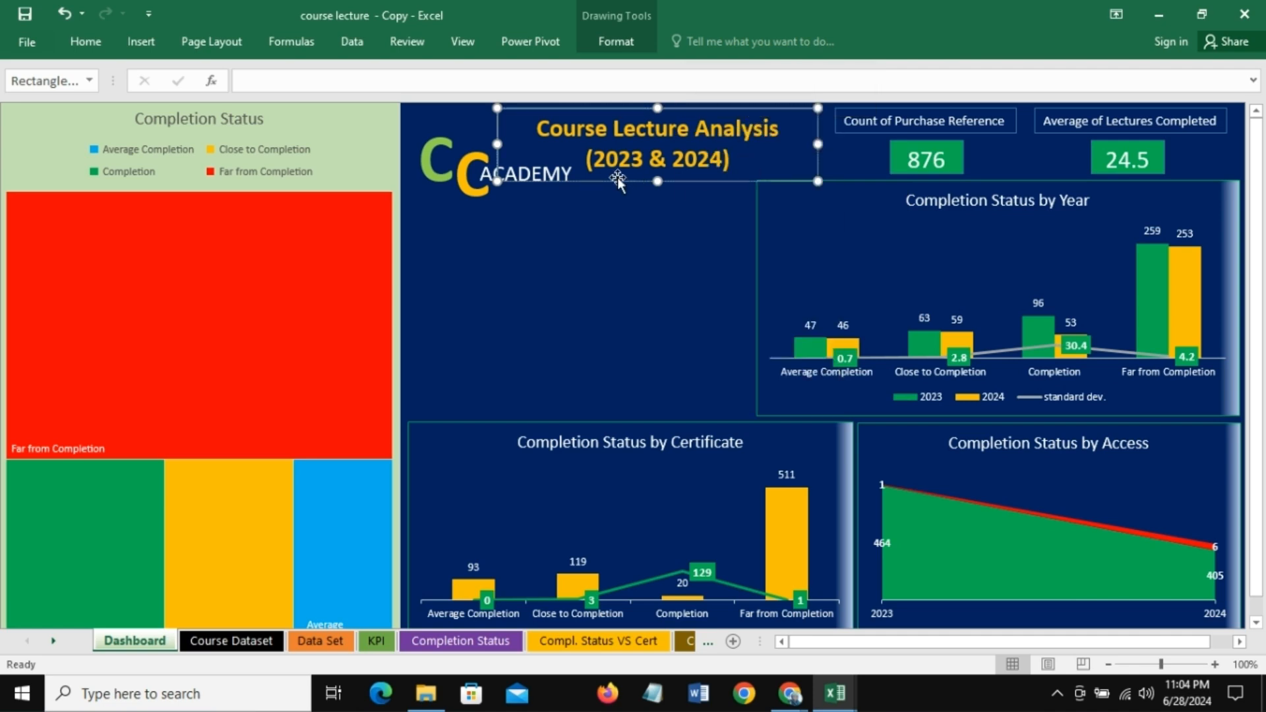
right_click(618, 178)
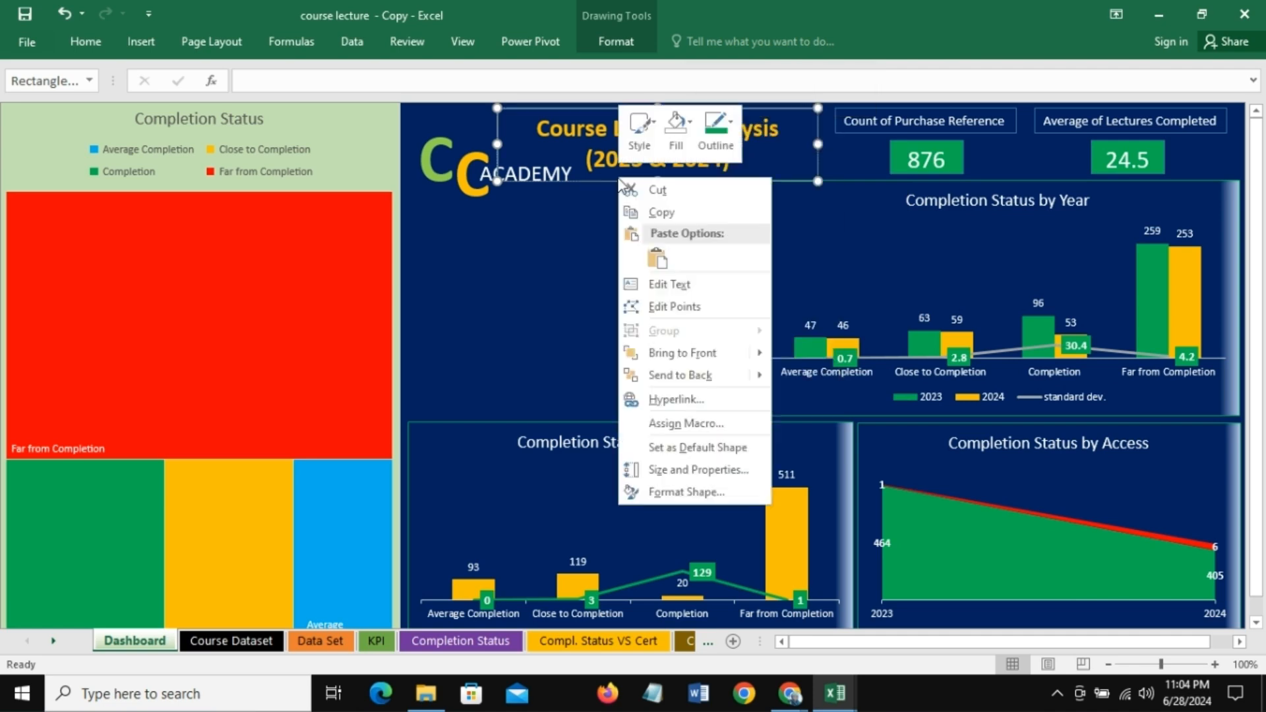
left_click(725, 135)
left_click(733, 334)
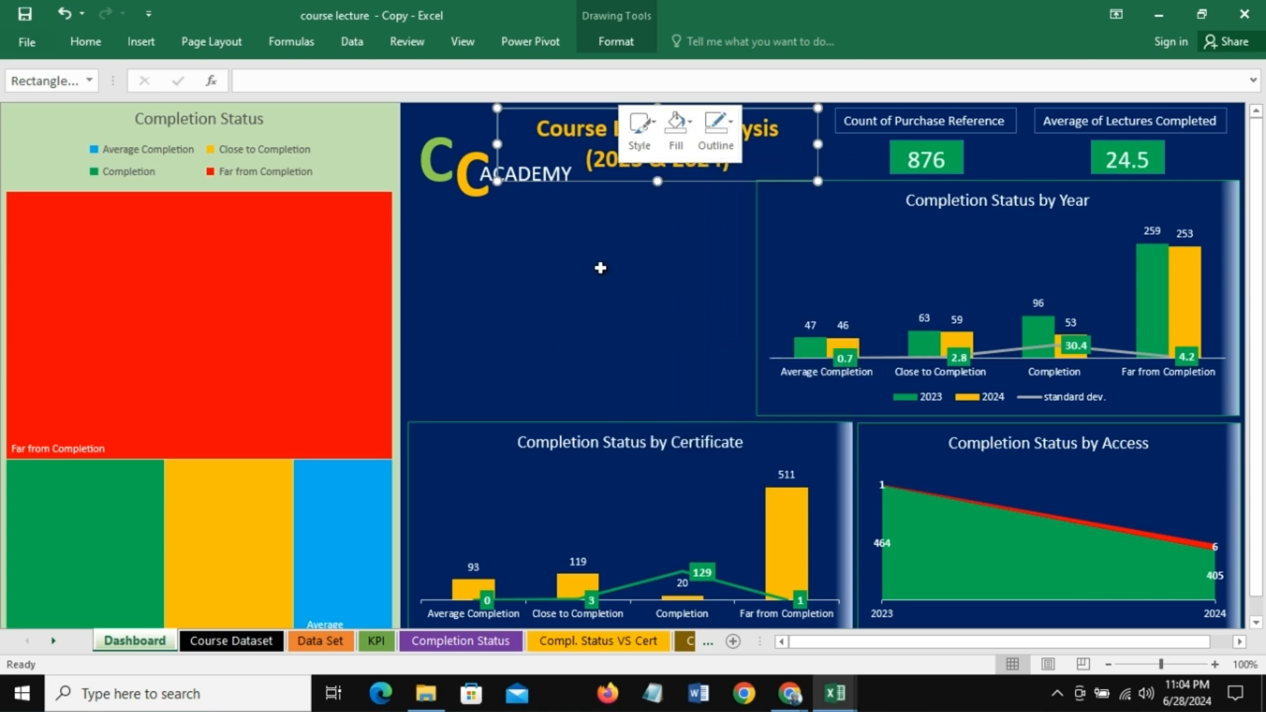
left_click(602, 262)
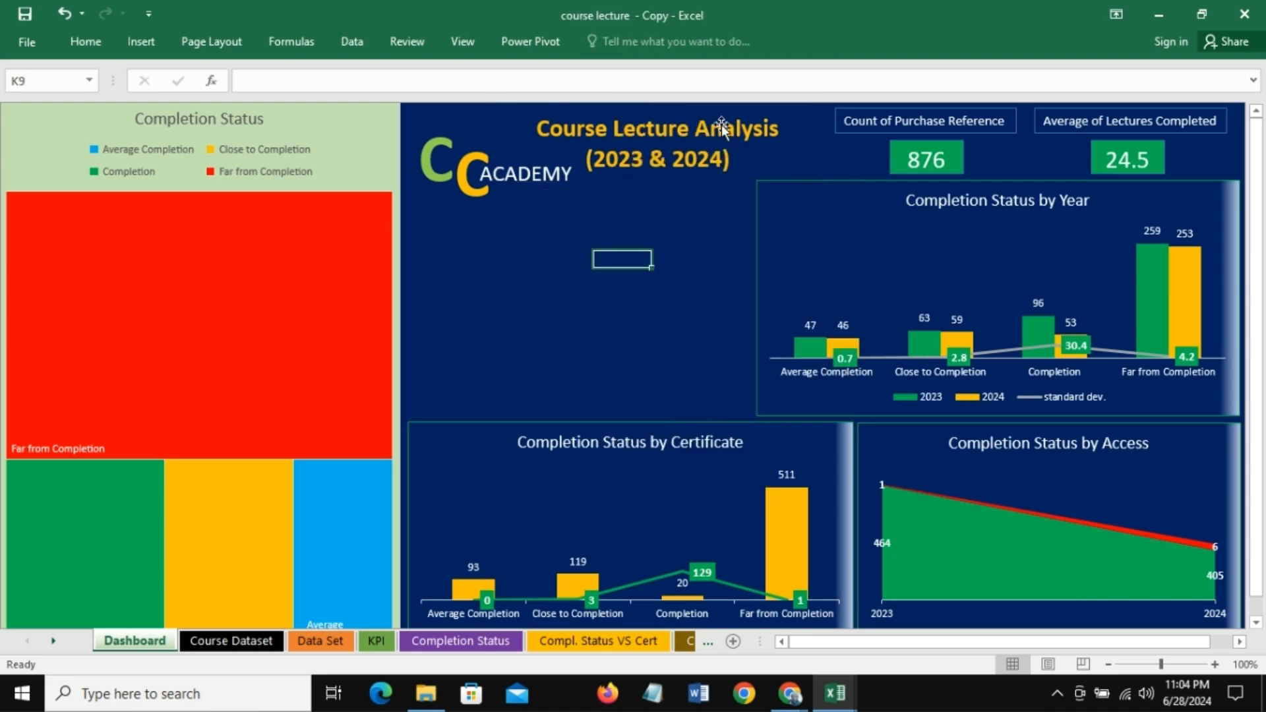
Step: Shift the title slightly up and away from the logo, closer to the Count of Purchase Reference card
left_click(697, 132)
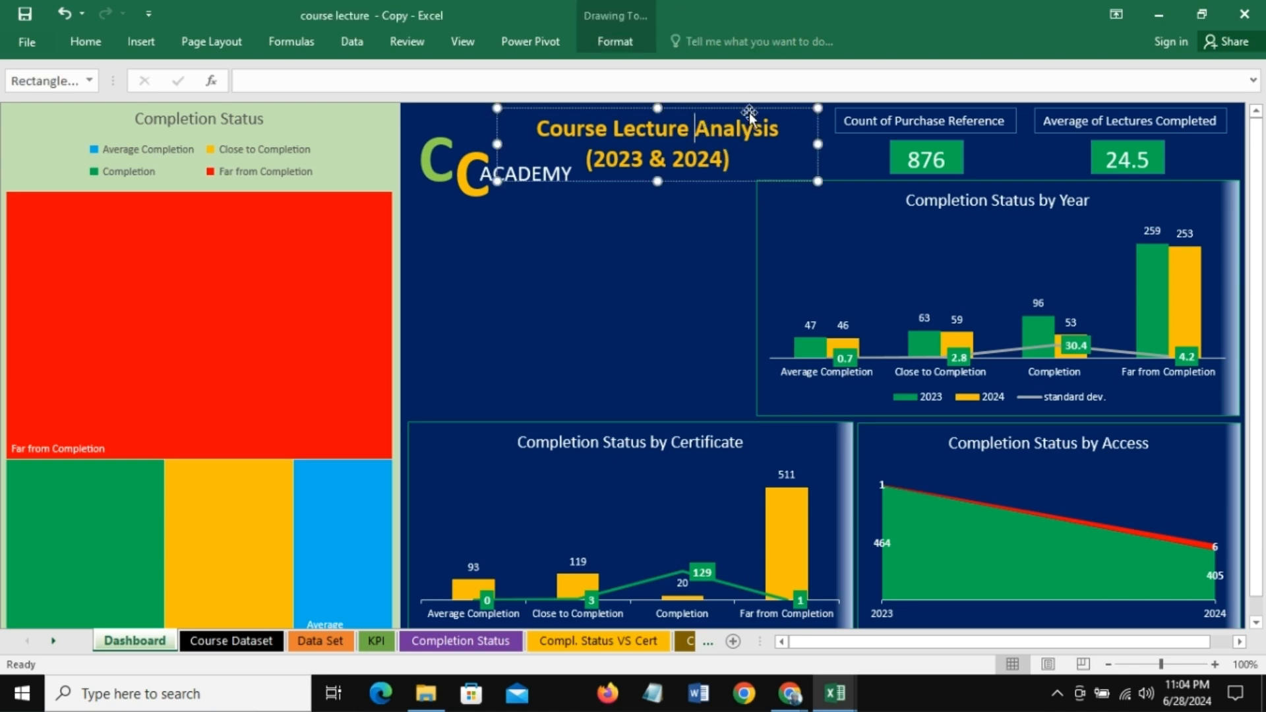
left_click_drag(749, 112, 776, 107)
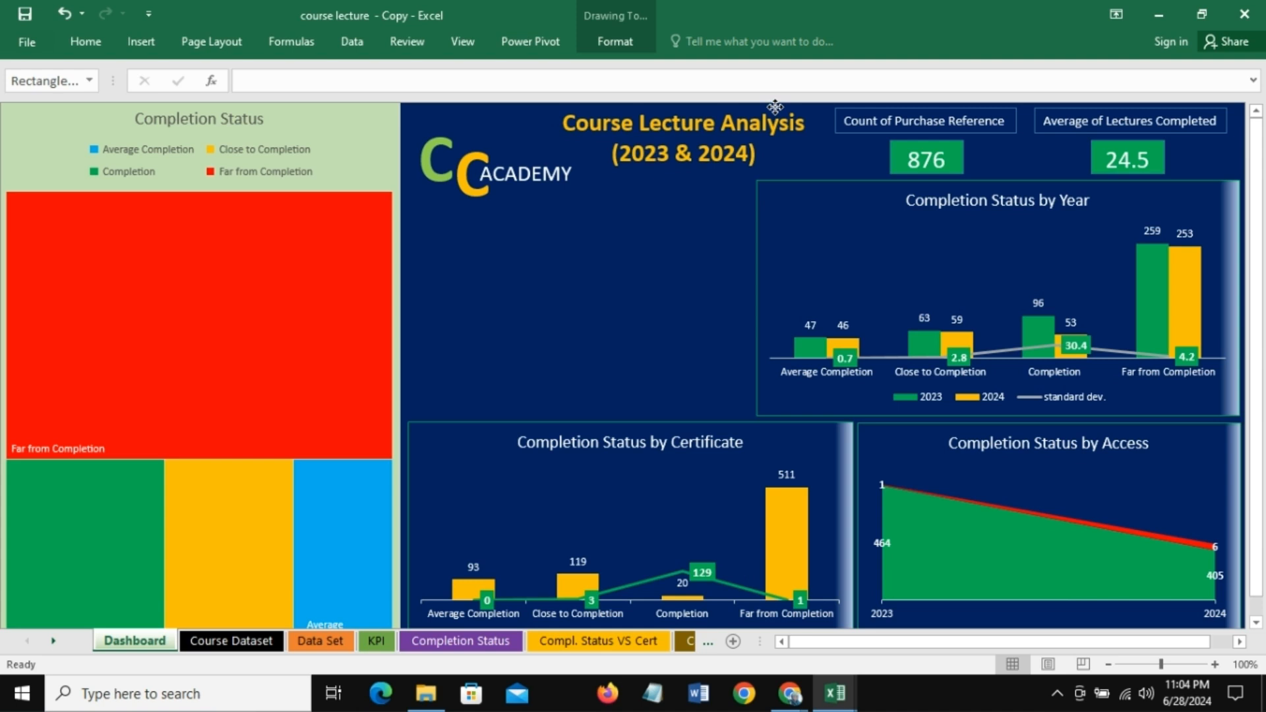
left_click(611, 279)
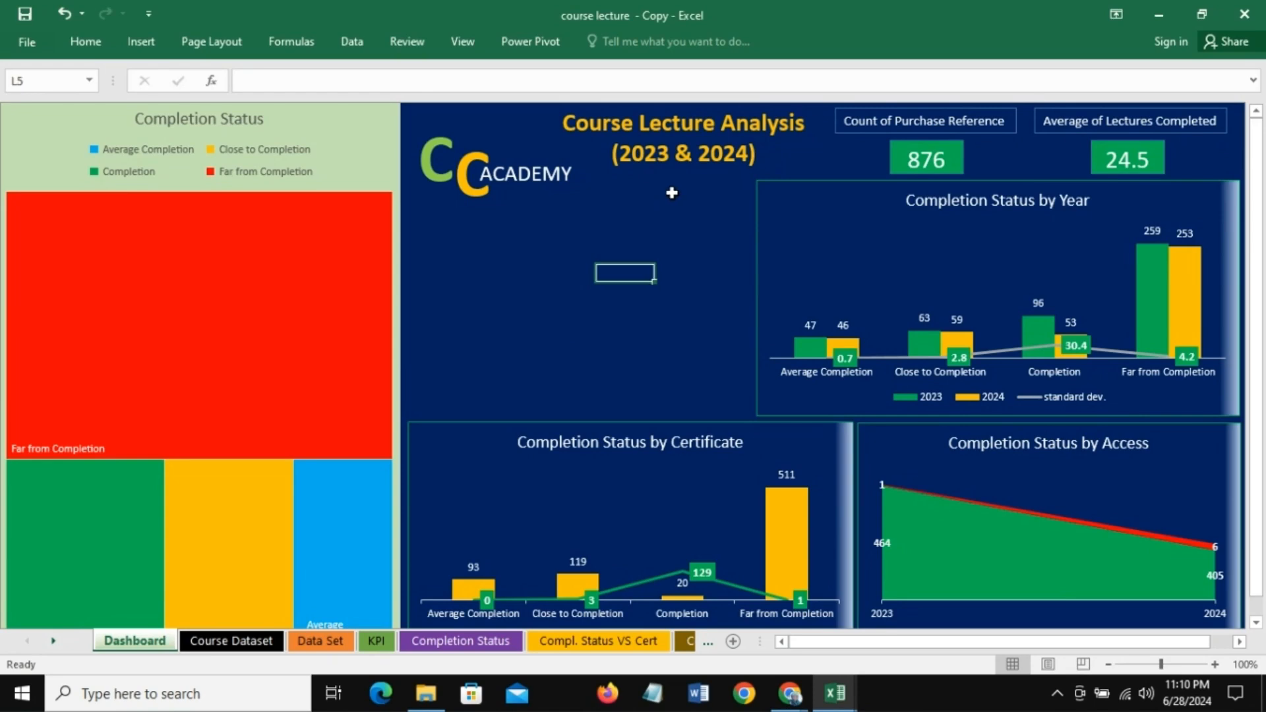
left_click(672, 193)
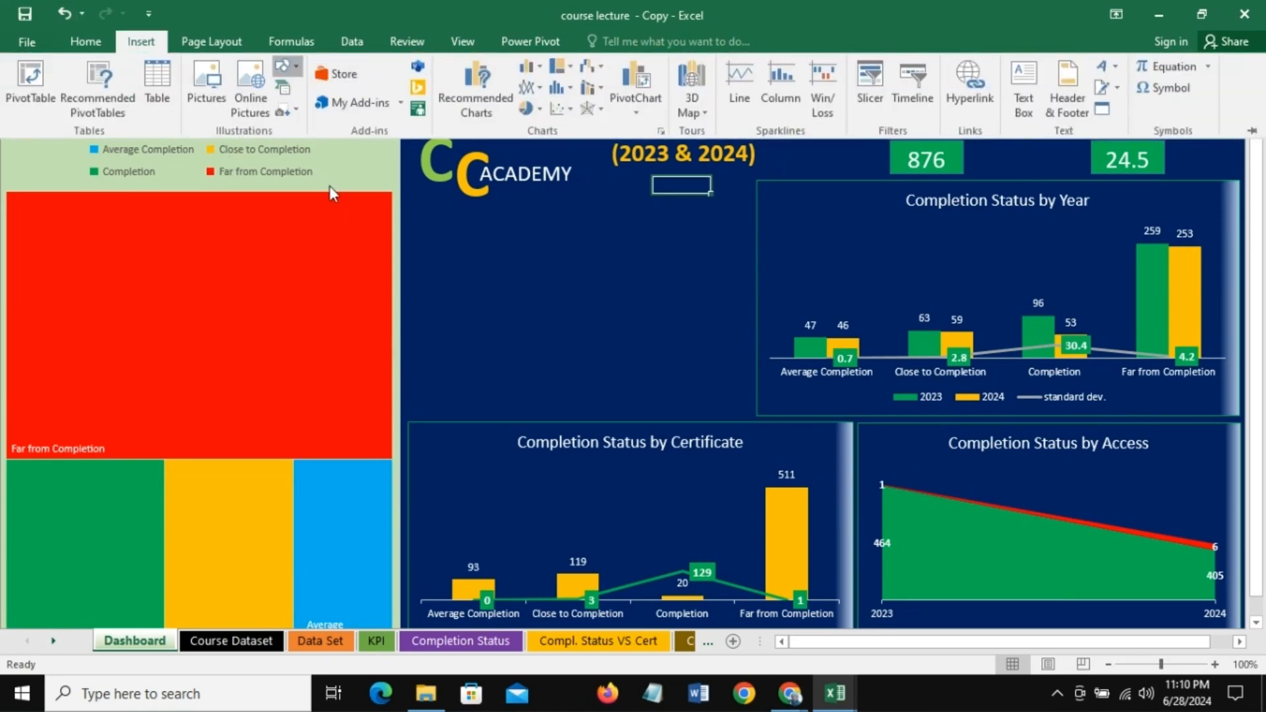
left_click(284, 66)
left_click(508, 350)
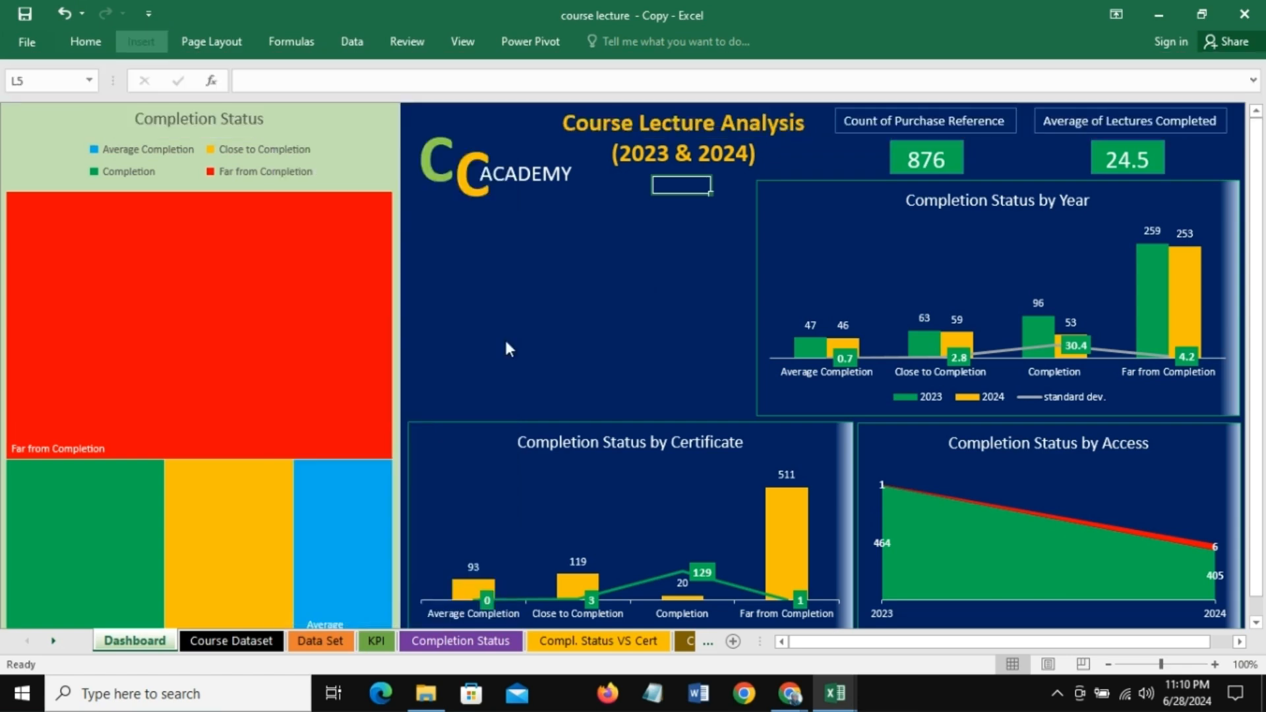
mouse_move(432, 217)
left_mouse_down()
mouse_move(656, 257)
mouse_move(734, 376)
mouse_move(737, 414)
left_mouse_up()
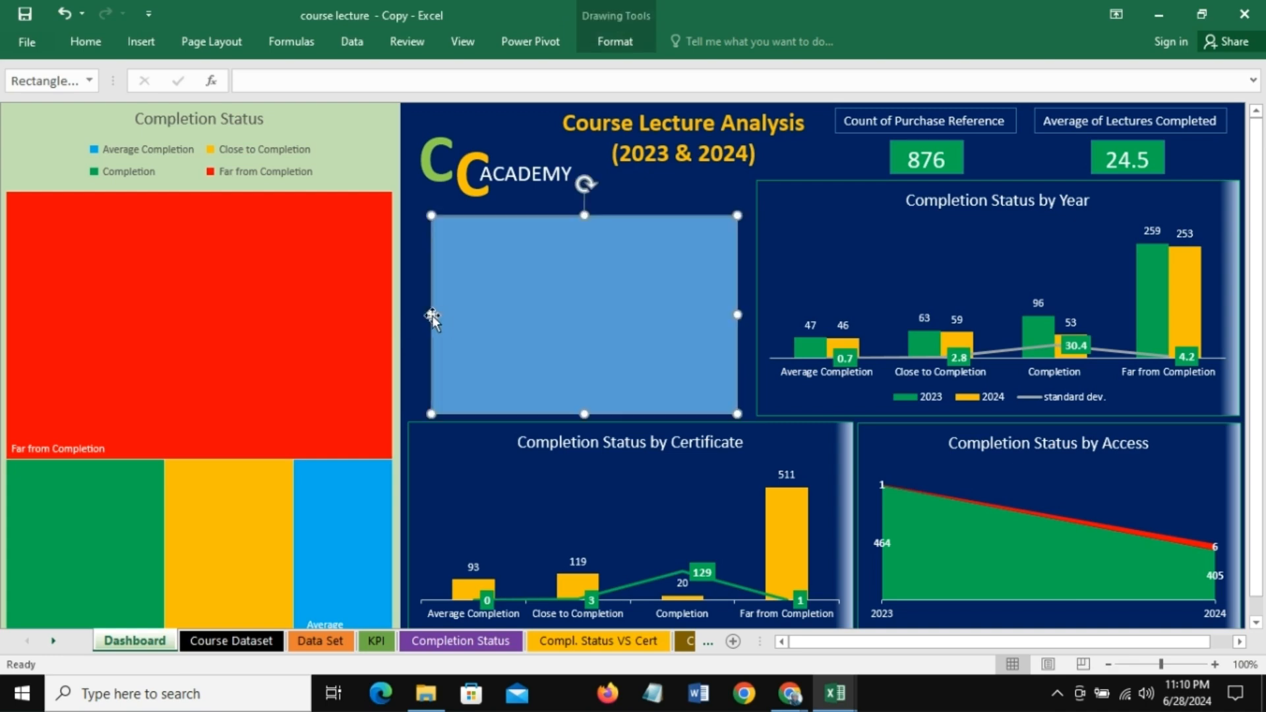
left_click_drag(432, 316, 408, 314)
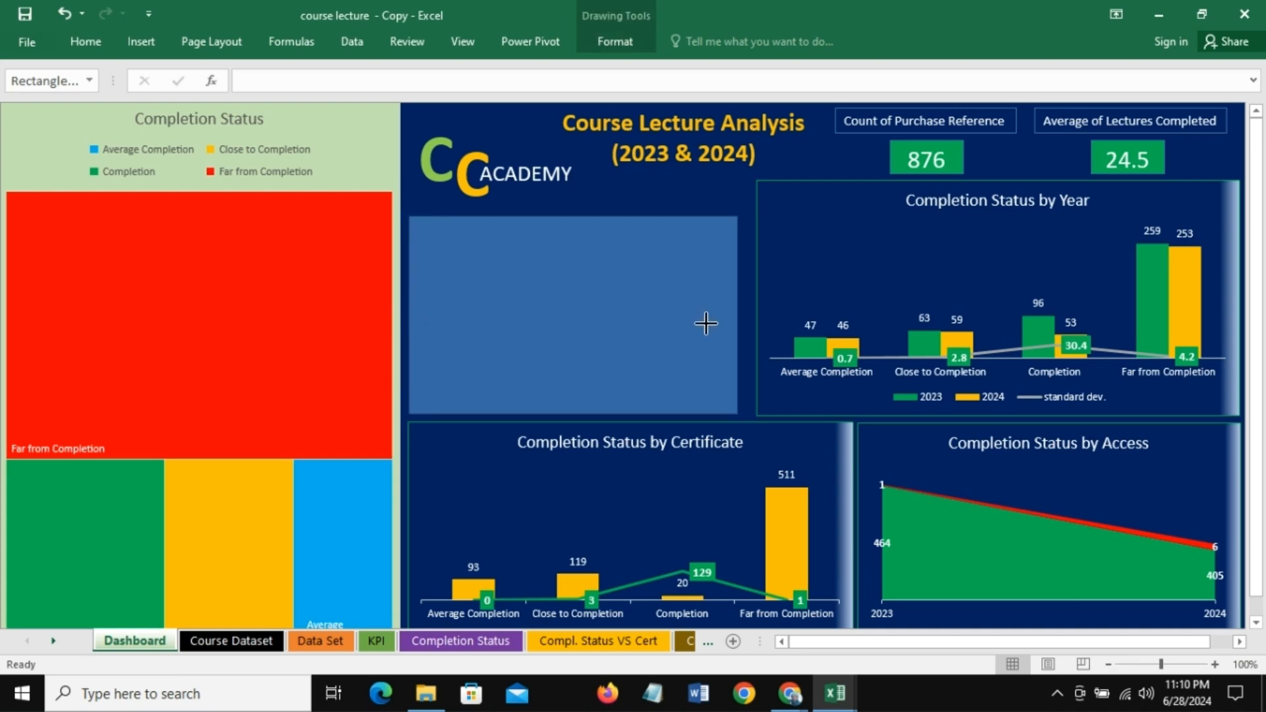
left_click_drag(738, 315, 744, 315)
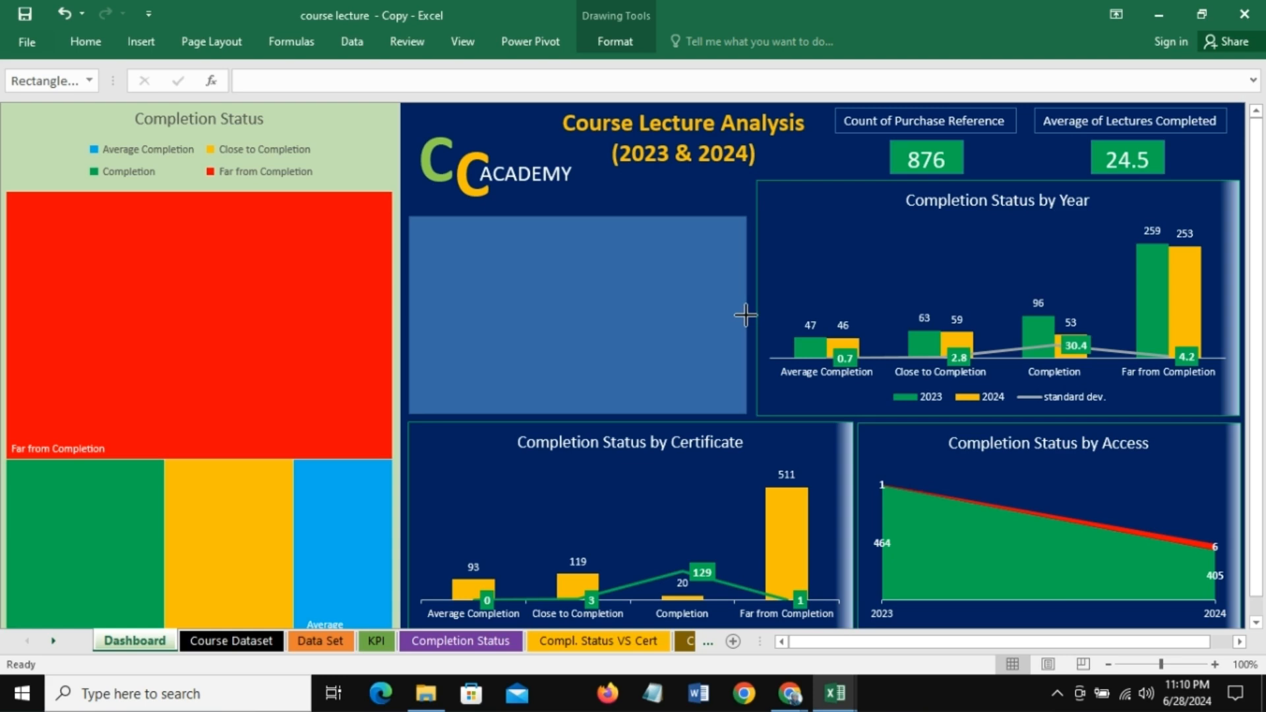
left_click(745, 316)
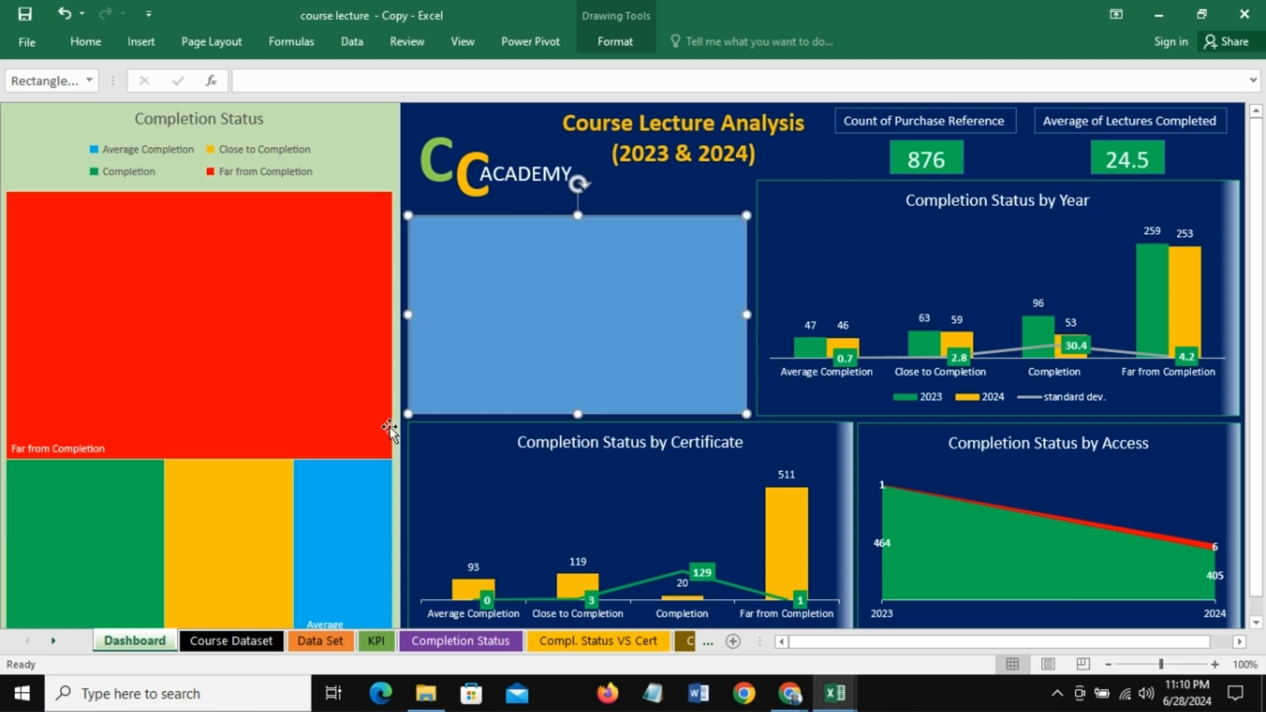
right_click(512, 298)
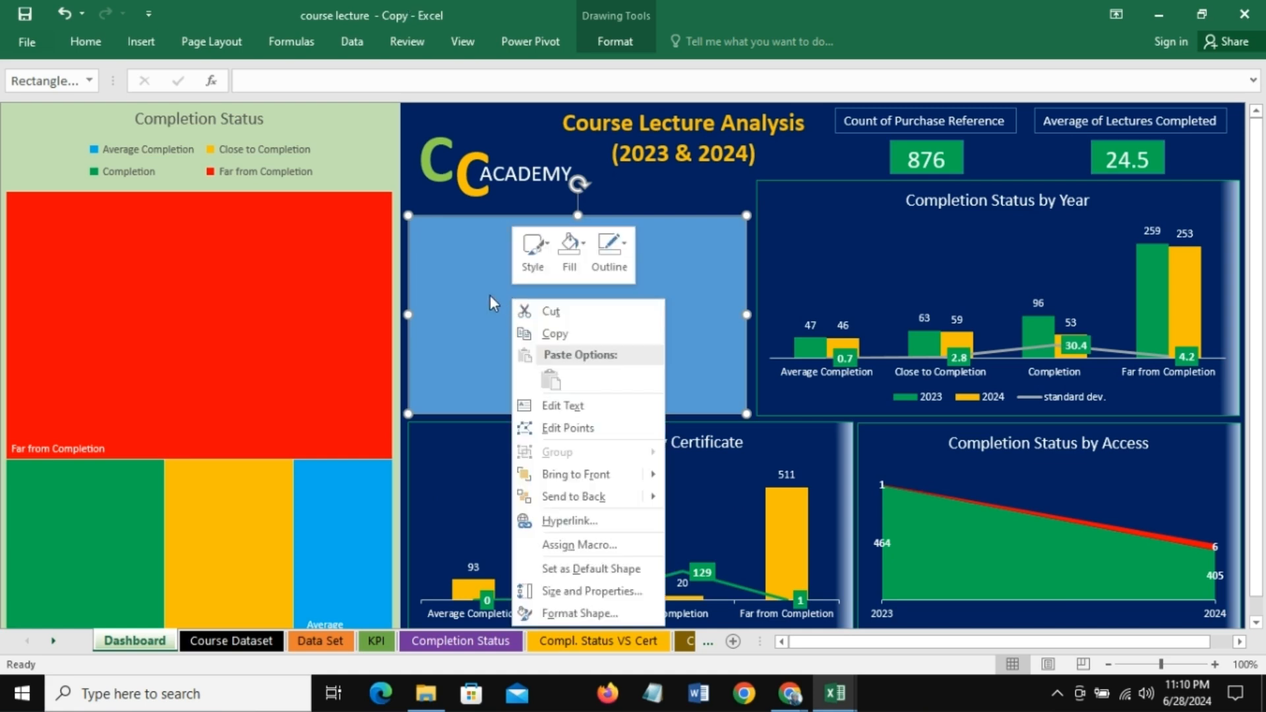
left_click(582, 246)
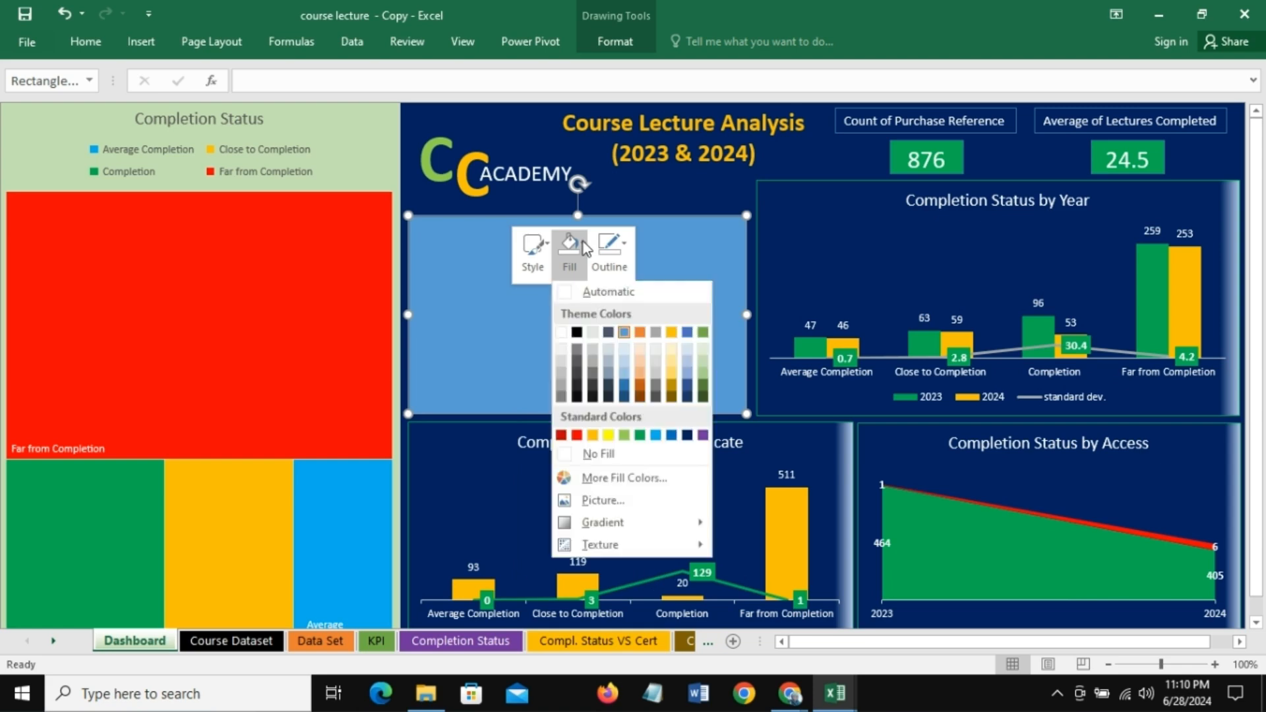
mouse_move(601, 532)
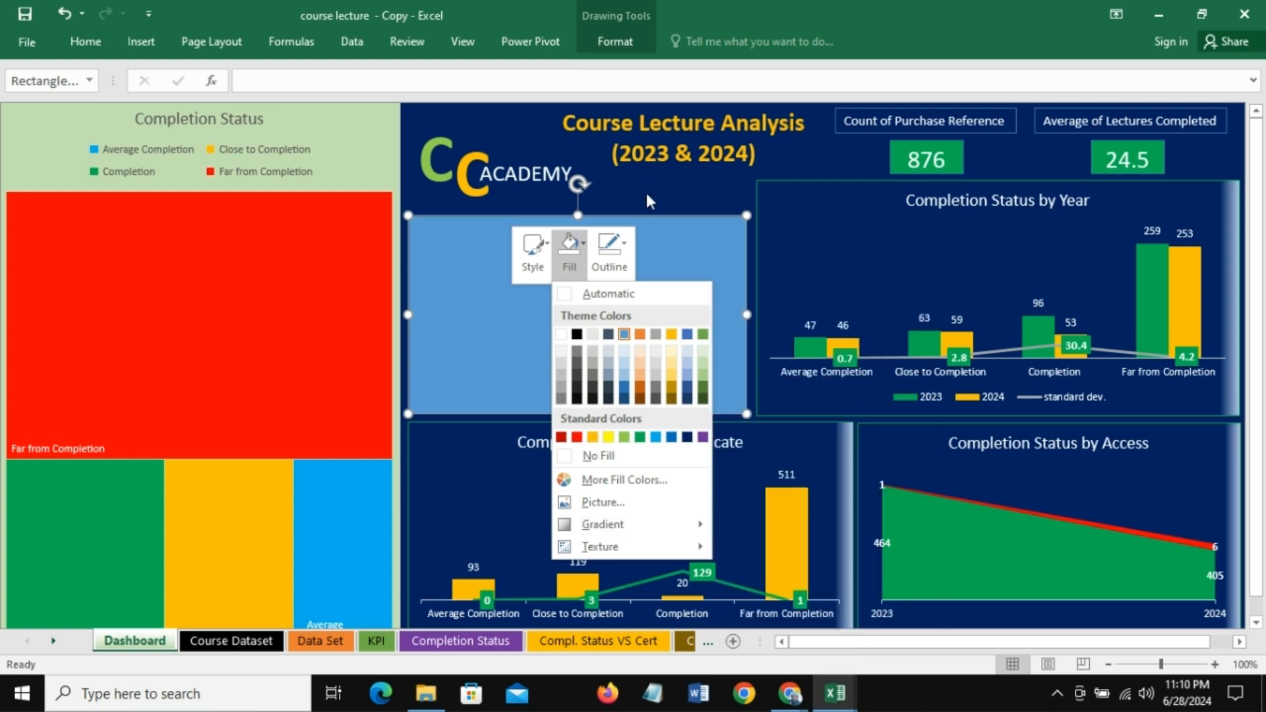
key("Escape")
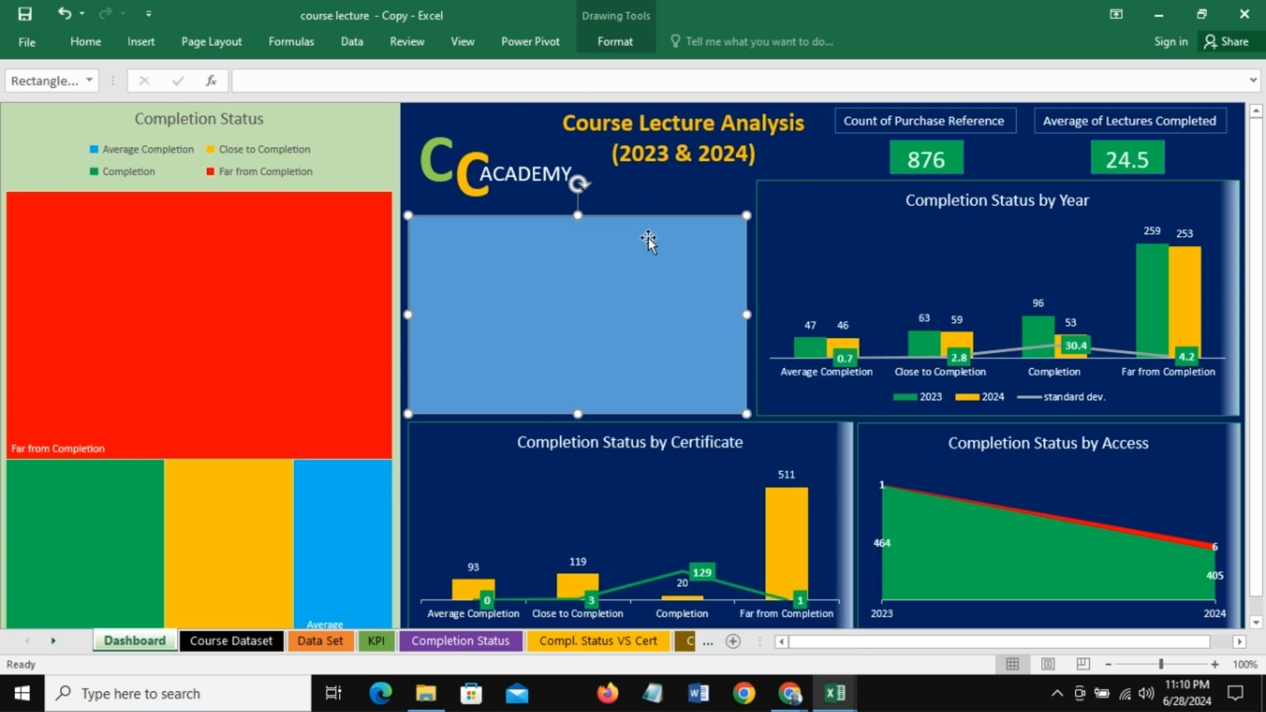
key("Delete")
left_click(488, 264)
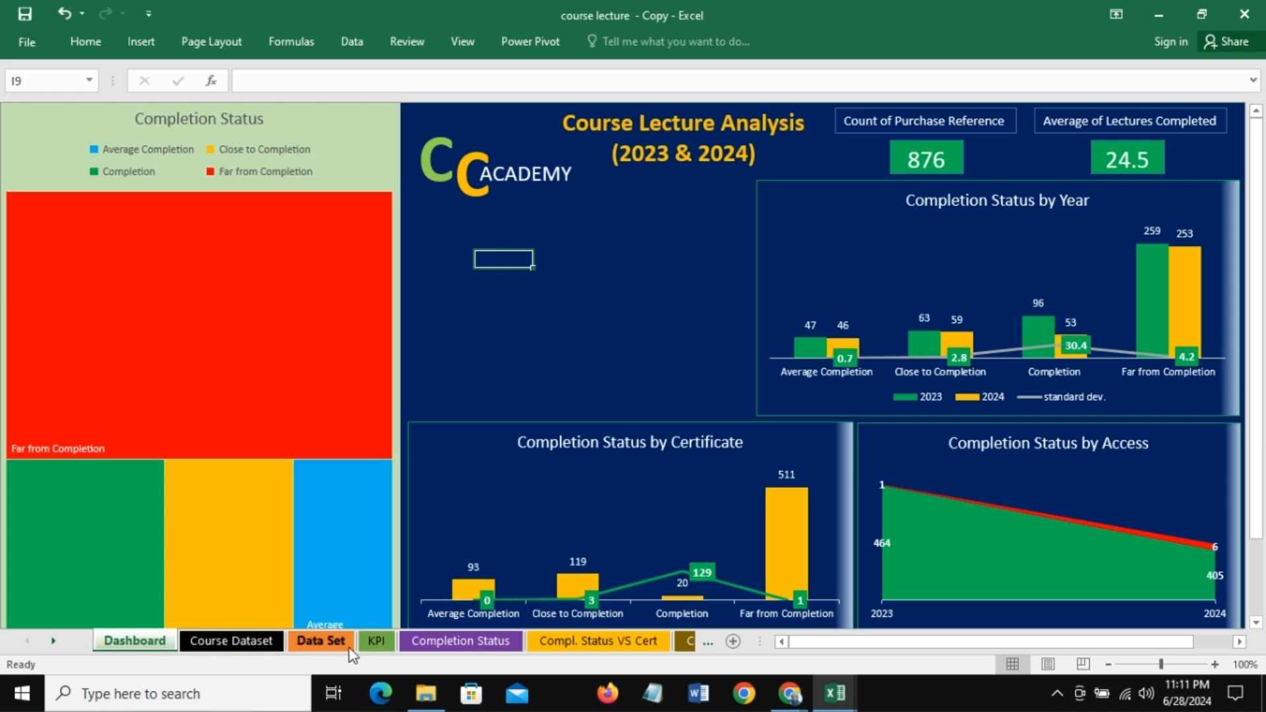
Step: Insert a slicer for the Year field from the pivot table on the Completion Status sheet
left_click(455, 641)
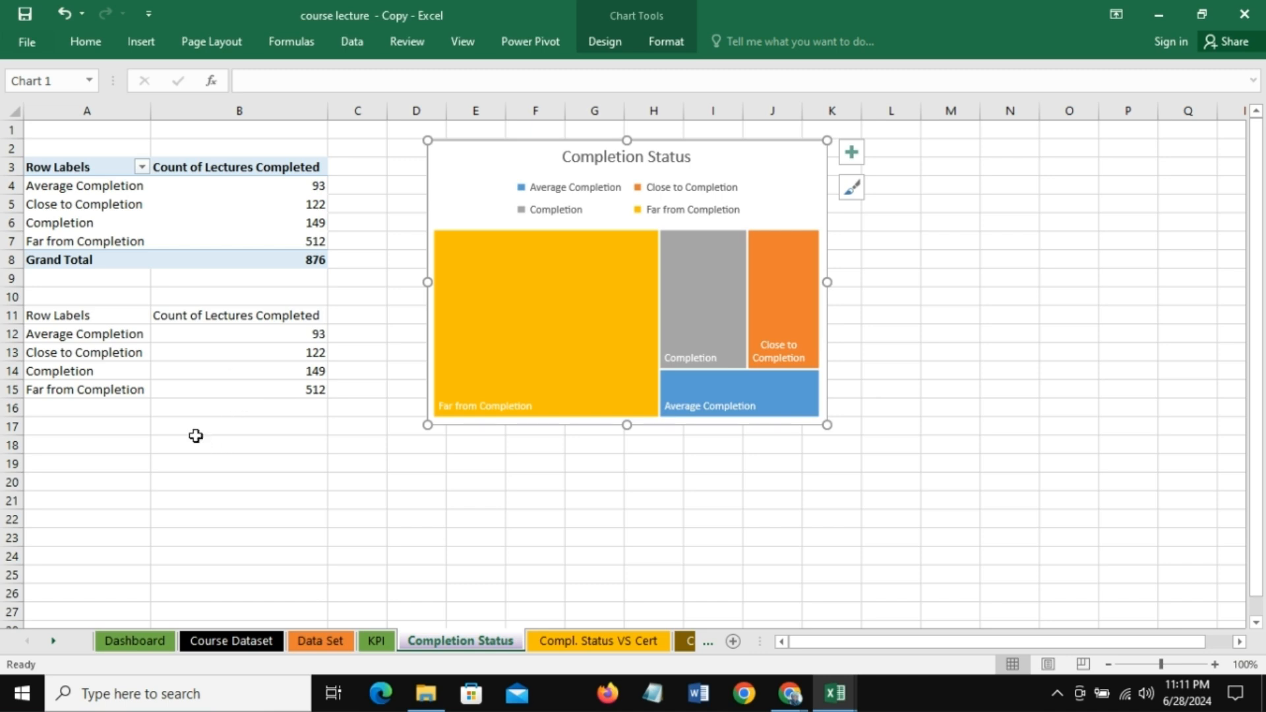
left_click(60, 191)
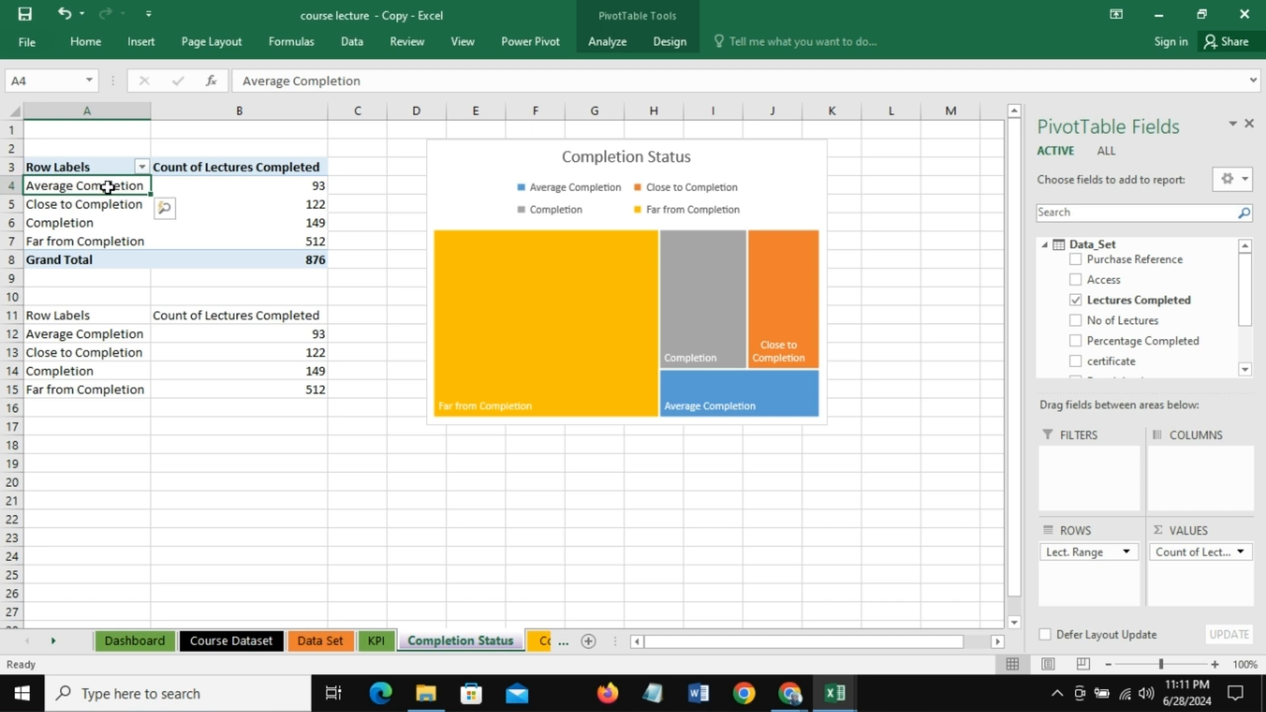
left_click(134, 43)
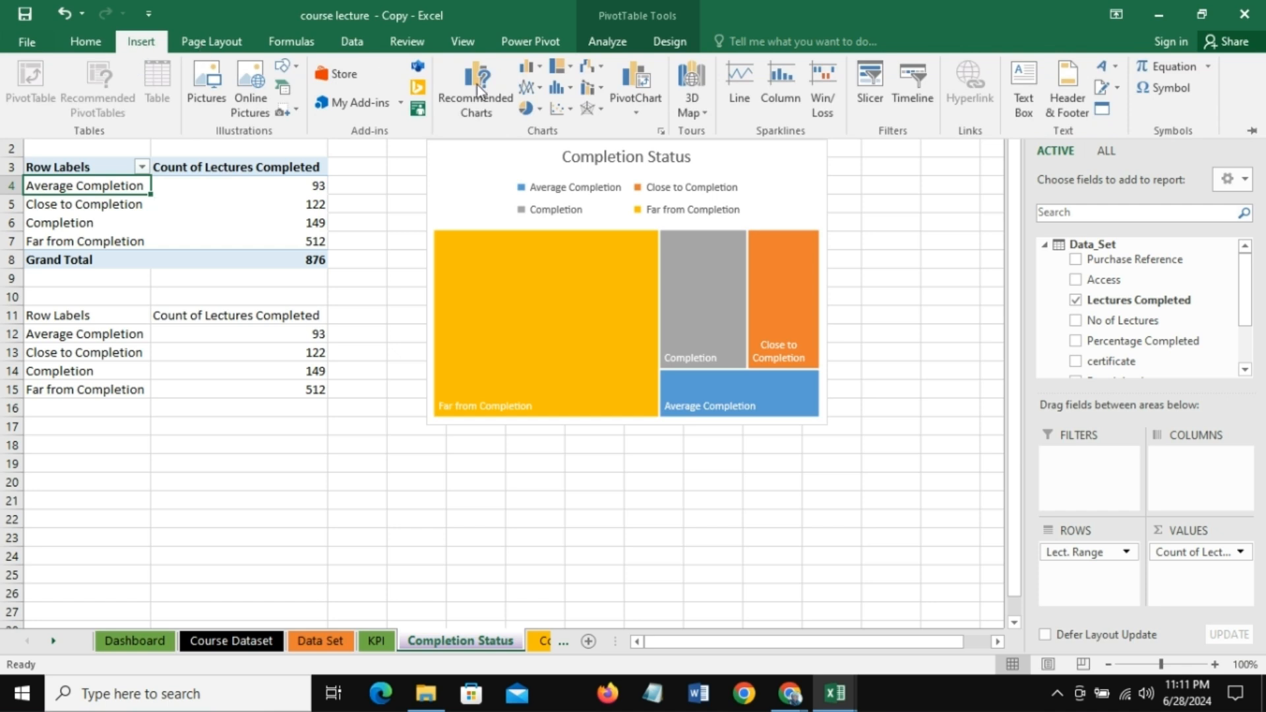
left_click(865, 90)
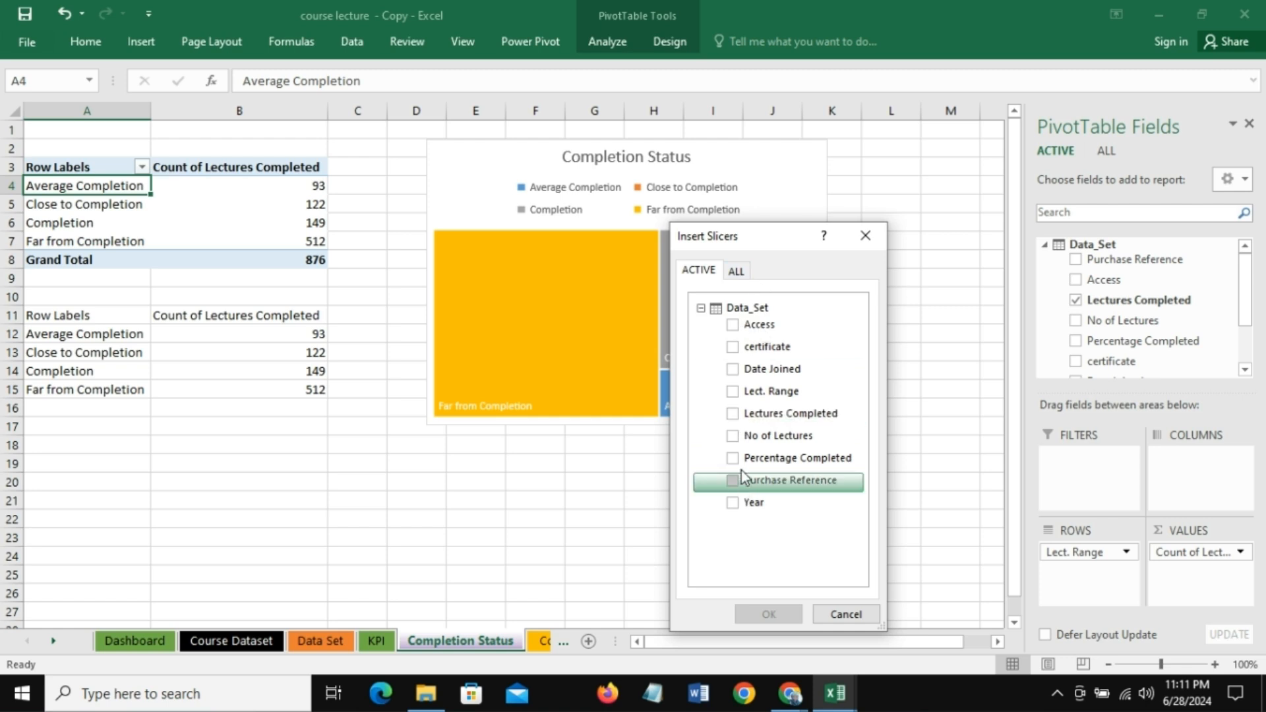
left_click(732, 503)
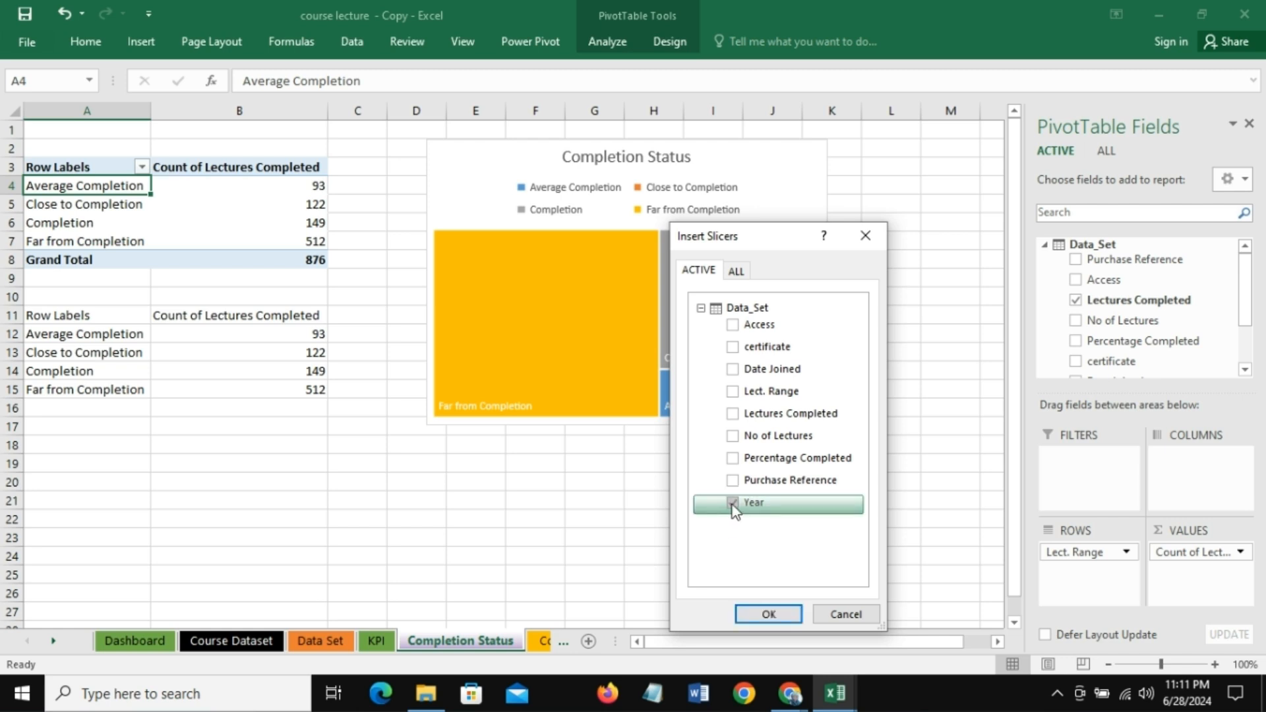
left_click(768, 614)
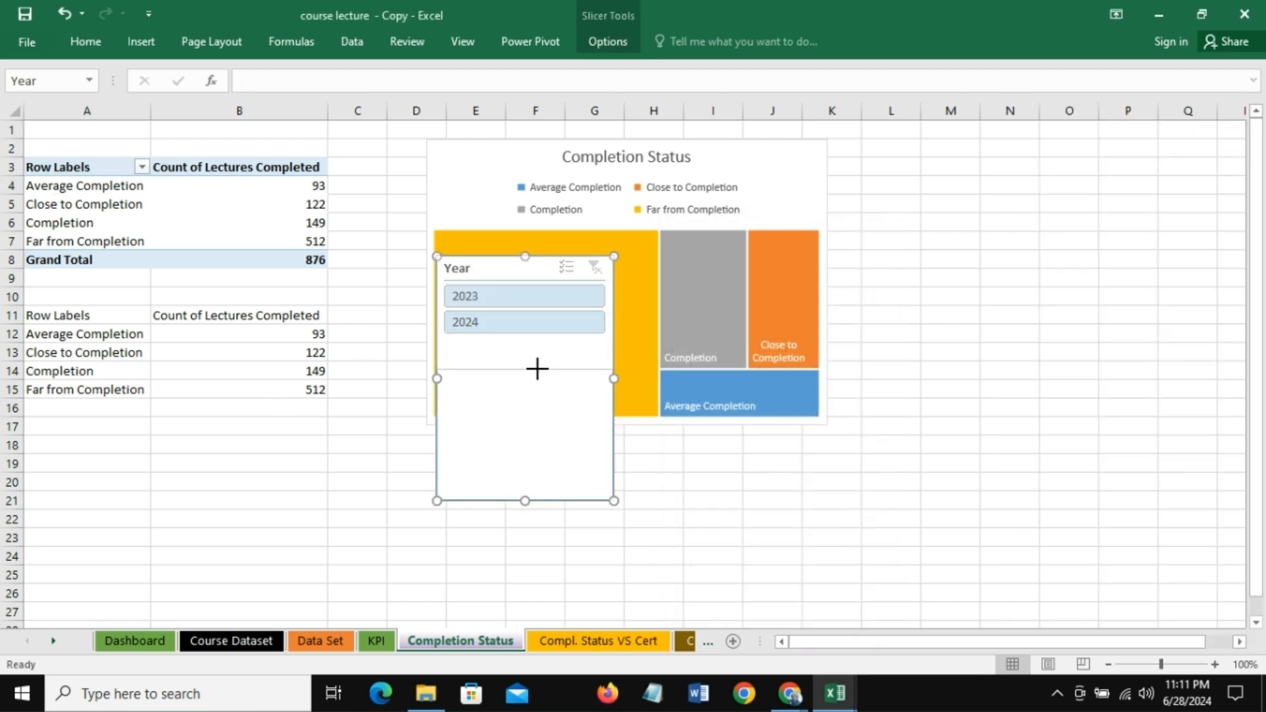
Step: Shorten the Year slicer to just below its items and paste a copy of it onto the Dashboard sheet
left_click_drag(537, 368, 537, 358)
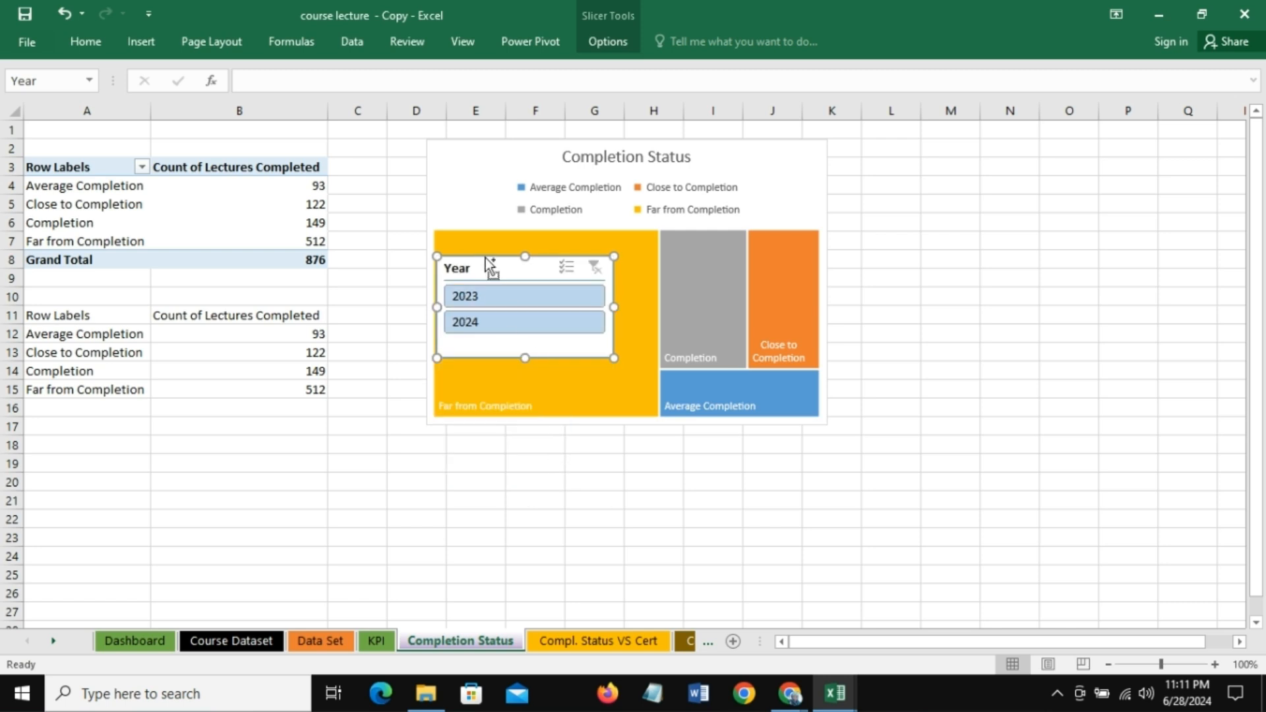
left_click(145, 648)
key("ctrl+v")
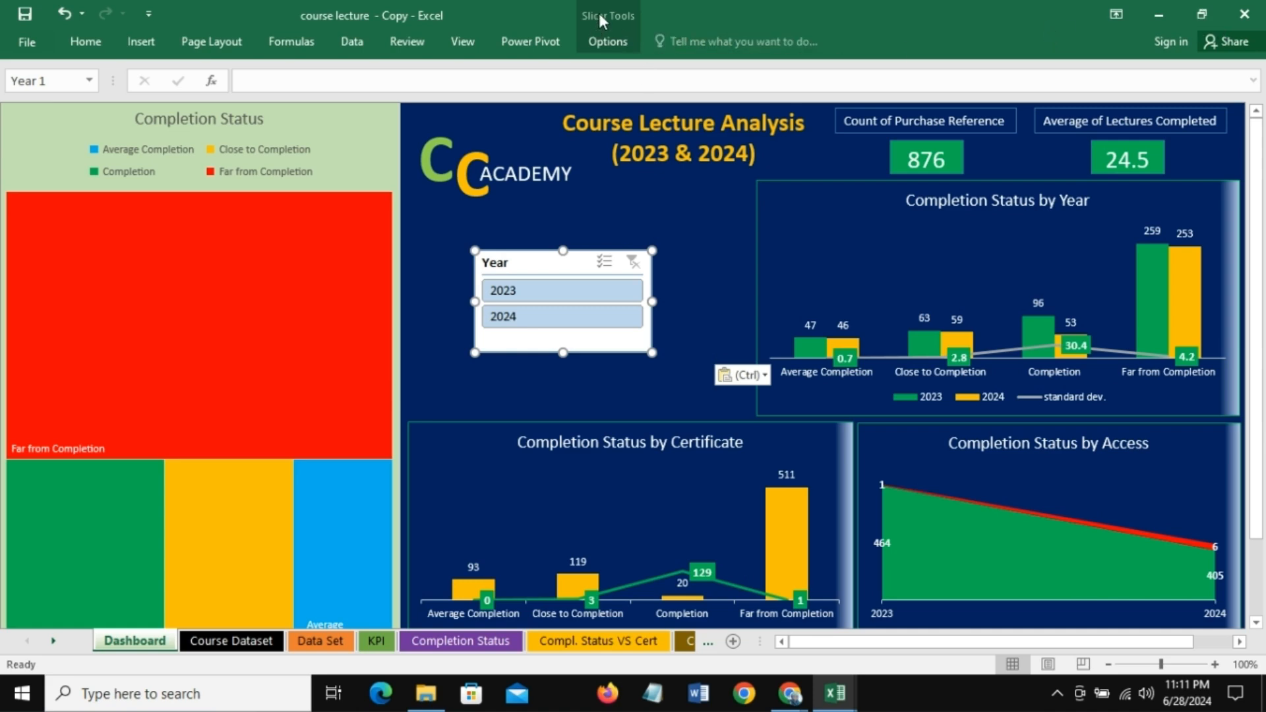
Step: Arrange the buttons of the Dashboard's Year slicer in 2 columns
left_click(605, 41)
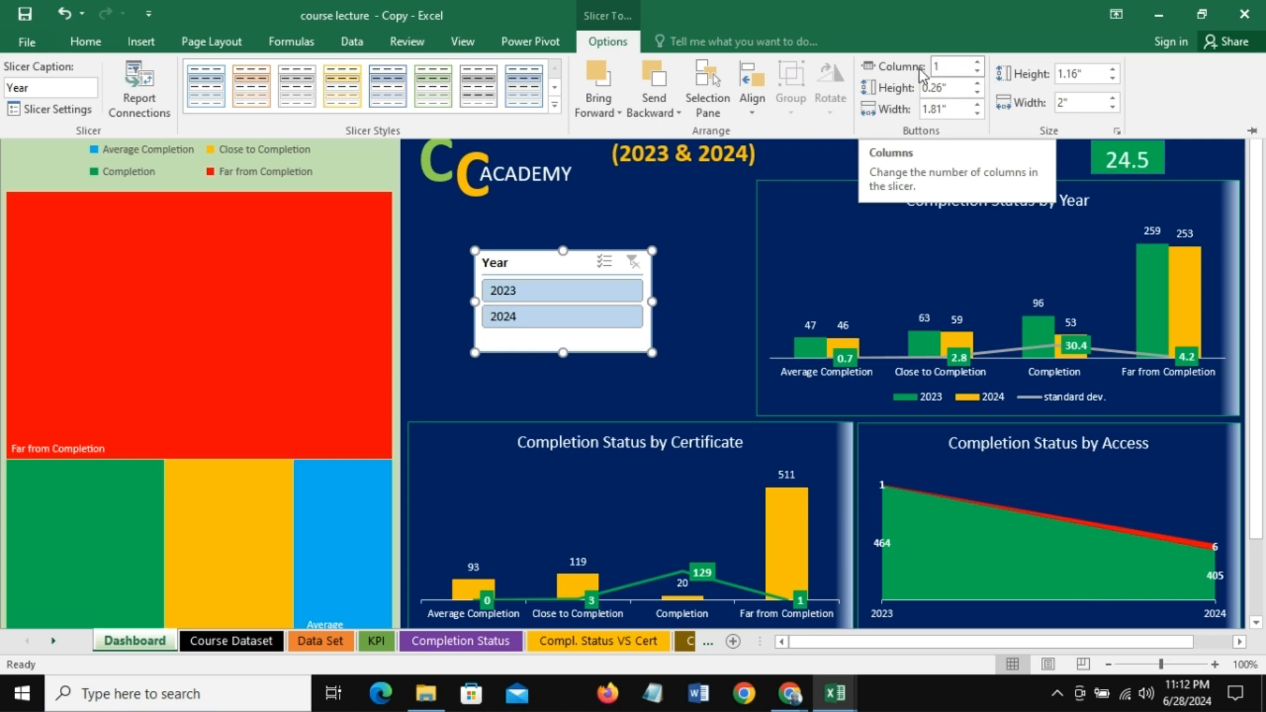
left_click(977, 63)
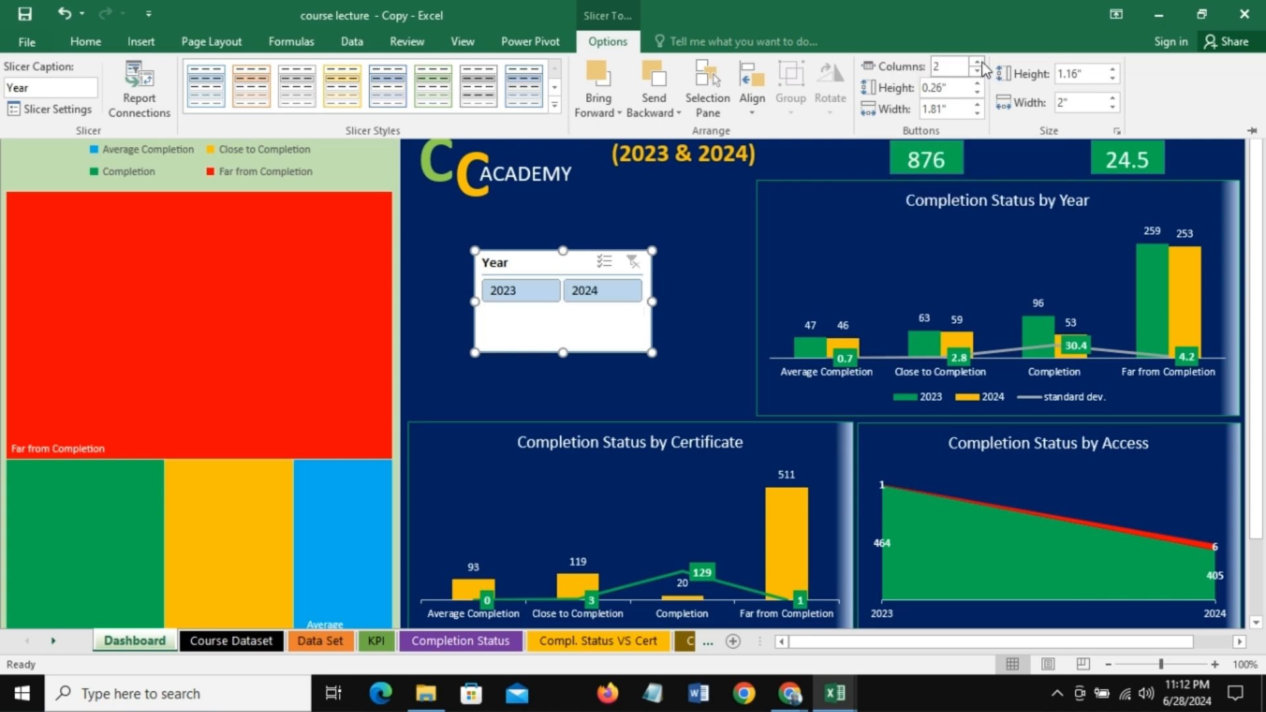
left_click(564, 349)
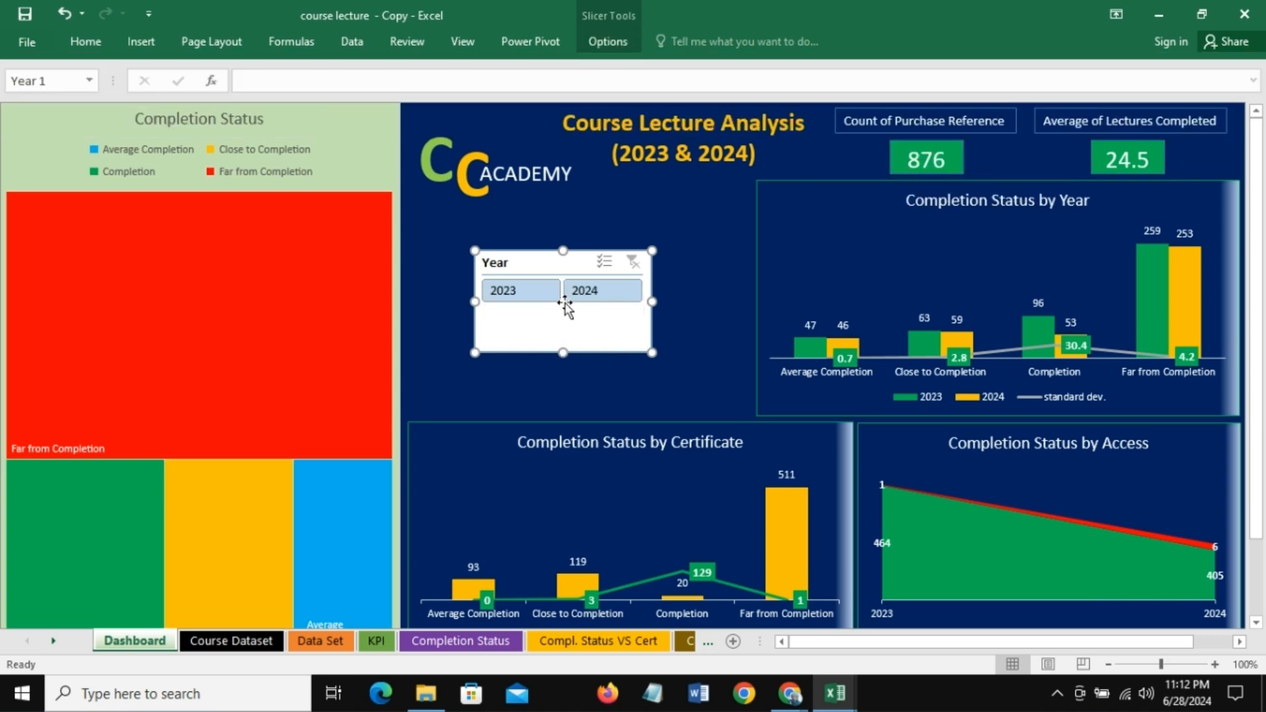
Step: Resize the Year slicer to about 3.77" wide and 2.27" high to fill the empty area below the logo and title
left_click_drag(567, 317, 566, 317)
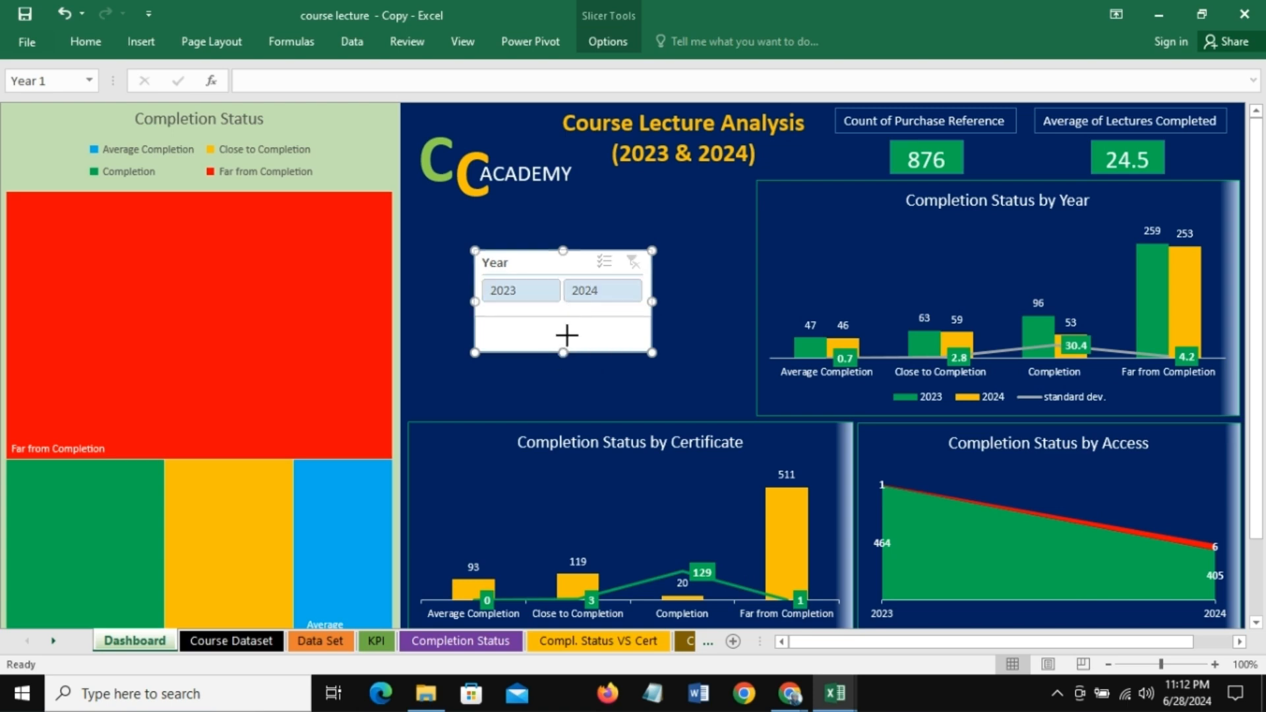
mouse_move(652, 283)
left_mouse_down()
mouse_move(758, 284)
mouse_move(743, 284)
left_mouse_up()
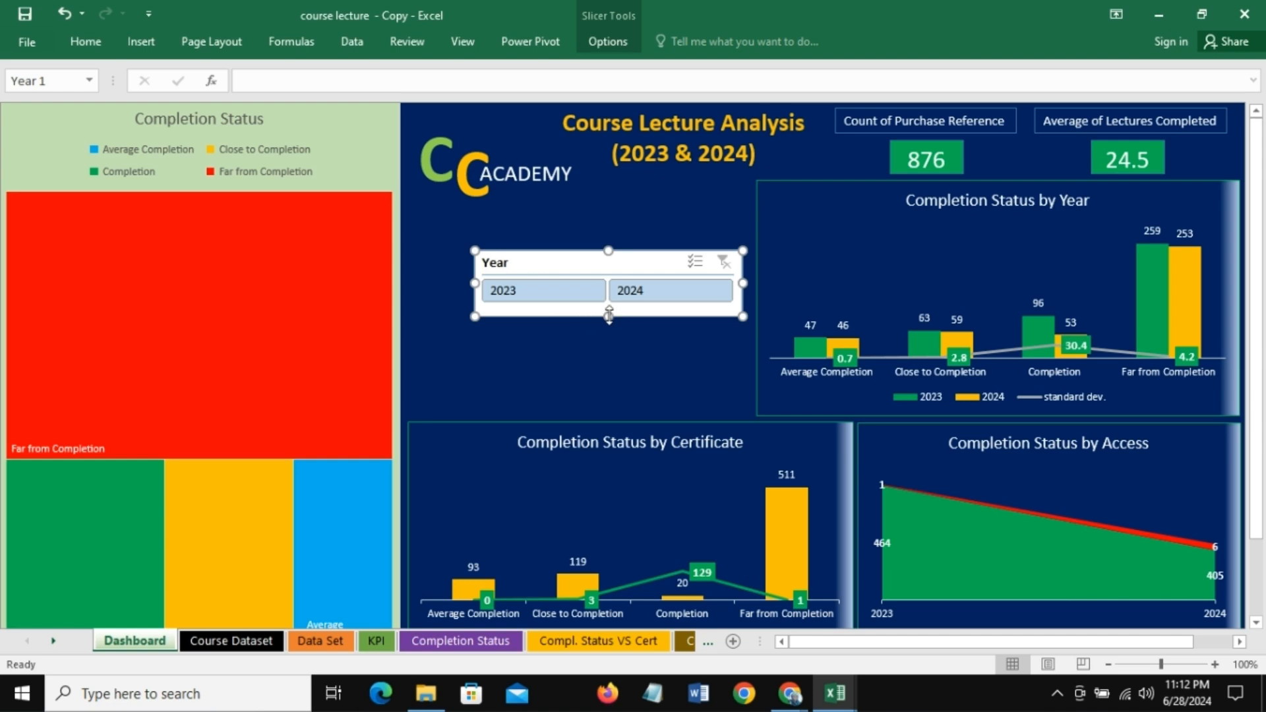
left_click_drag(608, 316, 607, 413)
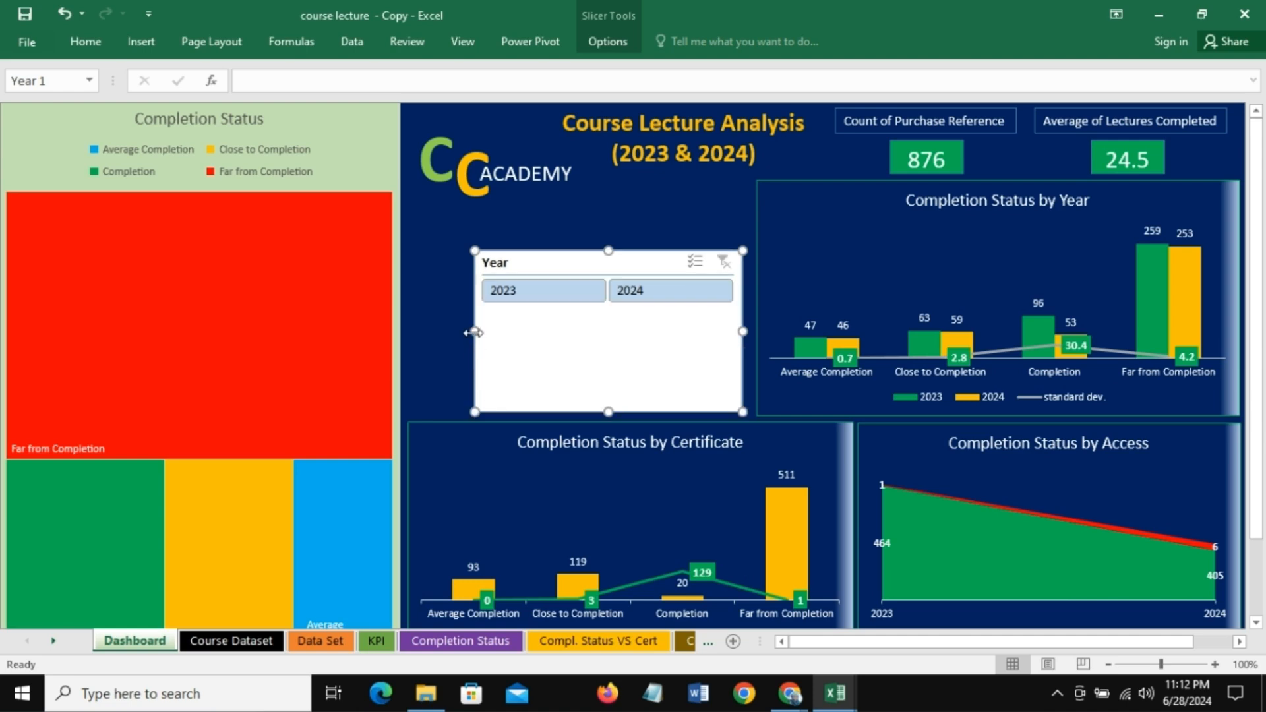
left_click_drag(474, 332, 408, 324)
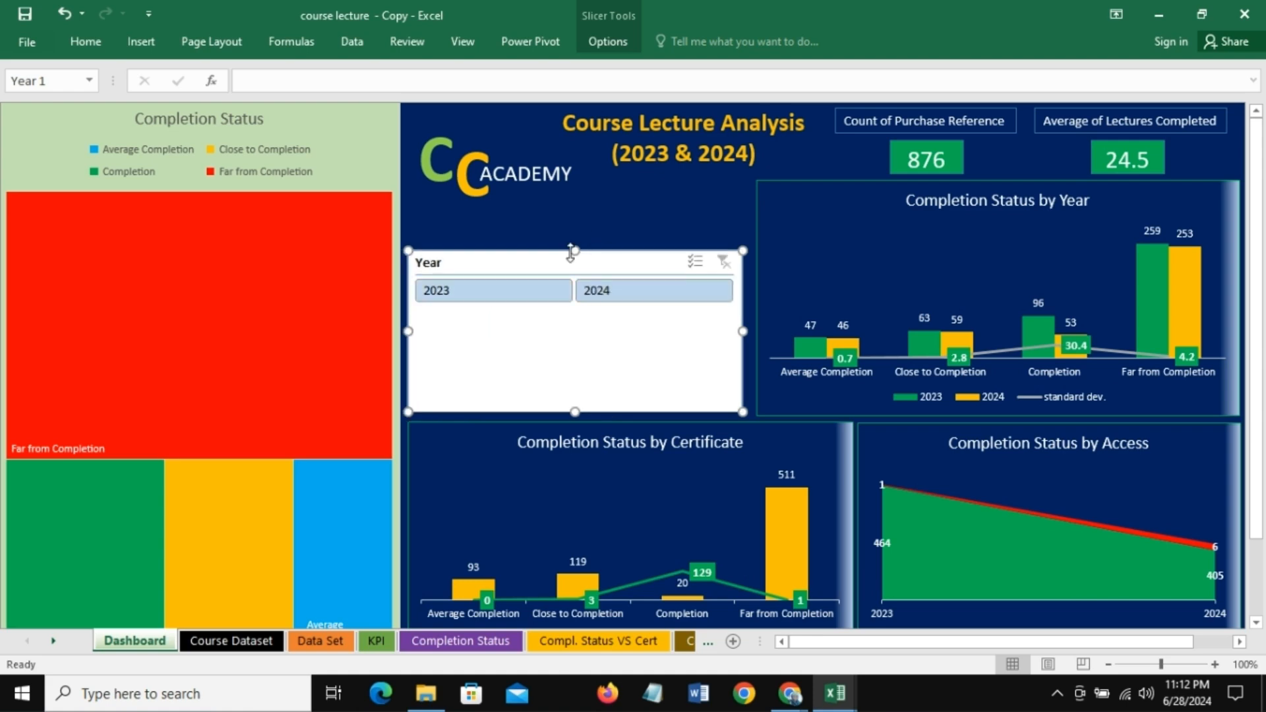
mouse_move(571, 252)
left_mouse_down()
mouse_move(577, 198)
mouse_move(579, 211)
left_mouse_up()
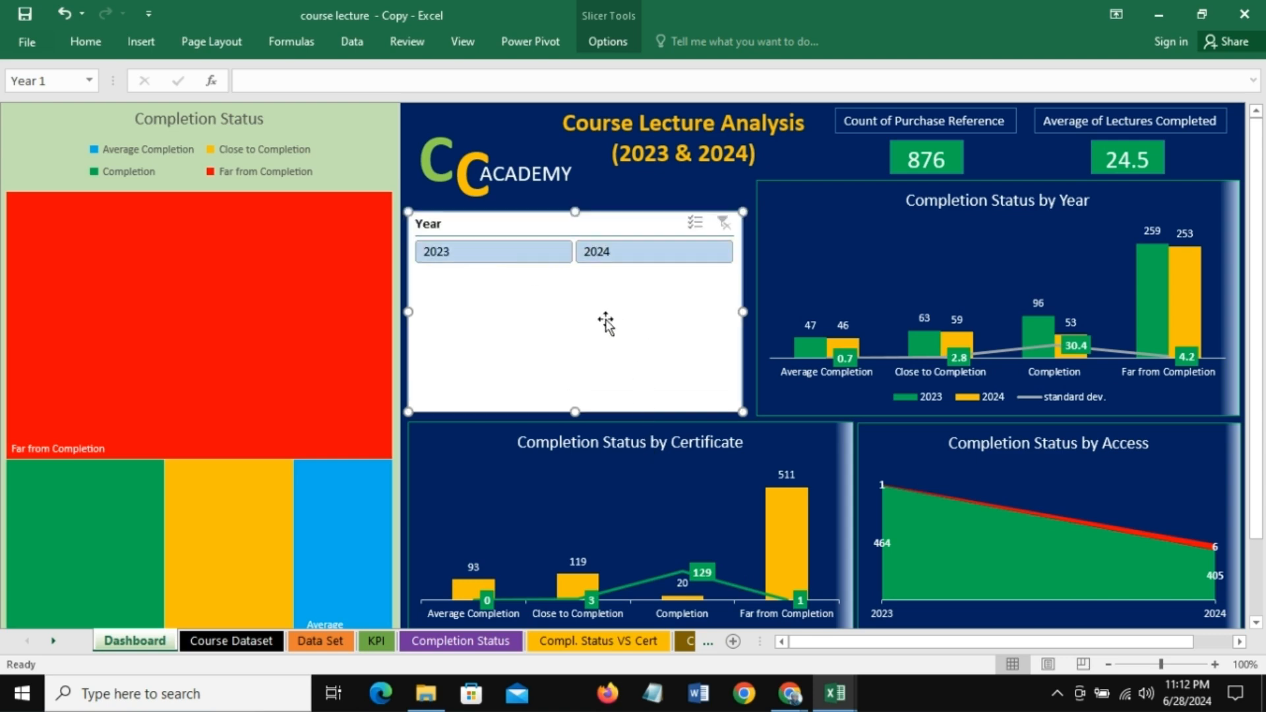
Step: Set the button height of the Year slicer to 0.7"
left_click(620, 48)
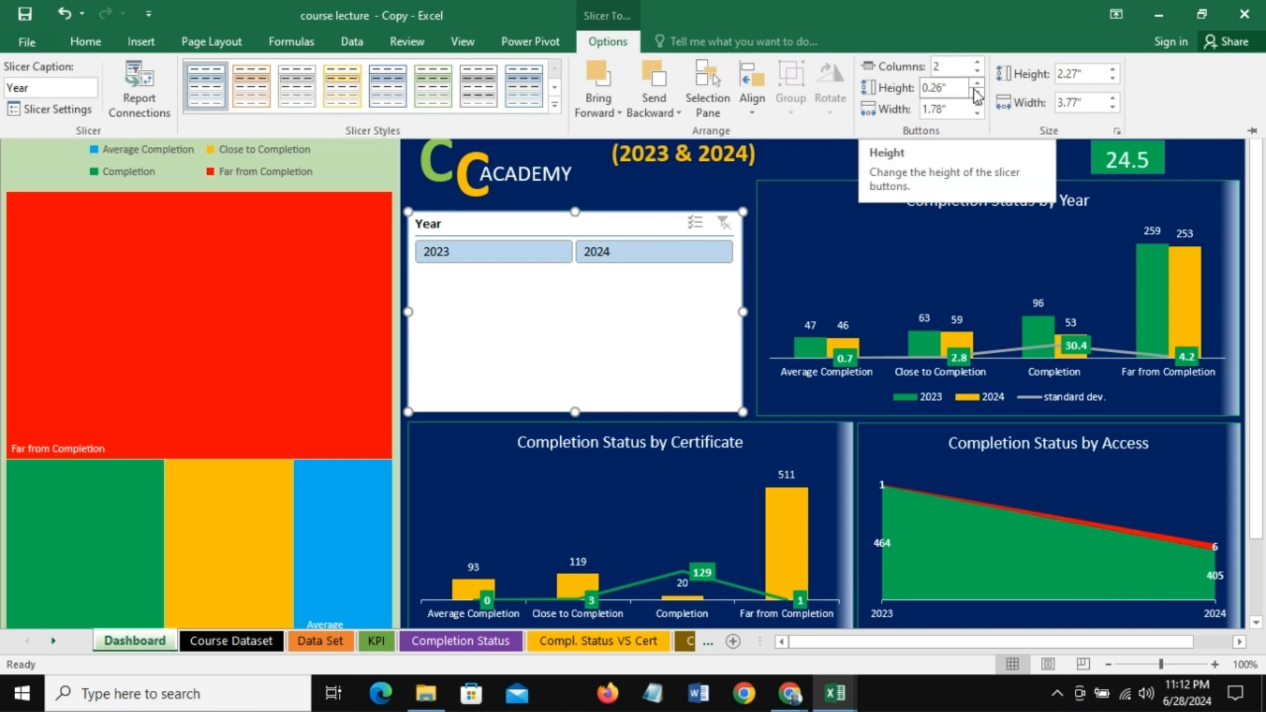
left_click(978, 83)
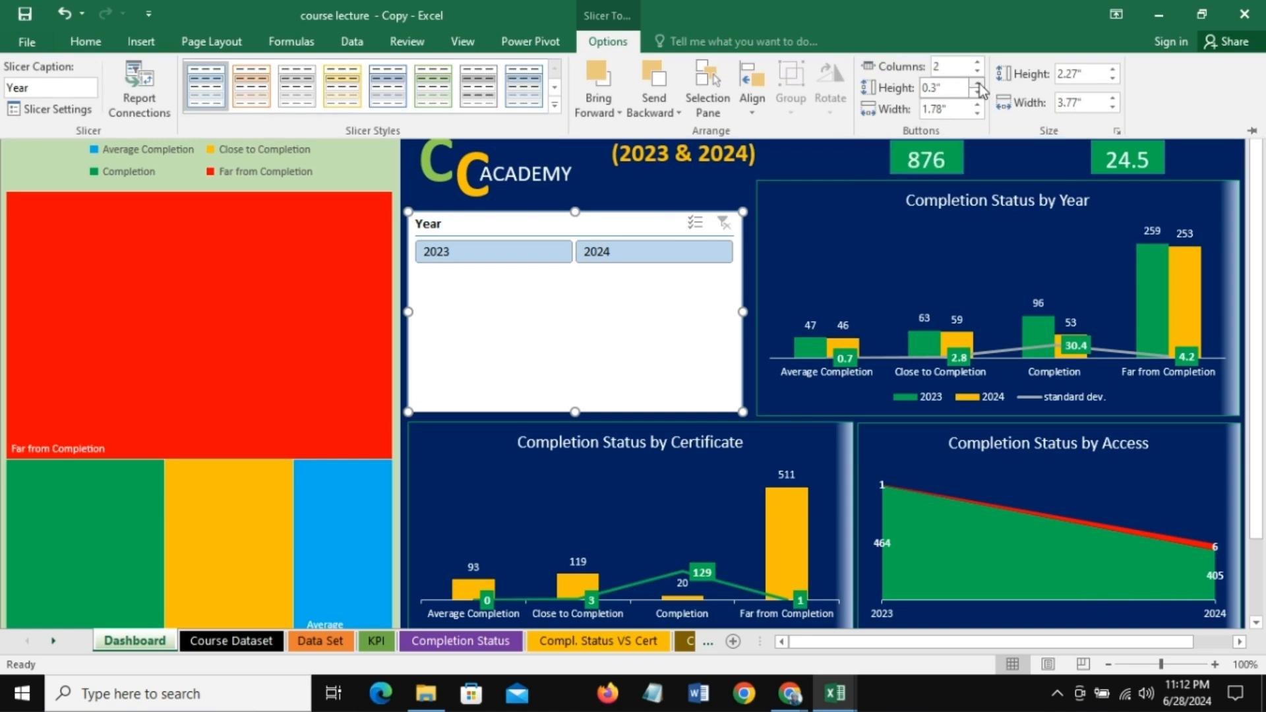
left_click(978, 83)
left_click(978, 82)
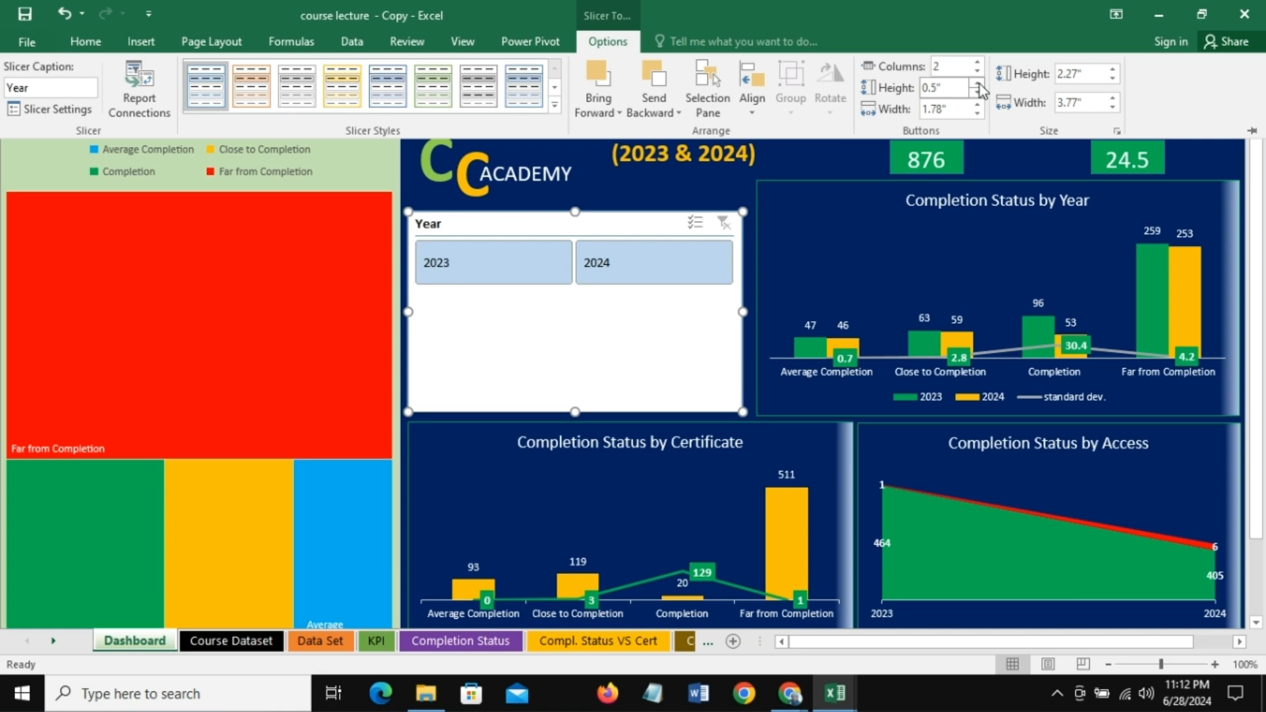
left_click(978, 83)
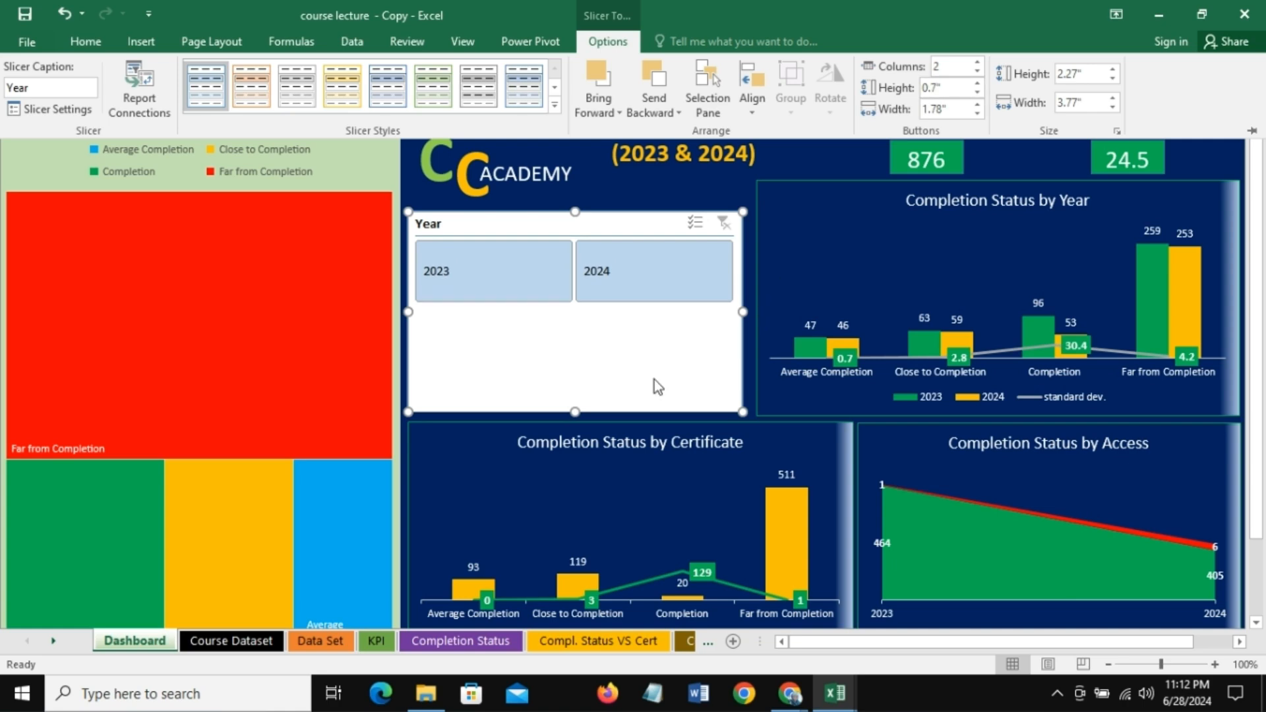
Step: Shorten the Year slicer to about 1.83" high, and adjust its overall height to 2.1"
left_click(574, 413)
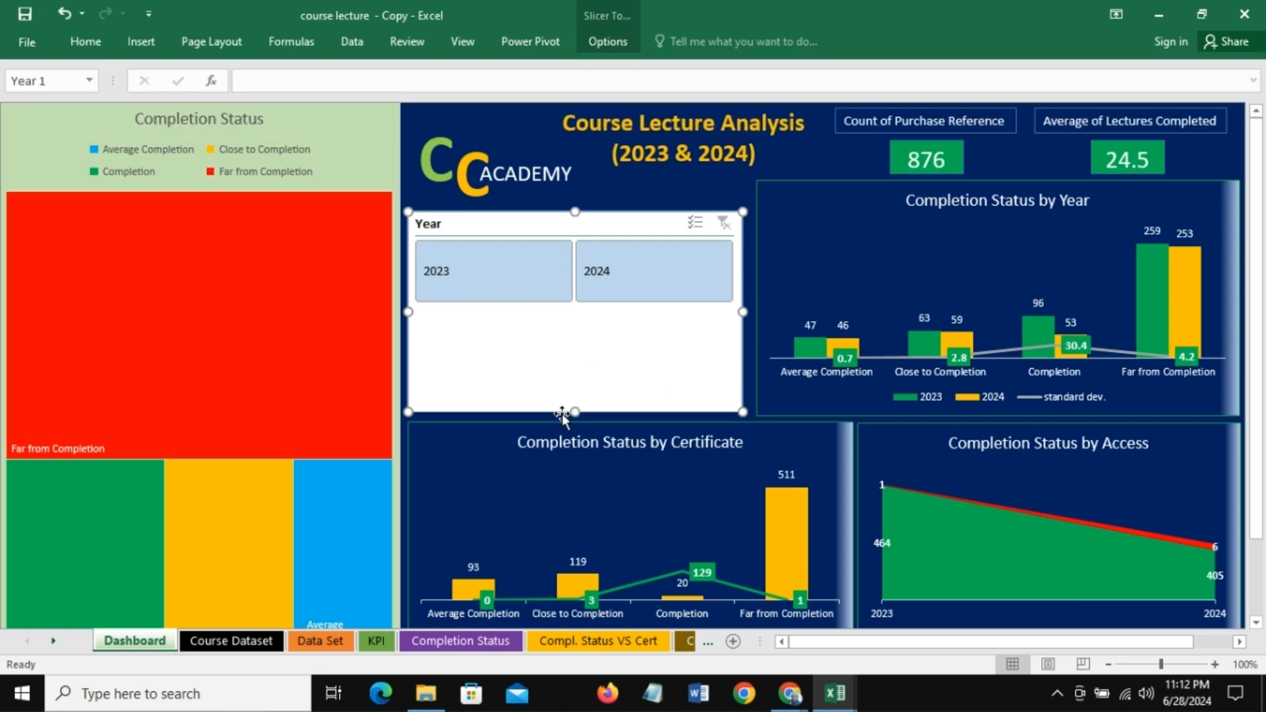
left_click_drag(576, 412, 575, 374)
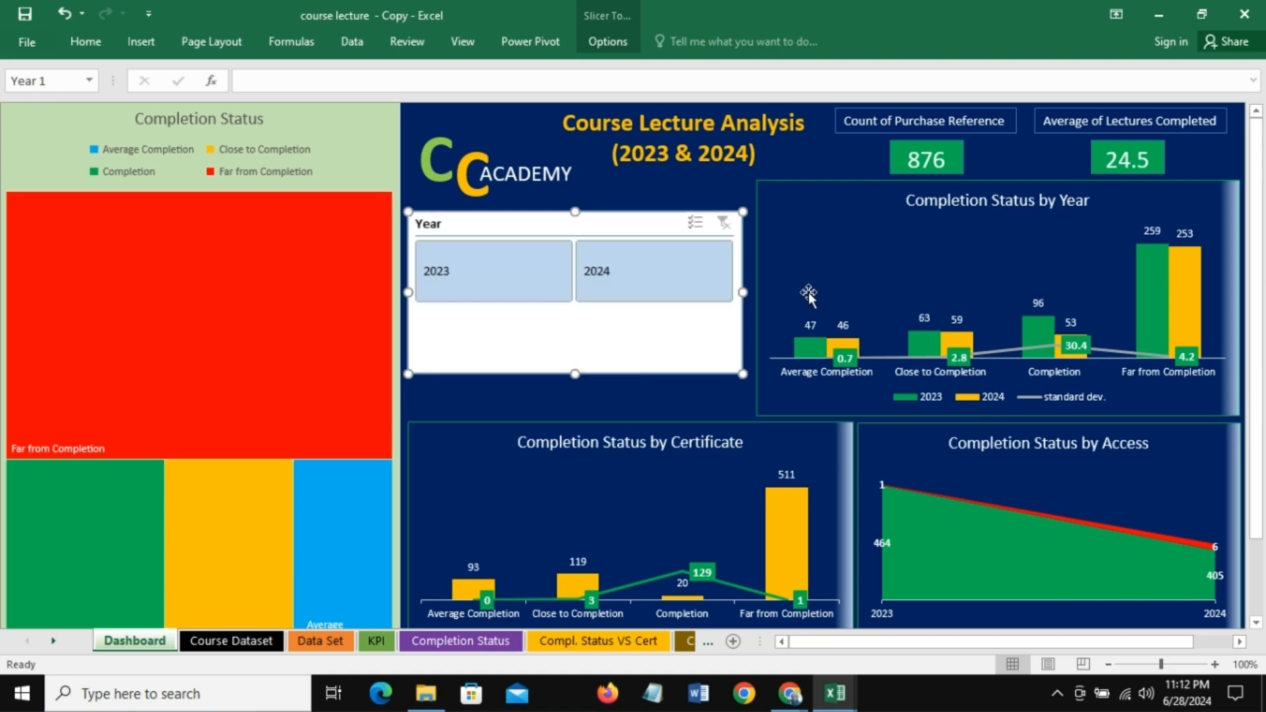
left_click(607, 41)
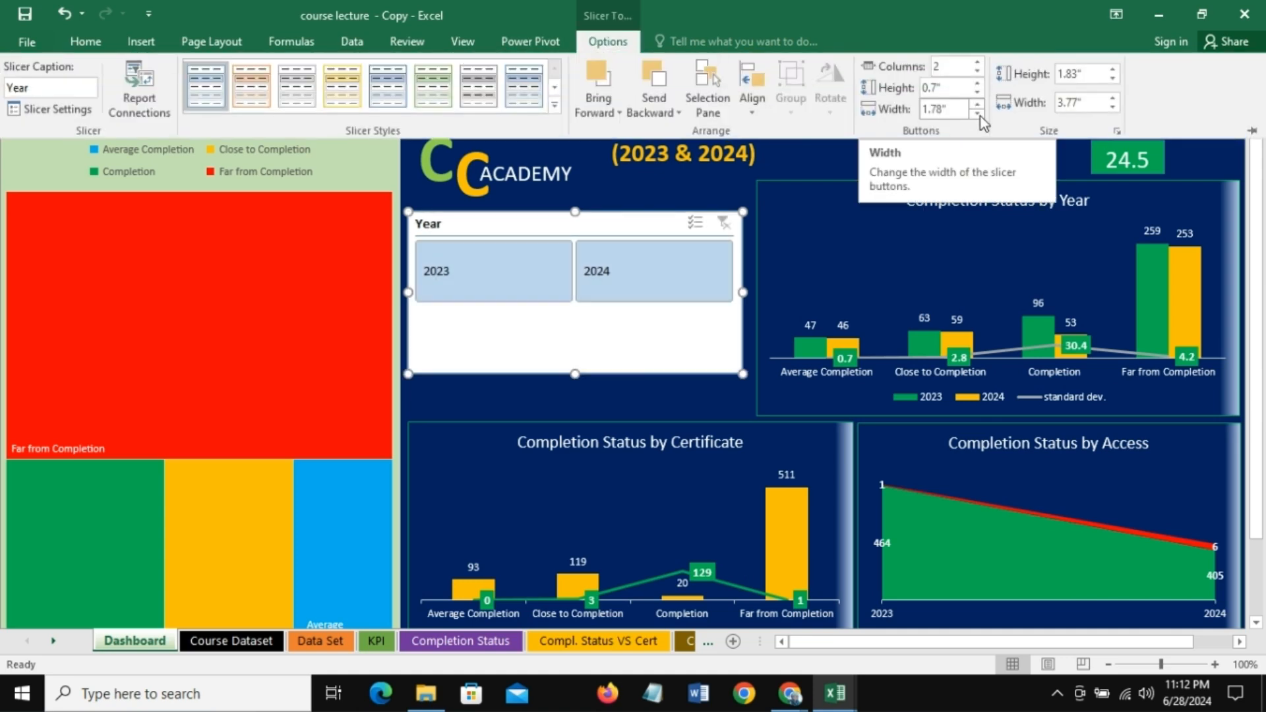
left_click(1114, 79)
left_click(1114, 79)
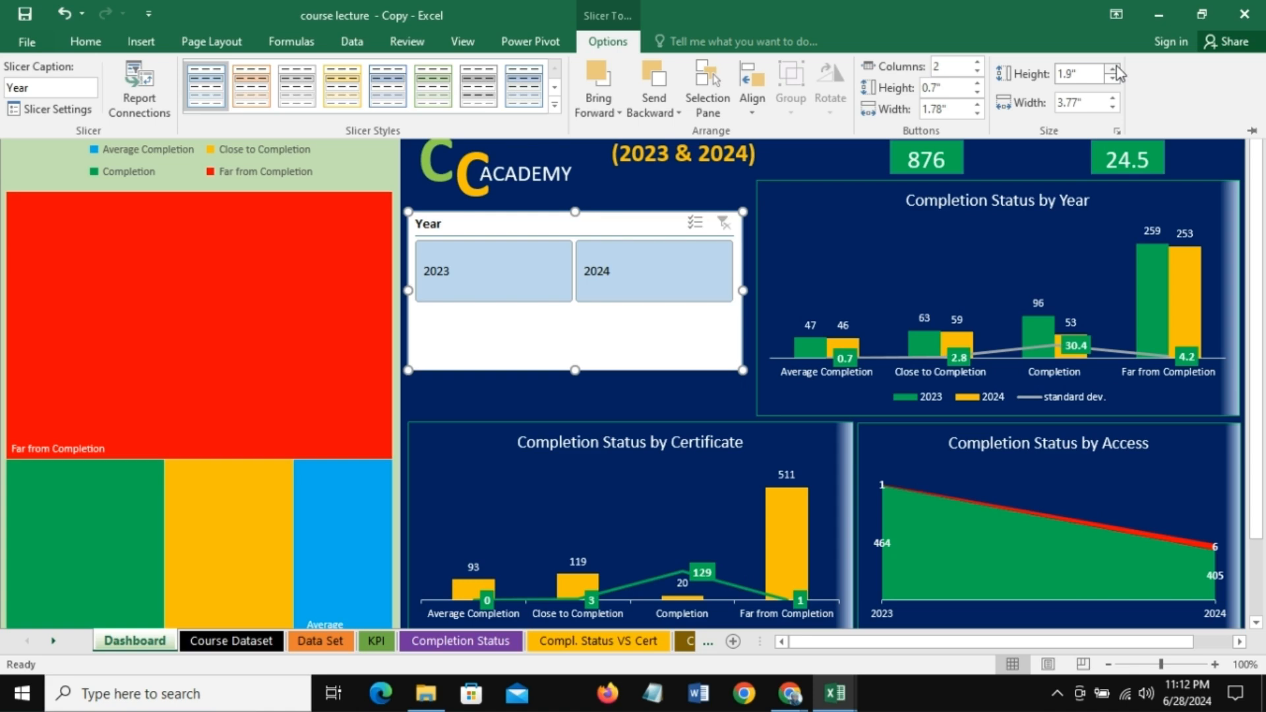
left_click(1114, 69)
left_click(1114, 68)
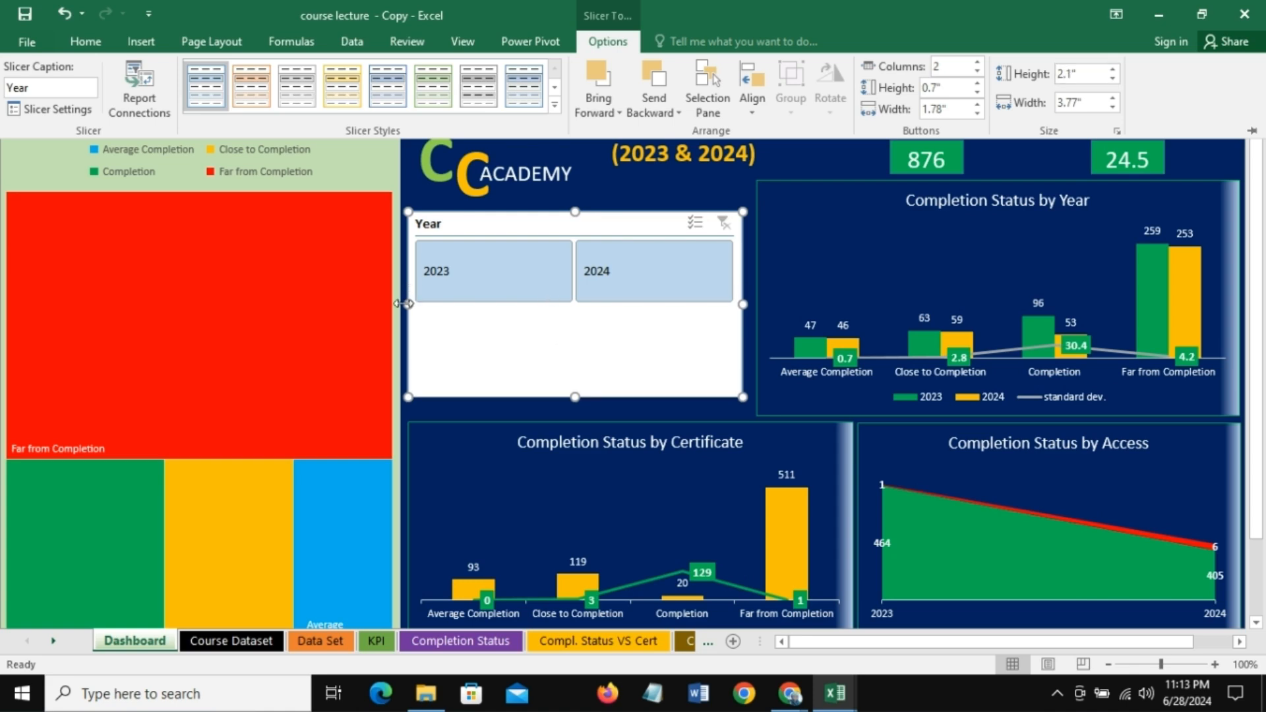
Step: Shorten the Year slicer to about 1.23" high and move it down to the middle of the empty area below the logo
left_click_drag(575, 398, 575, 321)
left_click_drag(534, 221, 541, 254)
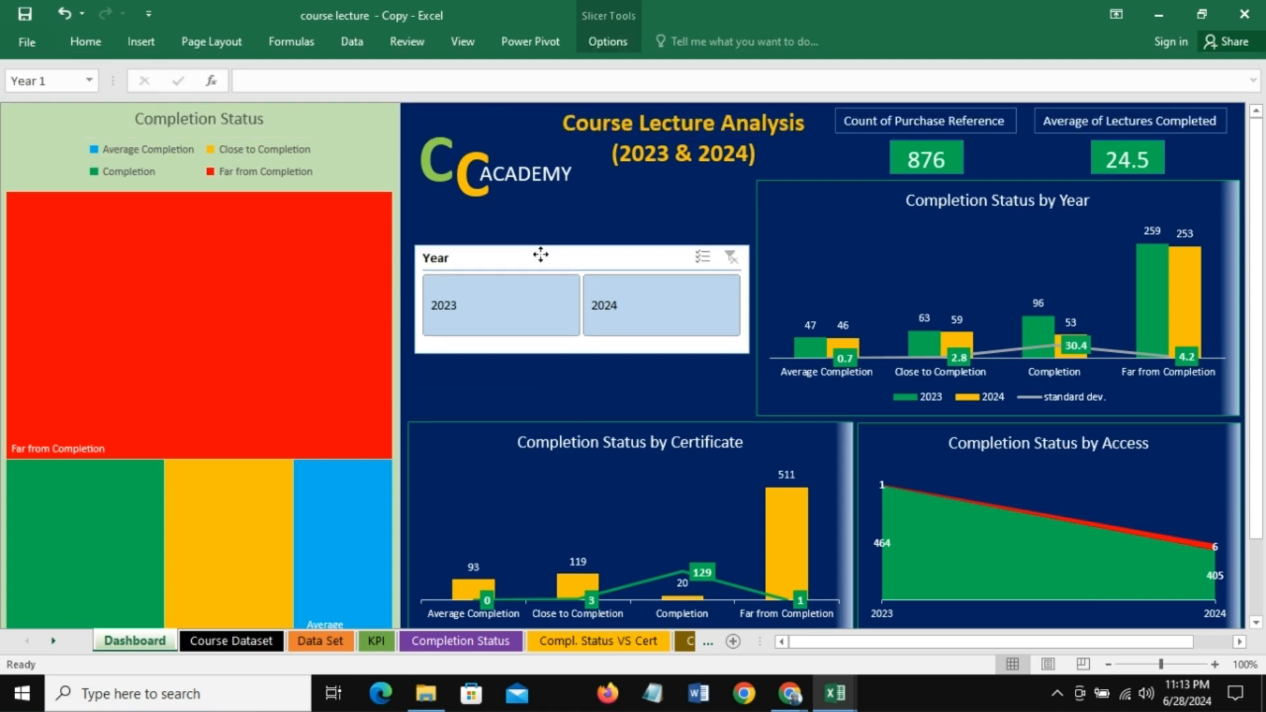
left_click(541, 254)
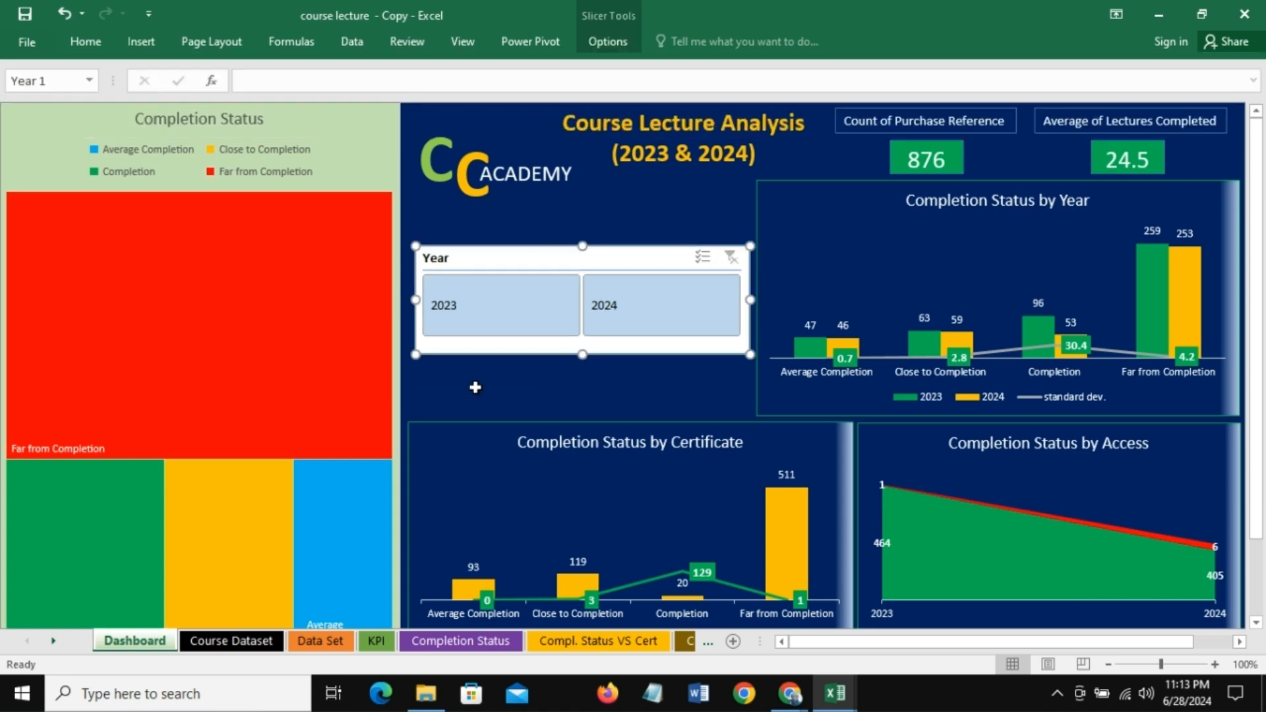
Step: Set the Year slicer's button height to 0.5", shorten the slicer to about 1.04" high and nudge it slightly away from the Year chart
left_click(608, 41)
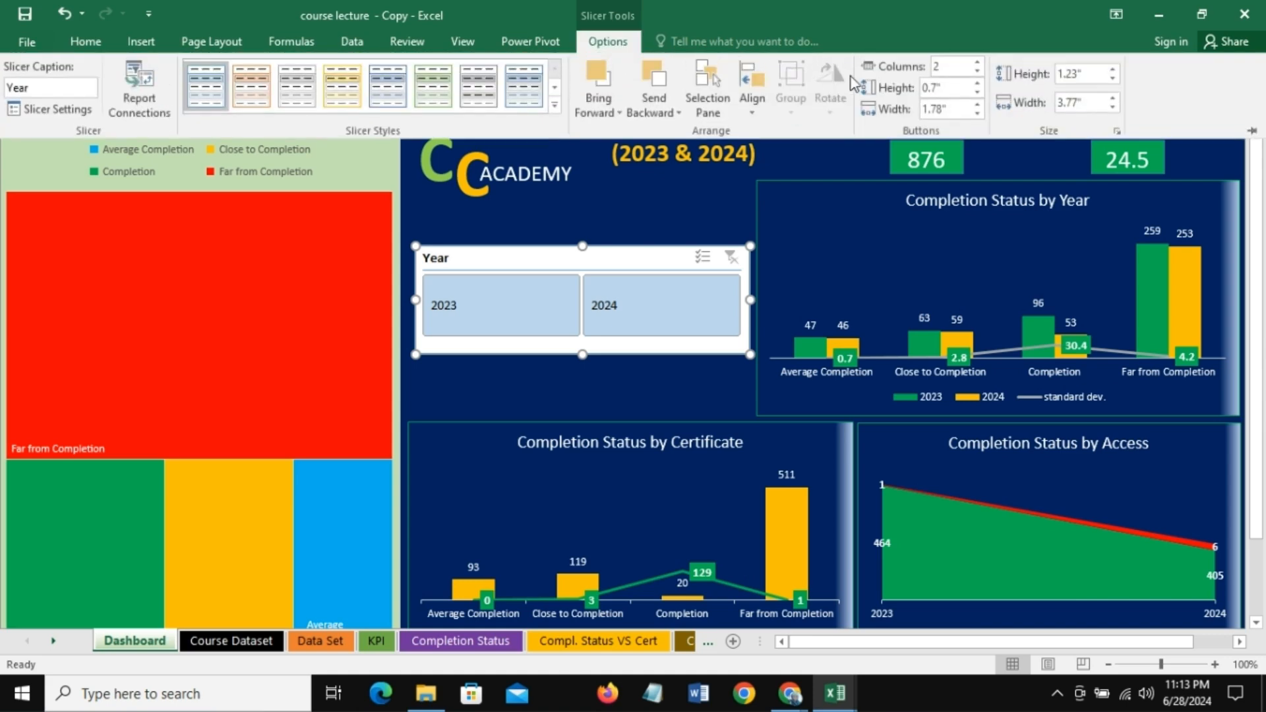
left_click(976, 93)
left_click(976, 93)
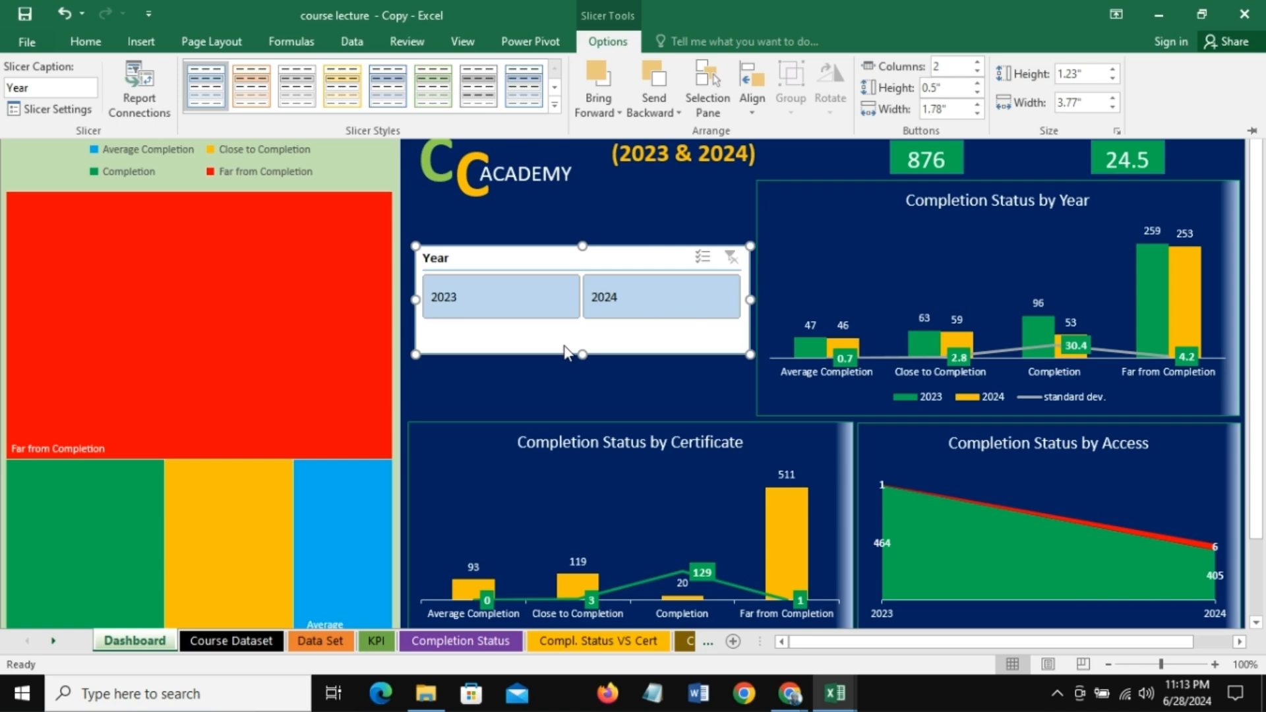
key("ctrl+F1")
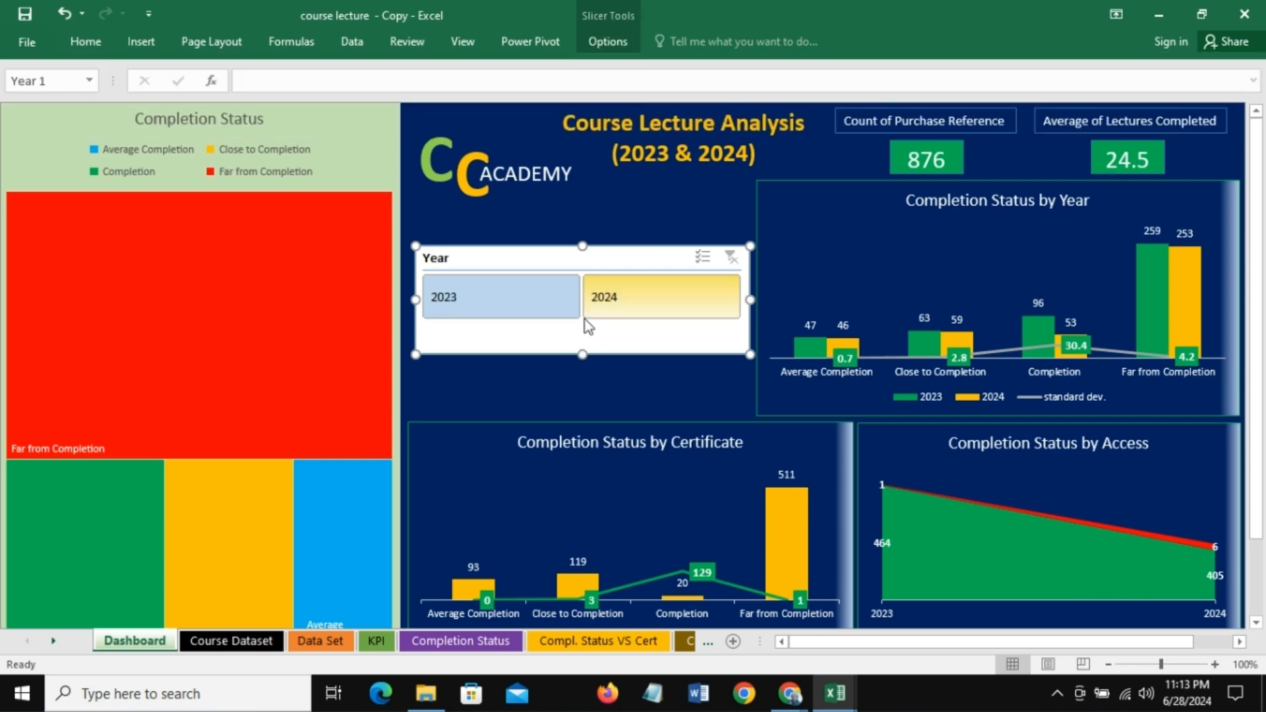
left_click_drag(583, 356, 583, 336)
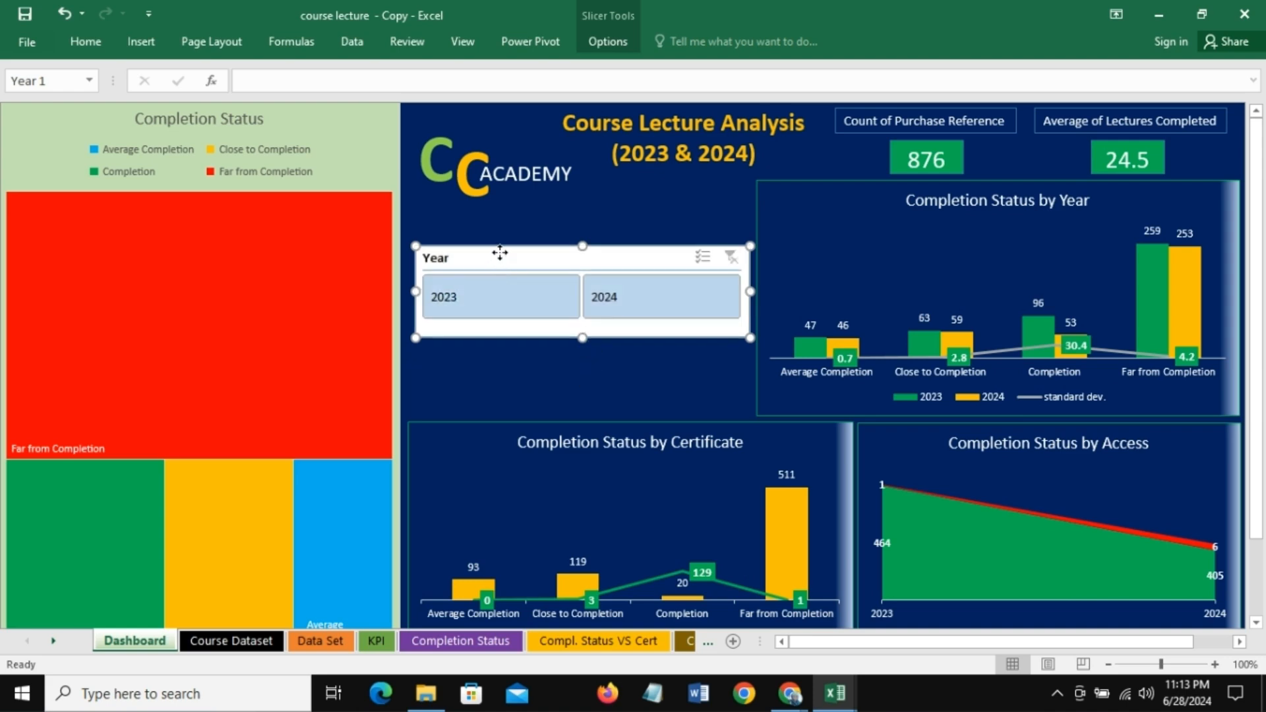
mouse_move(499, 257)
left_mouse_down()
mouse_move(500, 268)
mouse_move(496, 253)
left_mouse_up()
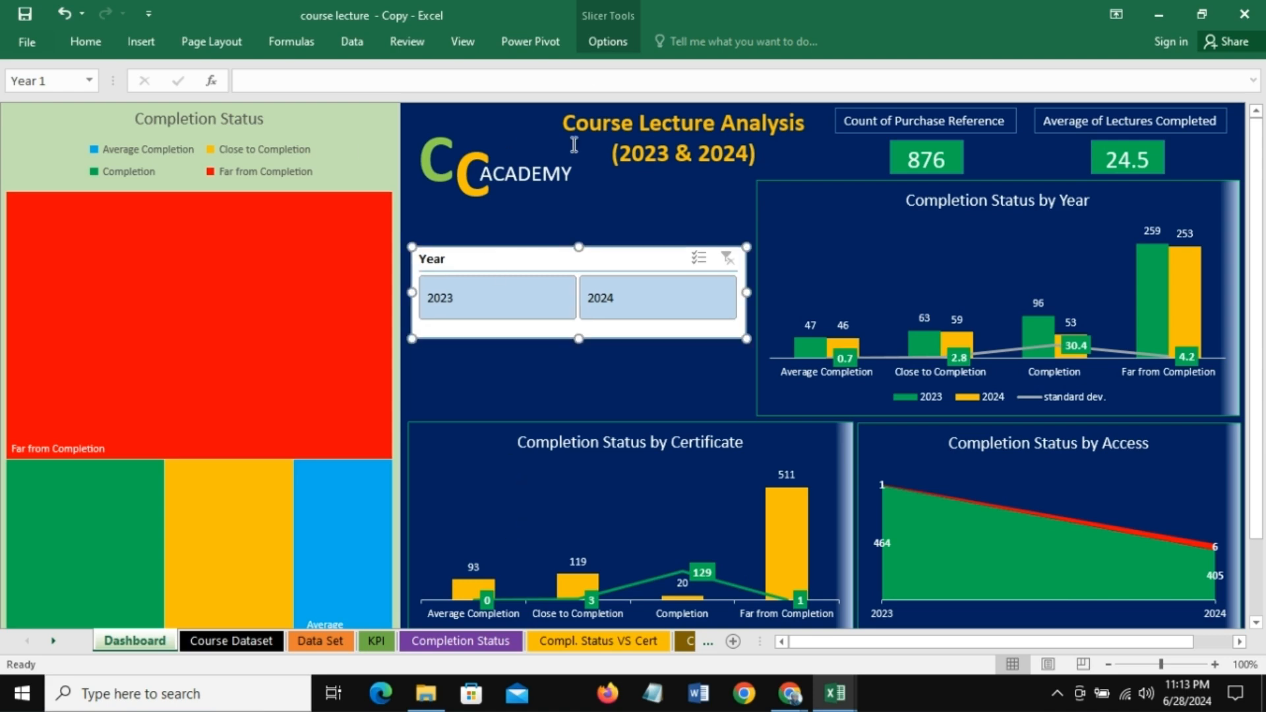
Step: Create a new slicer style for the Year slicer and give its Whole Slicer element a white font and a dark blue fill
left_click(608, 42)
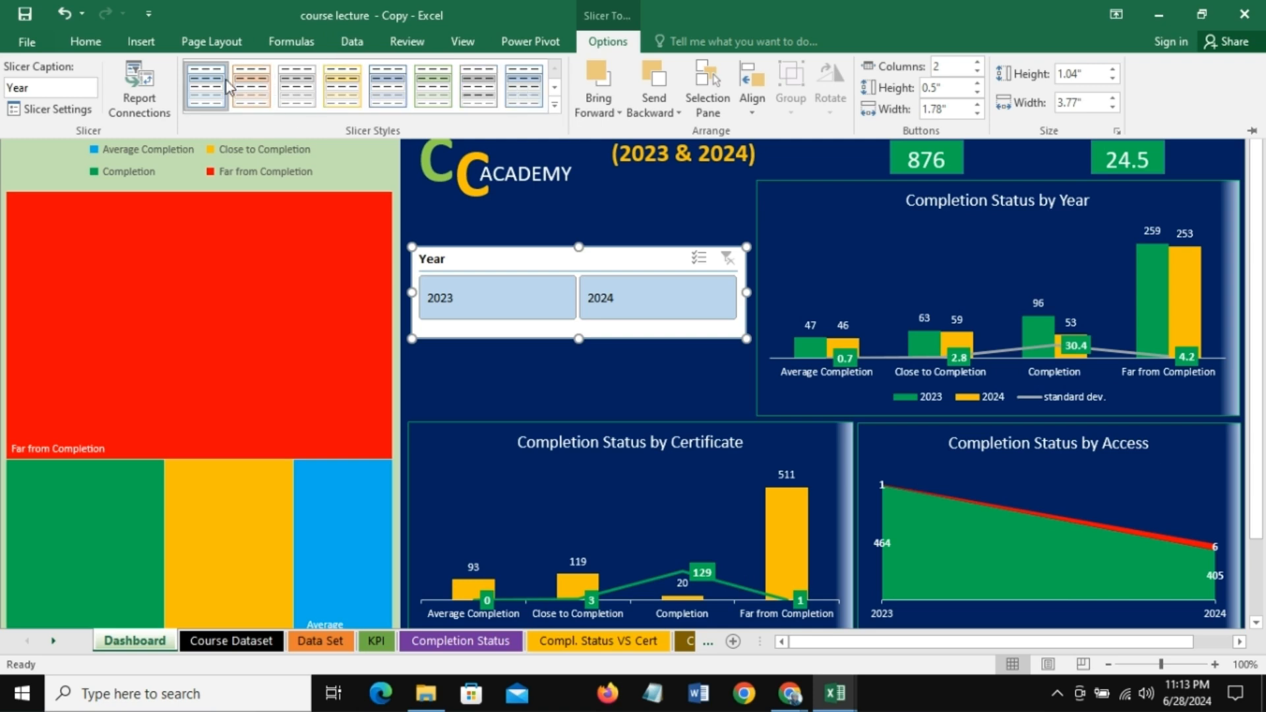
left_click(554, 107)
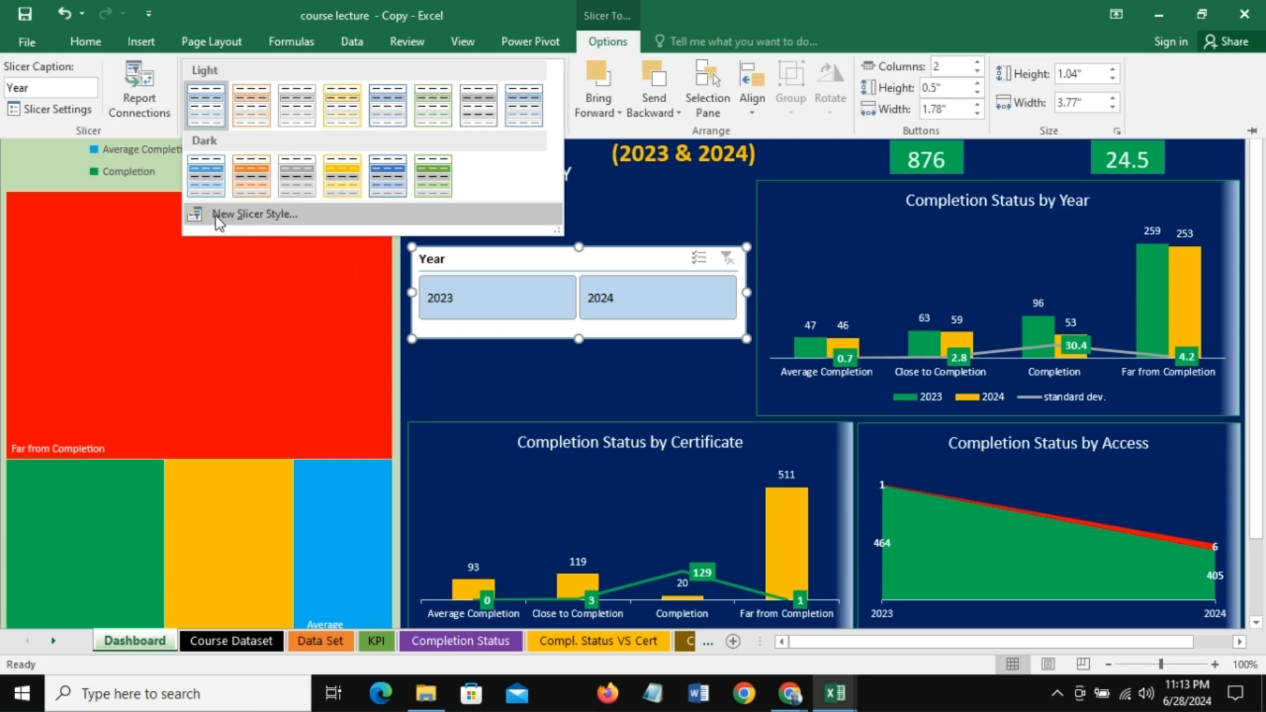
left_click(244, 215)
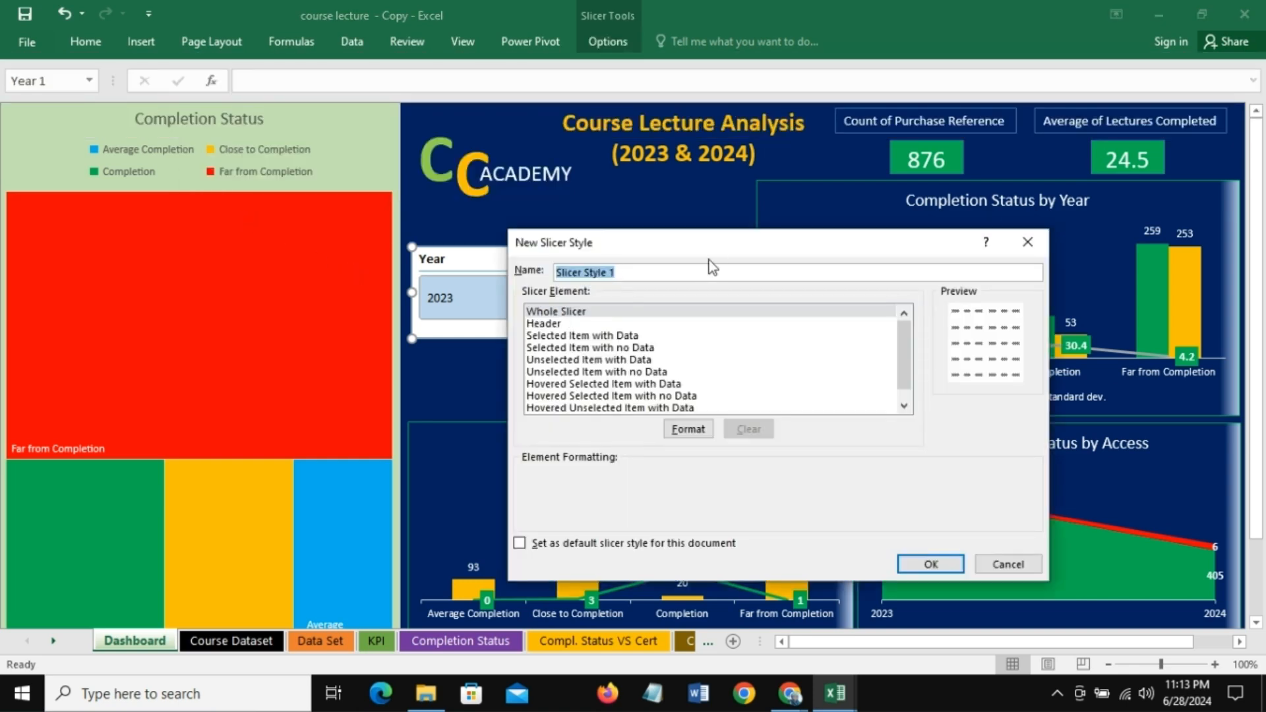
left_click_drag(722, 249, 959, 158)
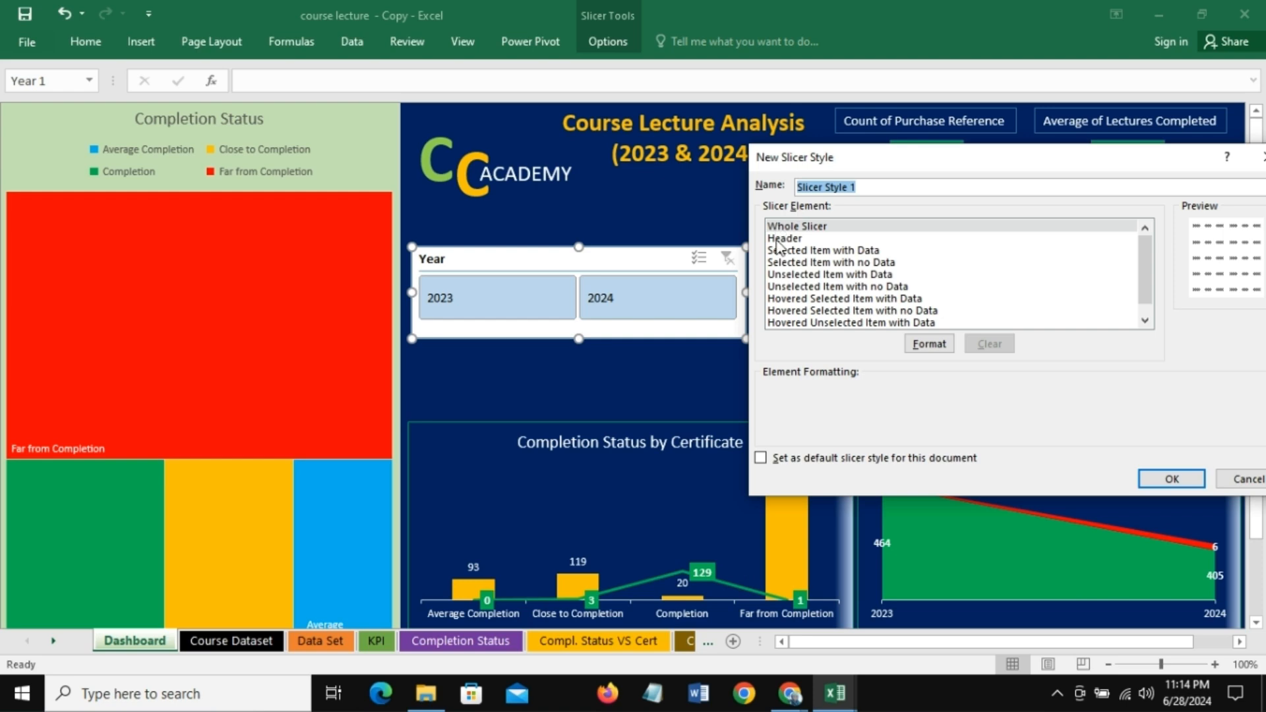
left_click(799, 228)
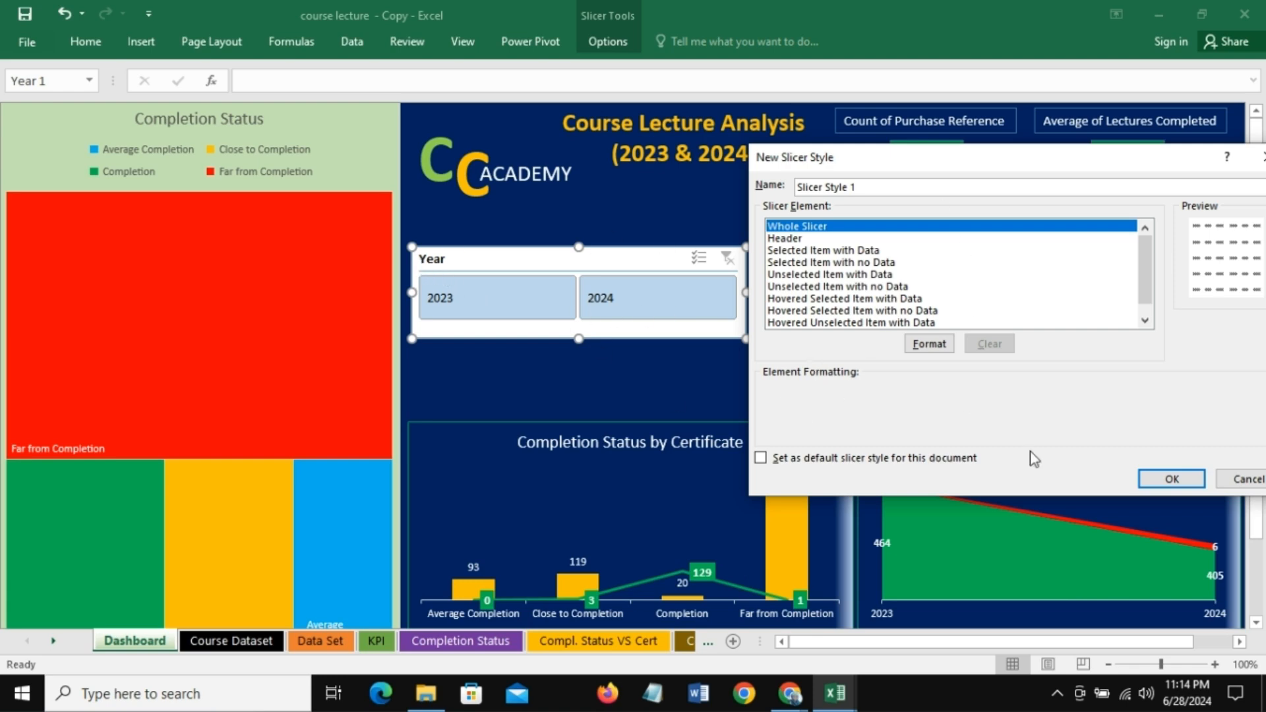
left_click(929, 346)
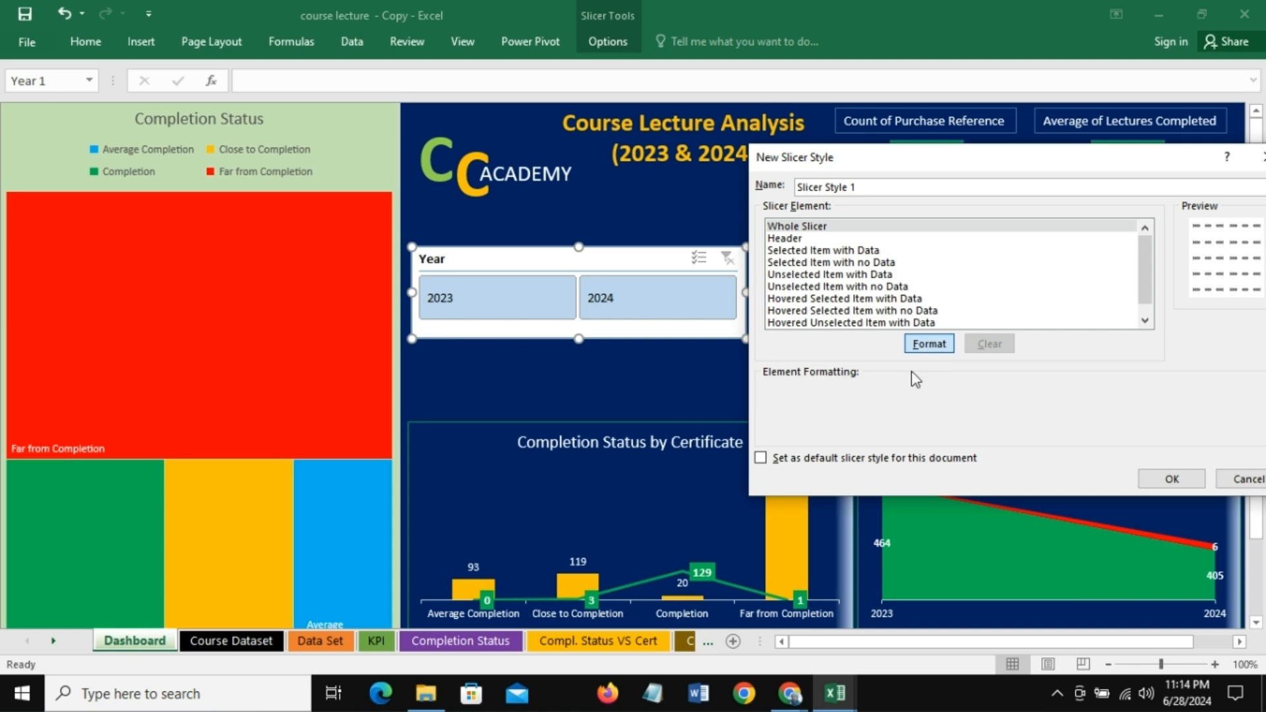
left_click(929, 343)
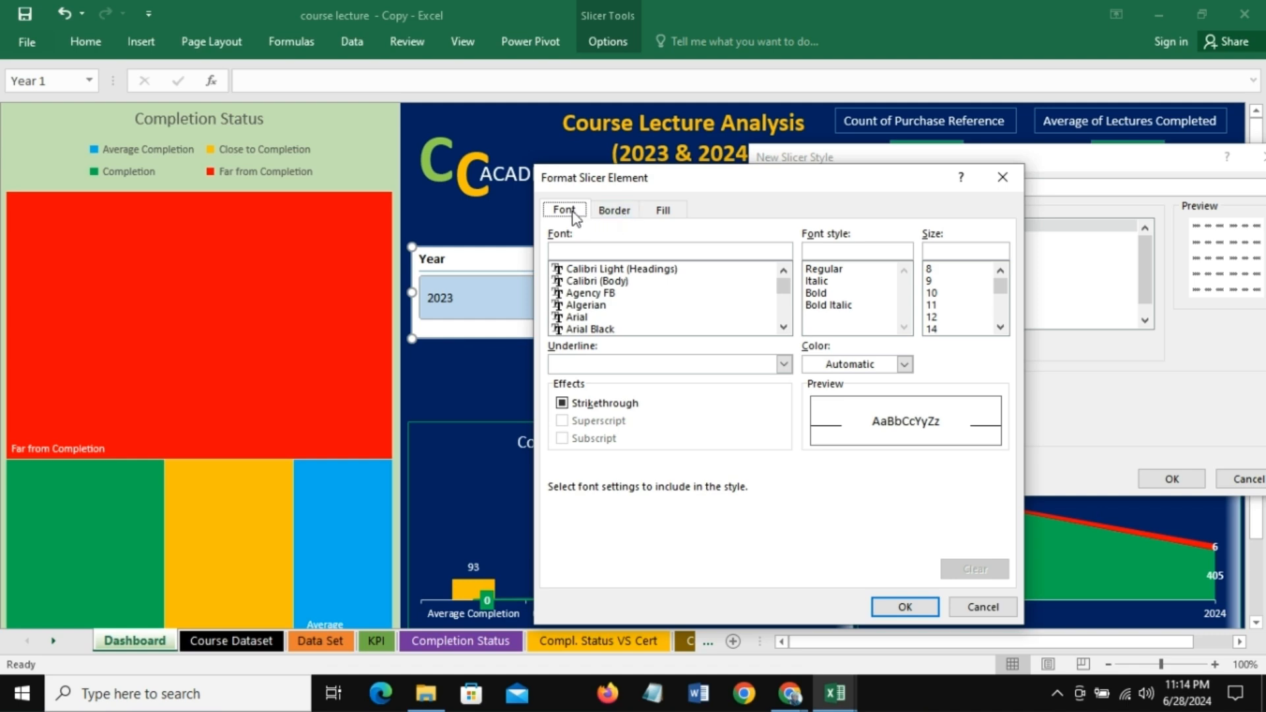
left_click(904, 367)
left_click(811, 424)
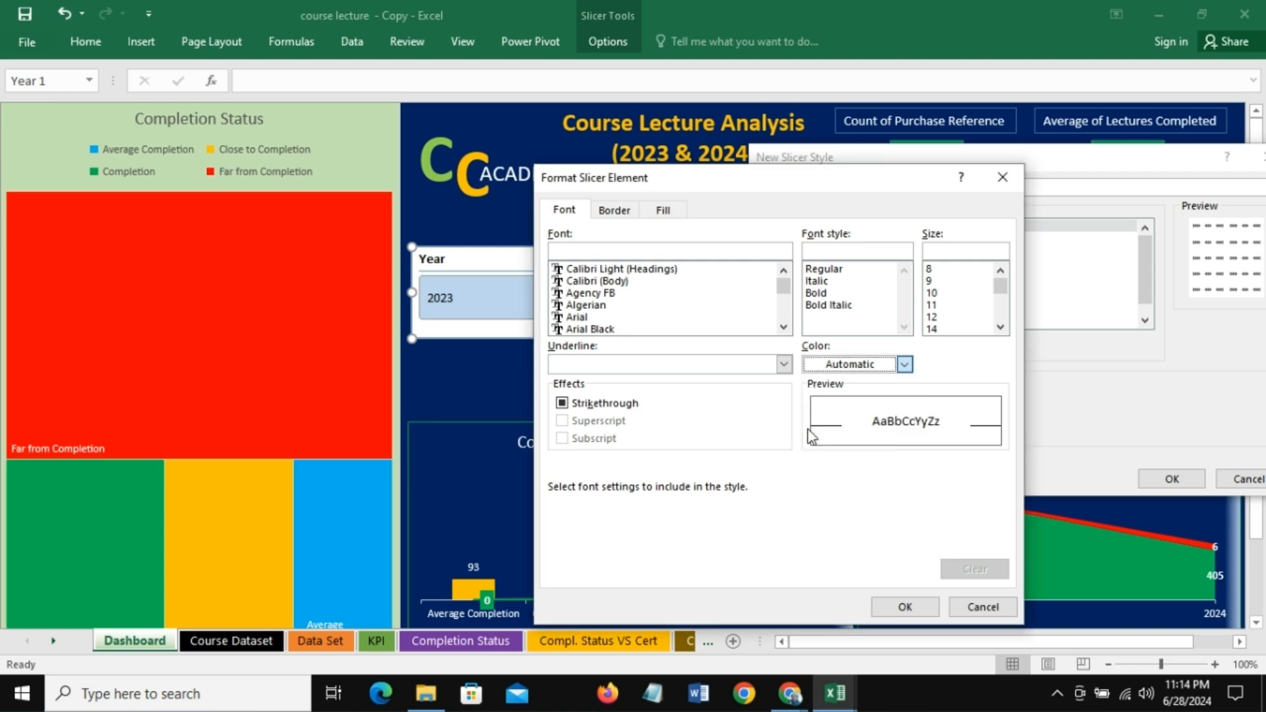
left_click(664, 211)
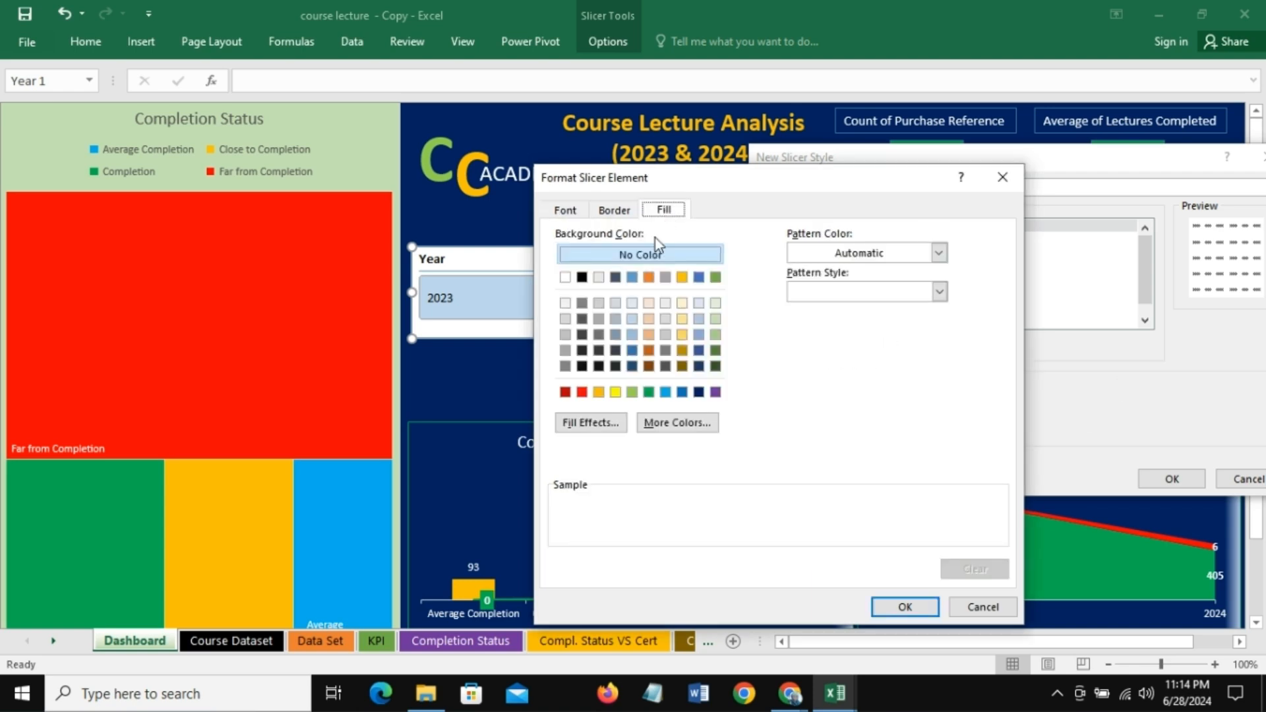
left_click(699, 393)
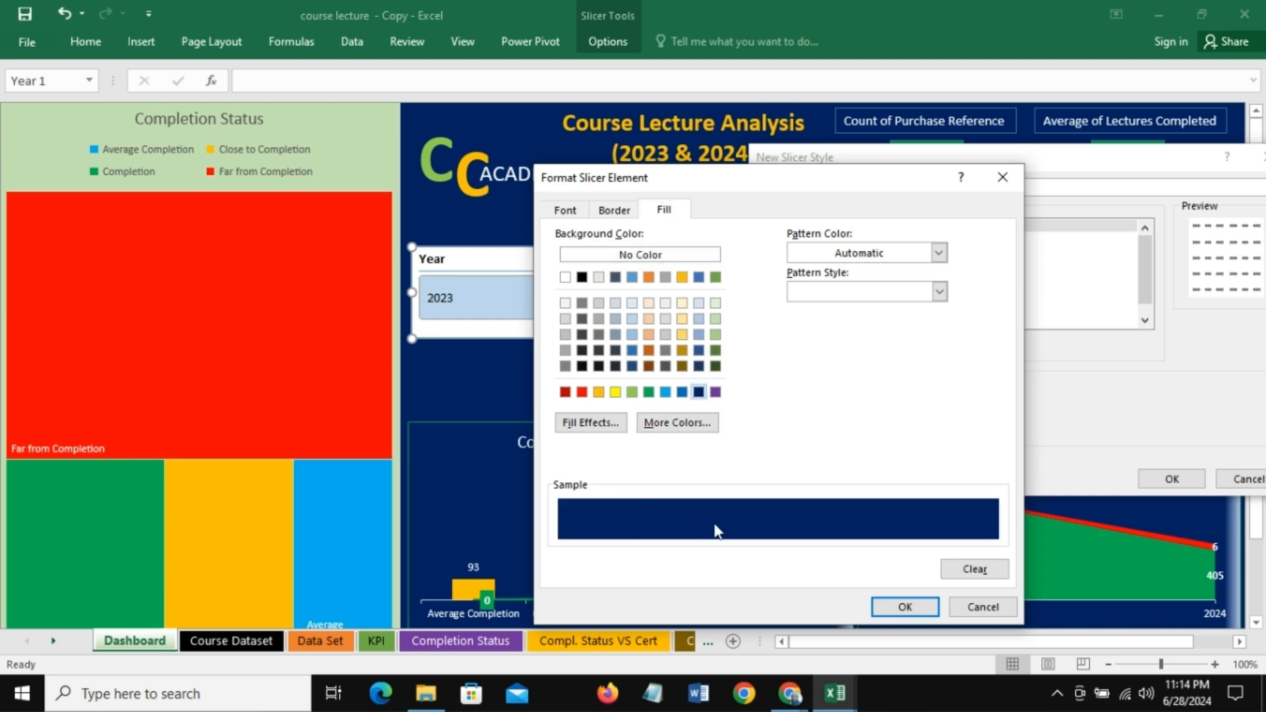
left_click(892, 608)
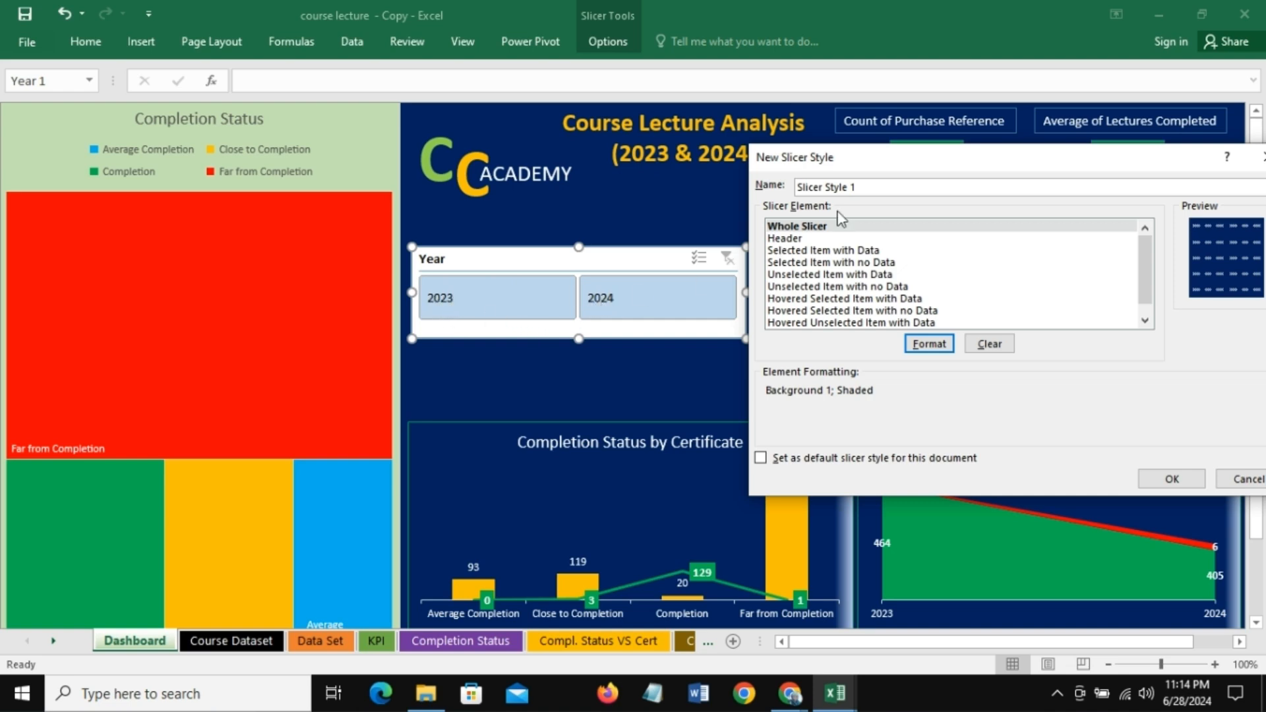
Step: Format the new style's Selected Item with Data element with an orange fill and a white font
left_click(789, 252)
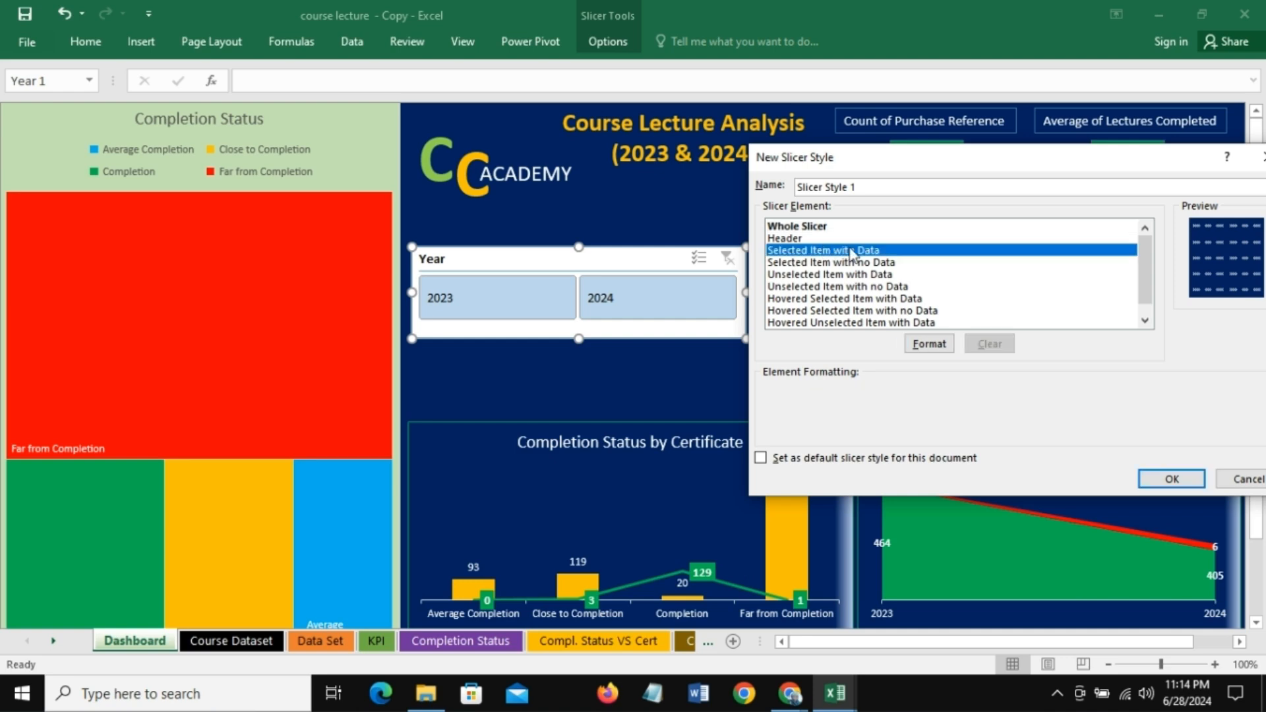
left_click(932, 347)
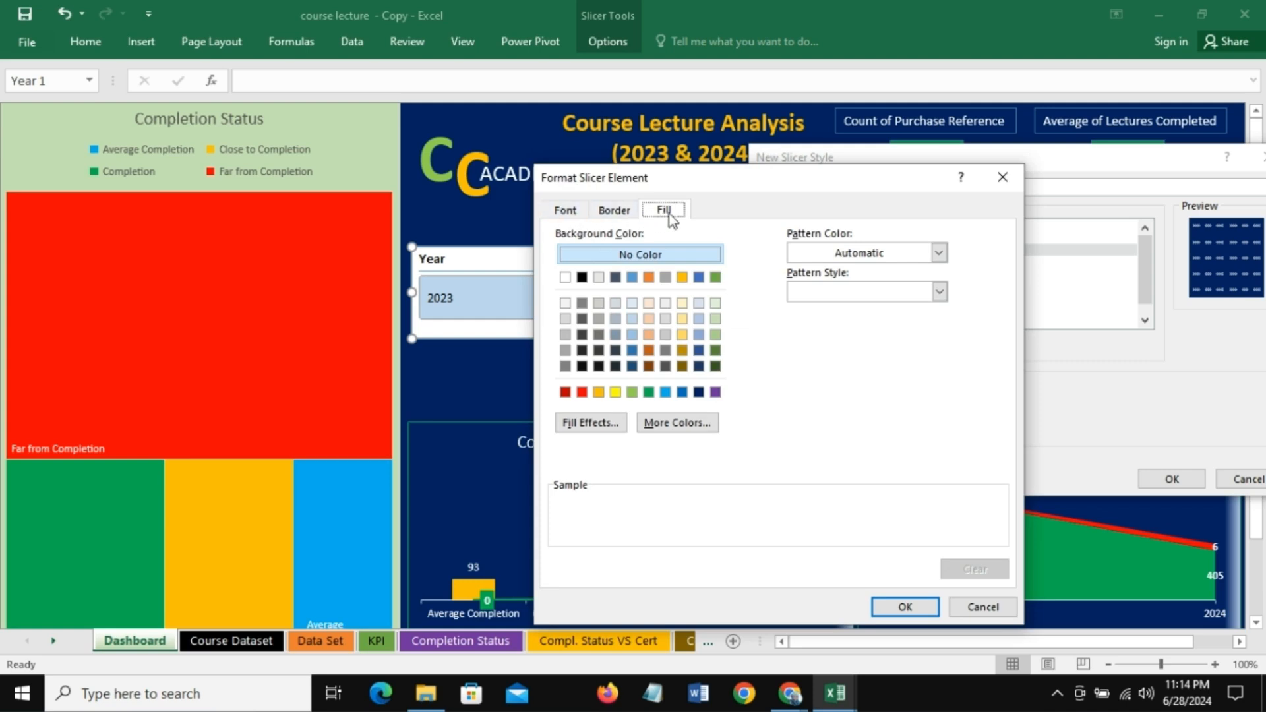
left_click(599, 393)
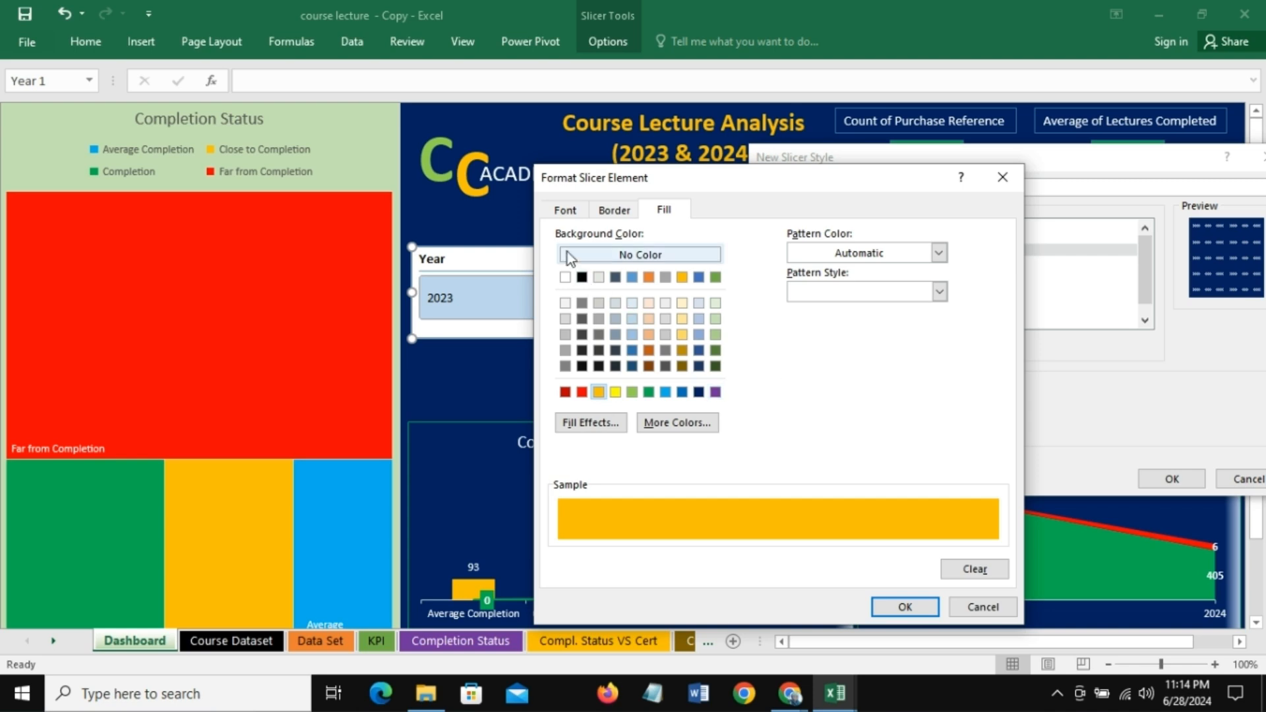
left_click(565, 211)
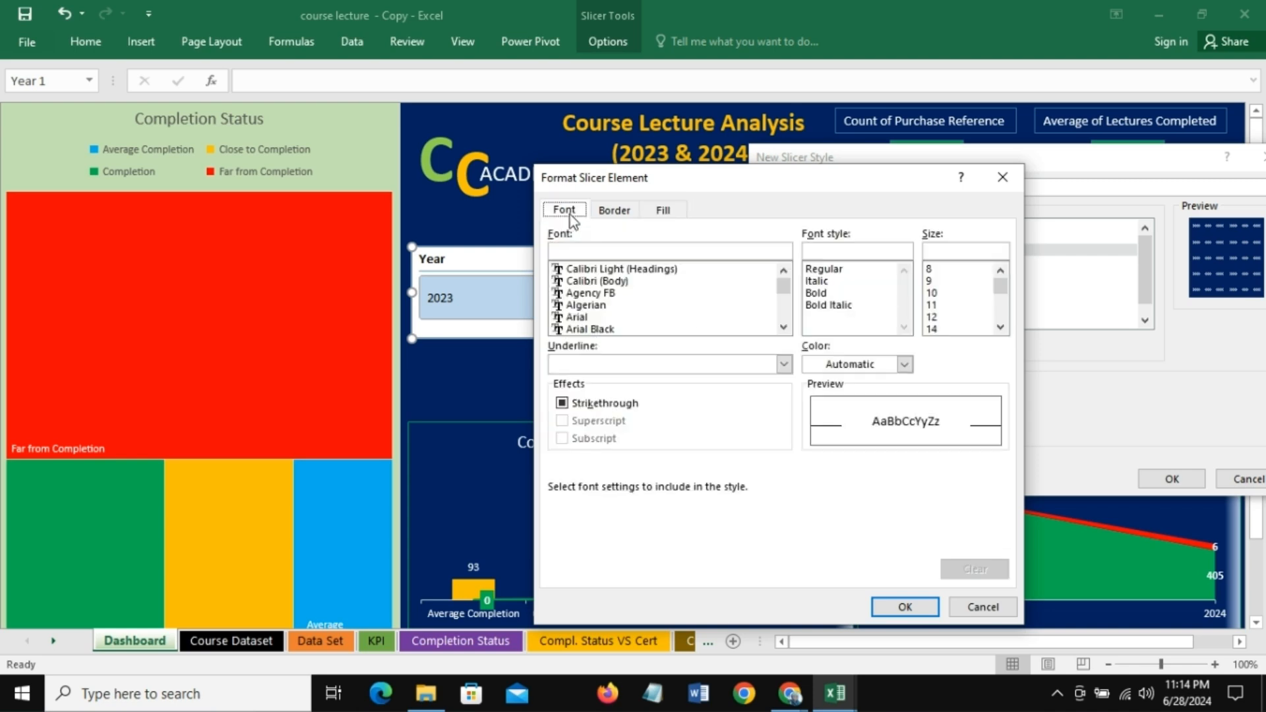
left_click(905, 364)
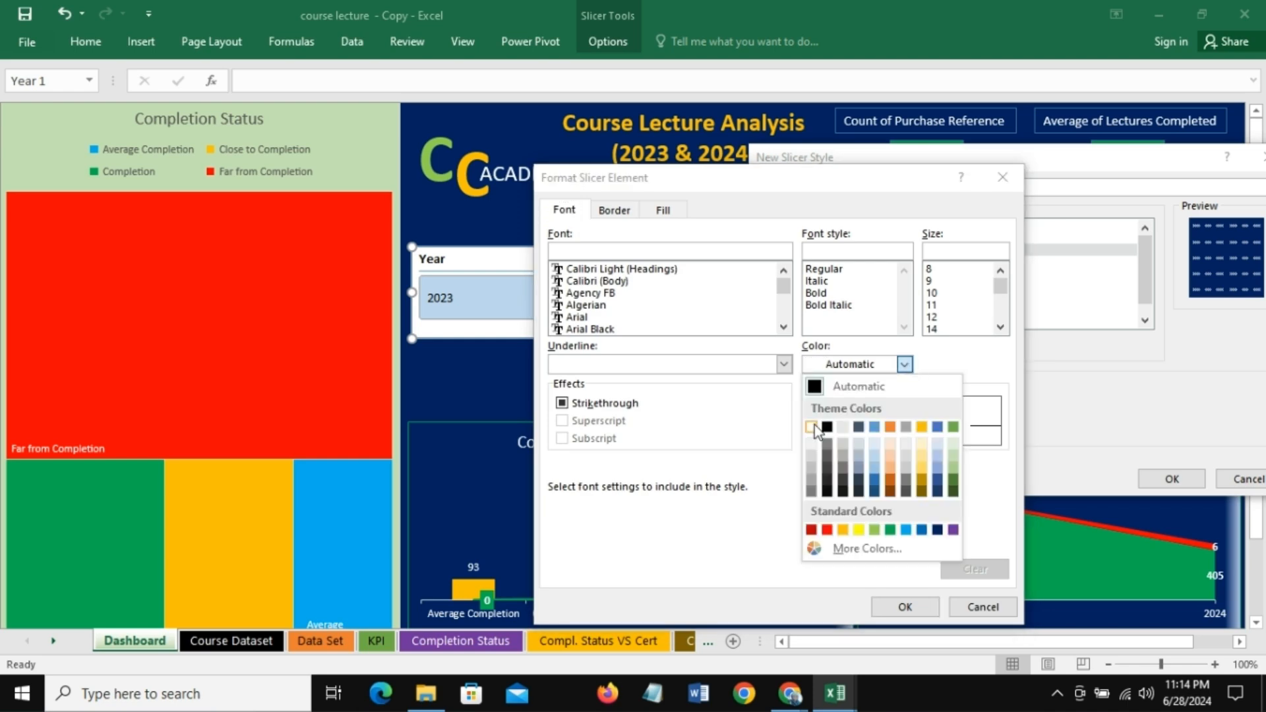
left_click(812, 427)
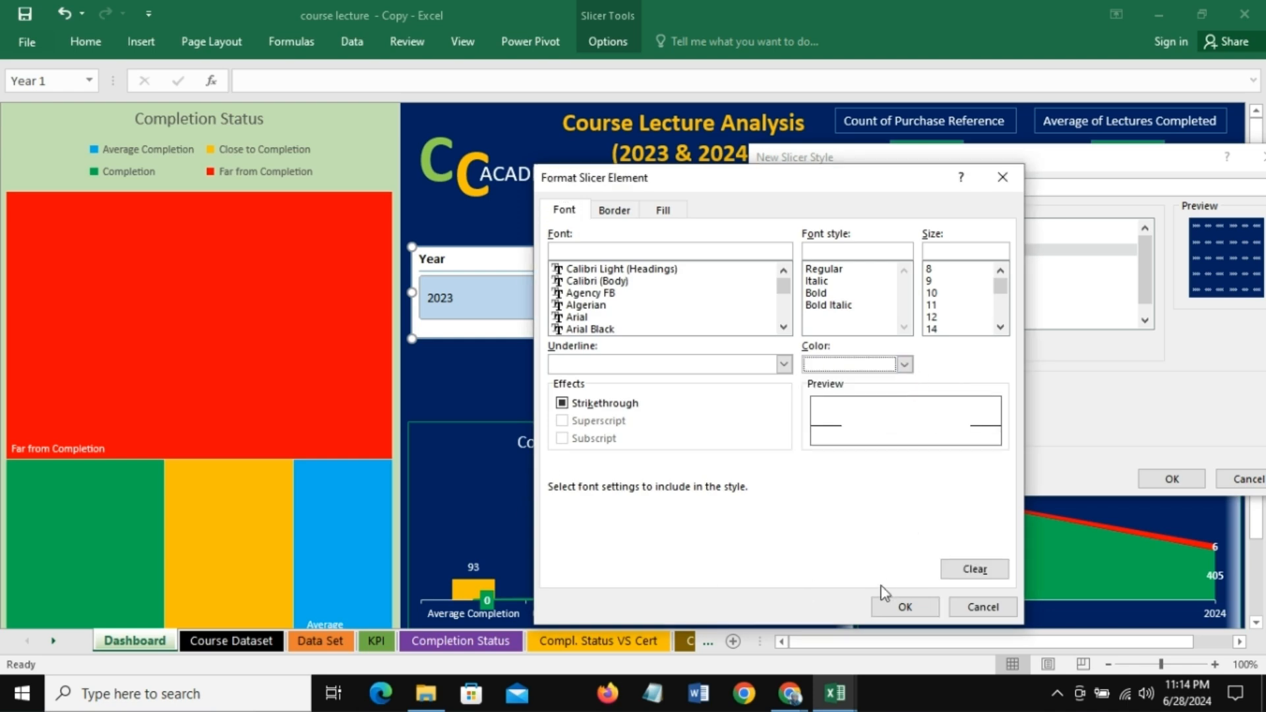
left_click(903, 605)
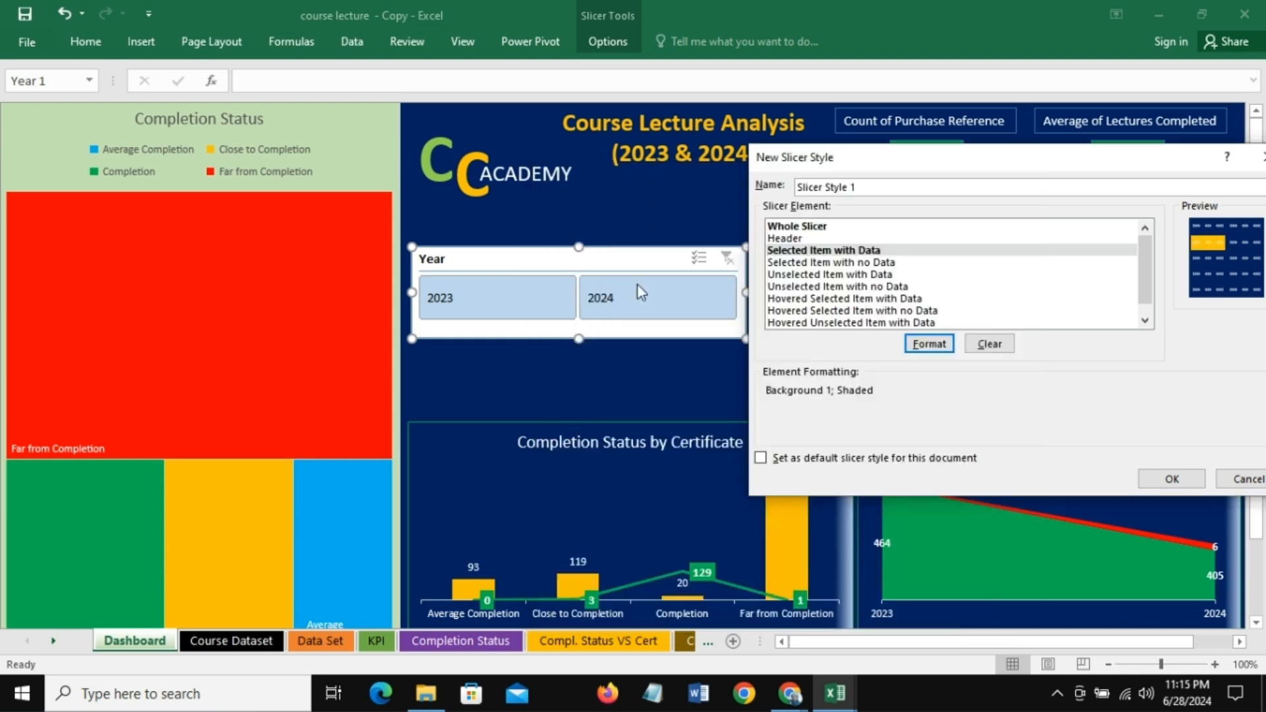
Step: Make the new slicer style the document default, save it and apply it to the Year slicer
left_click(762, 459)
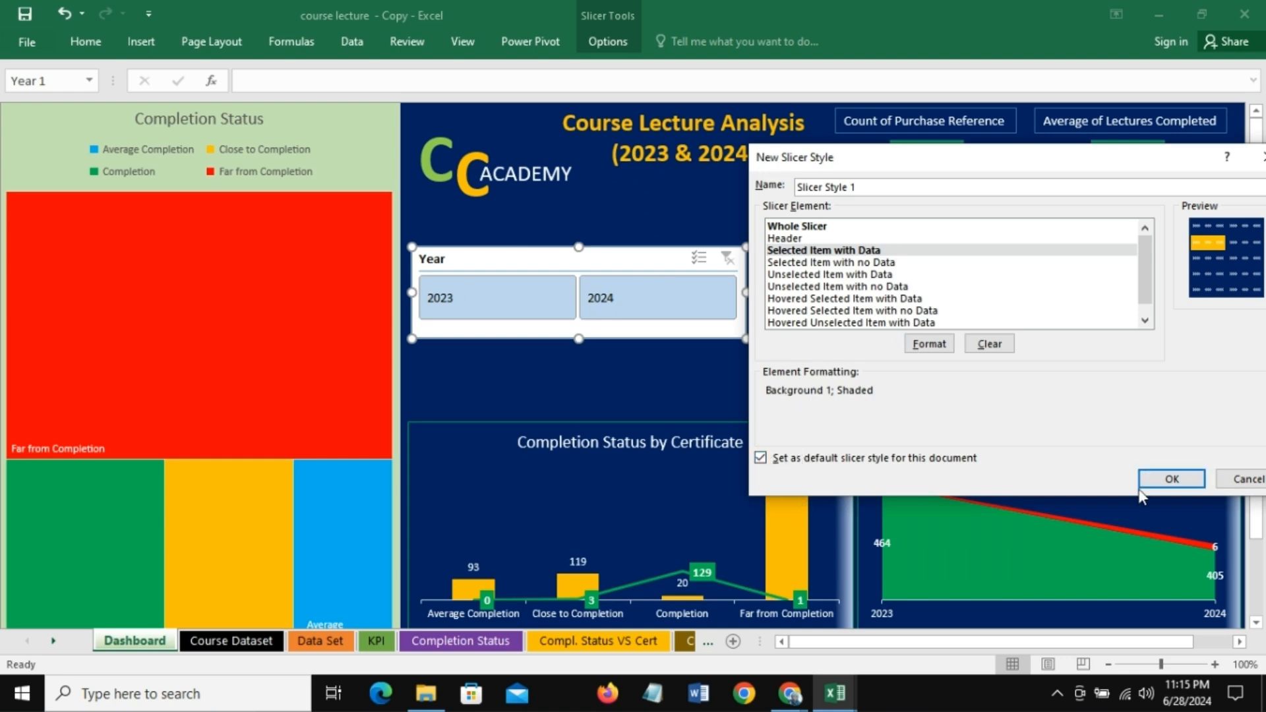
left_click(1171, 479)
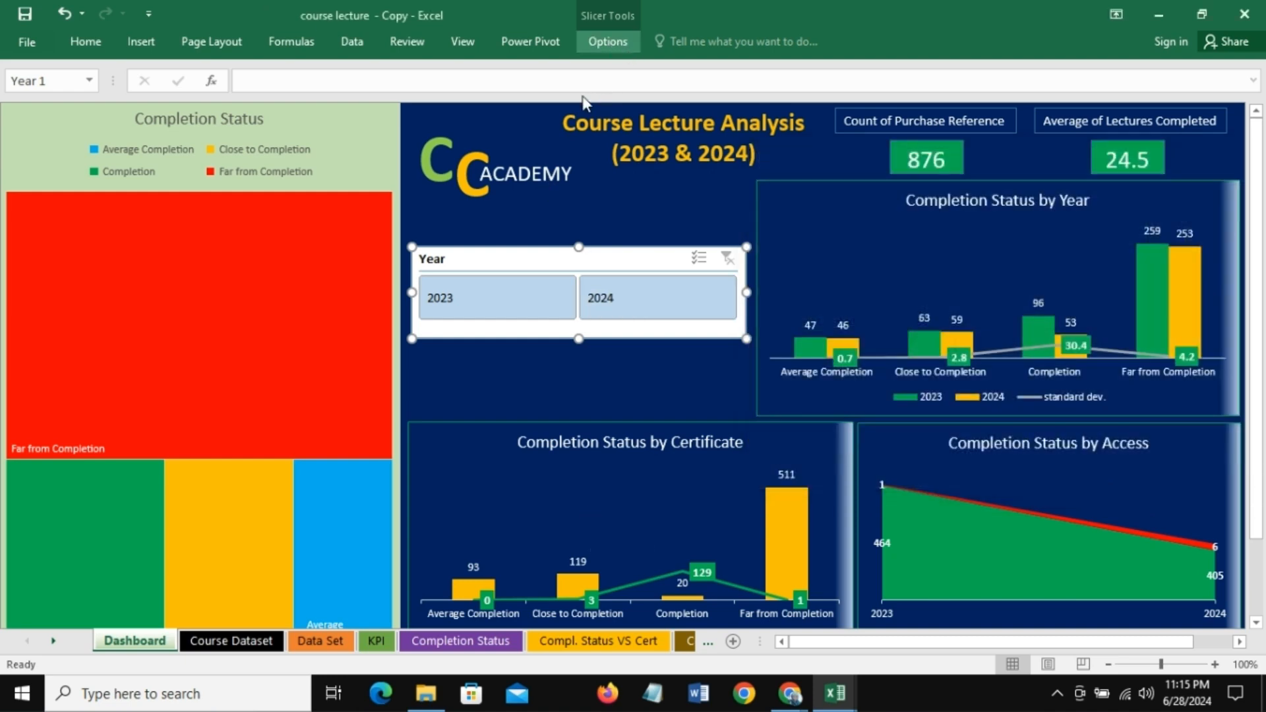
left_click(600, 40)
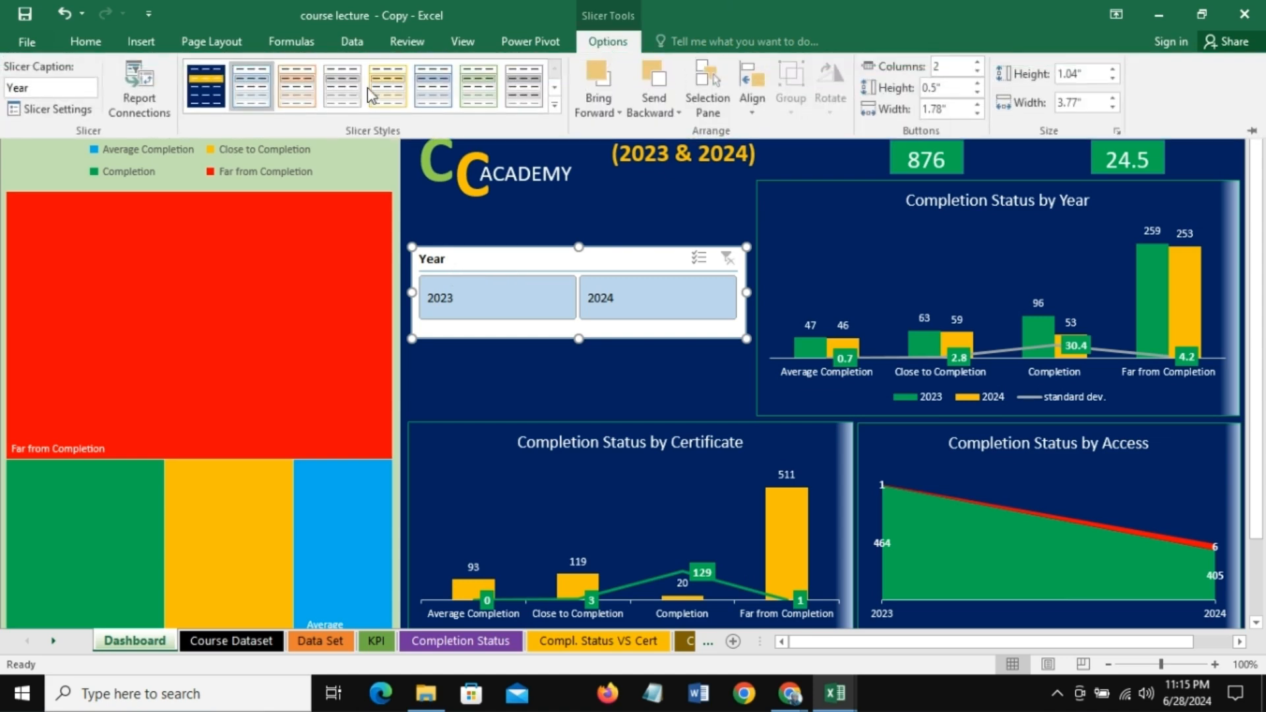
left_click(200, 78)
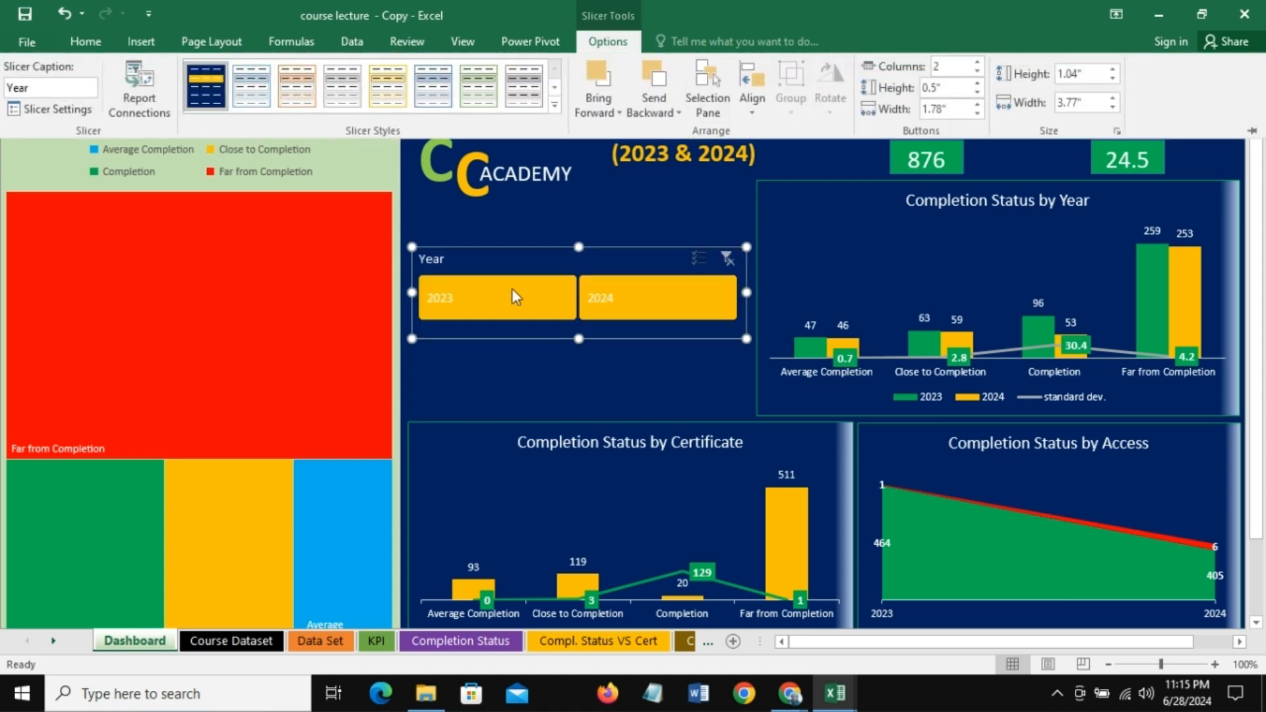
left_click(540, 211)
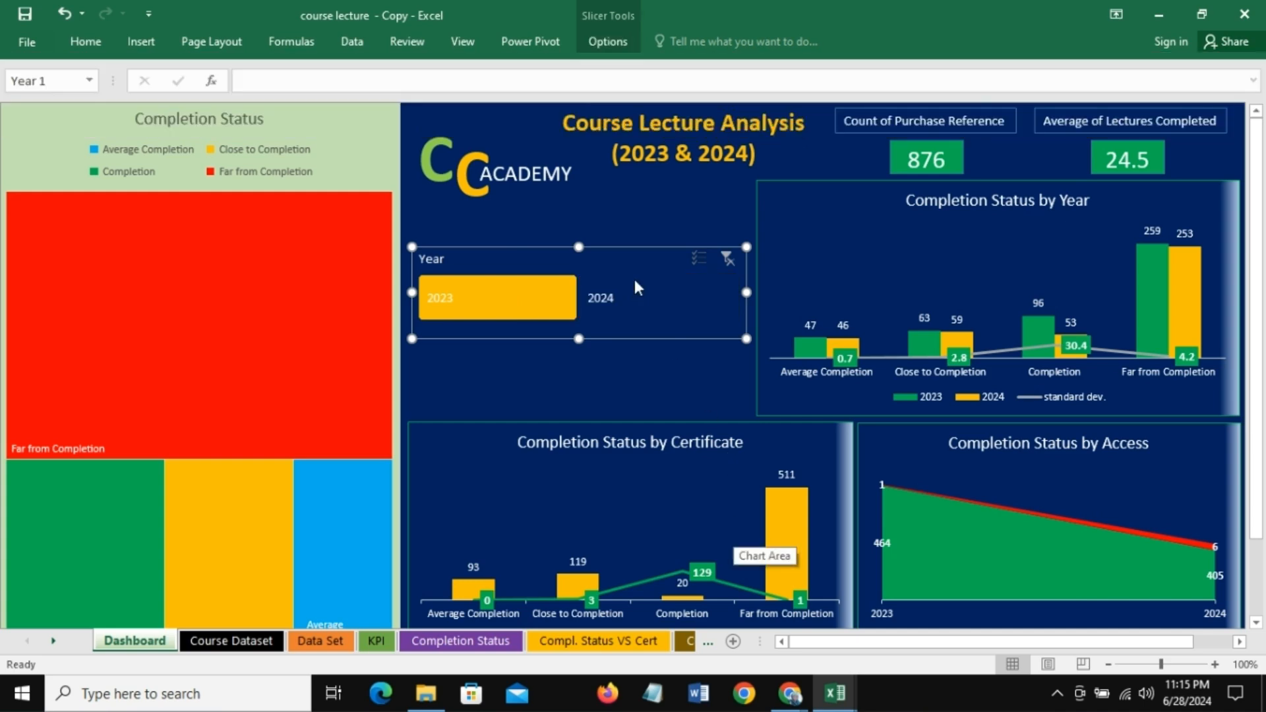
left_click(613, 209)
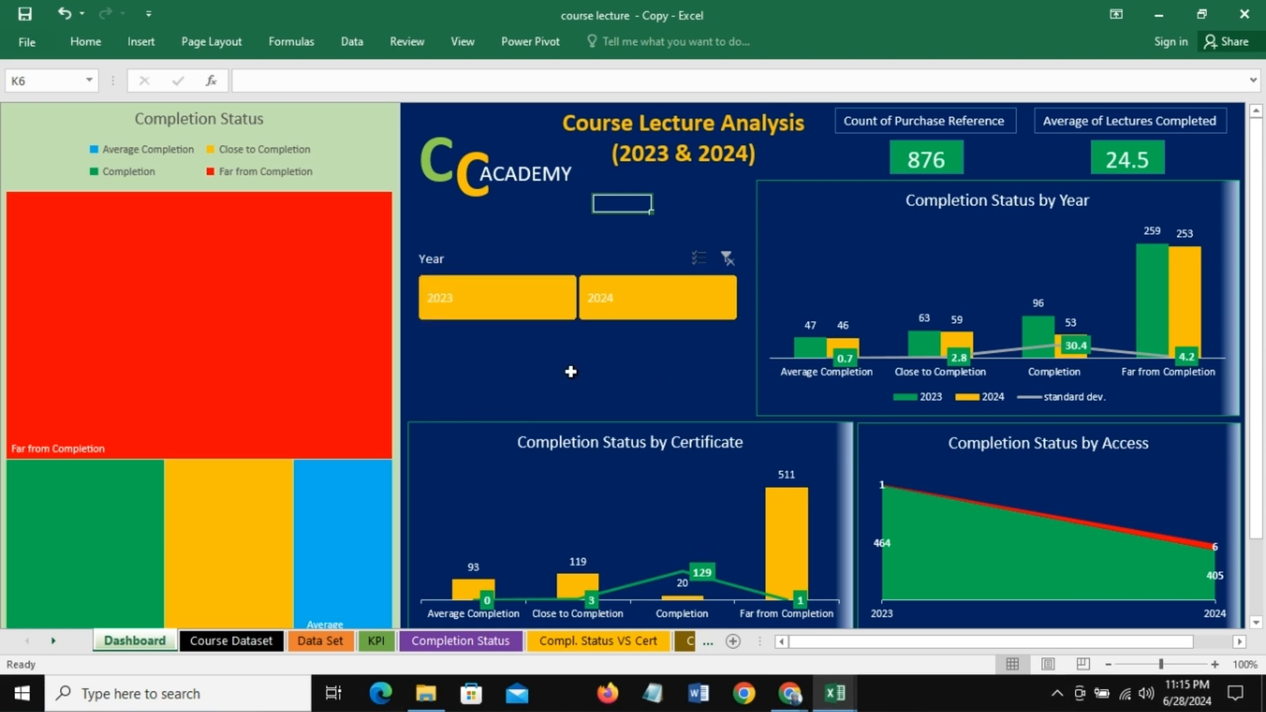
Step: Change the Year slicer's header caption to "Filter by Year" in its slicer settings
left_click(446, 302)
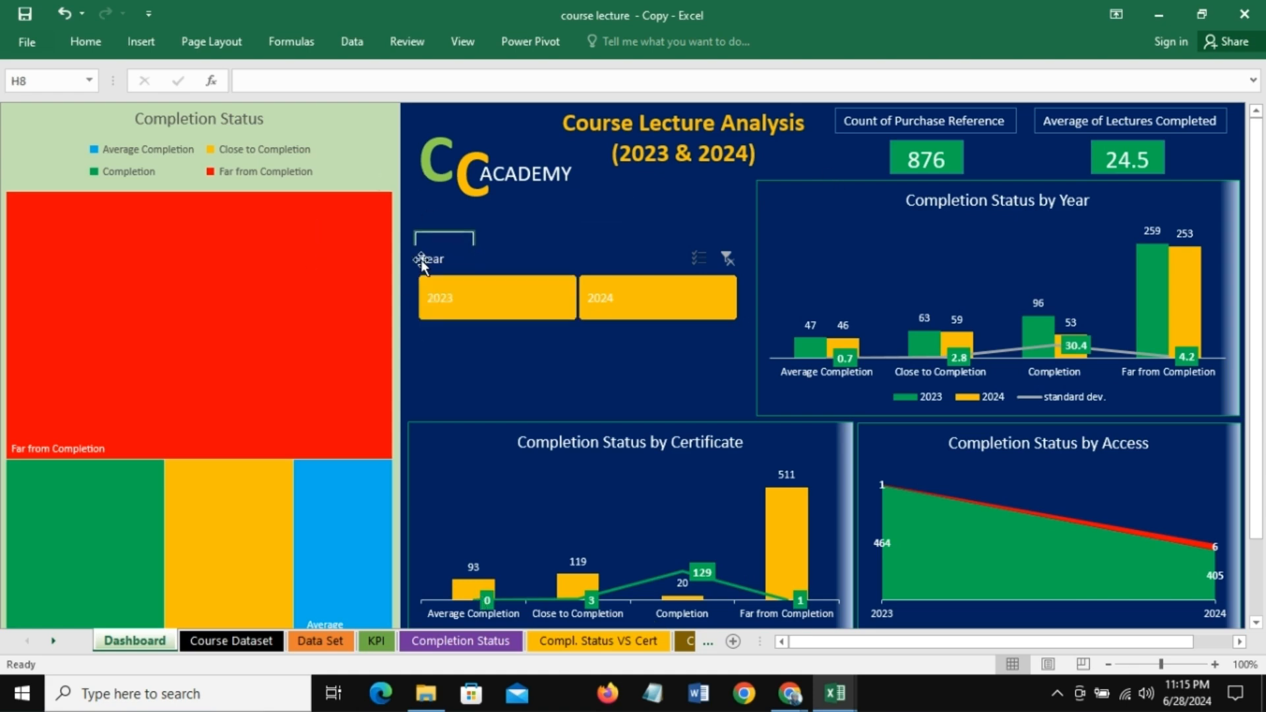
left_click(450, 260)
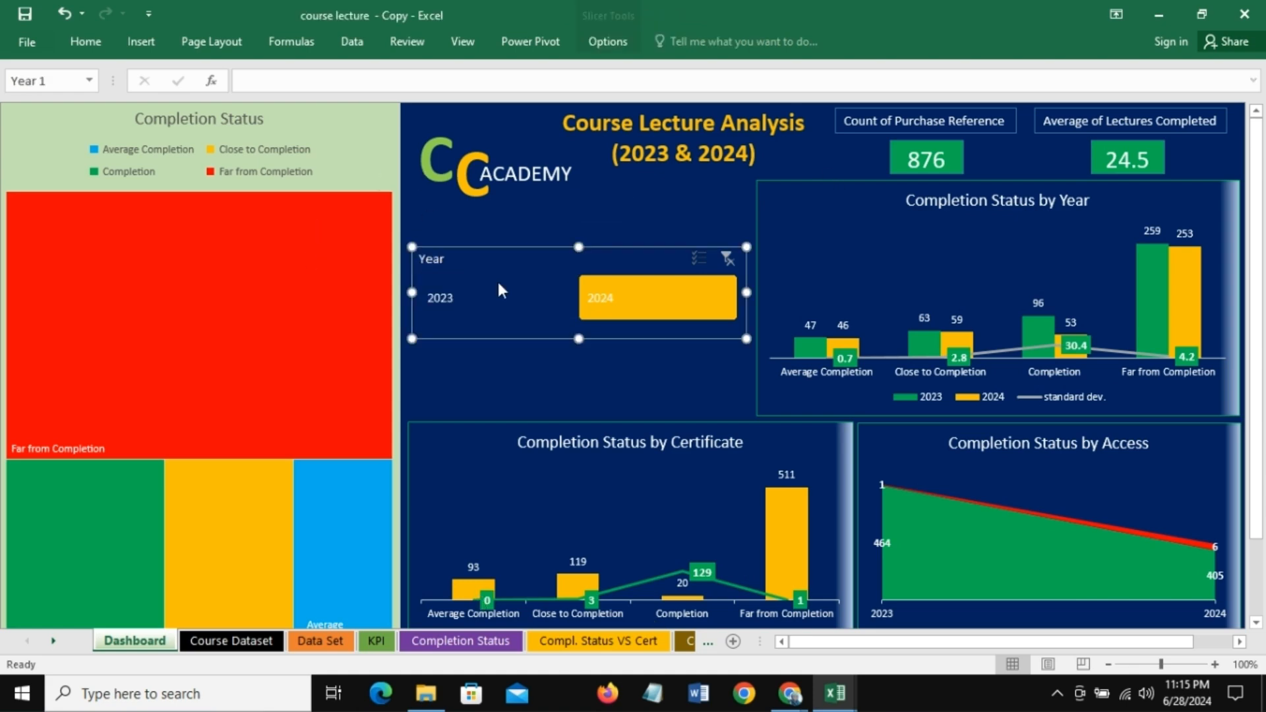
right_click(467, 253)
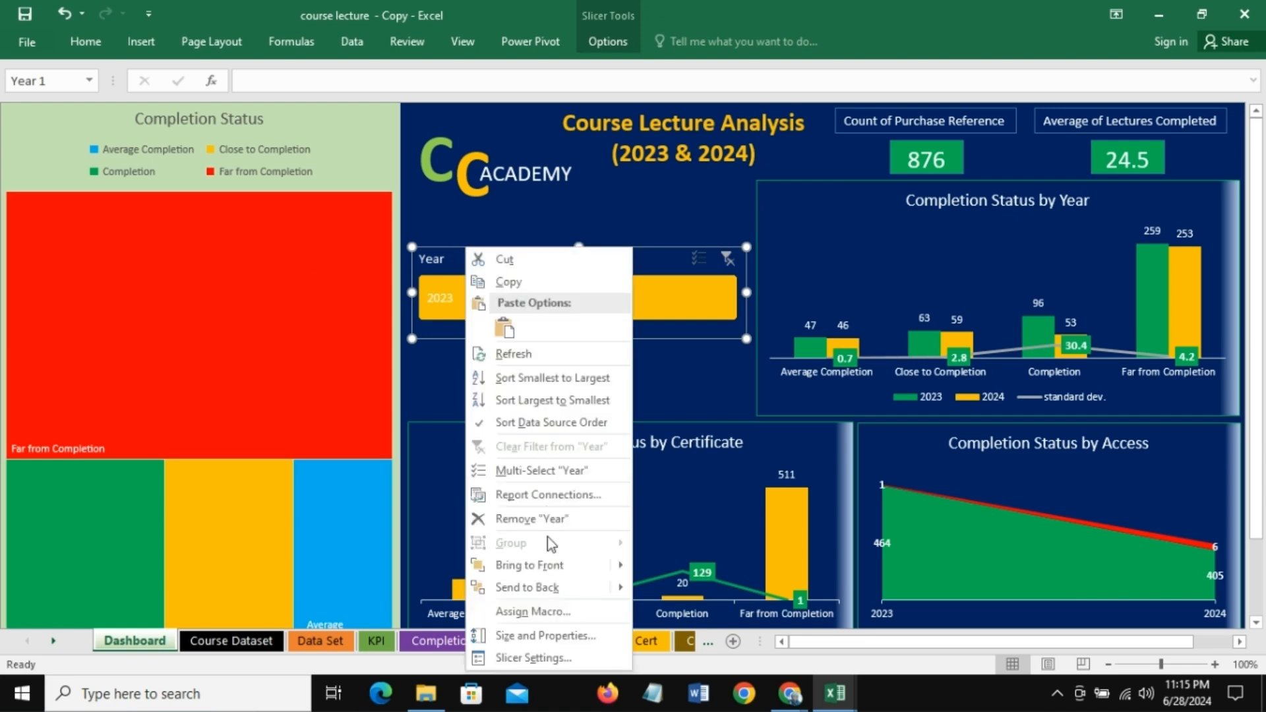
left_click(513, 657)
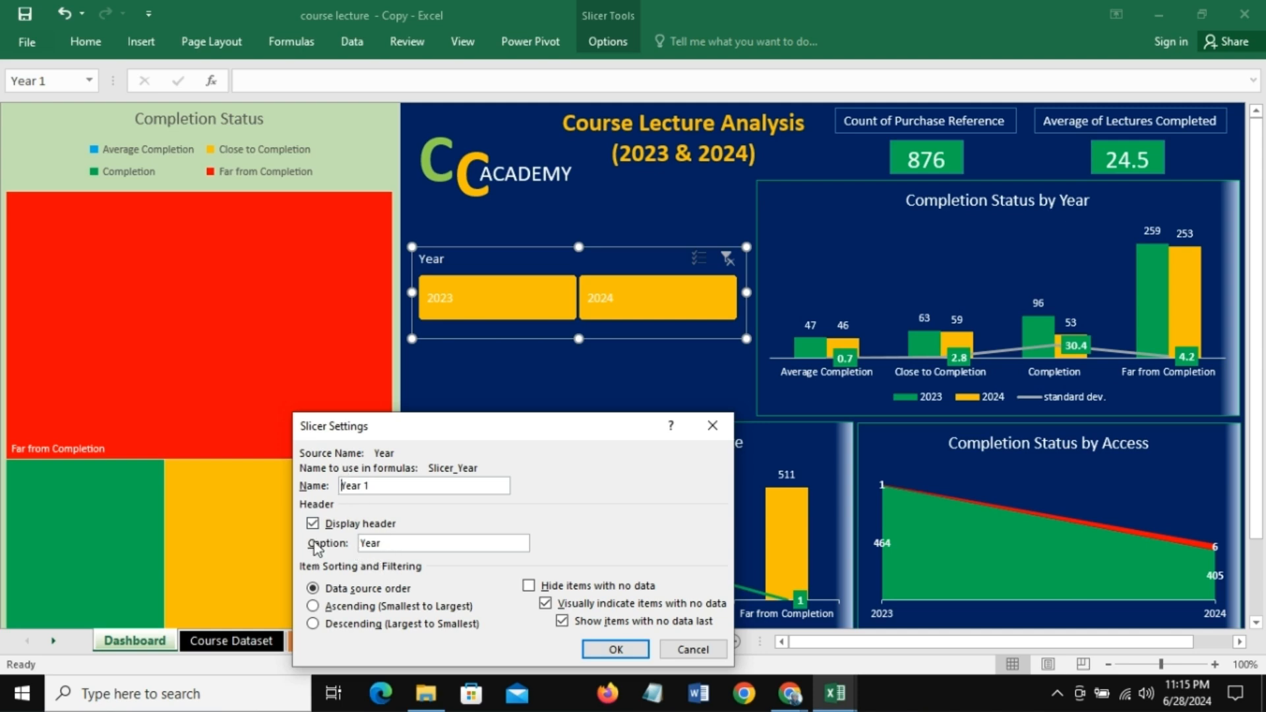
double_click(383, 543)
type("Filter by")
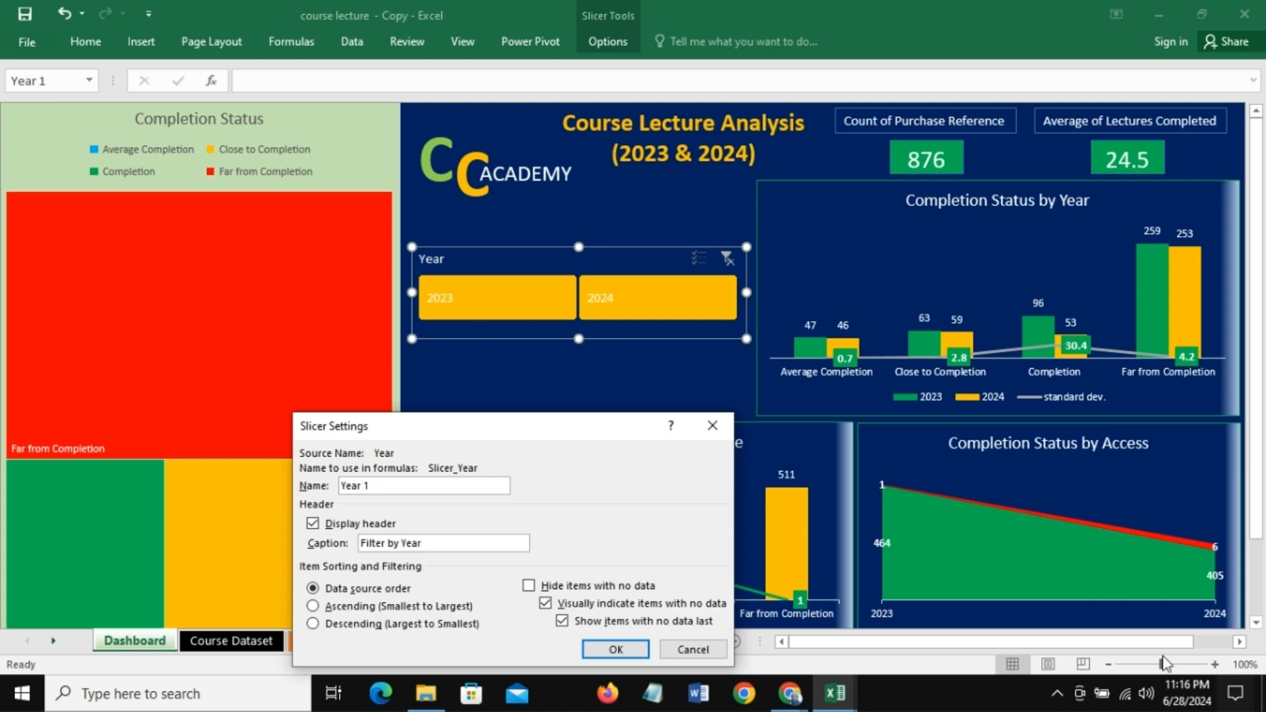
left_click(616, 648)
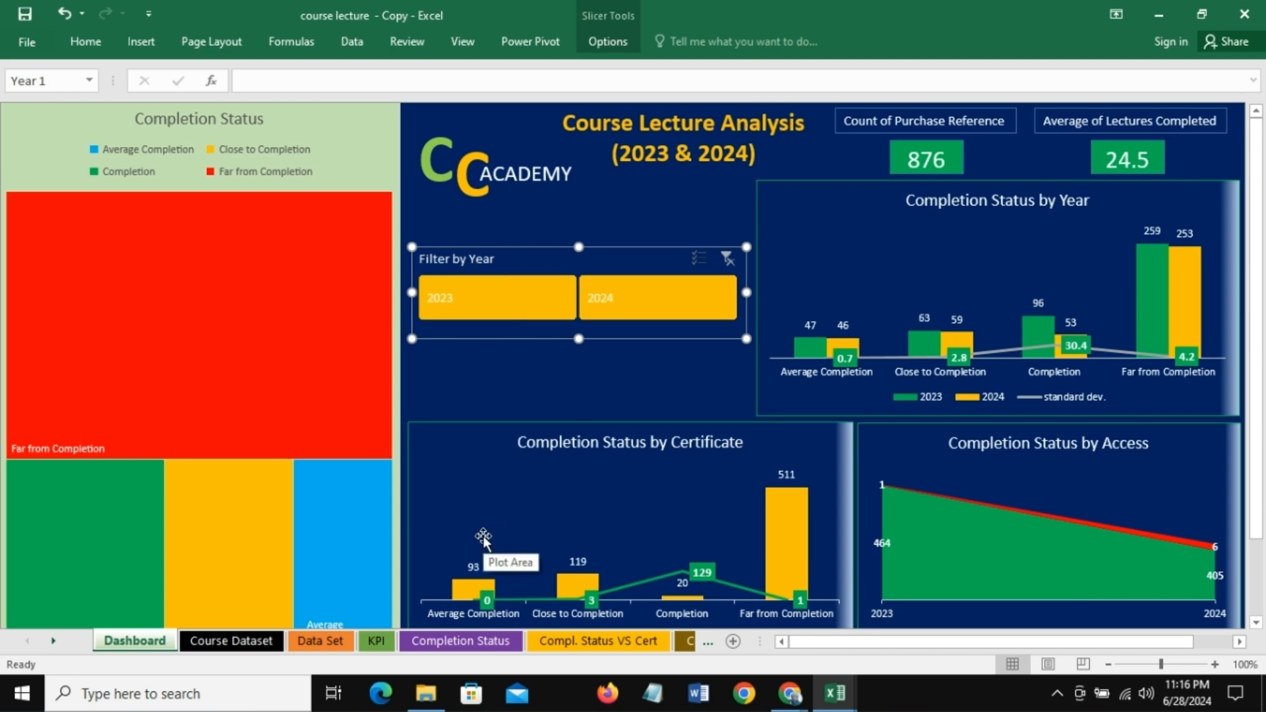
right_click(523, 250)
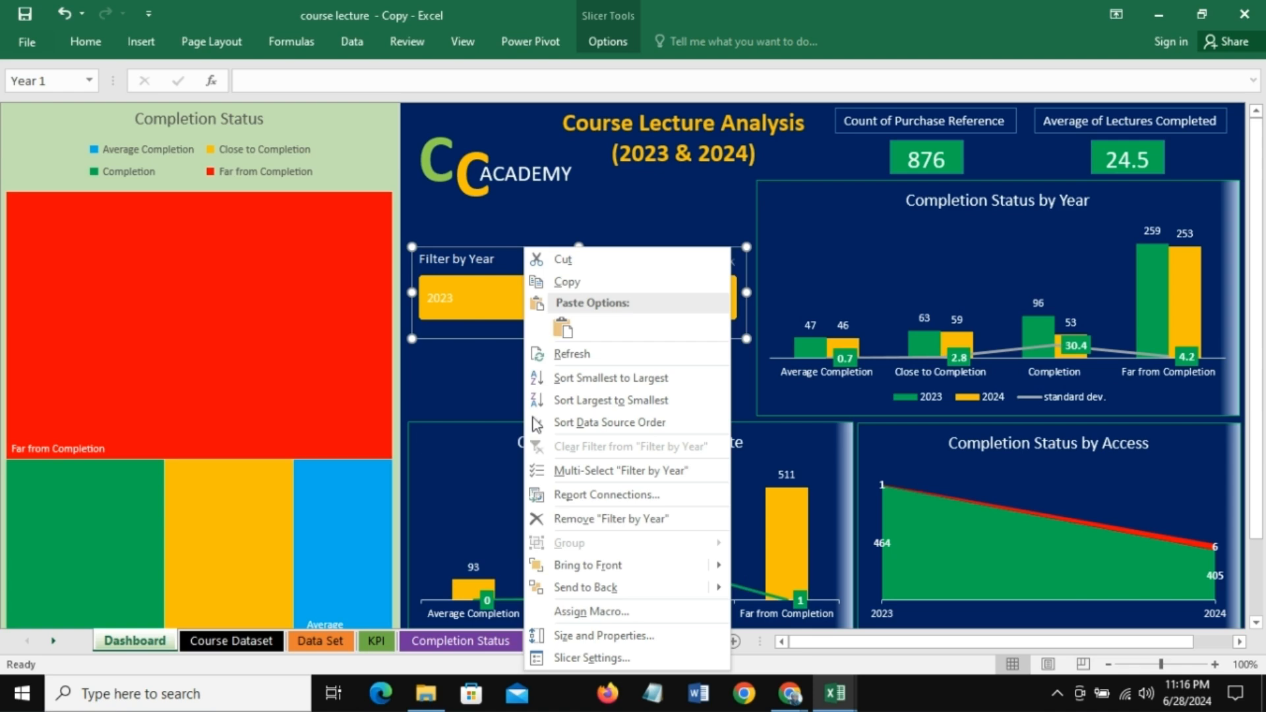
left_click(924, 384)
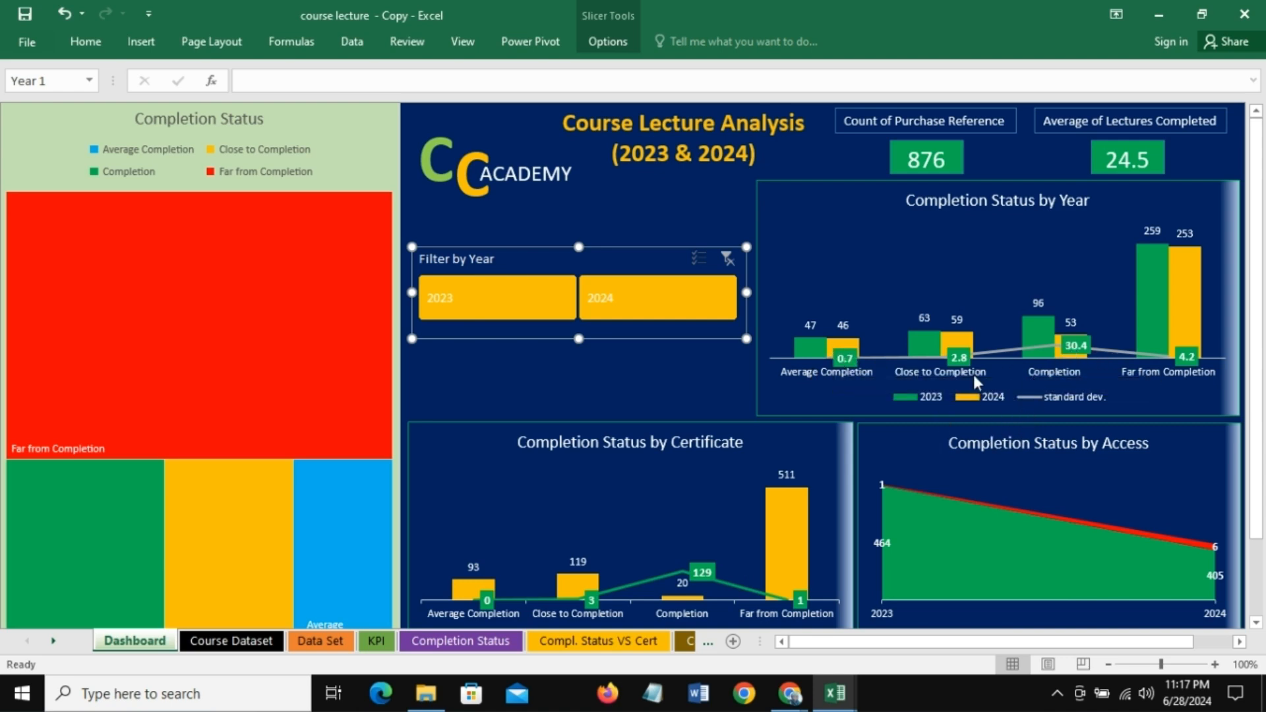
Step: Change the outline colour of the standard dev. line in the Completion Status by Year chart to white
left_click(1015, 350)
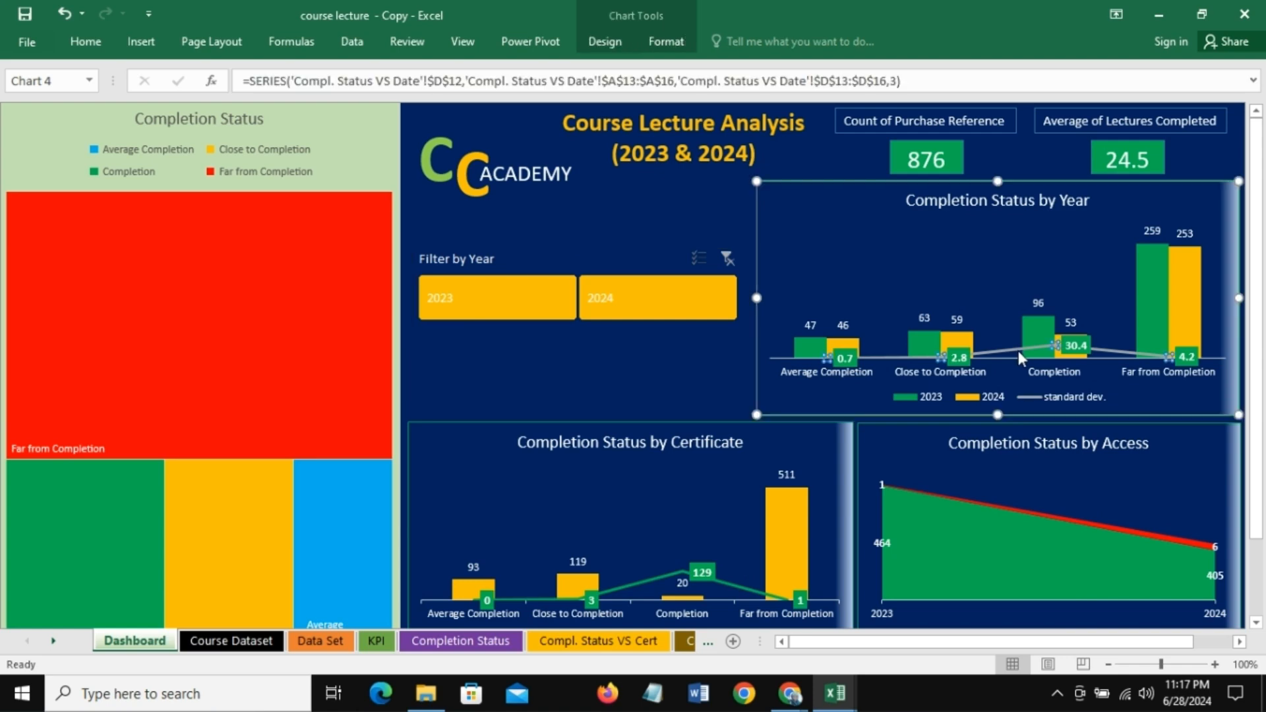
left_click(1017, 345)
left_click(1005, 347)
right_click(1005, 350)
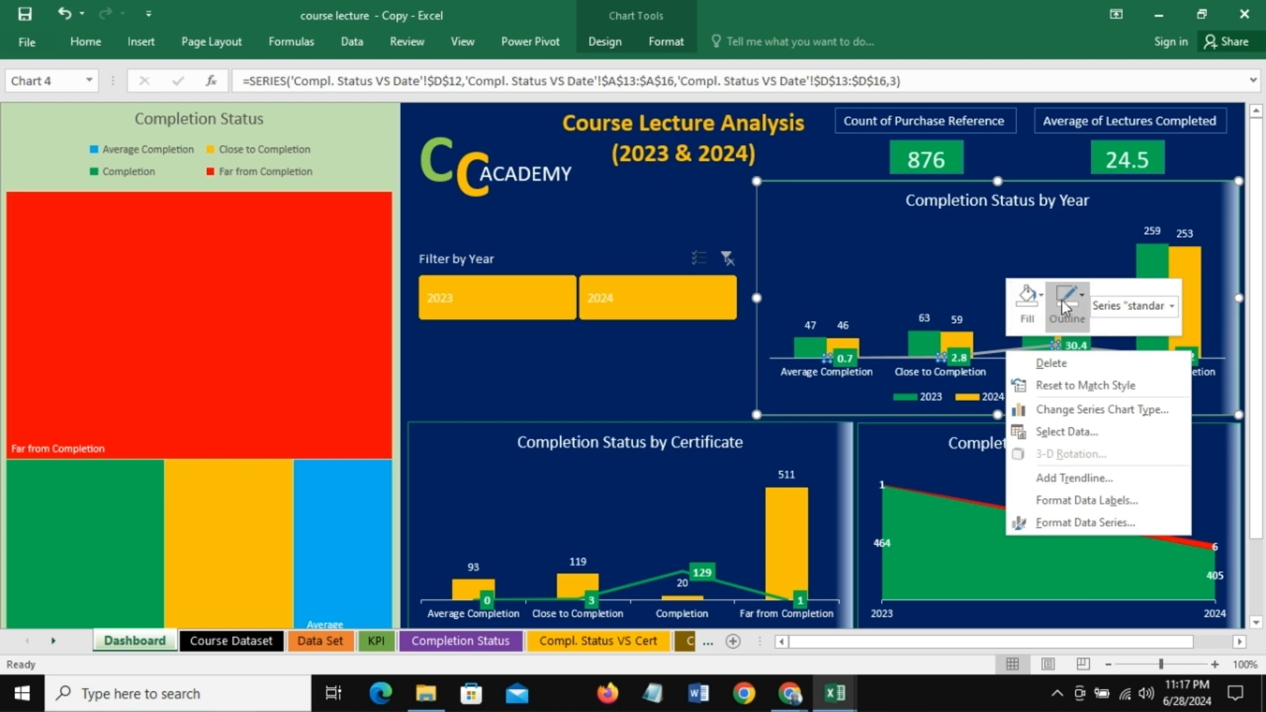
left_click(1081, 297)
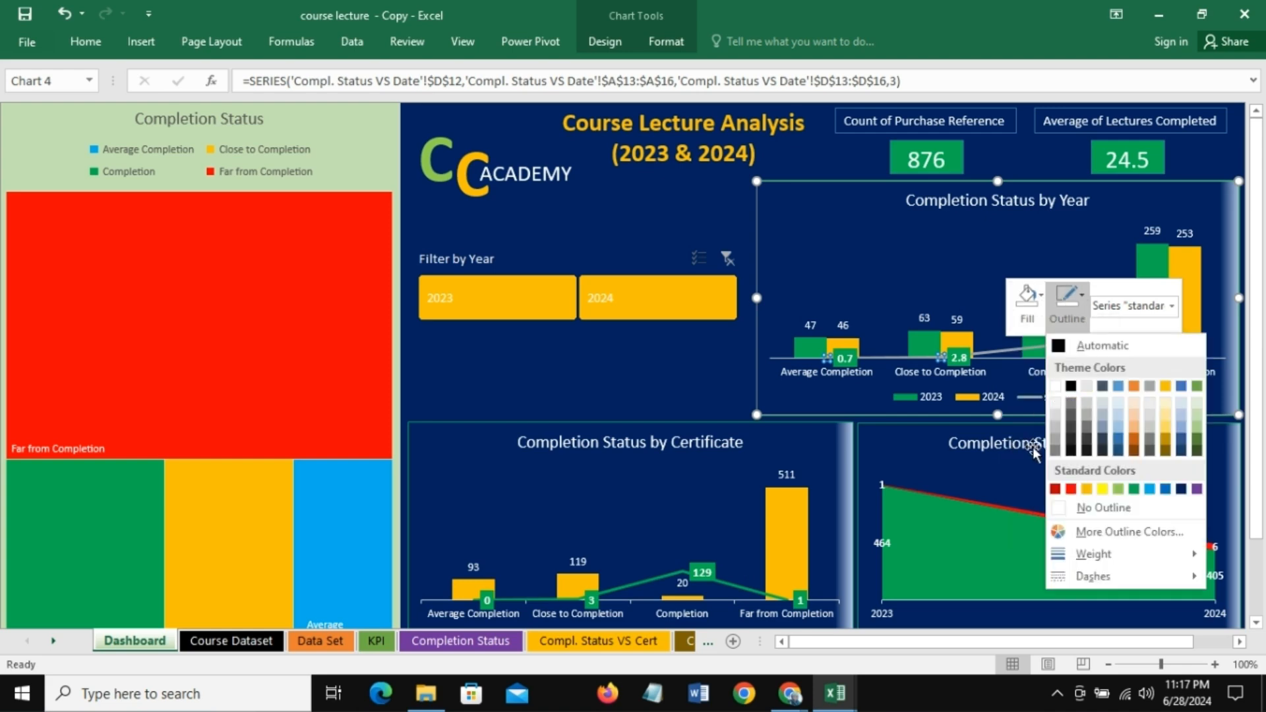
left_click(1055, 385)
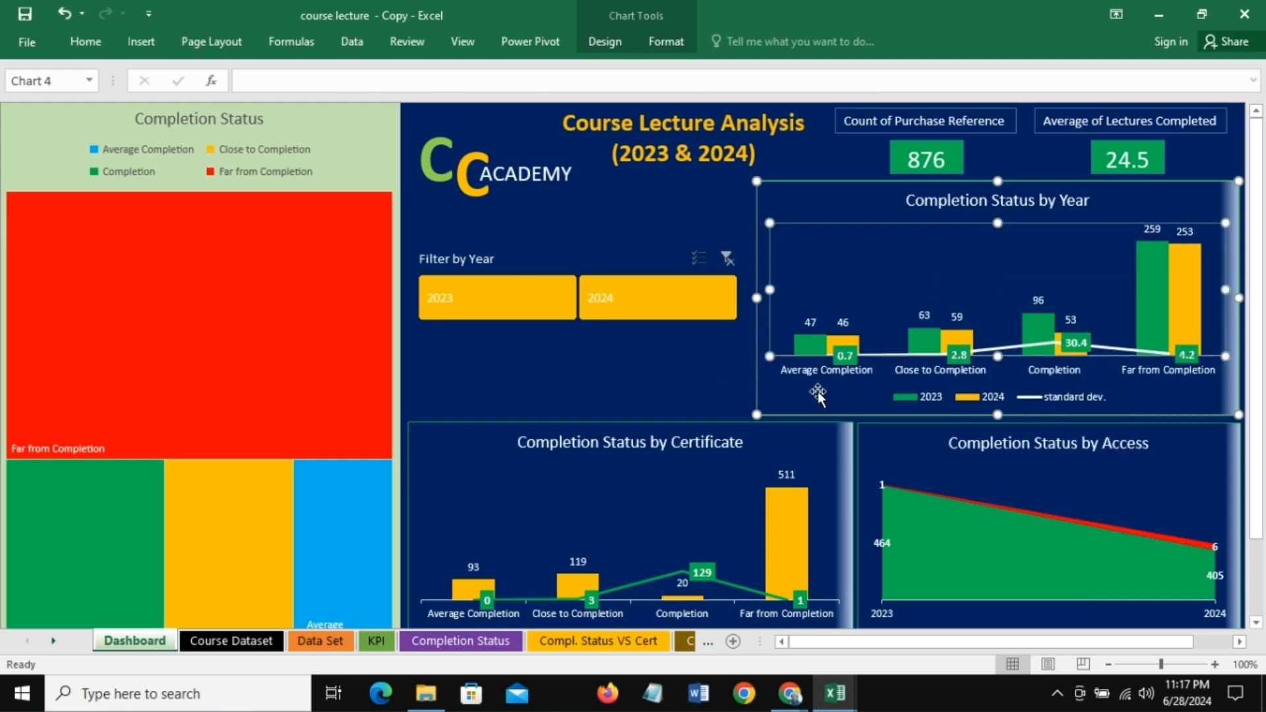
left_click(672, 357)
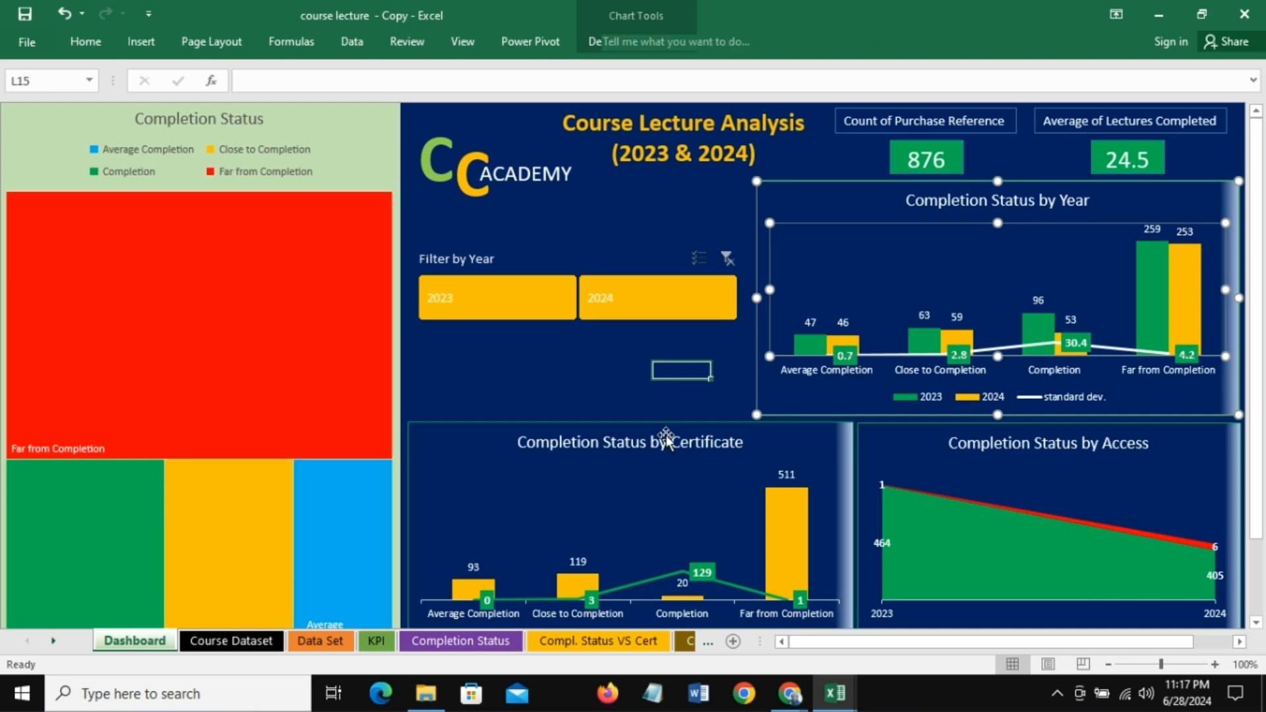
Step: Connect the Filter by Year slicer to PivotTable5, PivotTable4, PivotTable1 and PivotTable2 through its report connections
left_click(502, 254)
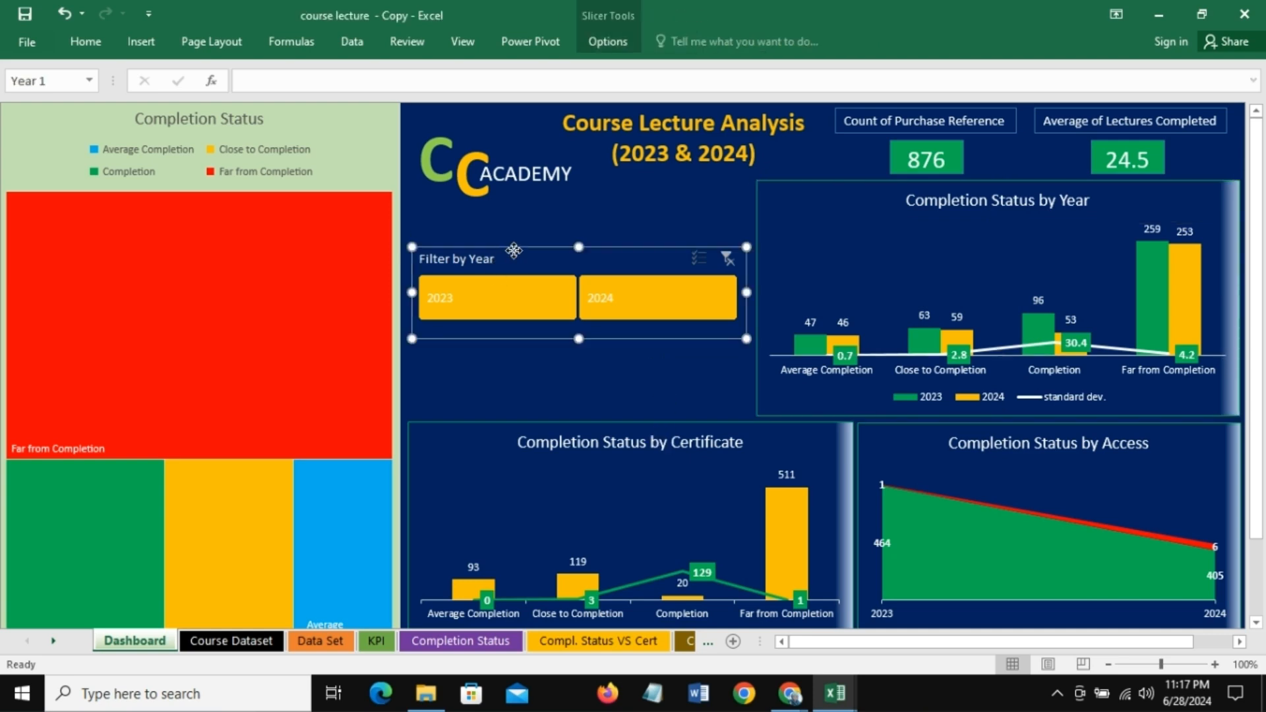
right_click(514, 251)
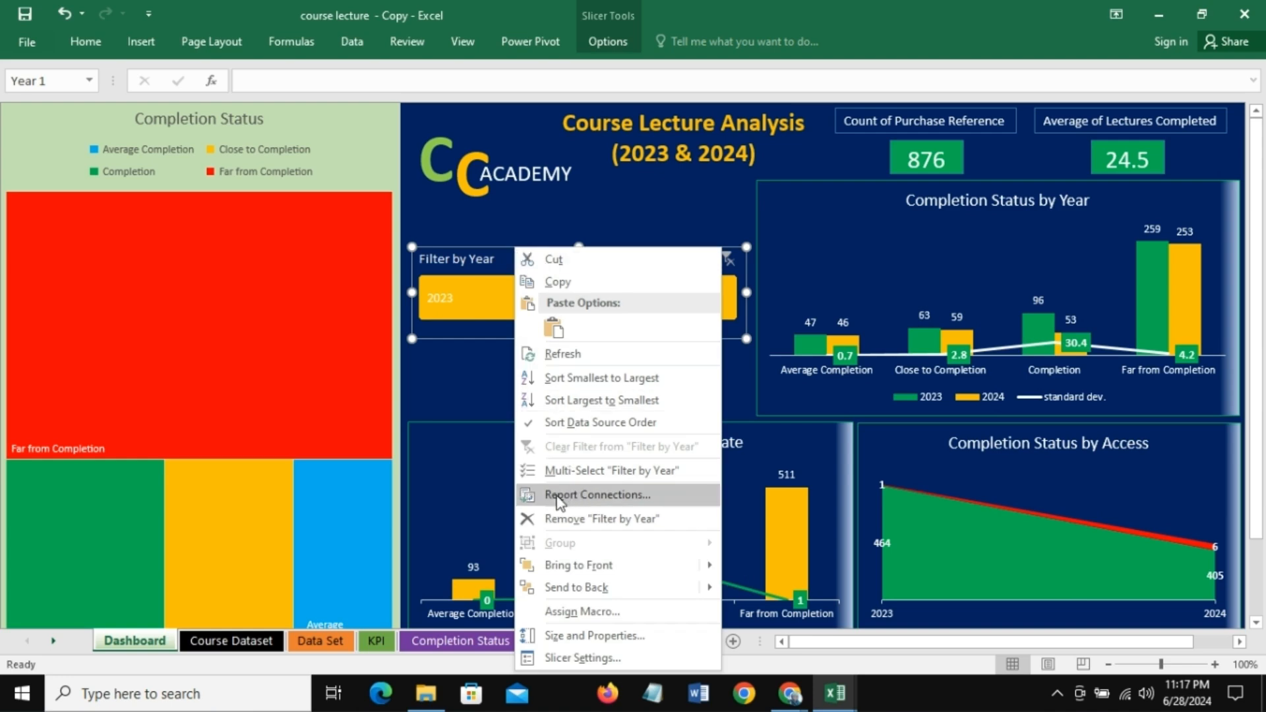
left_click(600, 40)
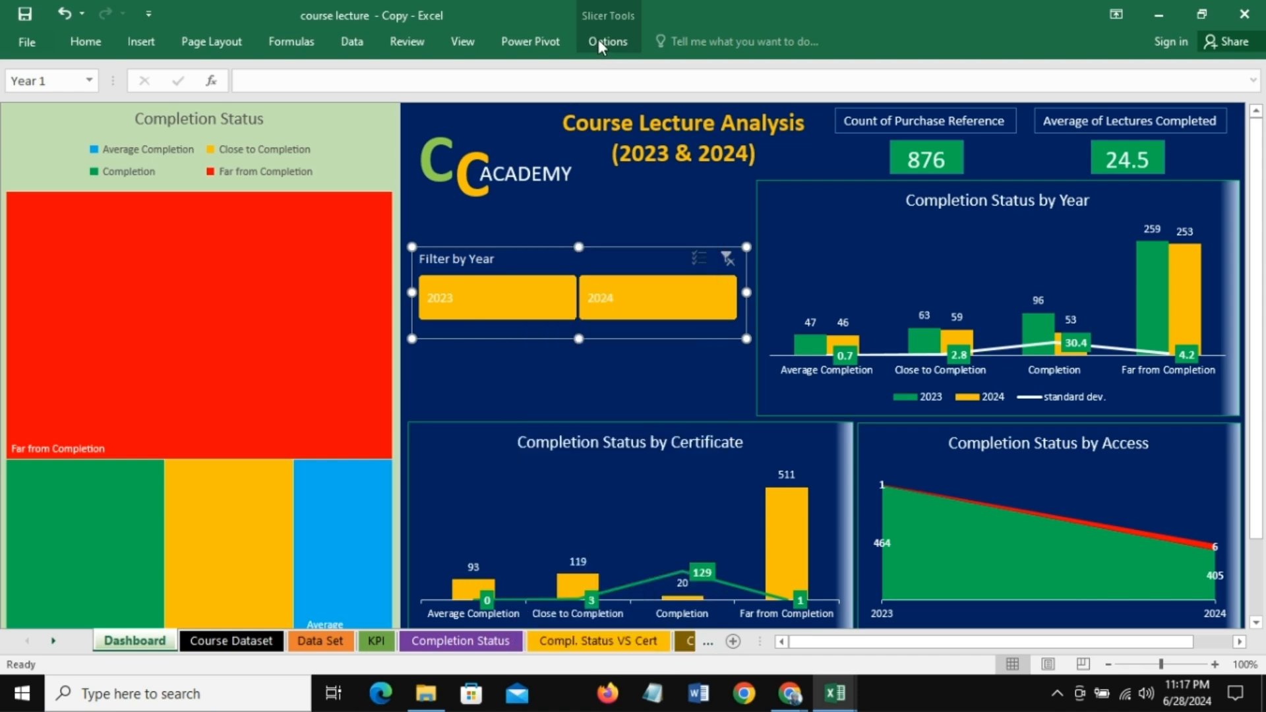
left_click(600, 40)
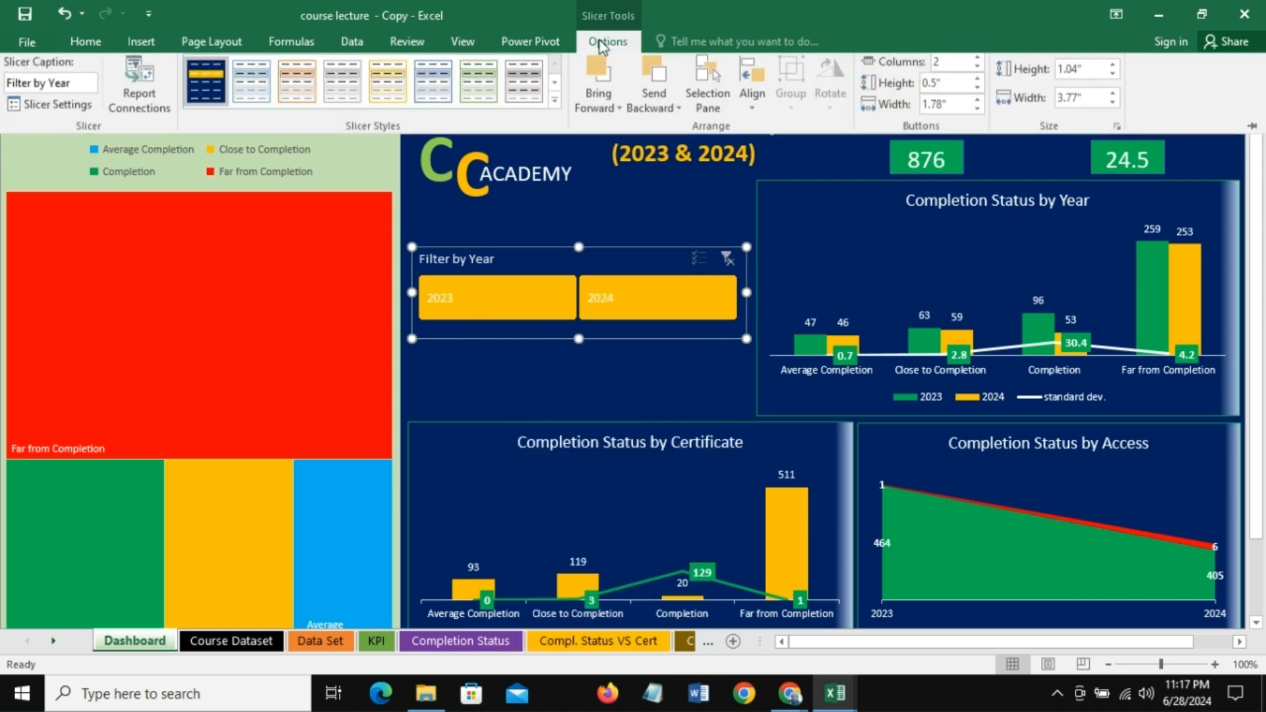
left_click(139, 89)
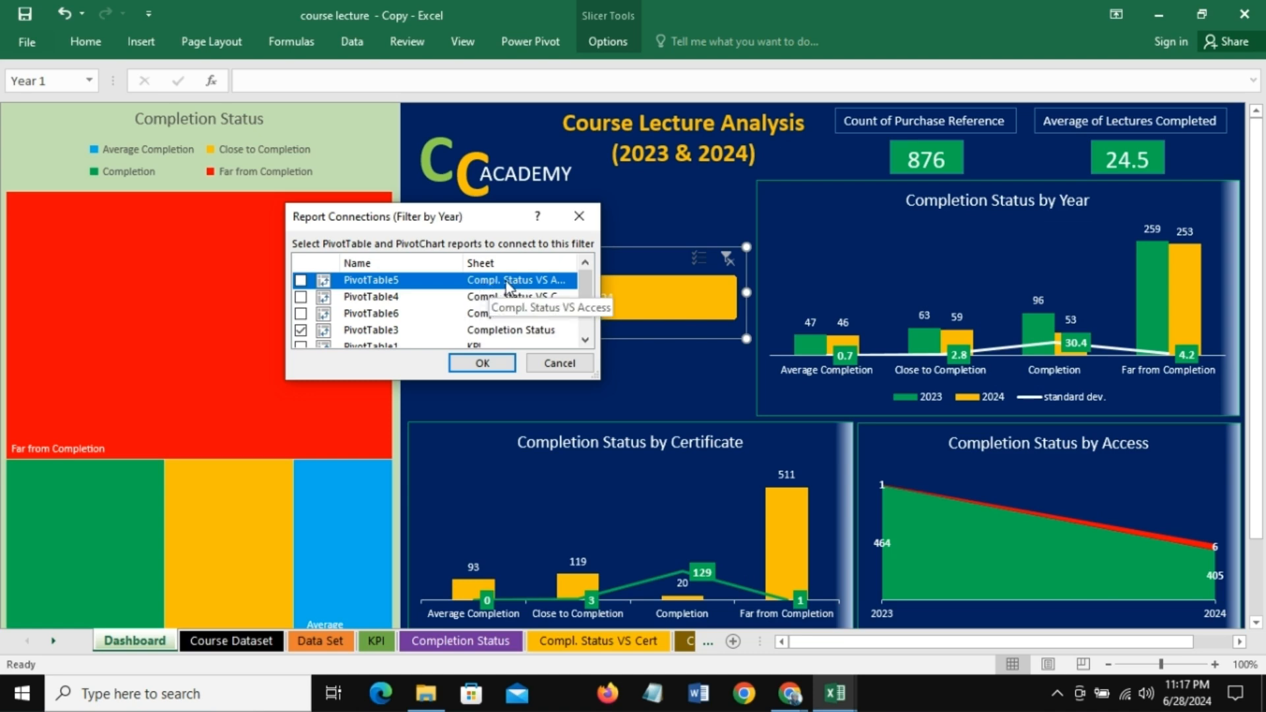
left_click(302, 281)
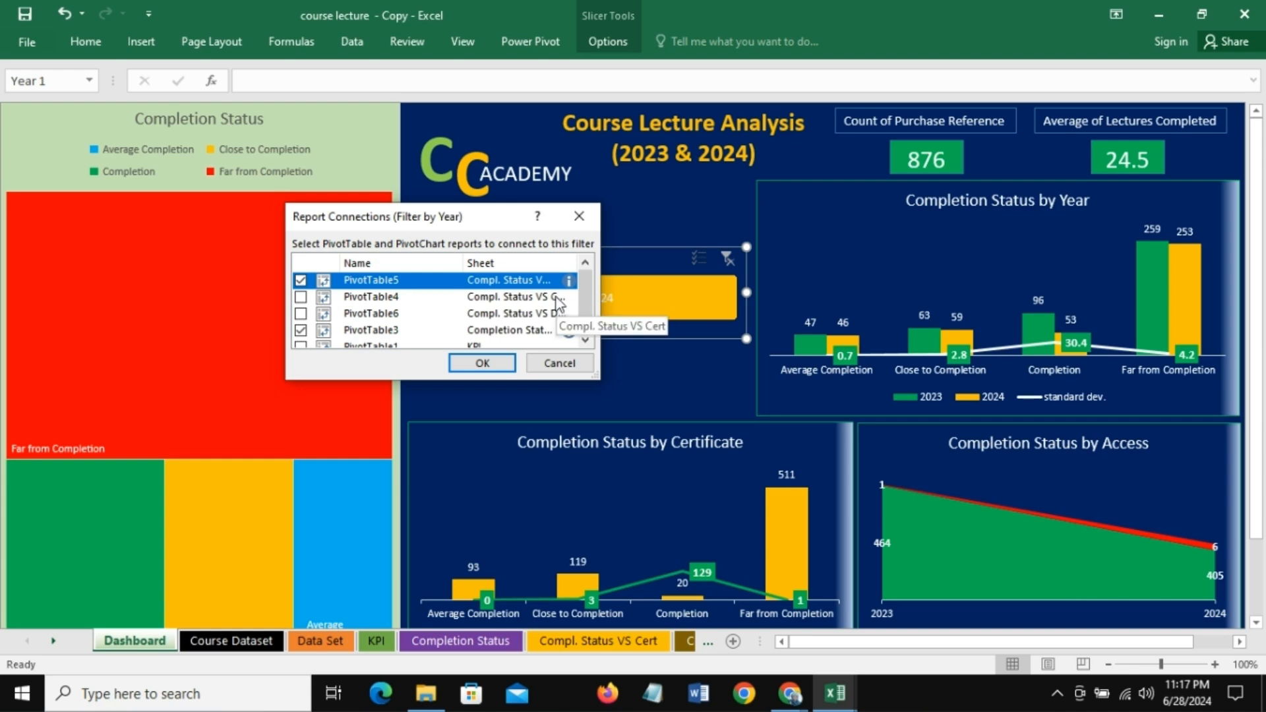
left_click(300, 297)
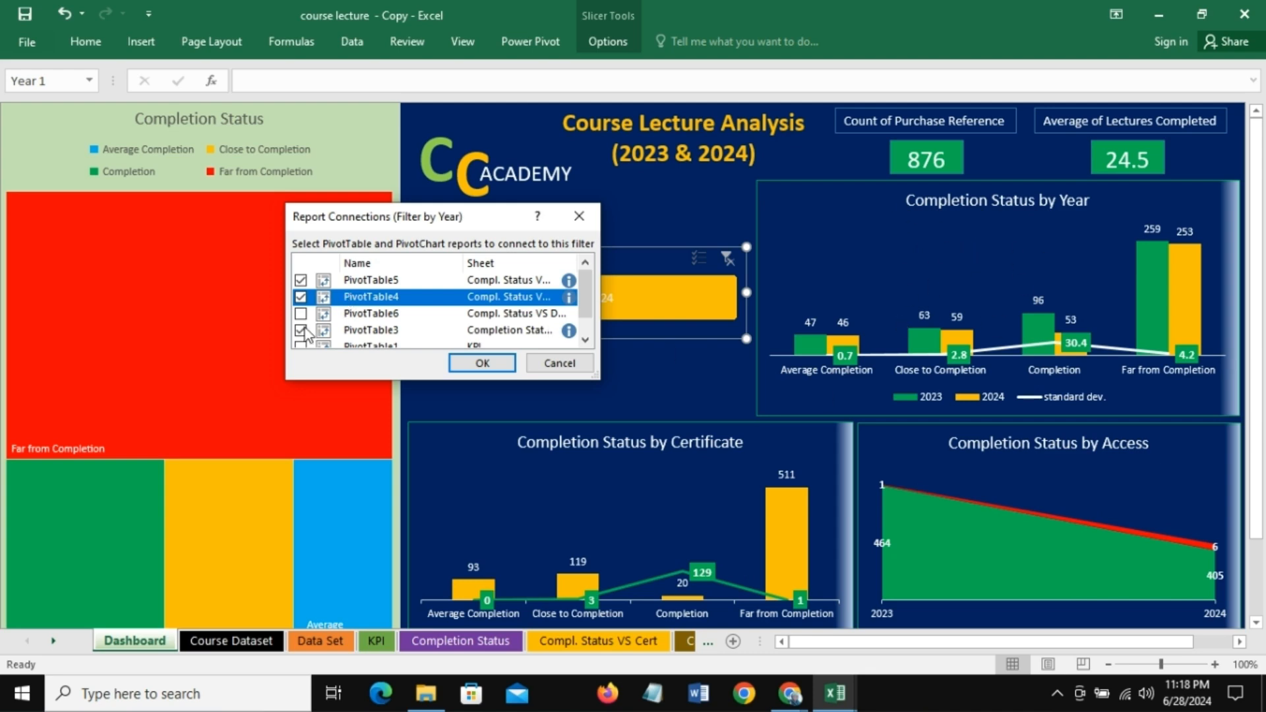
scroll(592, 298, "down", 2)
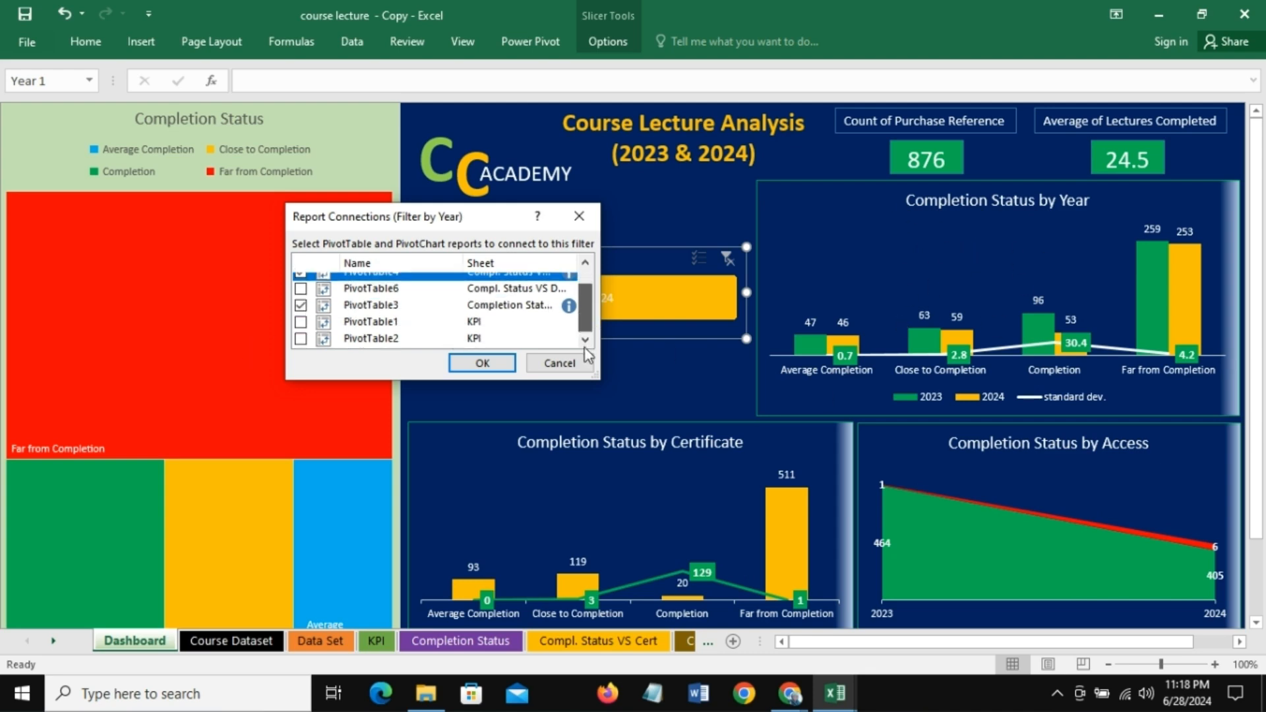
left_click(301, 321)
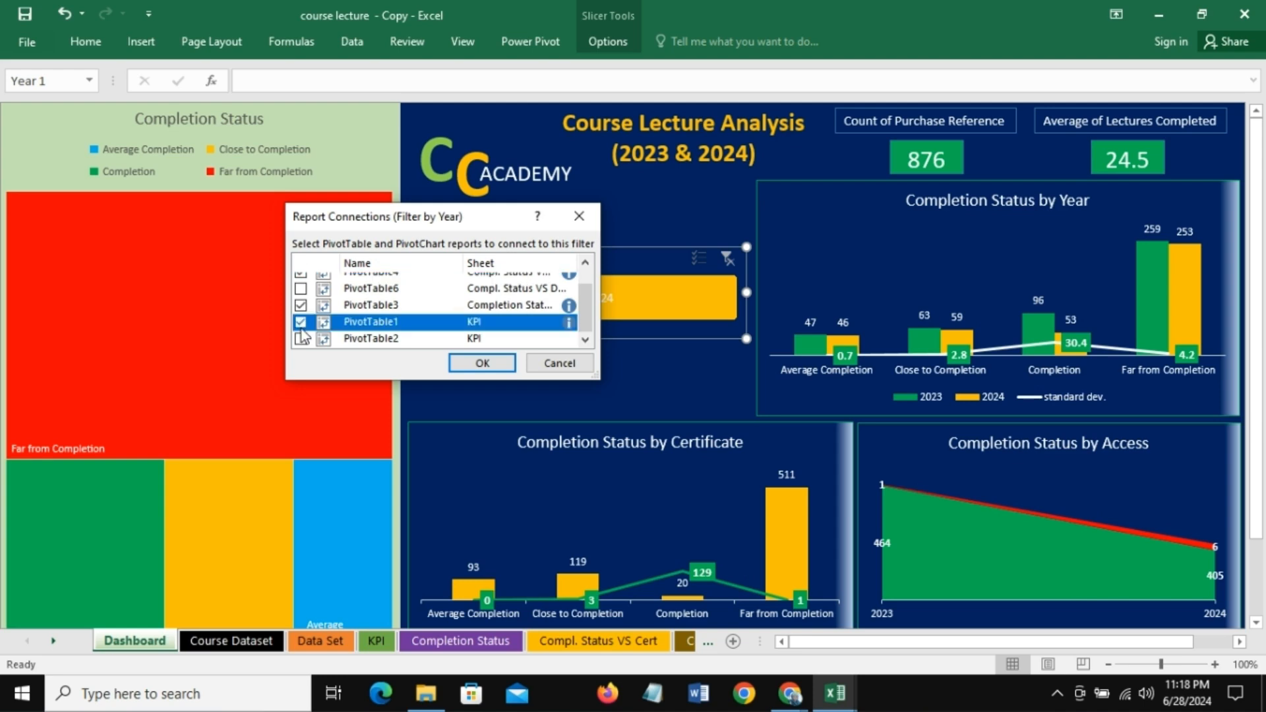
left_click(301, 338)
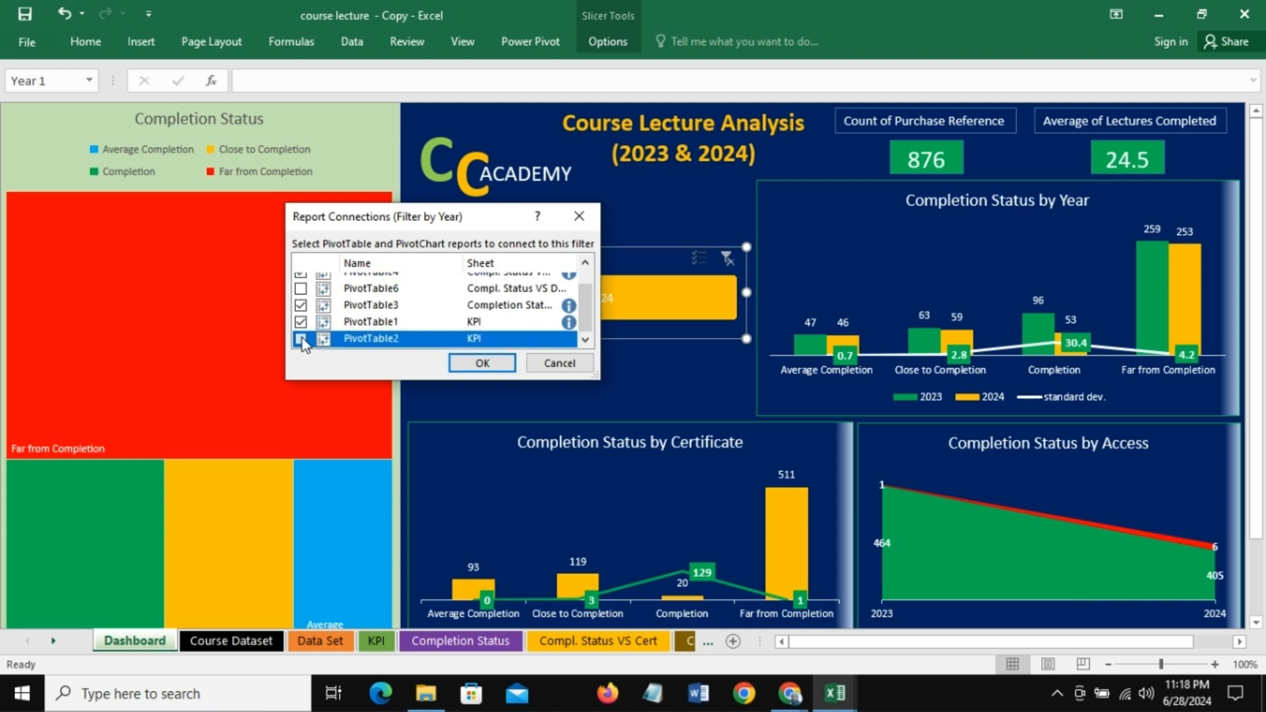
left_click(483, 361)
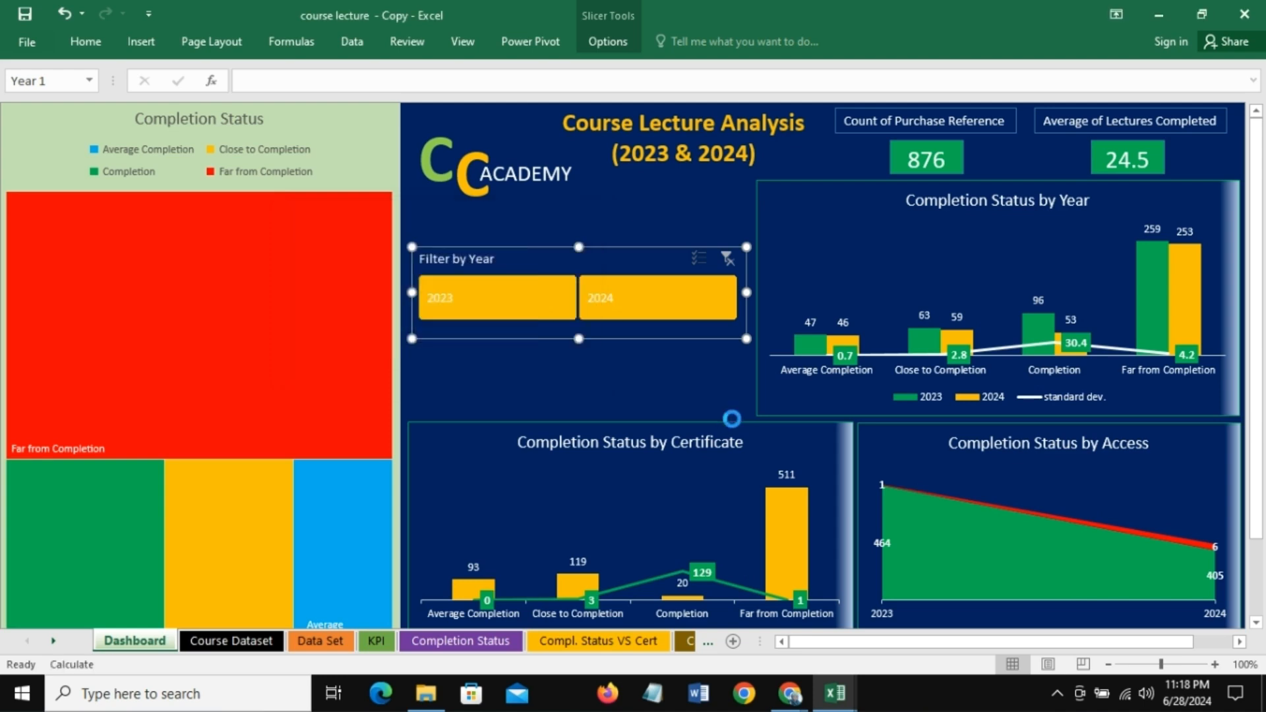
Step: Compare the dashboard's KPIs and charts by filtering alternately on 2023 and 2024, and clear the year filter
left_click(461, 294)
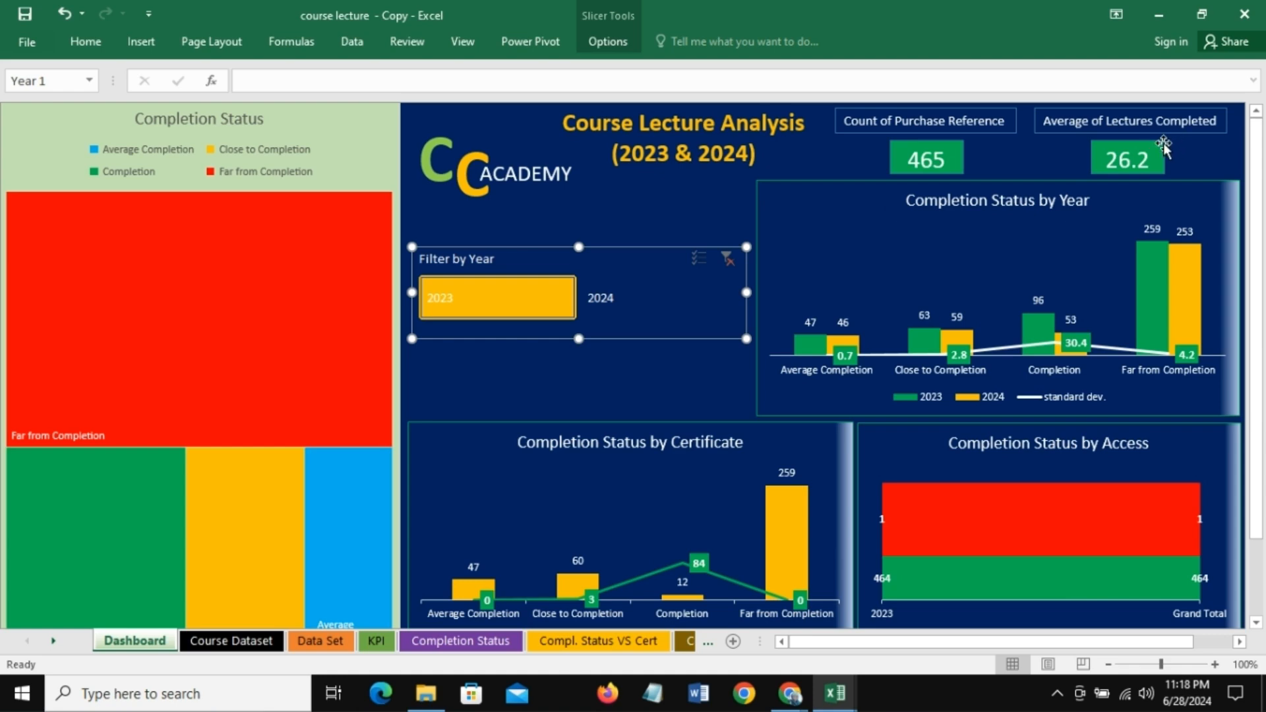
left_click(612, 296)
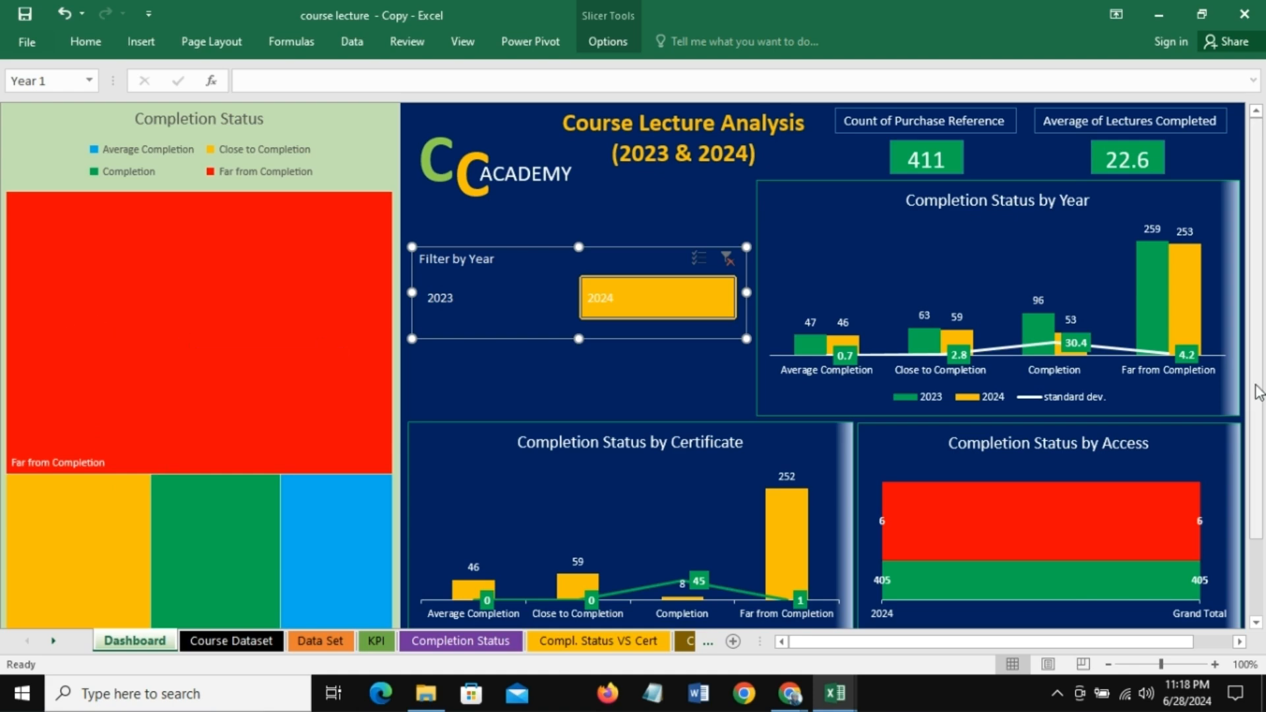
scroll(1257, 391, "down", 2)
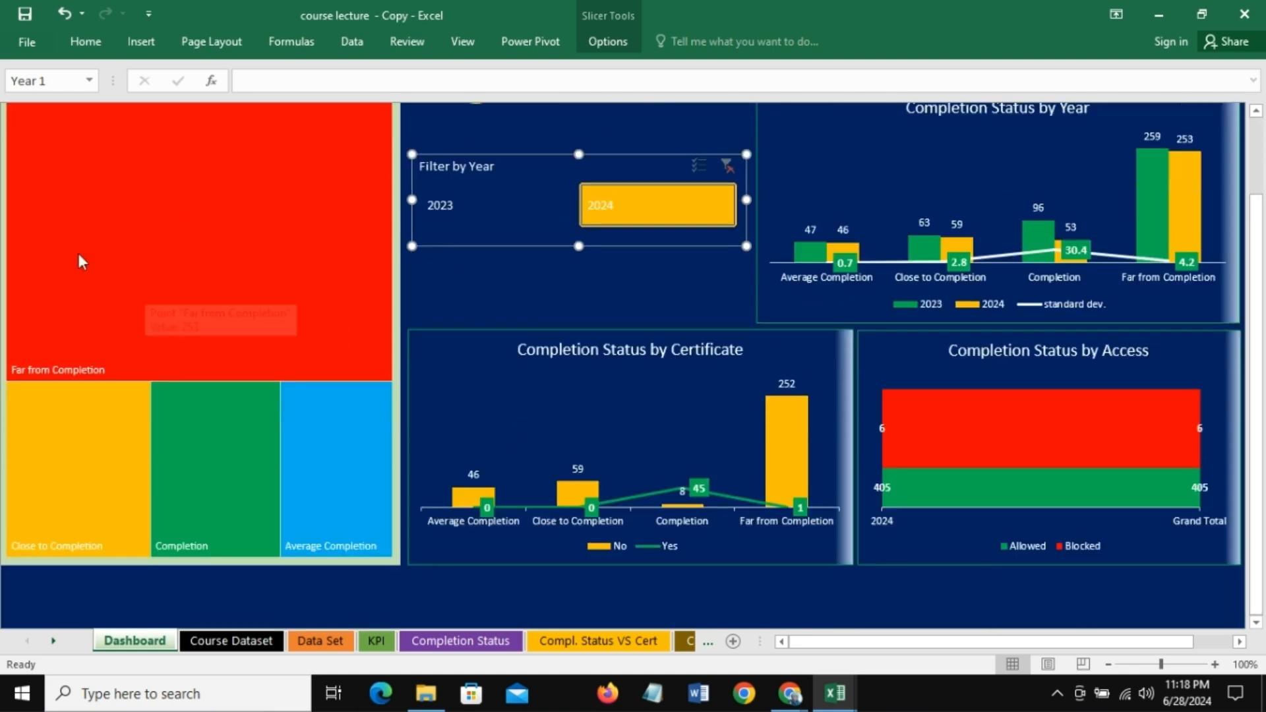
left_click(494, 206)
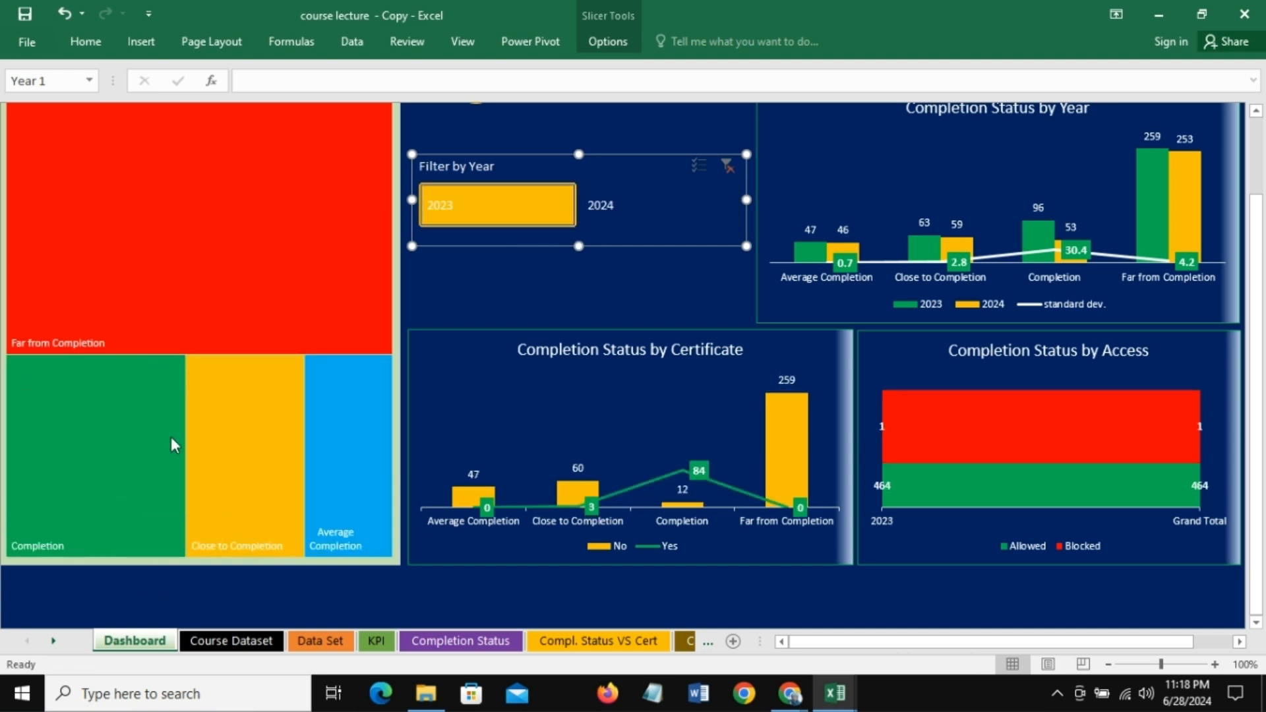
left_click(625, 208)
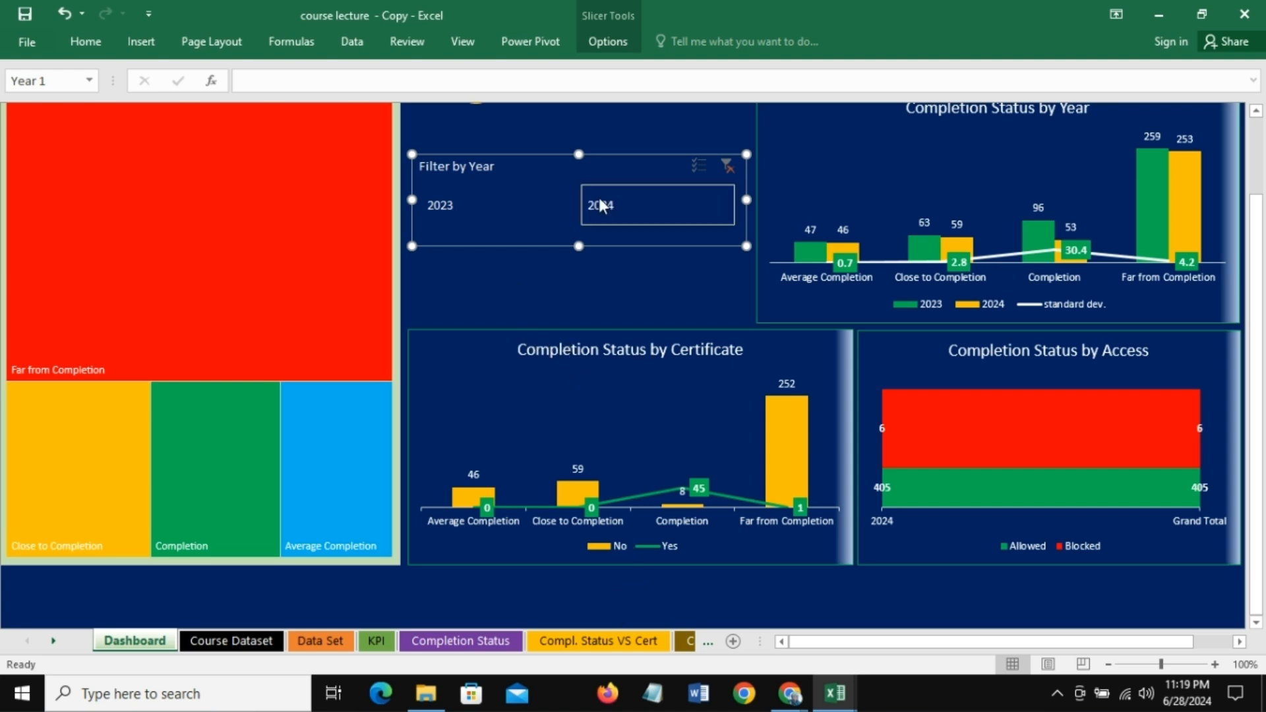
left_click(476, 207)
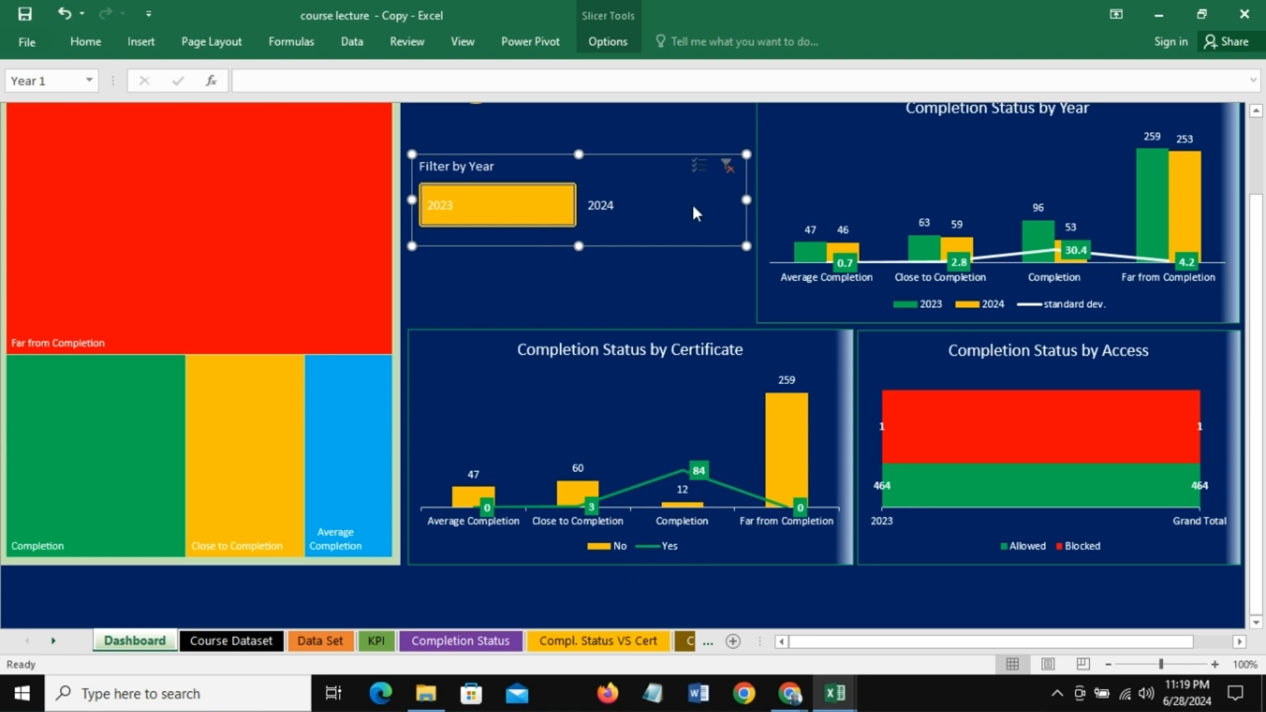
left_click(612, 196)
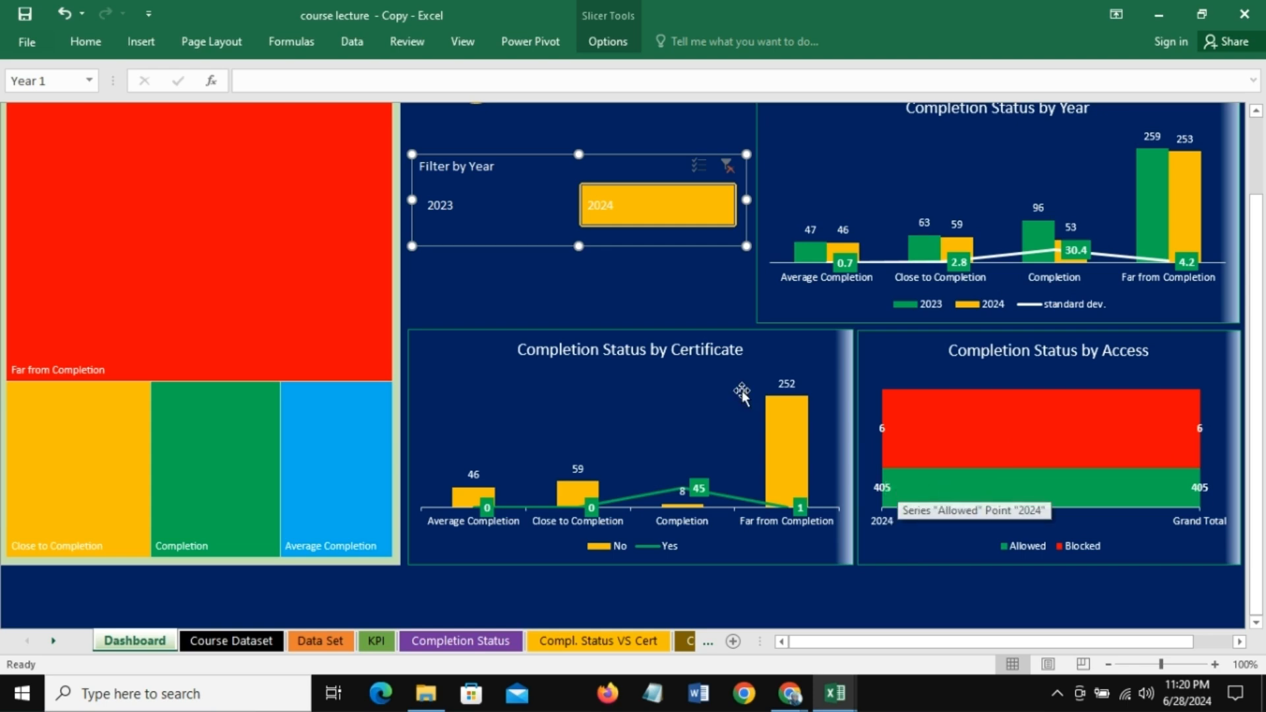
left_click(445, 210)
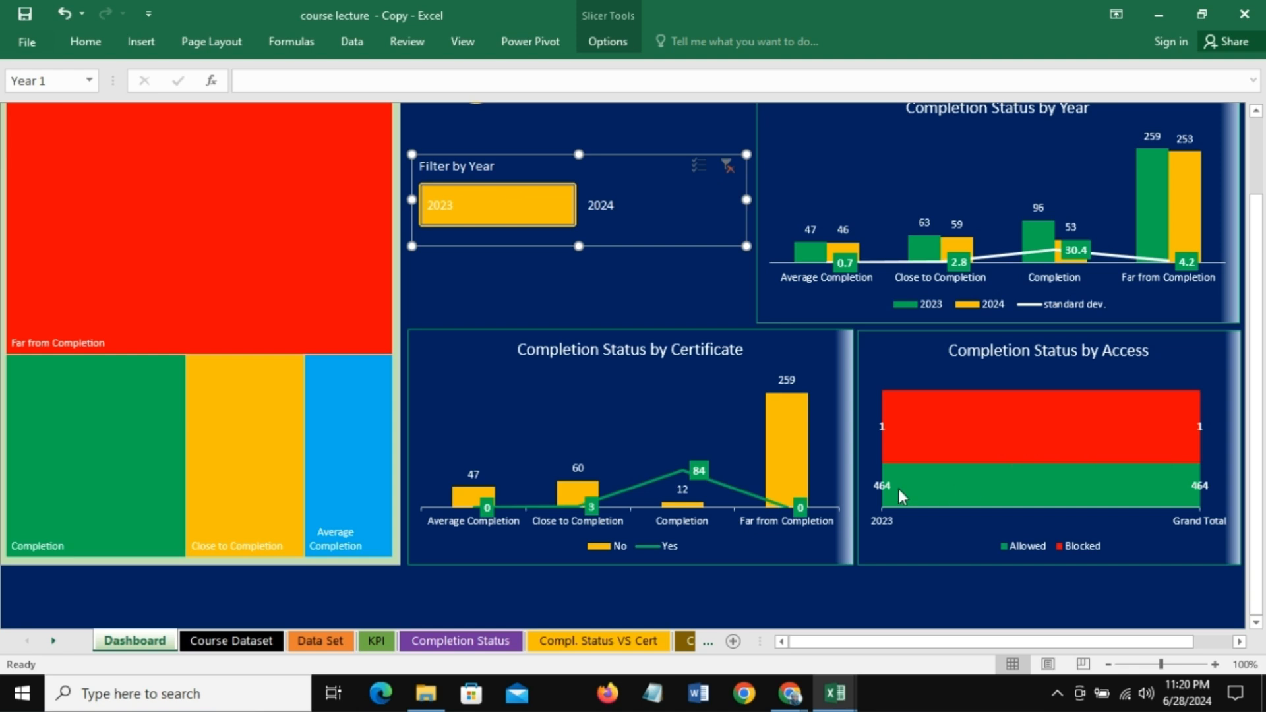
left_click(728, 166)
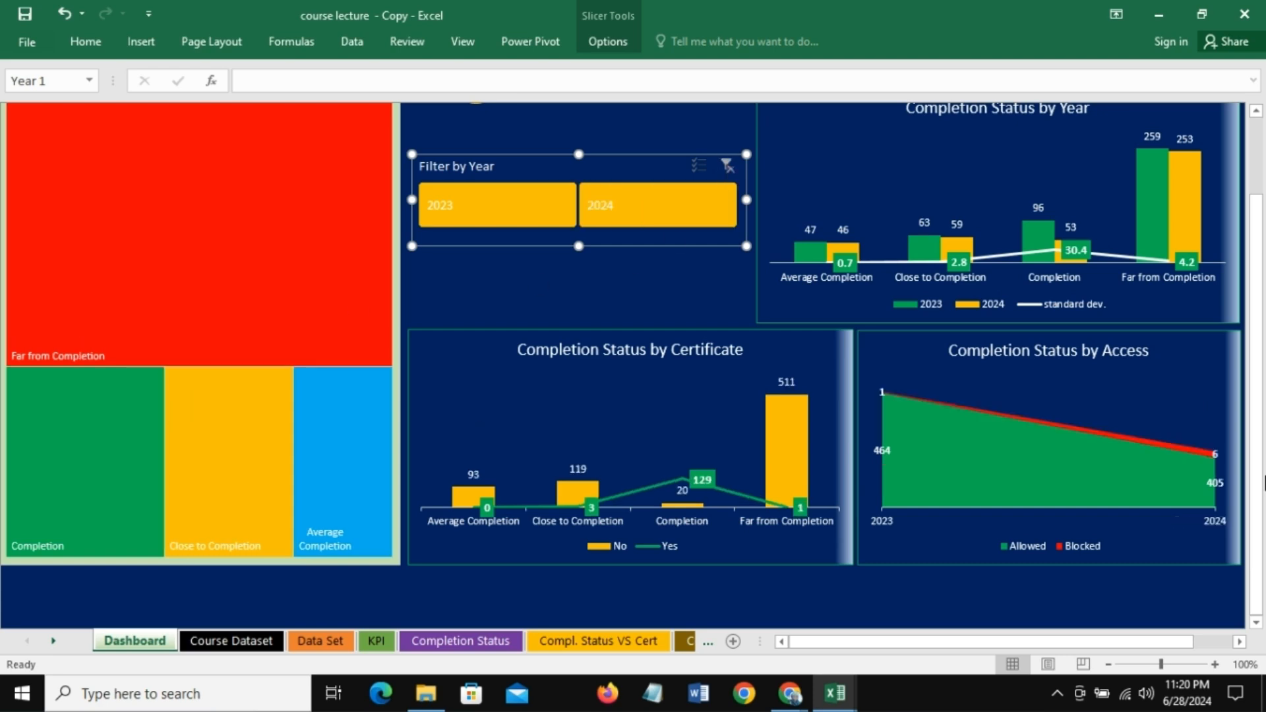
left_click_drag(1264, 483, 1264, 394)
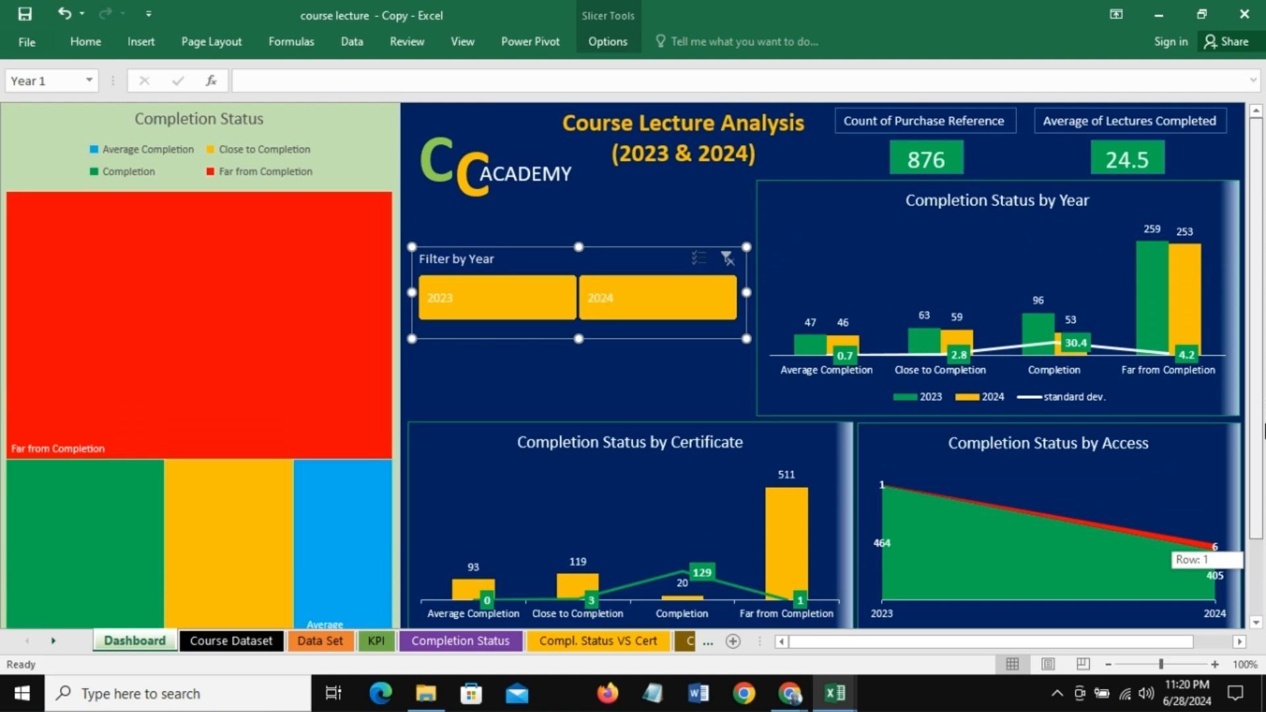
left_click_drag(1264, 430, 1264, 430)
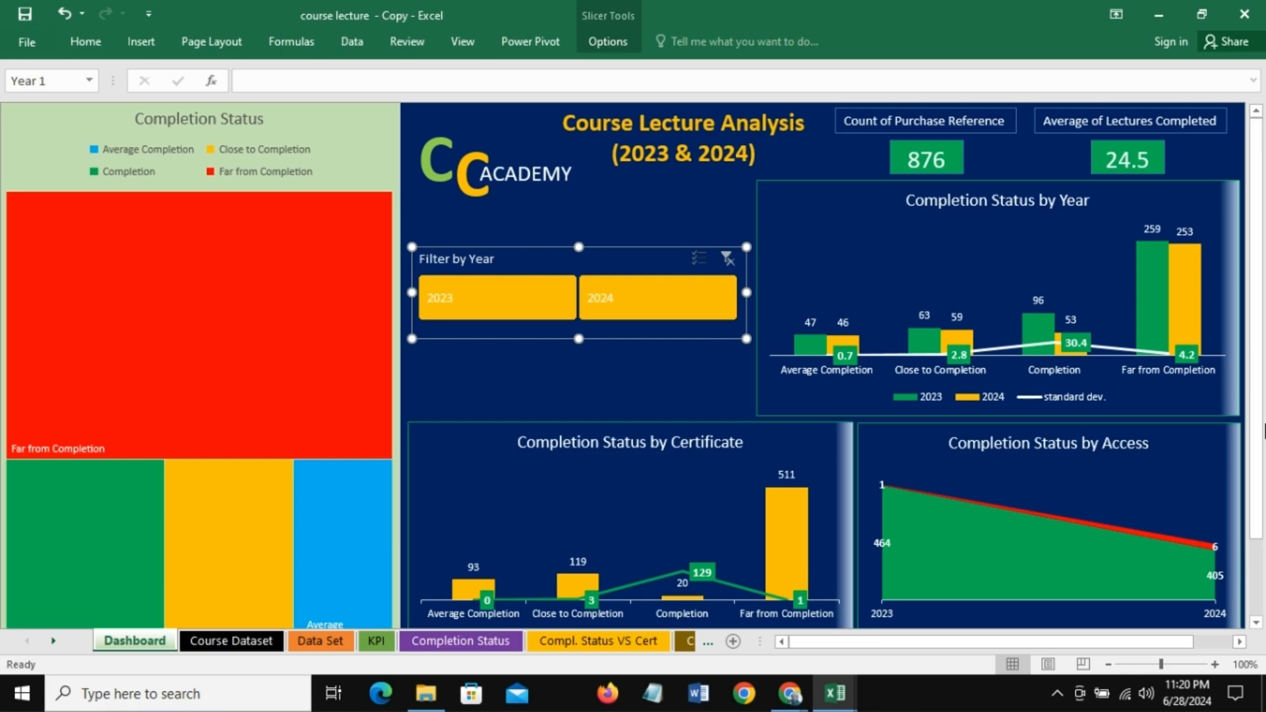